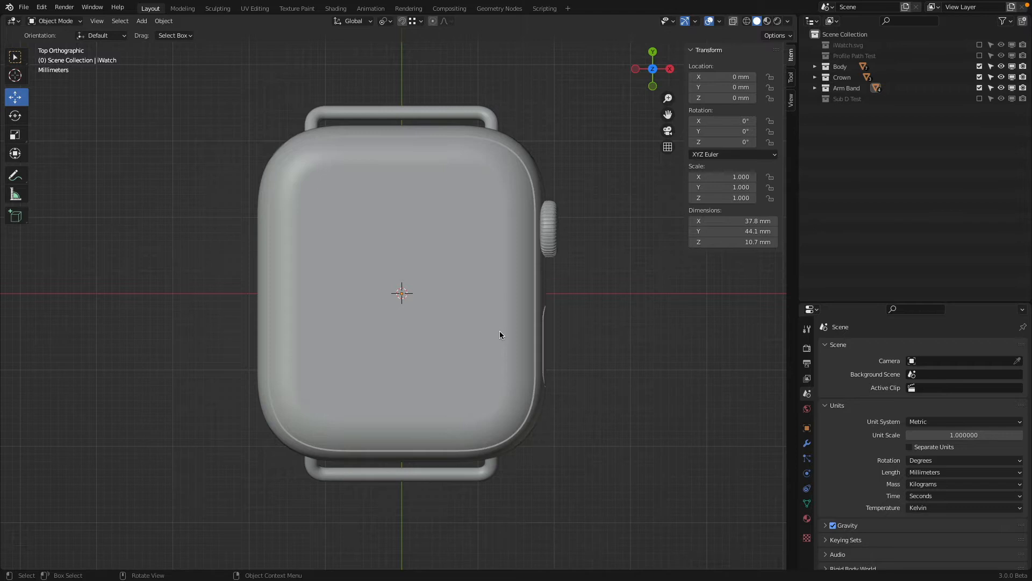
# - Select the watch body and examine the finished model from the side, from above and in perspective
pyautogui.click(499, 333)
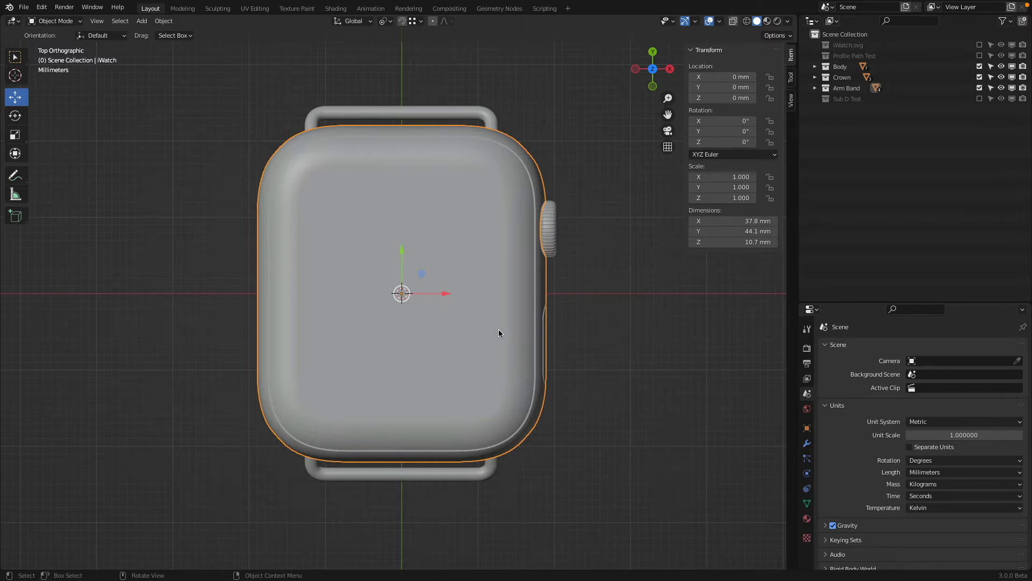
pyautogui.press('KP_1')
pyautogui.press('KP_3')
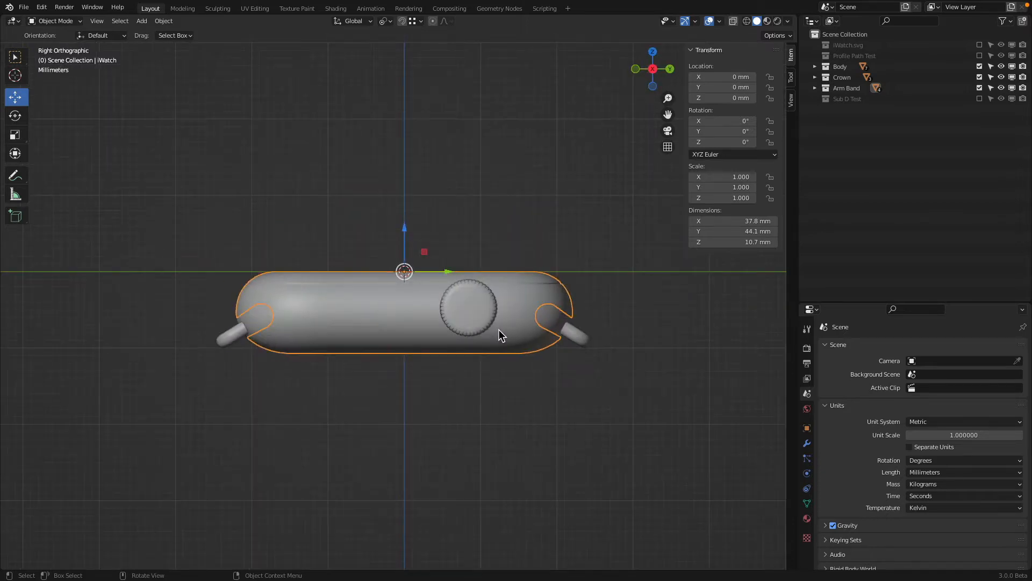
pyautogui.press('KP_7')
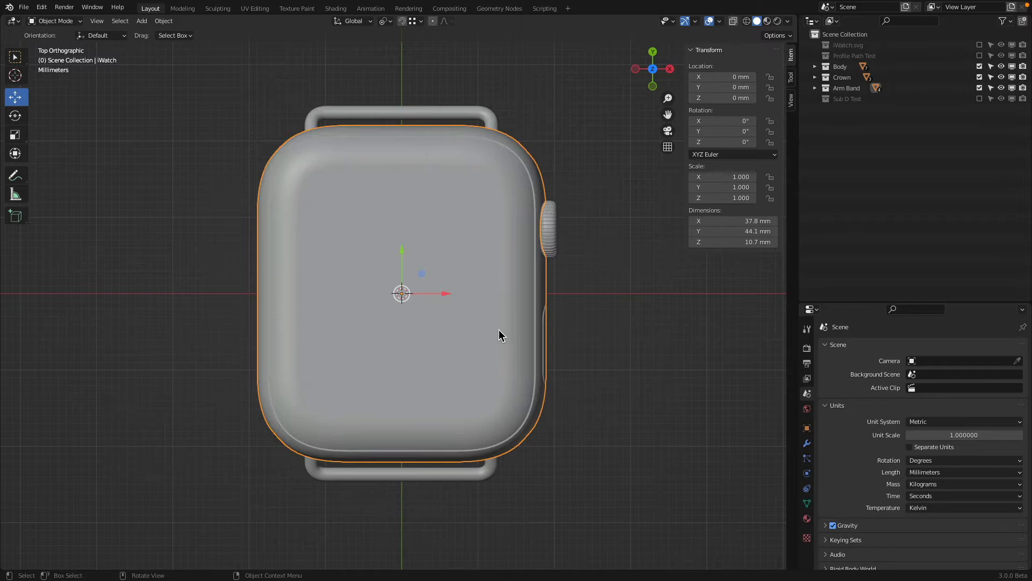
pyautogui.moveTo(532, 335); pyautogui.dragTo(531, 233, button='middle')
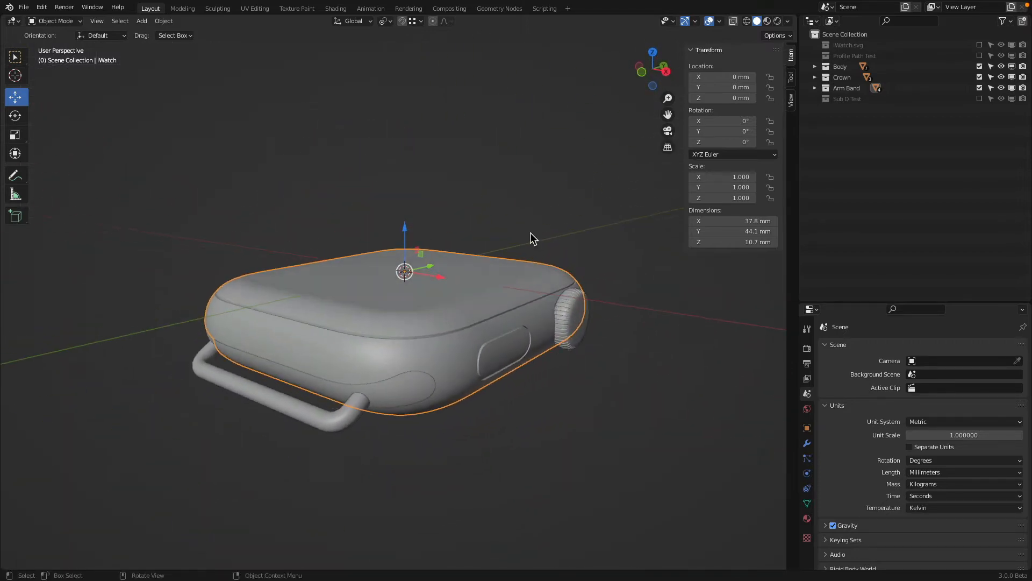
# - Switch to Finder and preview Accessory-Design-Guidelines.pdf, skimming through to its Device Dimensional Drawings chapter
pyautogui.press('super+Tab')
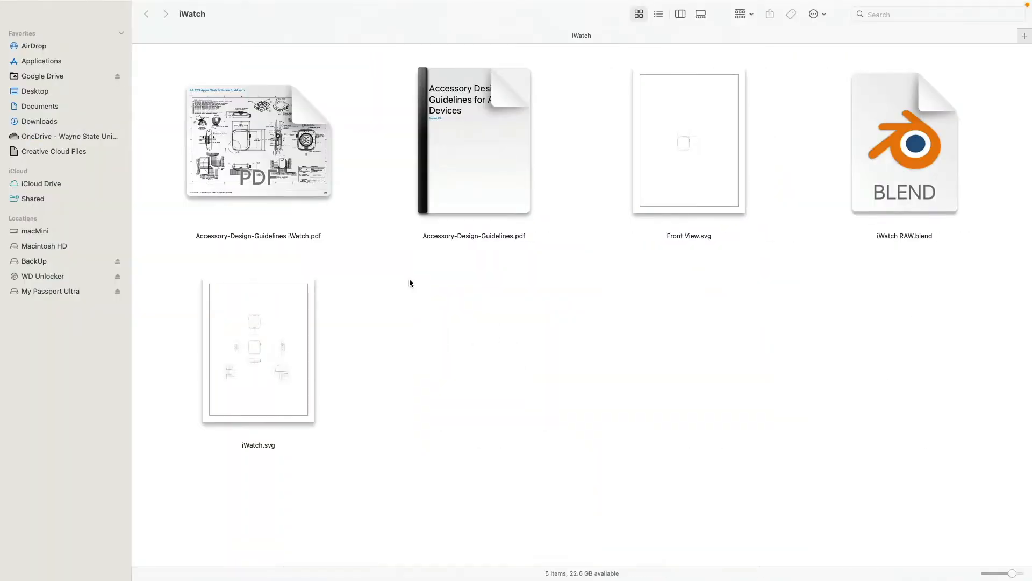
pyautogui.click(484, 142)
pyautogui.press('space')
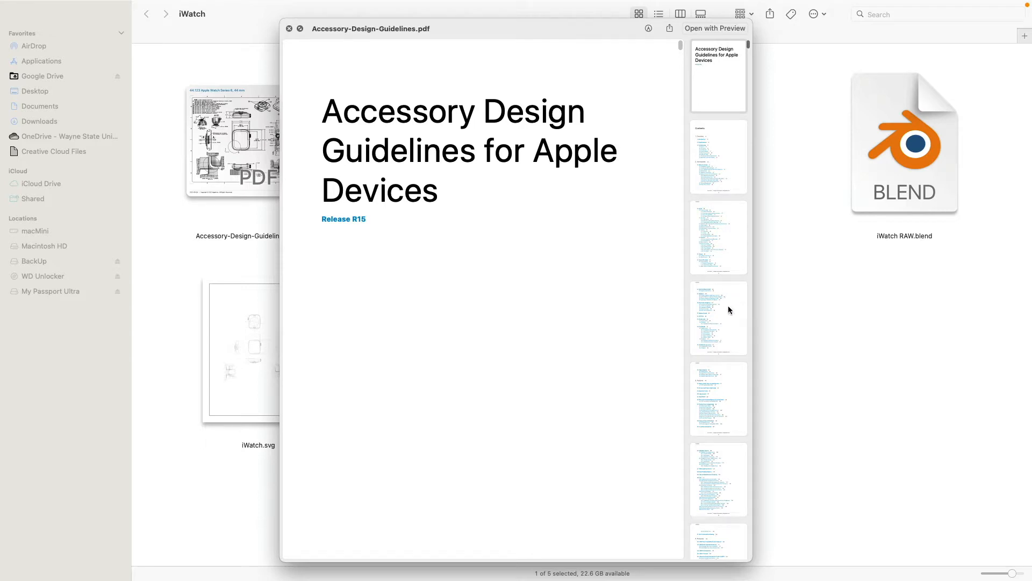
pyautogui.scroll(-10, 720, 303)
pyautogui.click(721, 336)
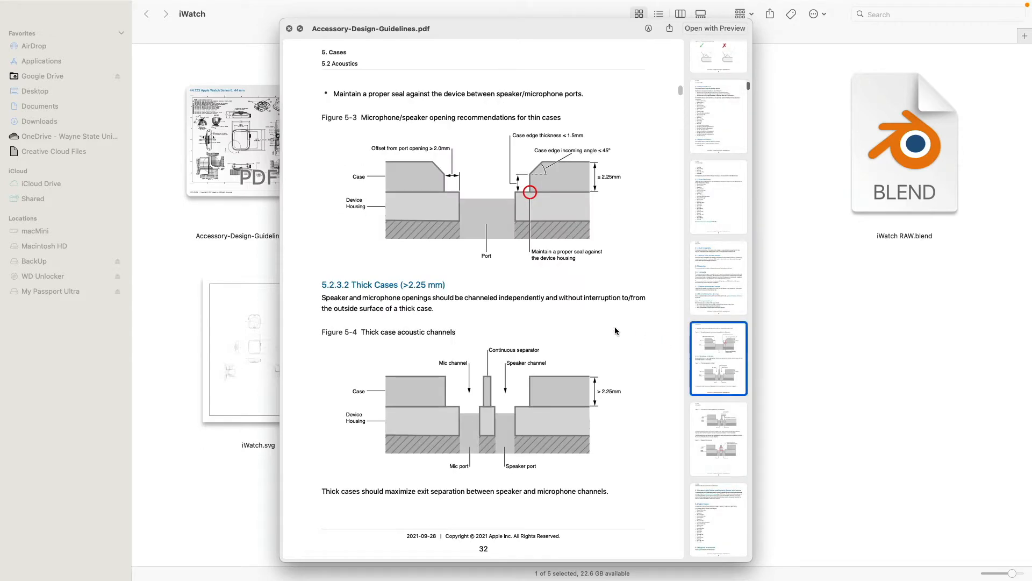
pyautogui.scroll(-3, 610, 326)
pyautogui.scroll(-6, 698, 324)
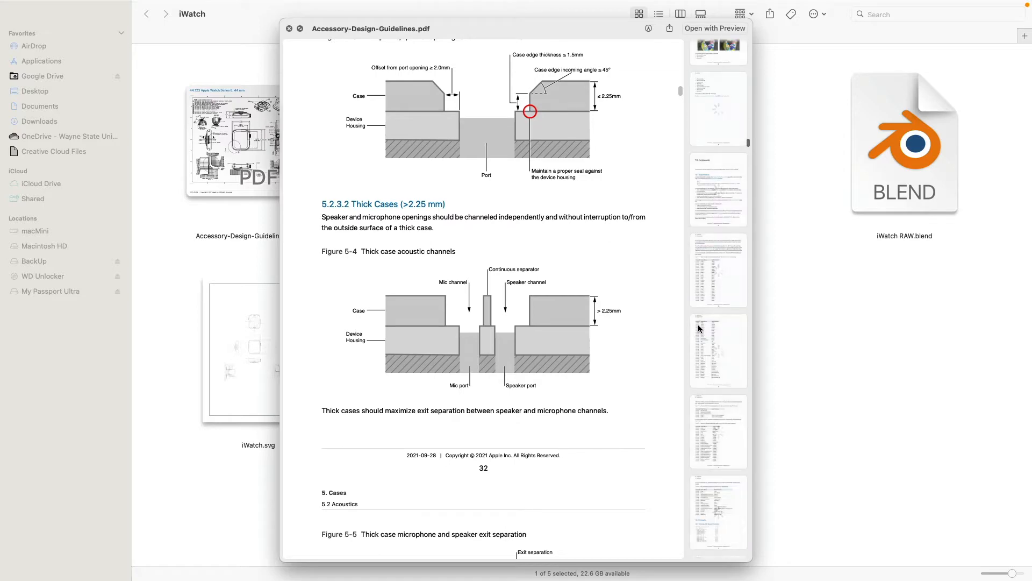
pyautogui.click(716, 350)
pyautogui.scroll(-5, 716, 350)
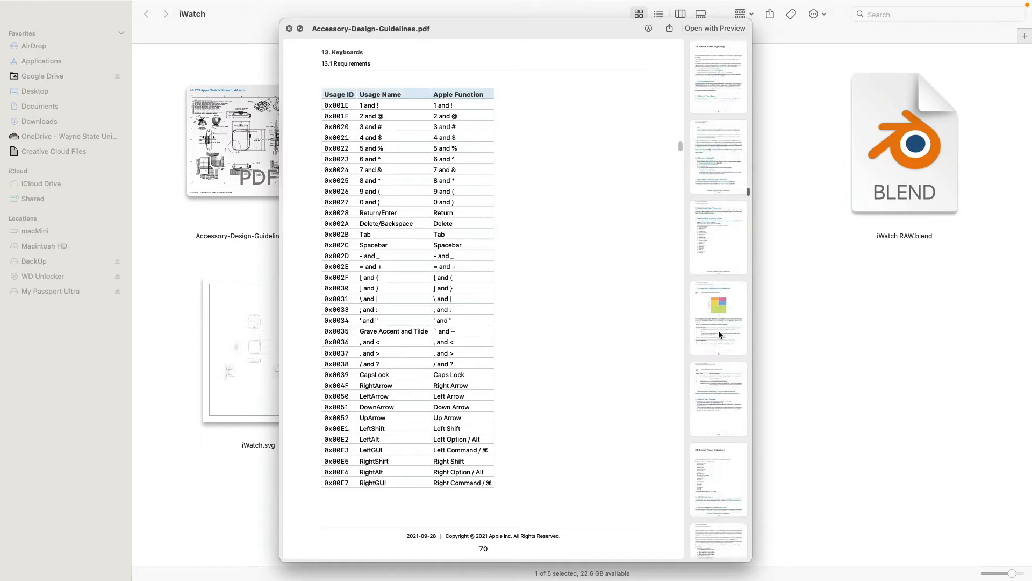
pyautogui.click(718, 330)
pyautogui.scroll(-5, 720, 328)
pyautogui.click(723, 337)
pyautogui.scroll(-5, 723, 336)
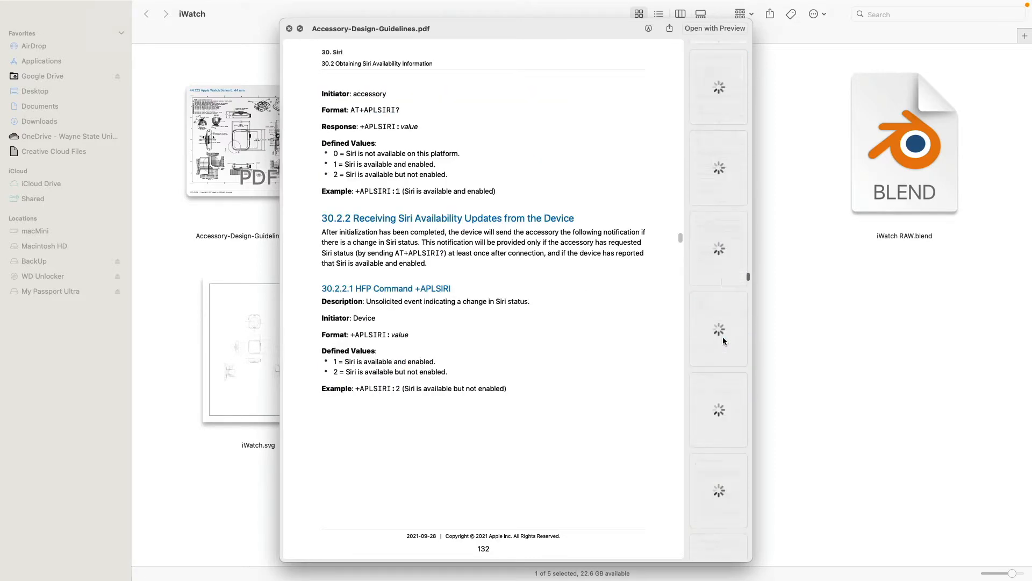
pyautogui.click(724, 333)
pyautogui.scroll(-5, 724, 334)
pyautogui.click(715, 371)
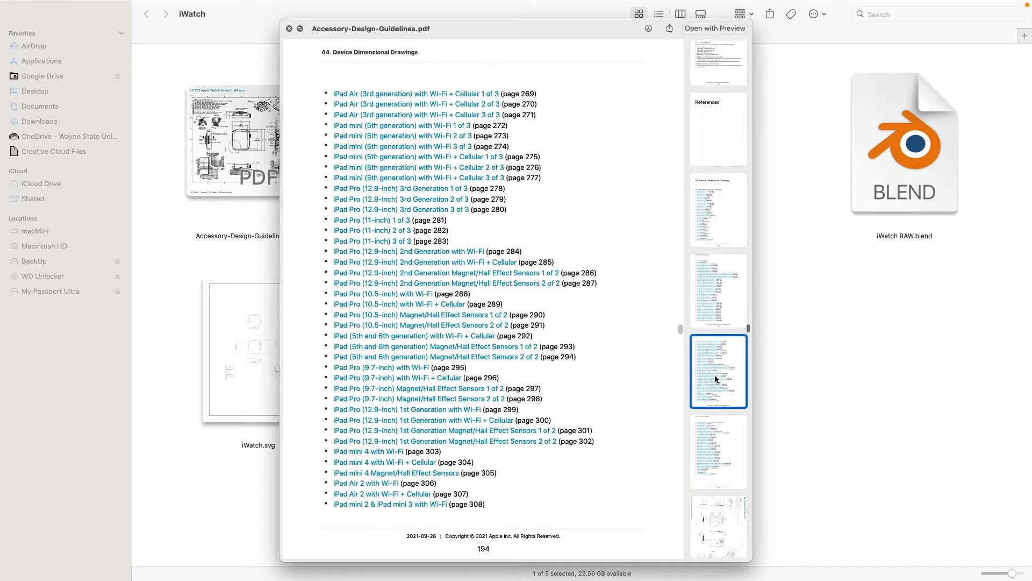
# - Browse the iPad drawings within the guidelines' dimensional drawings chapter
pyautogui.scroll(-5, 714, 375)
pyautogui.click(705, 355)
pyautogui.scroll(-5, 709, 361)
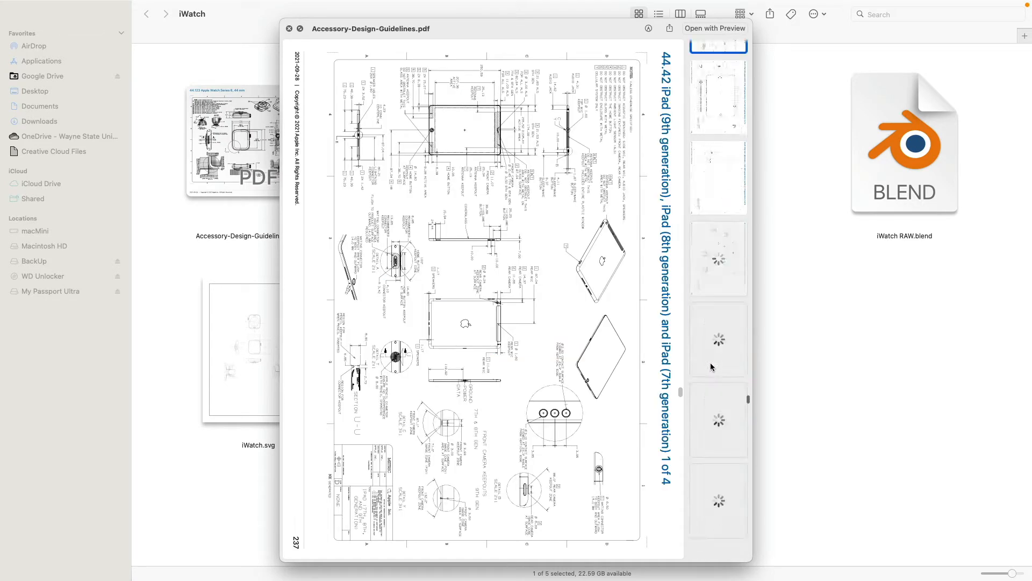
pyautogui.scroll(-5, 712, 376)
pyautogui.click(714, 409)
pyautogui.scroll(-5, 715, 410)
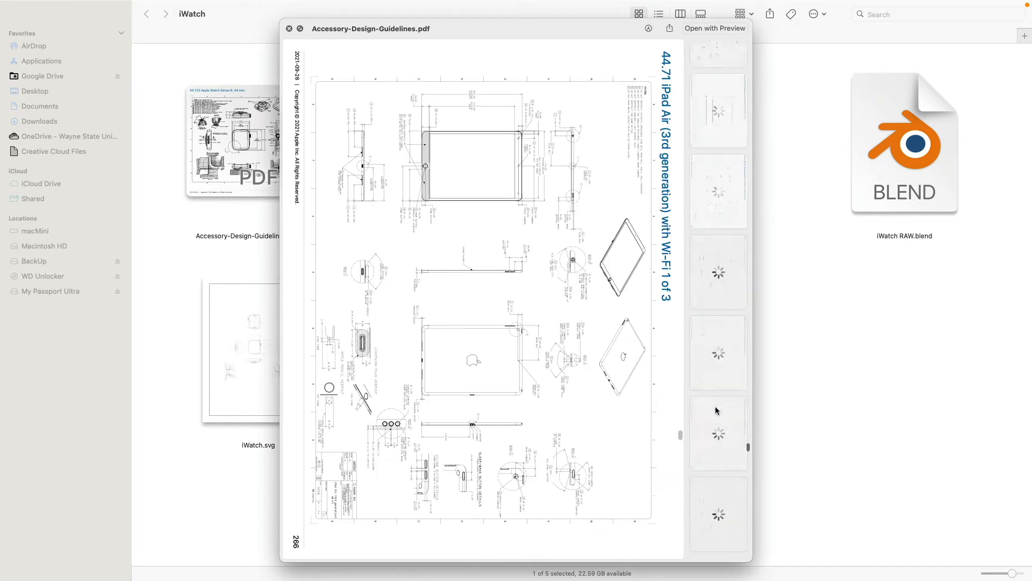
pyautogui.click(719, 403)
pyautogui.scroll(-5, 722, 396)
pyautogui.click(722, 397)
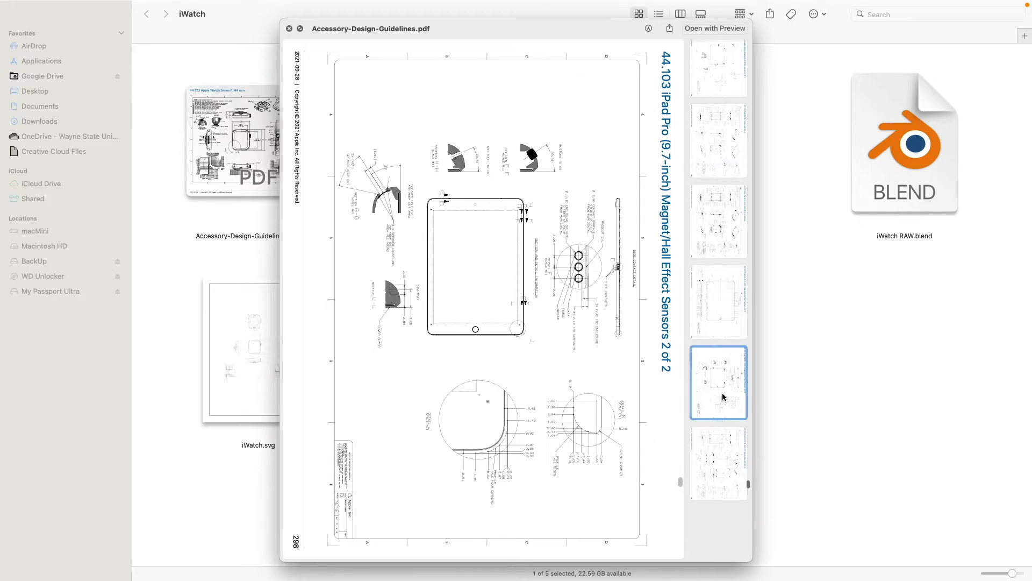
# - Preview Accessory-Design-Guidelines iWatch.pdf to examine the Apple Watch Series 6, 44 mm drawing, and close the preview
pyautogui.click(186, 271)
pyautogui.click(241, 160)
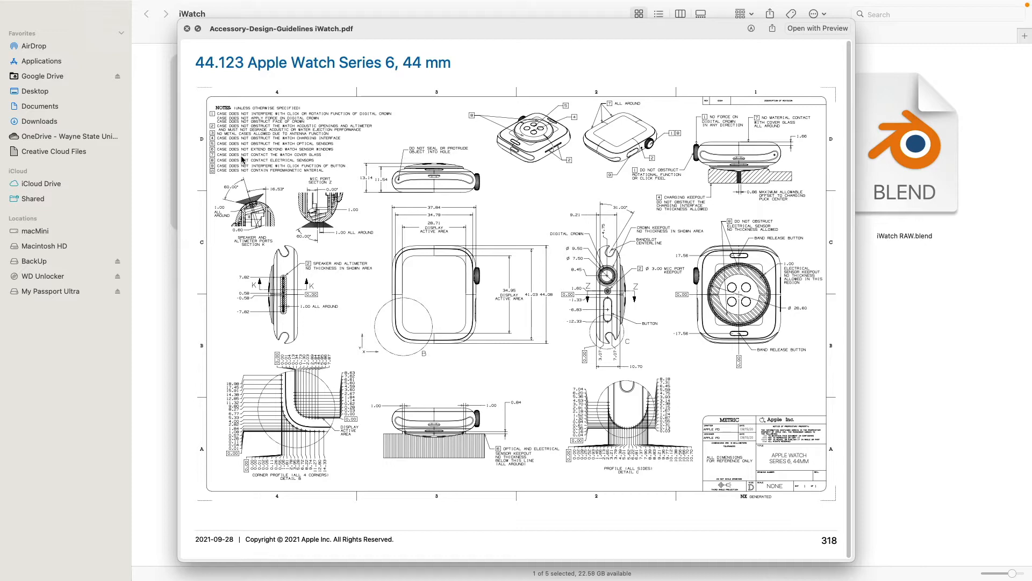
pyautogui.press('space')
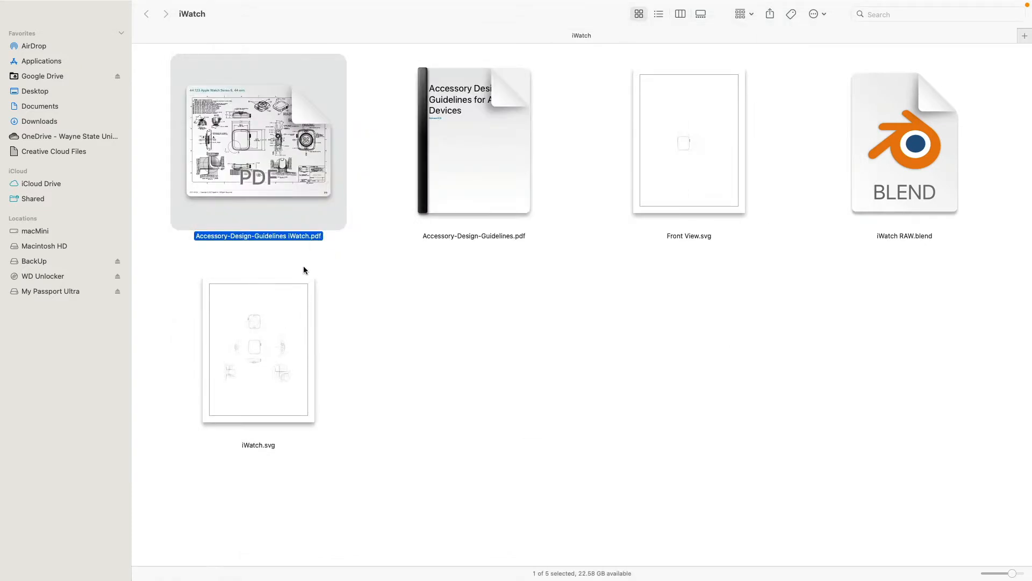
# - Preview iWatch.svg and Front View.svg to examine the extracted watch drawings, closing each preview
pyautogui.click(269, 309)
pyautogui.press('space')
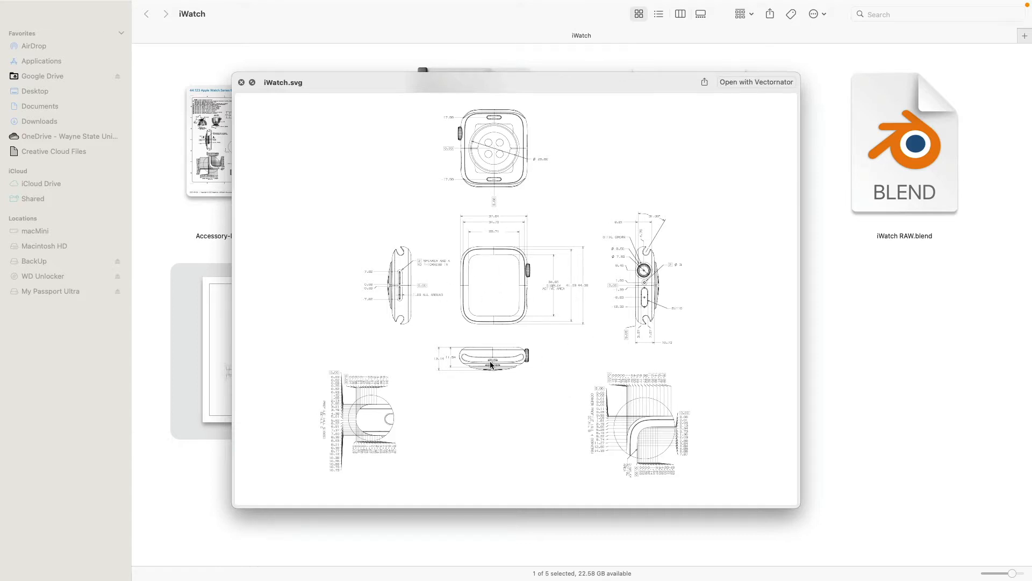
pyautogui.press('space')
pyautogui.click(676, 164)
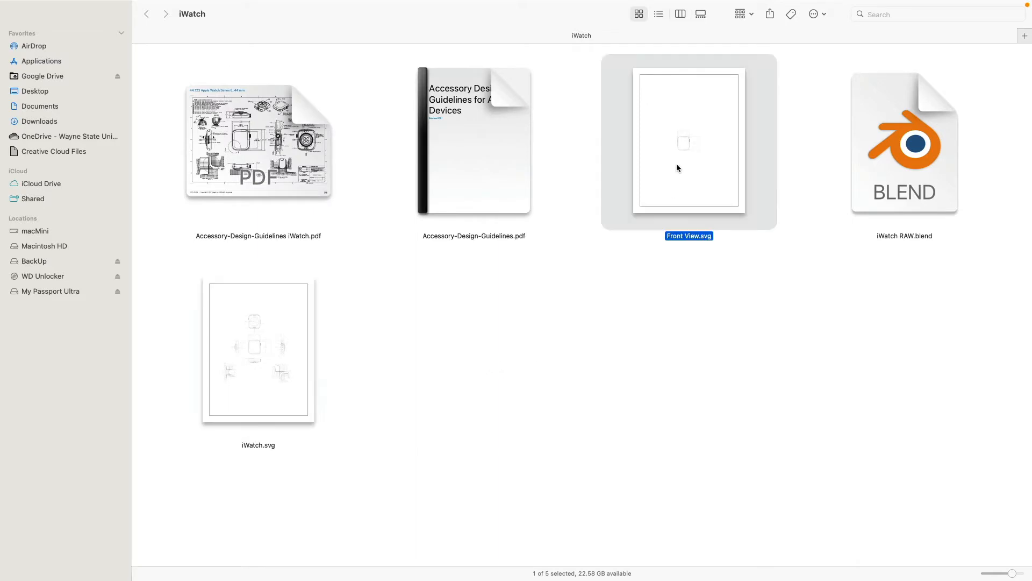
pyautogui.press('space')
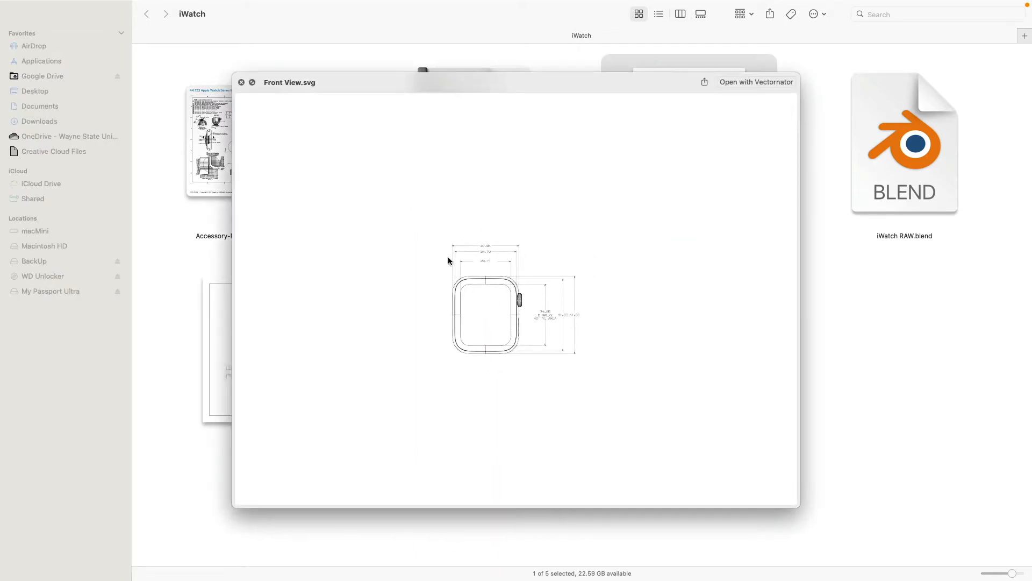
pyautogui.press('space')
# - Open iWatch RAW.blend in Blender without saving the changes to the current file
pyautogui.click(923, 157)
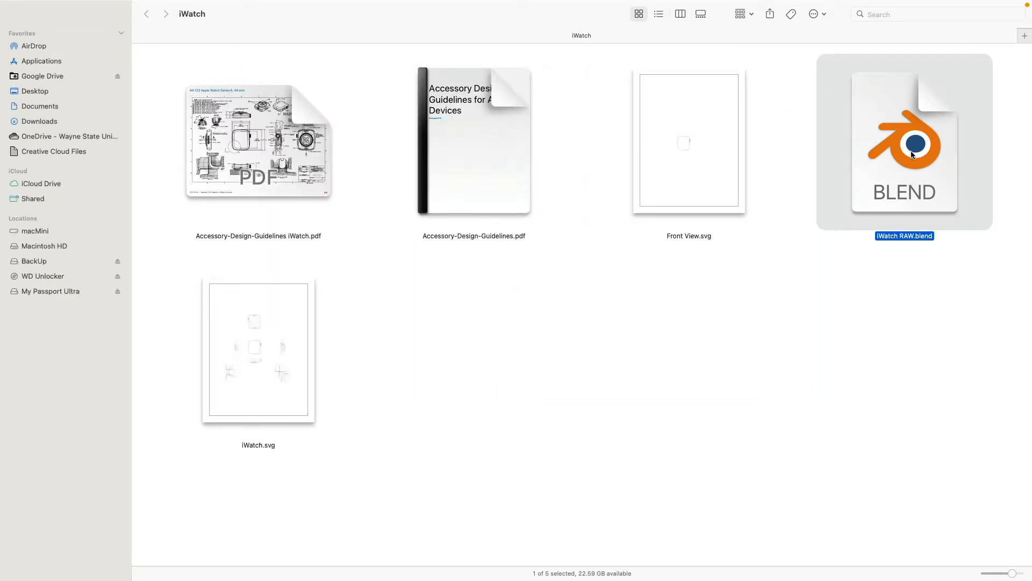
pyautogui.moveTo(913, 153); pyautogui.dragTo(394, 569)
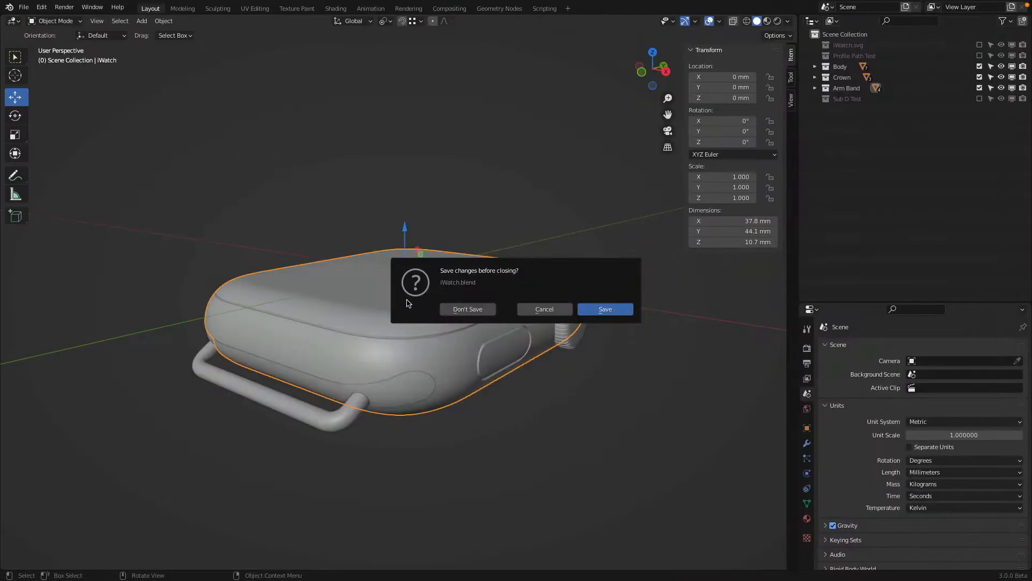
pyautogui.click(468, 310)
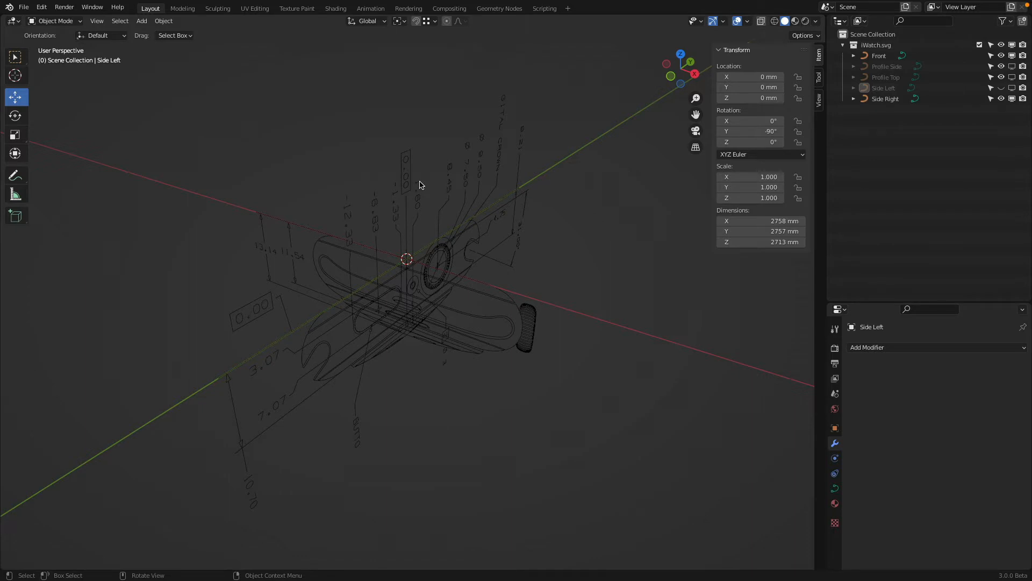
# - Examine the arrangement of the imported watch drawing curves around the origin and select the Front curve
pyautogui.press('ctrl')
pyautogui.moveTo(419, 180); pyautogui.dragTo(484, 237, button='middle')
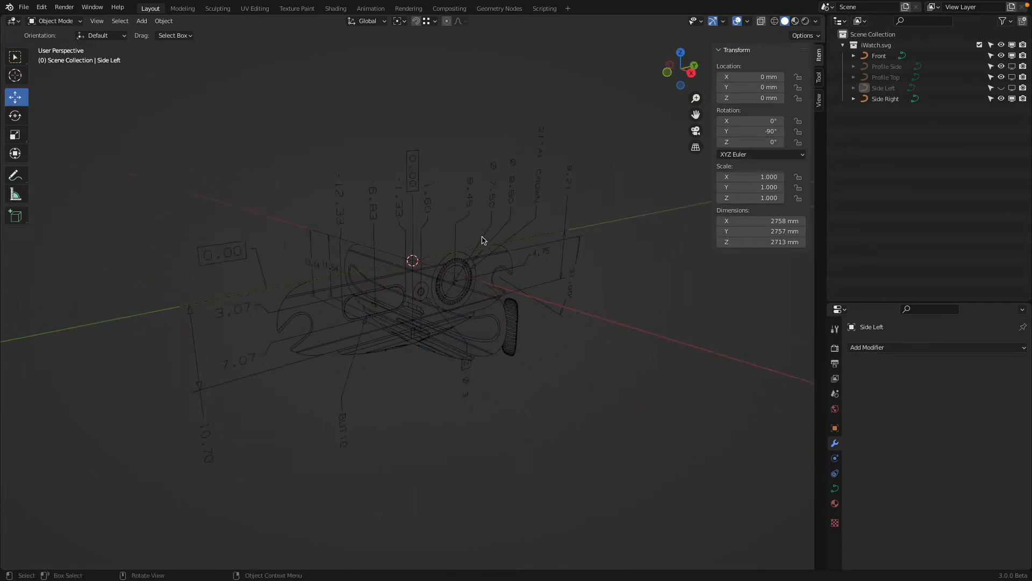
pyautogui.moveTo(587, 150); pyautogui.dragTo(530, 293, button='middle')
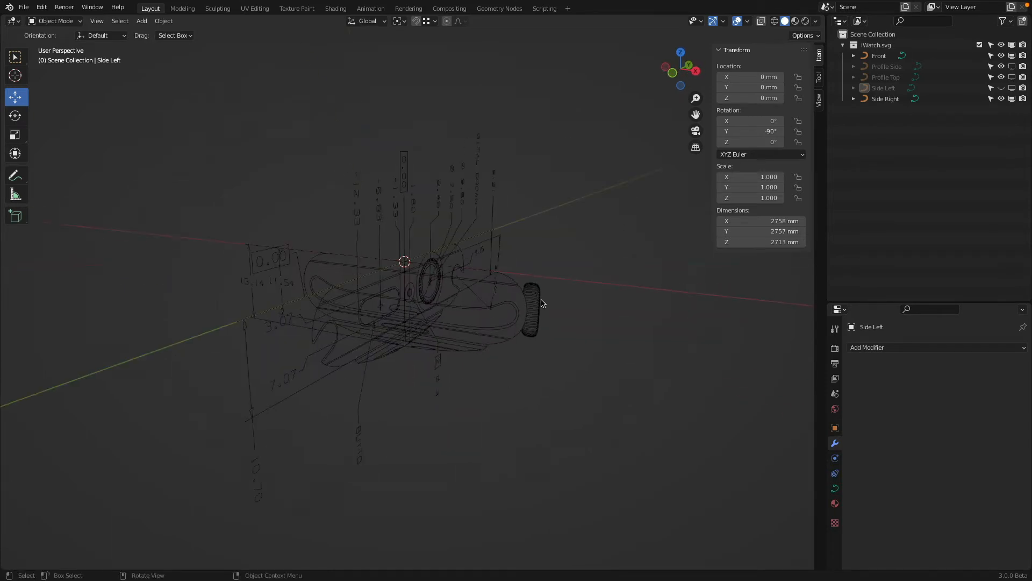
pyautogui.click(541, 302)
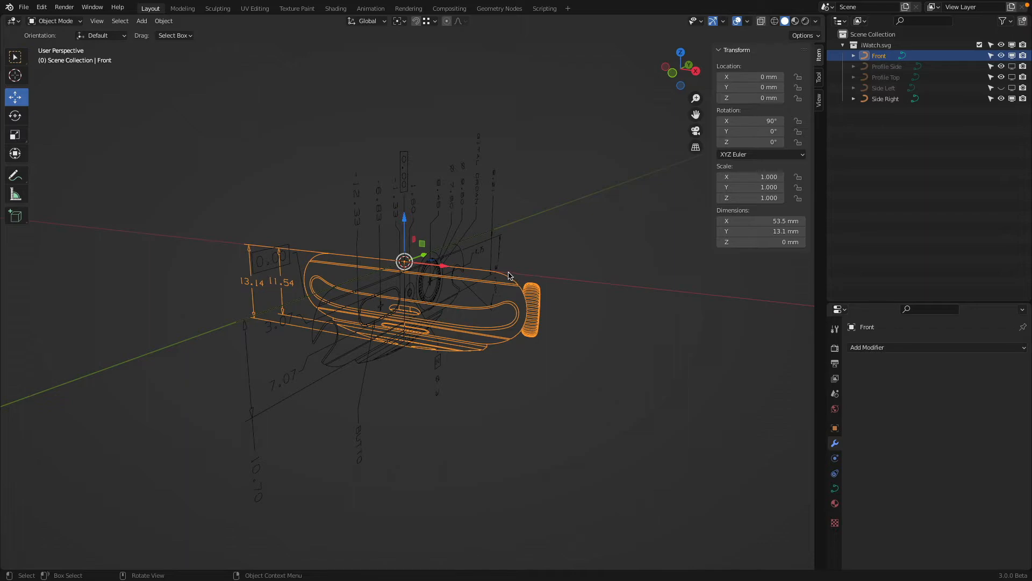
pyautogui.scroll(5, 565, 252)
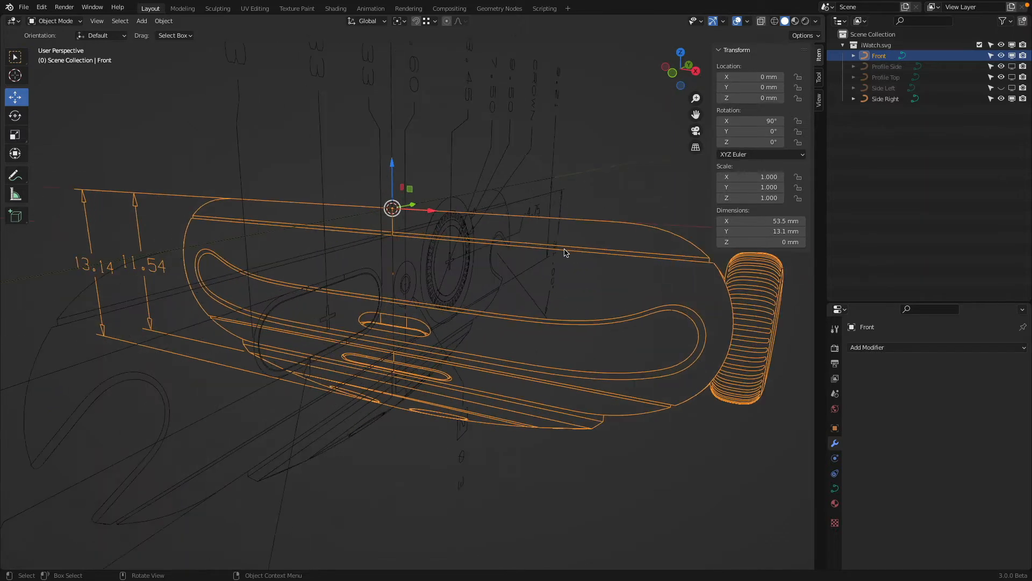
# - Inspect the Front curve's control points in Edit Mode, try moving one near the origin, and return to Object Mode
pyautogui.press('Tab')
pyautogui.click(369, 229)
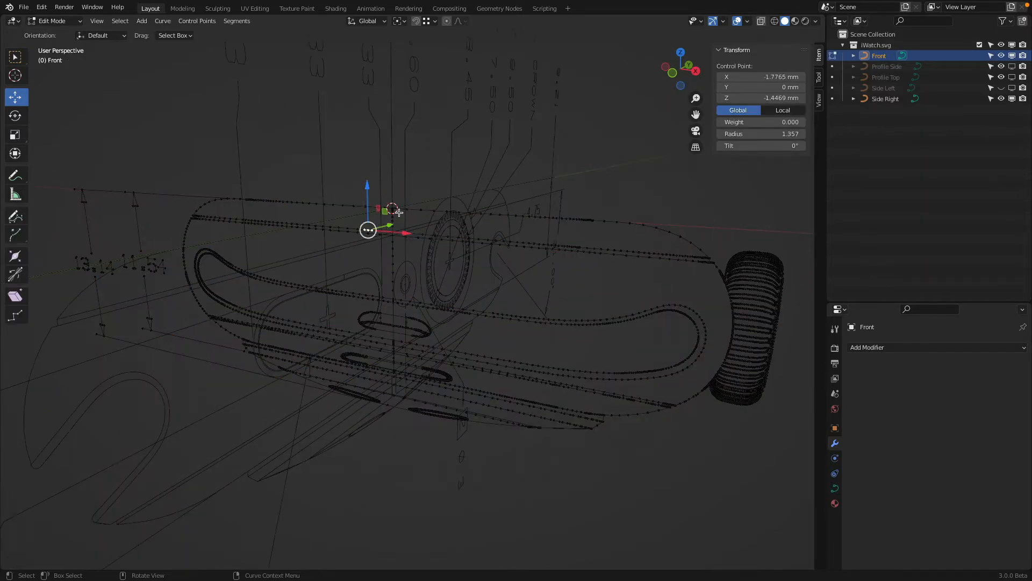
pyautogui.press('g')
pyautogui.rightClick(395, 178)
pyautogui.scroll(-3, 420, 180)
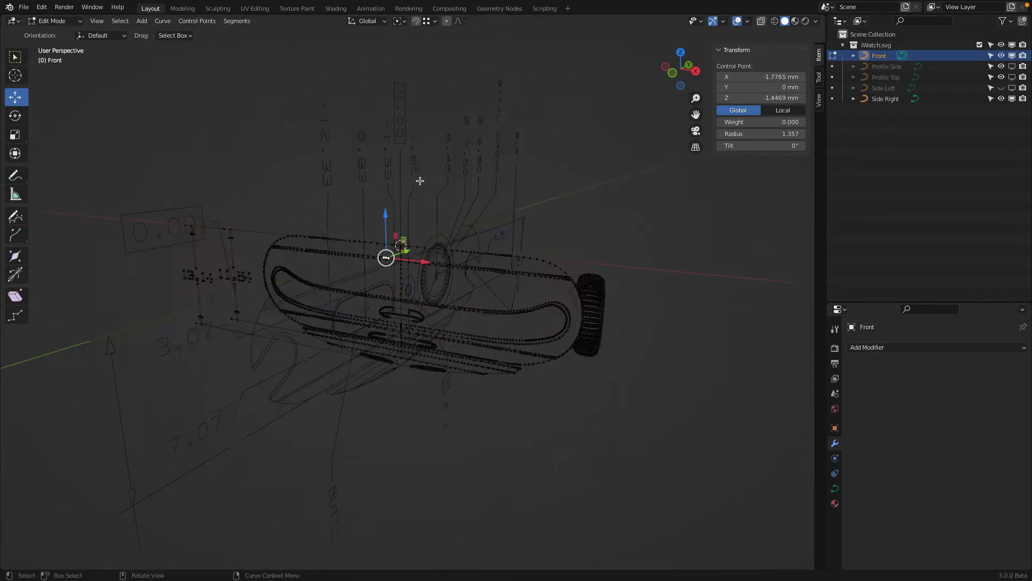
pyautogui.press('Tab')
# - Examine the Front curve's line work up close in front view, and select the Side Right curve along with it
pyautogui.moveTo(437, 189); pyautogui.dragTo(469, 180, button='middle')
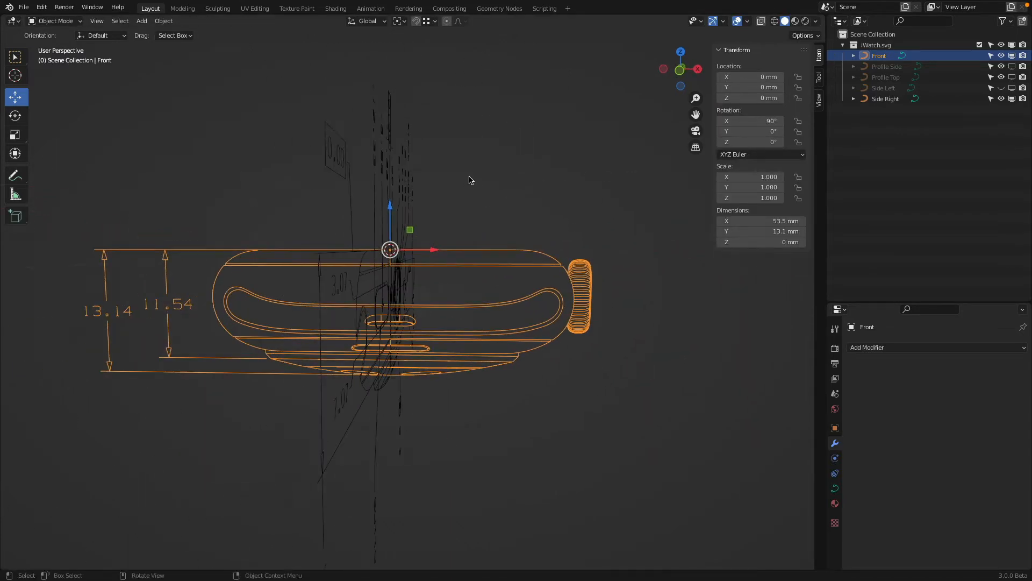
pyautogui.press('KP_1')
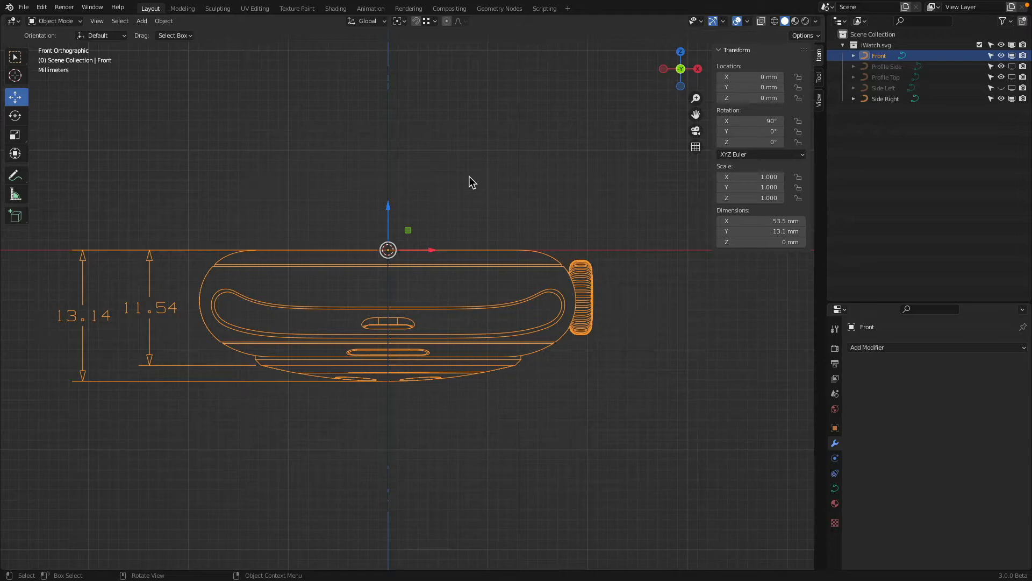
pyautogui.scroll(10, 463, 230)
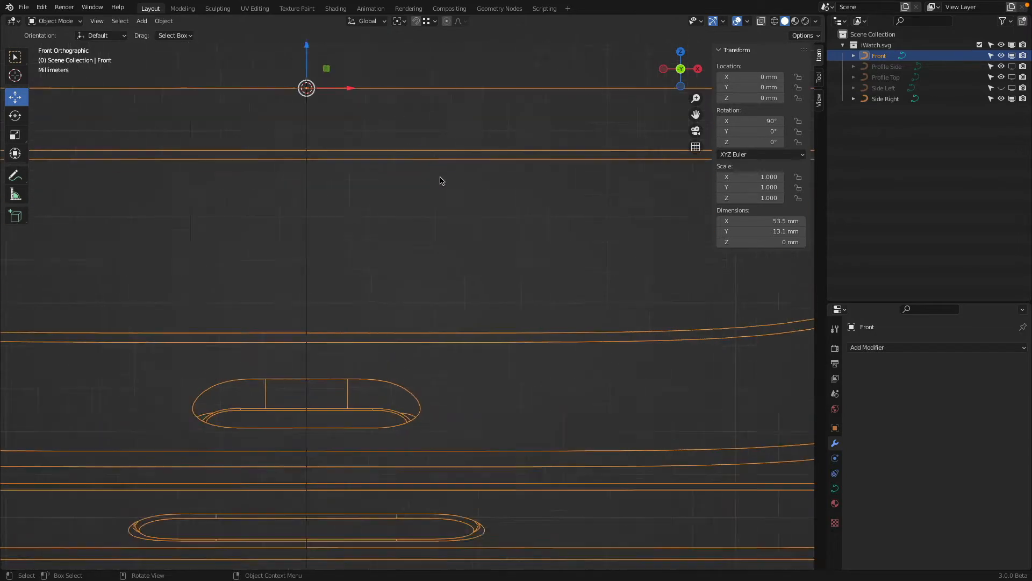
pyautogui.scroll(-8, 397, 508)
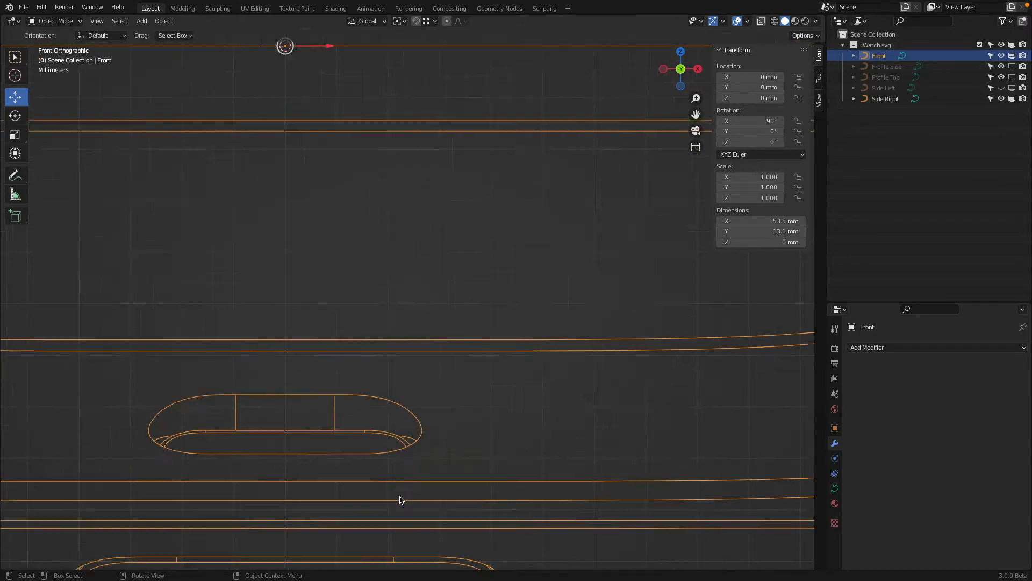
pyautogui.scroll(-3, 323, 308)
pyautogui.keyDown('shift'); pyautogui.moveTo(322, 308); pyautogui.dragTo(447, 291, button='middle'); pyautogui.keyUp('shift')
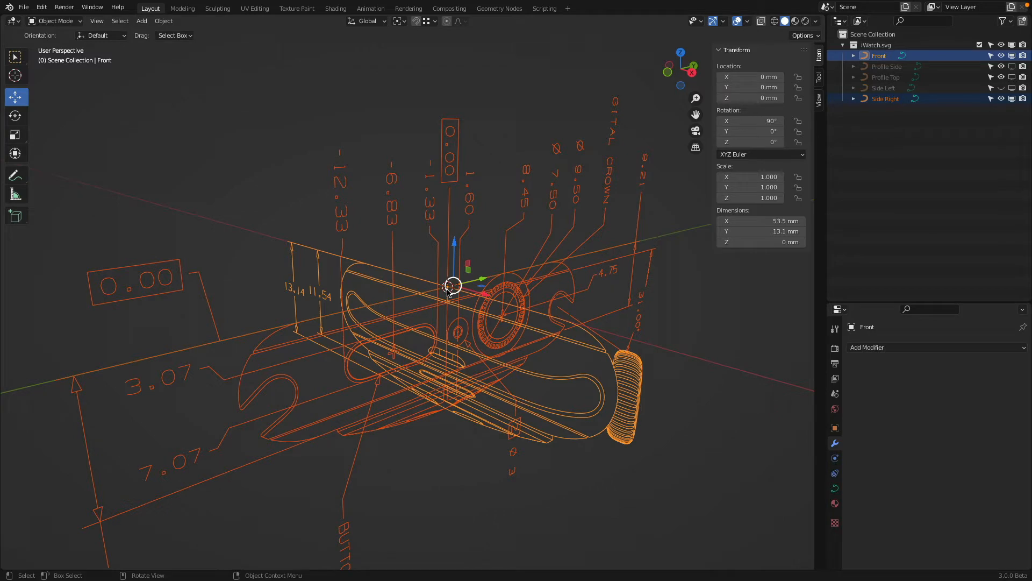
# - Switch to the top view and import Front View.svg as Scalable Vector Graphics from the iWatch folder
pyautogui.press('KP_7')
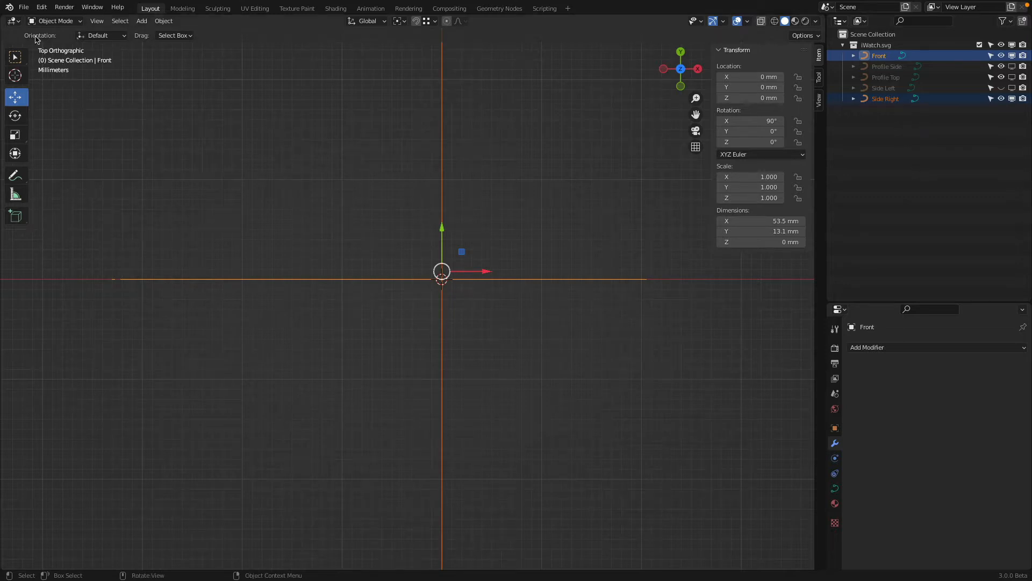
pyautogui.click(24, 7)
pyautogui.moveTo(56, 153)
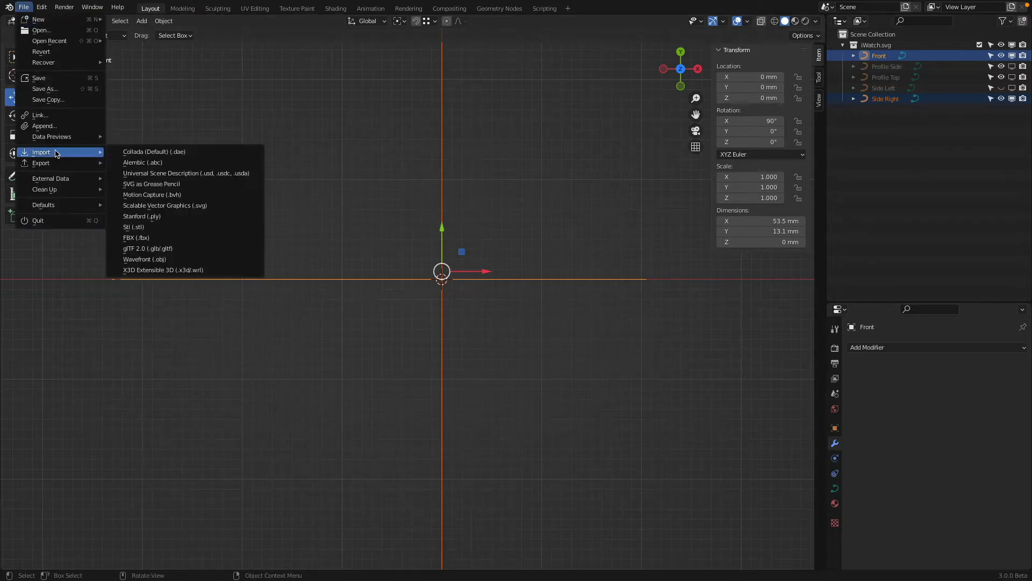
pyautogui.click(209, 206)
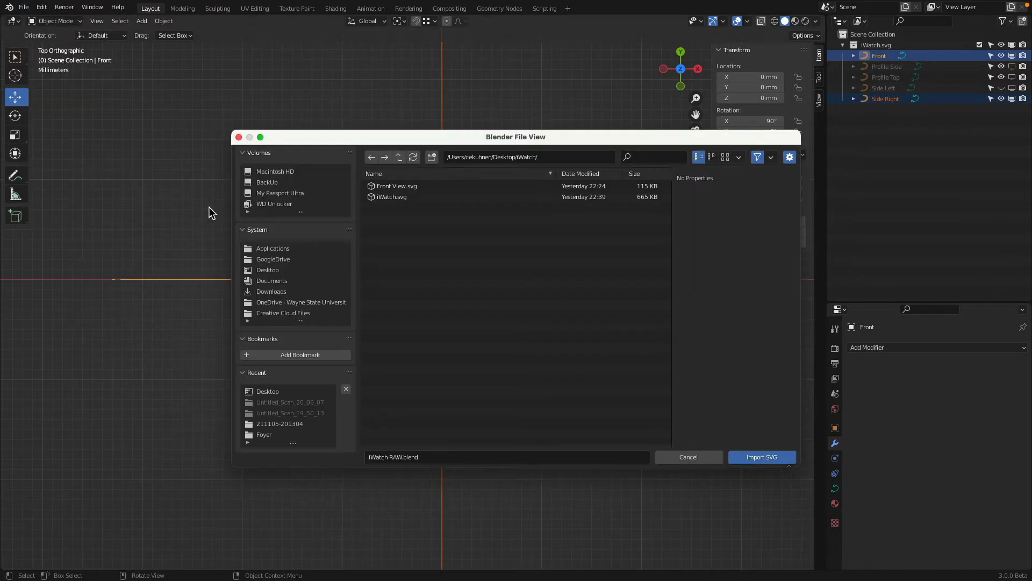
pyautogui.click(425, 189)
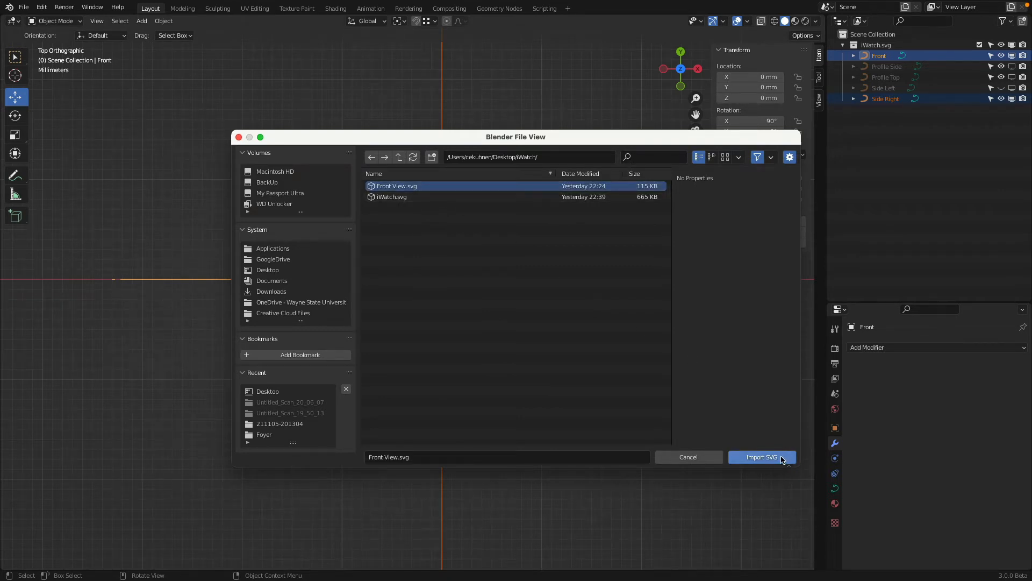
pyautogui.click(763, 458)
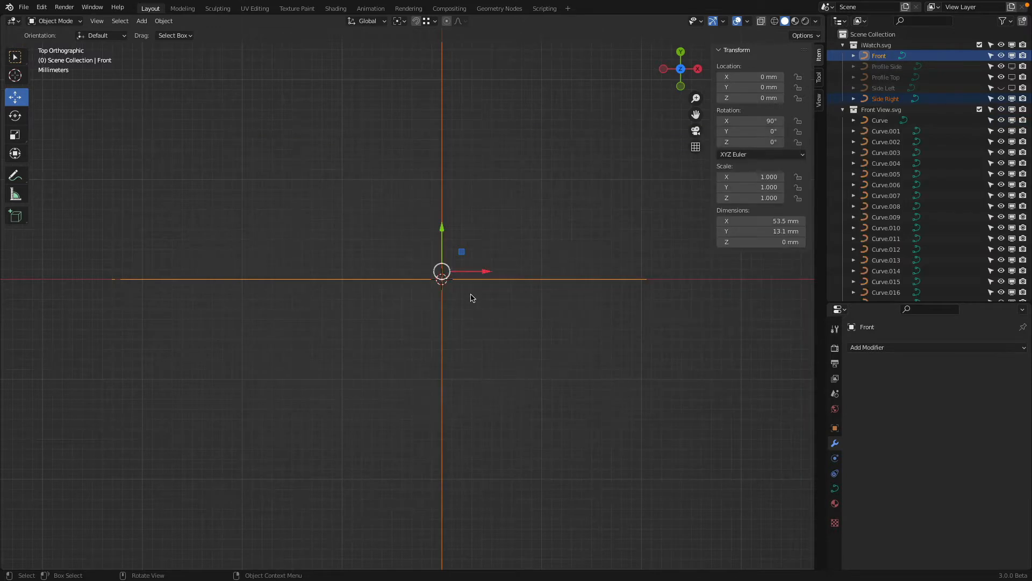
# - Examine the imported front view drawing and its long list of objects, picking individual dimension and outline curves to see how they are divided
pyautogui.scroll(-7, 470, 294)
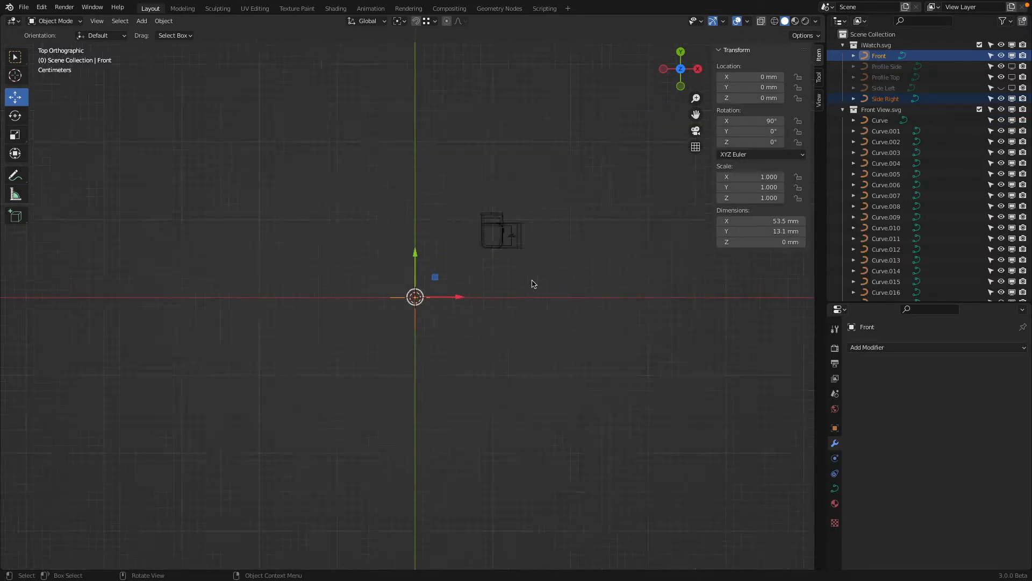
pyautogui.scroll(3, 524, 234)
pyautogui.keyDown('shift'); pyautogui.moveTo(601, 188); pyautogui.dragTo(458, 285, button='middle'); pyautogui.keyUp('shift')
pyautogui.scroll(5, 466, 288)
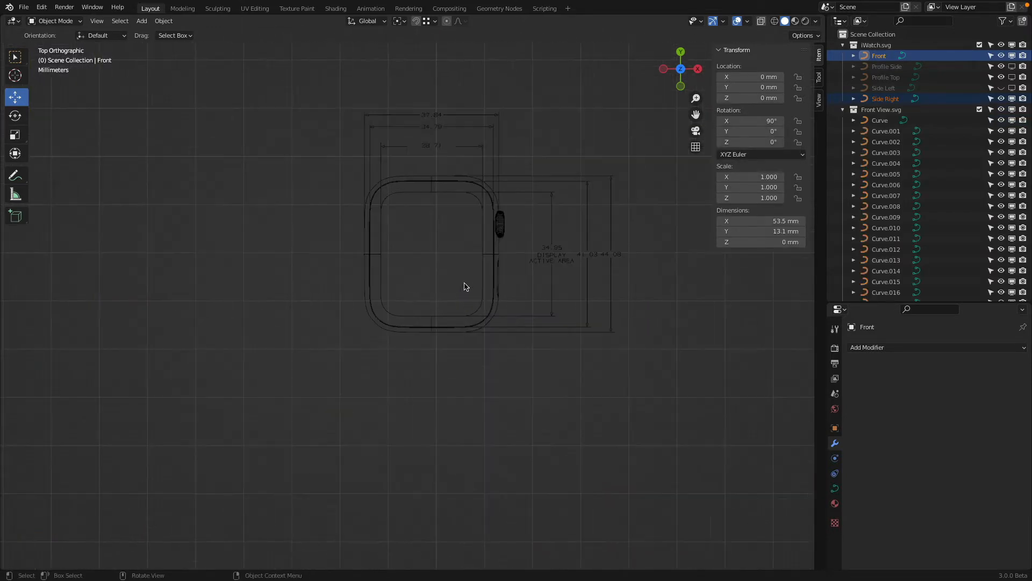
pyautogui.scroll(-10, 878, 123)
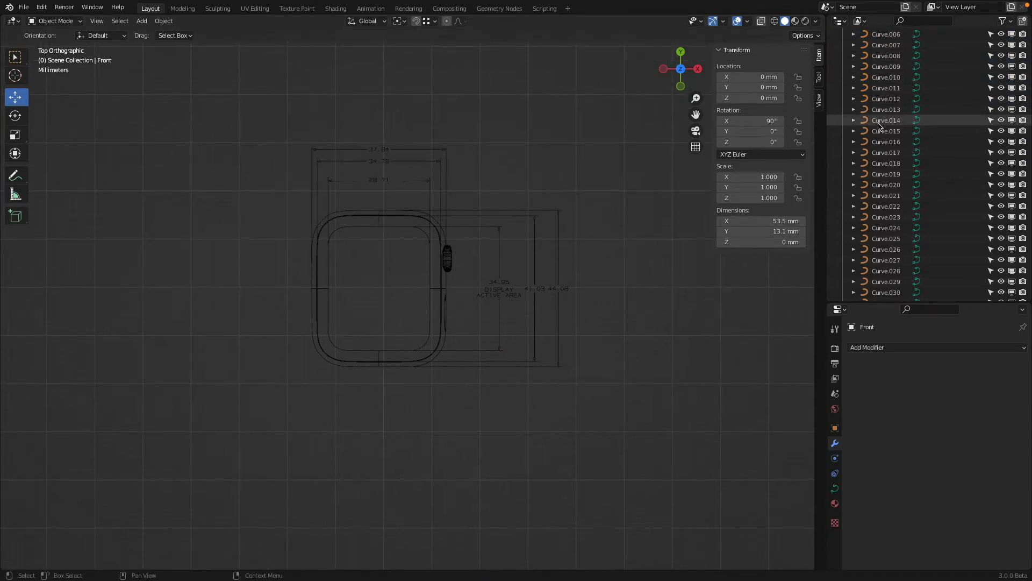
pyautogui.scroll(-5, 879, 122)
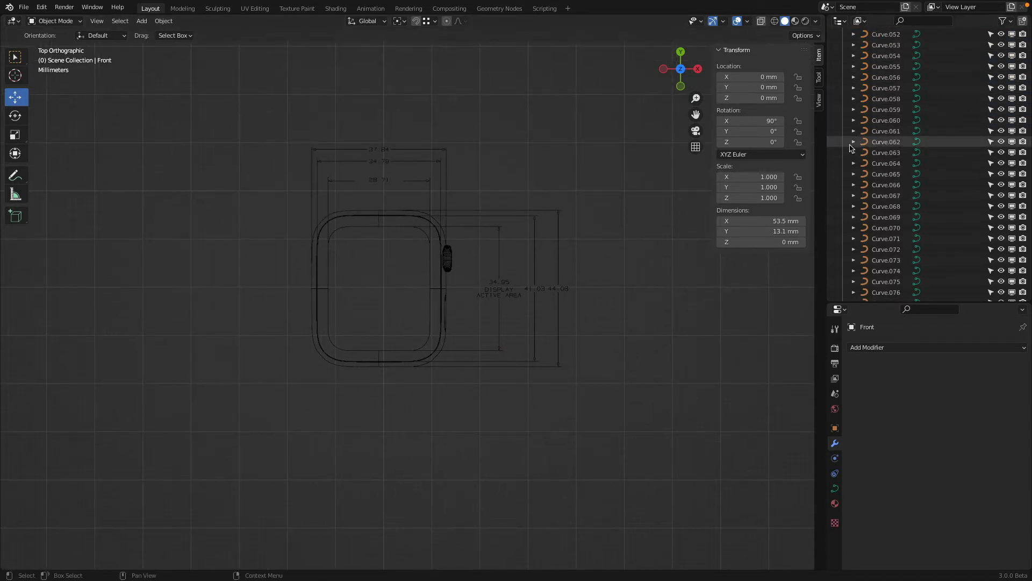
pyautogui.click(560, 243)
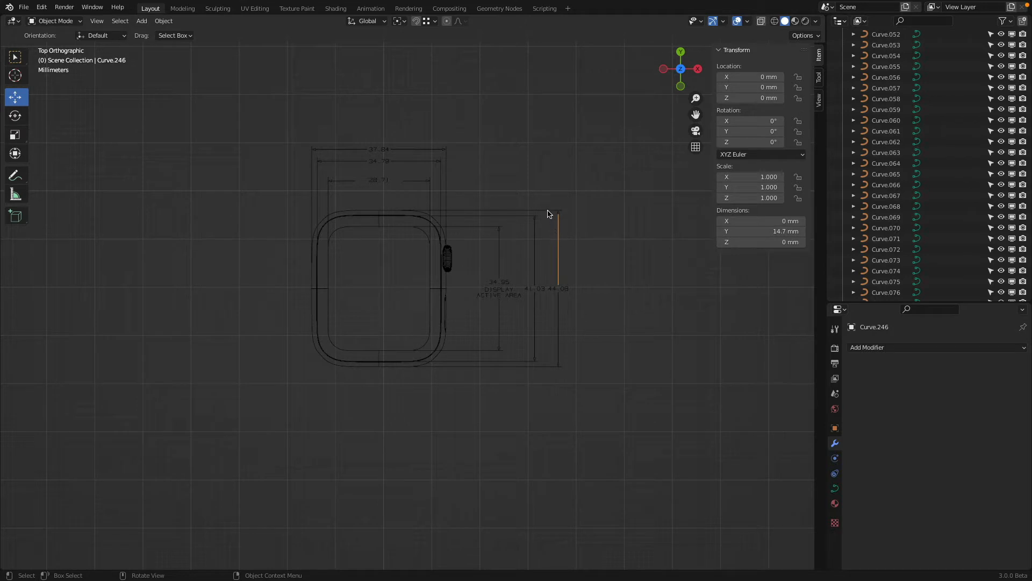
pyautogui.click(545, 218)
pyautogui.click(535, 231)
pyautogui.click(526, 217)
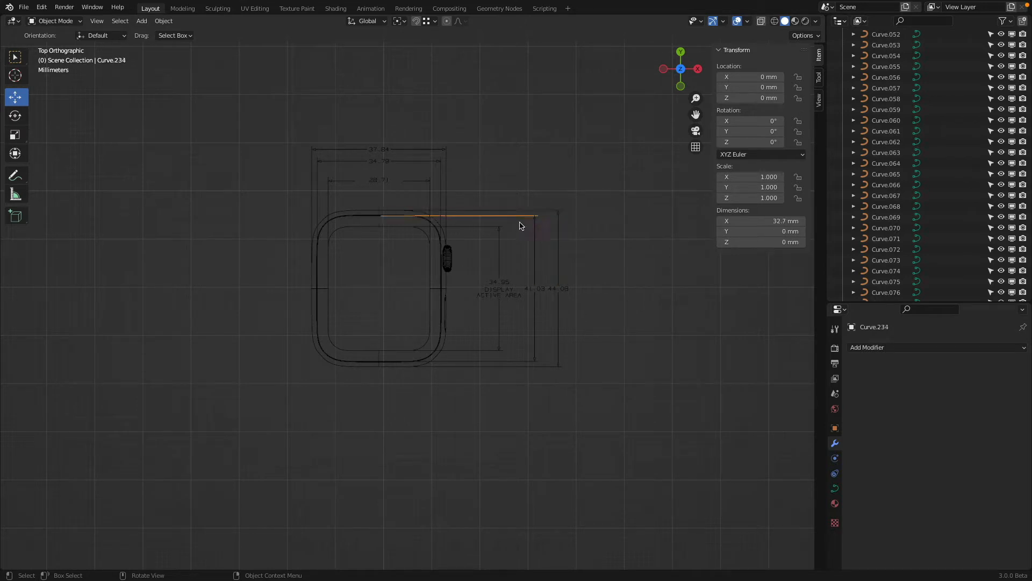
pyautogui.click(500, 243)
pyautogui.click(490, 227)
pyautogui.click(376, 230)
pyautogui.click(375, 228)
pyautogui.click(278, 134)
# - Box-select the whole imported front view drawing, make the short vertical line at its top centre active, and join everything into one curve
pyautogui.press('b')
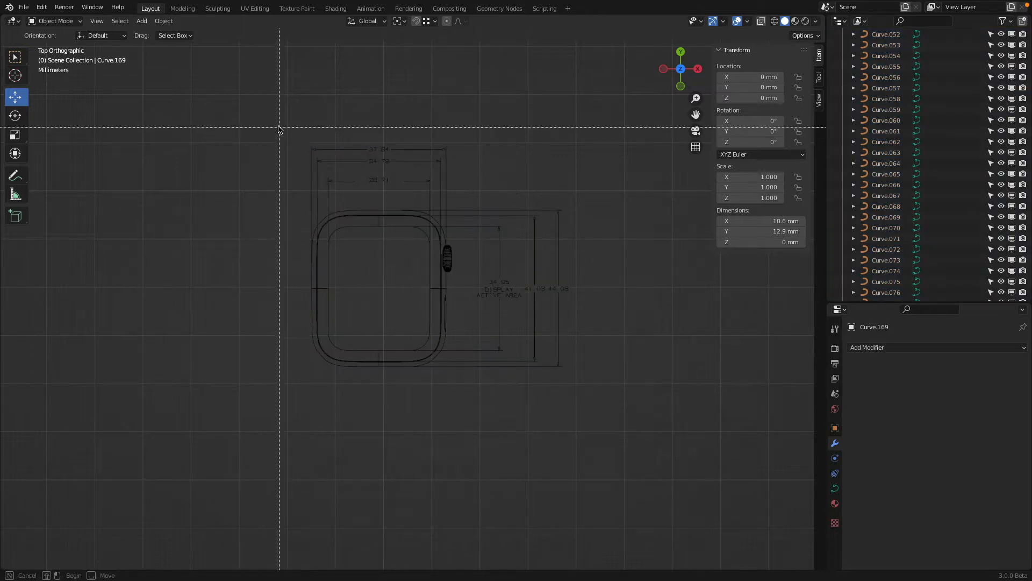
pyautogui.moveTo(272, 121)
pyautogui.mouseDown()
pyautogui.moveTo(375, 245)
pyautogui.moveTo(605, 421)
pyautogui.mouseUp()
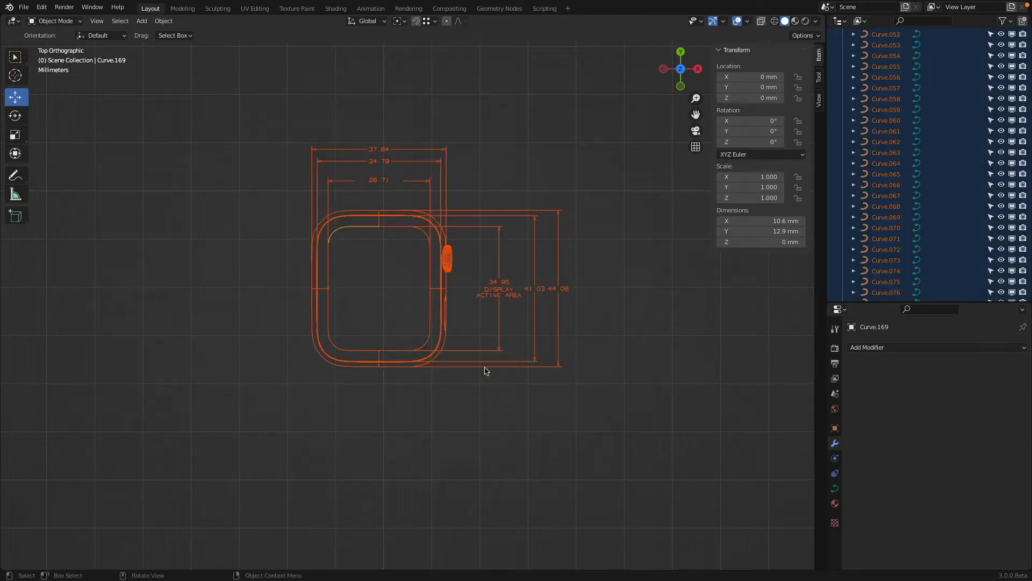
pyautogui.scroll(4, 361, 185)
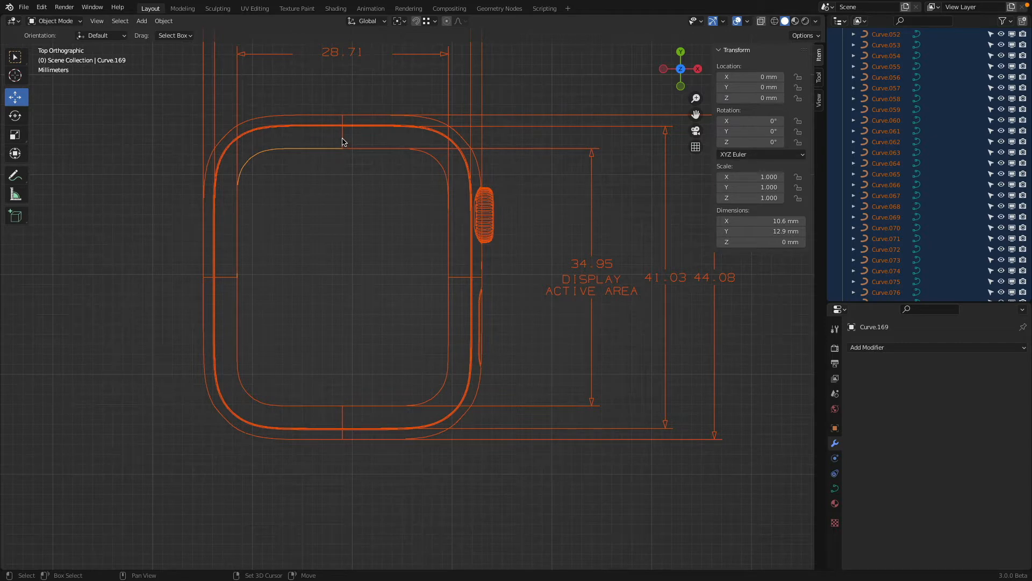
pyautogui.keyDown('shift'); pyautogui.click(343, 143); pyautogui.keyUp('shift')
pyautogui.scroll(-2, 373, 189)
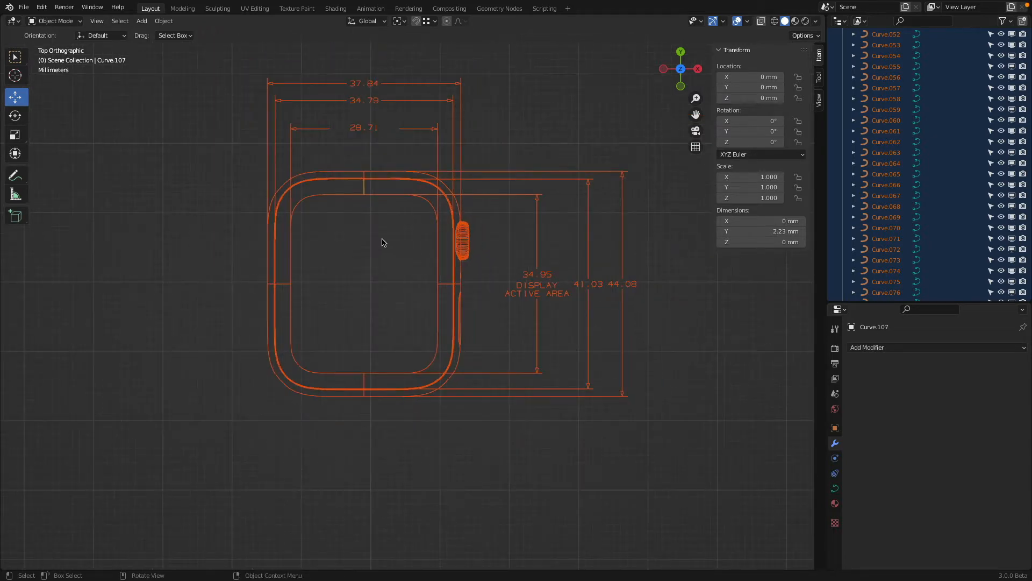
pyautogui.click(164, 21)
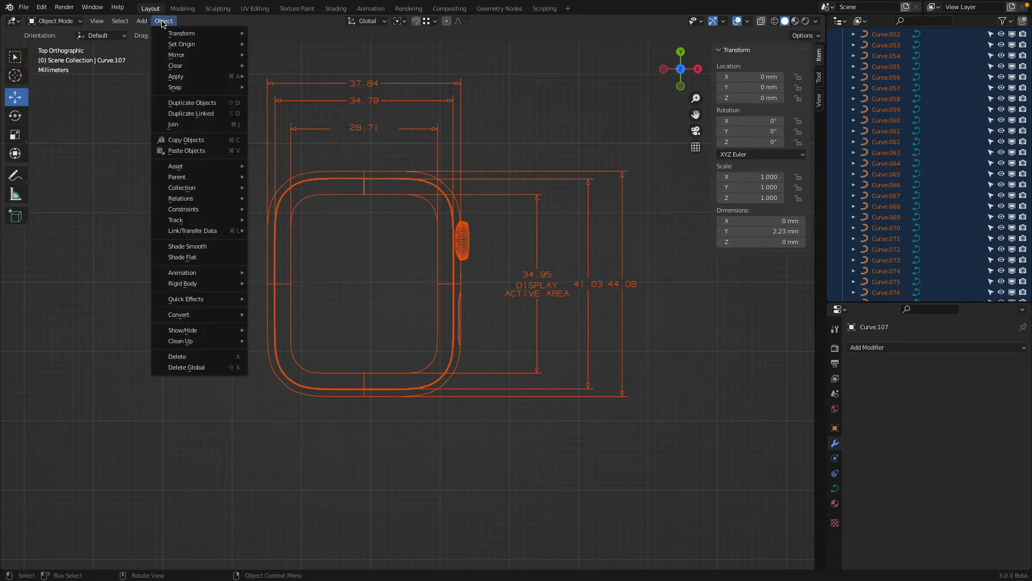
pyautogui.click(194, 131)
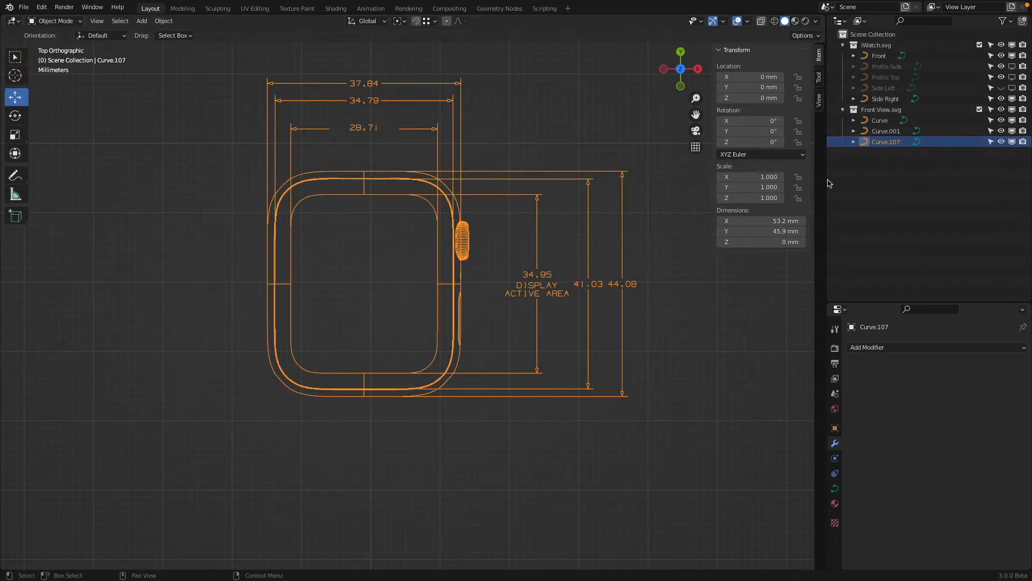
# - Identify the two stray objects Curve and Curve.001 remaining in the Front View.svg collection and delete both
pyautogui.scroll(-4, 454, 277)
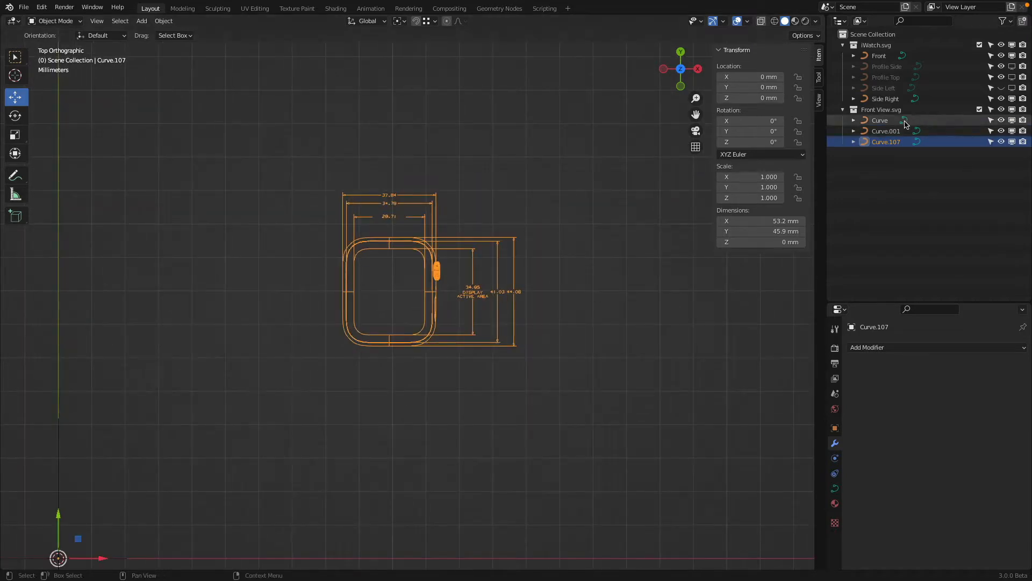
pyautogui.click(886, 132)
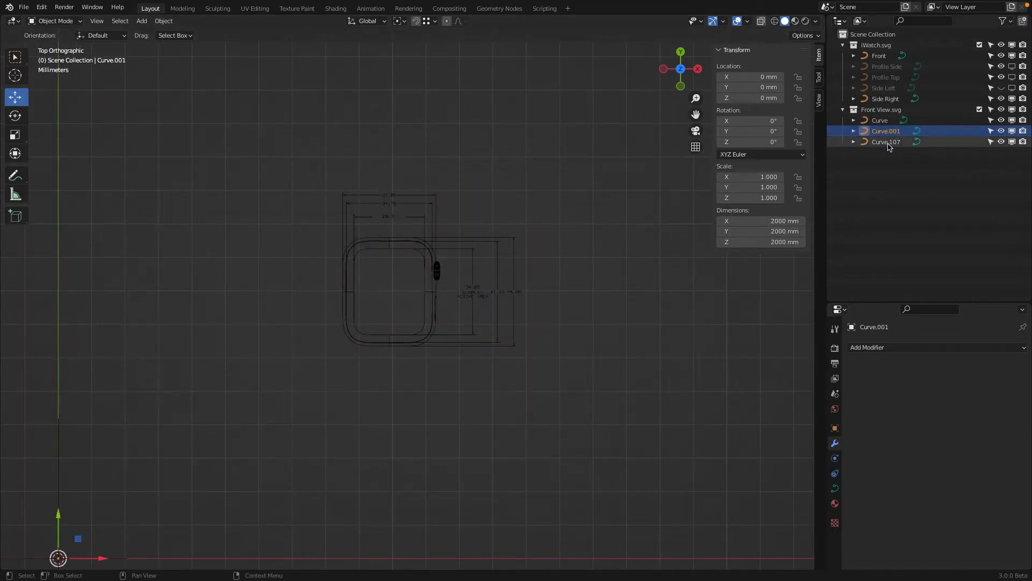
pyautogui.scroll(-3, 460, 263)
pyautogui.scroll(3, 207, 480)
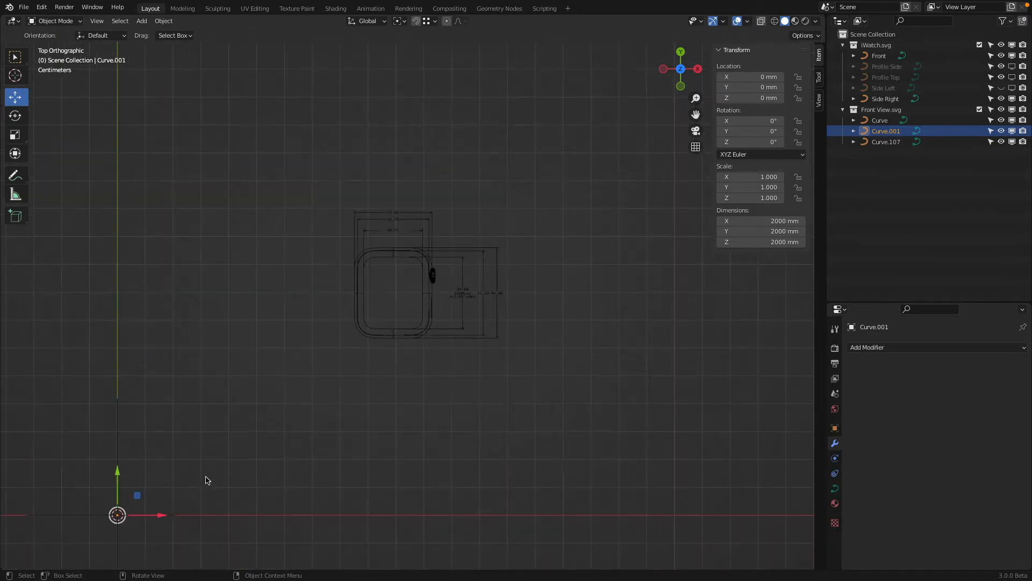
pyautogui.click(881, 121)
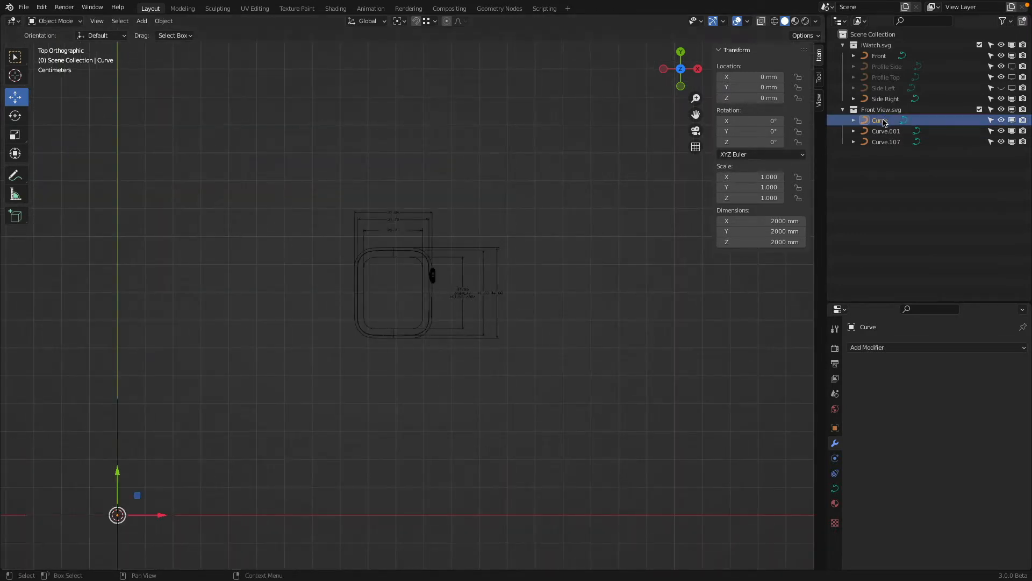
pyautogui.click(883, 132)
pyautogui.click(880, 121)
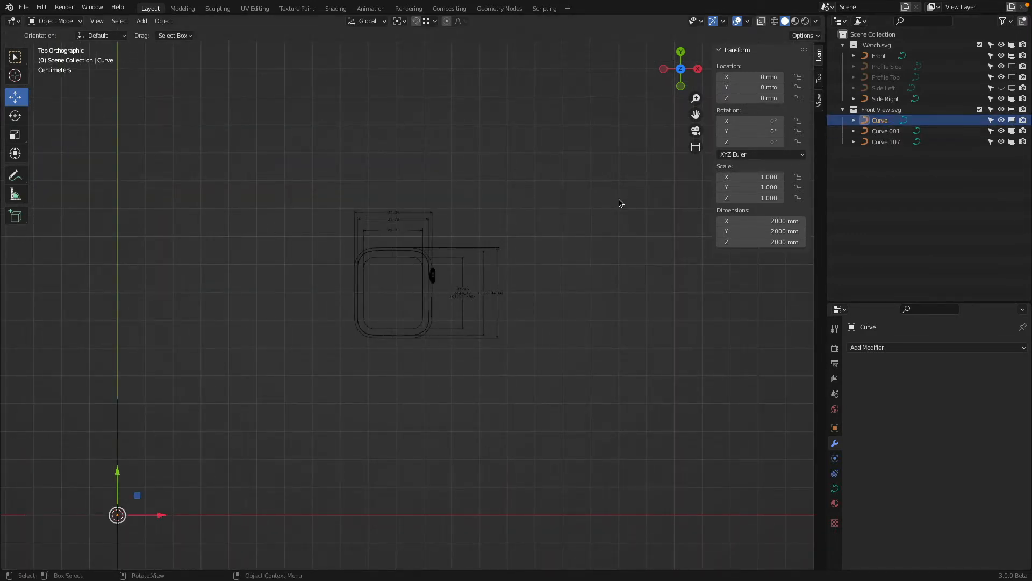
pyautogui.press('Delete')
pyautogui.click(895, 121)
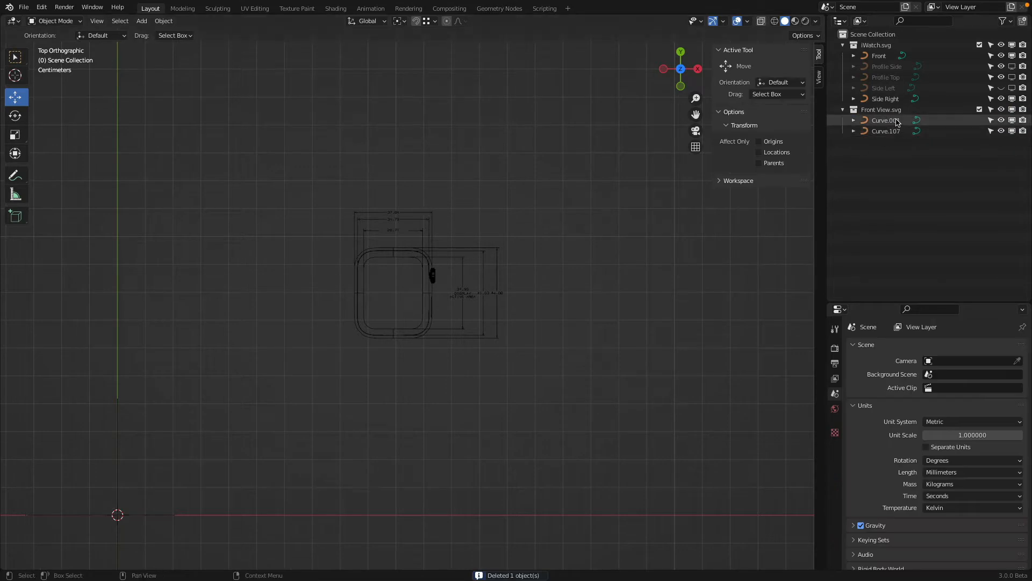
pyautogui.press('Delete')
# - Open the joined front view curve, Curve.107, in Edit Mode and select the inner end point of its top centre line
pyautogui.click(894, 121)
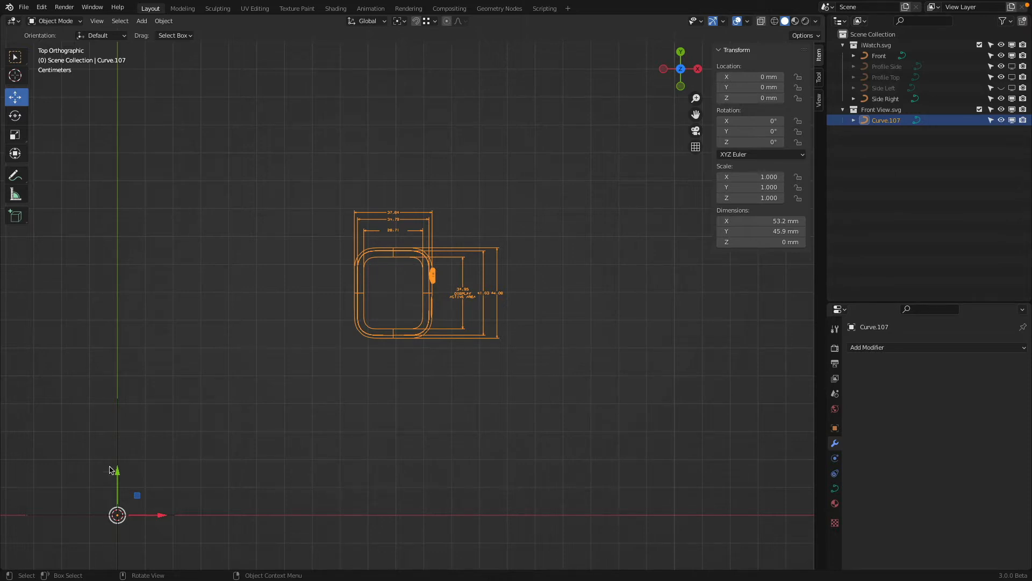
pyautogui.moveTo(118, 516)
pyautogui.mouseDown(button='middle')
pyautogui.moveTo(221, 422)
pyautogui.moveTo(226, 341)
pyautogui.moveTo(428, 294)
pyautogui.mouseUp(button='middle')
pyautogui.press('KP_7')
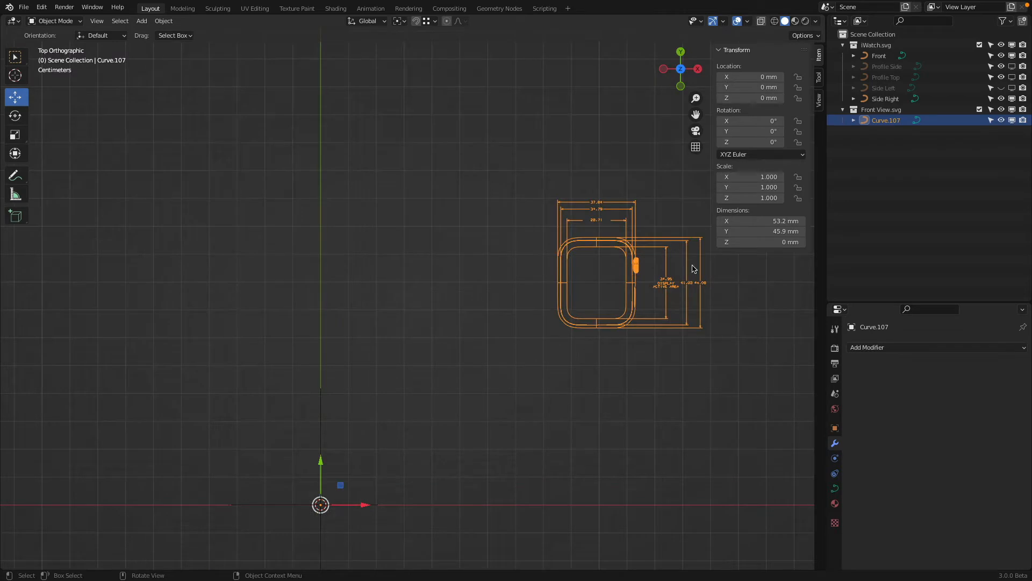
pyautogui.keyDown('shift'); pyautogui.moveTo(601, 255); pyautogui.dragTo(467, 280, button='middle'); pyautogui.keyUp('shift')
pyautogui.scroll(2, 476, 286)
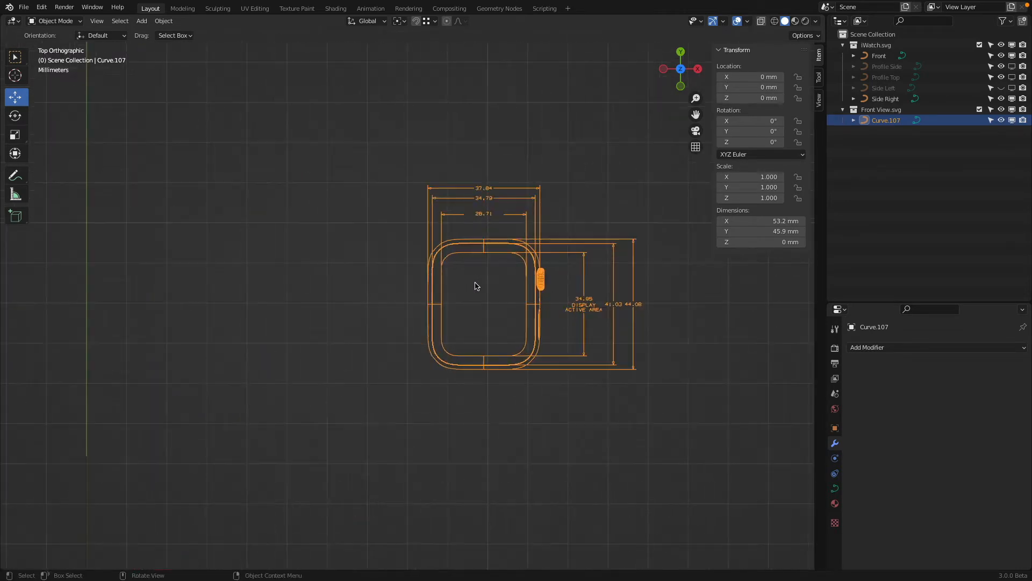
pyautogui.scroll(3, 479, 284)
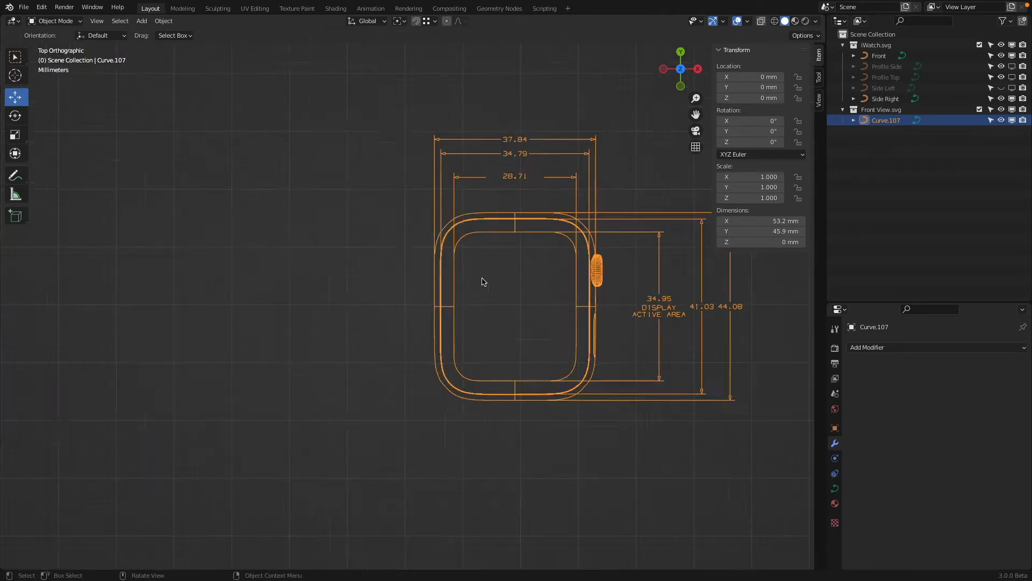
pyautogui.keyDown('shift'); pyautogui.moveTo(478, 284); pyautogui.dragTo(385, 339, button='middle'); pyautogui.keyUp('shift')
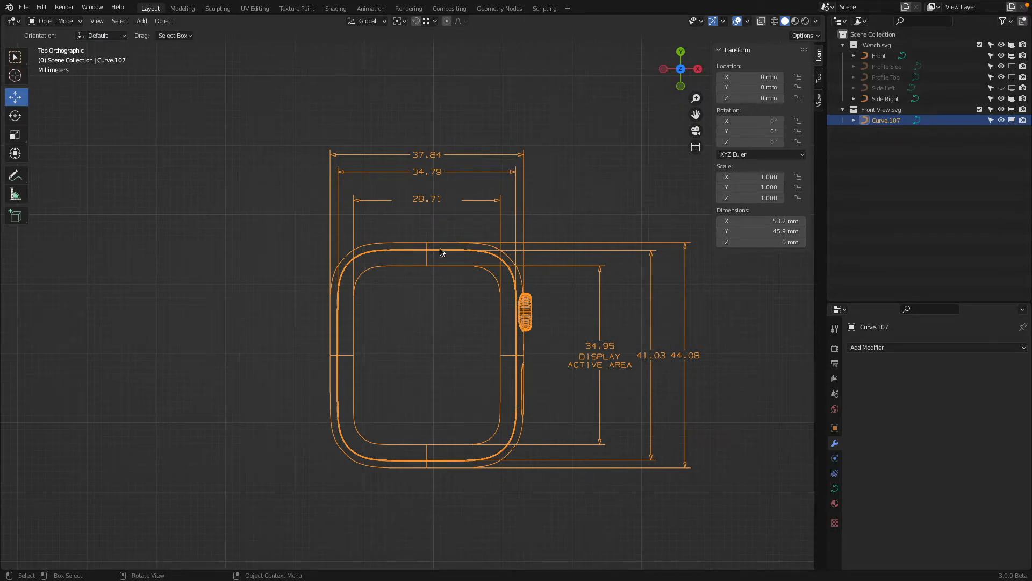
pyautogui.press('Tab')
pyautogui.scroll(8, 419, 264)
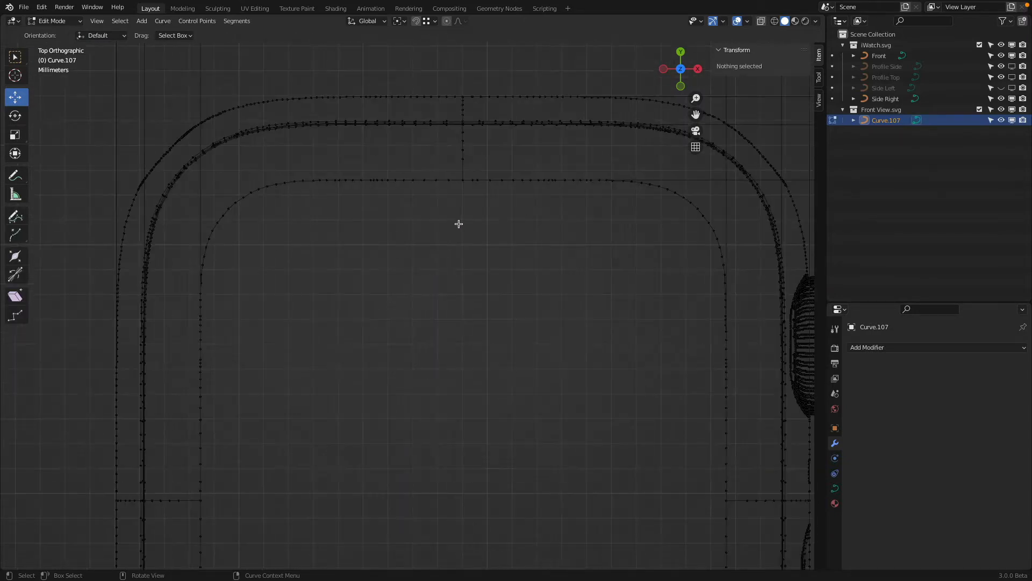
pyautogui.click(471, 157)
# - Add the inner end point of the bottom centre line to the control point selection
pyautogui.scroll(-8, 471, 158)
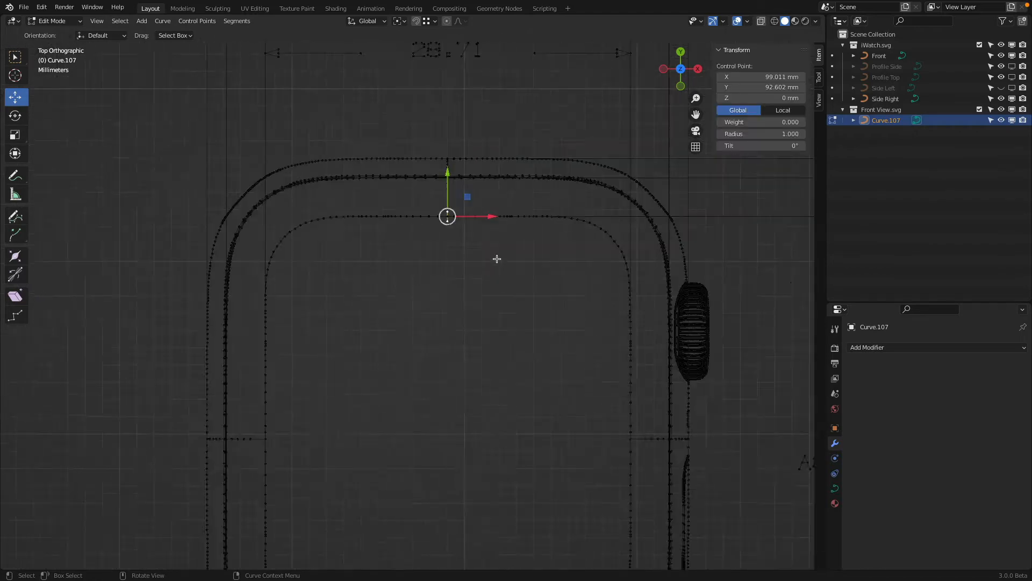
pyautogui.scroll(2, 453, 422)
pyautogui.keyDown('shift'); pyautogui.moveTo(454, 422); pyautogui.dragTo(386, 401, button='middle'); pyautogui.keyUp('shift')
pyautogui.scroll(4, 470, 235)
pyautogui.scroll(4, 445, 337)
pyautogui.keyDown('shift'); pyautogui.click(415, 338); pyautogui.keyUp('shift')
pyautogui.scroll(-8, 463, 324)
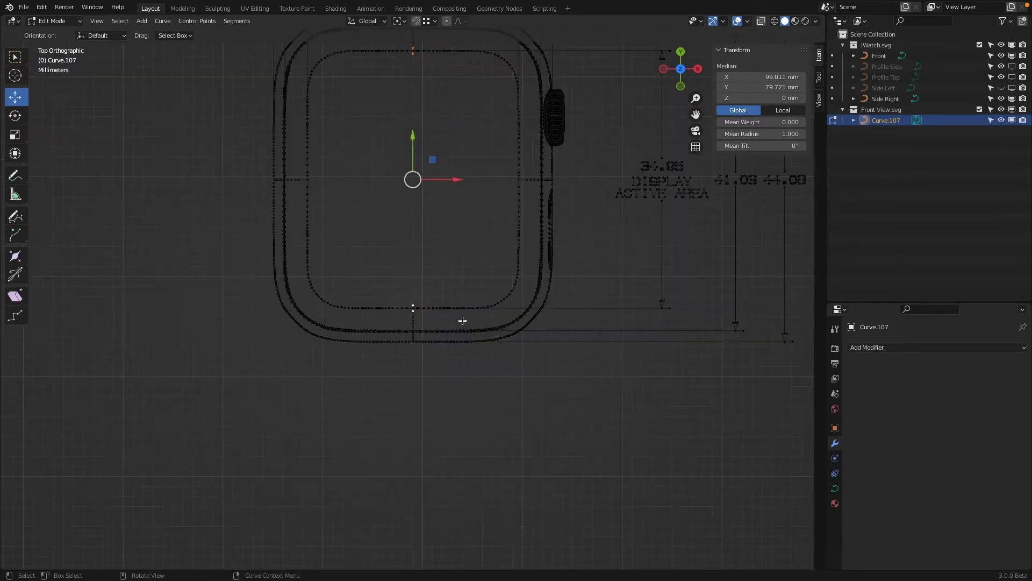
# - Extend the selection with the inner end points of the left and right centre lines on the display outline
pyautogui.scroll(3, 331, 159)
pyautogui.keyDown('shift'); pyautogui.moveTo(318, 161); pyautogui.dragTo(444, 352, button='middle'); pyautogui.keyUp('shift')
pyautogui.scroll(5, 406, 307)
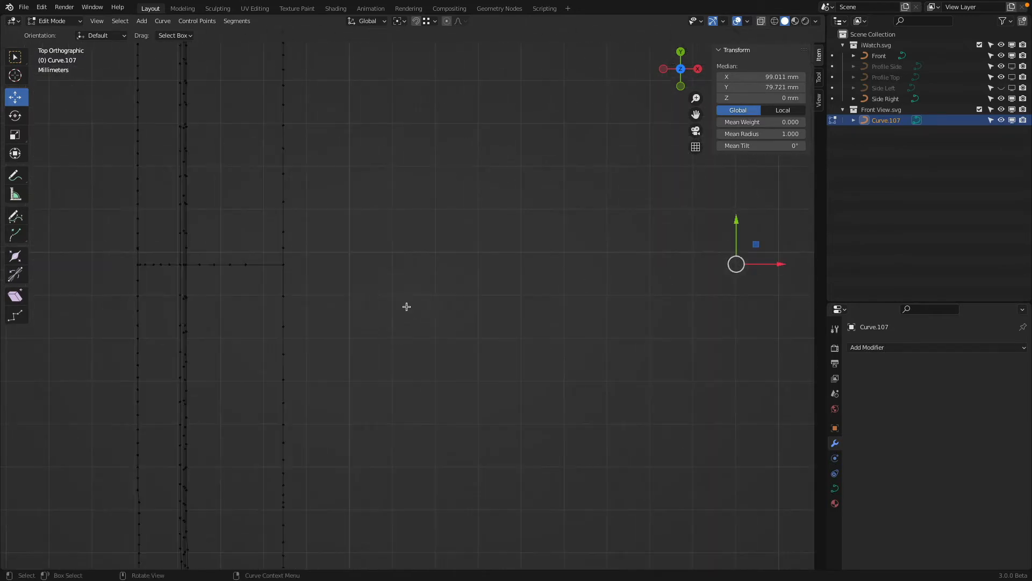
pyautogui.keyDown('shift'); pyautogui.click(283, 264); pyautogui.keyUp('shift')
pyautogui.scroll(-6, 595, 275)
pyautogui.scroll(3, 595, 277)
pyautogui.scroll(2, 595, 278)
pyautogui.keyDown('ctrl'); pyautogui.scroll(-10, 569, 290); pyautogui.keyUp('ctrl')
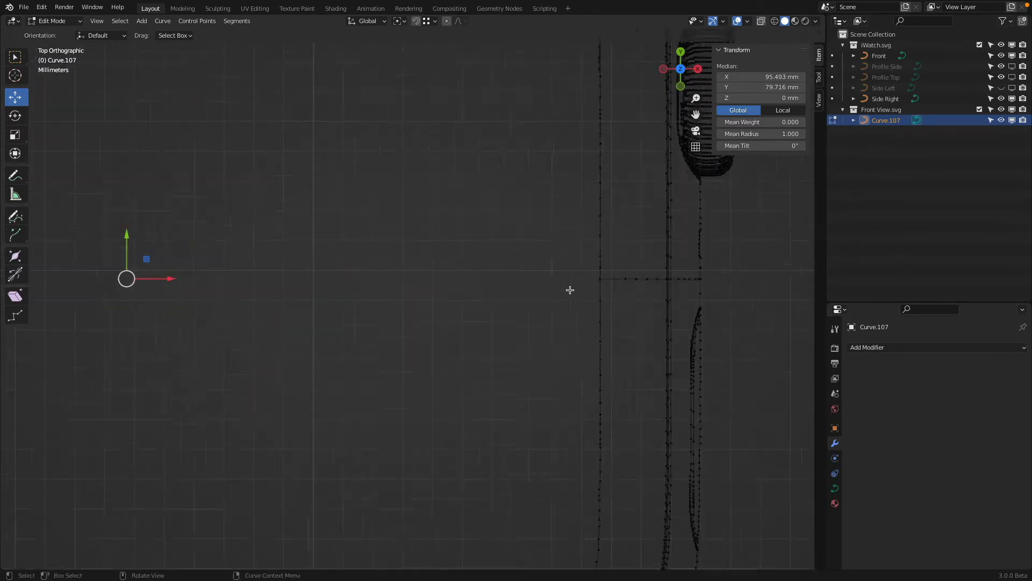
pyautogui.keyDown('shift'); pyautogui.click(634, 276); pyautogui.keyUp('shift')
pyautogui.scroll(-5, 633, 277)
pyautogui.keyDown('shift'); pyautogui.moveTo(413, 245); pyautogui.dragTo(503, 227, button='middle'); pyautogui.keyUp('shift')
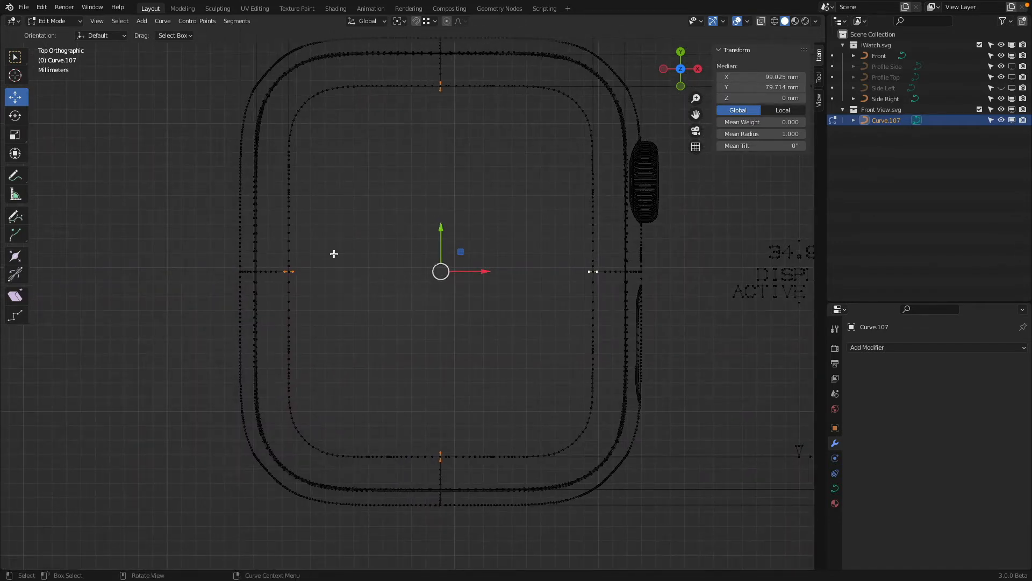
# - Snap the 3D cursor to the centre of the selected points and return the curve to Object Mode
pyautogui.hotkey('shift', 's')
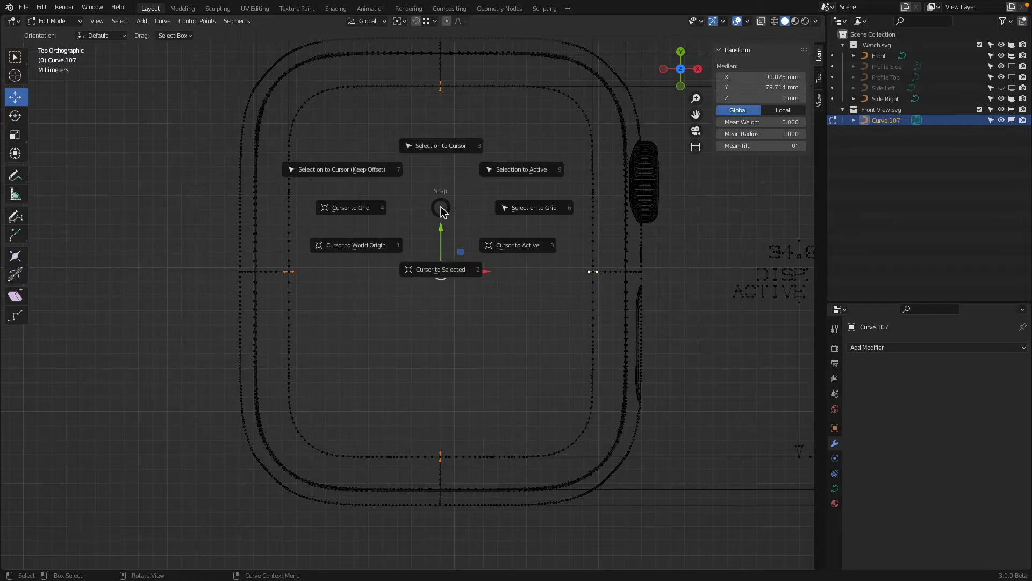
pyautogui.click(455, 271)
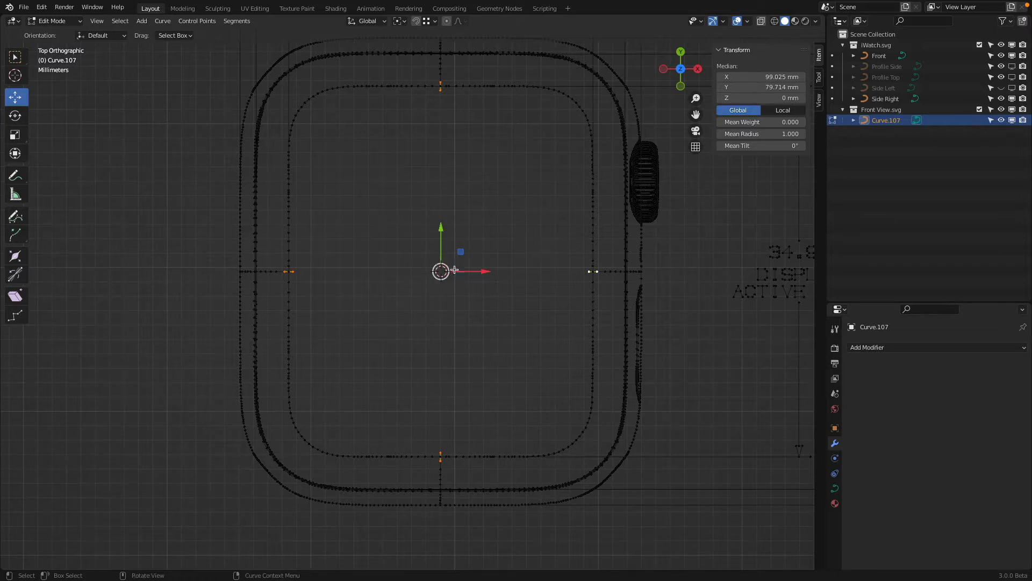
pyautogui.click(53, 20)
pyautogui.click(51, 32)
# - Set the front view curve's origin to the 3D cursor
pyautogui.rightClick(358, 206)
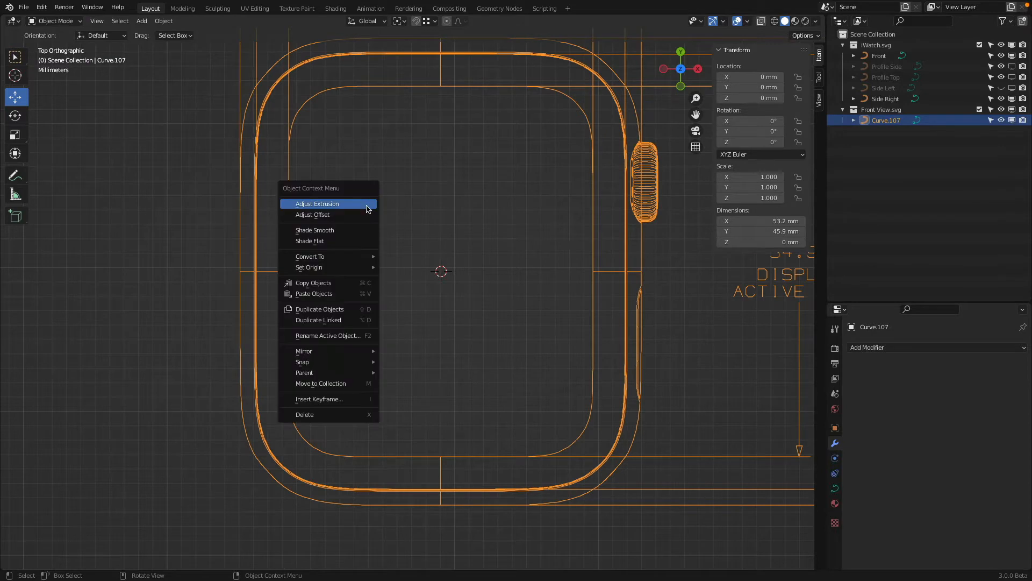
pyautogui.moveTo(360, 268)
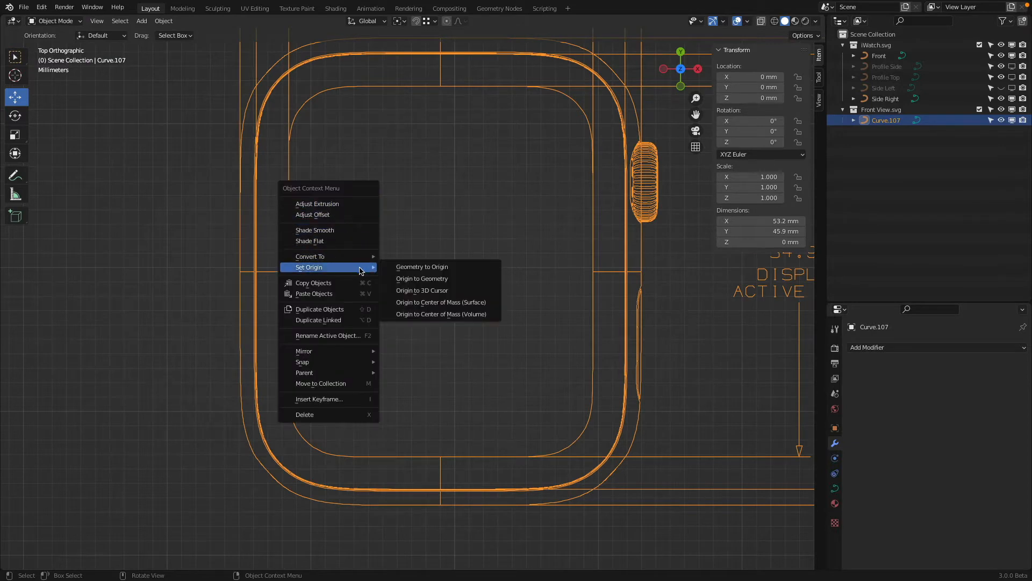
pyautogui.click(436, 291)
pyautogui.rightClick(518, 350)
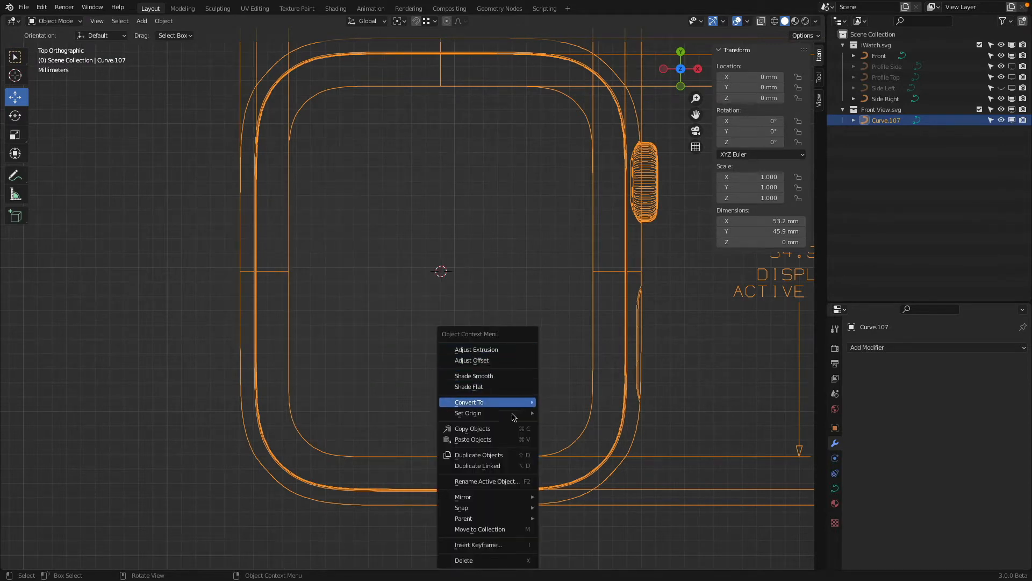
pyautogui.moveTo(516, 413)
pyautogui.click(589, 436)
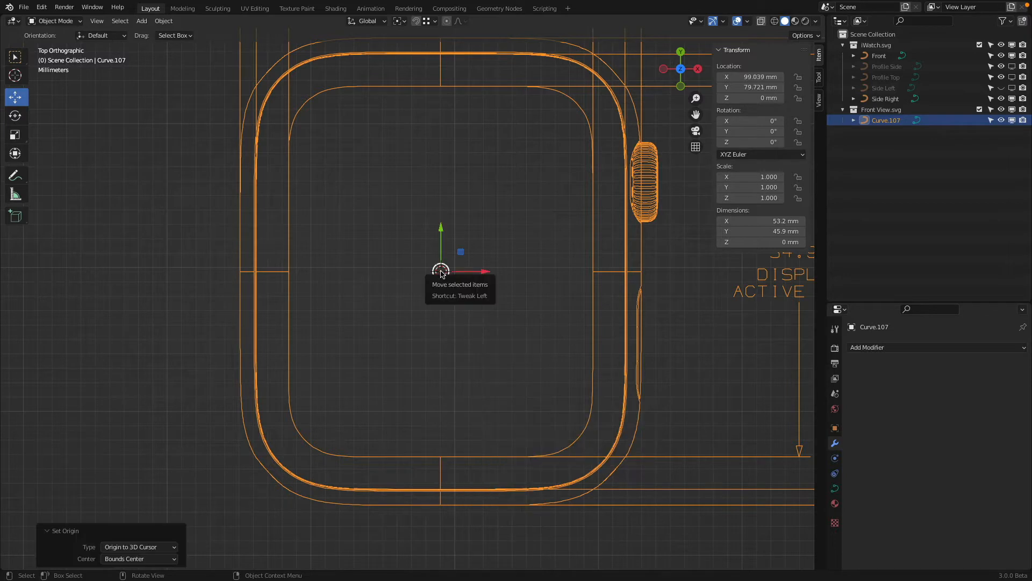
# - Set the front view curve's X, Y and Z location to 0 mm and frame it in top view
pyautogui.moveTo(753, 77); pyautogui.dragTo(753, 98)
pyautogui.write('0')
pyautogui.press('Return')
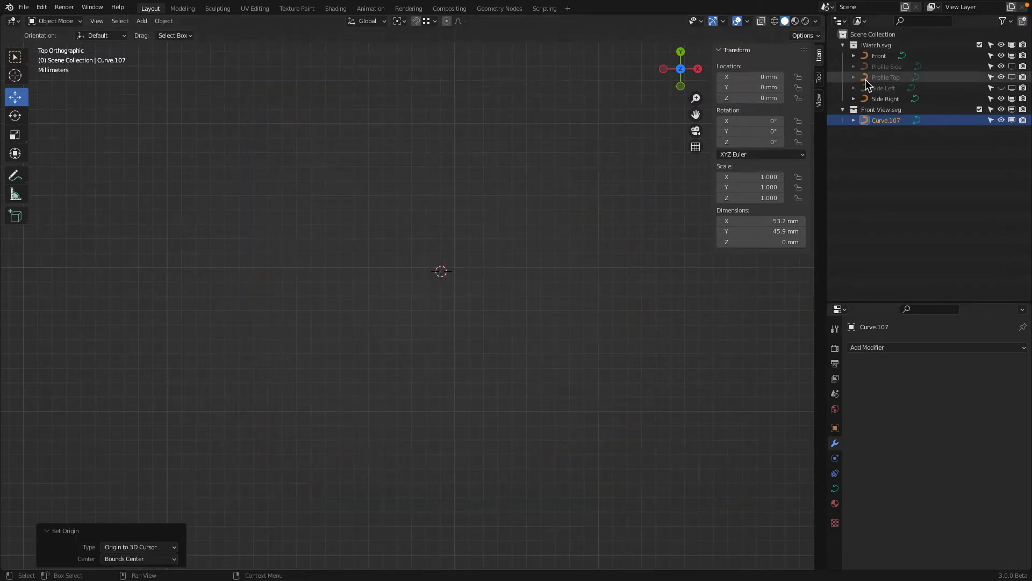
pyautogui.moveTo(190, 265); pyautogui.dragTo(188, 261, button='middle')
pyautogui.press('KP_7')
pyautogui.press('KP_Decimal')
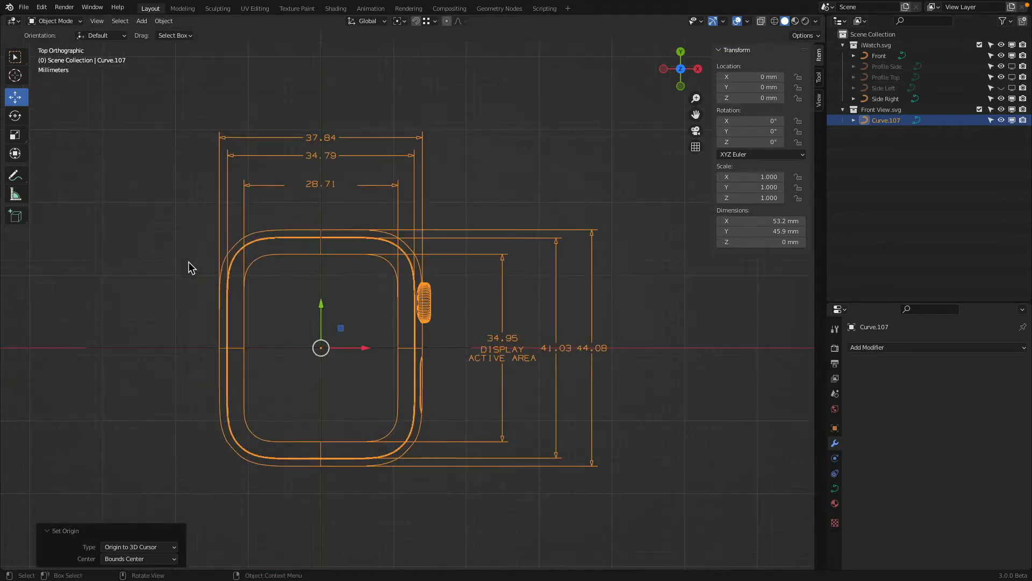
# - Snap the 3D cursor to the front view curve's origin and check it in top view
pyautogui.hotkey('shift', 's')
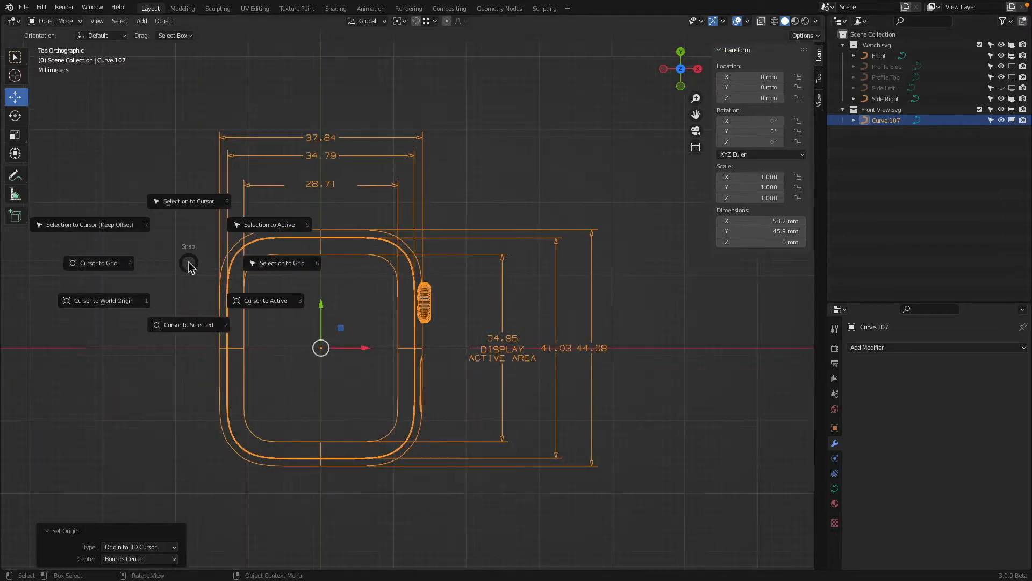
pyautogui.click(173, 320)
pyautogui.moveTo(342, 356); pyautogui.dragTo(345, 316, button='middle')
pyautogui.press('KP_7')
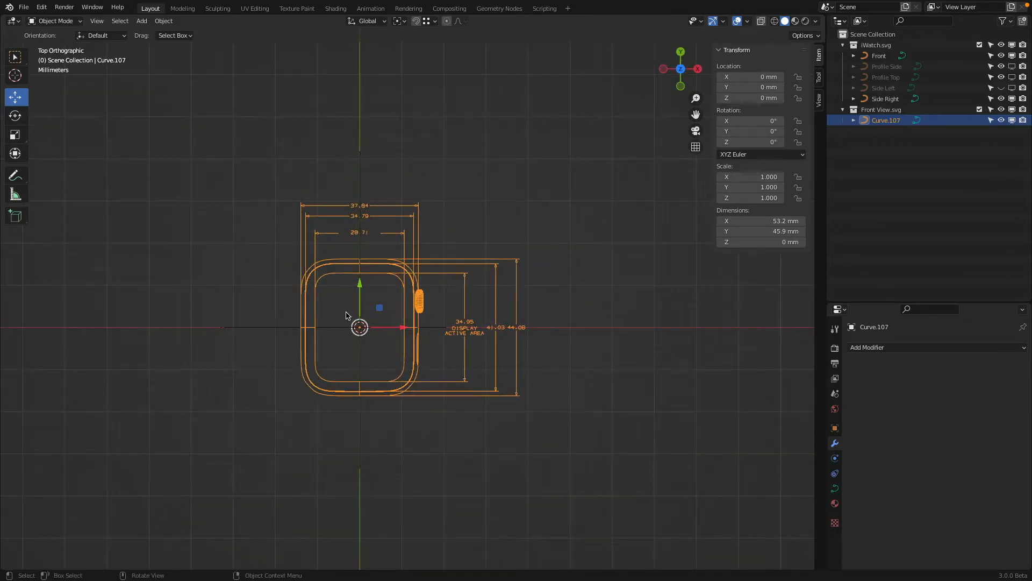
pyautogui.scroll(3, 364, 308)
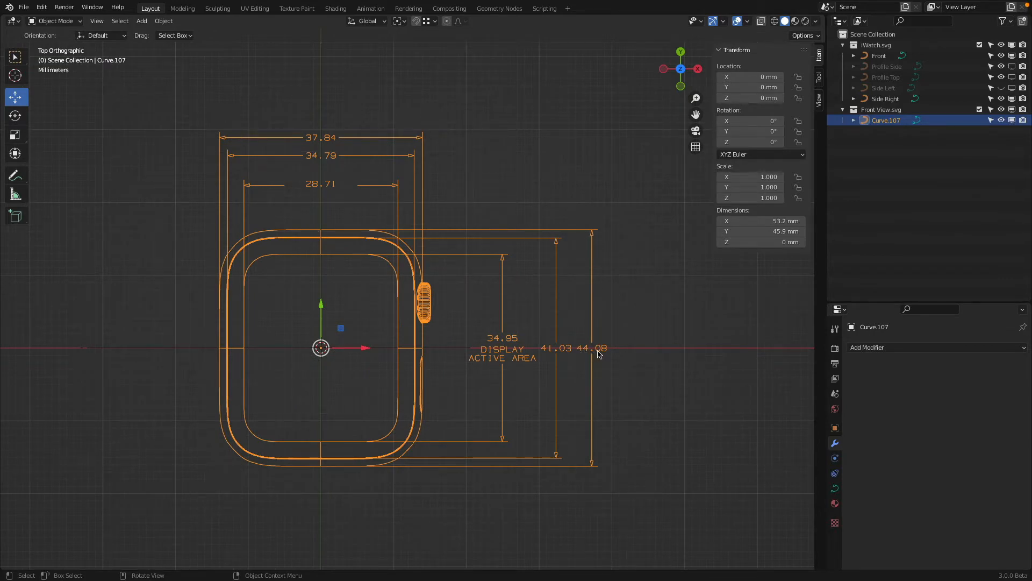
# - Show the scene's unit settings and add a mesh plane at the 3D cursor as a size reference
pyautogui.click(834, 393)
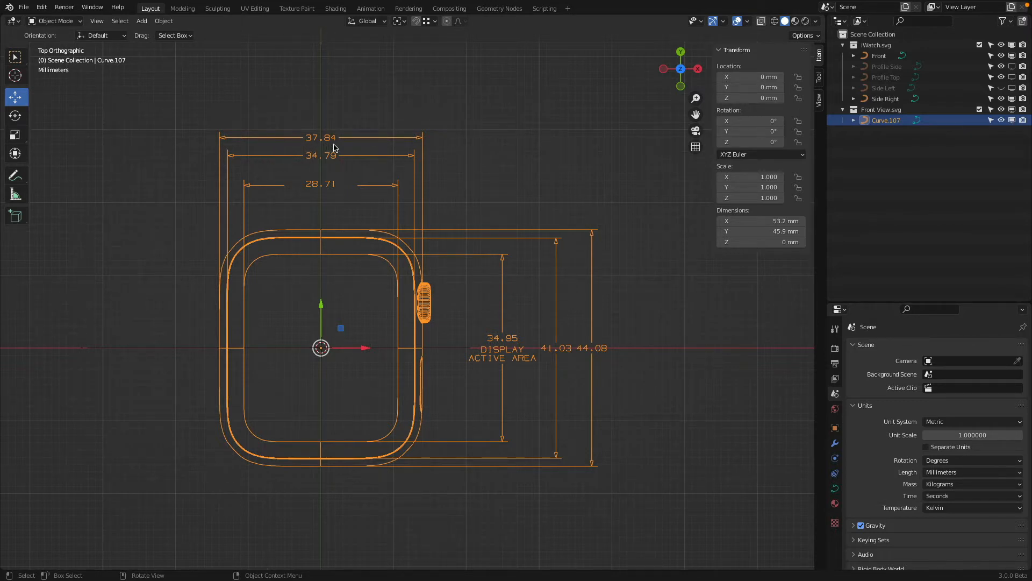
pyautogui.click(141, 21)
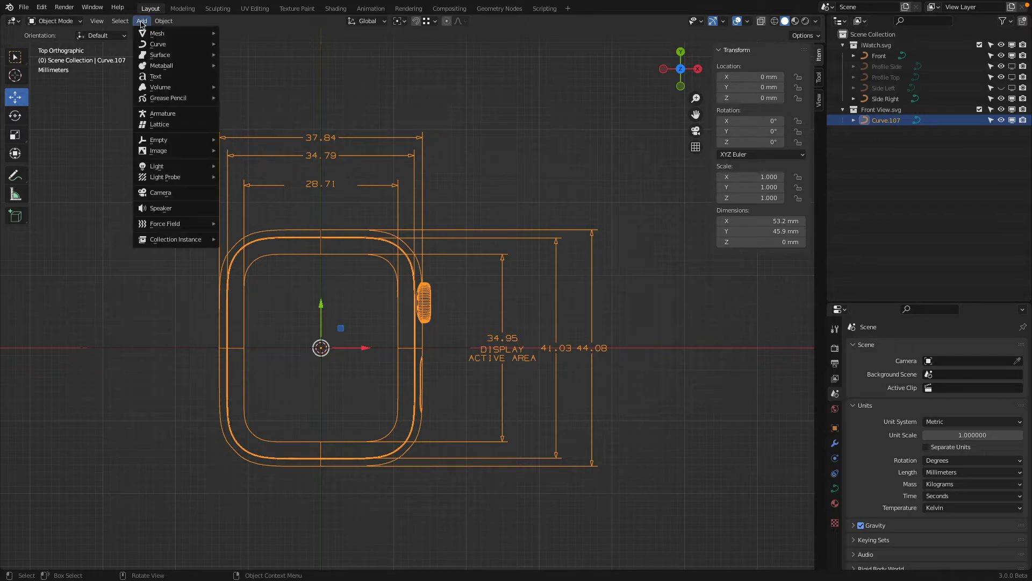
pyautogui.moveTo(161, 33)
pyautogui.click(236, 33)
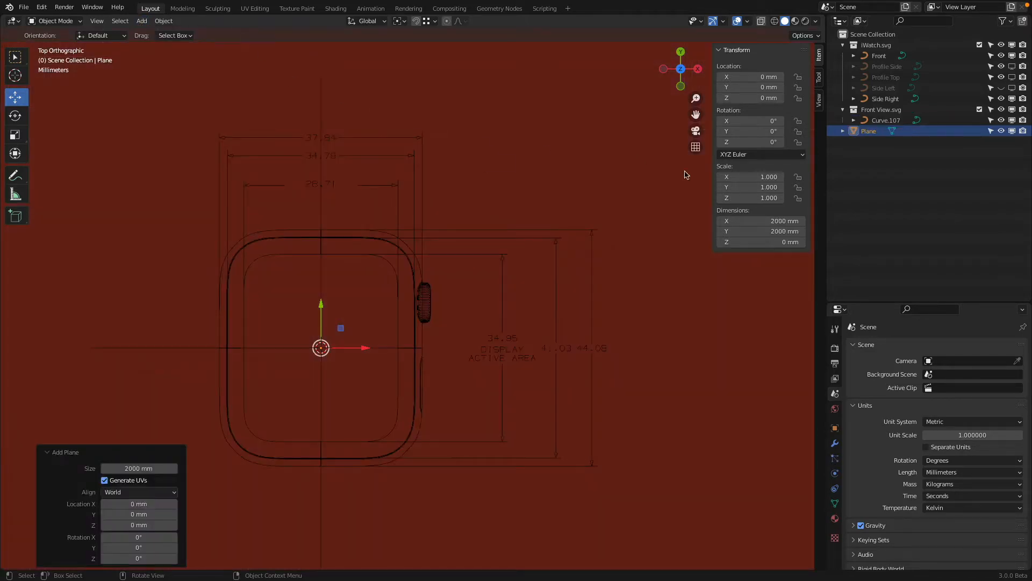
# - Set the plane's dimensions to 37.84 mm in X and 44.08 mm in Y
pyautogui.click(756, 222)
pyautogui.write('37.8')
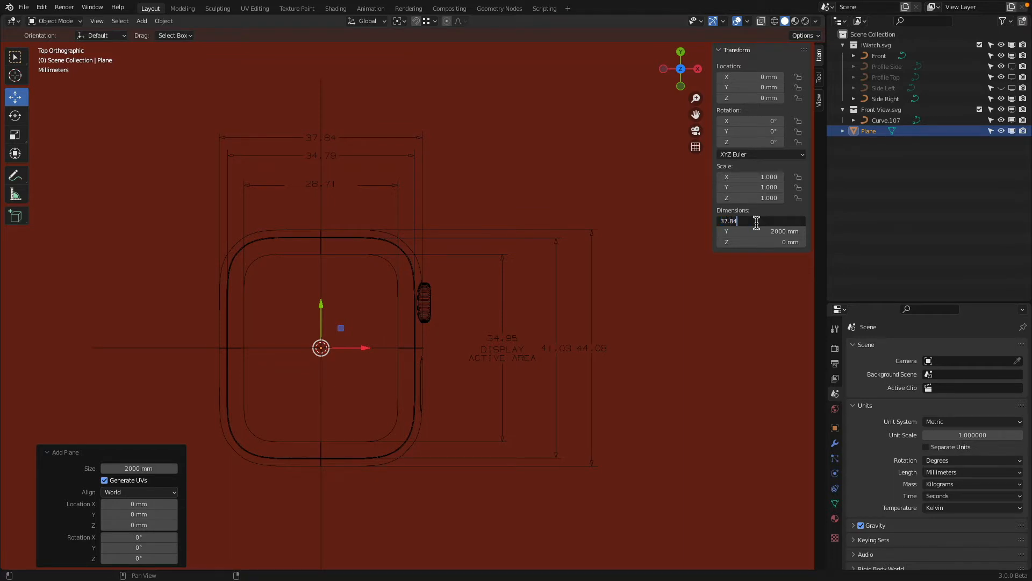
pyautogui.press('Tab')
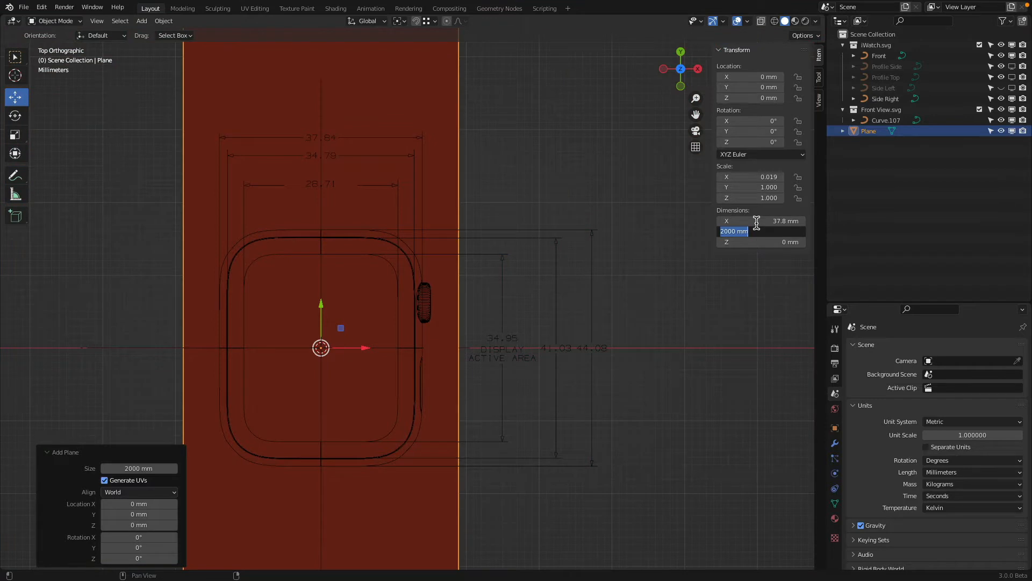
pyautogui.write('44.08')
pyautogui.press('Return')
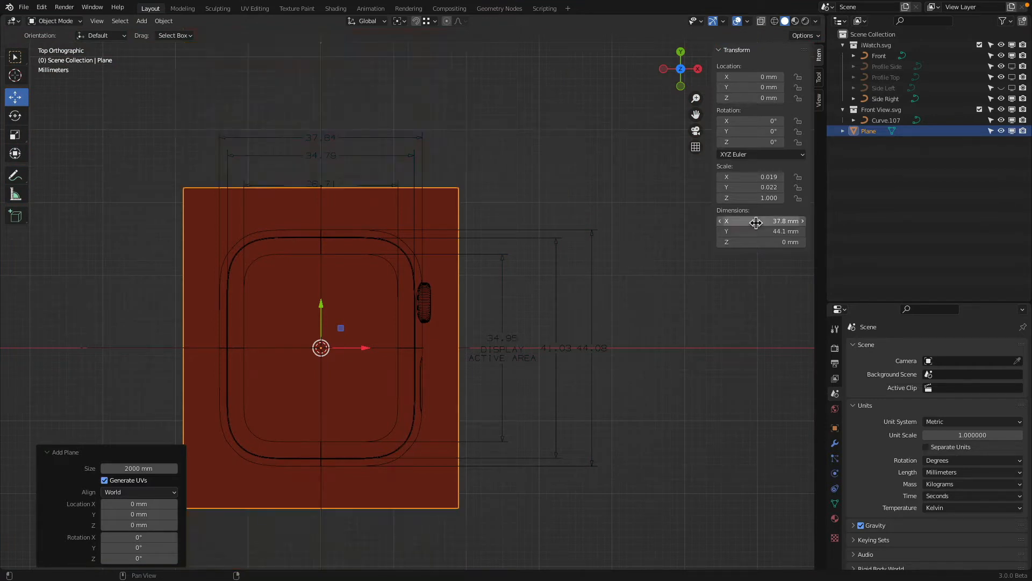
# - Select the front view curve and scale it uniformly by about 1.344 to roughly match the reference plane
pyautogui.click(489, 240)
pyautogui.press('s')
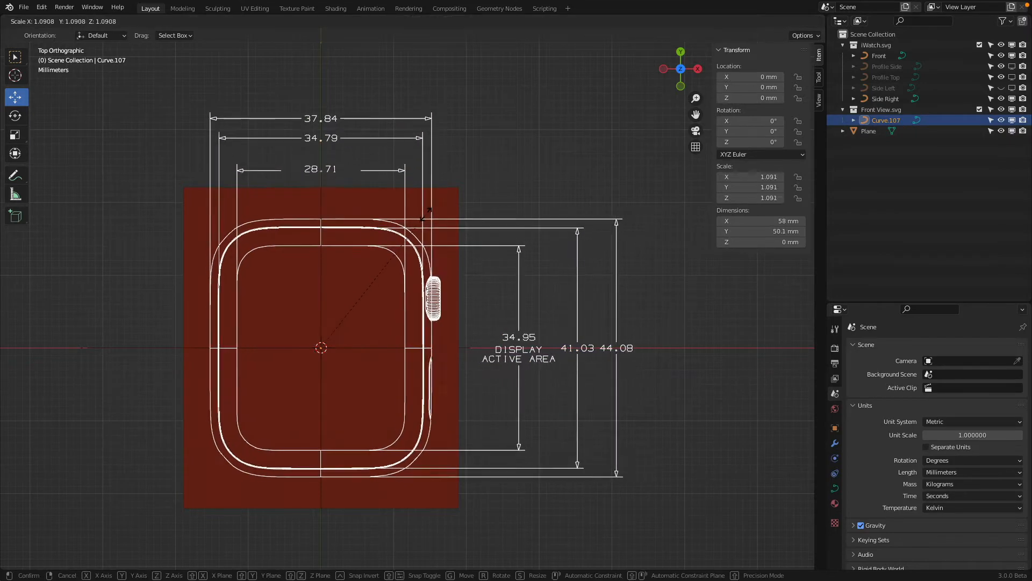
pyautogui.click(431, 186)
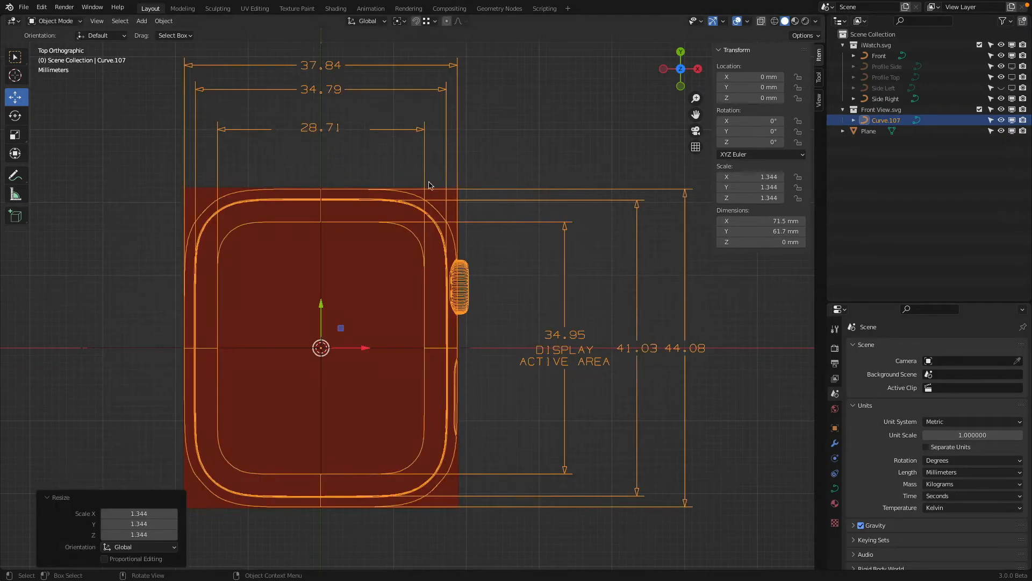
# - Fine-tune the curve's uniform scale by about 1.010 so its top outline meets the plane's top edge
pyautogui.scroll(4, 328, 161)
pyautogui.keyDown('shift'); pyautogui.moveTo(323, 152); pyautogui.dragTo(433, 313, button='middle'); pyautogui.keyUp('shift')
pyautogui.scroll(4, 344, 237)
pyautogui.keyDown('shift'); pyautogui.moveTo(362, 235); pyautogui.dragTo(486, 281, button='middle'); pyautogui.keyUp('shift')
pyautogui.scroll(6, 364, 245)
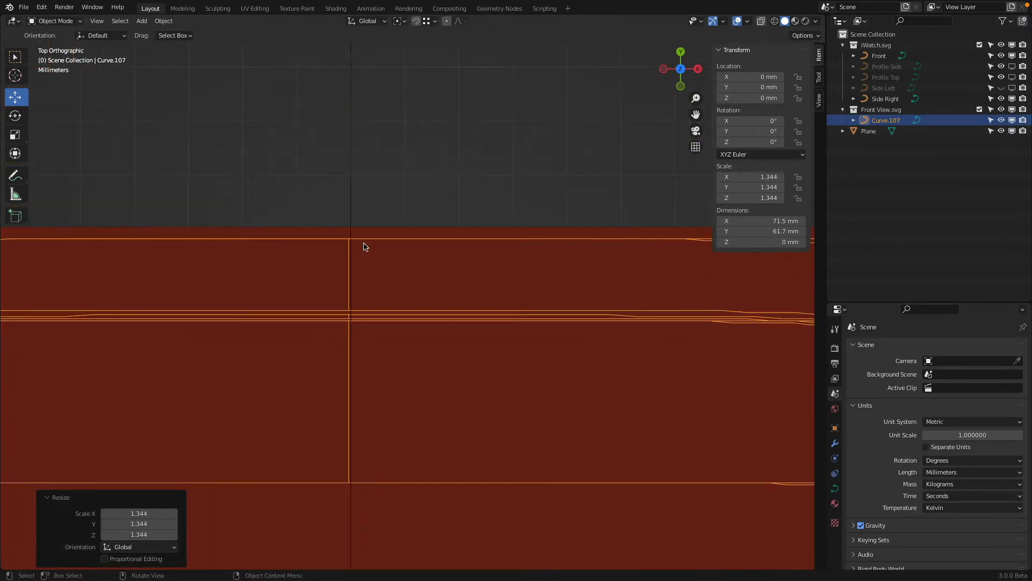
pyautogui.keyDown('shift'); pyautogui.moveTo(383, 249); pyautogui.dragTo(484, 310, button='middle'); pyautogui.keyUp('shift')
pyautogui.scroll(3, 454, 237)
pyautogui.press('s')
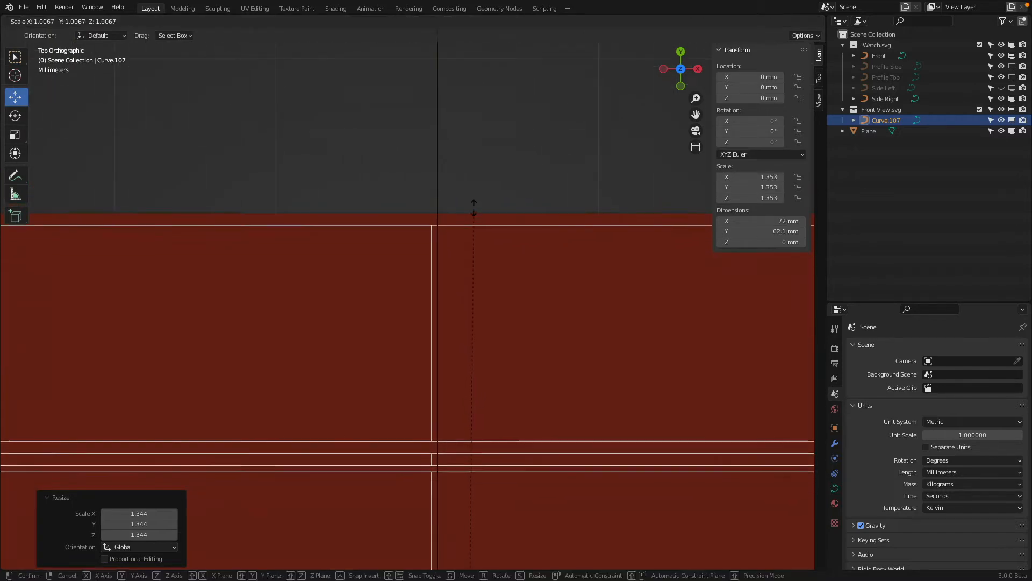
pyautogui.click(478, 200)
# - Examine how the scaled watch outline fits the plane's top and bottom edges
pyautogui.scroll(-6, 477, 204)
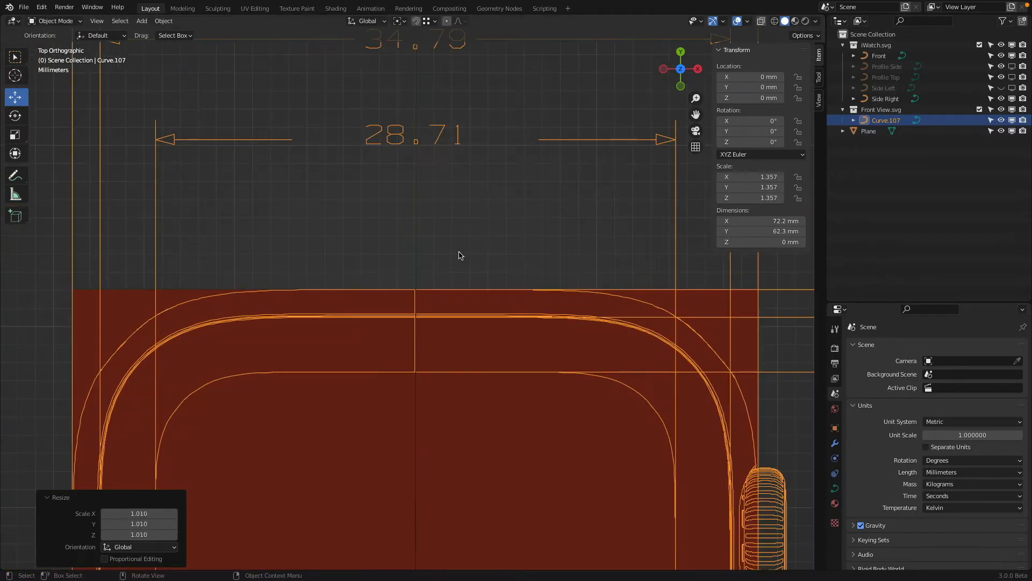
pyautogui.keyDown('shift'); pyautogui.moveTo(457, 233); pyautogui.dragTo(458, 207, button='middle'); pyautogui.keyUp('shift')
pyautogui.scroll(5, 450, 317)
pyautogui.keyDown('shift'); pyautogui.moveTo(488, 420); pyautogui.dragTo(474, 279, button='middle'); pyautogui.keyUp('shift')
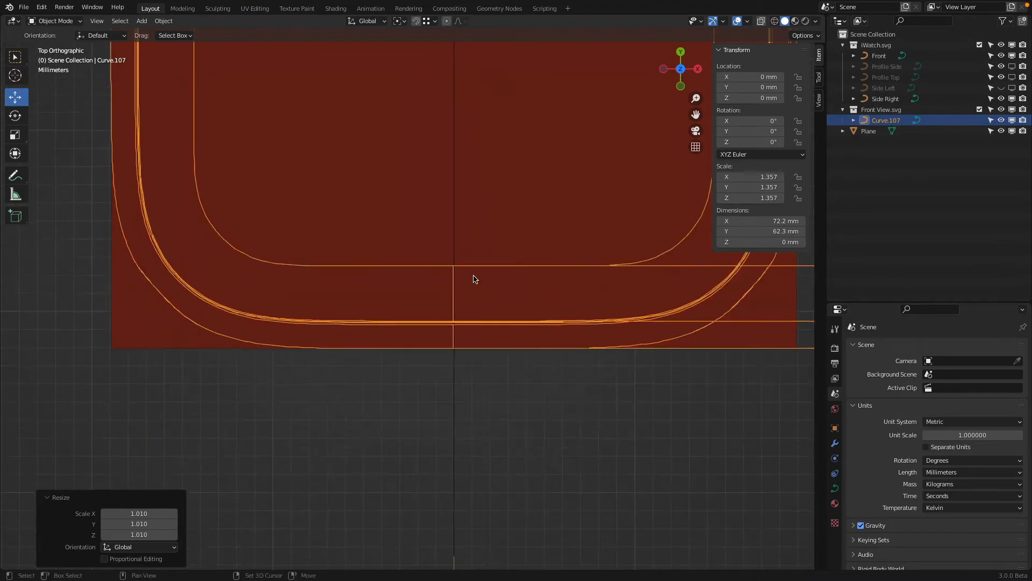
pyautogui.scroll(6, 484, 271)
pyautogui.scroll(-10, 539, 213)
pyautogui.keyDown('shift'); pyautogui.moveTo(484, 209); pyautogui.dragTo(456, 388, button='middle'); pyautogui.keyUp('shift')
pyautogui.scroll(2, 464, 307)
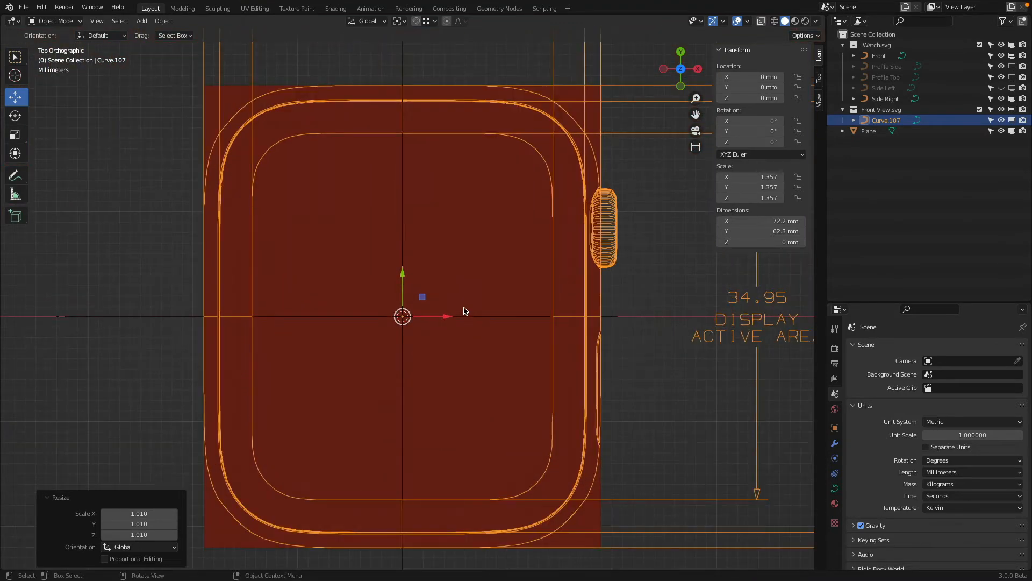
# - Examine the watch outline's fit along the plane's left edge and recheck the bottom edge
pyautogui.scroll(4, 164, 314)
pyautogui.keyDown('shift'); pyautogui.moveTo(297, 305); pyautogui.dragTo(697, 244, button='middle'); pyautogui.keyUp('shift')
pyautogui.scroll(2, 305, 260)
pyautogui.scroll(3, 305, 261)
pyautogui.scroll(-3, 176, 262)
pyautogui.scroll(-7, 175, 262)
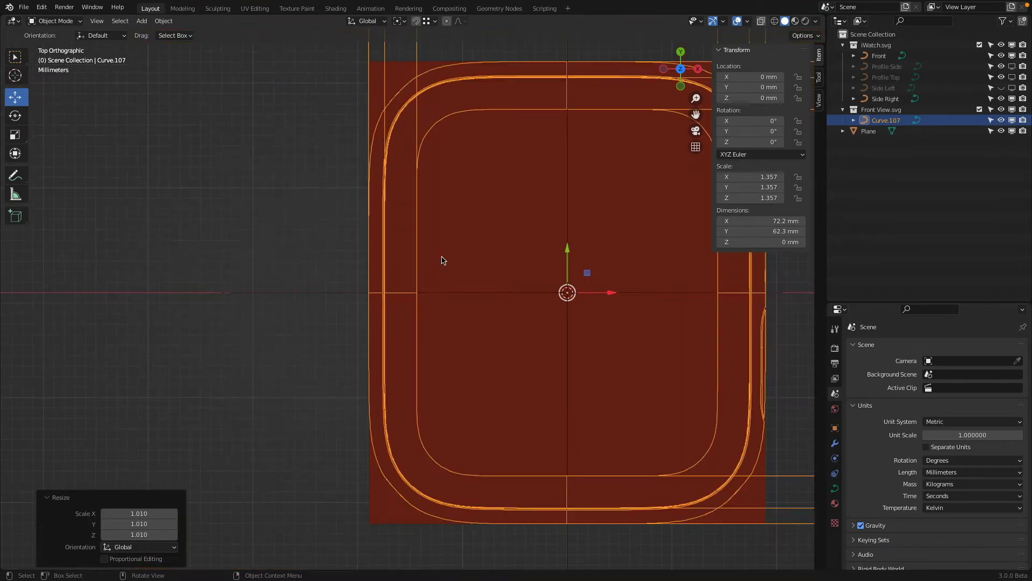
pyautogui.keyDown('shift'); pyautogui.moveTo(488, 257); pyautogui.dragTo(361, 381, button='middle'); pyautogui.keyUp('shift')
pyautogui.keyDown('shift'); pyautogui.moveTo(451, 344); pyautogui.dragTo(459, 162, button='middle'); pyautogui.keyUp('shift')
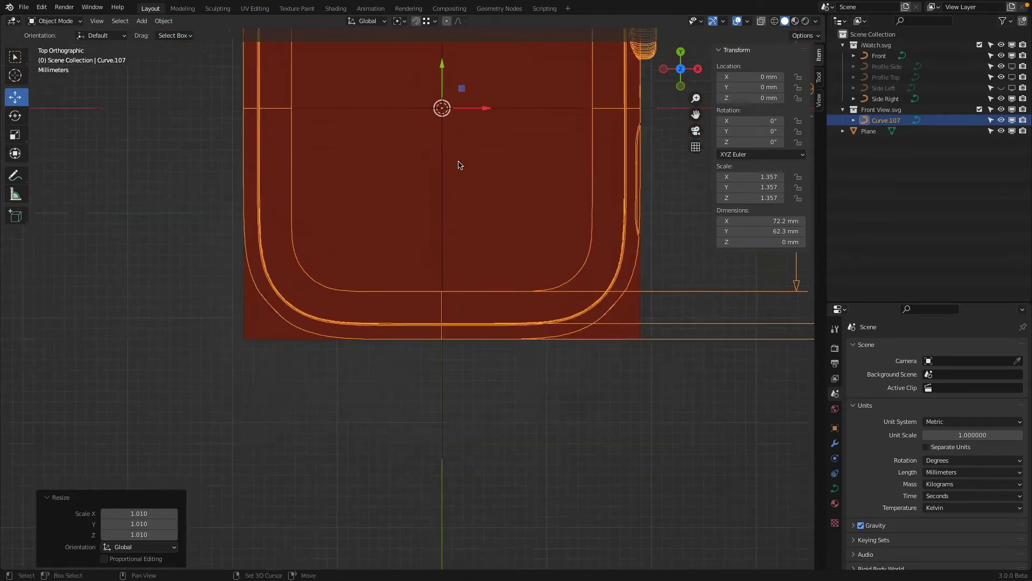
pyautogui.scroll(5, 464, 301)
pyautogui.scroll(3, 583, 400)
pyautogui.scroll(-3, 578, 387)
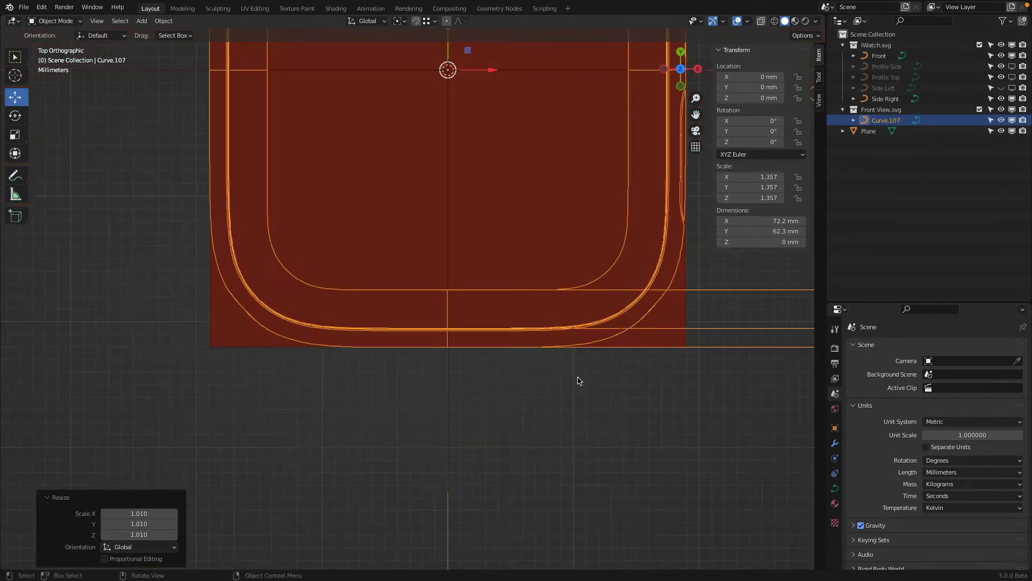
pyautogui.scroll(-3, 473, 420)
# - Move the curve about 0.04 mm along X so its vertical centre line coincides with the Y axis
pyautogui.scroll(4, 403, 231)
pyautogui.scroll(3, 391, 206)
pyautogui.scroll(1, 392, 206)
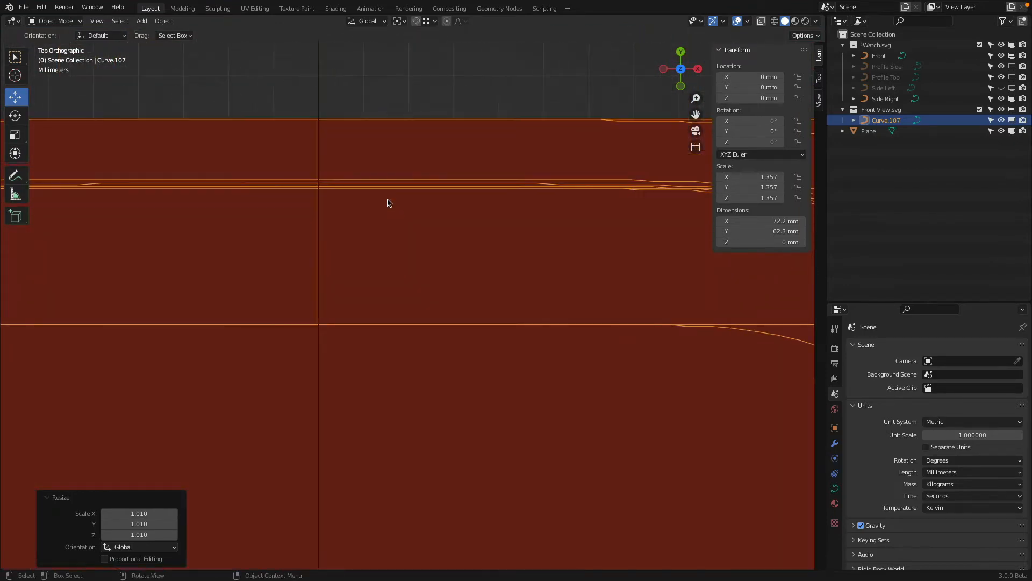
pyautogui.scroll(2, 348, 169)
pyautogui.keyDown('shift'); pyautogui.moveTo(265, 143); pyautogui.dragTo(324, 277, button='middle'); pyautogui.keyUp('shift')
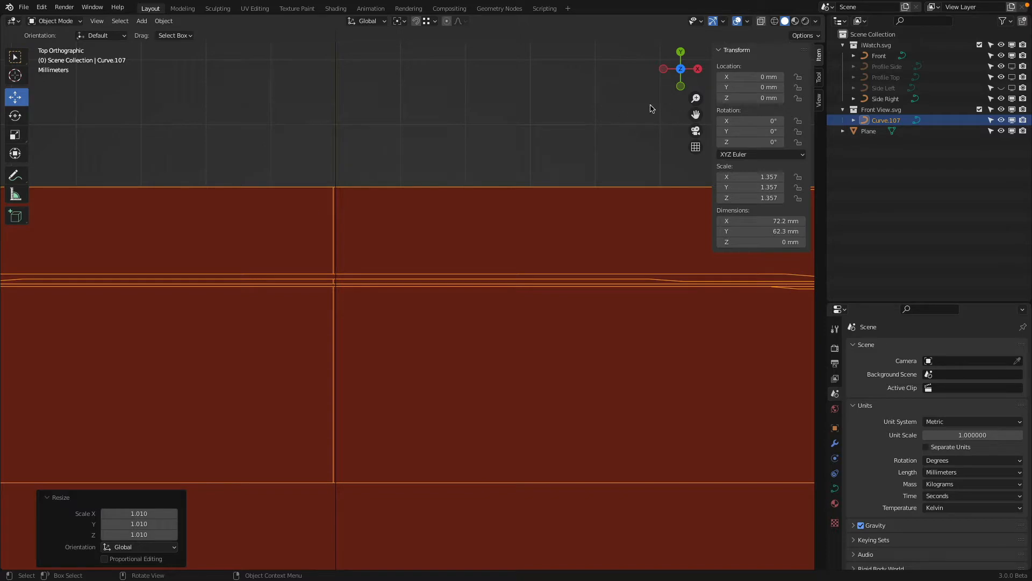
pyautogui.press('g')
pyautogui.press('x')
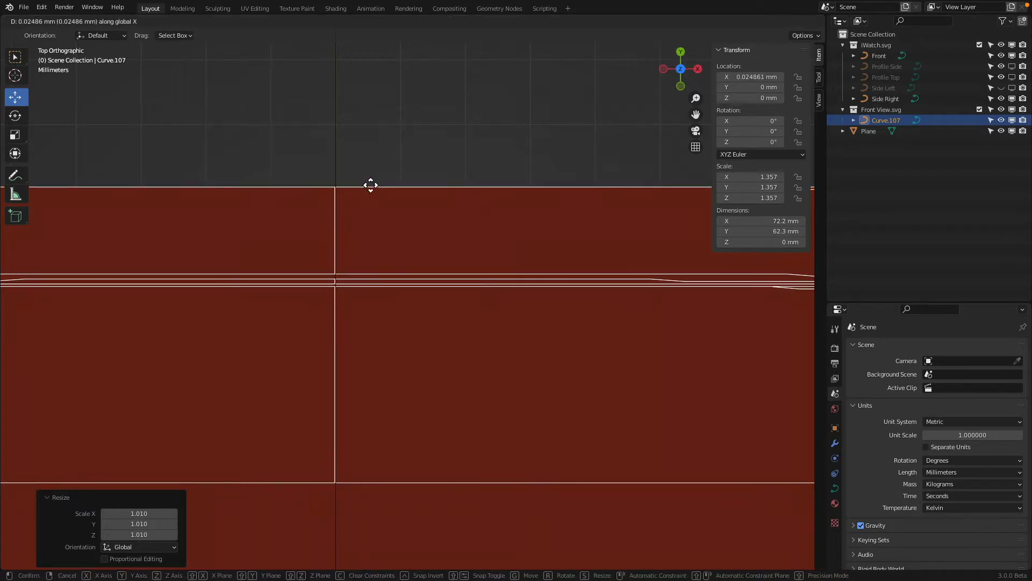
pyautogui.click(371, 186)
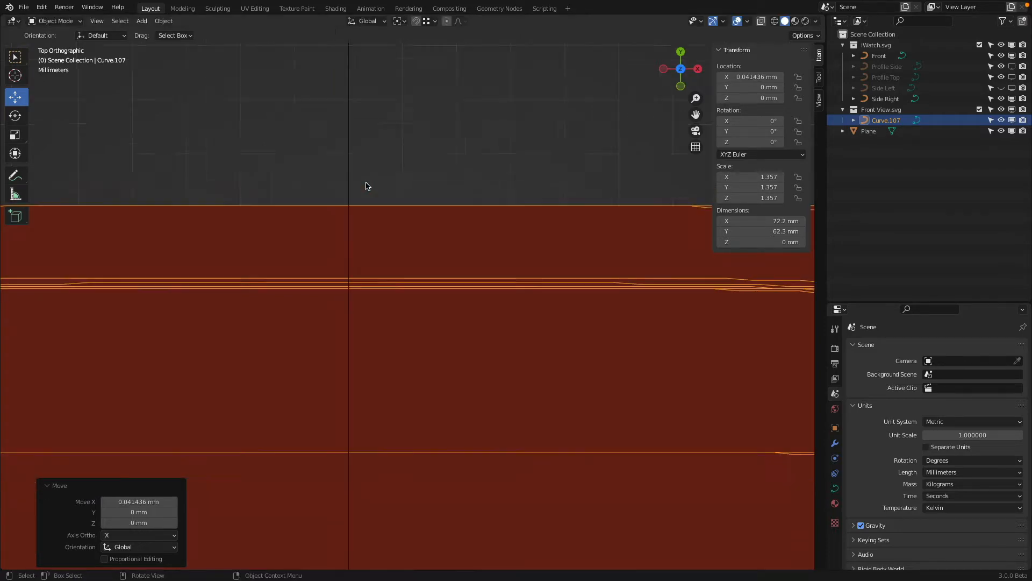
# - Examine how the shifted outline lines up with the plane's right and left edges
pyautogui.scroll(-5, 364, 186)
pyautogui.scroll(6, 538, 269)
pyautogui.keyDown('shift'); pyautogui.moveTo(641, 284); pyautogui.dragTo(425, 293, button='middle'); pyautogui.keyUp('shift')
pyautogui.scroll(6, 425, 292)
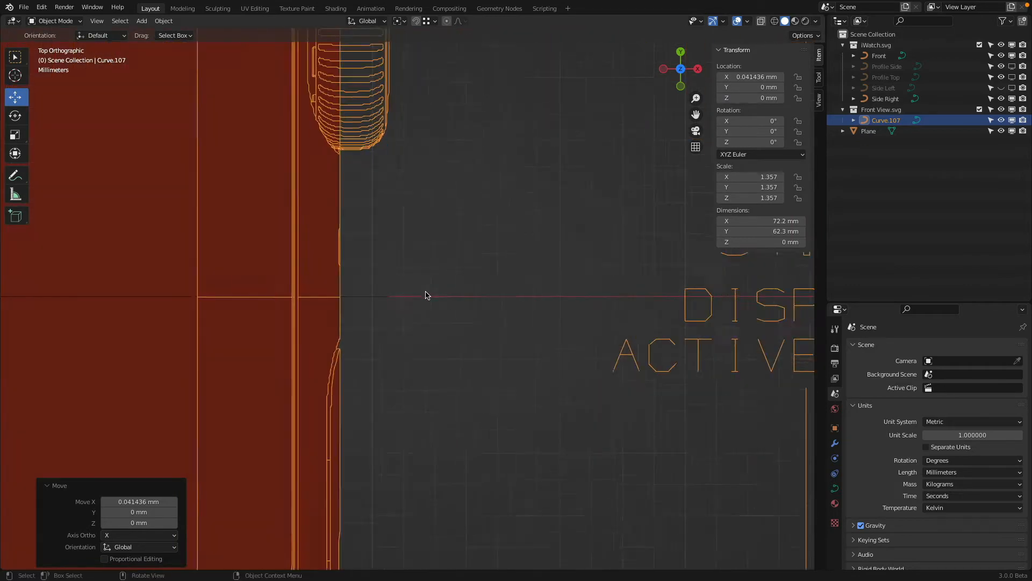
pyautogui.scroll(2, 238, 297)
pyautogui.scroll(-6, 237, 295)
pyautogui.keyDown('shift'); pyautogui.moveTo(237, 296); pyautogui.dragTo(456, 282, button='middle'); pyautogui.keyUp('shift')
pyautogui.scroll(-5, 460, 275)
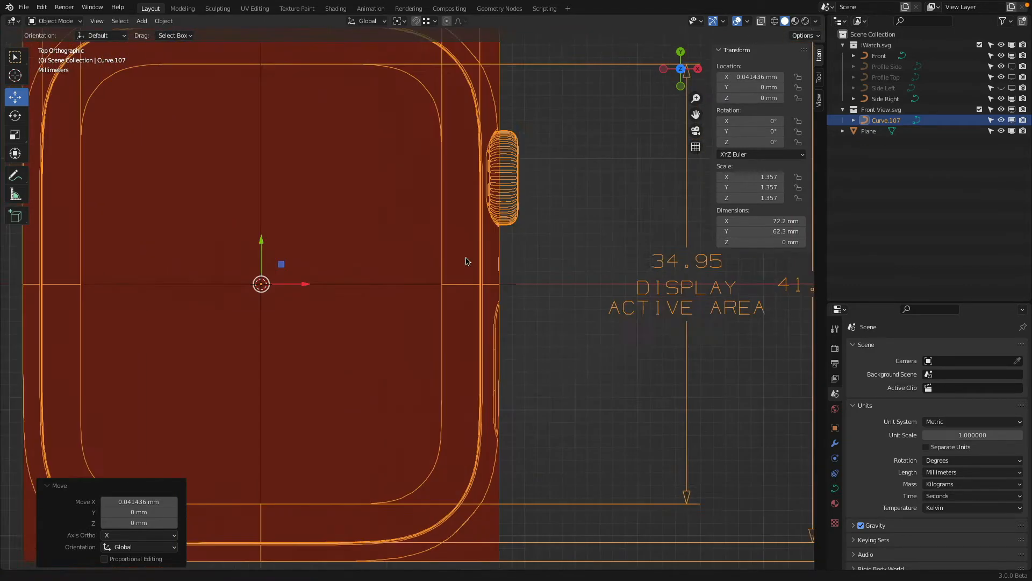
pyautogui.keyDown('shift'); pyautogui.moveTo(59, 274); pyautogui.dragTo(449, 267, button='middle'); pyautogui.keyUp('shift')
pyautogui.scroll(7, 411, 293)
pyautogui.scroll(6, 437, 210)
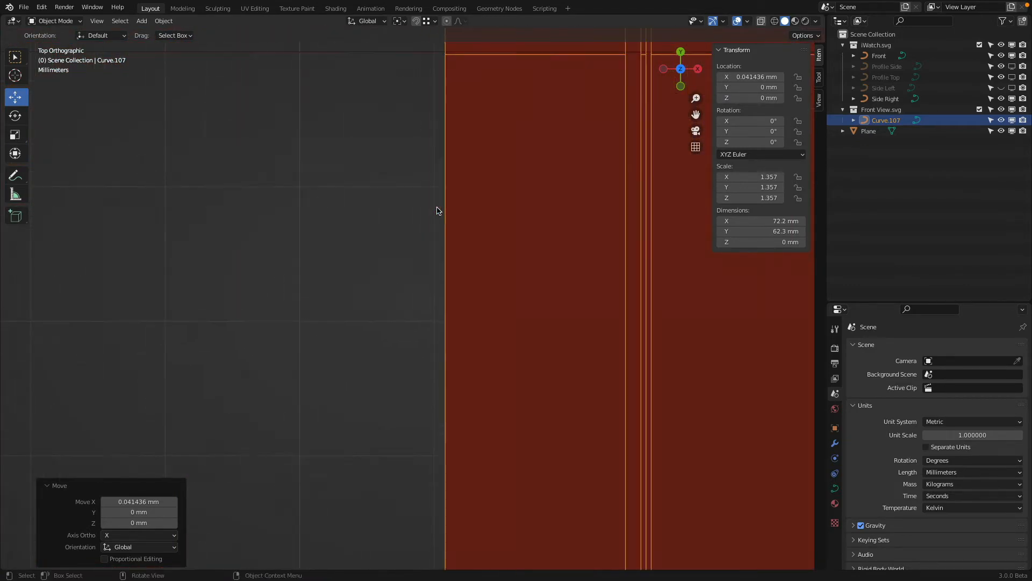
pyautogui.scroll(-3, 436, 210)
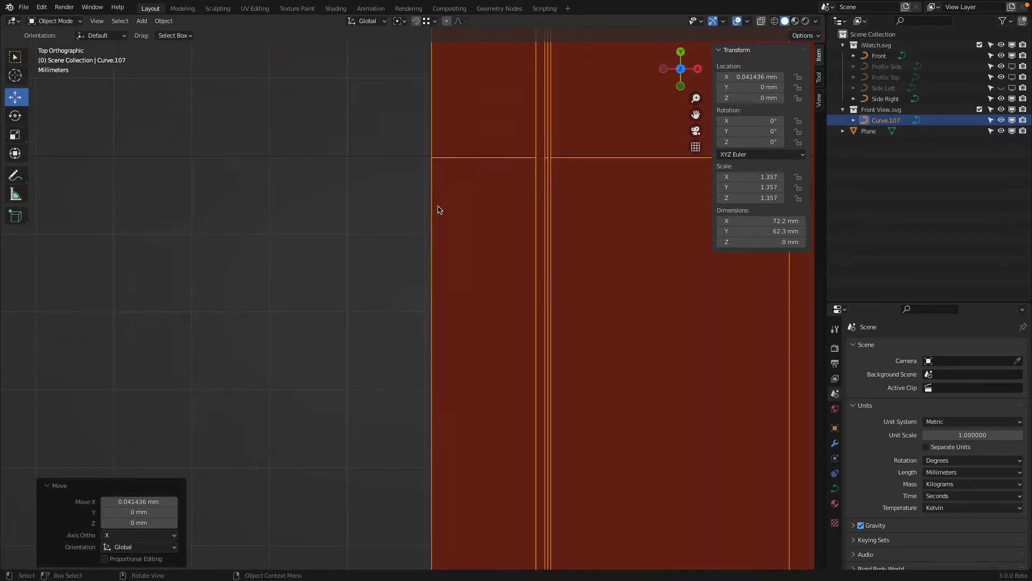
# - Examine how the watch outline fits the plane's lower-left corner and bottom edge
pyautogui.scroll(-11, 439, 211)
pyautogui.keyDown('shift'); pyautogui.moveTo(661, 489); pyautogui.dragTo(579, 304, button='middle'); pyautogui.keyUp('shift')
pyautogui.scroll(7, 608, 321)
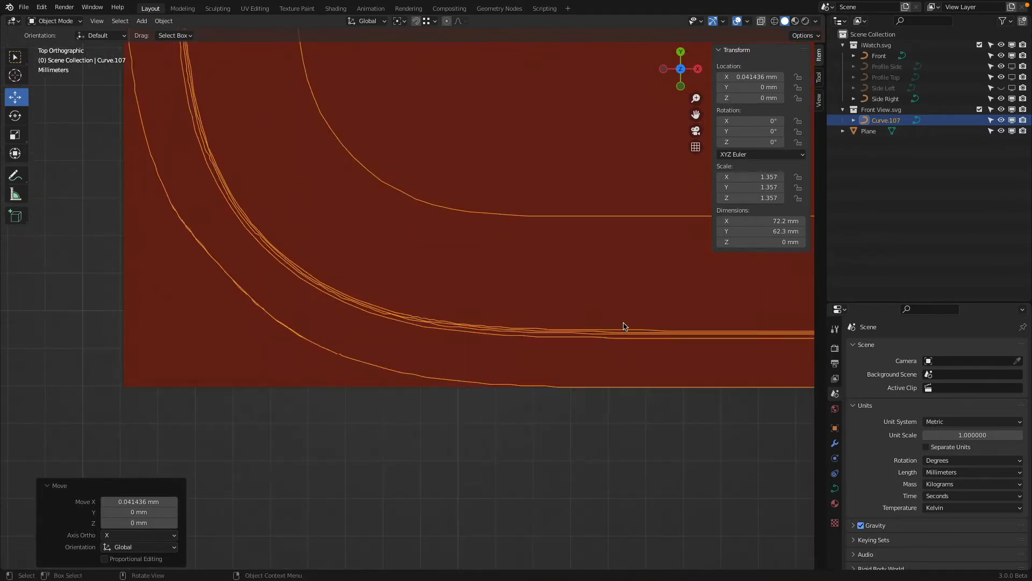
pyautogui.keyDown('shift'); pyautogui.moveTo(807, 364); pyautogui.dragTo(534, 313, button='middle'); pyautogui.keyUp('shift')
pyautogui.scroll(5, 570, 318)
pyautogui.scroll(-10, 592, 323)
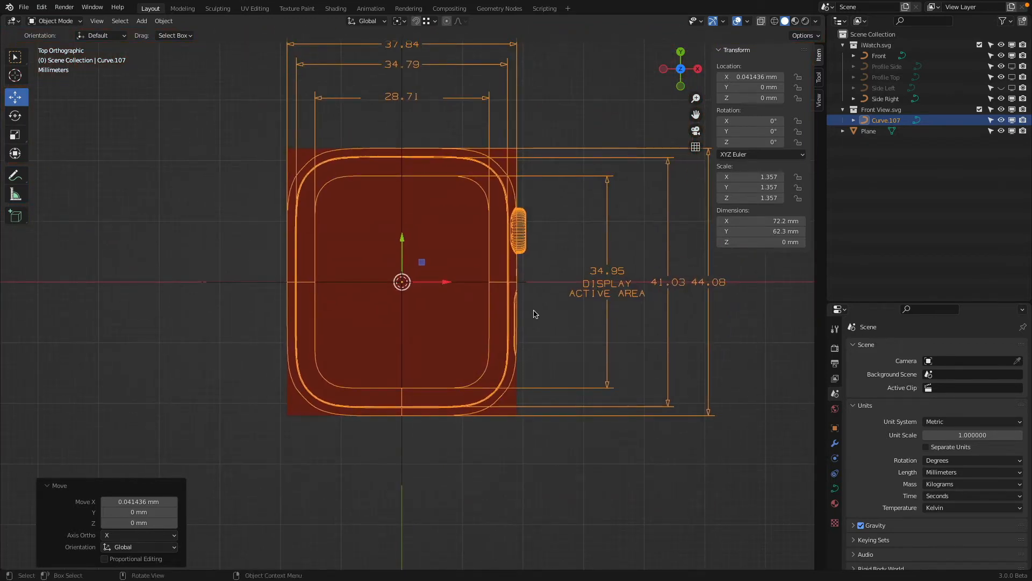
# - Rename the front view curve to Top and move it into the iWatch.svg collection
pyautogui.doubleClick(888, 120)
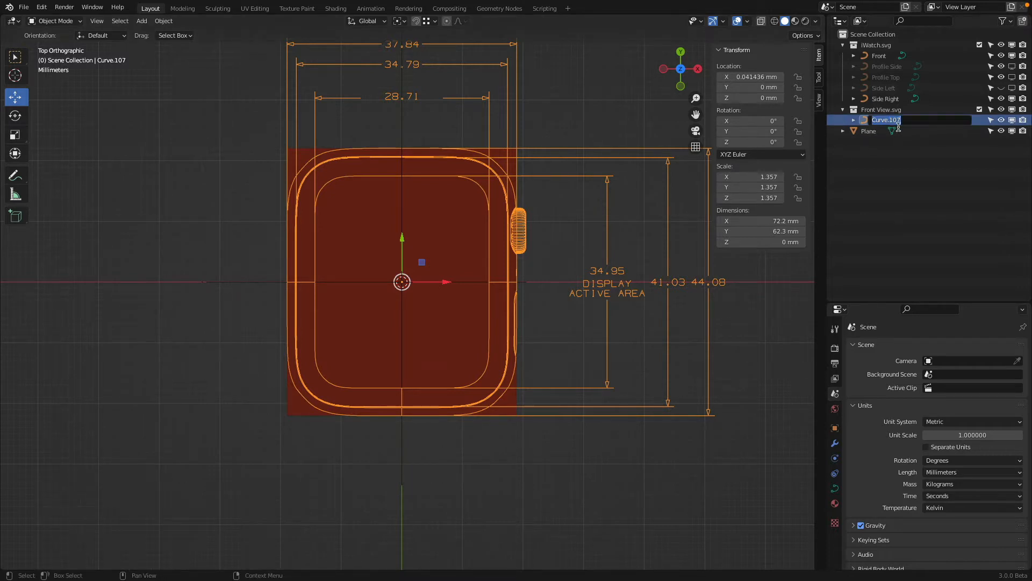
pyautogui.write('Top')
pyautogui.press('Return')
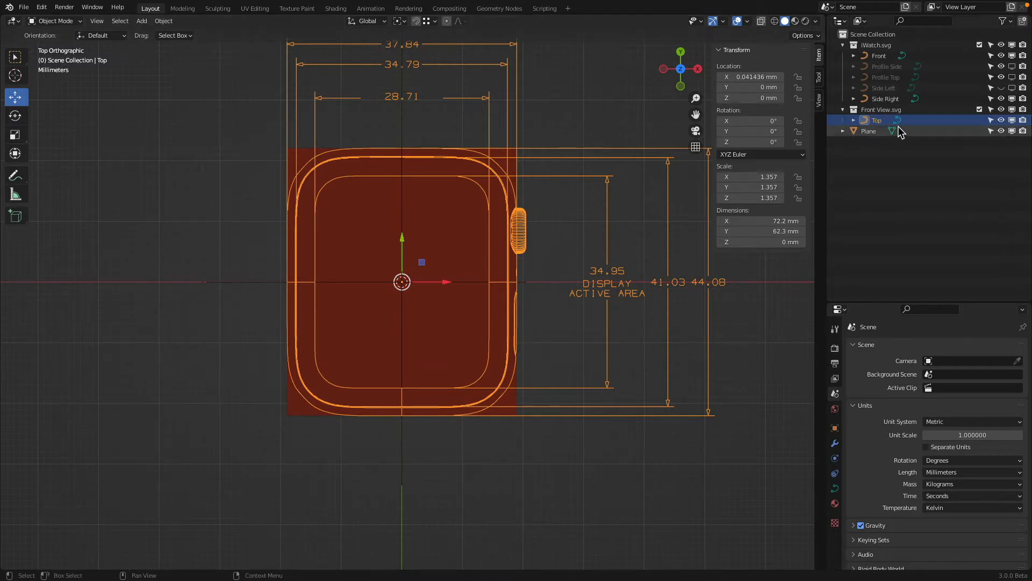
pyautogui.moveTo(877, 121); pyautogui.dragTo(888, 44)
pyautogui.click(1001, 109)
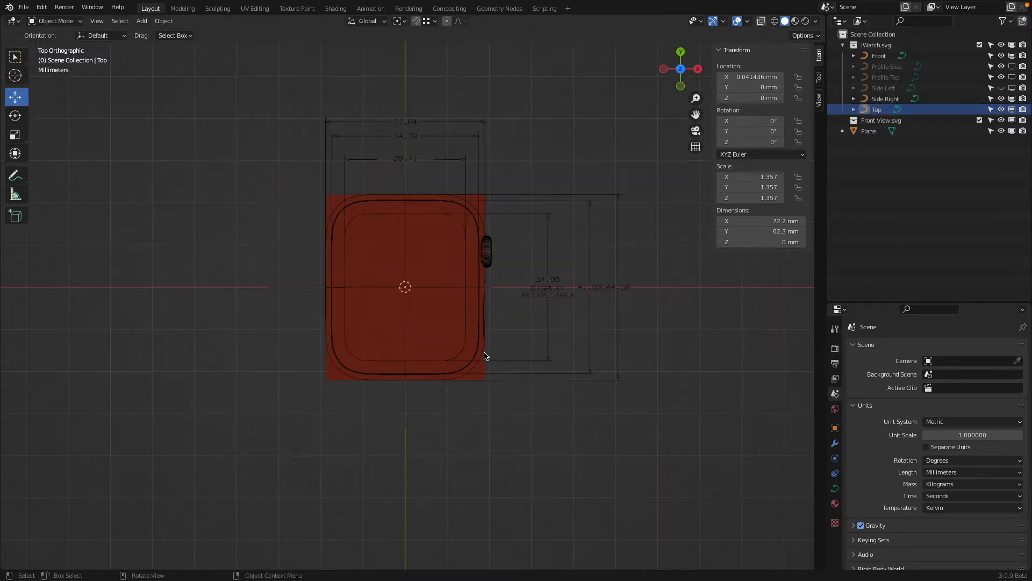
# - Delete the red reference plane from the scene
pyautogui.moveTo(484, 357); pyautogui.dragTo(472, 271, button='middle')
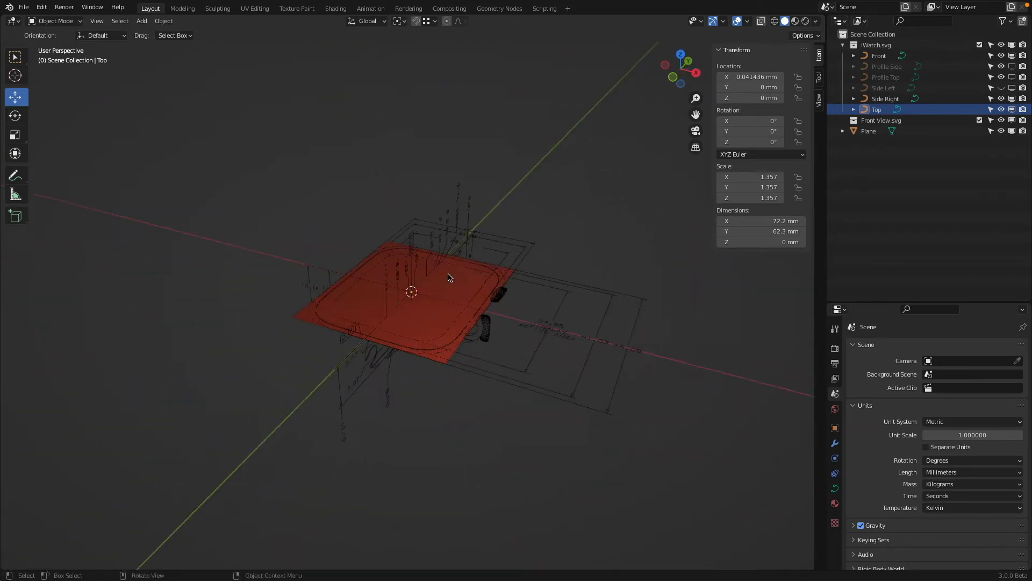
pyautogui.click(472, 280)
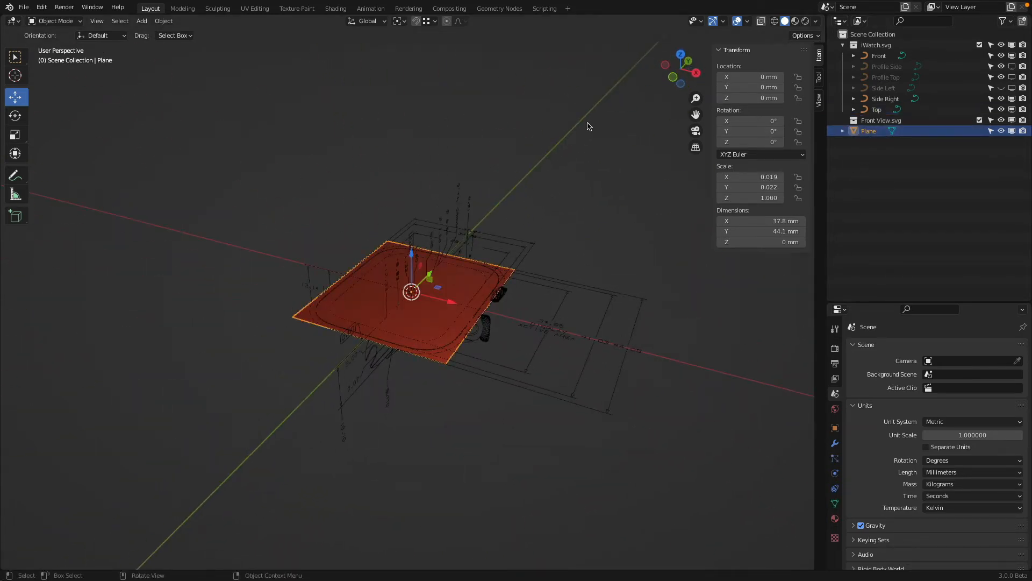
pyautogui.press('Delete')
pyautogui.moveTo(587, 122); pyautogui.dragTo(541, 276, button='middle')
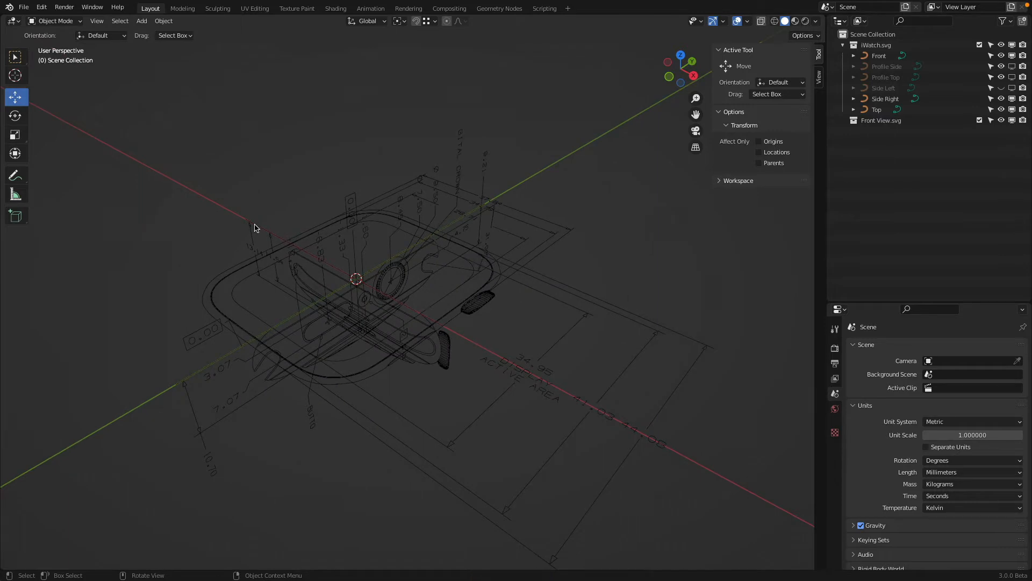
# - Save the scene as a new file named iWatch New.blend in the iWatch folder, with compression enabled
pyautogui.click(27, 9)
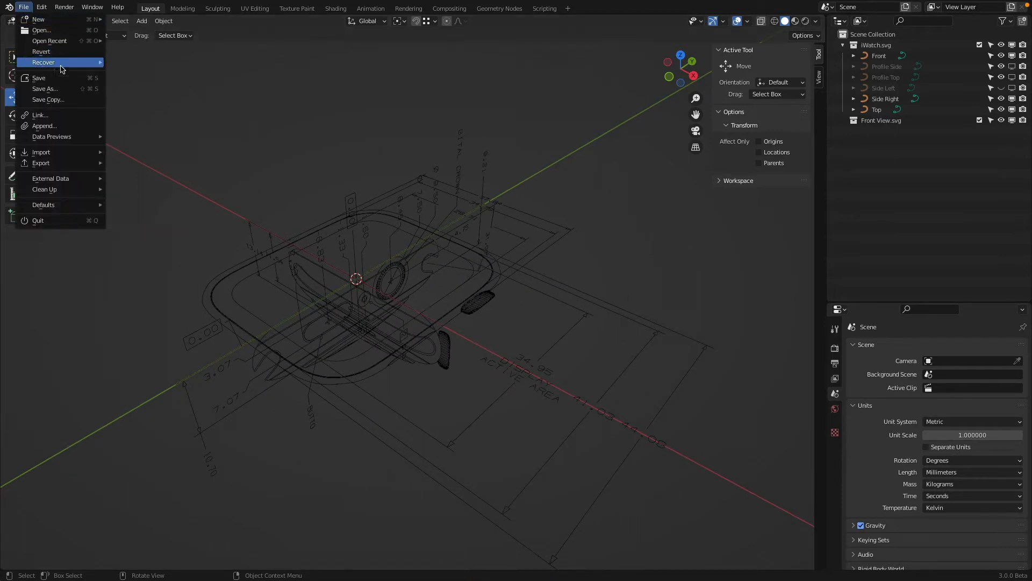
pyautogui.click(69, 89)
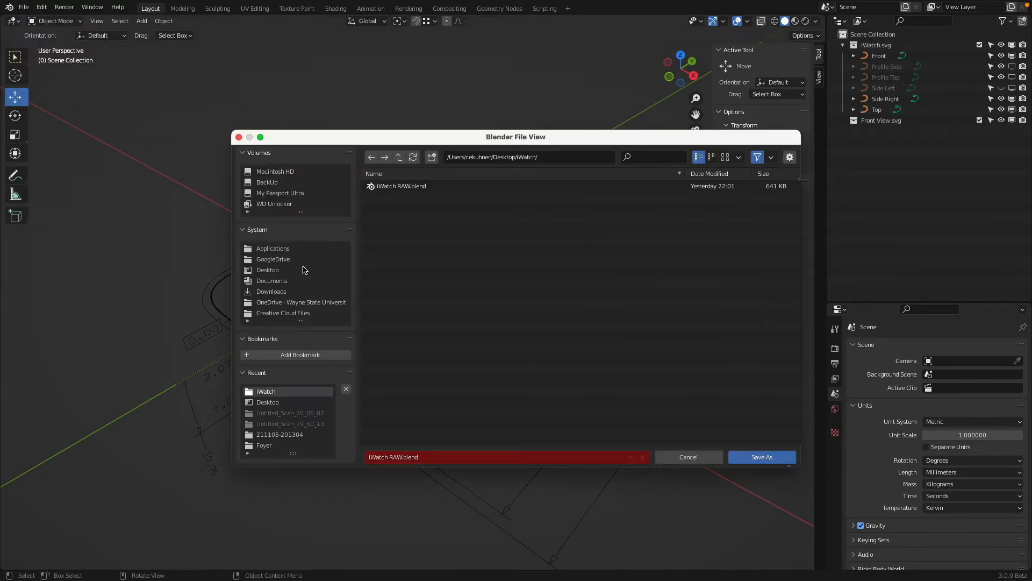
pyautogui.click(419, 457)
pyautogui.click(404, 457)
pyautogui.press('BackSpace')
pyautogui.press('BackSpace')
pyautogui.press('BackSpace')
pyautogui.write('New')
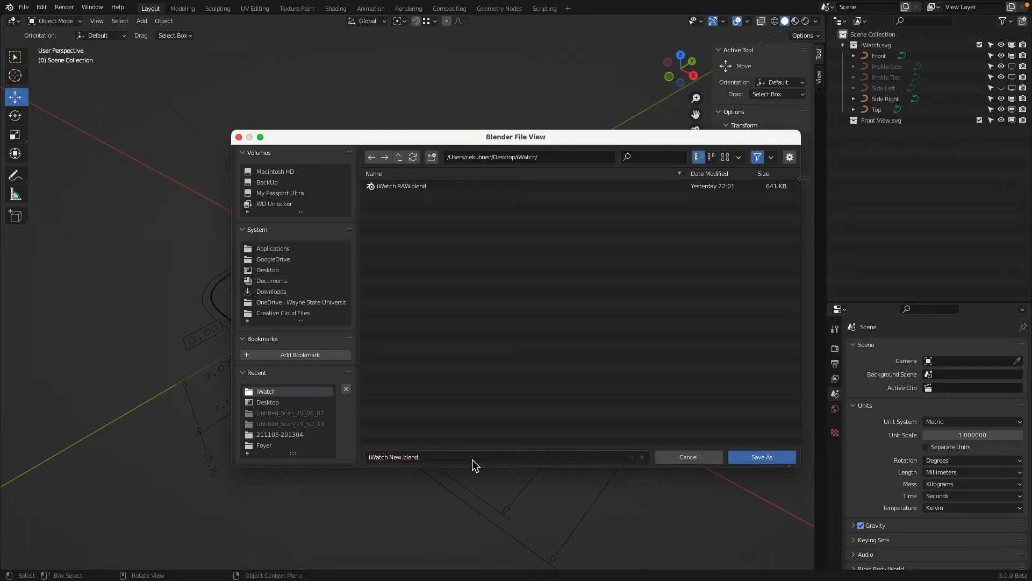
pyautogui.click(790, 158)
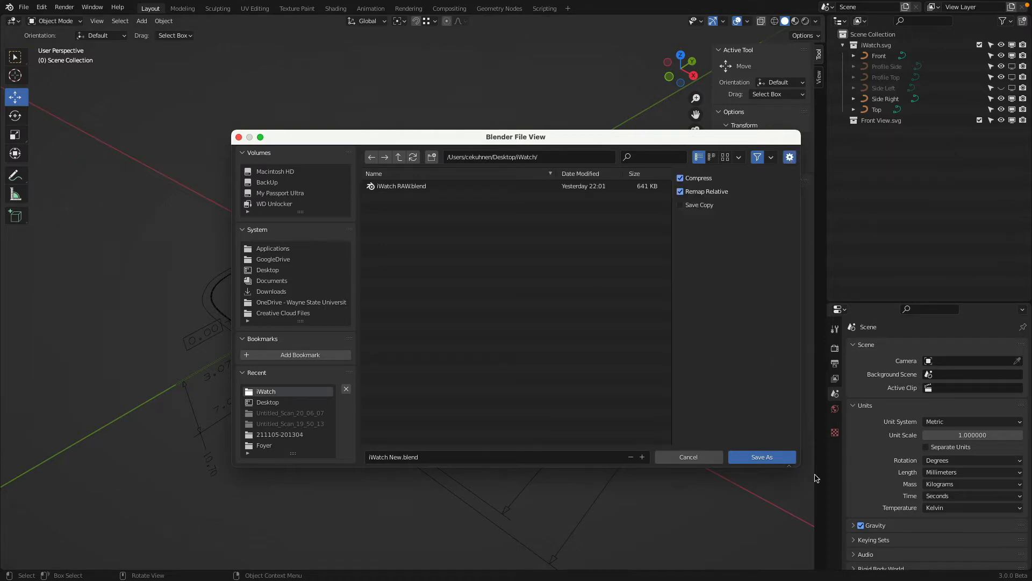
pyautogui.click(775, 458)
# - Delete the empty Front View.svg collection and collapse the iWatch.svg collection
pyautogui.keyDown('ctrl'); pyautogui.scroll(3, 409, 278); pyautogui.keyUp('ctrl')
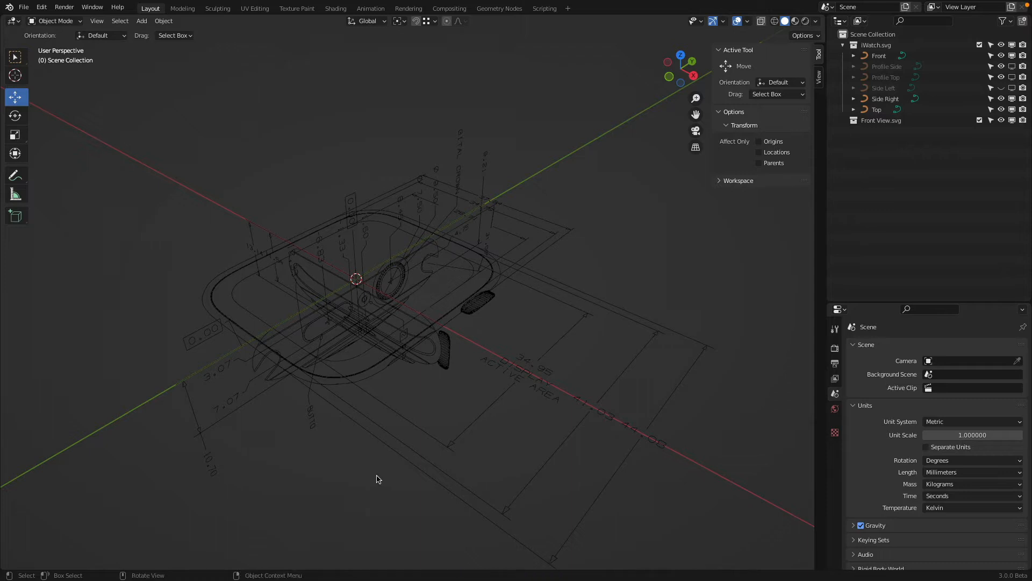
pyautogui.press('KP_7')
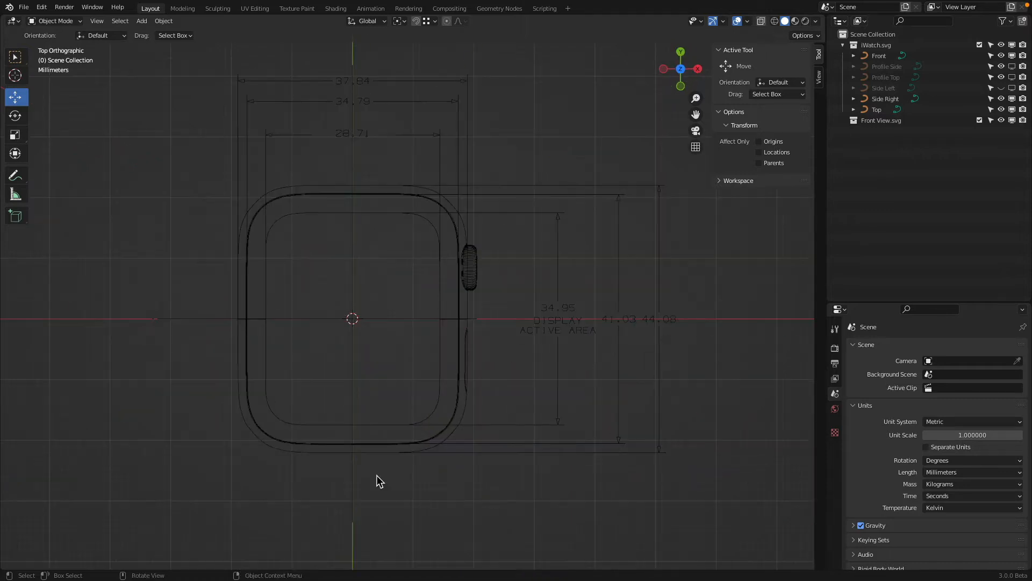
pyautogui.press('KP_3')
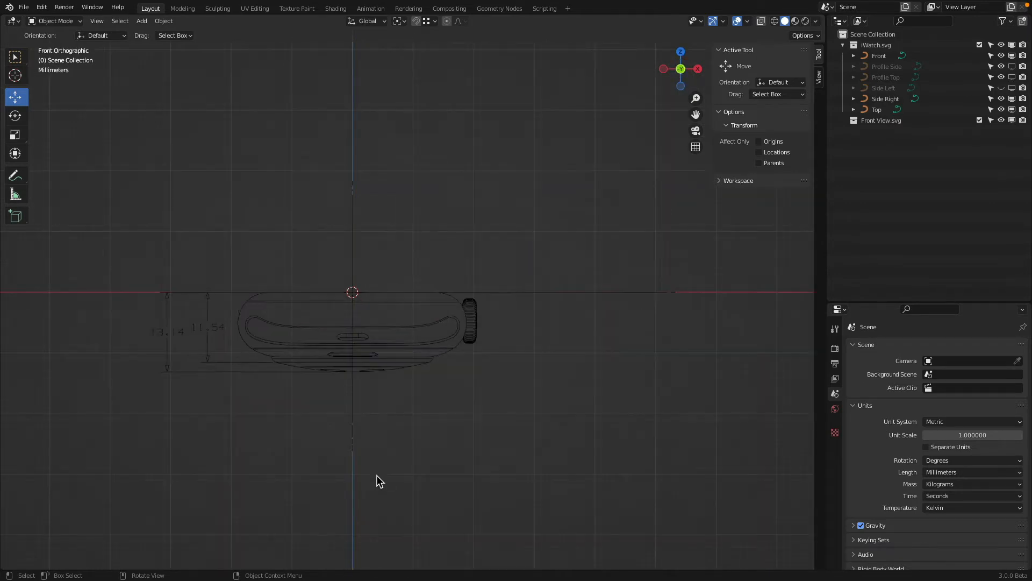
pyautogui.press('KP_7')
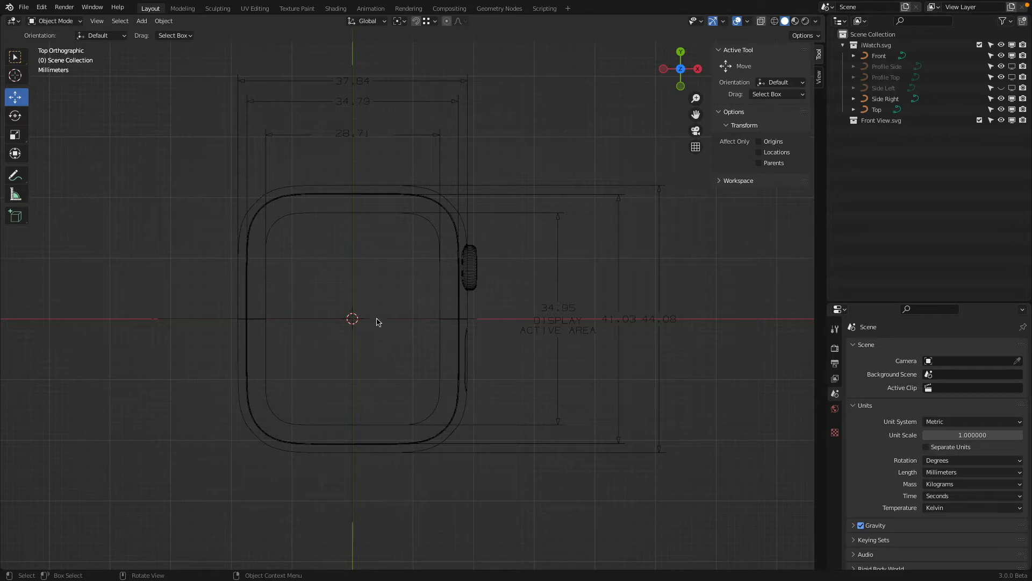
pyautogui.click(893, 122)
pyautogui.press('x')
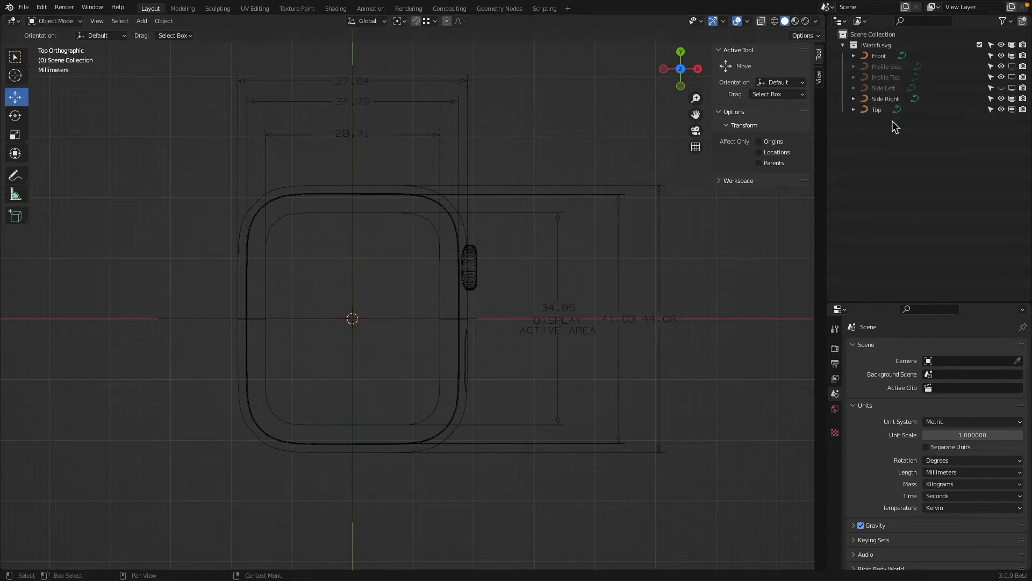
pyautogui.click(843, 45)
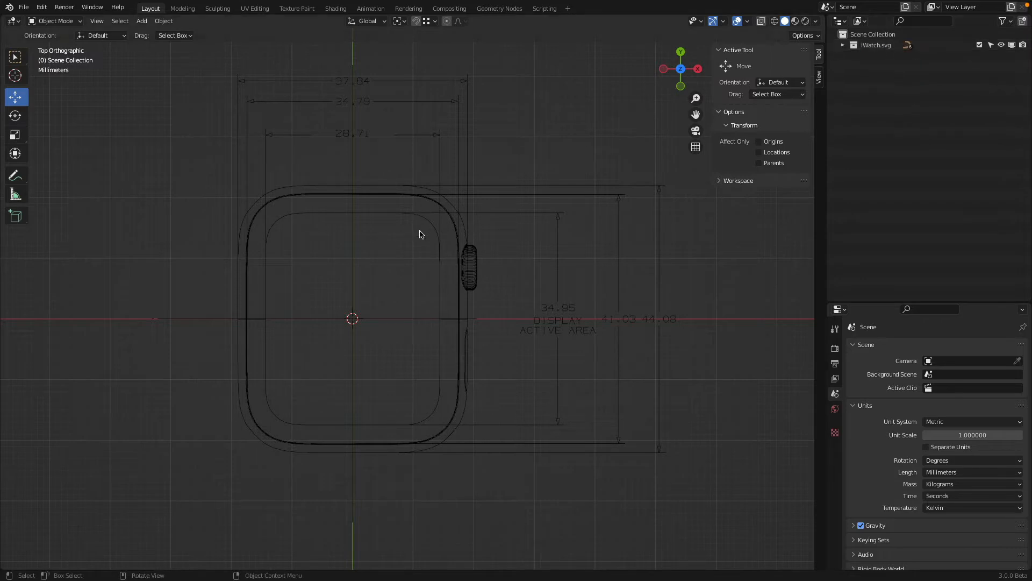
# - Add a mesh plane directly in the Scene Collection and set its dimensions to 37.8 mm in X and 44.1 mm in Y
pyautogui.click(879, 35)
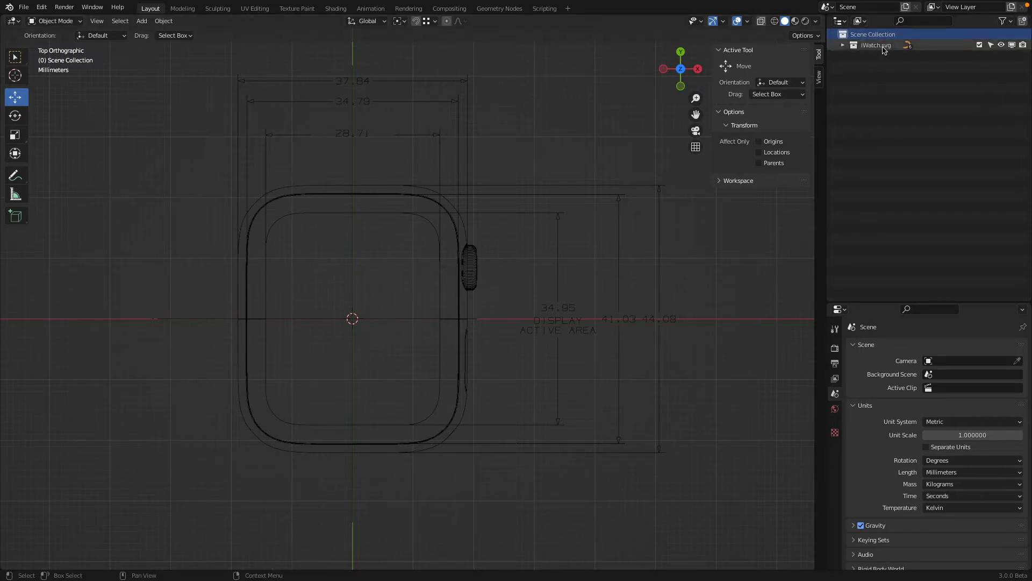
pyautogui.click(144, 22)
pyautogui.moveTo(162, 33)
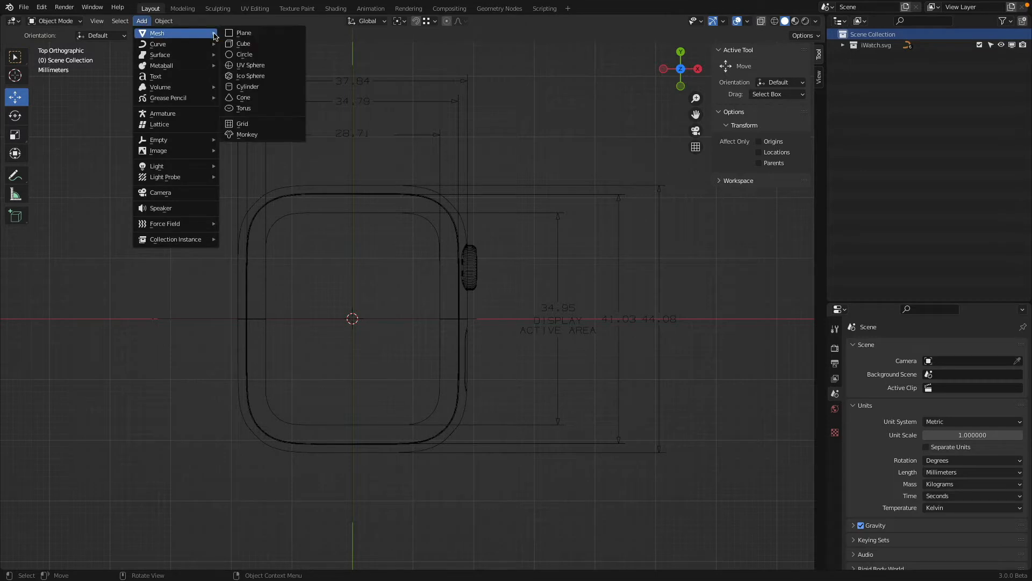
pyautogui.click(236, 34)
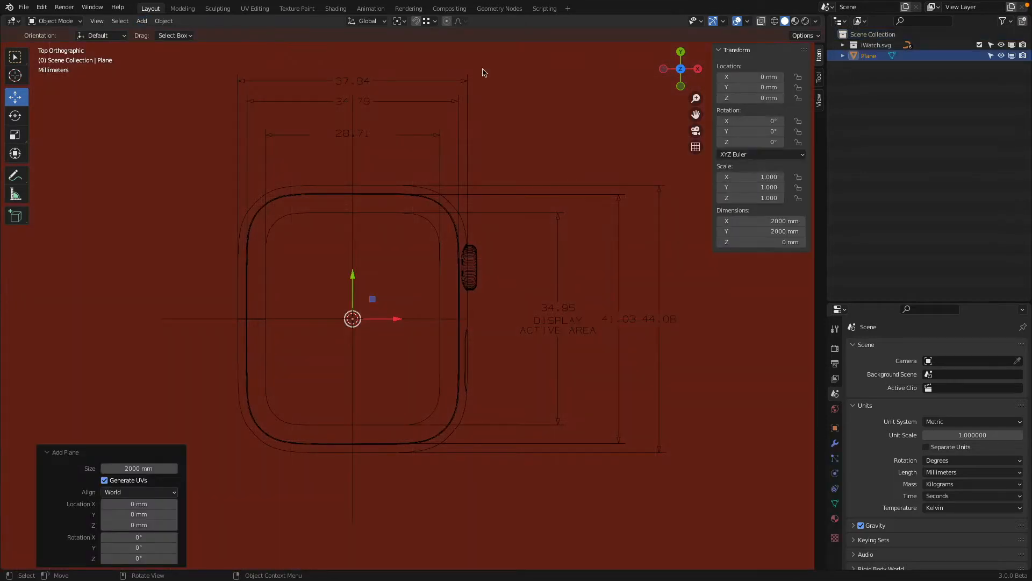
pyautogui.click(762, 220)
pyautogui.write('37.8')
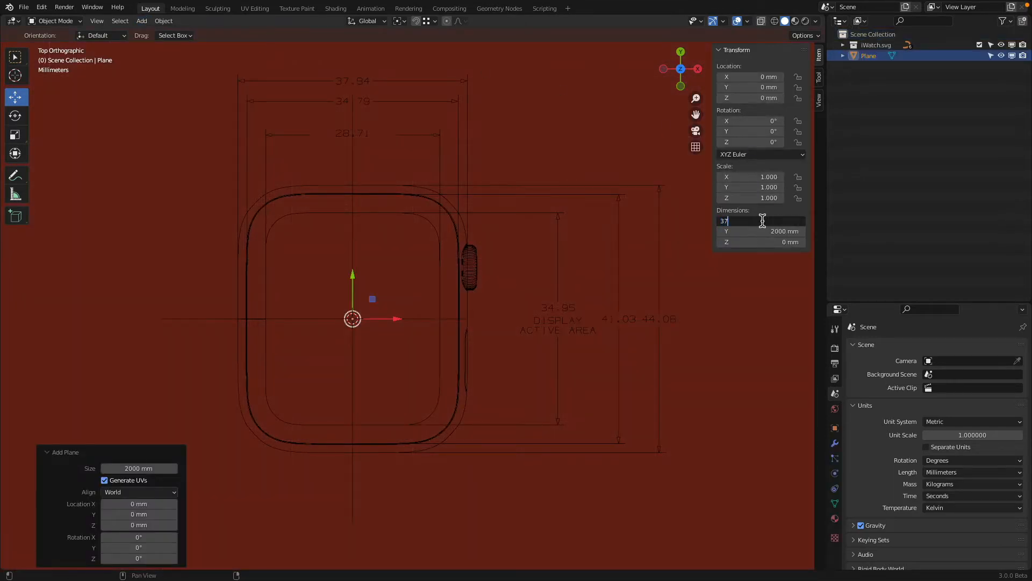
pyautogui.press('Tab')
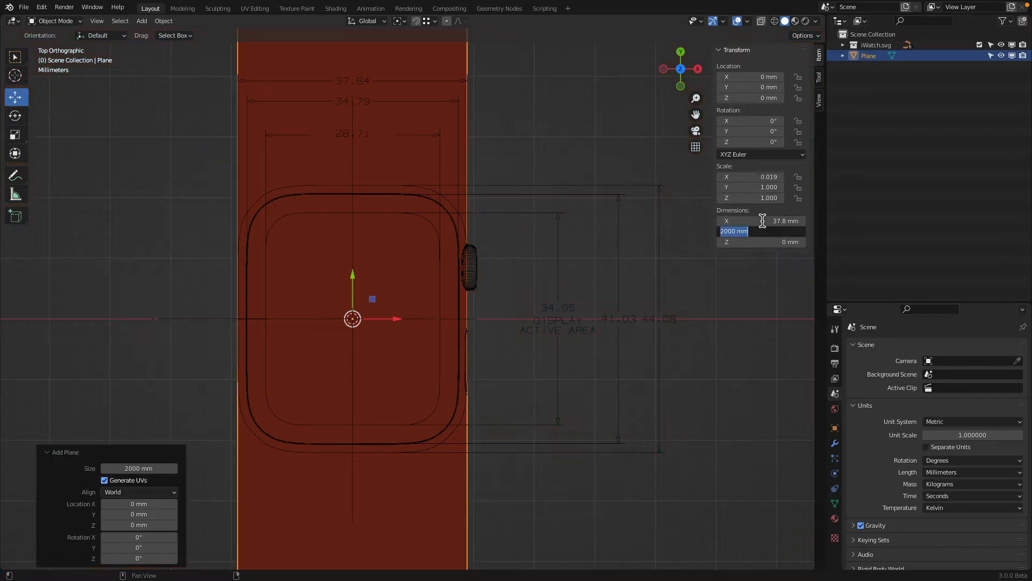
pyautogui.write('44.1')
pyautogui.press('Return')
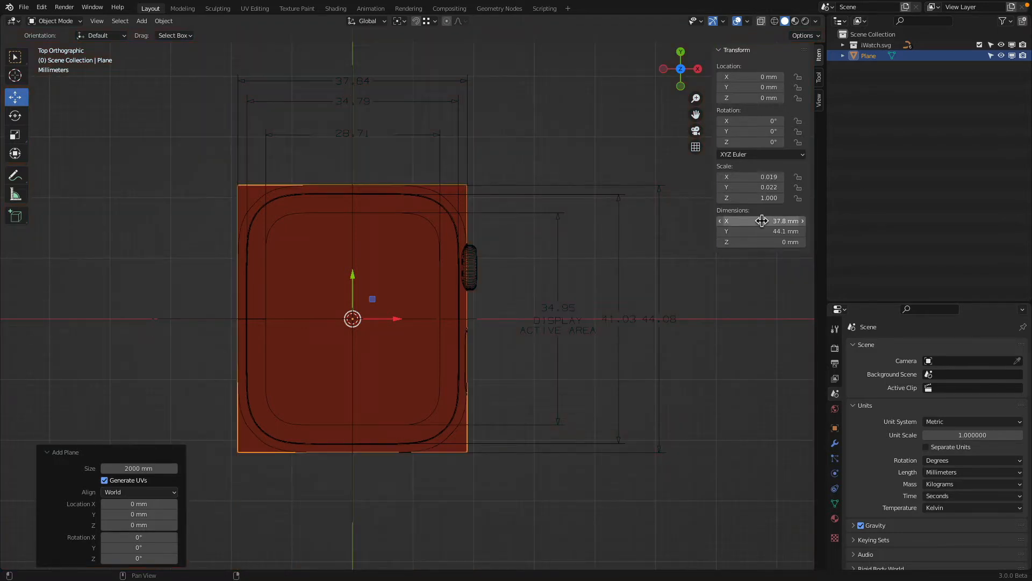
# - Apply the scale of the resized plane
pyautogui.click(163, 20)
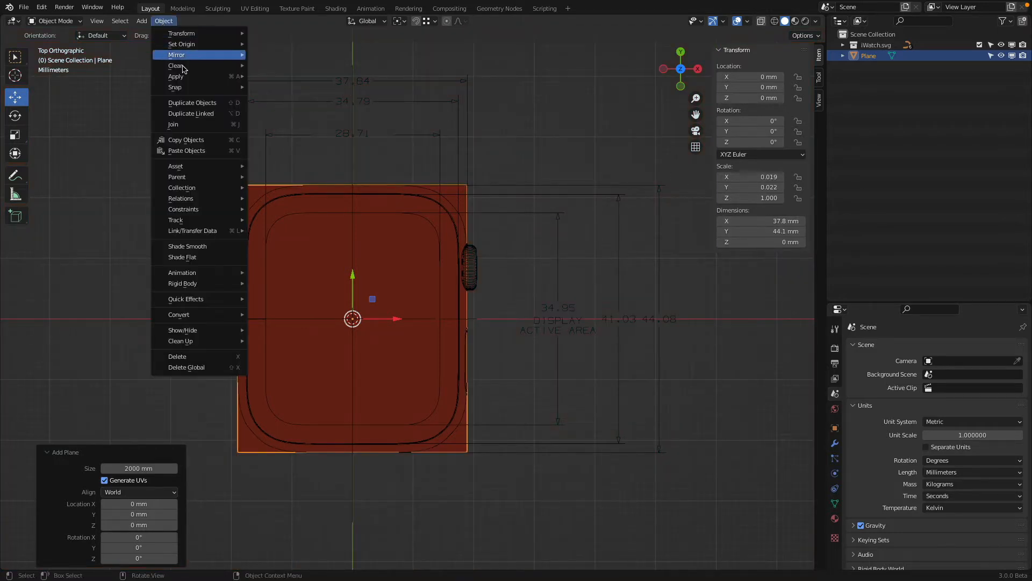
pyautogui.moveTo(196, 82)
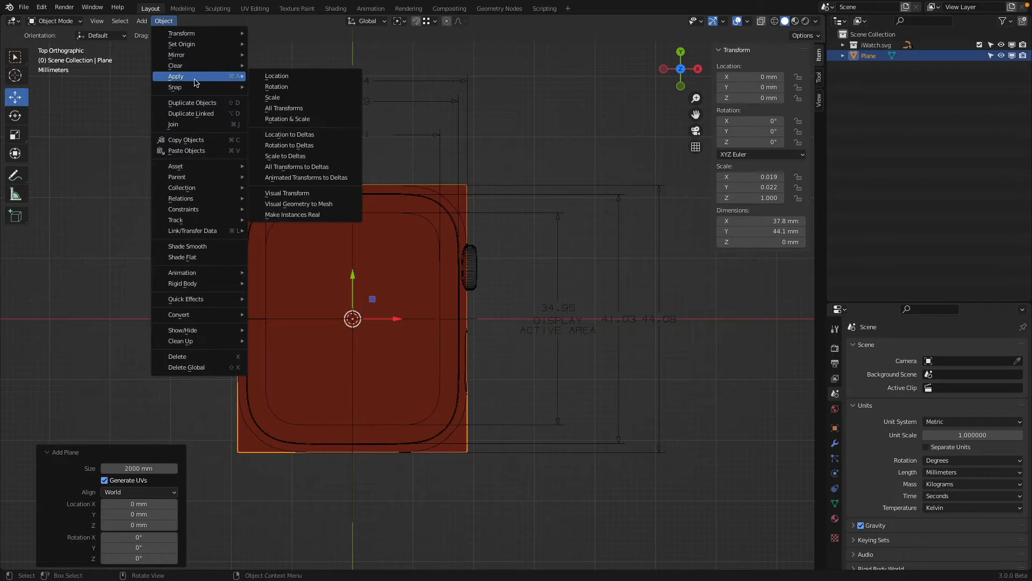
pyautogui.click(288, 97)
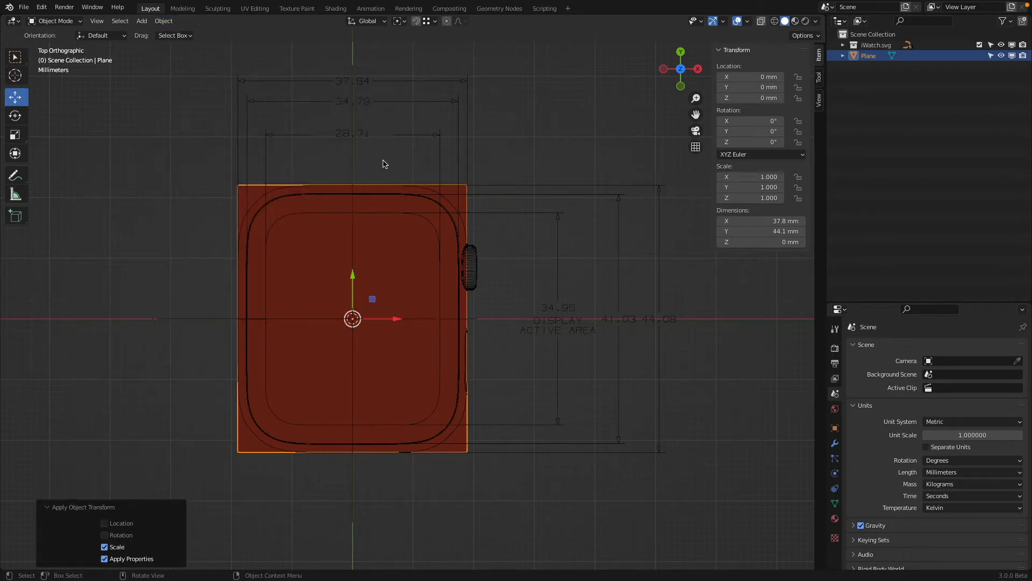
# - In face editing from the front view, extrude the plane about 7.2 mm downward over the watch profile
pyautogui.press('KP_1')
pyautogui.scroll(3, 350, 284)
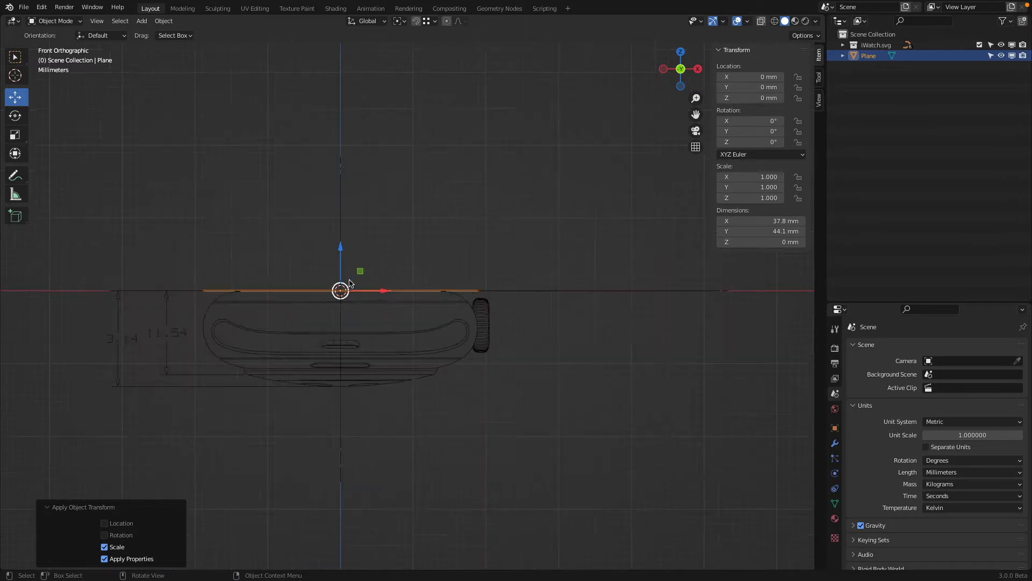
pyautogui.keyDown('shift'); pyautogui.moveTo(366, 254); pyautogui.dragTo(437, 197, button='middle'); pyautogui.keyUp('shift')
pyautogui.scroll(3, 384, 168)
pyautogui.keyDown('shift'); pyautogui.moveTo(340, 150); pyautogui.dragTo(345, 203, button='middle'); pyautogui.keyUp('shift')
pyautogui.scroll(-1, 300, 186)
pyautogui.click(54, 21)
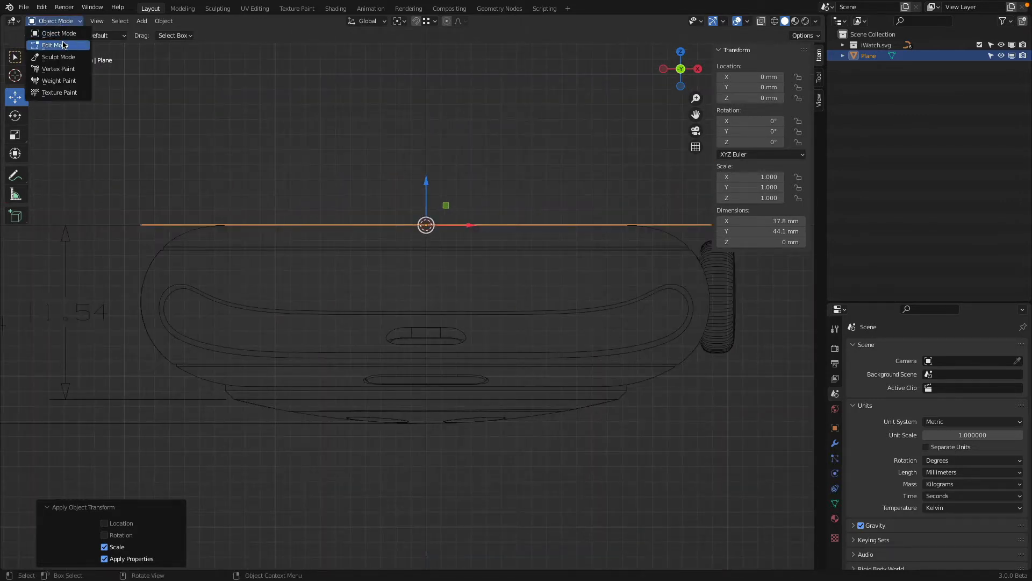
pyautogui.click(62, 43)
pyautogui.click(112, 21)
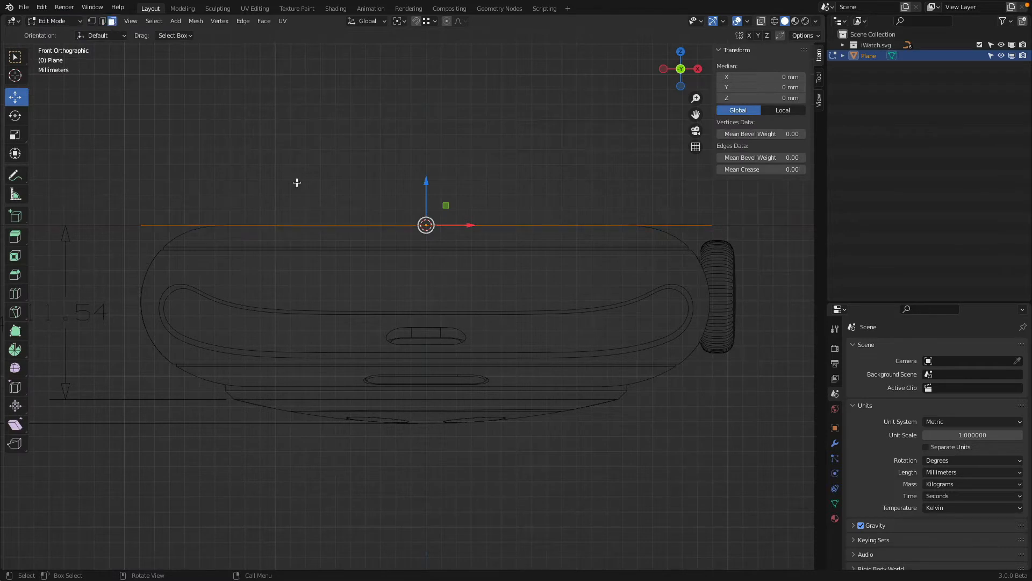
pyautogui.press('e')
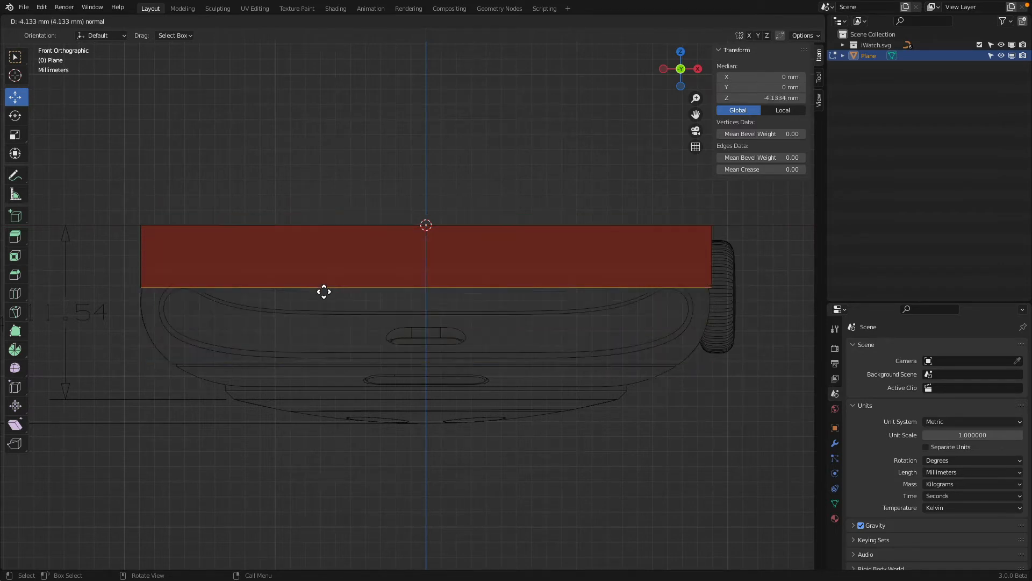
pyautogui.click(285, 297)
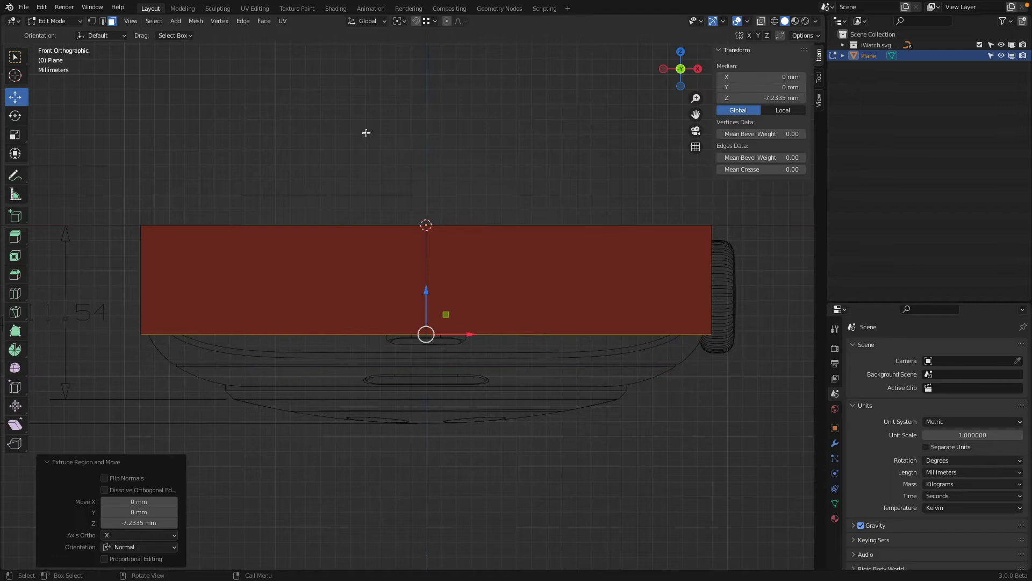
# - Lower the extruded face about 3.5 mm to the case body's lower edge using vertex snapping, and show the right side view in wireframe
pyautogui.click(428, 21)
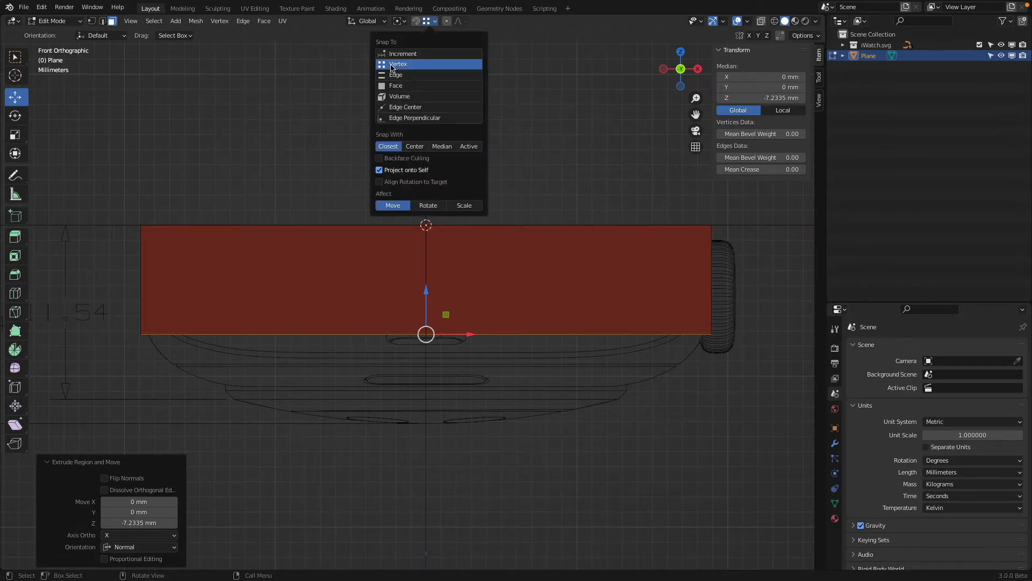
pyautogui.moveTo(427, 290); pyautogui.dragTo(334, 380)
pyautogui.scroll(-3, 335, 298)
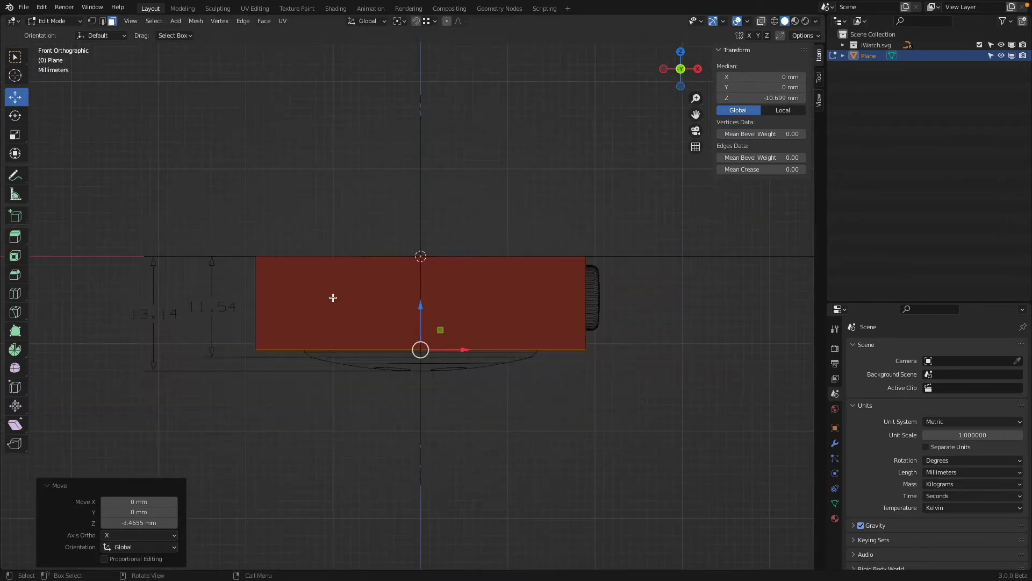
pyautogui.press('KP_3')
pyautogui.hotkey('shift', 'z')
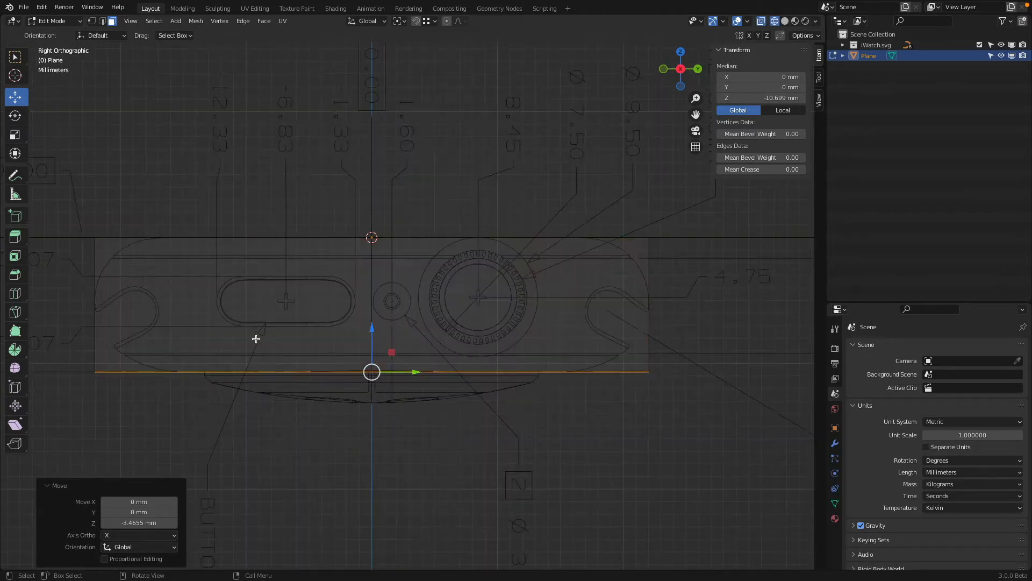
# - Examine the case block's outline against the reference drawings from the right, front and top views
pyautogui.keyDown('shift'); pyautogui.moveTo(256, 339); pyautogui.dragTo(392, 279, button='middle'); pyautogui.keyUp('shift')
pyautogui.hotkey('shift', 'z')
pyautogui.hotkey('shift', 'z')
pyautogui.scroll(3, 356, 293)
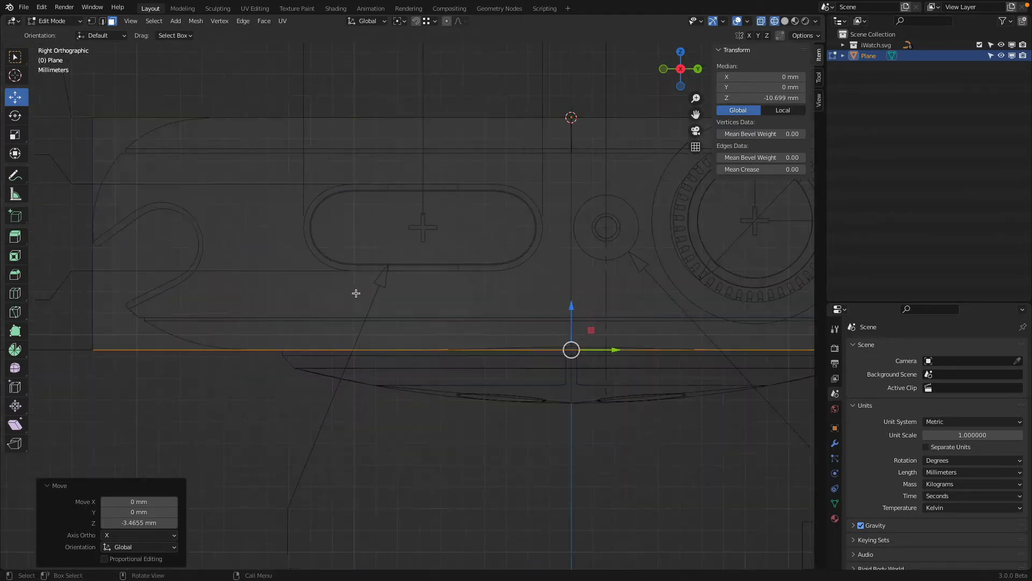
pyautogui.scroll(-1, 159, 341)
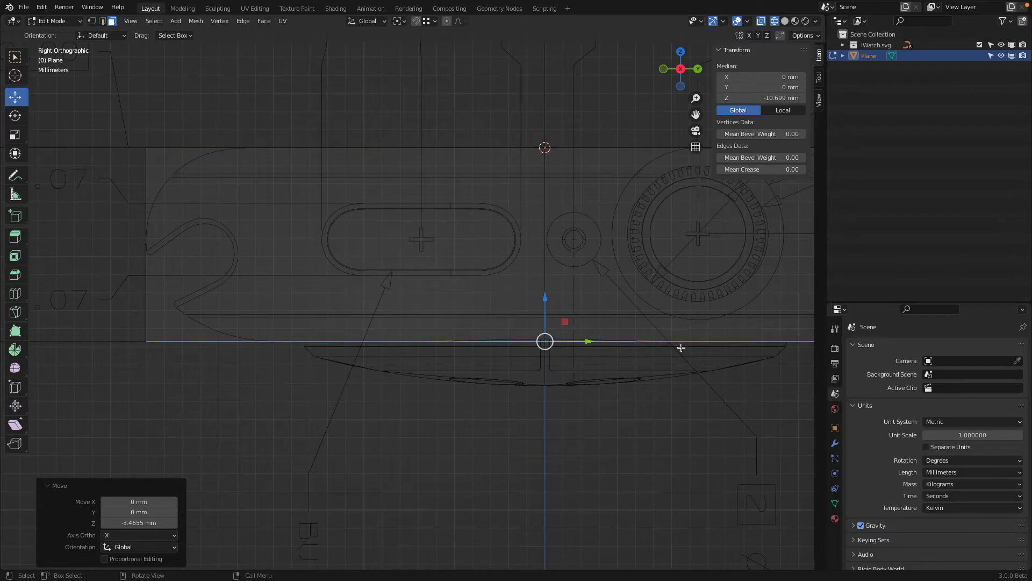
pyautogui.scroll(-2, 681, 348)
pyautogui.keyDown('shift'); pyautogui.moveTo(672, 334); pyautogui.dragTo(551, 332, button='middle'); pyautogui.keyUp('shift')
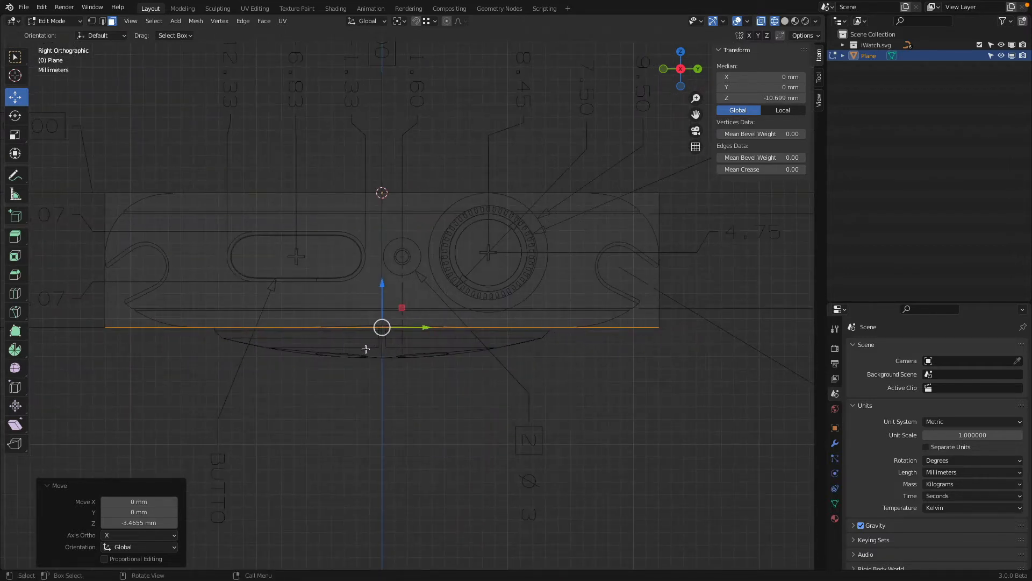
pyautogui.press('KP_1')
pyautogui.press('KP_3')
pyautogui.press('KP_1')
pyautogui.press('KP_3')
pyautogui.press('KP_1')
pyautogui.press('KP_7')
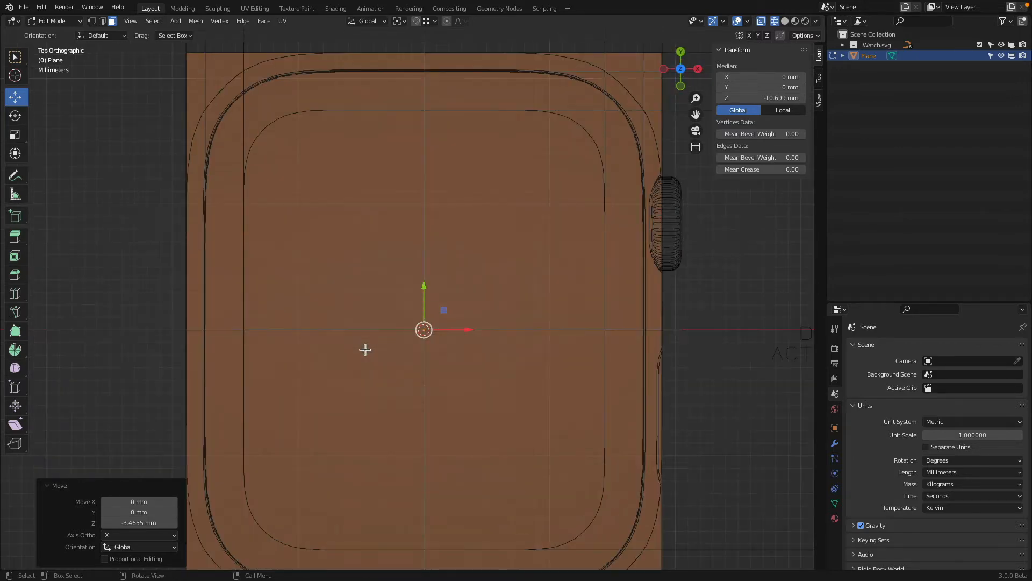
# - Return to object mode and display the whole case block in solid shading from an angled perspective
pyautogui.scroll(-4, 365, 349)
pyautogui.press('Tab')
pyautogui.press('z')
pyautogui.click(656, 337)
pyautogui.press('z')
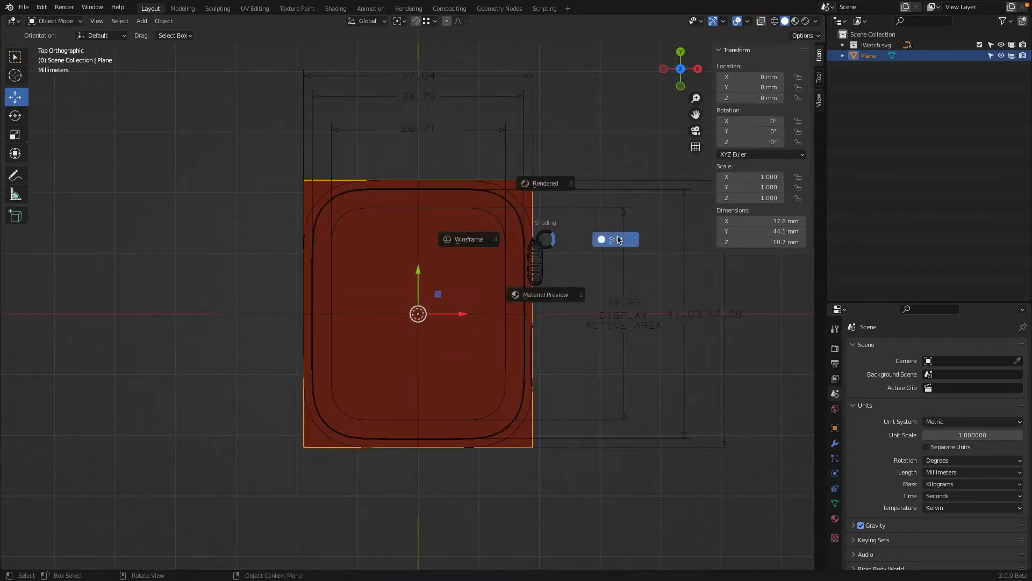
pyautogui.click(606, 239)
pyautogui.moveTo(608, 323)
pyautogui.mouseDown(button='middle')
pyautogui.moveTo(578, 248)
pyautogui.moveTo(565, 237)
pyautogui.moveTo(534, 267)
pyautogui.moveTo(527, 236)
pyautogui.moveTo(495, 281)
pyautogui.moveTo(564, 233)
pyautogui.moveTo(543, 363)
pyautogui.moveTo(526, 272)
pyautogui.moveTo(543, 250)
pyautogui.mouseUp(button='middle')
# - Switch the viewport lighting to Studio and inspect the case block in perspective
pyautogui.click(816, 22)
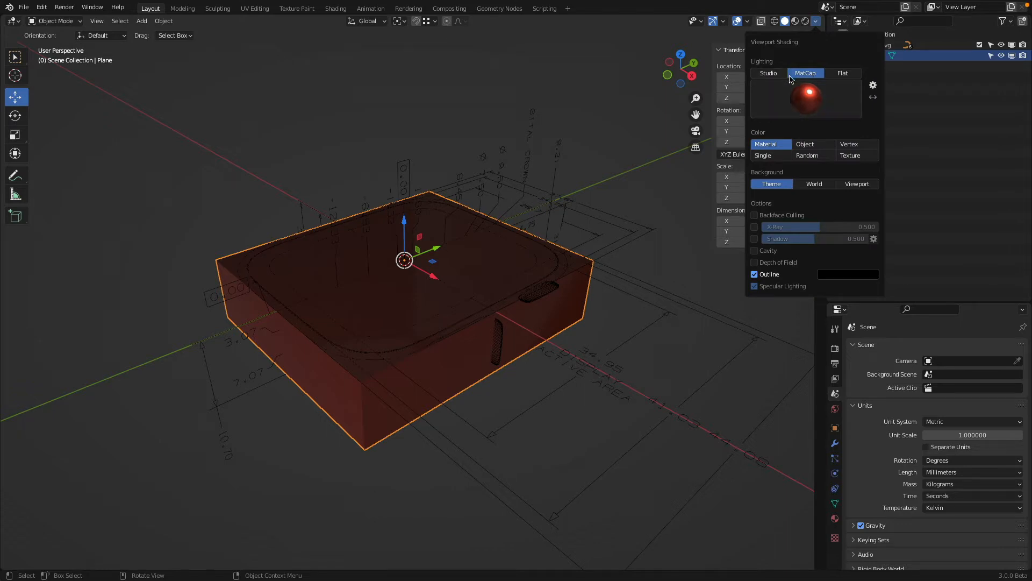
pyautogui.click(769, 76)
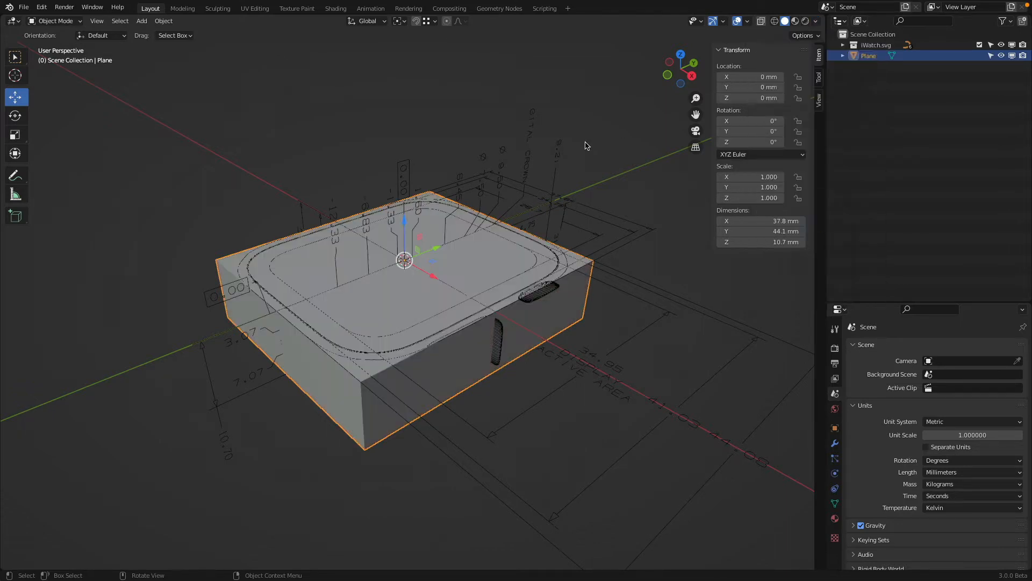
pyautogui.moveTo(585, 145)
pyautogui.mouseDown(button='middle')
pyautogui.moveTo(548, 422)
pyautogui.moveTo(528, 156)
pyautogui.moveTo(522, 353)
pyautogui.moveTo(374, 322)
pyautogui.moveTo(409, 301)
pyautogui.moveTo(529, 355)
pyautogui.mouseUp(button='middle')
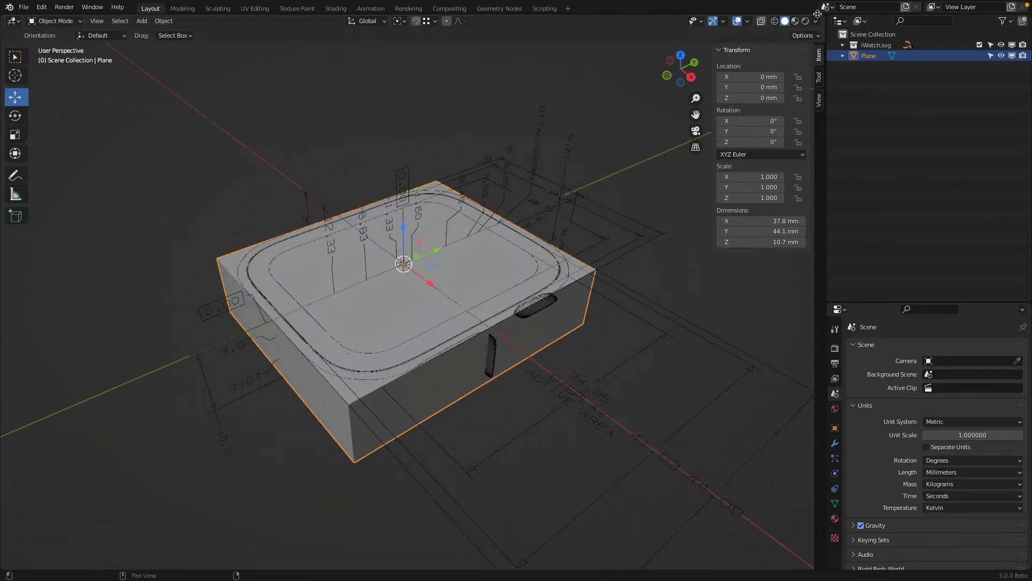
# - Switch the viewport lighting to MatCap, try the green, red and dark spheres, and choose the light glossy grey one
pyautogui.click(816, 21)
pyautogui.click(805, 73)
pyautogui.click(808, 94)
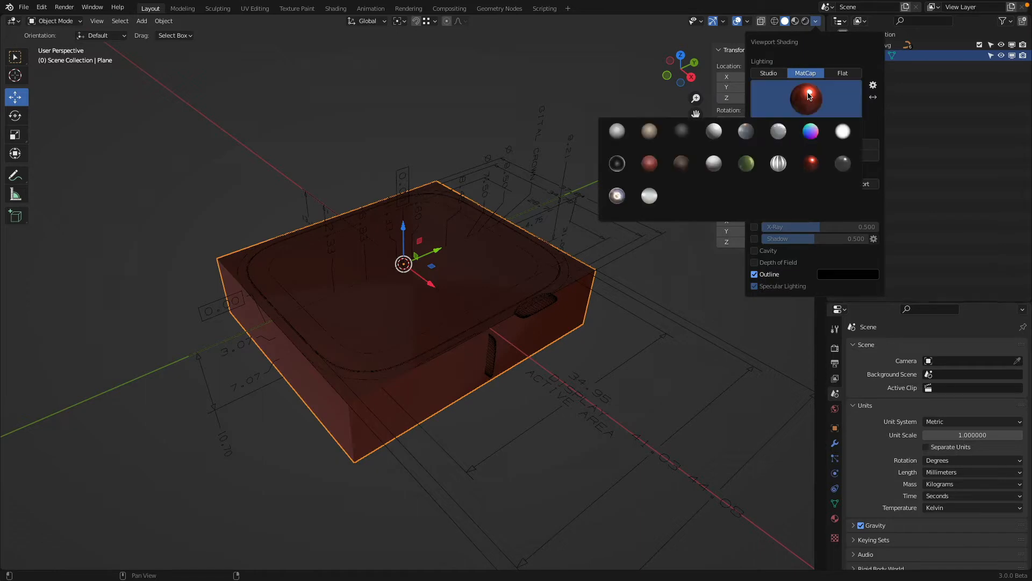
pyautogui.click(747, 165)
pyautogui.click(813, 88)
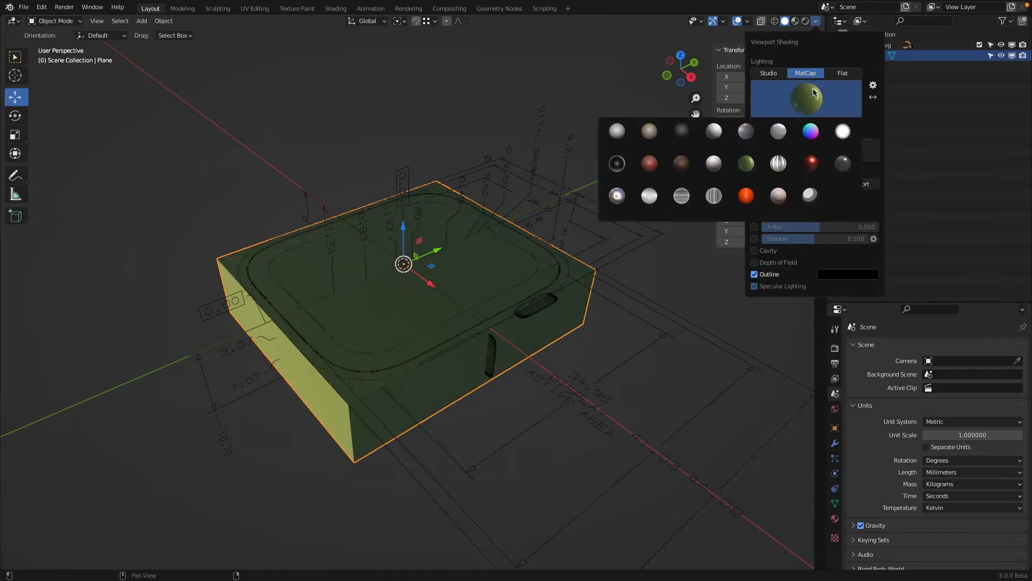
pyautogui.click(811, 163)
pyautogui.click(803, 107)
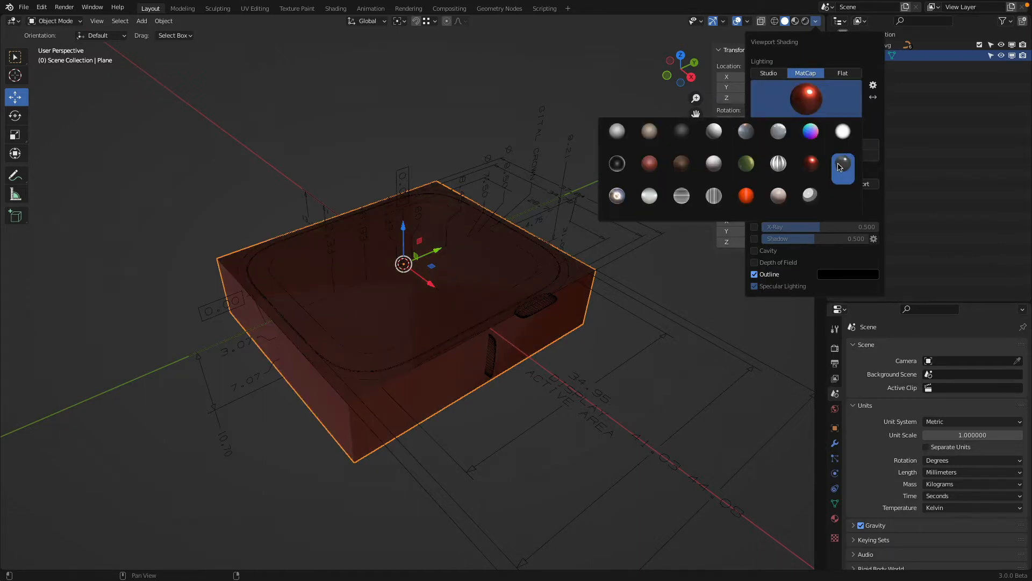
pyautogui.click(842, 162)
pyautogui.click(810, 93)
pyautogui.click(779, 133)
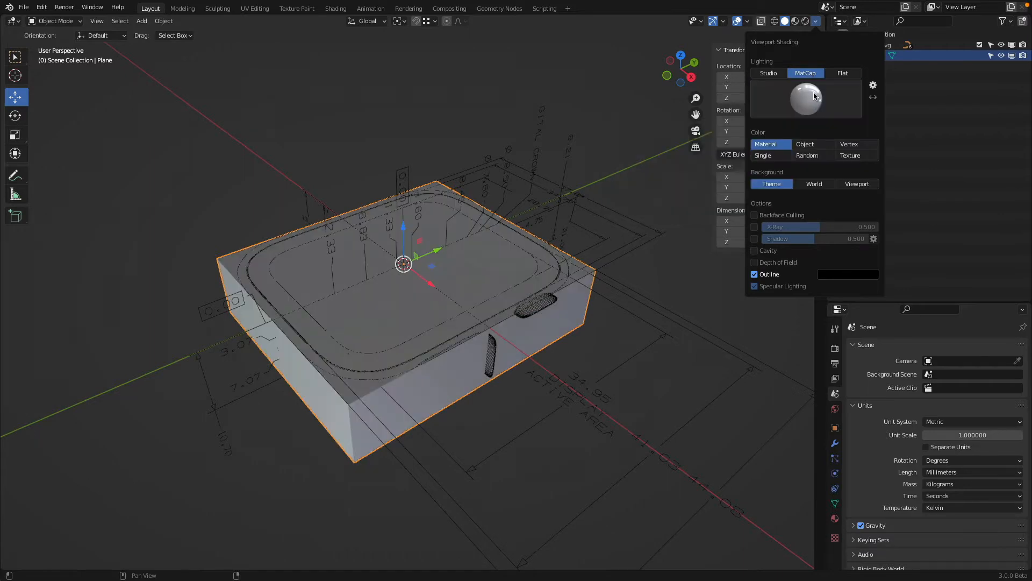
# - Preview the darker grey matcap with the orange highlight, and switch back to the light glossy grey one
pyautogui.click(814, 92)
pyautogui.click(746, 131)
pyautogui.click(793, 113)
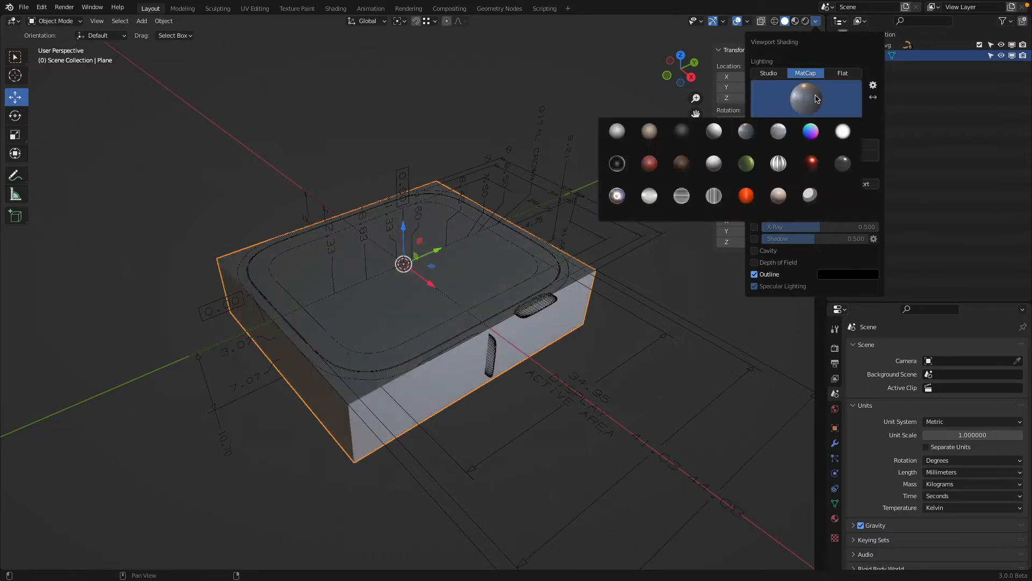
pyautogui.click(780, 135)
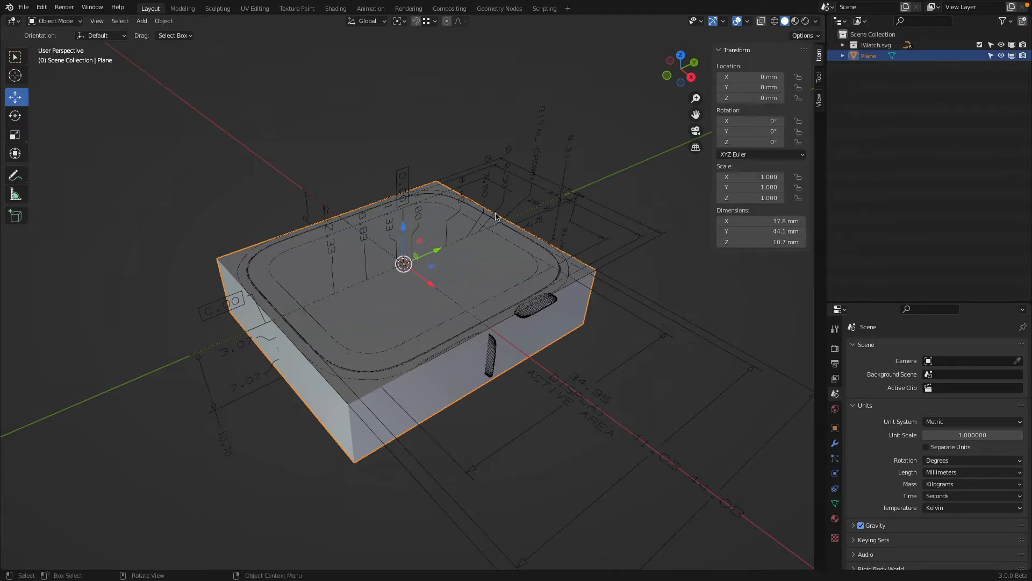
pyautogui.moveTo(442, 215)
pyautogui.mouseDown(button='middle')
pyautogui.moveTo(462, 344)
pyautogui.moveTo(489, 315)
pyautogui.moveTo(489, 329)
pyautogui.moveTo(477, 244)
pyautogui.moveTo(484, 164)
pyautogui.moveTo(444, 184)
pyautogui.moveTo(360, 318)
pyautogui.mouseUp(button='middle')
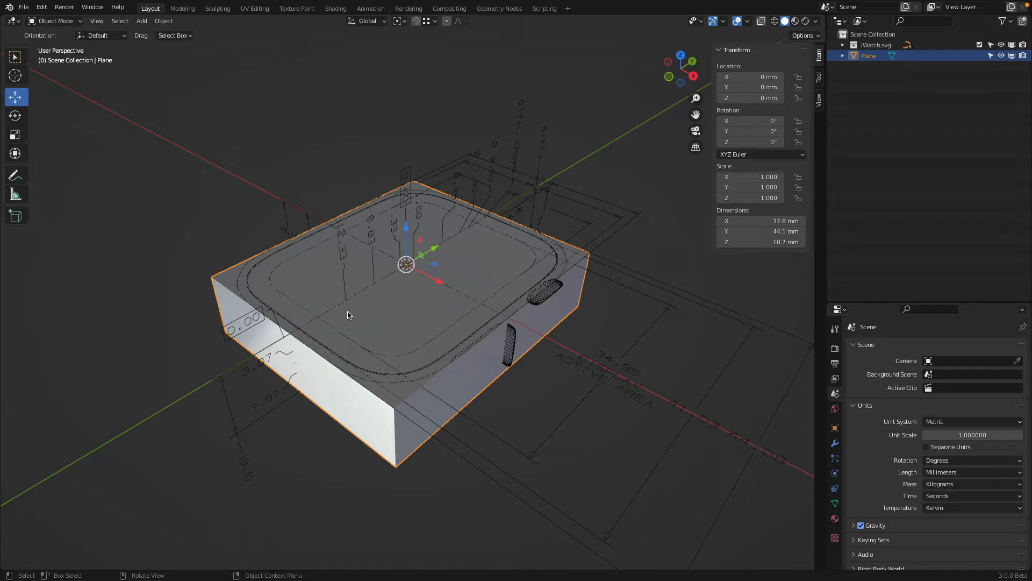
# - Rename the Plane object as Box Template
pyautogui.doubleClick(874, 57)
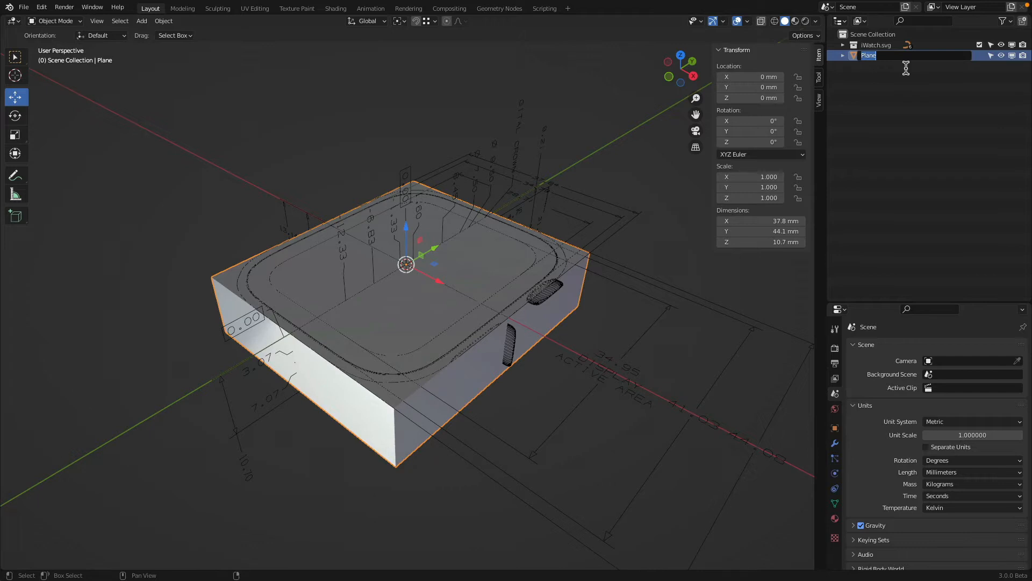
pyautogui.press('BackSpace')
pyautogui.write('Box Templat')
pyautogui.press('Return')
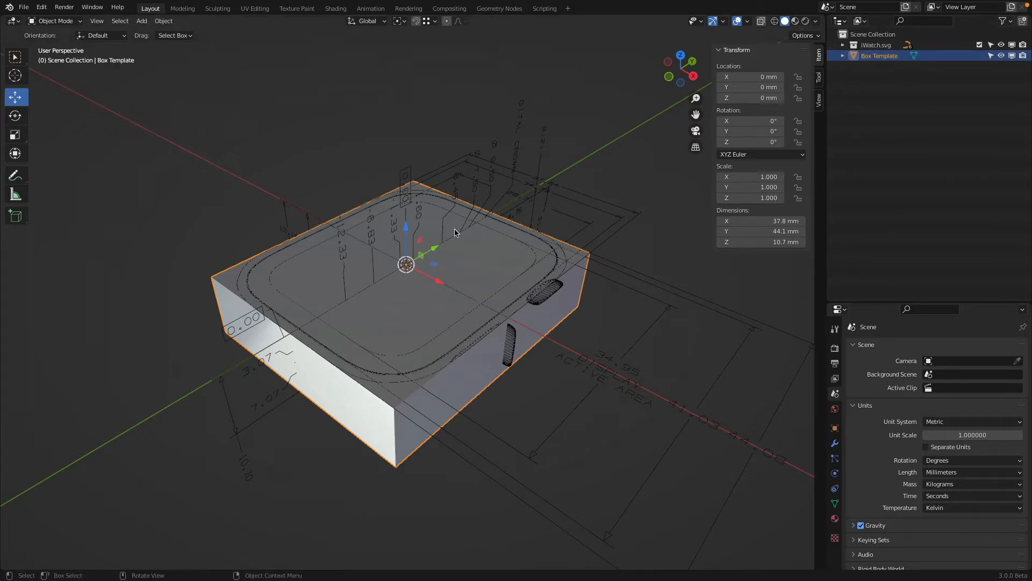
# - Duplicate Box Template in place and hide the original from the viewport
pyautogui.press('KP_7')
pyautogui.hotkey('shift', 'd')
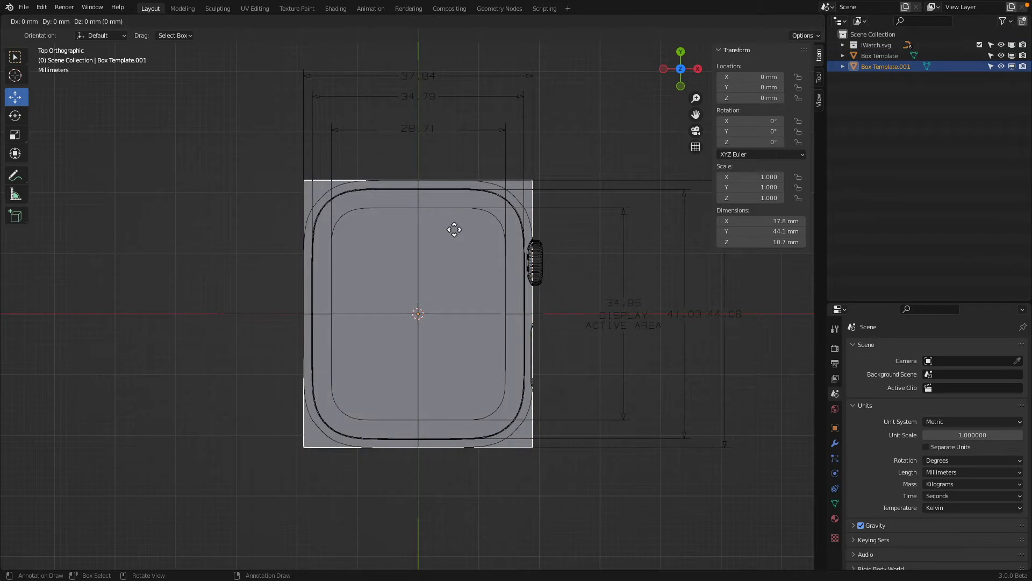
pyautogui.rightClick(454, 230)
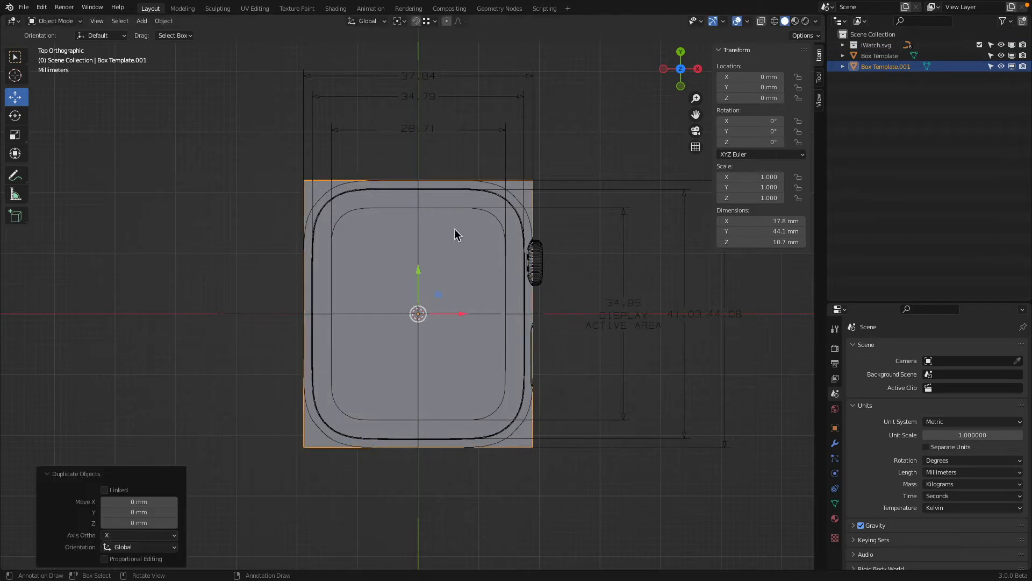
pyautogui.click(1002, 56)
# - Rename the duplicated box as Bevel Study
pyautogui.press('F2')
pyautogui.write('B')
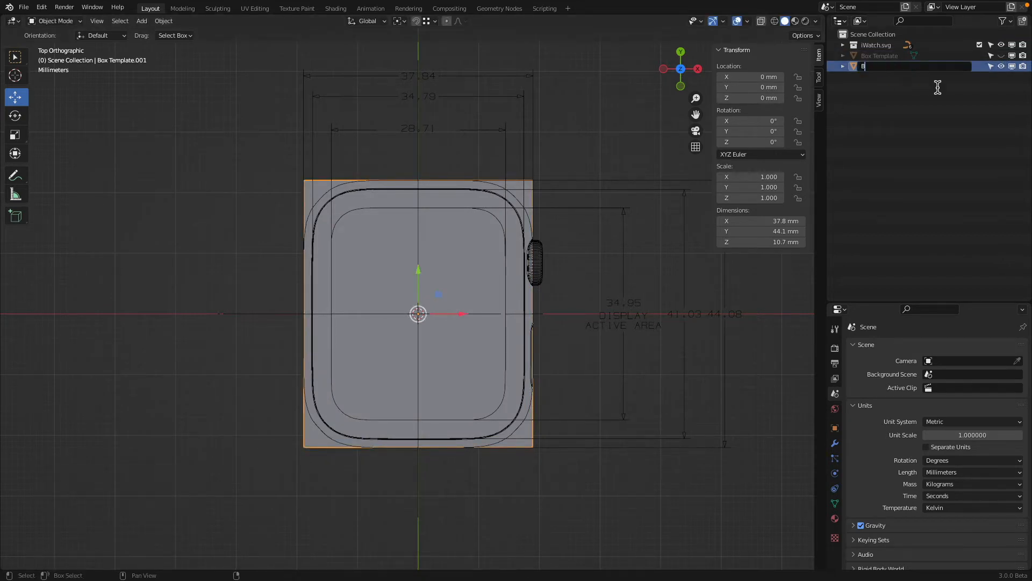
pyautogui.write('evel Study')
pyautogui.press('Return')
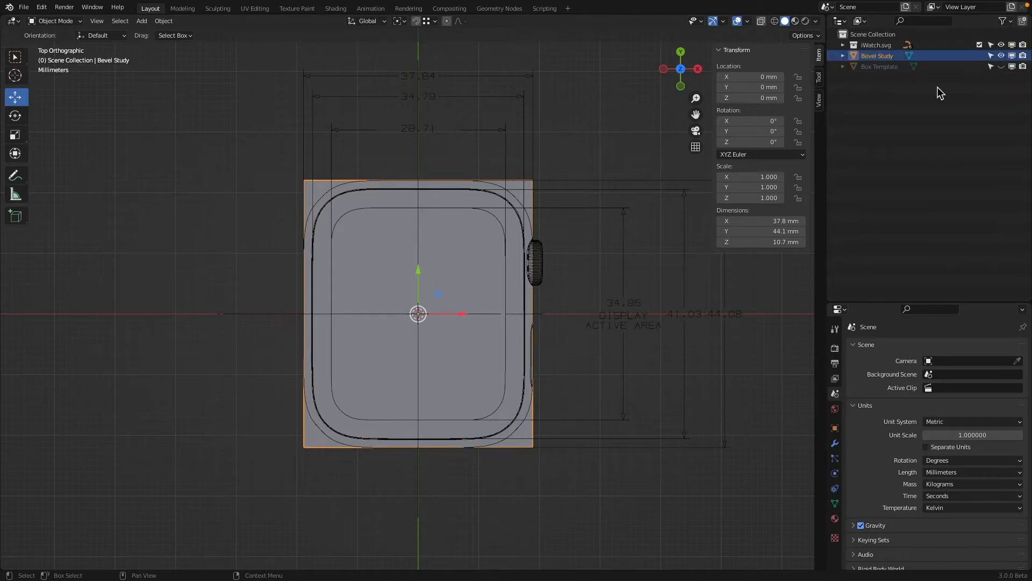
# - In edge editing, select the four vertical corner edges of Bevel Study and set their mean bevel weight to 1.00
pyautogui.click(61, 22)
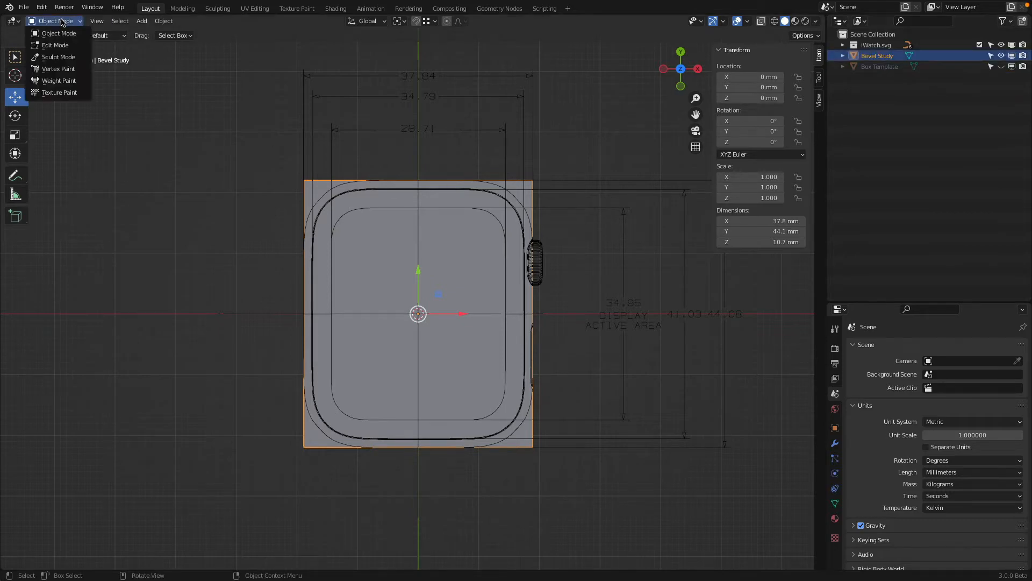
pyautogui.click(55, 45)
pyautogui.moveTo(471, 109); pyautogui.dragTo(312, 161, button='middle')
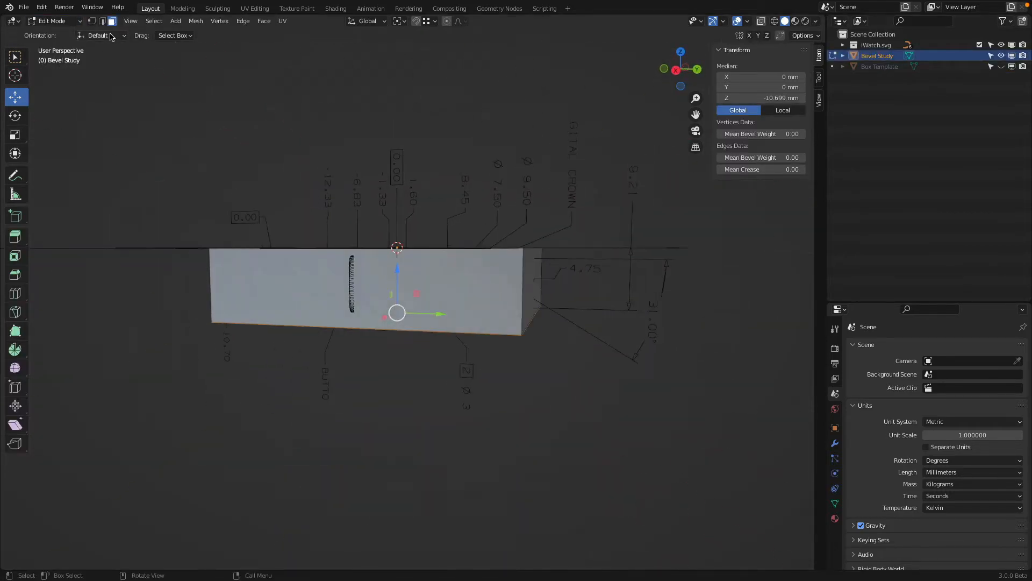
pyautogui.click(102, 21)
pyautogui.click(524, 276)
pyautogui.keyDown('shift'); pyautogui.click(541, 273); pyautogui.keyUp('shift')
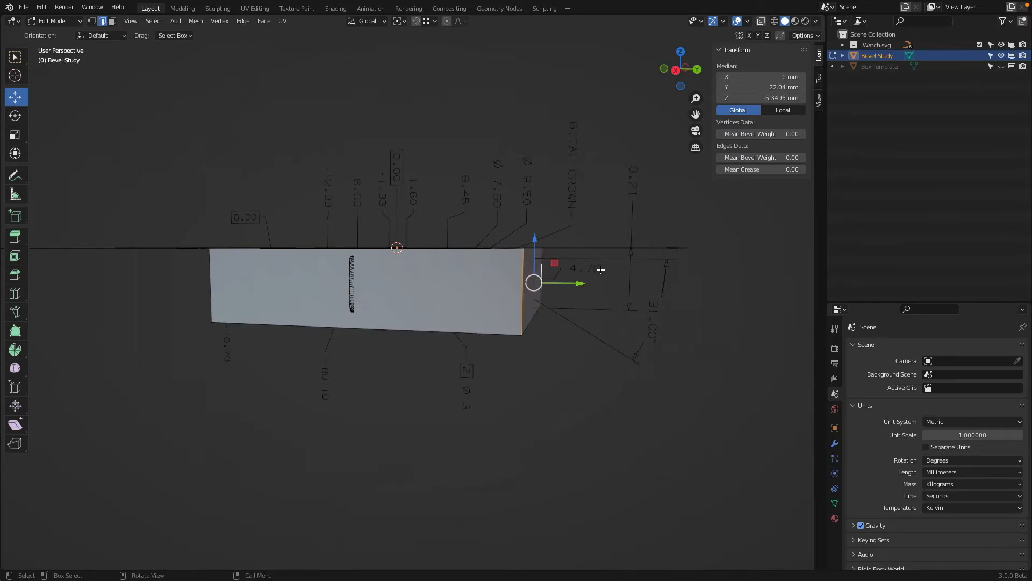
pyautogui.moveTo(332, 251); pyautogui.dragTo(512, 278, button='middle')
pyautogui.keyDown('shift'); pyautogui.click(379, 369); pyautogui.keyUp('shift')
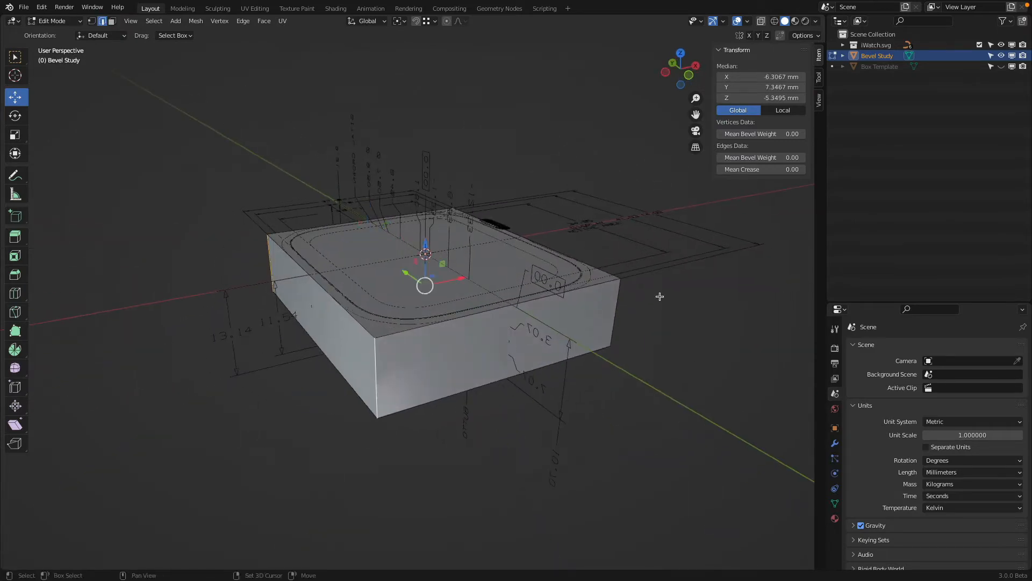
pyautogui.keyDown('shift'); pyautogui.click(620, 304); pyautogui.keyUp('shift')
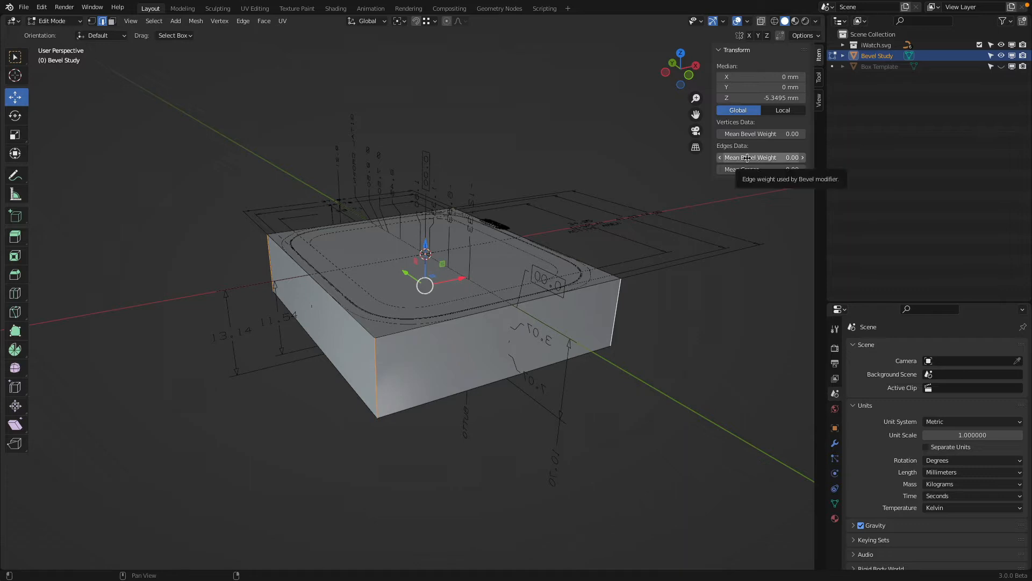
pyautogui.moveTo(748, 158); pyautogui.dragTo(801, 158)
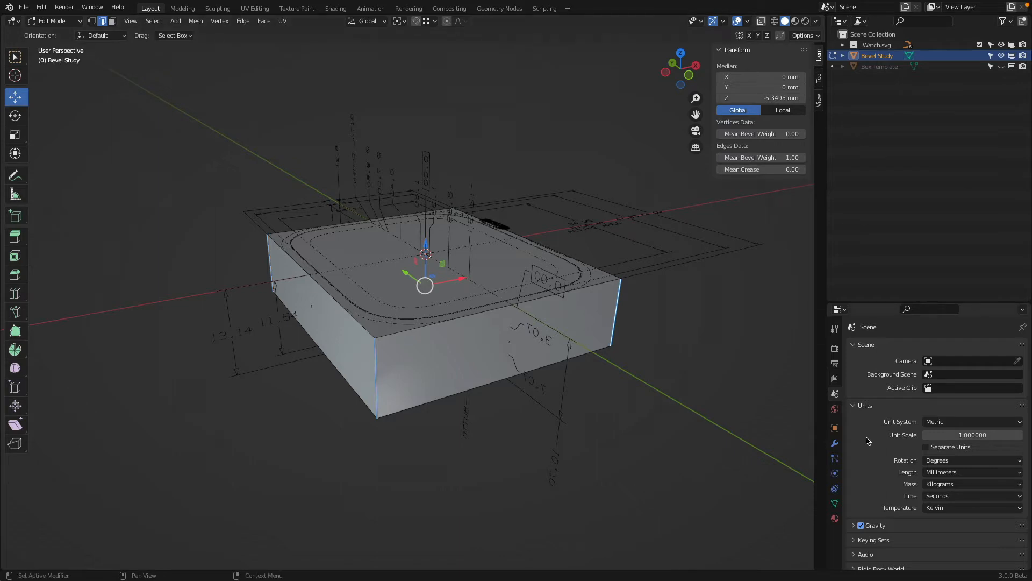
# - Add a Bevel modifier to Bevel Study with the limit method Weight and an amount of 10 mm
pyautogui.click(835, 443)
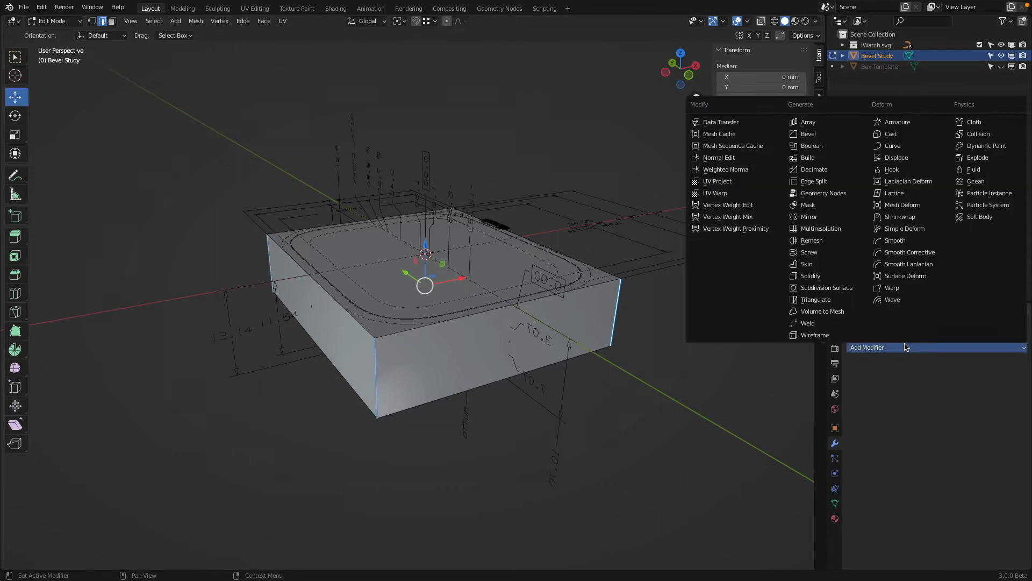
pyautogui.click(808, 134)
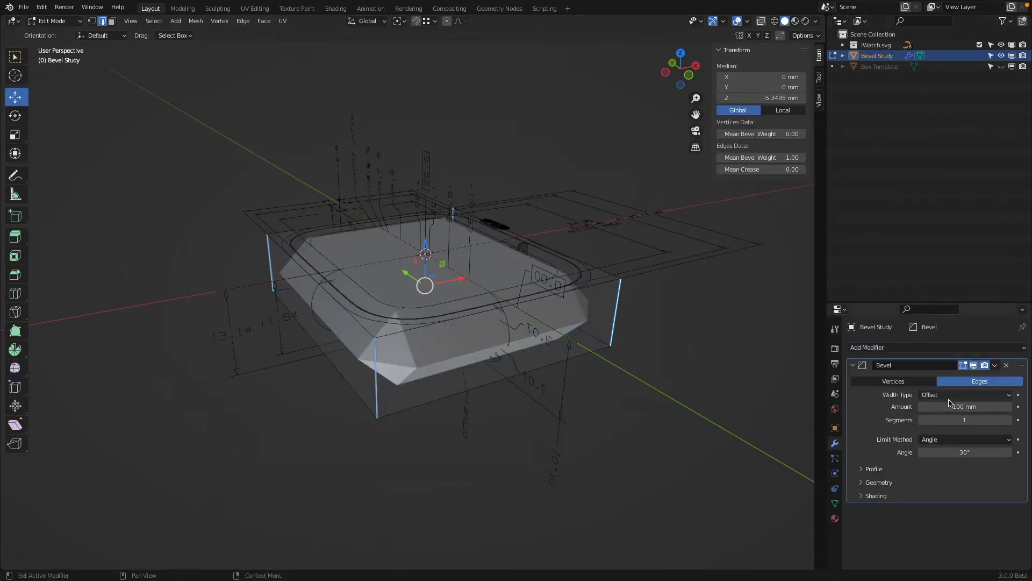
pyautogui.click(950, 439)
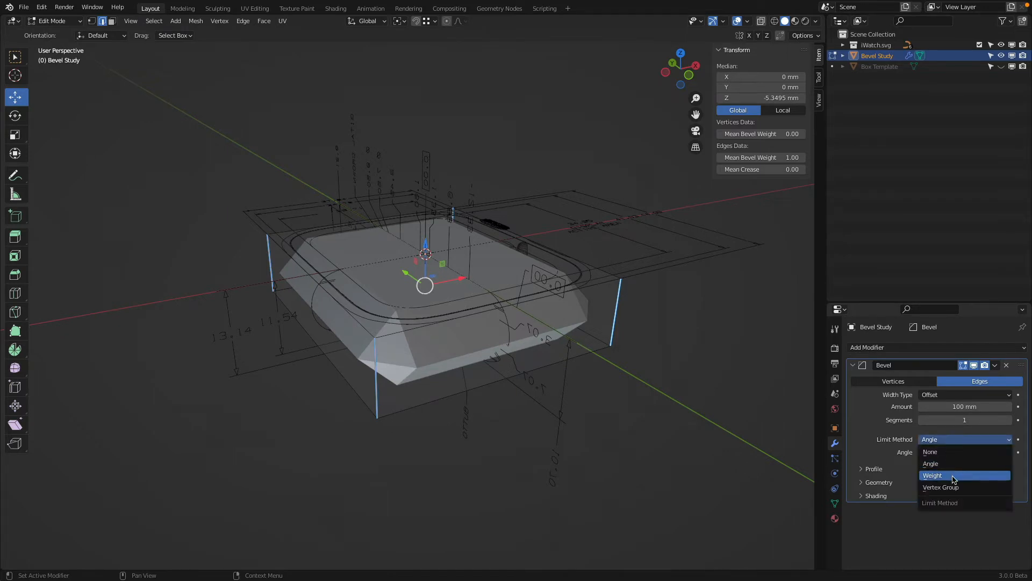
pyautogui.click(951, 476)
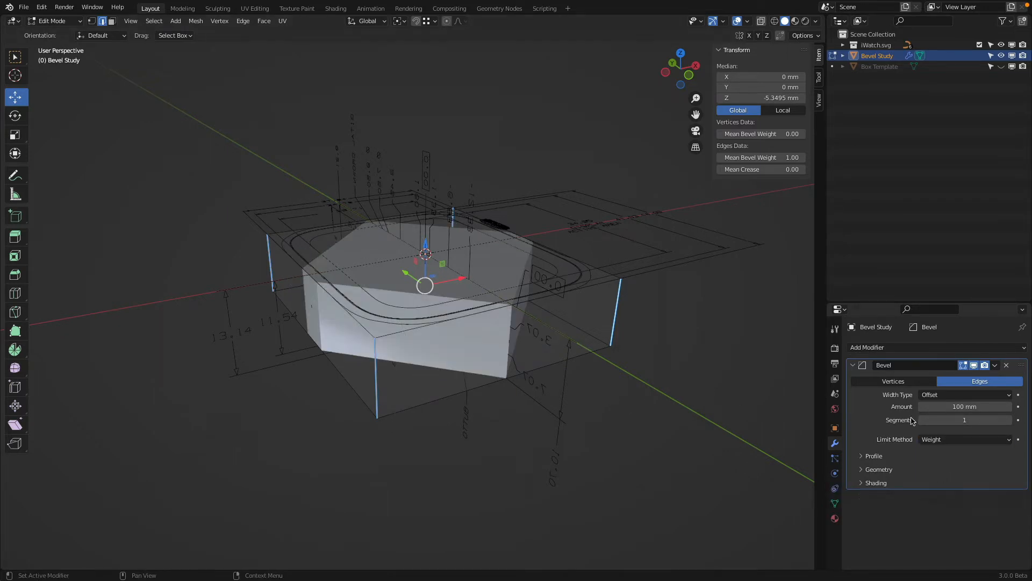
pyautogui.click(941, 407)
pyautogui.write('10')
pyautogui.press('Return')
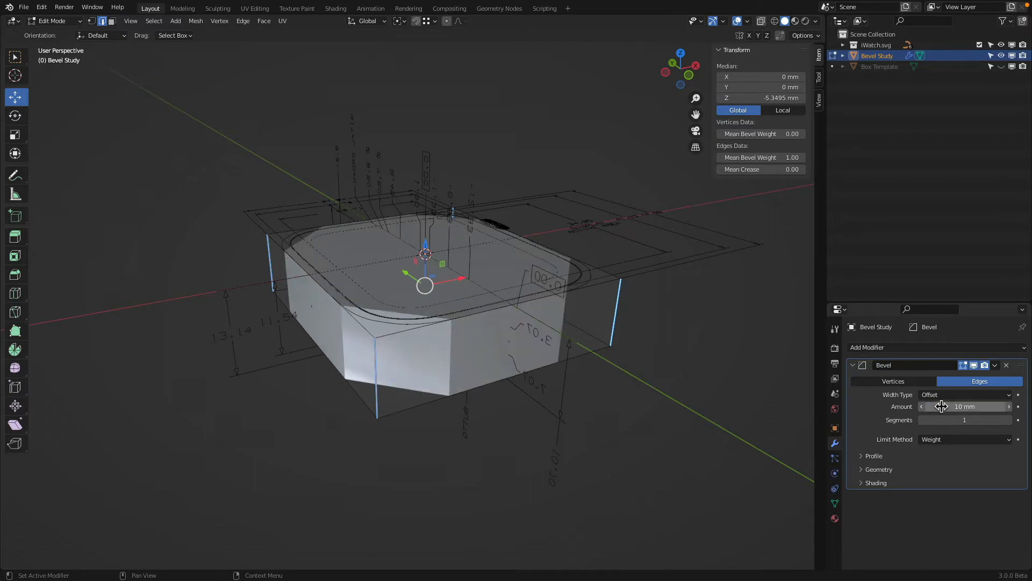
# - In top view, set the Bevel modifier's amount to 12 mm so the bevel ends meet the start of the reference corner curve
pyautogui.moveTo(491, 176); pyautogui.dragTo(474, 244, button='middle')
pyautogui.click(680, 56)
pyautogui.scroll(5, 504, 154)
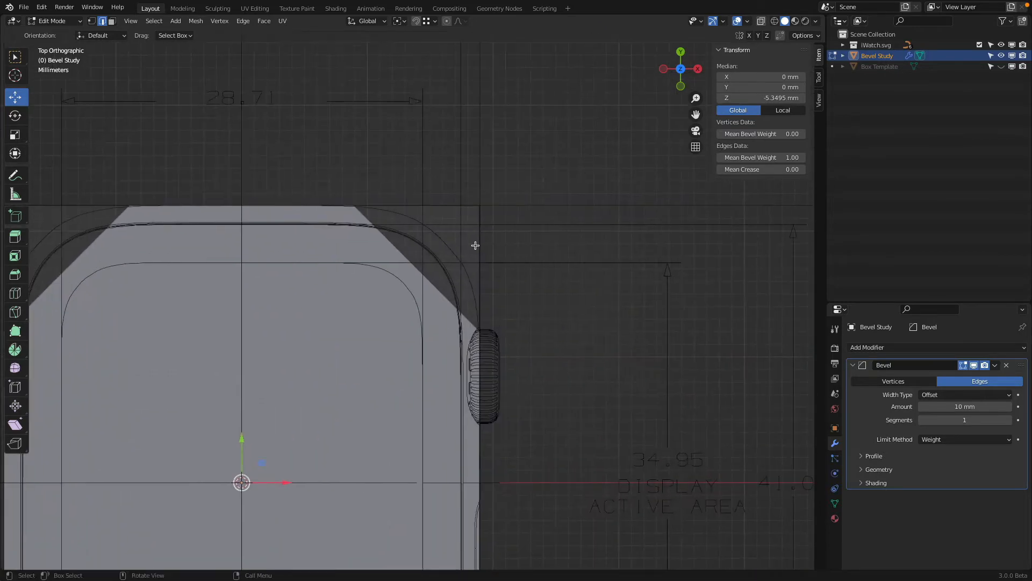
pyautogui.scroll(4, 475, 244)
pyautogui.keyDown('shift'); pyautogui.moveTo(384, 178); pyautogui.dragTo(698, 279, button='middle'); pyautogui.keyUp('shift')
pyautogui.keyDown('shift'); pyautogui.moveTo(270, 282); pyautogui.dragTo(603, 213, button='middle'); pyautogui.keyUp('shift')
pyautogui.keyDown('shift'); pyautogui.moveTo(512, 272); pyautogui.dragTo(569, 263, button='middle'); pyautogui.keyUp('shift')
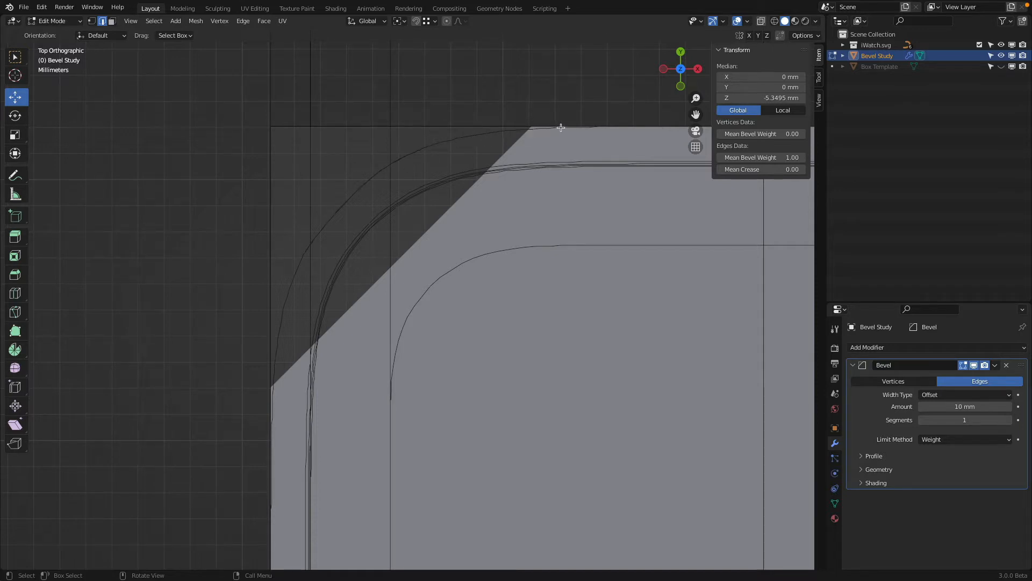
pyautogui.click(966, 405)
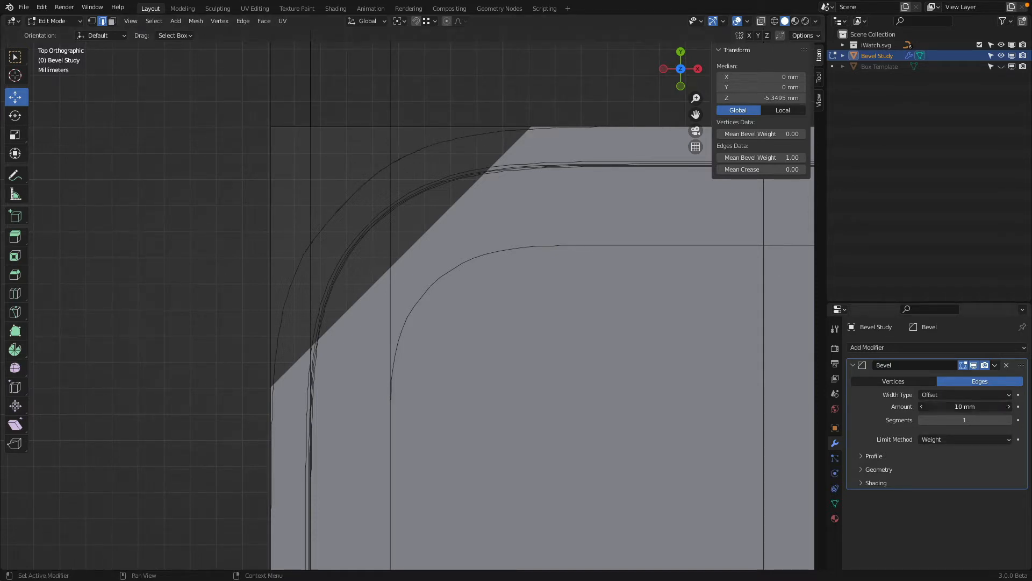
pyautogui.write('12')
pyautogui.press('Return')
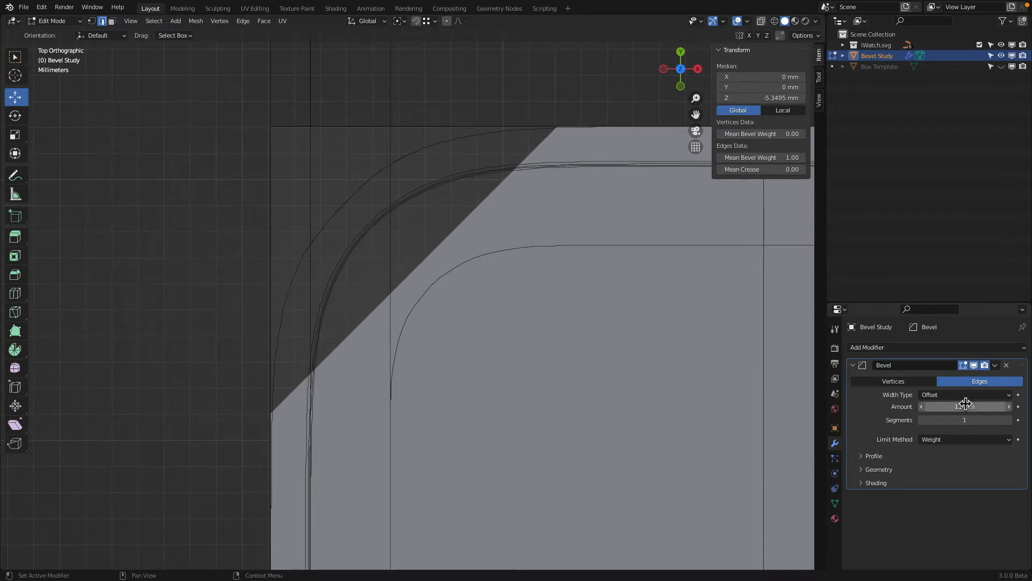
pyautogui.click(966, 405)
pyautogui.write('12')
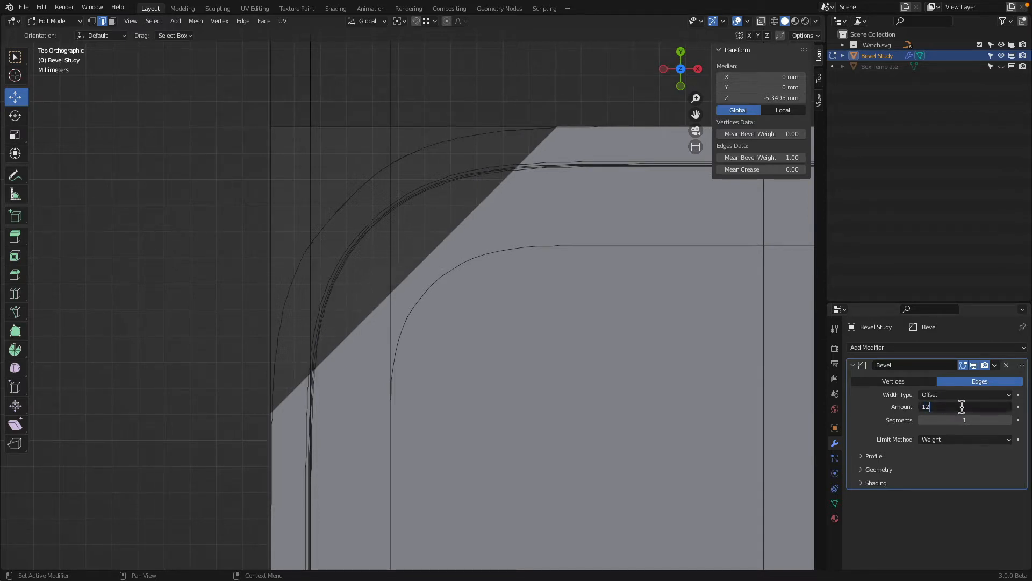
pyautogui.press('Return')
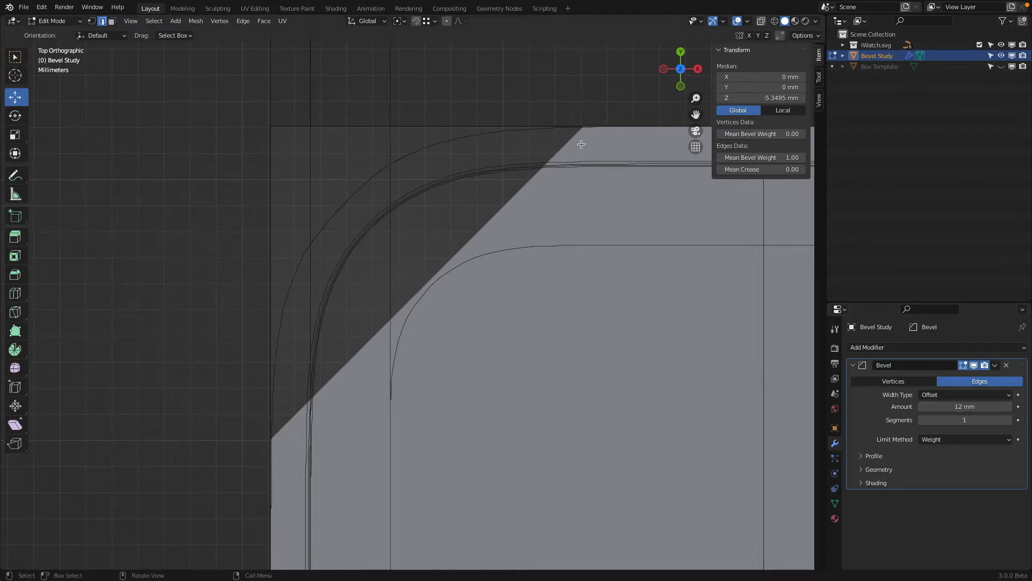
# - Set the Bevel modifier to 20 segments for a smooth rounded corner
pyautogui.click(963, 420)
pyautogui.write('10')
pyautogui.press('Return')
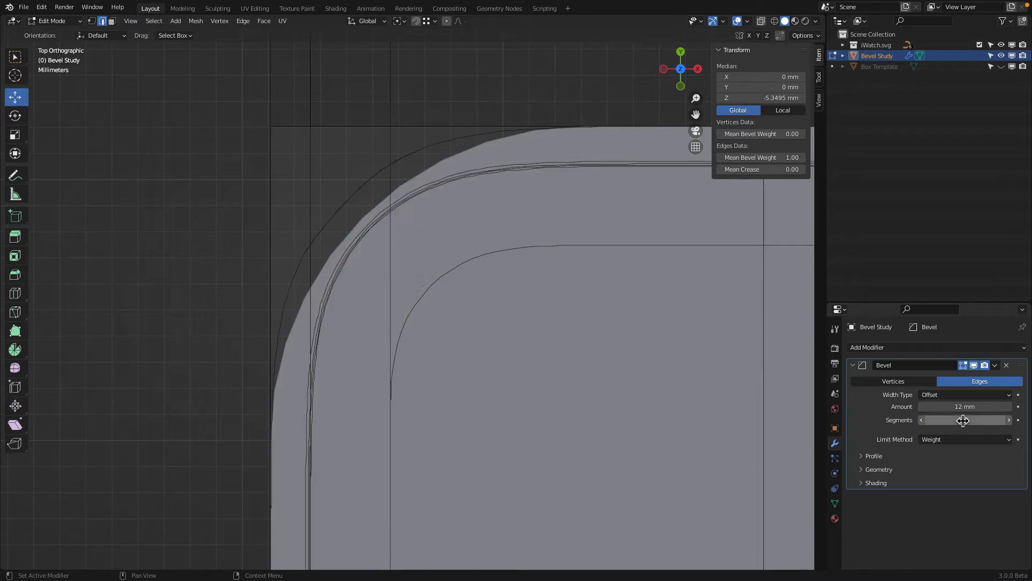
pyautogui.click(964, 420)
pyautogui.write('20')
pyautogui.press('Return')
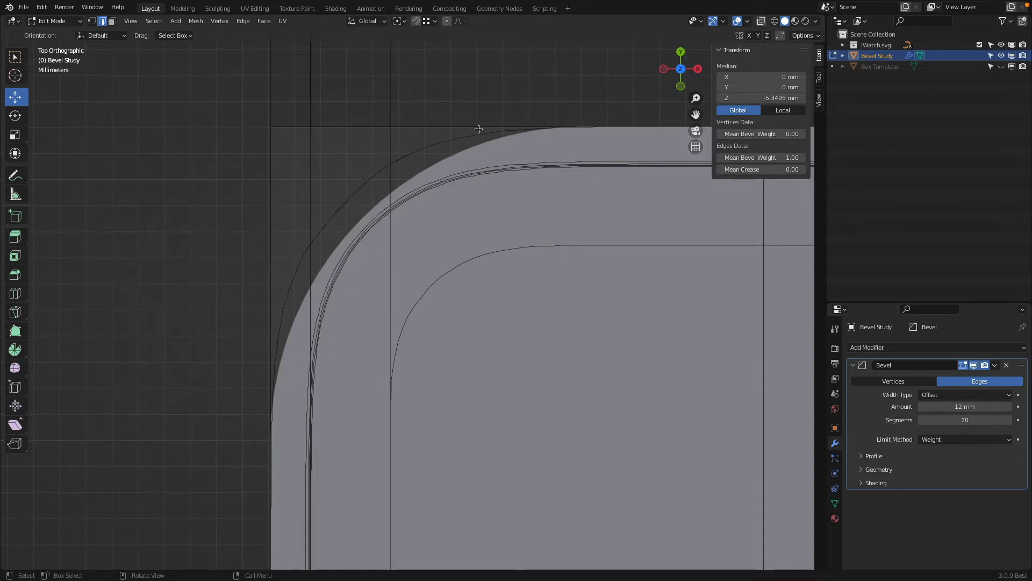
# - Raise the bevel's superellipse profile shape to about 0.57 and compare the corner with the outer reference outline
pyautogui.click(862, 456)
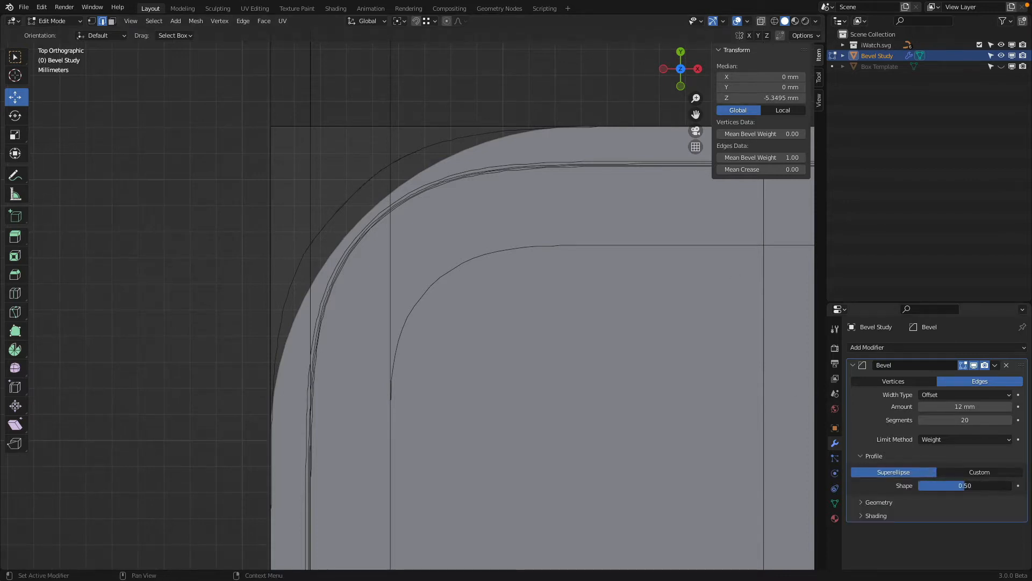
pyautogui.moveTo(962, 486); pyautogui.dragTo(968, 486)
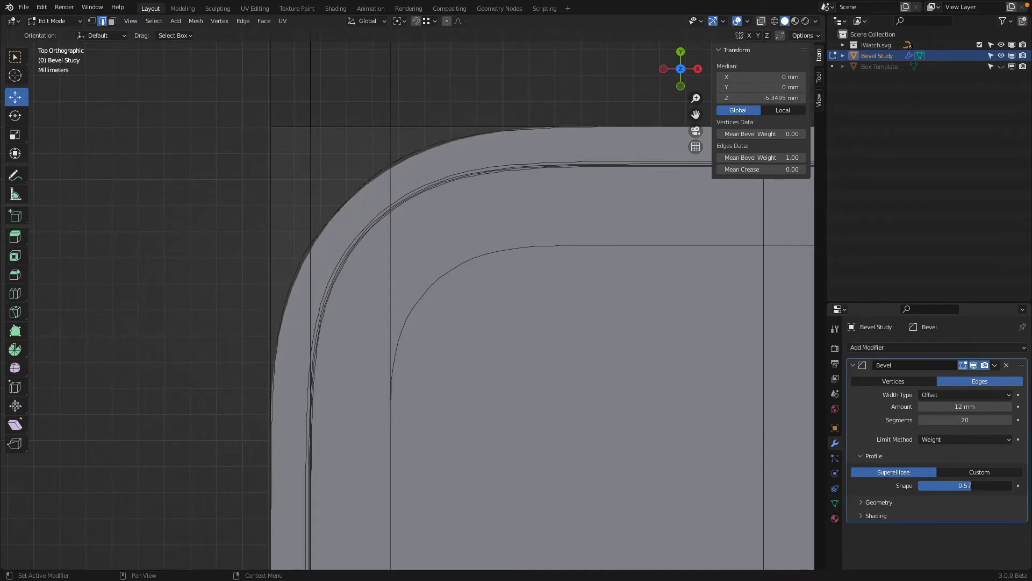
pyautogui.scroll(5, 491, 205)
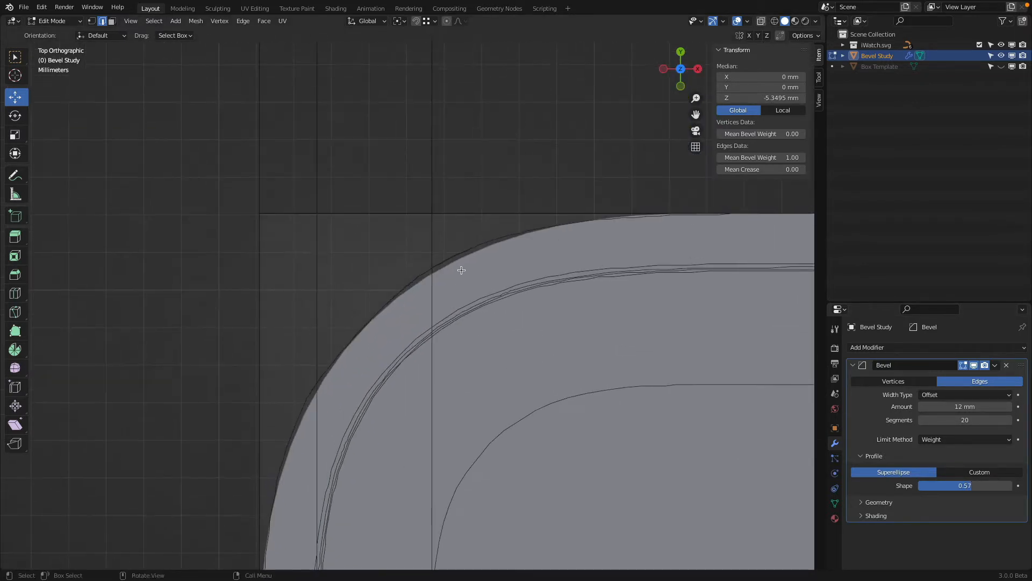
pyautogui.scroll(-1, 462, 270)
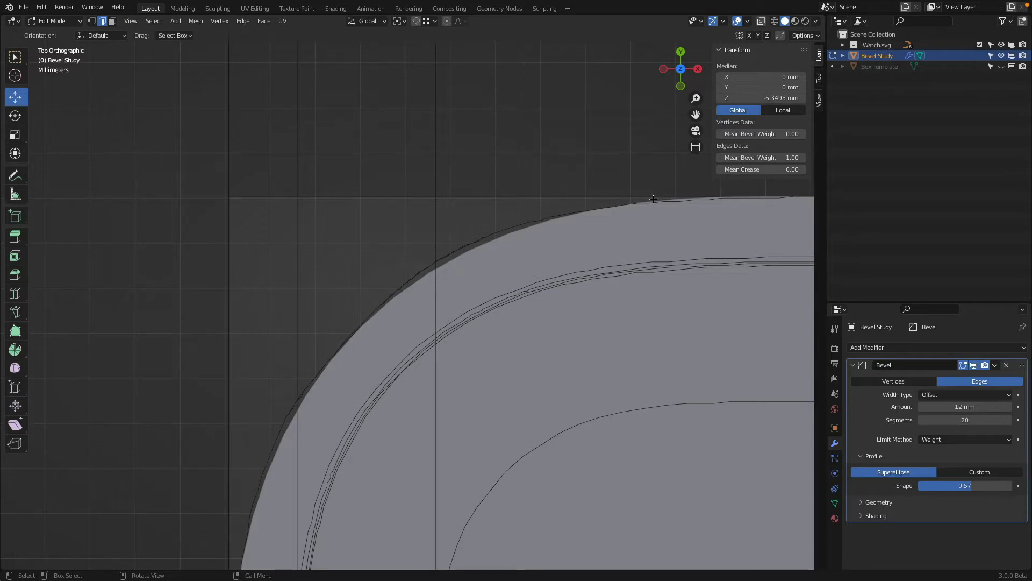
pyautogui.scroll(-3, 417, 263)
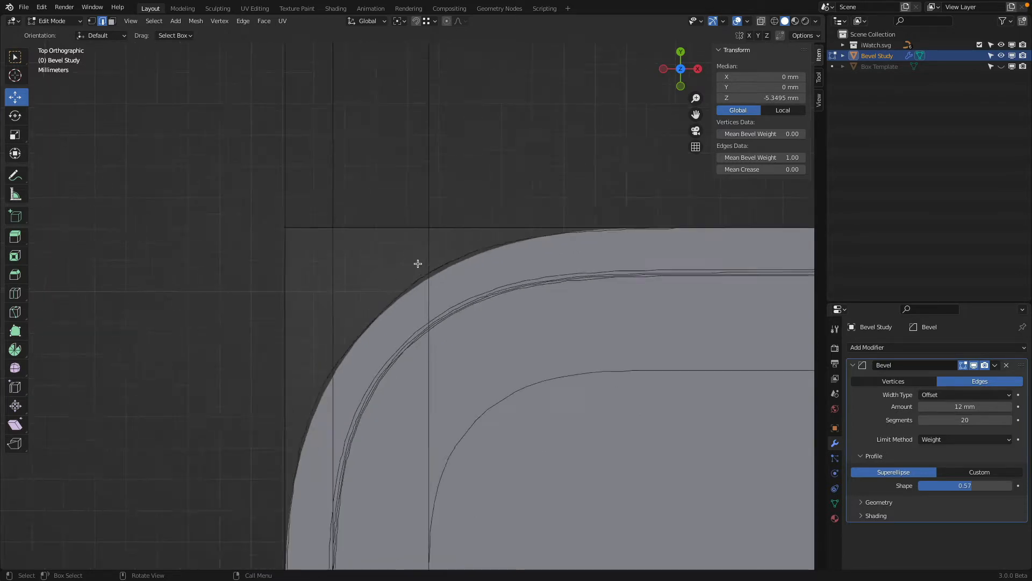
pyautogui.keyDown('shift'); pyautogui.moveTo(428, 270); pyautogui.dragTo(426, 172, button='middle'); pyautogui.keyUp('shift')
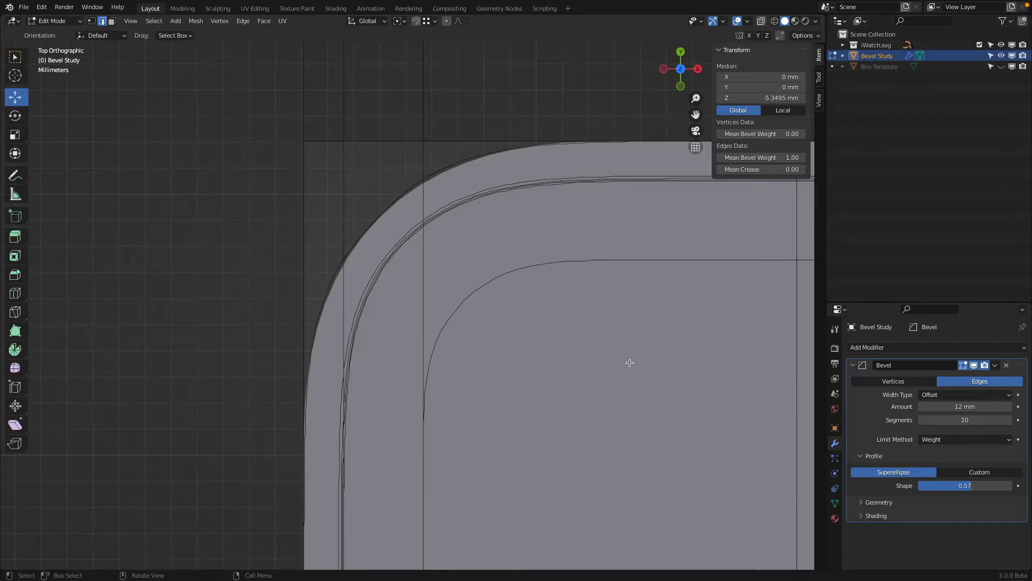
# - Try slightly higher profile shape values for the bevel against the corner outline, ending at 0.58
pyautogui.scroll(-2, 496, 189)
pyautogui.scroll(3, 487, 187)
pyautogui.keyDown('shift'); pyautogui.moveTo(461, 179); pyautogui.dragTo(420, 264, button='middle'); pyautogui.keyUp('shift')
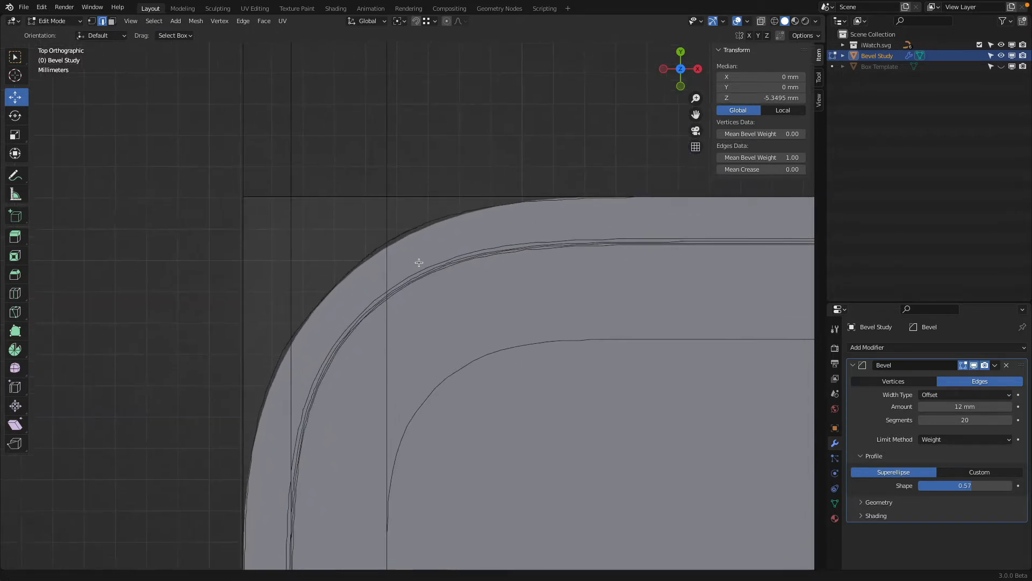
pyautogui.scroll(1, 385, 257)
pyautogui.click(965, 486)
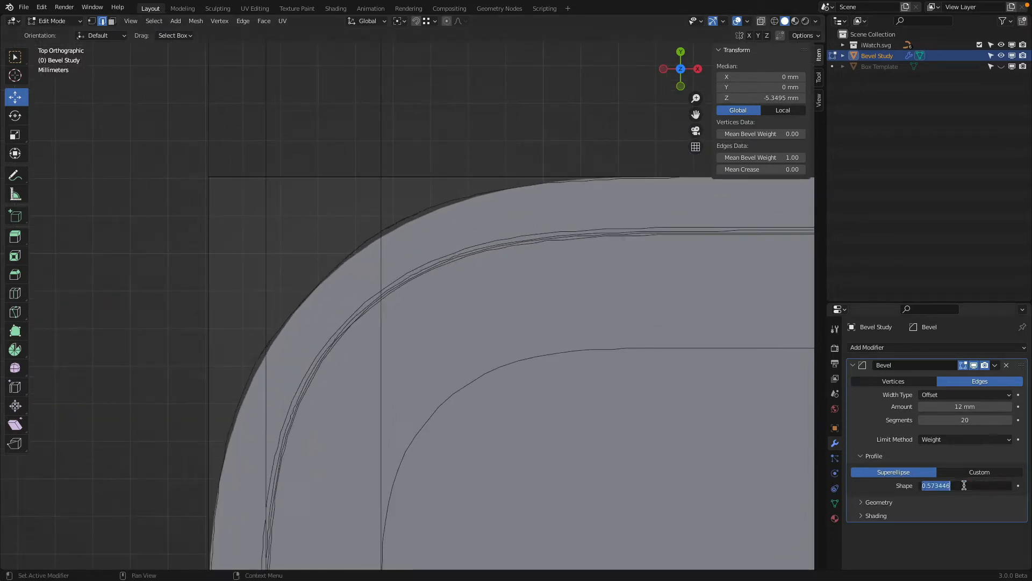
pyautogui.write('0.5')
pyautogui.press('Return')
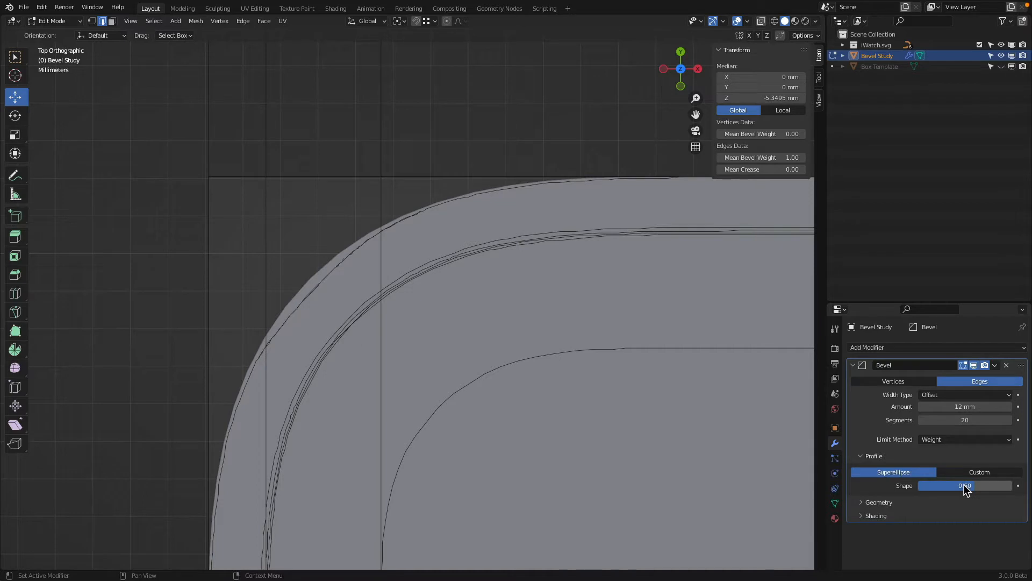
pyautogui.click(965, 486)
pyautogui.press('BackSpace')
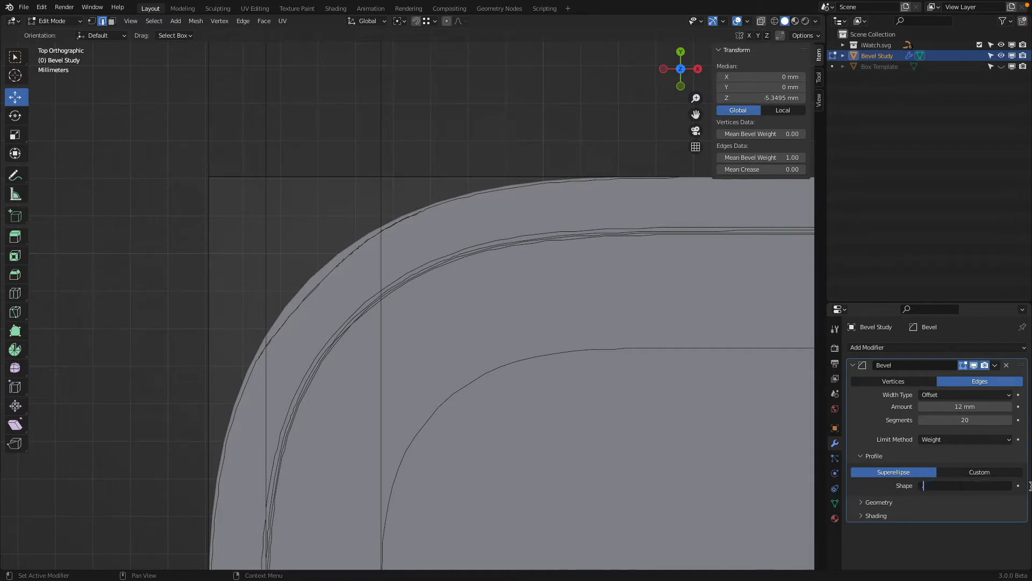
pyautogui.write('0.58')
pyautogui.press('Return')
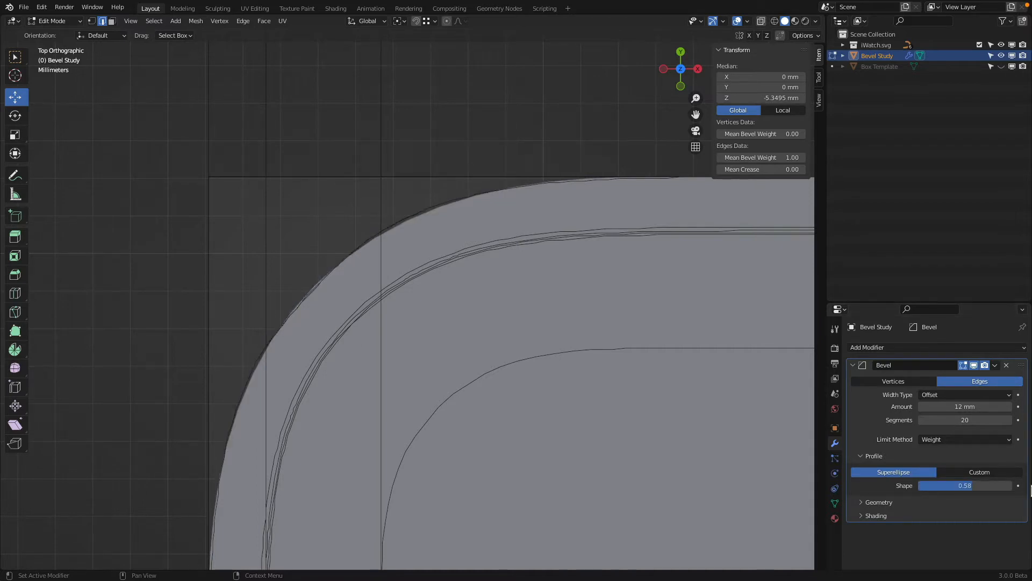
# - Set the bevel's superellipse profile shape to 0.59
pyautogui.click(960, 486)
pyautogui.press('BackSpace')
pyautogui.write('.5')
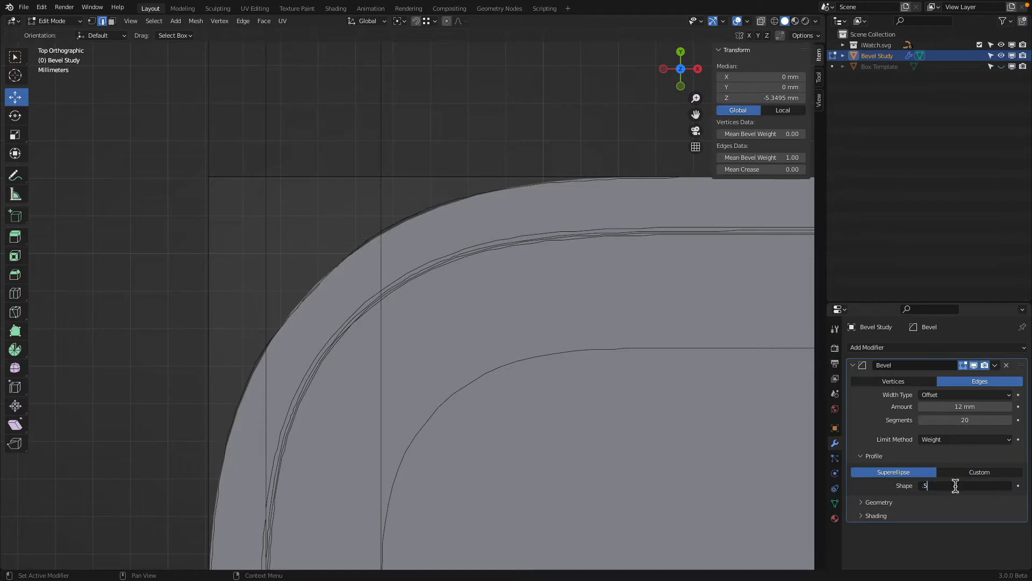
pyautogui.write('9')
pyautogui.press('Return')
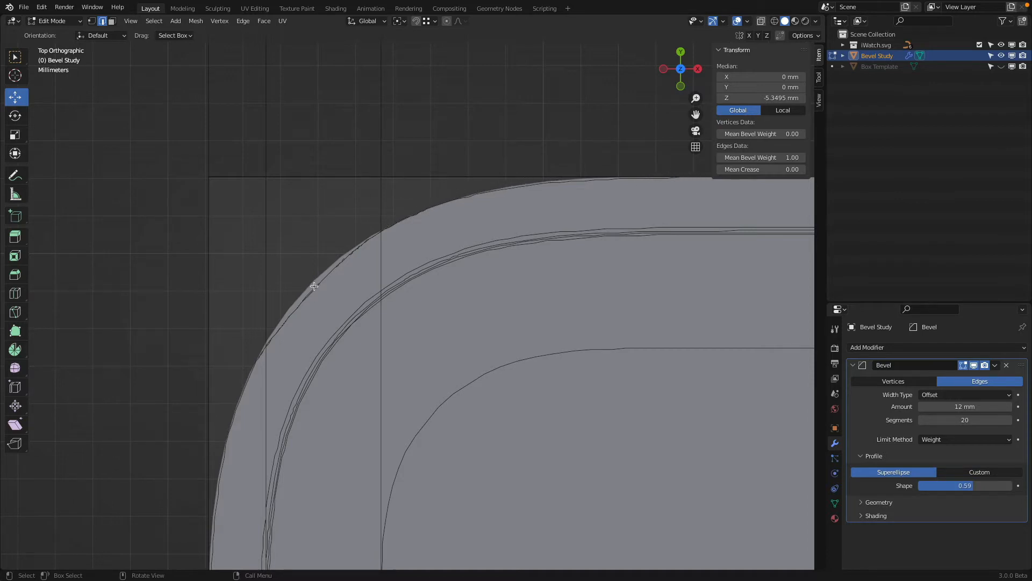
# - Examine the rounded corners from above and compare the case's side profile with the front drawing in wireframe
pyautogui.keyDown('shift'); pyautogui.moveTo(299, 312); pyautogui.dragTo(326, 251, button='middle'); pyautogui.keyUp('shift')
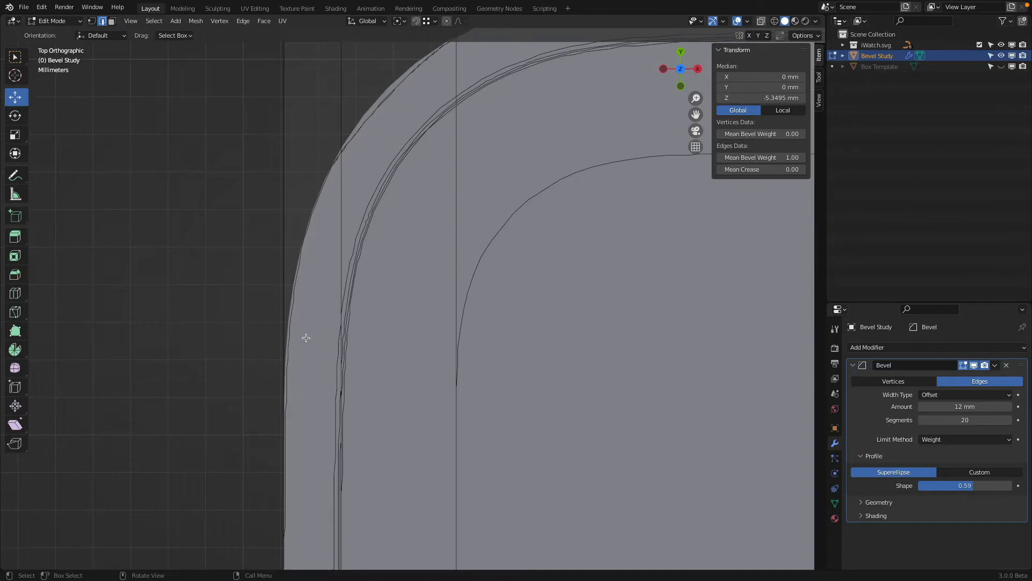
pyautogui.scroll(-2, 349, 302)
pyautogui.scroll(-5, 349, 303)
pyautogui.moveTo(349, 302); pyautogui.dragTo(503, 382, button='middle')
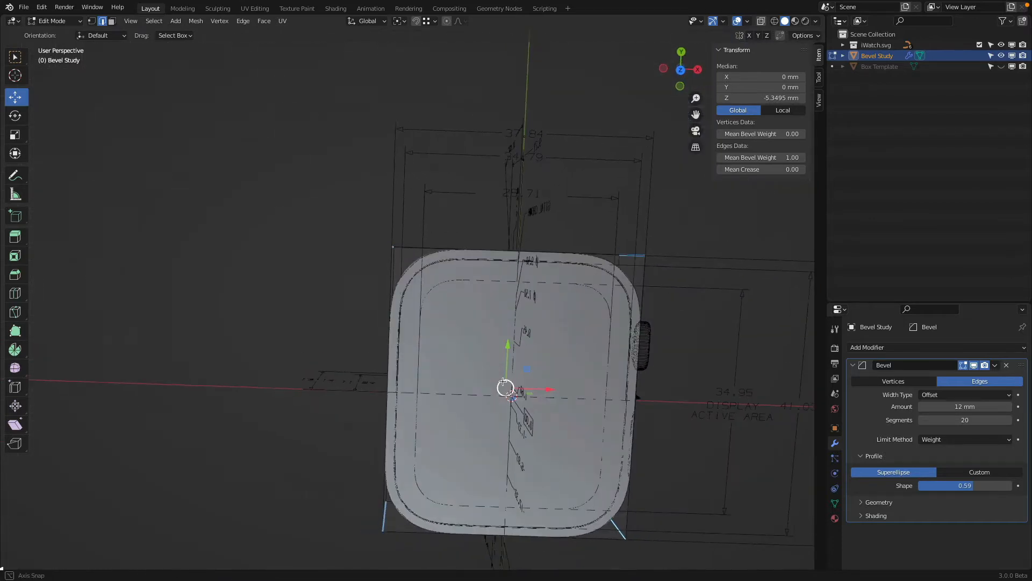
pyautogui.press('KP_7')
pyautogui.press('KP_1')
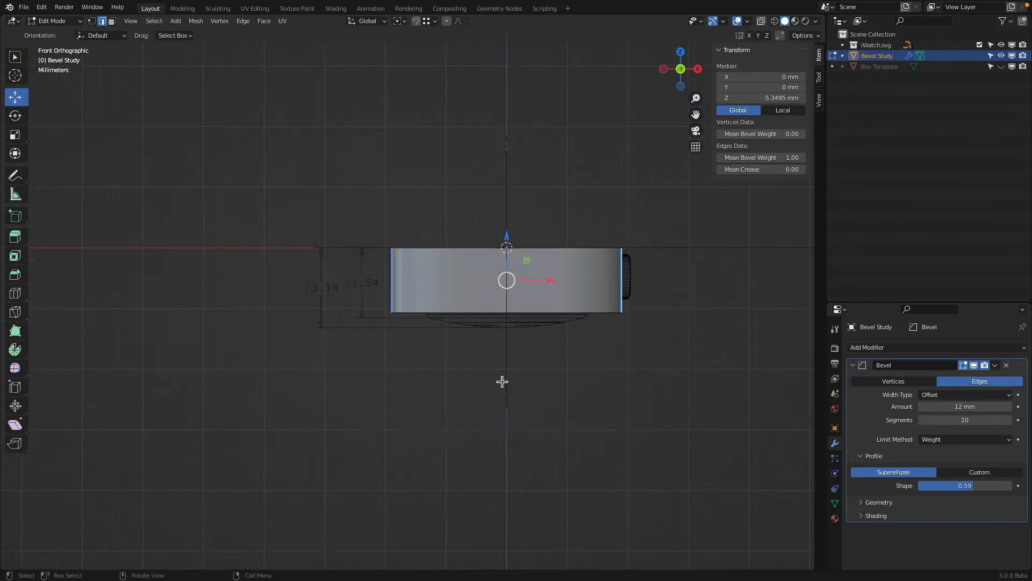
pyautogui.hotkey('shift', 'z')
pyautogui.scroll(3, 330, 307)
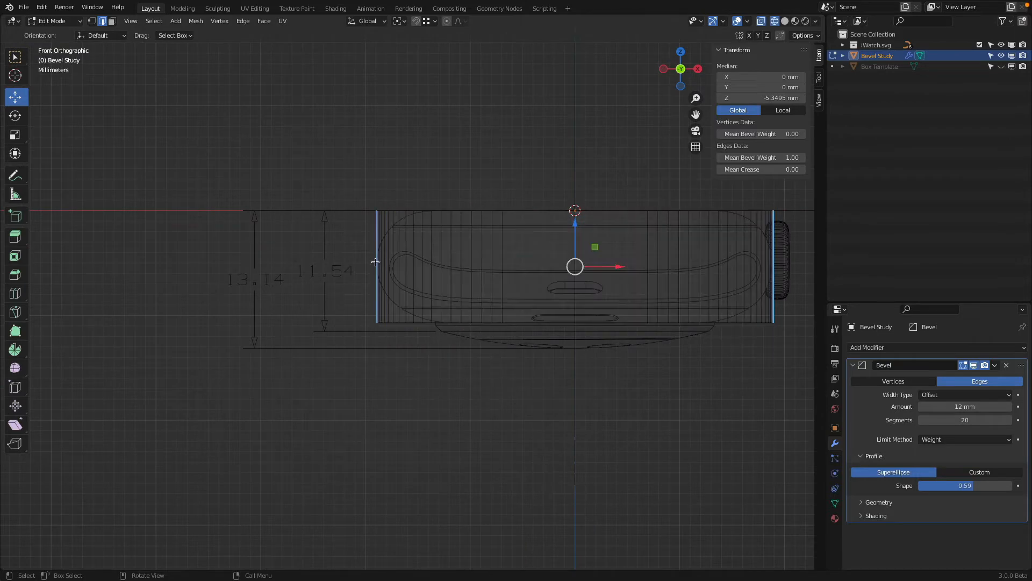
pyautogui.moveTo(375, 262); pyautogui.dragTo(493, 321, button='middle')
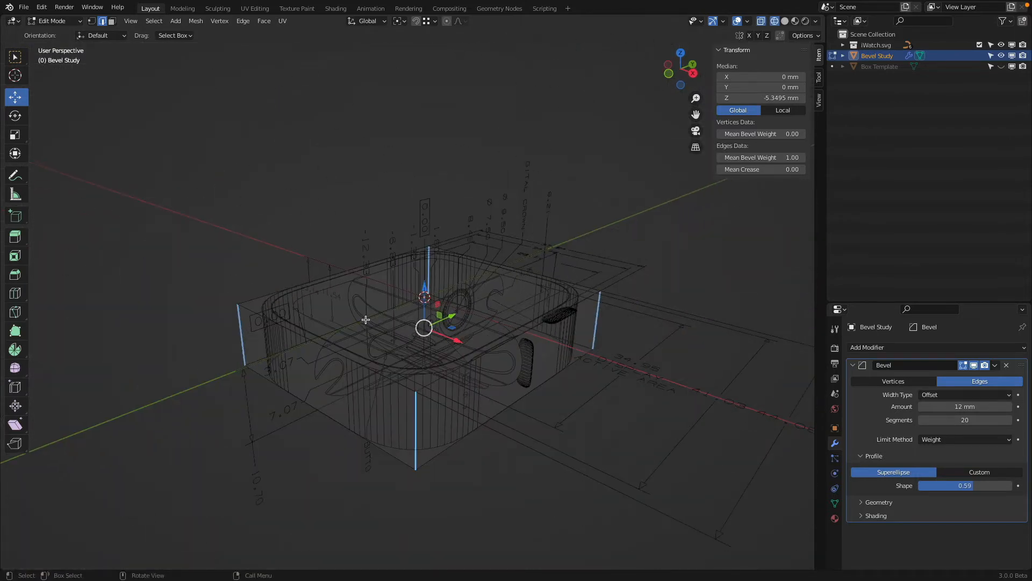
pyautogui.hotkey('shift', 'z')
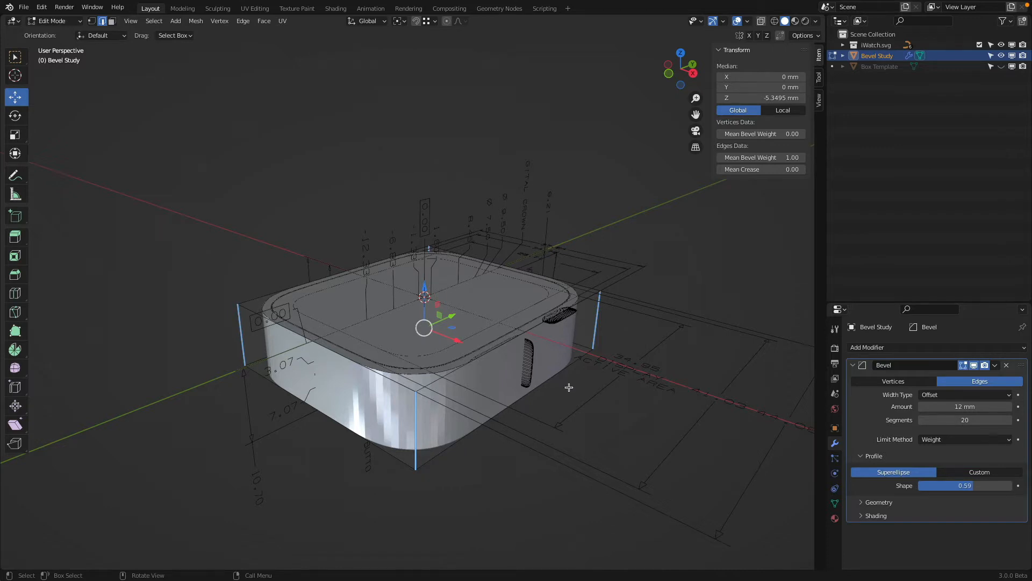
# - Add a second Bevel modifier to Bevel Study with the limit method Angle and an amount of 10 mm, shown in front view
pyautogui.click(885, 347)
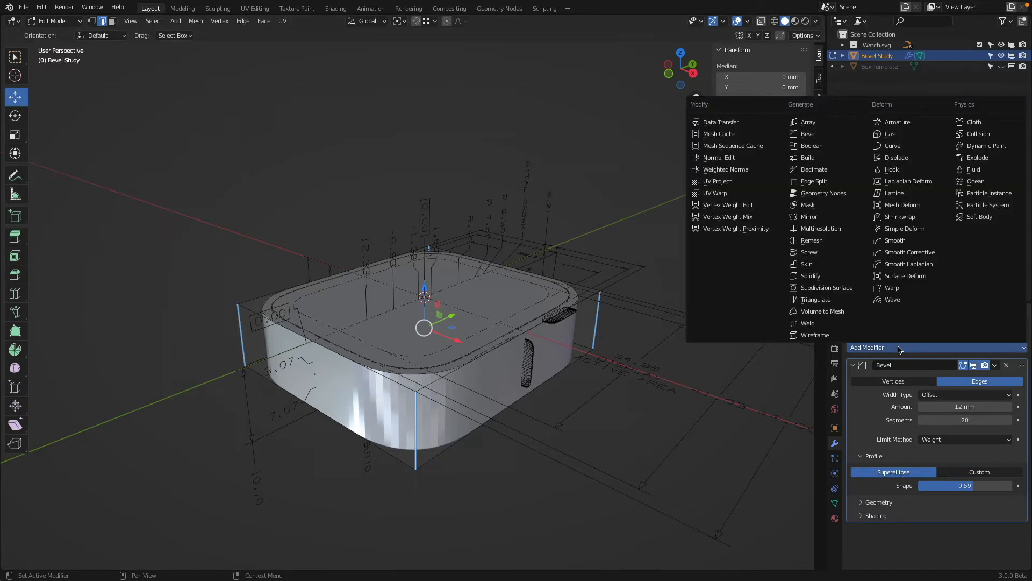
pyautogui.click(845, 134)
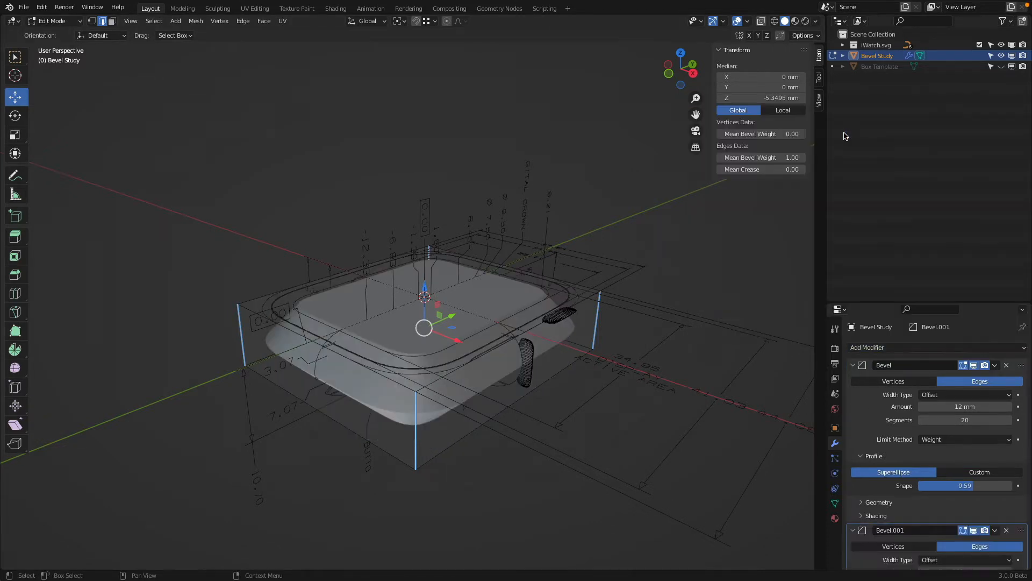
pyautogui.click(854, 365)
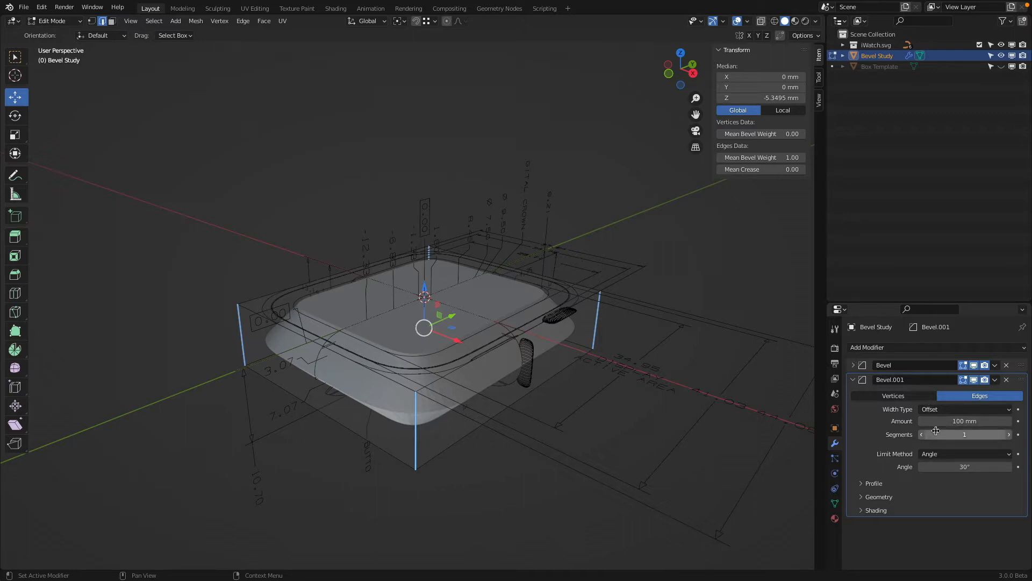
pyautogui.click(942, 454)
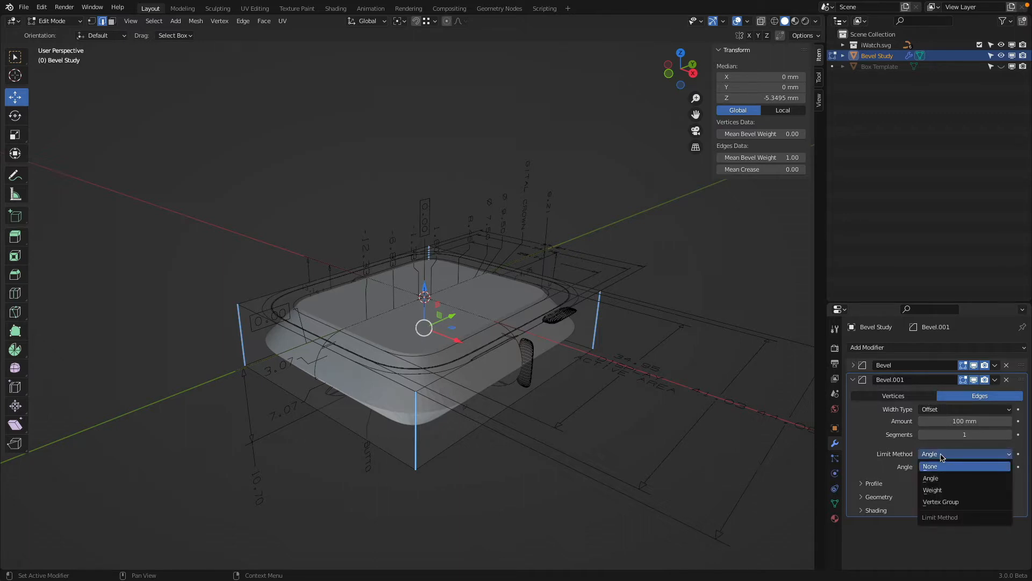
pyautogui.click(966, 477)
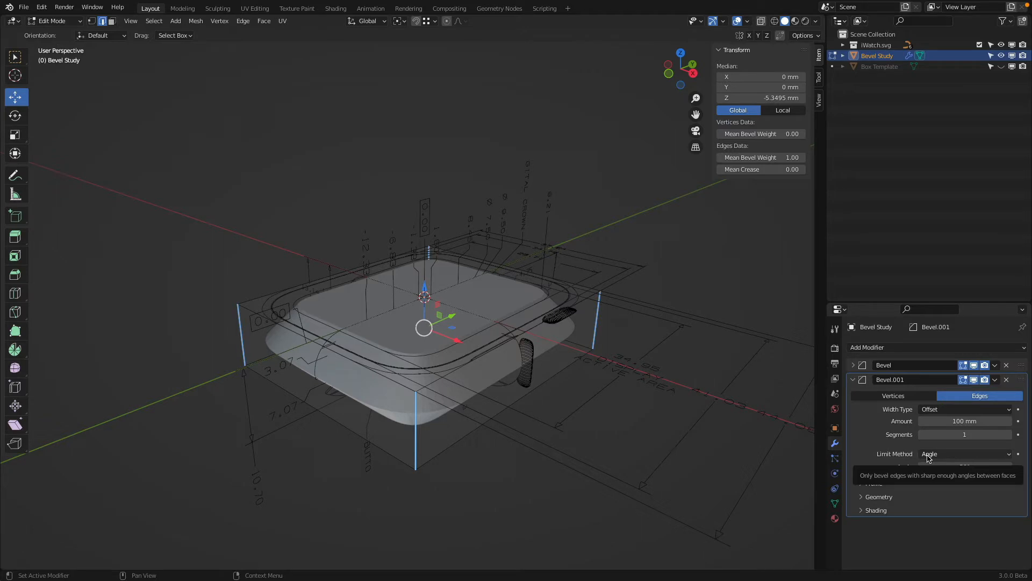
pyautogui.click(947, 421)
pyautogui.write('10')
pyautogui.press('Return')
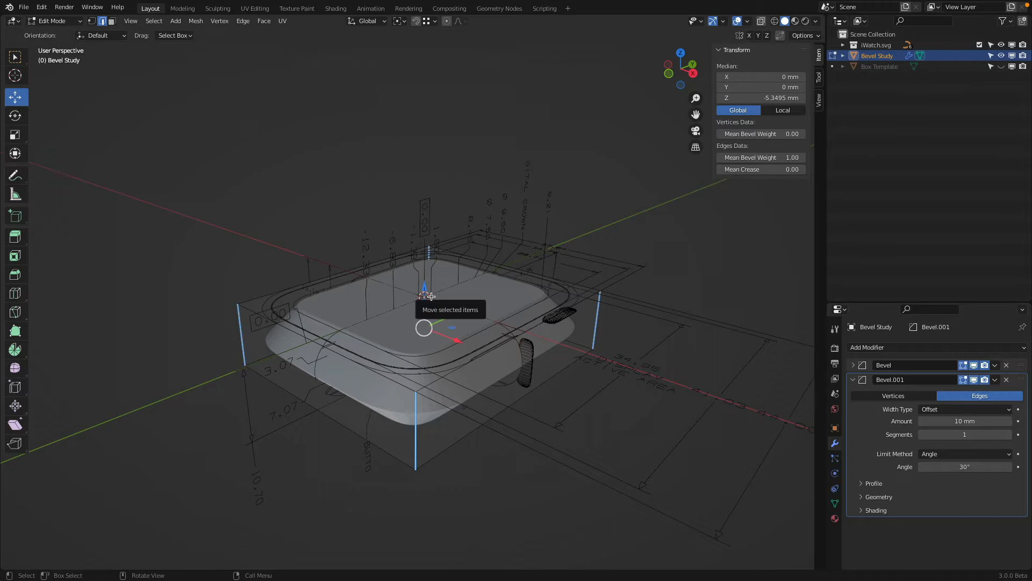
pyautogui.press('KP_1')
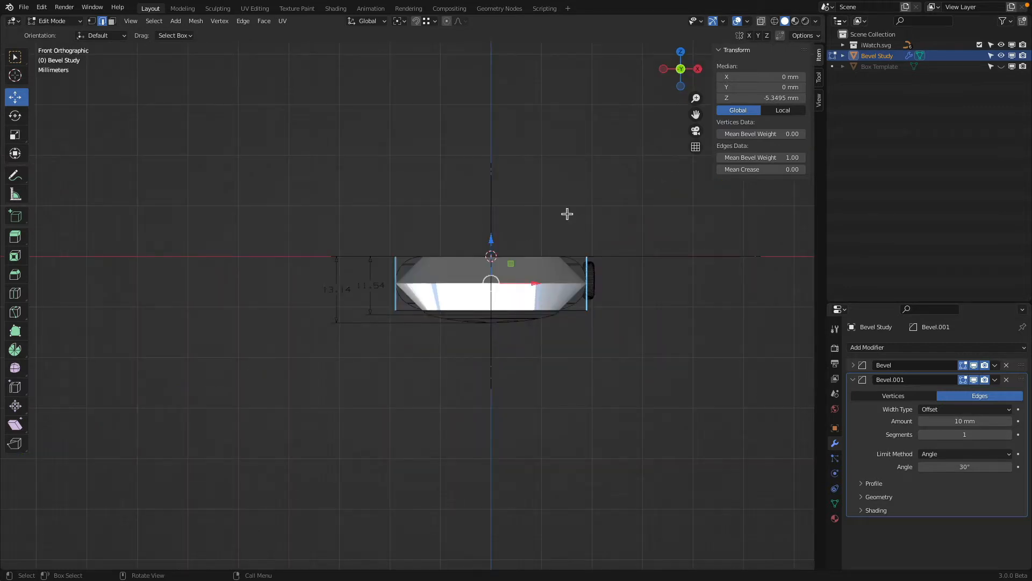
pyautogui.scroll(6, 647, 193)
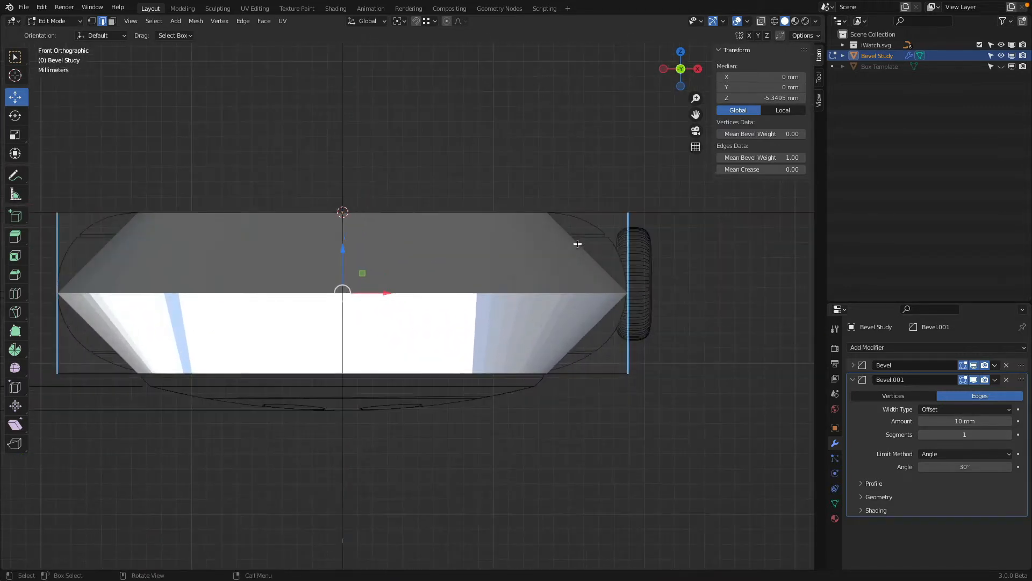
# - Try 5 mm and 6 mm amounts on the second Bevel modifier against the front drawing, settling on 5 mm
pyautogui.keyDown('shift'); pyautogui.moveTo(576, 240); pyautogui.dragTo(626, 287, button='middle'); pyautogui.keyUp('shift')
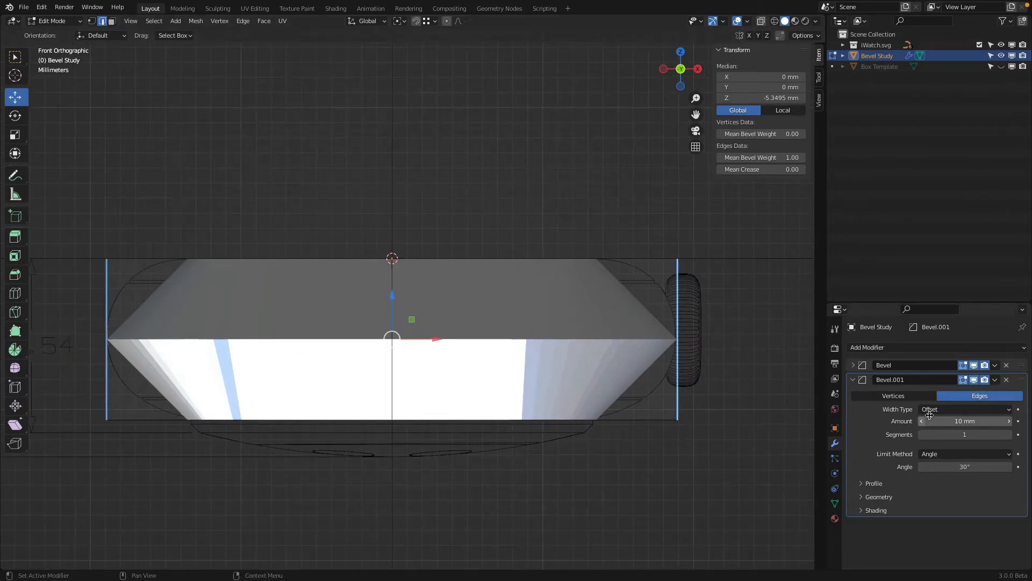
pyautogui.click(944, 420)
pyautogui.write('5')
pyautogui.press('Return')
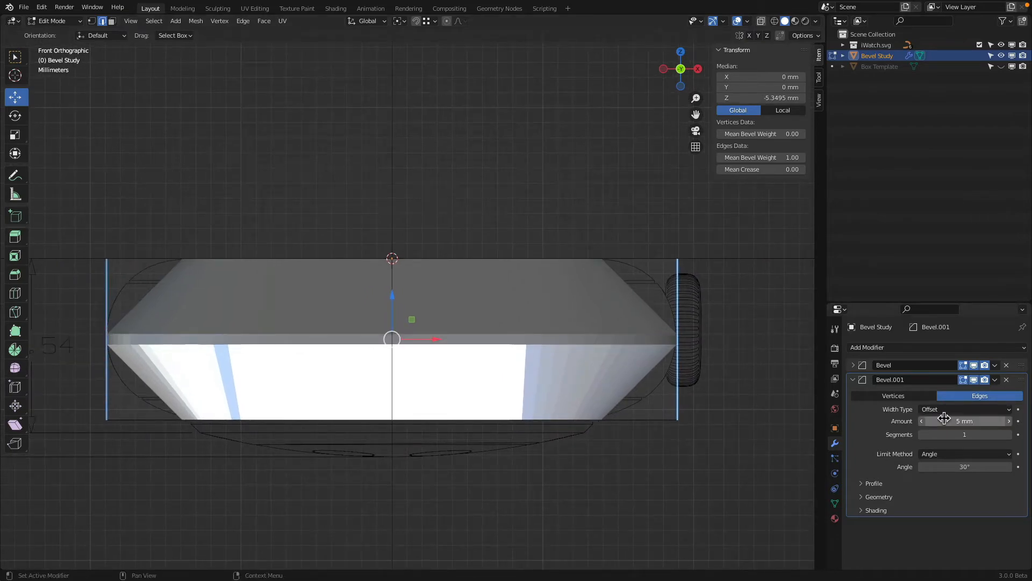
pyautogui.click(944, 420)
pyautogui.write('6')
pyautogui.press('Return')
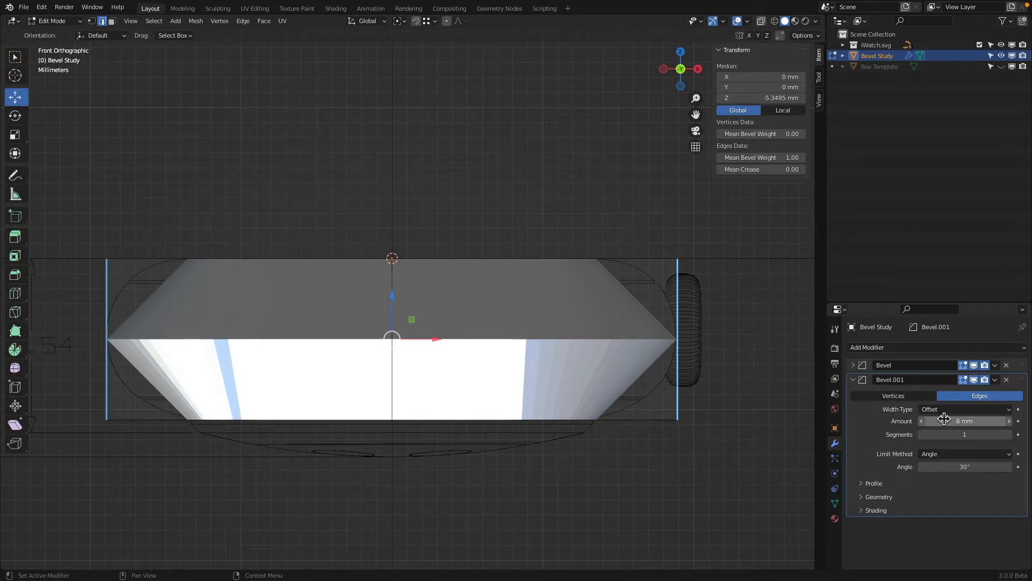
pyautogui.click(964, 424)
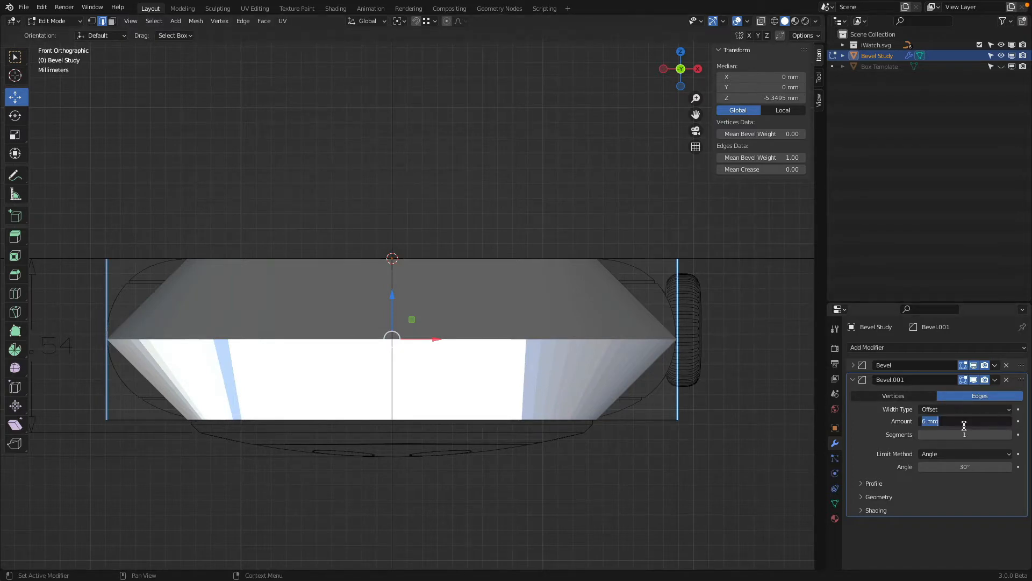
pyautogui.write('5')
pyautogui.press('Return')
# - Set the second bevel to 10 segments and compare the rounded side profile with the front drawing in wireframe
pyautogui.click(963, 434)
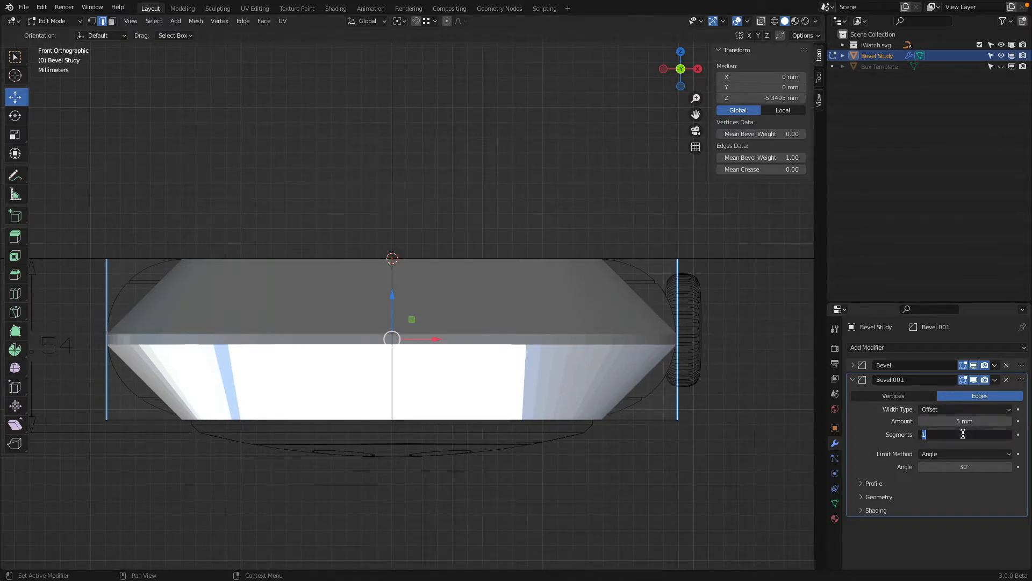
pyautogui.write('10')
pyautogui.press('Return')
pyautogui.press('z')
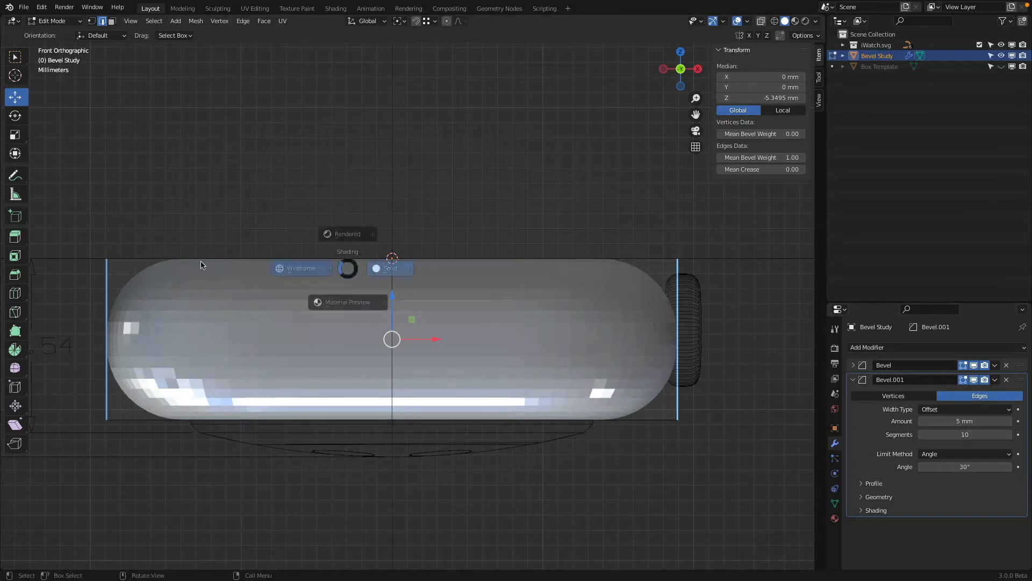
pyautogui.click(201, 265)
pyautogui.keyDown('shift'); pyautogui.moveTo(655, 241); pyautogui.dragTo(550, 249, button='middle'); pyautogui.keyUp('shift')
pyautogui.keyDown('shift'); pyautogui.moveTo(111, 300); pyautogui.dragTo(445, 285, button='middle'); pyautogui.keyUp('shift')
pyautogui.scroll(4, 446, 285)
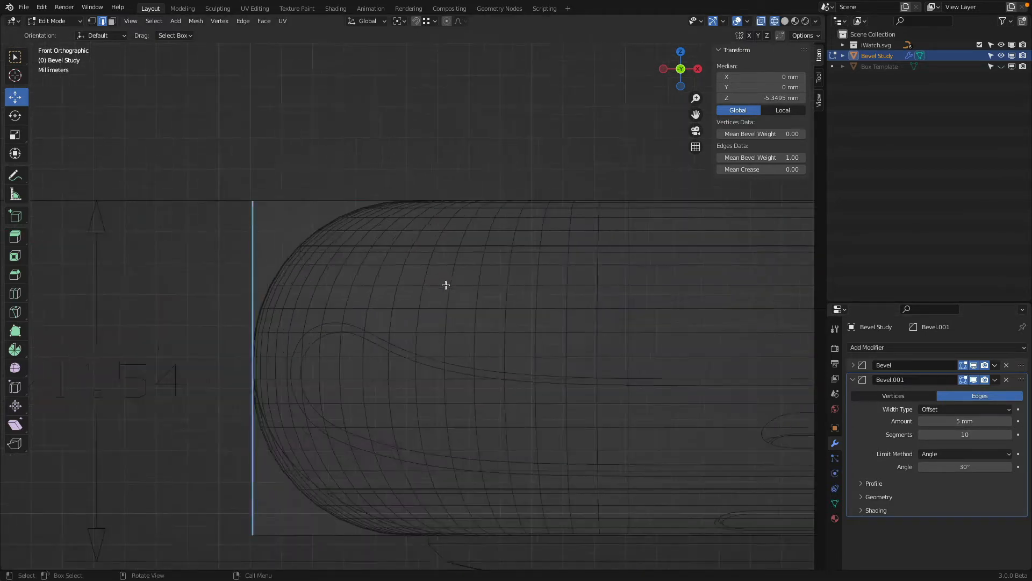
# - Return to Object Mode with solid shading and apply Shade Smooth to Bevel Study
pyautogui.scroll(-5, 445, 285)
pyautogui.press('Tab')
pyautogui.press('z')
pyautogui.click(611, 274)
pyautogui.moveTo(562, 245)
pyautogui.mouseDown(button='middle')
pyautogui.moveTo(594, 294)
pyautogui.moveTo(639, 296)
pyautogui.mouseUp(button='middle')
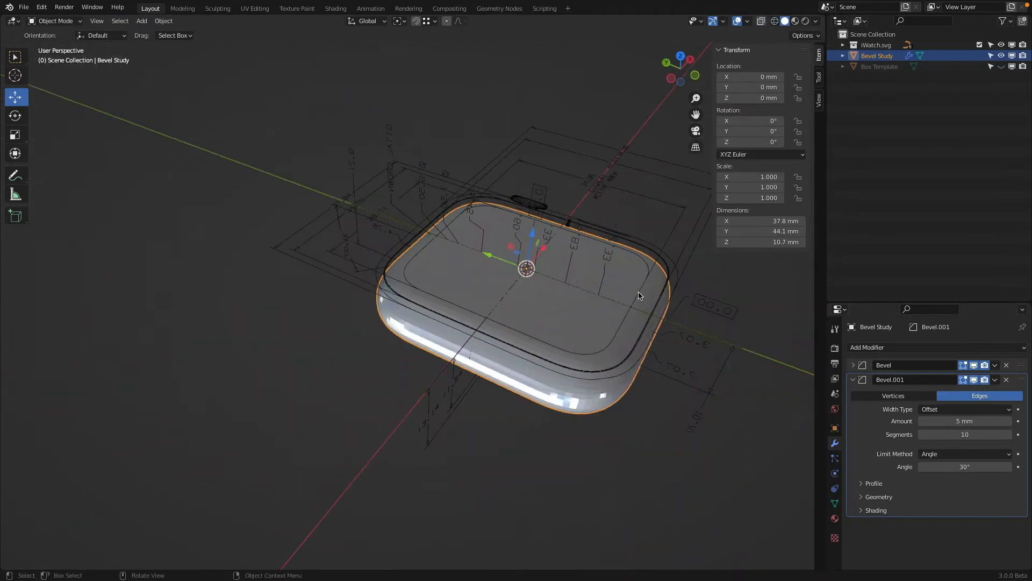
pyautogui.rightClick(550, 385)
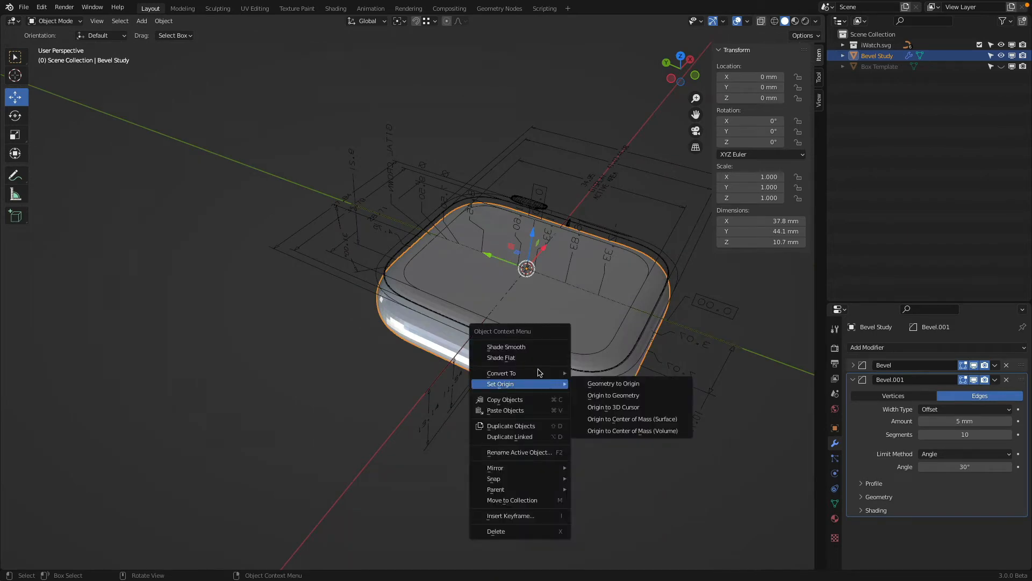
pyautogui.click(468, 349)
pyautogui.moveTo(467, 351); pyautogui.dragTo(382, 430, button='middle')
# - Change the viewport lighting's MatCap to the dark glossy sphere with a small highlight
pyautogui.click(815, 21)
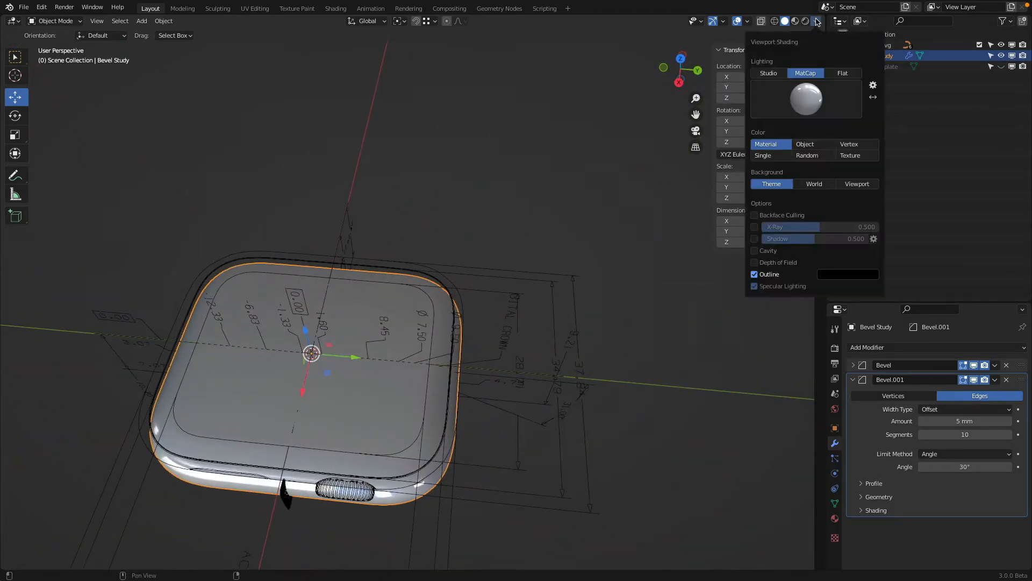
pyautogui.click(811, 105)
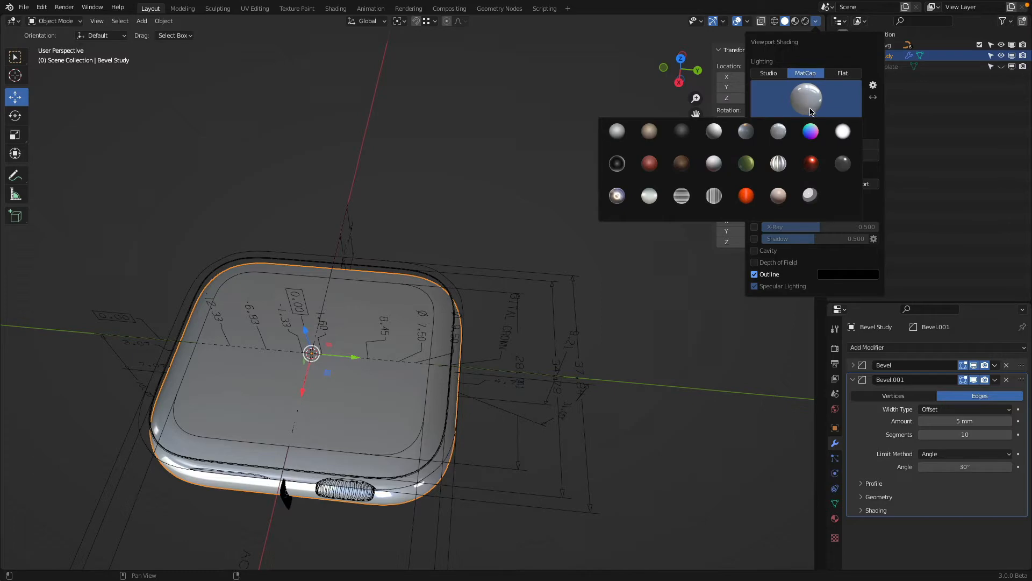
pyautogui.click(843, 163)
pyautogui.moveTo(417, 237); pyautogui.dragTo(585, 244, button='middle')
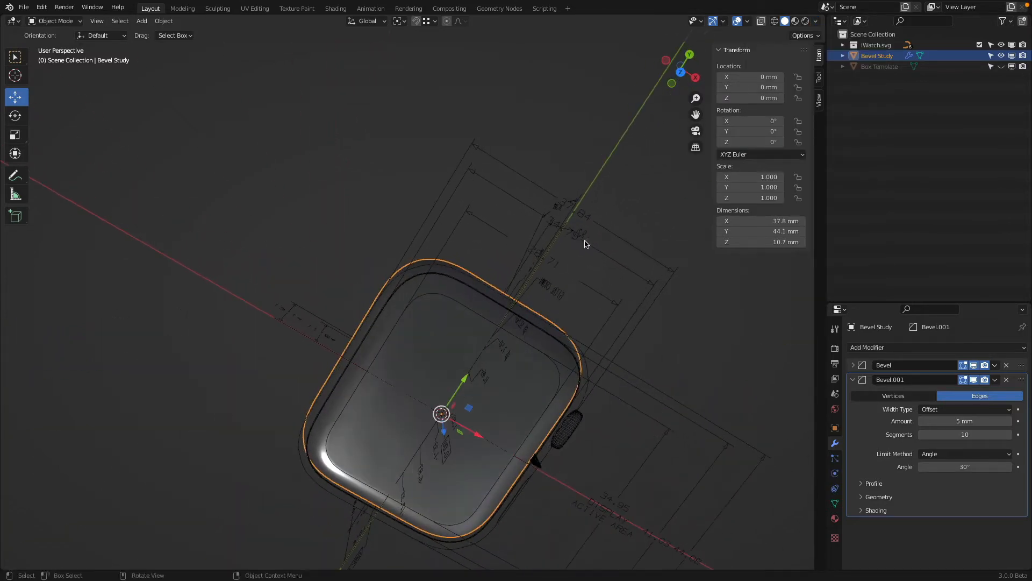
# - Exclude the iWatch.svg collection from view and inspect how the highlight runs across the case's rounded corners
pyautogui.click(979, 45)
pyautogui.moveTo(529, 326); pyautogui.dragTo(537, 366, button='middle')
pyautogui.moveTo(520, 242); pyautogui.dragTo(383, 375, button='middle')
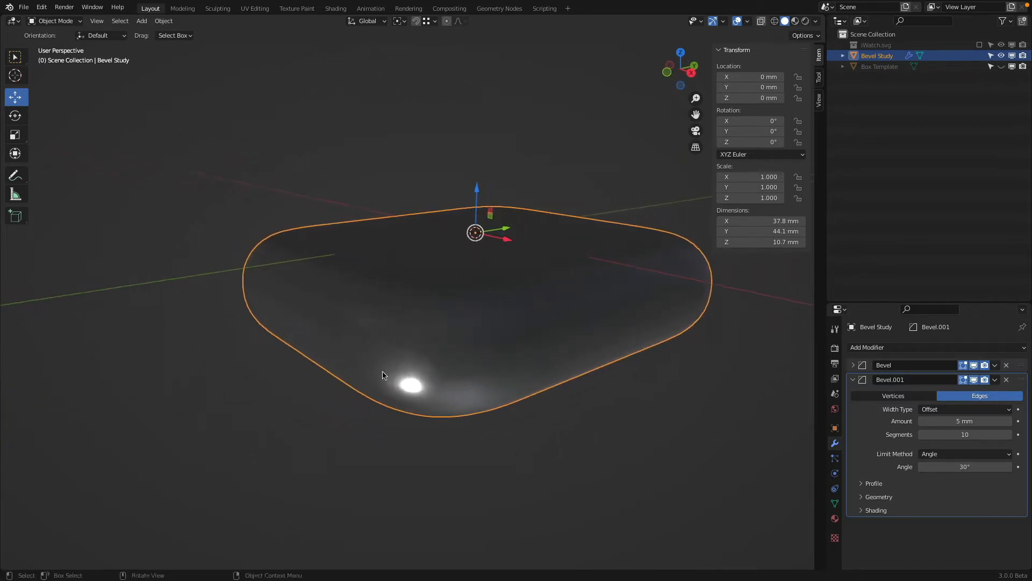
pyautogui.moveTo(454, 344); pyautogui.dragTo(475, 367, button='middle')
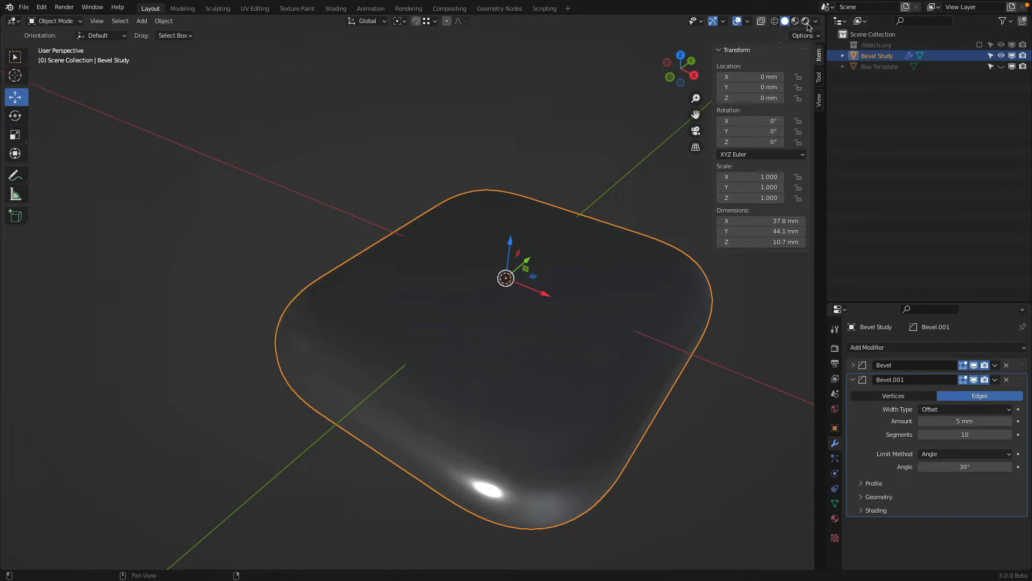
# - Enter Edit Mode on Bevel Study and enable the Mesh Analysis overlay with the type Sharp
pyautogui.click(748, 21)
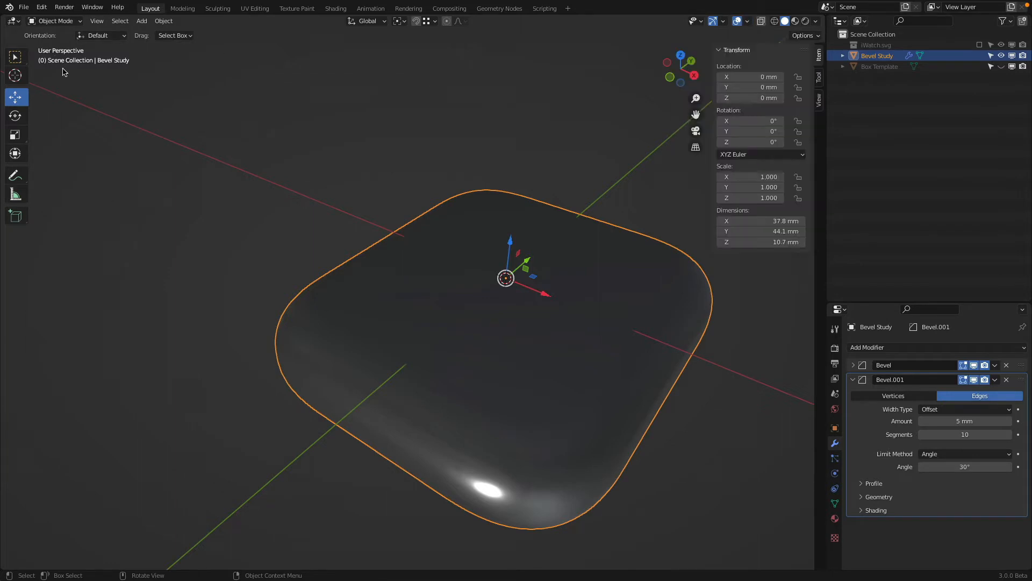
pyautogui.click(54, 21)
pyautogui.click(54, 43)
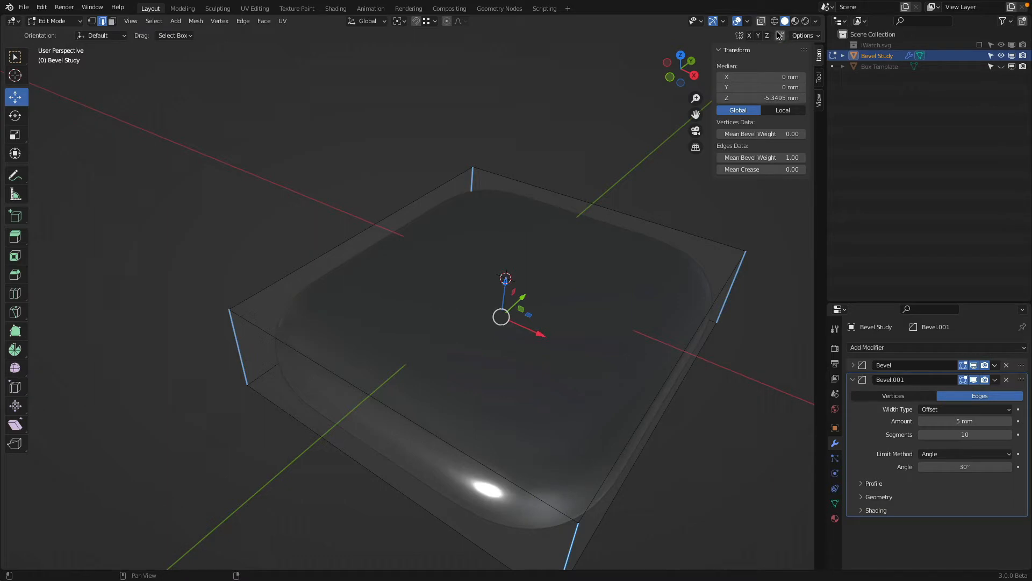
pyautogui.click(747, 21)
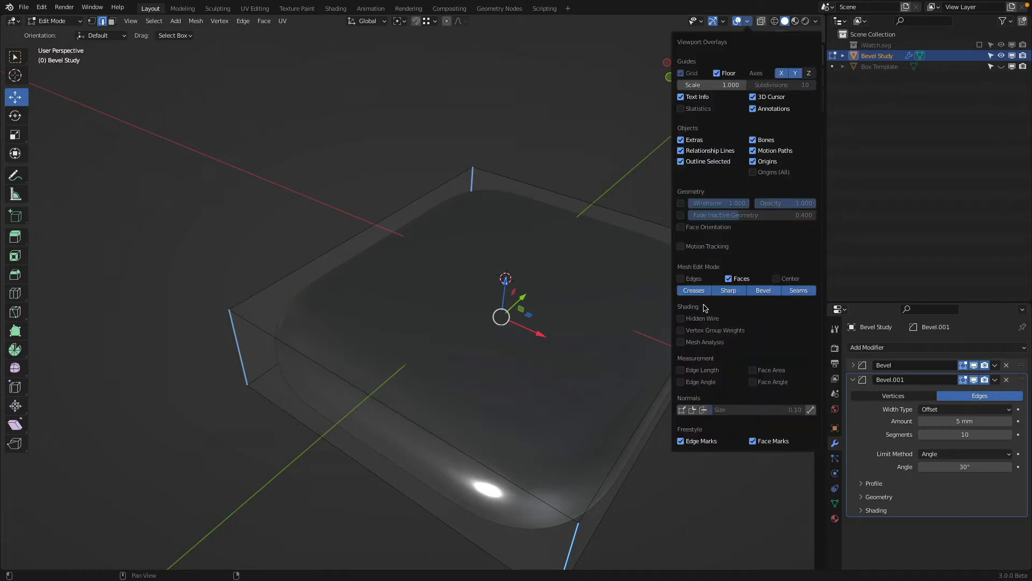
pyautogui.click(681, 342)
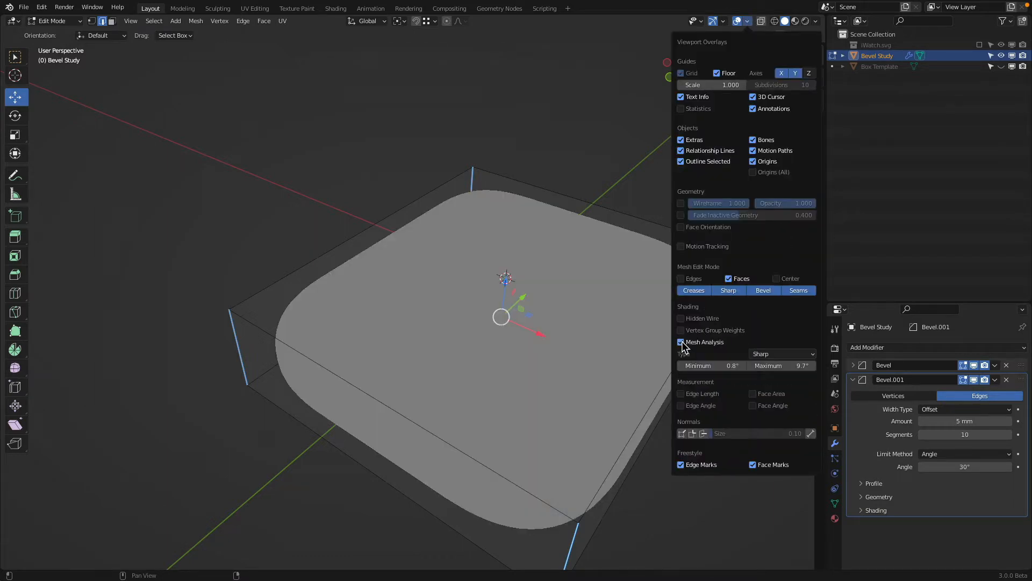
pyautogui.click(760, 353)
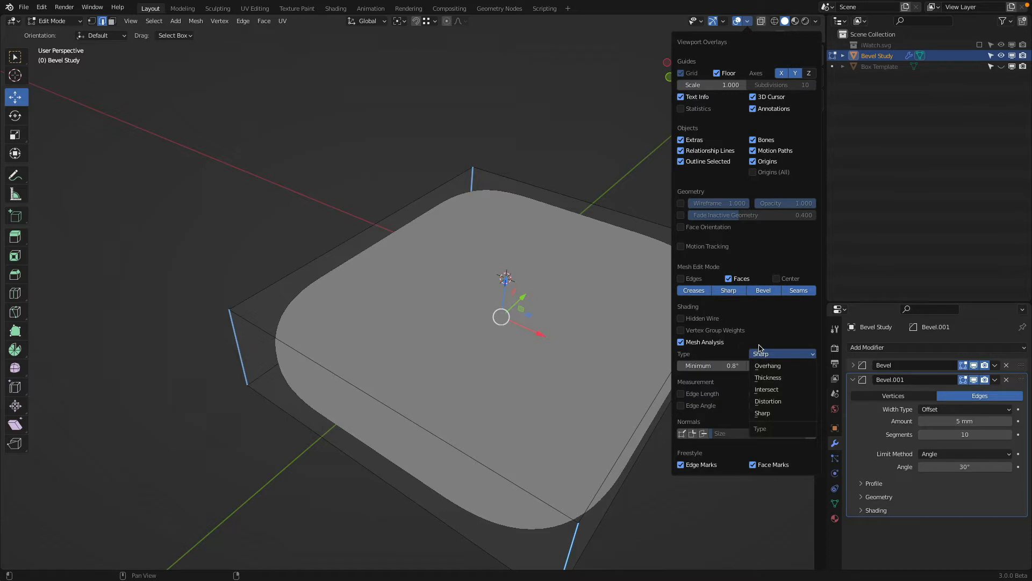
pyautogui.click(769, 415)
# - Set the Sharp analysis range to a minimum of -5° and a maximum of 5°
pyautogui.click(717, 365)
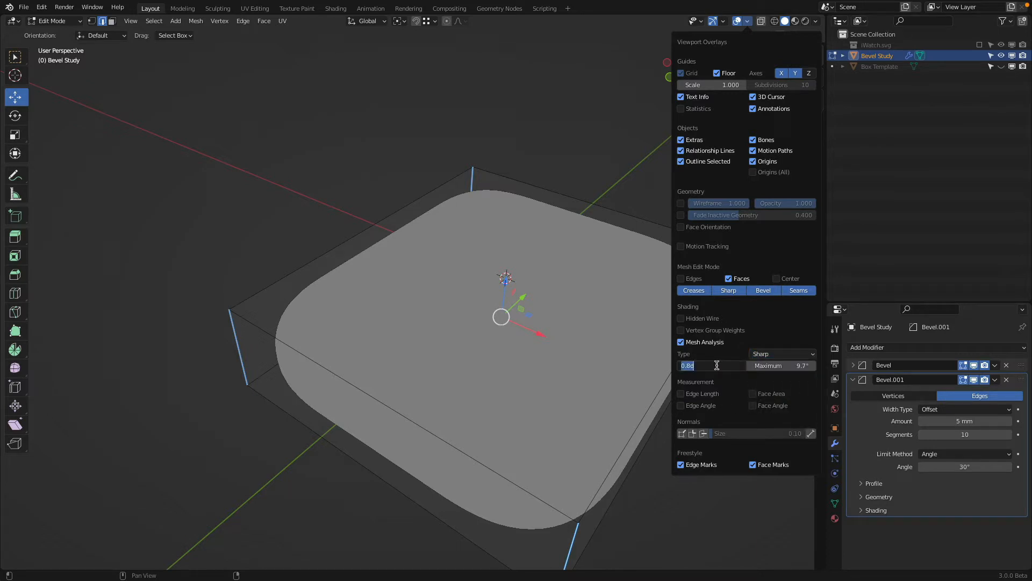
pyautogui.write('-5')
pyautogui.press('Tab')
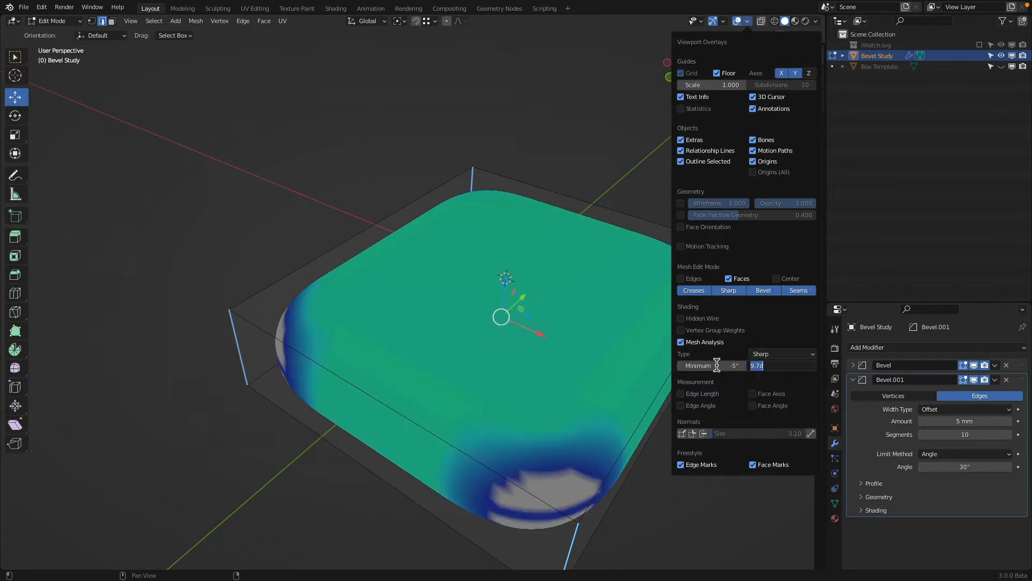
pyautogui.write('5')
pyautogui.press('Tab')
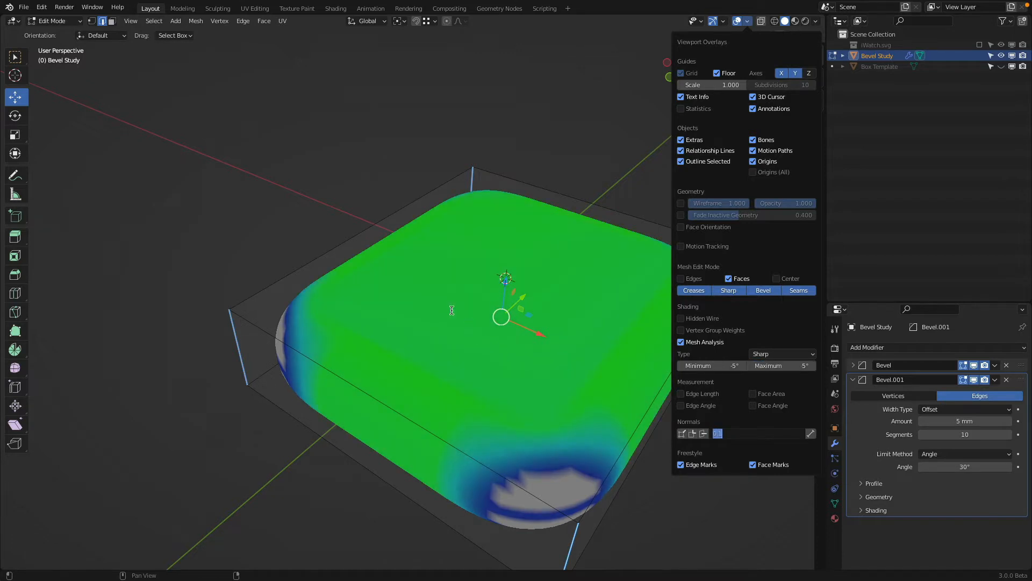
pyautogui.click(398, 162)
pyautogui.scroll(-3, 411, 205)
pyautogui.moveTo(419, 214); pyautogui.dragTo(446, 218, button='middle')
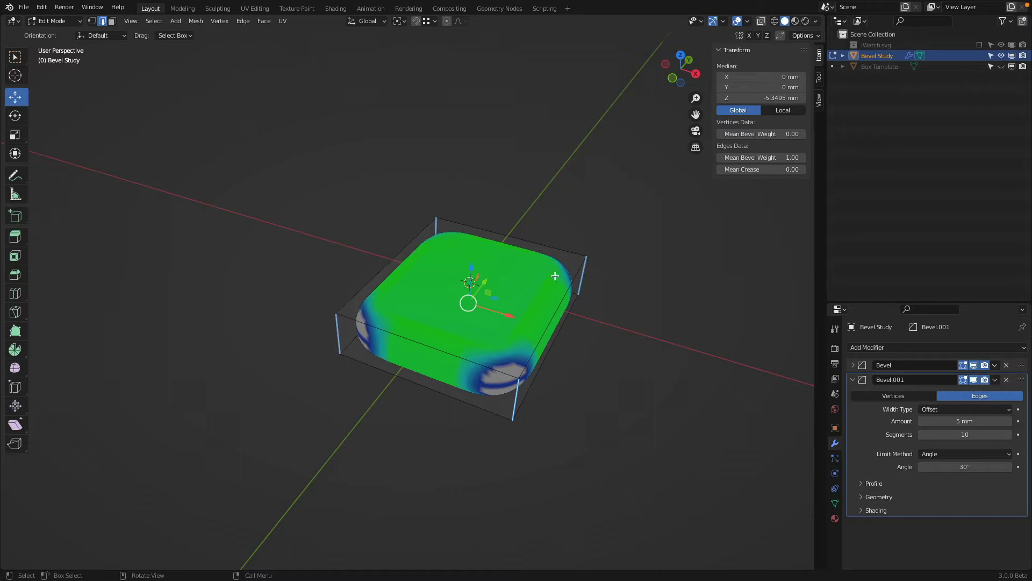
# - Adjust the Sharp analysis range to -7.2° minimum and 0.4° maximum, and examine the curvature colours around the corners
pyautogui.click(747, 21)
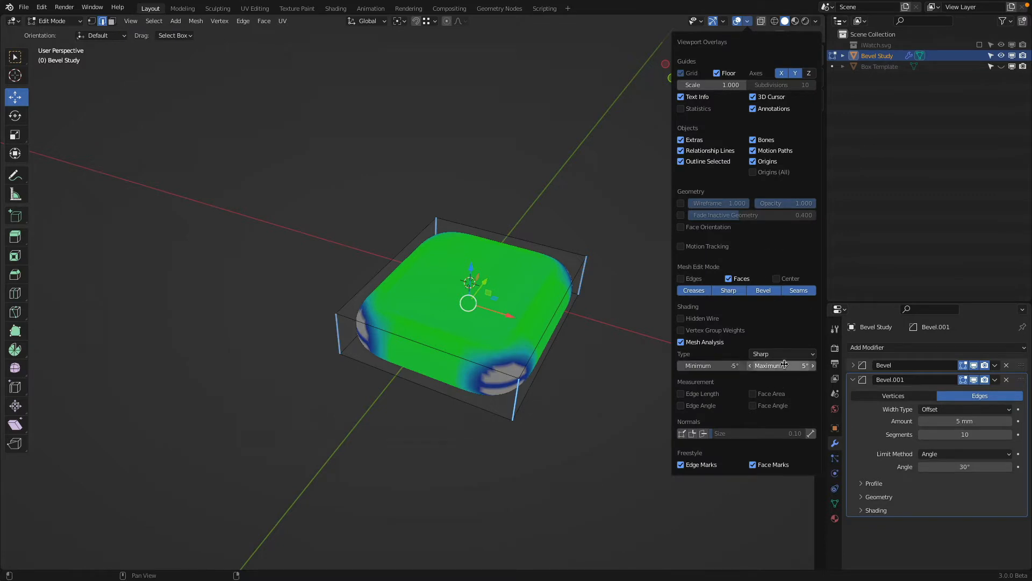
pyautogui.moveTo(784, 364); pyautogui.dragTo(714, 366)
pyautogui.scroll(3, 570, 383)
pyautogui.moveTo(569, 382); pyautogui.dragTo(552, 356, button='middle')
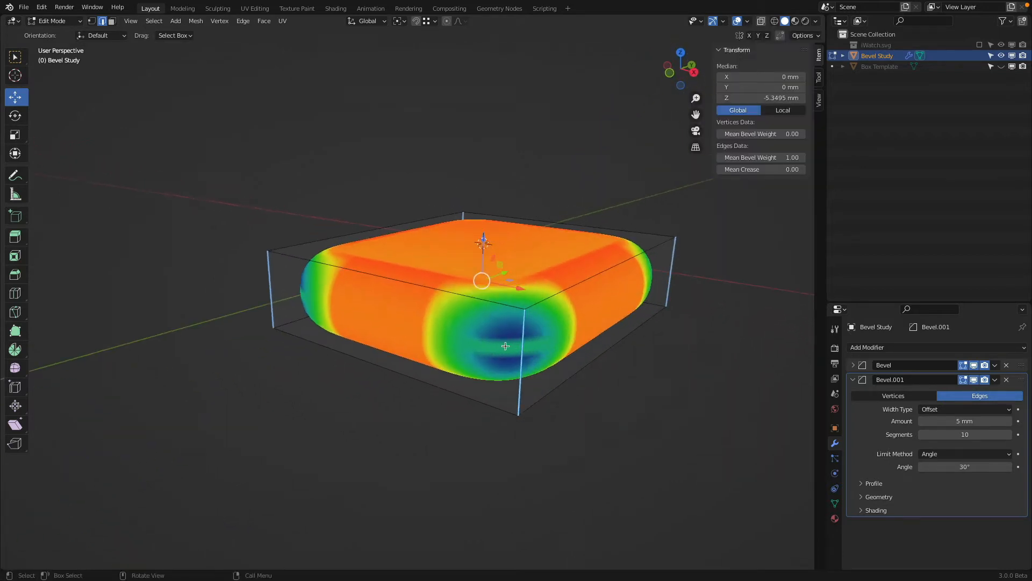
pyautogui.moveTo(506, 346); pyautogui.dragTo(440, 361, button='middle')
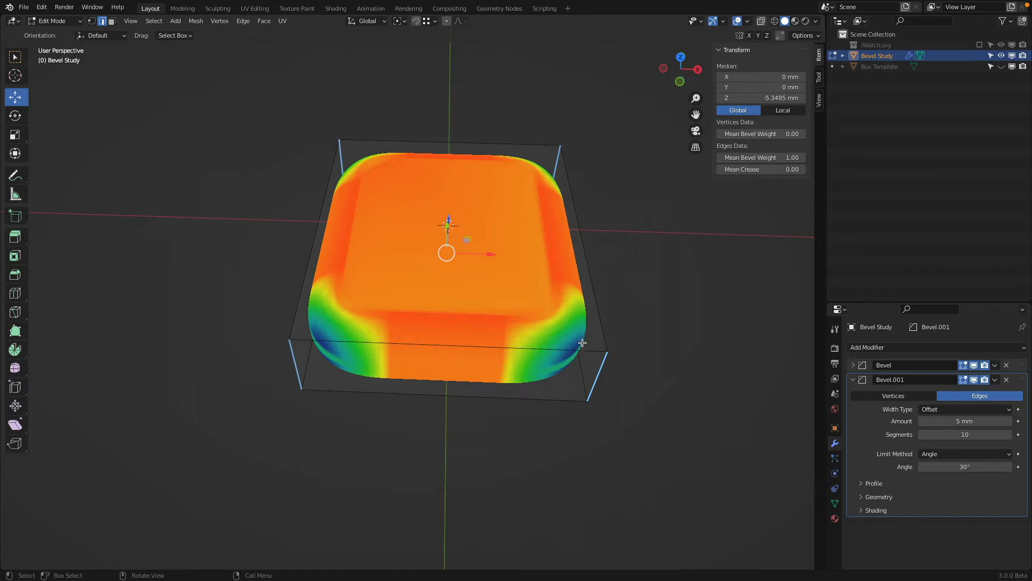
pyautogui.moveTo(585, 322); pyautogui.dragTo(540, 304, button='middle')
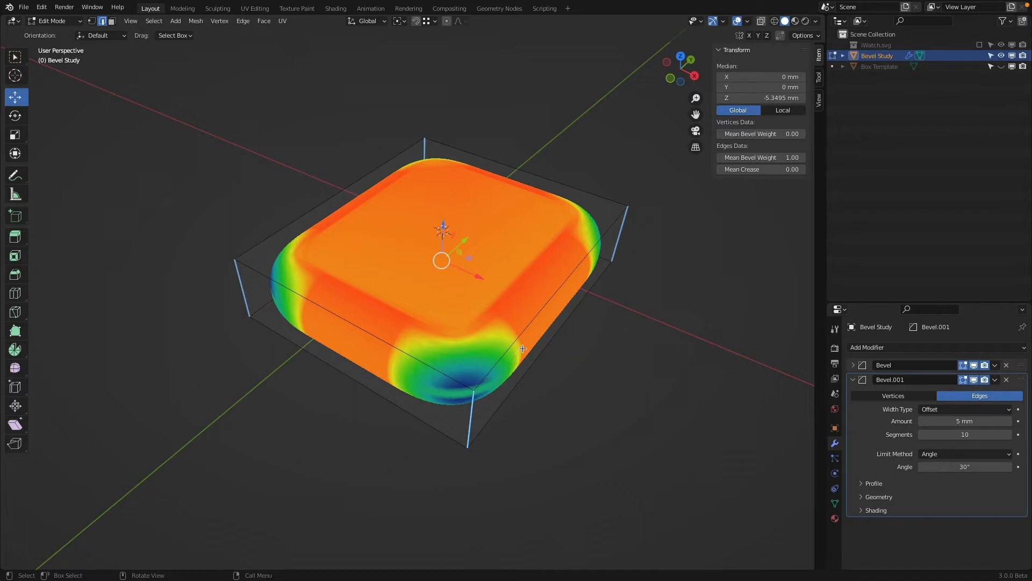
pyautogui.moveTo(582, 257); pyautogui.dragTo(582, 292, button='middle')
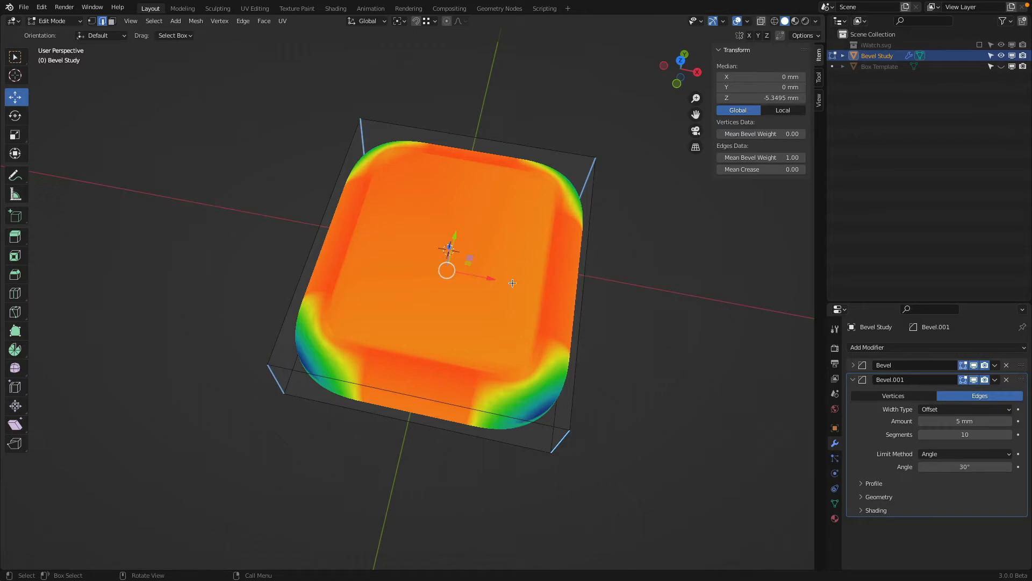
pyautogui.moveTo(512, 283); pyautogui.dragTo(486, 321, button='middle')
# - Try moving one long upper edge of the case freely with the curvature analysis active, and cancel the move
pyautogui.click(563, 279)
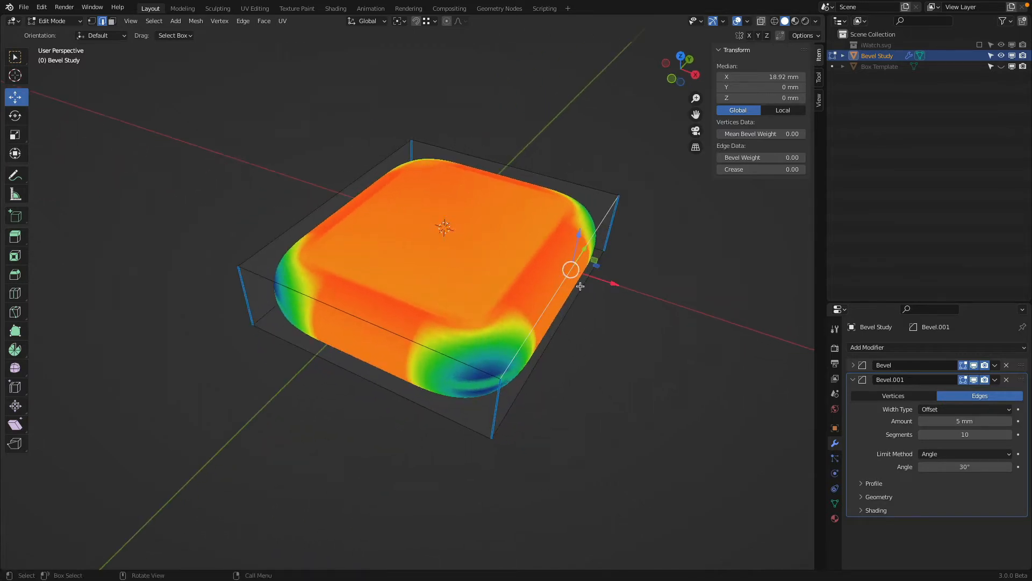
pyautogui.press('g')
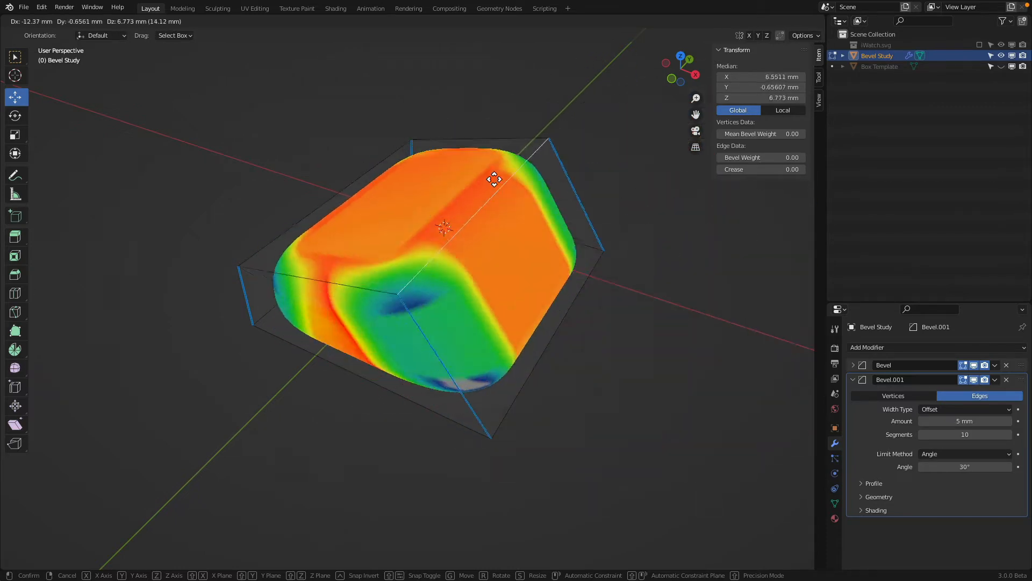
pyautogui.press('Escape')
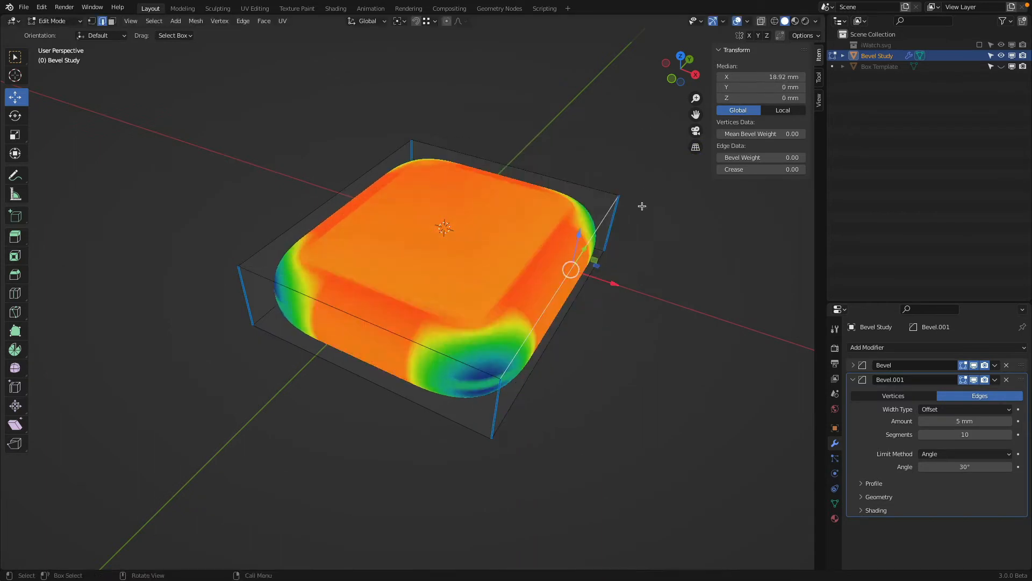
# - Turn off the Mesh Analysis overlay and switch the MatCap to the horizontal zebra stripes
pyautogui.click(747, 21)
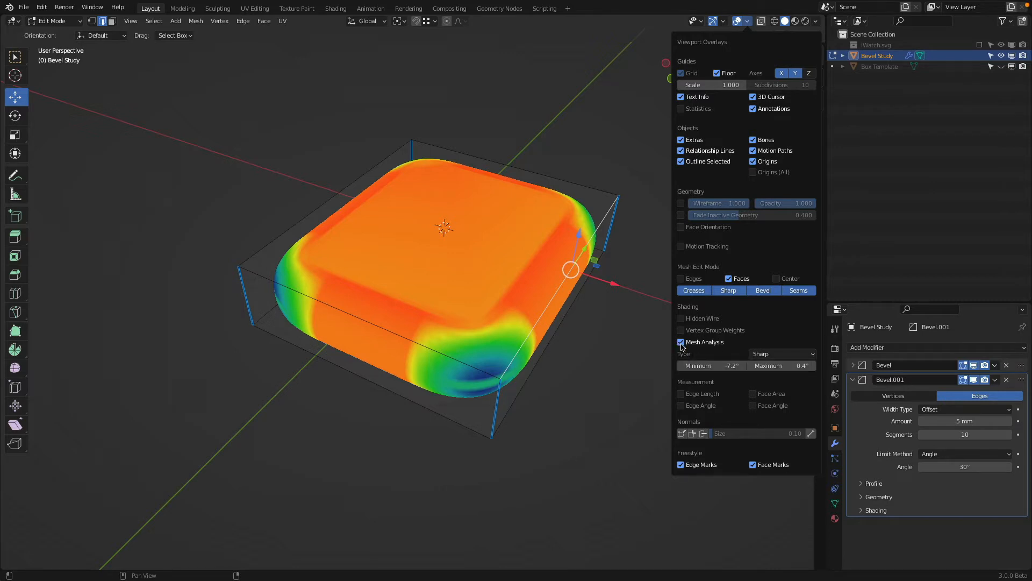
pyautogui.click(681, 343)
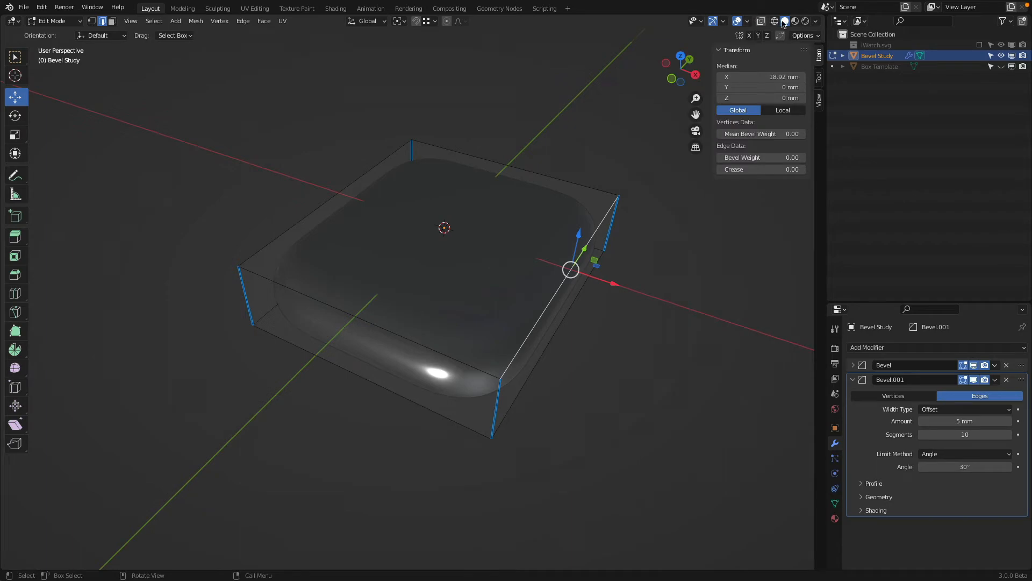
pyautogui.click(816, 22)
pyautogui.click(820, 103)
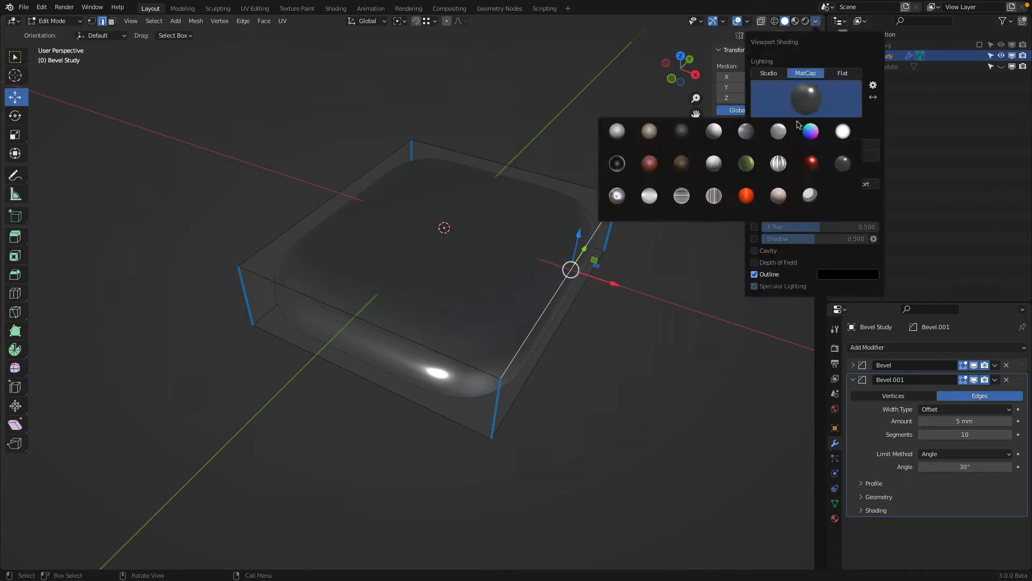
pyautogui.click(687, 204)
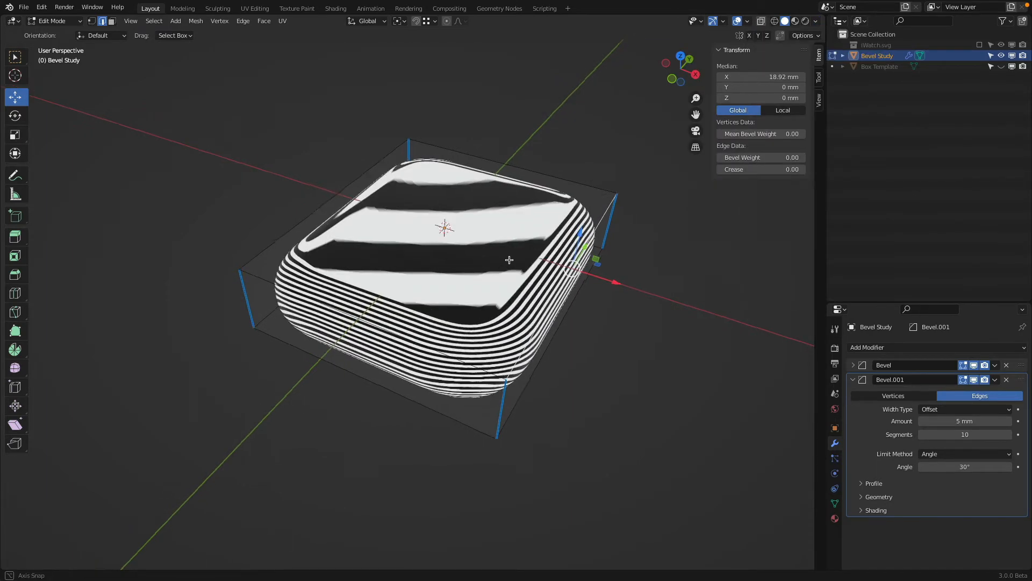
# - Switch the MatCap to the vertical zebra stripes and examine how the stripes flow over the case's corners
pyautogui.moveTo(634, 253); pyautogui.dragTo(404, 231, button='middle')
pyautogui.press('KP_3')
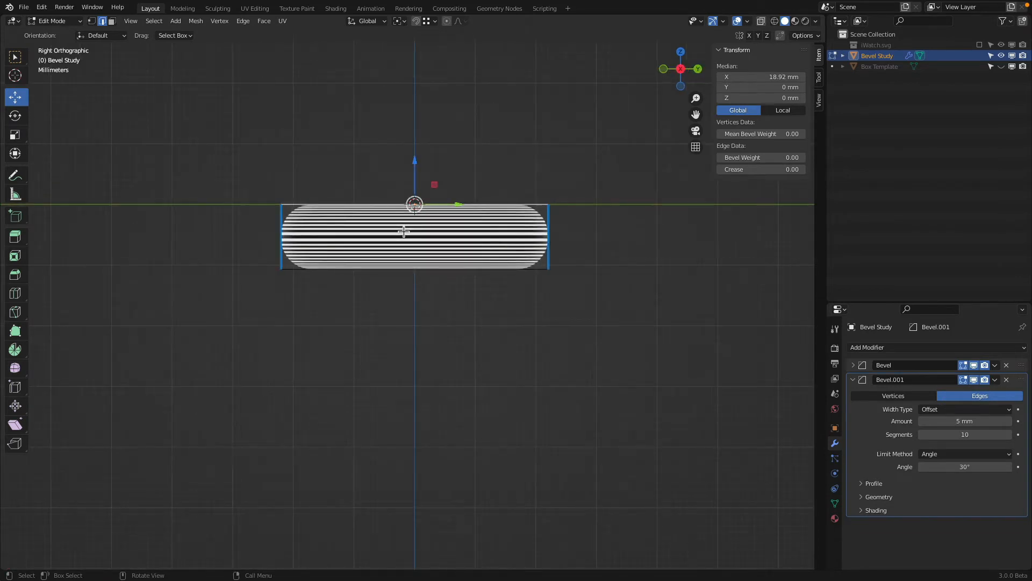
pyautogui.click(817, 20)
pyautogui.click(806, 98)
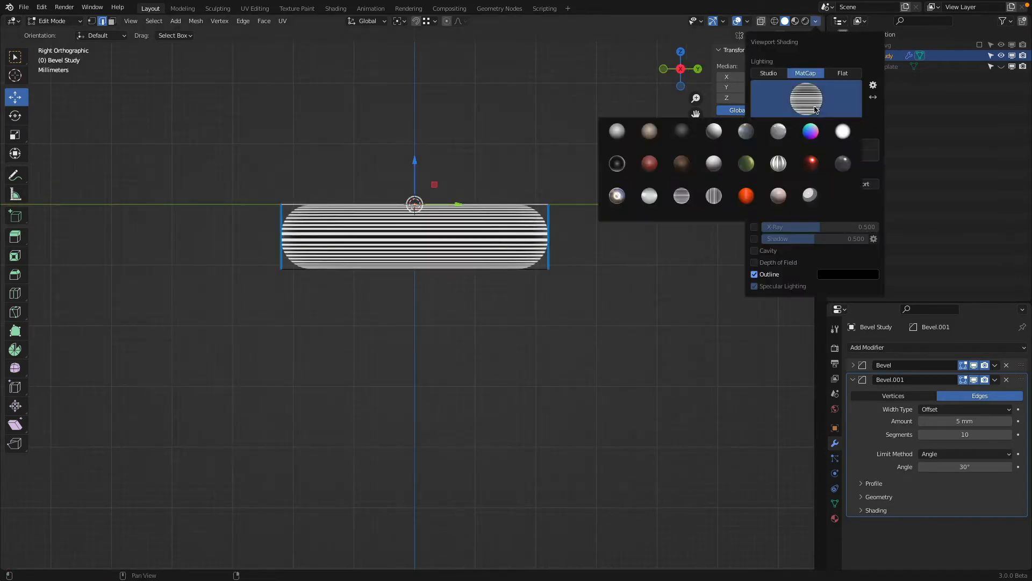
pyautogui.click(714, 202)
pyautogui.moveTo(614, 219)
pyautogui.mouseDown(button='middle')
pyautogui.moveTo(524, 245)
pyautogui.moveTo(570, 280)
pyautogui.moveTo(652, 254)
pyautogui.moveTo(615, 191)
pyautogui.moveTo(525, 215)
pyautogui.moveTo(524, 277)
pyautogui.mouseUp(button='middle')
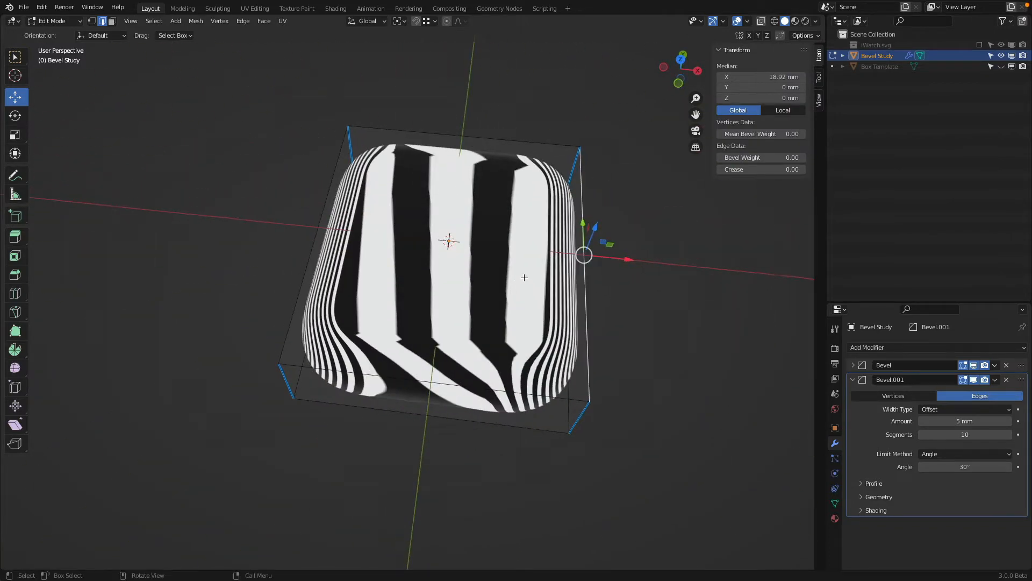
# - Try moving the selected long upper edge about -9.1 mm in X and 17.1 mm in Z, examine the stripes, and undo the move
pyautogui.press('KP_7')
pyautogui.press('KP_1')
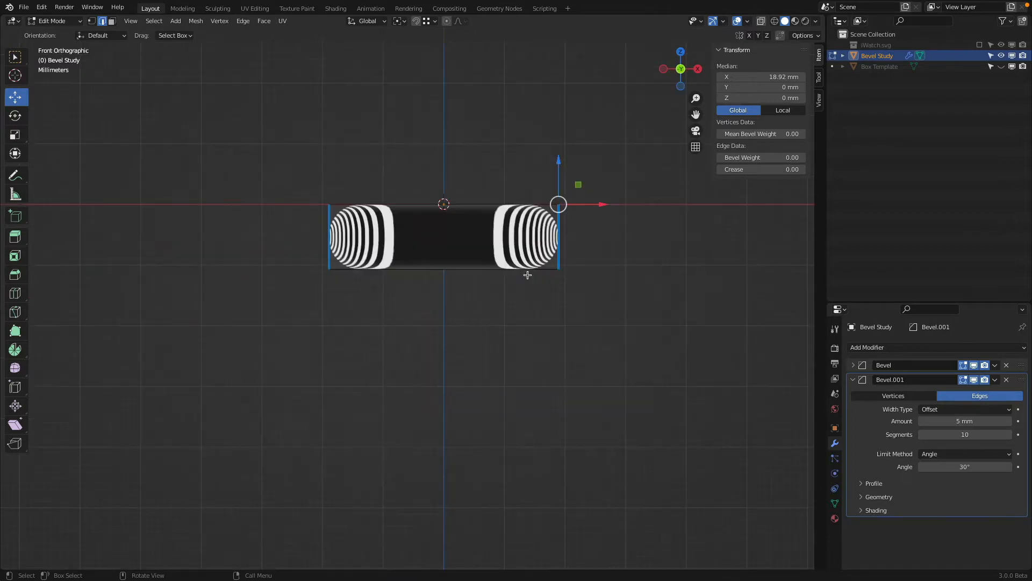
pyautogui.press('g')
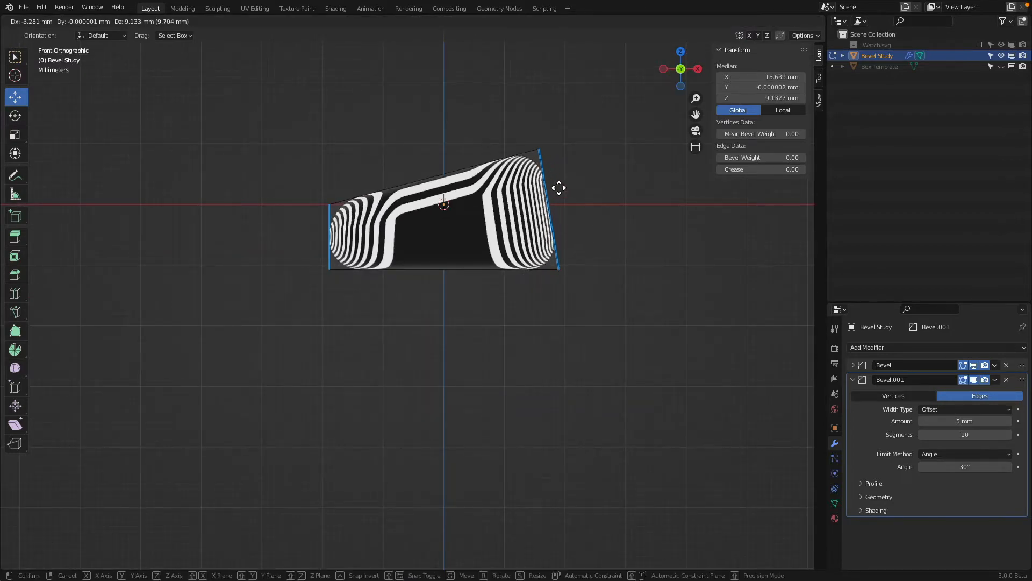
pyautogui.click(528, 148)
pyautogui.moveTo(528, 147); pyautogui.dragTo(627, 188, button='middle')
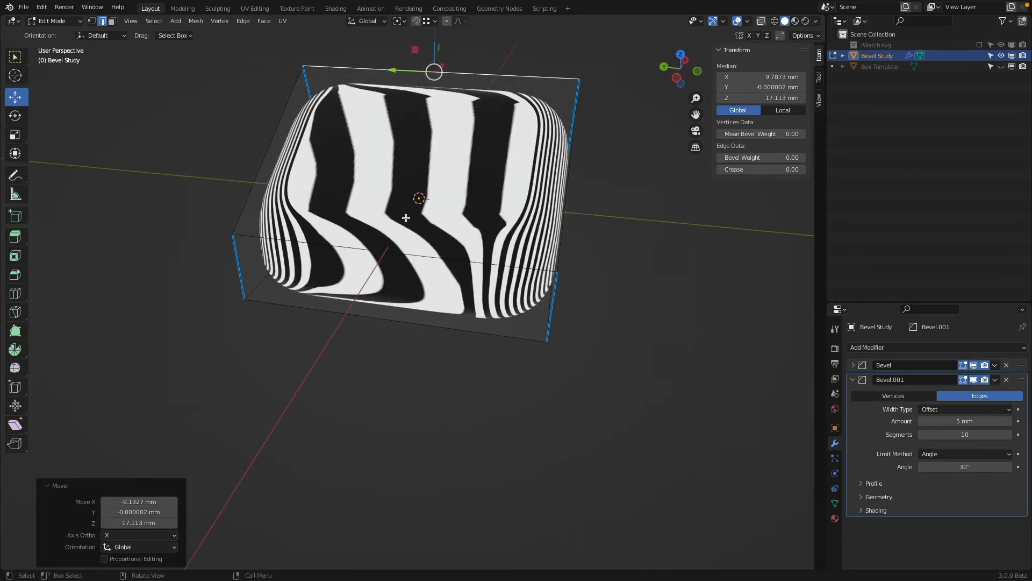
pyautogui.moveTo(406, 217); pyautogui.dragTo(451, 269, button='middle')
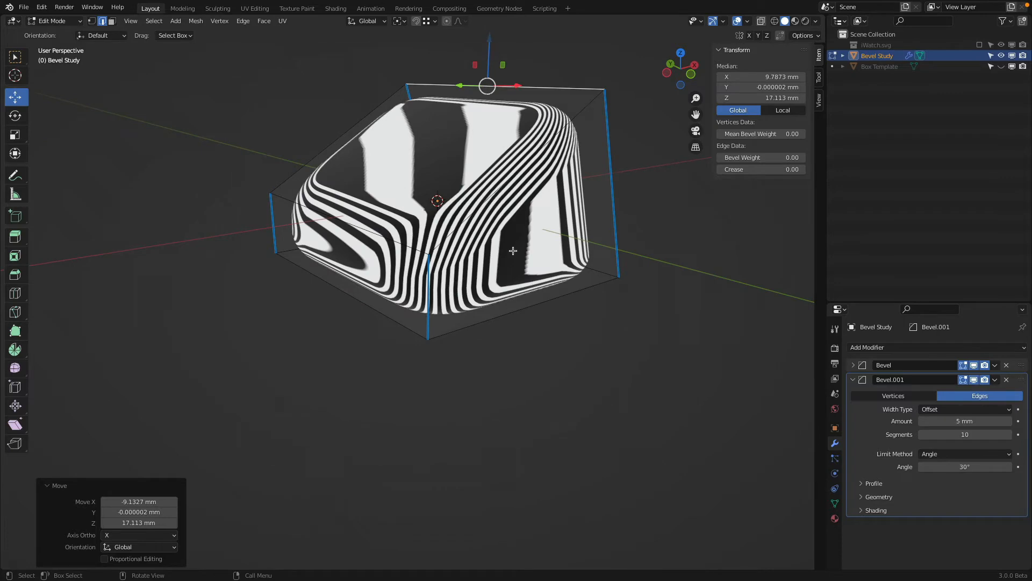
pyautogui.moveTo(572, 216); pyautogui.dragTo(540, 234, button='middle')
pyautogui.hotkey('ctrl', 'z')
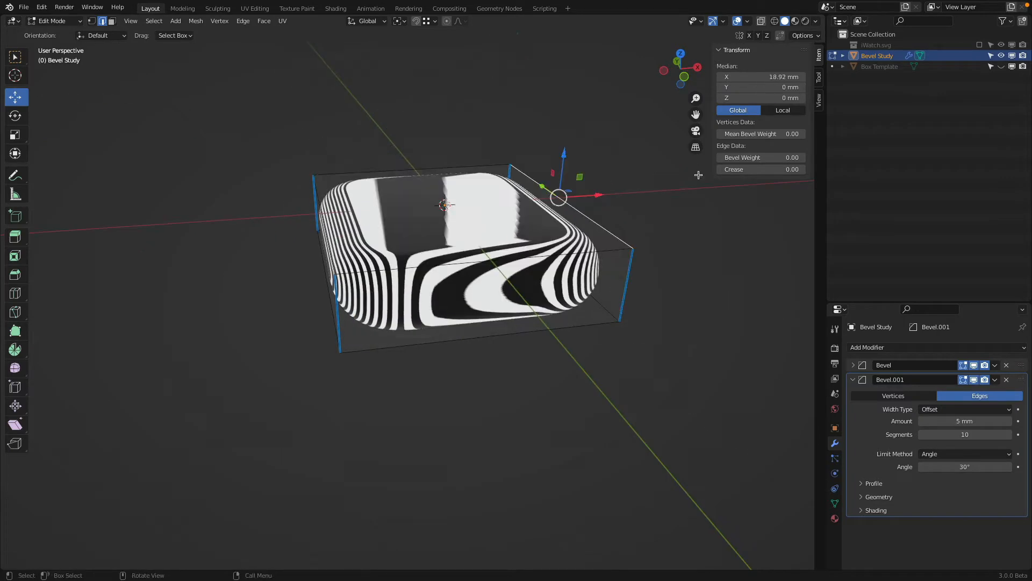
# - Replace the zebra MatCap with the glossy grey one that has bright highlights
pyautogui.click(816, 21)
pyautogui.click(807, 90)
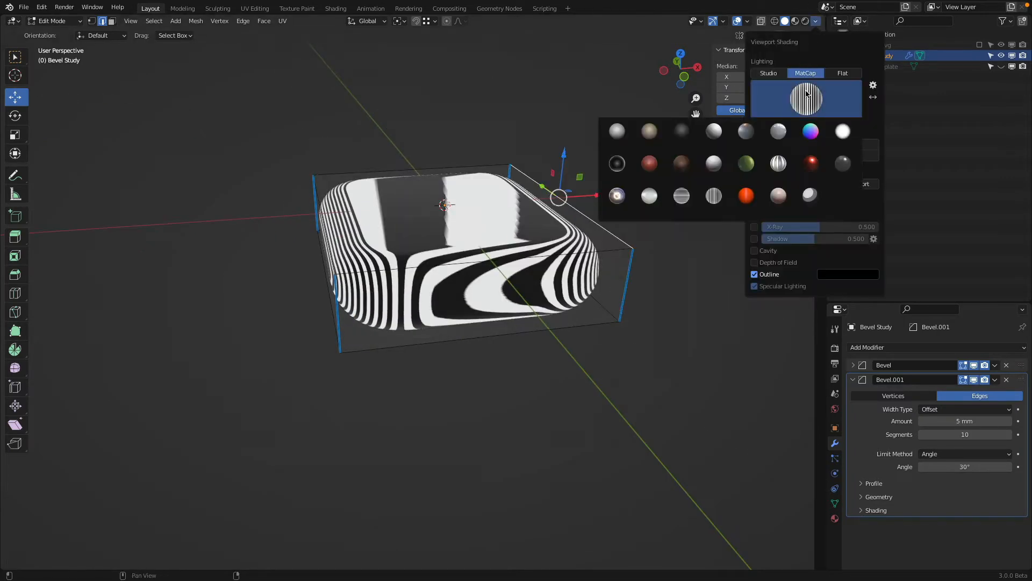
pyautogui.click(778, 131)
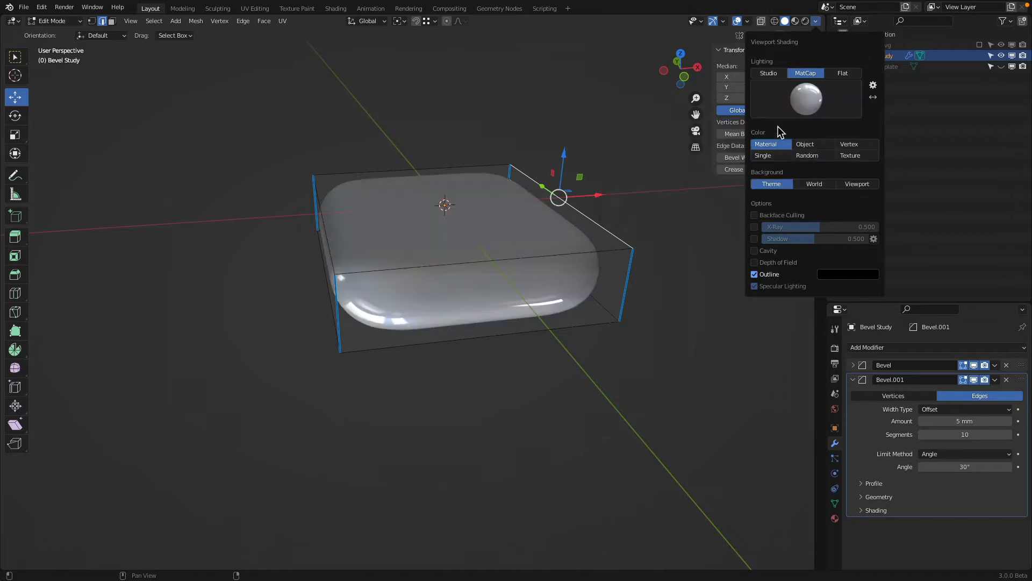
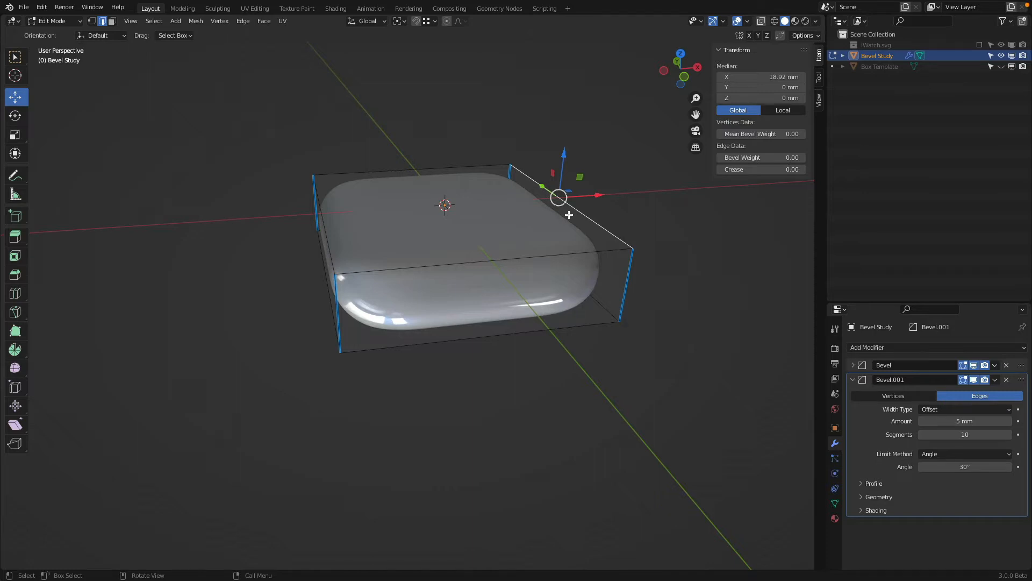
# - Set the Bevel.001 amount to 6 mm, comparing the case's side profile in front-view wireframe and solid shading
pyautogui.press('KP_7')
pyautogui.press('KP_1')
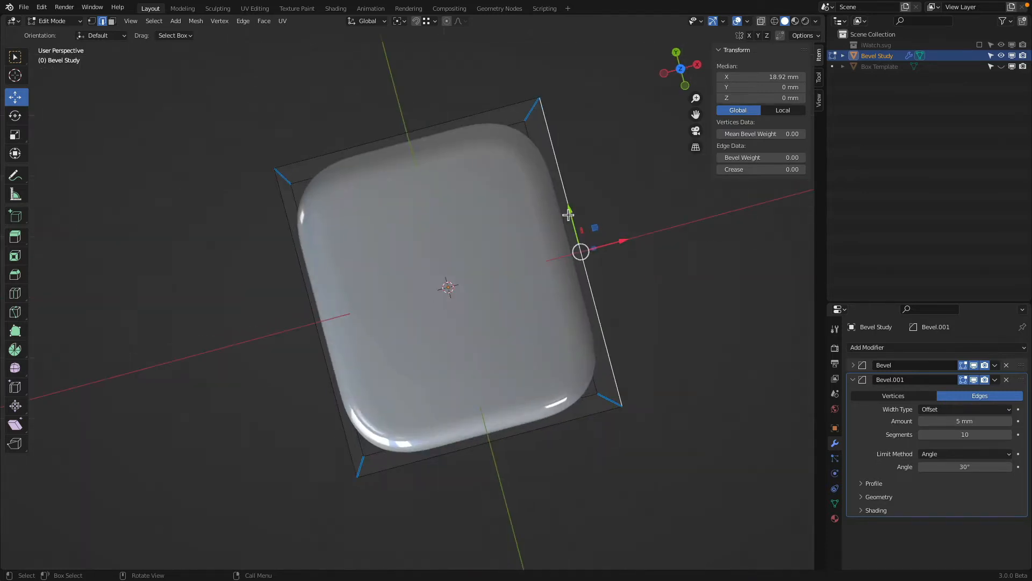
pyautogui.scroll(5, 570, 212)
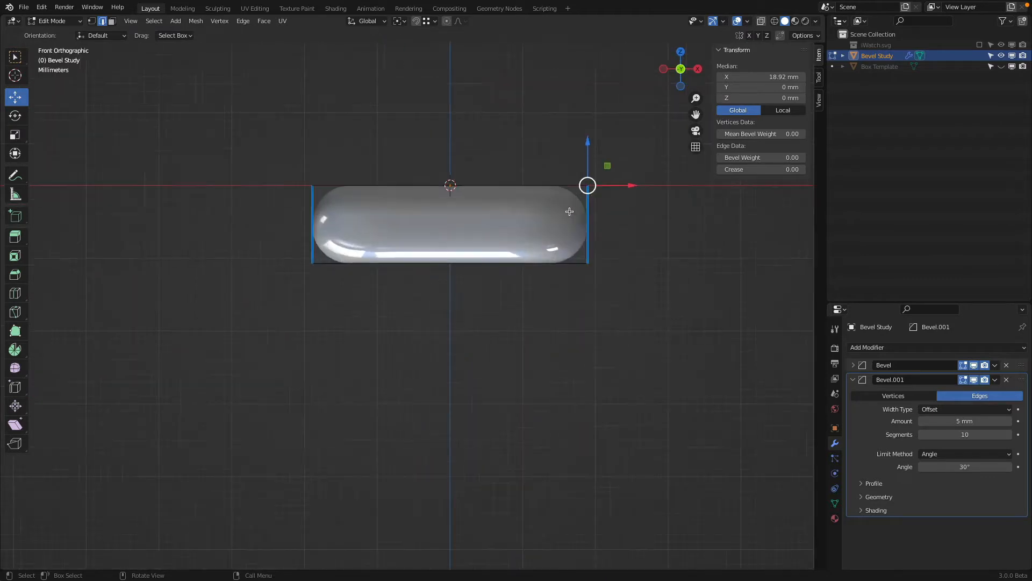
pyautogui.keyDown('shift'); pyautogui.moveTo(577, 217); pyautogui.dragTo(426, 340, button='middle'); pyautogui.keyUp('shift')
pyautogui.keyDown('shift'); pyautogui.moveTo(577, 299); pyautogui.dragTo(668, 304, button='middle'); pyautogui.keyUp('shift')
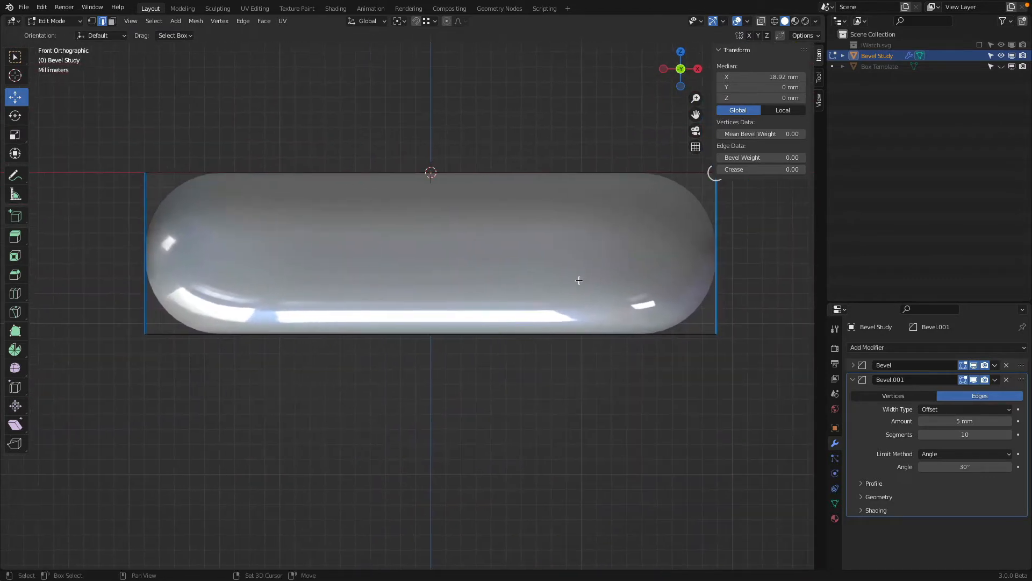
pyautogui.hotkey('shift', 'z')
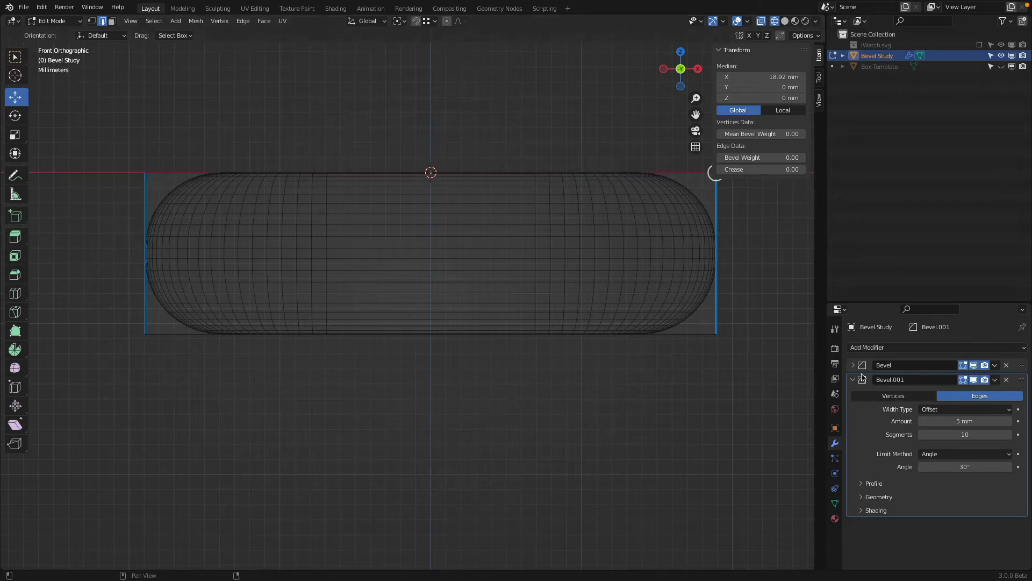
pyautogui.click(953, 421)
pyautogui.write('6')
pyautogui.press('Return')
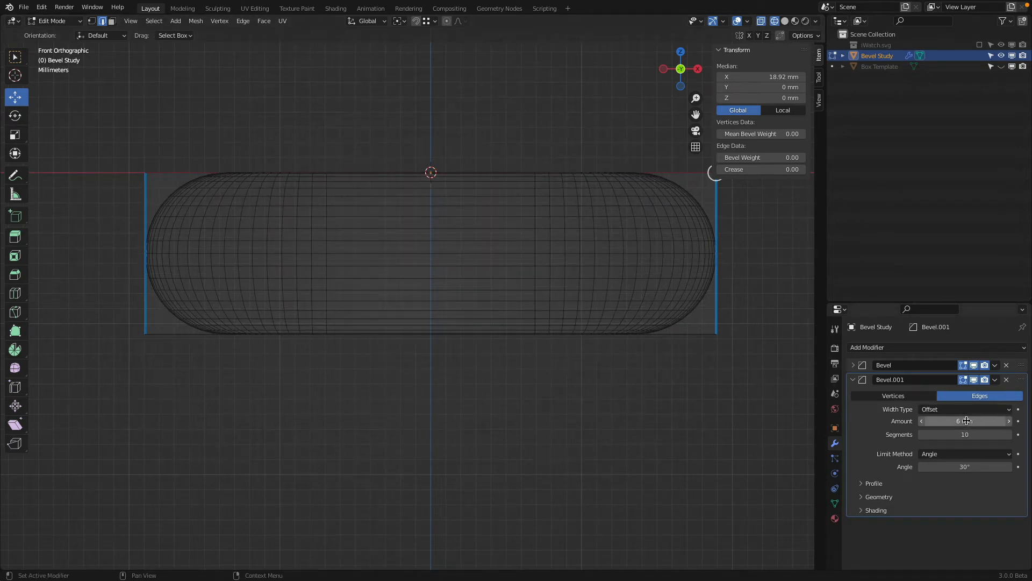
pyautogui.keyDown('shift'); pyautogui.moveTo(686, 269); pyautogui.dragTo(581, 279, button='middle'); pyautogui.keyUp('shift')
pyautogui.press('z')
pyautogui.scroll(-2, 717, 283)
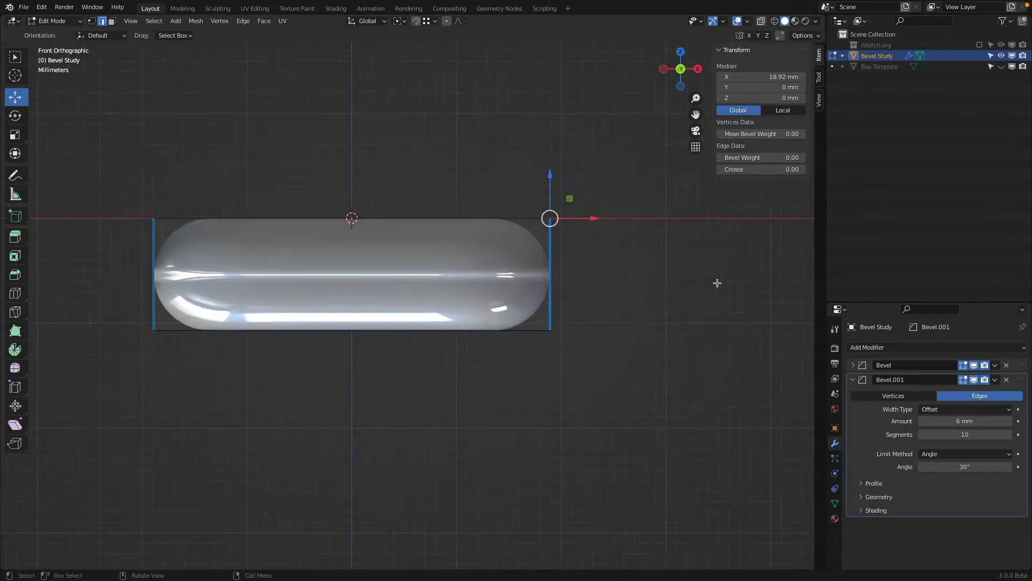
# - Return to Object Mode and examine the highlights on the case from the front, top and right views
pyautogui.moveTo(717, 284)
pyautogui.mouseDown(button='middle')
pyautogui.moveTo(646, 282)
pyautogui.moveTo(615, 295)
pyautogui.mouseUp(button='middle')
pyautogui.moveTo(594, 296); pyautogui.dragTo(660, 295, button='middle')
pyautogui.press('KP_1')
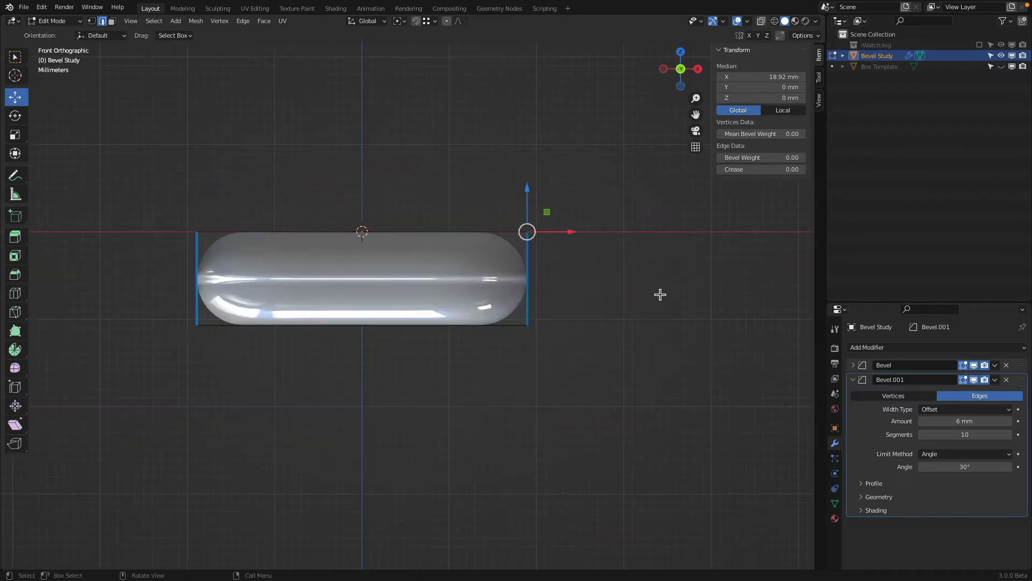
pyautogui.press('KP_7')
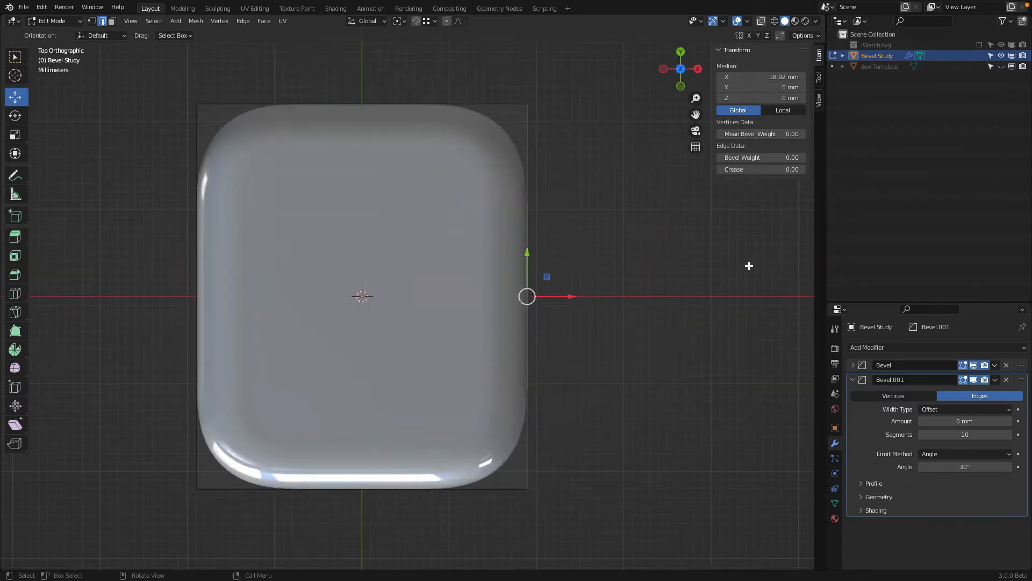
pyautogui.click(53, 21)
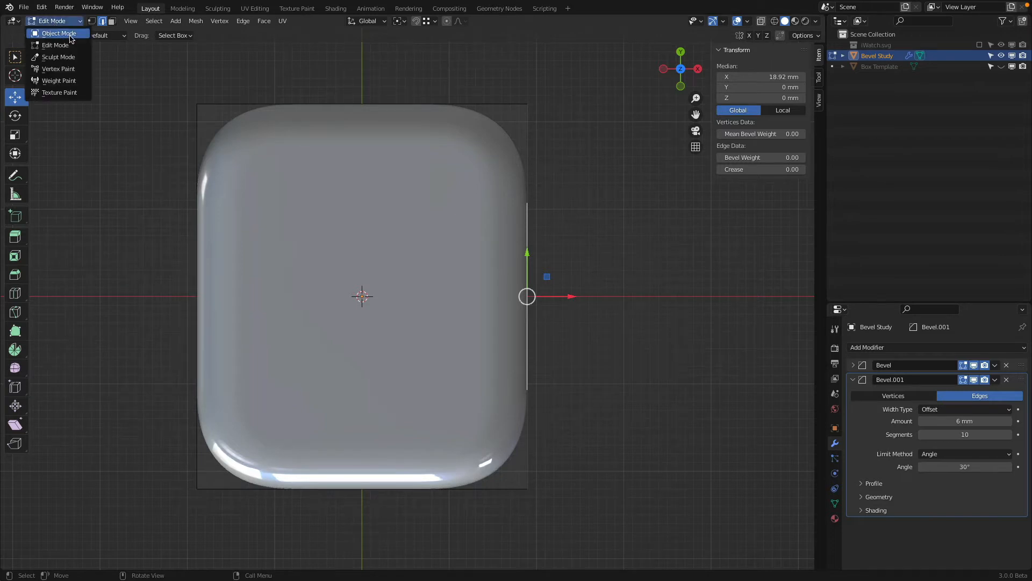
pyautogui.click(59, 33)
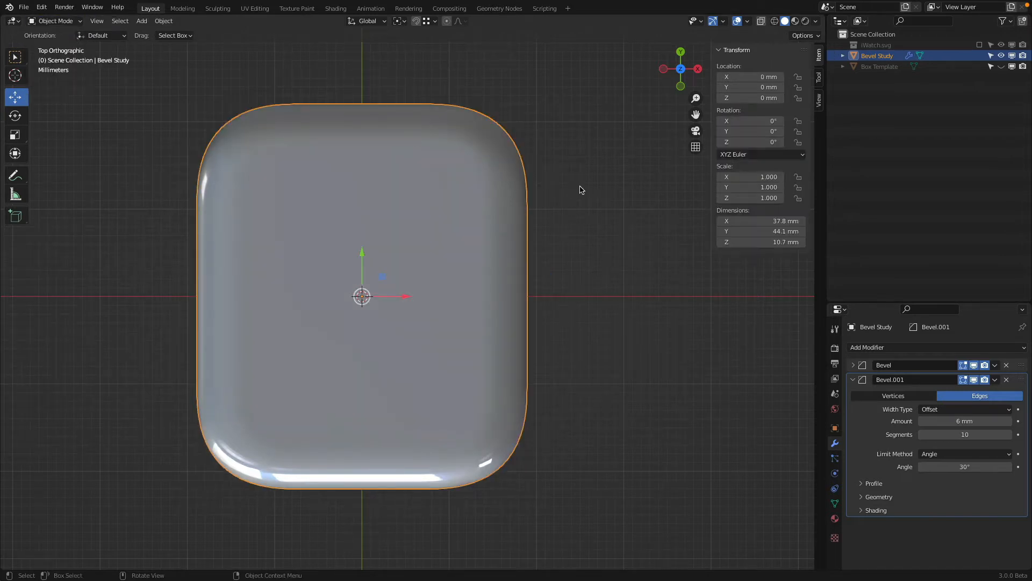
pyautogui.press('KP_1')
pyautogui.press('KP_3')
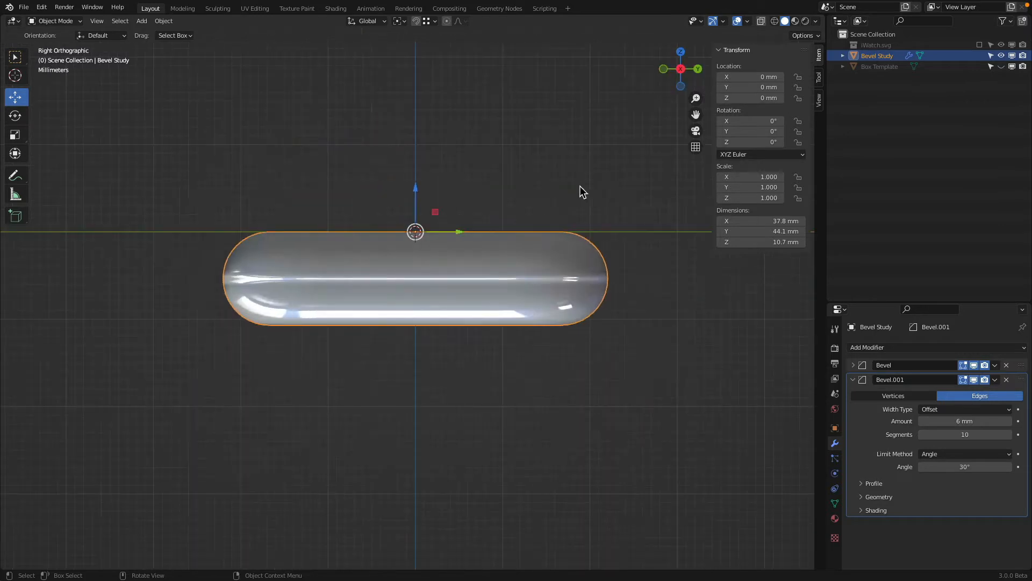
pyautogui.press('KP_1')
pyautogui.press('KP_7')
pyautogui.press('KP_1')
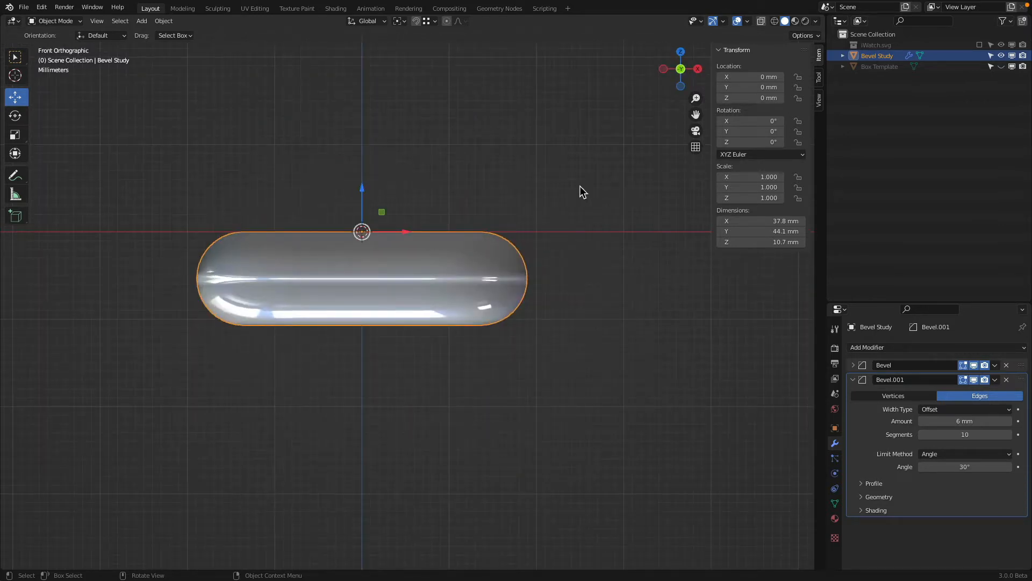
# - Duplicate the Bevel Study object in place and hide the original
pyautogui.hotkey('shift', 'd')
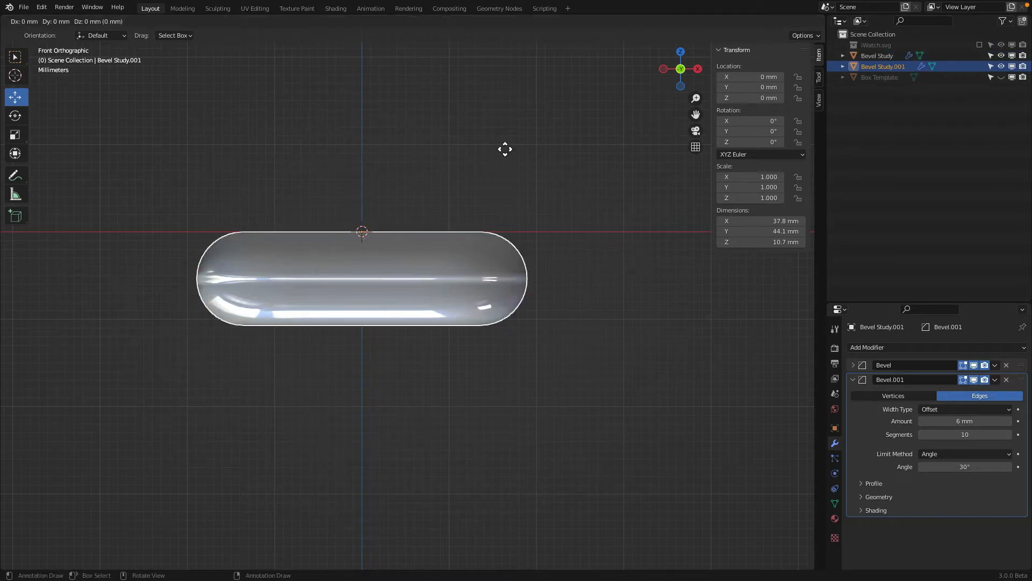
pyautogui.rightClick(504, 148)
pyautogui.click(1001, 55)
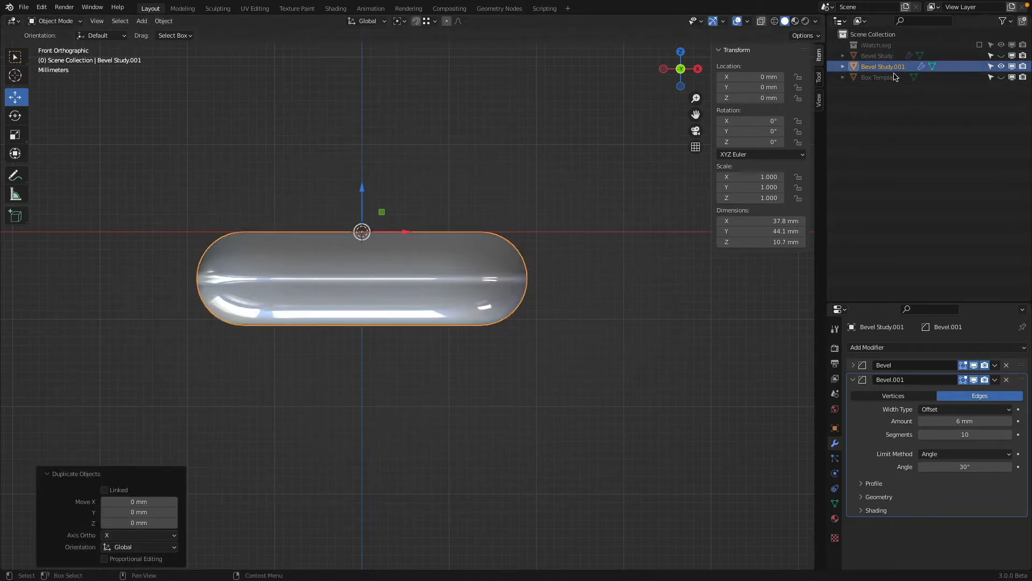
# - Apply the Bevel and Bevel.001 modifiers on the duplicate, checking its mesh after the first one
pyautogui.click(854, 365)
pyautogui.click(995, 365)
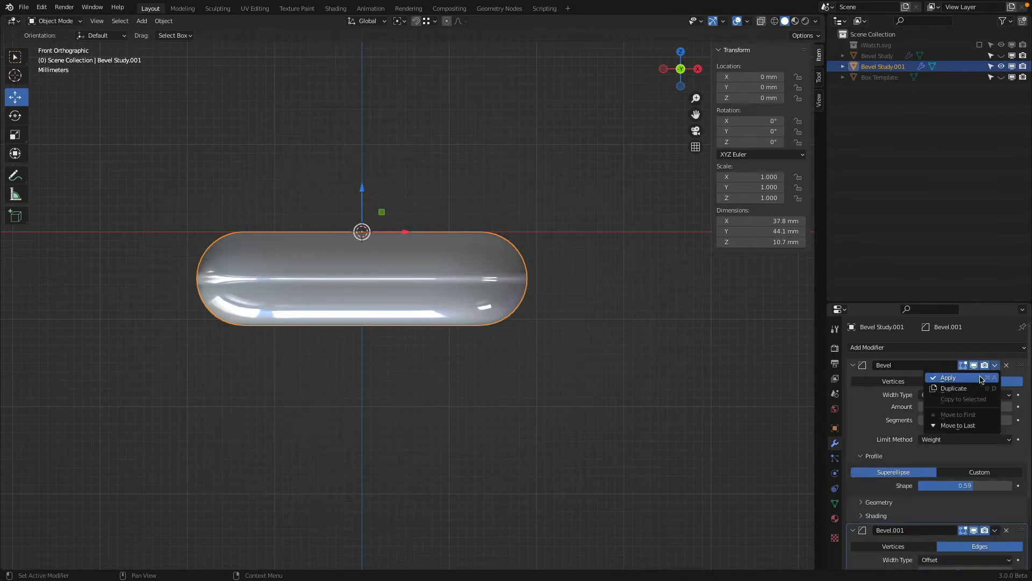
pyautogui.click(980, 378)
pyautogui.moveTo(586, 236); pyautogui.dragTo(293, 319, button='middle')
pyautogui.press('Tab')
pyautogui.press('a')
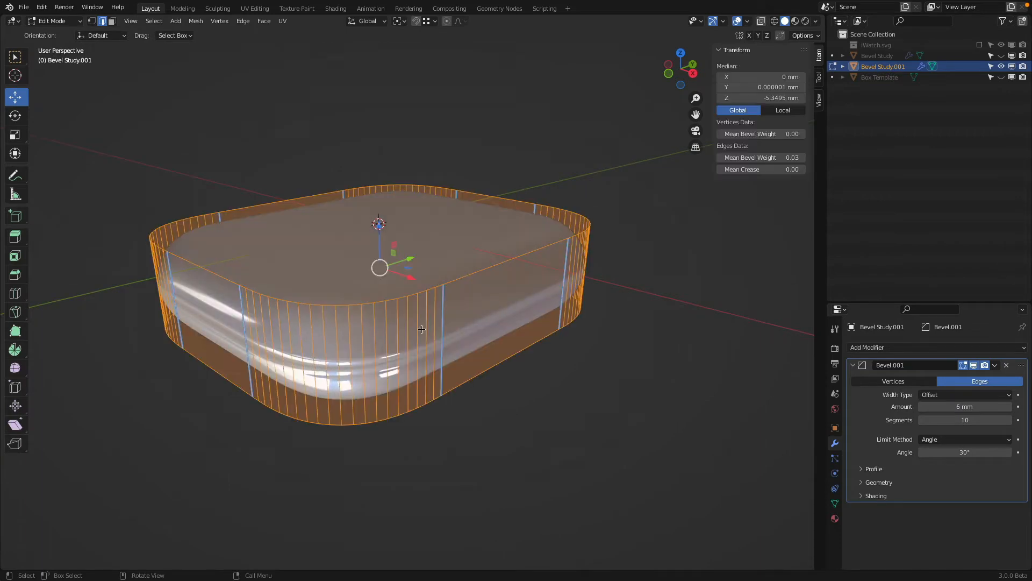
pyautogui.press('Tab')
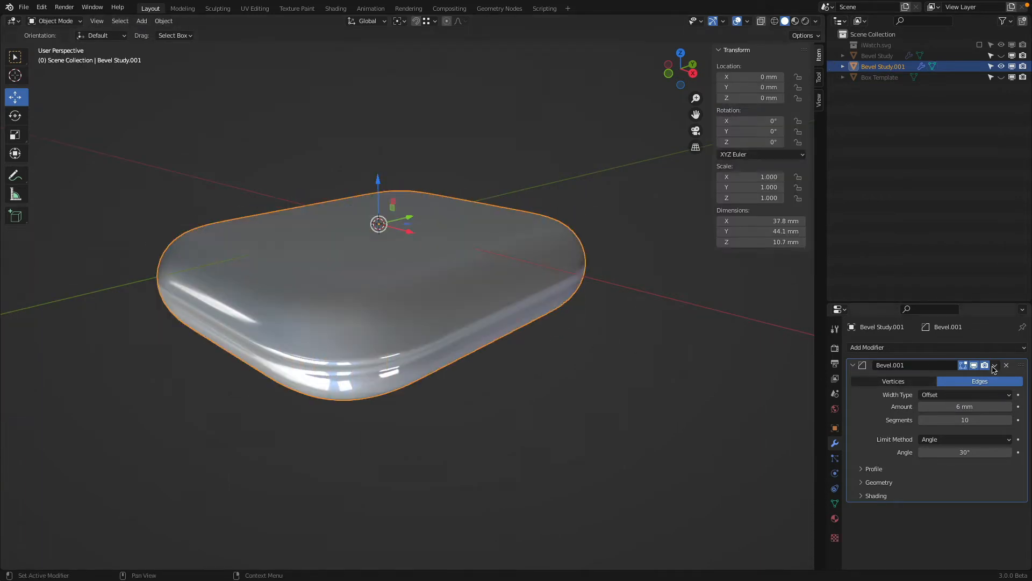
pyautogui.click(994, 365)
pyautogui.click(968, 378)
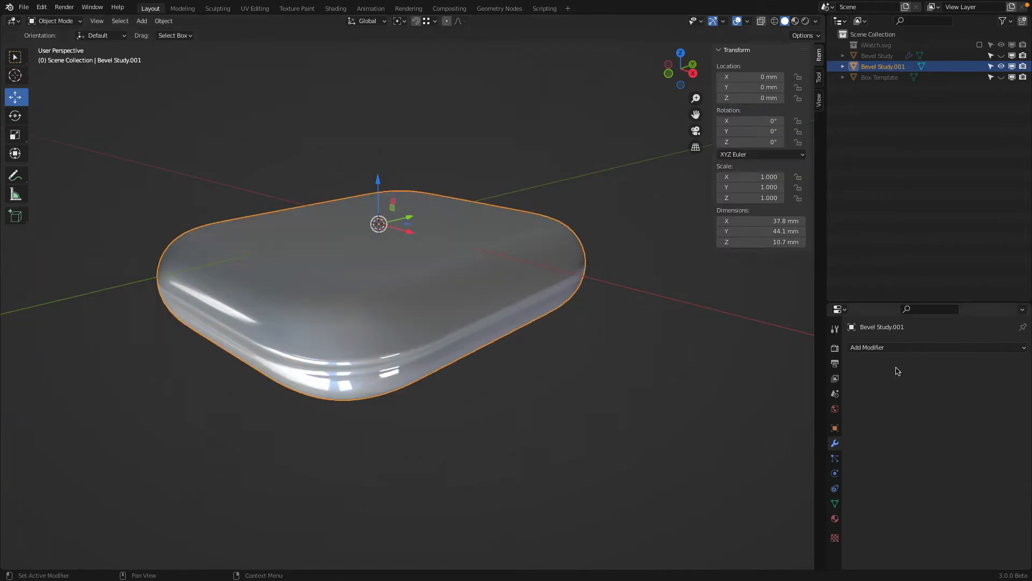
# - Enter Edit Mode on the duplicate and examine its bevel topology around the corners from the top and front
pyautogui.press('Tab')
pyautogui.moveTo(461, 300); pyautogui.dragTo(652, 338, button='middle')
pyautogui.press('KP_7')
pyautogui.scroll(3, 462, 110)
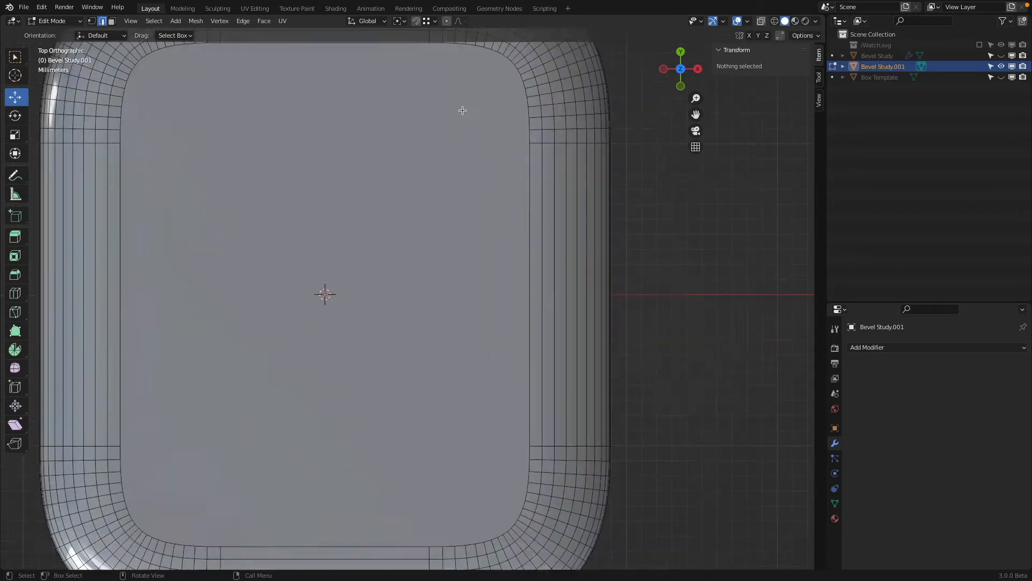
pyautogui.keyDown('shift'); pyautogui.moveTo(462, 110); pyautogui.dragTo(606, 292, button='middle'); pyautogui.keyUp('shift')
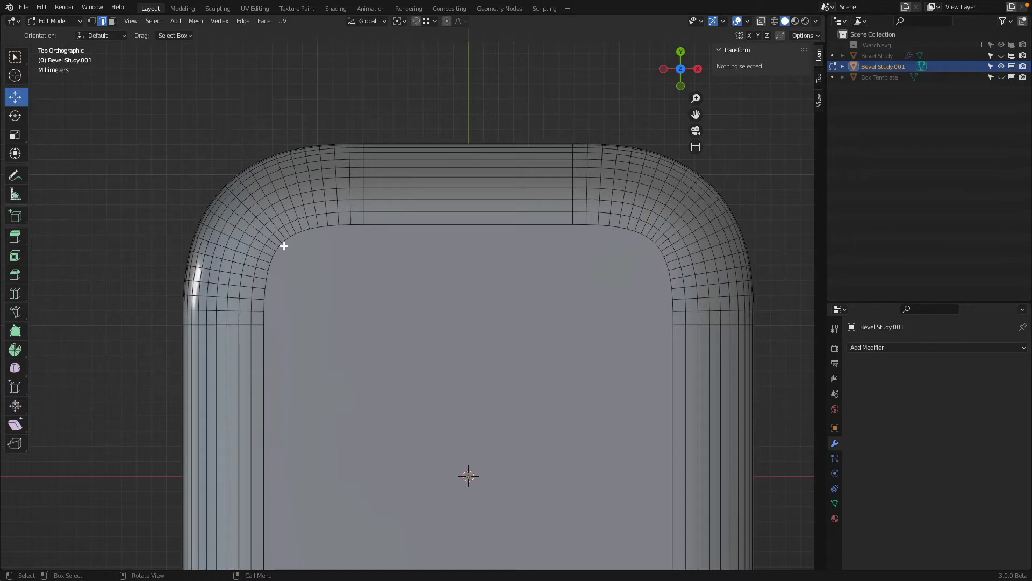
pyautogui.moveTo(391, 175); pyautogui.dragTo(328, 289, button='middle')
pyautogui.press('KP_1')
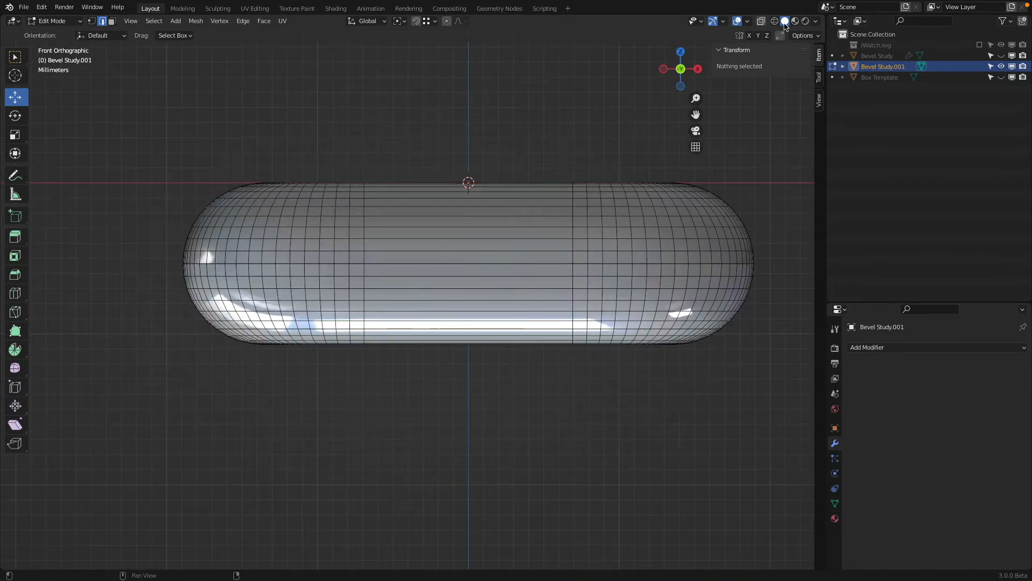
# - Turn on the Mesh Analysis overlay and probe the case's middle edge loop for overlapping geometry with a cancelled move
pyautogui.click(747, 21)
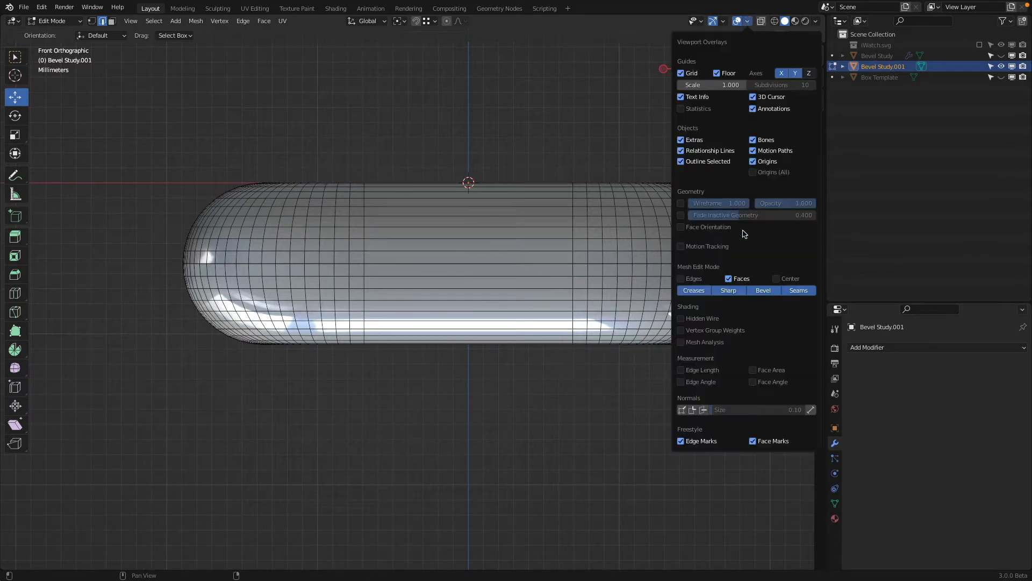
pyautogui.click(682, 342)
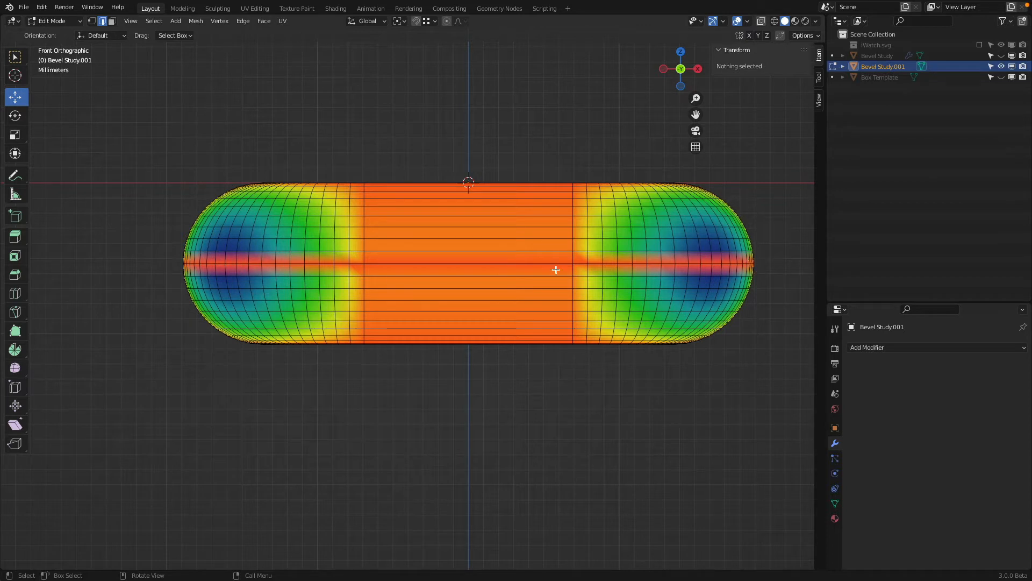
pyautogui.keyDown('alt'); pyautogui.click(491, 263); pyautogui.keyUp('alt')
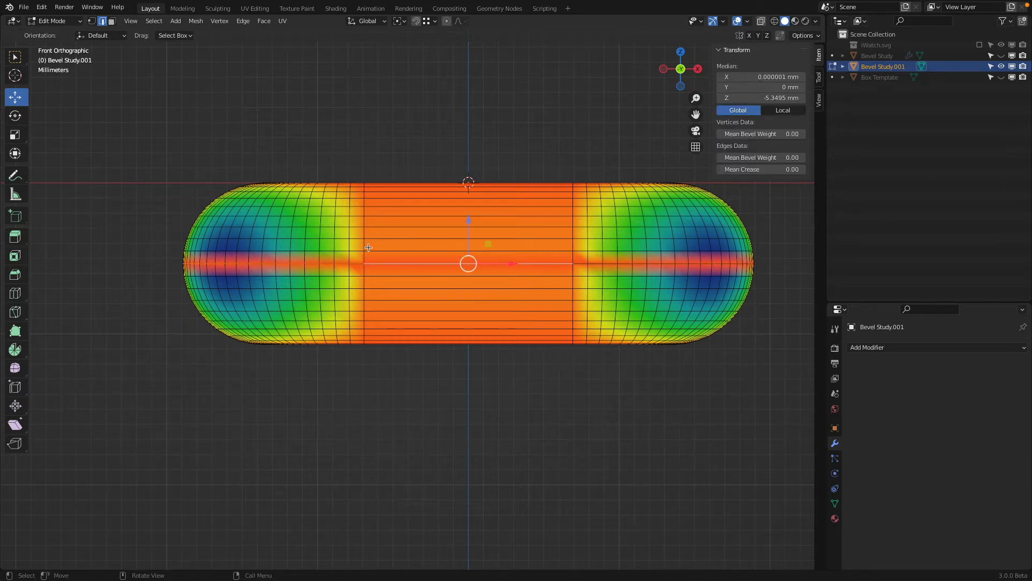
pyautogui.press('g')
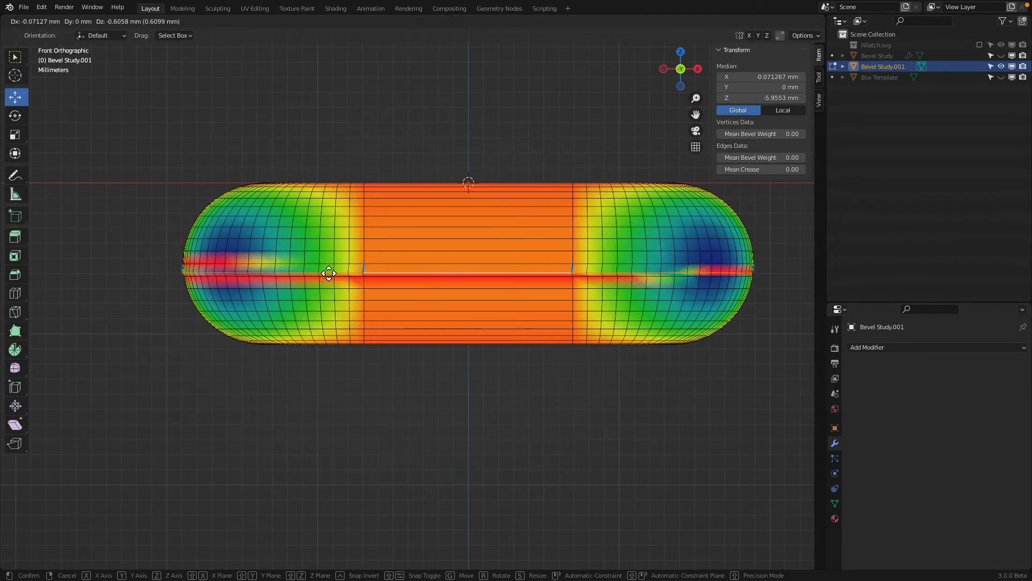
pyautogui.press('Escape')
# - Merge all of the mesh's vertices by distance at 0.1 mm and clear the selection
pyautogui.press('a')
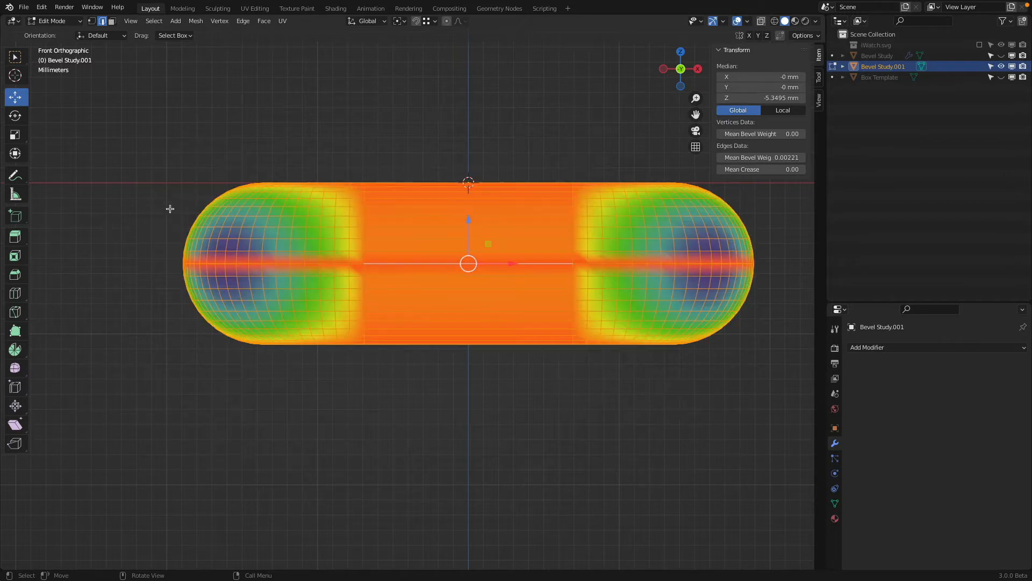
pyautogui.click(196, 21)
pyautogui.moveTo(239, 256)
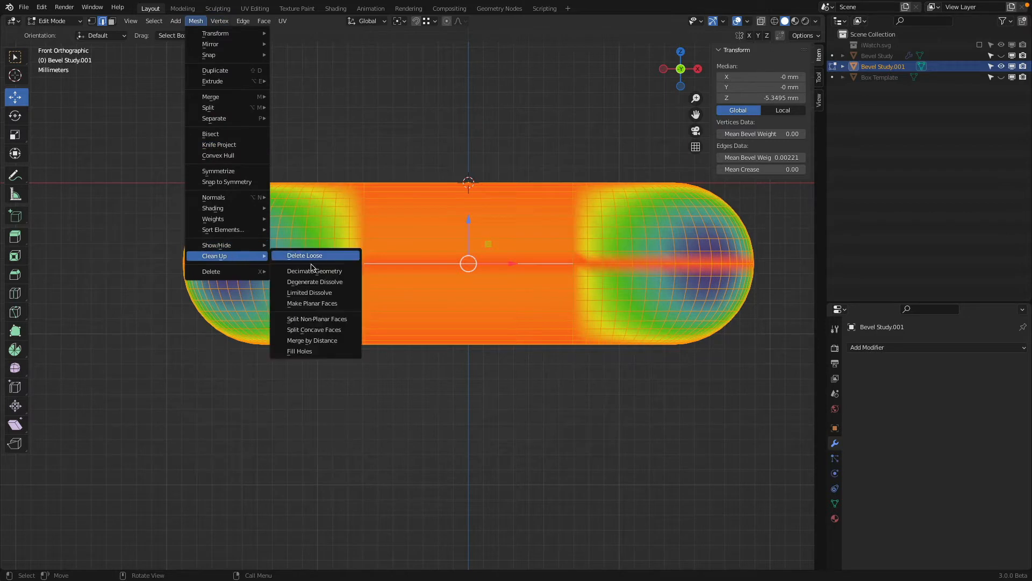
pyautogui.click(344, 340)
pyautogui.scroll(-1, 332, 303)
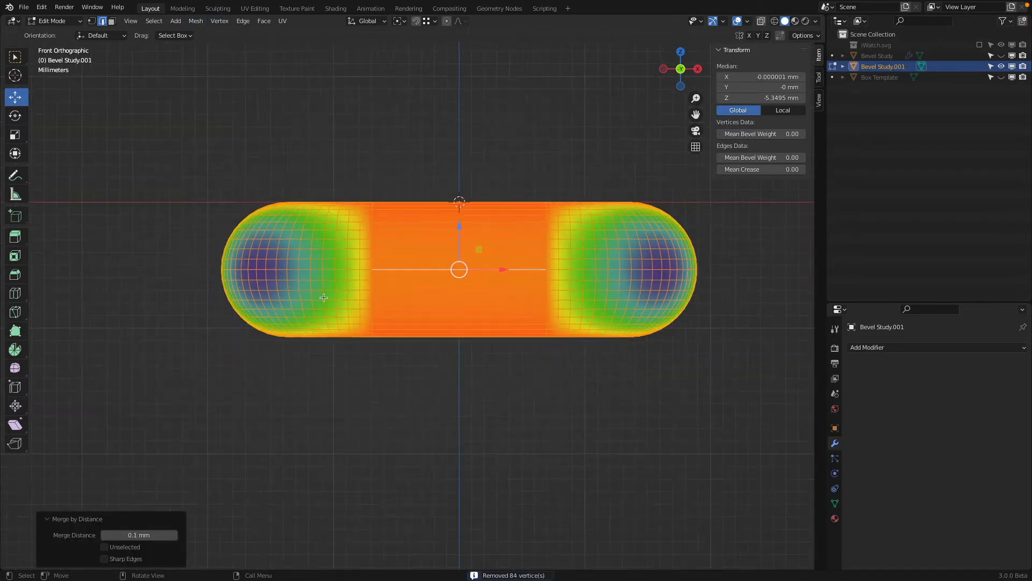
pyautogui.moveTo(322, 295); pyautogui.dragTo(314, 285, button='middle')
pyautogui.press('Tab')
pyautogui.scroll(-4, 316, 286)
pyautogui.press('Tab')
pyautogui.hotkey('alt', 'a')
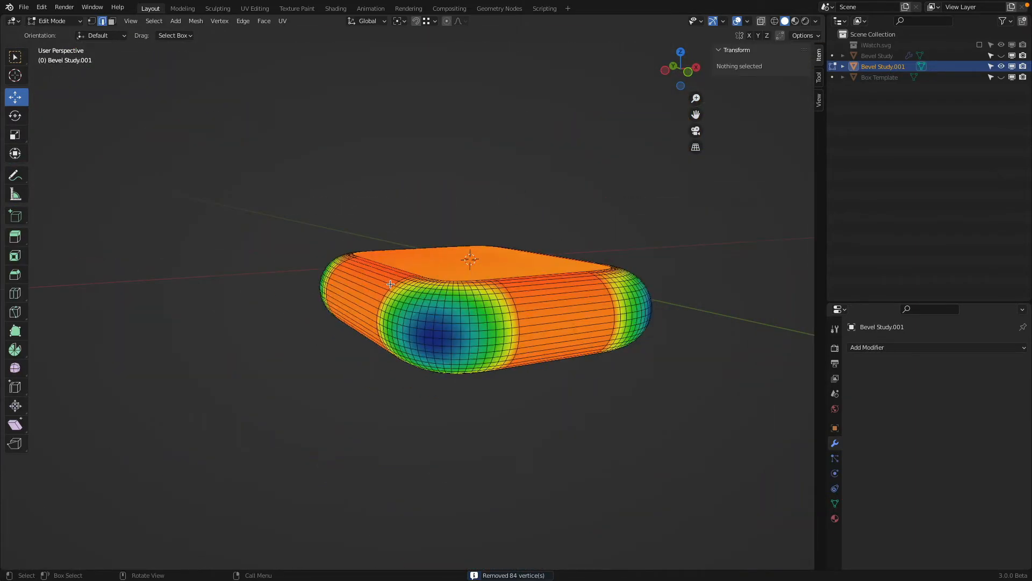
# - Add 10 evenly spaced vertical loop cuts across the flat section of the case's front side
pyautogui.moveTo(422, 230); pyautogui.dragTo(432, 259, button='middle')
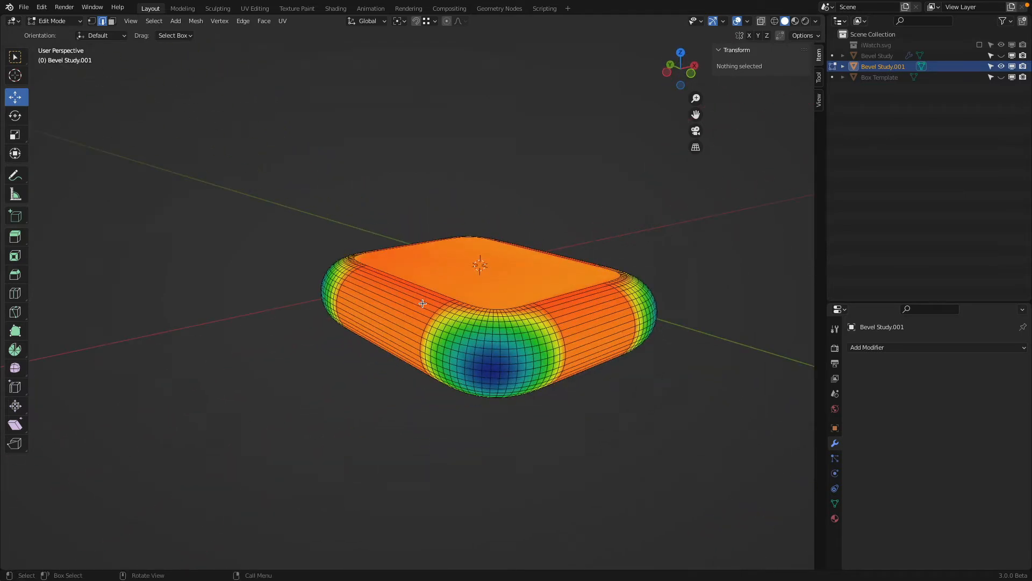
pyautogui.moveTo(423, 305)
pyautogui.mouseDown(button='middle')
pyautogui.moveTo(446, 307)
pyautogui.moveTo(431, 315)
pyautogui.mouseUp(button='middle')
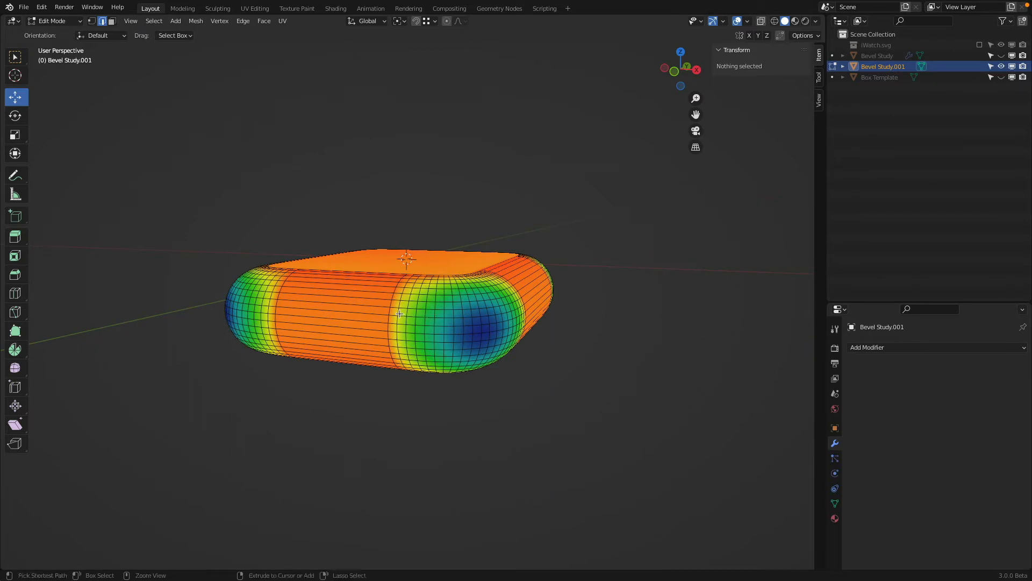
pyautogui.hotkey('ctrl', 'r')
pyautogui.scroll(9, 336, 289)
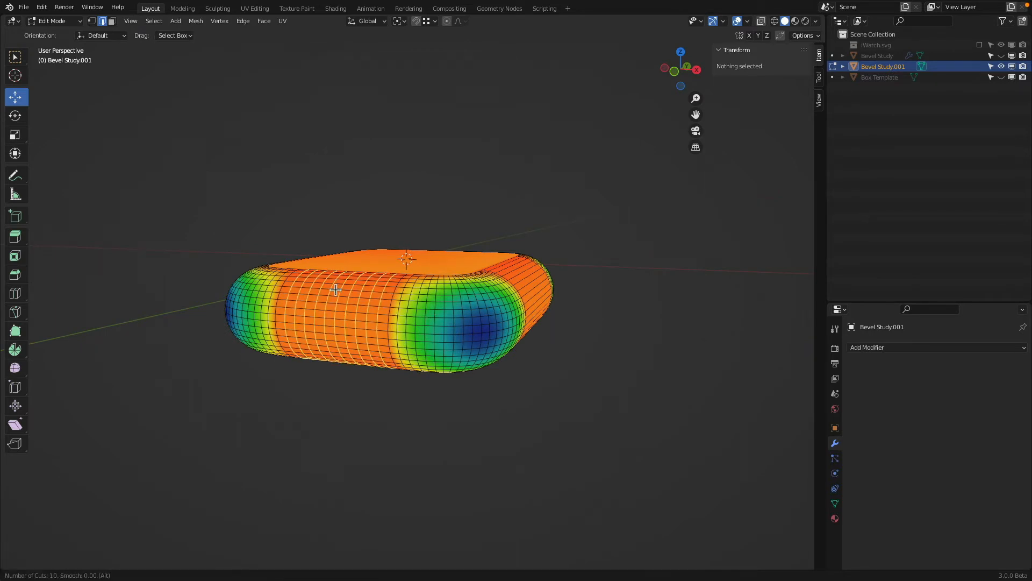
pyautogui.click(336, 289)
pyautogui.rightClick(336, 289)
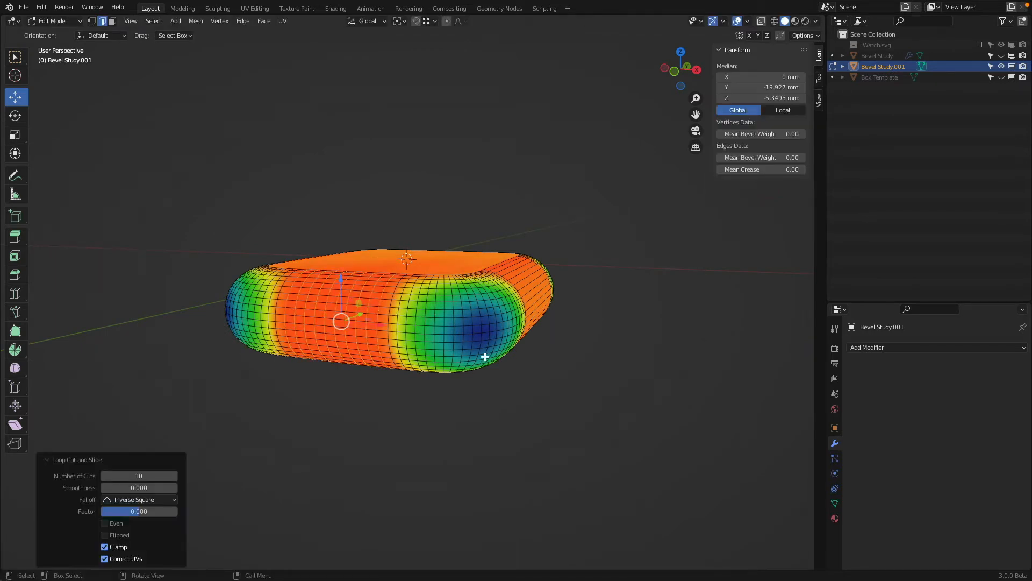
# - Add 14 evenly spaced vertical loop cuts across the flat section of the case's long +X side
pyautogui.moveTo(548, 319); pyautogui.dragTo(376, 332, button='middle')
pyautogui.hotkey('ctrl', 'r')
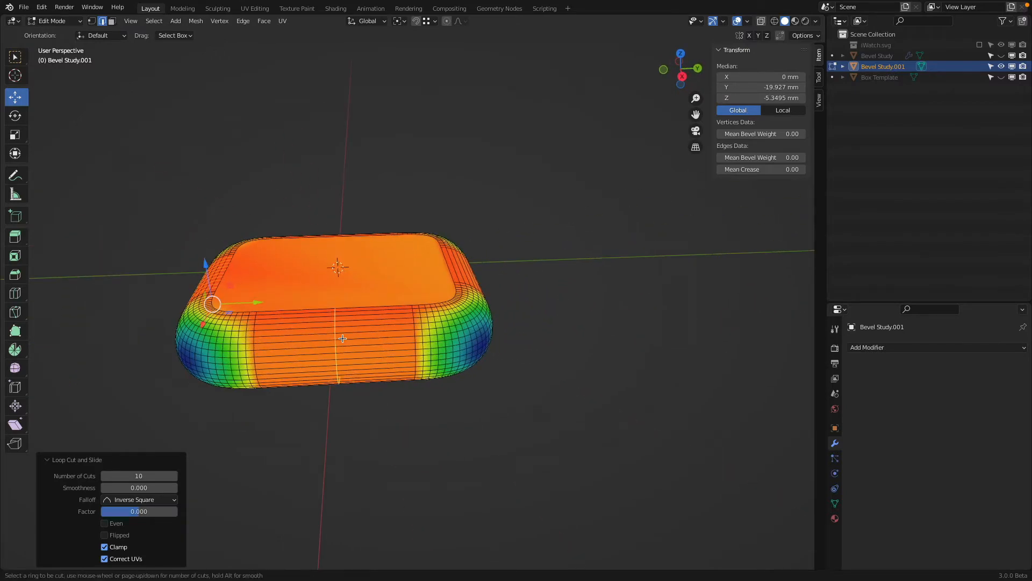
pyautogui.scroll(4, 343, 338)
pyautogui.click(342, 338)
pyautogui.rightClick(343, 338)
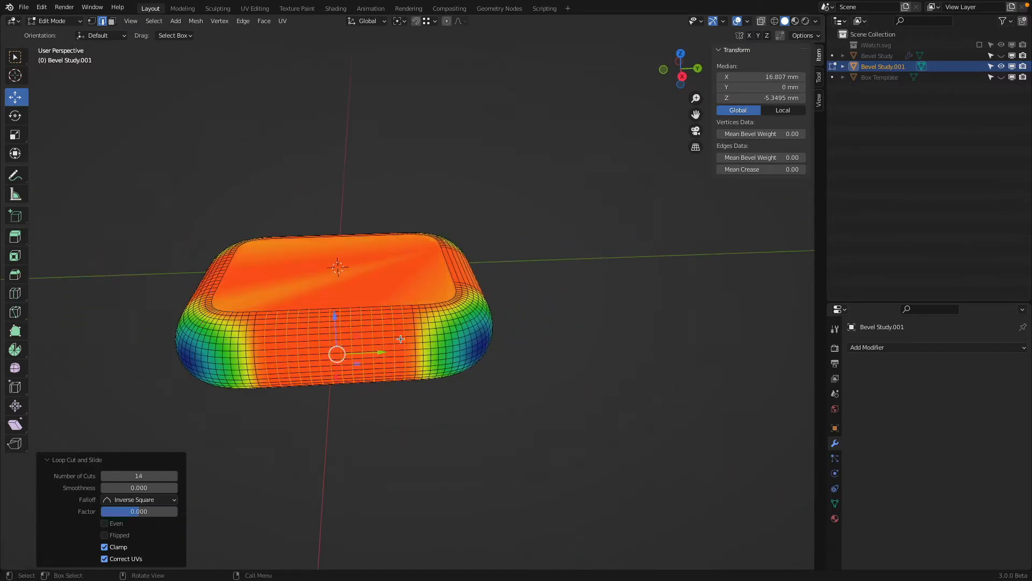
# - Check the case's shading in Object Mode, return to Edit Mode, and inspect the edge spacing along the +X side's upper bevel
pyautogui.press('a')
pyautogui.press('Tab')
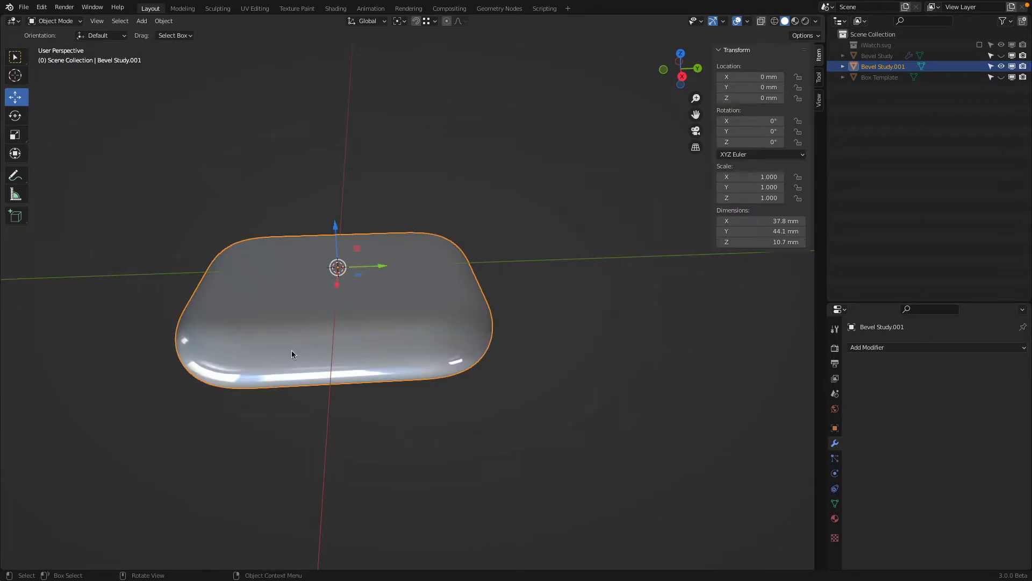
pyautogui.press('Tab')
pyautogui.hotkey('alt', 'a')
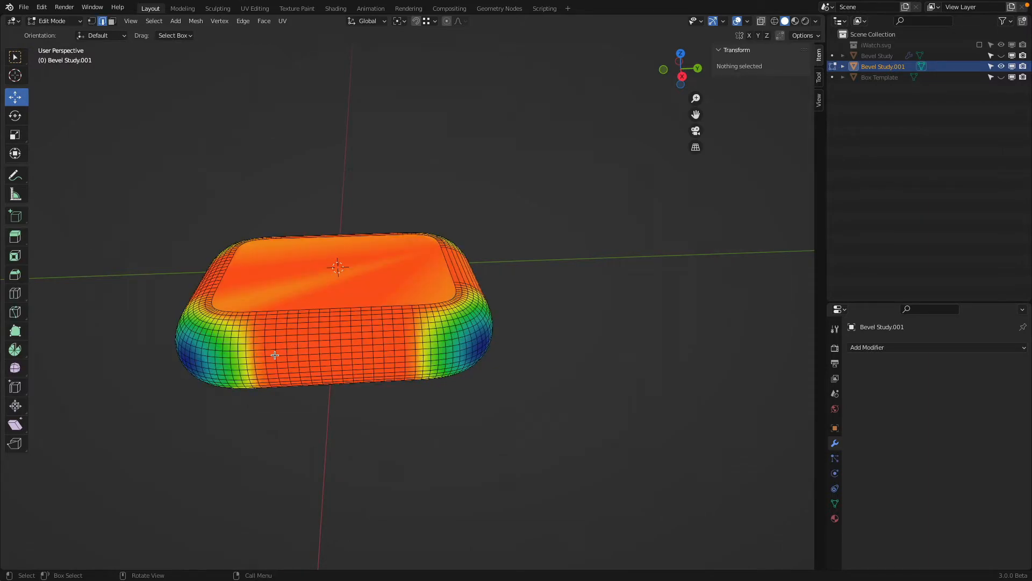
pyautogui.moveTo(330, 387); pyautogui.dragTo(447, 365, button='middle')
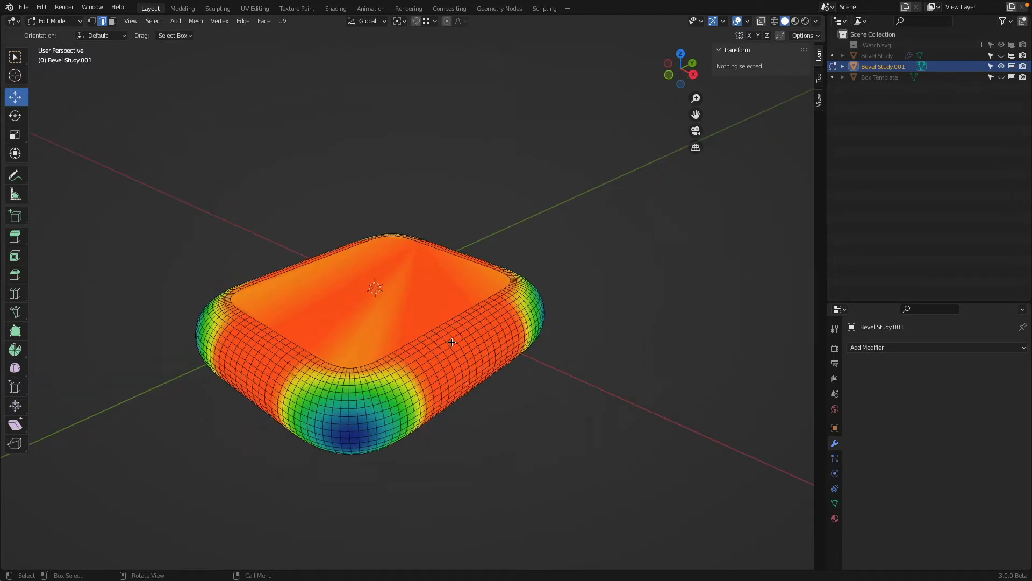
pyautogui.scroll(6, 452, 342)
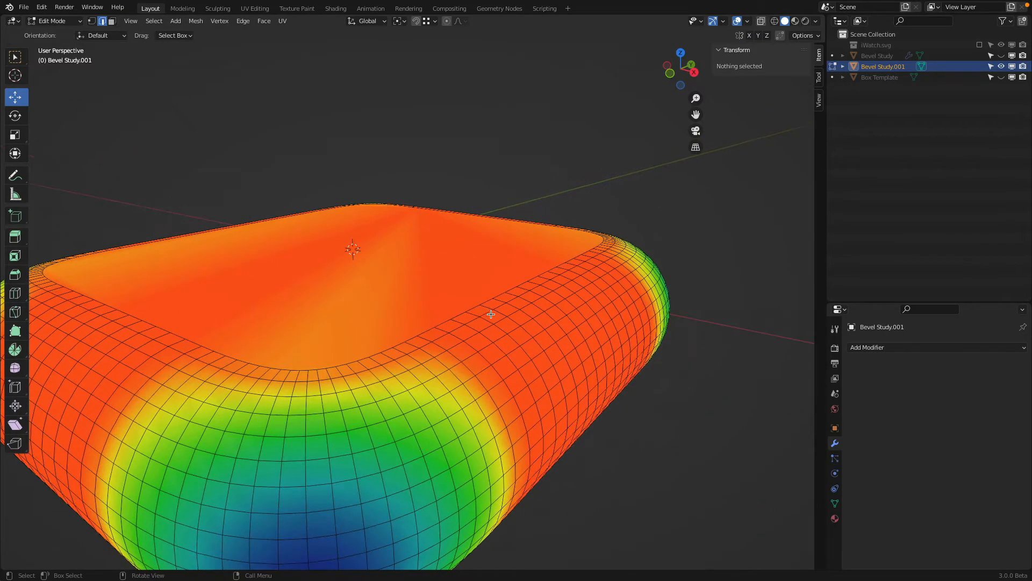
pyautogui.click(495, 317)
pyautogui.click(507, 328)
pyautogui.click(516, 338)
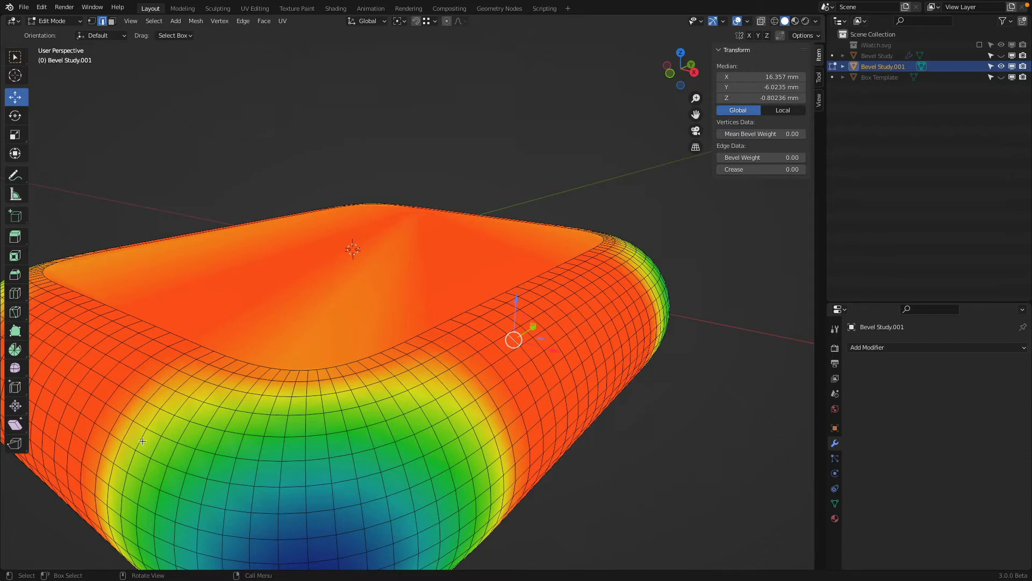
# - Examine the curvature colours and edge flow where the rounded corners meet the straight sides from the top view
pyautogui.scroll(-3, 414, 432)
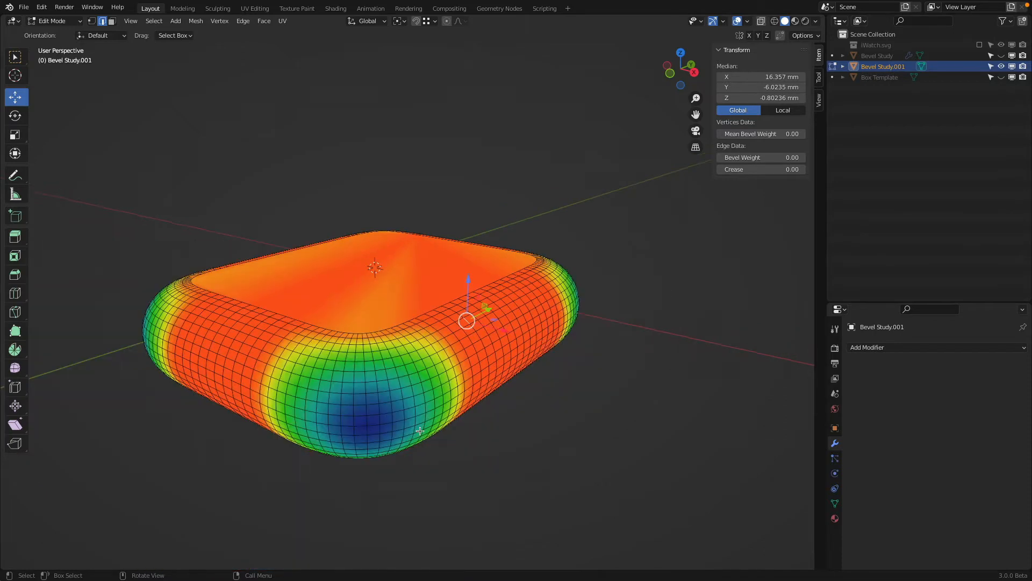
pyautogui.press('KP_7')
pyautogui.scroll(3, 345, 206)
pyautogui.moveTo(348, 203); pyautogui.dragTo(423, 260, button='middle')
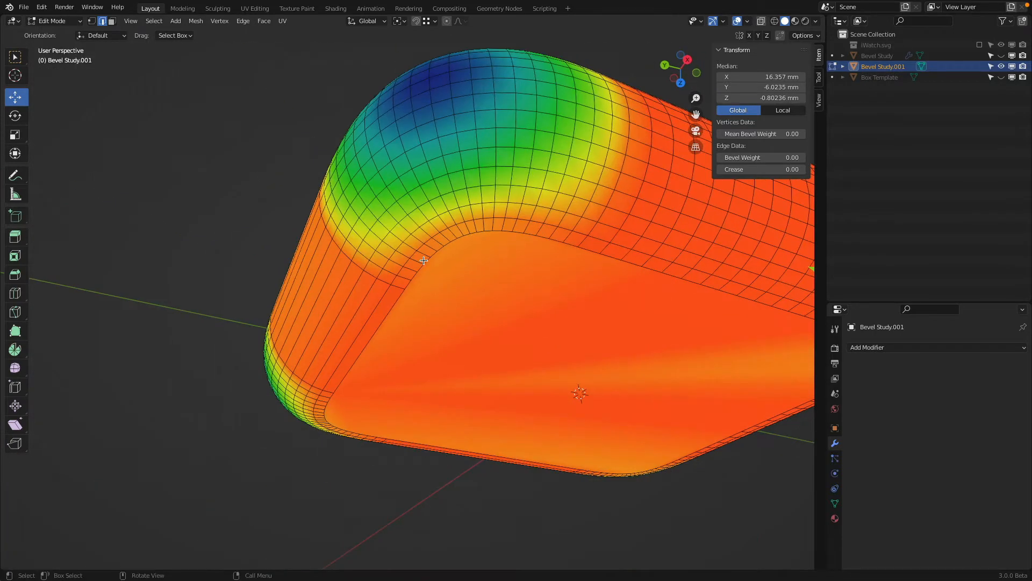
pyautogui.press('KP_7')
pyautogui.scroll(5, 438, 141)
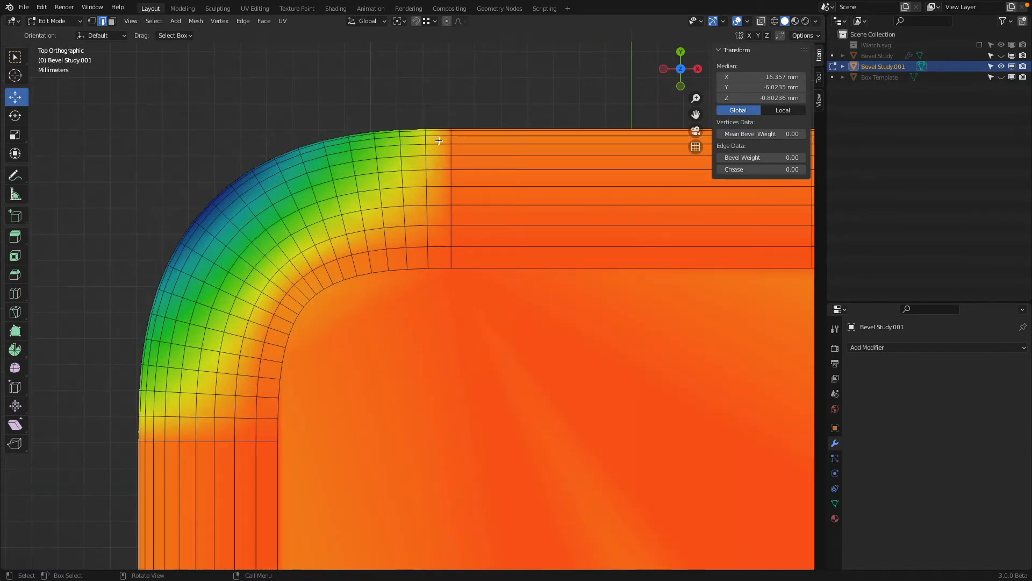
pyautogui.scroll(-4, 178, 280)
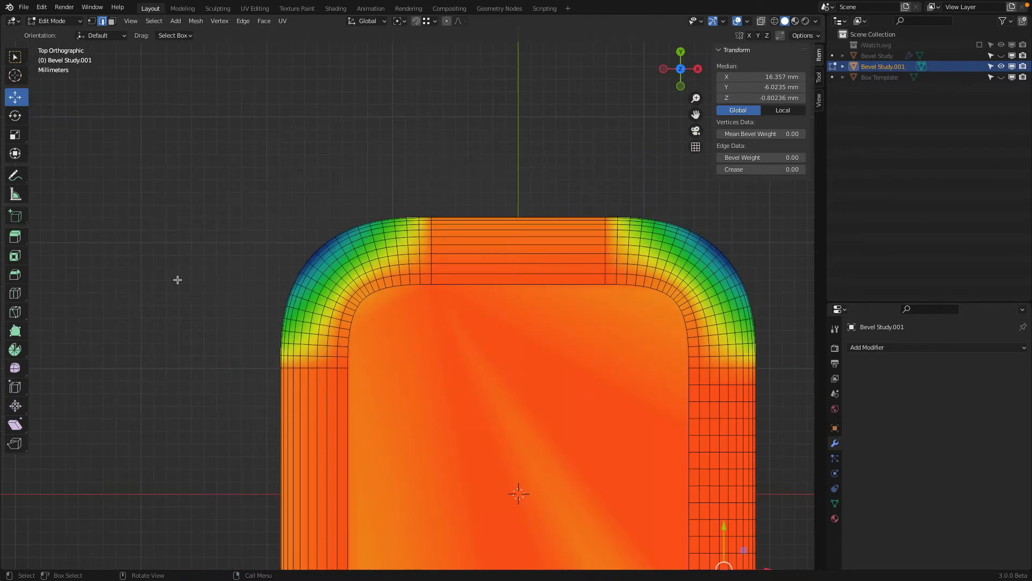
pyautogui.scroll(4, 411, 282)
pyautogui.keyDown('alt'); pyautogui.click(398, 258); pyautogui.keyUp('alt')
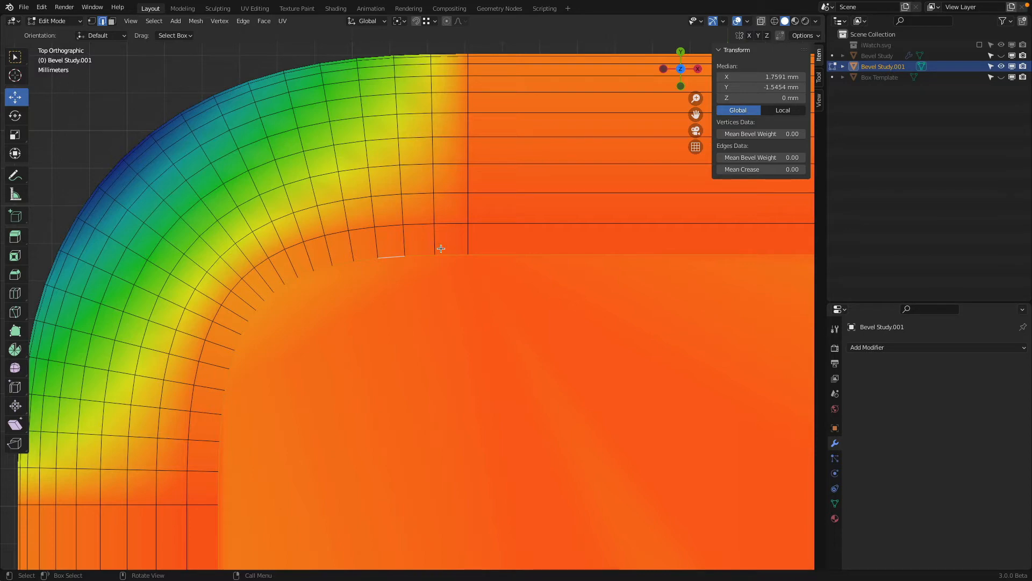
pyautogui.press('a')
pyautogui.hotkey('alt', 'a')
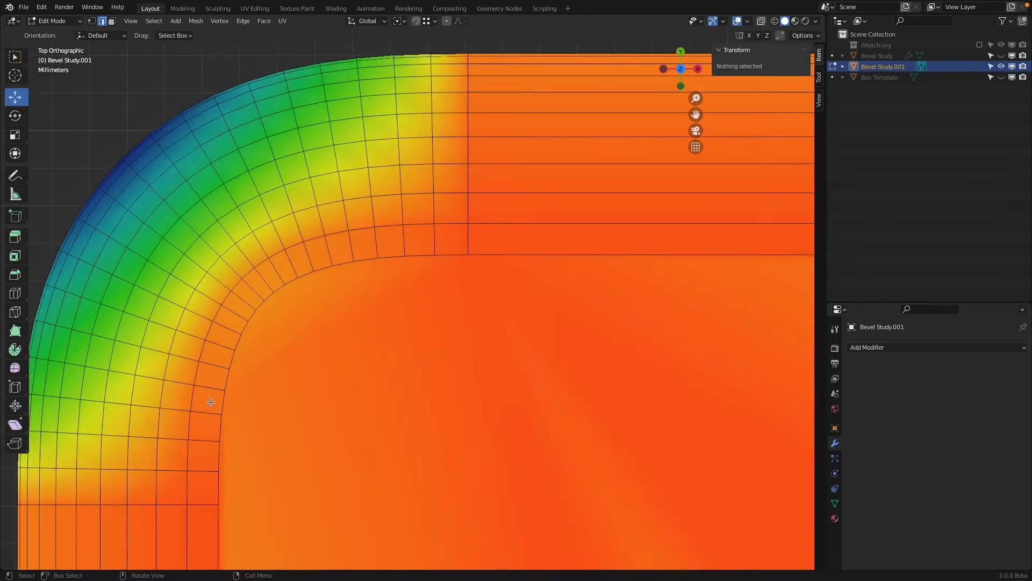
pyautogui.scroll(-2, 283, 316)
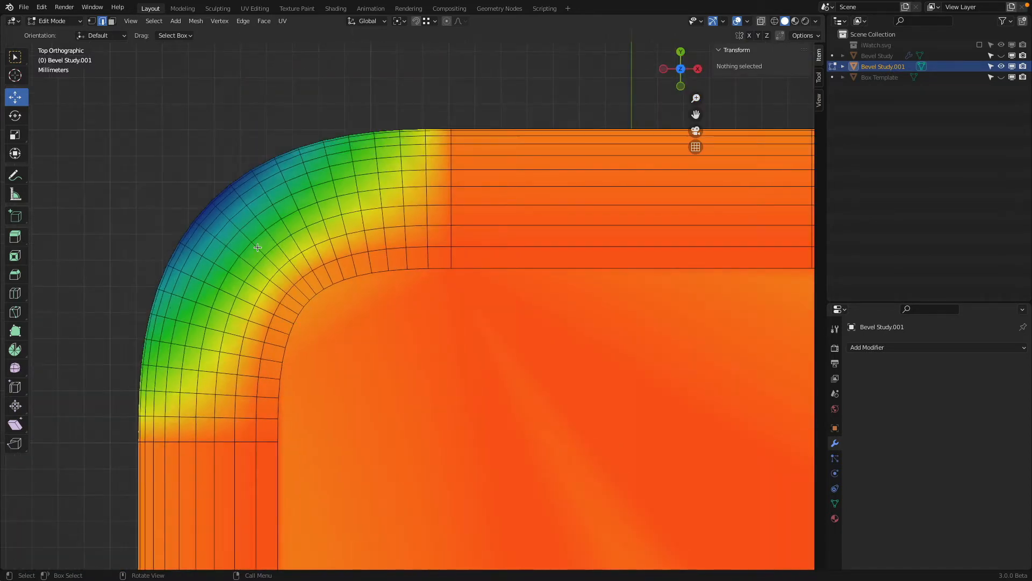
pyautogui.scroll(-1, 258, 247)
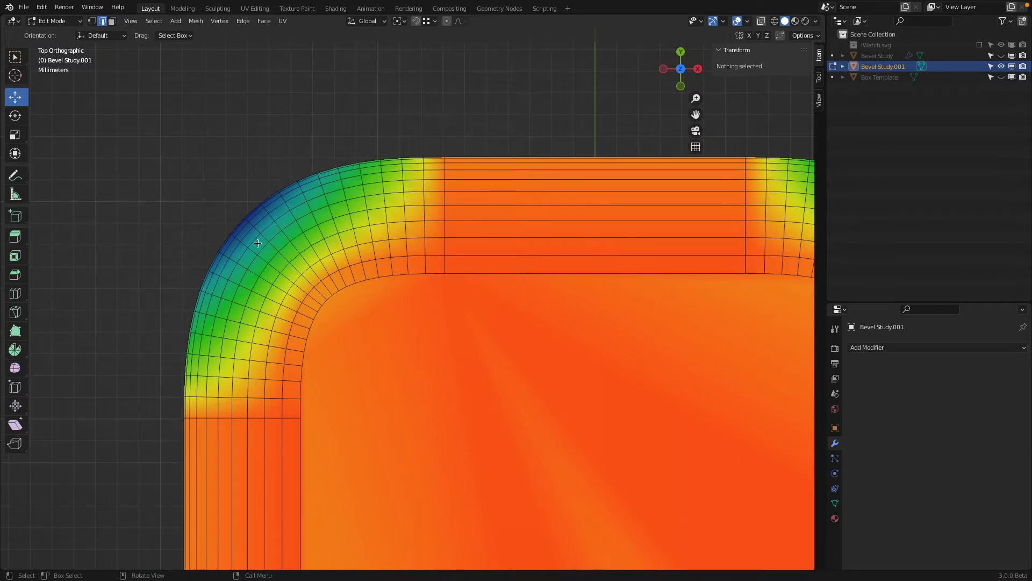
pyautogui.scroll(-4, 286, 253)
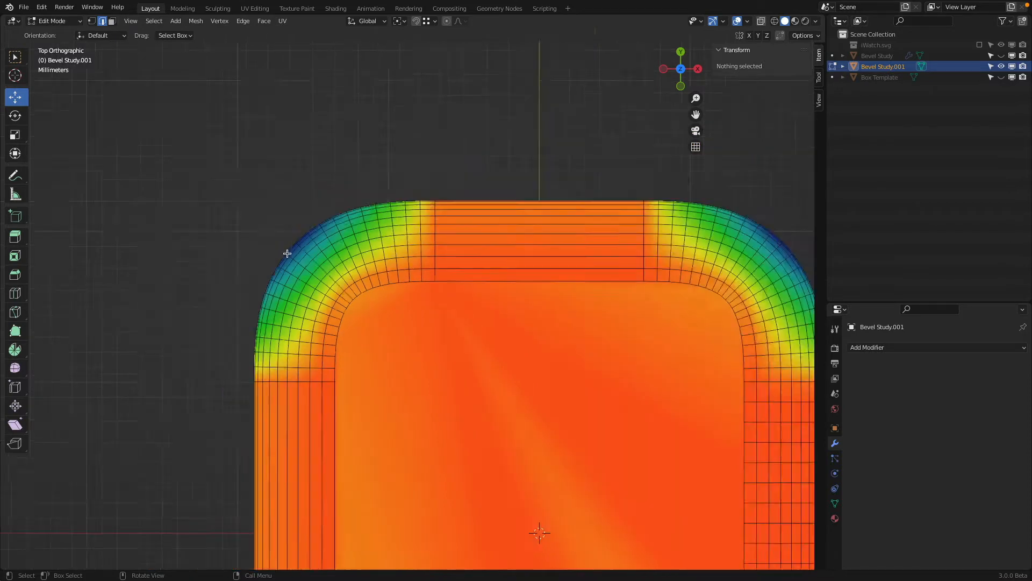
pyautogui.keyDown('shift'); pyautogui.moveTo(547, 215); pyautogui.dragTo(508, 136, button='middle'); pyautogui.keyUp('shift')
# - Turn off the Mesh Analysis overlay and return to Object Mode in the front view
pyautogui.click(748, 21)
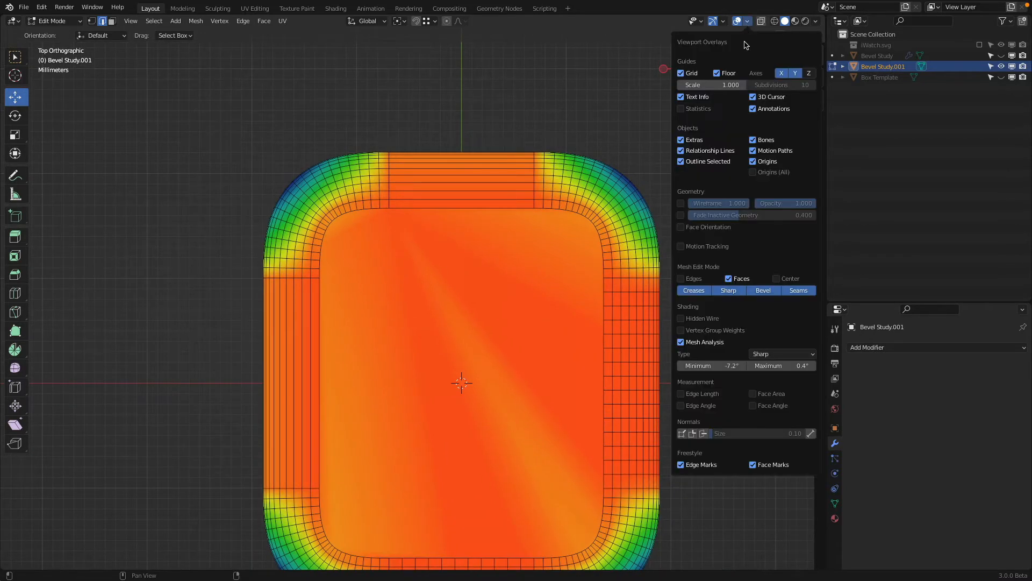
pyautogui.click(699, 337)
pyautogui.scroll(-2, 541, 239)
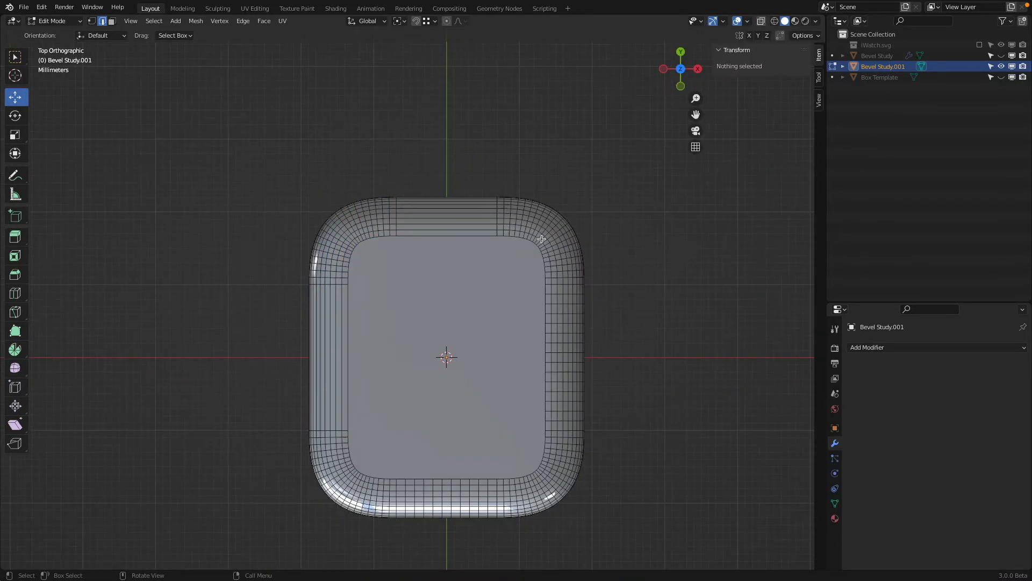
pyautogui.press('KP_1')
pyautogui.press('Tab')
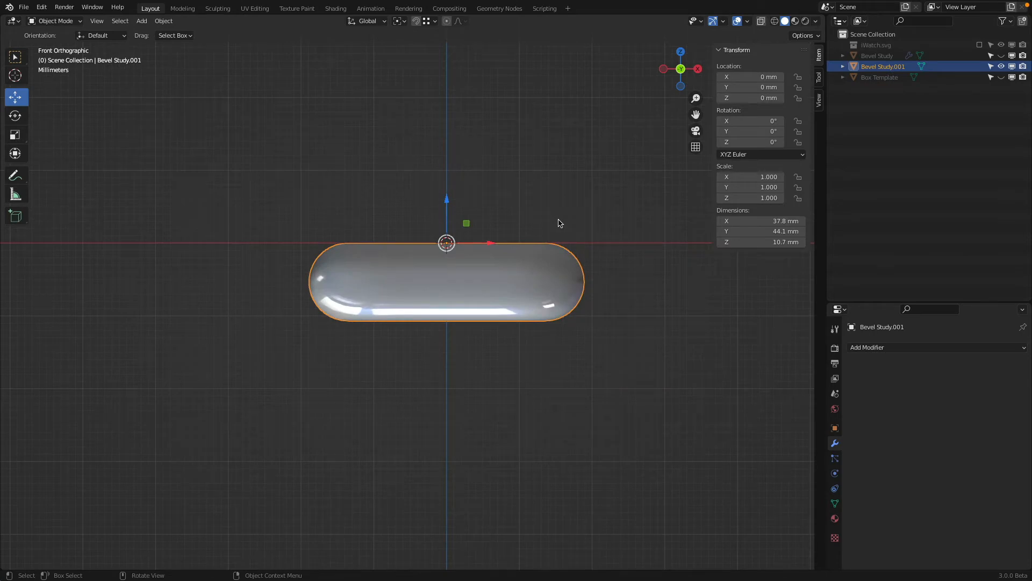
# - Rename the Bevel Study.001 object as Bevel Study Baked
pyautogui.doubleClick(904, 65)
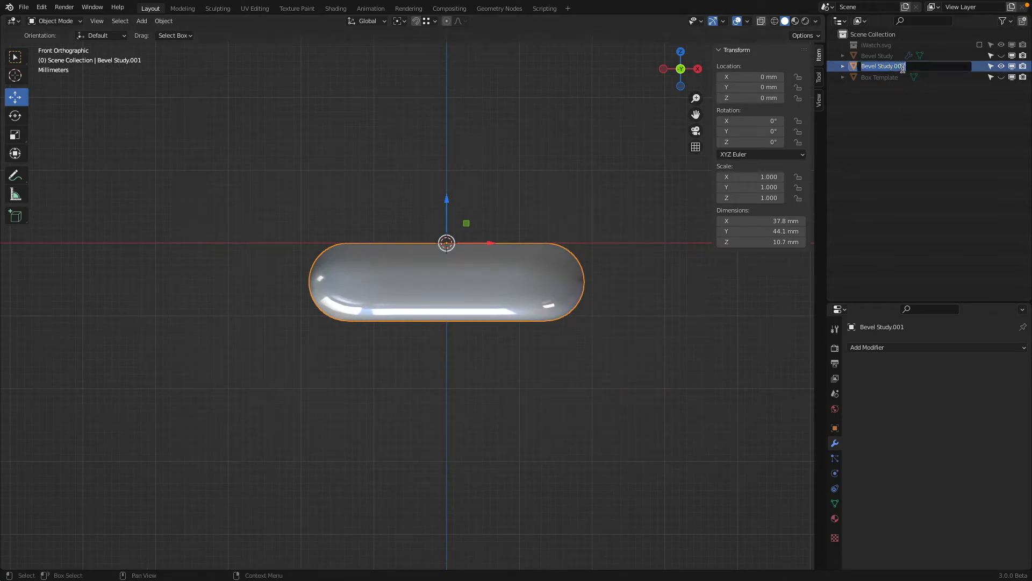
pyautogui.moveTo(903, 67); pyautogui.dragTo(975, 79)
pyautogui.press('Right')
pyautogui.write('Baked')
pyautogui.press('Return')
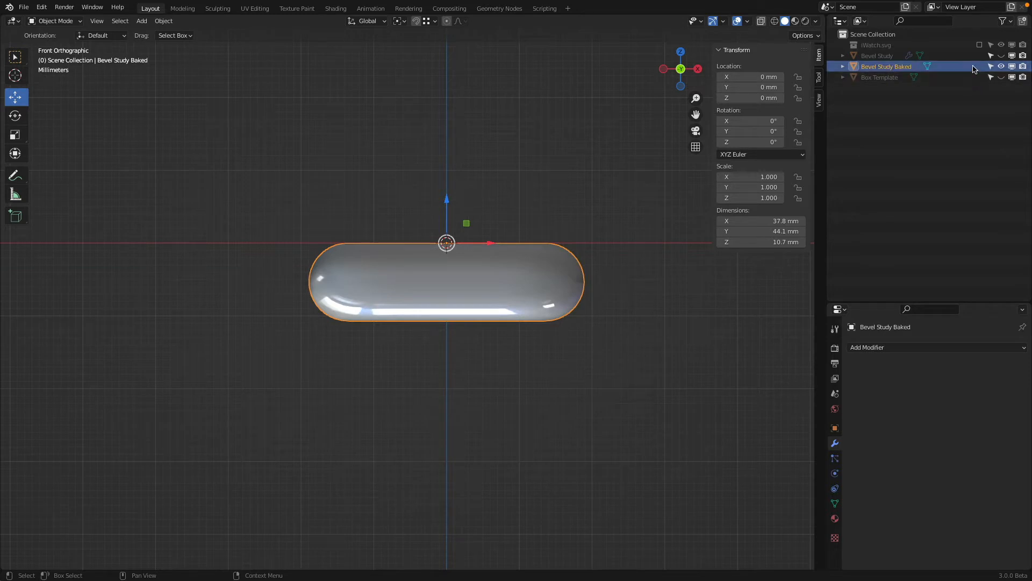
# - Enable the iWatch.svg collection and display the viewport in wireframe to compare the case with the reference outlines
pyautogui.click(980, 44)
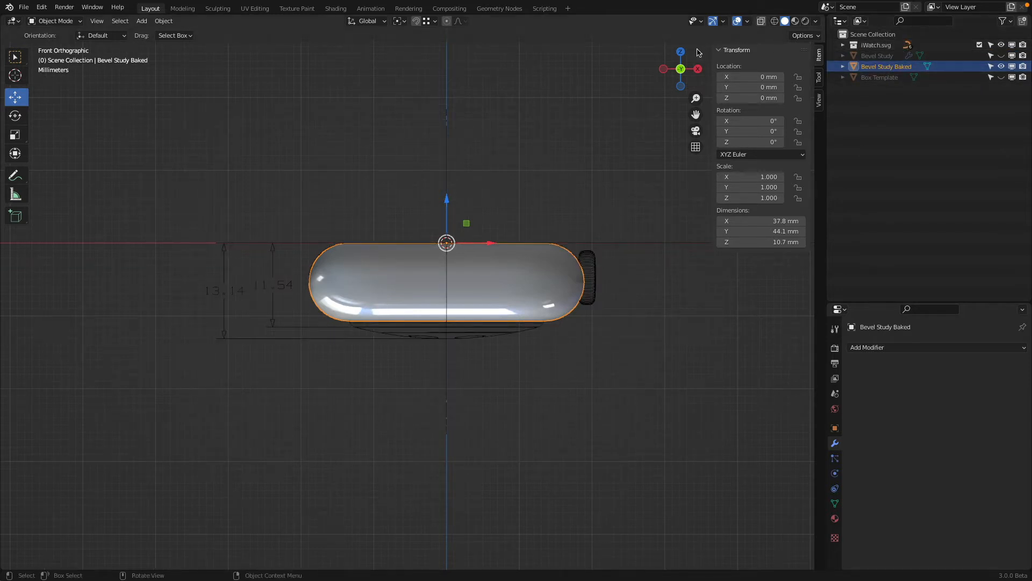
pyautogui.click(775, 21)
pyautogui.scroll(6, 357, 258)
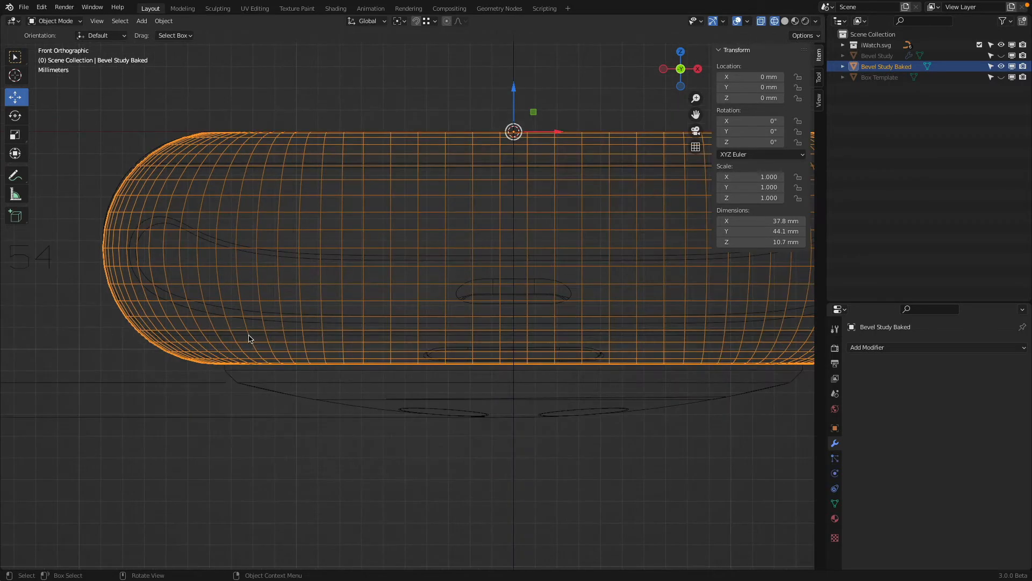
# - Select the Front outline and examine how closely the case's rounded side follows it in the front view
pyautogui.click(200, 274)
pyautogui.keyDown('shift'); pyautogui.moveTo(204, 322); pyautogui.dragTo(430, 315, button='middle'); pyautogui.keyUp('shift')
pyautogui.scroll(-1, 431, 316)
pyautogui.scroll(7, 430, 316)
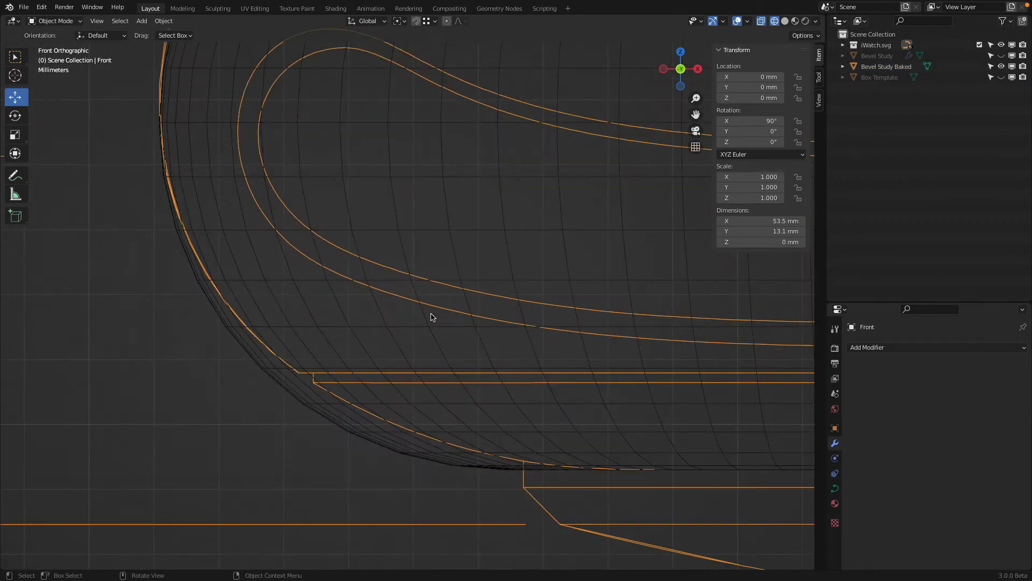
pyautogui.keyDown('shift'); pyautogui.moveTo(400, 108); pyautogui.dragTo(408, 423, button='middle'); pyautogui.keyUp('shift')
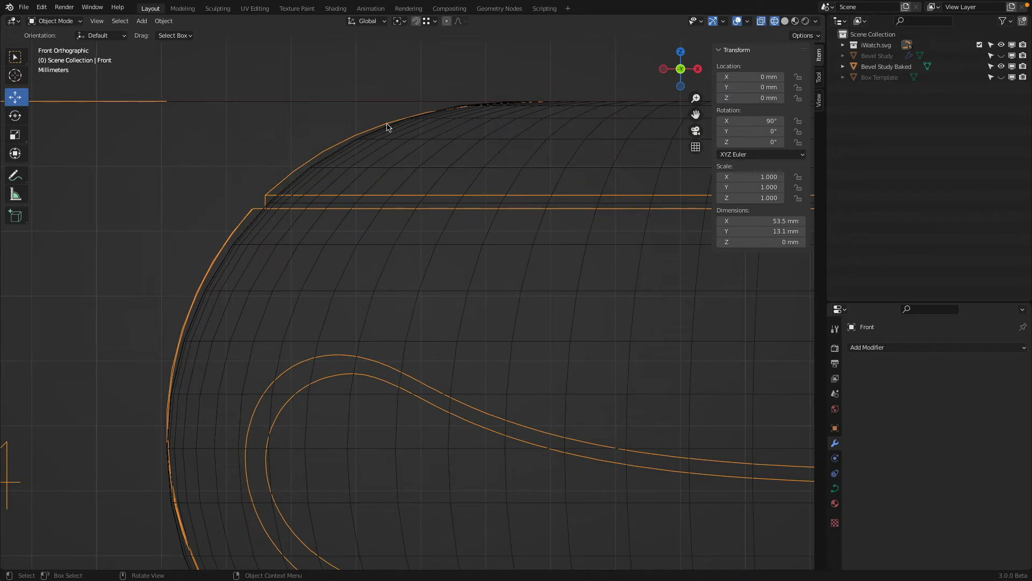
pyautogui.keyDown('shift'); pyautogui.moveTo(329, 466); pyautogui.dragTo(374, 155, button='middle'); pyautogui.keyUp('shift')
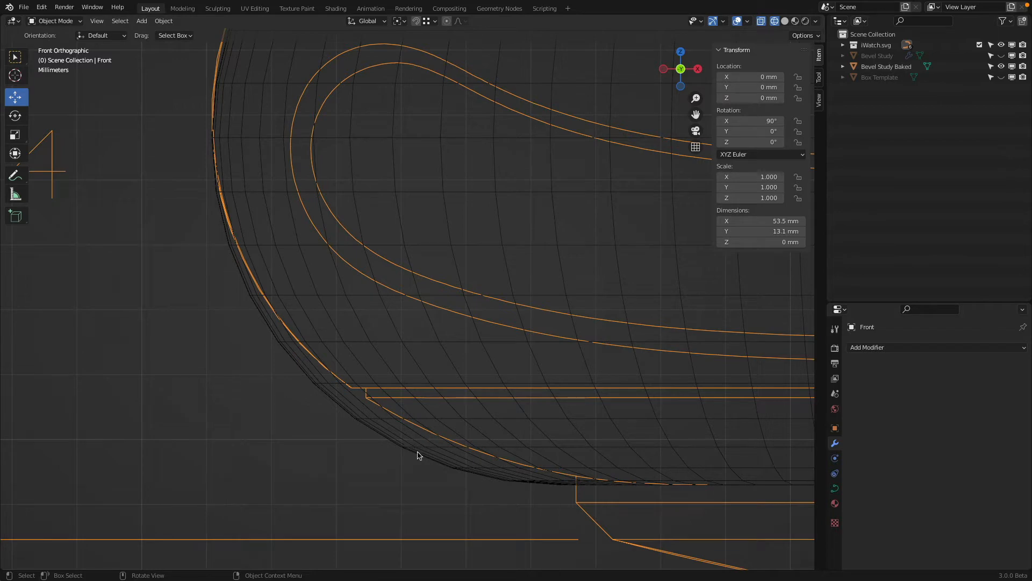
pyautogui.scroll(-5, 420, 451)
# - Compare the case's rounded corner with the Top outline in the top view
pyautogui.press('KP_7')
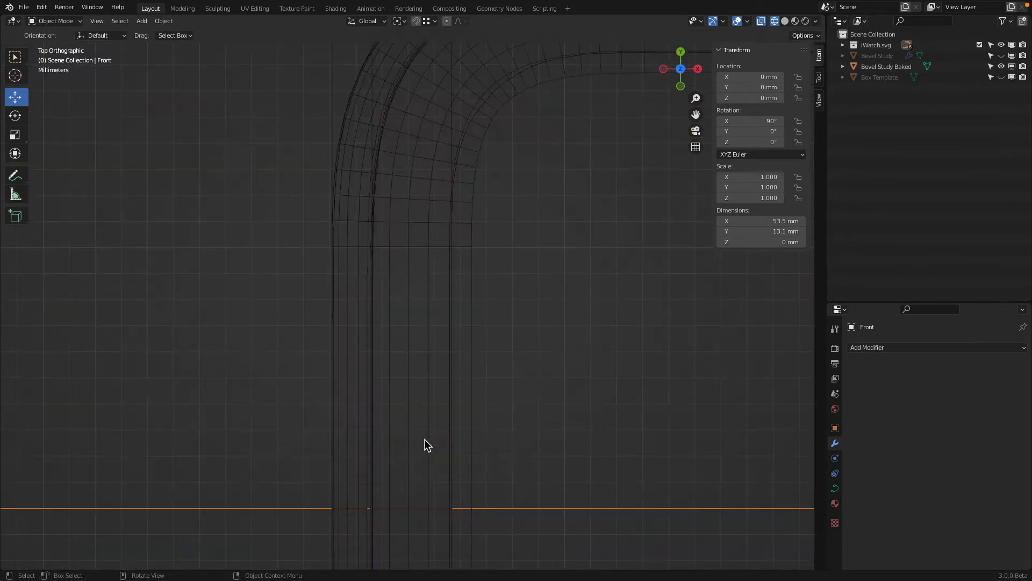
pyautogui.scroll(-4, 424, 439)
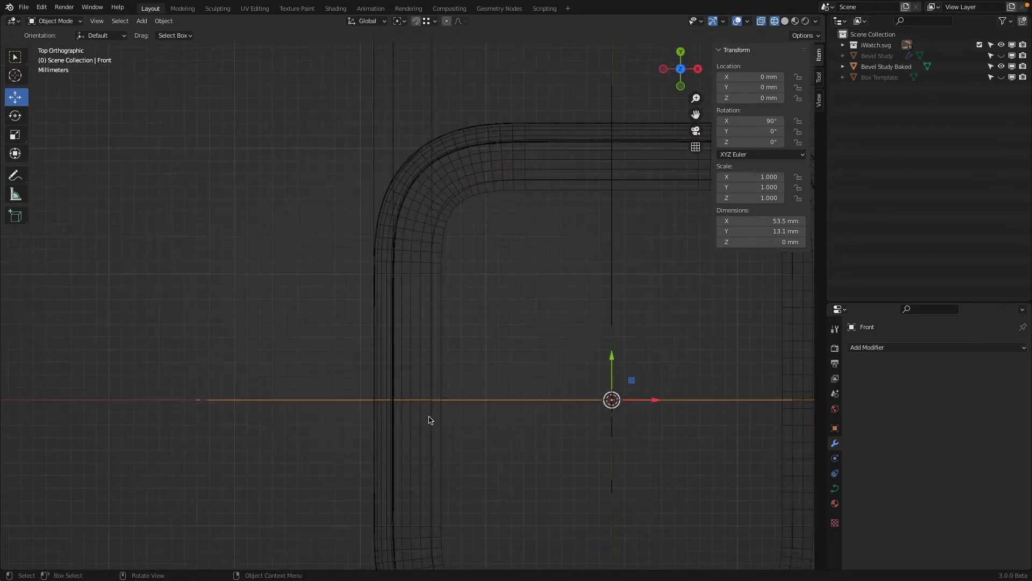
pyautogui.click(433, 102)
pyautogui.scroll(5, 445, 96)
pyautogui.keyDown('shift'); pyautogui.moveTo(470, 98); pyautogui.dragTo(340, 315, button='middle'); pyautogui.keyUp('shift')
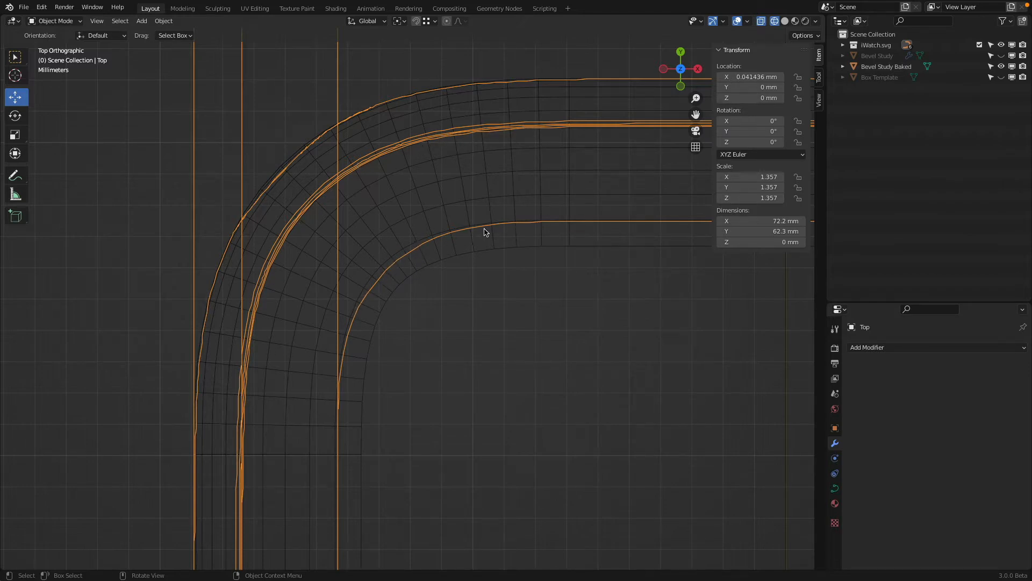
pyautogui.scroll(-6, 484, 231)
pyautogui.scroll(3, 425, 236)
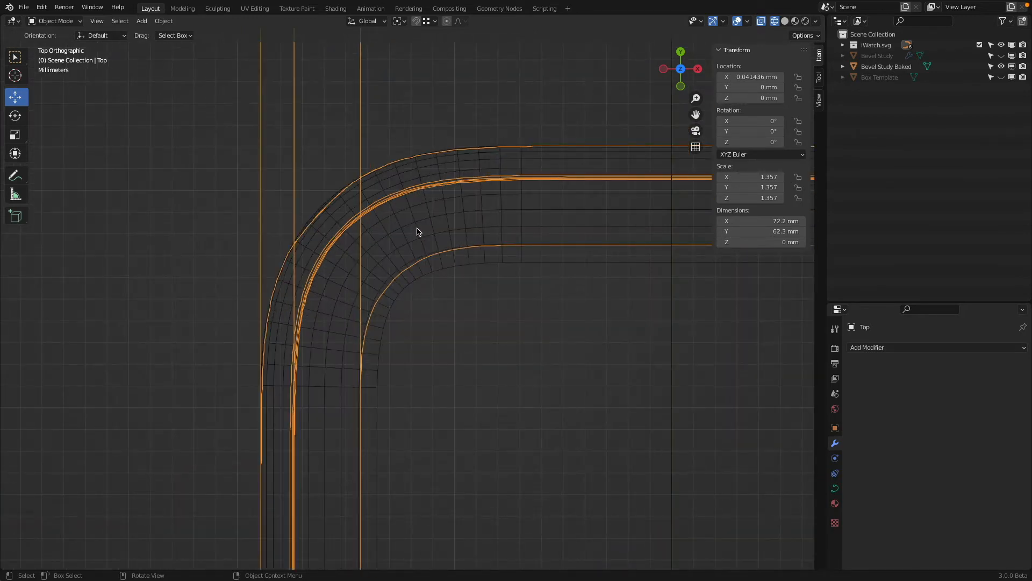
pyautogui.scroll(-6, 418, 228)
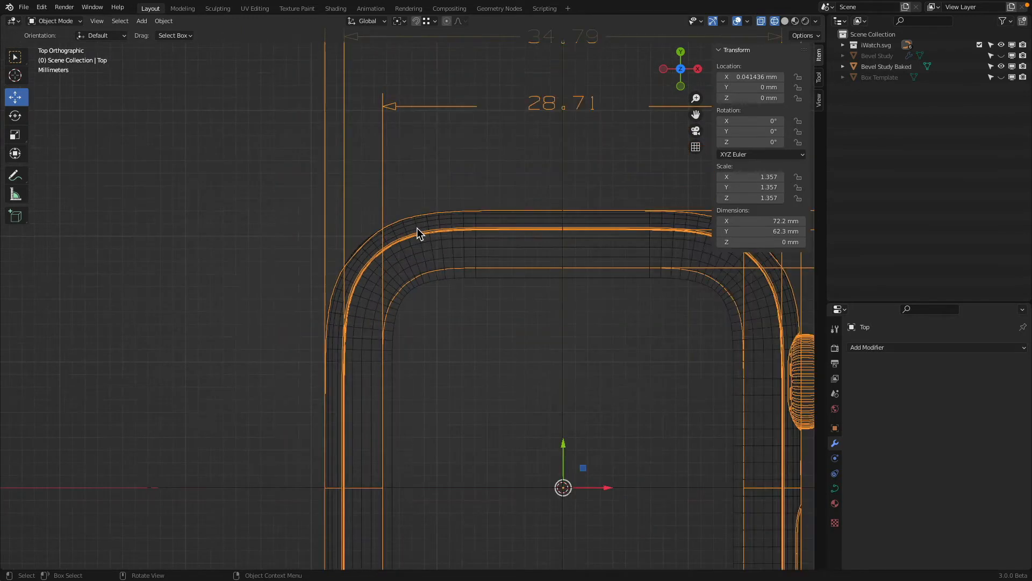
# - Hide Bevel Study Baked, then enable and select the Profile Top drawing in the iWatch.svg collection
pyautogui.click(843, 46)
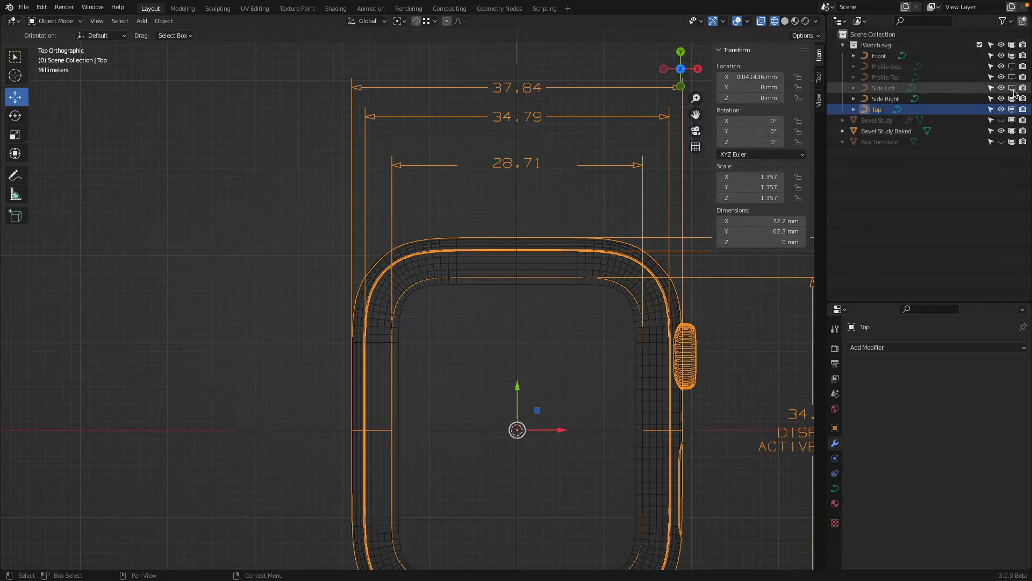
pyautogui.click(1001, 131)
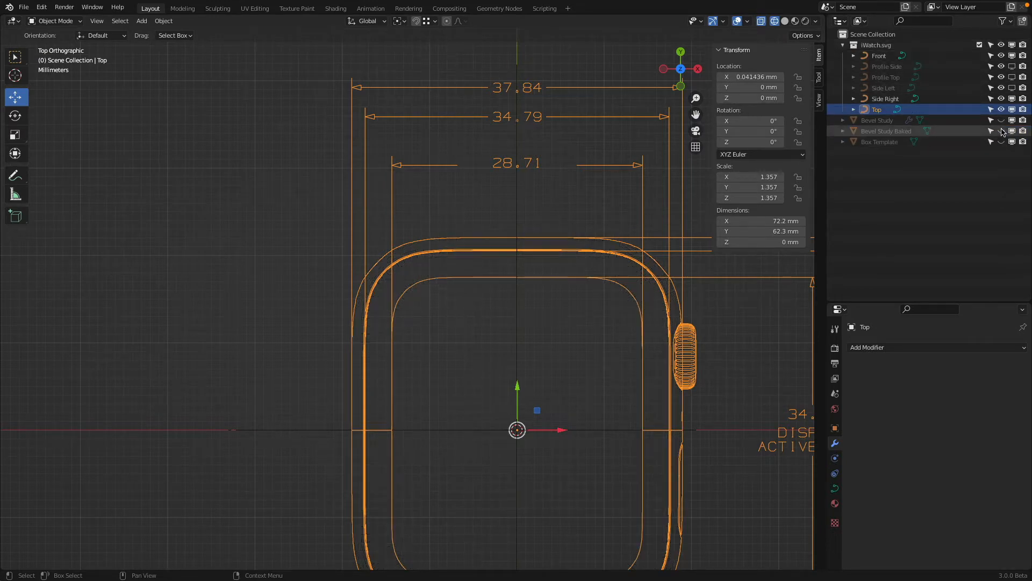
pyautogui.click(1013, 80)
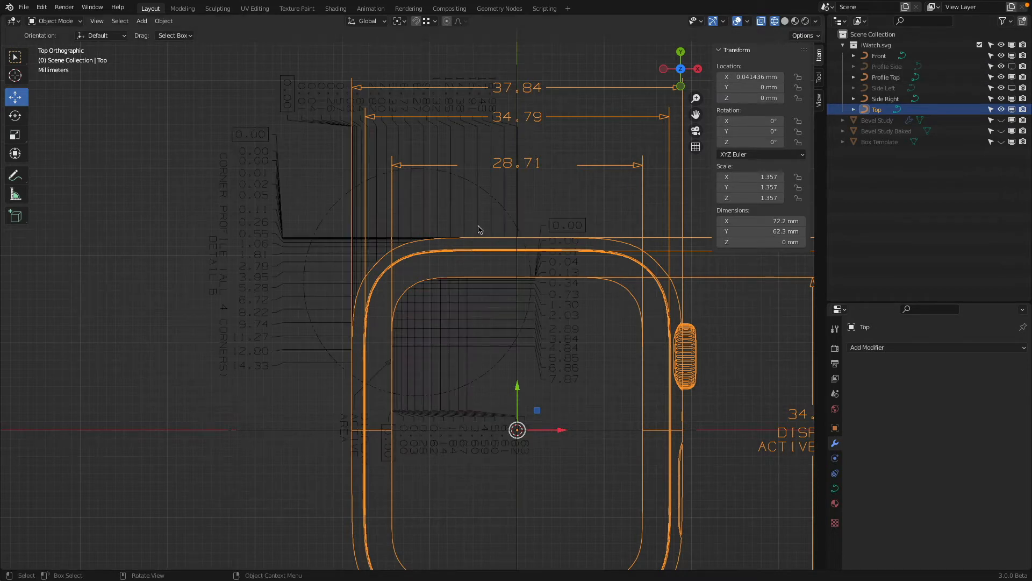
pyautogui.click(306, 261)
# - Examine the corner profile curve and its dimension lines in the Profile Top drawing
pyautogui.scroll(3, 408, 217)
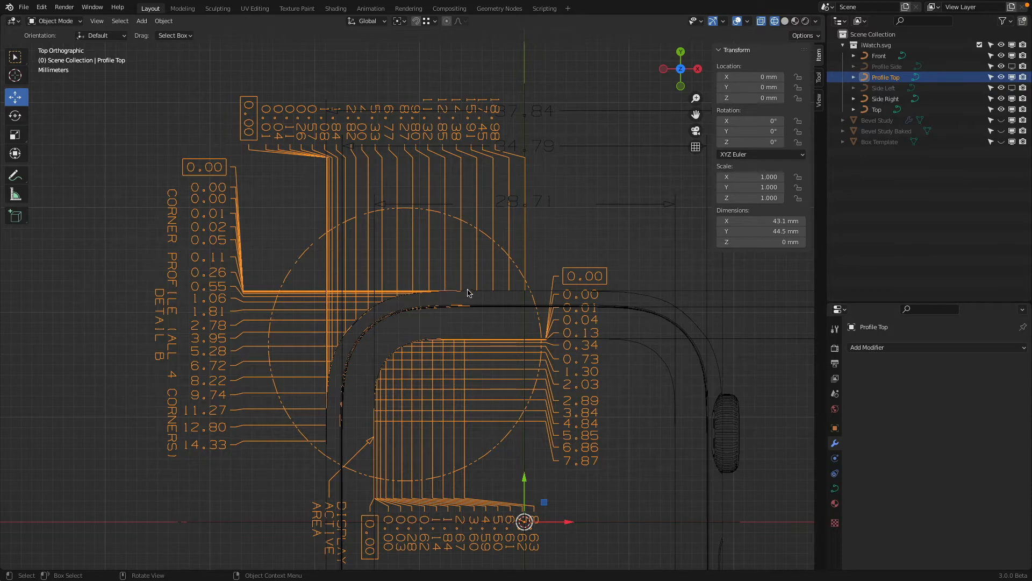
pyautogui.scroll(8, 410, 306)
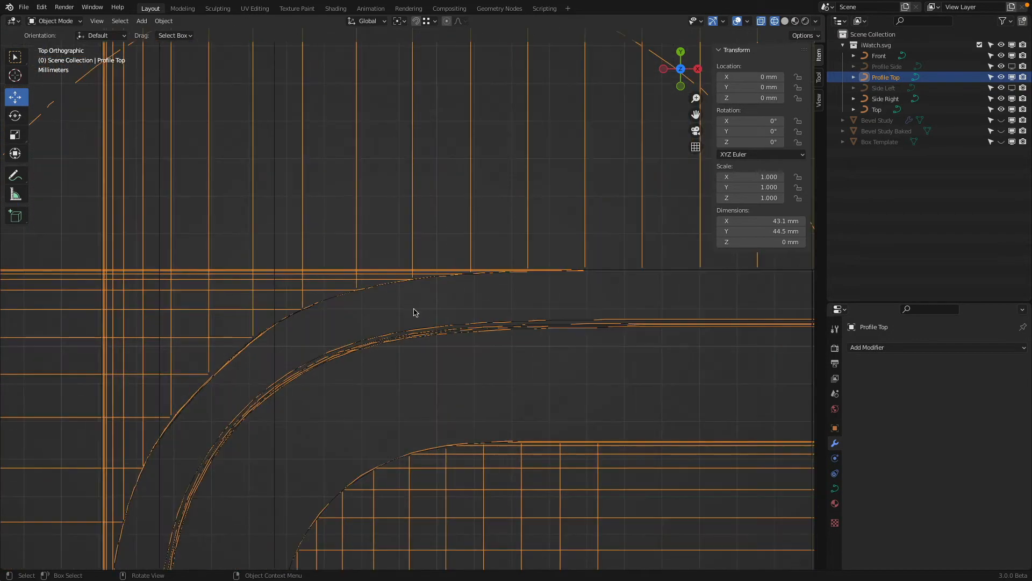
pyautogui.keyDown('shift'); pyautogui.moveTo(371, 327); pyautogui.dragTo(581, 211, button='middle'); pyautogui.keyUp('shift')
pyautogui.scroll(4, 482, 195)
pyautogui.scroll(-5, 507, 195)
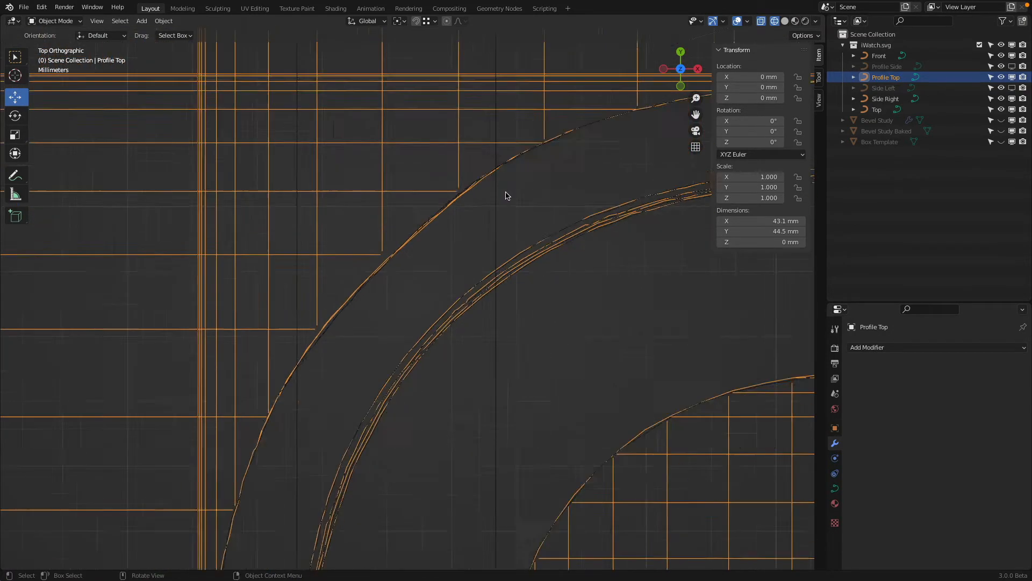
# - Show Bevel Study Baked again and compare its corner mesh with the Profile Top curve from the top view
pyautogui.click(1001, 131)
pyautogui.click(896, 133)
pyautogui.scroll(4, 422, 251)
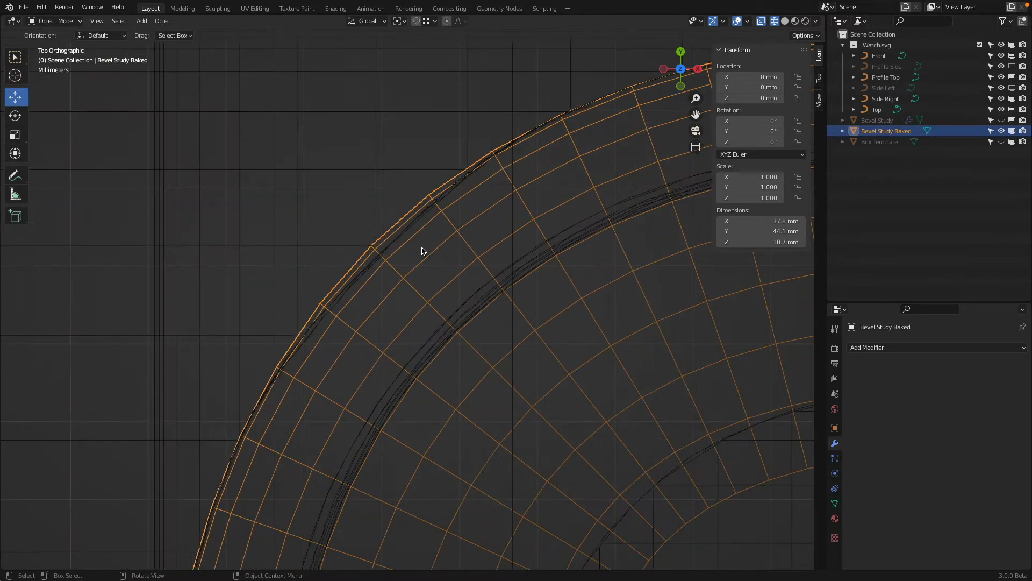
pyautogui.scroll(-6, 422, 250)
pyautogui.click(424, 219)
pyautogui.scroll(5, 427, 221)
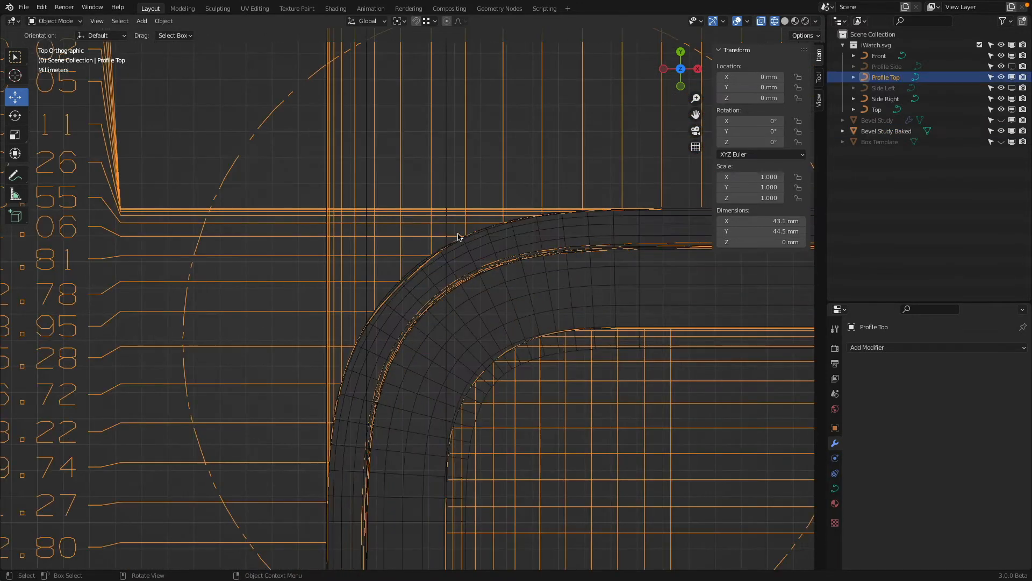
pyautogui.click(519, 242)
pyautogui.scroll(4, 624, 210)
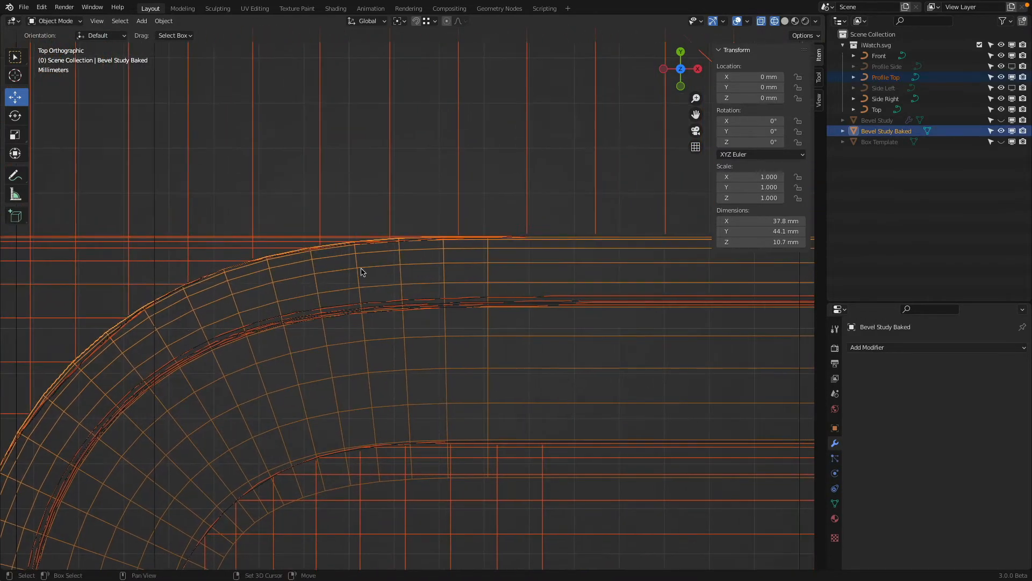
pyautogui.scroll(3, 525, 230)
pyautogui.scroll(-5, 516, 236)
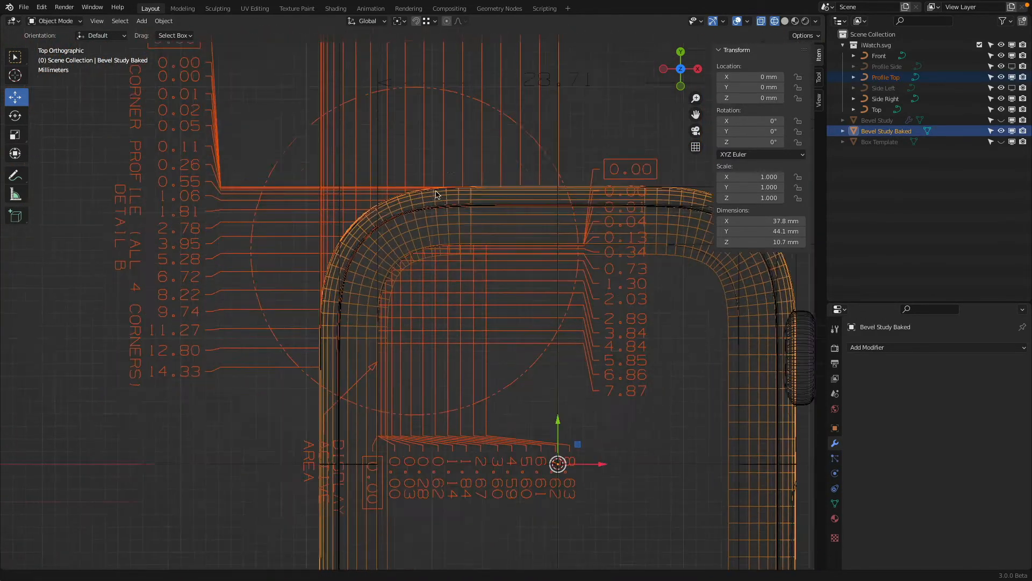
pyautogui.click(385, 247)
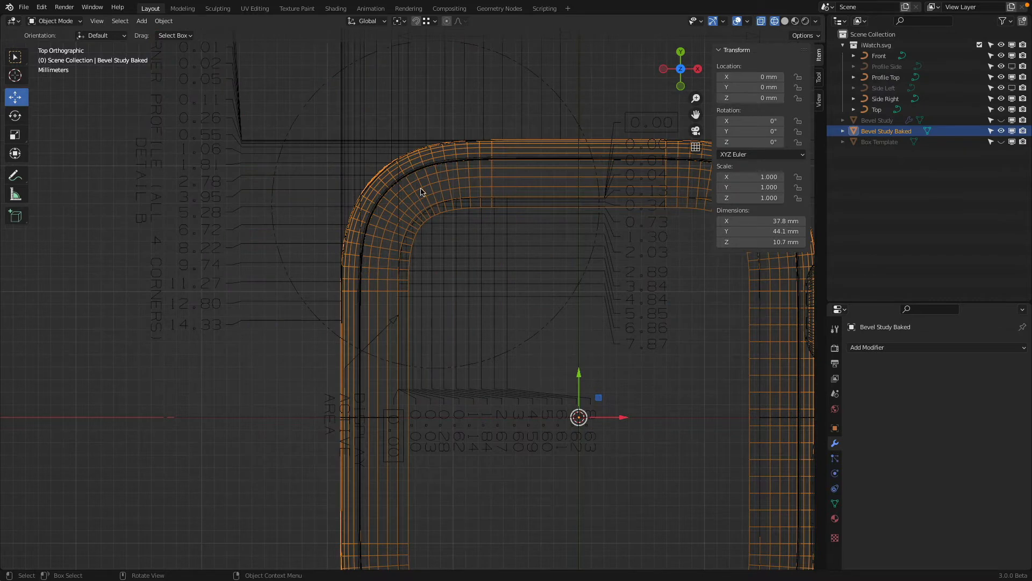
pyautogui.keyDown('shift'); pyautogui.moveTo(423, 192); pyautogui.dragTo(429, 291, button='middle'); pyautogui.keyUp('shift')
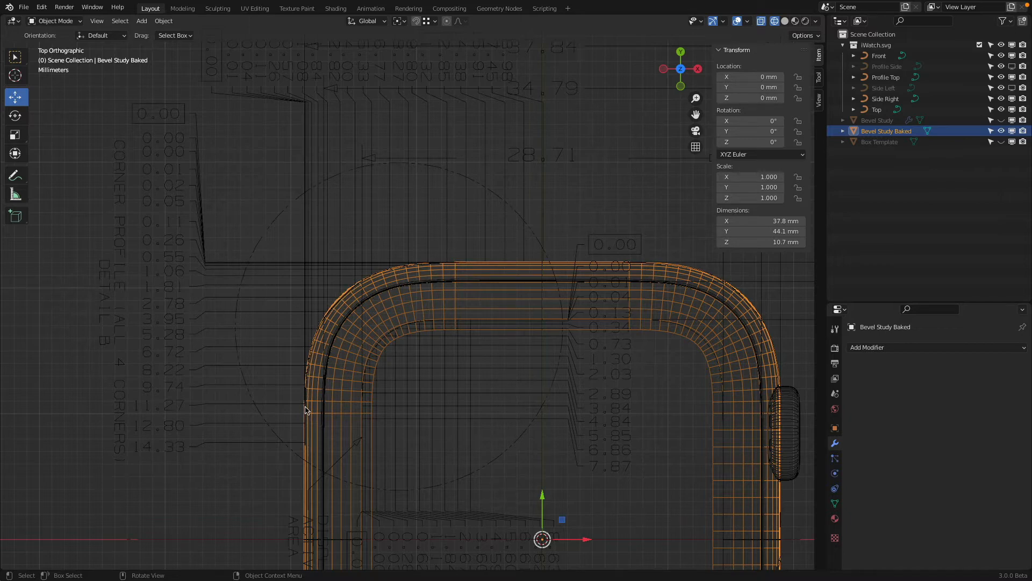
# - Disable the iWatch.svg collection and return the viewport to solid shading
pyautogui.click(979, 44)
pyautogui.scroll(-2, 486, 325)
pyautogui.hotkey('shift', 'z')
pyautogui.scroll(-2, 543, 320)
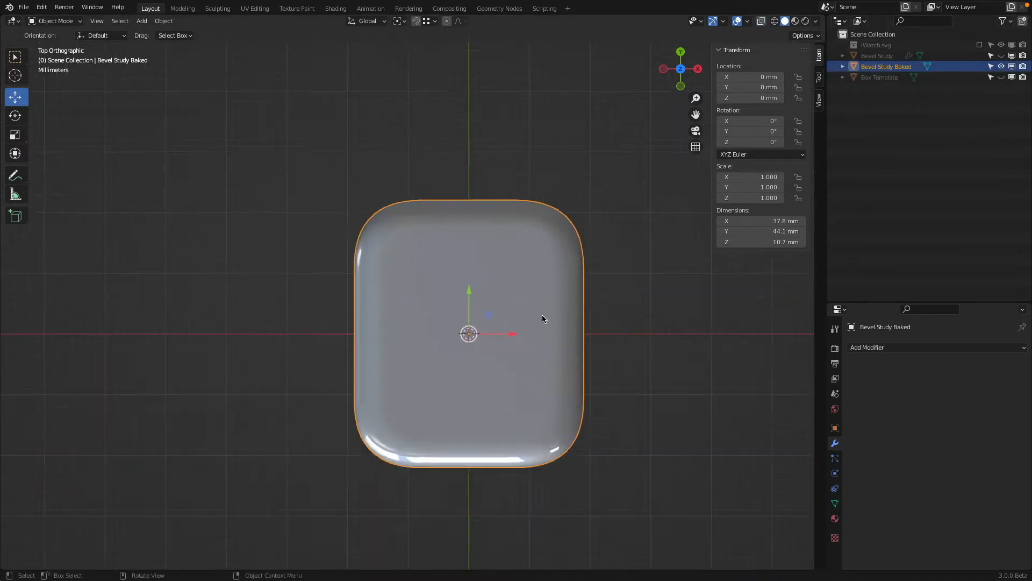
# - Inspect the rounded silhouette of the shaded case by comparing its front and top views
pyautogui.moveTo(543, 319); pyautogui.dragTo(424, 250, button='middle')
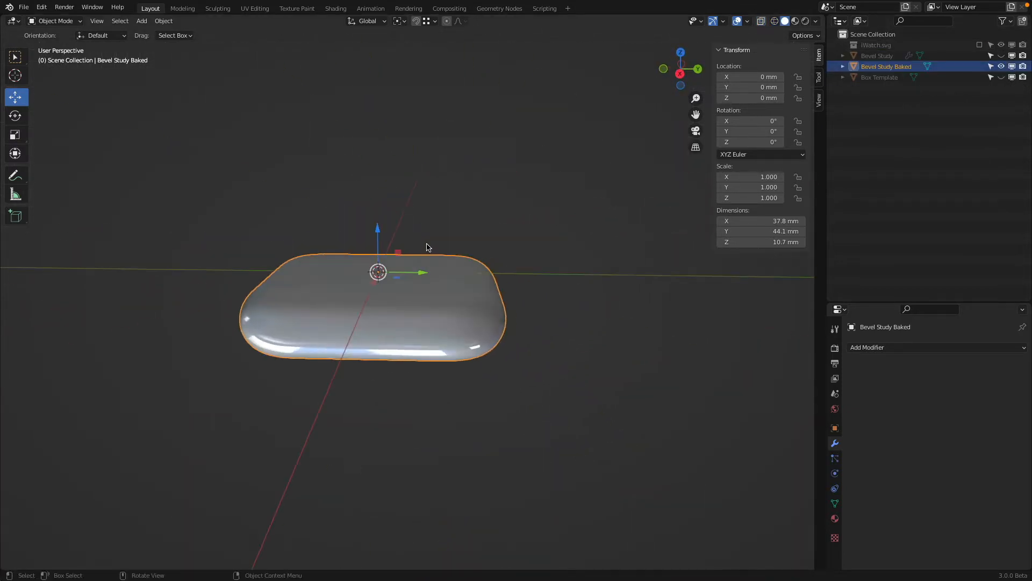
pyautogui.press('KP_1')
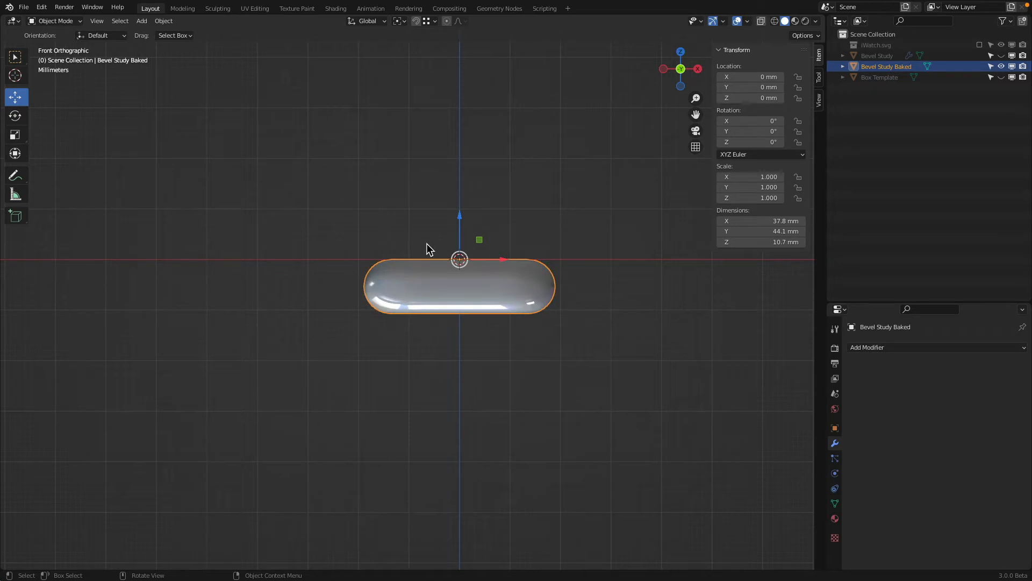
pyautogui.press('KP_7')
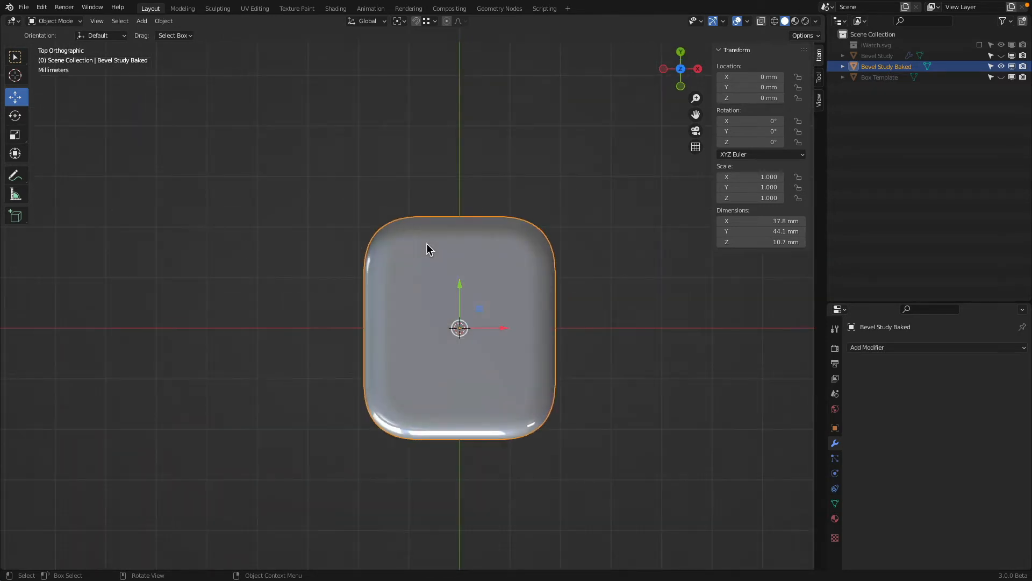
pyautogui.press('KP_1')
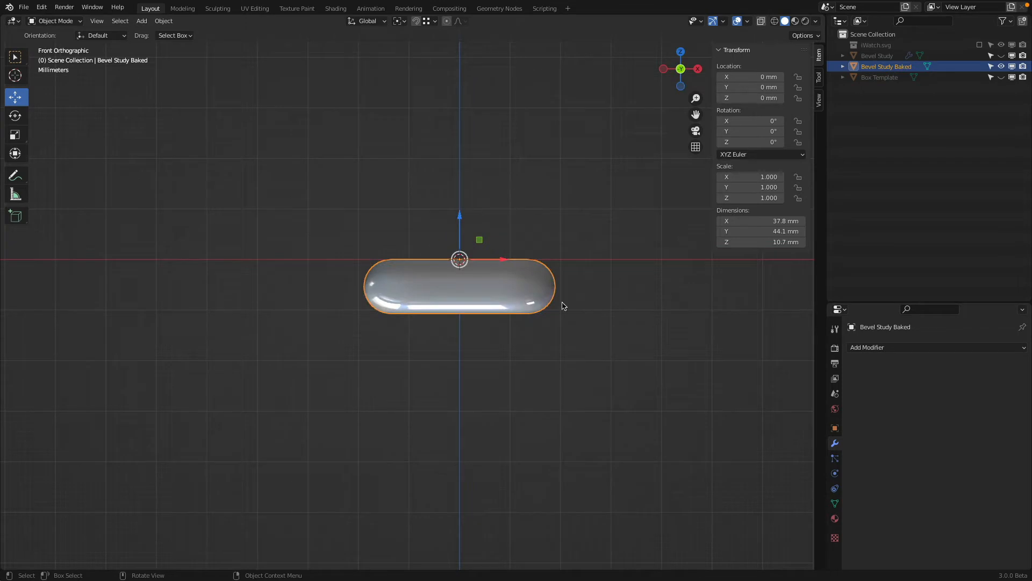
pyautogui.scroll(4, 563, 306)
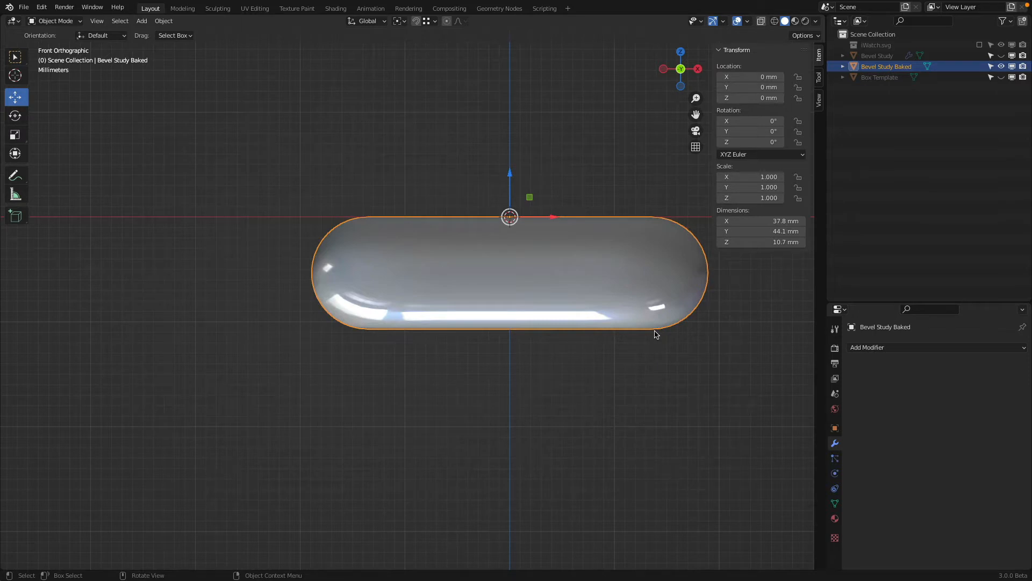
pyautogui.press('KP_7')
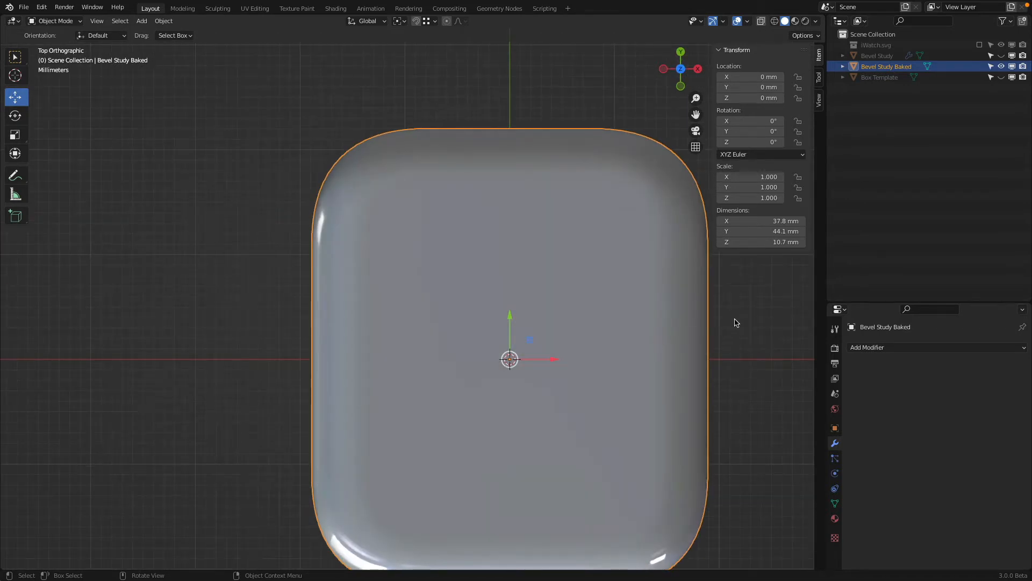
pyautogui.keyDown('shift'); pyautogui.moveTo(660, 301); pyautogui.dragTo(603, 265, button='middle'); pyautogui.keyUp('shift')
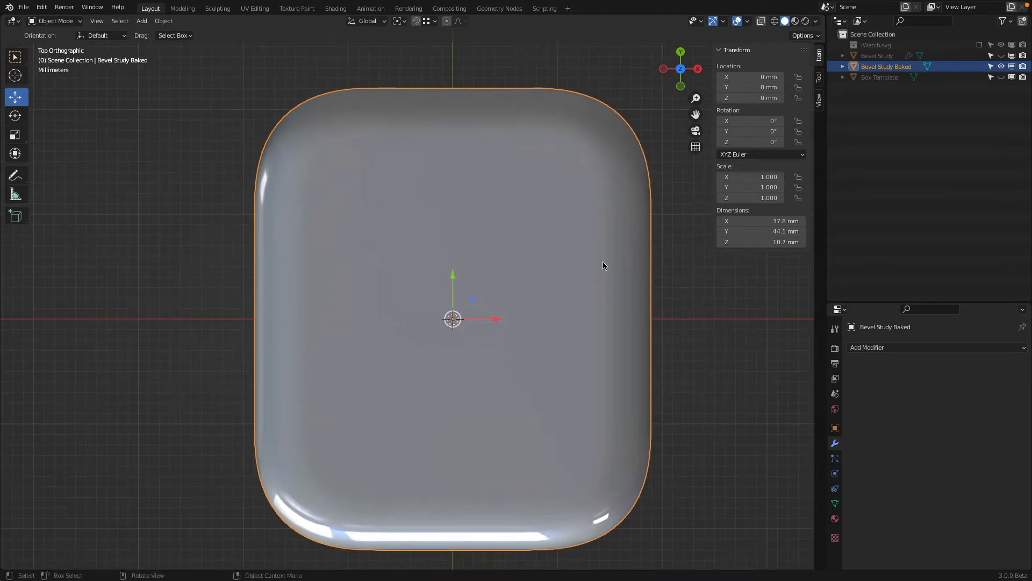
# - Duplicate Bevel Study Baked in place and rename the copy Surface Blend Study
pyautogui.hotkey('shift', 'd')
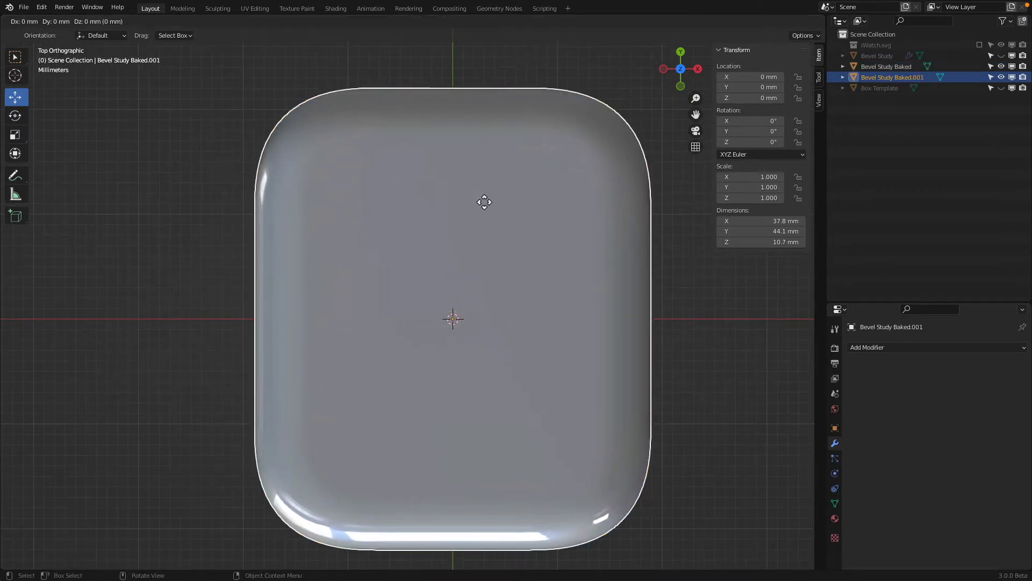
pyautogui.rightClick(483, 196)
pyautogui.doubleClick(910, 79)
pyautogui.press('Right')
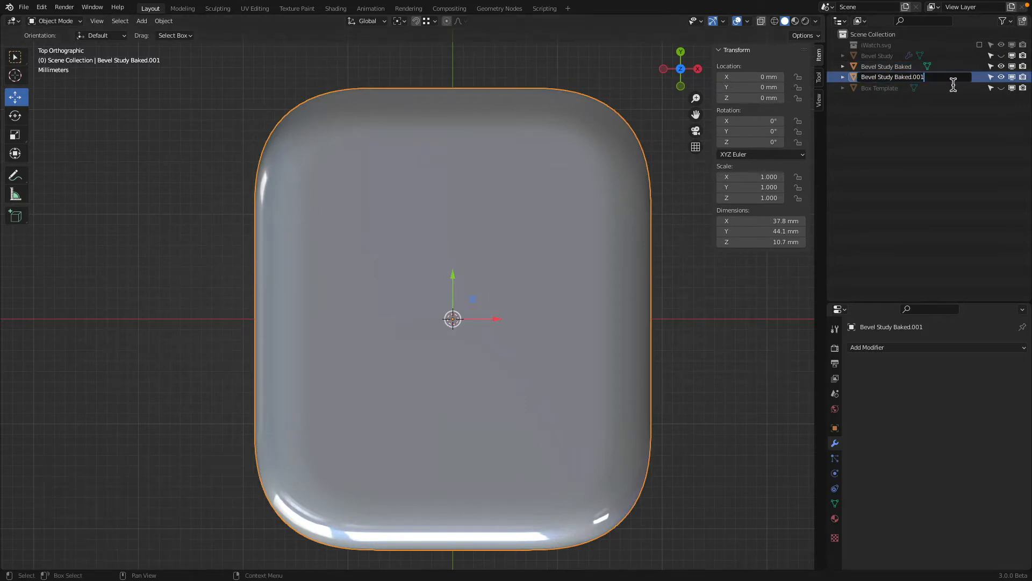
pyautogui.hotkey('shift', 'Left')
pyautogui.hotkey('shift', 'Left')
pyautogui.hotkey('shift', 'Left')
pyautogui.hotkey('shift', 'Left')
pyautogui.hotkey('shift', 'Left')
pyautogui.hotkey('shift', 'Left')
pyautogui.hotkey('shift', 'Left')
pyautogui.hotkey('shift', 'Left')
pyautogui.hotkey('shift', 'Left')
pyautogui.hotkey('shift', 'Left')
pyautogui.hotkey('shift', 'Left')
pyautogui.hotkey('shift', 'Left')
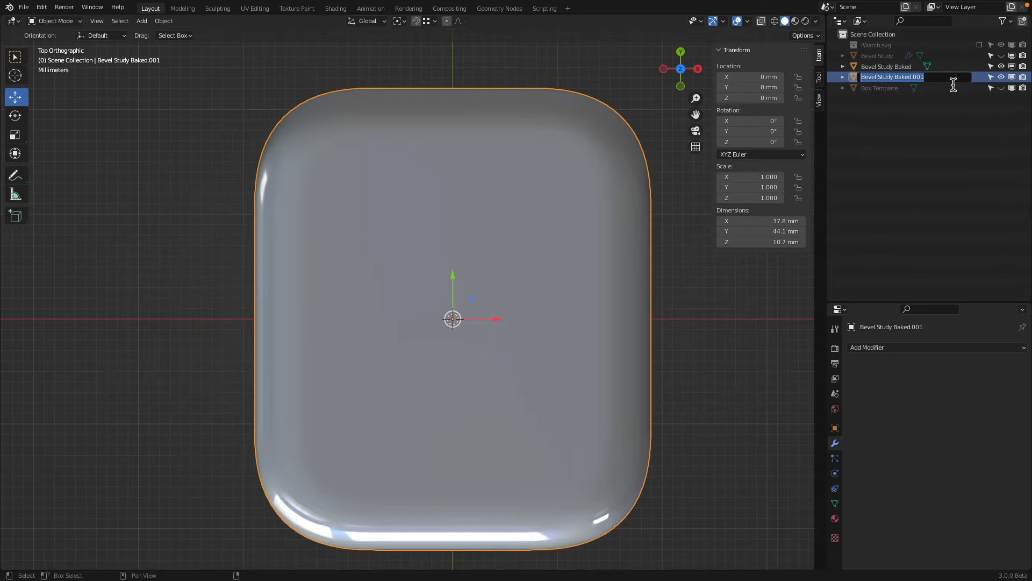
pyautogui.write('Surface ')
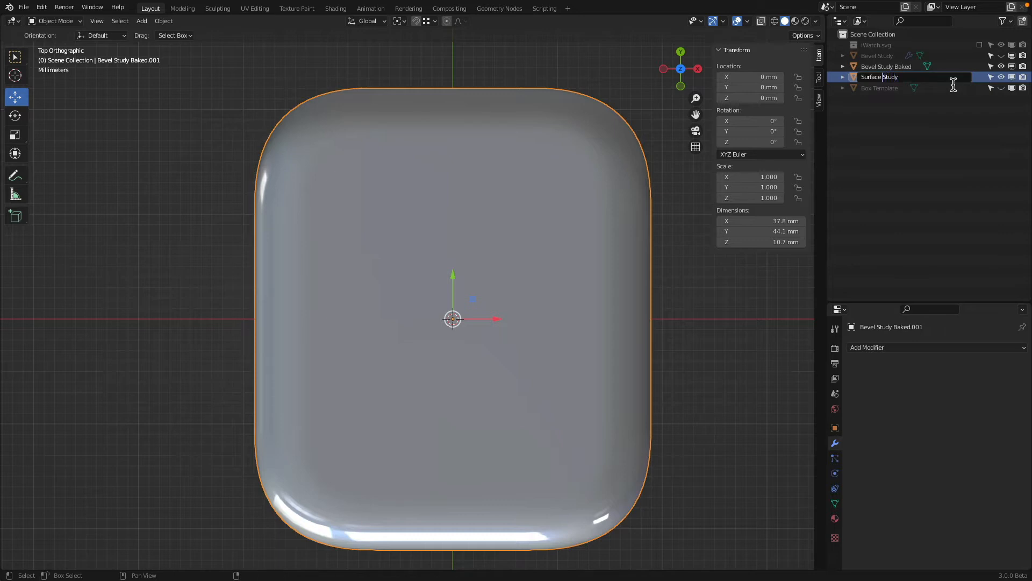
pyautogui.write('Blend')
pyautogui.press('Return')
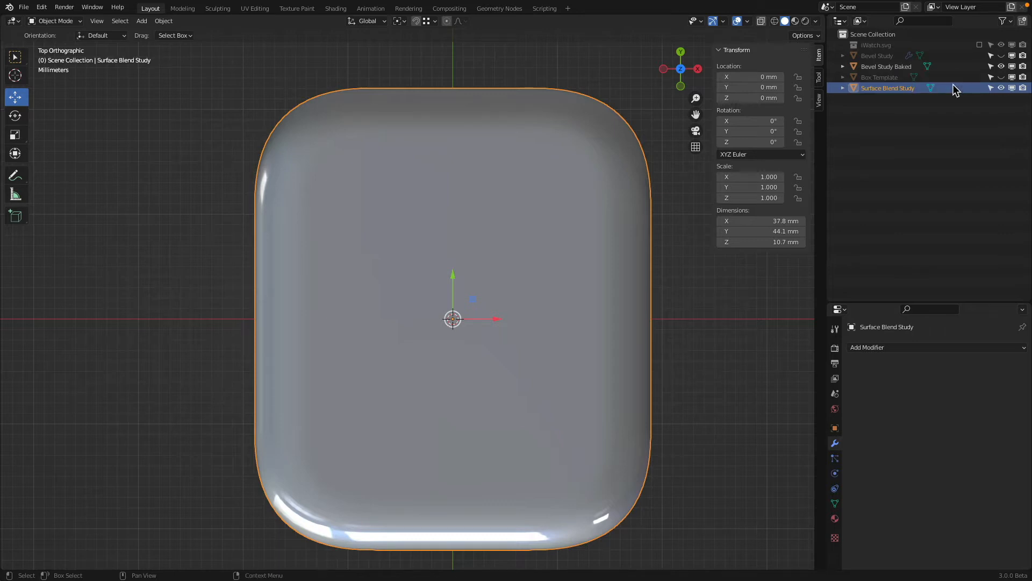
# - Hide Bevel Study Baked and disable Bevel Study, Bevel Study Baked and Box Template in viewports
pyautogui.click(1001, 66)
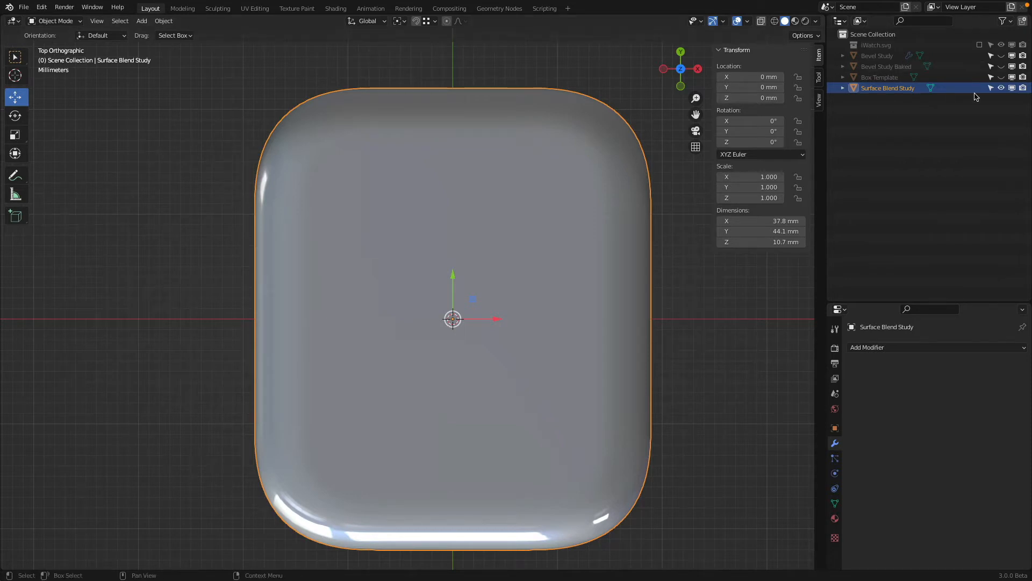
pyautogui.click(1012, 77)
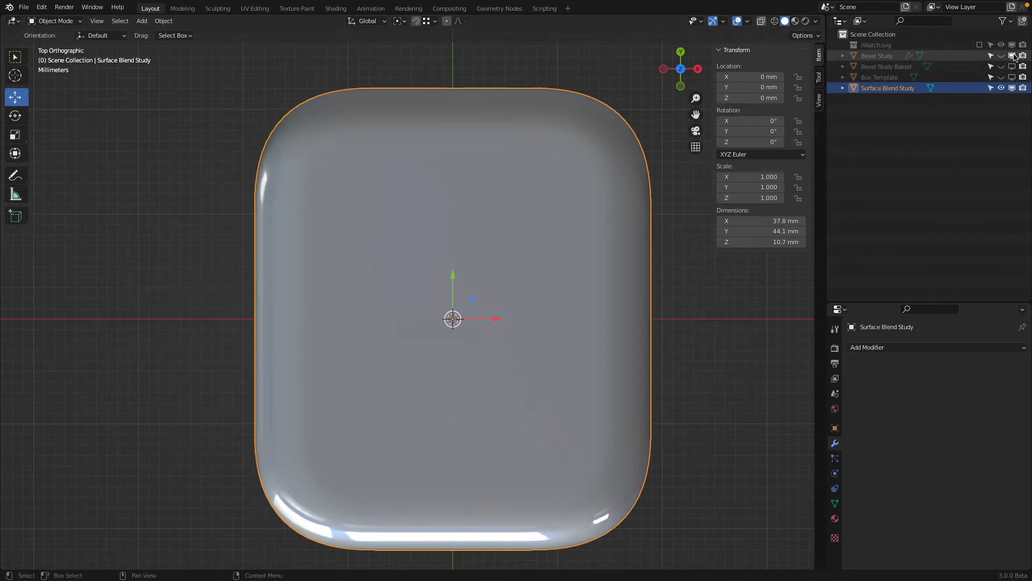
pyautogui.click(1013, 56)
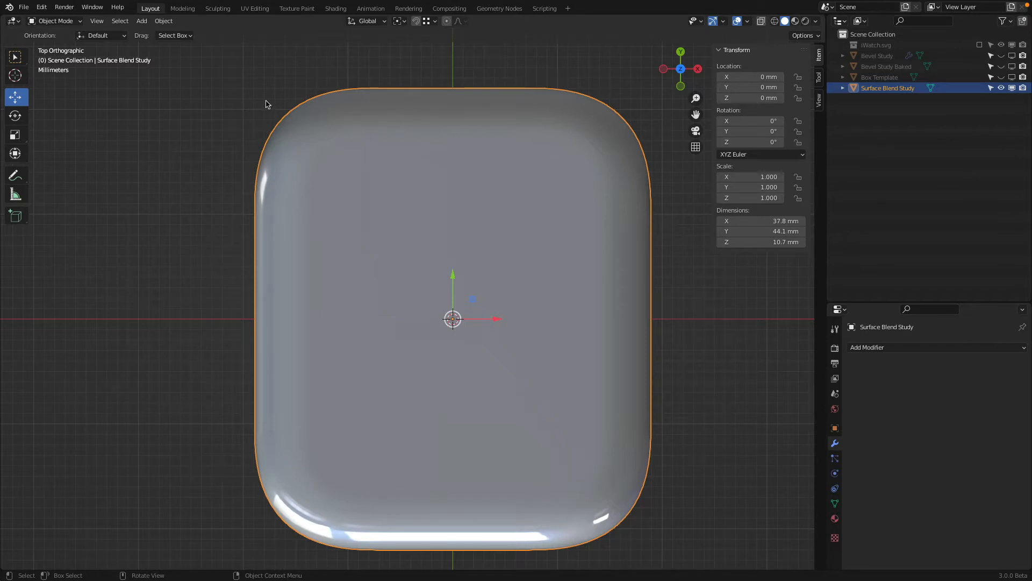
# - Enter Edit Mode on Surface Blend Study and add centred single loop cuts across the top and left edge bands
pyautogui.click(54, 21)
pyautogui.click(51, 45)
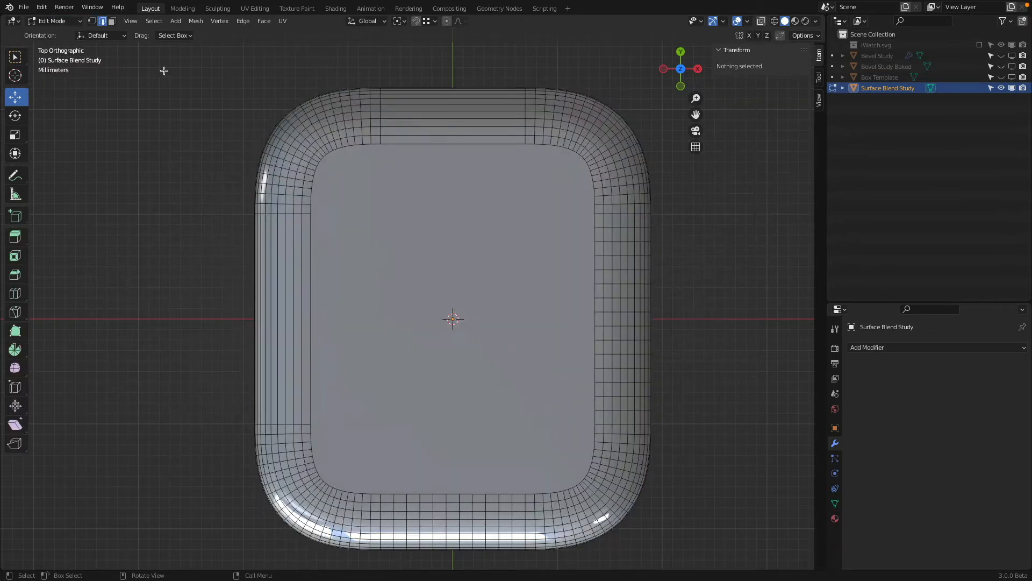
pyautogui.hotkey('ctrl', 'r')
pyautogui.click(458, 88)
pyautogui.rightClick(456, 87)
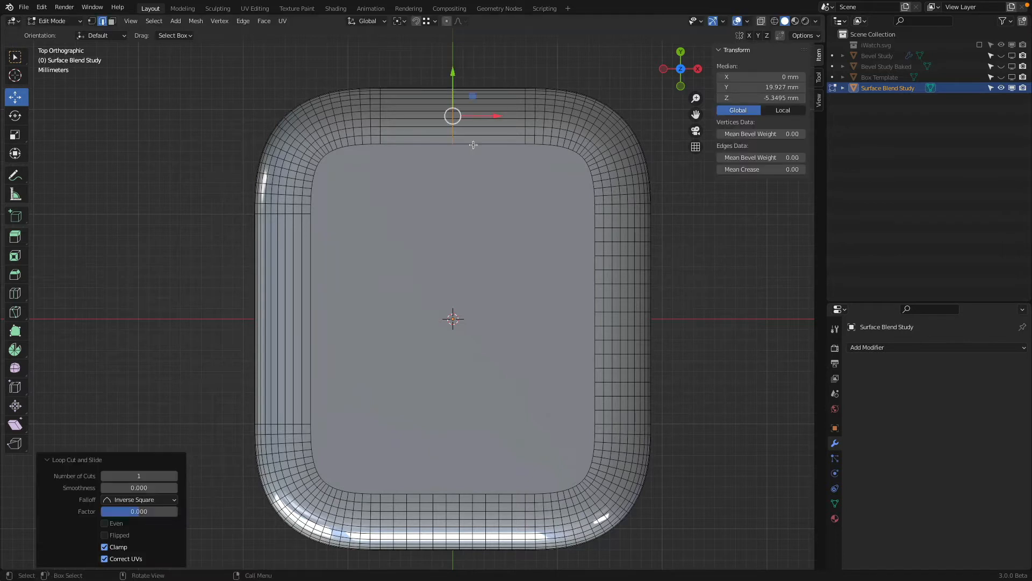
pyautogui.rightClick(301, 319)
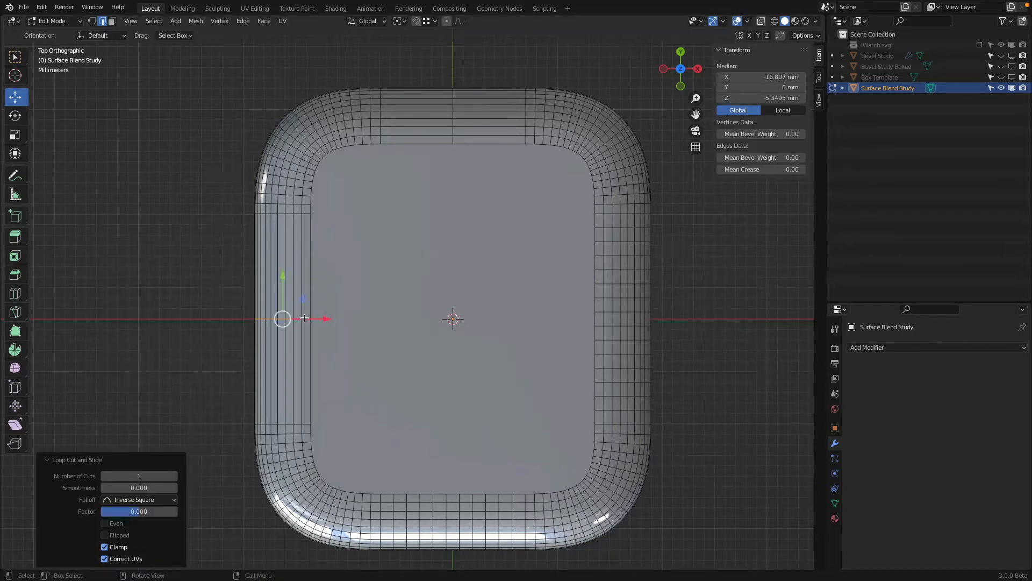
pyautogui.click(377, 289)
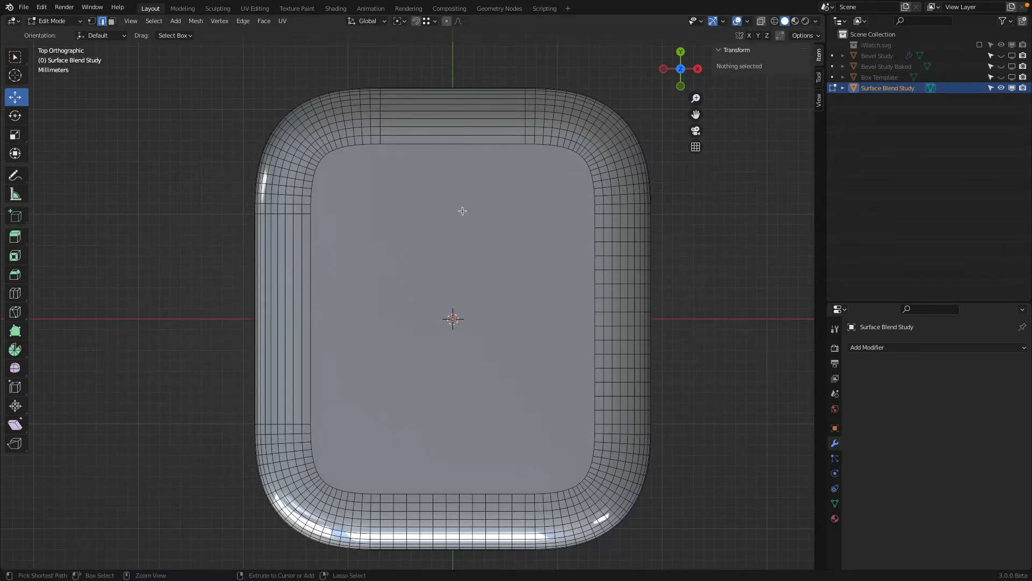
pyautogui.hotkey('ctrl', 'r')
pyautogui.click(457, 118)
pyautogui.rightClick(457, 118)
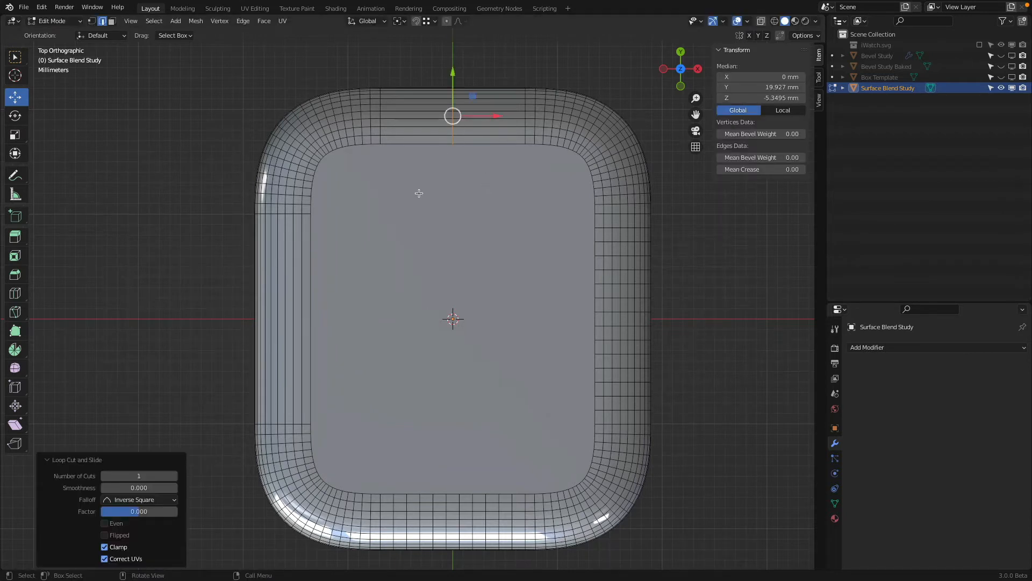
pyautogui.keyDown('alt'); pyautogui.click(283, 318); pyautogui.keyUp('alt')
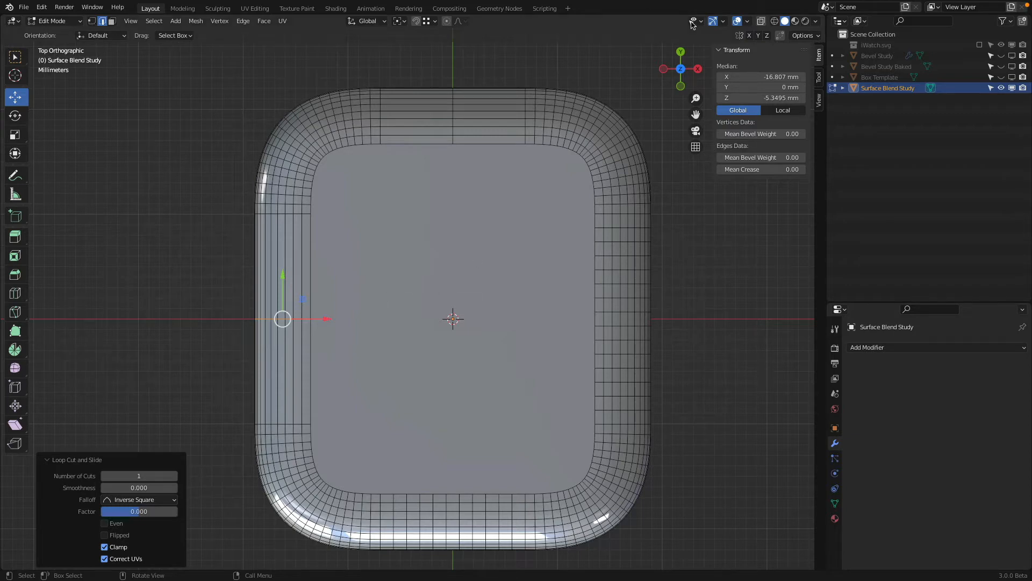
# - Switch to wireframe display and delete the mesh vertices outside the upper-left quarter of the case
pyautogui.click(774, 21)
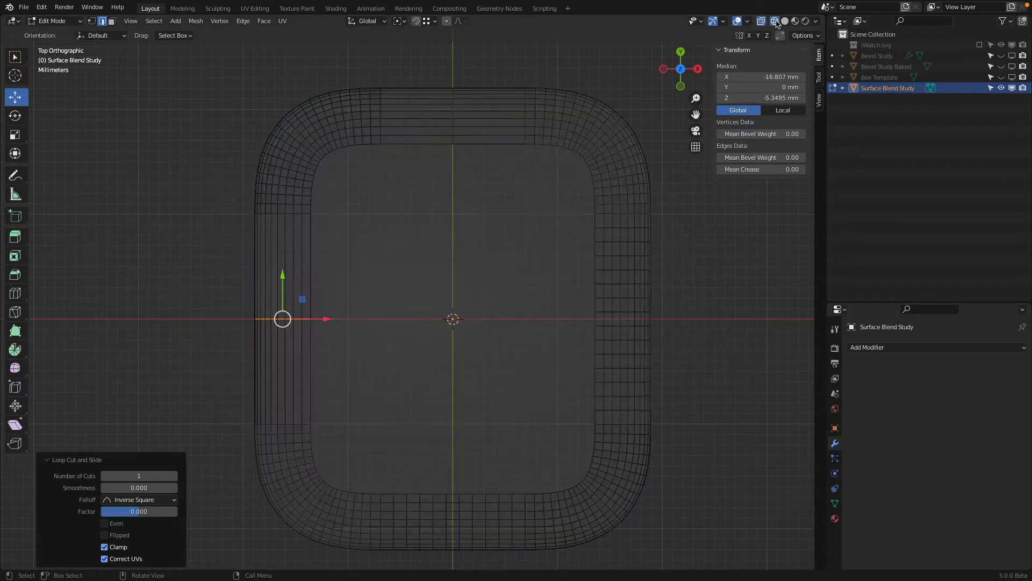
pyautogui.click(499, 211)
pyautogui.scroll(-3, 499, 211)
pyautogui.press('b')
pyautogui.moveTo(454, 138); pyautogui.dragTo(257, 314)
pyautogui.press('b')
pyautogui.press('x')
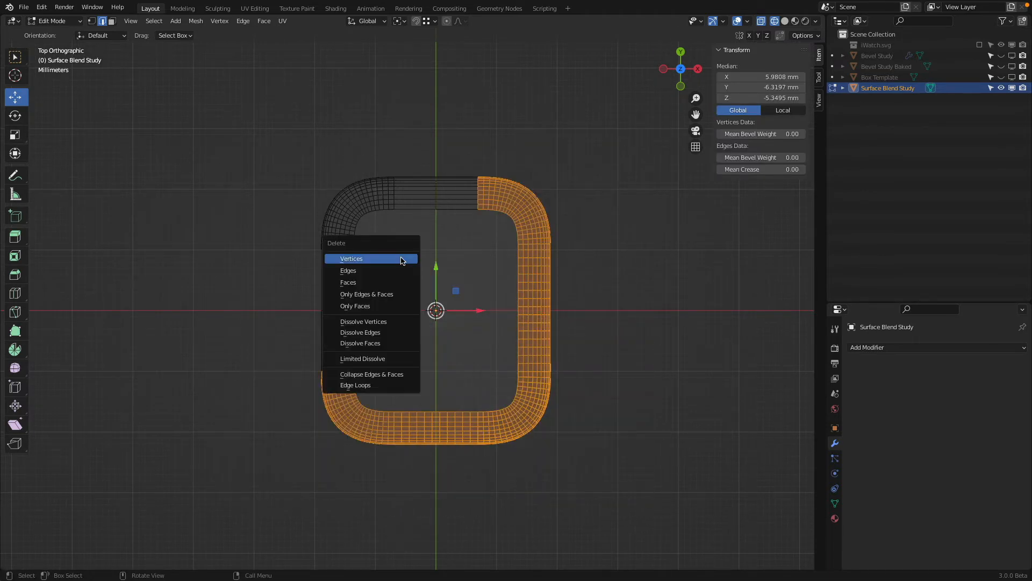
# - Delete the selected vertices of the frame and the curved corner section joining the two remaining straight pieces
pyautogui.click(403, 260)
pyautogui.scroll(5, 376, 155)
pyautogui.keyDown('shift'); pyautogui.moveTo(408, 203); pyautogui.dragTo(531, 370, button='middle'); pyautogui.keyUp('shift')
pyautogui.press('b')
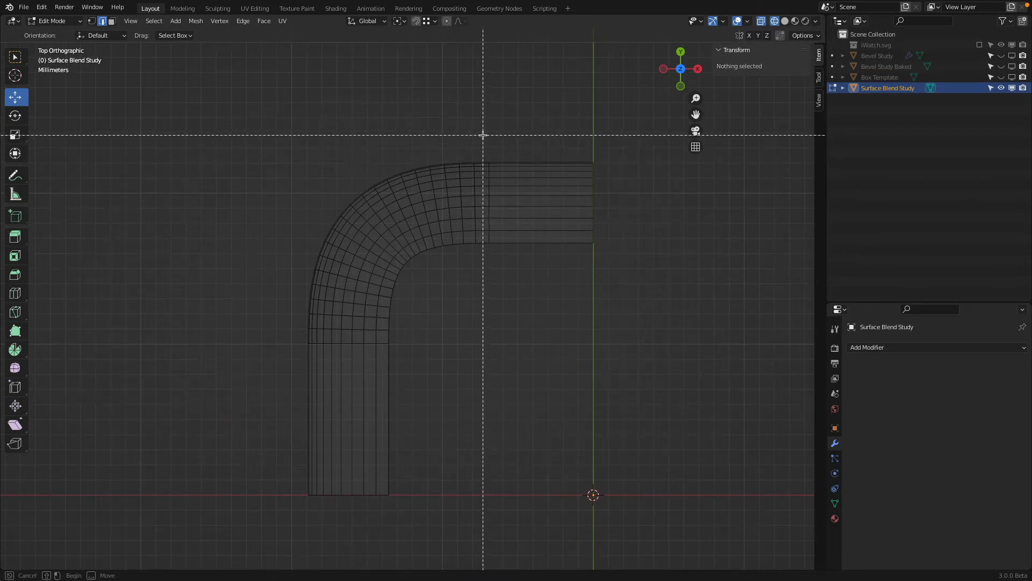
pyautogui.moveTo(482, 135); pyautogui.dragTo(261, 339)
pyautogui.press('x')
pyautogui.click(391, 131)
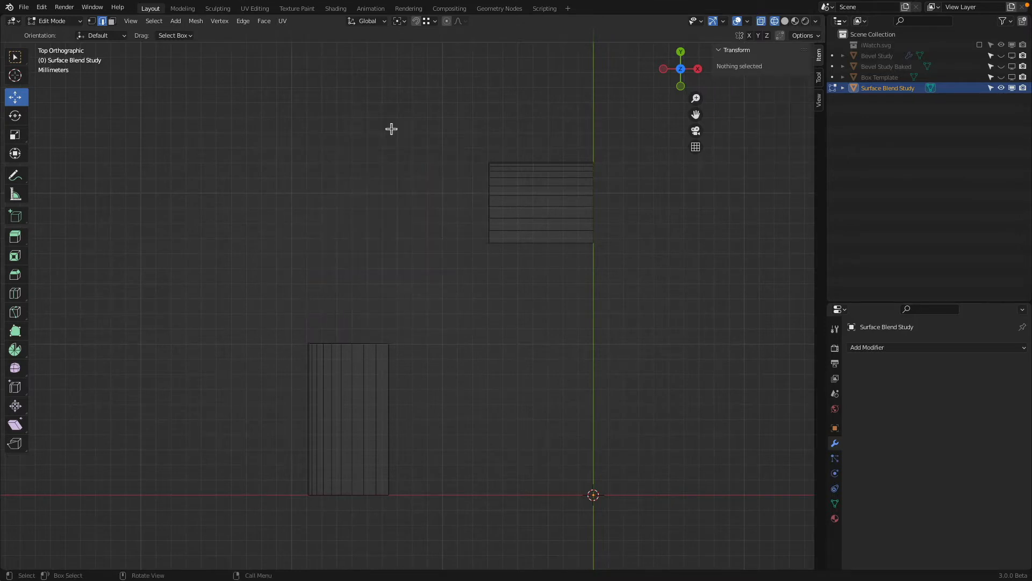
# - Examine the gap at the removed corner by selecting the open edge loops of the two straight pieces that face it
pyautogui.scroll(-2, 425, 253)
pyautogui.press('KP_1')
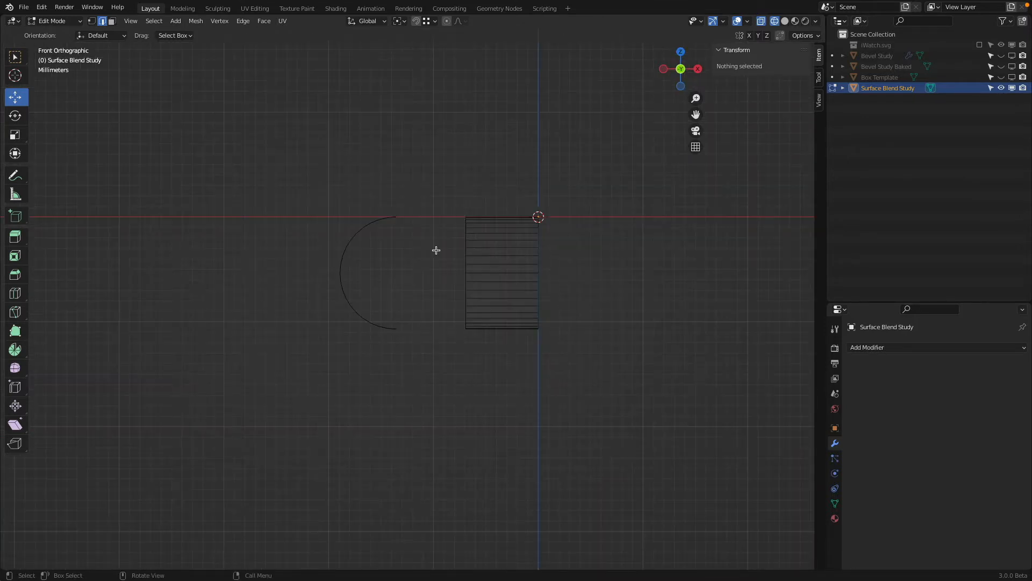
pyautogui.moveTo(438, 235); pyautogui.dragTo(622, 301, button='middle')
pyautogui.moveTo(516, 242); pyautogui.dragTo(493, 233, button='middle')
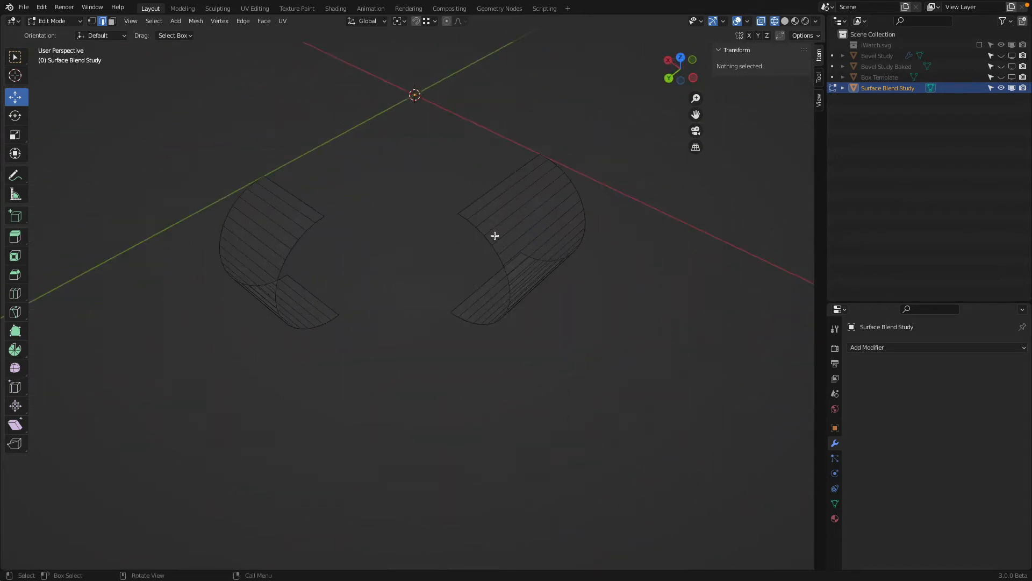
pyautogui.keyDown('alt'); pyautogui.click(479, 231); pyautogui.keyUp('alt')
pyautogui.keyDown('alt'); pyautogui.keyDown('shift'); pyautogui.click(322, 230); pyautogui.keyUp('shift'); pyautogui.keyUp('alt')
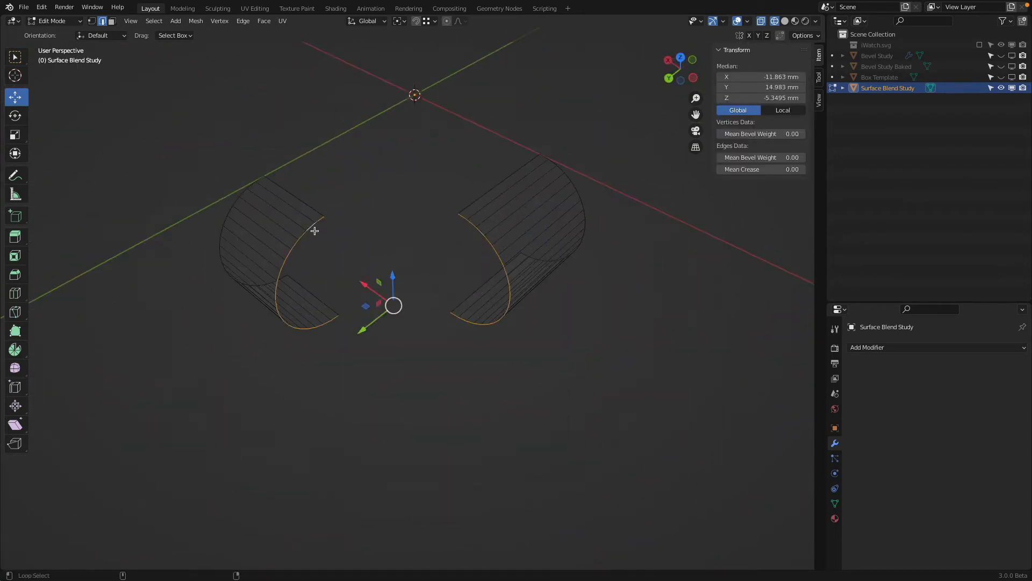
pyautogui.press('KP_7')
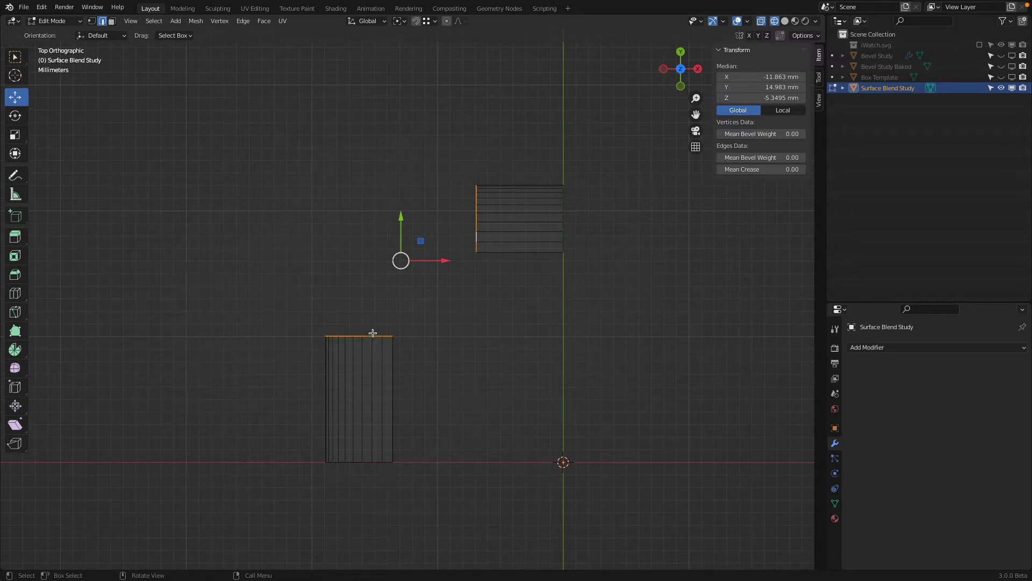
# - Extrude the two long inner edges of the side piece about 0.94 mm along X towards the centre
pyautogui.moveTo(408, 318); pyautogui.dragTo(413, 288, button='middle')
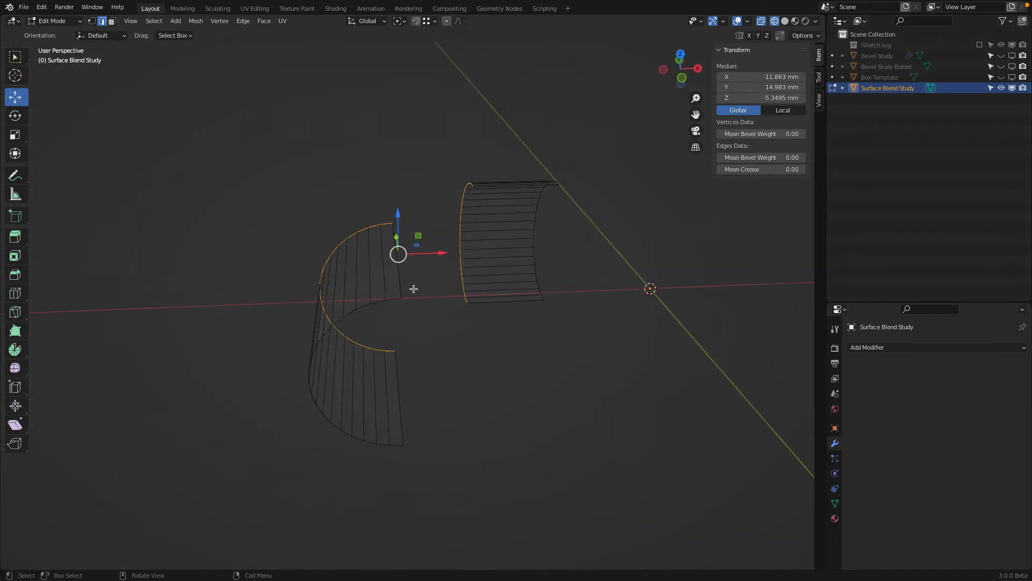
pyautogui.click(398, 275)
pyautogui.keyDown('shift'); pyautogui.click(410, 407); pyautogui.keyUp('shift')
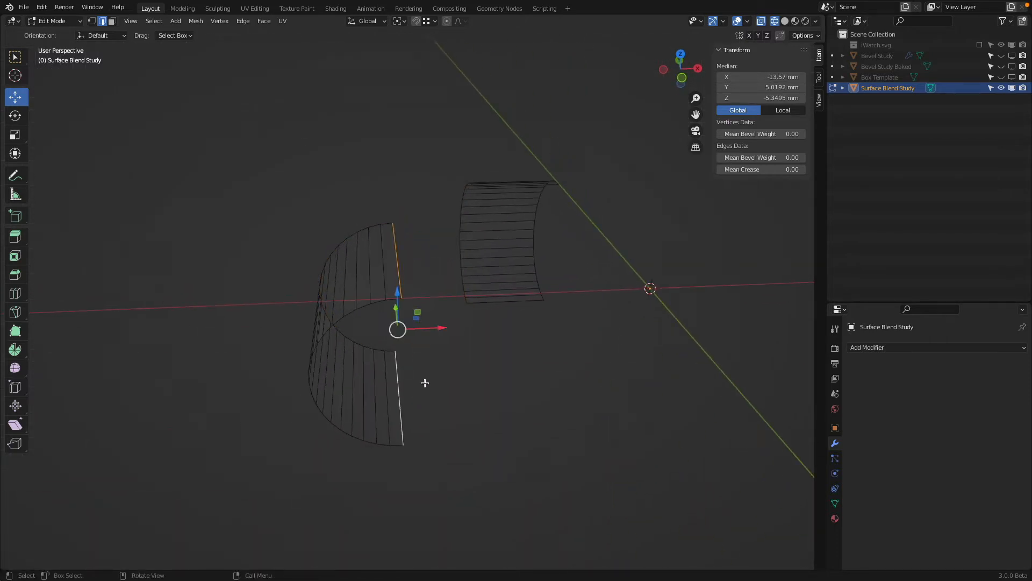
pyautogui.press('KP_7')
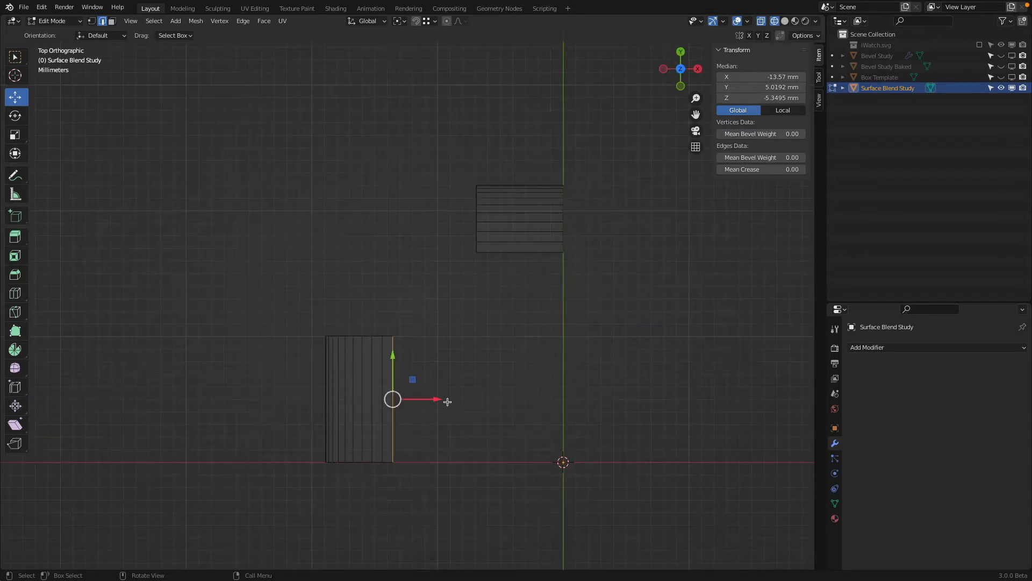
pyautogui.scroll(3, 447, 401)
pyautogui.keyDown('shift'); pyautogui.moveTo(447, 399); pyautogui.dragTo(478, 281, button='middle'); pyautogui.keyUp('shift')
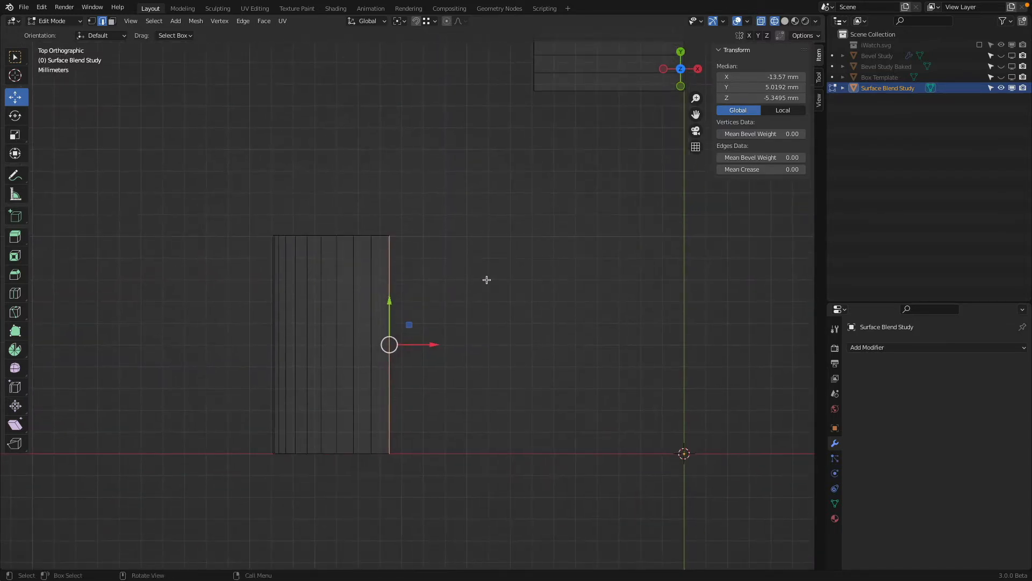
pyautogui.press('g')
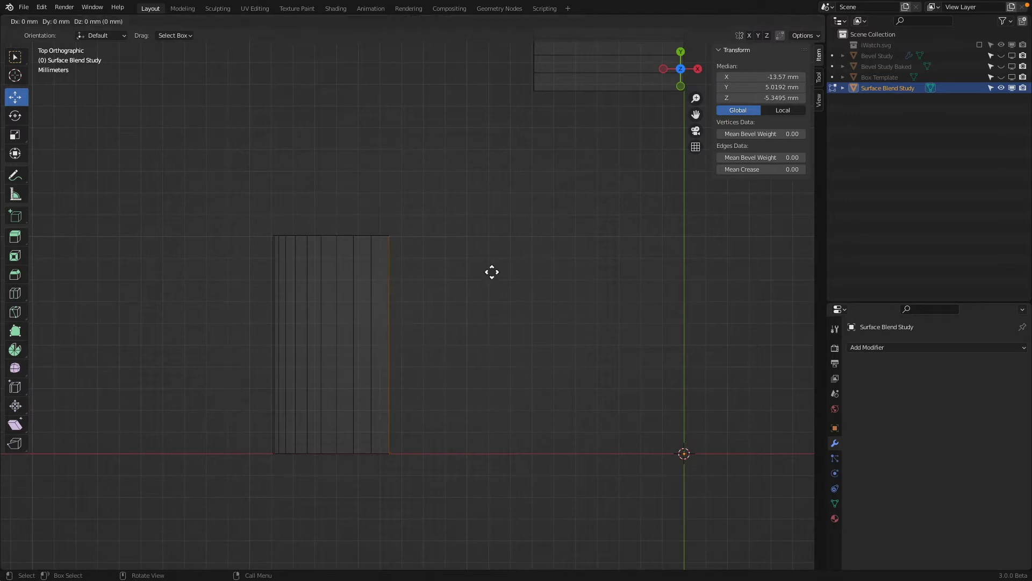
pyautogui.press('x')
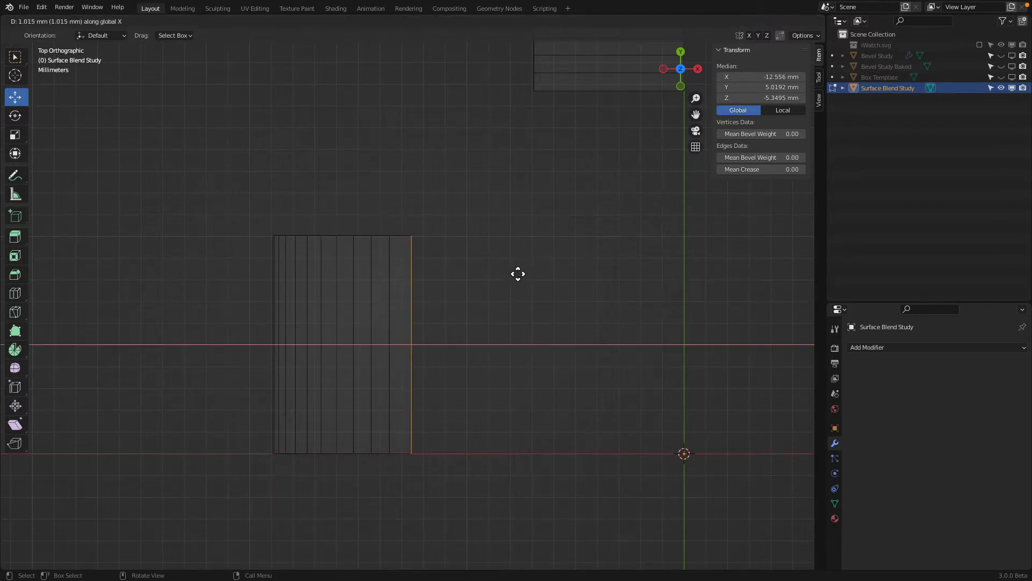
pyautogui.click(512, 269)
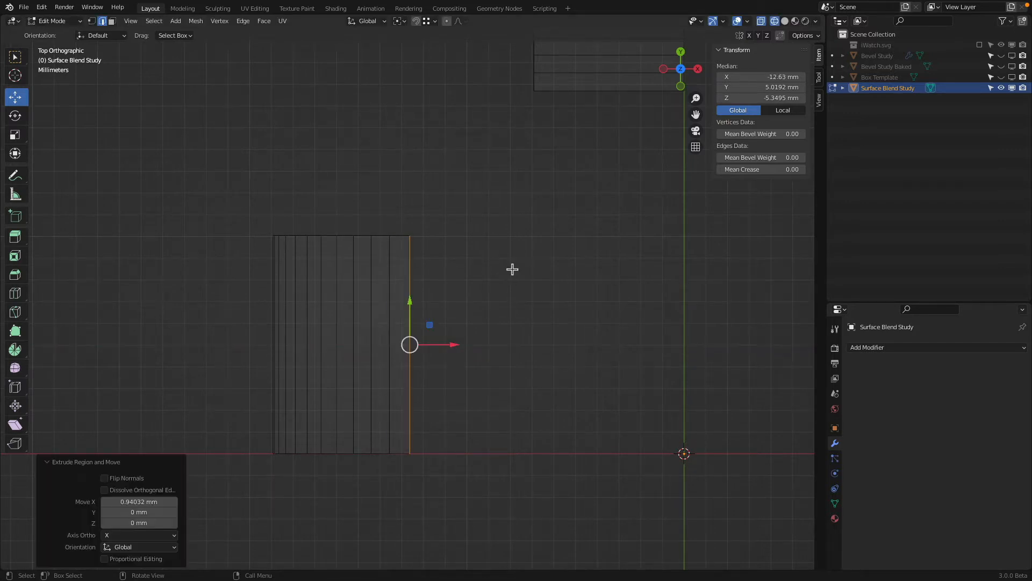
# - Delete the curved faces of the side piece, leaving only the two newly extruded flat strips
pyautogui.click(112, 21)
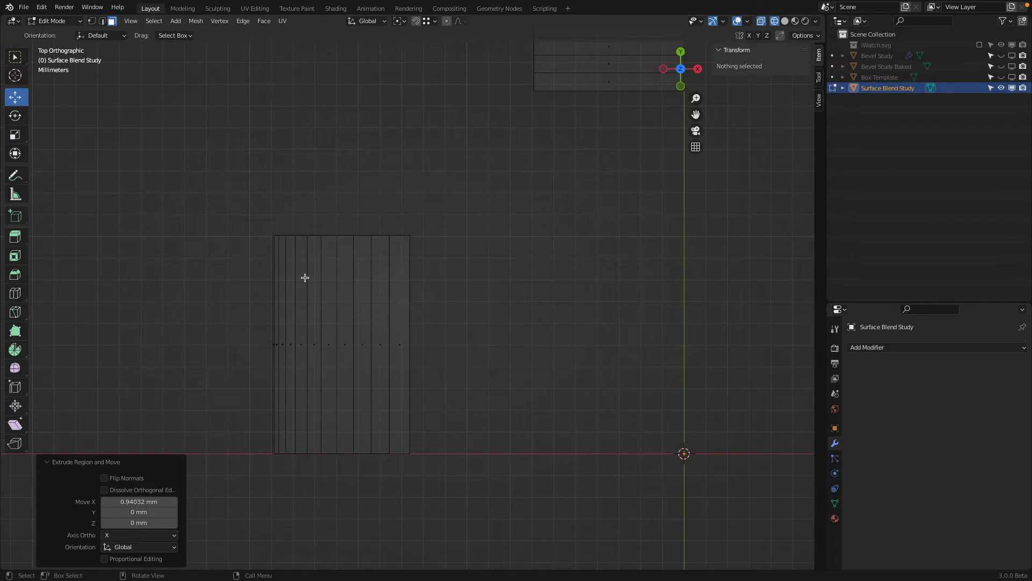
pyautogui.moveTo(234, 325); pyautogui.dragTo(390, 344)
pyautogui.moveTo(400, 323); pyautogui.dragTo(466, 267, button='middle')
pyautogui.press('x')
pyautogui.click(427, 290)
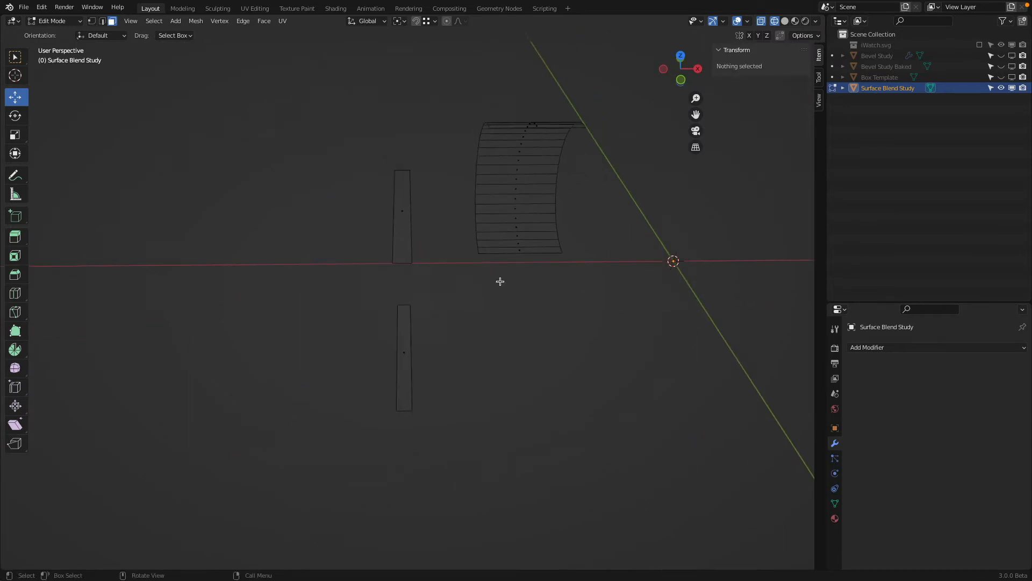
# - Show the iWatch.svg reference drawings and select the upper strip to compare it with the case profile in front view
pyautogui.click(91, 21)
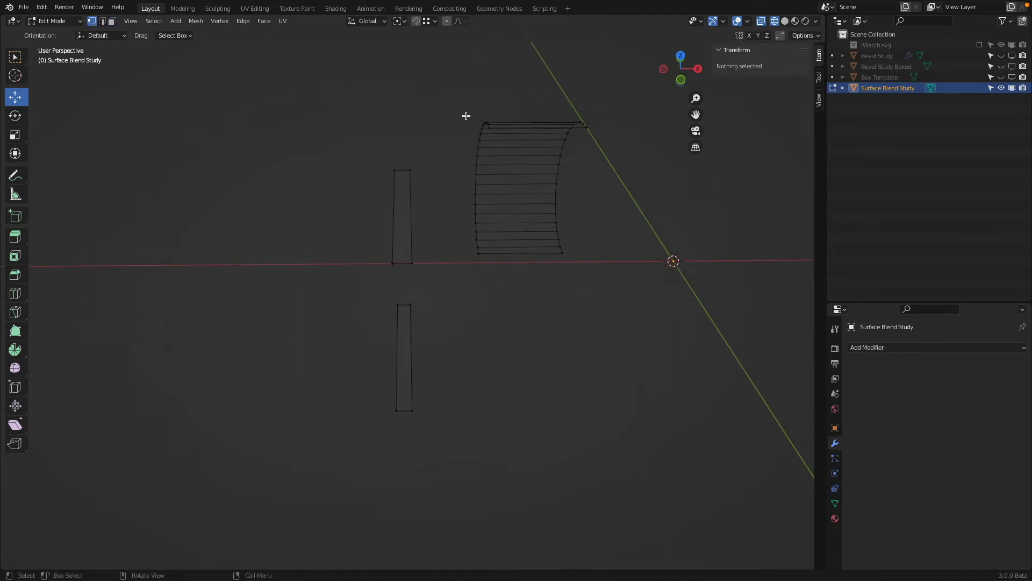
pyautogui.click(980, 44)
pyautogui.press('b')
pyautogui.moveTo(381, 149); pyautogui.dragTo(427, 274)
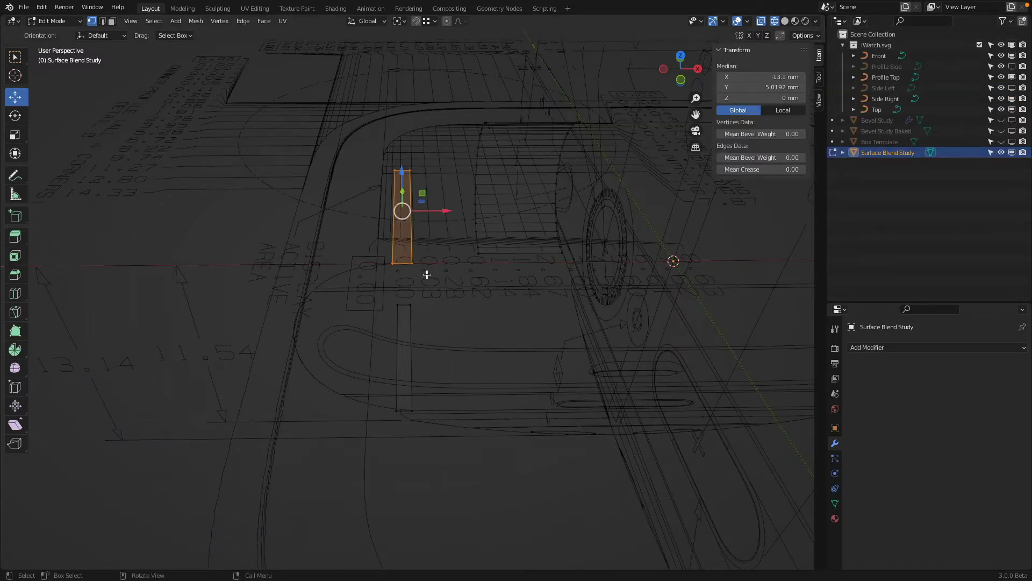
pyautogui.press('KP_1')
pyautogui.scroll(8, 426, 274)
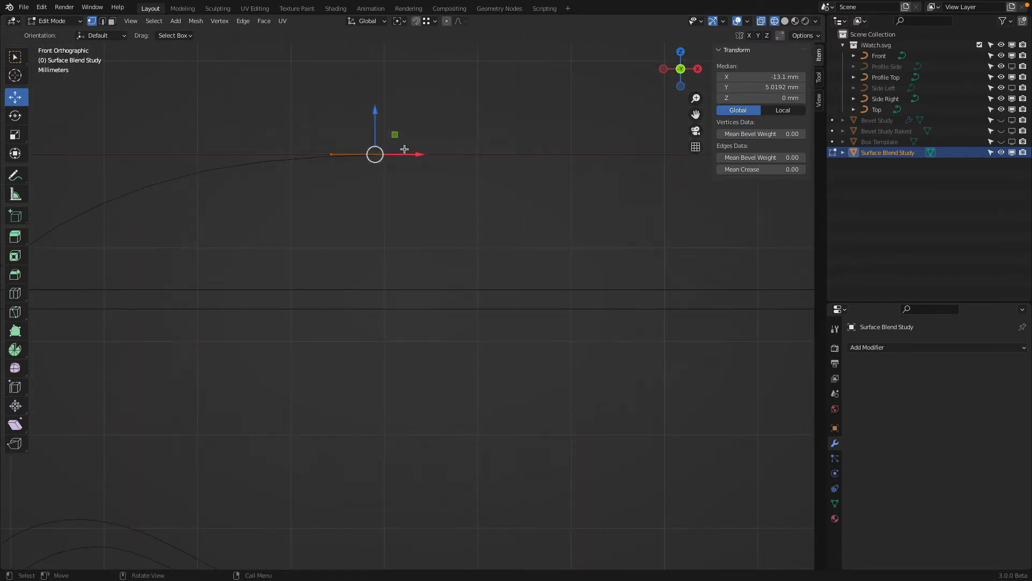
pyautogui.scroll(2, 404, 149)
pyautogui.keyDown('shift'); pyautogui.moveTo(404, 156); pyautogui.dragTo(394, 347, button='middle'); pyautogui.keyUp('shift')
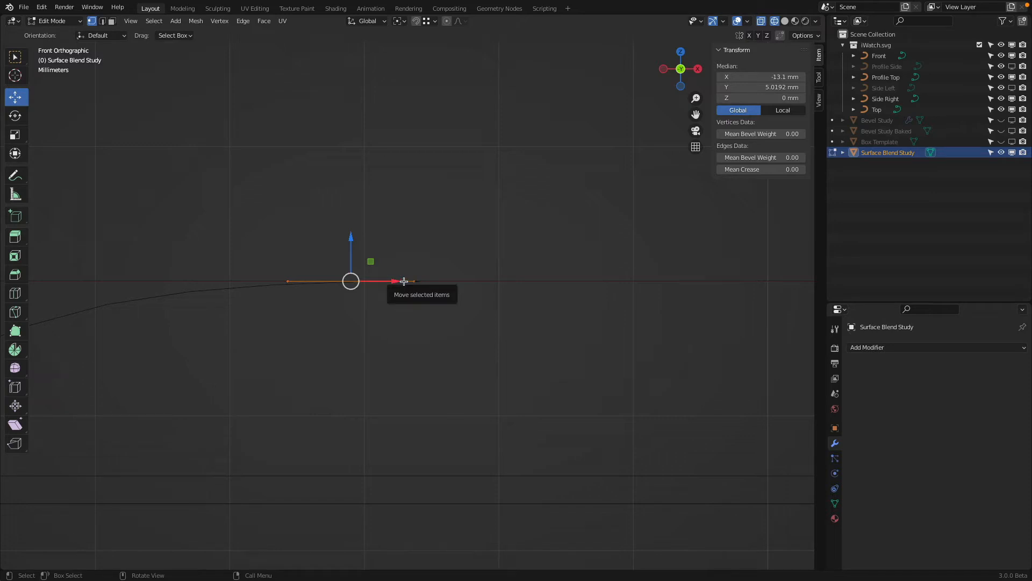
pyautogui.scroll(-11, 404, 281)
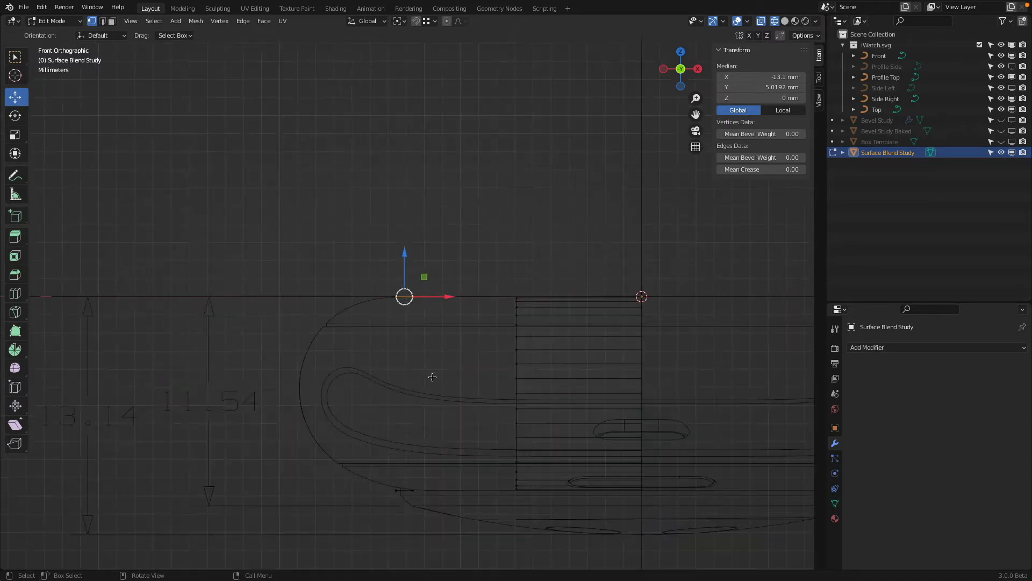
# - Move the lower strip along X to about -11.11 mm, where the reference profile's lower curve becomes straight
pyautogui.keyDown('shift'); pyautogui.moveTo(432, 376); pyautogui.dragTo(420, 252, button='middle'); pyautogui.keyUp('shift')
pyautogui.scroll(3, 428, 325)
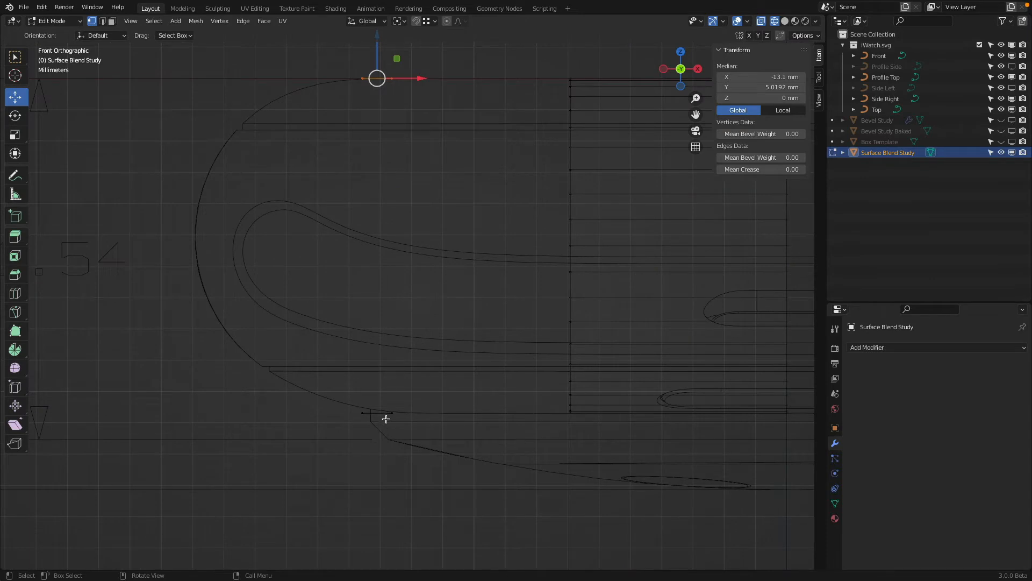
pyautogui.scroll(3, 386, 419)
pyautogui.scroll(-2, 367, 458)
pyautogui.press('a')
pyautogui.press('a')
pyautogui.press('b')
pyautogui.moveTo(334, 408)
pyautogui.mouseDown()
pyautogui.moveTo(422, 464)
pyautogui.moveTo(484, 445)
pyautogui.moveTo(468, 445)
pyautogui.mouseUp()
pyautogui.scroll(4, 467, 430)
pyautogui.scroll(2, 535, 343)
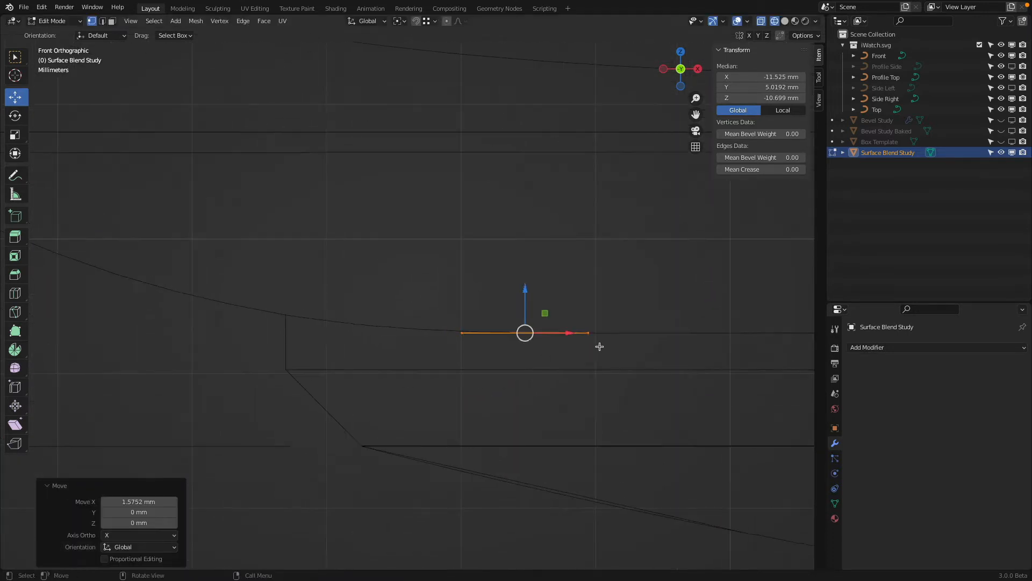
pyautogui.moveTo(581, 334); pyautogui.dragTo(635, 334)
pyautogui.scroll(-2, 480, 322)
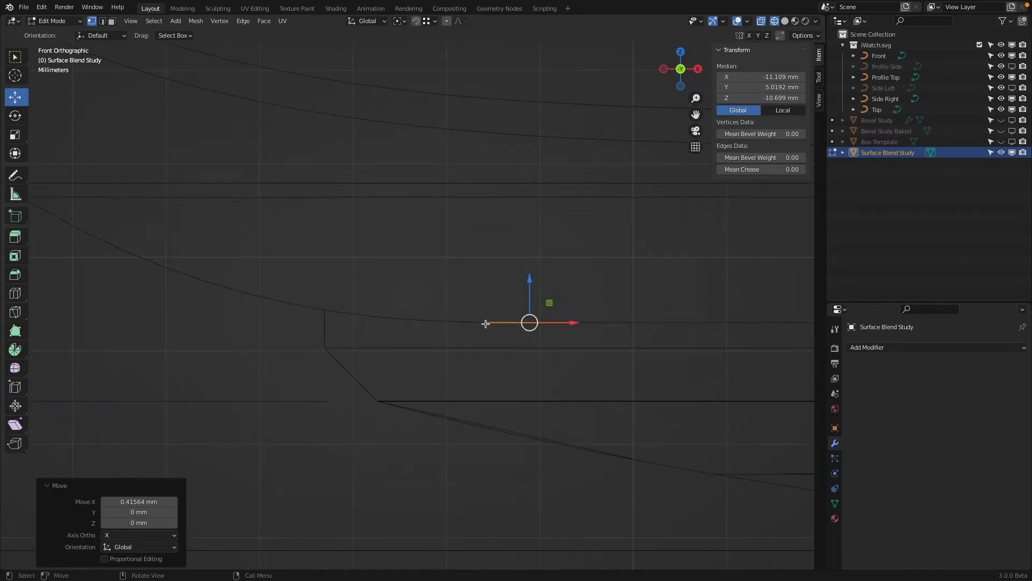
pyautogui.scroll(-4, 483, 318)
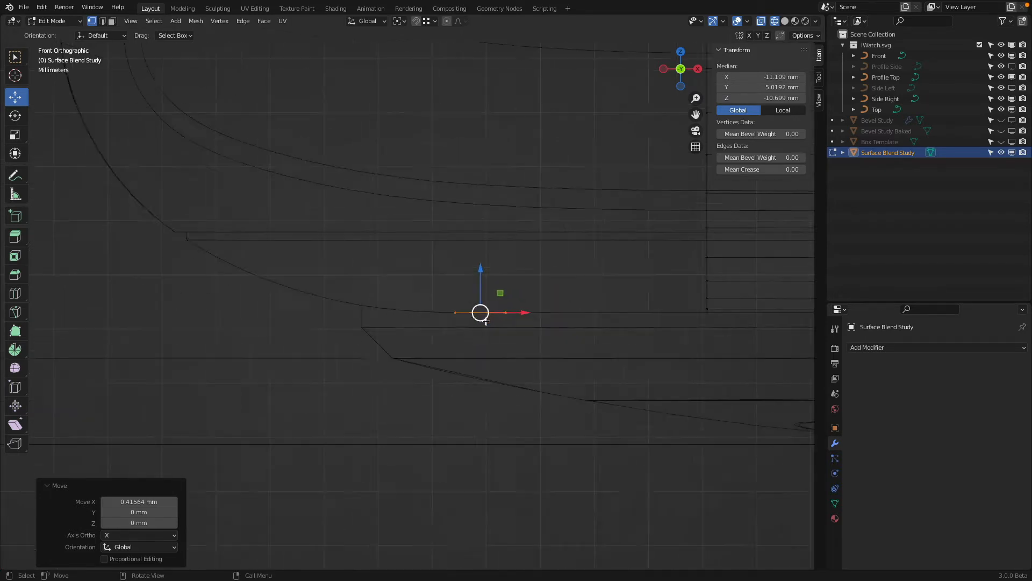
# - Move the upper strip along X to about -12.53 mm, starting where the reference profile's upper curve flattens
pyautogui.scroll(5, 406, 215)
pyautogui.keyDown('shift'); pyautogui.moveTo(383, 297); pyautogui.dragTo(387, 308, button='middle'); pyautogui.keyUp('shift')
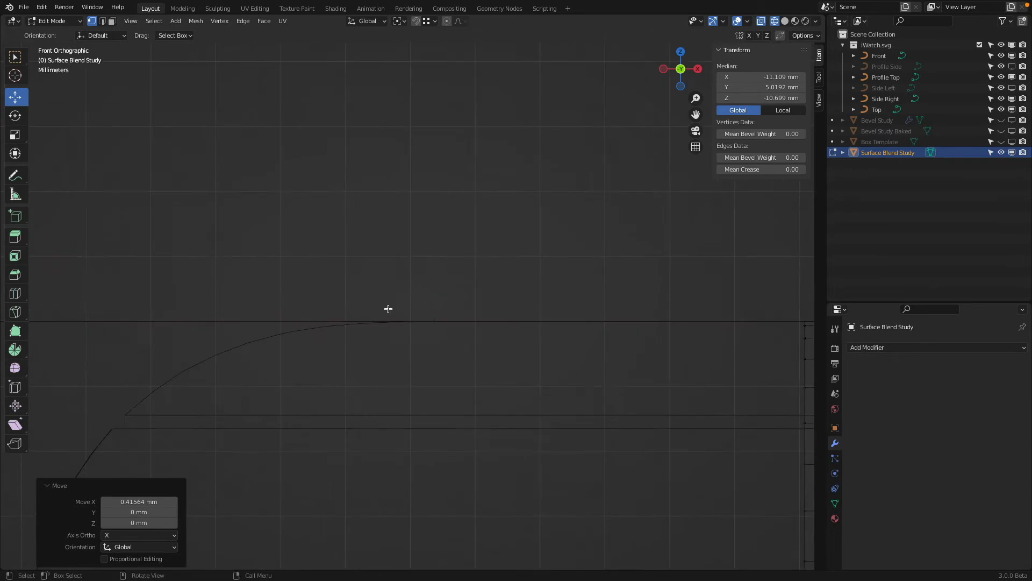
pyautogui.hotkey('alt', 'a')
pyautogui.press('b')
pyautogui.moveTo(354, 288); pyautogui.dragTo(509, 341)
pyautogui.scroll(3, 456, 318)
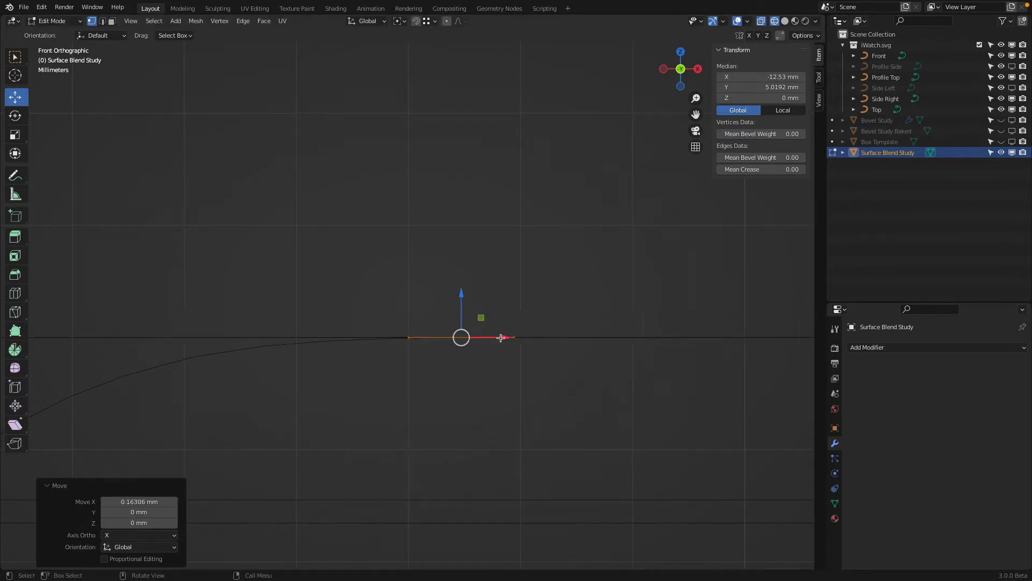
pyautogui.scroll(-8, 478, 339)
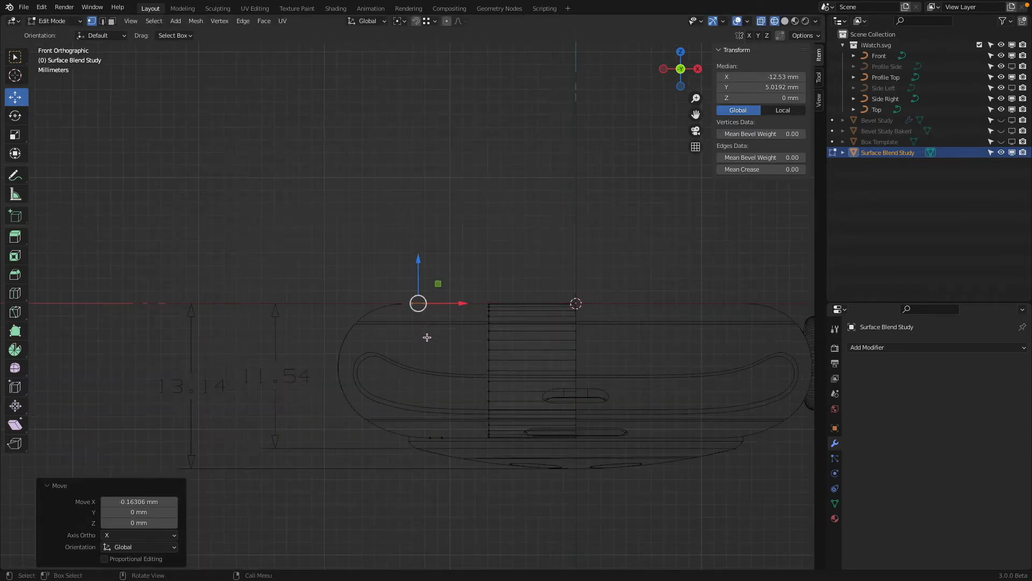
# - Bridge the outer long edges of the upper and lower strips with Bridge Edge Loops
pyautogui.moveTo(427, 337); pyautogui.dragTo(427, 364, button='middle')
pyautogui.click(425, 407)
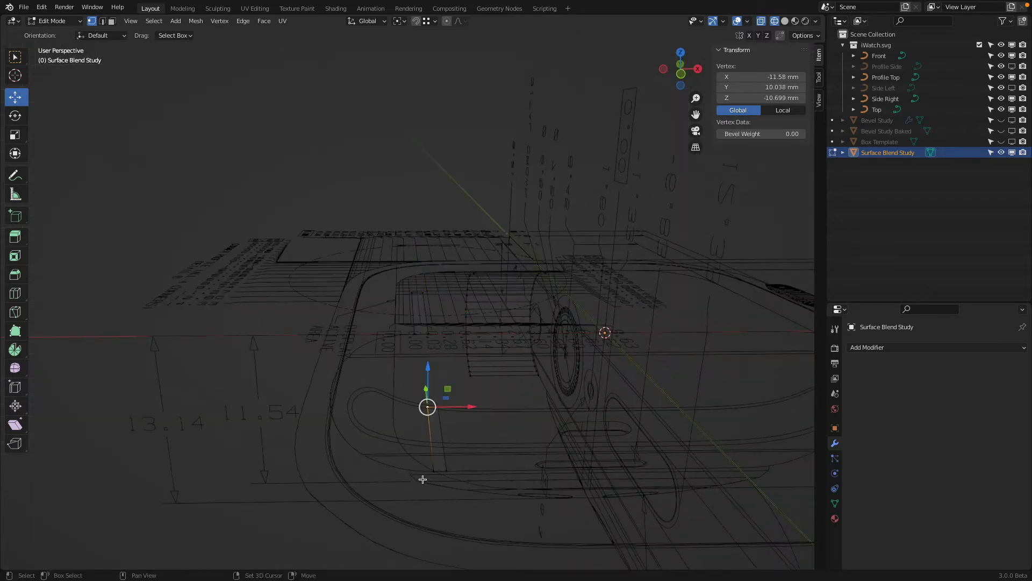
pyautogui.keyDown('shift'); pyautogui.click(421, 474); pyautogui.keyUp('shift')
pyautogui.keyDown('shift'); pyautogui.click(407, 294); pyautogui.keyUp('shift')
pyautogui.keyDown('shift'); pyautogui.click(412, 334); pyautogui.keyUp('shift')
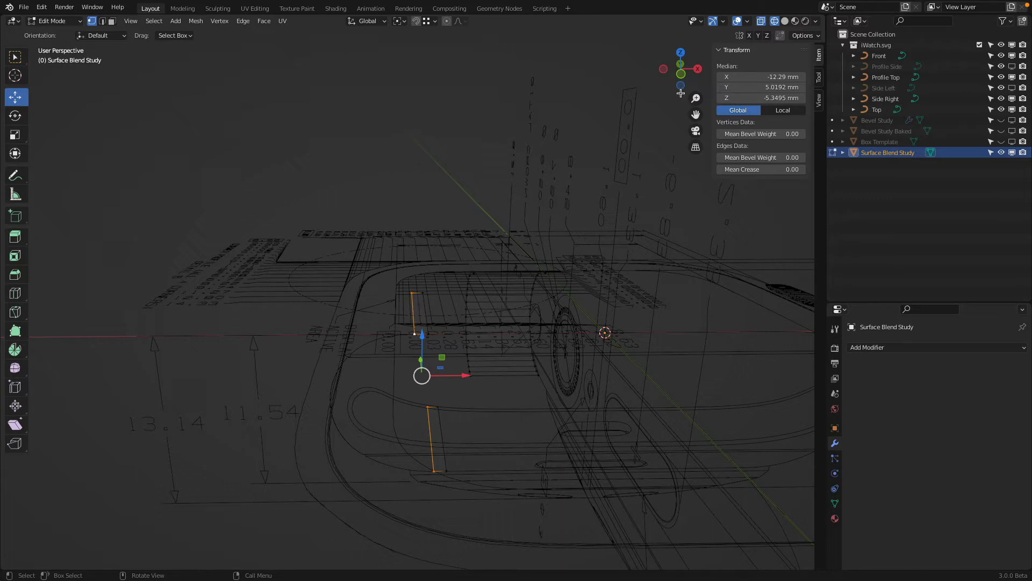
pyautogui.click(680, 74)
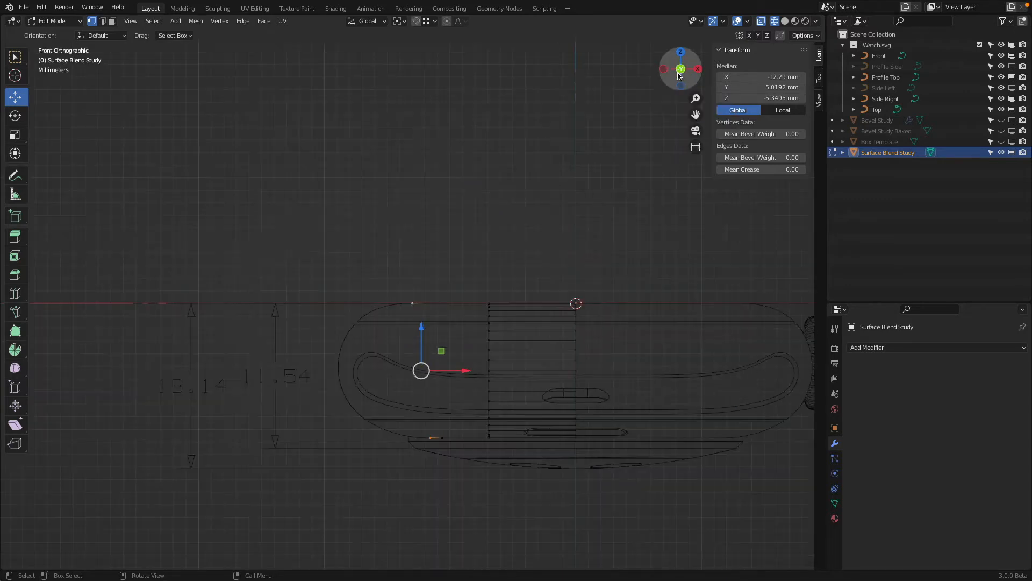
pyautogui.click(243, 20)
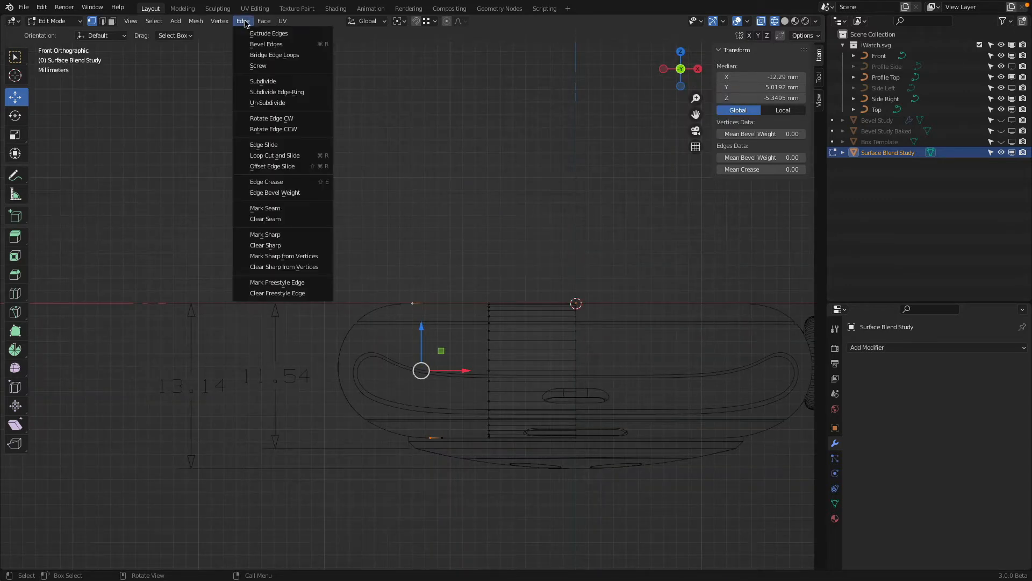
pyautogui.click(309, 56)
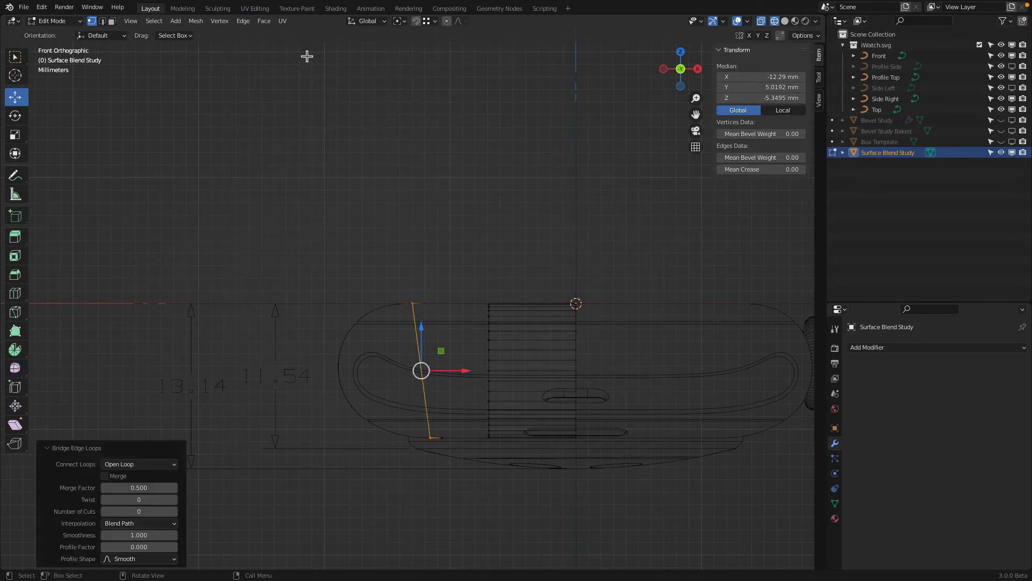
# - Set the bridge to 15 cuts with Blend Surface interpolation and a smoothness of 1.220 to match the reference profile
pyautogui.click(152, 507)
pyautogui.write('15')
pyautogui.press('Tab')
pyautogui.press('Return')
pyautogui.click(142, 524)
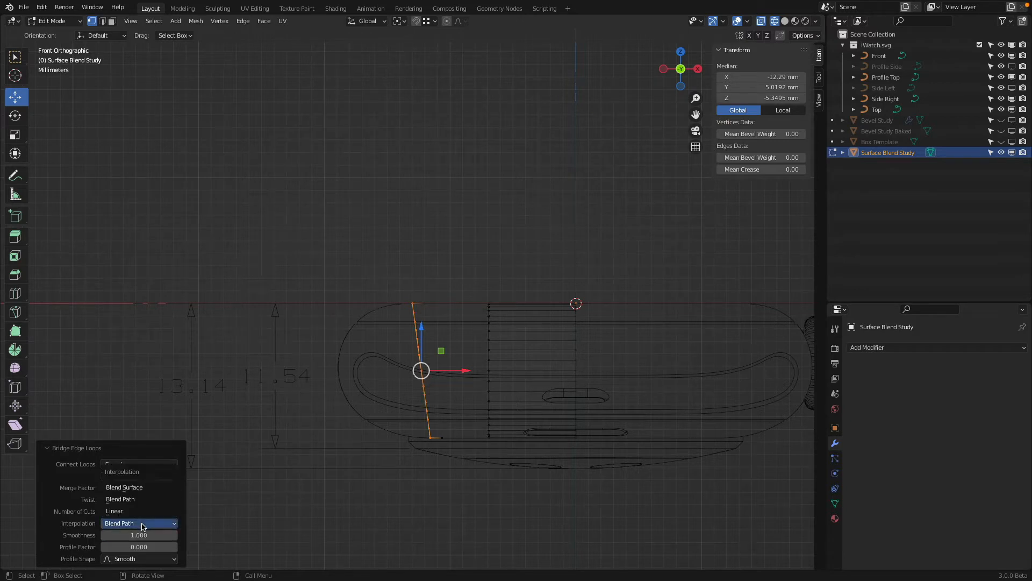
pyautogui.click(156, 488)
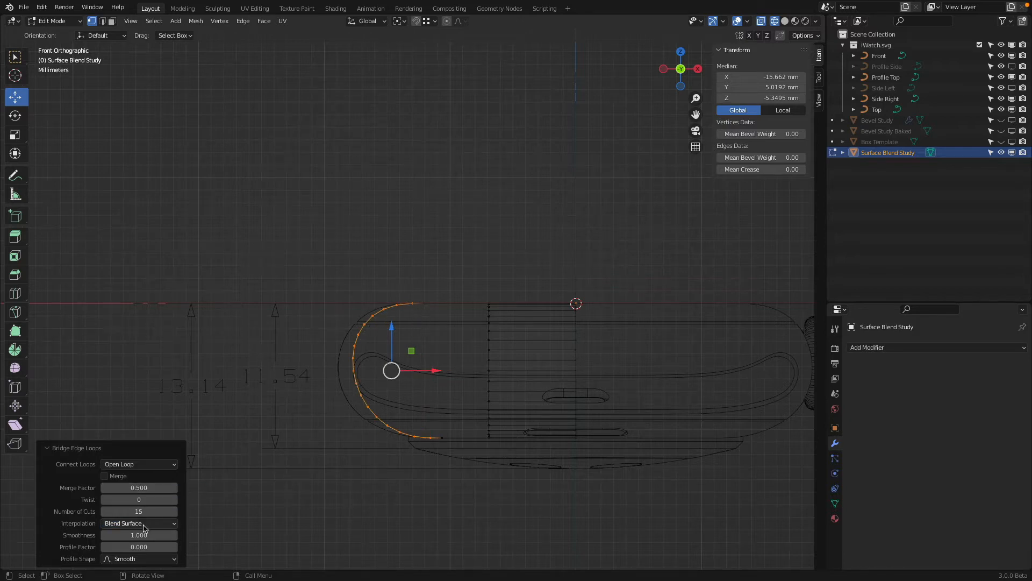
pyautogui.moveTo(140, 534); pyautogui.dragTo(177, 533)
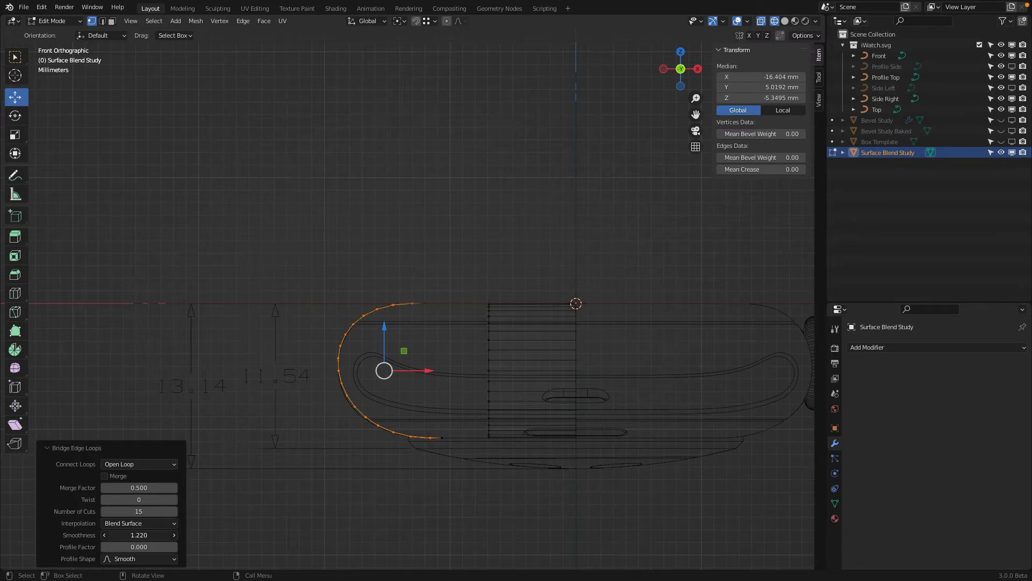
# - Enable the Mesh Analysis overlay and switch the viewport to solid shading to inspect the bridged surface at an angle
pyautogui.scroll(6, 329, 295)
pyautogui.keyDown('shift'); pyautogui.moveTo(334, 359); pyautogui.dragTo(414, 219, button='middle'); pyautogui.keyUp('shift')
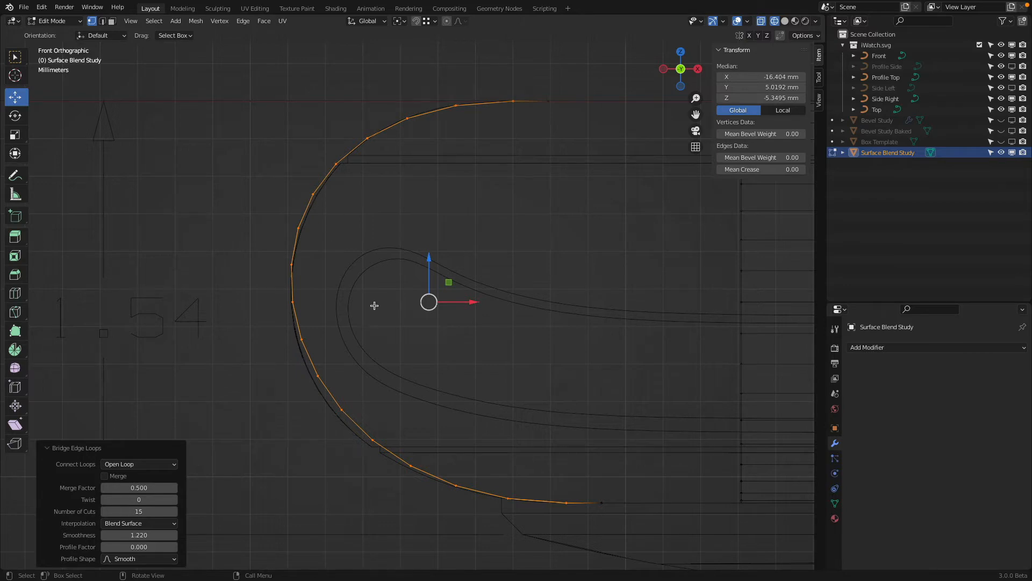
pyautogui.moveTo(374, 305); pyautogui.dragTo(441, 264, button='middle')
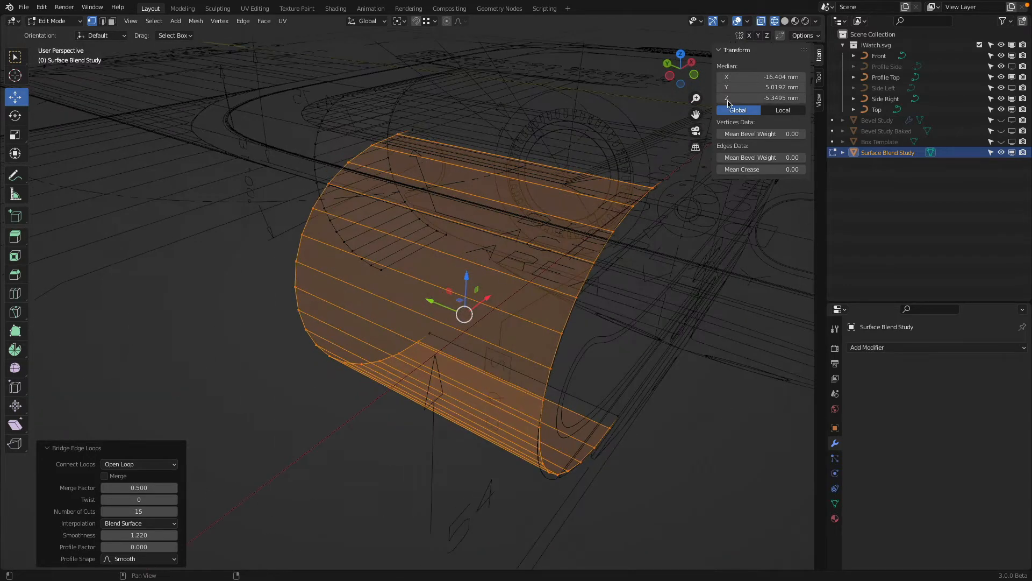
pyautogui.click(747, 22)
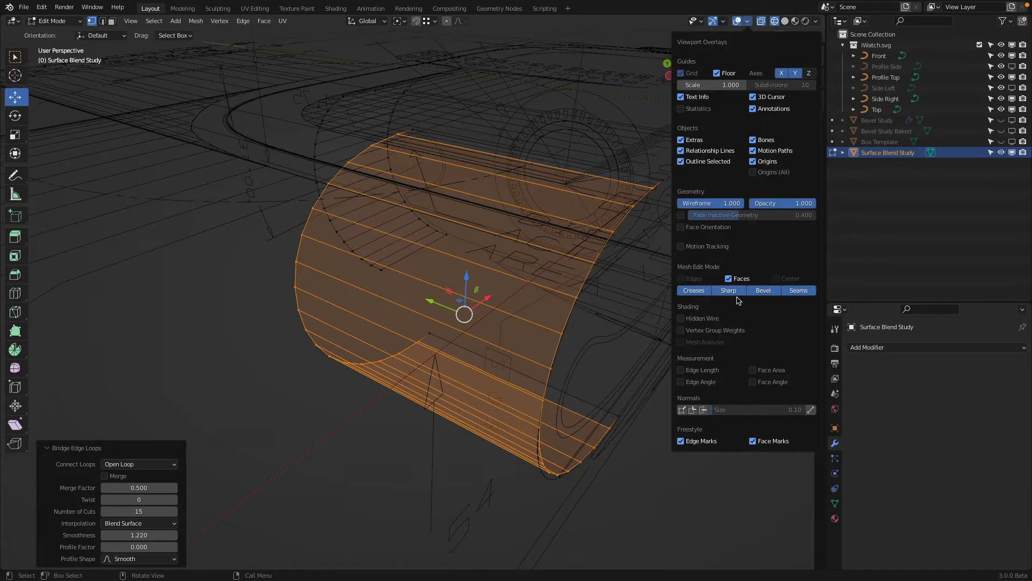
pyautogui.click(681, 342)
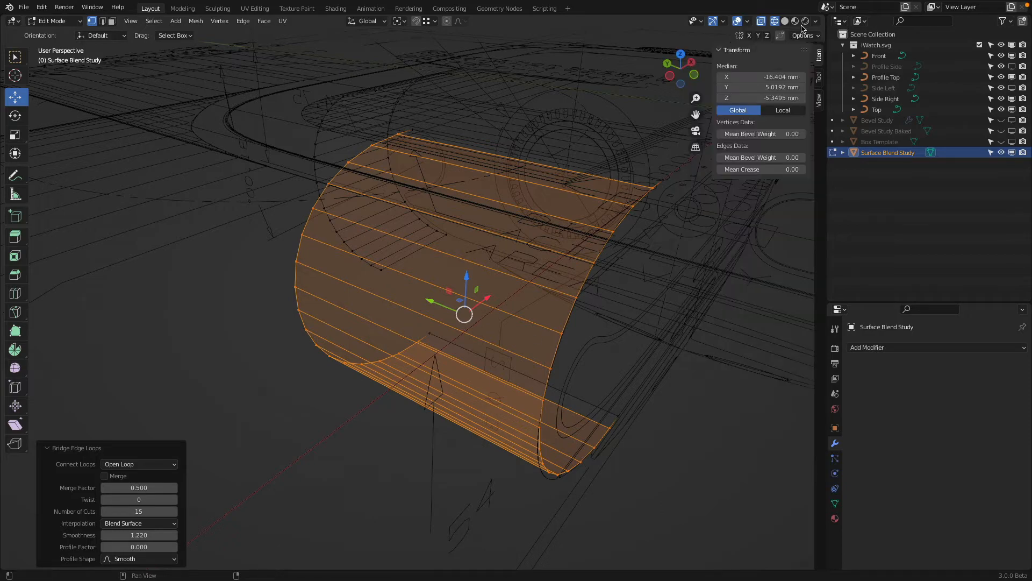
pyautogui.click(785, 21)
pyautogui.moveTo(597, 204); pyautogui.dragTo(498, 179, button='middle')
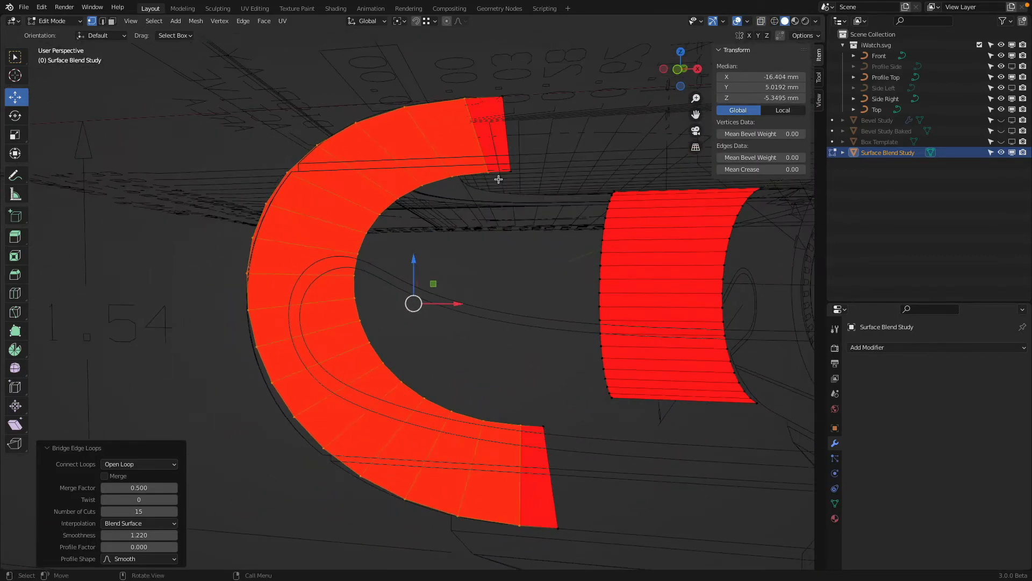
# - Nudge two neighbouring cross edges on the bridge's lower curve along X toward the reference profile, lowering the second by about 0.19 mm
pyautogui.click(371, 342)
pyautogui.keyDown('shift'); pyautogui.click(273, 384); pyautogui.keyUp('shift')
pyautogui.keyDown('shift'); pyautogui.click(383, 363); pyautogui.keyUp('shift')
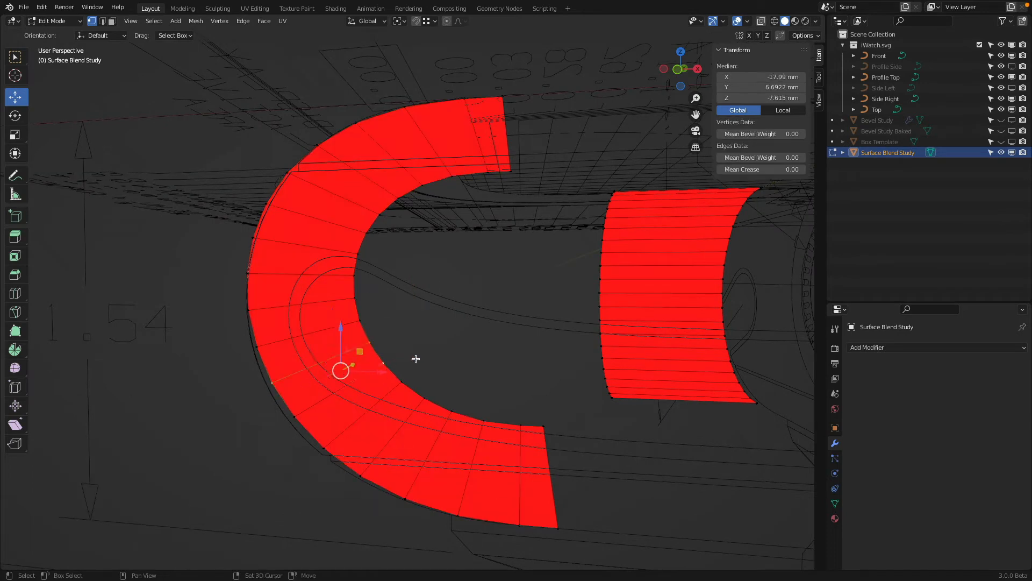
pyautogui.moveTo(385, 371); pyautogui.dragTo(380, 375)
pyautogui.click(298, 419)
pyautogui.keyDown('shift'); pyautogui.click(382, 364); pyautogui.keyUp('shift')
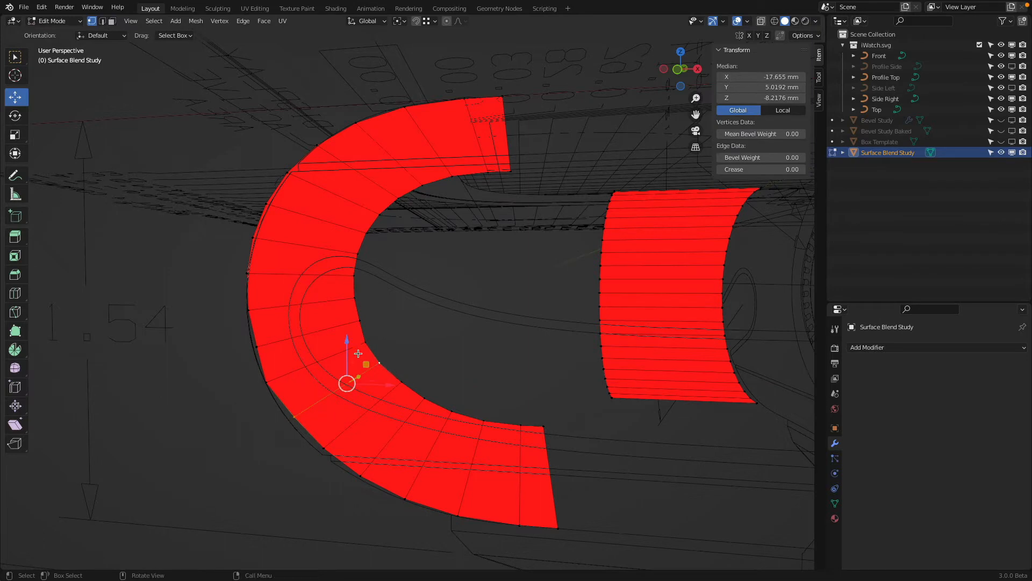
pyautogui.moveTo(350, 341); pyautogui.dragTo(355, 352)
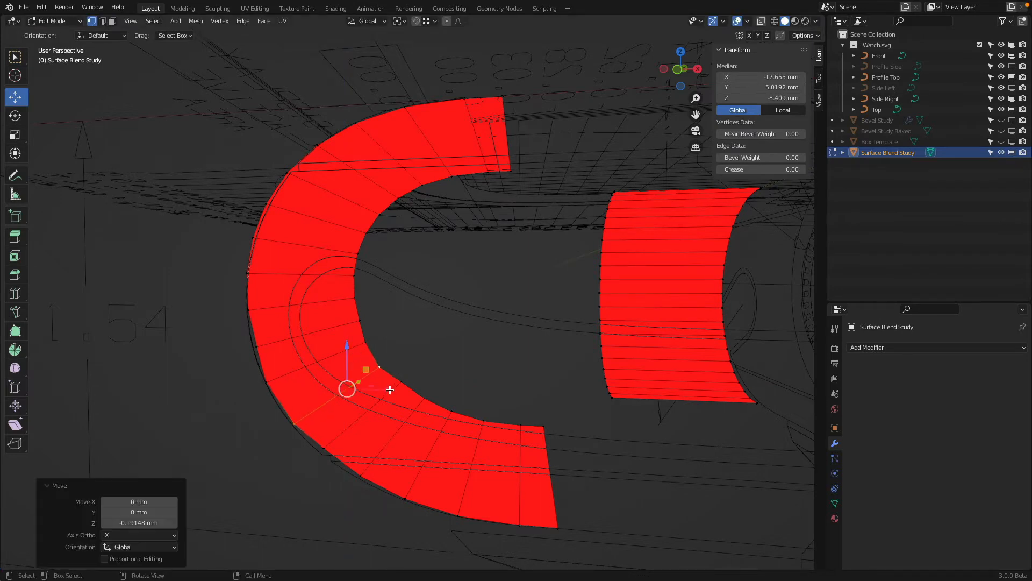
pyautogui.moveTo(390, 392); pyautogui.dragTo(376, 380)
# - Move the next lower cross edge about -0.15 mm in Z and -0.06 mm in X, and the one near Z -6.35 mm about -0.10 mm in X
pyautogui.click(322, 450)
pyautogui.keyDown('shift'); pyautogui.click(382, 370); pyautogui.keyUp('shift')
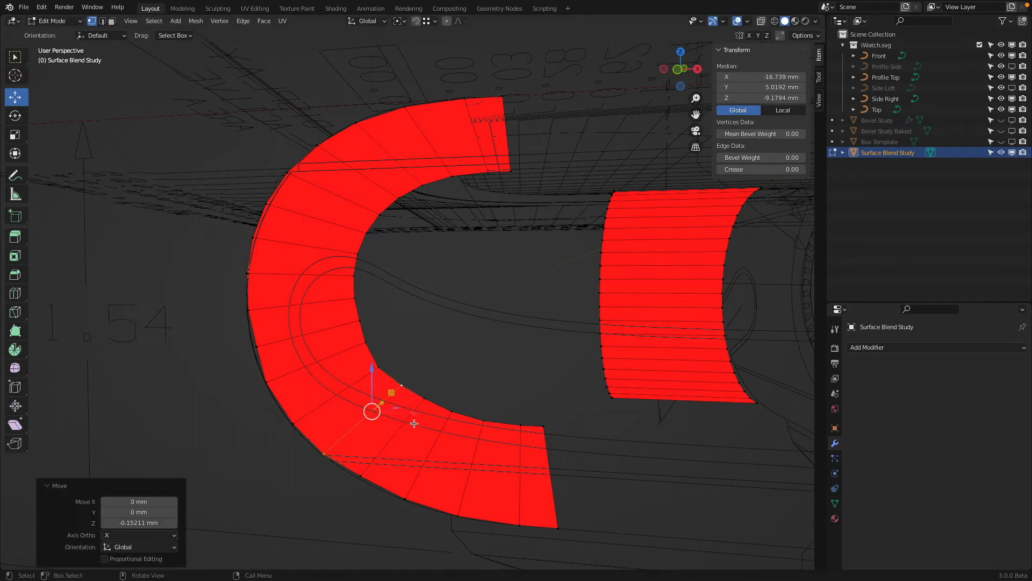
pyautogui.moveTo(408, 410); pyautogui.dragTo(402, 404)
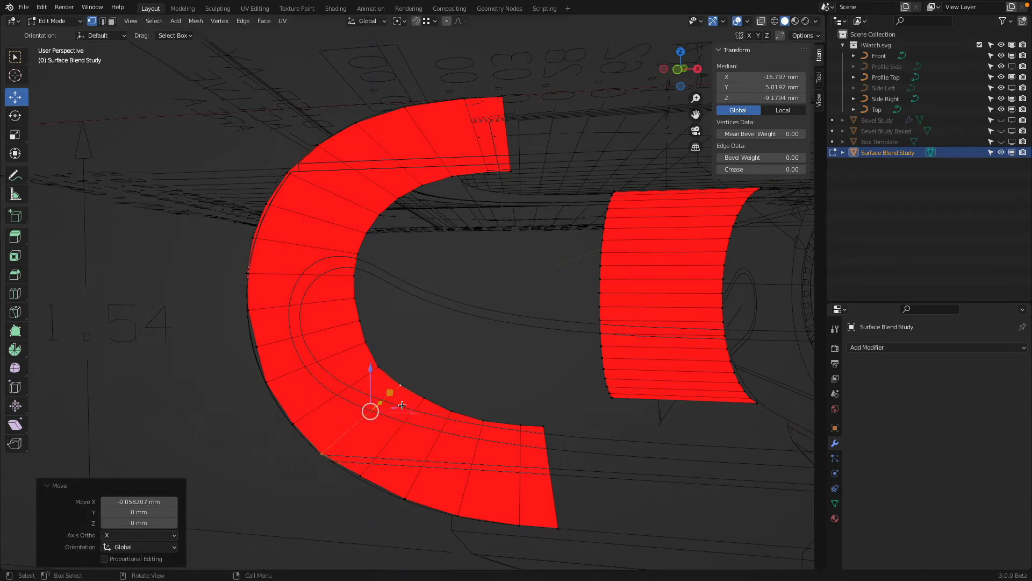
pyautogui.click(263, 345)
pyautogui.keyDown('shift'); pyautogui.click(364, 322); pyautogui.keyUp('shift')
pyautogui.moveTo(366, 332); pyautogui.dragTo(366, 336)
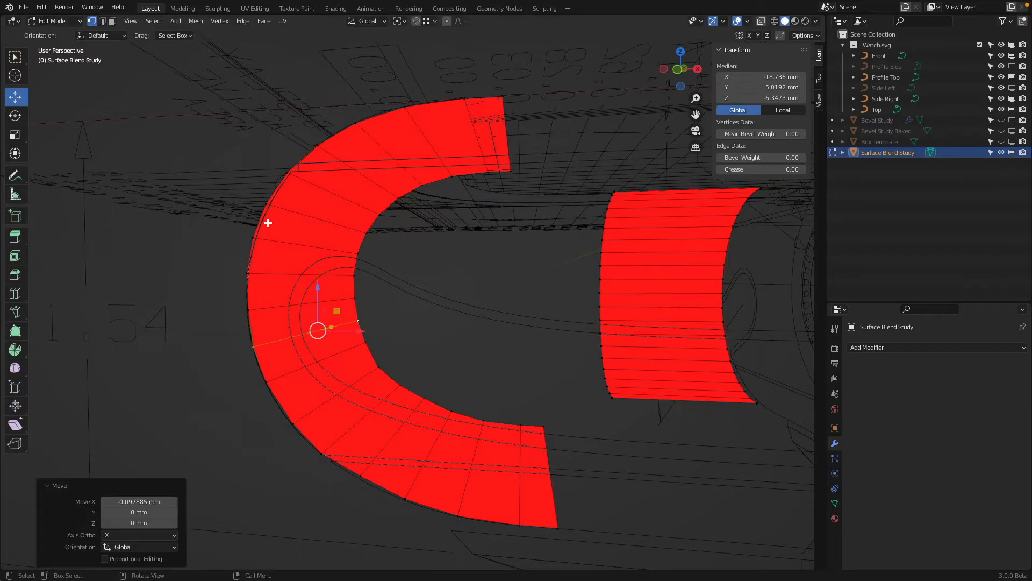
# - In front wireframe view, align the mismatched vertices at the kink in the lower curve by scaling them to 0 along X
pyautogui.press('KP_1')
pyautogui.scroll(1, 374, 285)
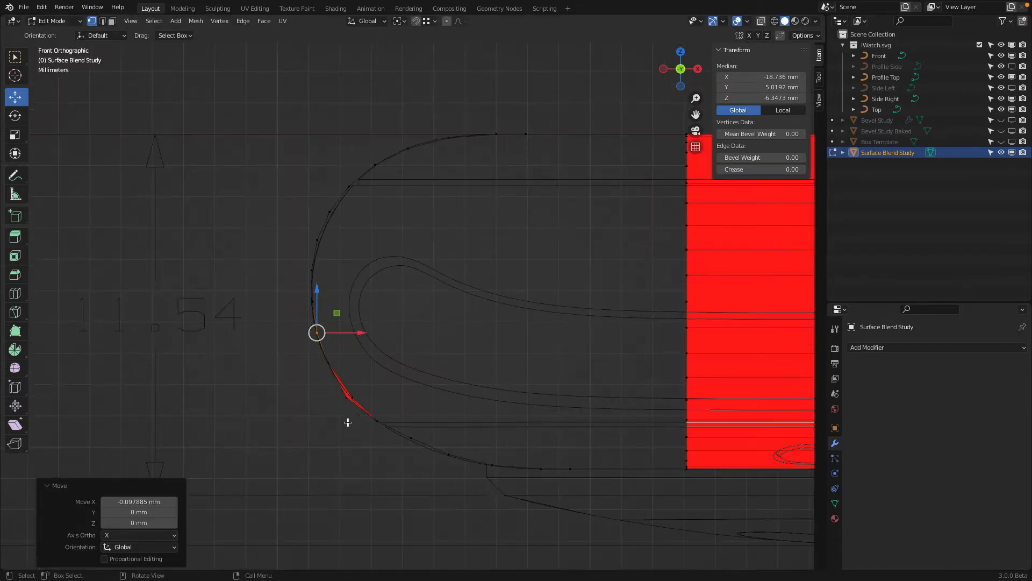
pyautogui.scroll(4, 348, 422)
pyautogui.hotkey('shift', 'z')
pyautogui.keyDown('shift'); pyautogui.moveTo(378, 426); pyautogui.dragTo(474, 296, button='middle'); pyautogui.keyUp('shift')
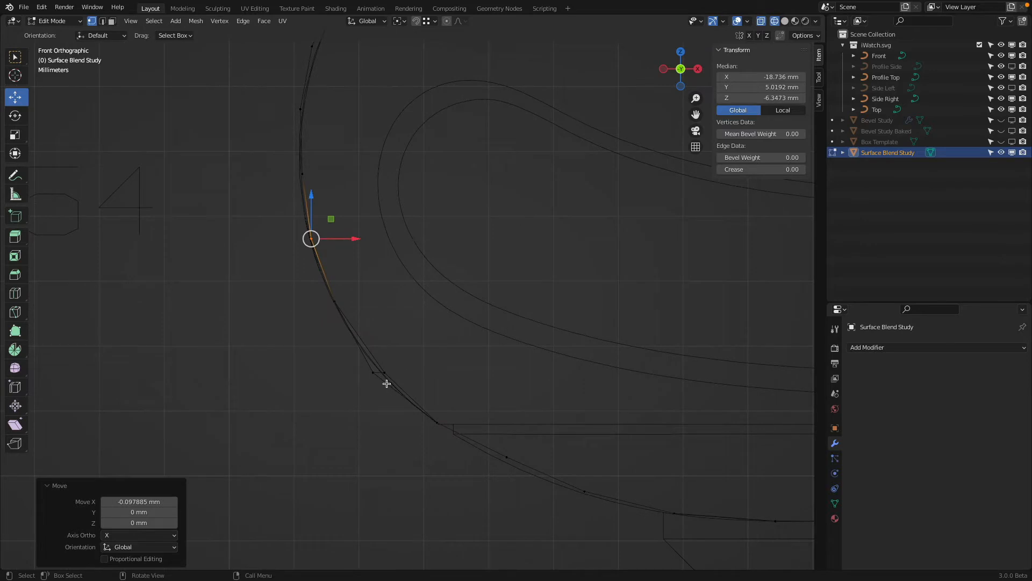
pyautogui.press('a')
pyautogui.press('b')
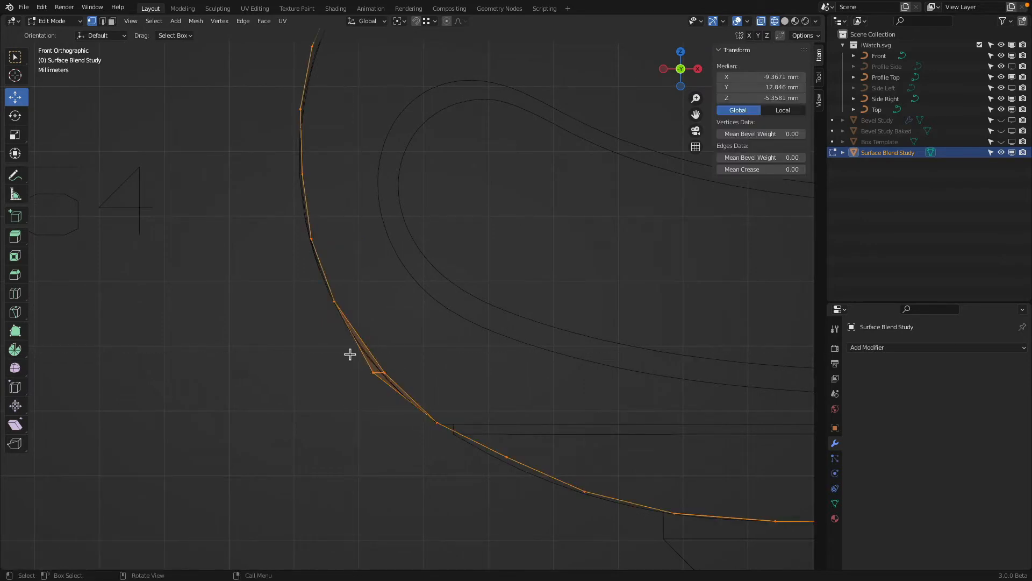
pyautogui.hotkey('alt', 'a')
pyautogui.press('b')
pyautogui.moveTo(342, 353); pyautogui.dragTo(426, 388)
pyautogui.press('s')
pyautogui.press('x')
pyautogui.press('0')
pyautogui.press('Return')
# - Scale the same kink vertices to 0 along Z so they share one height
pyautogui.press('s')
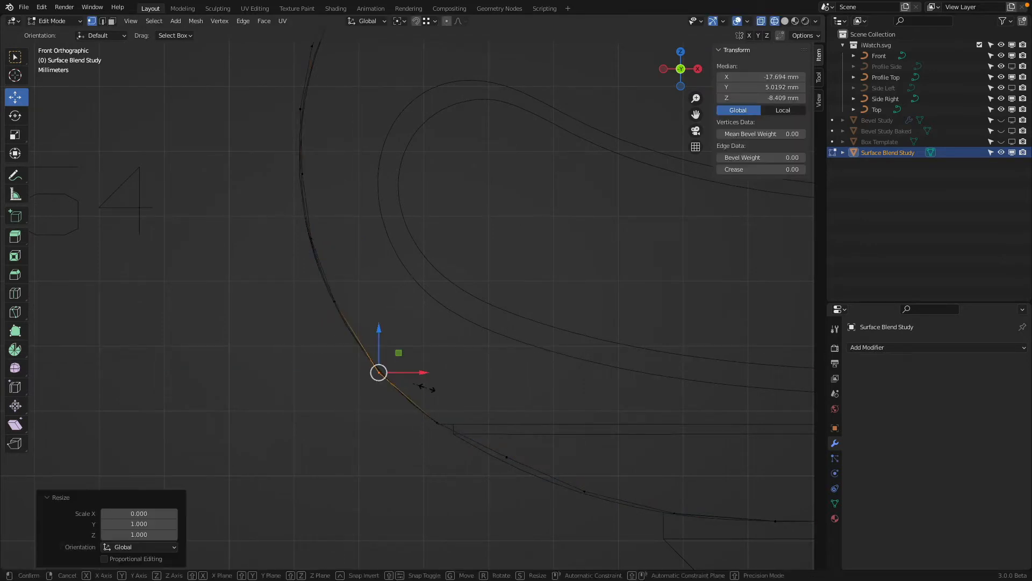
pyautogui.press('z')
pyautogui.press('0')
pyautogui.press('Return')
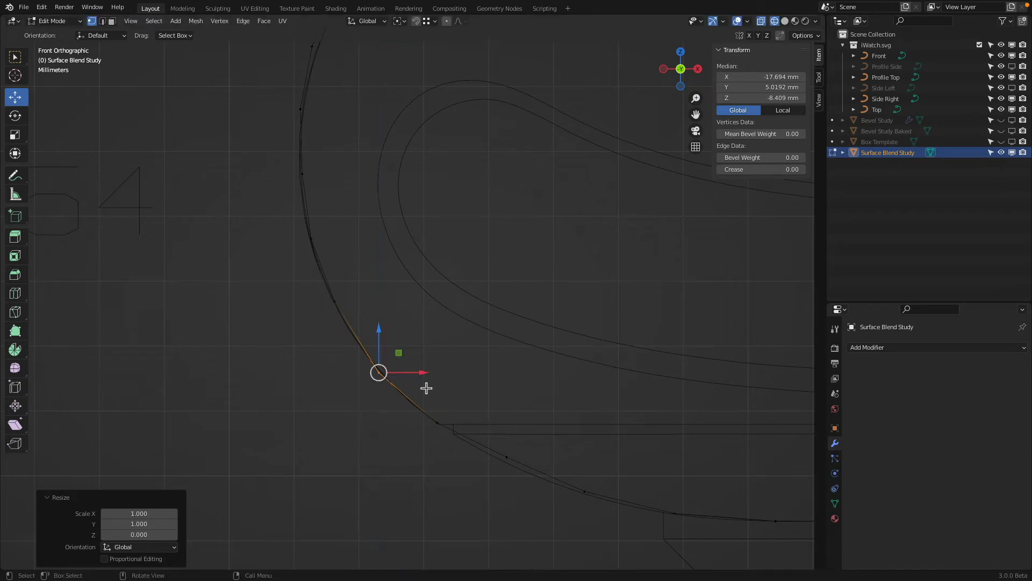
# - Move the vertices near Z -3.39 mm on the upper curve slightly inward onto the reference profile
pyautogui.scroll(-3, 396, 299)
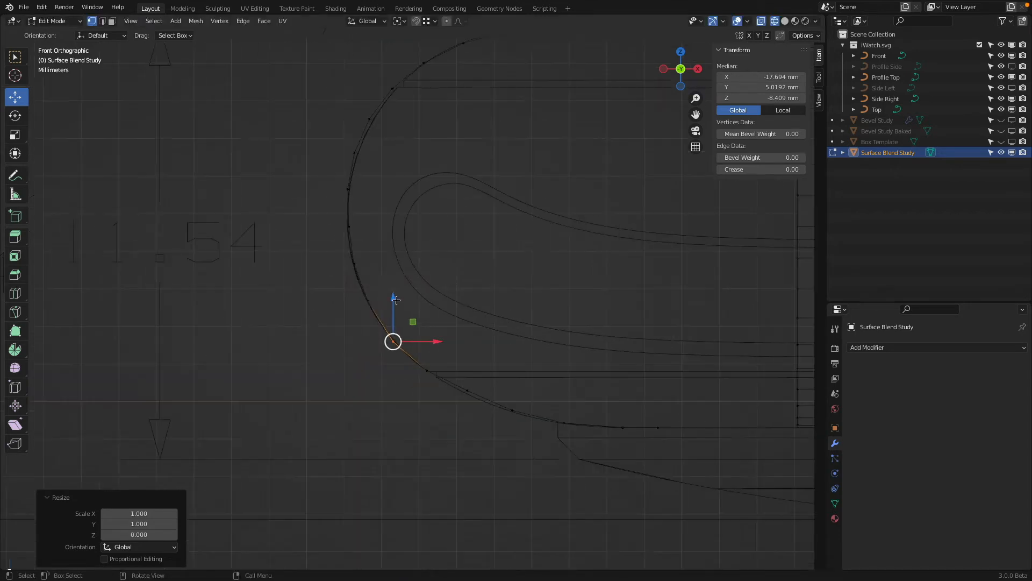
pyautogui.keyDown('shift'); pyautogui.moveTo(407, 226); pyautogui.dragTo(410, 322, button='middle'); pyautogui.keyUp('shift')
pyautogui.scroll(3, 383, 214)
pyautogui.keyDown('shift'); pyautogui.moveTo(381, 215); pyautogui.dragTo(398, 304, button='middle'); pyautogui.keyUp('shift')
pyautogui.press('a')
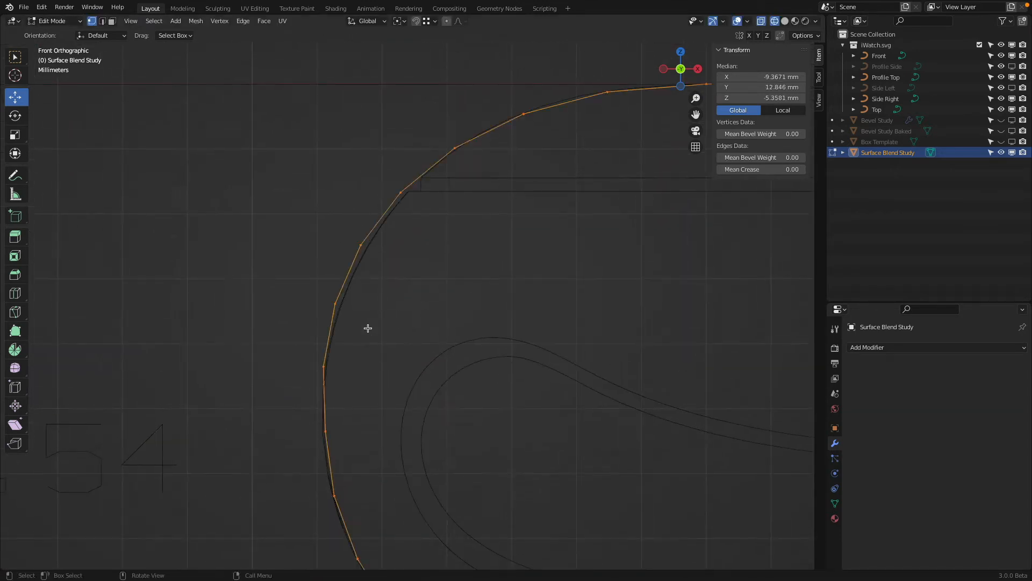
pyautogui.hotkey('alt', 'a')
pyautogui.click(326, 303)
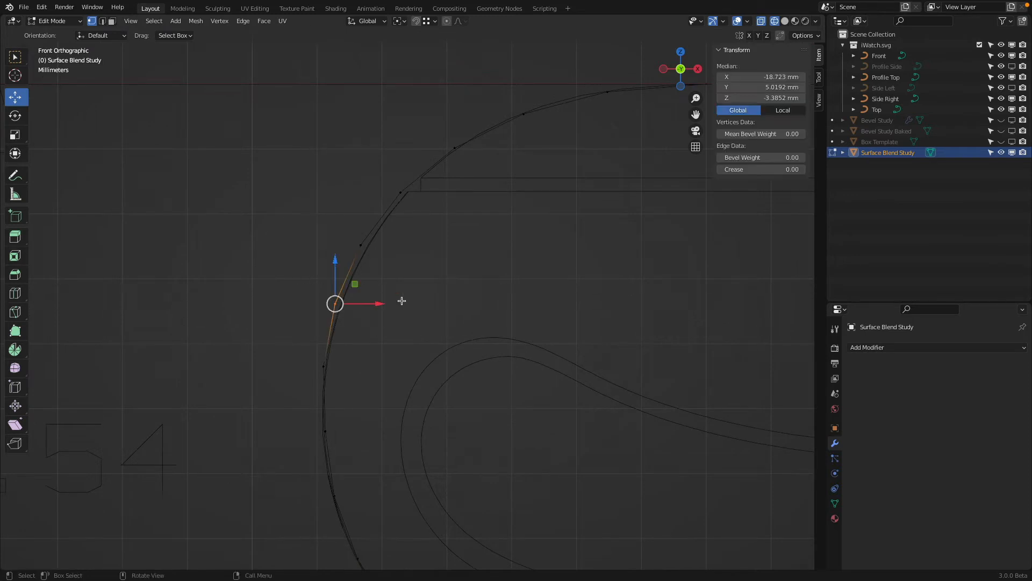
pyautogui.press('g')
pyautogui.click(509, 240)
# - Move the next vertices up the curve, near Z -2.48 mm, slightly inward onto the reference profile
pyautogui.press('a')
pyautogui.hotkey('alt', 'a')
pyautogui.moveTo(335, 229); pyautogui.dragTo(391, 265)
pyautogui.press('g')
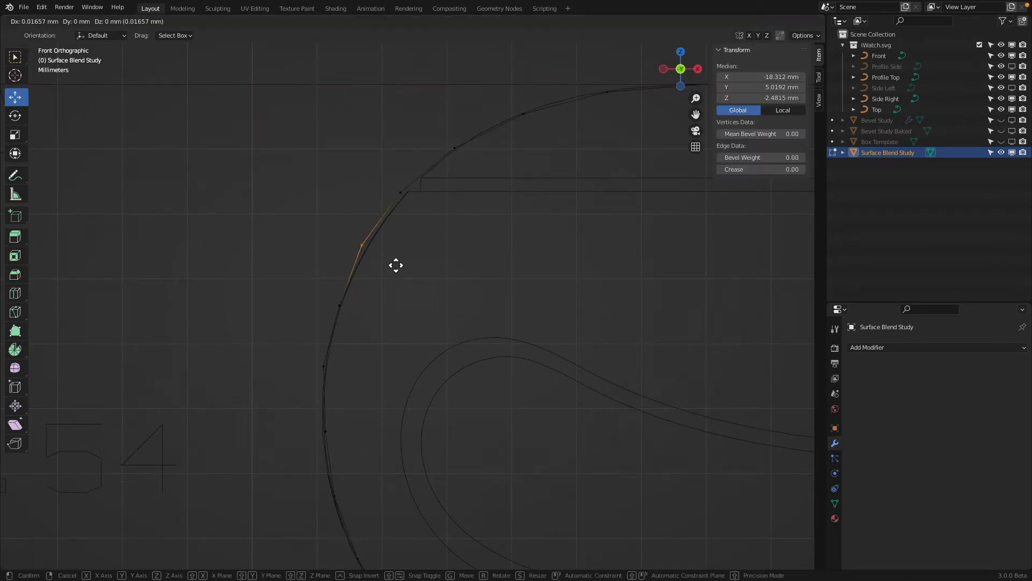
pyautogui.click(400, 266)
# - Move the vertices at the start of the upper bend onto the profile, to about X -17.69 mm and Z -1.68 mm
pyautogui.press('a')
pyautogui.hotkey('alt', 'a')
pyautogui.moveTo(392, 174); pyautogui.dragTo(405, 186)
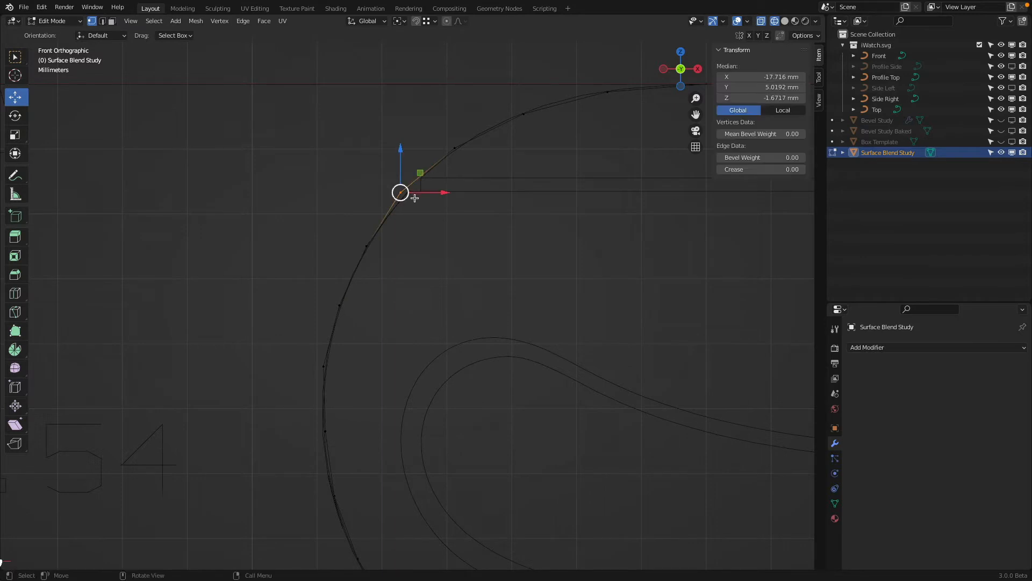
pyautogui.press('g')
pyautogui.click(419, 203)
pyautogui.scroll(-2, 511, 179)
pyautogui.scroll(2, 567, 169)
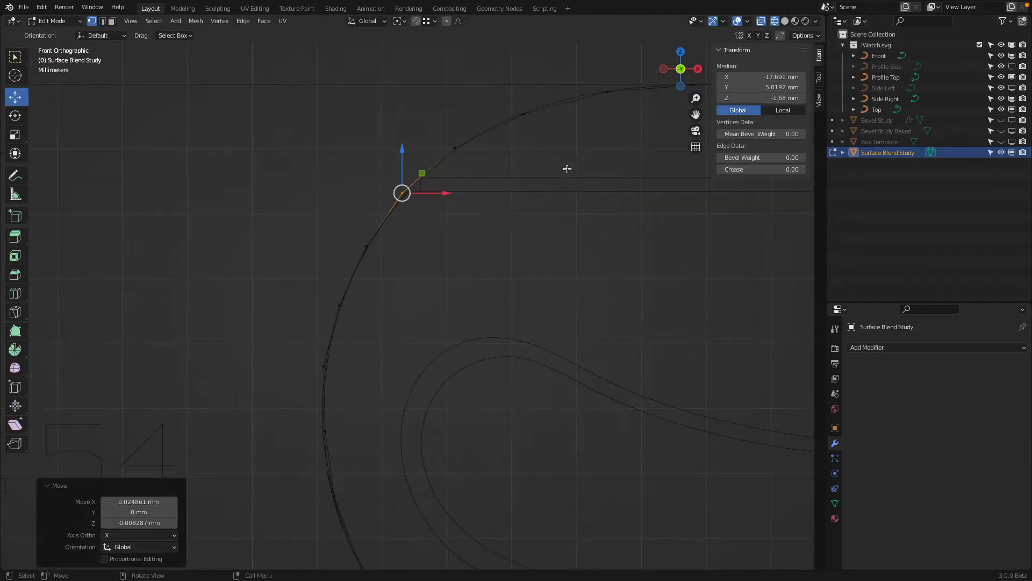
# - Nudge the vertices at the outermost part of the curve to about X -18.90 mm and Z -5.36 mm
pyautogui.scroll(-2, 568, 170)
pyautogui.keyDown('shift'); pyautogui.moveTo(451, 518); pyautogui.dragTo(443, 330, button='middle'); pyautogui.keyUp('shift')
pyautogui.scroll(2, 442, 330)
pyautogui.press('a')
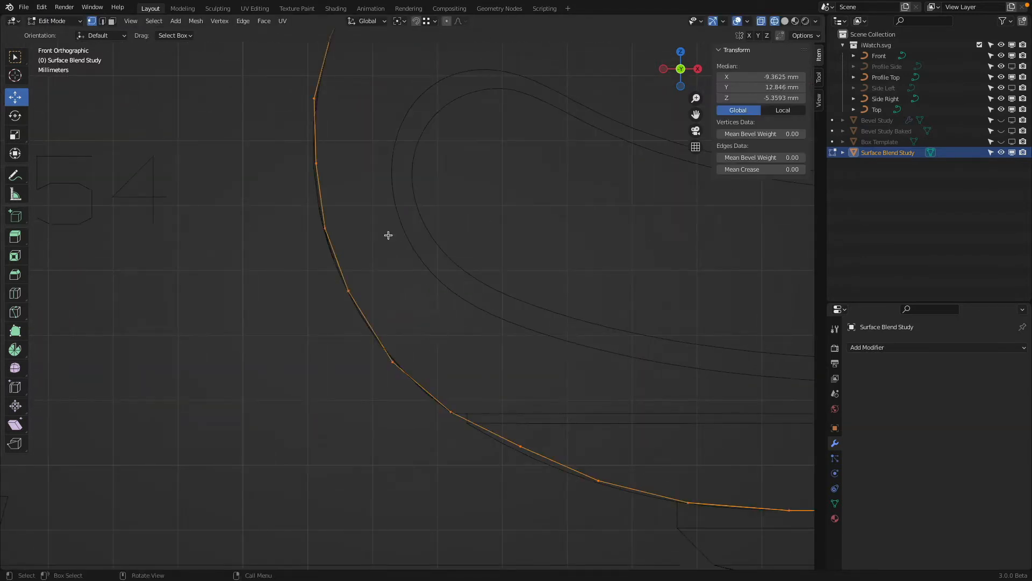
pyautogui.hotkey('alt', 'a')
pyautogui.press('b')
pyautogui.moveTo(299, 150); pyautogui.dragTo(352, 183)
pyautogui.press('g')
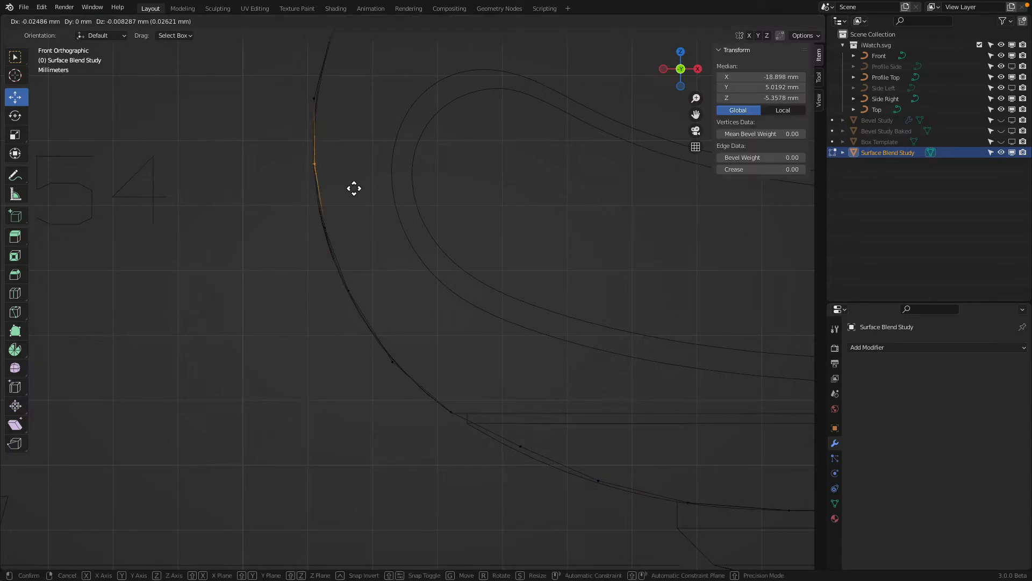
pyautogui.click(354, 188)
# - Nudge the vertices just above the outermost point inward to about X -18.88 mm and Z -4.33 mm
pyautogui.keyDown('shift'); pyautogui.moveTo(407, 138); pyautogui.dragTo(444, 292, button='middle'); pyautogui.keyUp('shift')
pyautogui.press('a')
pyautogui.press('b')
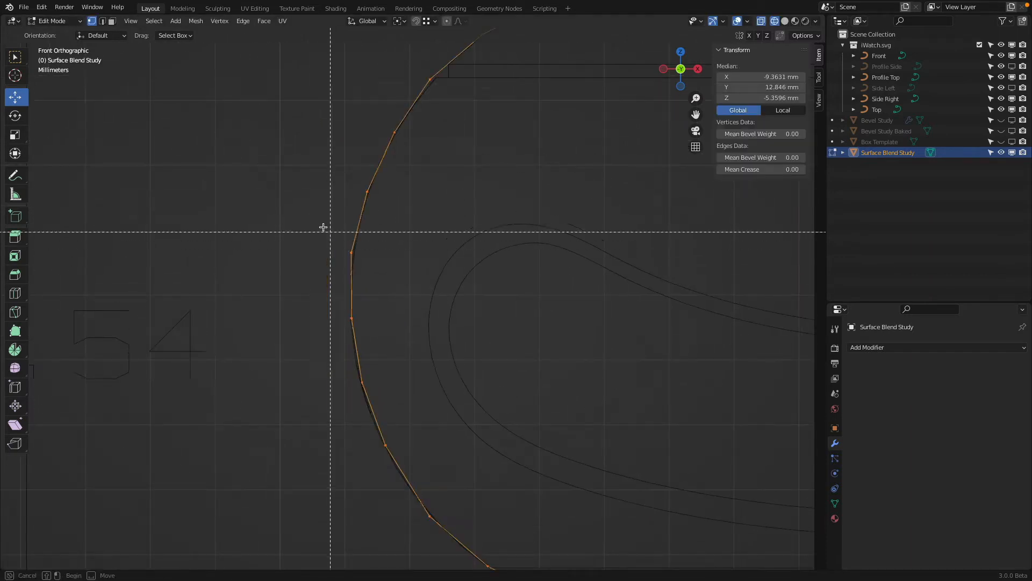
pyautogui.moveTo(322, 226); pyautogui.dragTo(381, 268)
pyautogui.press('g')
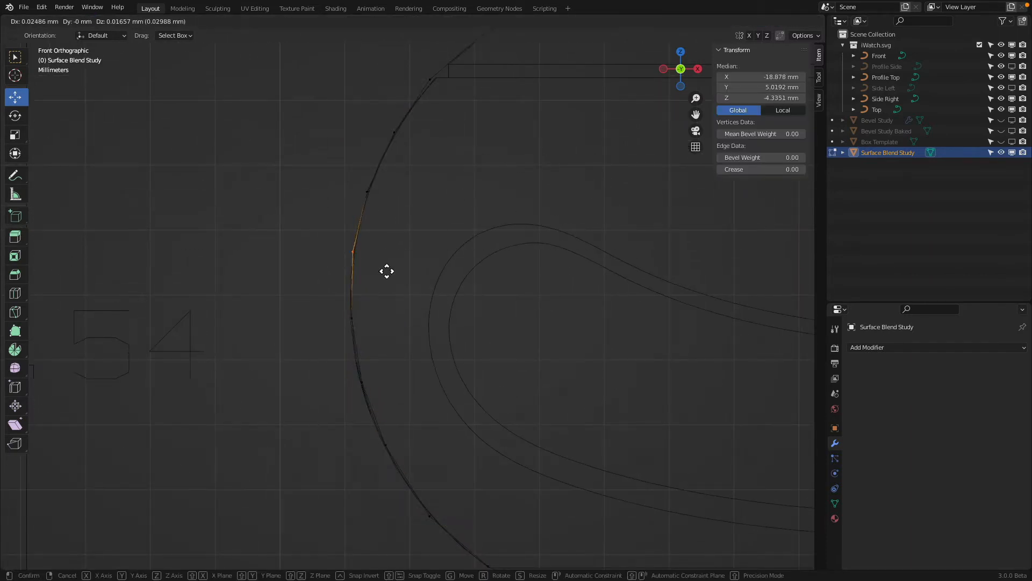
pyautogui.click(388, 272)
# - Move the off-profile vertices on the lower bend to about X -15.71 mm and Z -9.78 mm, and check the full curve
pyautogui.scroll(-4, 441, 293)
pyautogui.keyDown('shift'); pyautogui.moveTo(488, 364); pyautogui.dragTo(420, 228, button='middle'); pyautogui.keyUp('shift')
pyautogui.scroll(2, 466, 293)
pyautogui.press('a')
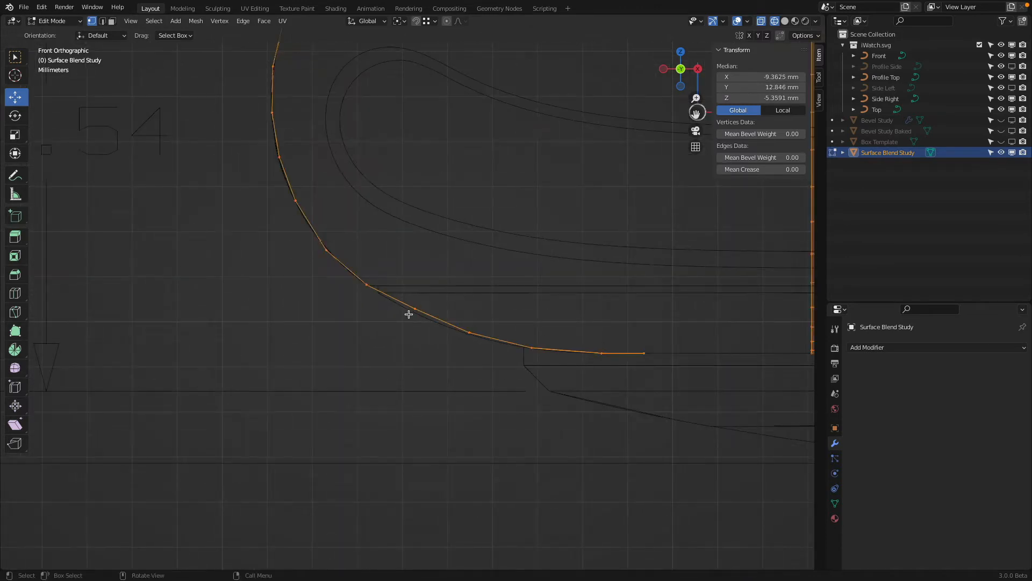
pyautogui.press('a')
pyautogui.press('b')
pyautogui.moveTo(410, 294); pyautogui.dragTo(431, 329)
pyautogui.press('g')
pyautogui.click(469, 300)
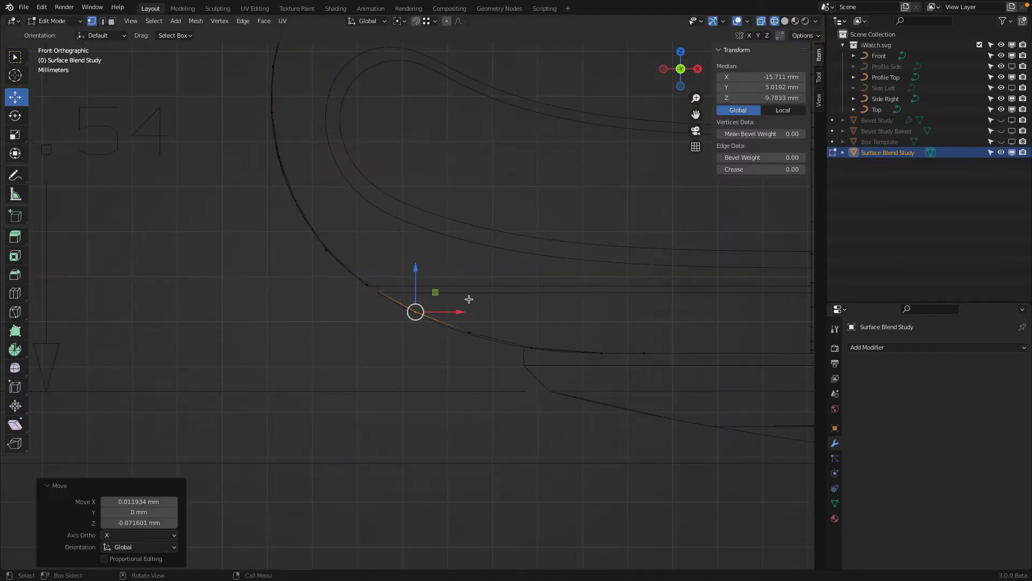
pyautogui.press('a')
pyautogui.scroll(-4, 525, 306)
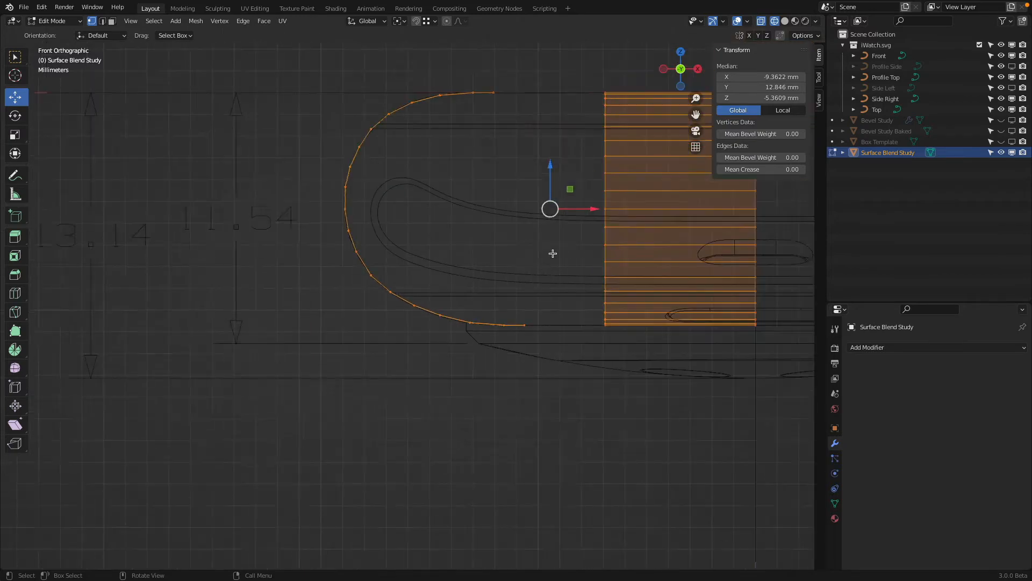
pyautogui.scroll(-3, 563, 149)
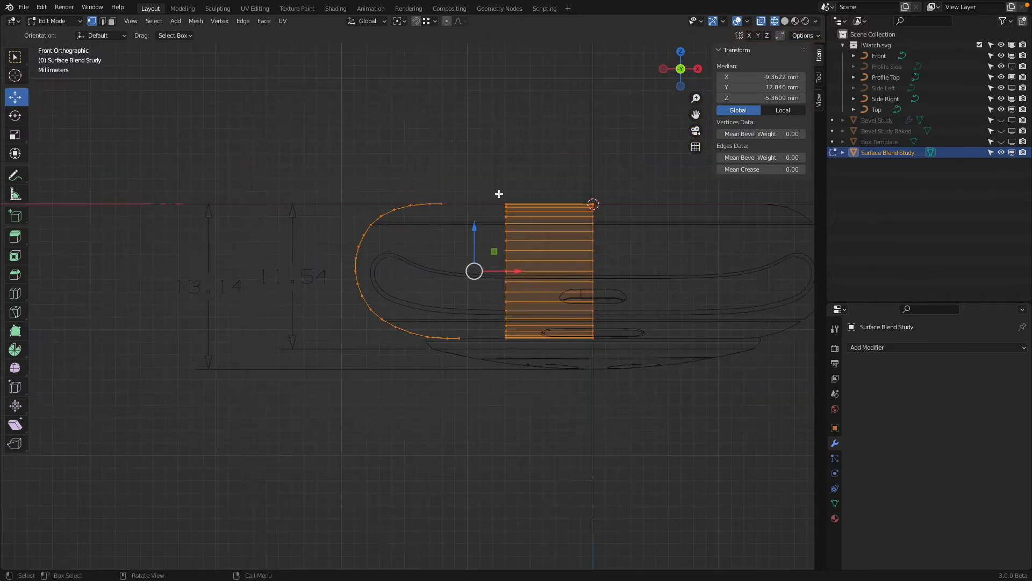
pyautogui.moveTo(499, 174); pyautogui.dragTo(455, 295, button='middle')
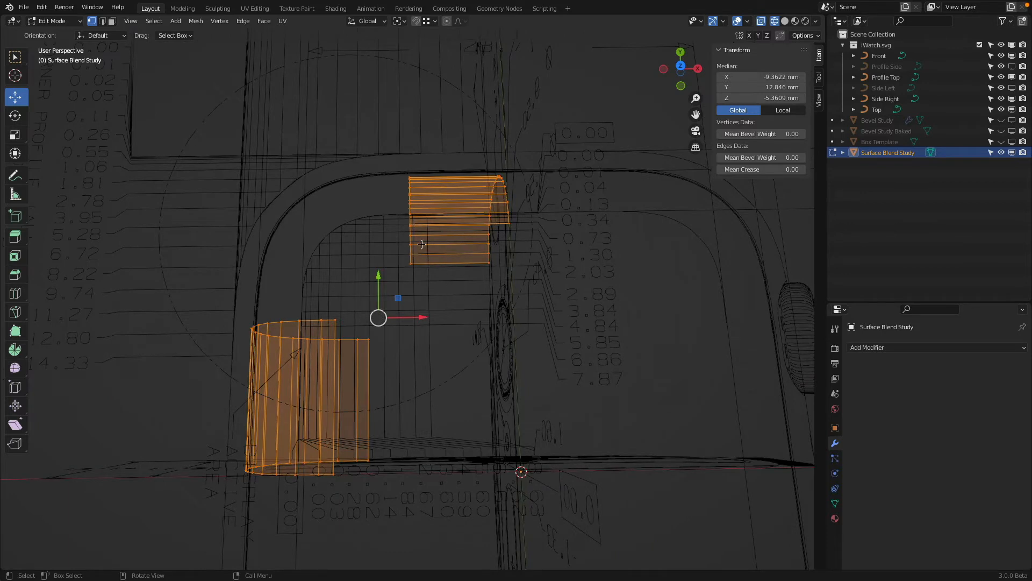
pyautogui.hotkey('alt', 'a')
pyautogui.press('b')
pyautogui.moveTo(394, 153); pyautogui.dragTo(533, 302)
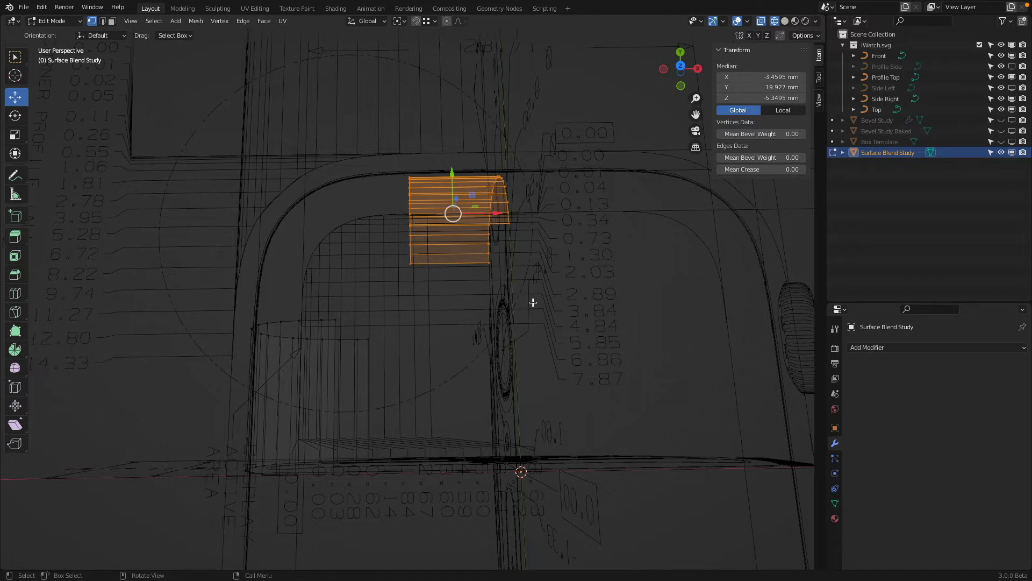
# - Duplicate the long side surface in top view, place the copy inside the case outline, and rotate it 90° about Z
pyautogui.press('KP_7')
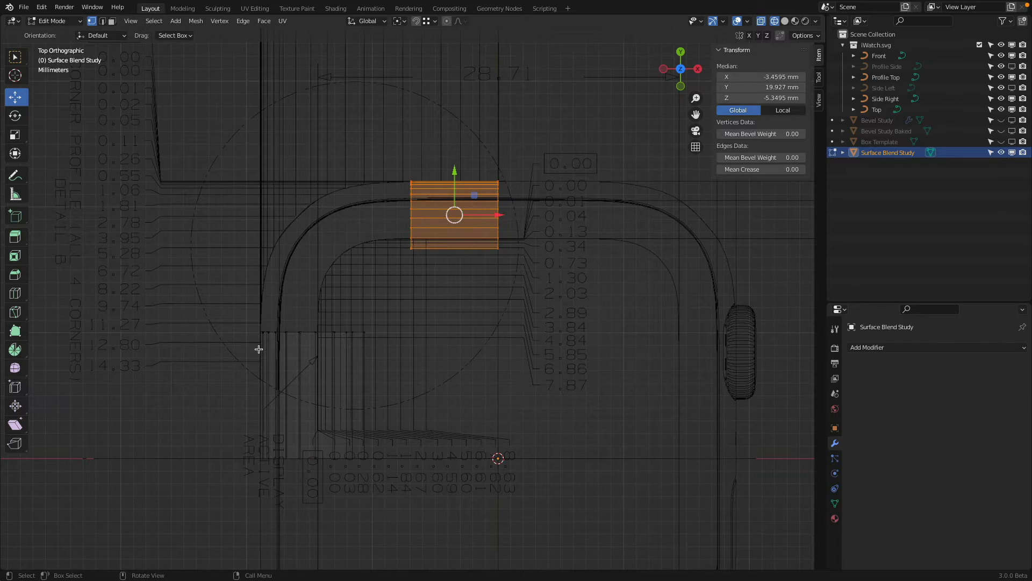
pyautogui.press('l')
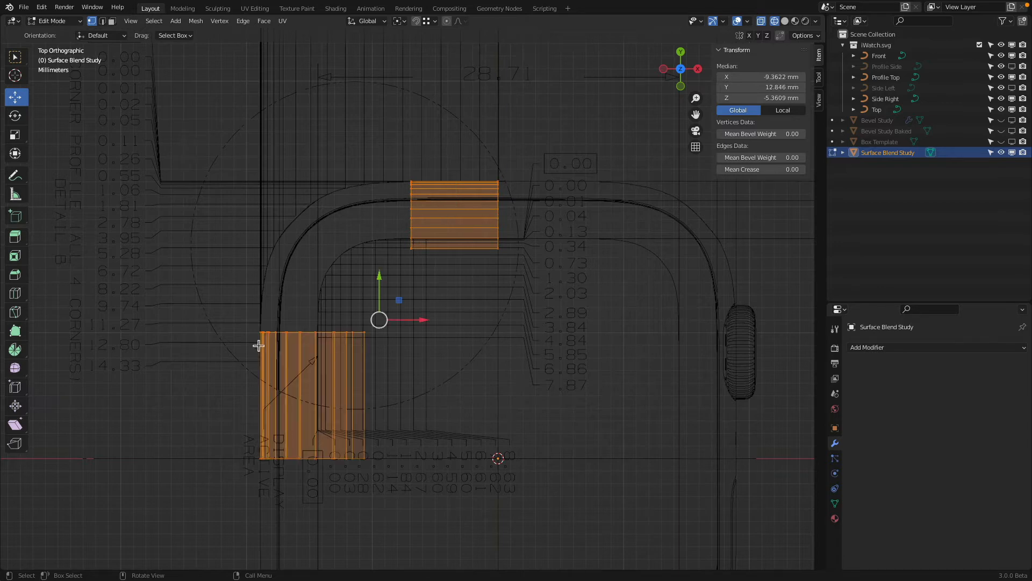
pyautogui.hotkey('alt', 'a')
pyautogui.moveTo(231, 303); pyautogui.dragTo(400, 502)
pyautogui.hotkey('shift', 'd')
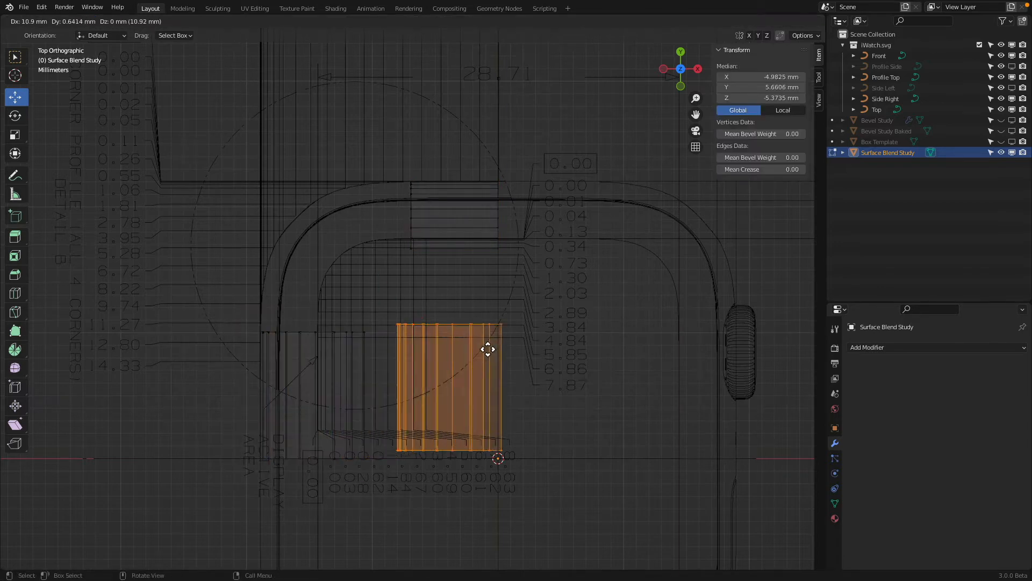
pyautogui.click(495, 334)
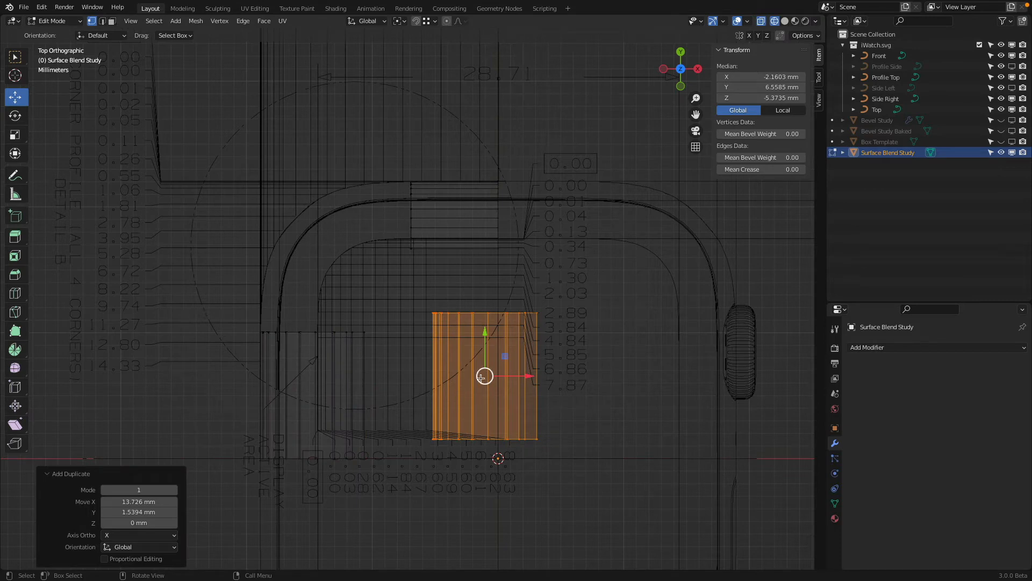
pyautogui.press('r')
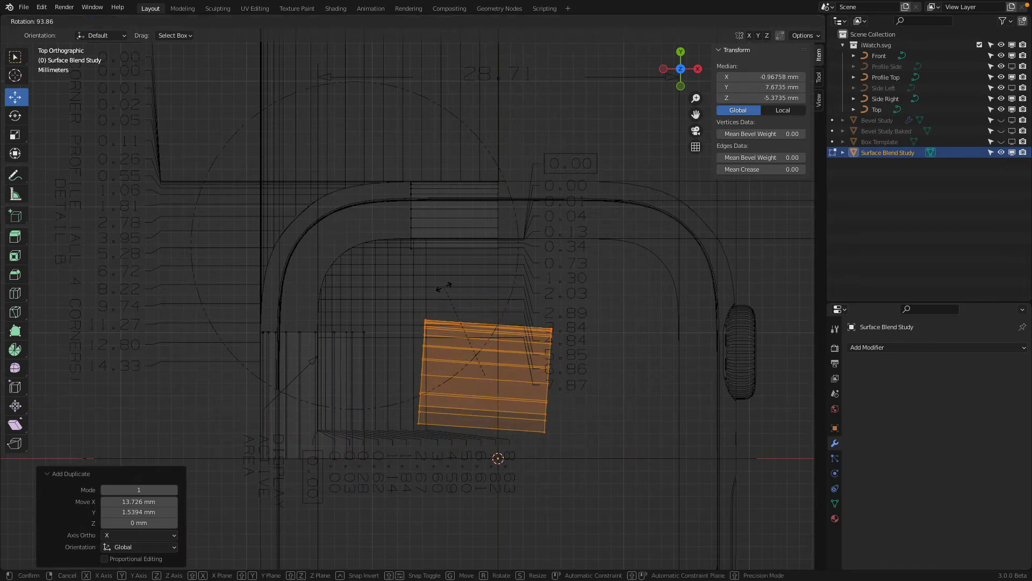
pyautogui.write('90')
pyautogui.press('Return')
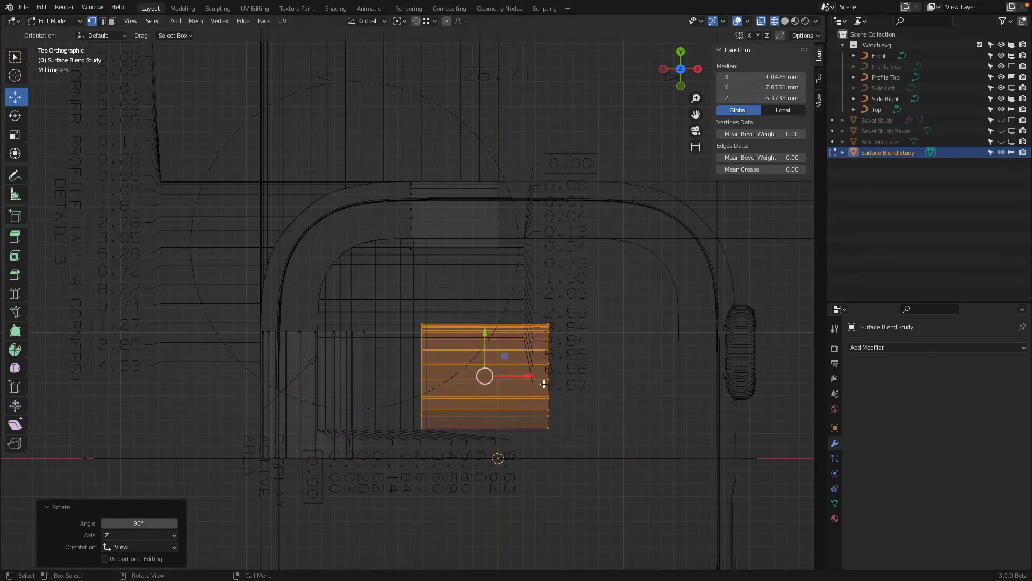
# - Move the rotated copy along X until its outer end lines up with the old top strip, at about X -1.90 mm
pyautogui.moveTo(530, 378); pyautogui.dragTo(615, 365)
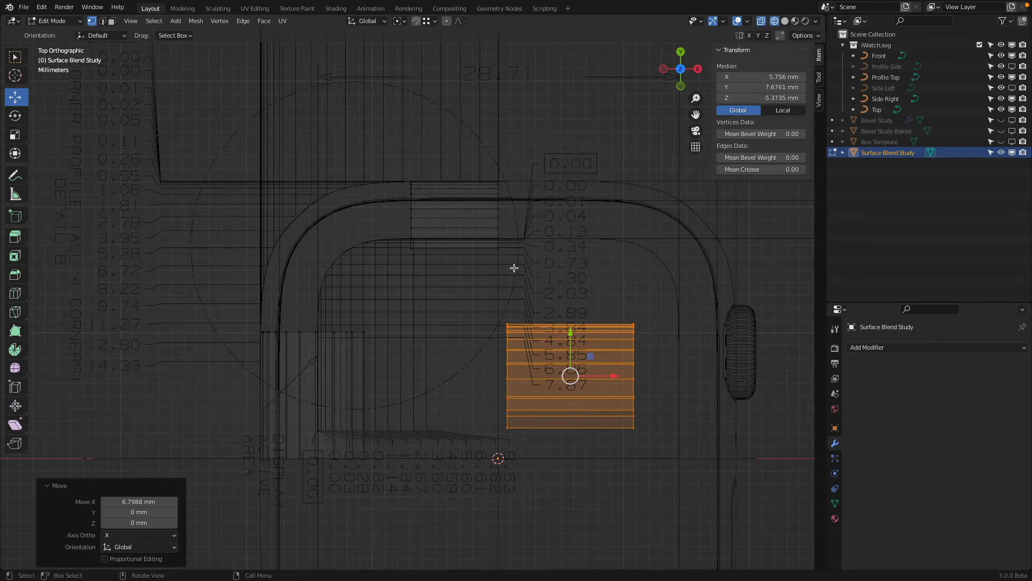
pyautogui.press('g')
pyautogui.press('x')
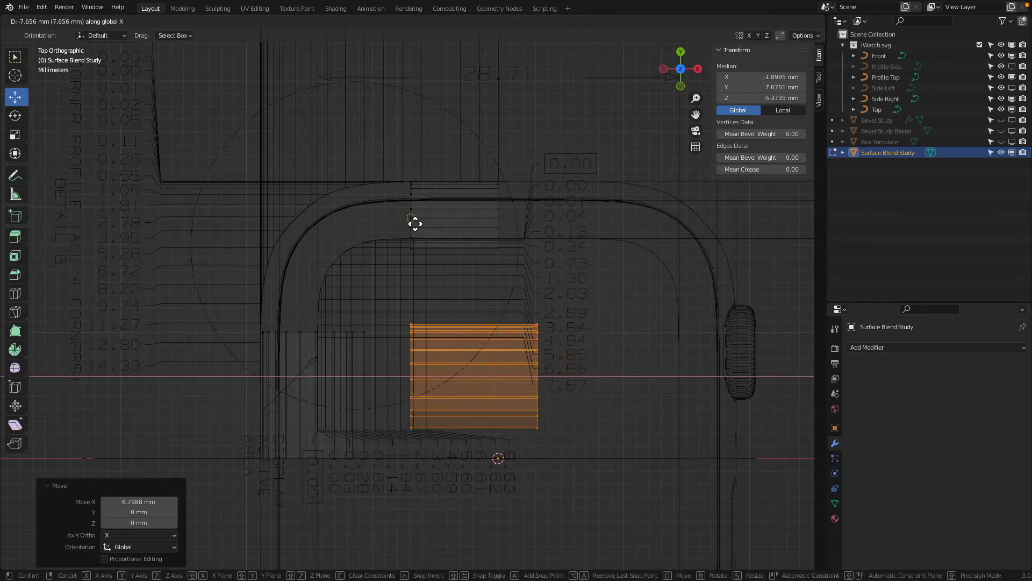
pyautogui.click(415, 224)
# - Move the copy along Y onto the case's upper outline, to about Y 19.02 mm, and pull its inner end back to the center line
pyautogui.moveTo(475, 330); pyautogui.dragTo(427, 194)
pyautogui.scroll(4, 426, 194)
pyautogui.keyDown('shift'); pyautogui.moveTo(553, 152); pyautogui.dragTo(454, 380, button='middle'); pyautogui.keyUp('shift')
pyautogui.scroll(2, 459, 390)
pyautogui.moveTo(458, 417); pyautogui.dragTo(466, 389)
pyautogui.scroll(-3, 613, 355)
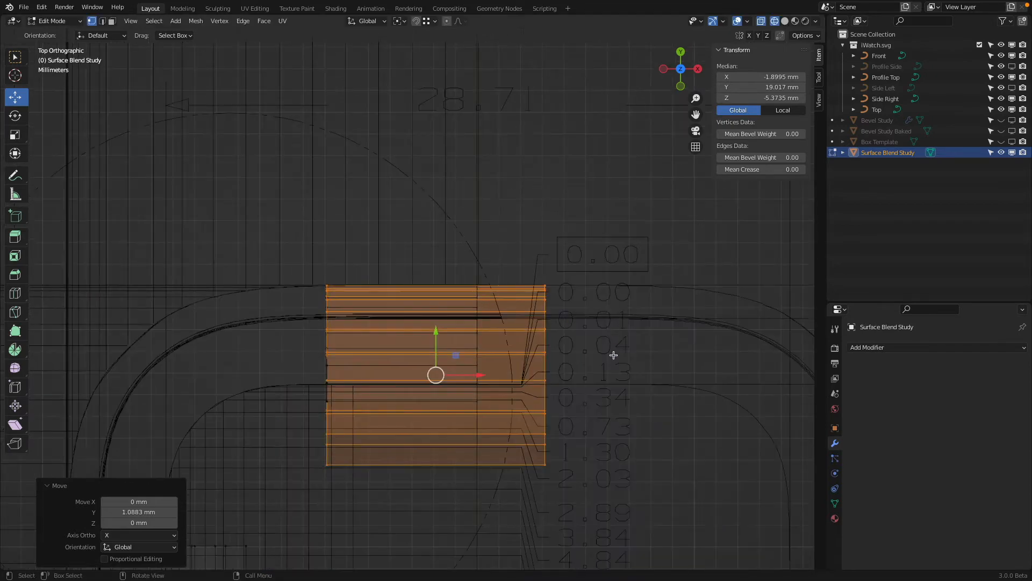
pyautogui.keyDown('alt'); pyautogui.click(547, 367); pyautogui.keyUp('alt')
pyautogui.moveTo(585, 375); pyautogui.dragTo(481, 352)
# - Select the whole old top strip behind the new copy and delete its vertices
pyautogui.moveTo(475, 371); pyautogui.dragTo(459, 427, button='middle')
pyautogui.click(464, 408)
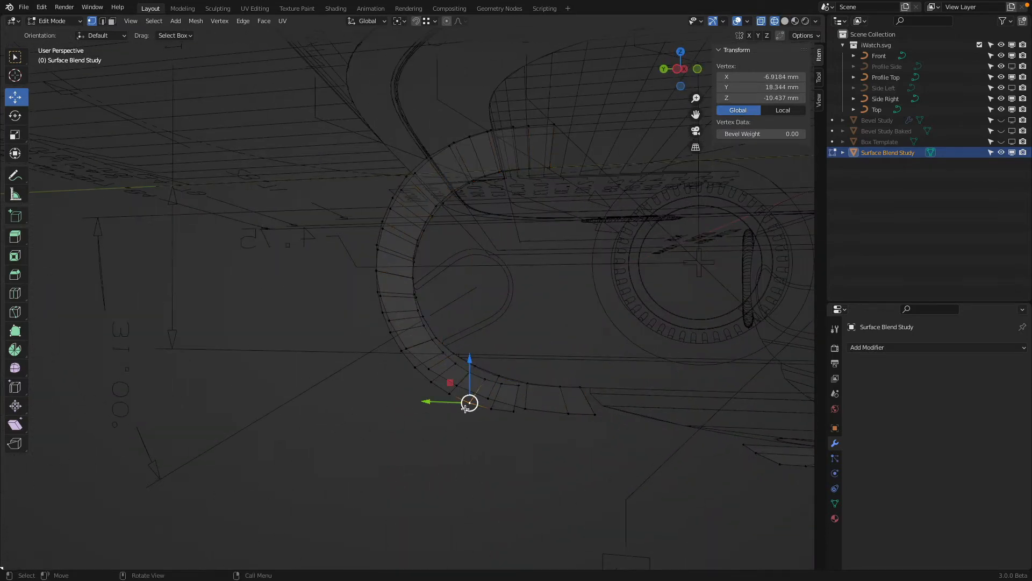
pyautogui.hotkey('ctrl', 'l')
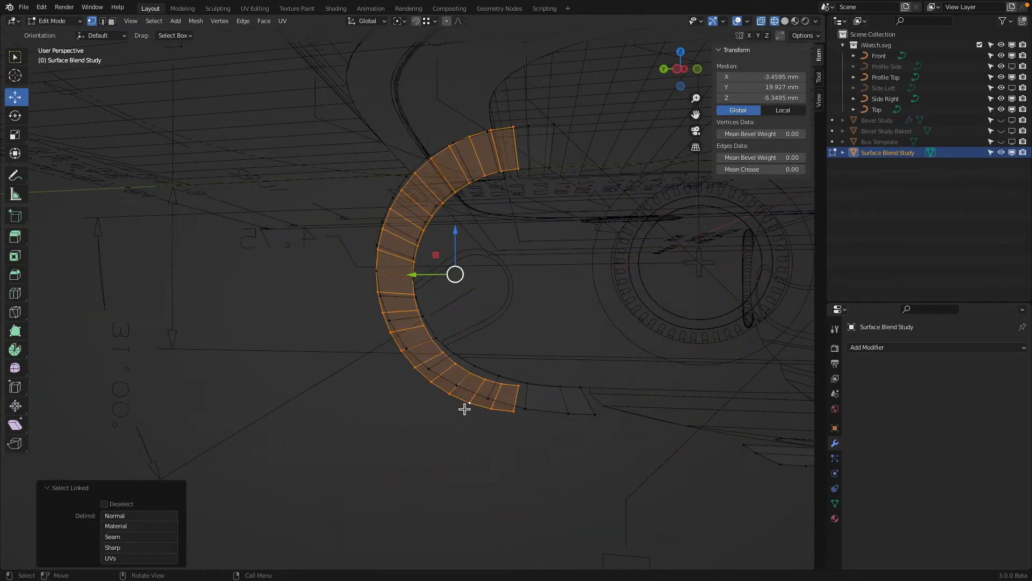
pyautogui.press('x')
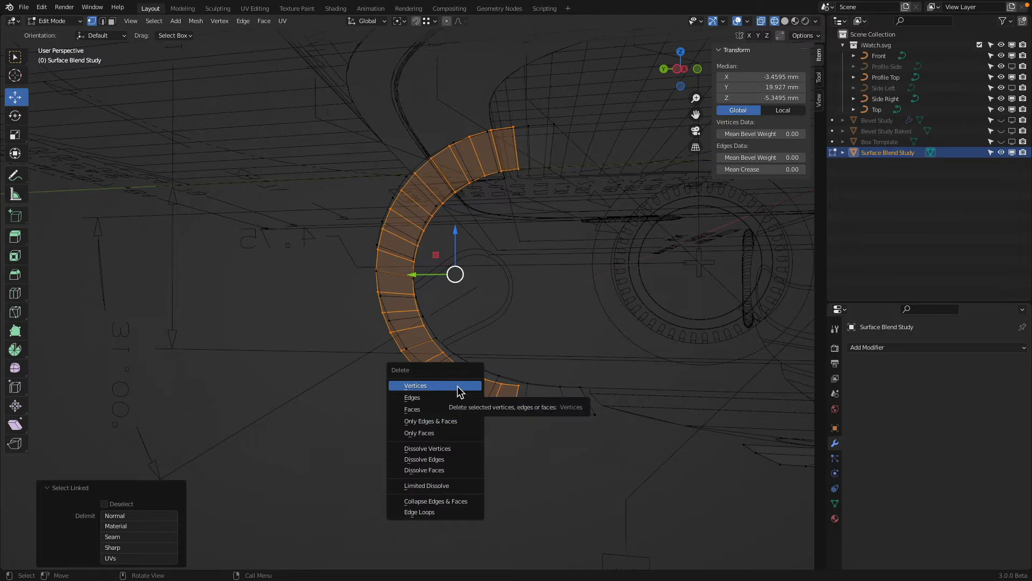
pyautogui.click(457, 387)
# - Select both side surfaces and display them in solid shading
pyautogui.moveTo(456, 387); pyautogui.dragTo(403, 249, button='middle')
pyautogui.keyDown('alt'); pyautogui.click(405, 248); pyautogui.keyUp('alt')
pyautogui.keyDown('alt'); pyautogui.keyDown('shift'); pyautogui.click(336, 355); pyautogui.keyUp('shift'); pyautogui.keyUp('alt')
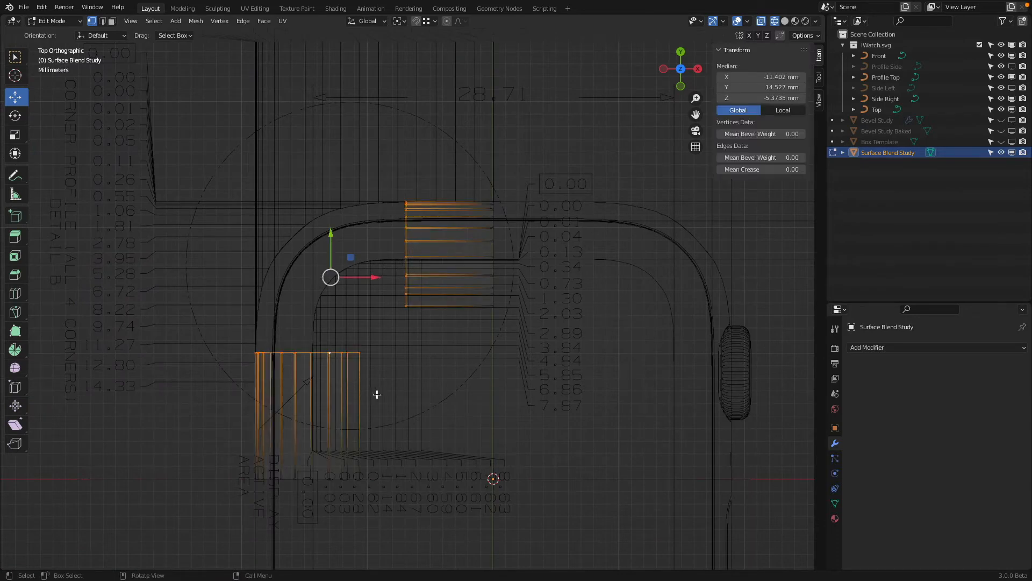
pyautogui.moveTo(385, 407)
pyautogui.mouseDown(button='middle')
pyautogui.moveTo(389, 317)
pyautogui.moveTo(430, 277)
pyautogui.moveTo(473, 268)
pyautogui.mouseUp(button='middle')
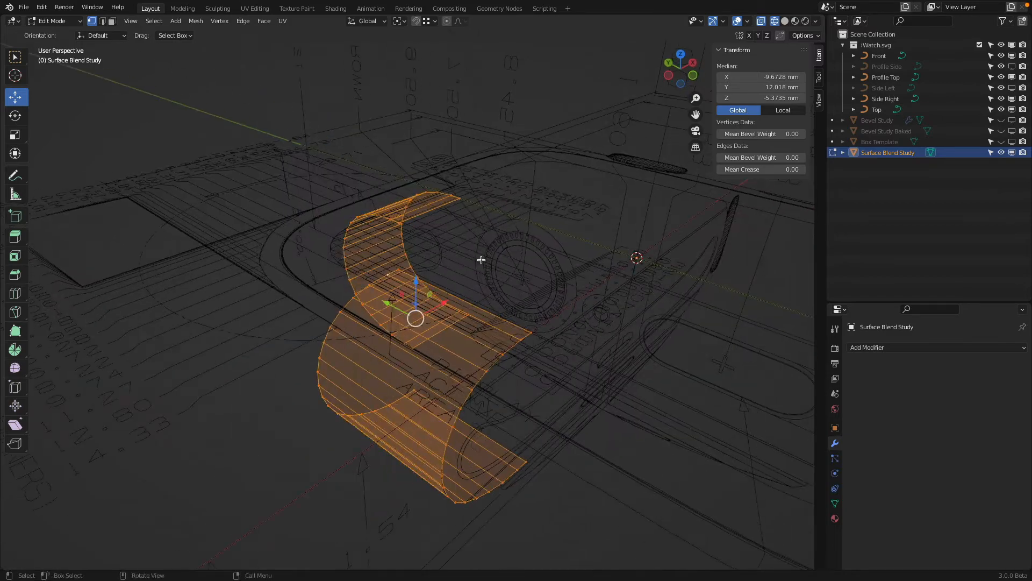
pyautogui.press('z')
pyautogui.click(538, 260)
pyautogui.moveTo(515, 295)
pyautogui.mouseDown(button='middle')
pyautogui.moveTo(507, 224)
pyautogui.moveTo(502, 299)
pyautogui.moveTo(511, 290)
pyautogui.mouseUp(button='middle')
# - Set the Sharp mesh analysis range to a minimum of 0.5° and a maximum of about 1.8°
pyautogui.click(747, 21)
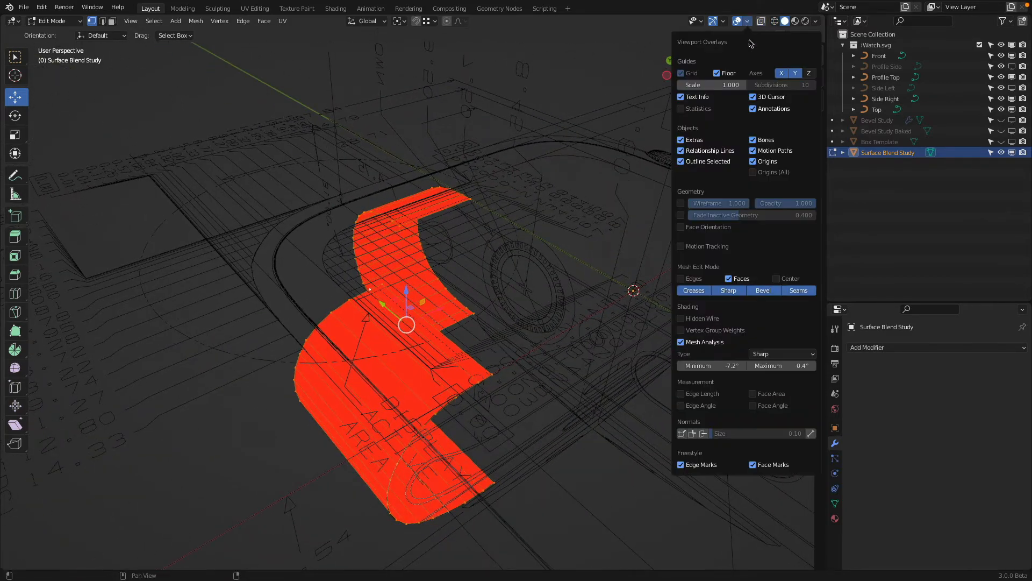
pyautogui.moveTo(781, 366); pyautogui.dragTo(719, 366)
pyautogui.click(719, 366)
pyautogui.write('0.5')
pyautogui.press('Return')
pyautogui.click(780, 366)
pyautogui.write('0')
pyautogui.press('Return')
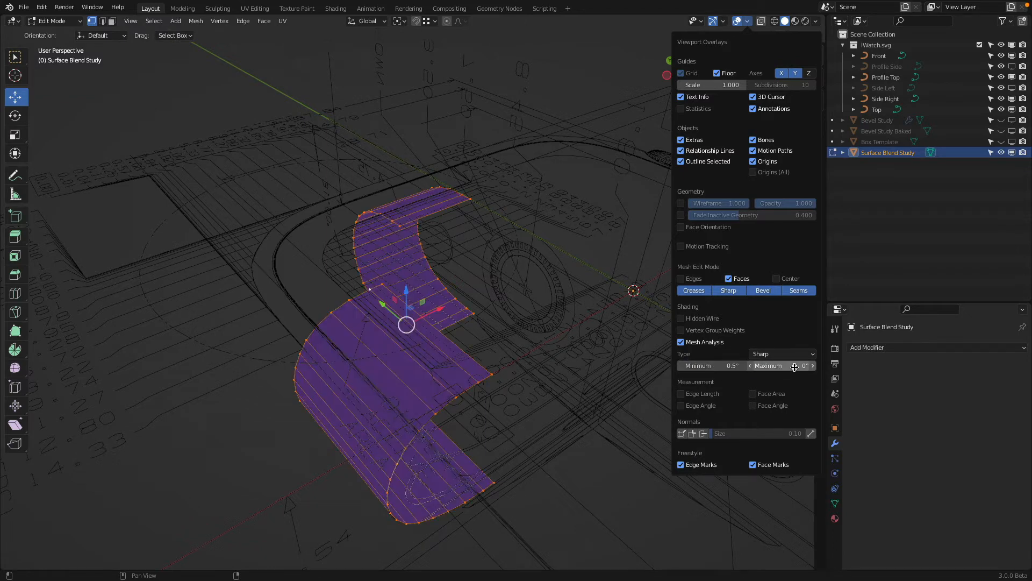
pyautogui.moveTo(779, 366); pyautogui.dragTo(785, 365)
# - Select the two open edge loops facing the corner and bridge them in wireframe top view
pyautogui.moveTo(490, 339); pyautogui.dragTo(567, 357, button='middle')
pyautogui.keyDown('alt'); pyautogui.click(528, 334); pyautogui.keyUp('alt')
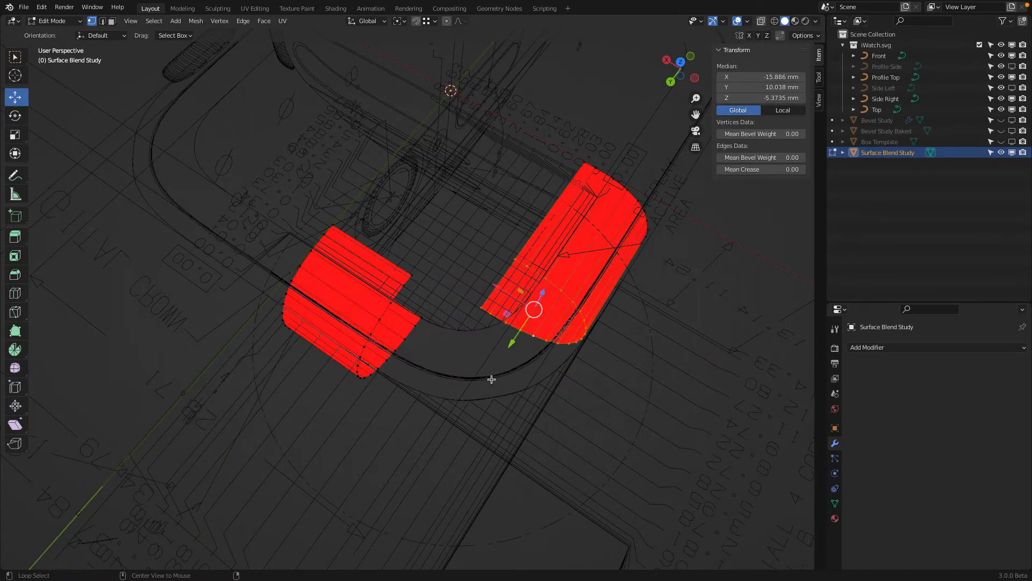
pyautogui.keyDown('alt'); pyautogui.keyDown('shift'); pyautogui.click(387, 366); pyautogui.keyUp('shift'); pyautogui.keyUp('alt')
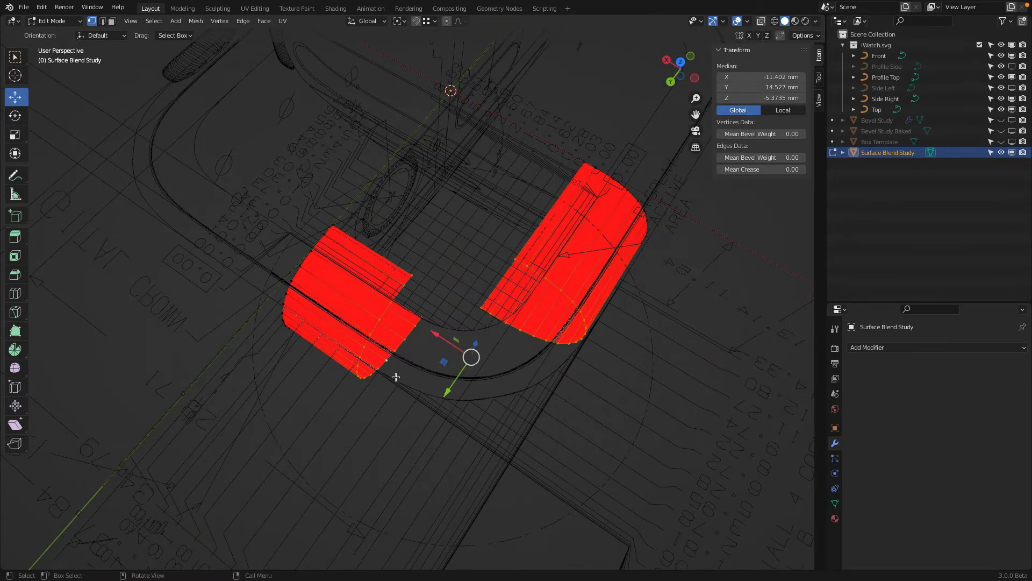
pyautogui.press('KP_7')
pyautogui.hotkey('shift', 'z')
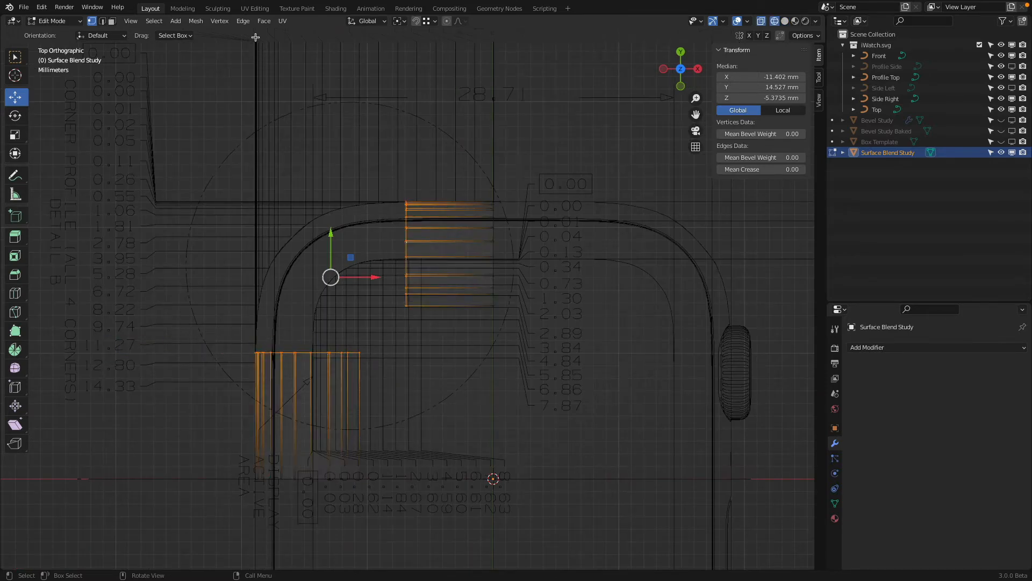
pyautogui.click(243, 20)
pyautogui.click(257, 58)
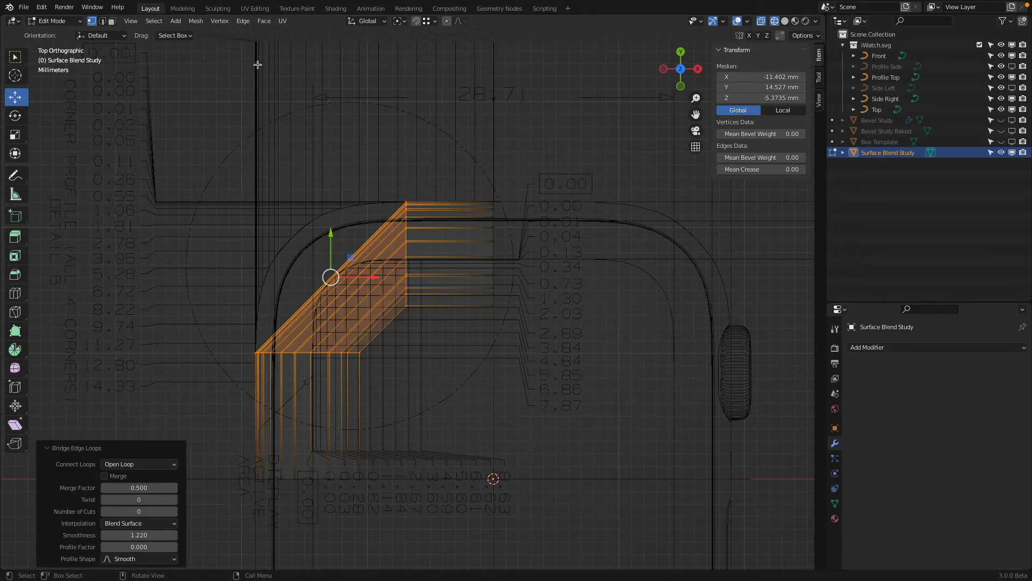
# - Set the corner bridge to 15 cuts and its smoothness to 0.770 so it follows the blueprint's outer corner curve
pyautogui.click(134, 511)
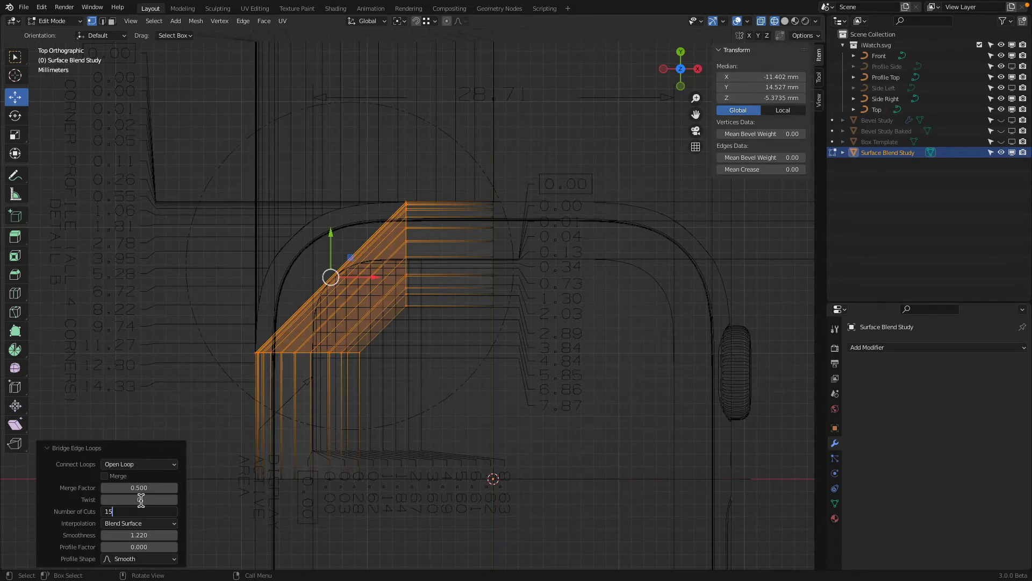
pyautogui.write('15')
pyautogui.press('Return')
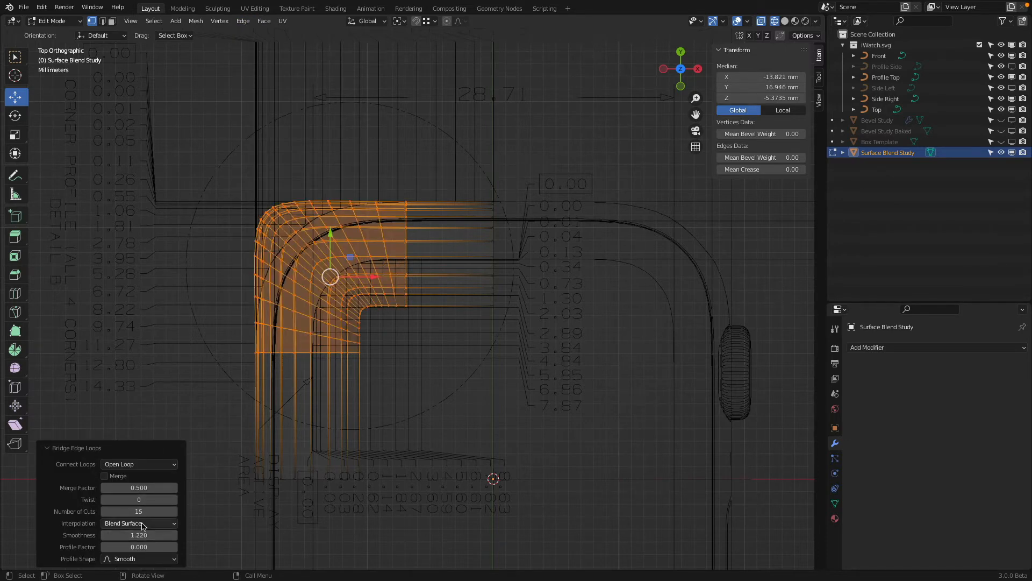
pyautogui.moveTo(139, 535); pyautogui.dragTo(114, 534)
pyautogui.scroll(8, 387, 354)
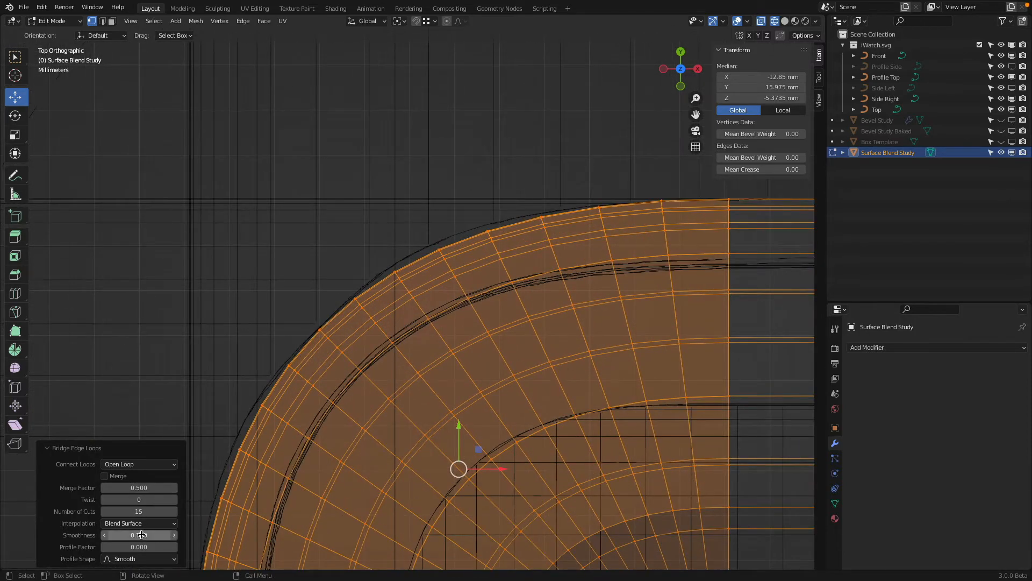
pyautogui.moveTo(141, 535); pyautogui.dragTo(143, 535)
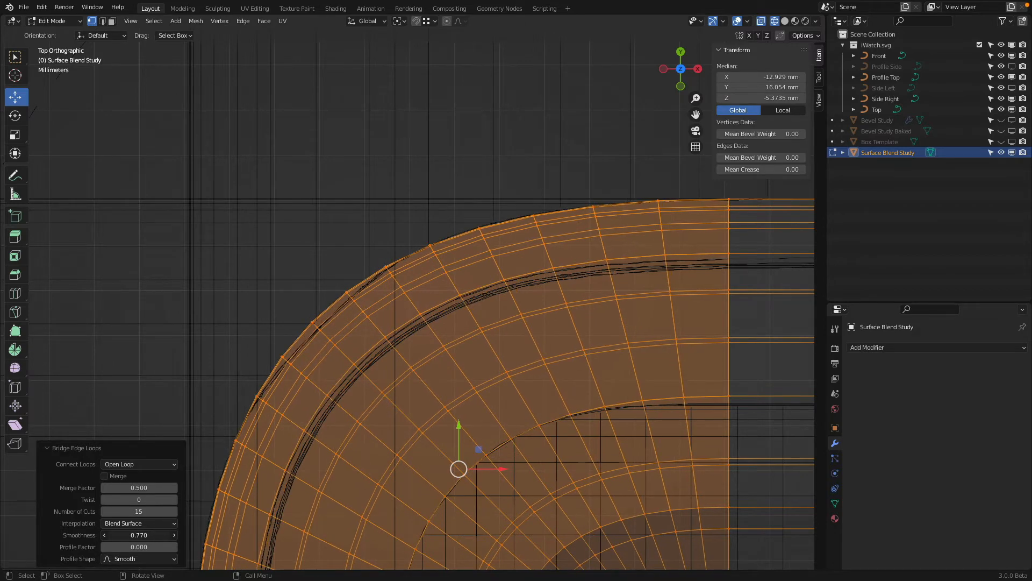
# - Show the bridged corner in solid shading and examine how it blends into both side surfaces
pyautogui.scroll(-6, 442, 295)
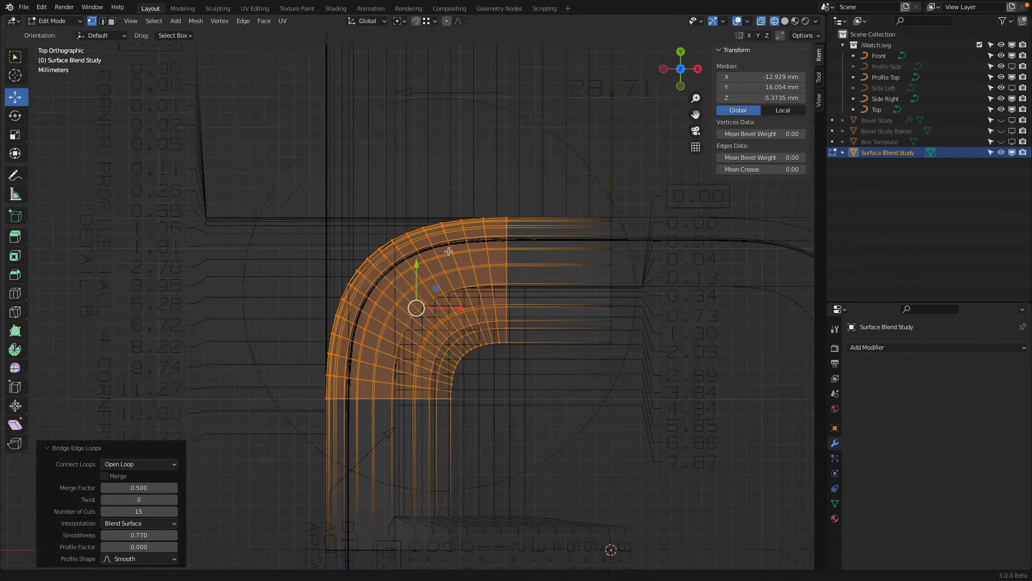
pyautogui.keyDown('shift'); pyautogui.moveTo(448, 252); pyautogui.dragTo(447, 248, button='middle'); pyautogui.keyUp('shift')
pyautogui.hotkey('shift', 'z')
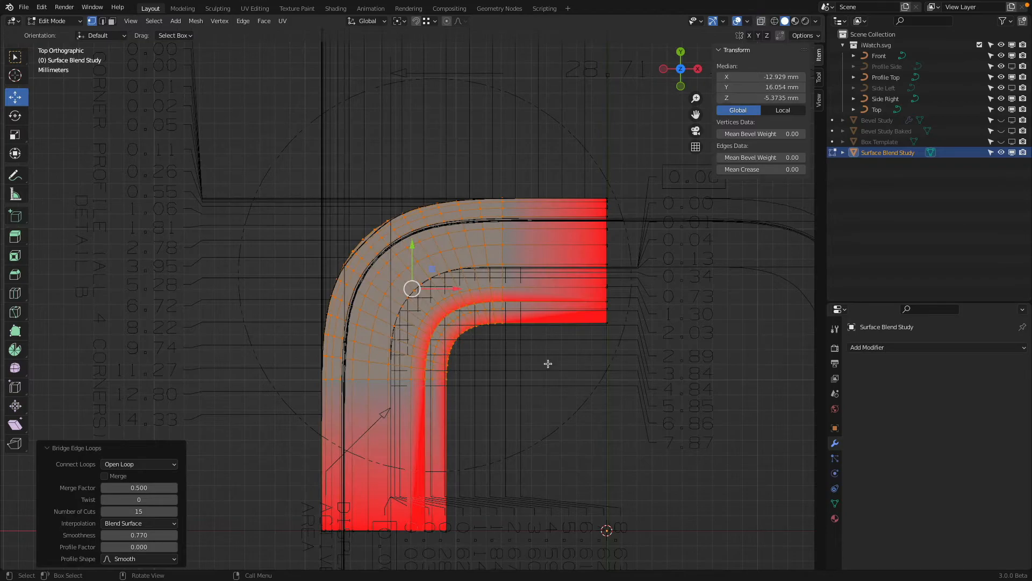
pyautogui.moveTo(548, 364); pyautogui.dragTo(566, 229, button='middle')
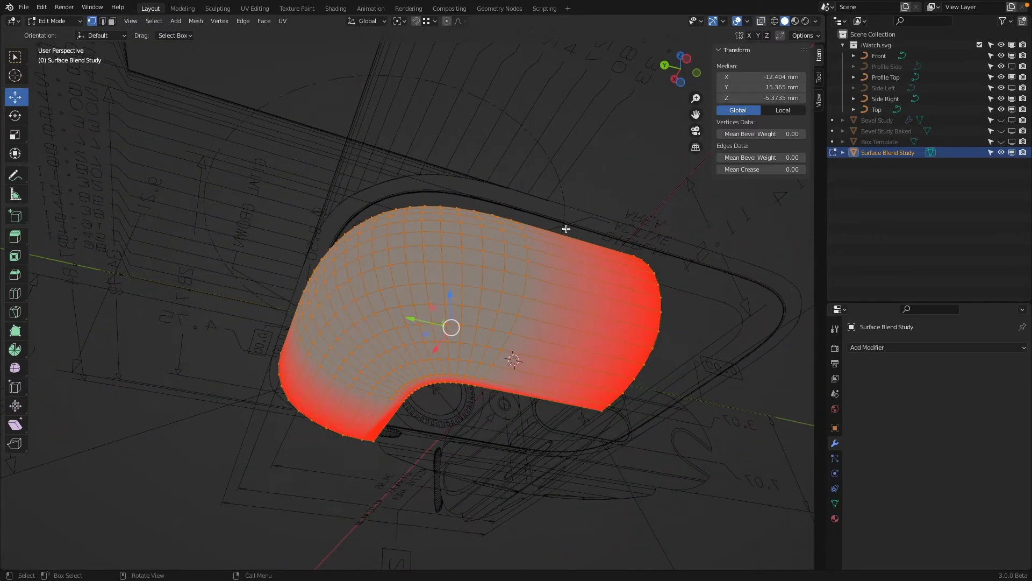
# - Lower the mesh analysis minimum to -5° and further to about -8.4°, fine-tune both limits, and examine the corner's sharpness gradient
pyautogui.click(747, 21)
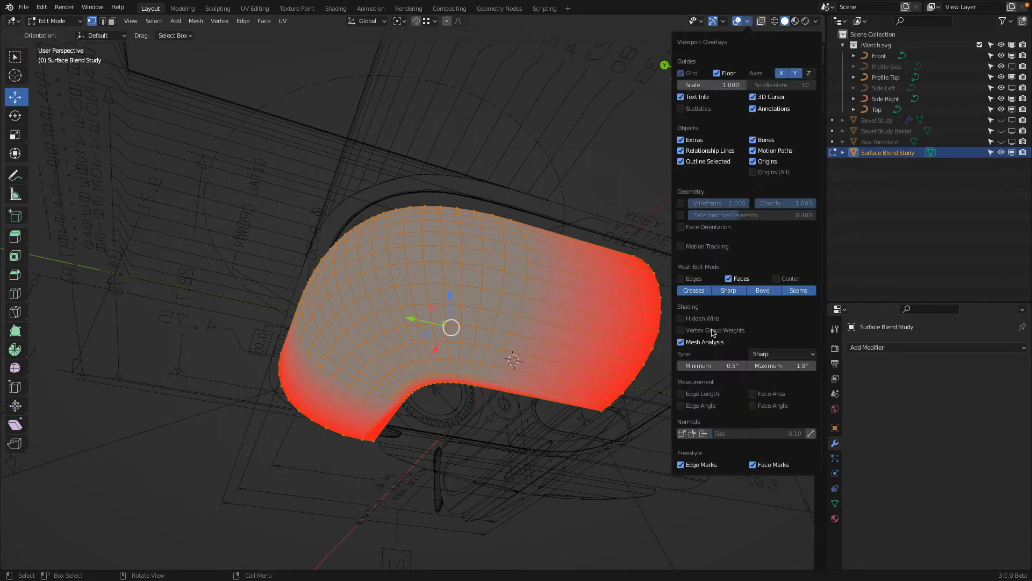
pyautogui.click(717, 364)
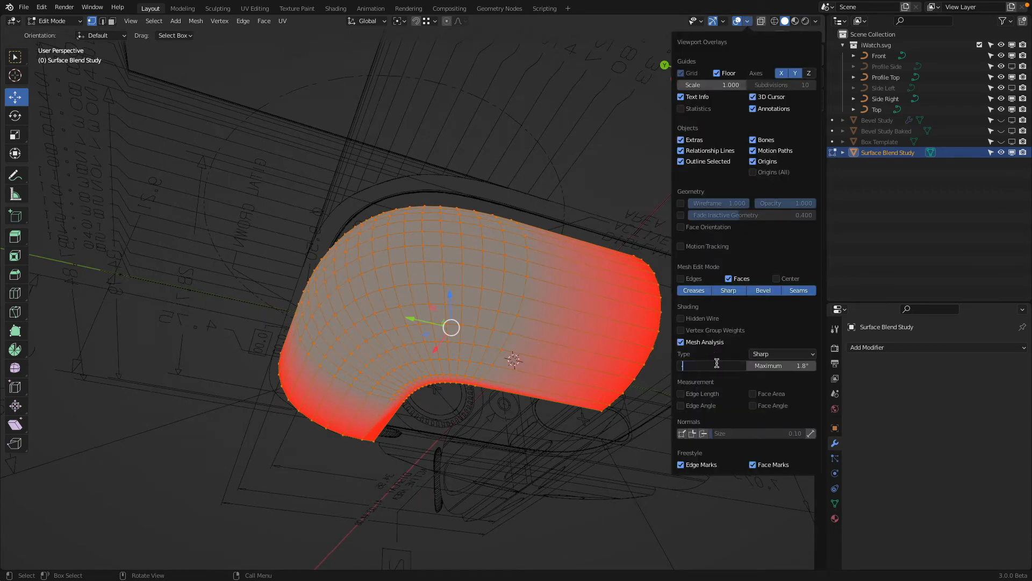
pyautogui.write('-5')
pyautogui.press('Tab')
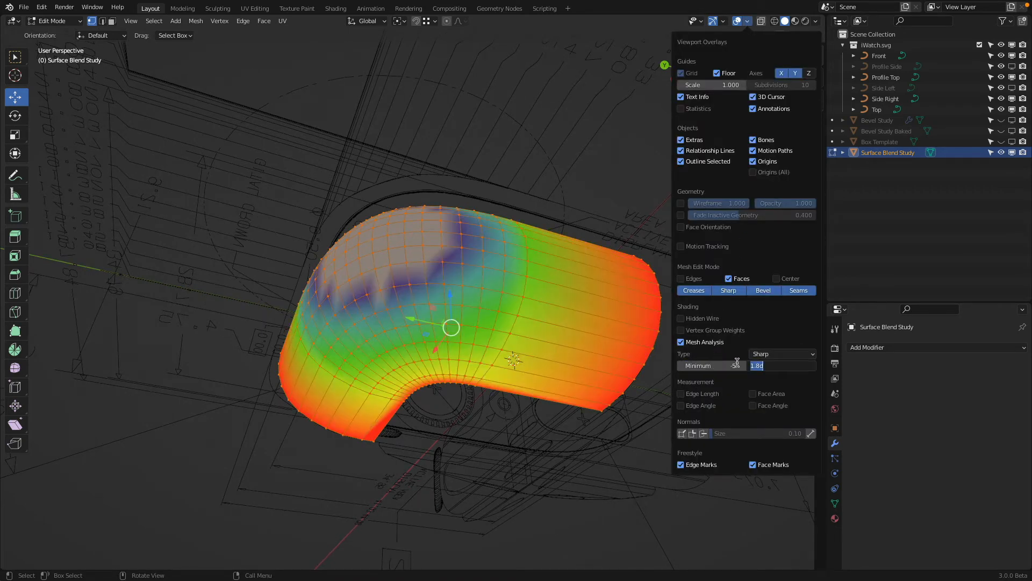
pyautogui.press('Return')
pyautogui.moveTo(710, 365); pyautogui.dragTo(683, 366)
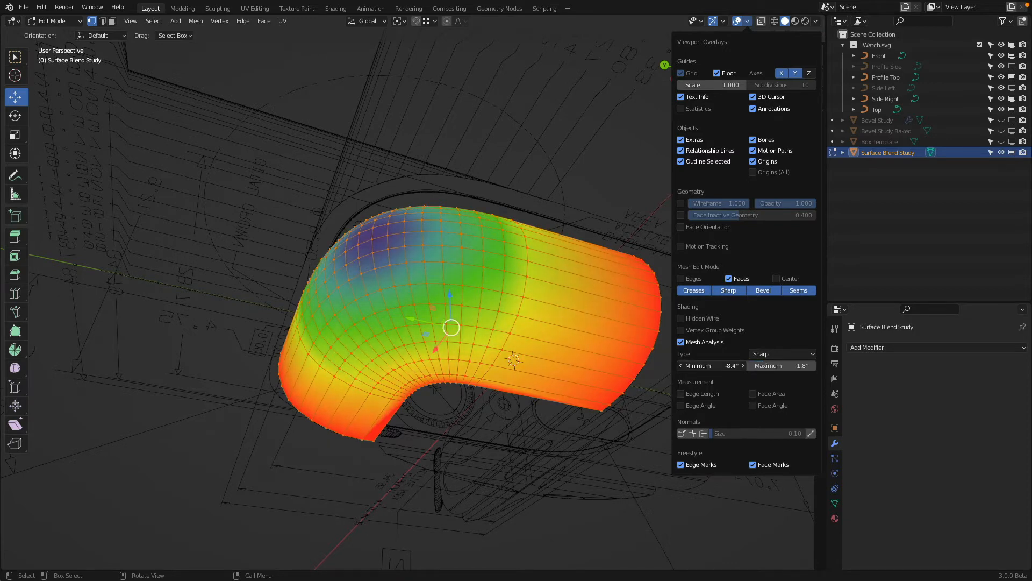
pyautogui.moveTo(683, 365); pyautogui.dragTo(691, 366)
pyautogui.moveTo(768, 370)
pyautogui.mouseDown()
pyautogui.moveTo(747, 370)
pyautogui.moveTo(761, 370)
pyautogui.mouseUp()
pyautogui.moveTo(513, 258); pyautogui.dragTo(511, 337, button='middle')
pyautogui.moveTo(403, 357); pyautogui.dragTo(390, 278, button='middle')
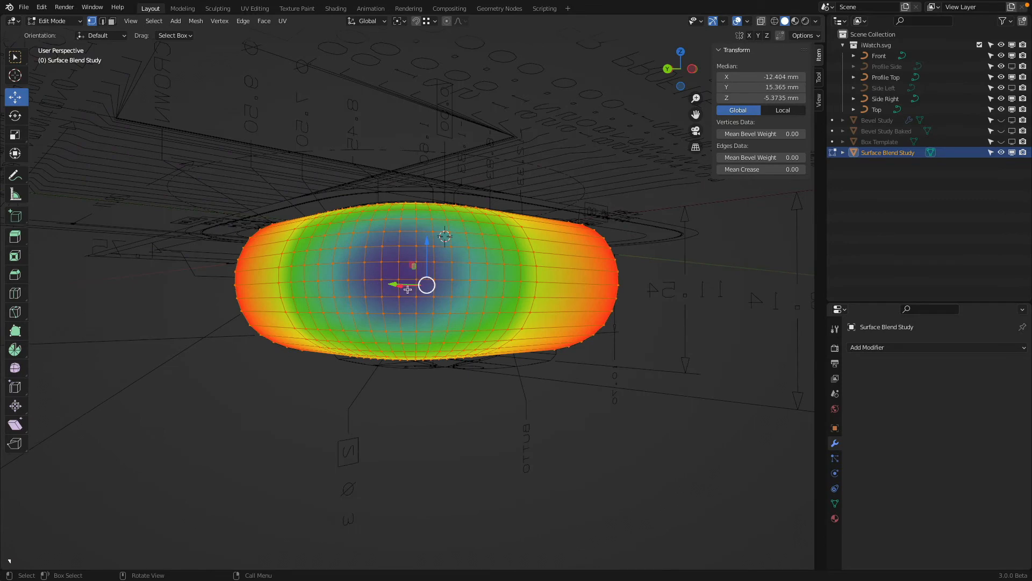
# - Turn off mesh analysis and check the corner's plain shading from the front and in perspective
pyautogui.press('KP_7')
pyautogui.press('KP_1')
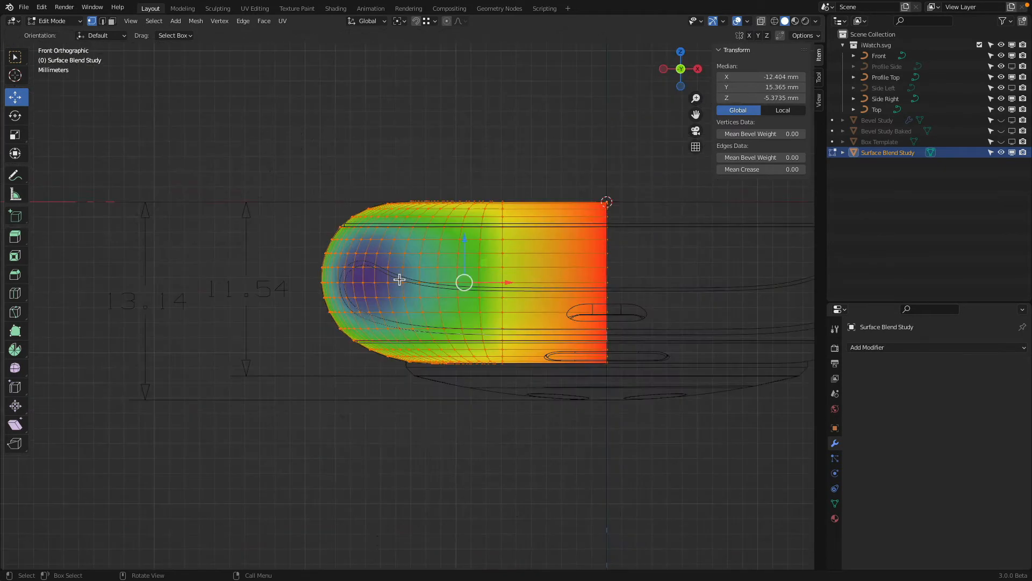
pyautogui.click(747, 21)
pyautogui.click(681, 342)
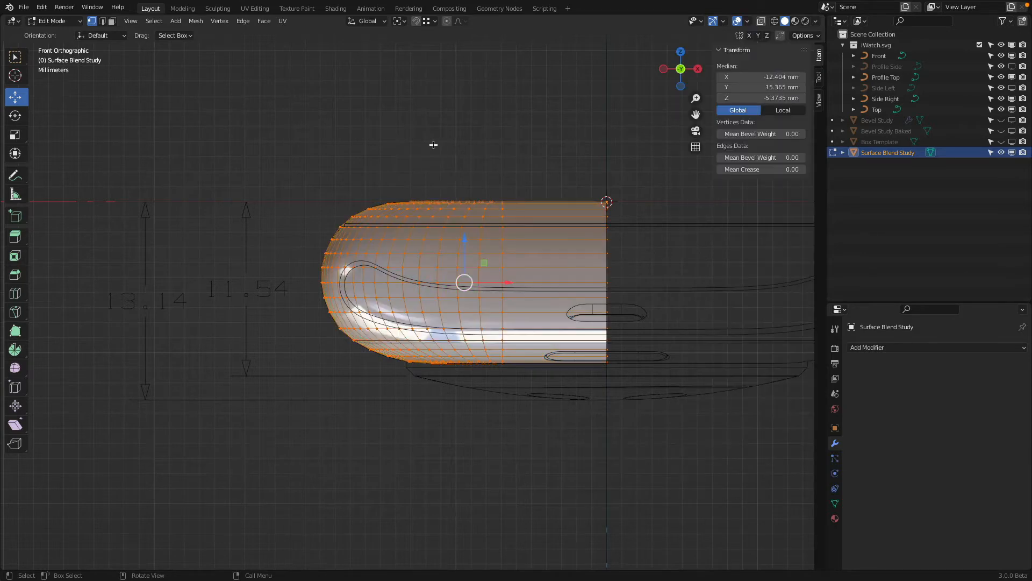
pyautogui.moveTo(434, 145); pyautogui.dragTo(484, 178, button='middle')
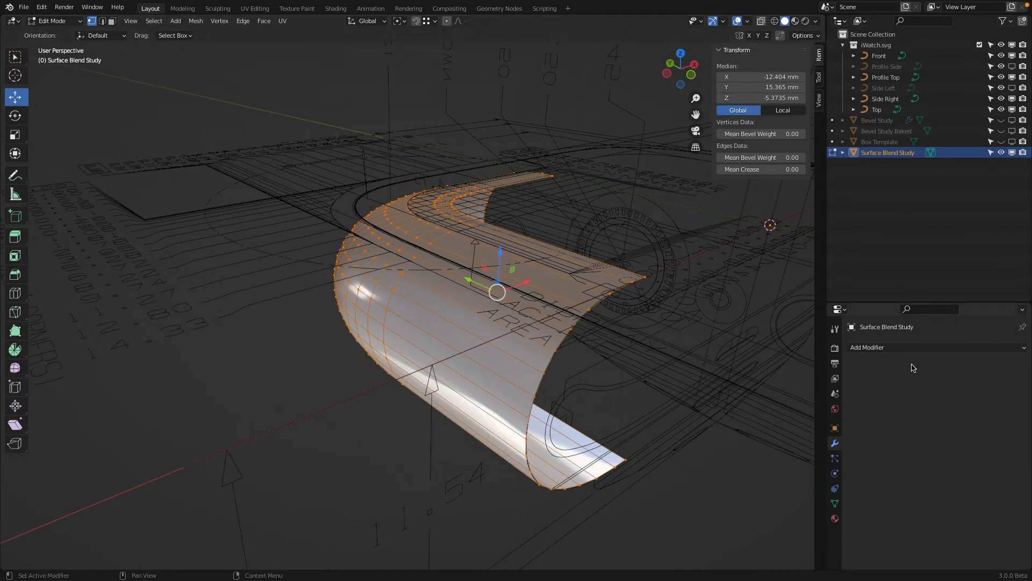
# - Add a Mirror modifier on the X and Y axes to complete the case, and return to Object Mode
pyautogui.click(881, 349)
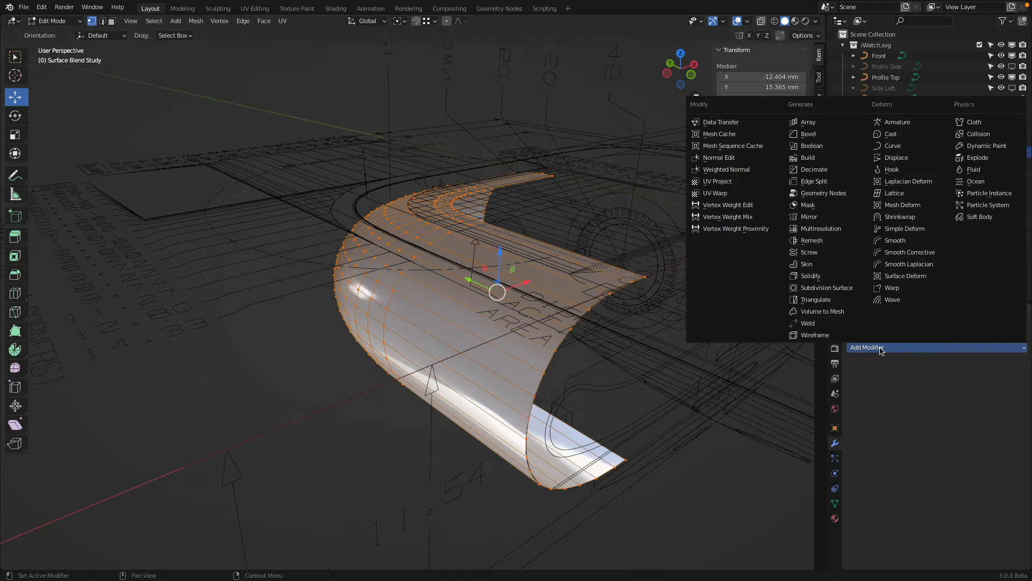
pyautogui.click(833, 218)
pyautogui.click(963, 383)
pyautogui.scroll(-5, 647, 261)
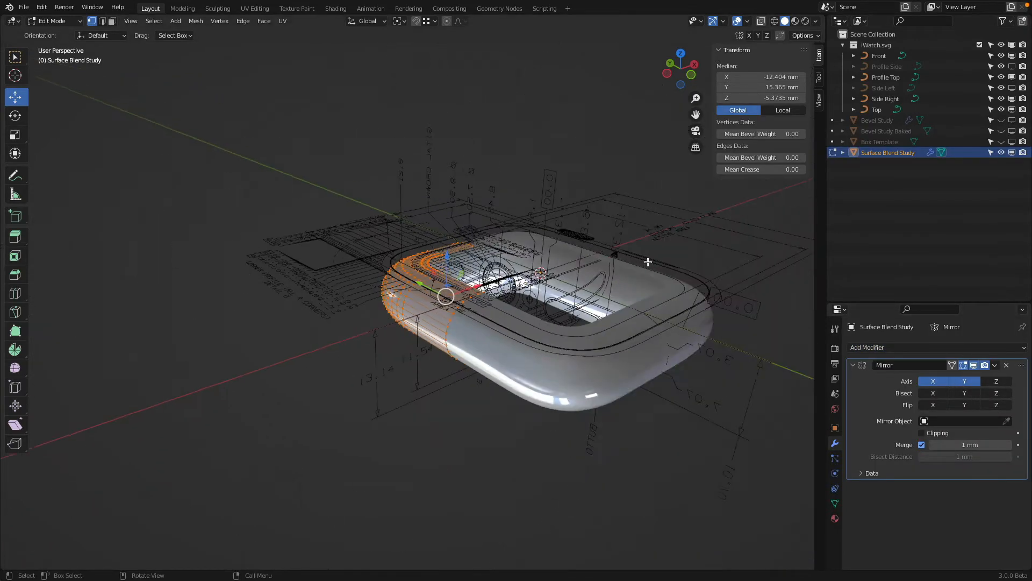
pyautogui.click(52, 21)
pyautogui.click(59, 34)
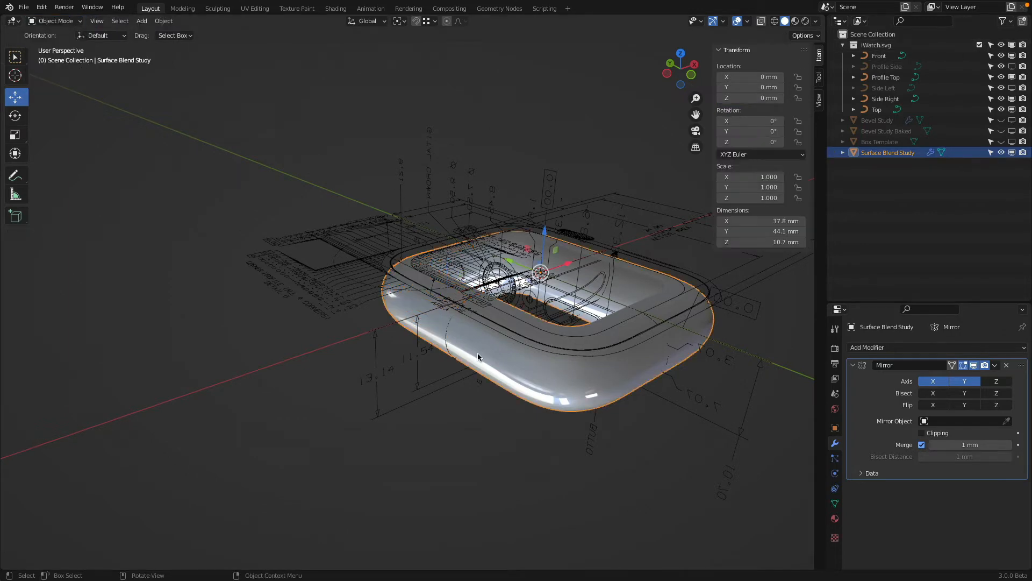
# - Compare the mirrored case with the blueprint outline from the top and the front
pyautogui.press('KP_7')
pyautogui.scroll(5, 401, 253)
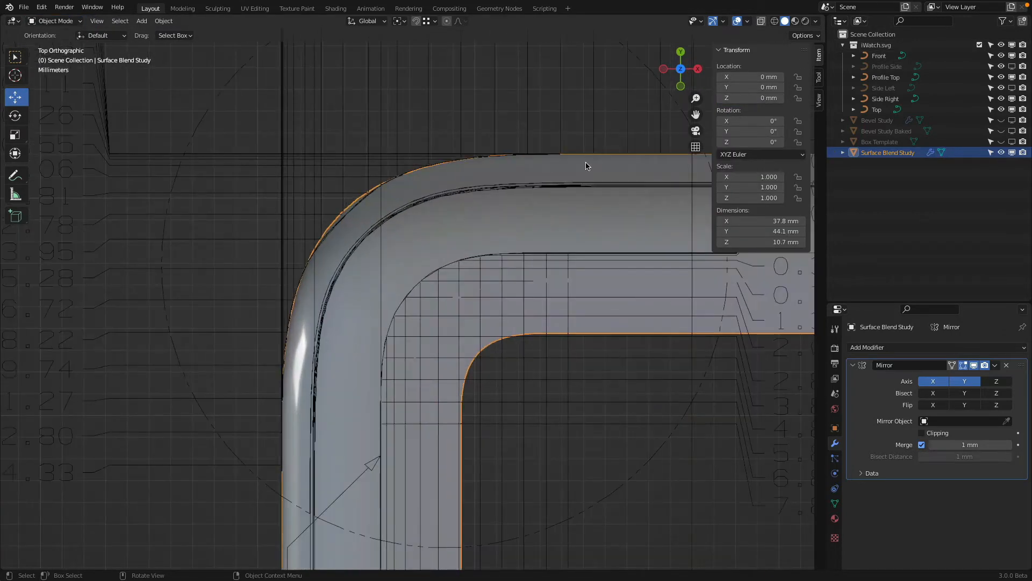
pyautogui.scroll(-5, 390, 299)
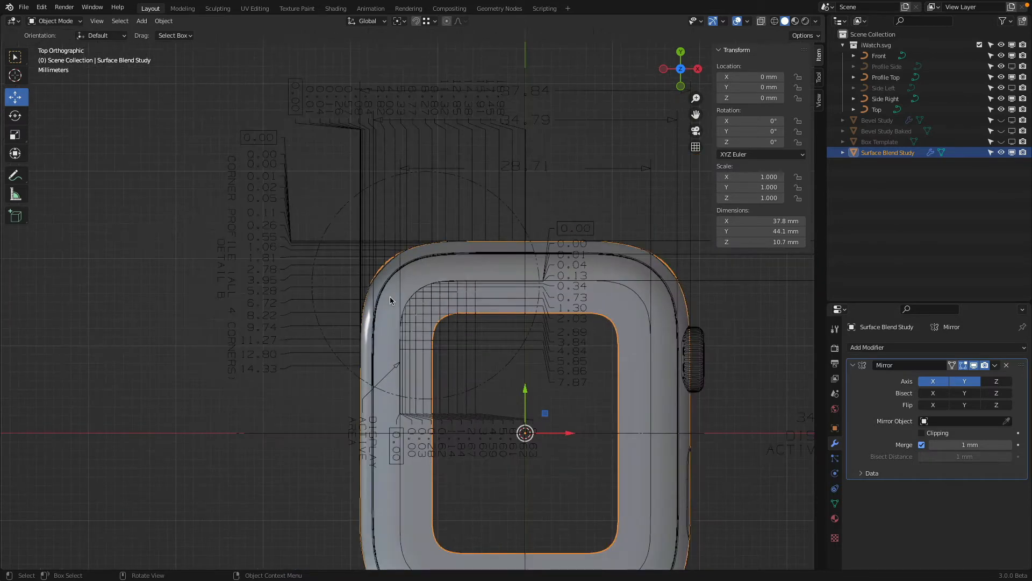
pyautogui.press('KP_1')
pyautogui.scroll(6, 411, 341)
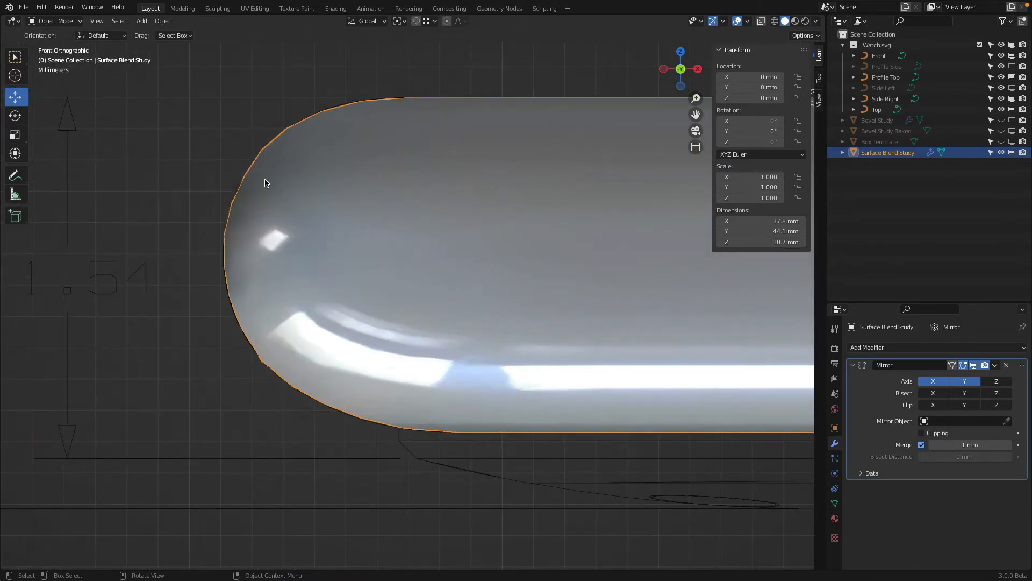
# - Hide the iWatch.svg blueprint collection and examine the corner from above with and without its mesh displayed
pyautogui.click(980, 44)
pyautogui.scroll(-3, 347, 242)
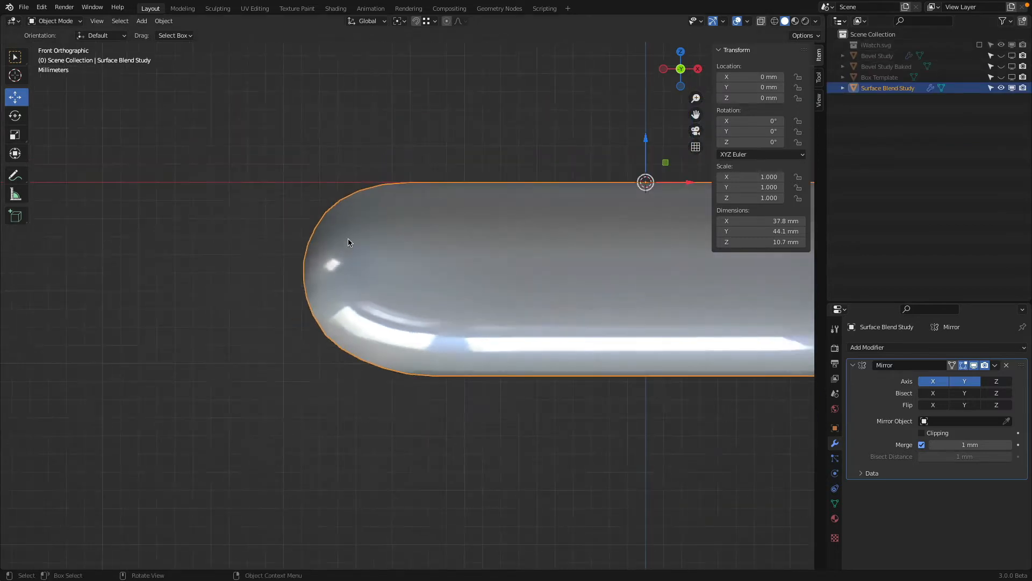
pyautogui.press('KP_7')
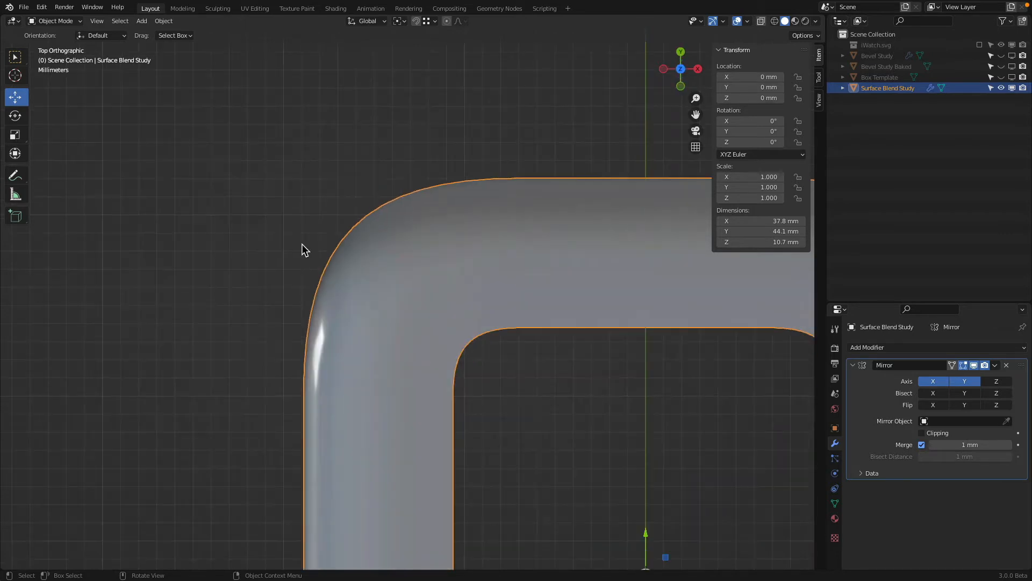
pyautogui.scroll(-1, 302, 245)
pyautogui.keyDown('shift'); pyautogui.moveTo(376, 282); pyautogui.dragTo(347, 233, button='middle'); pyautogui.keyUp('shift')
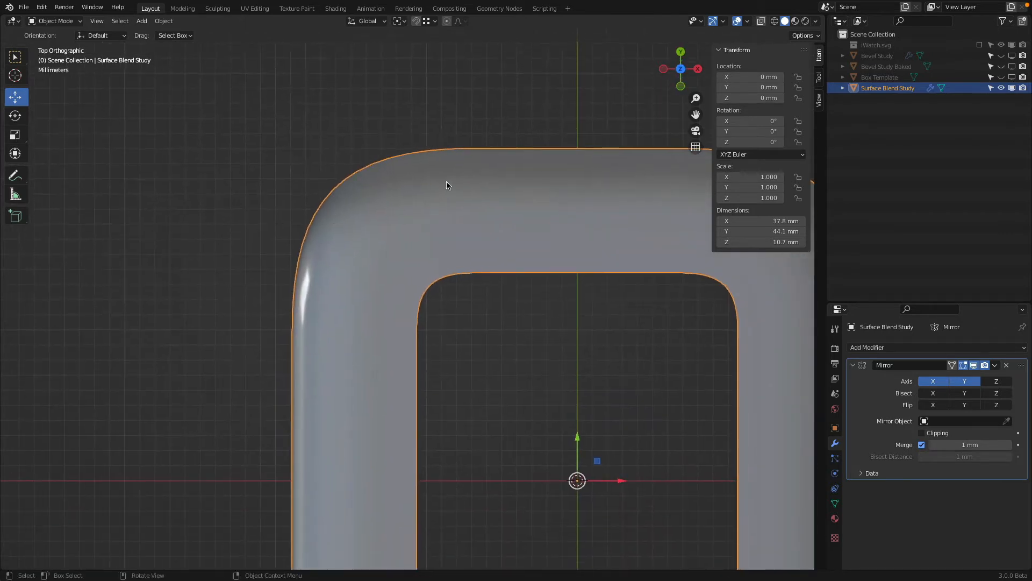
pyautogui.press('Tab')
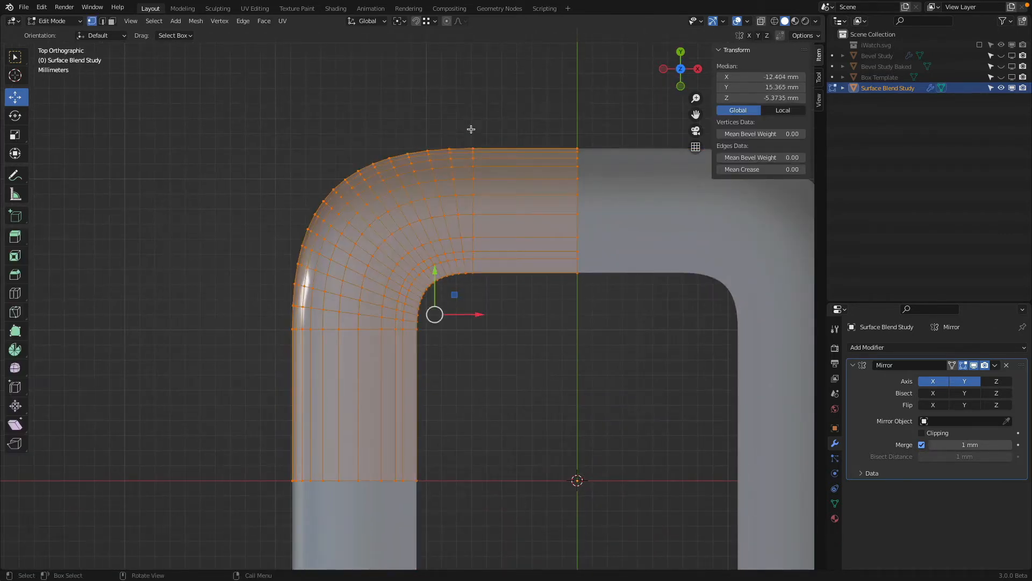
pyautogui.press('Tab')
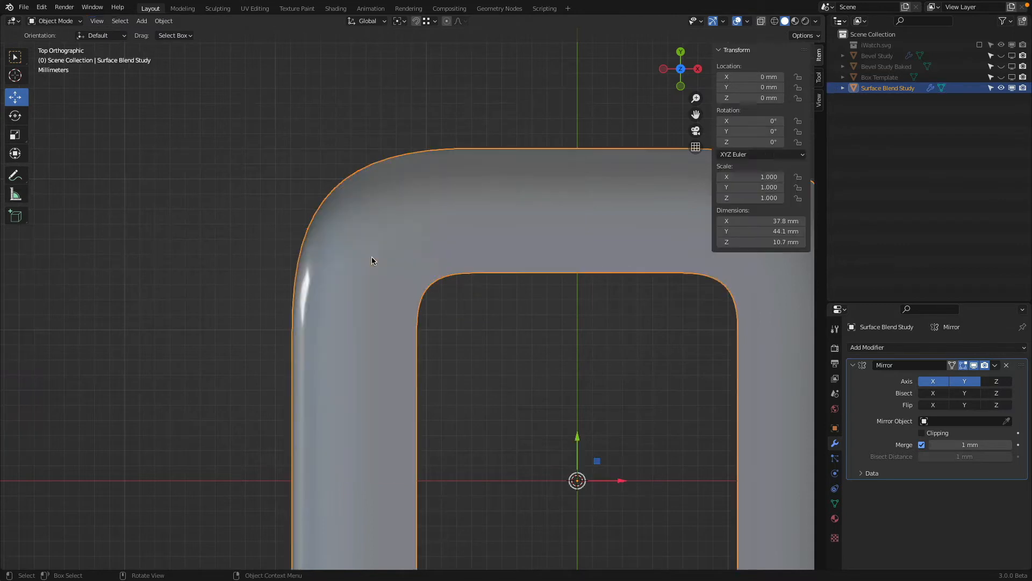
pyautogui.scroll(4, 344, 190)
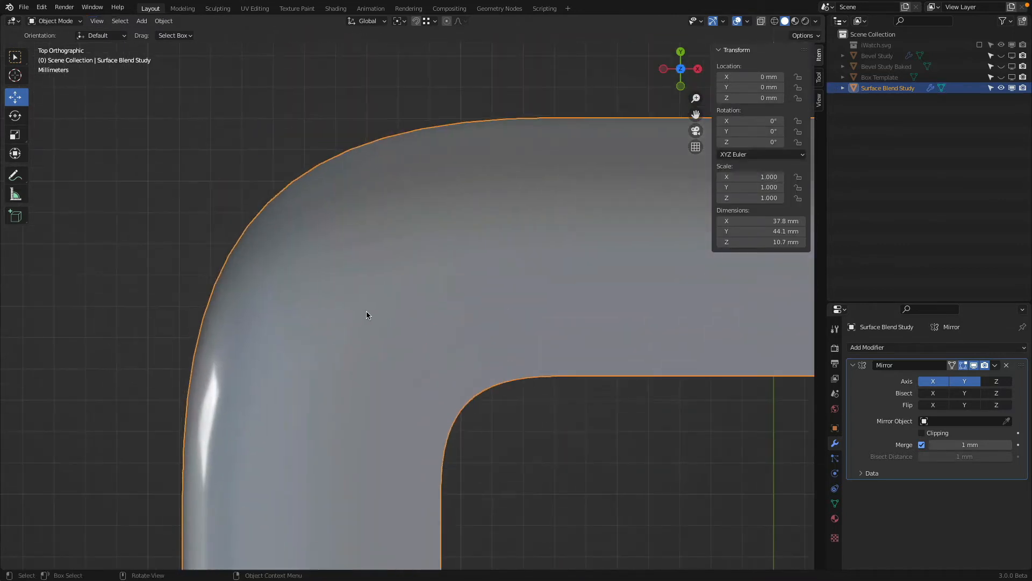
pyautogui.press('Tab')
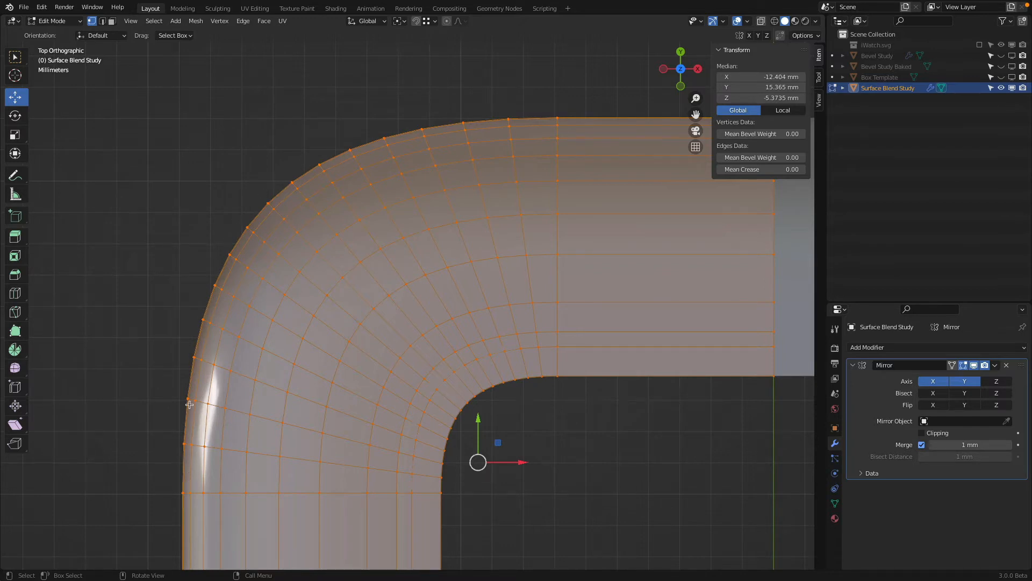
pyautogui.scroll(-2, 521, 123)
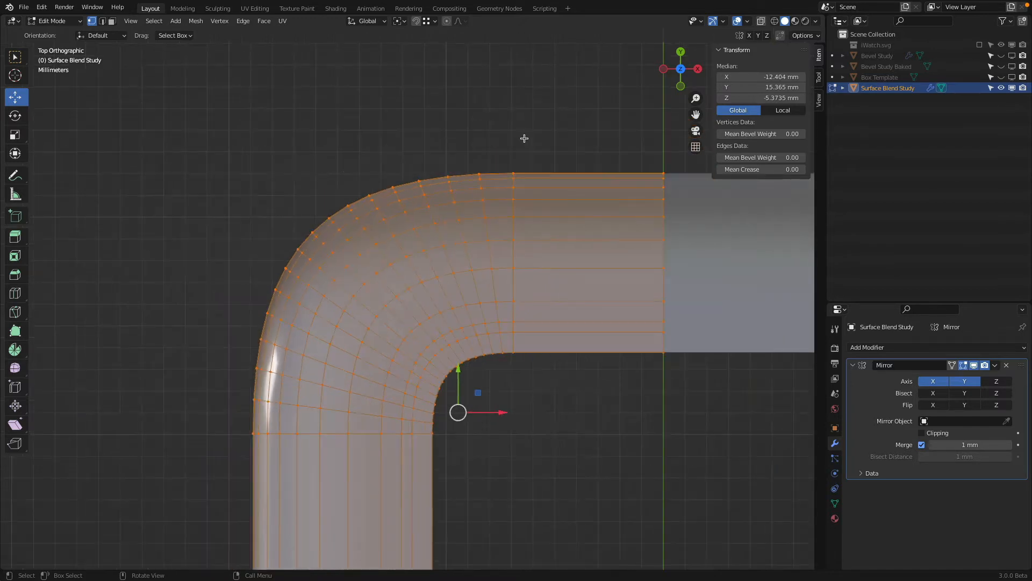
# - Examine the corner's highlights from the front and in perspective, comparing the mesh with the plain shading
pyautogui.press('KP_1')
pyautogui.press('Tab')
pyautogui.press('Tab')
pyautogui.press('Tab')
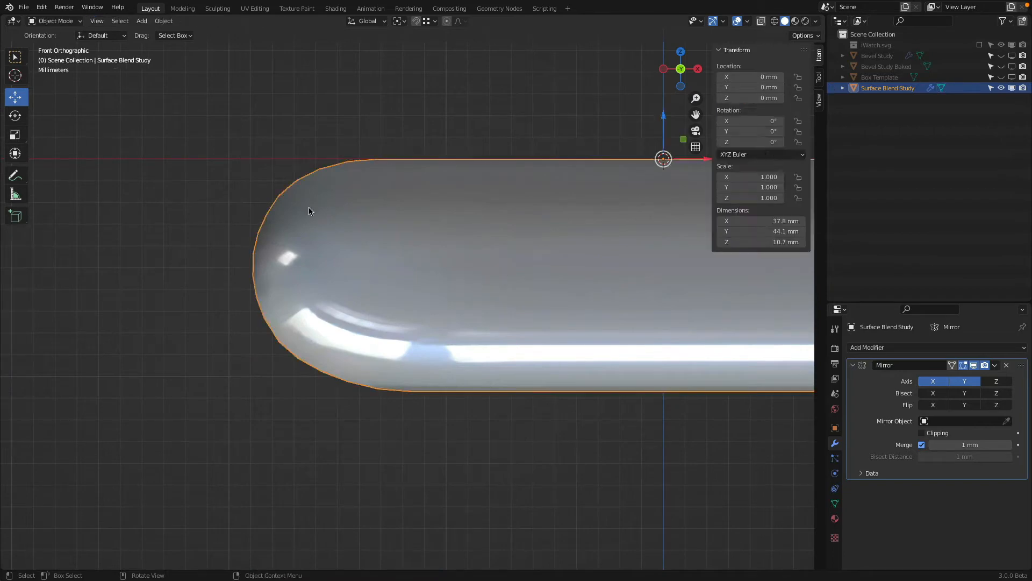
pyautogui.press('Tab')
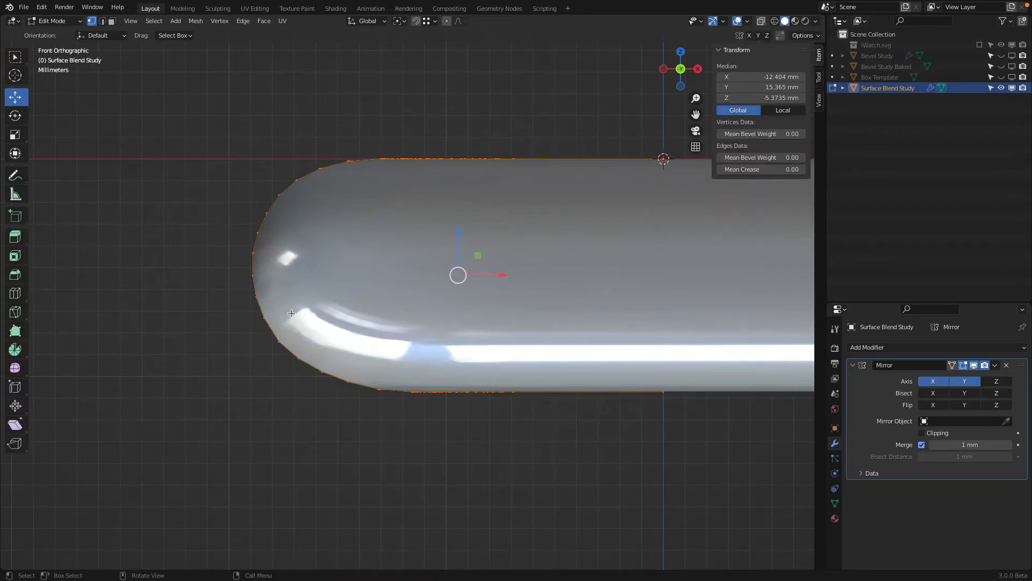
pyautogui.moveTo(291, 313); pyautogui.dragTo(347, 277, button='middle')
pyautogui.press('Tab')
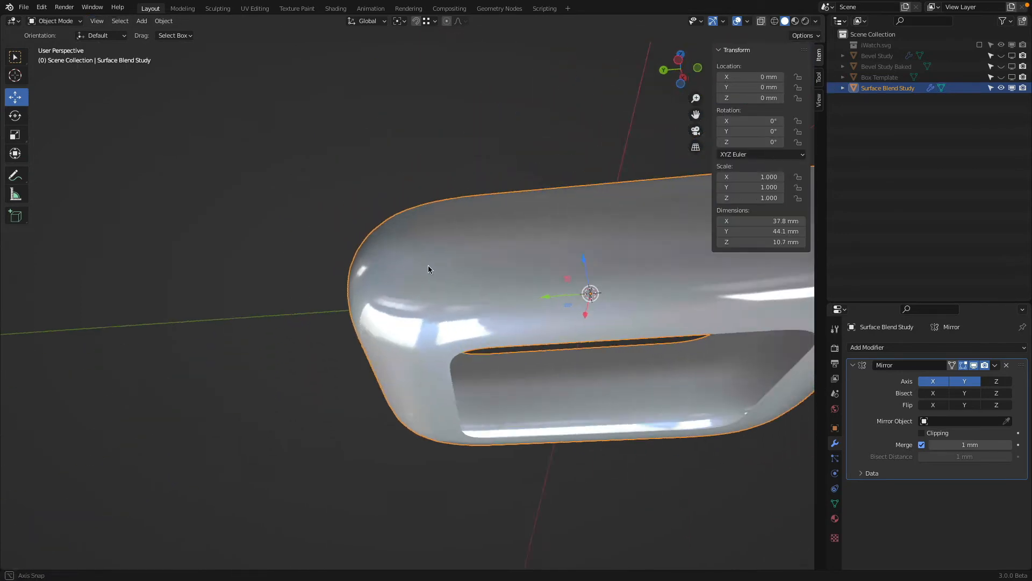
pyautogui.moveTo(428, 269); pyautogui.dragTo(379, 331, button='middle')
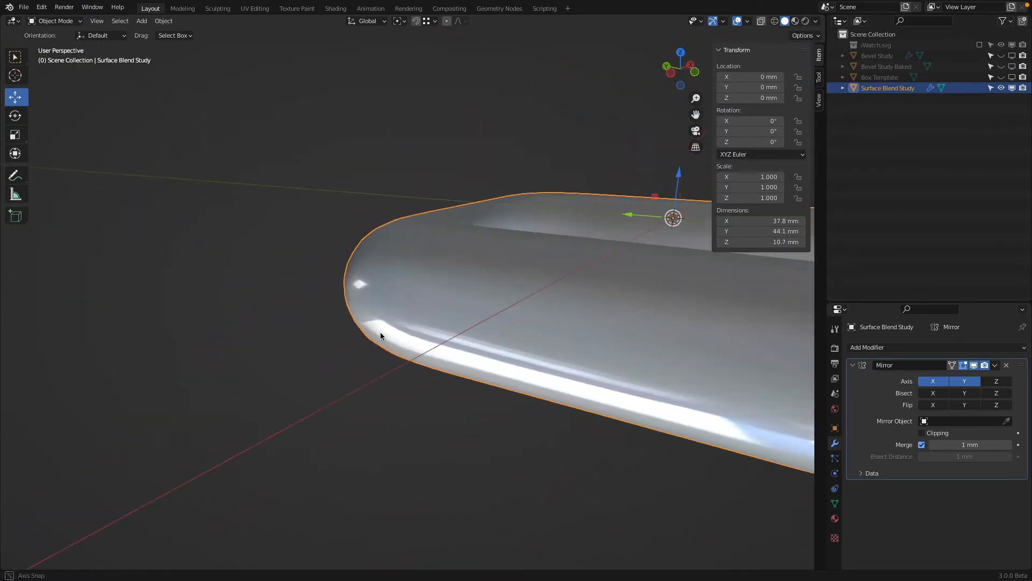
# - Hide Surface Blend Study and show Bevel Study Baked in the viewport for comparison
pyautogui.click(1001, 89)
pyautogui.click(1001, 66)
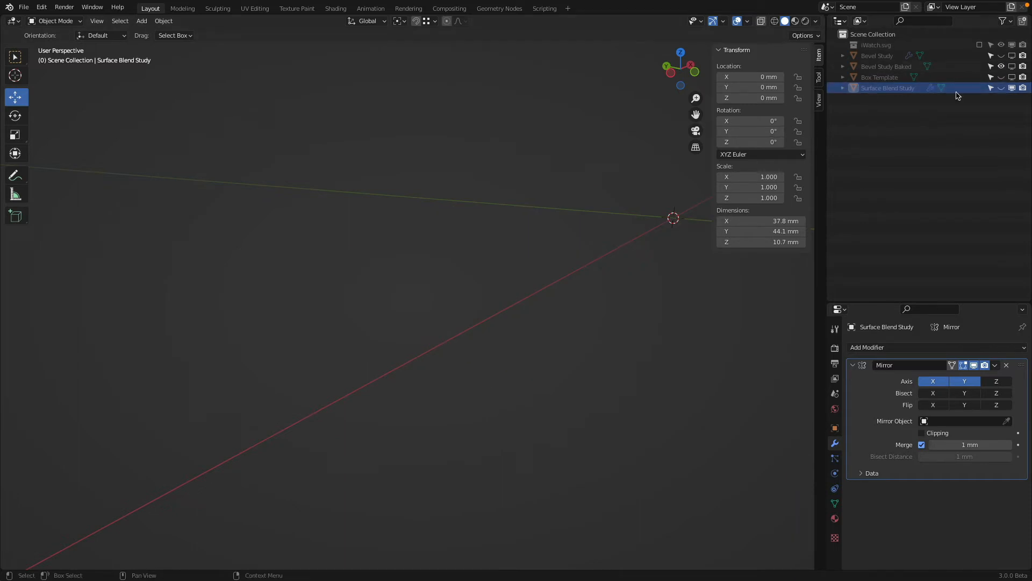
pyautogui.click(1011, 67)
pyautogui.click(414, 251)
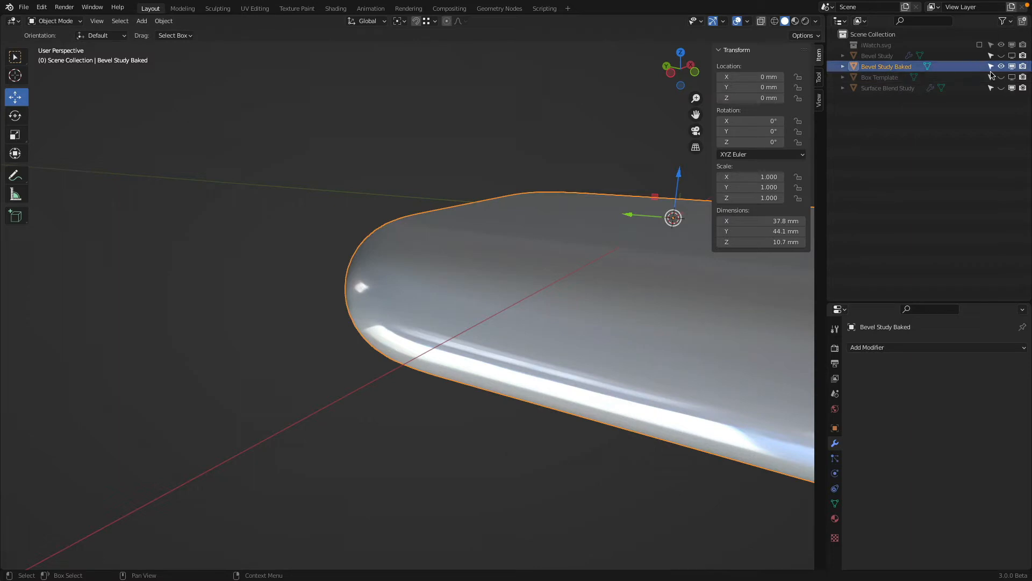
# - Look up Bevel Study's modifiers and examine the corner mesh of Bevel Study Baked in Edit Mode
pyautogui.click(892, 57)
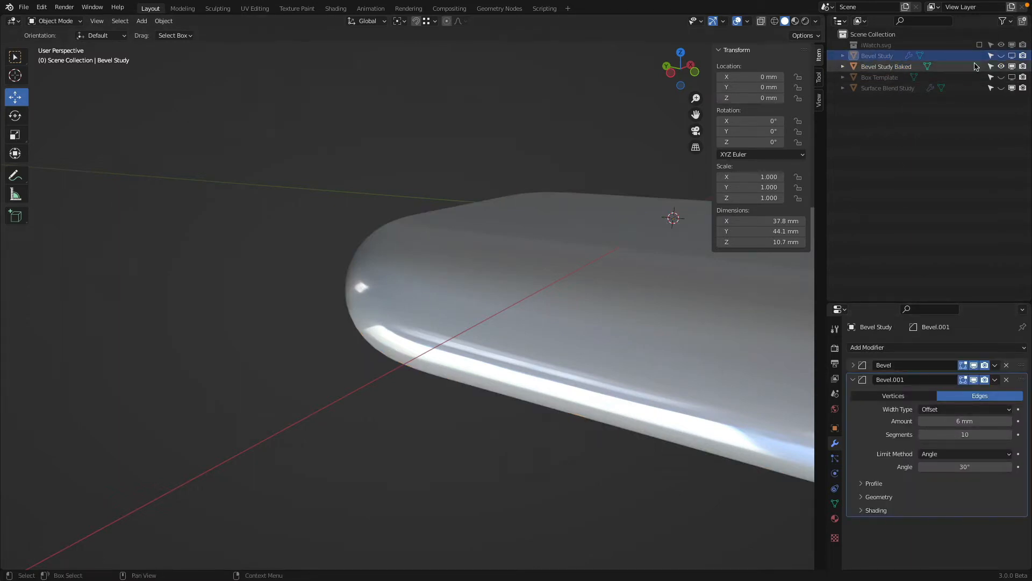
pyautogui.click(1001, 66)
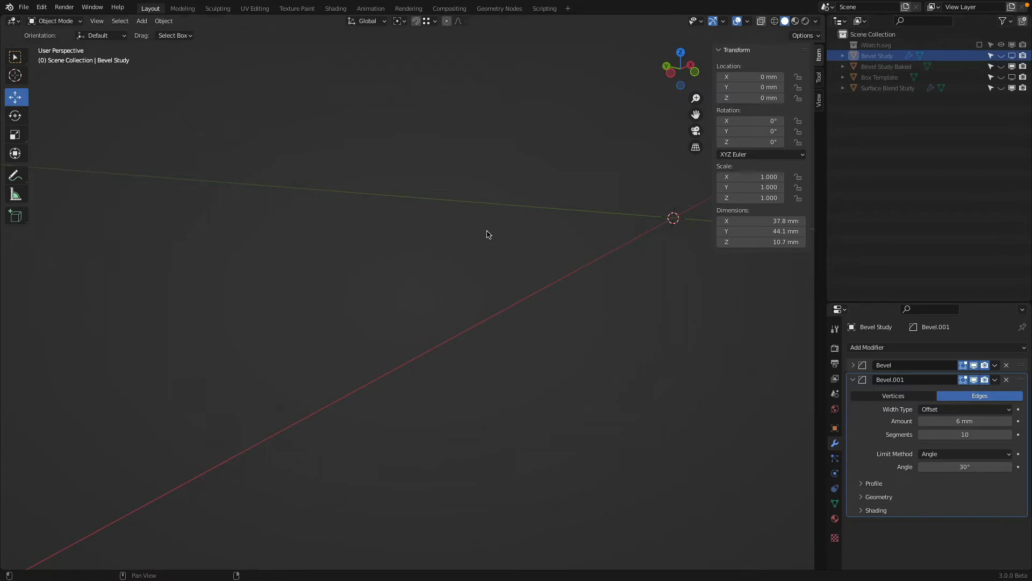
pyautogui.click(1001, 66)
pyautogui.click(399, 309)
pyautogui.press('Tab')
pyautogui.moveTo(453, 325); pyautogui.dragTo(497, 365, button='middle')
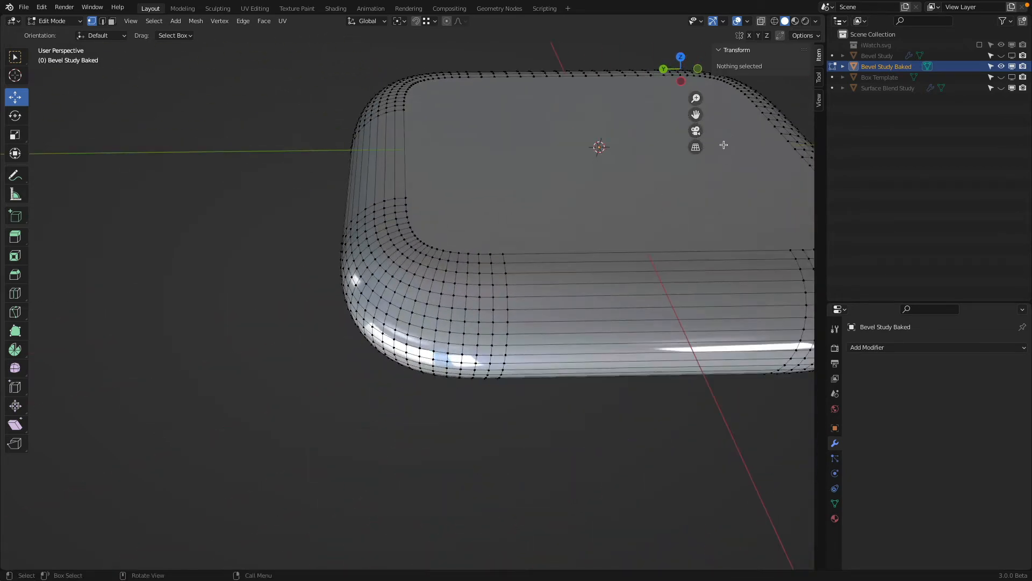
# - Hide Bevel Study Baked, show Surface Blend Study again, and examine its corner mesh and shading from above
pyautogui.press('Tab')
pyautogui.click(1001, 66)
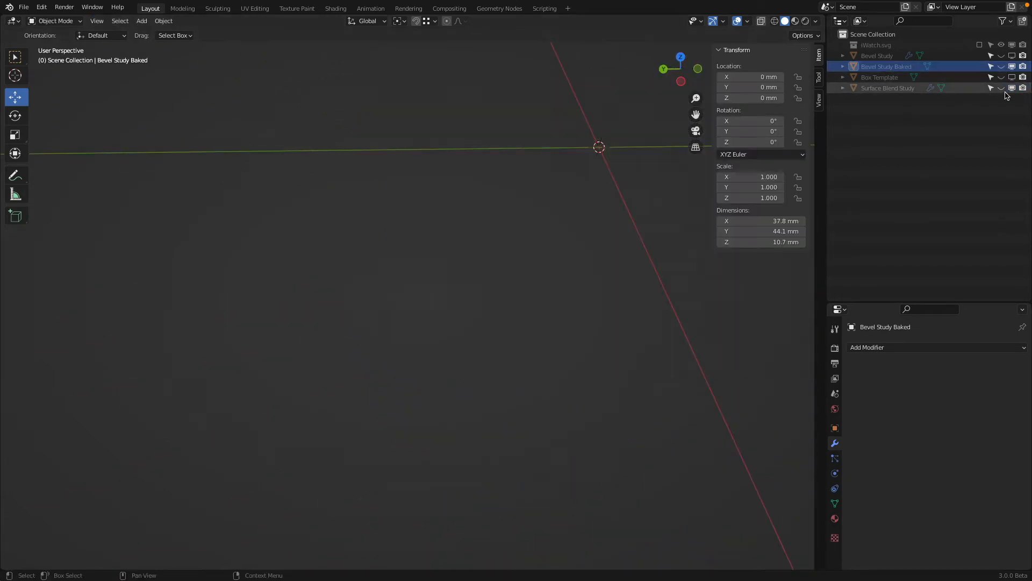
pyautogui.click(1001, 88)
pyautogui.click(497, 258)
pyautogui.press('Tab')
pyautogui.moveTo(497, 259); pyautogui.dragTo(412, 305, button='middle')
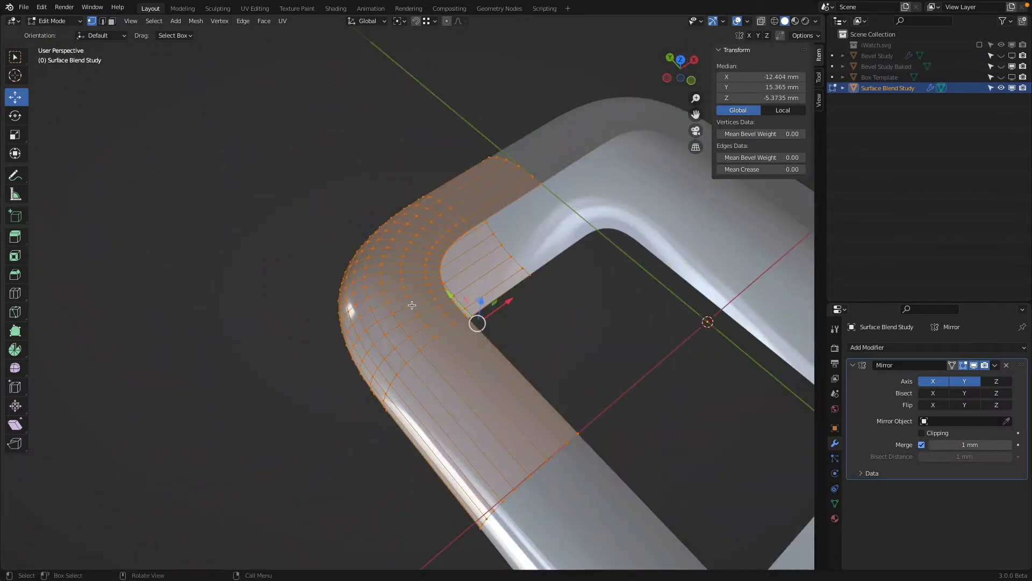
pyautogui.press('KP_7')
pyautogui.scroll(2, 453, 313)
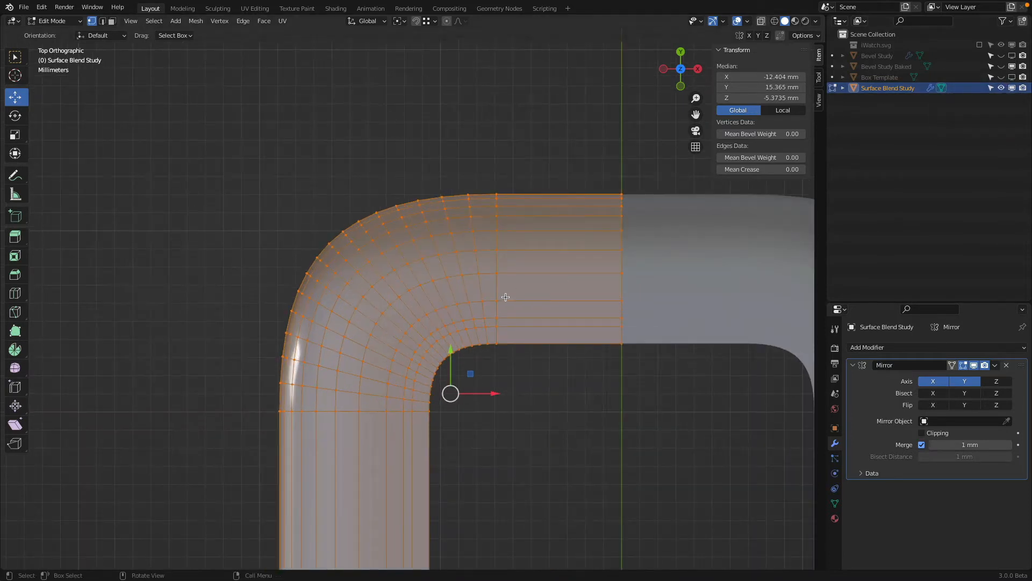
pyautogui.keyDown('shift'); pyautogui.moveTo(506, 297); pyautogui.dragTo(489, 219, button='middle'); pyautogui.keyUp('shift')
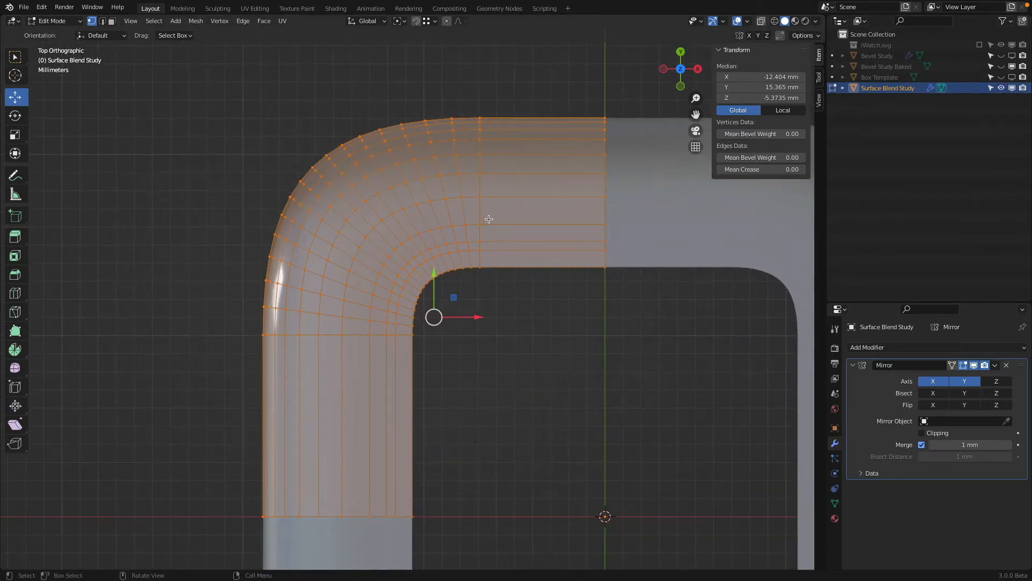
pyautogui.scroll(1, 489, 219)
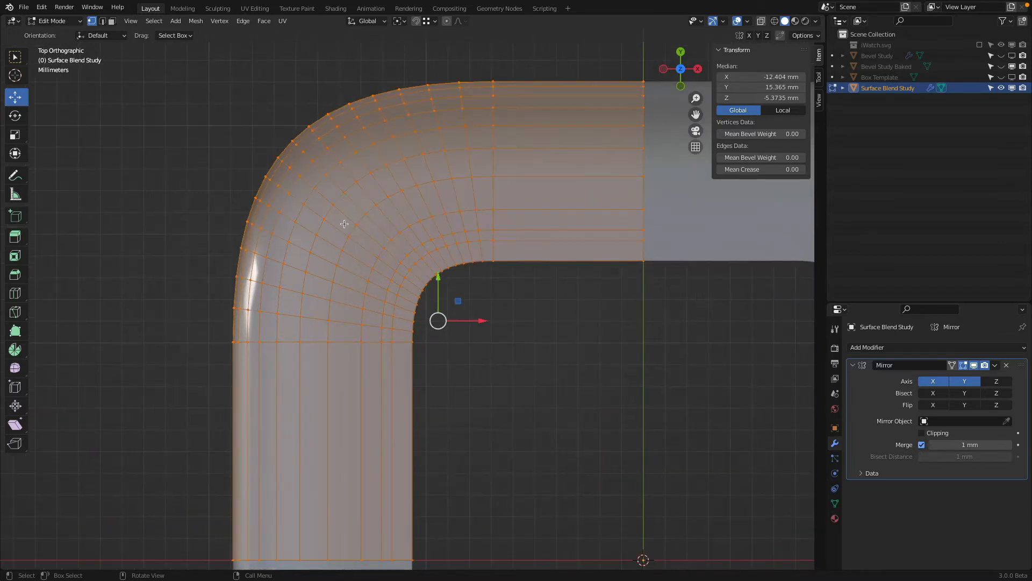
pyautogui.press('Tab')
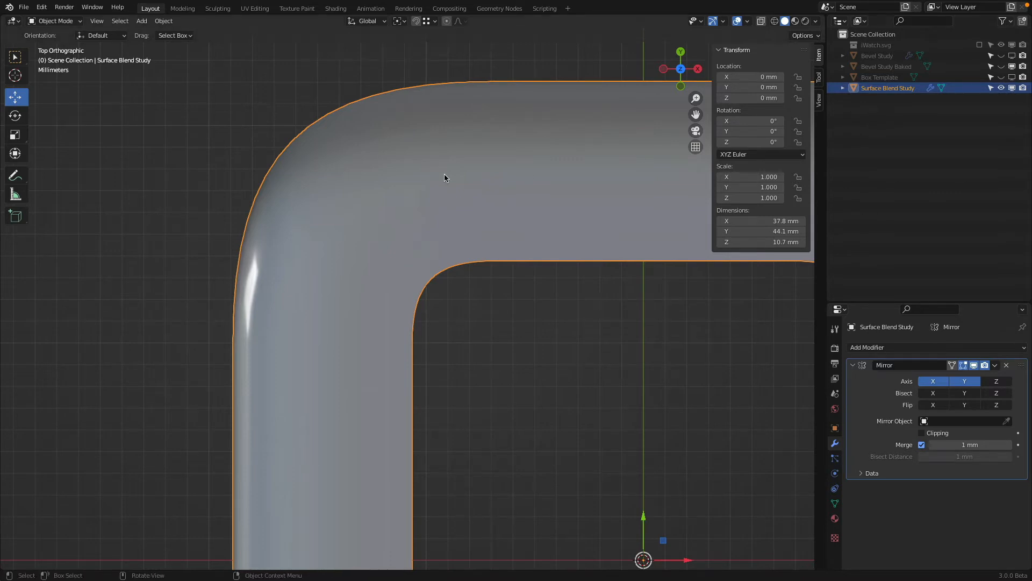
# - Duplicate Surface Blend Study in place, hide the original, and open the copy in Edit Mode
pyautogui.hotkey('shift', 'd')
pyautogui.press('Escape')
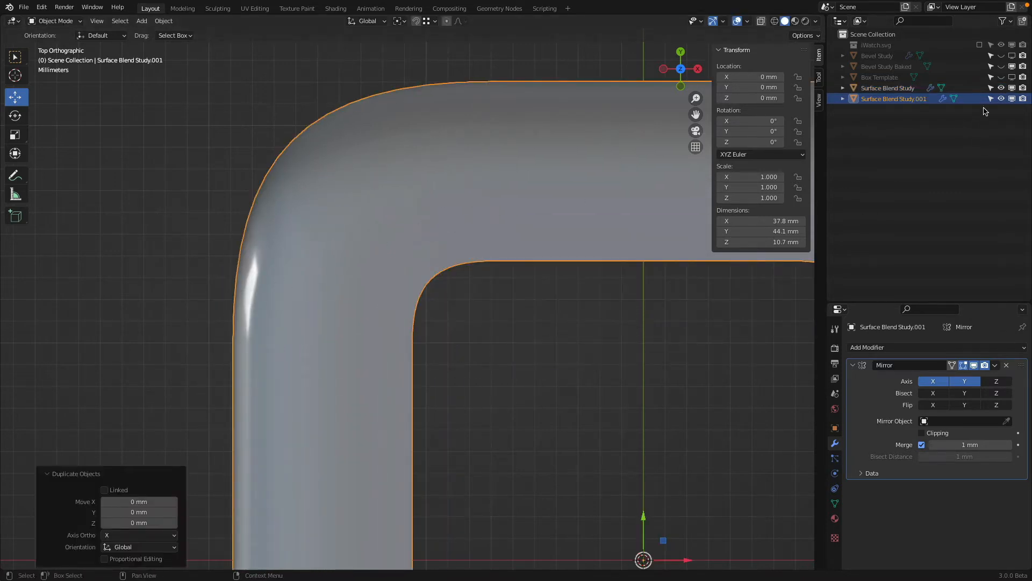
pyautogui.press('Tab')
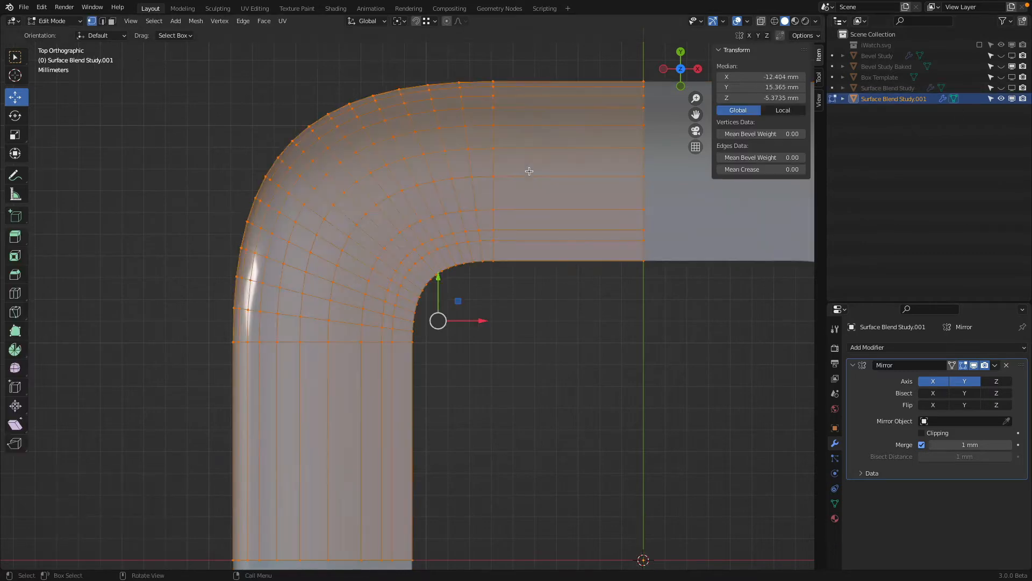
# - Show the copy in wireframe and delete the corner bridge's geometry, keeping only the two side surfaces
pyautogui.scroll(-4, 469, 230)
pyautogui.hotkey('shift', 'z')
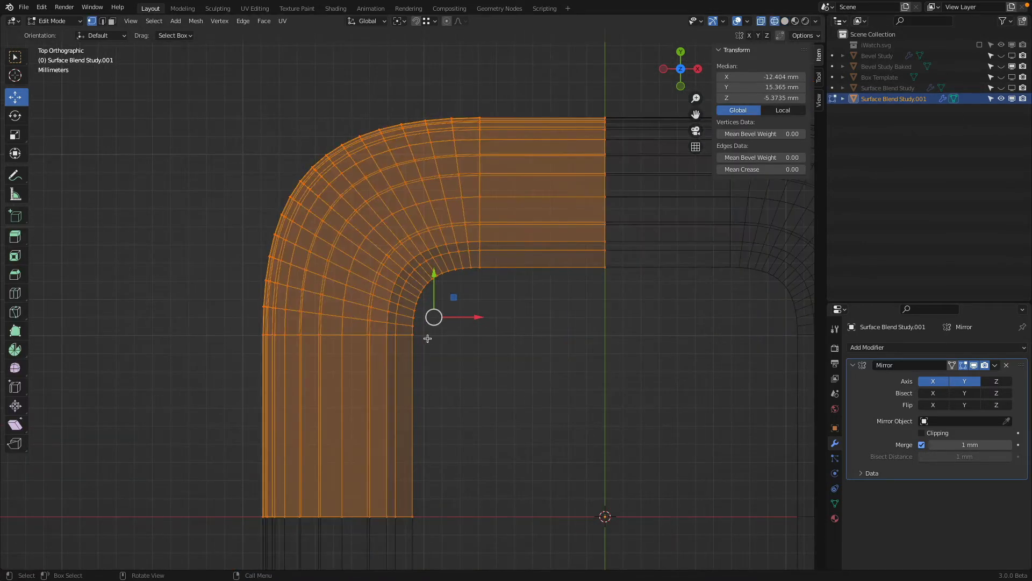
pyautogui.moveTo(477, 97); pyautogui.dragTo(242, 329)
pyautogui.press('x')
pyautogui.click(312, 298)
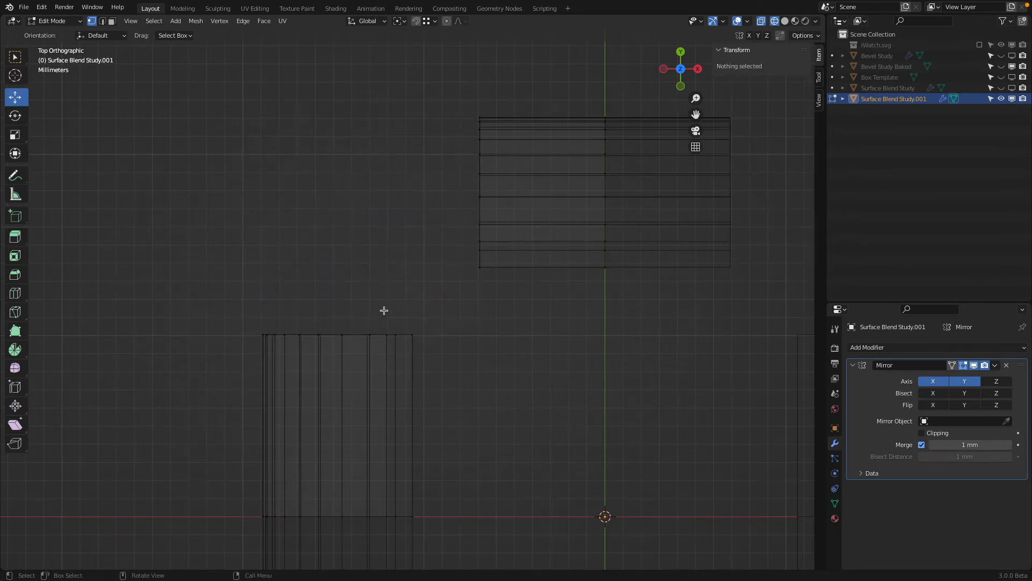
# - In front view, delete the side surface's curved profile vertices, keeping only its short top and bottom end strips
pyautogui.press('KP_1')
pyautogui.press('b')
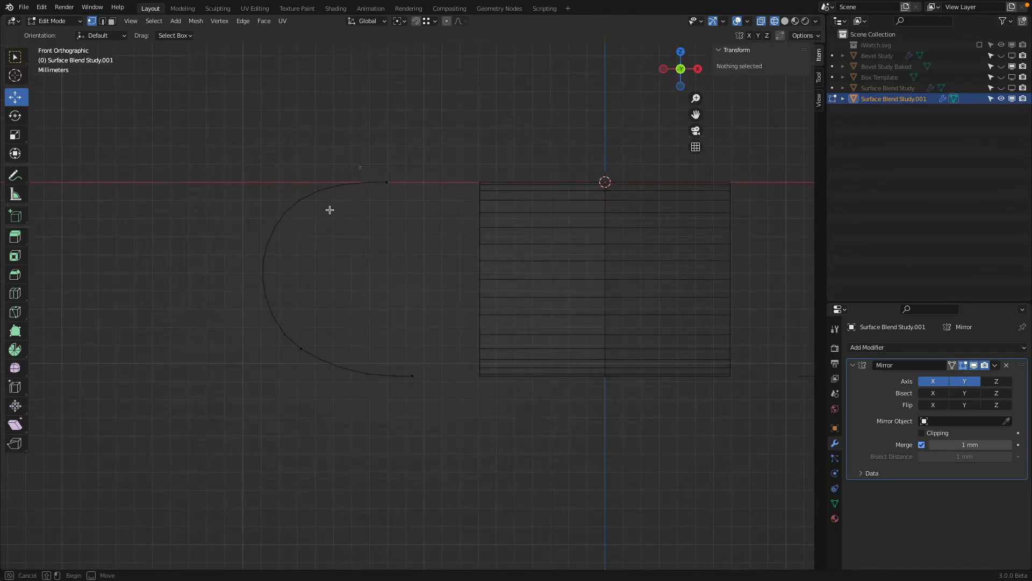
pyautogui.moveTo(359, 166); pyautogui.dragTo(180, 401)
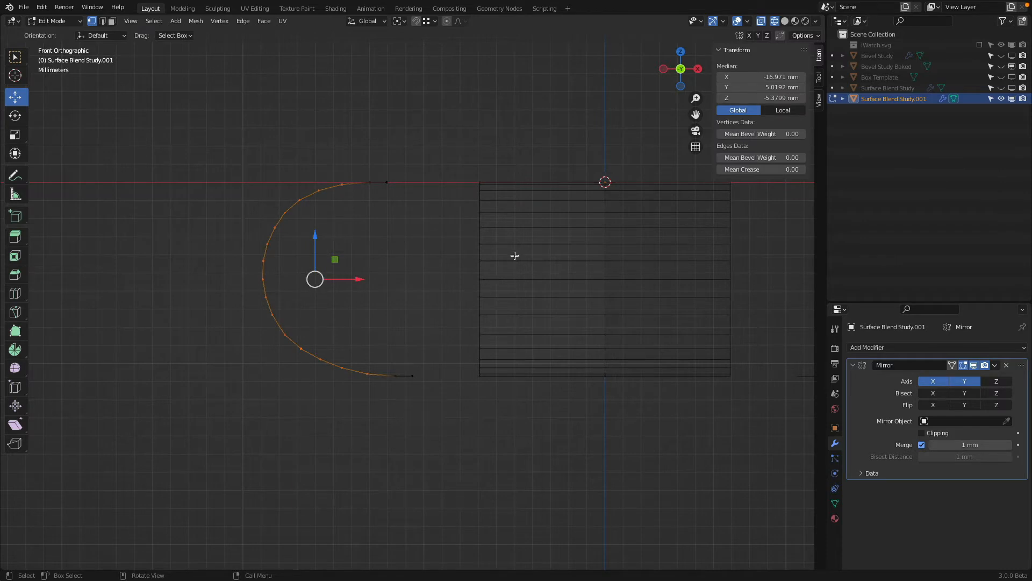
pyautogui.press('x')
pyautogui.click(459, 239)
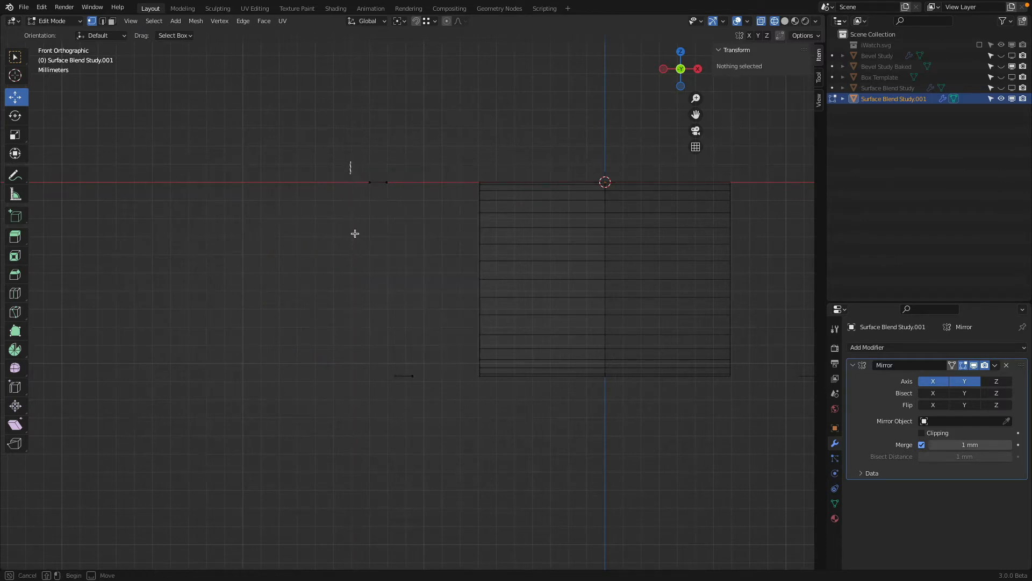
# - Show the iWatch.svg reference drawings and bridge the side surface's two end strips with 20 cuts
pyautogui.moveTo(348, 145); pyautogui.dragTo(385, 199)
pyautogui.keyDown('shift'); pyautogui.moveTo(378, 325); pyautogui.dragTo(409, 399); pyautogui.keyUp('shift')
pyautogui.click(979, 45)
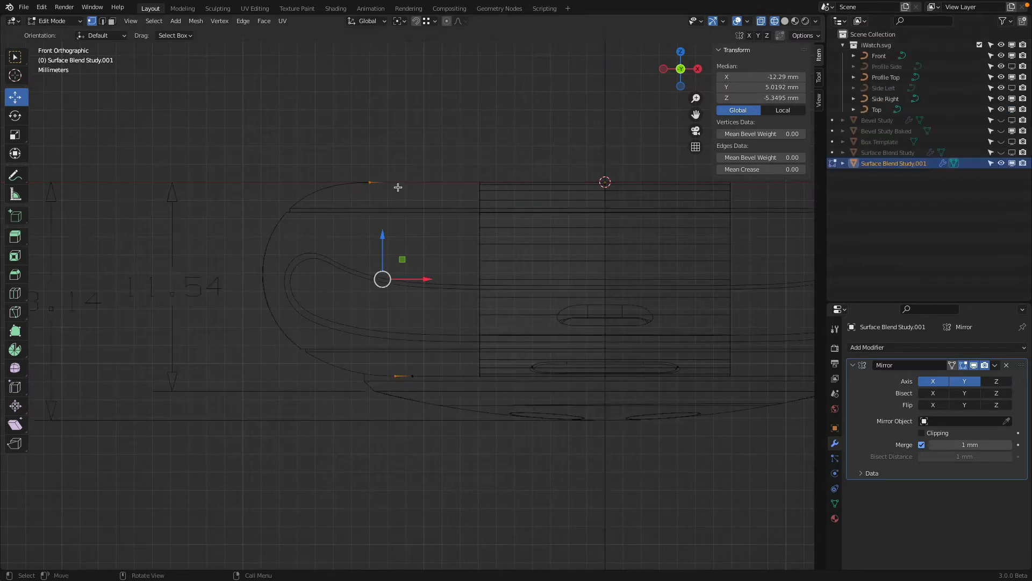
pyautogui.click(243, 22)
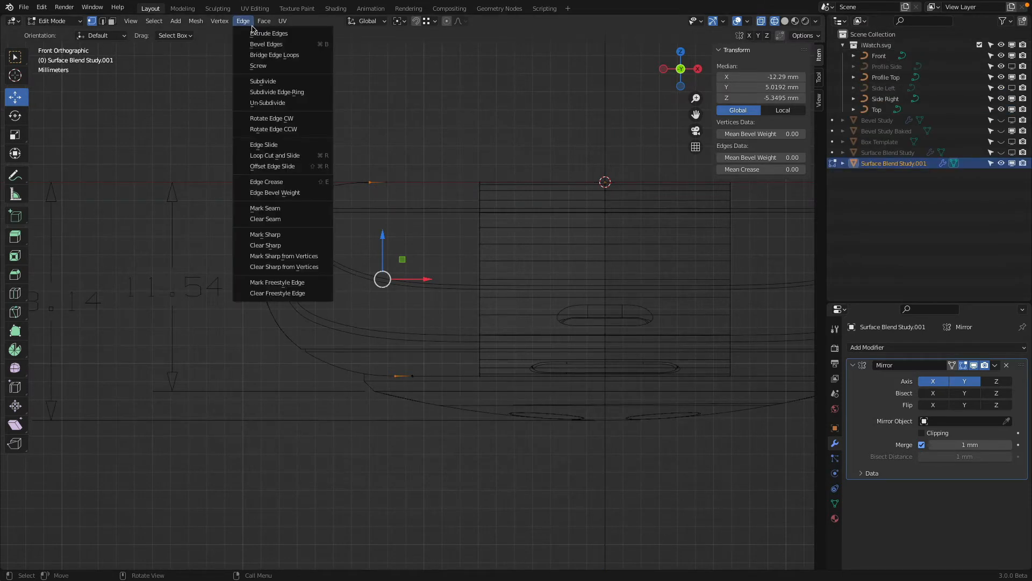
pyautogui.click(268, 53)
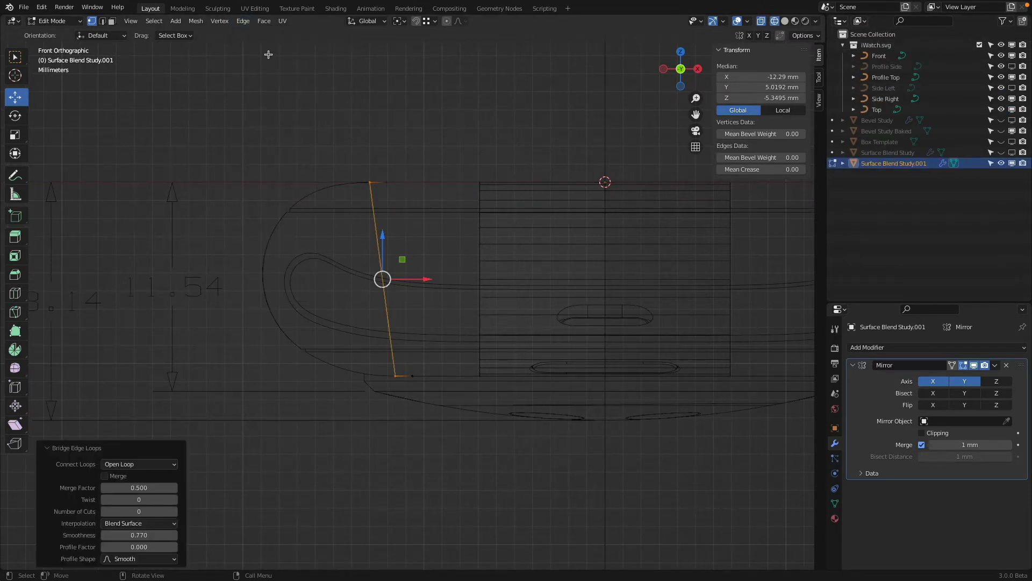
pyautogui.click(136, 511)
pyautogui.write('20')
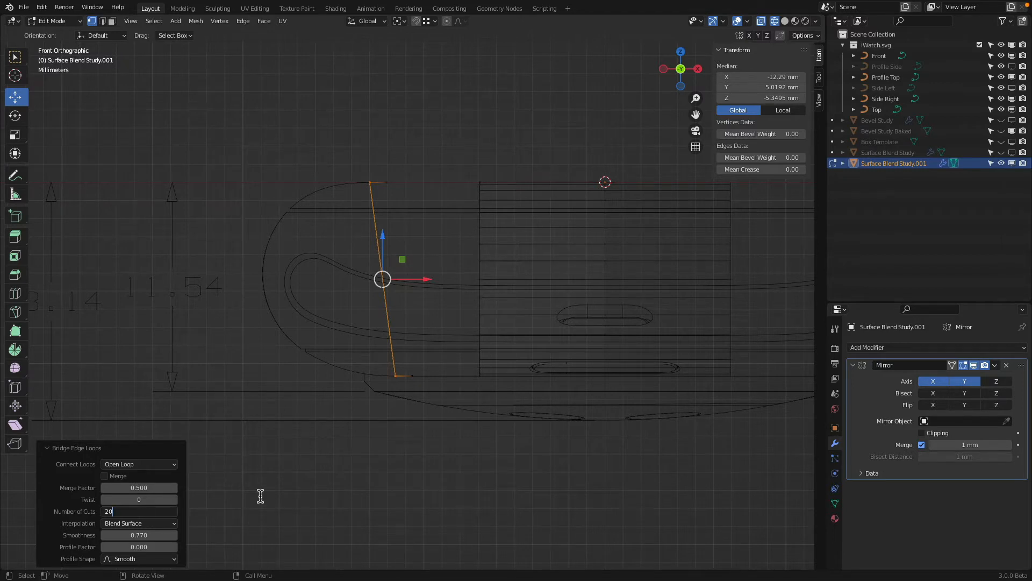
pyautogui.press('Return')
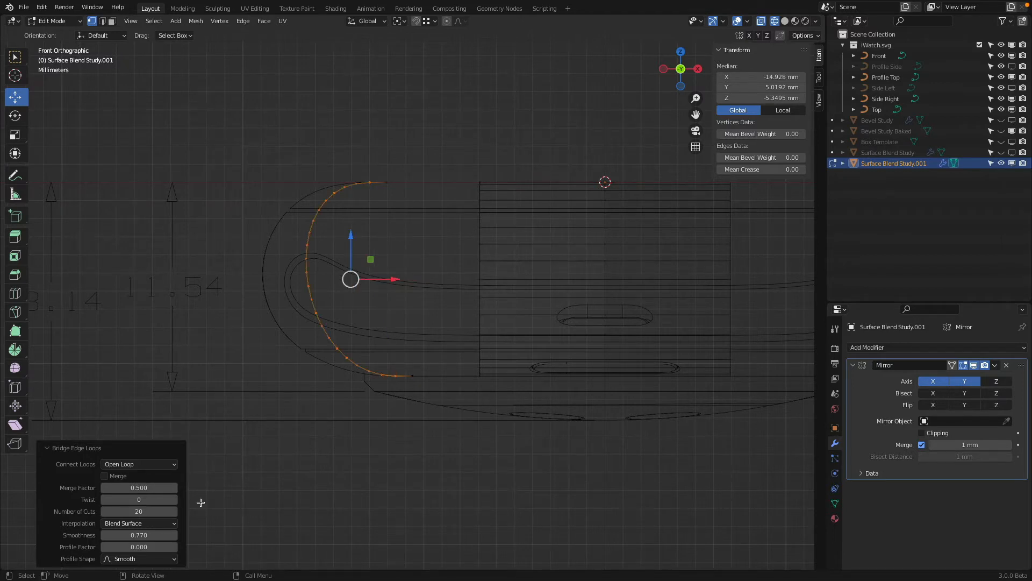
# - Raise the bridge's smoothness to 1.210 with Blend Surface interpolation and compare its curve with the reference outline in front view
pyautogui.click(144, 526)
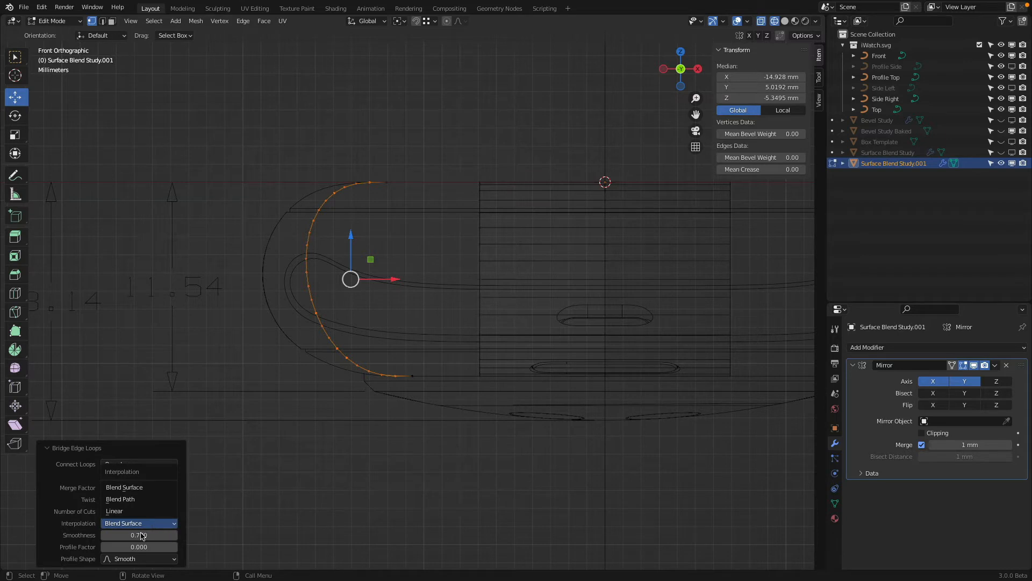
pyautogui.moveTo(142, 535); pyautogui.dragTo(185, 535)
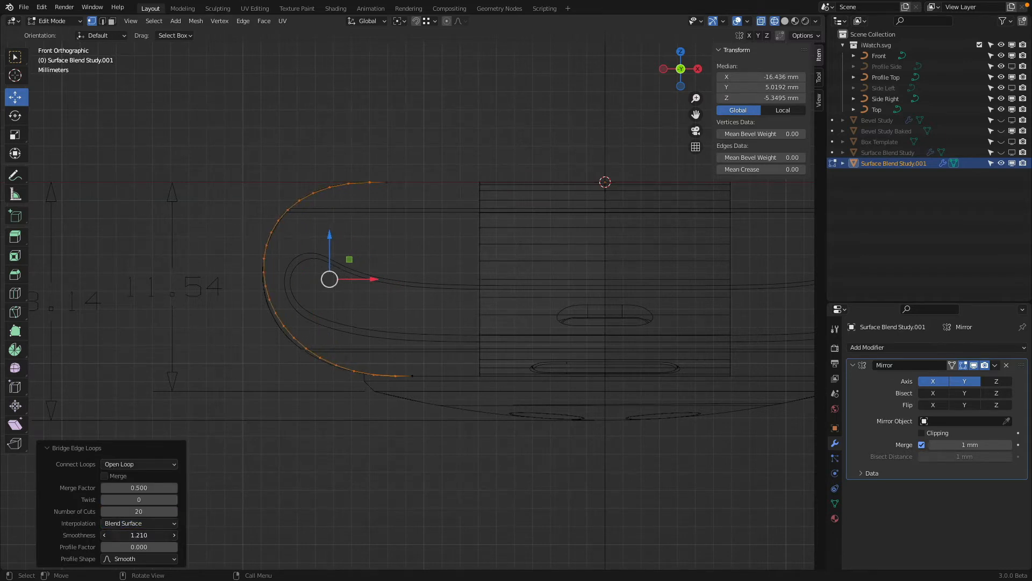
pyautogui.scroll(5, 463, 301)
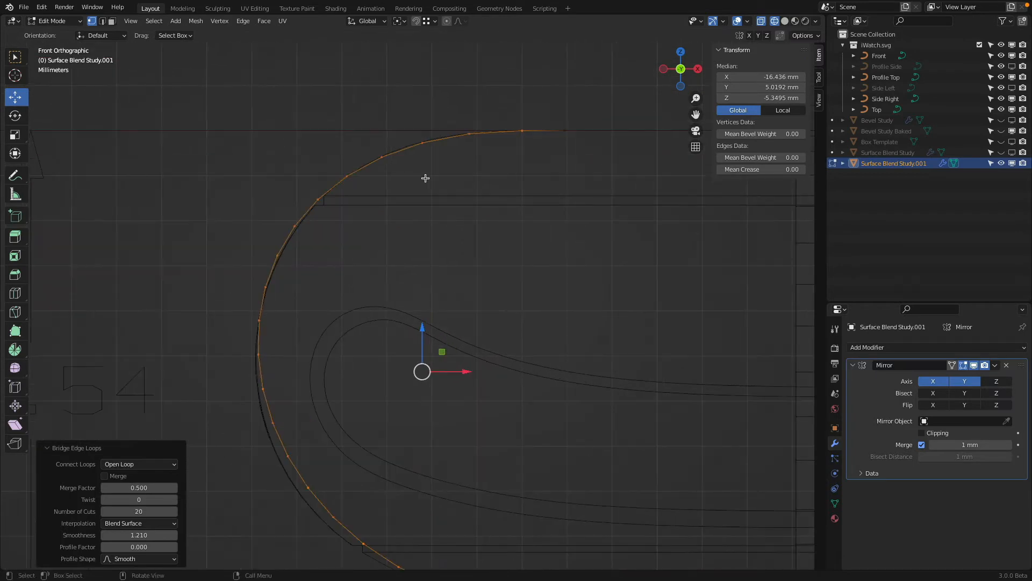
pyautogui.scroll(-2, 425, 177)
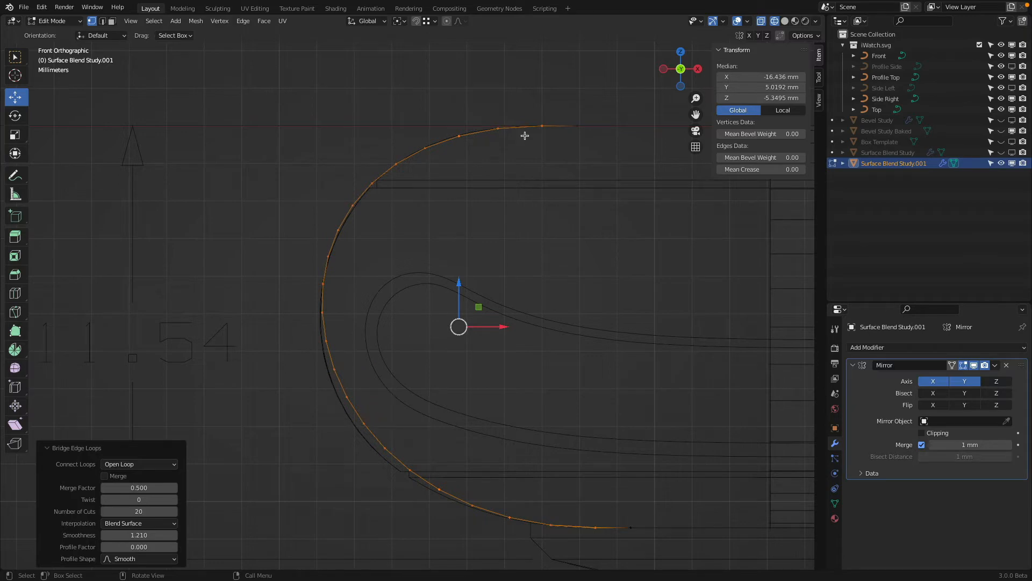
pyautogui.moveTo(581, 169); pyautogui.dragTo(566, 168, button='middle')
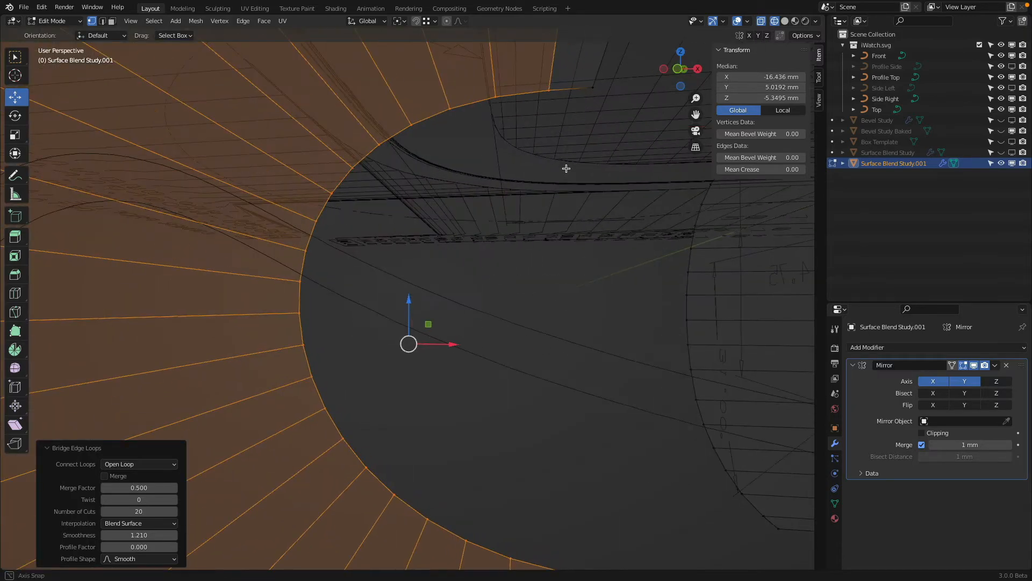
pyautogui.press('KP_1')
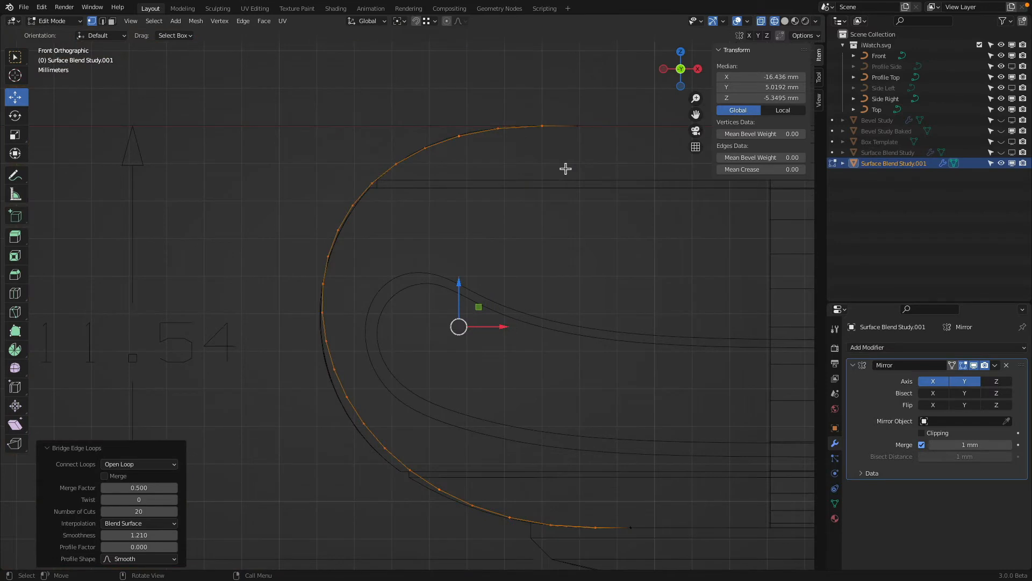
# - Deselect the bridge and enable proportional editing with Smooth falloff
pyautogui.click(390, 98)
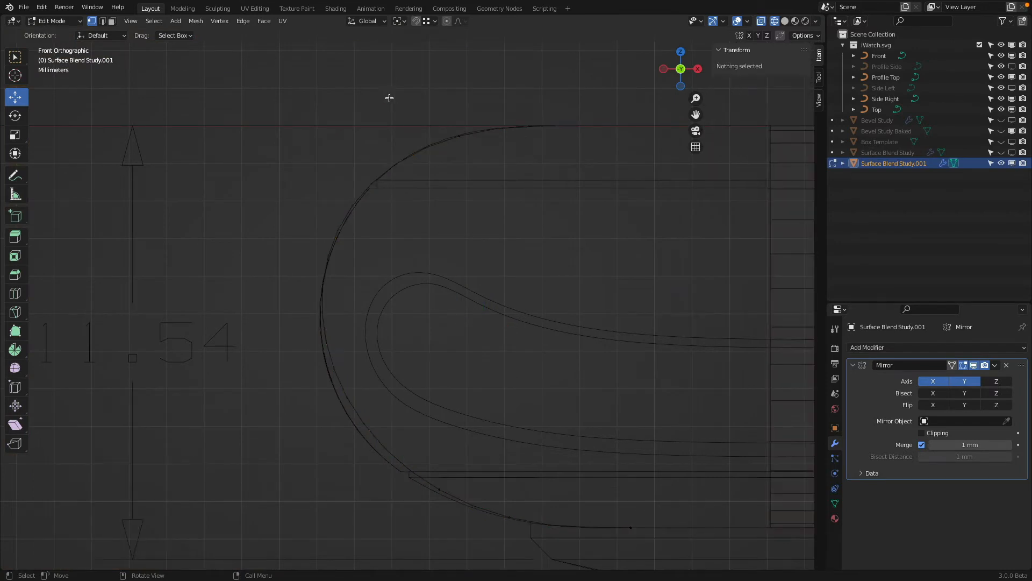
pyautogui.click(447, 22)
pyautogui.click(460, 22)
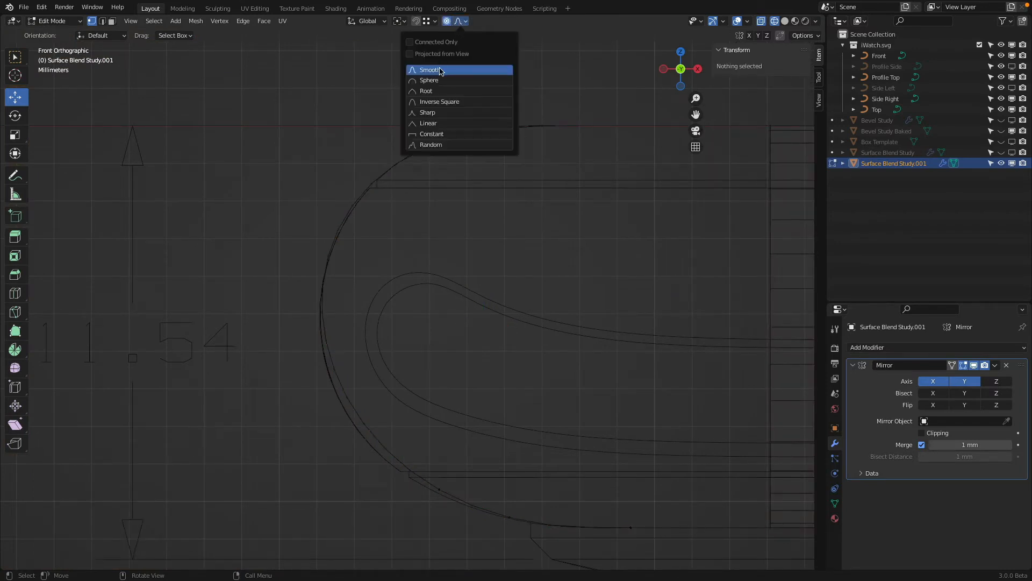
pyautogui.click(447, 23)
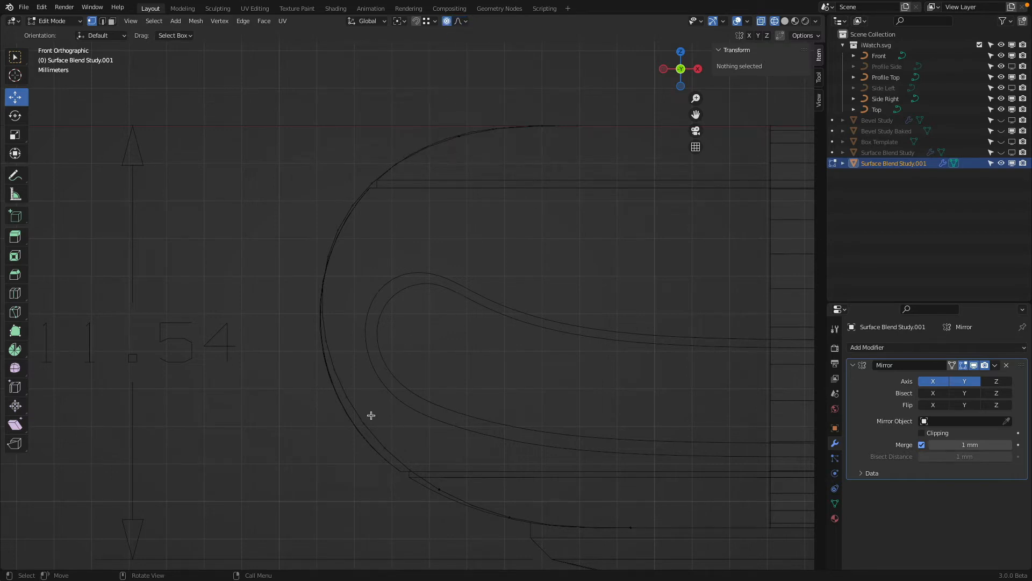
# - Move the lower curve's vertex row about -0.17 mm in X and -0.14 mm in Z onto the outline, with proportional size about 5.8 mm
pyautogui.press('a')
pyautogui.hotkey('alt', 'a')
pyautogui.press('b')
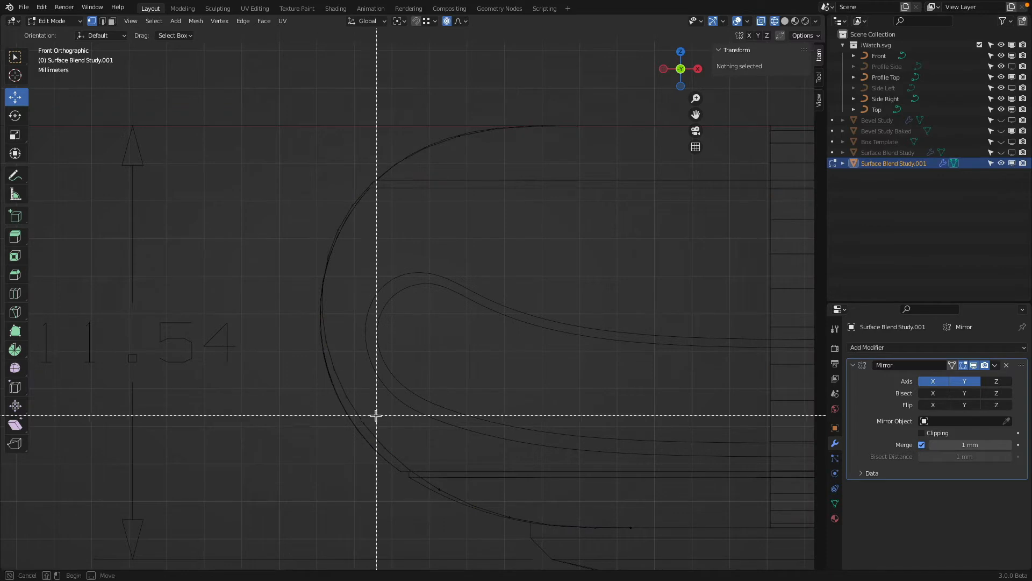
pyautogui.moveTo(379, 412); pyautogui.dragTo(353, 436)
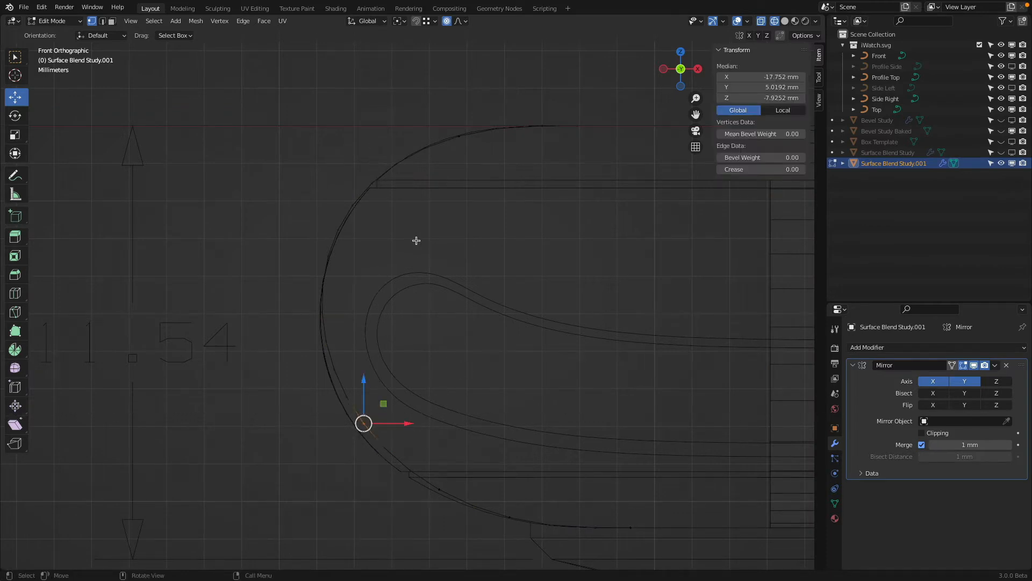
pyautogui.press('g')
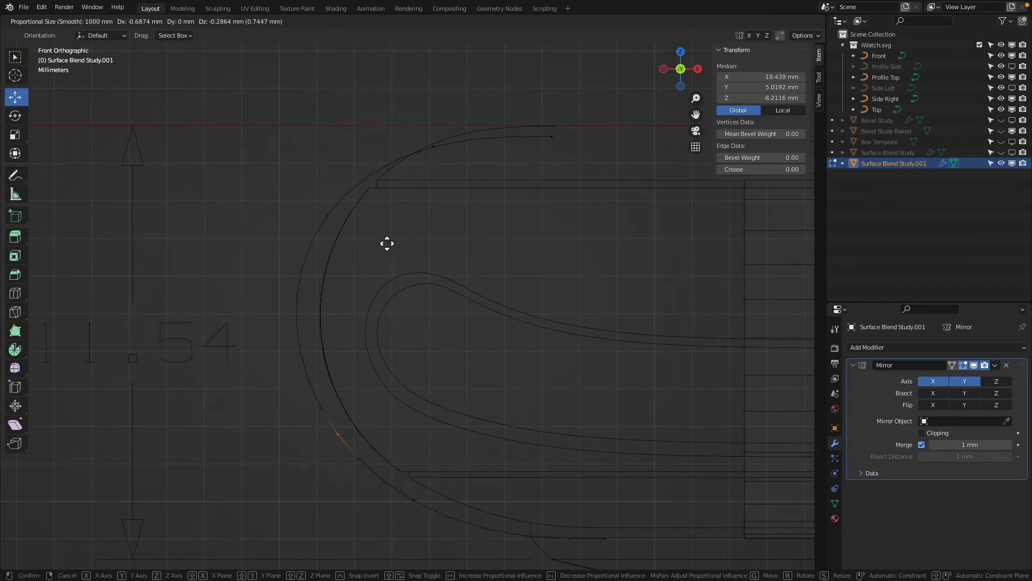
pyautogui.scroll(5, 387, 244)
pyautogui.scroll(20, 387, 243)
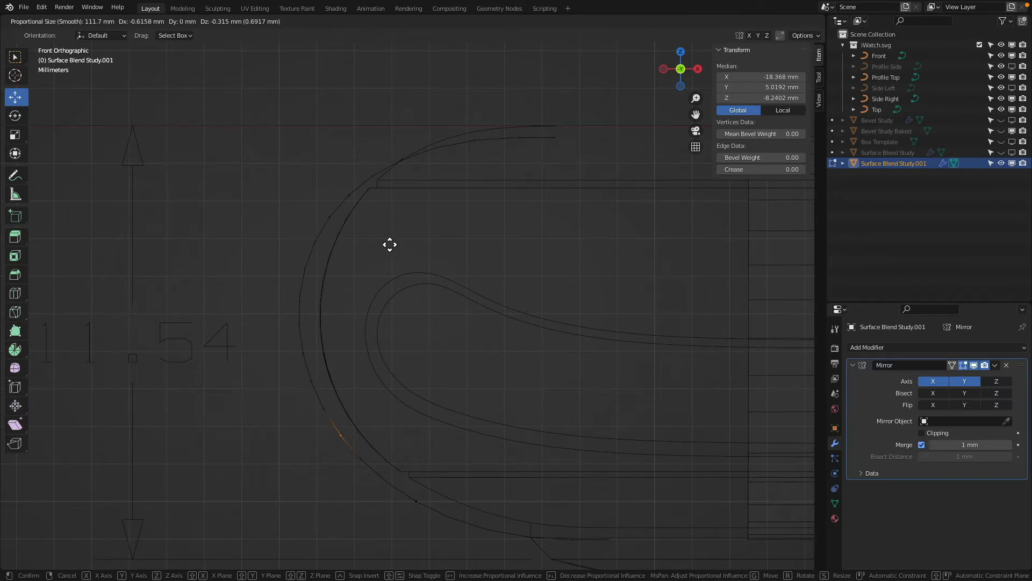
pyautogui.scroll(20, 390, 245)
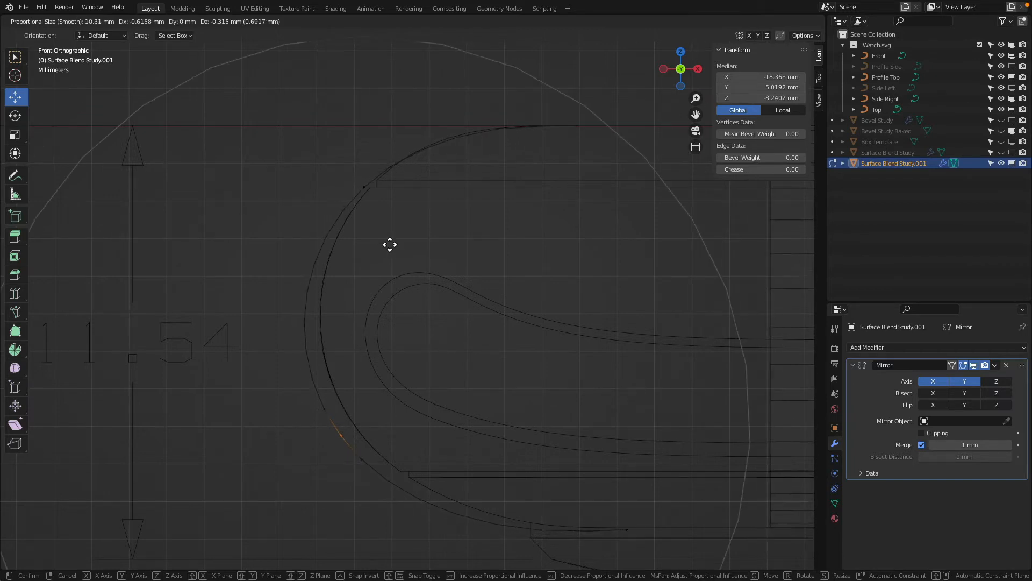
pyautogui.scroll(2, 390, 244)
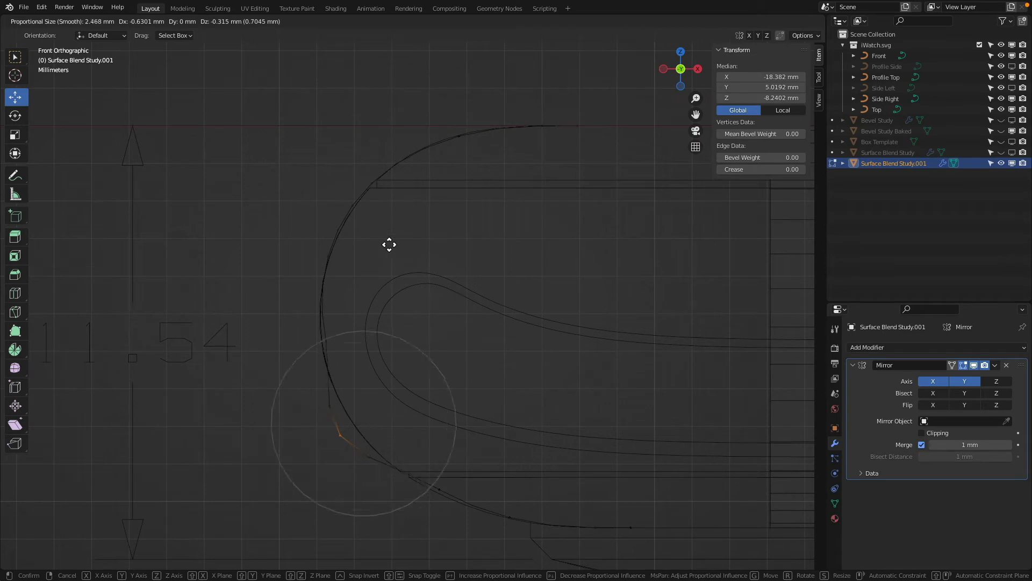
pyautogui.scroll(-3, 389, 245)
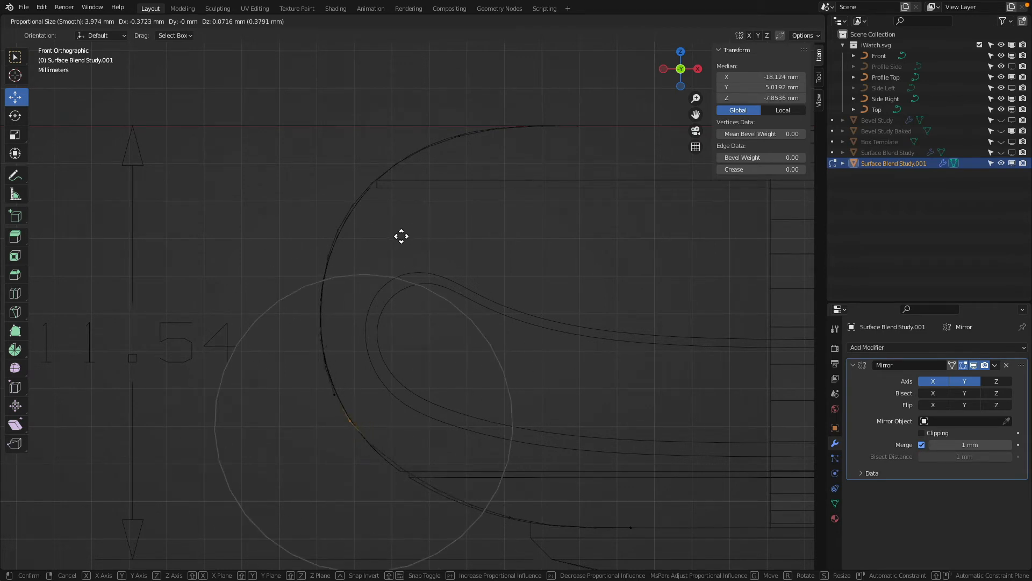
pyautogui.scroll(10, 545, 130)
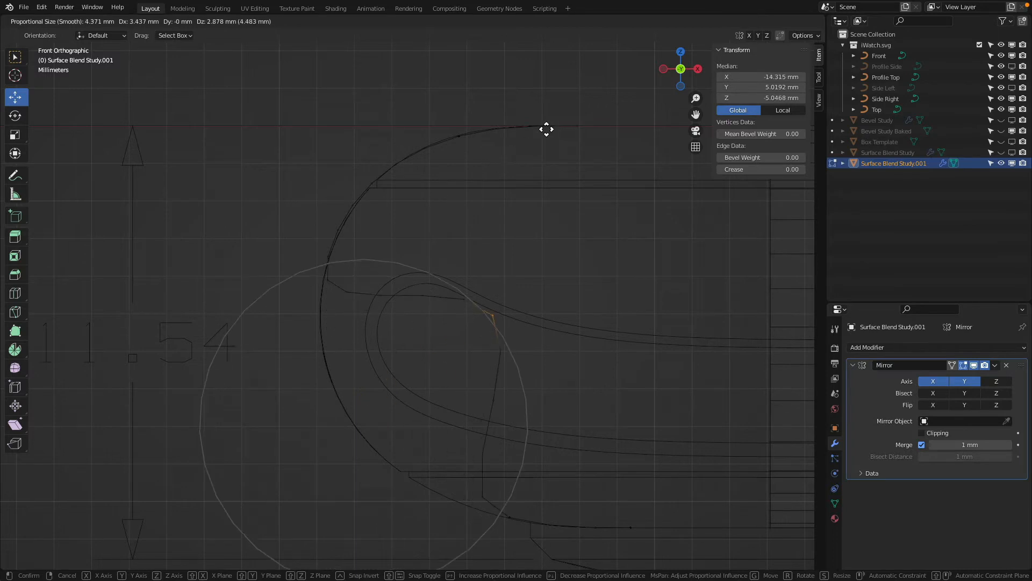
pyautogui.scroll(-15, 540, 126)
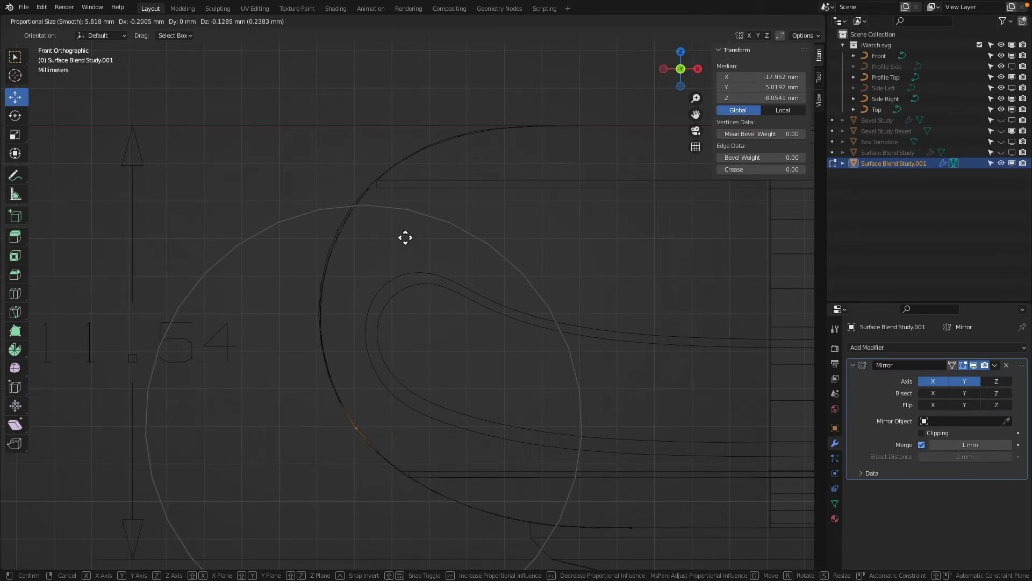
pyautogui.click(410, 242)
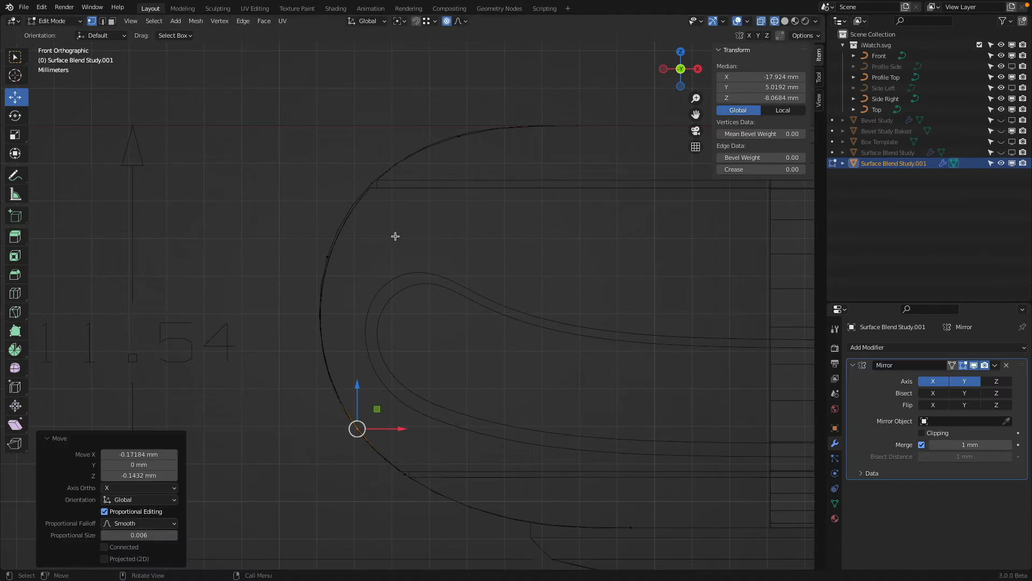
# - Nudge the upper side curve's vertex row about 0.06 mm in X and -0.03 mm in Z to follow the reference outline
pyautogui.hotkey('alt', 'a')
pyautogui.press('b')
pyautogui.moveTo(320, 221); pyautogui.dragTo(356, 244)
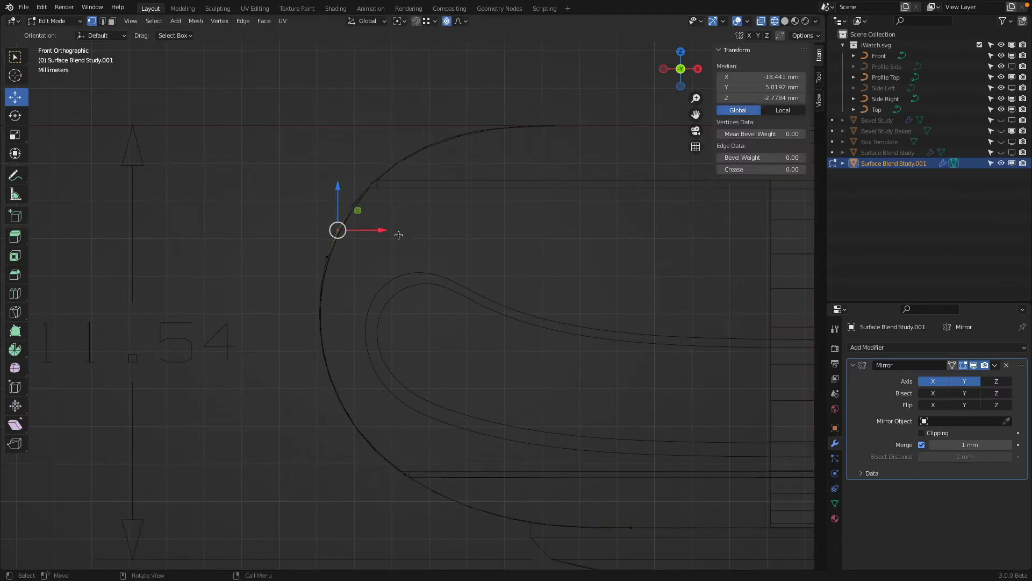
pyautogui.press('g')
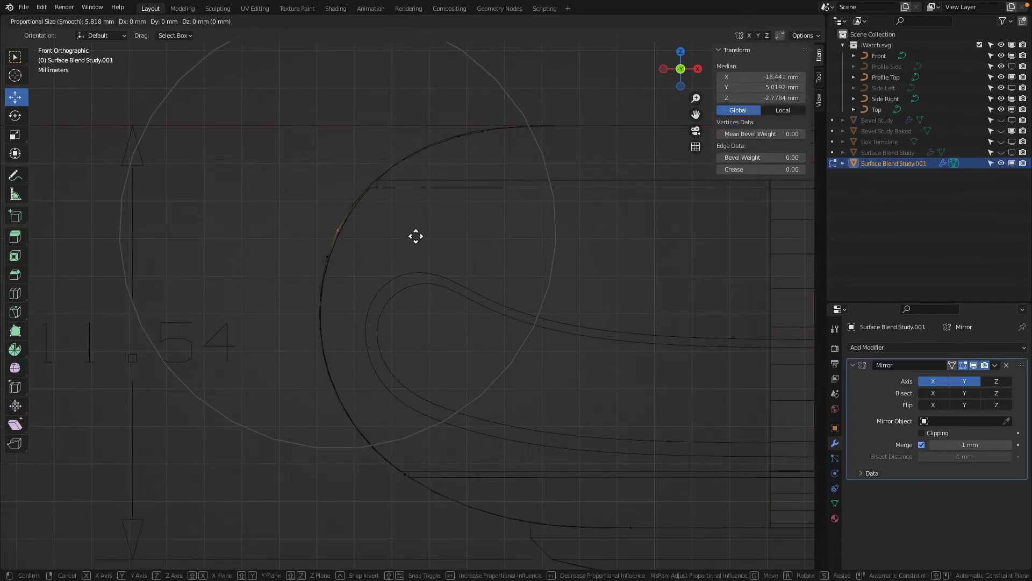
pyautogui.click(418, 237)
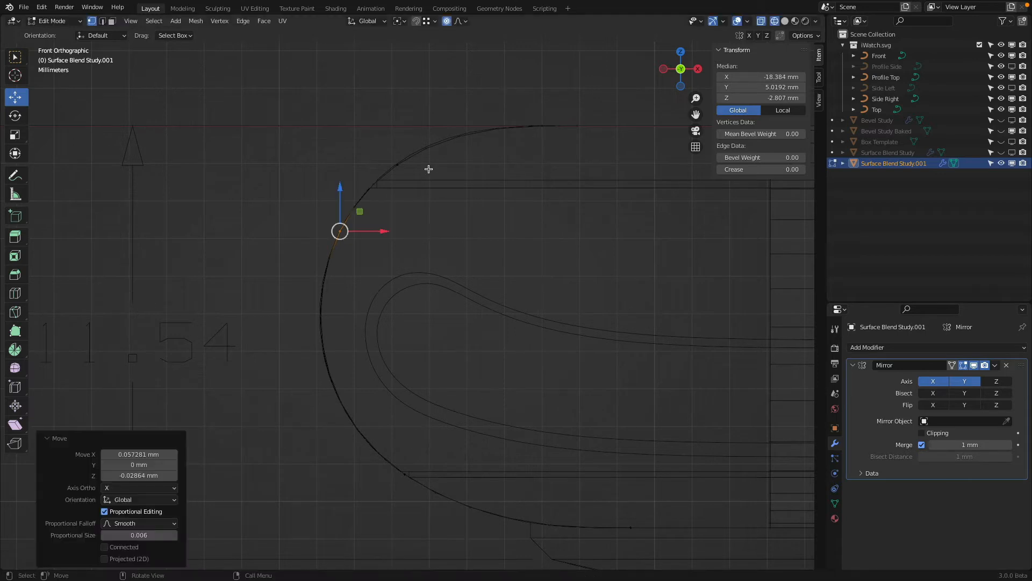
# - Move the vertex row near the curve's top about 0.04 mm up with proportional size about 3 mm, and select the whole mesh
pyautogui.click(426, 168)
pyautogui.click(426, 149)
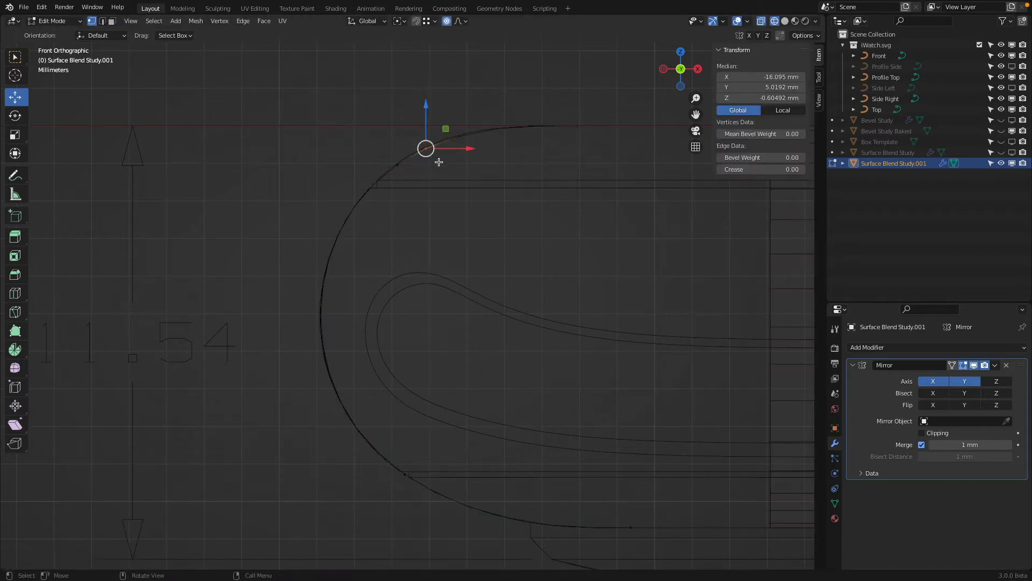
pyautogui.press('g')
pyautogui.scroll(5, 439, 161)
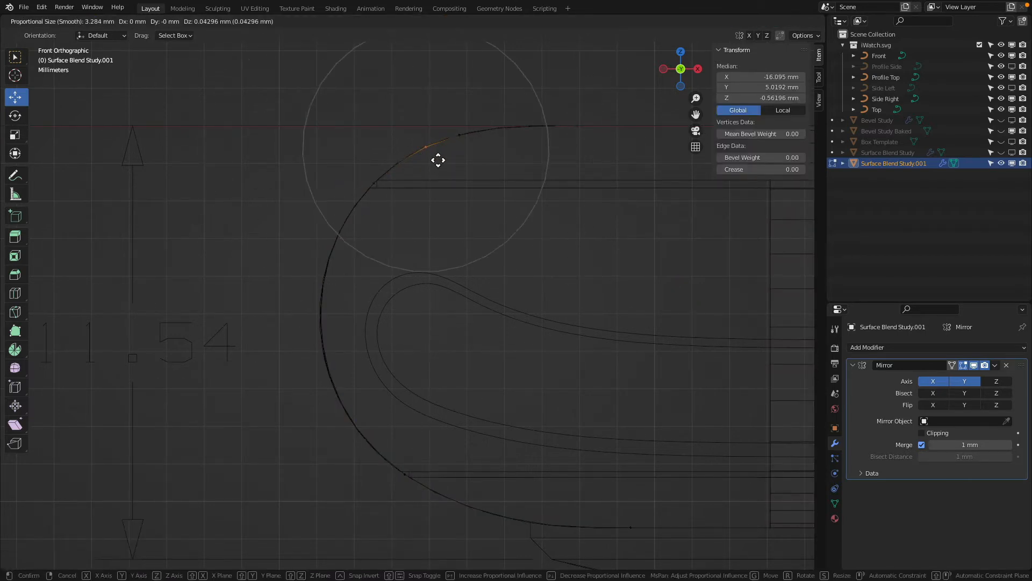
pyautogui.scroll(1, 438, 160)
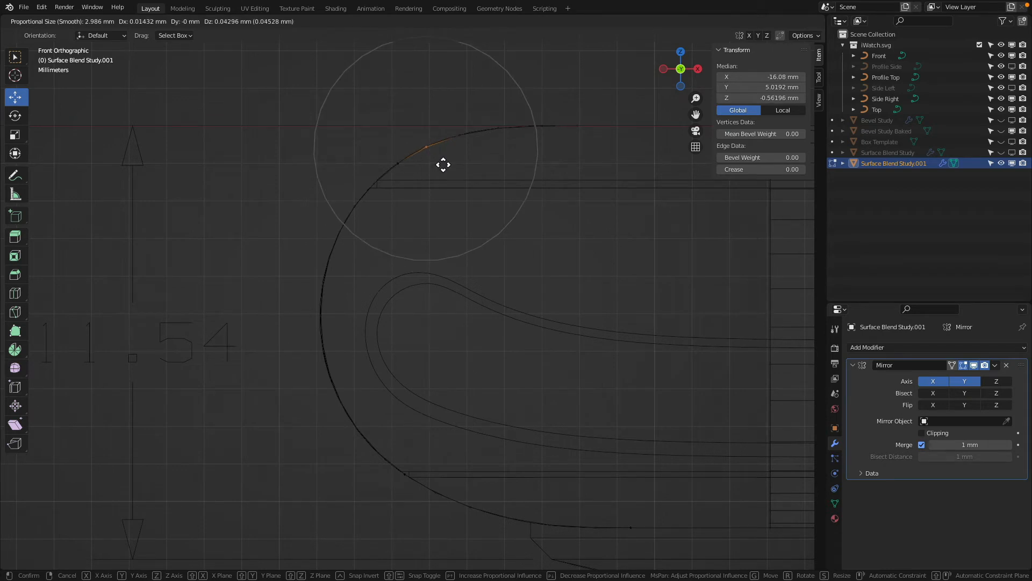
pyautogui.scroll(-1, 440, 162)
pyautogui.scroll(1, 438, 160)
pyautogui.click(438, 160)
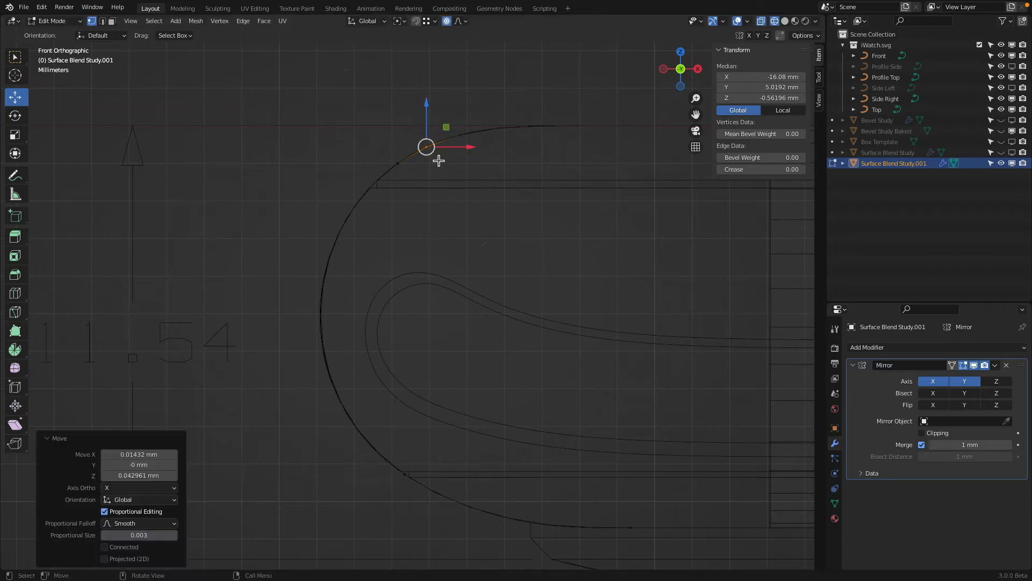
pyautogui.press('a')
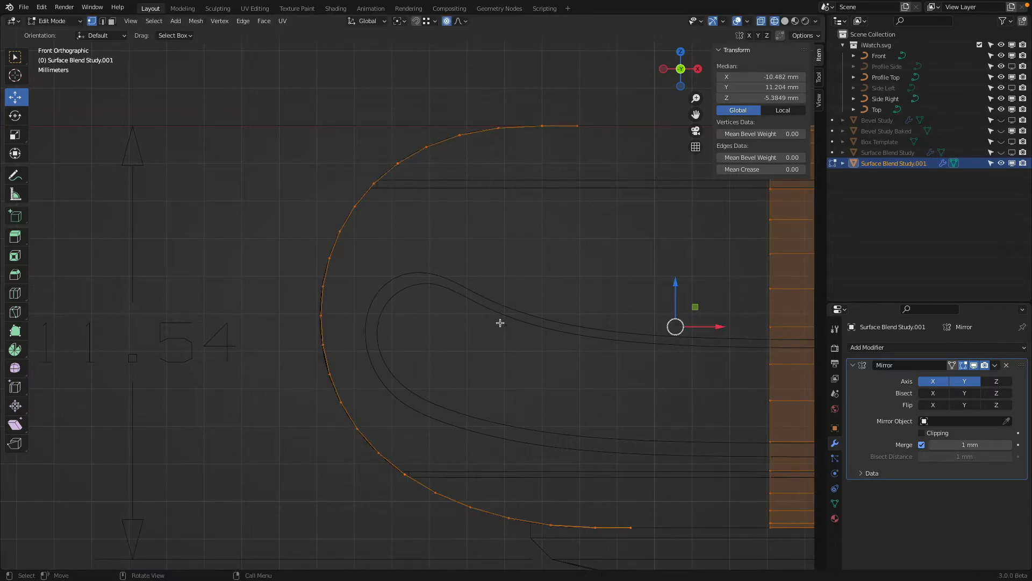
# - Turn proportional editing off and duplicate the long-side strip, placing the copy about 8.7 mm away in X and 1.2 mm in Y
pyautogui.moveTo(504, 372); pyautogui.dragTo(526, 294, button='middle')
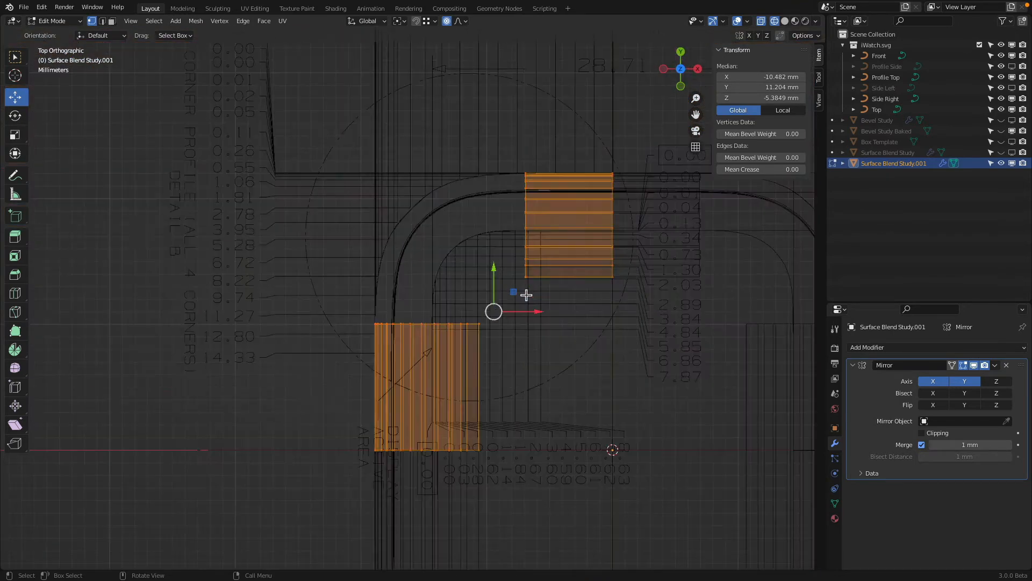
pyautogui.hotkey('alt', 'a')
pyautogui.press('b')
pyautogui.moveTo(511, 133); pyautogui.dragTo(643, 295)
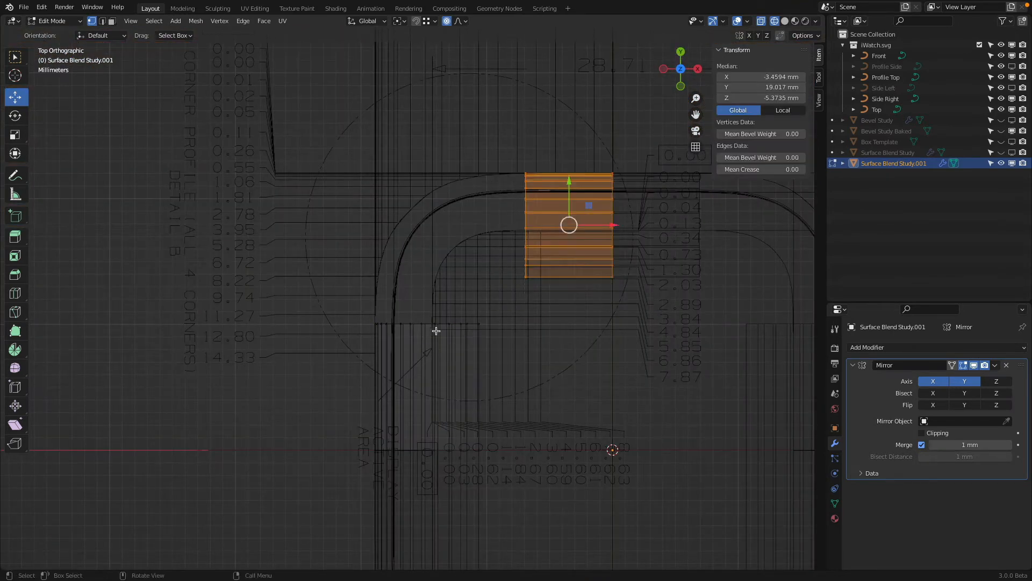
pyautogui.press('a')
pyautogui.press('a')
pyautogui.press('b')
pyautogui.moveTo(348, 303); pyautogui.dragTo(520, 484)
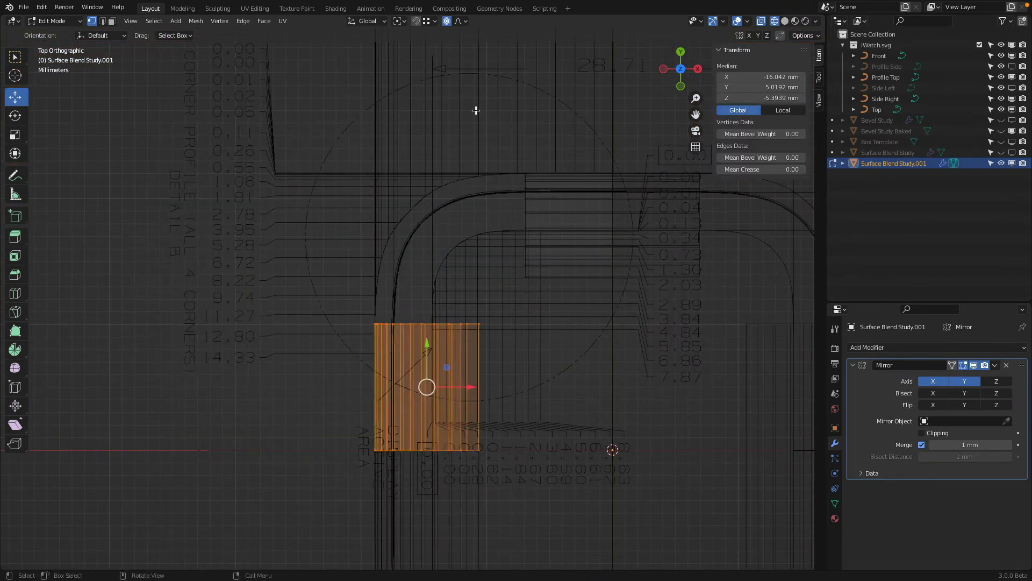
pyautogui.click(448, 22)
pyautogui.hotkey('shift', 'd')
pyautogui.click(555, 343)
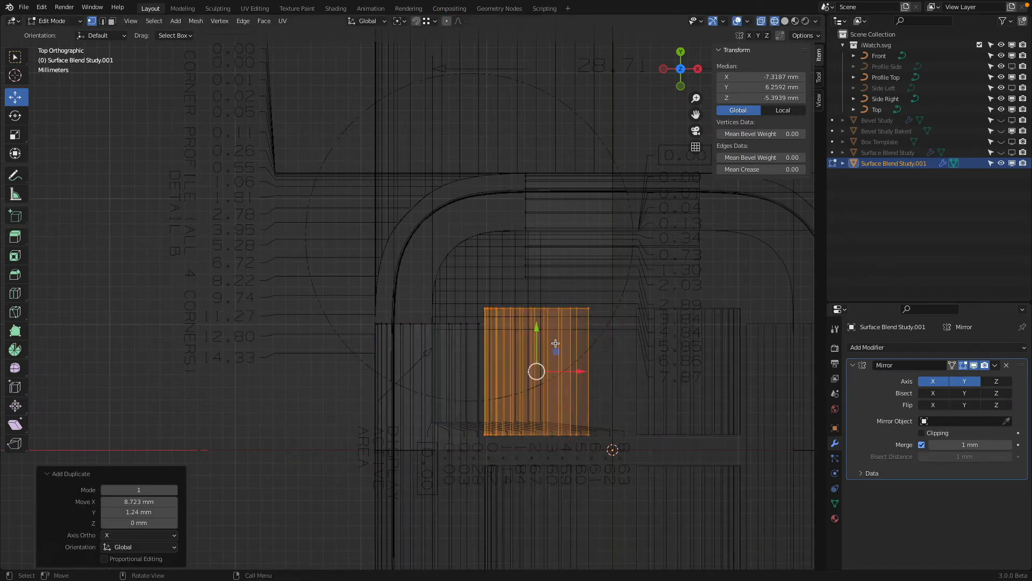
# - Rotate the duplicated strip 90° in the top view and move it about 1 mm in X up to the centre line
pyautogui.press('r')
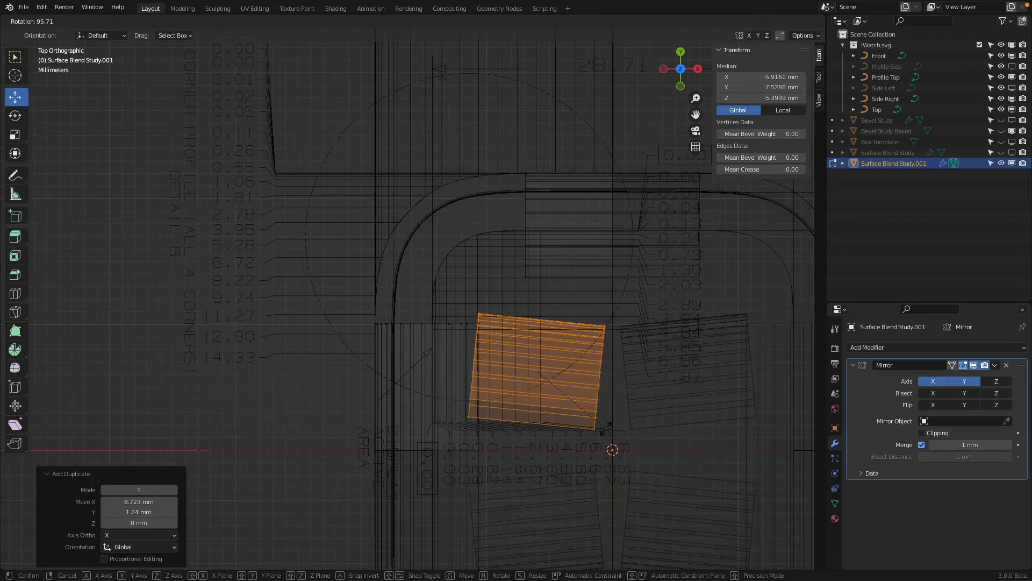
pyautogui.write('90')
pyautogui.press('Return')
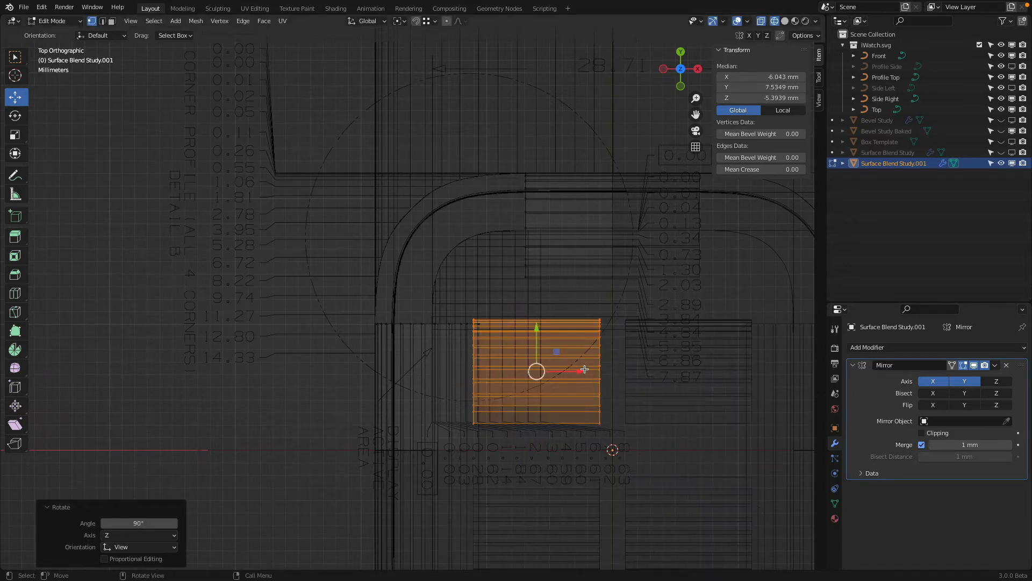
pyautogui.moveTo(584, 368); pyautogui.dragTo(585, 267)
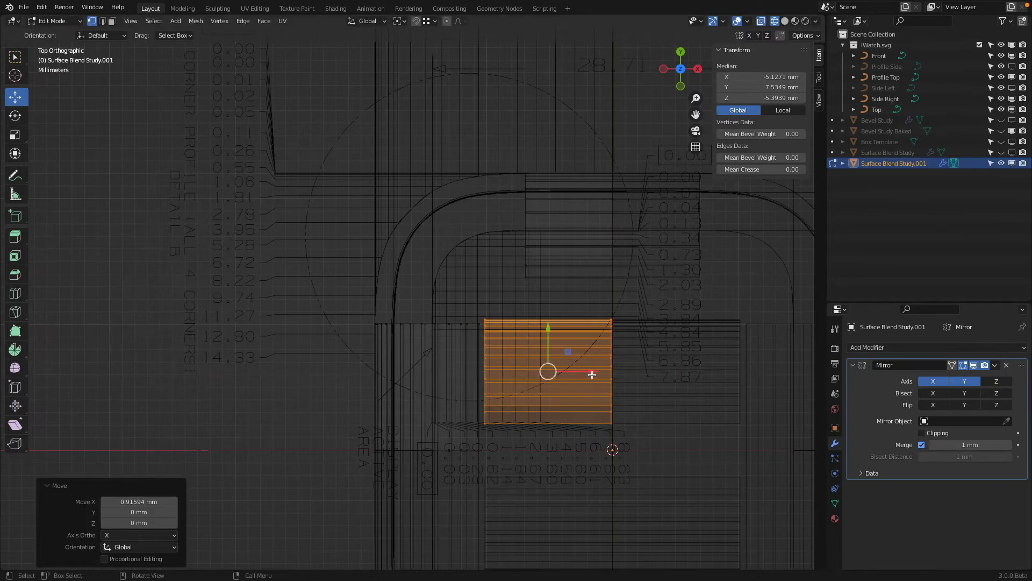
pyautogui.moveTo(592, 375); pyautogui.dragTo(616, 235)
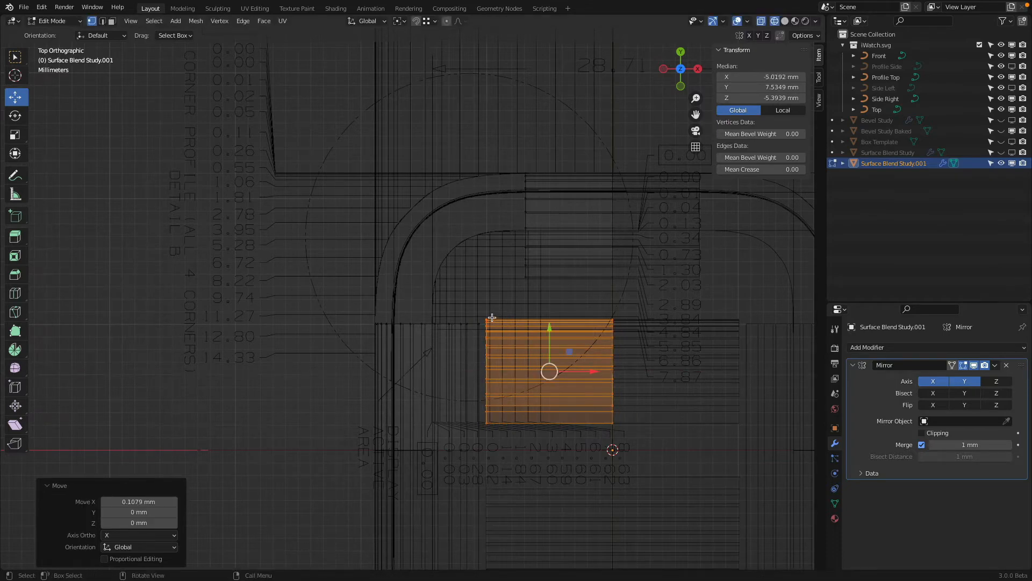
# - Move the copy's outer edge row inward along X to match the width of the existing end strip
pyautogui.press('a')
pyautogui.press('a')
pyautogui.press('b')
pyautogui.moveTo(483, 307); pyautogui.dragTo(508, 491)
pyautogui.moveTo(535, 370); pyautogui.dragTo(527, 223)
# - Move the whole rotated strip about 11.86 mm in Y, with a fine correction of about -0.19 mm, onto the case's end outline
pyautogui.hotkey('alt', 'a')
pyautogui.press('b')
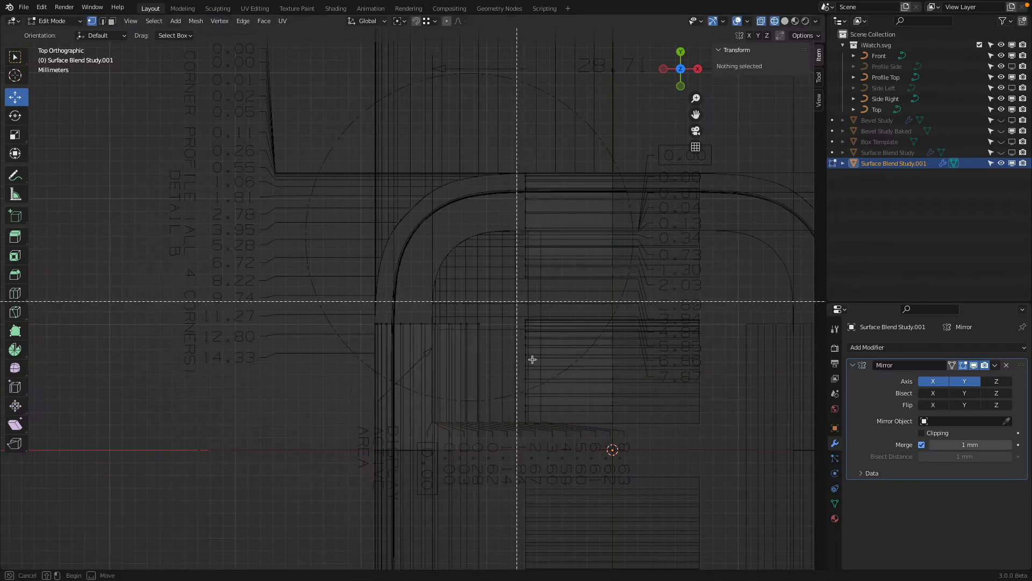
pyautogui.moveTo(516, 301); pyautogui.dragTo(623, 436)
pyautogui.moveTo(568, 327); pyautogui.dragTo(521, 175)
pyautogui.press('KP_Decimal')
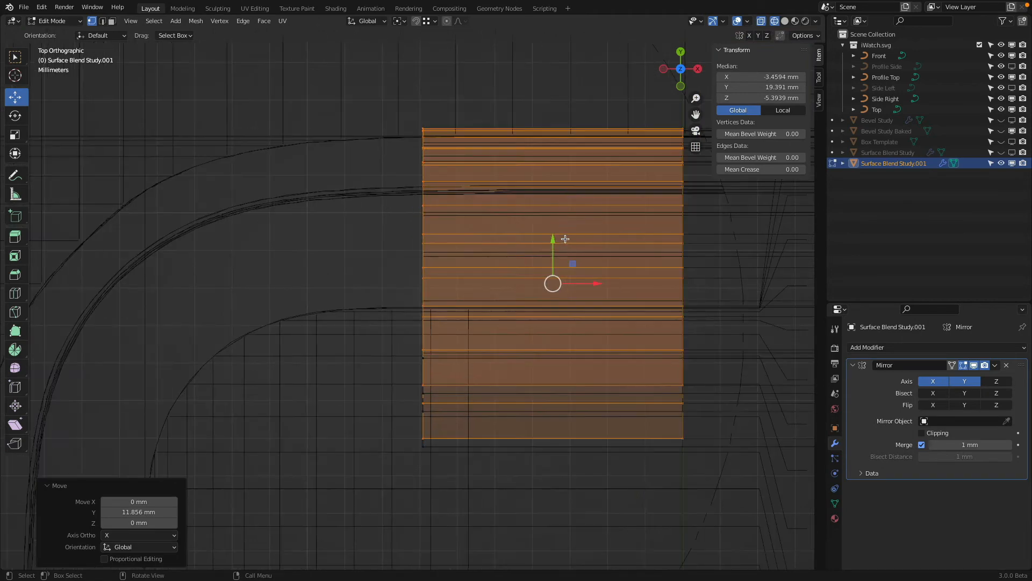
pyautogui.moveTo(553, 242); pyautogui.dragTo(557, 246)
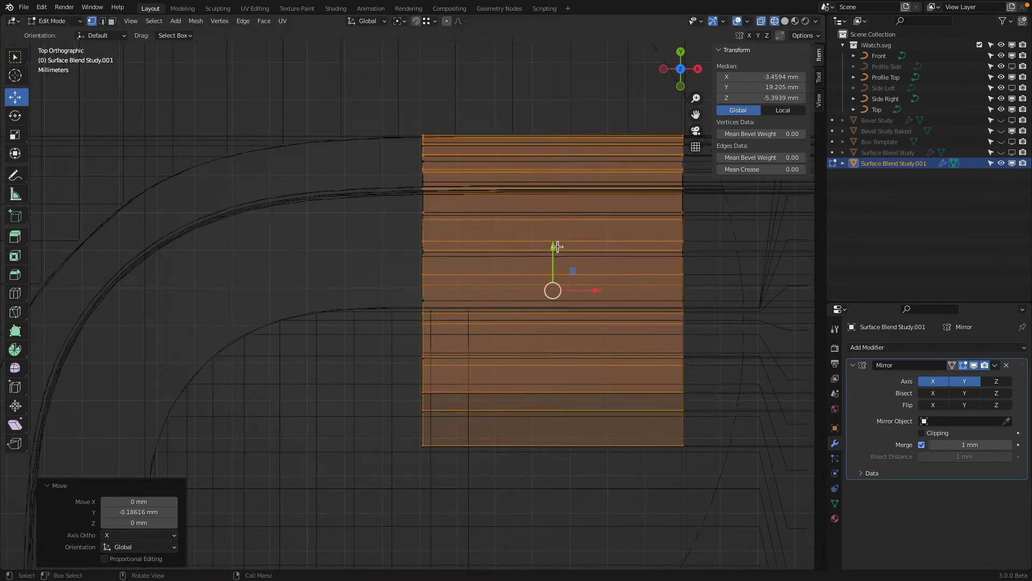
# - Hide the new end strip, switch to solid shading, and delete all linked vertices of the old end strip
pyautogui.scroll(-5, 558, 246)
pyautogui.press('h')
pyautogui.moveTo(543, 251)
pyautogui.mouseDown(button='middle')
pyautogui.moveTo(579, 230)
pyautogui.moveTo(548, 212)
pyautogui.mouseUp(button='middle')
pyautogui.hotkey('shift', 'z')
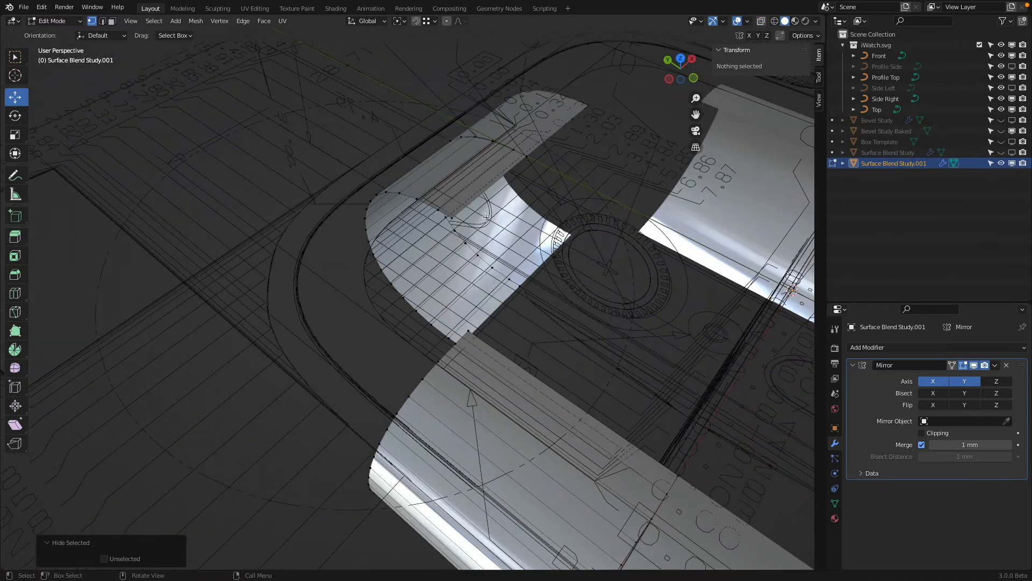
pyautogui.click(426, 202)
pyautogui.hotkey('ctrl', 'l')
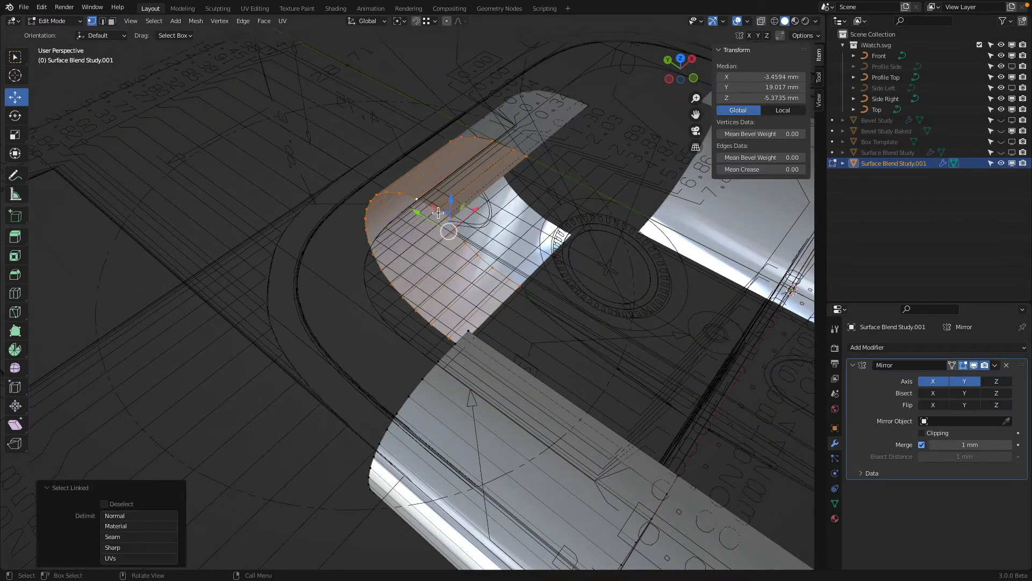
pyautogui.press('x')
pyautogui.click(438, 214)
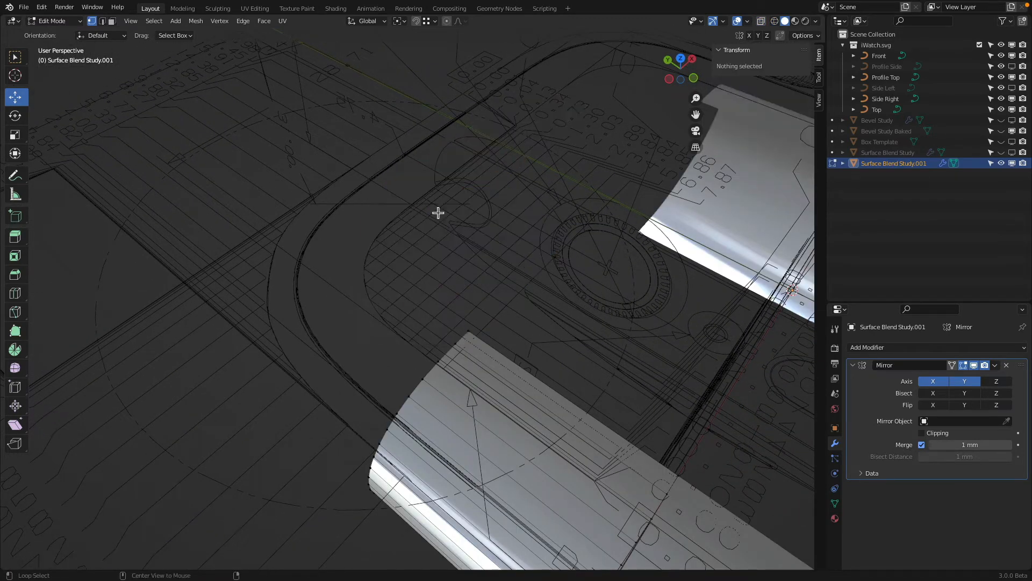
# - Reveal the new end strip and bridge its open profile edge loop to the facing loop of the long-side strip
pyautogui.hotkey('alt', 'h')
pyautogui.keyDown('alt'); pyautogui.click(427, 317); pyautogui.keyUp('alt')
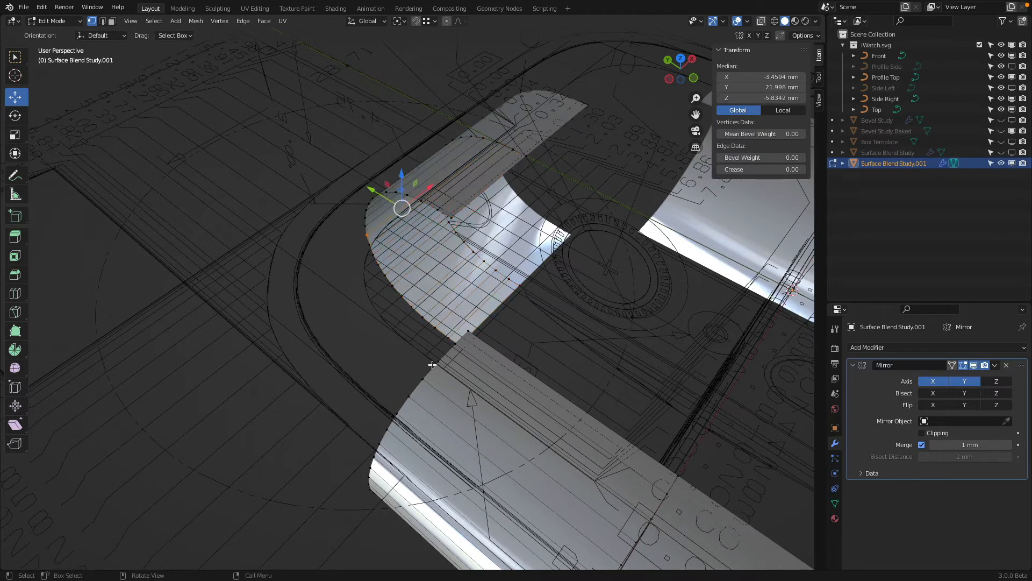
pyautogui.keyDown('alt'); pyautogui.click(402, 294); pyautogui.keyUp('alt')
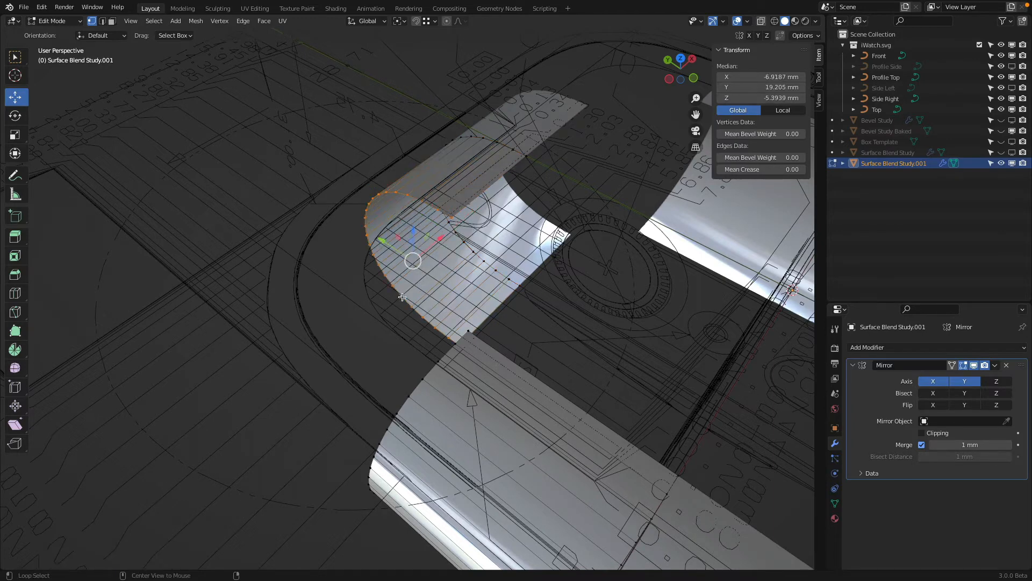
pyautogui.keyDown('alt'); pyautogui.keyDown('shift'); pyautogui.click(418, 388); pyautogui.keyUp('shift'); pyautogui.keyUp('alt')
pyautogui.press('KP_7')
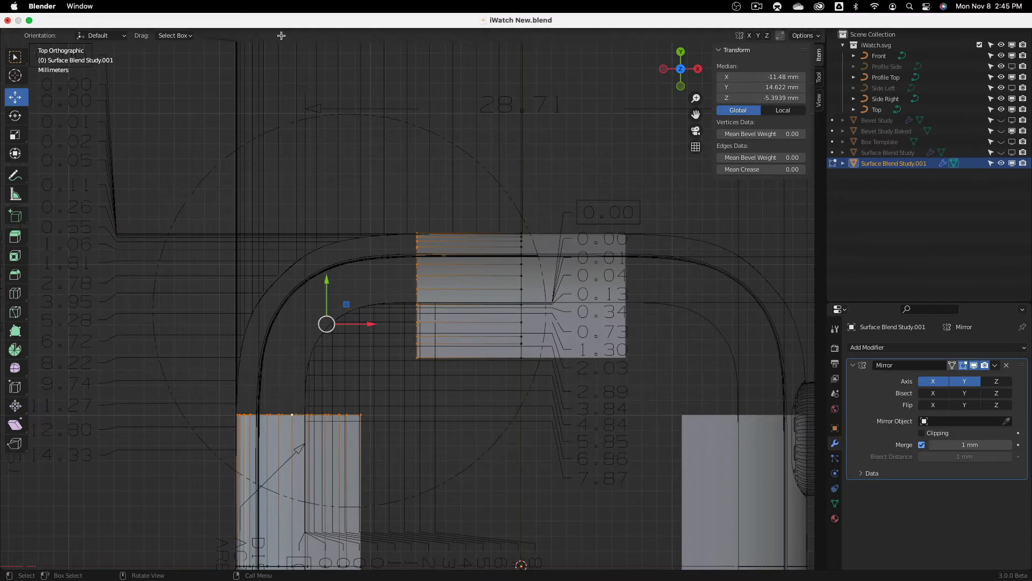
pyautogui.click(243, 20)
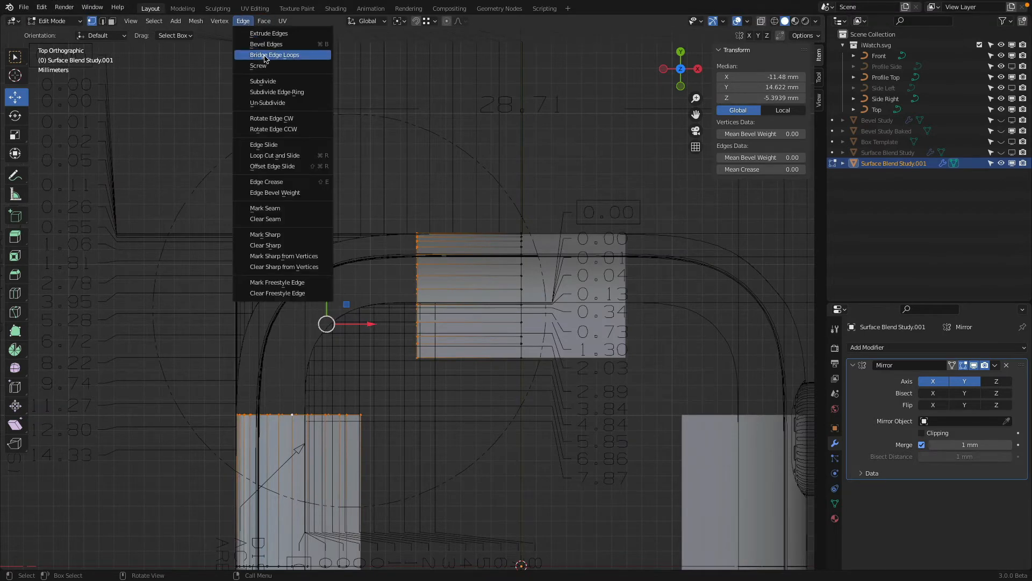
pyautogui.click(275, 55)
# - Set the corner bridge to 20 cuts and its smoothness to 0.760 so it follows the reference corner
pyautogui.click(139, 511)
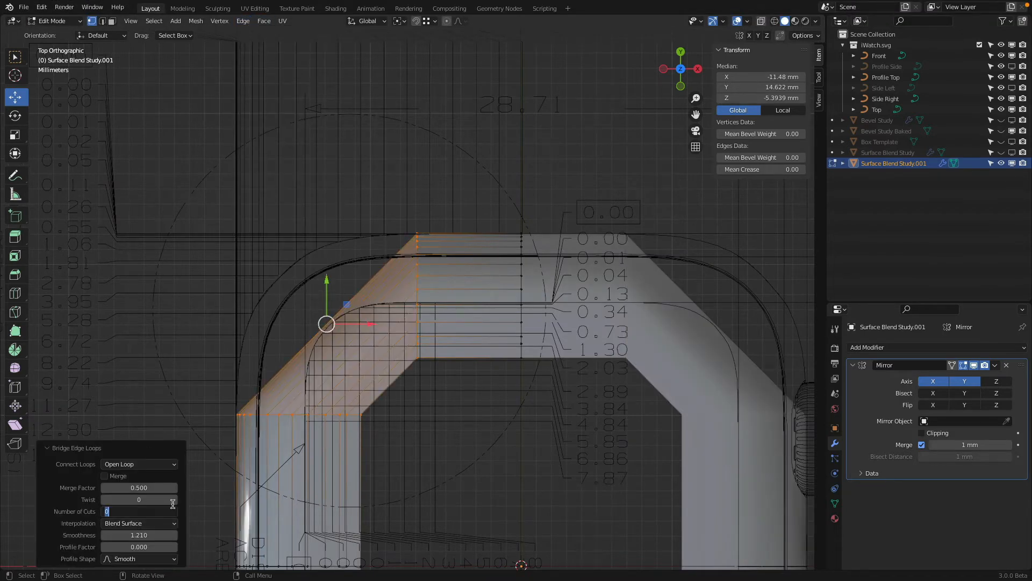
pyautogui.write('20')
pyautogui.press('Return')
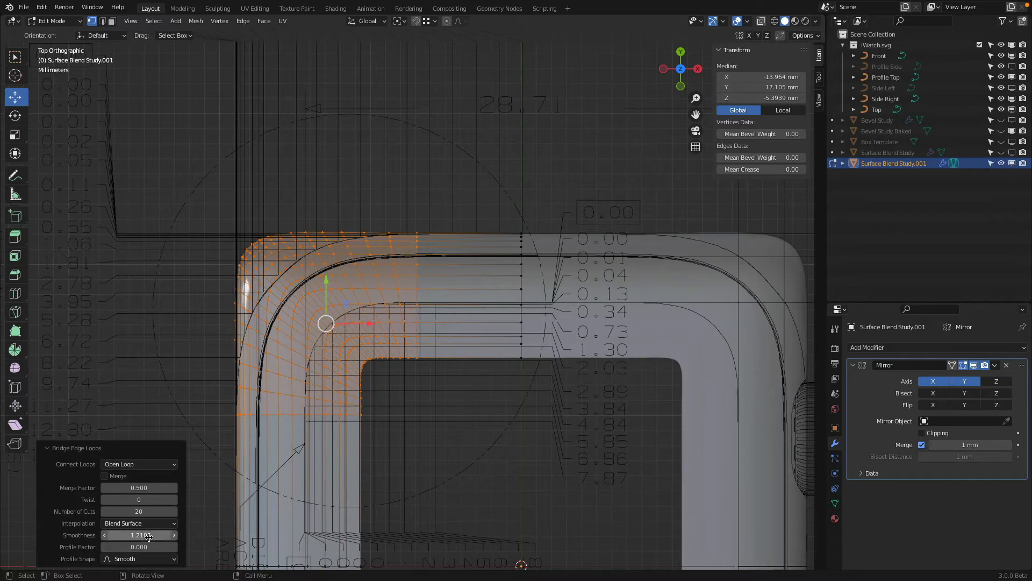
pyautogui.moveTo(149, 537); pyautogui.dragTo(89, 536)
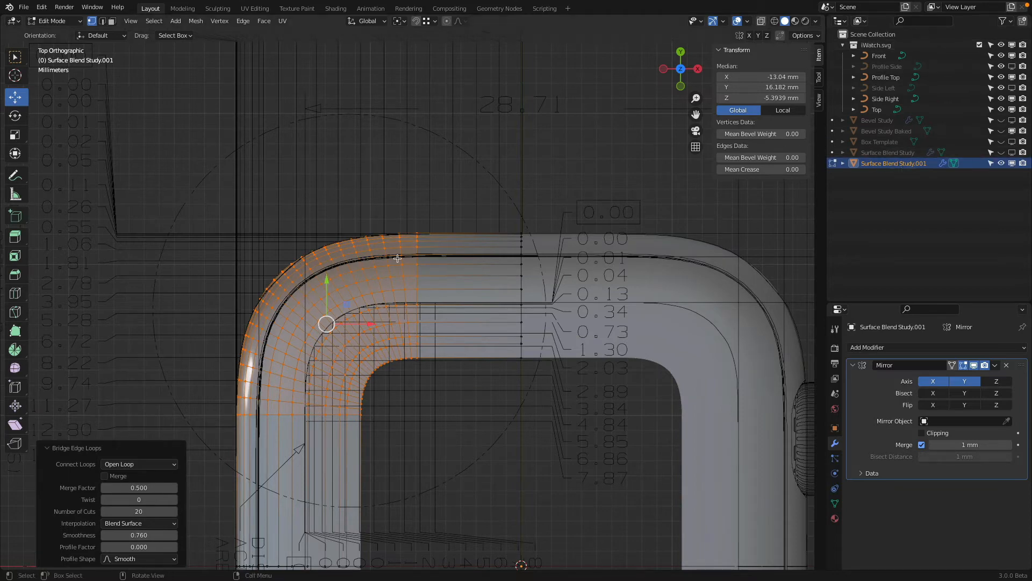
pyautogui.press('KP_1')
pyautogui.press('KP_7')
# - Hide the iWatch.svg reference collection and examine the whole case in Object Mode from the top and front
pyautogui.click(979, 45)
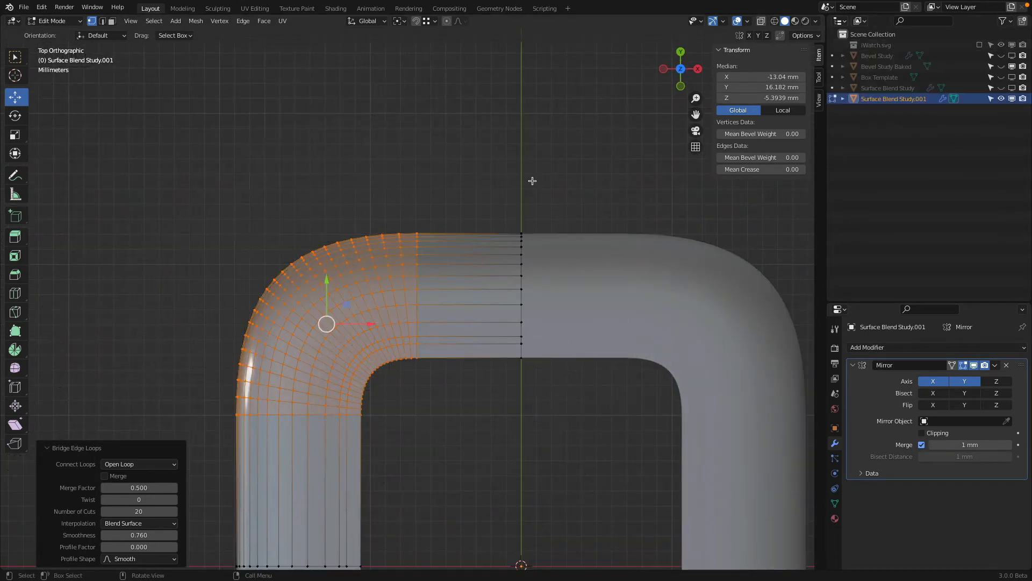
pyautogui.press('Tab')
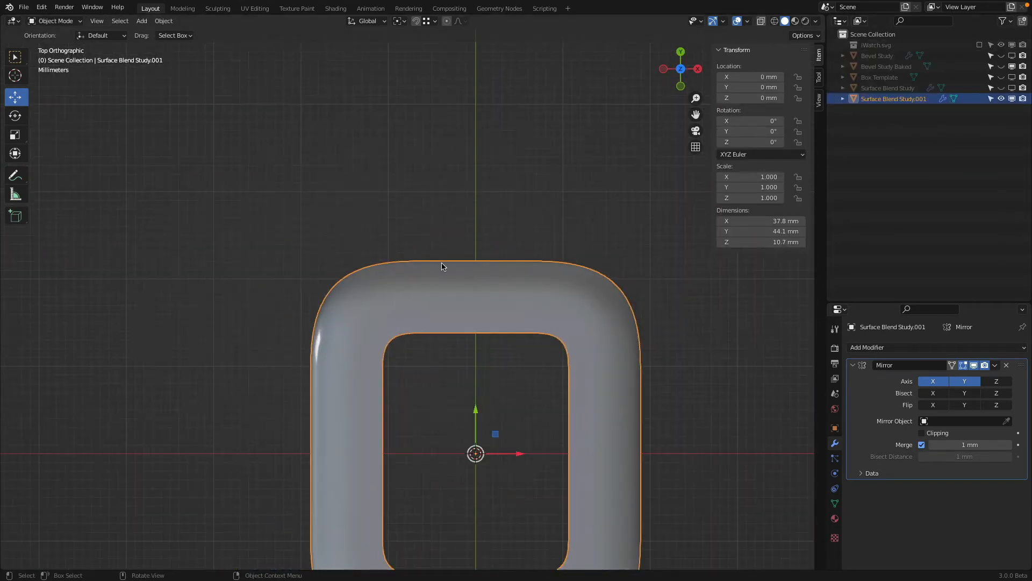
pyautogui.press('KP_Decimal')
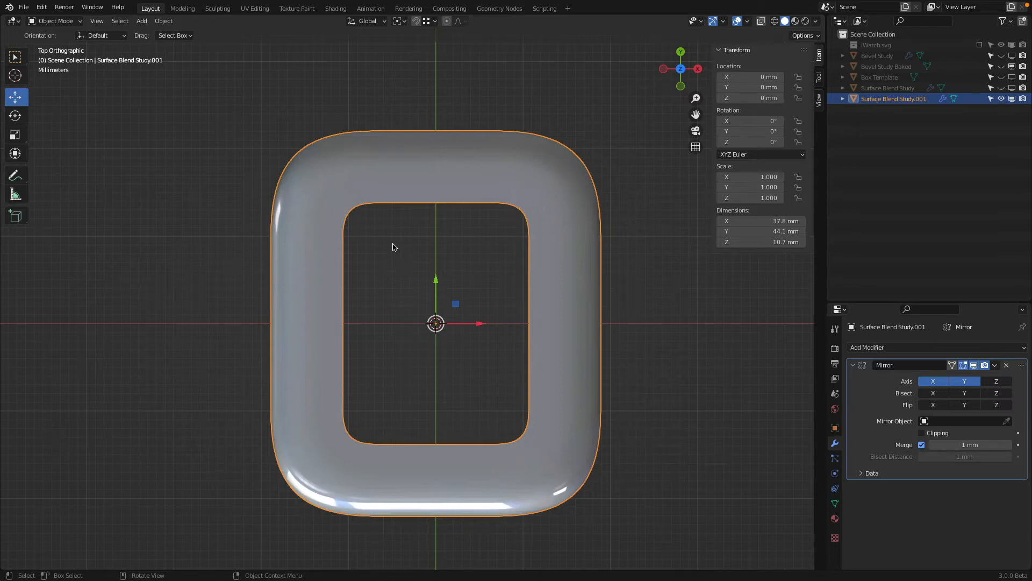
pyautogui.press('KP_1')
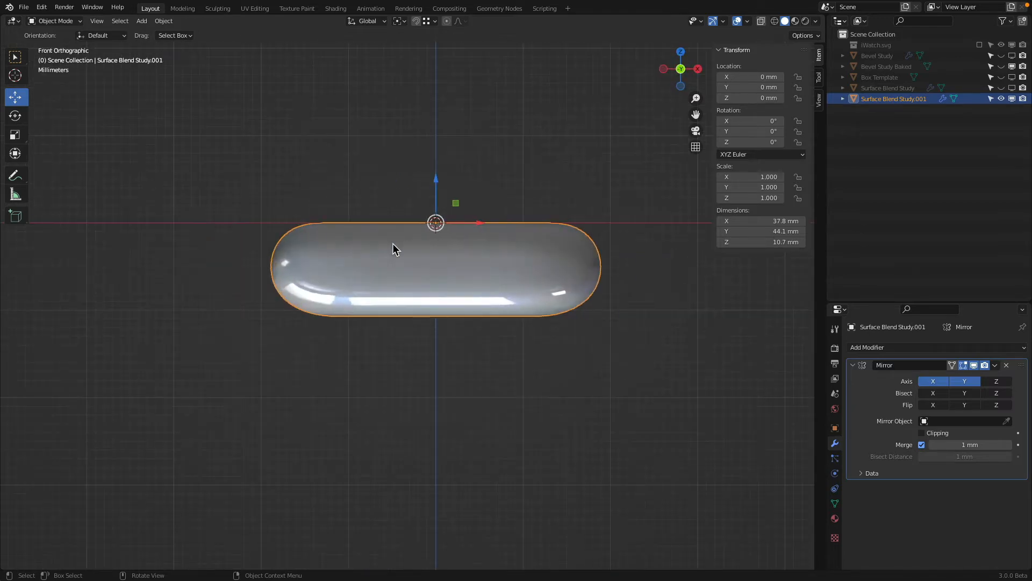
pyautogui.press('KP_7')
pyautogui.scroll(2, 378, 246)
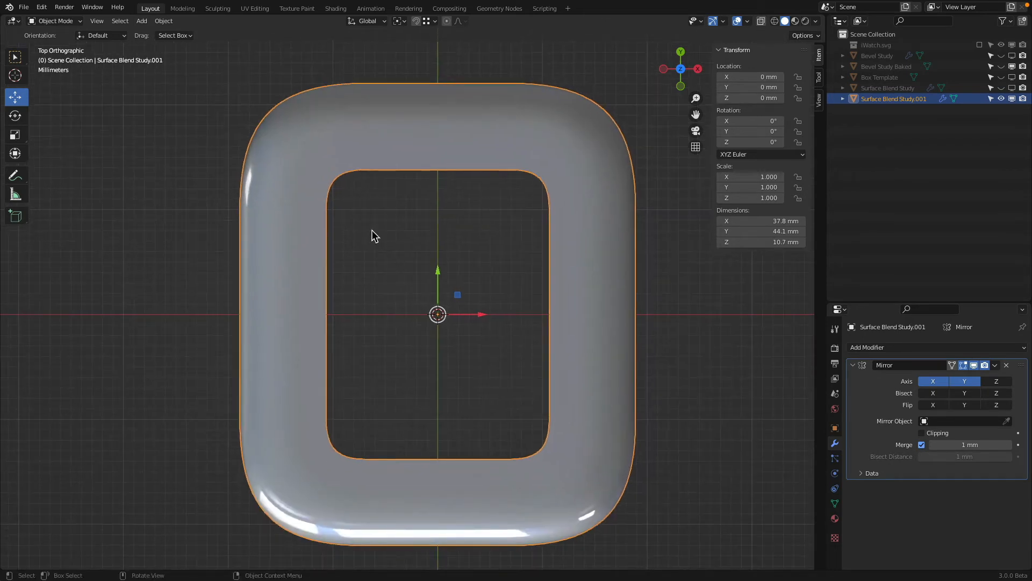
pyautogui.keyDown('shift'); pyautogui.moveTo(372, 236); pyautogui.dragTo(374, 227, button='middle'); pyautogui.keyUp('shift')
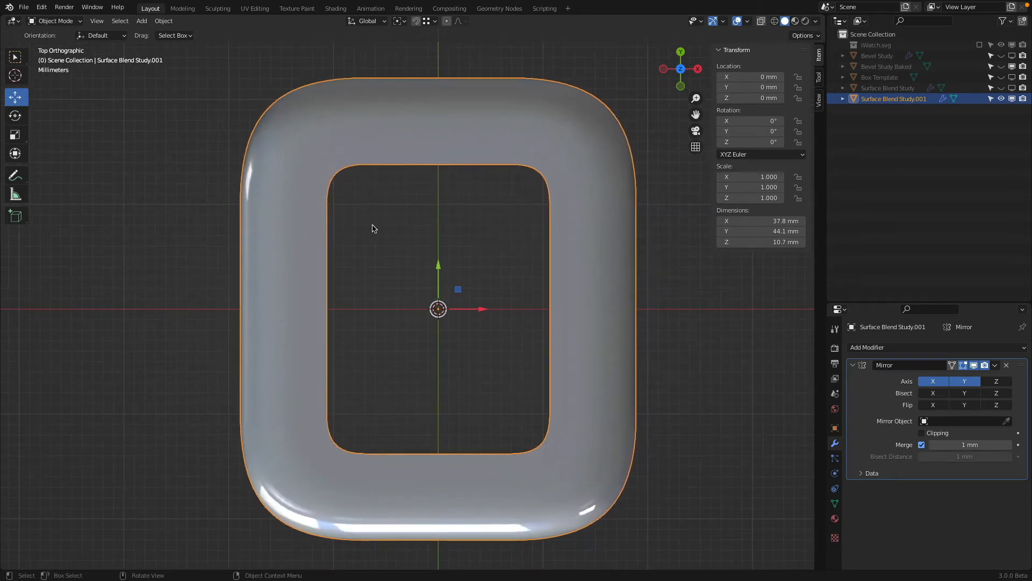
pyautogui.press('KP_1')
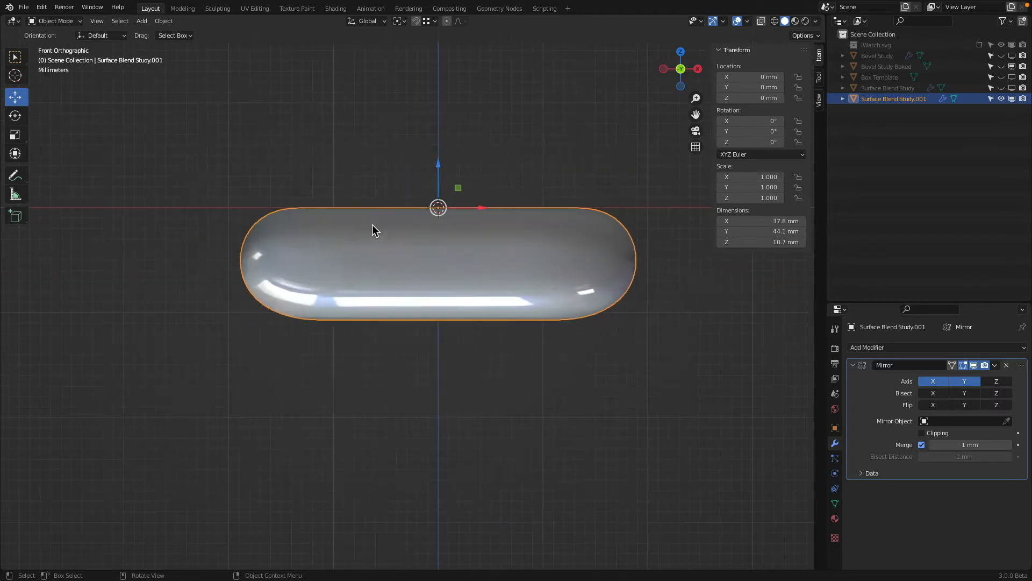
pyautogui.press('KP_7')
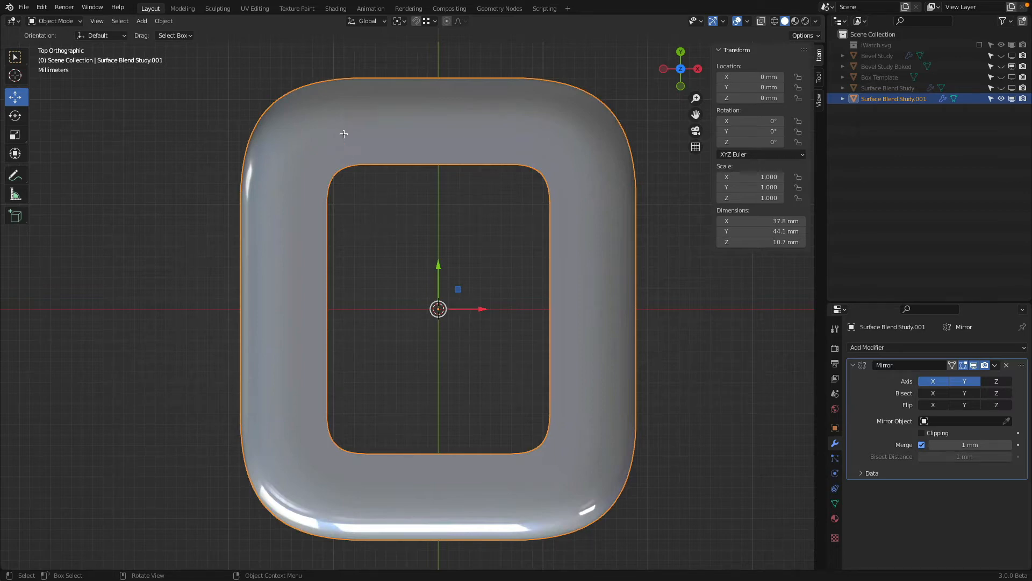
# - Examine the corner blend's mesh topology in Edit Mode, deselect everything, and return to the top view in Object Mode
pyautogui.press('Tab')
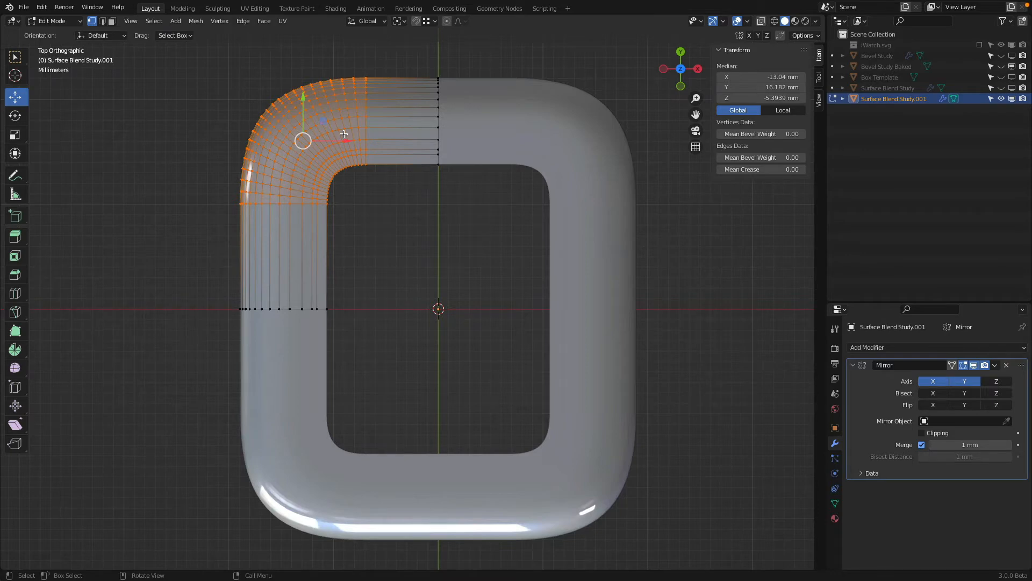
pyautogui.scroll(3, 403, 231)
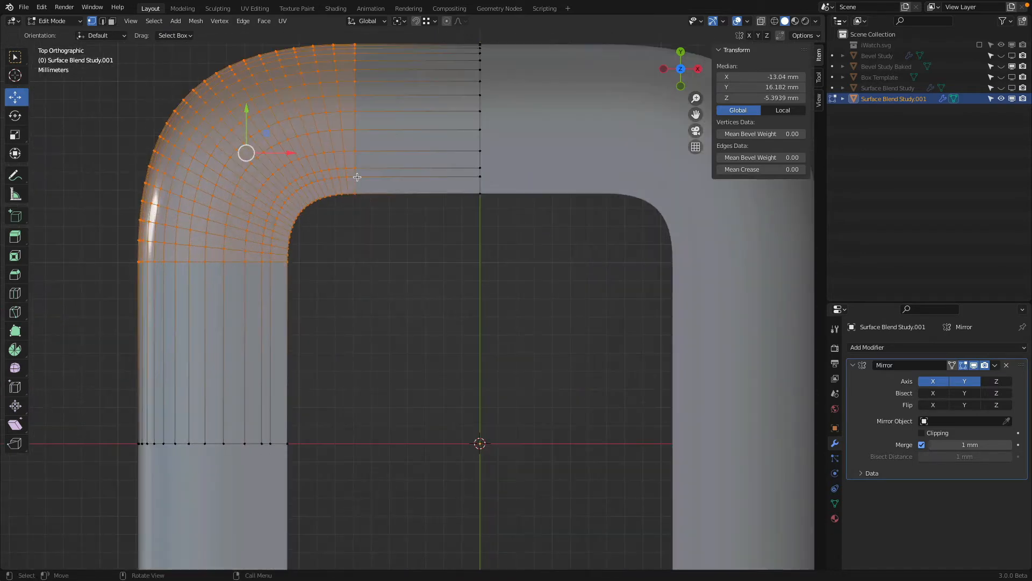
pyautogui.press('a')
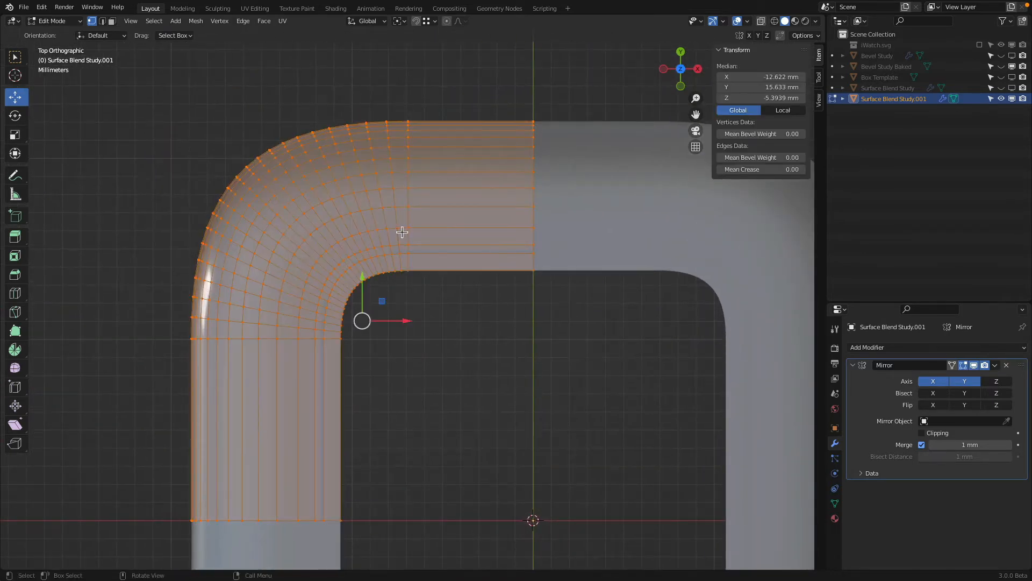
pyautogui.hotkey('alt', 'a')
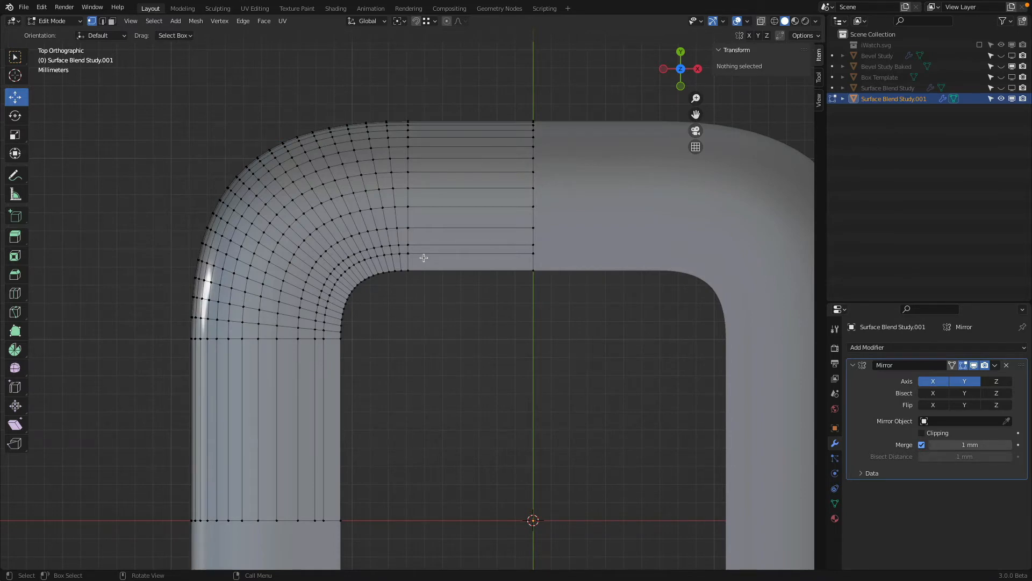
pyautogui.scroll(-3, 424, 258)
pyautogui.moveTo(424, 258); pyautogui.dragTo(434, 281, button='middle')
pyautogui.press('Tab')
pyautogui.press('KP_7')
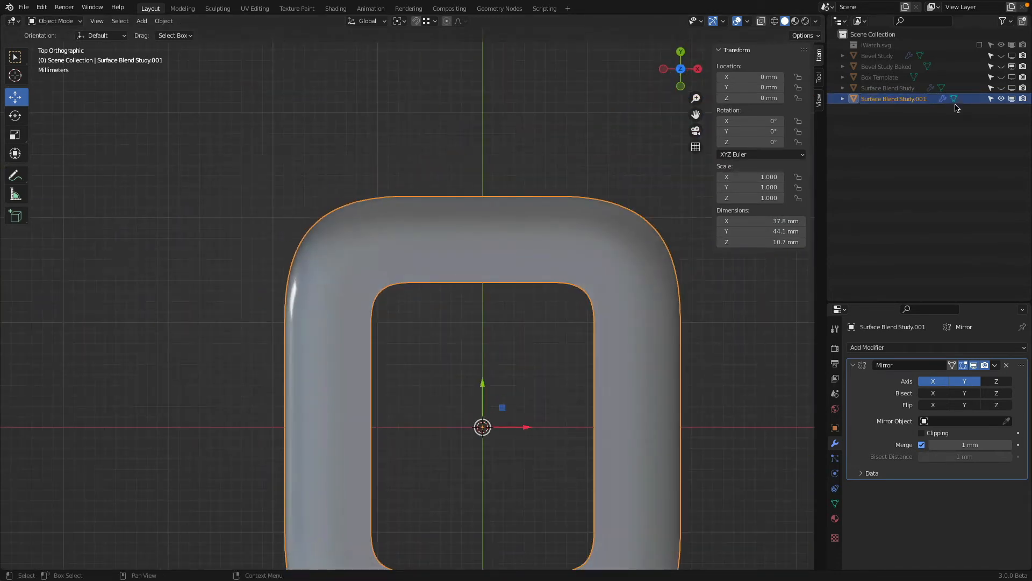
# - Rename the object Surface Blend Study.001 to Surface Blend Study Refined
pyautogui.doubleClick(908, 100)
pyautogui.press('End')
pyautogui.press('BackSpace')
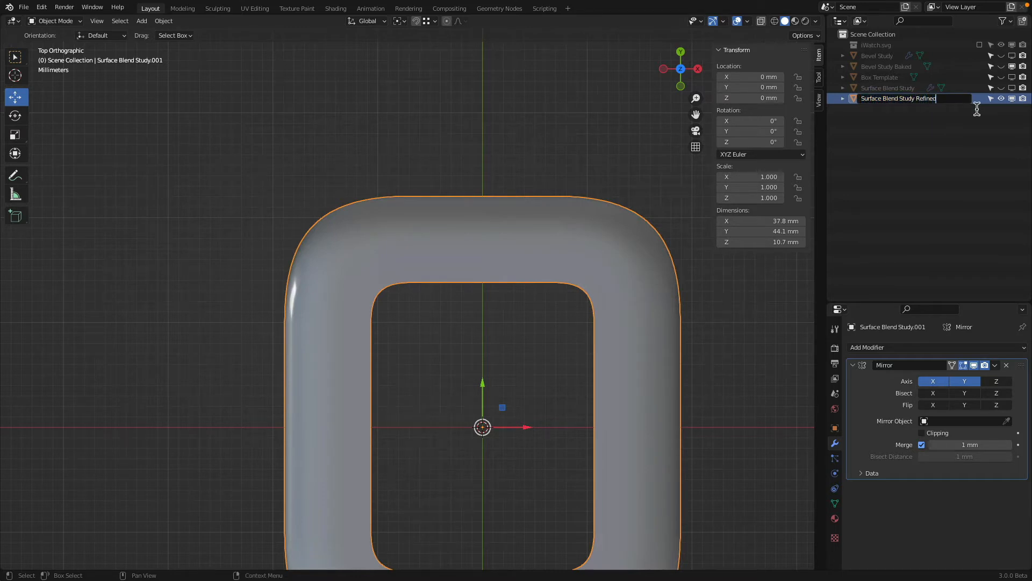
pyautogui.write('Refined')
pyautogui.press('Return')
# - Duplicate Surface Blend Study Refined in place and hide the original, leaving only the copy in view
pyautogui.hotkey('shift', 'd')
pyautogui.press('Escape')
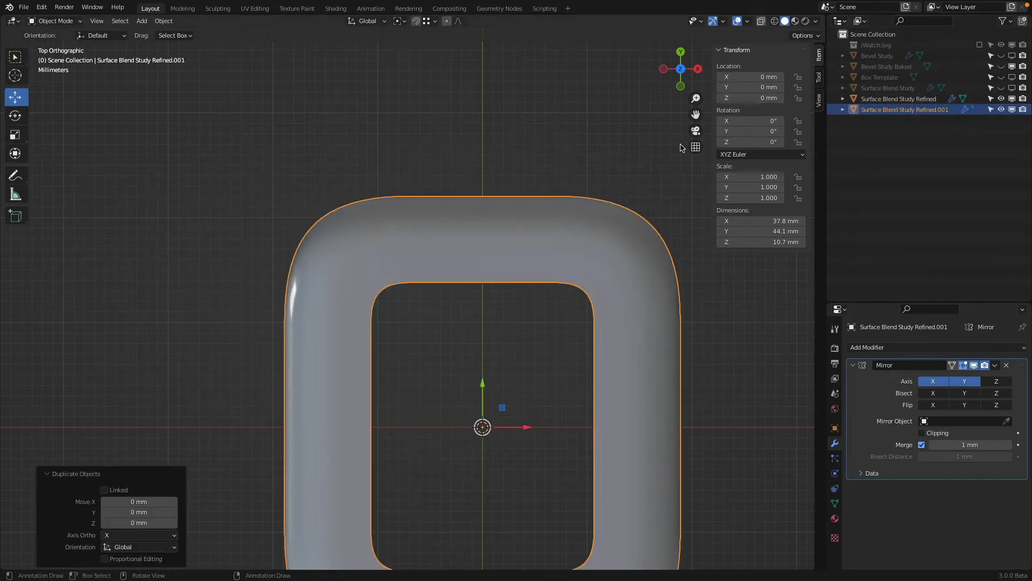
pyautogui.click(1011, 98)
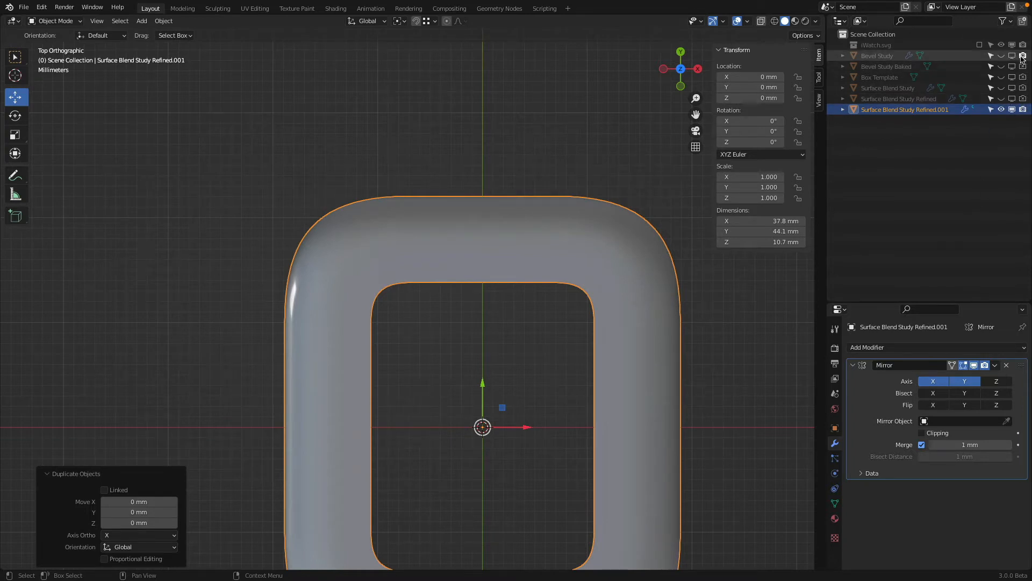
pyautogui.click(524, 215)
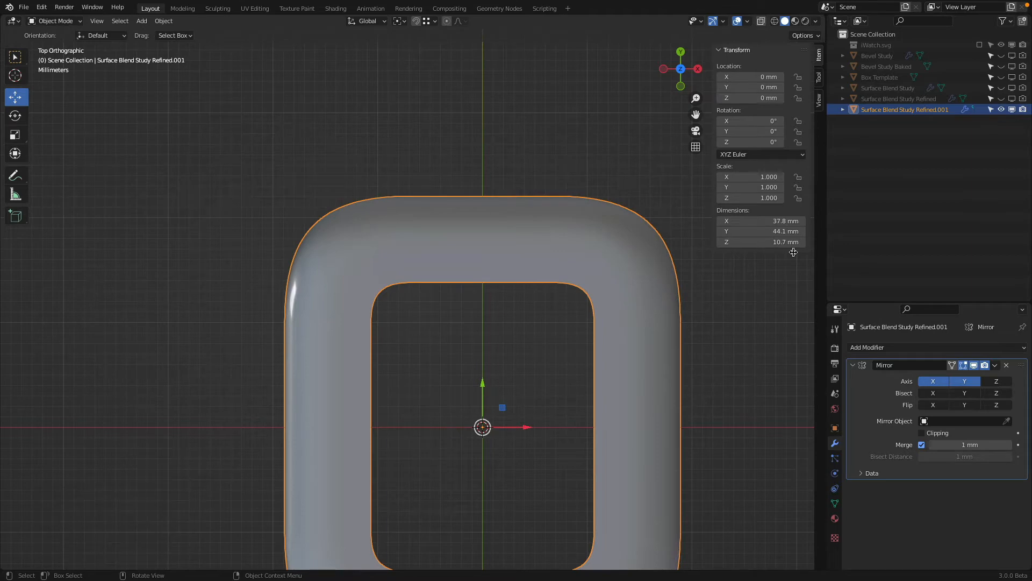
# - Apply the Mirror modifier on the duplicated case to make it one full mesh
pyautogui.click(996, 366)
pyautogui.click(990, 381)
pyautogui.keyDown('shift'); pyautogui.moveTo(525, 266); pyautogui.dragTo(434, 147, button='middle'); pyautogui.keyUp('shift')
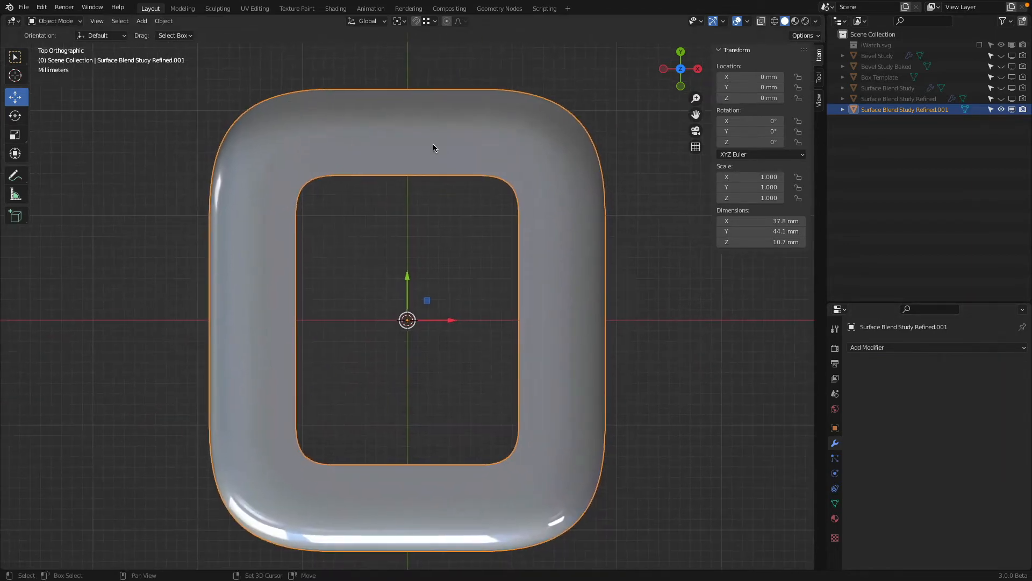
# - Fill the case's bottom and top openings with a single face each, using their open edge loops
pyautogui.press('Tab')
pyautogui.moveTo(422, 230); pyautogui.dragTo(387, 198, button='middle')
pyautogui.keyDown('alt'); pyautogui.click(387, 184); pyautogui.keyUp('alt')
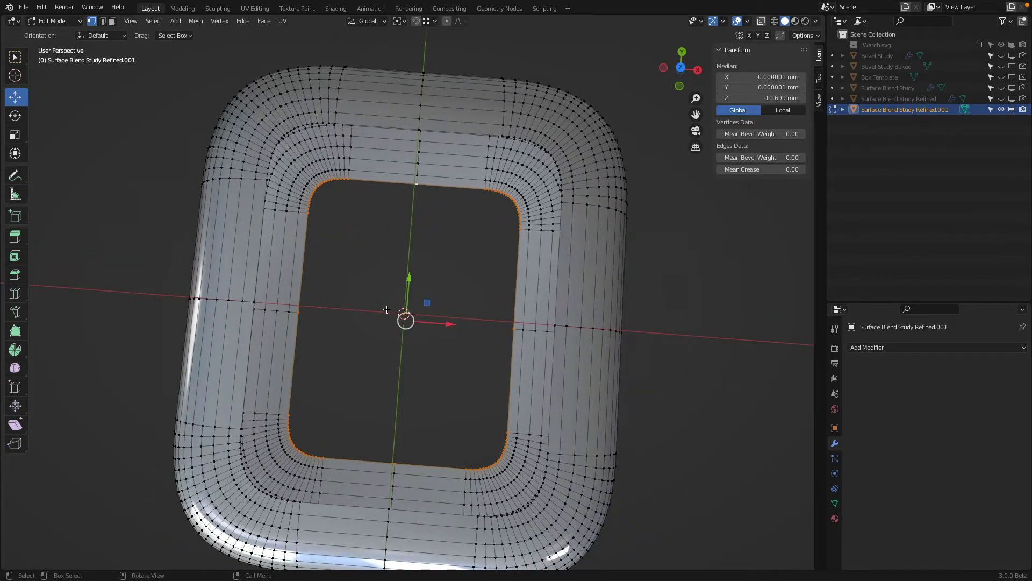
pyautogui.press('f')
pyautogui.moveTo(373, 251); pyautogui.dragTo(270, 216, button='middle')
pyautogui.moveTo(351, 134); pyautogui.dragTo(354, 136, button='middle')
pyautogui.keyDown('alt'); pyautogui.click(355, 137); pyautogui.keyUp('alt')
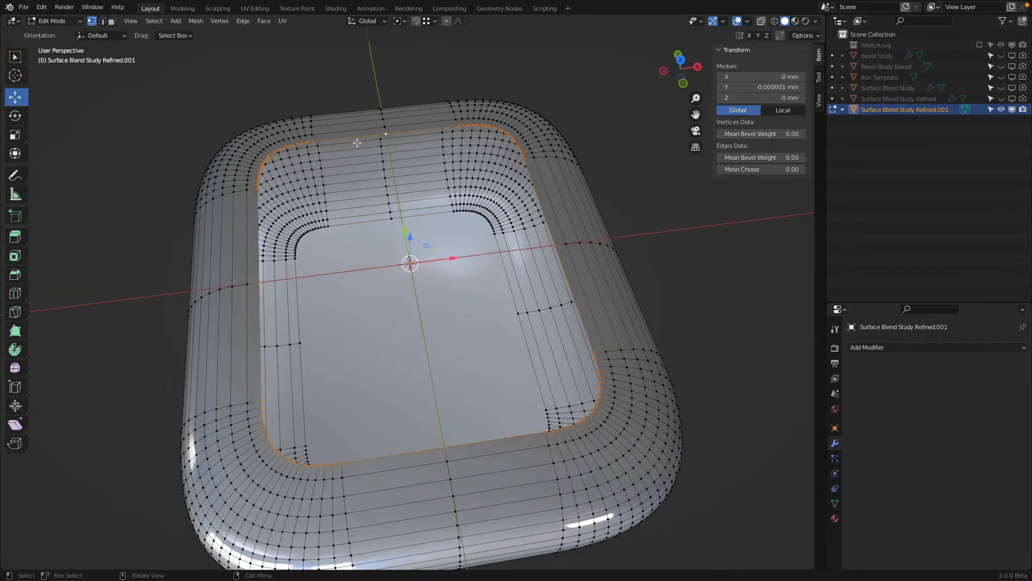
pyautogui.press('f')
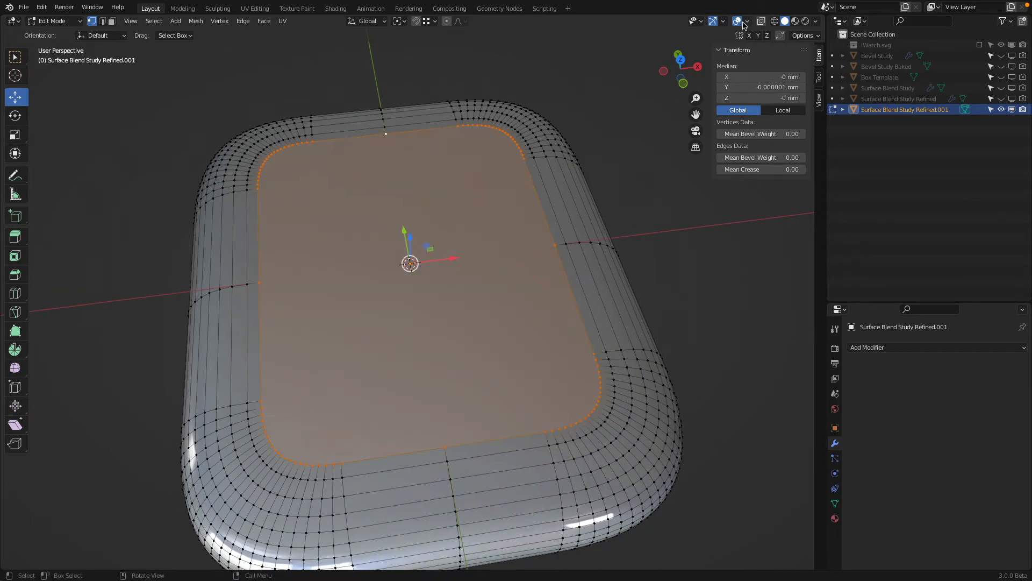
# - Turn on the Mesh Analysis overlay of type Sharp and lower its maximum angle
pyautogui.click(748, 21)
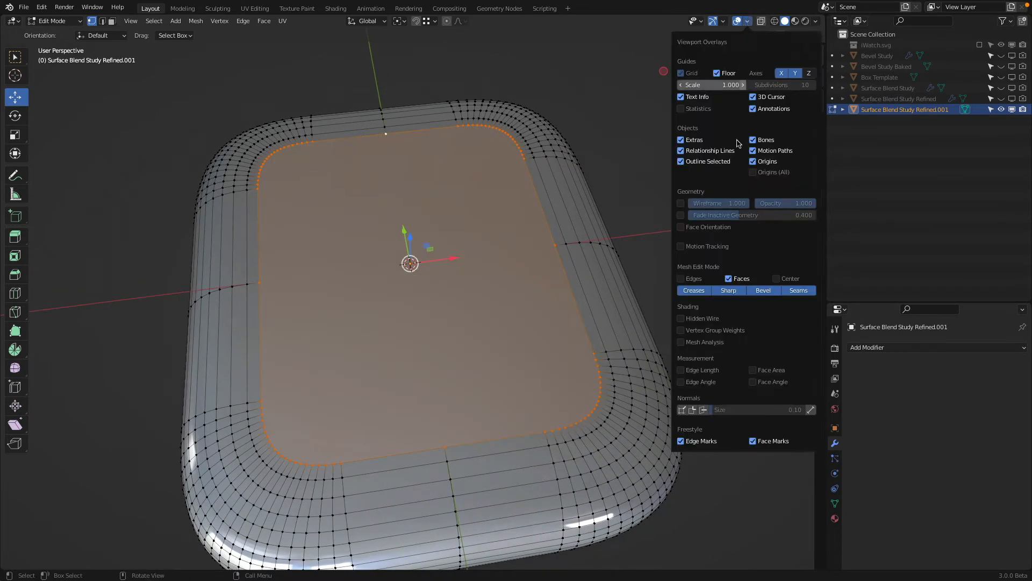
pyautogui.click(691, 344)
pyautogui.press('n')
pyautogui.moveTo(544, 328)
pyautogui.mouseDown(button='middle')
pyautogui.moveTo(602, 235)
pyautogui.moveTo(461, 301)
pyautogui.moveTo(563, 336)
pyautogui.mouseUp(button='middle')
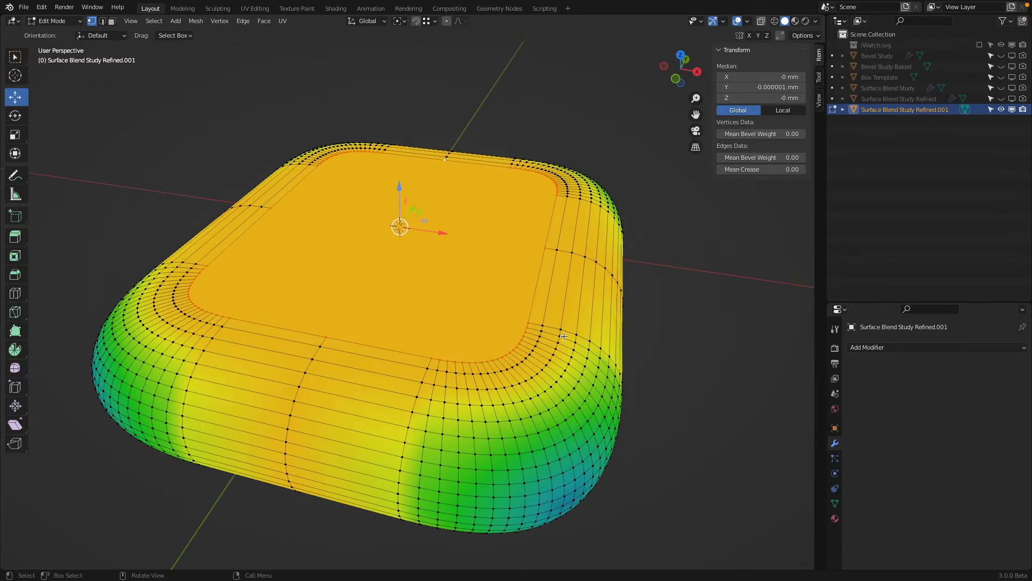
pyautogui.moveTo(544, 284); pyautogui.dragTo(562, 258, button='middle')
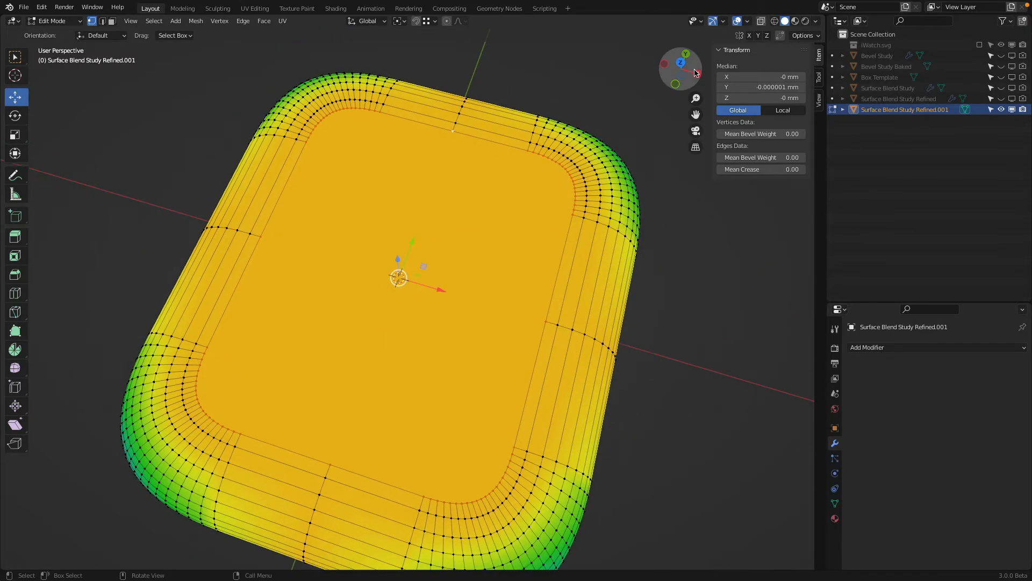
pyautogui.click(747, 21)
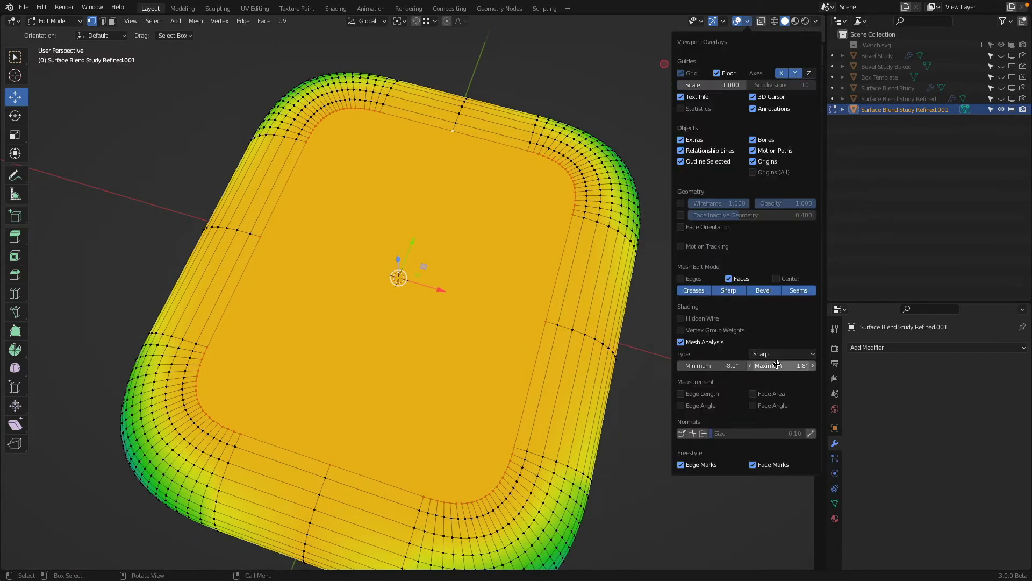
pyautogui.moveTo(786, 366); pyautogui.dragTo(771, 365)
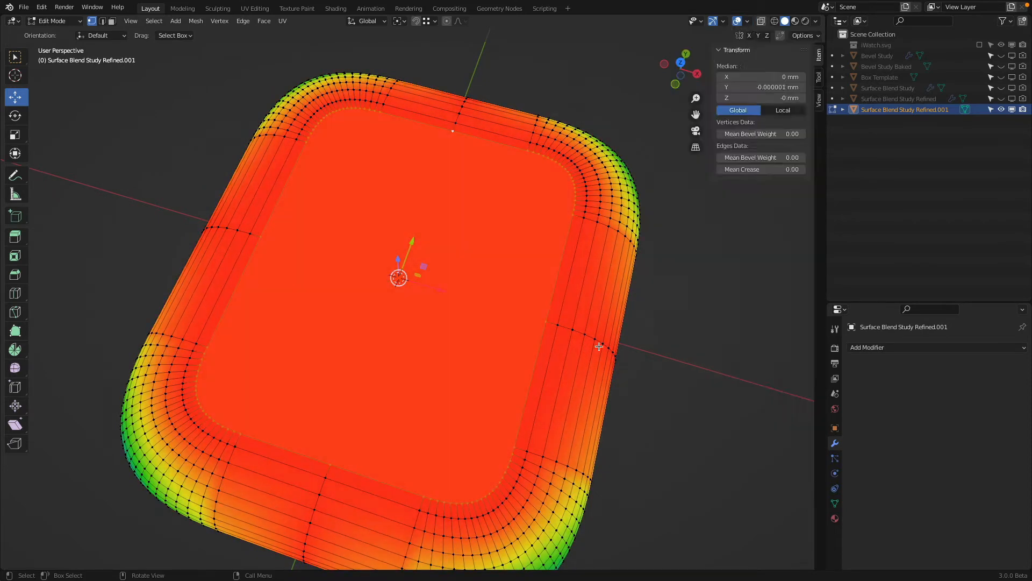
# - Examine the case from the right and in perspective, comparing its smooth shading with the sharpness colours in Edit Mode
pyautogui.press('Tab')
pyautogui.moveTo(647, 381)
pyautogui.mouseDown(button='middle')
pyautogui.moveTo(655, 363)
pyautogui.moveTo(642, 434)
pyautogui.moveTo(654, 380)
pyautogui.moveTo(422, 298)
pyautogui.mouseUp(button='middle')
pyautogui.press('Tab')
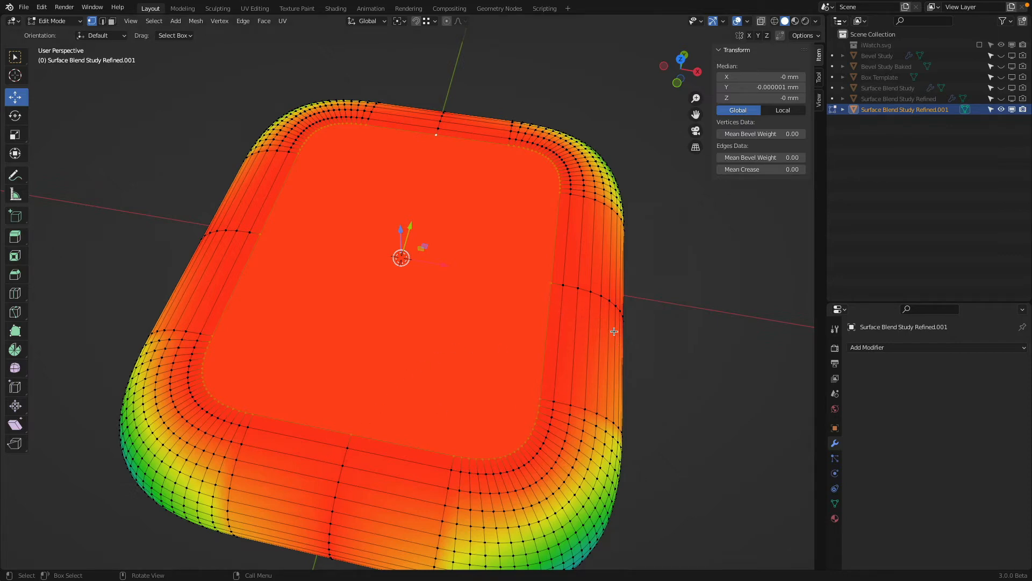
pyautogui.press('KP_3')
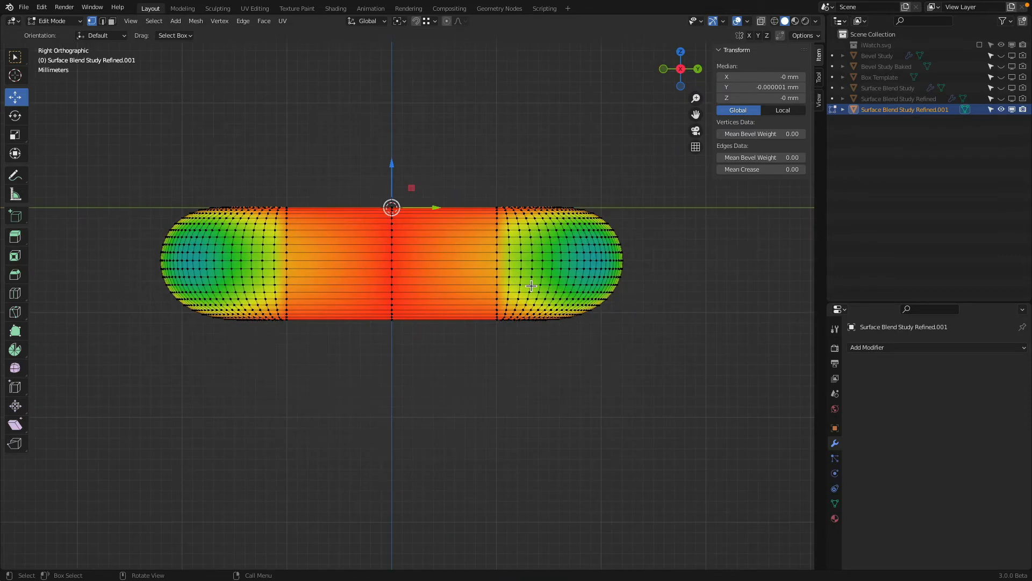
pyautogui.press('Tab')
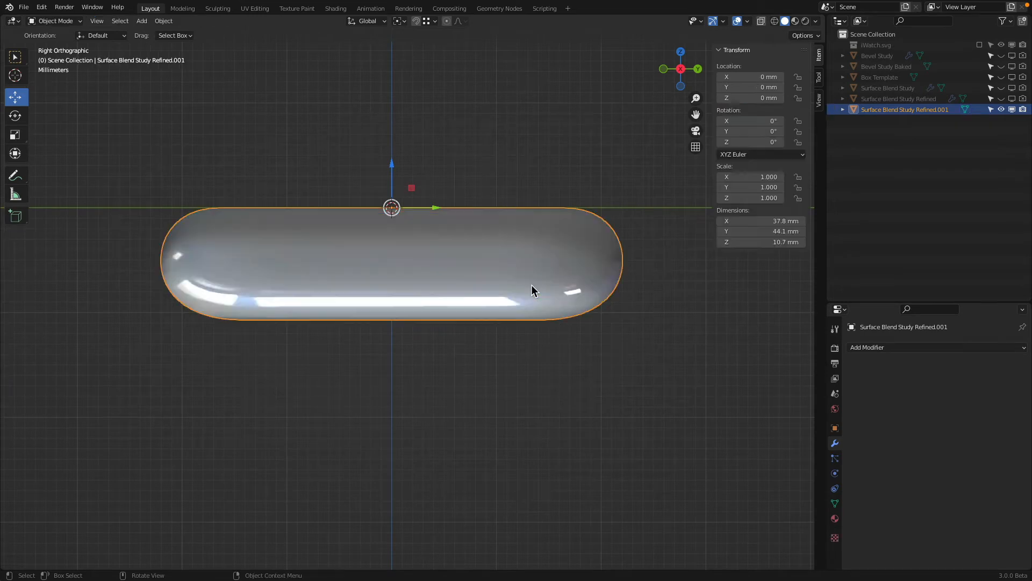
pyautogui.moveTo(504, 151); pyautogui.dragTo(512, 292, button='middle')
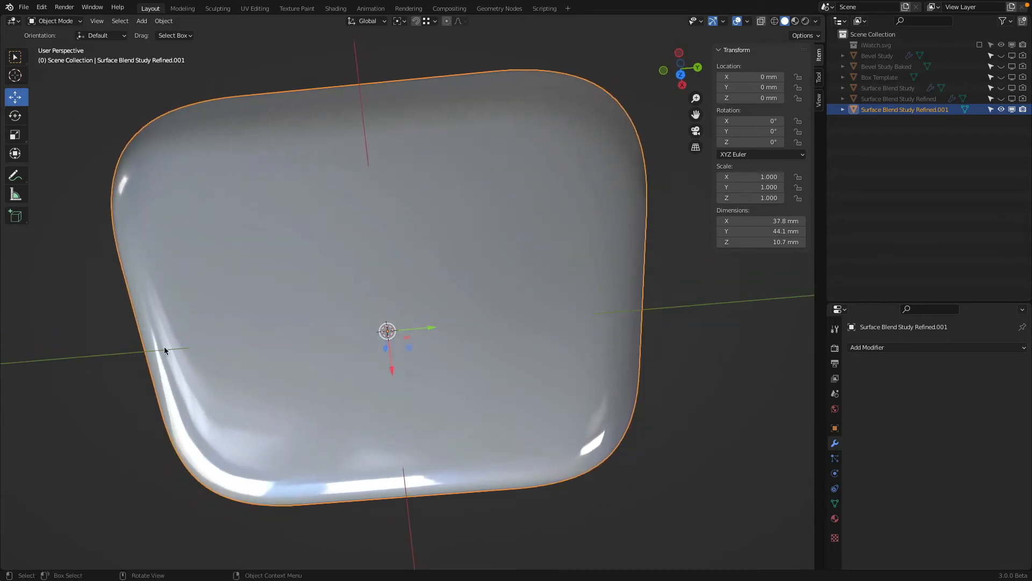
pyautogui.moveTo(156, 341); pyautogui.dragTo(196, 291, button='middle')
pyautogui.press('Tab')
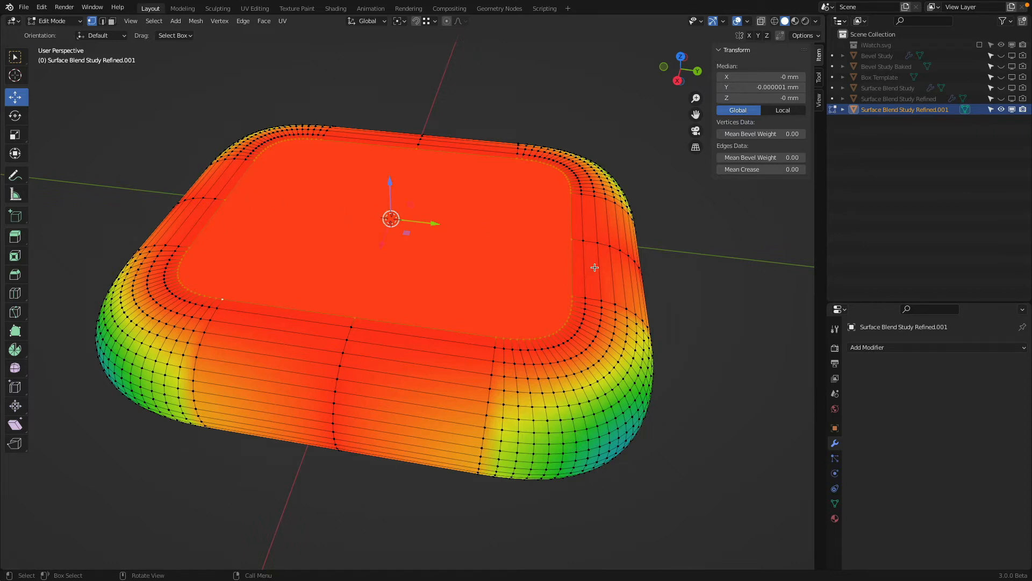
# - Try raising an edge loop around the top face along Z to about 0.9 mm and view it in Object Mode
pyautogui.keyDown('alt'); pyautogui.click(583, 253); pyautogui.keyUp('alt')
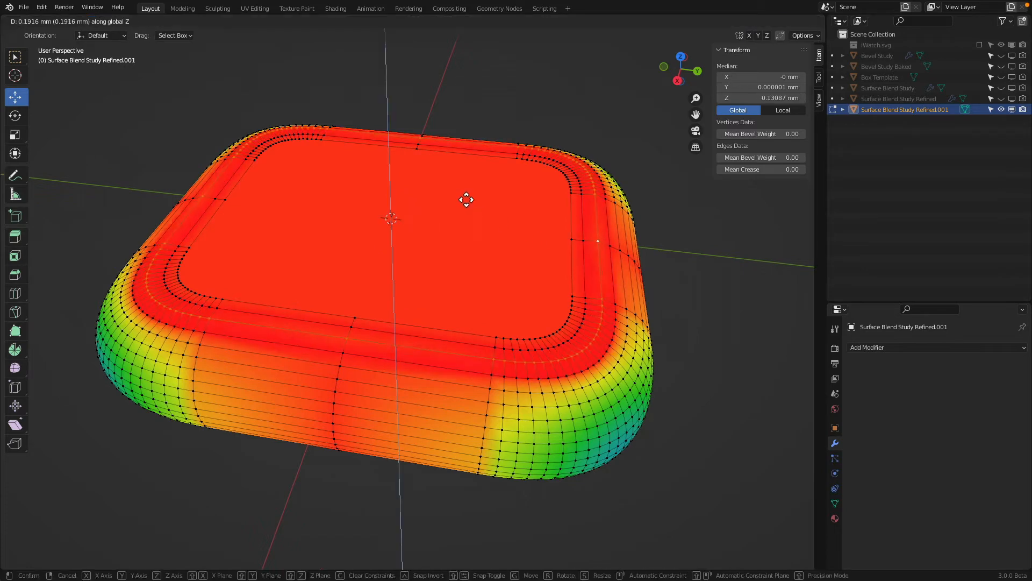
pyautogui.press('Tab')
pyautogui.moveTo(509, 198)
pyautogui.mouseDown(button='middle')
pyautogui.moveTo(514, 276)
pyautogui.moveTo(517, 224)
pyautogui.mouseUp(button='middle')
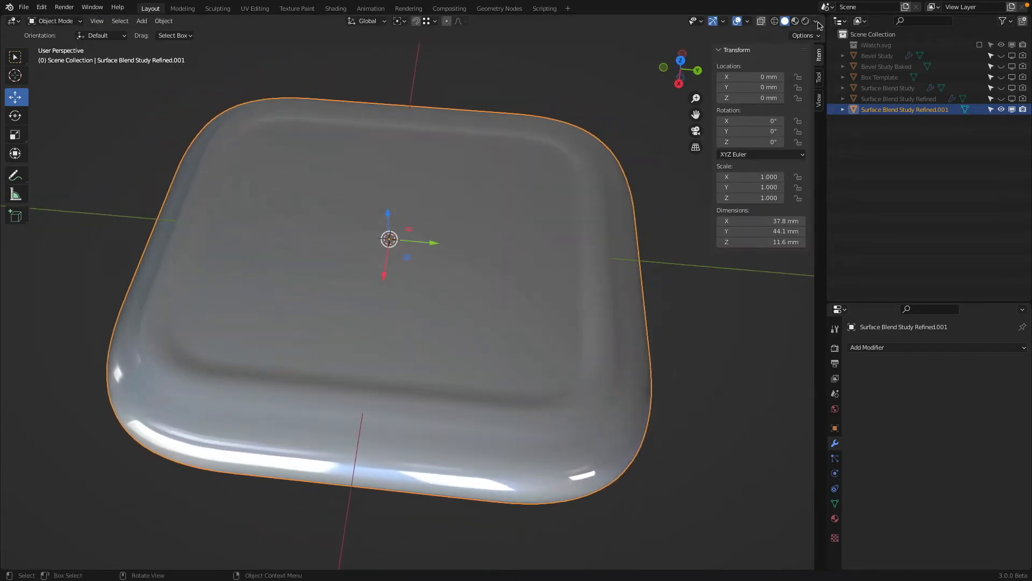
# - Shade the viewport with the glossy dark red MatCap and examine the raised rim from a low angle
pyautogui.click(816, 21)
pyautogui.click(794, 76)
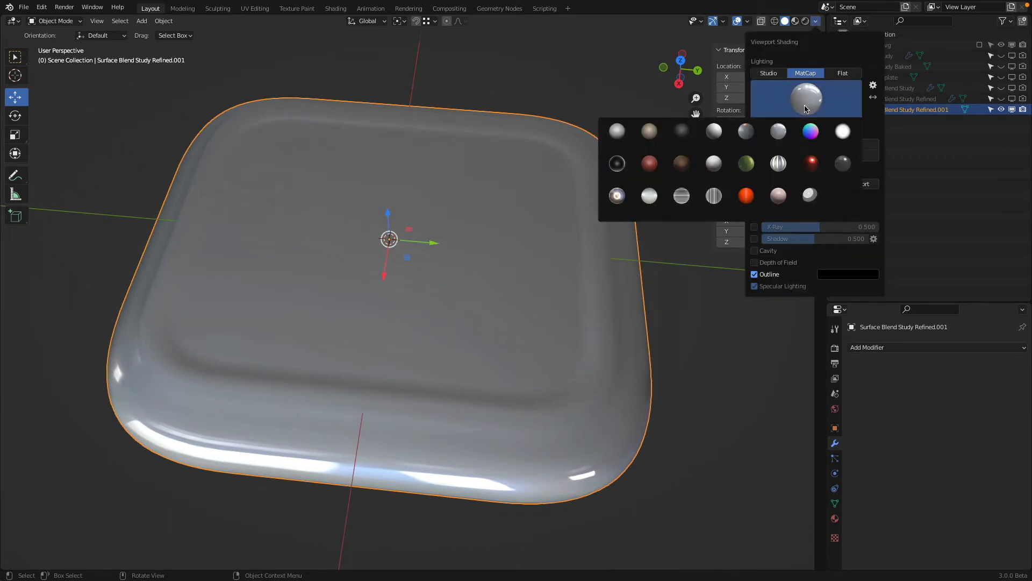
pyautogui.click(813, 161)
pyautogui.moveTo(567, 235); pyautogui.dragTo(606, 177, button='middle')
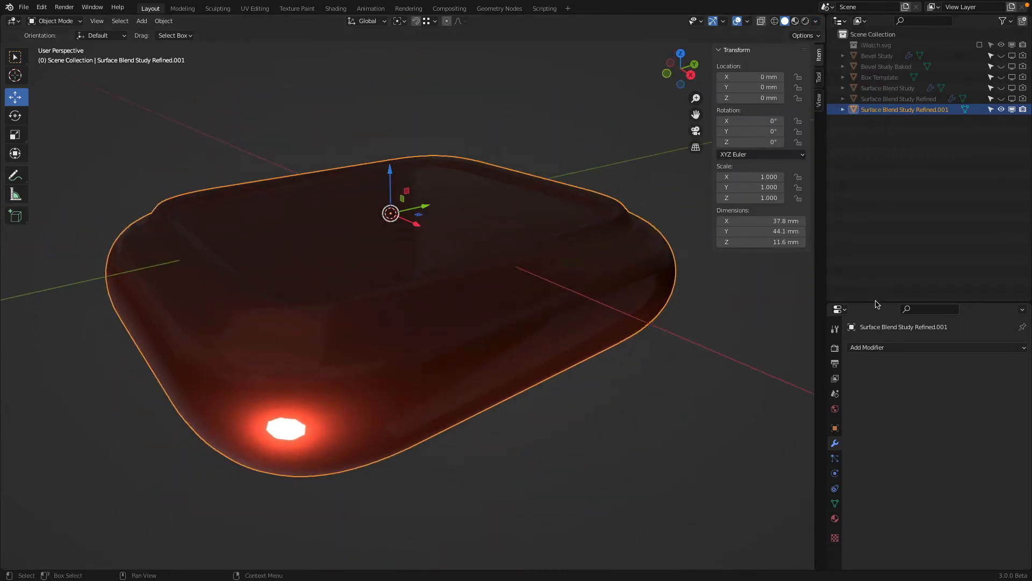
# - Enable Auto Smooth at 30° for the case mesh and inspect the rim's shading
pyautogui.click(836, 504)
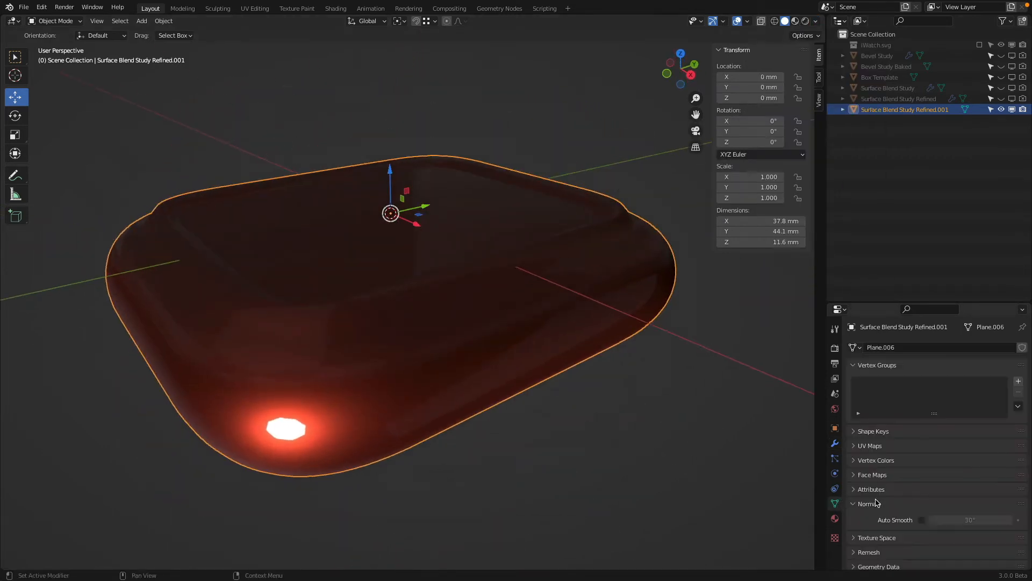
pyautogui.click(921, 520)
pyautogui.moveTo(622, 307); pyautogui.dragTo(546, 76, button='middle')
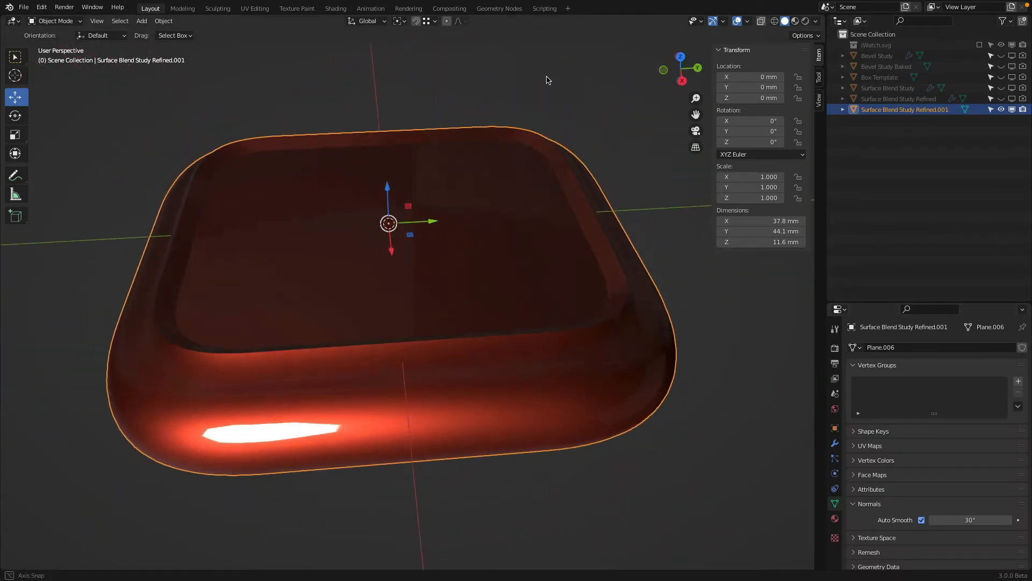
# - Undo the Auto Smooth setting and the raised edge loop, and return to Object Mode
pyautogui.press('Tab')
pyautogui.moveTo(644, 195); pyautogui.dragTo(627, 164, button='middle')
pyautogui.hotkey('ctrl', 'z')
pyautogui.hotkey('ctrl', 'z')
pyautogui.hotkey('ctrl', 'z')
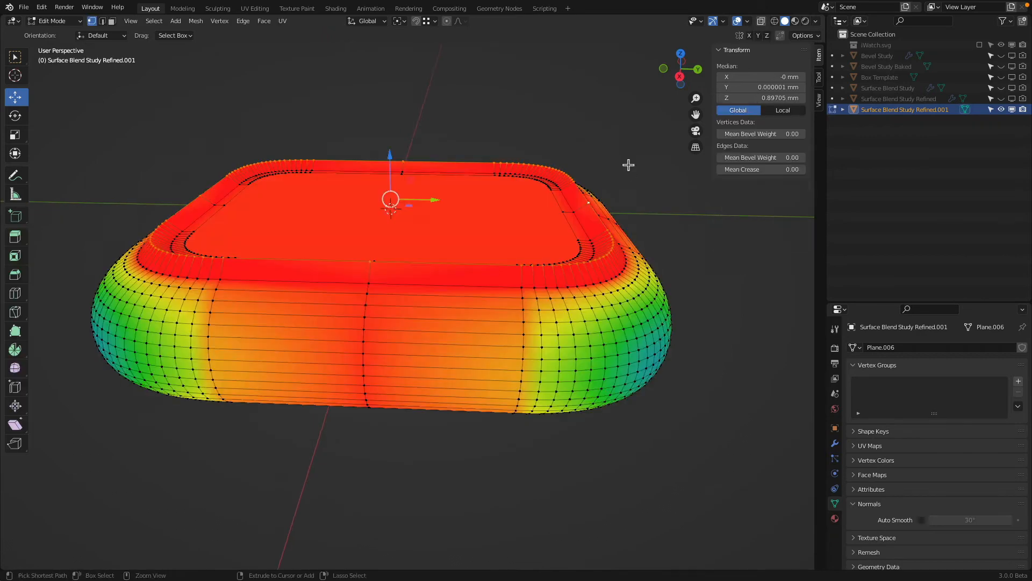
pyautogui.hotkey('ctrl', 'z')
pyautogui.press('Tab')
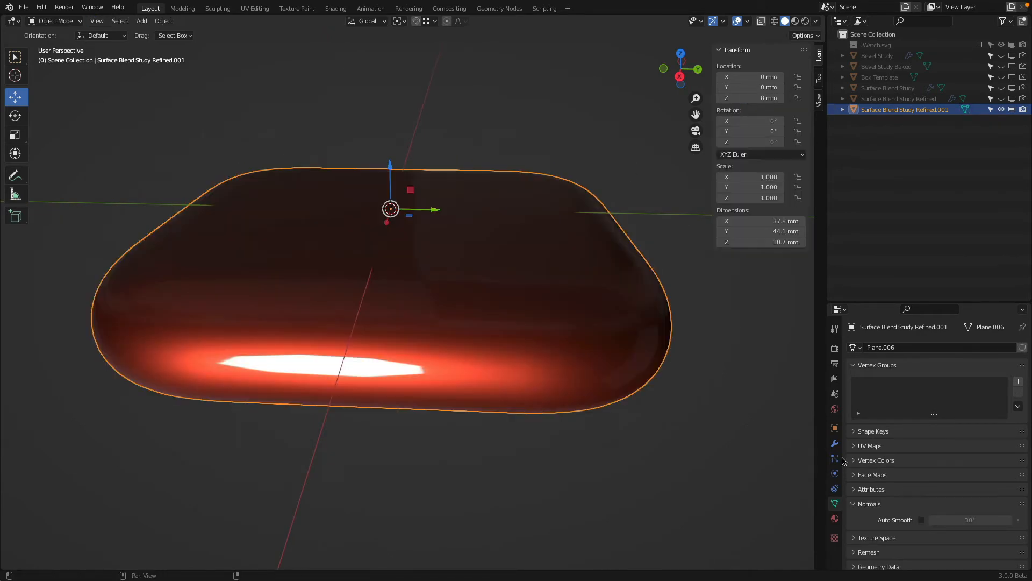
# - Switch to the horizontal zebra-stripe MatCap and examine the case's surface continuity from the front and top
pyautogui.moveTo(635, 274); pyautogui.dragTo(585, 297, button='middle')
pyautogui.press('KP_7')
pyautogui.keyDown('shift'); pyautogui.moveTo(643, 311); pyautogui.dragTo(651, 295, button='middle'); pyautogui.keyUp('shift')
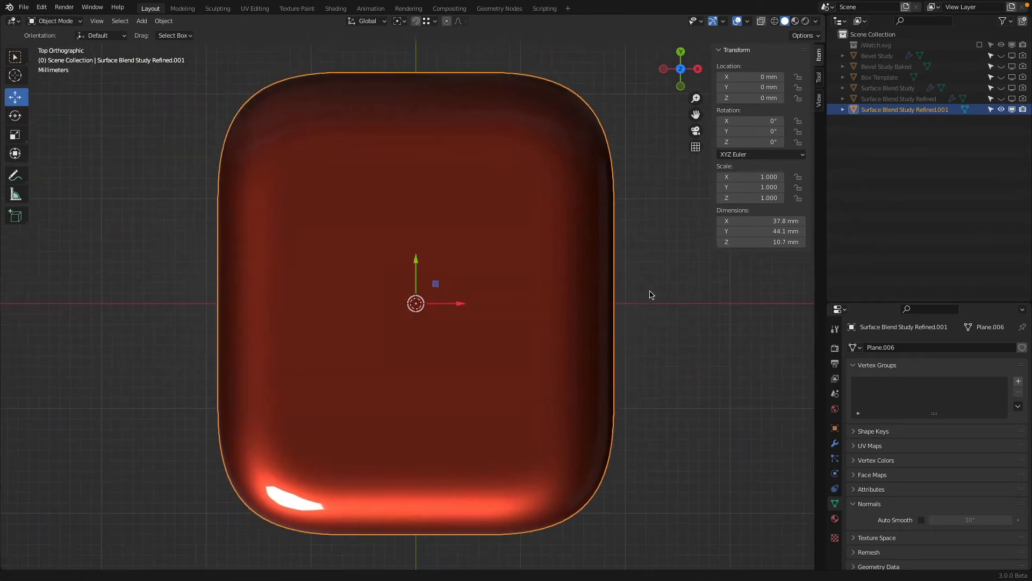
pyautogui.click(816, 21)
pyautogui.click(806, 98)
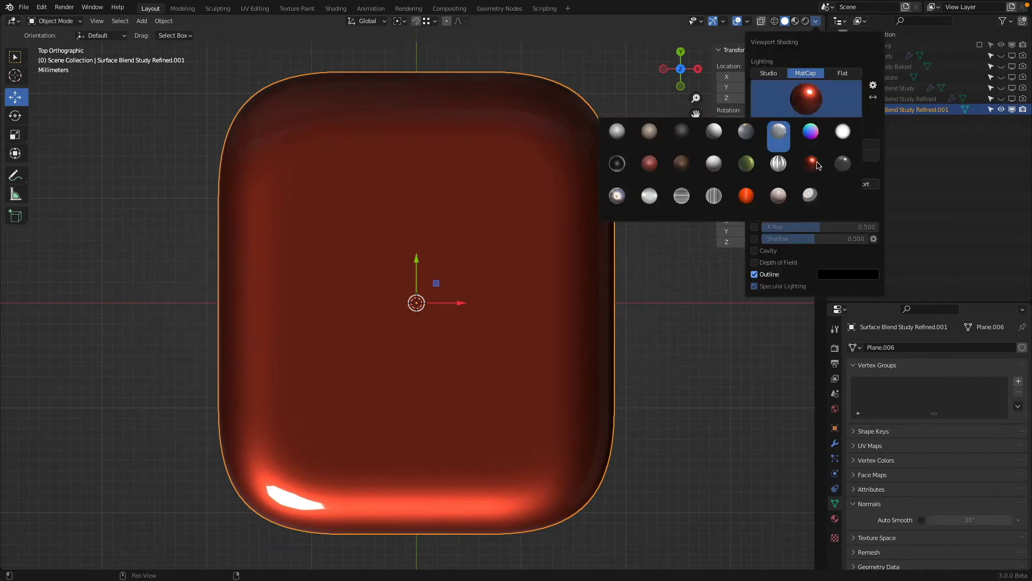
pyautogui.click(682, 195)
pyautogui.moveTo(564, 409); pyautogui.dragTo(483, 307, button='middle')
pyautogui.press('KP_1')
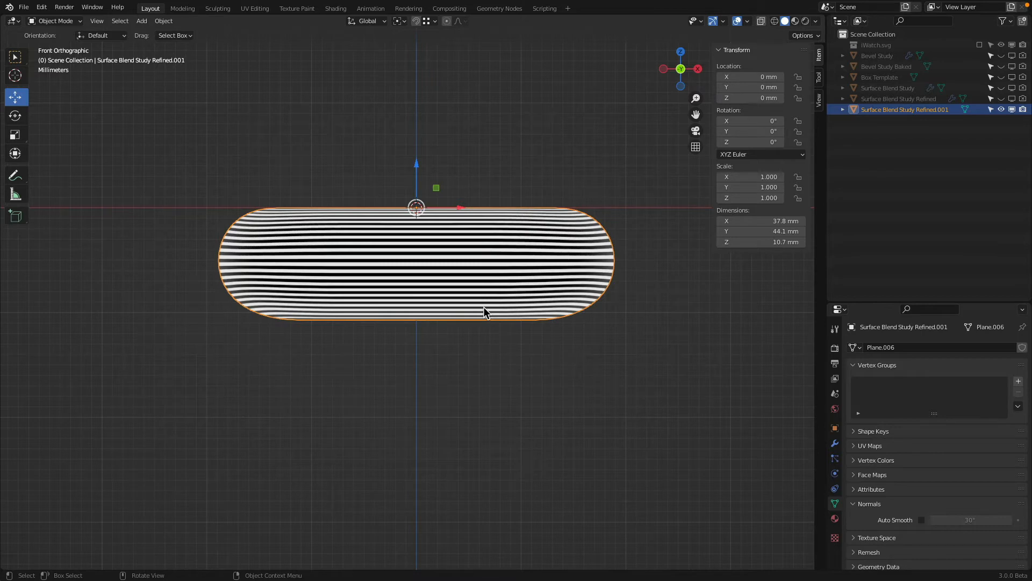
pyautogui.press('KP_7')
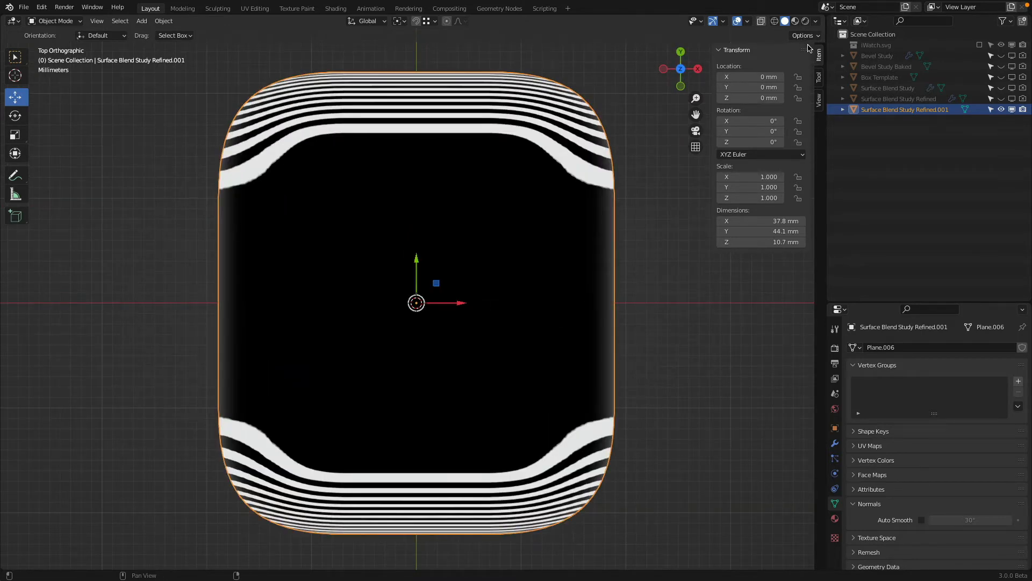
# - Restore the glossy grey MatCap for the viewport shading
pyautogui.click(815, 22)
pyautogui.click(806, 99)
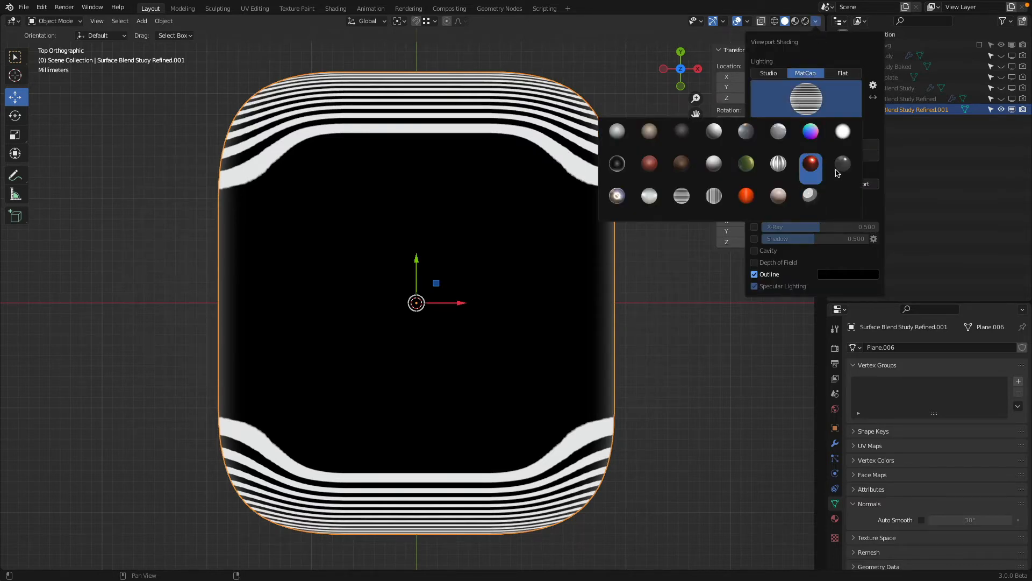
pyautogui.click(778, 132)
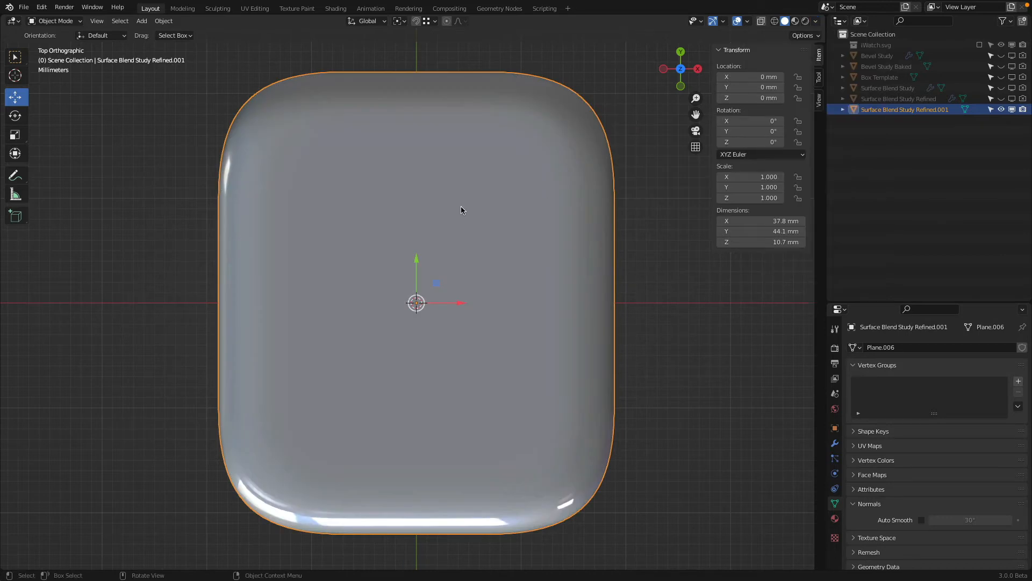
# - Check the case from the front and right, and show the iWatch.svg reference collection over it in the top view
pyautogui.press('KP_1')
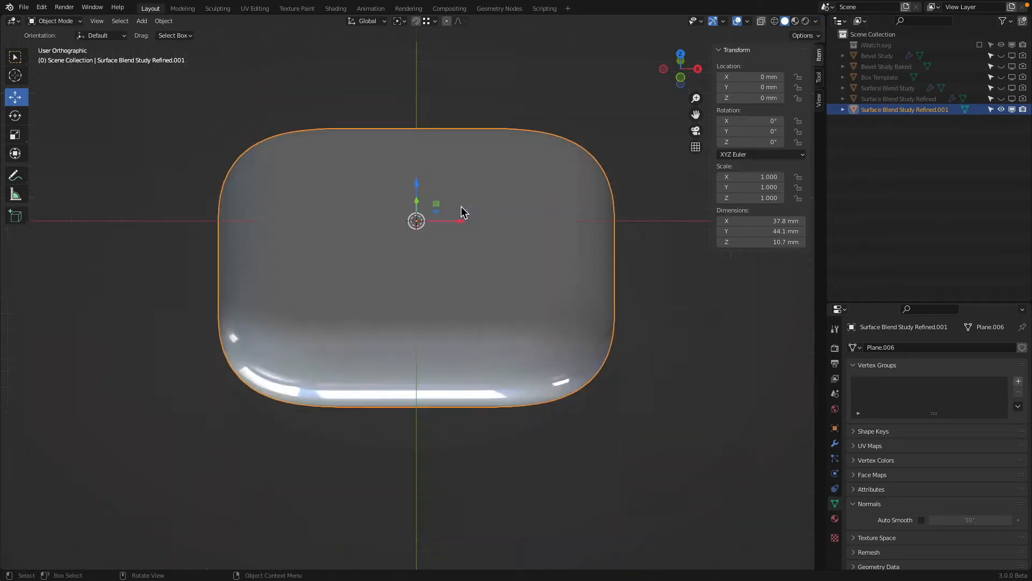
pyautogui.press('KP_3')
pyautogui.press('KP_1')
pyautogui.press('KP_7')
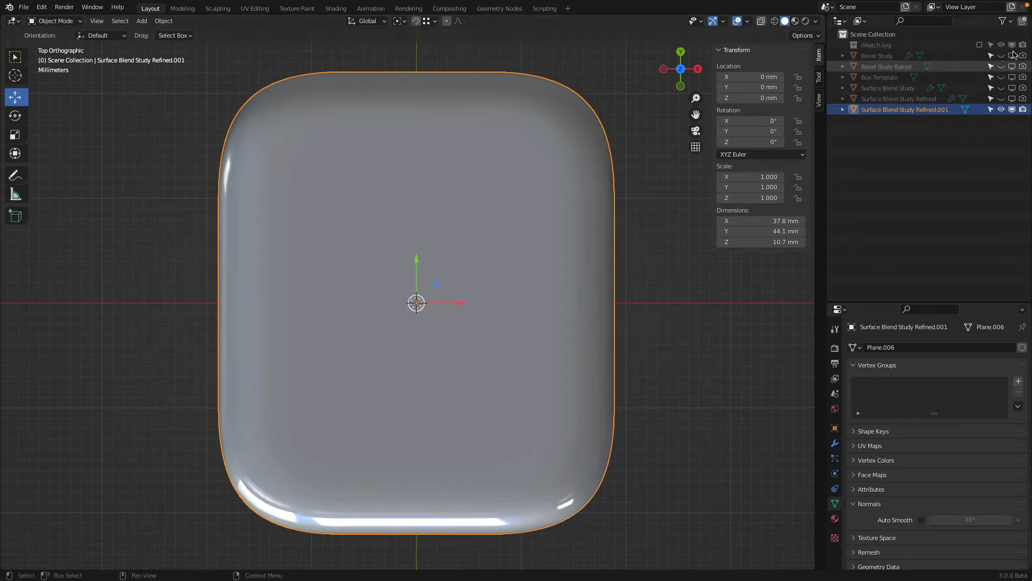
pyautogui.click(979, 45)
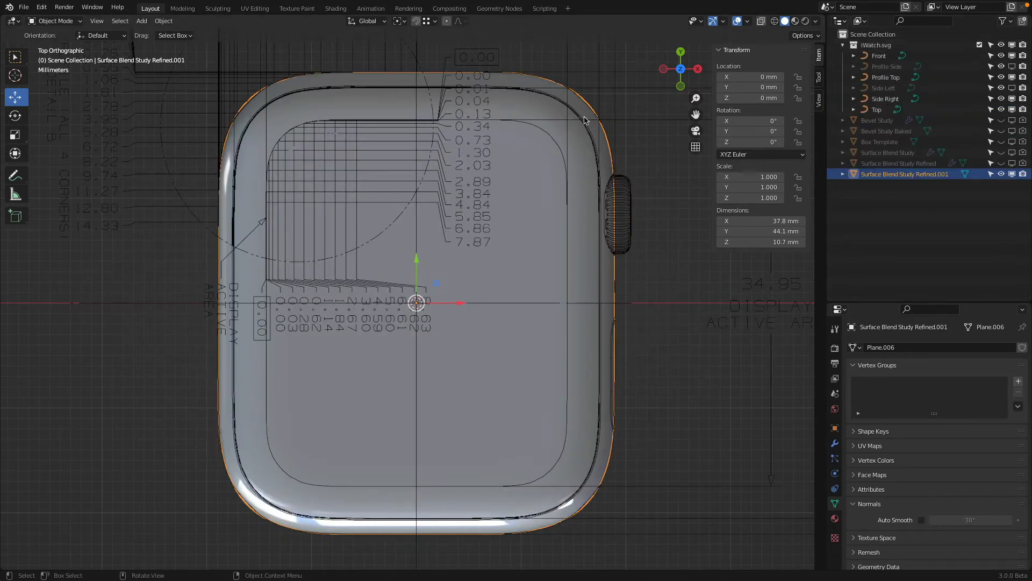
# - Enter Edit Mode on the refined case mesh and turn off the coloured mesh analysis overlay
pyautogui.scroll(3, 615, 243)
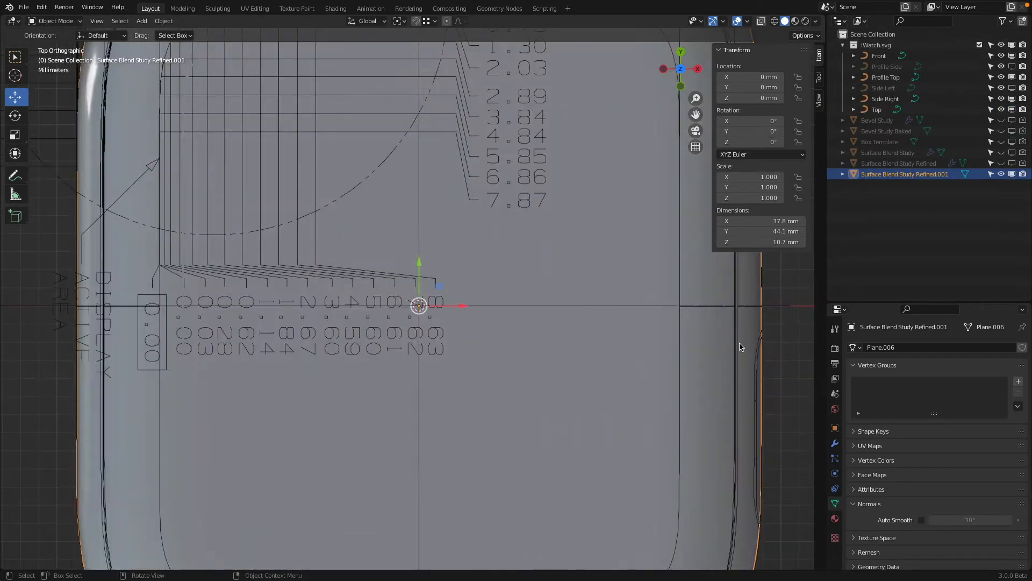
pyautogui.scroll(-3, 737, 336)
pyautogui.moveTo(730, 317); pyautogui.dragTo(526, 350, button='middle')
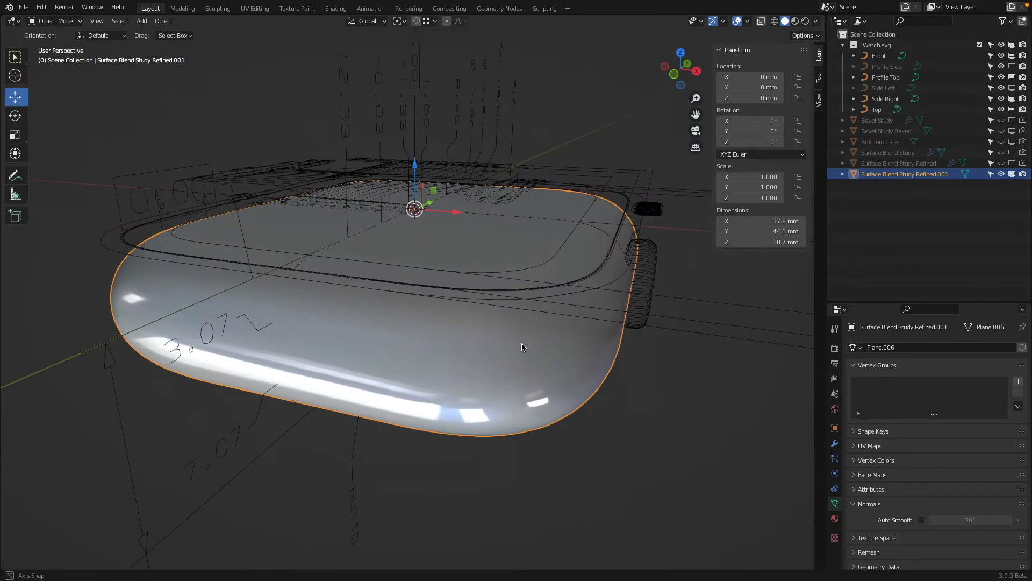
pyautogui.press('Tab')
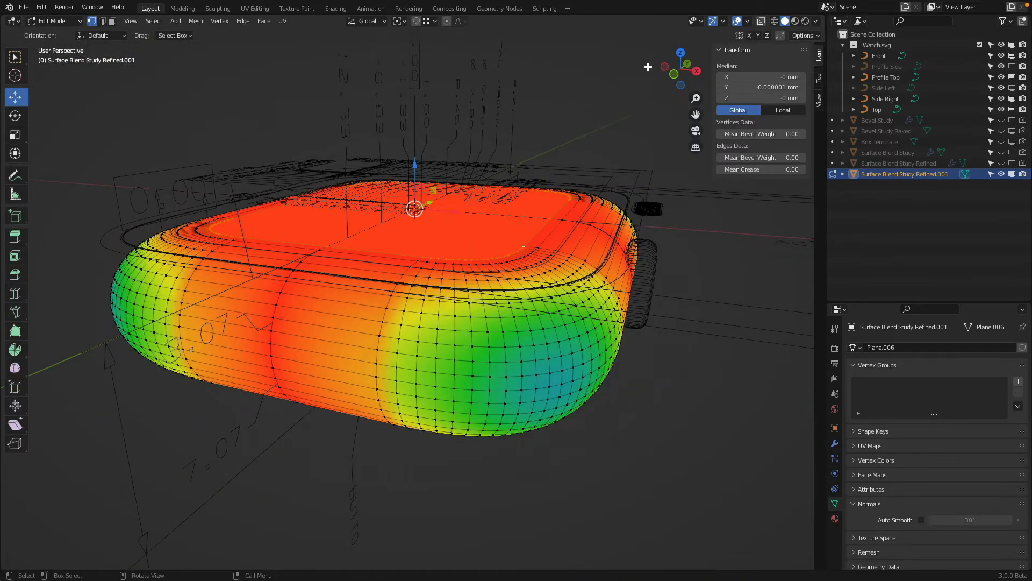
pyautogui.click(748, 21)
pyautogui.click(681, 342)
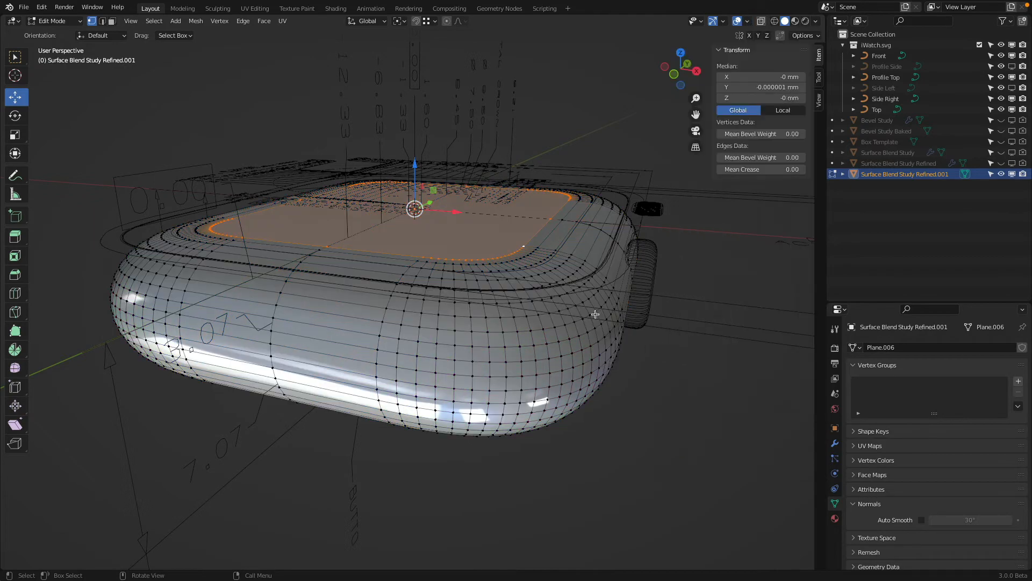
# - Show the case in wireframe shading from the front at its upper corner and deselect all geometry
pyautogui.press('KP_1')
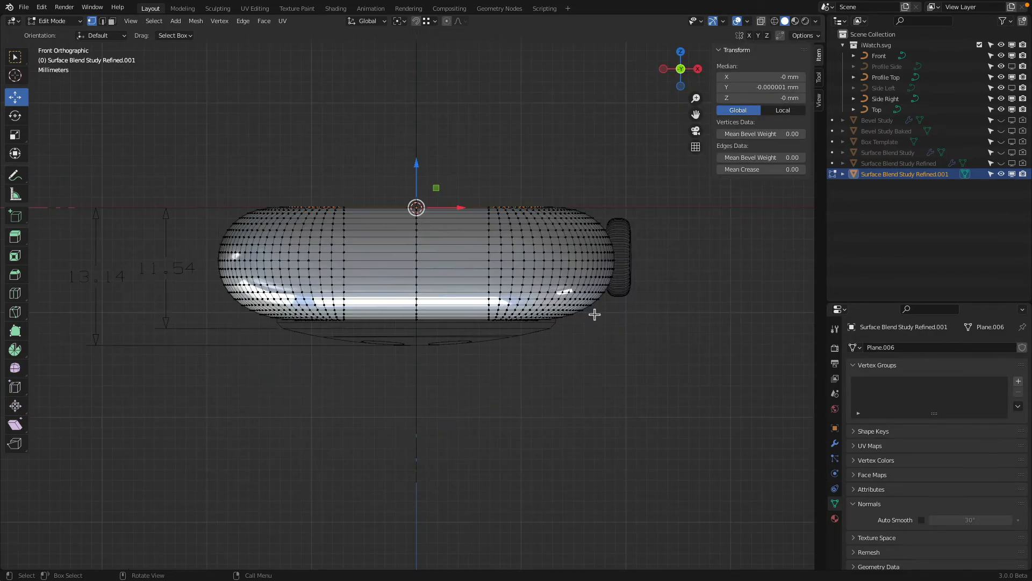
pyautogui.scroll(8, 595, 314)
pyautogui.moveTo(550, 323); pyautogui.dragTo(542, 313, button='middle')
pyautogui.press('z')
pyautogui.click(482, 260)
pyautogui.press('KP_1')
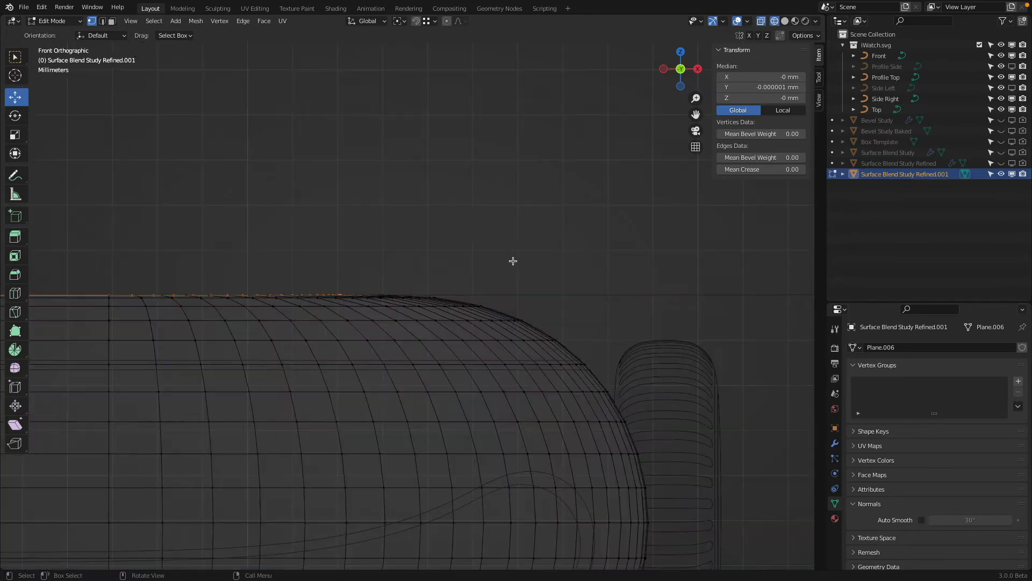
pyautogui.press('a')
pyautogui.hotkey('alt', 'a')
# - Cut an edge loop just above the loop at the reference groove, level with the groove's upper line, at a factor of -0.664
pyautogui.scroll(5, 442, 331)
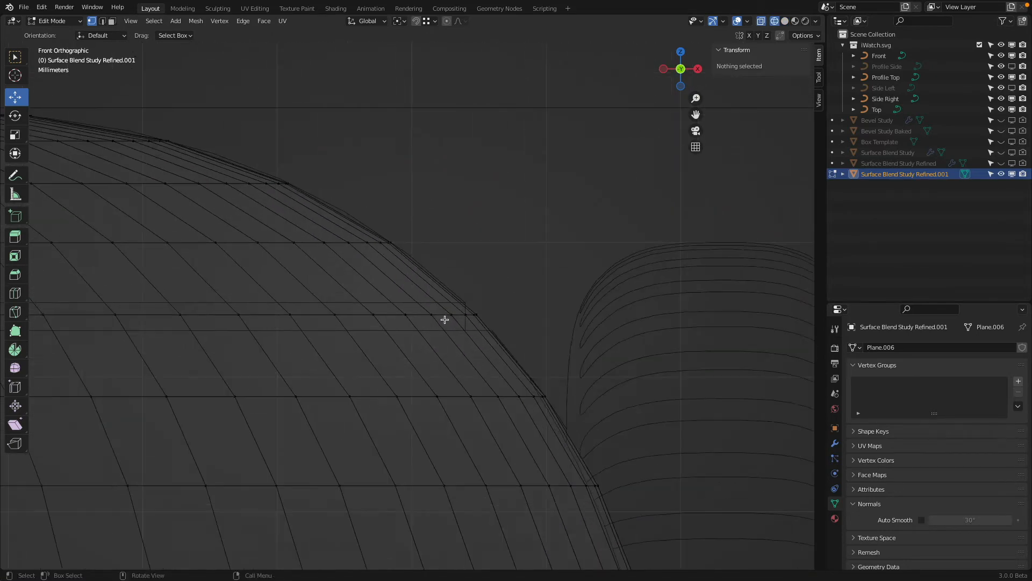
pyautogui.scroll(3, 502, 318)
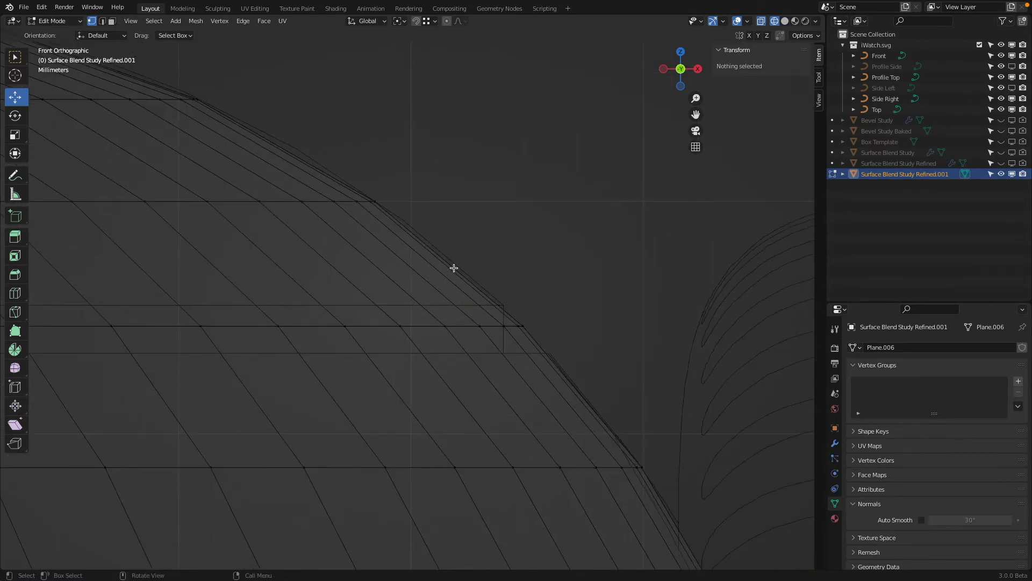
pyautogui.scroll(2, 500, 313)
pyautogui.keyDown('alt'); pyautogui.click(548, 346); pyautogui.keyUp('alt')
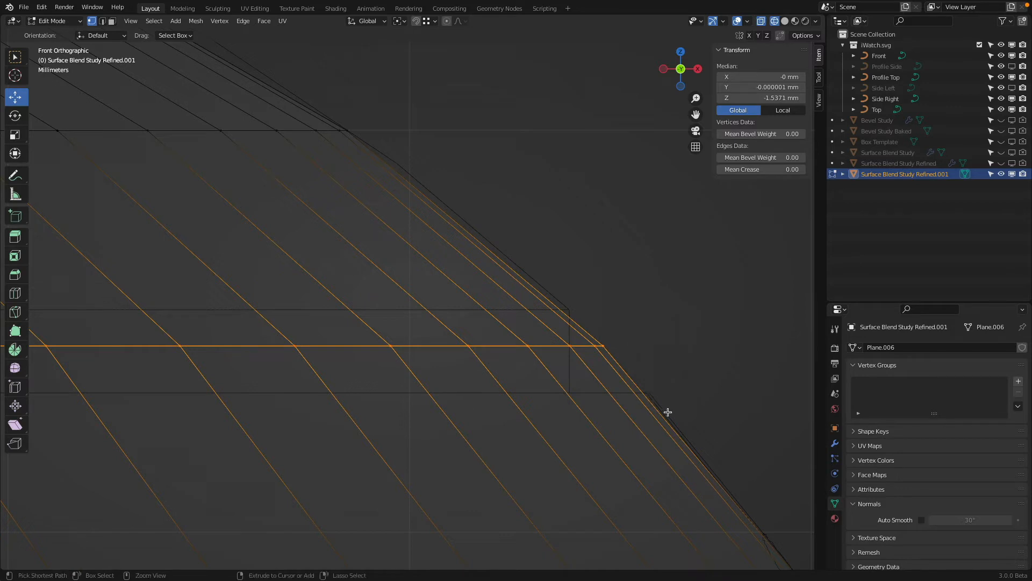
pyautogui.press('g')
pyautogui.press('g')
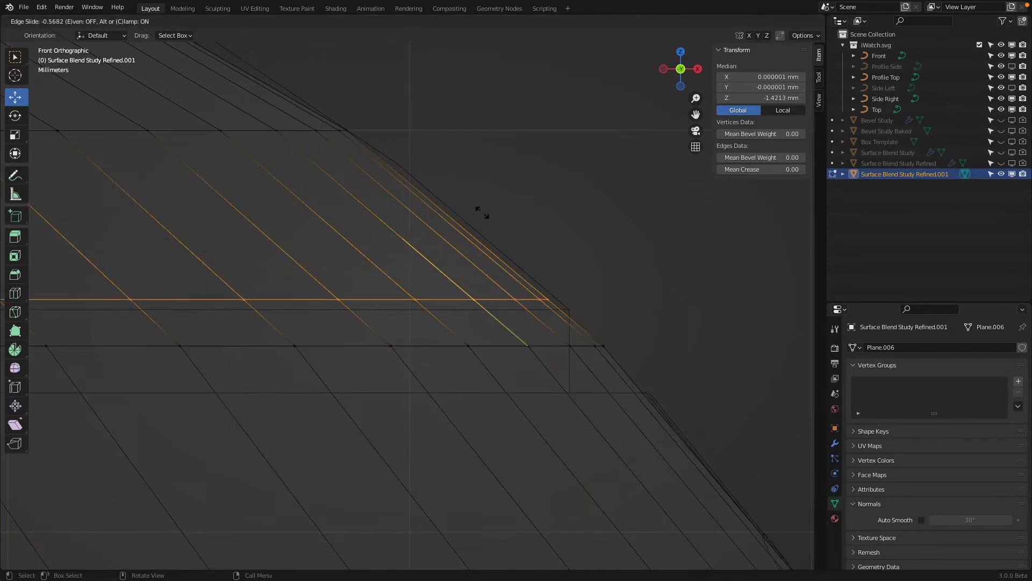
pyautogui.click(490, 221)
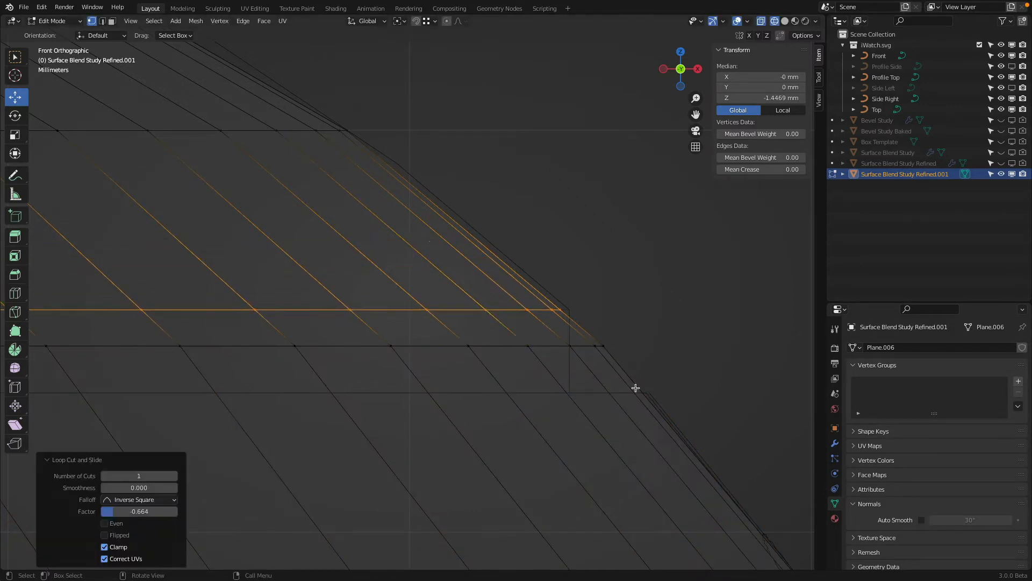
# - Cut another edge loop just below the middle loop, level with the reference groove's lower line, at a factor of 0.616
pyautogui.hotkey('ctrl', 'r')
pyautogui.click(762, 531)
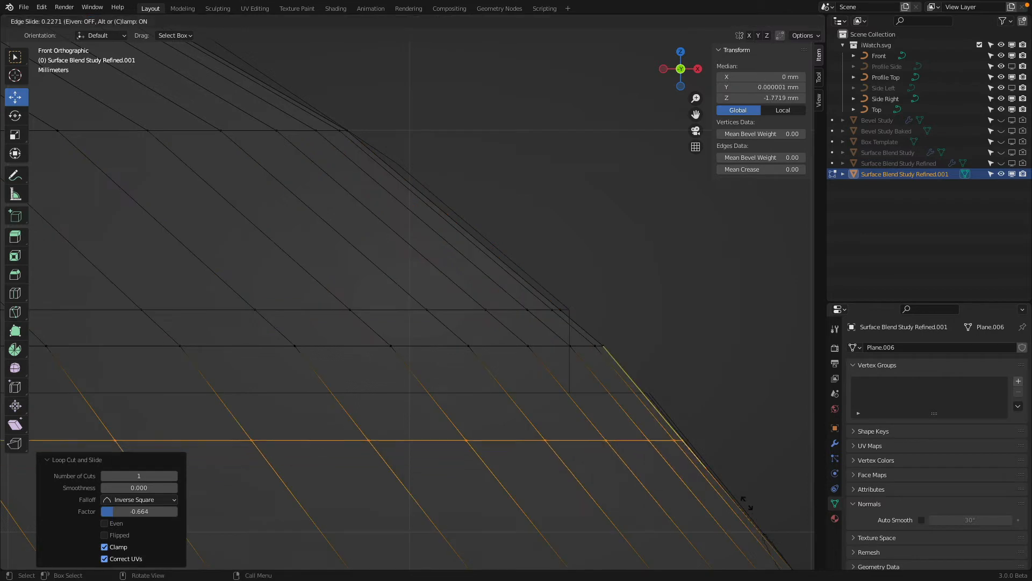
pyautogui.click(722, 448)
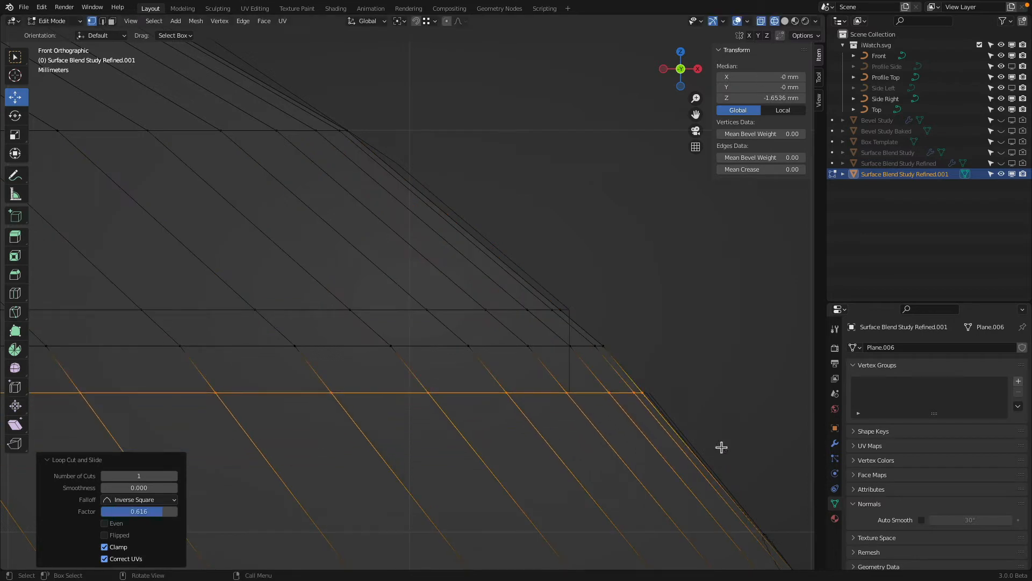
# - Slide the middle loop fully onto the upper loop, and move it down 0.2067 mm along Z to form the groove's step
pyautogui.keyDown('alt'); pyautogui.click(551, 346); pyautogui.keyUp('alt')
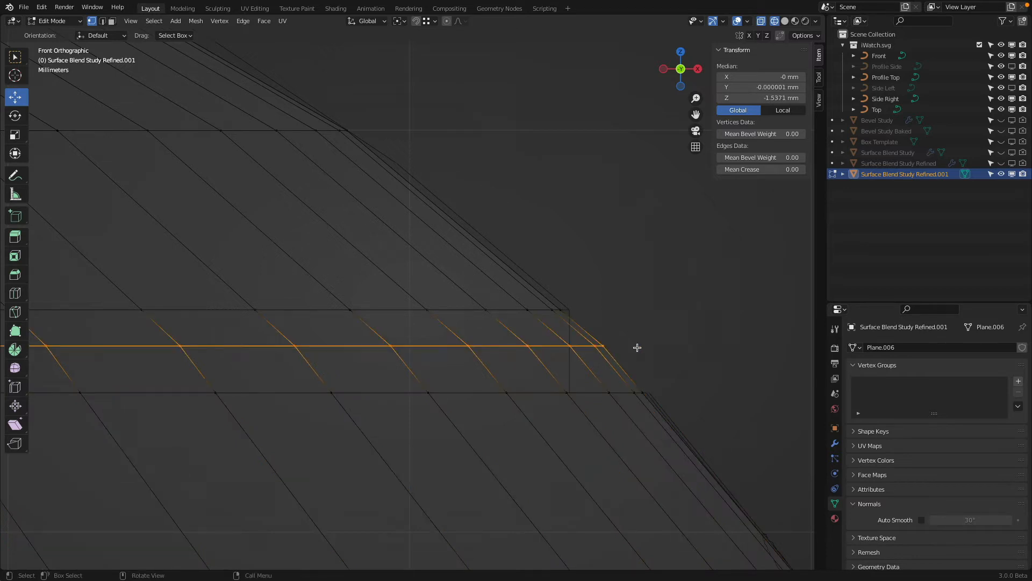
pyautogui.press('g')
pyautogui.press('g')
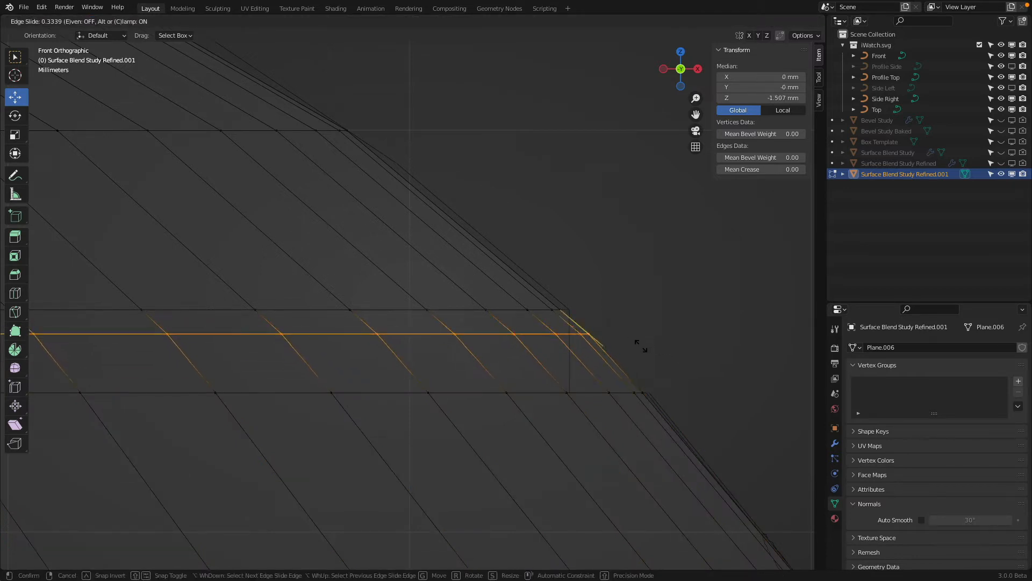
pyautogui.click(582, 274)
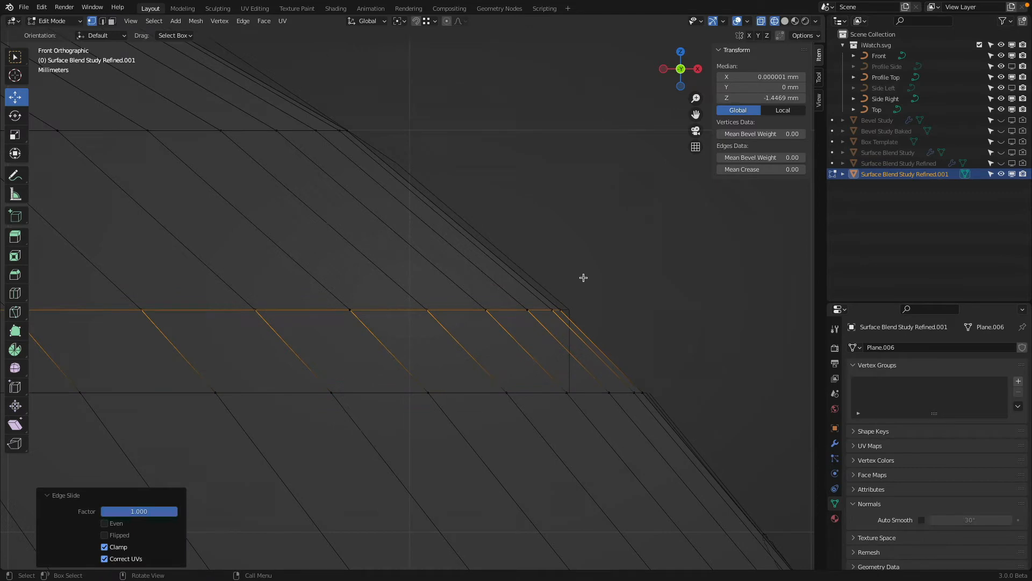
pyautogui.press('g')
pyautogui.press('z')
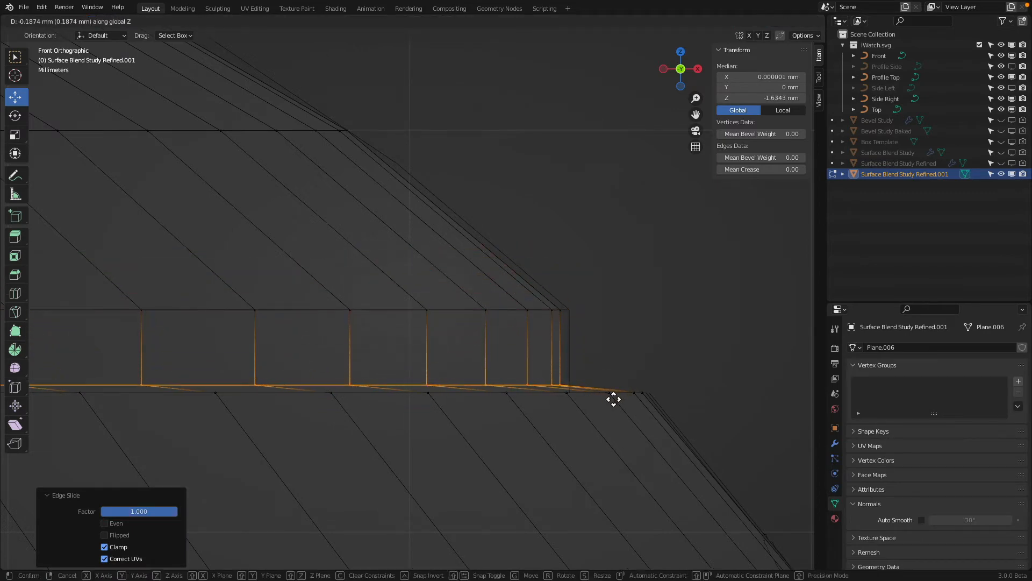
pyautogui.click(615, 402)
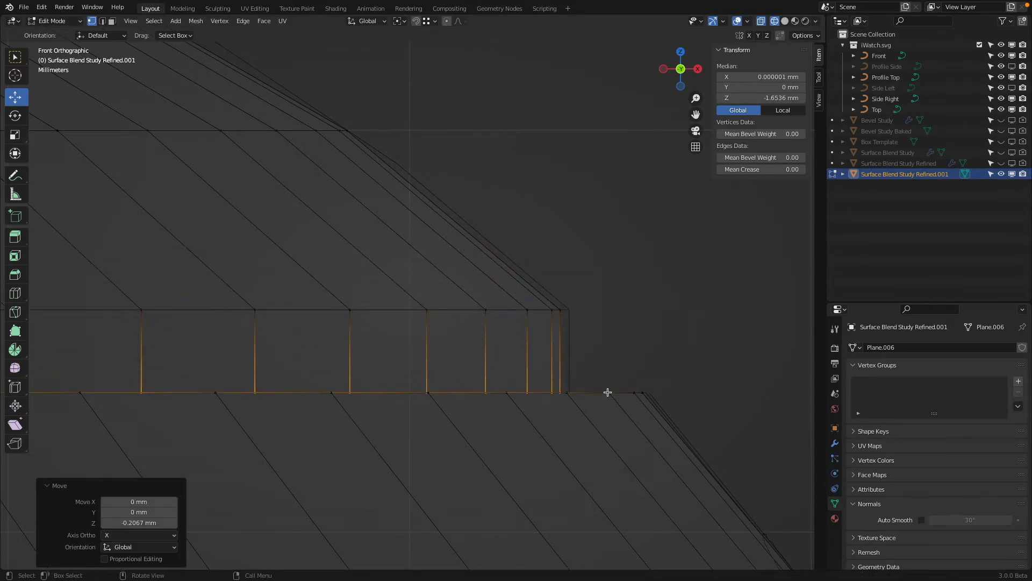
# - Return to Object Mode and enable Auto Smooth at 30° for the case's normals
pyautogui.scroll(-5, 607, 392)
pyautogui.moveTo(629, 357); pyautogui.dragTo(560, 306, button='middle')
pyautogui.press('Tab')
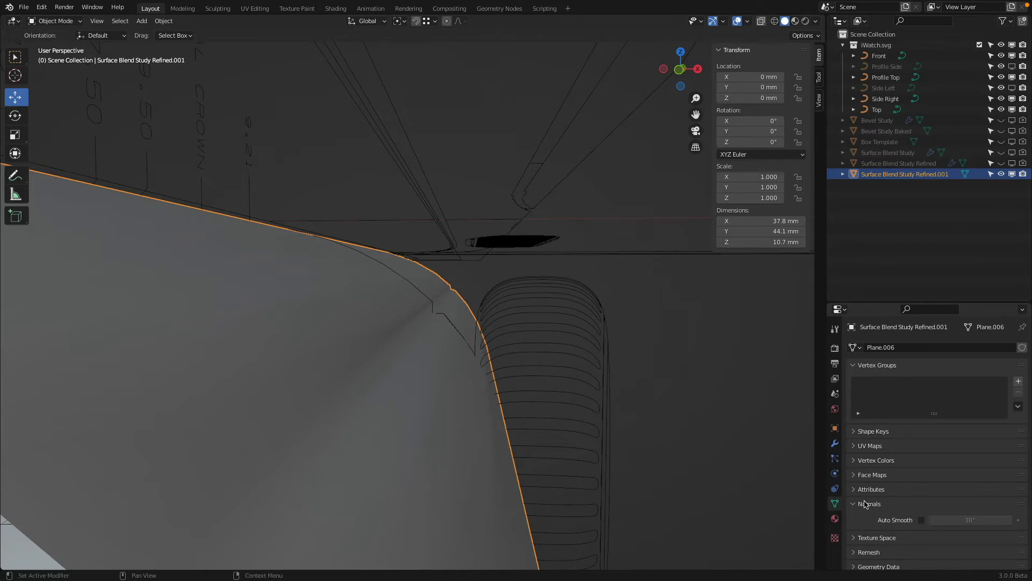
pyautogui.click(921, 519)
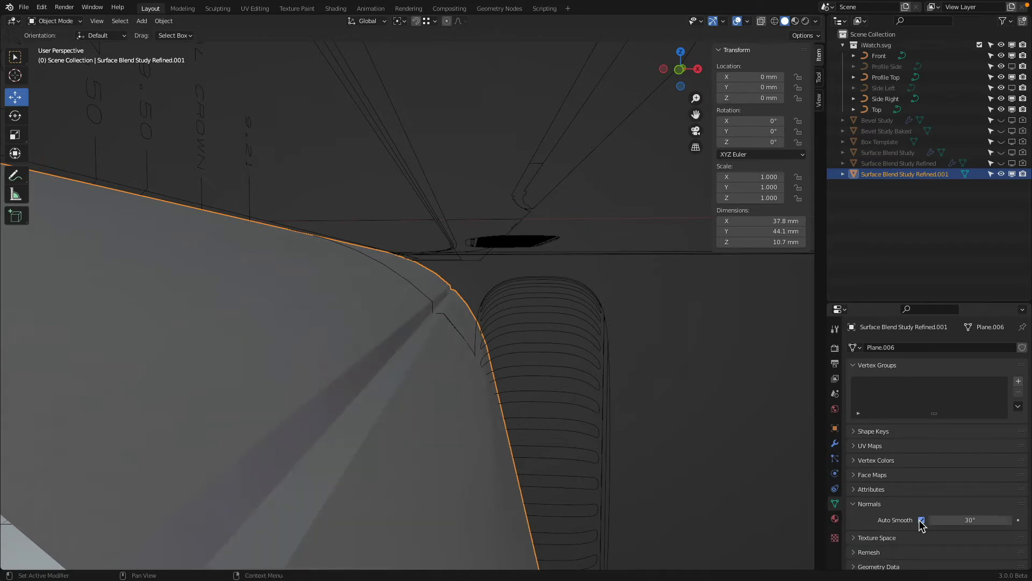
# - Hide the iWatch.svg reference collection and check the case's new groove from the right and top
pyautogui.moveTo(615, 328); pyautogui.dragTo(501, 379, button='middle')
pyautogui.press('KP_1')
pyautogui.press('KP_3')
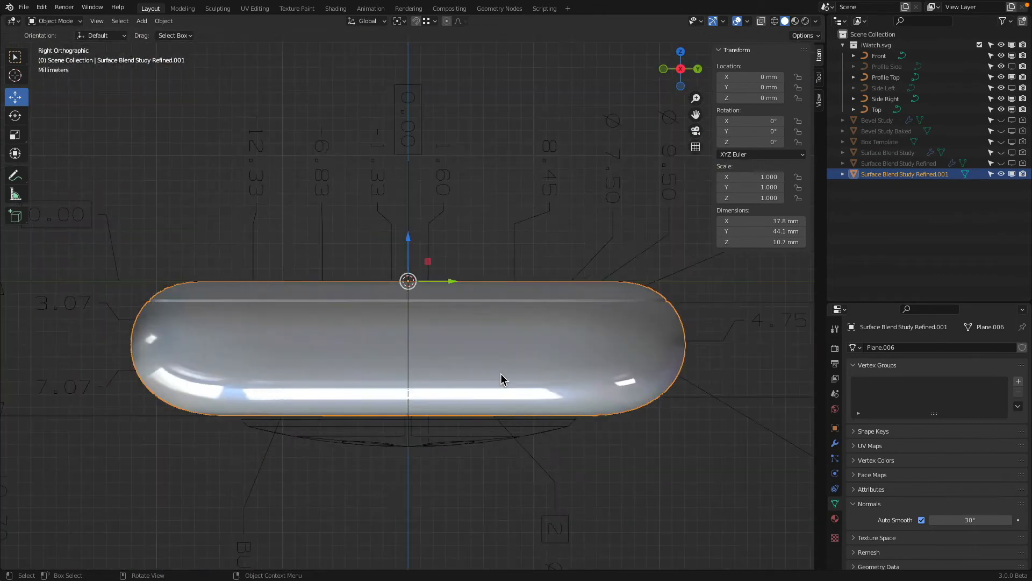
pyautogui.press('KP_1')
pyautogui.press('KP_7')
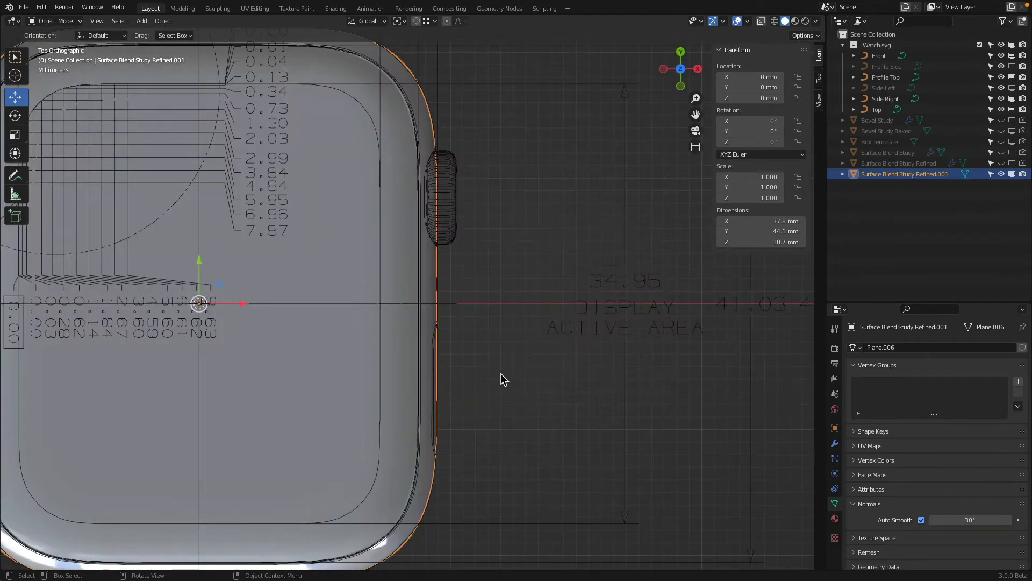
pyautogui.scroll(-3, 484, 168)
pyautogui.keyDown('shift'); pyautogui.moveTo(484, 168); pyautogui.dragTo(559, 188, button='middle'); pyautogui.keyUp('shift')
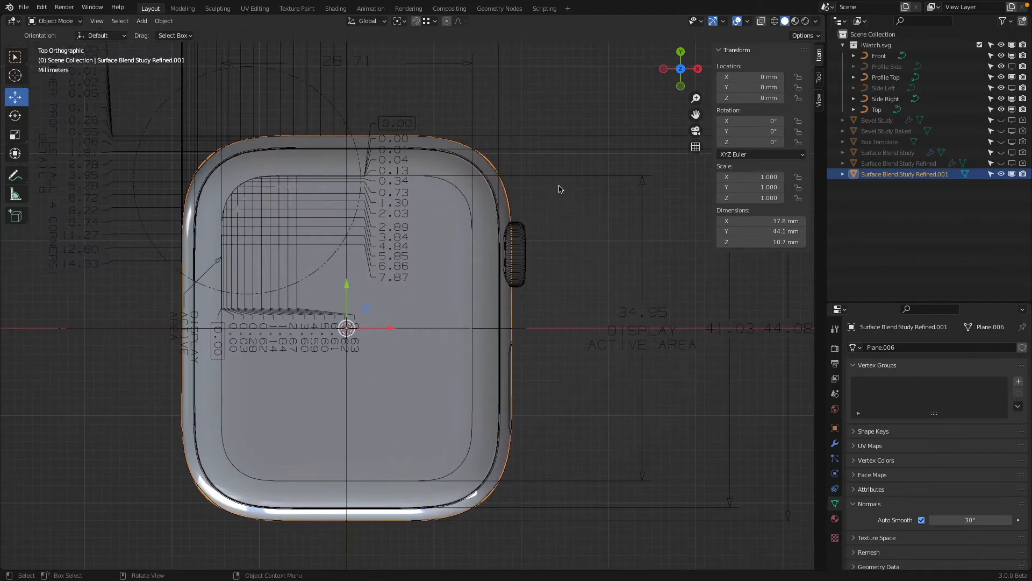
pyautogui.click(979, 45)
pyautogui.scroll(2, 581, 228)
pyautogui.scroll(-3, 471, 196)
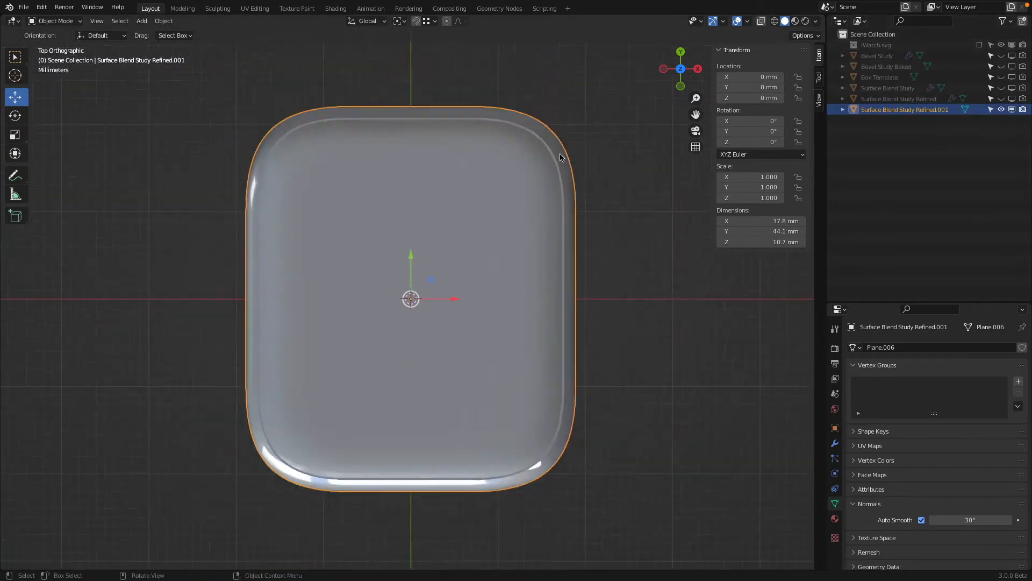
pyautogui.press('KP_3')
pyautogui.scroll(2, 535, 156)
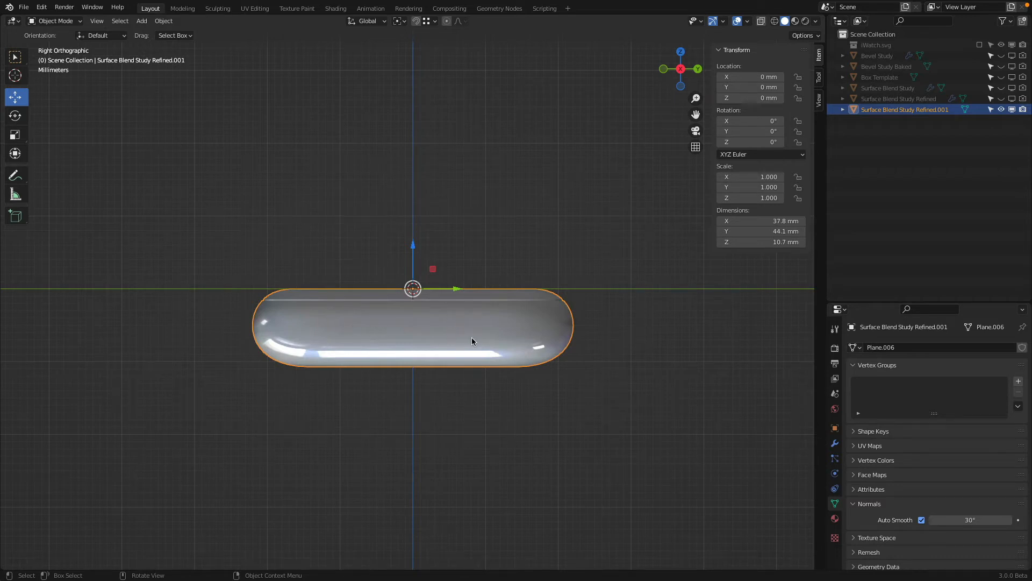
pyautogui.press('KP_7')
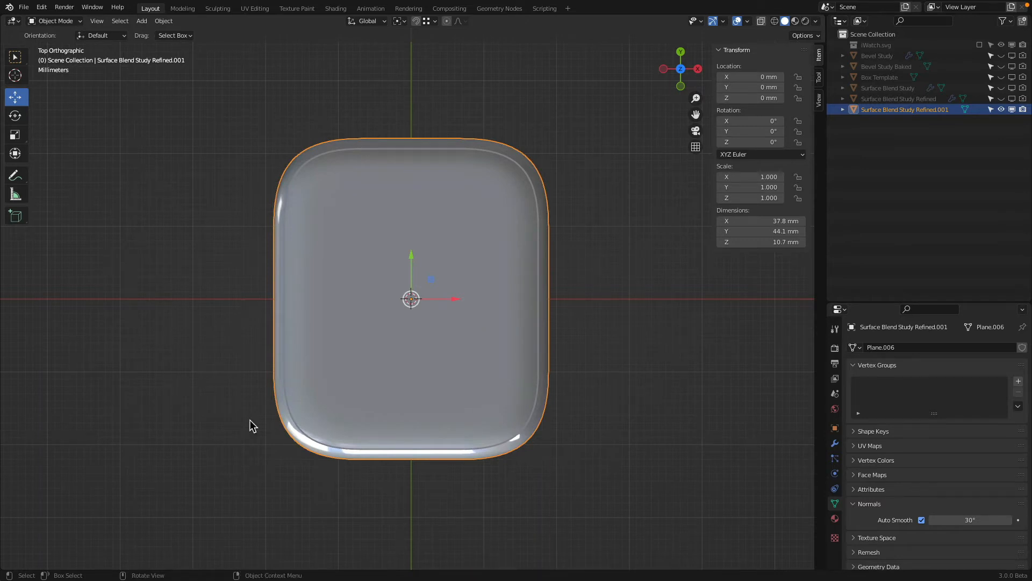
# - Rename the Surface Blend Study Refined.001 object as iWatch Main Body
pyautogui.doubleClick(926, 111)
pyautogui.click(932, 110)
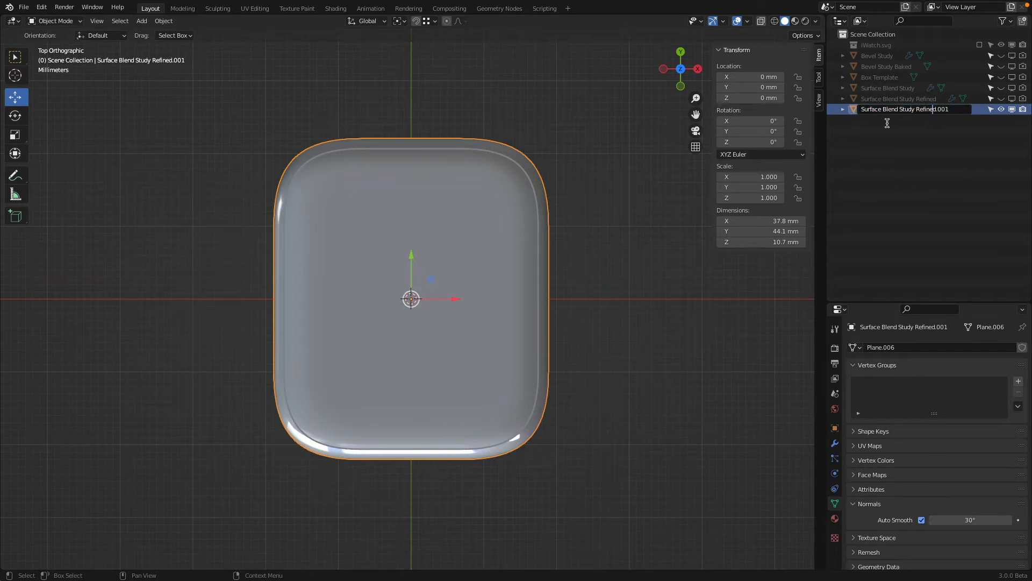
pyautogui.moveTo(951, 112); pyautogui.dragTo(845, 110)
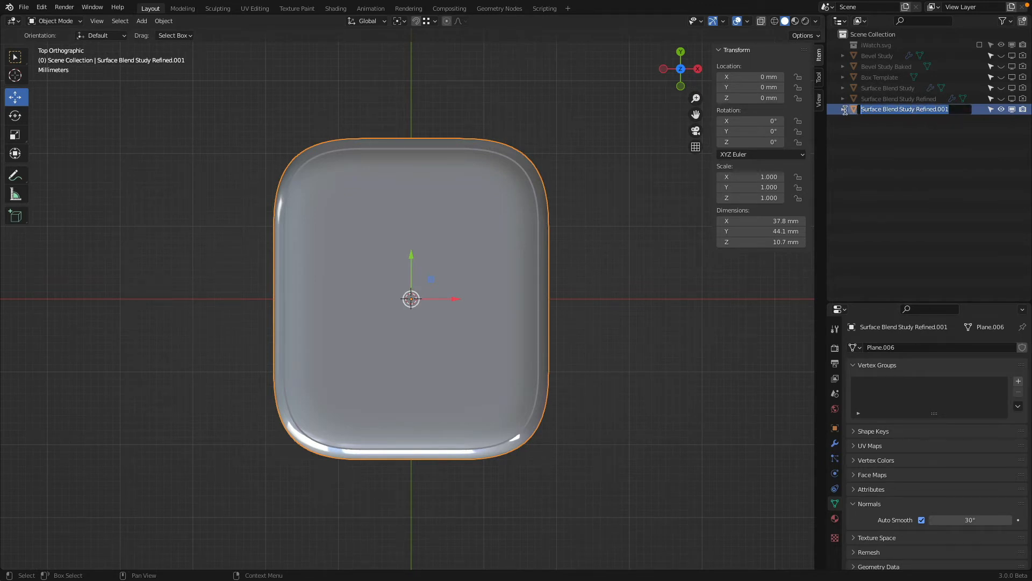
pyautogui.write('iWatch')
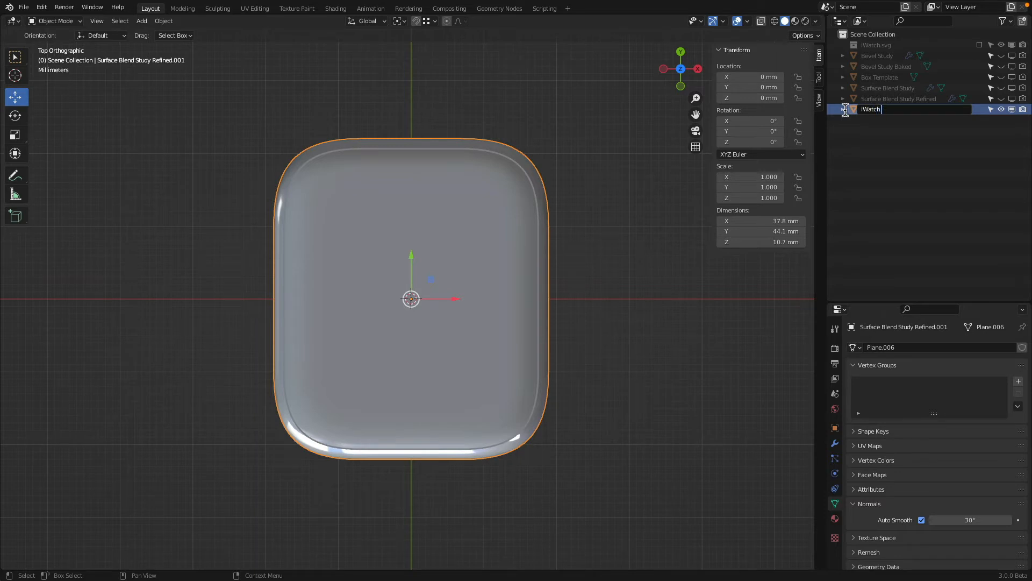
pyautogui.write(' Main Body')
pyautogui.press('Return')
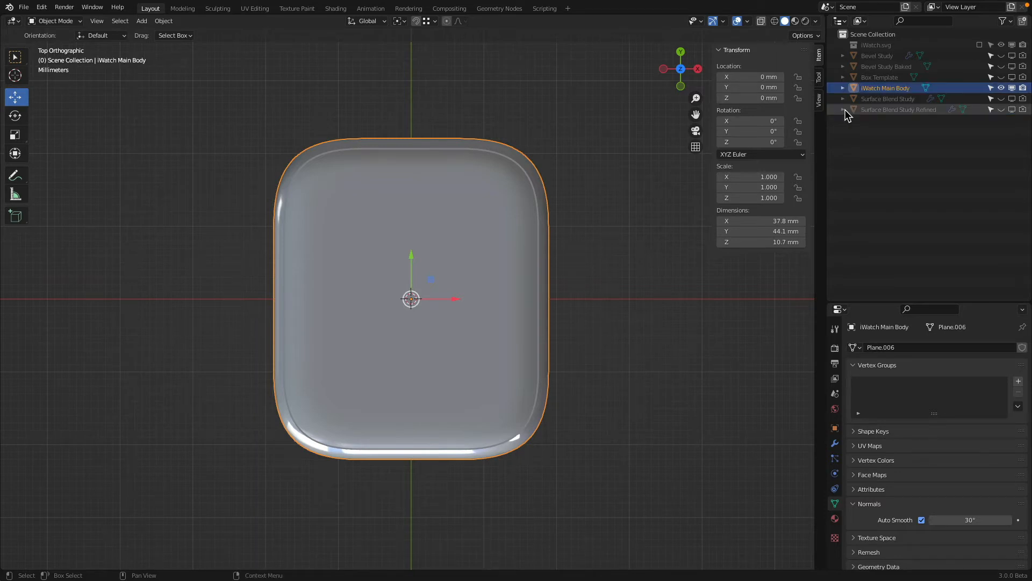
# - Create a new collection in the scene and name it Studues
pyautogui.click(888, 157)
pyautogui.rightClick(882, 157)
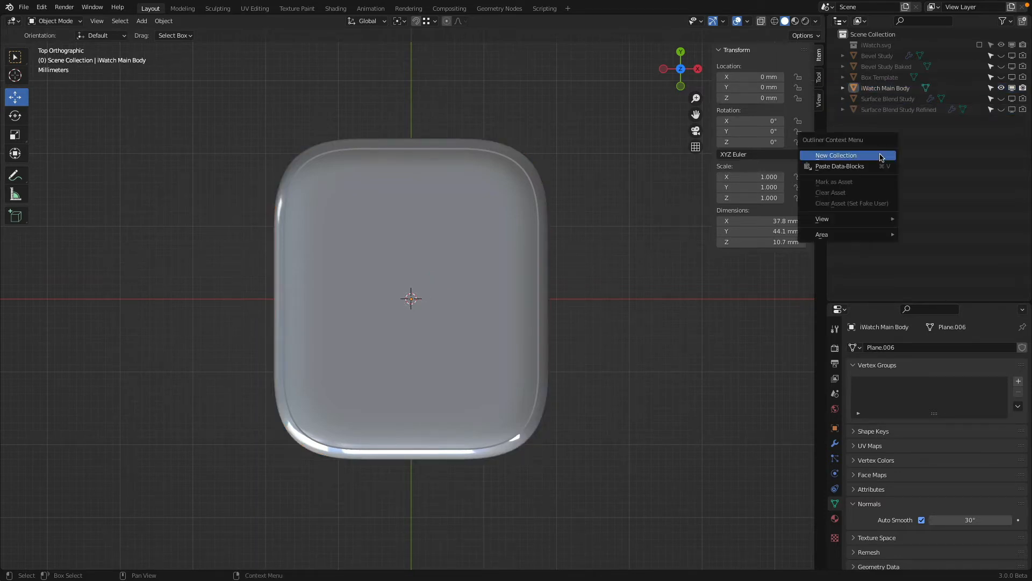
pyautogui.click(882, 157)
pyautogui.doubleClick(881, 56)
pyautogui.write('Studies')
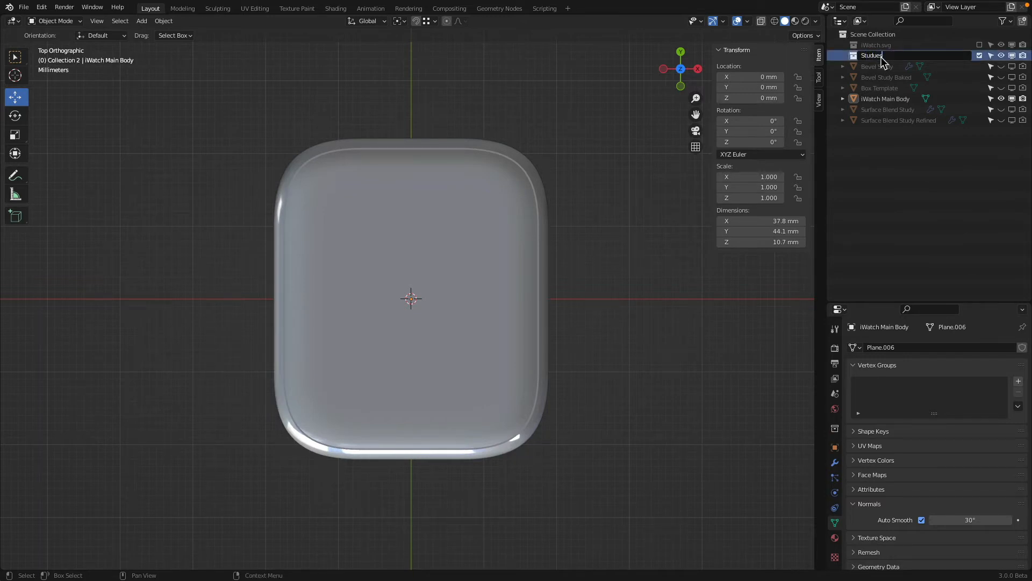
pyautogui.press('Return')
# - Move the two Bevel Study objects, Box Template and the two Surface Blend Study objects into the Studues collection
pyautogui.click(882, 87)
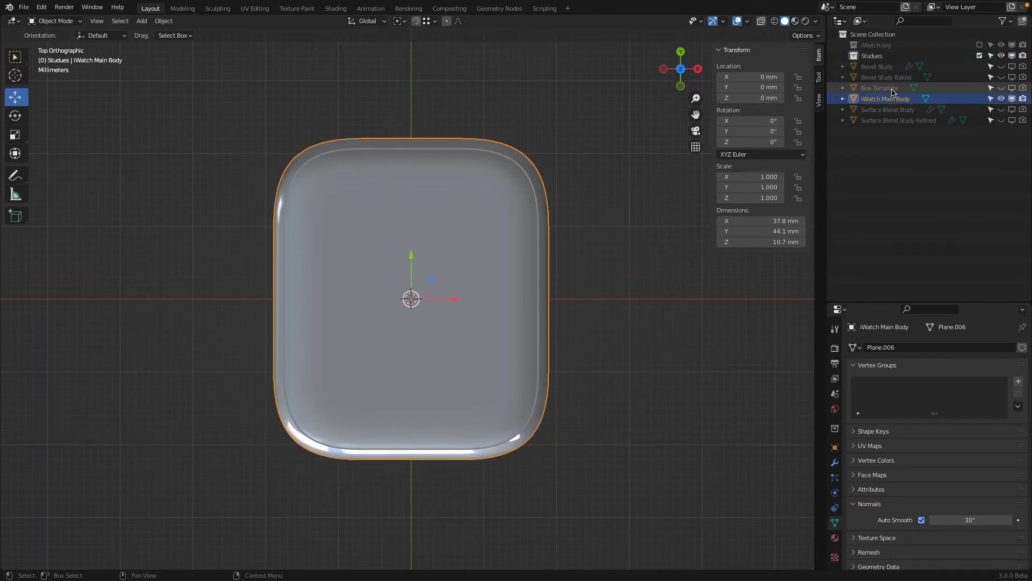
pyautogui.keyDown('ctrl'); pyautogui.click(891, 77); pyautogui.keyUp('ctrl')
pyautogui.keyDown('ctrl'); pyautogui.click(889, 67); pyautogui.keyUp('ctrl')
pyautogui.keyDown('ctrl'); pyautogui.click(893, 109); pyautogui.keyUp('ctrl')
pyautogui.keyDown('ctrl'); pyautogui.click(894, 120); pyautogui.keyUp('ctrl')
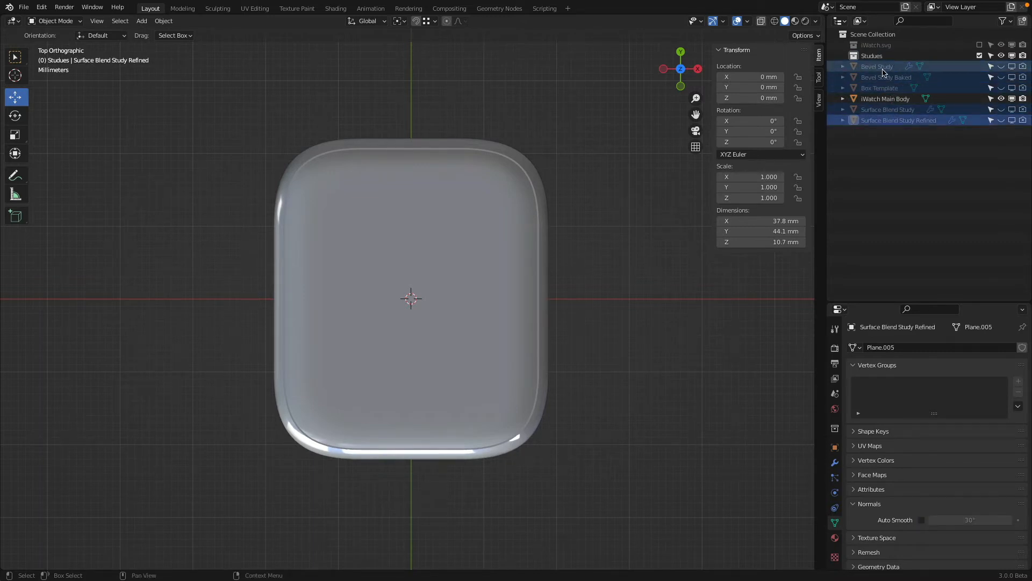
pyautogui.moveTo(884, 68); pyautogui.dragTo(881, 58)
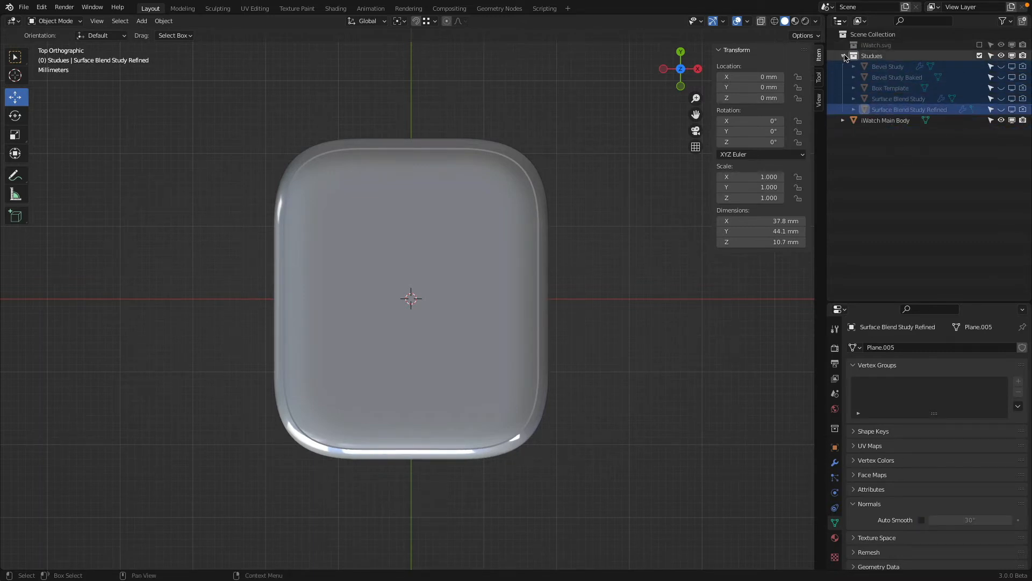
# - Exclude the Studues collection, show the iWatch.svg reference, and examine the band slot outline in wireframe from the right
pyautogui.click(842, 56)
pyautogui.click(979, 56)
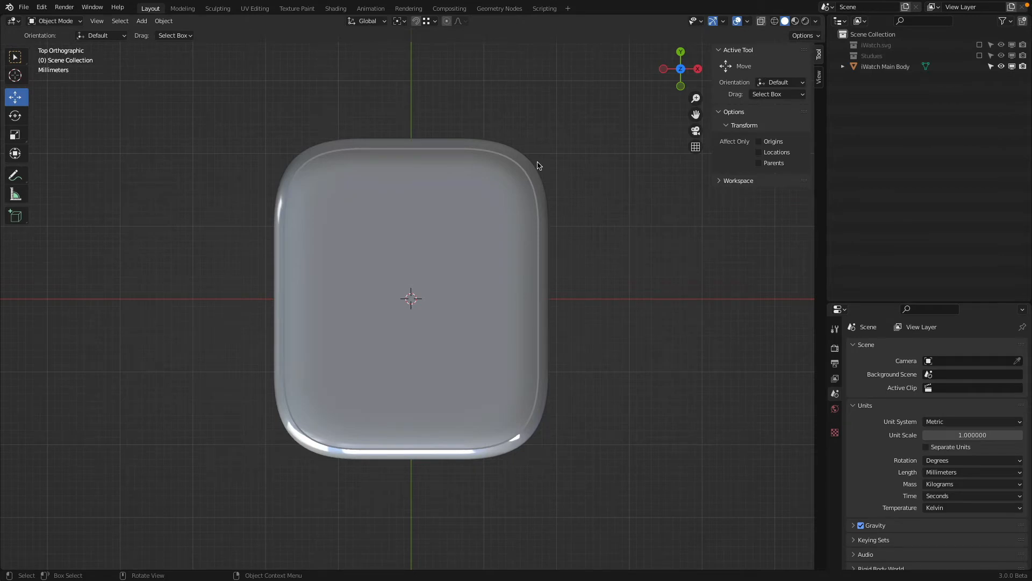
pyautogui.press('KP_3')
pyautogui.click(775, 21)
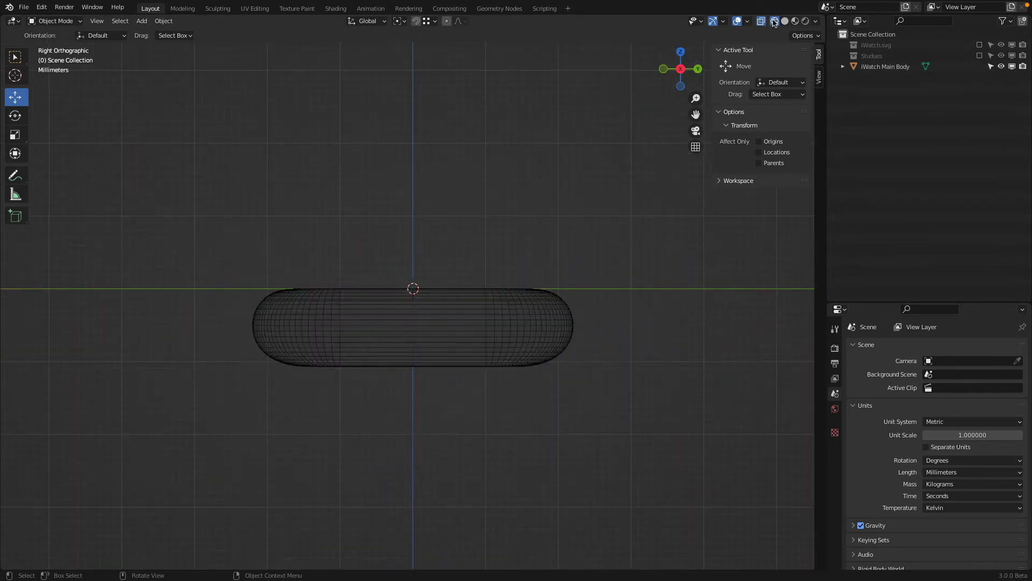
pyautogui.click(979, 45)
pyautogui.click(843, 45)
pyautogui.scroll(5, 591, 208)
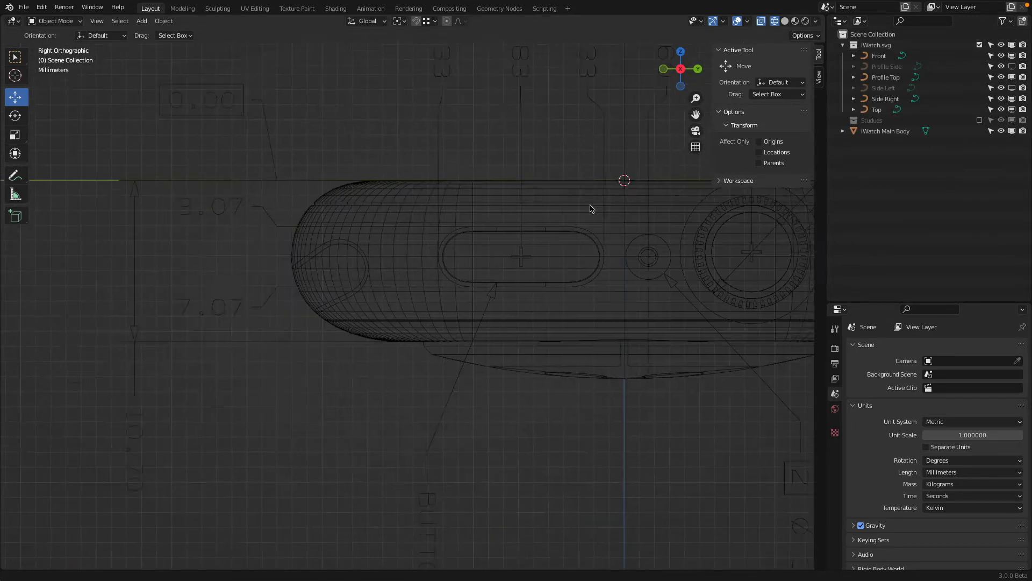
pyautogui.scroll(3, 386, 231)
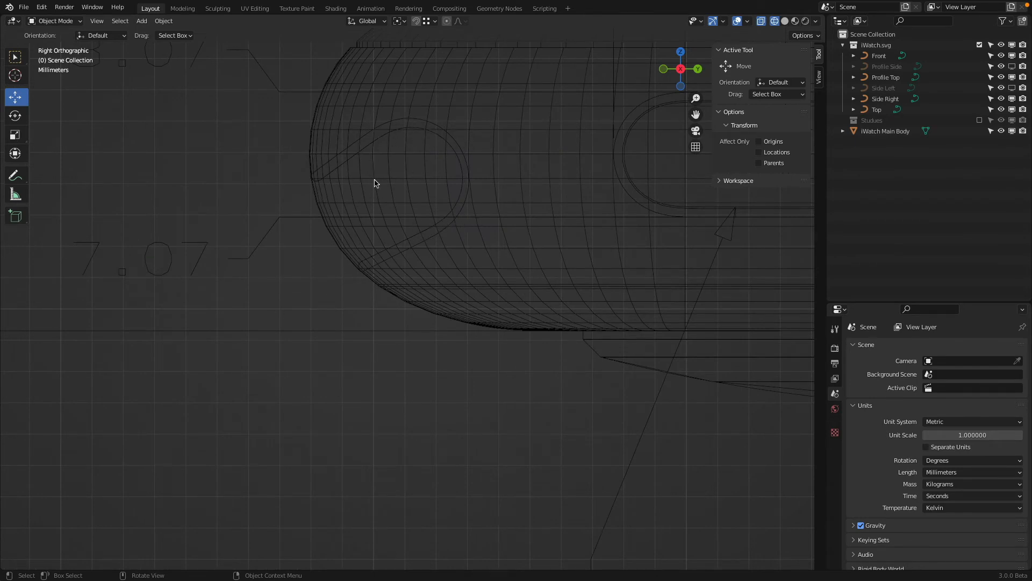
pyautogui.scroll(-4, 311, 235)
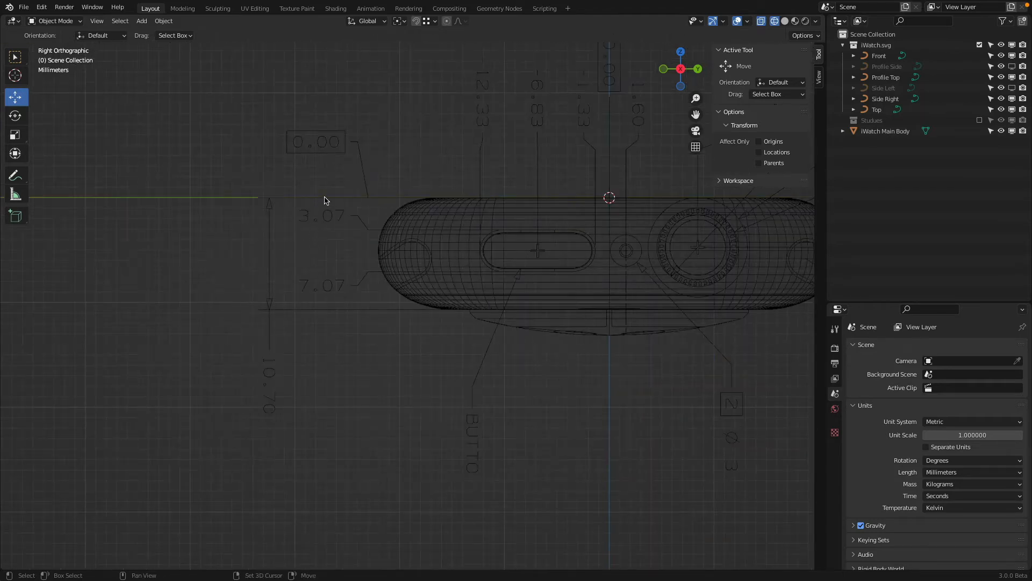
# - Add a mesh circle with 64 vertices and a 4 mm radius
pyautogui.hotkey('shift', 'a')
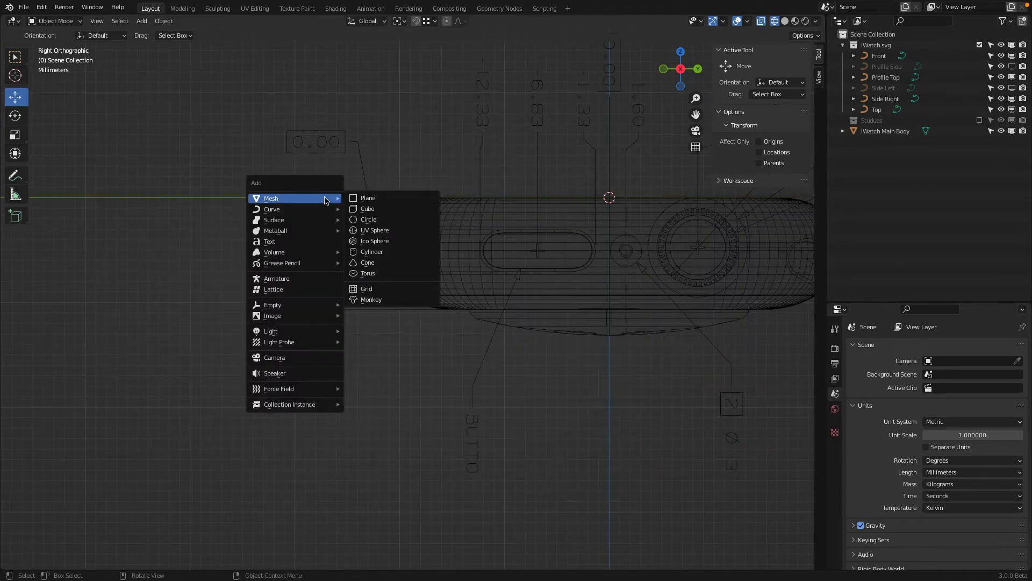
pyautogui.click(385, 219)
pyautogui.click(150, 446)
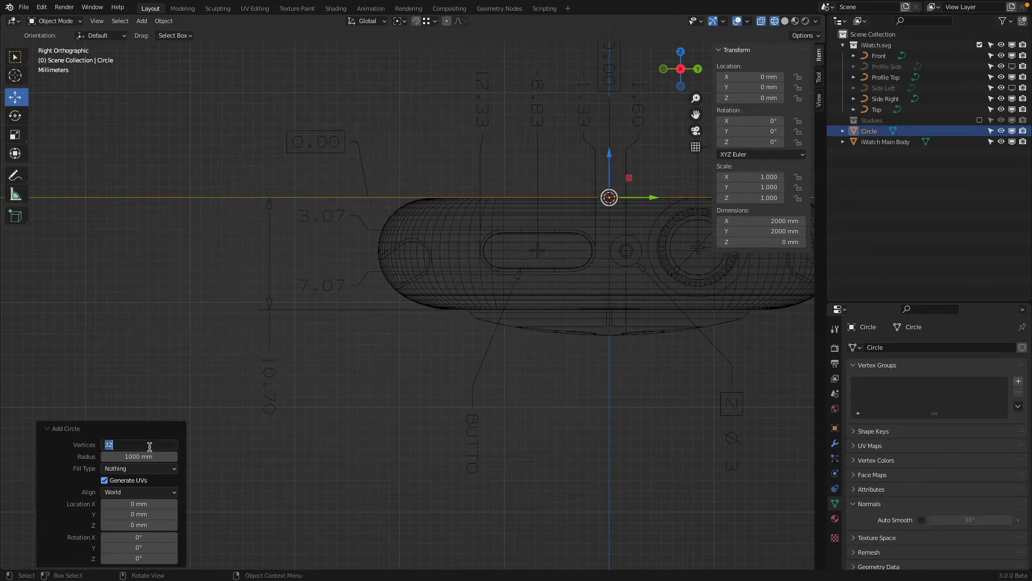
pyautogui.write('64')
pyautogui.press('Return')
pyautogui.click(147, 456)
pyautogui.write('4')
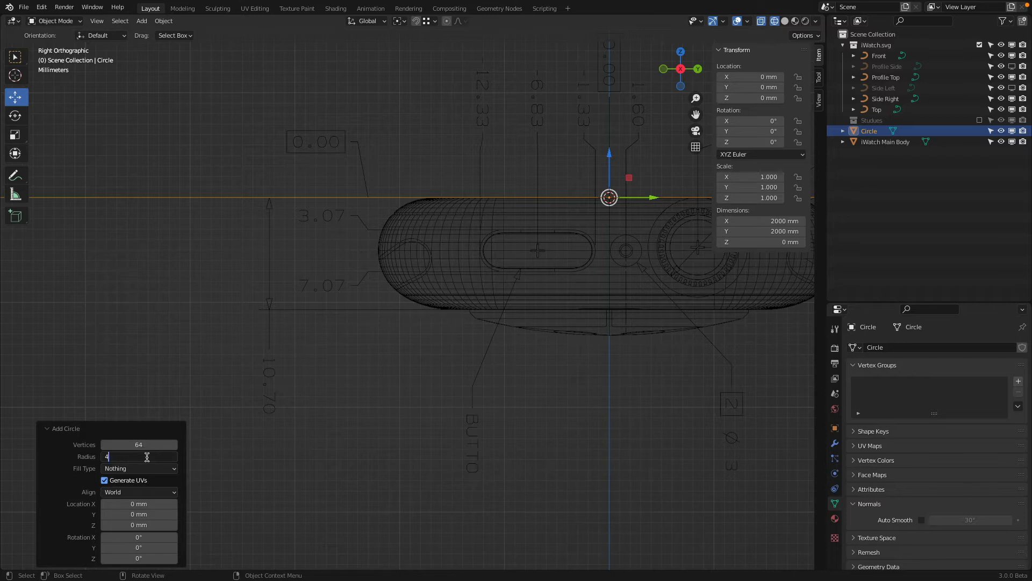
pyautogui.press('Return')
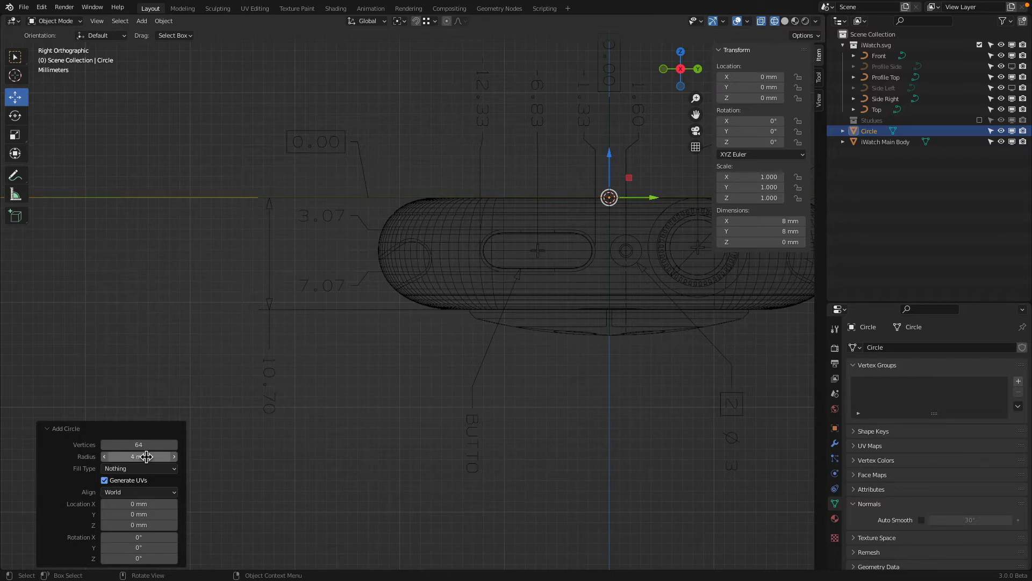
# - Rotate the new circle 90° about Y and reduce its radius to 2 mm
pyautogui.click(144, 546)
pyautogui.write('90')
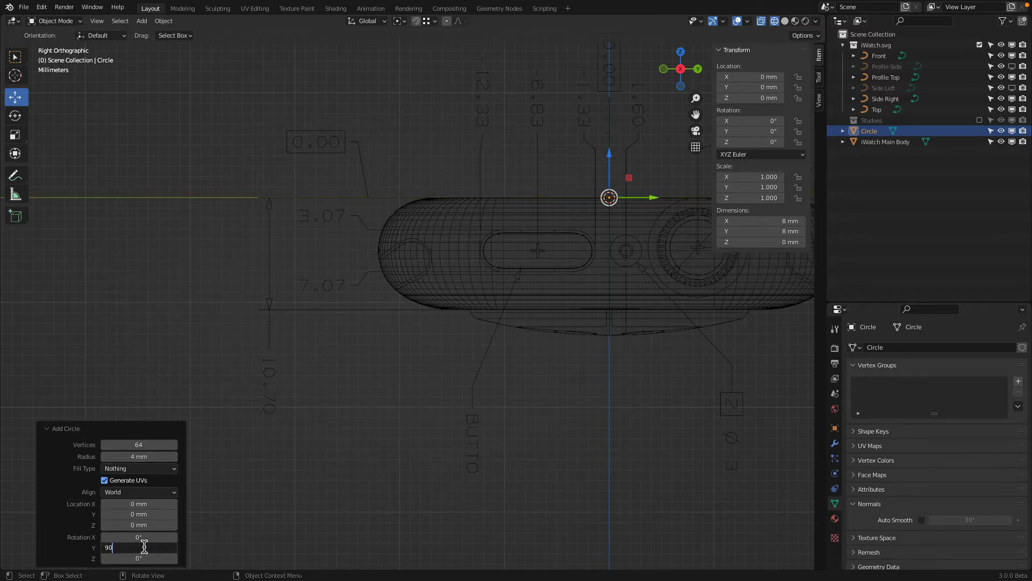
pyautogui.press('Return')
pyautogui.doubleClick(138, 456)
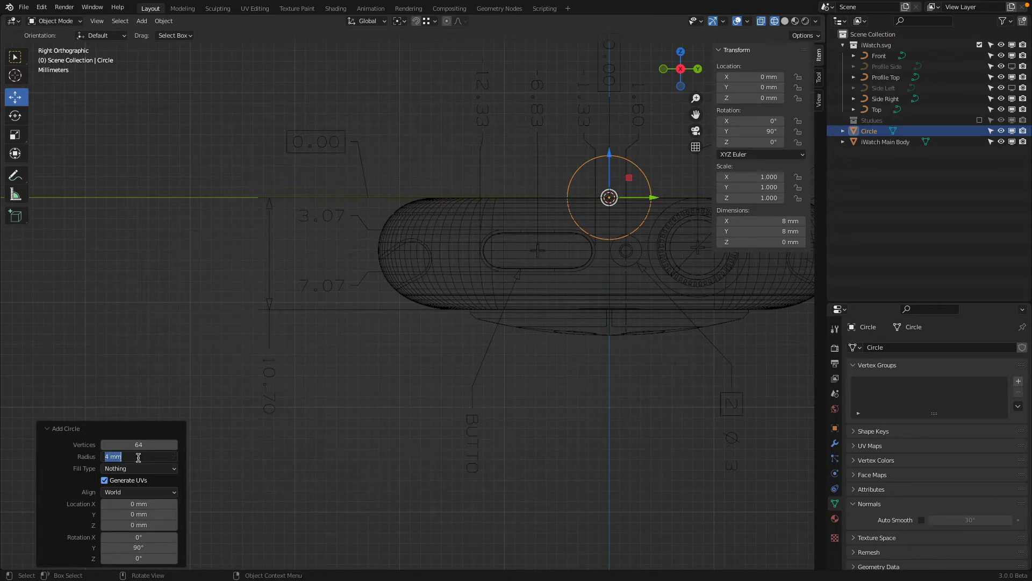
pyautogui.write('2')
pyautogui.press('Return')
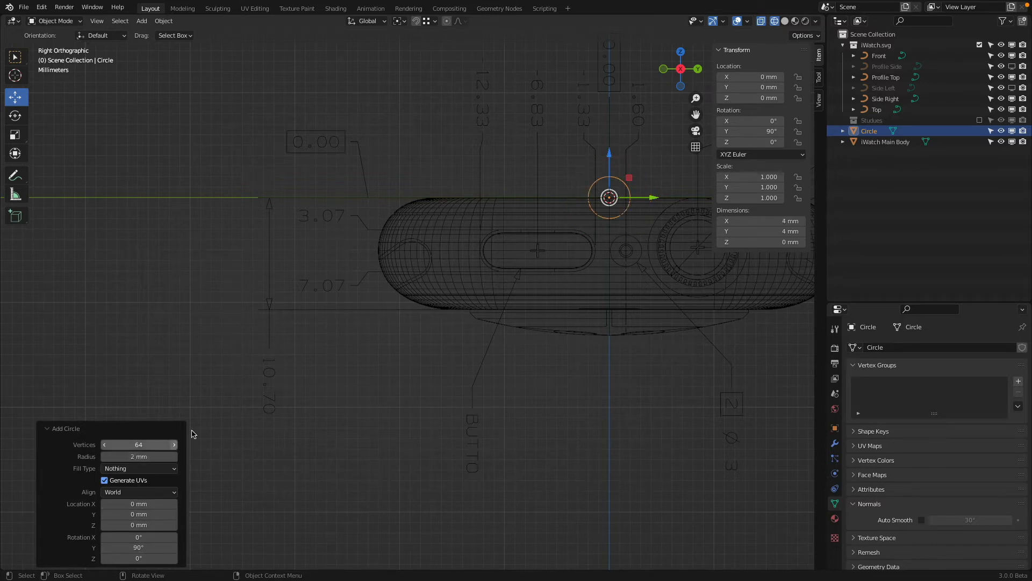
# - Move the circle onto the band slot outline at the case's negative Y end and scale it to about 3.48 mm across
pyautogui.press('g')
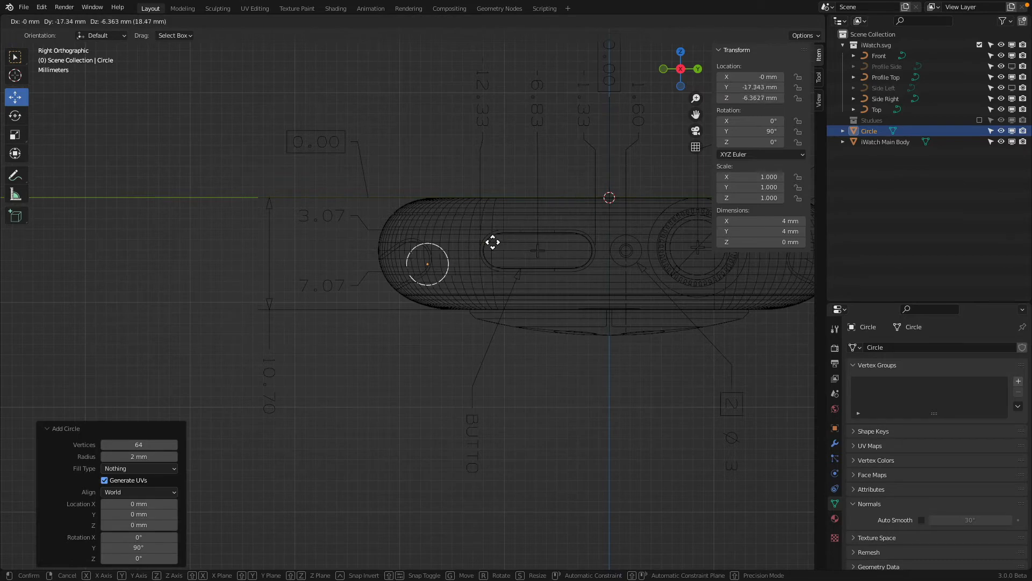
pyautogui.click(476, 238)
pyautogui.scroll(10, 375, 218)
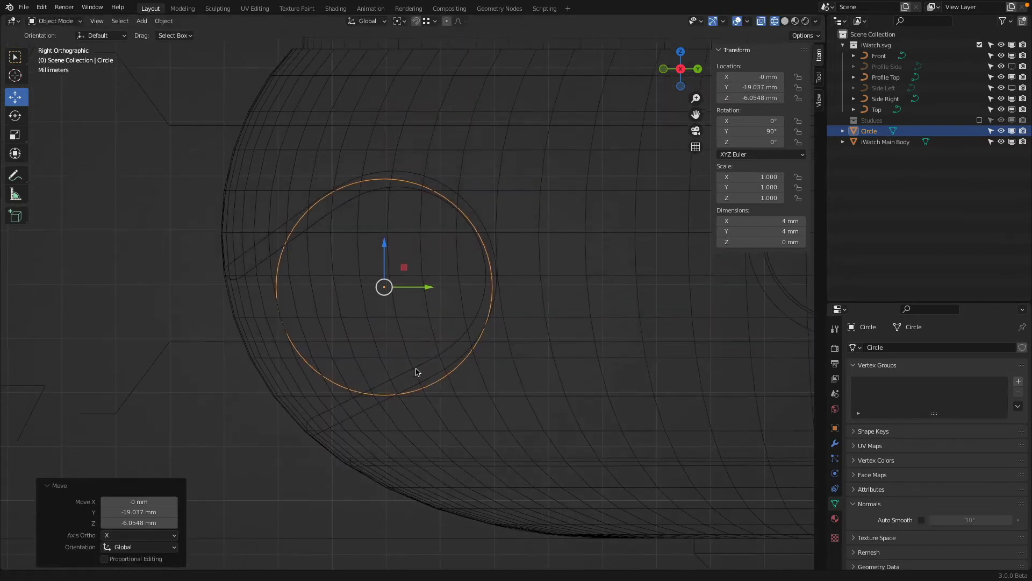
pyautogui.press('g')
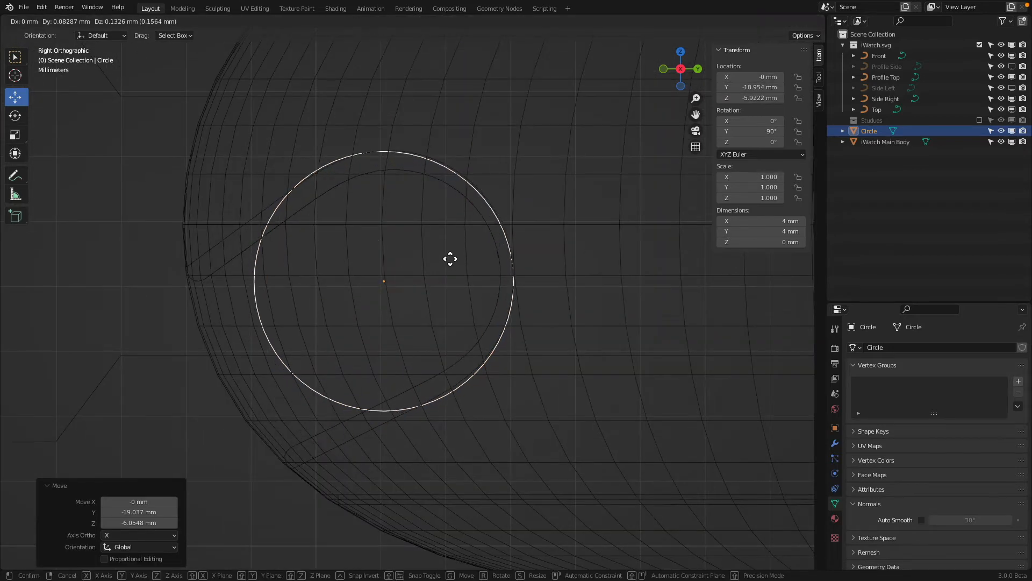
pyautogui.click(450, 259)
pyautogui.press('s')
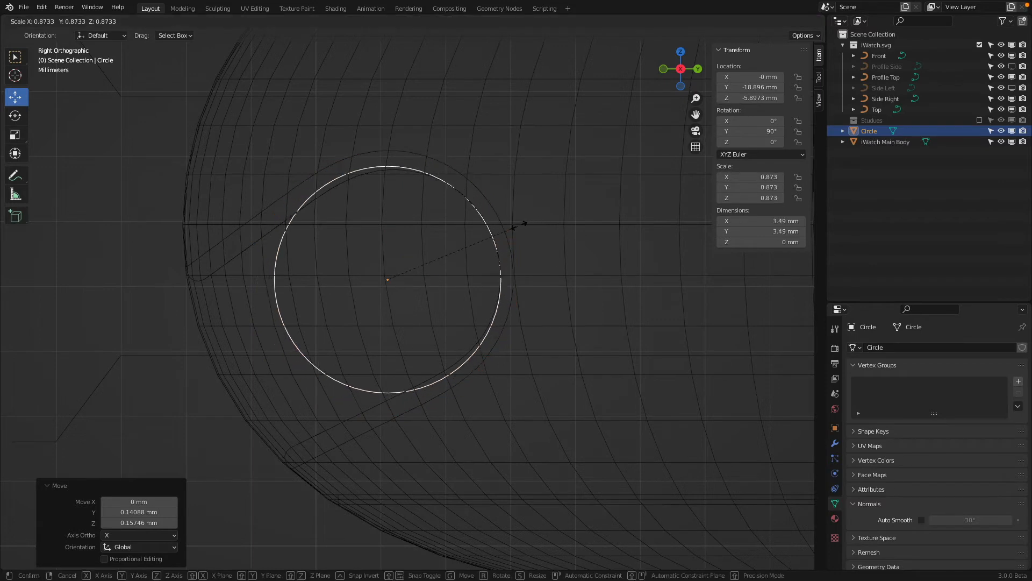
pyautogui.click(521, 226)
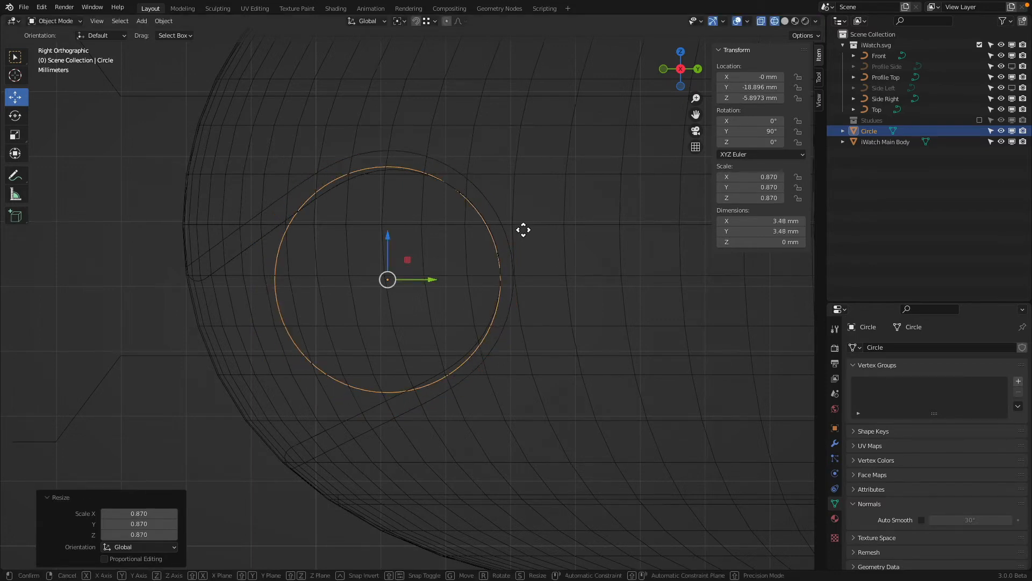
# - Fine-tune the circle against the slot's inner rounded outline, scaling it to about 3.25 mm across and centring it near Y -18.79, Z -5.84 mm
pyautogui.press('g')
pyautogui.click(532, 225)
pyautogui.press('s')
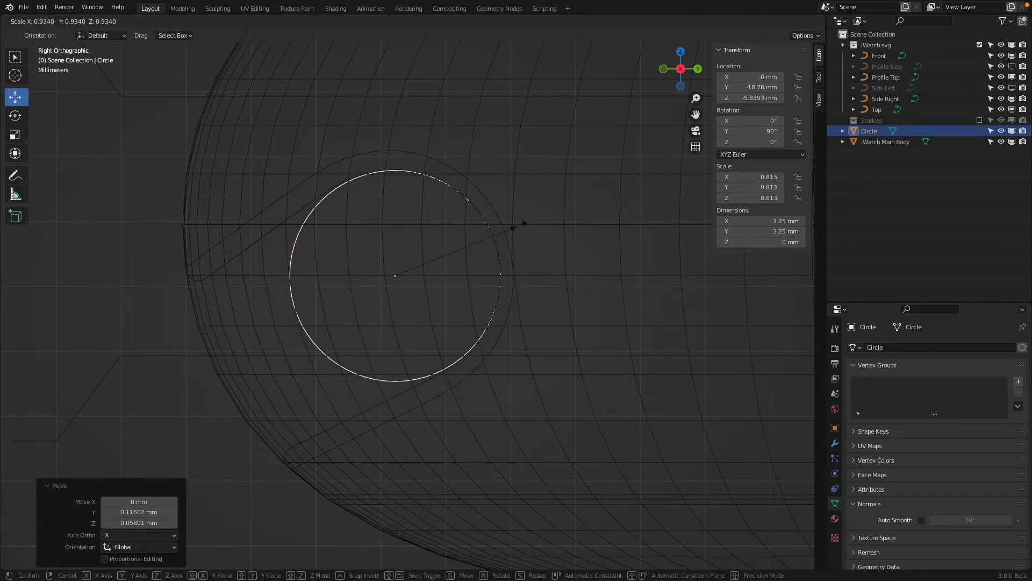
pyautogui.click(519, 225)
pyautogui.press('g')
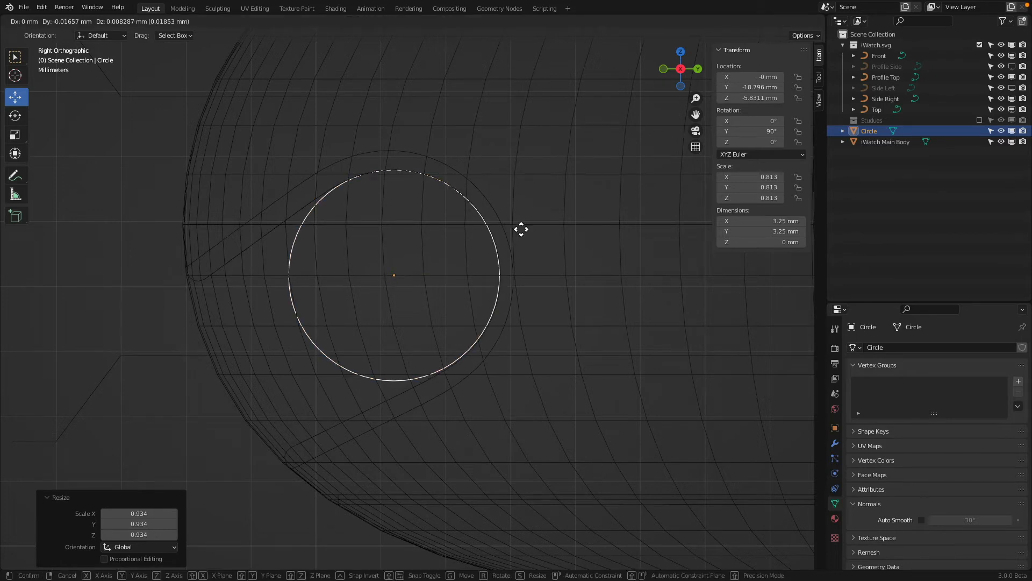
pyautogui.click(522, 228)
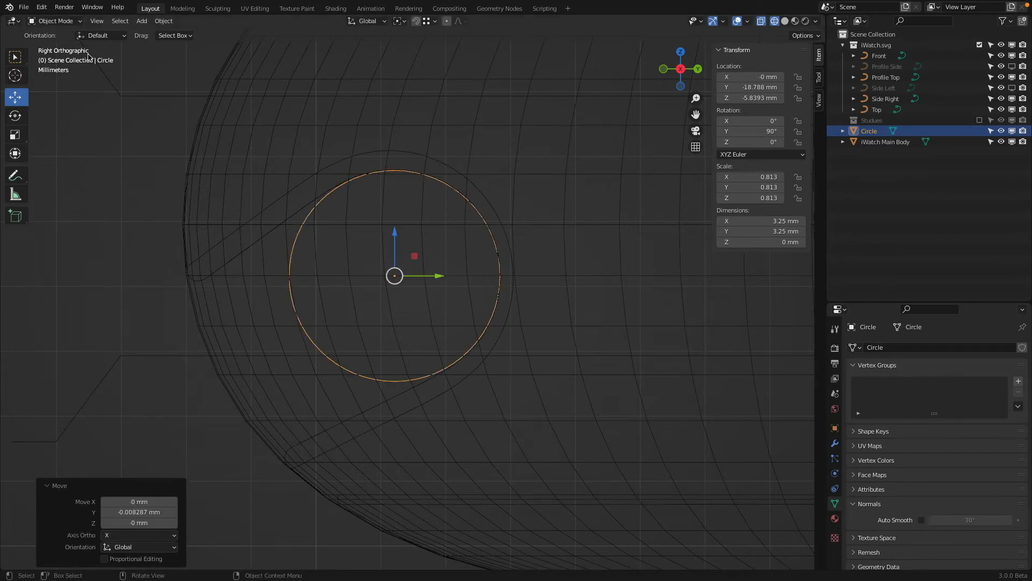
# - Open the circle for vertex editing where its upper arc meets the slot's slanted edge
pyautogui.press('Tab')
pyautogui.scroll(5, 349, 151)
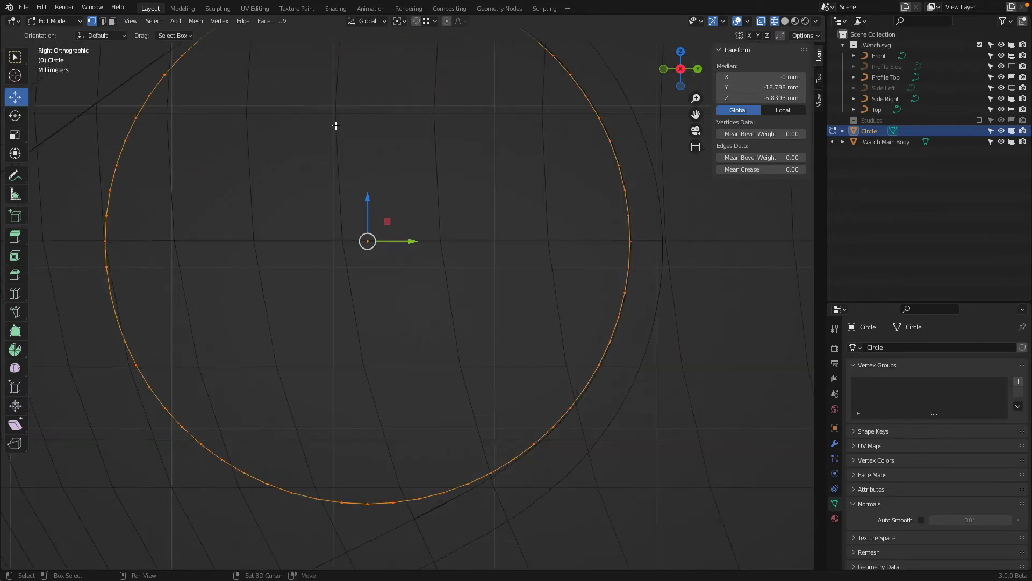
pyautogui.keyDown('shift'); pyautogui.moveTo(337, 125); pyautogui.dragTo(548, 291, button='middle'); pyautogui.keyUp('shift')
pyautogui.scroll(1, 533, 228)
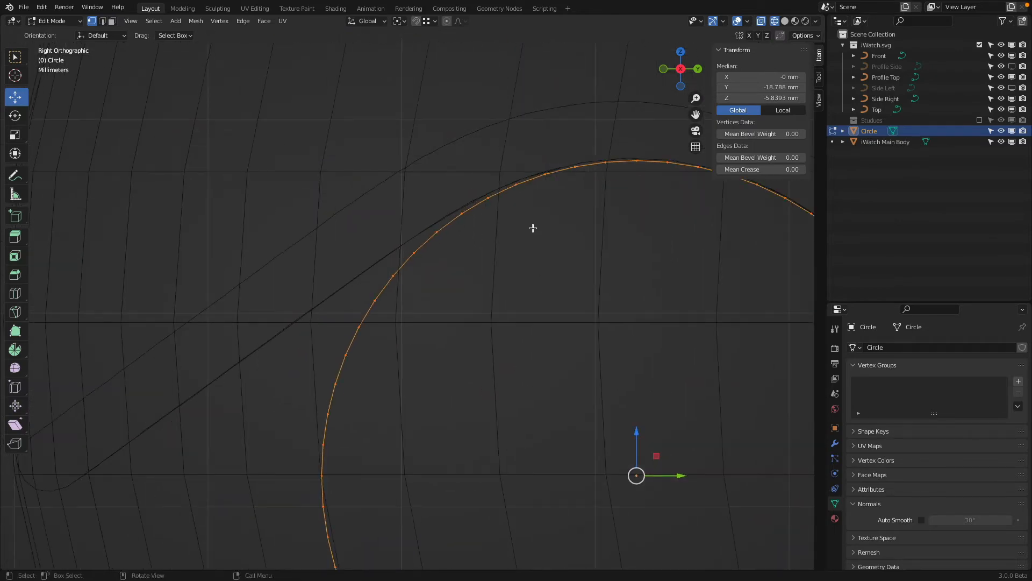
pyautogui.click(517, 185)
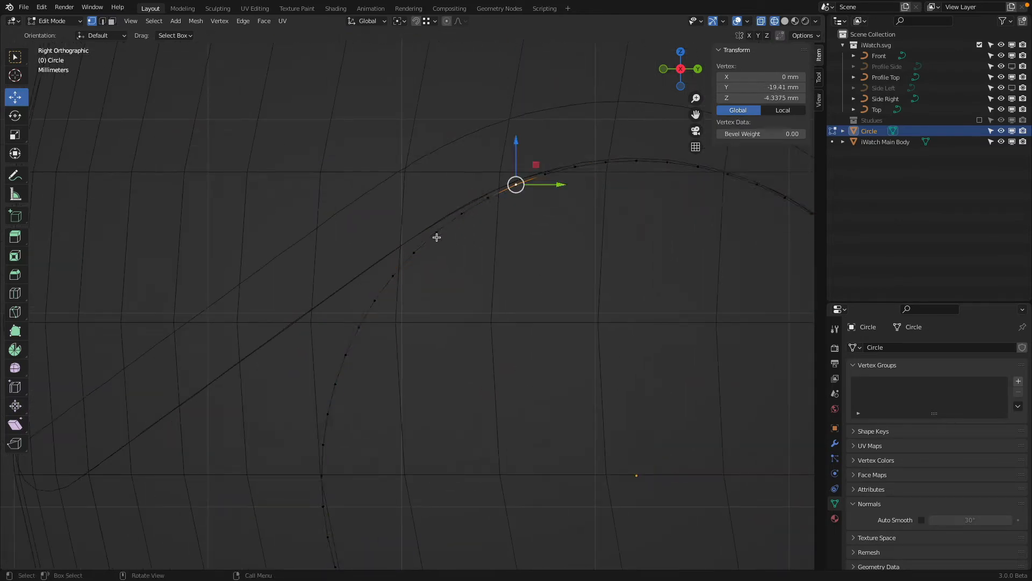
pyautogui.scroll(4, 501, 193)
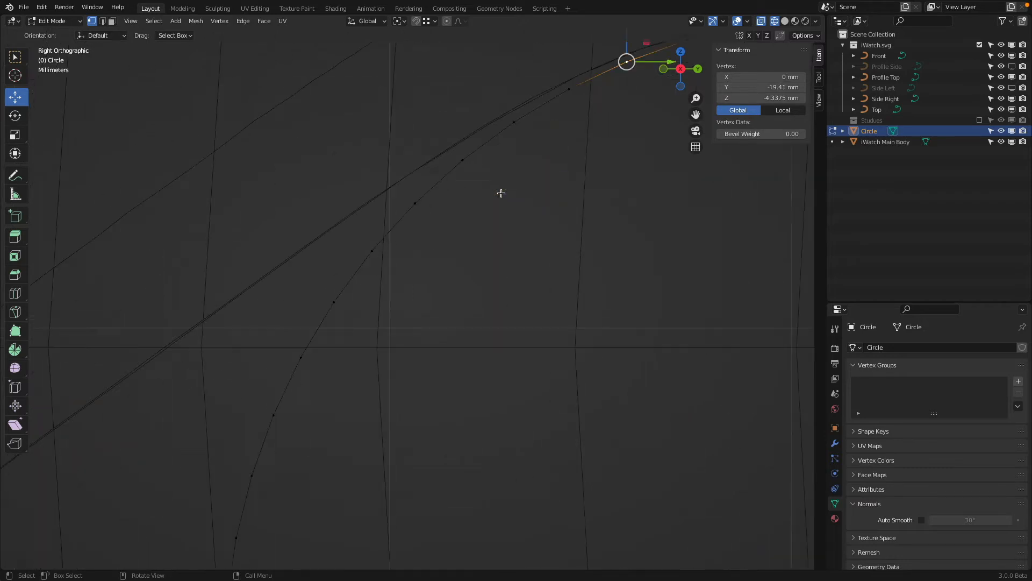
pyautogui.scroll(-4, 500, 193)
pyautogui.scroll(1, 500, 194)
pyautogui.press('g')
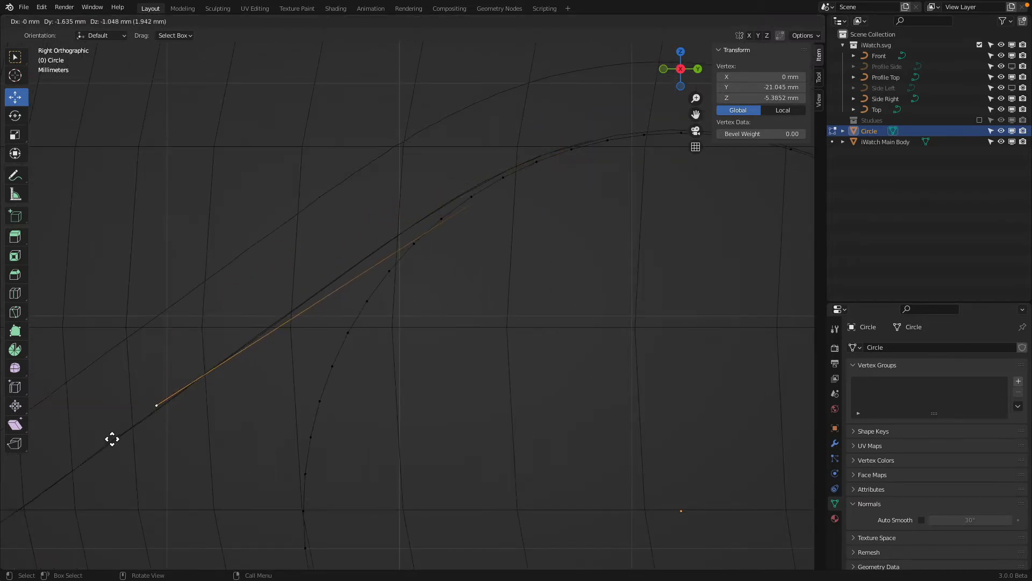
pyautogui.press('Escape')
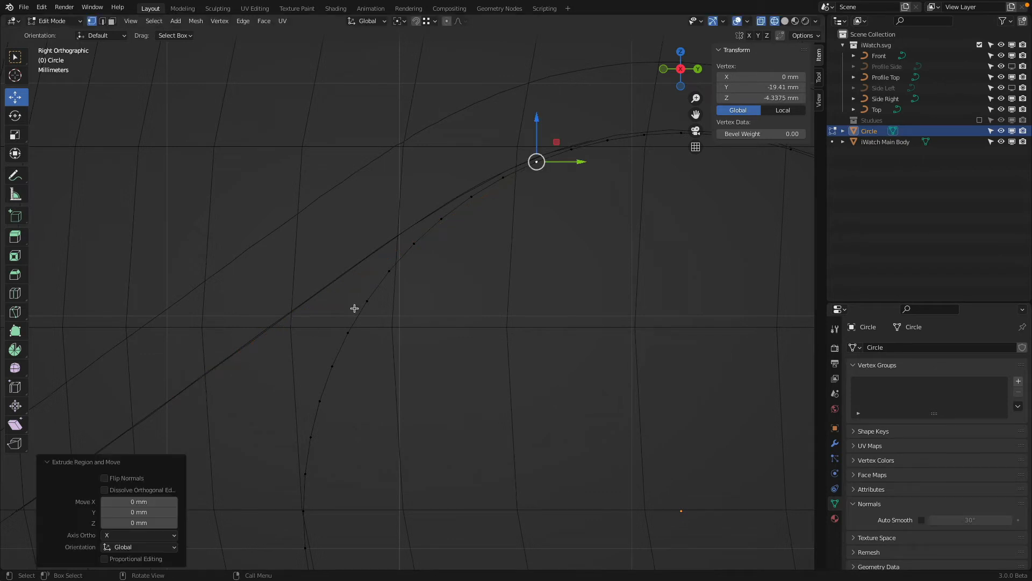
# - Extrude the circle vertex at the start of the slot's upper slanted edge along that edge, about -1.51 mm in Y and -1.01 mm in Z
pyautogui.click(498, 190)
pyautogui.click(503, 177)
pyautogui.press('g')
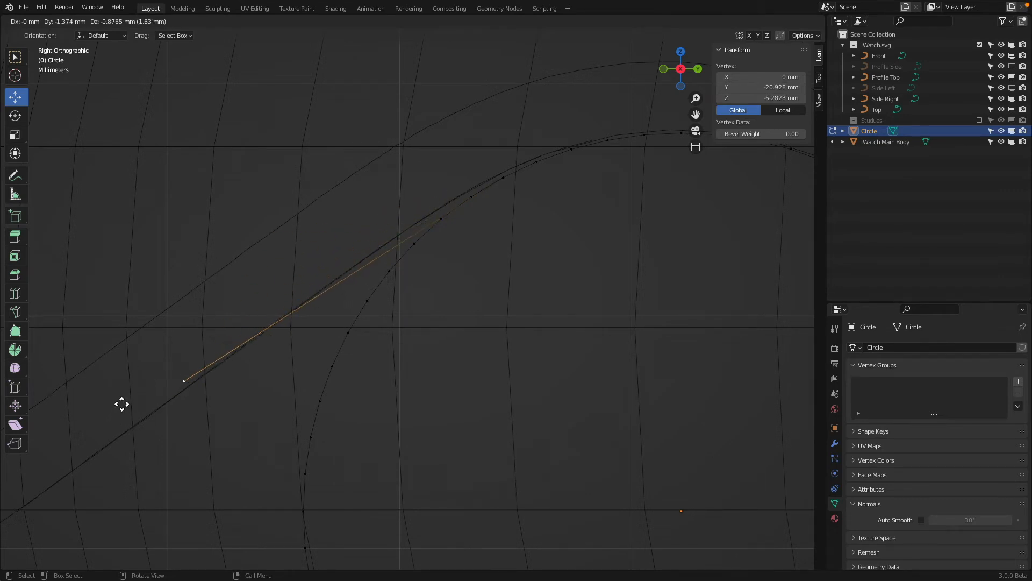
pyautogui.press('Escape')
pyautogui.rightClick(500, 352)
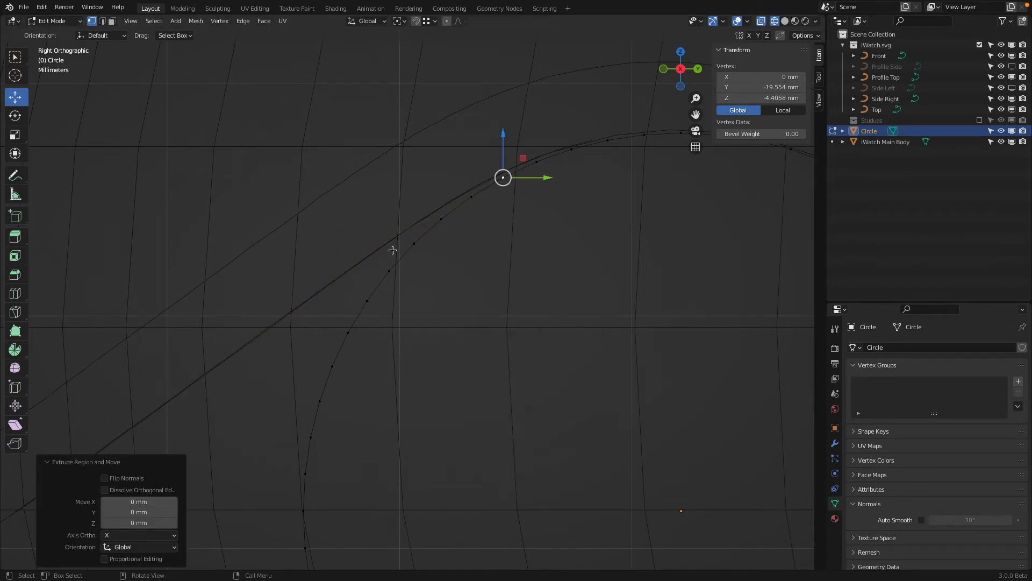
pyautogui.press('g')
pyautogui.click(40, 491)
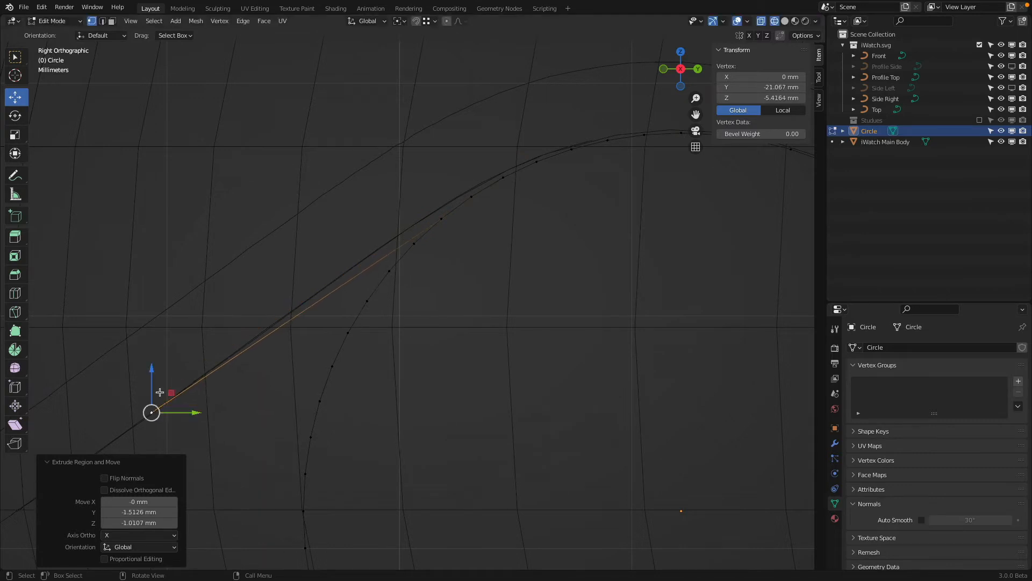
# - Extrude the next vertex down the arc along the slot's slanted edge, about -1.10 mm in Y and -0.71 mm in Z
pyautogui.scroll(2, 481, 220)
pyautogui.click(497, 151)
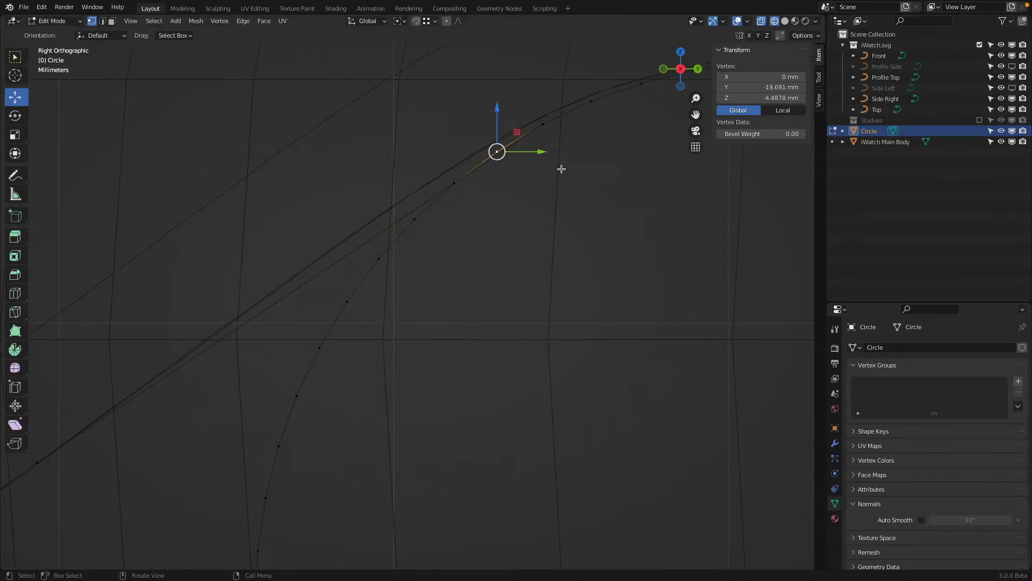
pyautogui.scroll(2, 553, 127)
pyautogui.keyDown('shift'); pyautogui.moveTo(553, 127); pyautogui.dragTo(420, 253, button='middle'); pyautogui.keyUp('shift')
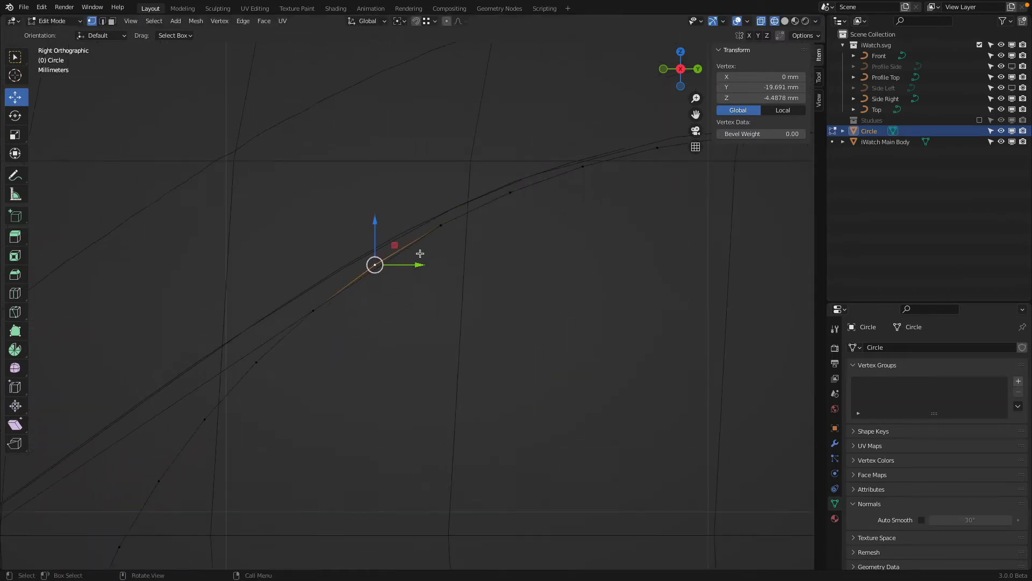
pyautogui.scroll(1, 424, 243)
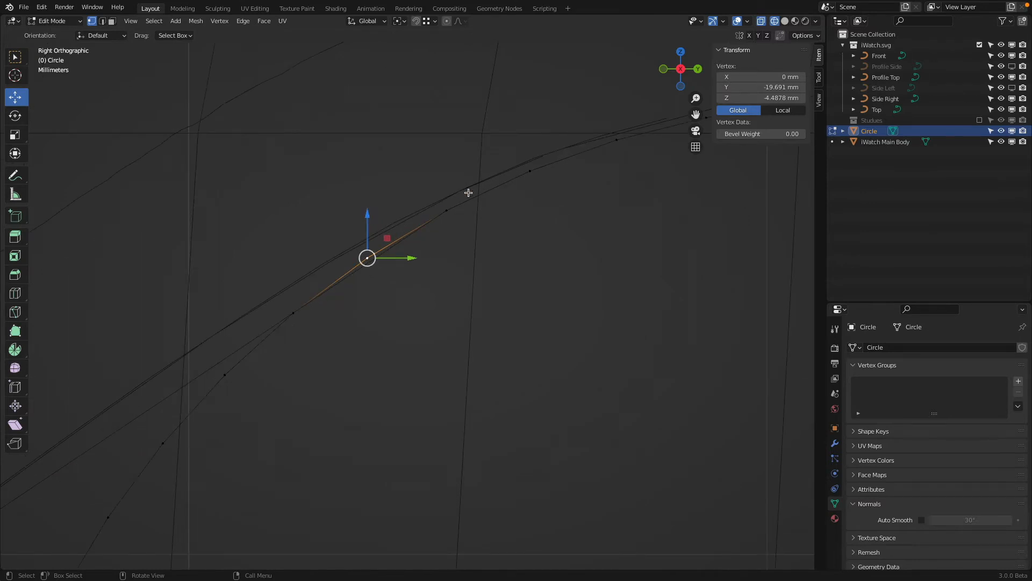
pyautogui.scroll(-3, 368, 263)
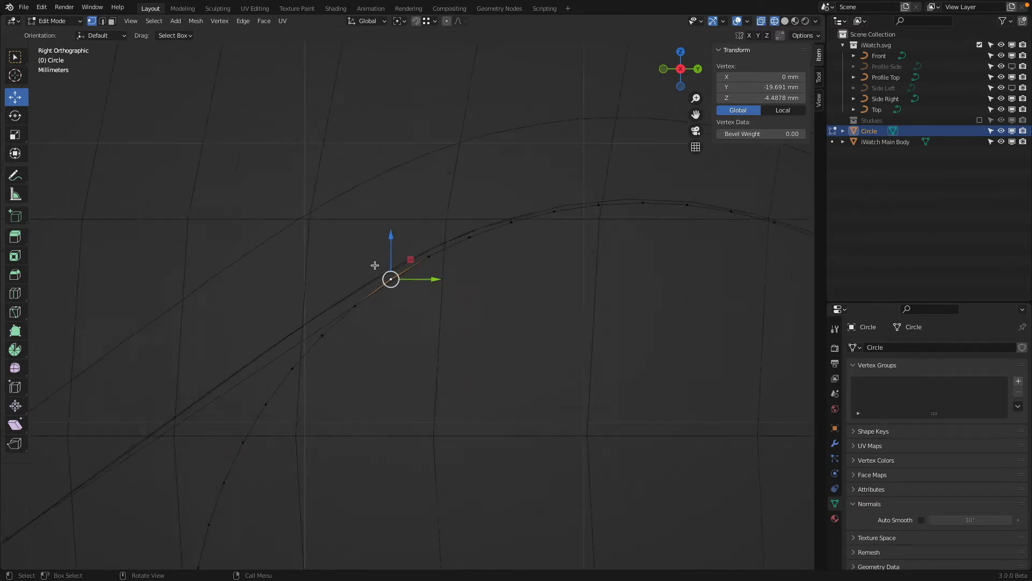
pyautogui.moveTo(390, 279); pyautogui.dragTo(121, 430)
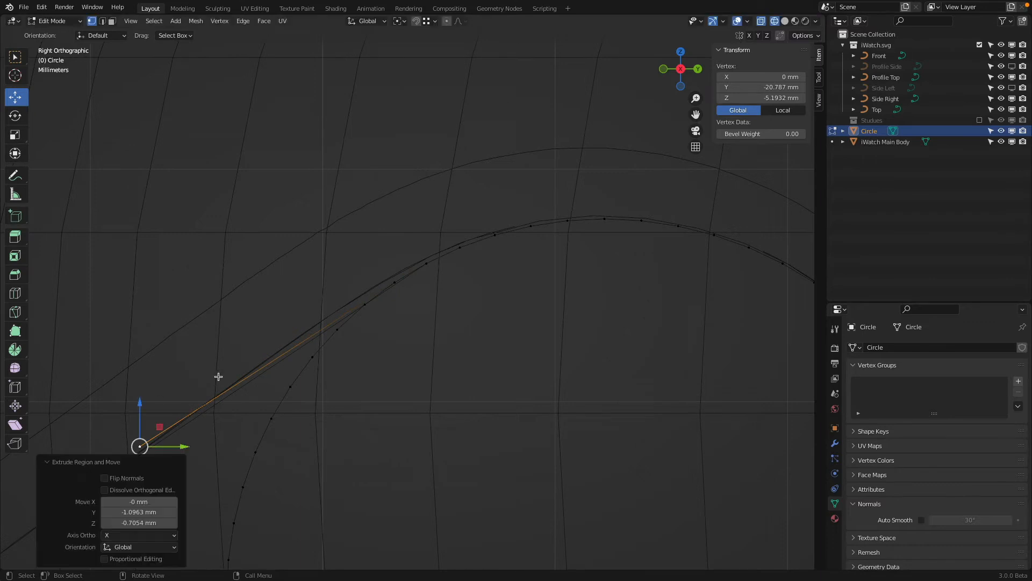
# - Delete a vertex of the circle's arc just below the extruded edges to open the circle there
pyautogui.scroll(-2, 395, 277)
pyautogui.hotkey('ctrl', 'z')
pyautogui.press('x')
pyautogui.click(405, 318)
pyautogui.scroll(-1, 405, 318)
pyautogui.scroll(-3, 405, 318)
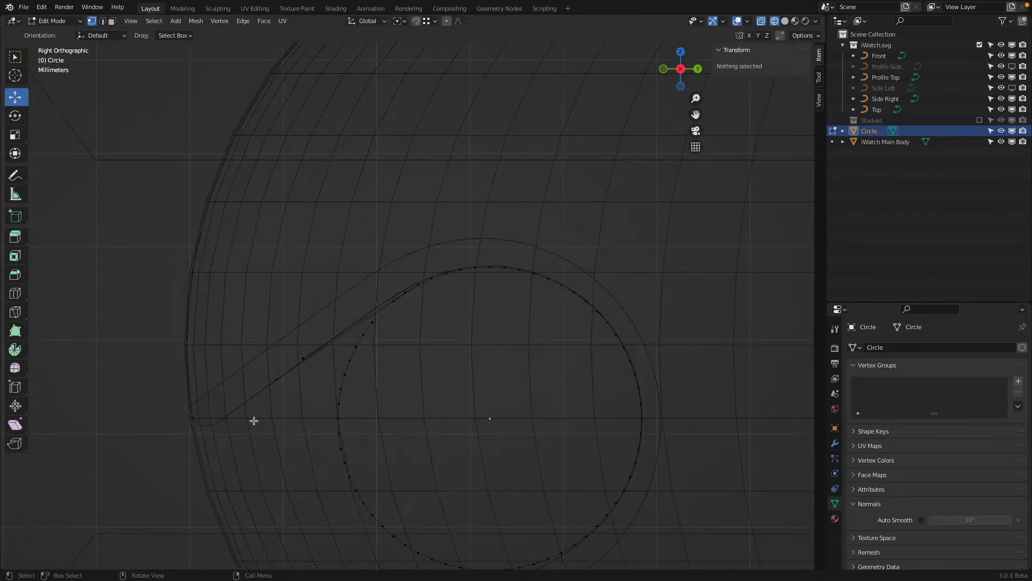
# - Delete the two vertices extruded along the slot's upper slanted edge, leaving the circle open at its arc
pyautogui.click(285, 382)
pyautogui.press('x')
pyautogui.click(295, 386)
pyautogui.click(305, 366)
pyautogui.press('x')
pyautogui.click(305, 371)
# - Scale the opened circle by 1.008 in object mode to fit its arc to the slot outline
pyautogui.scroll(5, 413, 299)
pyautogui.scroll(5, 375, 305)
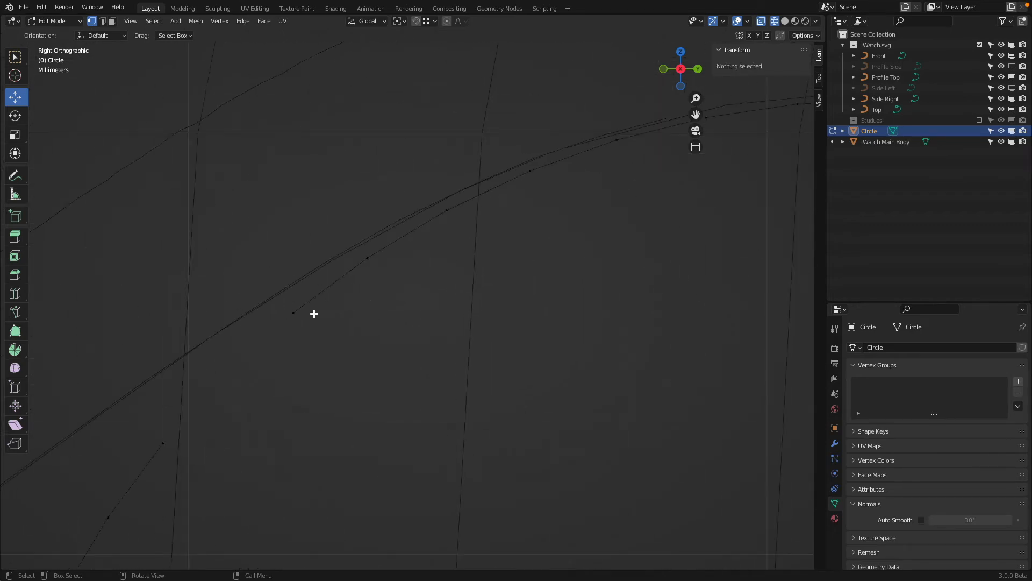
pyautogui.click(295, 318)
pyautogui.scroll(-6, 438, 279)
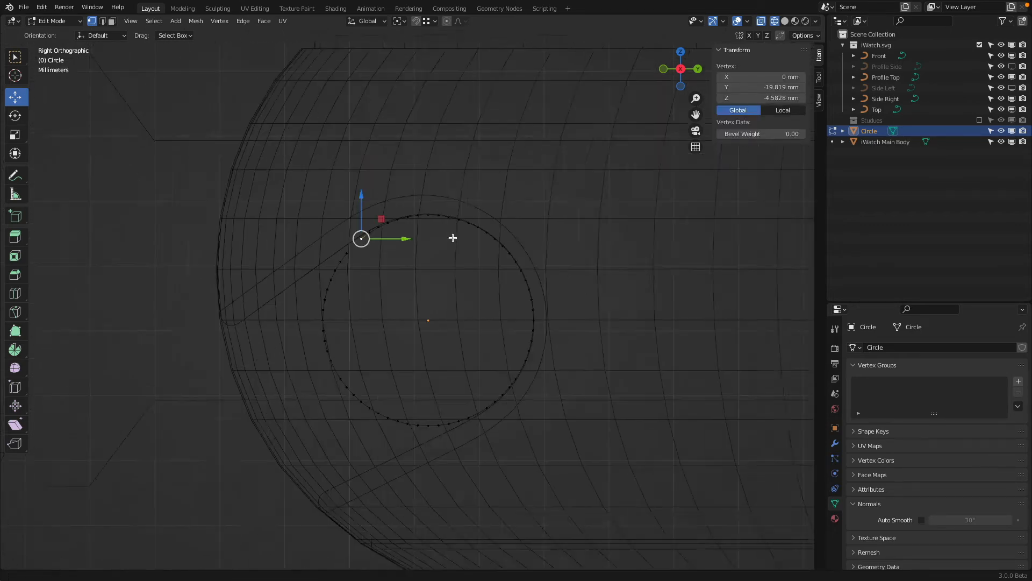
pyautogui.scroll(8, 462, 291)
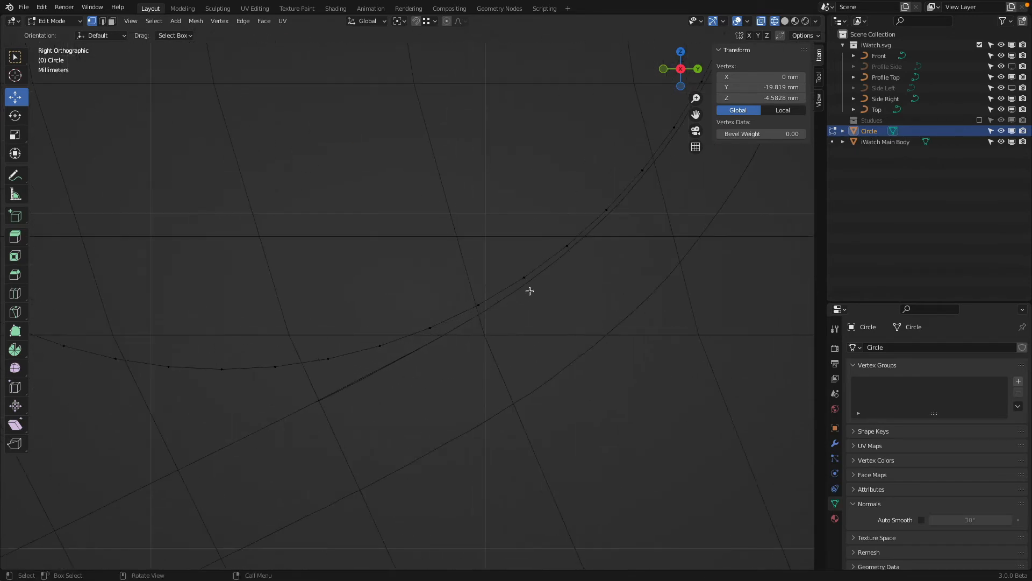
pyautogui.scroll(-8, 531, 279)
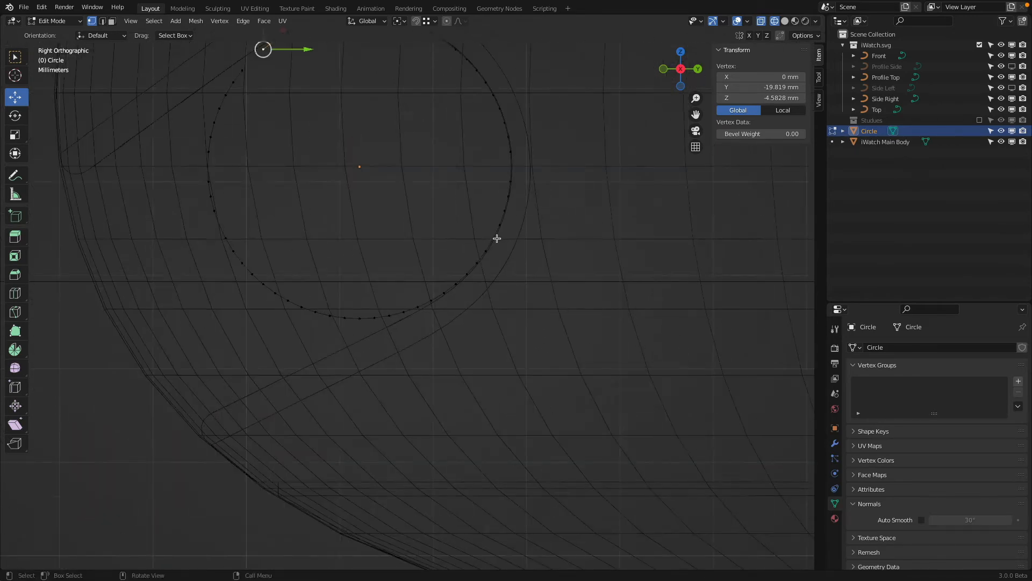
pyautogui.scroll(2, 441, 178)
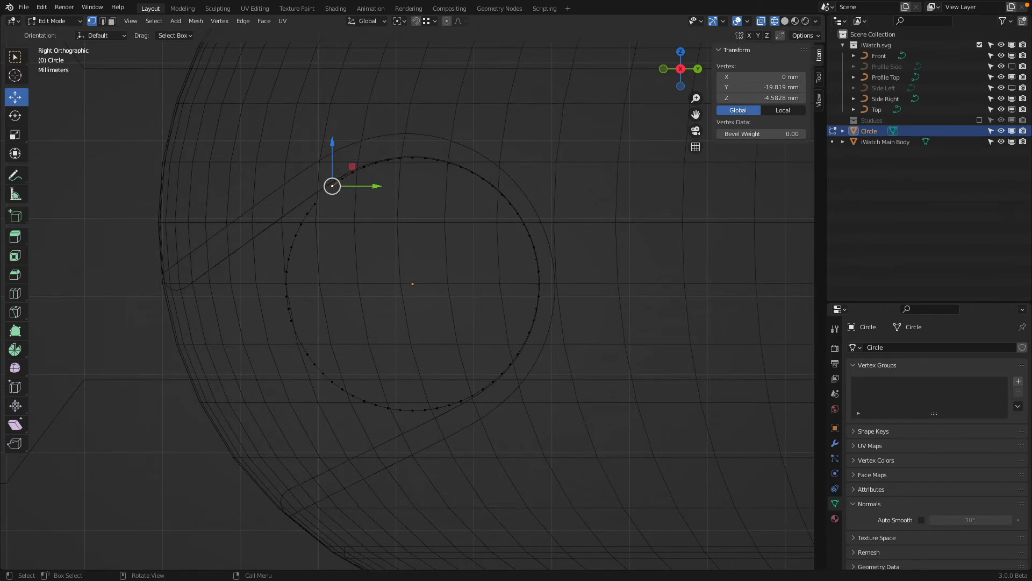
pyautogui.press('Tab')
pyautogui.scroll(5, 463, 249)
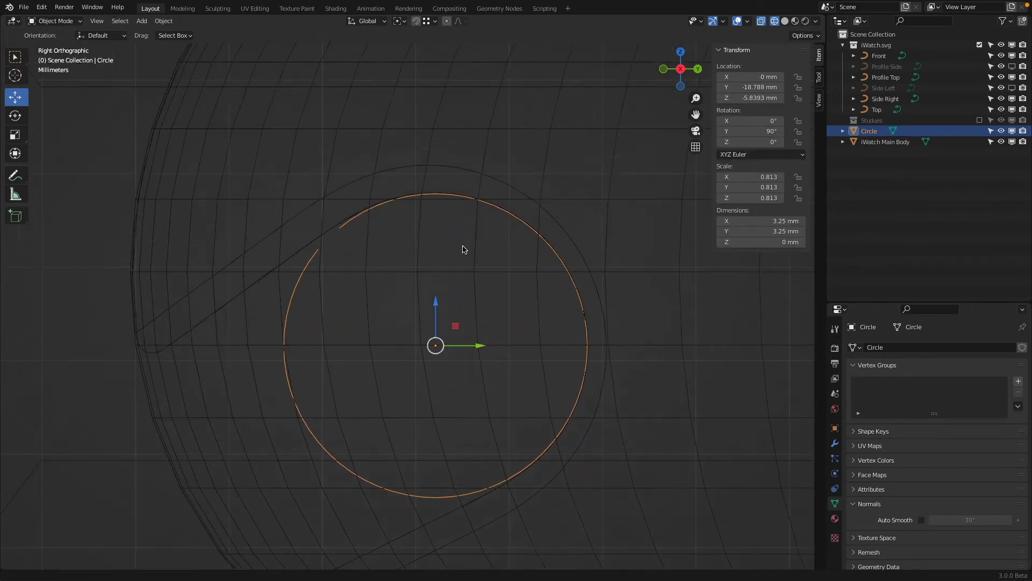
pyautogui.press('s')
pyautogui.click(312, 239)
pyautogui.scroll(-2, 502, 344)
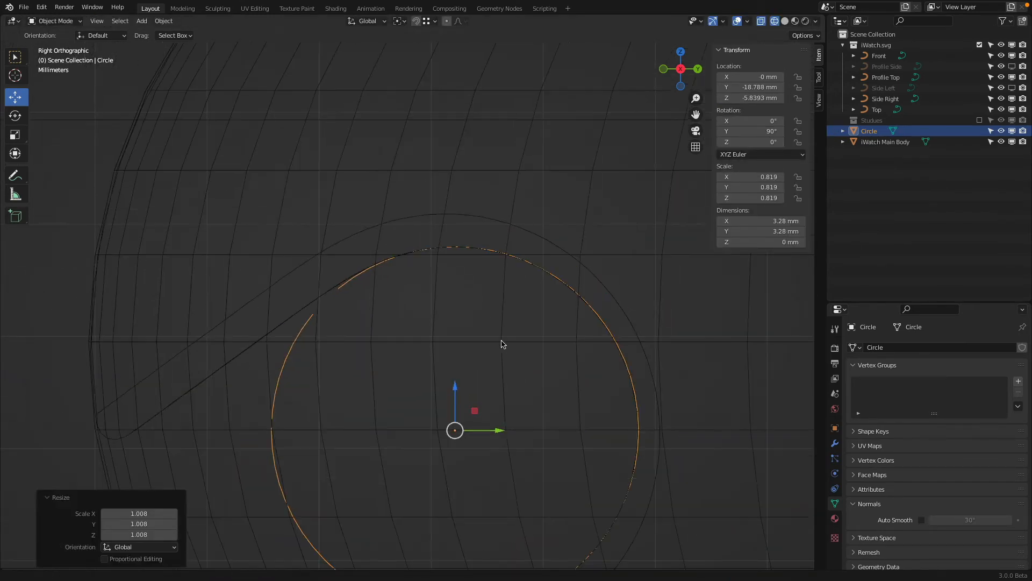
# - Open the circle for vertex editing where its lower arc meets the slot's lower slanted edge
pyautogui.keyDown('shift'); pyautogui.moveTo(584, 538); pyautogui.dragTo(533, 297, button='middle'); pyautogui.keyUp('shift')
pyautogui.scroll(2, 560, 324)
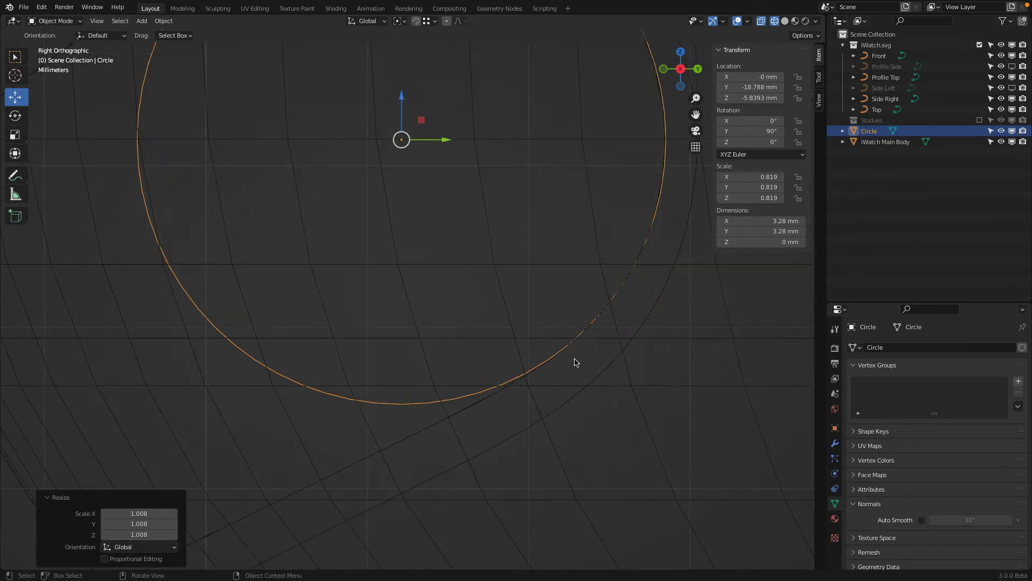
pyautogui.press('Tab')
pyautogui.keyDown('shift'); pyautogui.moveTo(565, 347); pyautogui.dragTo(553, 249, button='middle'); pyautogui.keyUp('shift')
pyautogui.scroll(2, 583, 244)
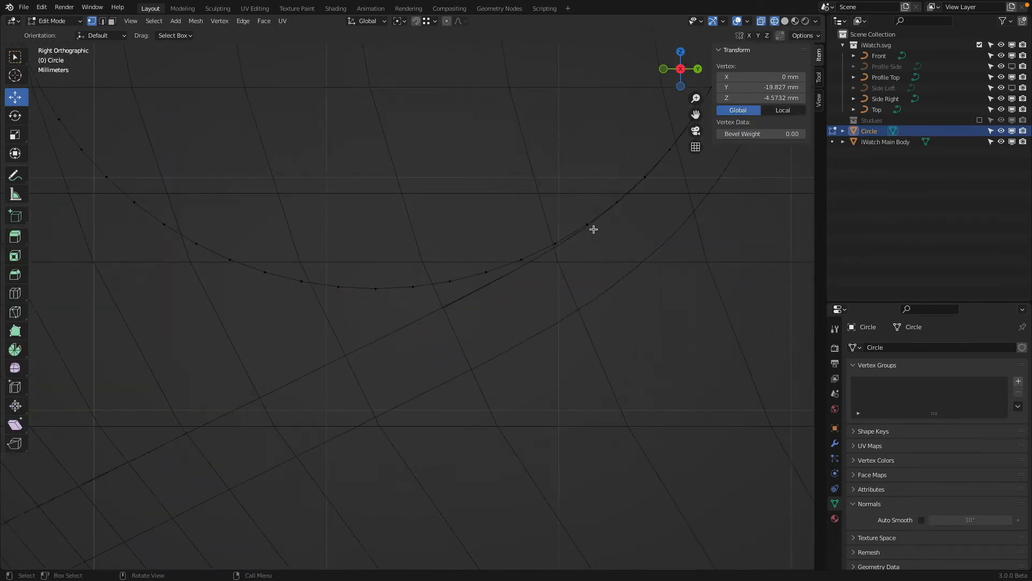
pyautogui.click(587, 224)
pyautogui.moveTo(588, 225); pyautogui.dragTo(327, 376)
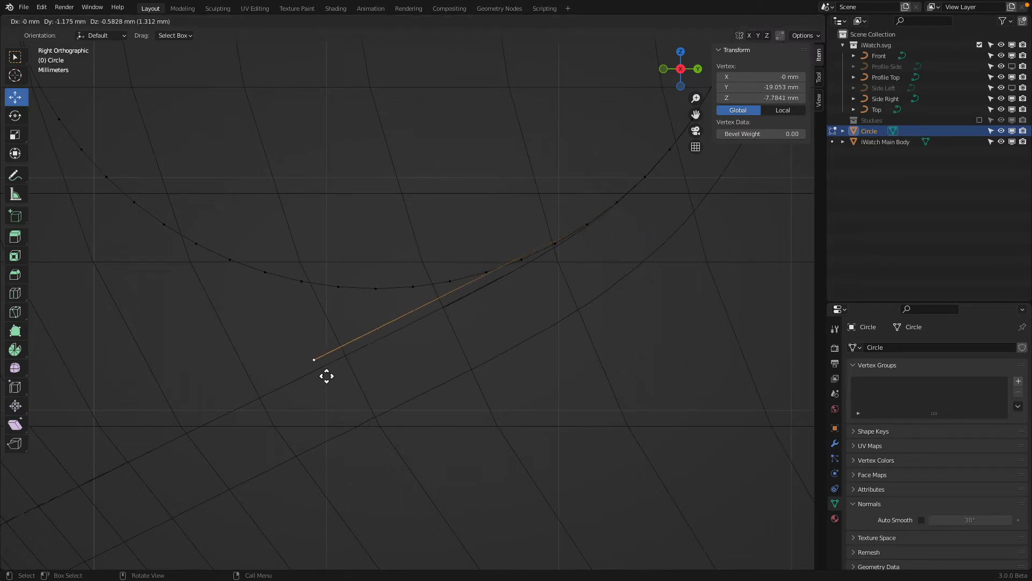
pyautogui.rightClick(323, 385)
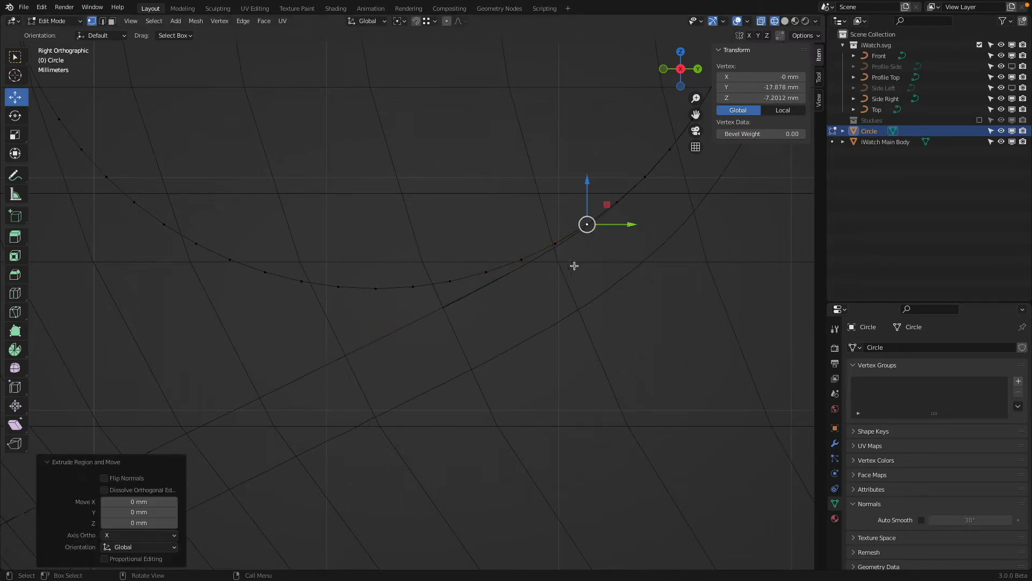
pyautogui.press('x')
pyautogui.click(647, 285)
# - Extrude the lower arc's vertex along the slot's lower slanted edge, about -0.95 mm in Y and -0.50 mm in Z
pyautogui.click(558, 248)
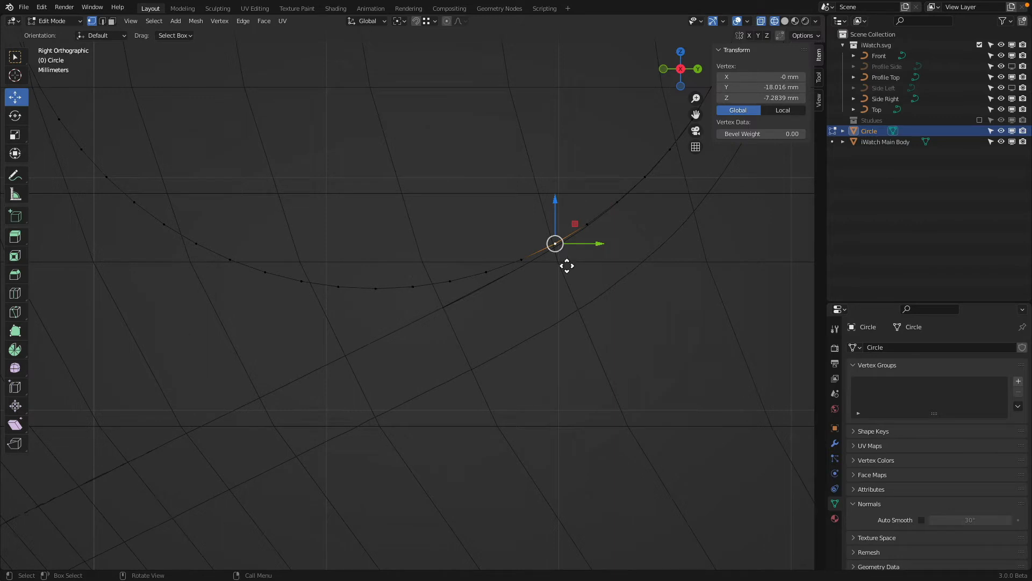
pyautogui.press('e')
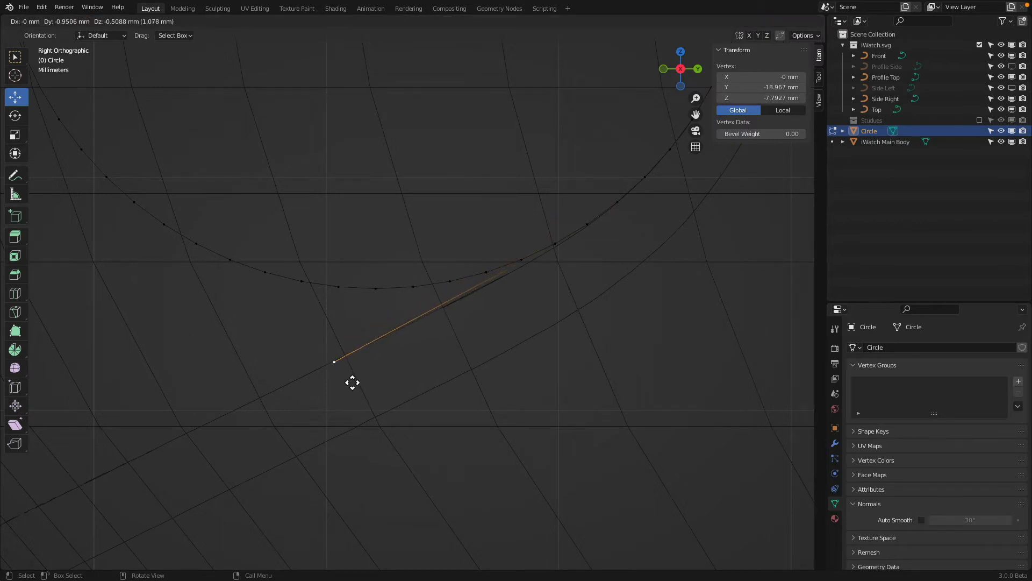
pyautogui.click(351, 381)
# - Delete the lower arc vertex just past the extruded edge, together with the disconnected arc between the two slanted edges
pyautogui.click(521, 262)
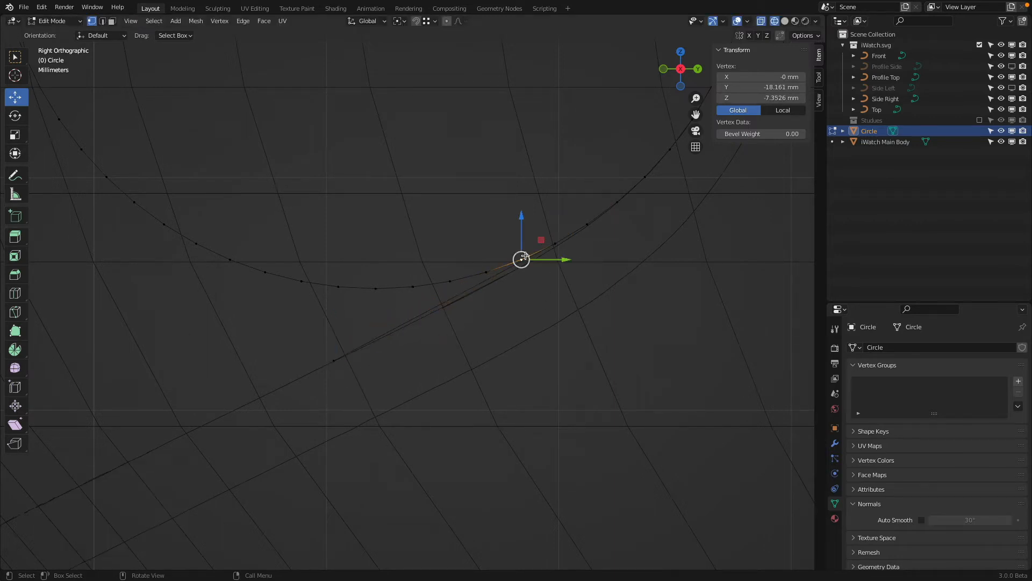
pyautogui.press('x')
pyautogui.click(572, 204)
pyautogui.click(487, 270)
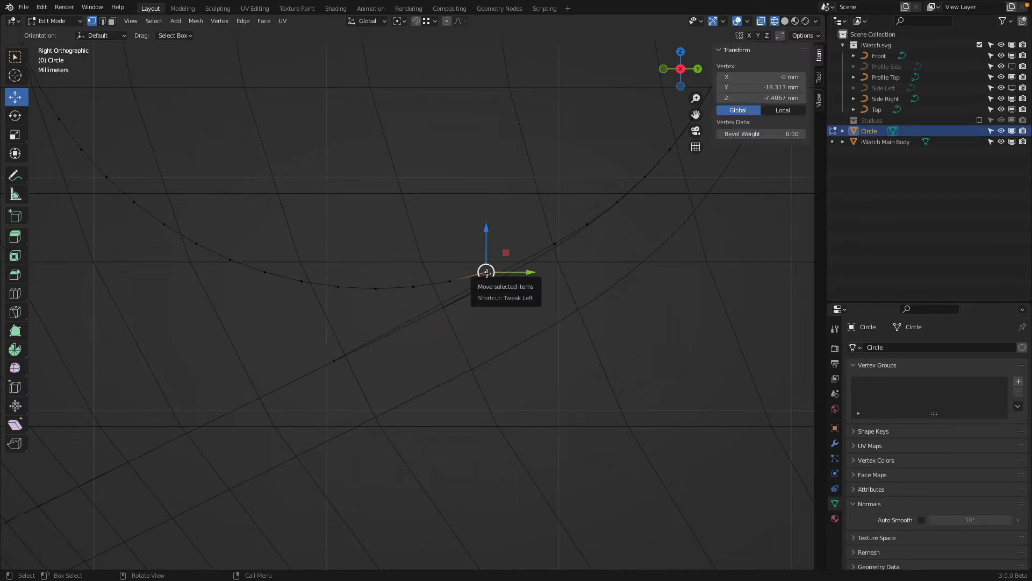
pyautogui.hotkey('ctrl', 'l')
pyautogui.scroll(-5, 415, 222)
pyautogui.scroll(1, 415, 222)
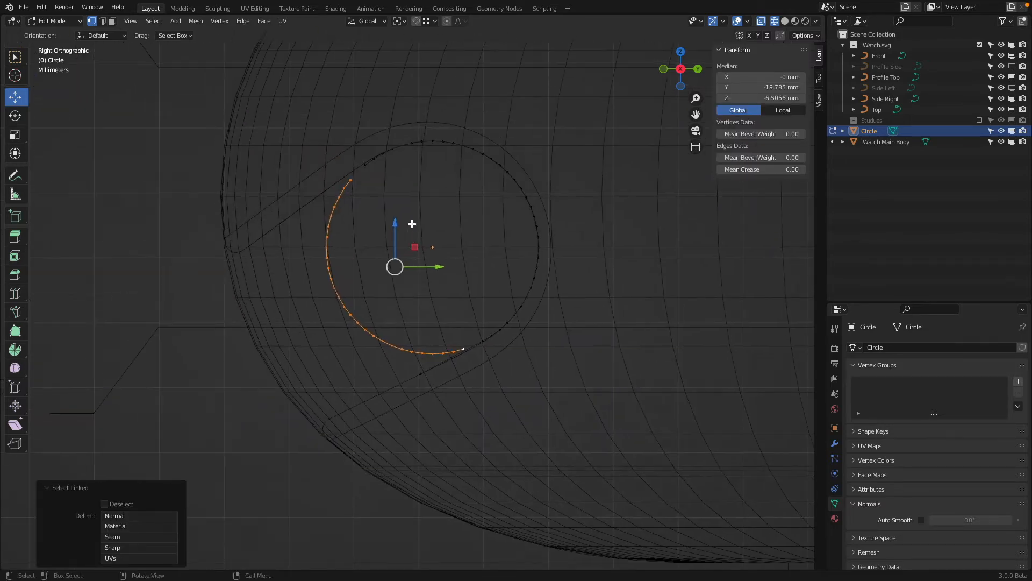
pyautogui.press('x')
pyautogui.click(412, 224)
# - Move the profile's lower end about -3.75 mm in Y and -1.86 mm in Z, and its upper end about -4.19 and -2.97 mm
pyautogui.click(426, 379)
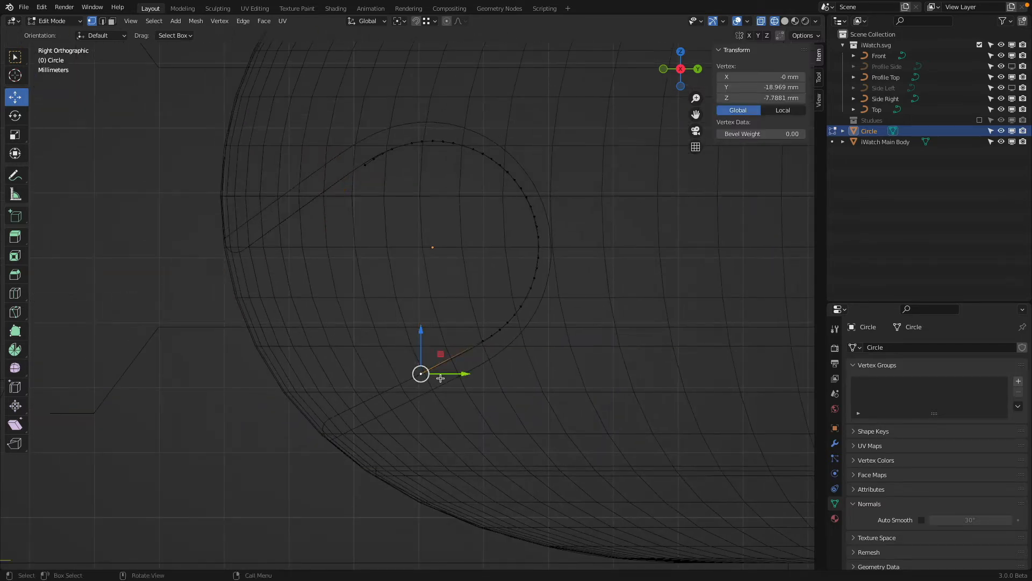
pyautogui.press('g')
pyautogui.click(194, 498)
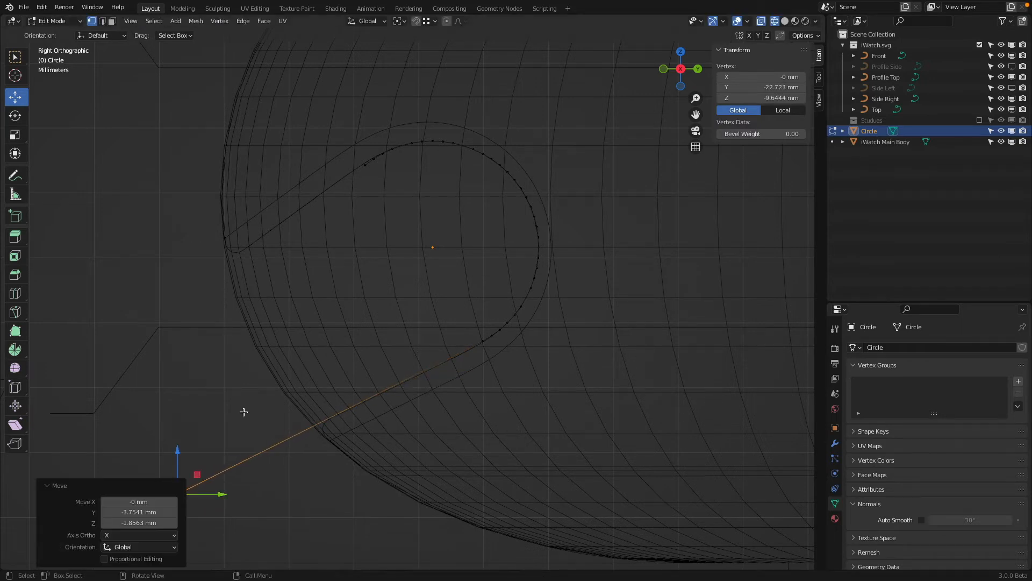
pyautogui.click(366, 176)
pyautogui.press('g')
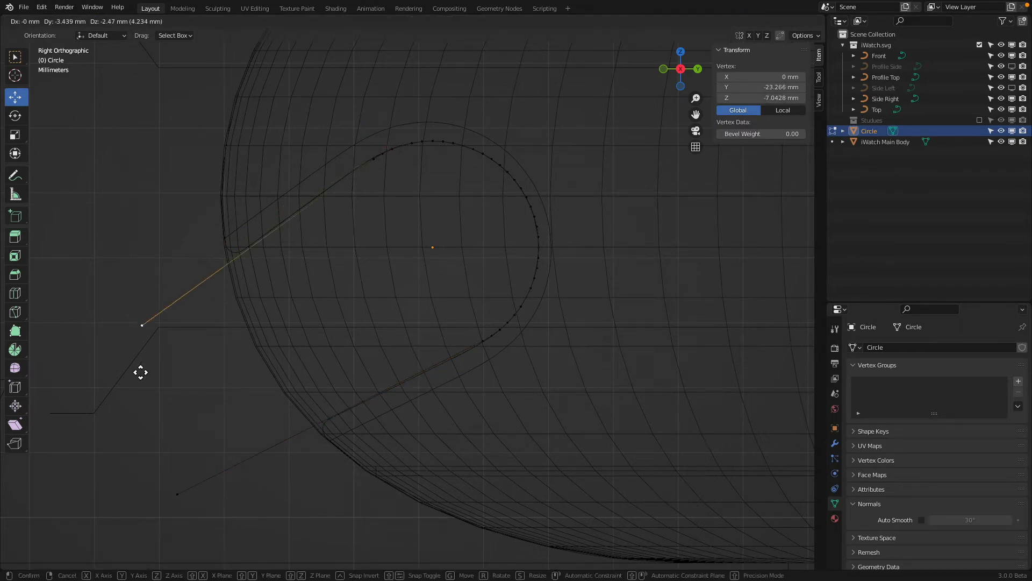
pyautogui.click(98, 370)
# - Delete the extra vertex on the upper arc near the start of the slanted edge
pyautogui.scroll(2, 345, 150)
pyautogui.scroll(2, 371, 301)
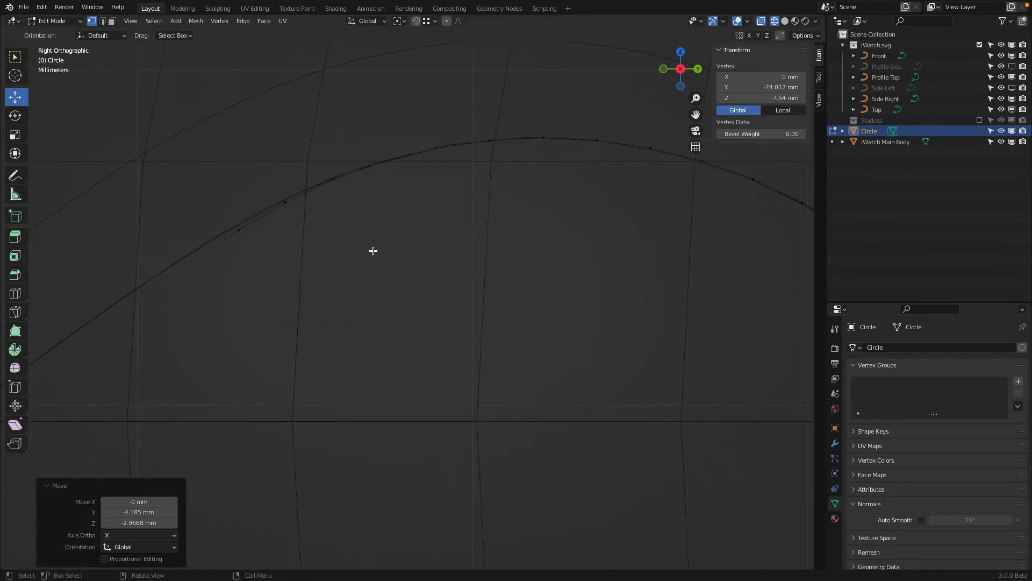
pyautogui.scroll(2, 532, 220)
pyautogui.click(430, 215)
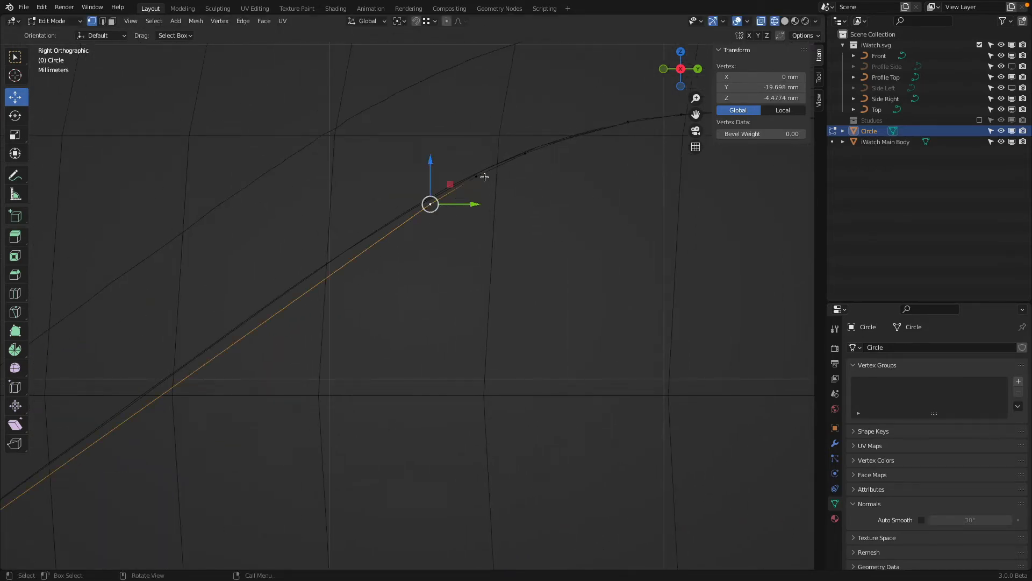
pyautogui.click(484, 175)
pyautogui.click(586, 143)
pyautogui.click(484, 191)
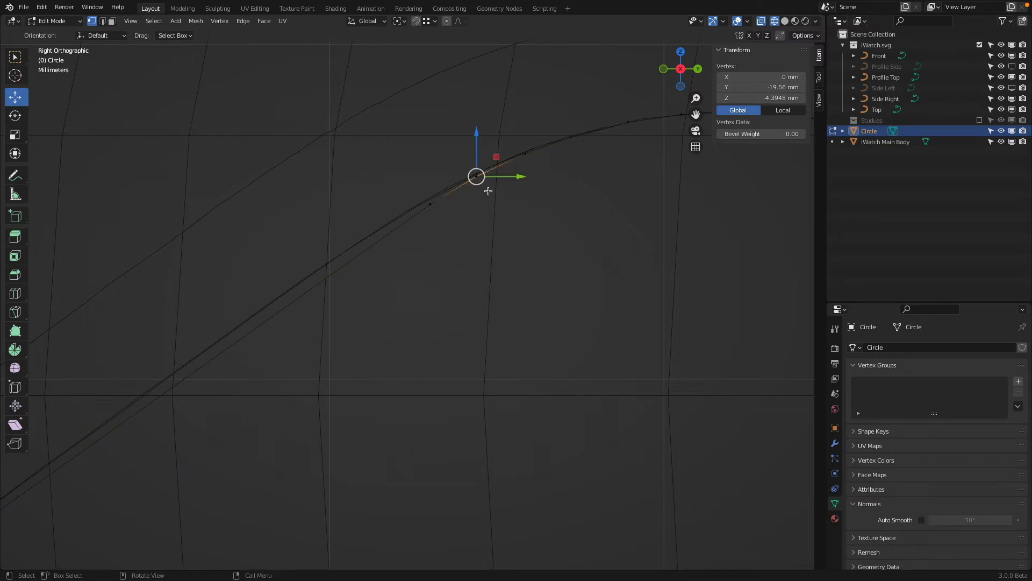
pyautogui.press('g')
pyautogui.rightClick(499, 209)
pyautogui.press('g')
pyautogui.click(513, 239)
pyautogui.press('x')
pyautogui.click(609, 224)
pyautogui.scroll(-4, 609, 225)
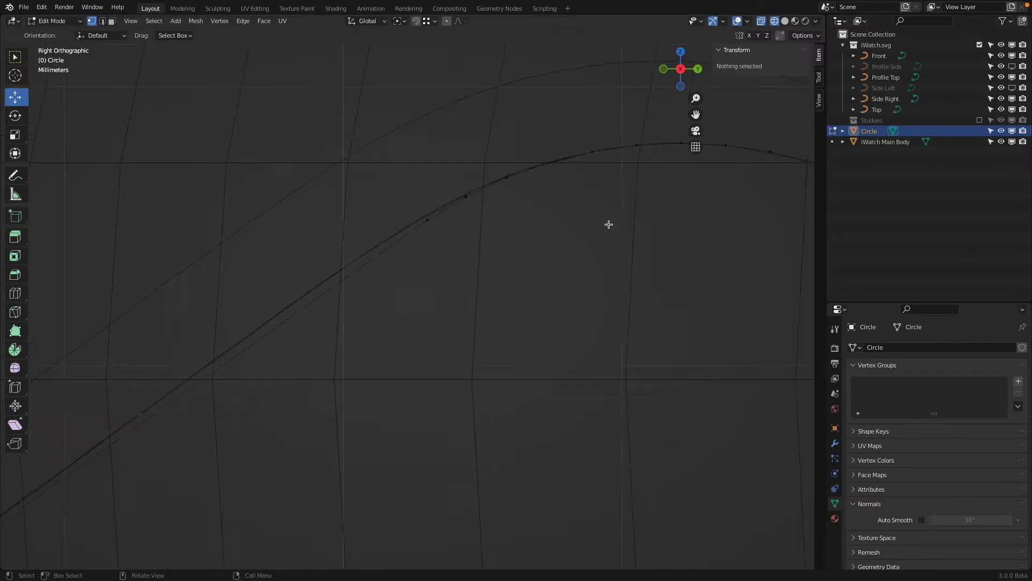
# - Select the whole slot profile from its two open ends and fill it with a face
pyautogui.press('a')
pyautogui.scroll(-5, 609, 225)
pyautogui.scroll(3, 655, 181)
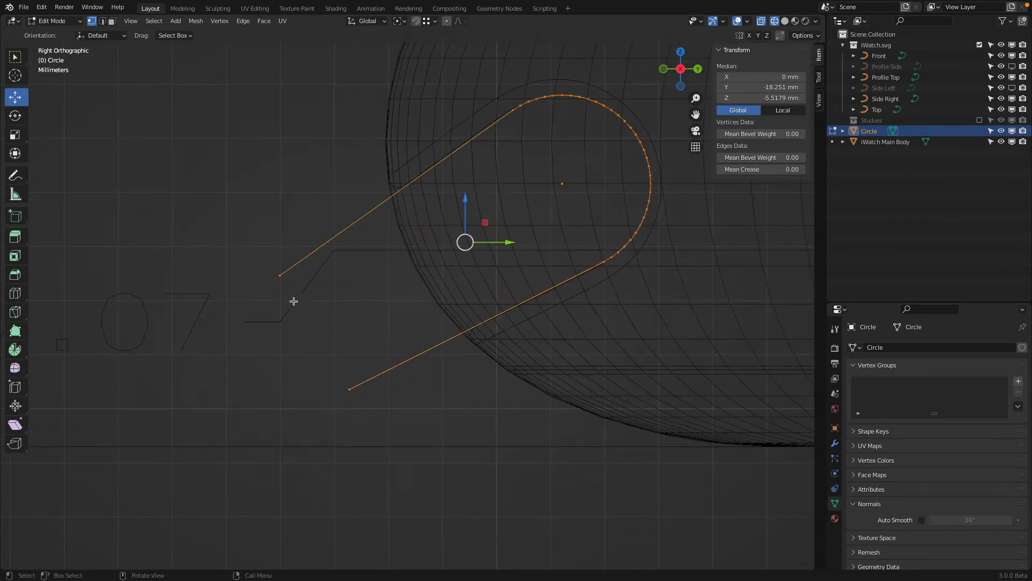
pyautogui.click(280, 275)
pyautogui.keyDown('shift'); pyautogui.click(349, 389); pyautogui.keyUp('shift')
pyautogui.hotkey('ctrl', 'l')
pyautogui.press('f')
pyautogui.scroll(-4, 477, 279)
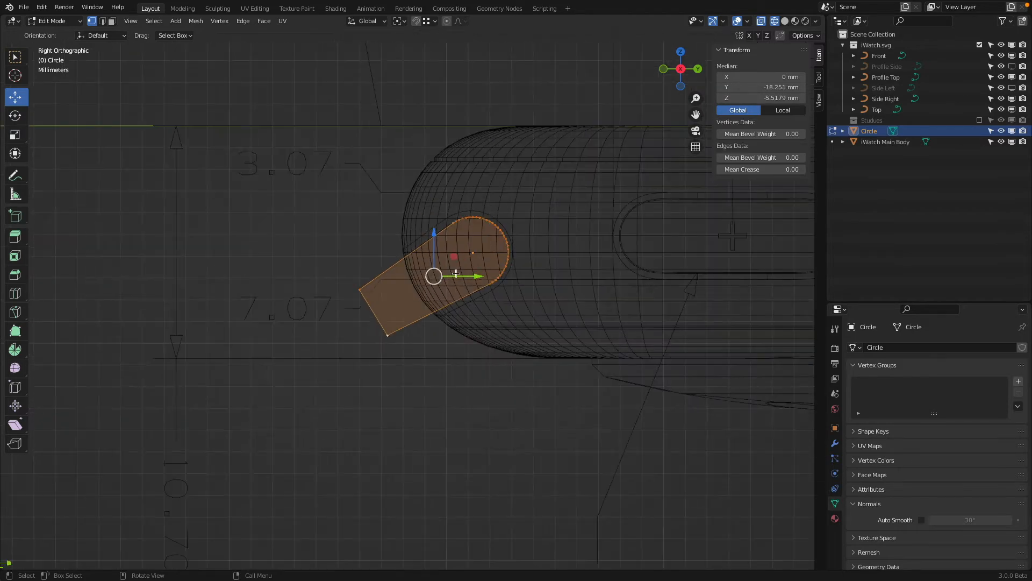
# - Show the model in solid shading and add a Solidify modifier with 25 mm thickness to the slot profile
pyautogui.moveTo(478, 279); pyautogui.dragTo(553, 292, button='middle')
pyautogui.press('z')
pyautogui.click(682, 310)
pyautogui.scroll(-3, 629, 296)
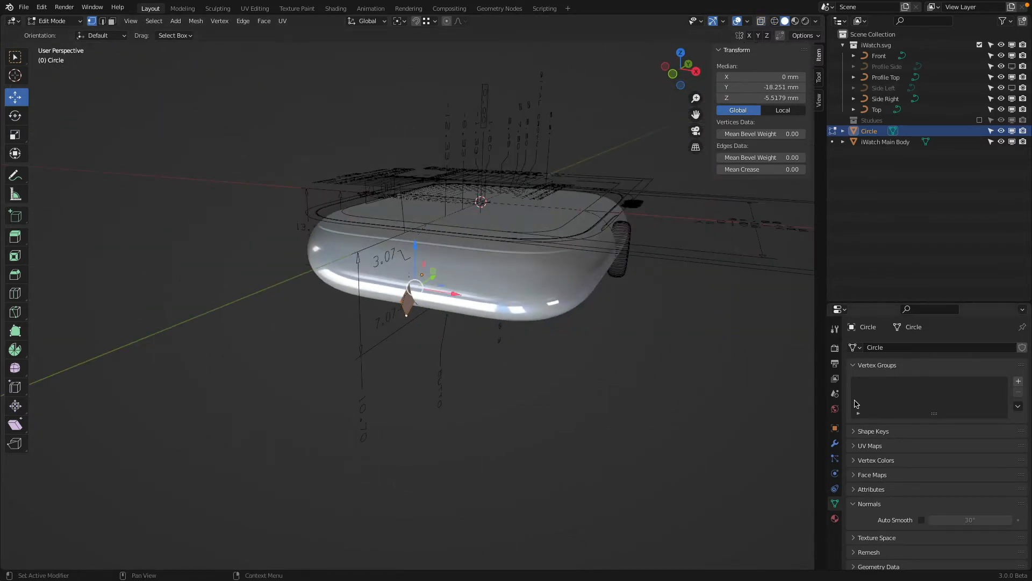
pyautogui.click(834, 443)
pyautogui.click(906, 349)
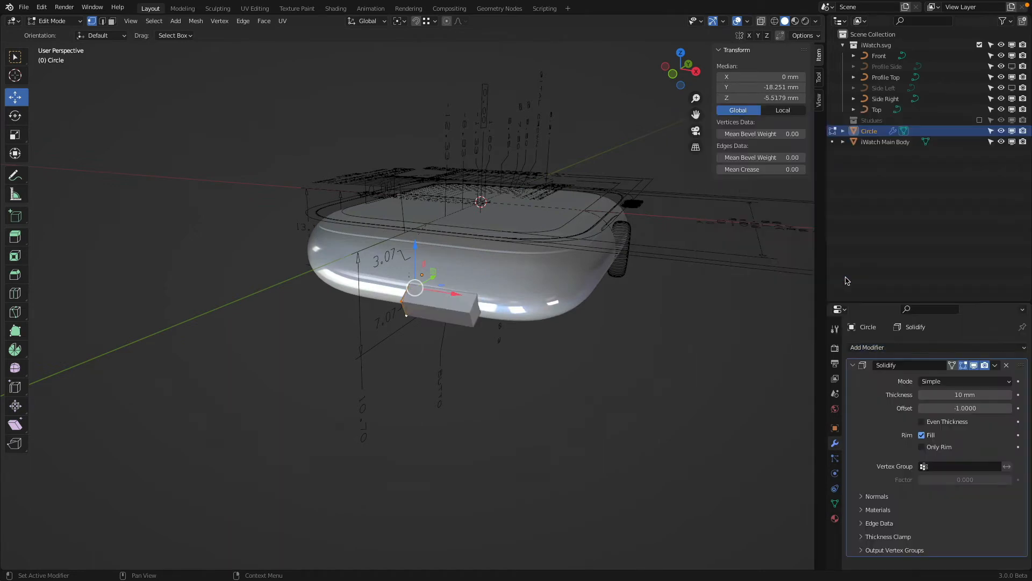
pyautogui.click(839, 276)
pyautogui.moveTo(961, 394)
pyautogui.mouseDown()
pyautogui.moveTo(994, 394)
pyautogui.moveTo(971, 394)
pyautogui.mouseUp()
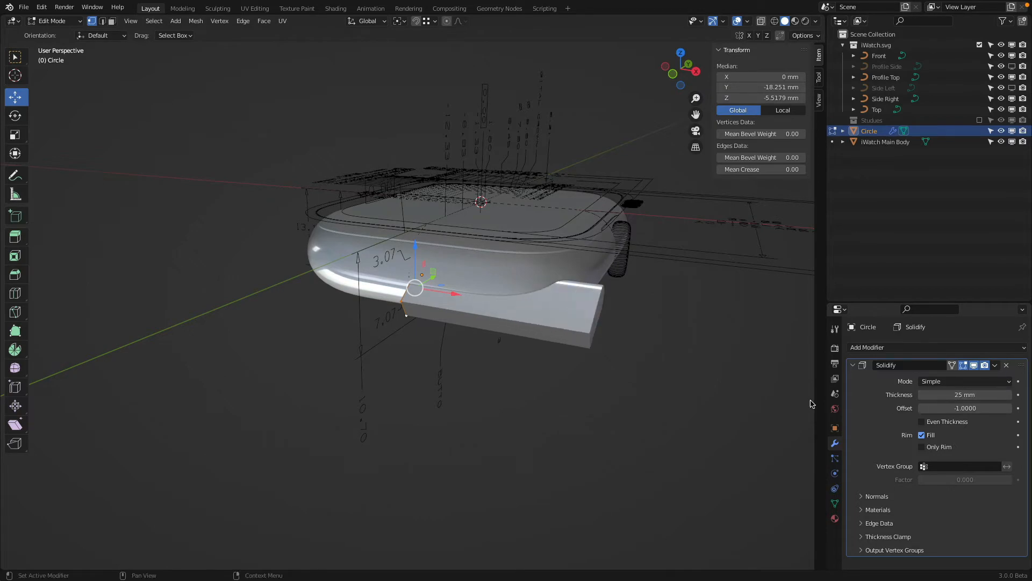
# - Add a Mirror modifier to the slot profile after Solidify, using only the Y axis
pyautogui.moveTo(573, 385); pyautogui.dragTo(656, 368, button='middle')
pyautogui.scroll(2, 494, 409)
pyautogui.click(884, 348)
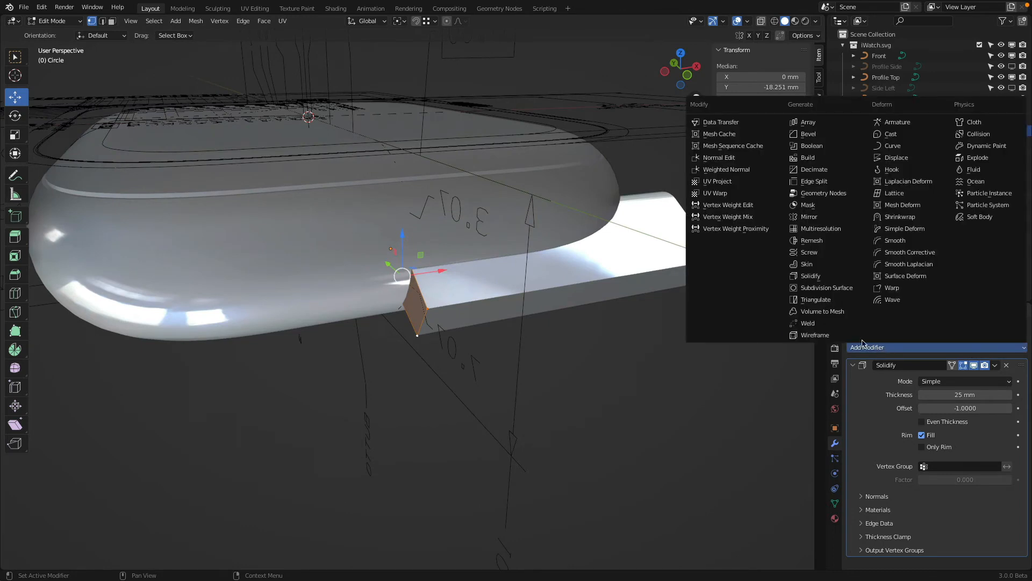
pyautogui.click(850, 216)
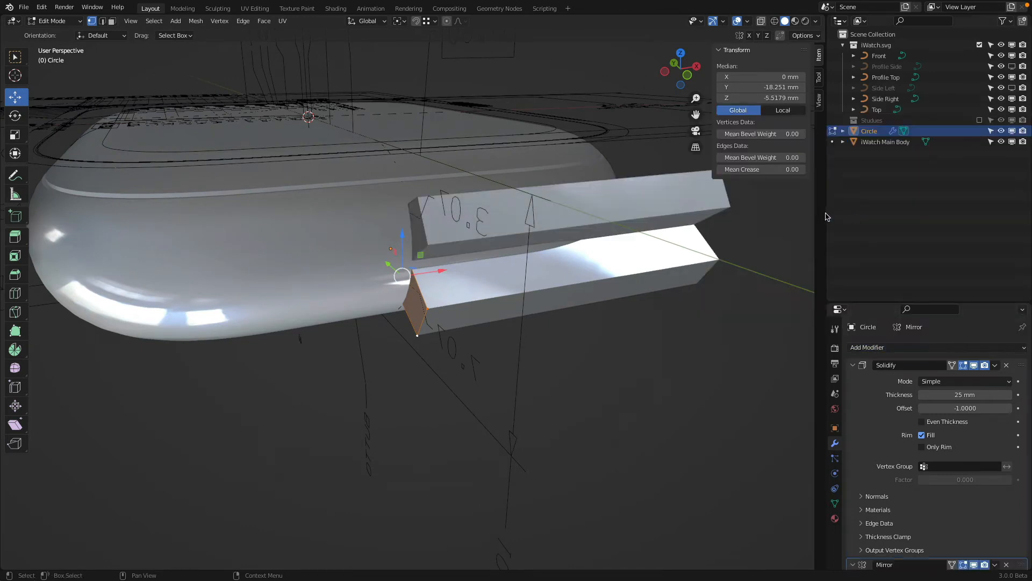
pyautogui.scroll(-5, 940, 480)
pyautogui.click(940, 476)
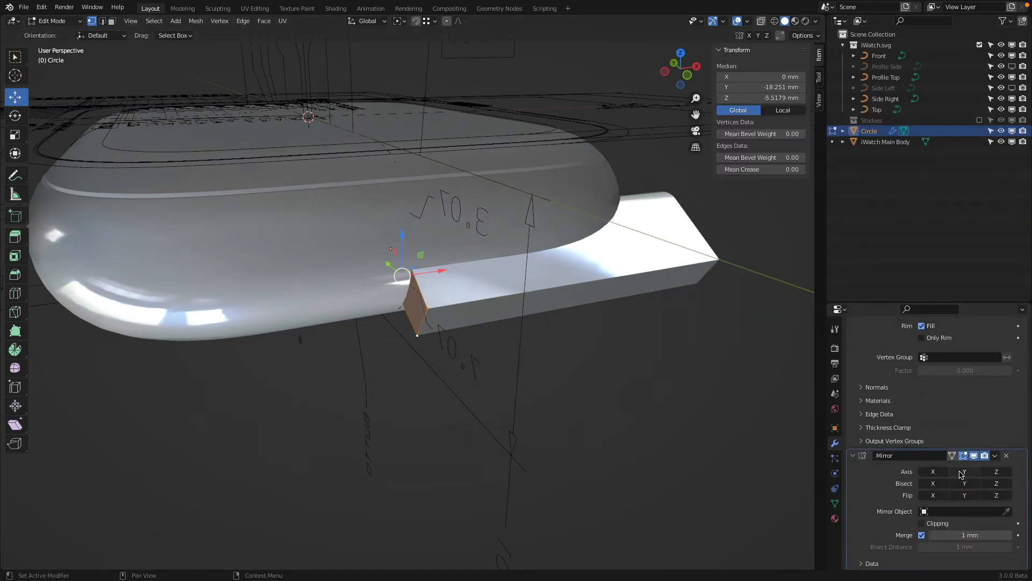
pyautogui.click(964, 471)
pyautogui.moveTo(629, 258); pyautogui.dragTo(637, 296, button='middle')
pyautogui.scroll(-1, 637, 296)
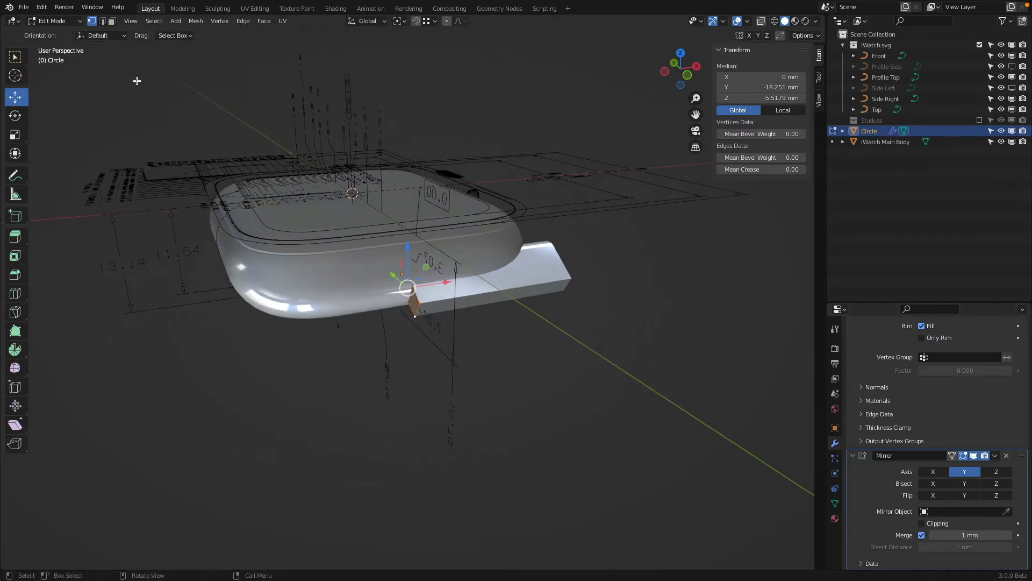
# - Return the circle to object mode and apply its scale
pyautogui.click(54, 21)
pyautogui.click(51, 30)
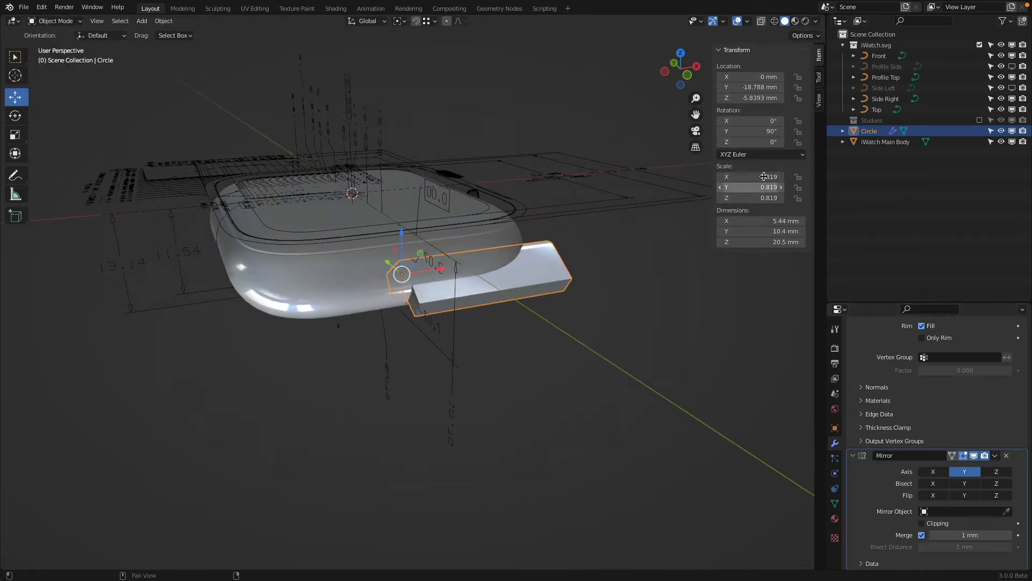
pyautogui.click(163, 20)
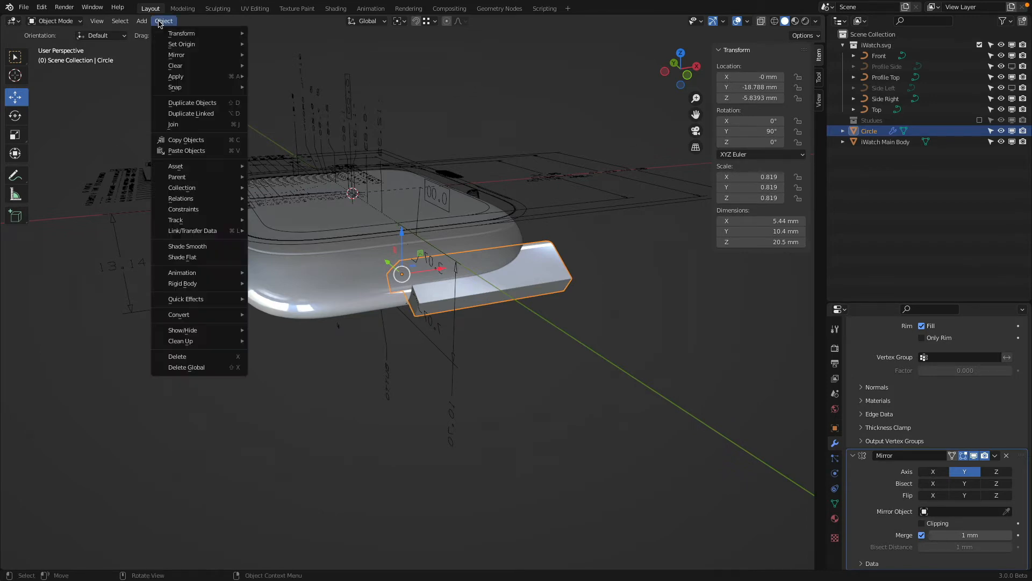
pyautogui.moveTo(197, 78)
pyautogui.click(297, 97)
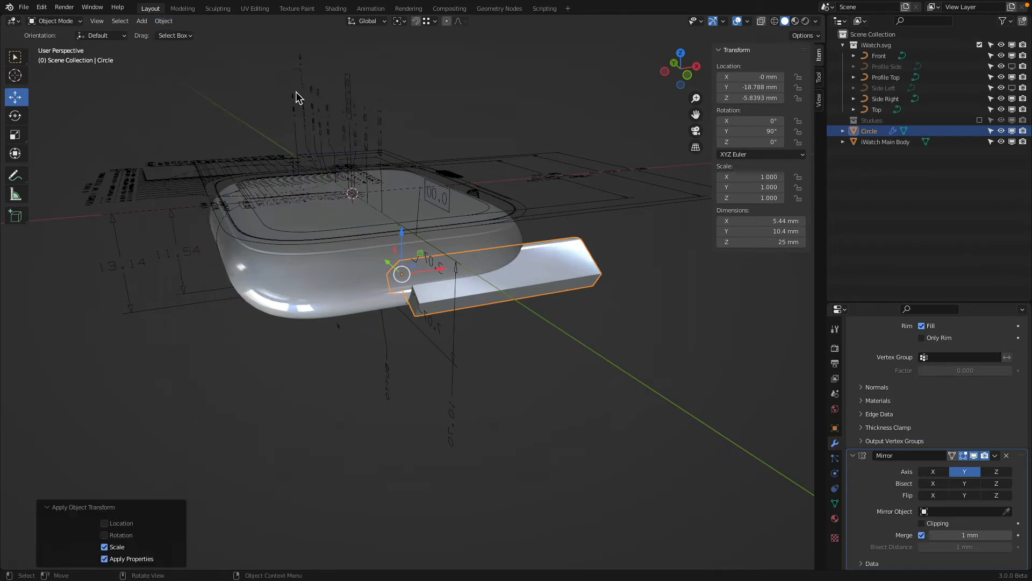
# - Try the circle's Mirror modifier on the X axis and again on Y, and leave all its mirror axes turned off
pyautogui.click(977, 474)
pyautogui.click(933, 471)
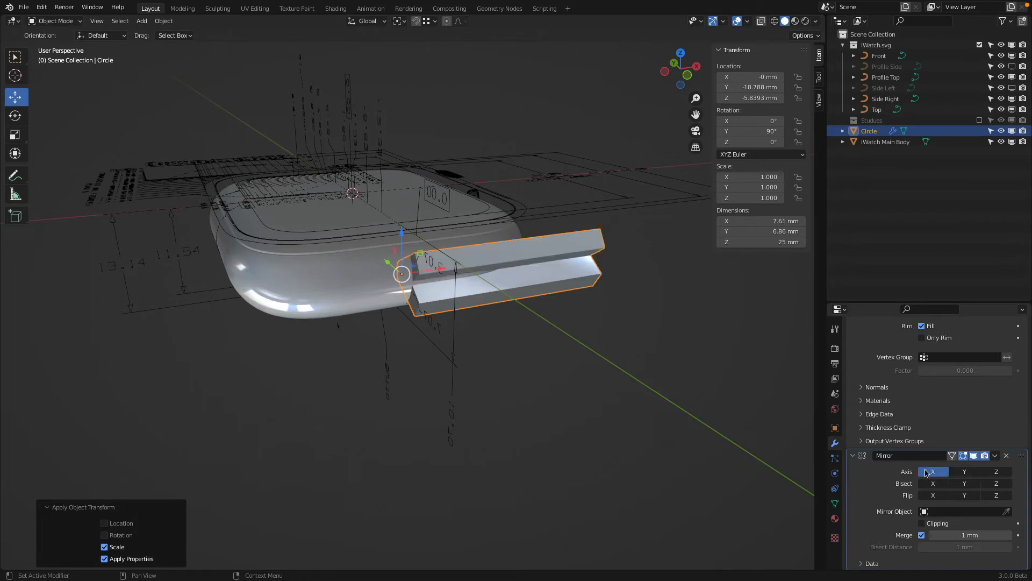
pyautogui.click(946, 472)
pyautogui.click(966, 474)
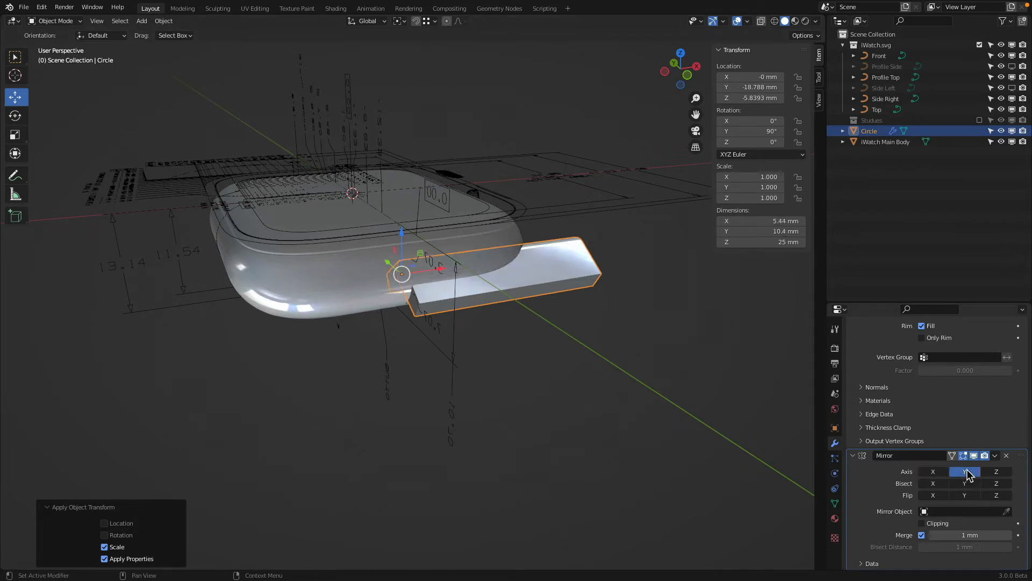
pyautogui.click(966, 472)
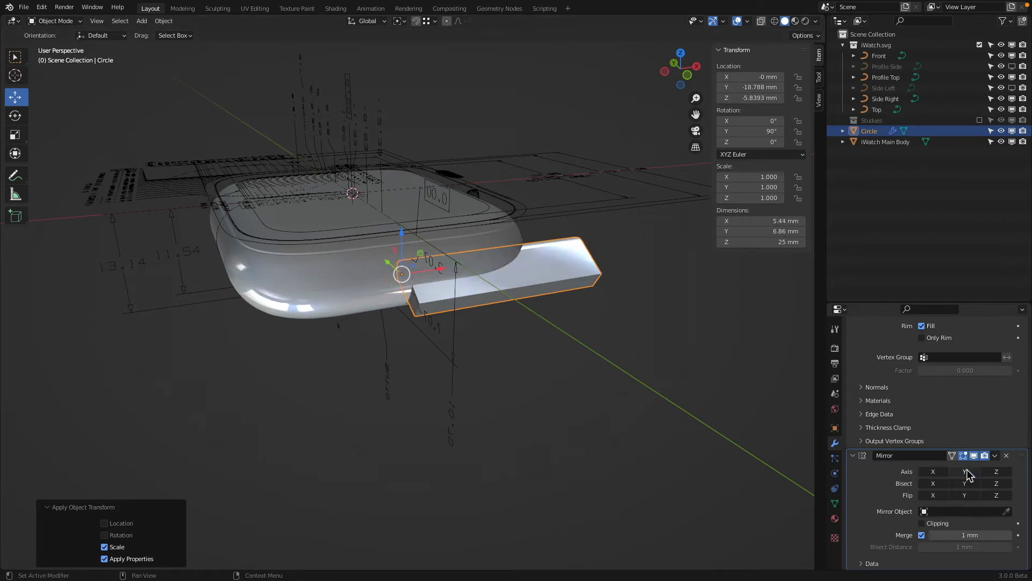
# - Apply the circle's rotation and enable the X axis in its Mirror modifier
pyautogui.click(163, 20)
pyautogui.moveTo(187, 82)
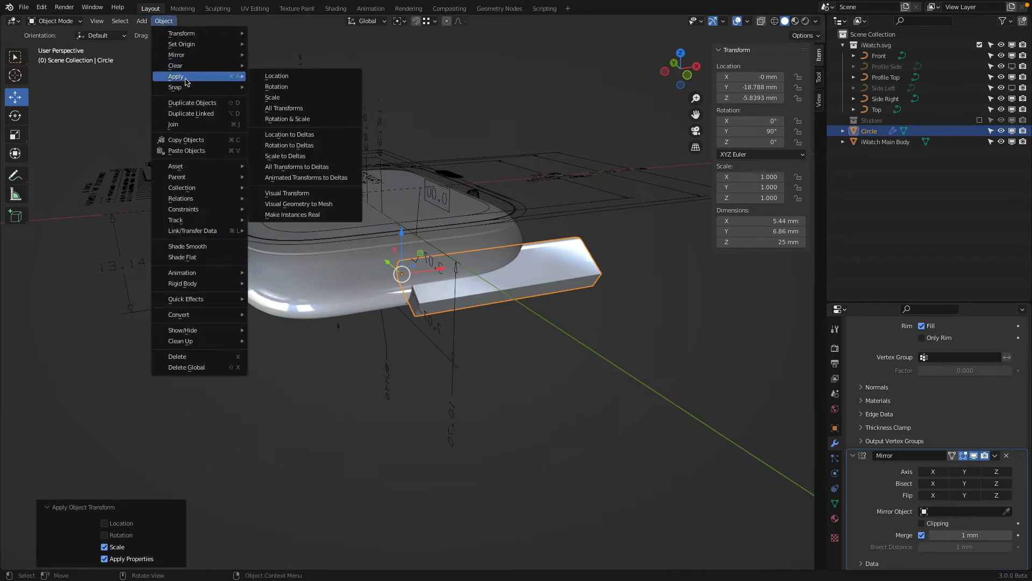
pyautogui.click(304, 94)
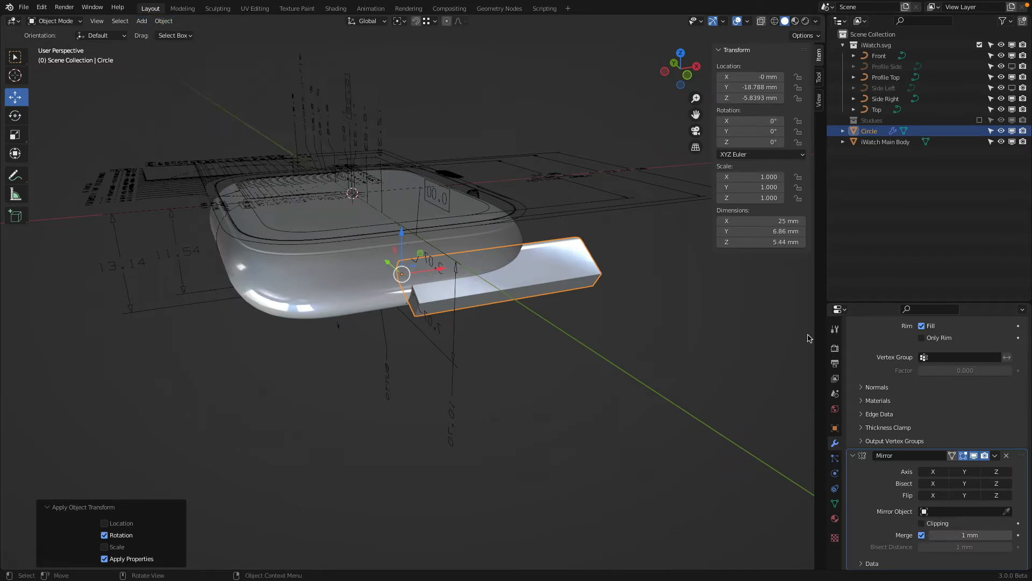
pyautogui.click(942, 473)
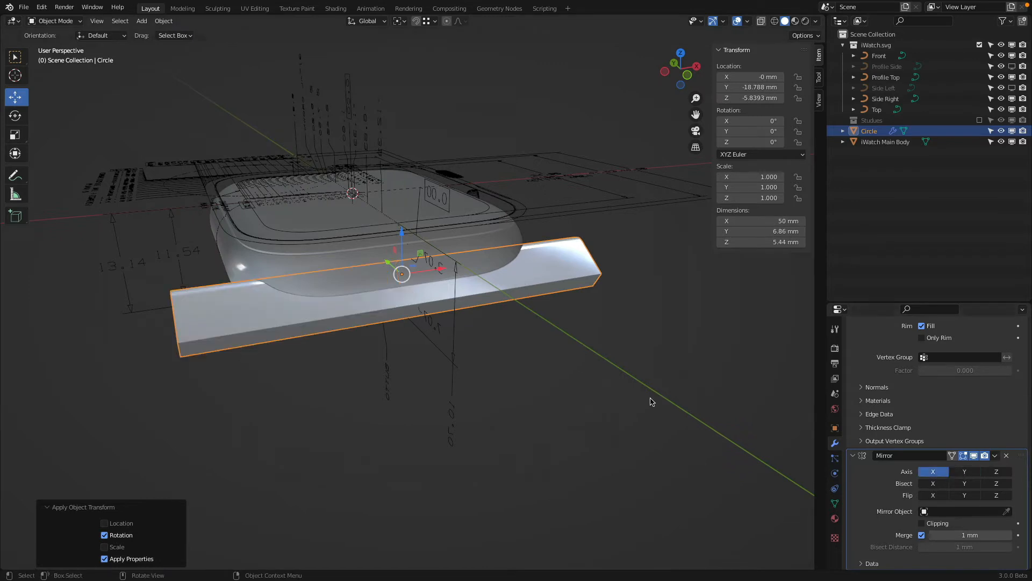
# - Reduce the Solidify modifier's thickness on the Circle bar to 21 mm
pyautogui.click(855, 456)
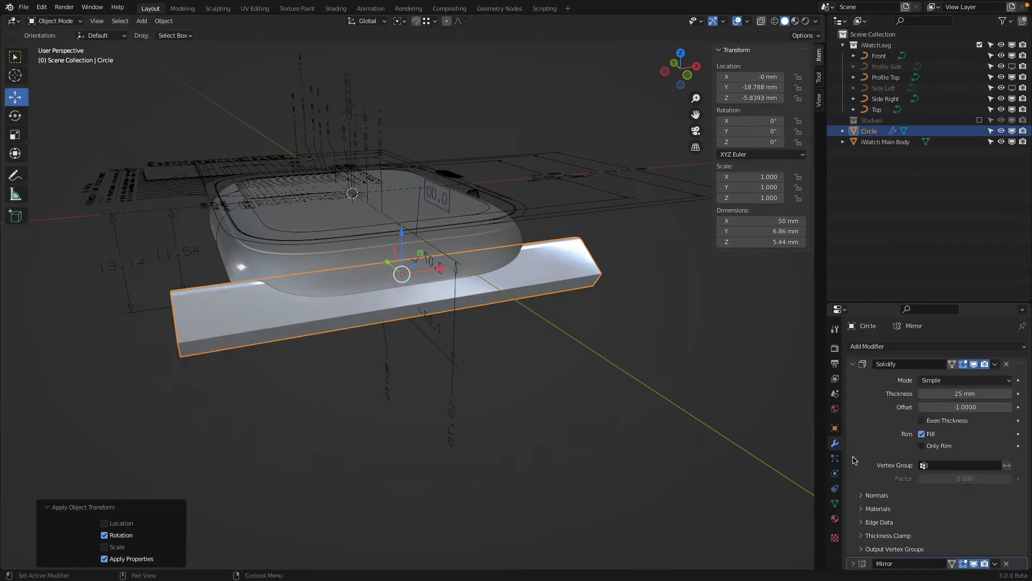
pyautogui.moveTo(946, 393)
pyautogui.mouseDown()
pyautogui.moveTo(912, 394)
pyautogui.moveTo(929, 393)
pyautogui.mouseUp()
pyautogui.moveTo(611, 351); pyautogui.dragTo(471, 339, button='middle')
pyautogui.keyDown('shift'); pyautogui.moveTo(470, 339); pyautogui.dragTo(317, 336, button='middle'); pyautogui.keyUp('shift')
pyautogui.click(605, 322)
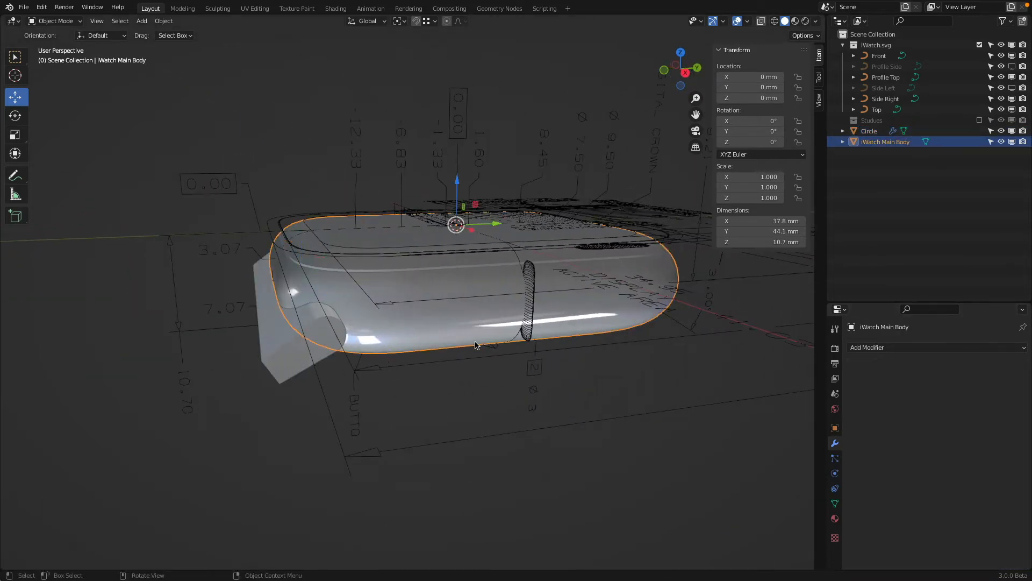
# - Add a second Mirror modifier to the Circle bar, mirroring along Y only with iWatch Main Body as the mirror object
pyautogui.click(300, 376)
pyautogui.click(891, 348)
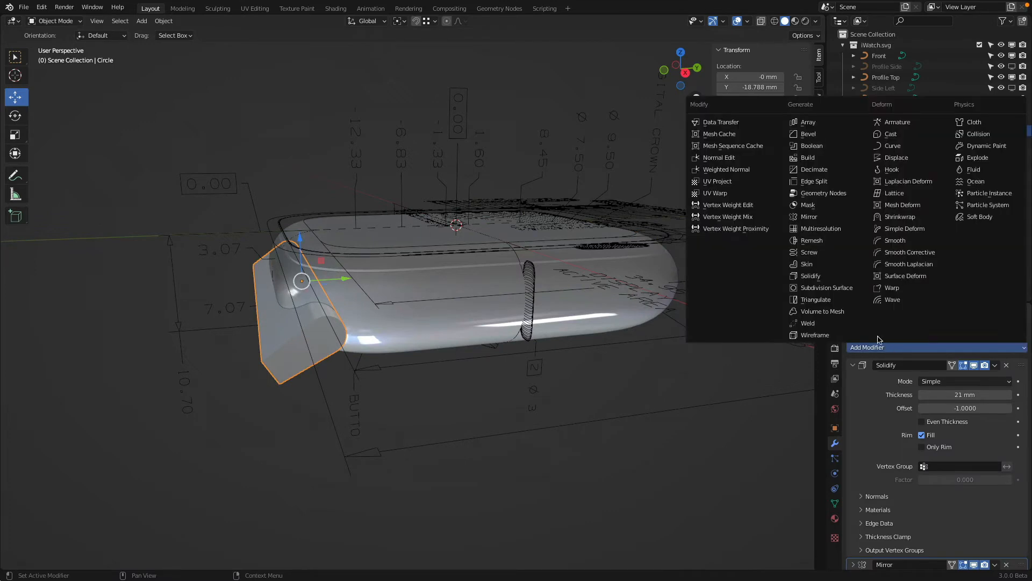
pyautogui.click(839, 223)
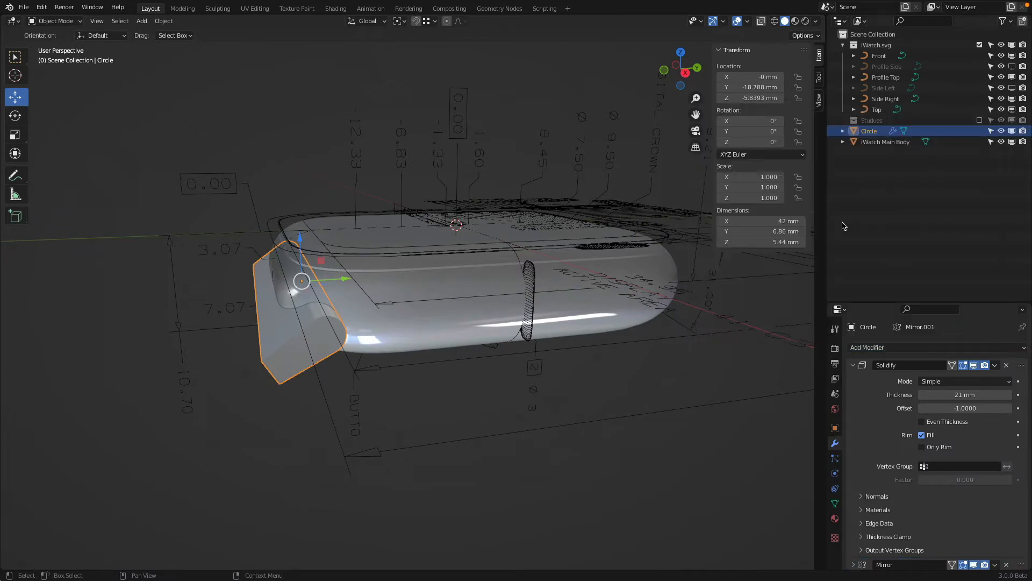
pyautogui.click(854, 365)
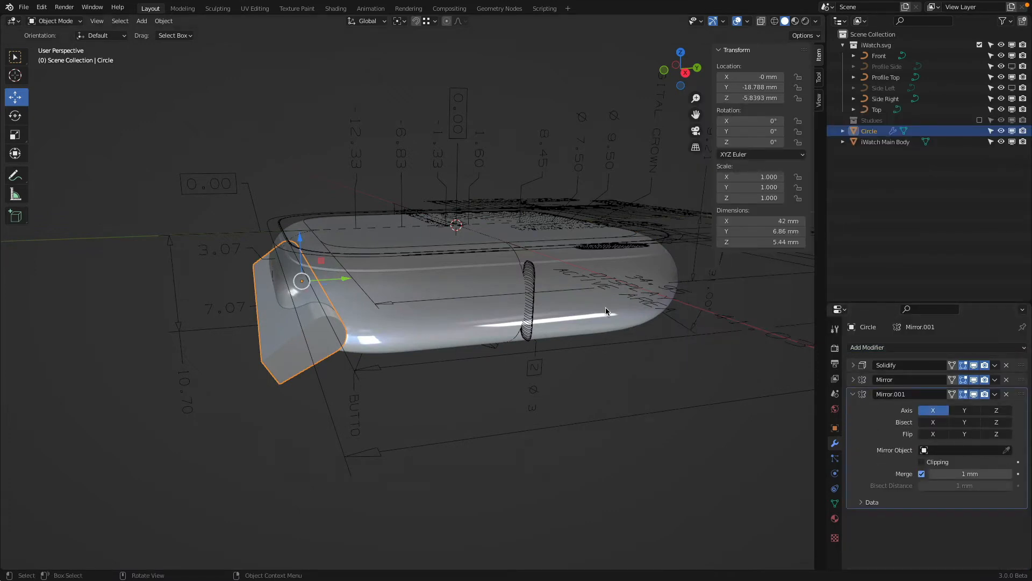
pyautogui.click(1006, 450)
pyautogui.click(489, 327)
pyautogui.click(945, 412)
pyautogui.click(968, 411)
pyautogui.scroll(-1, 662, 375)
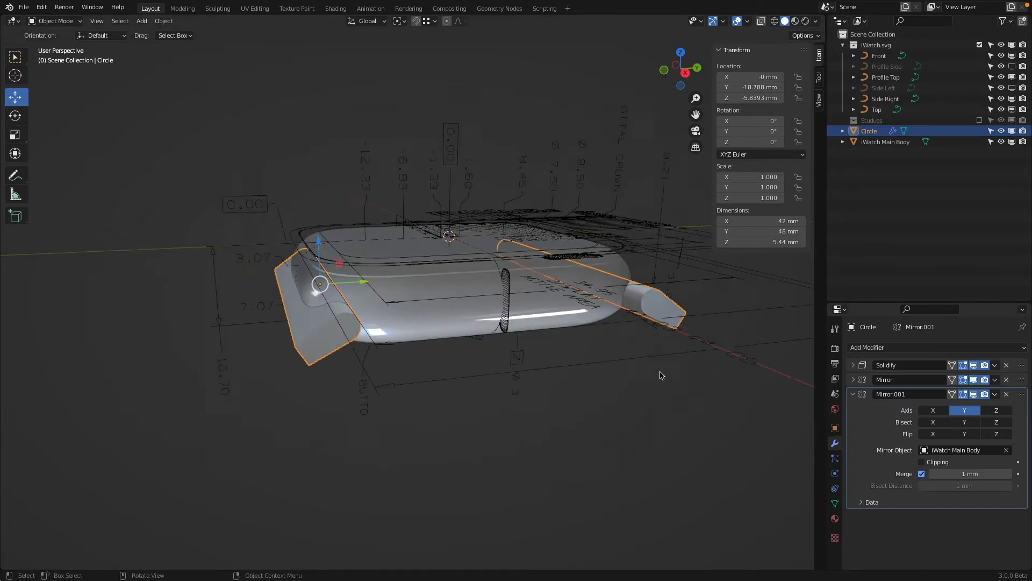
pyautogui.moveTo(661, 375)
pyautogui.mouseDown(button='middle')
pyautogui.moveTo(612, 339)
pyautogui.moveTo(655, 385)
pyautogui.mouseUp(button='middle')
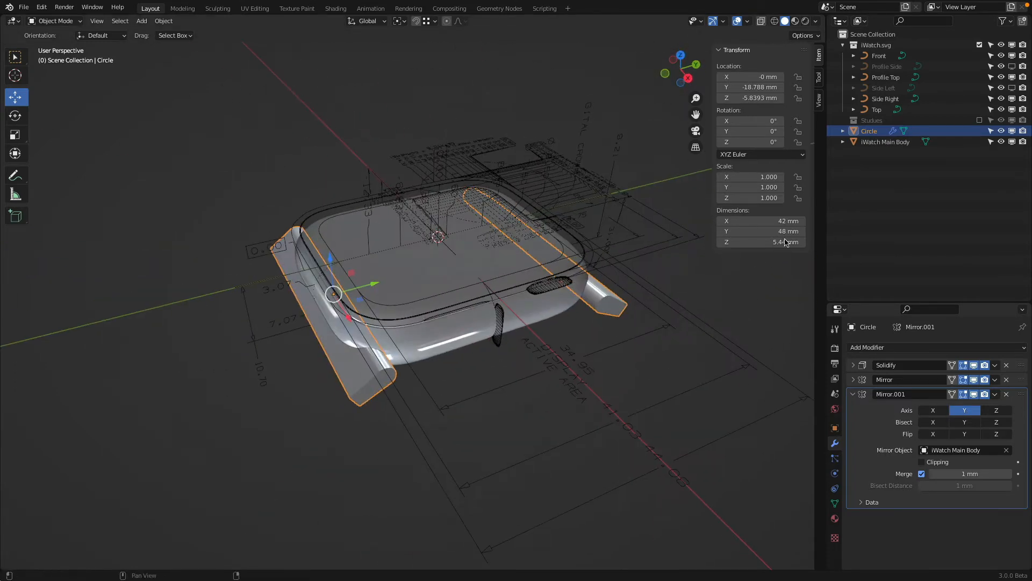
# - Rename the Circle object as "ArmBand Socket"
pyautogui.press('F2')
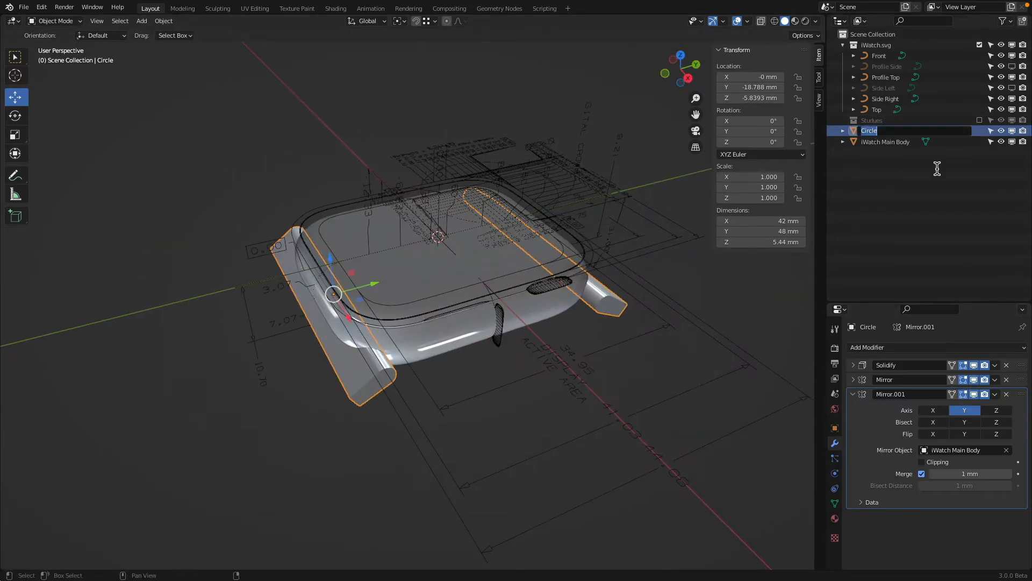
pyautogui.write('Arm')
pyautogui.write('Band Sc')
pyautogui.write('cket')
pyautogui.press('Return')
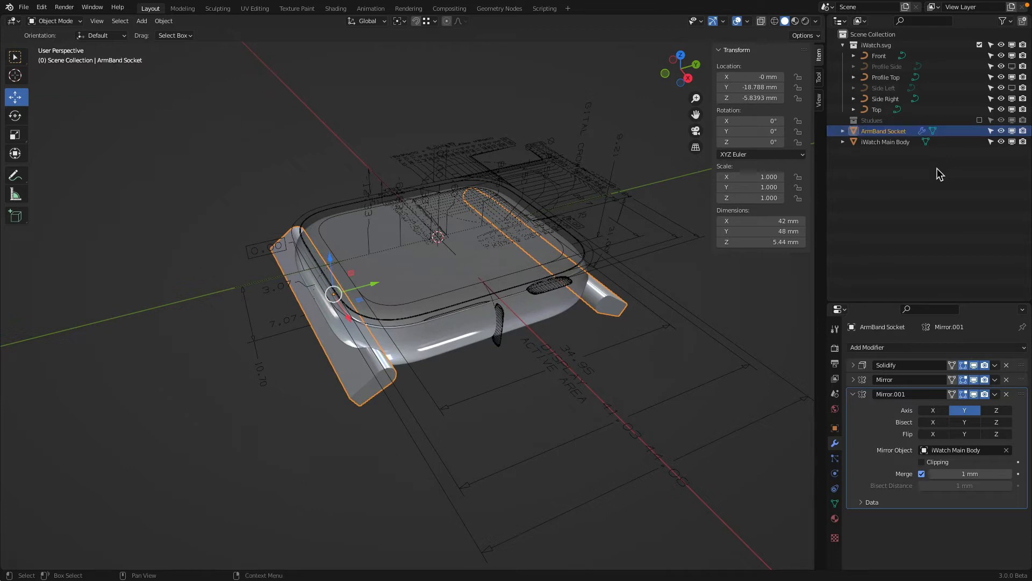
# - Create a new collection named "Boolean" and move ArmBand Socket into it
pyautogui.rightClick(856, 214)
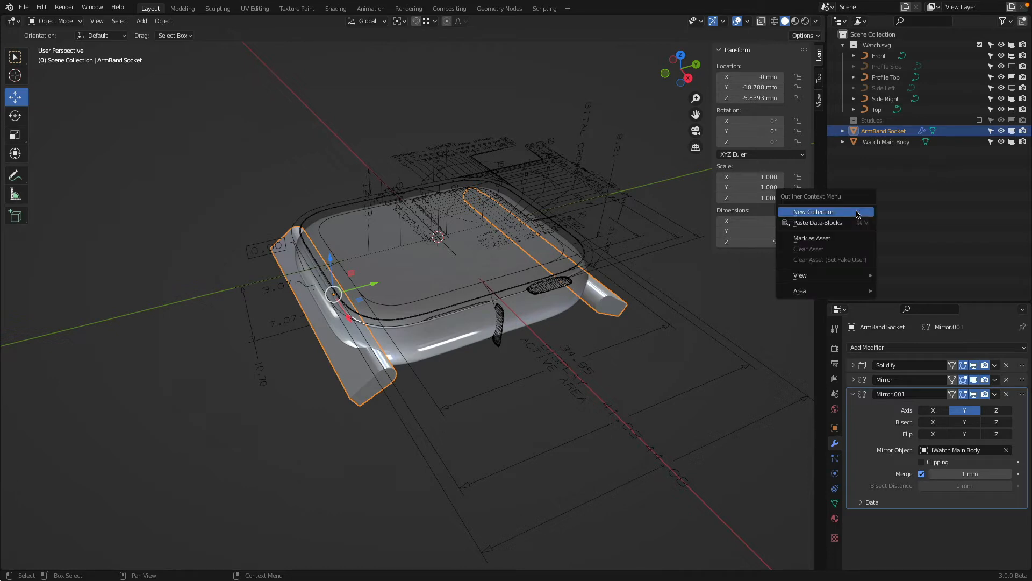
pyautogui.click(859, 213)
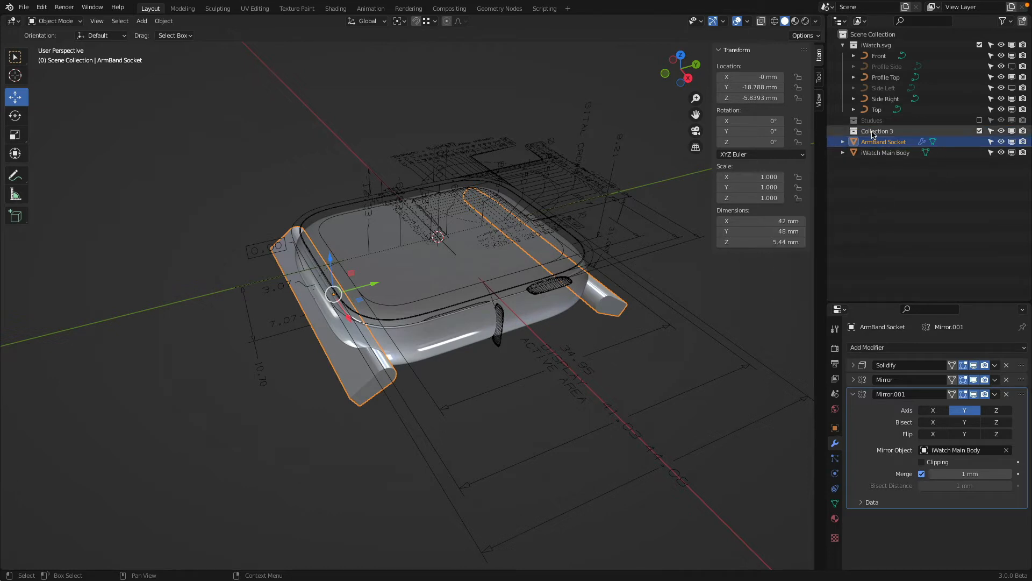
pyautogui.doubleClick(878, 130)
pyautogui.write('Boolea')
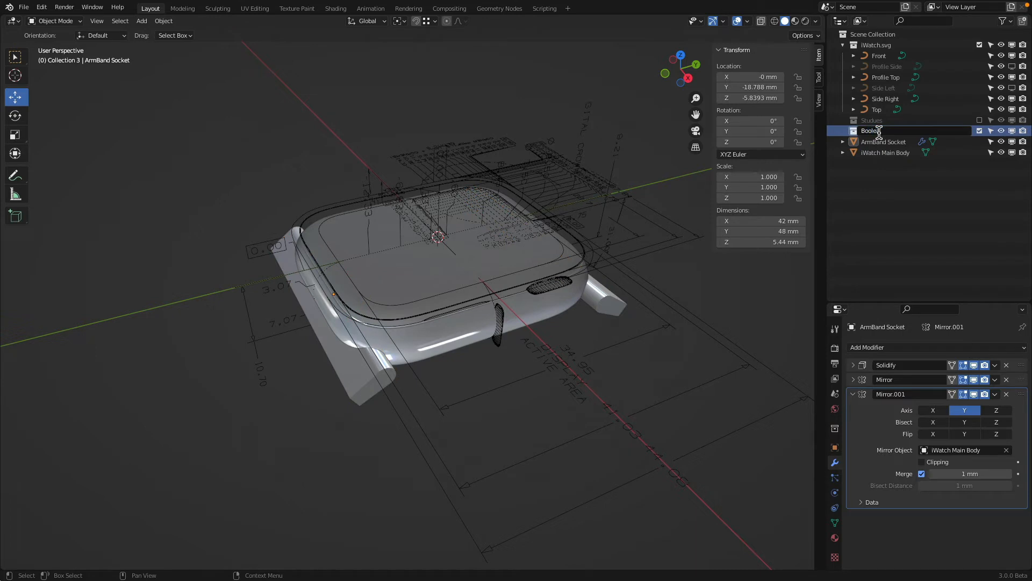
pyautogui.write('n')
pyautogui.press('Return')
pyautogui.moveTo(884, 142); pyautogui.dragTo(876, 131)
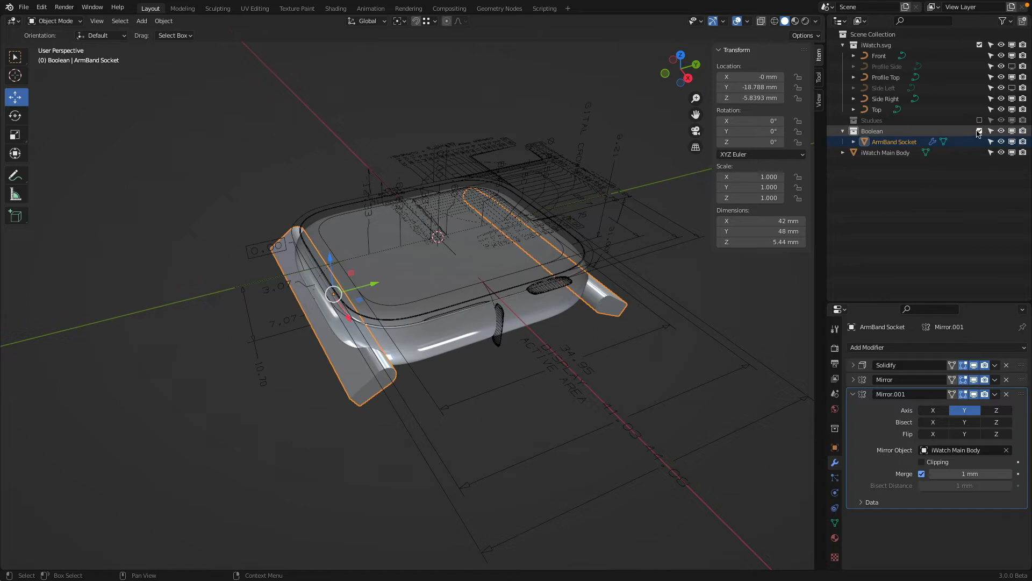
# - Exclude the Boolean and iWatch.svg collections from the view layer and save the file
pyautogui.click(978, 132)
pyautogui.click(979, 45)
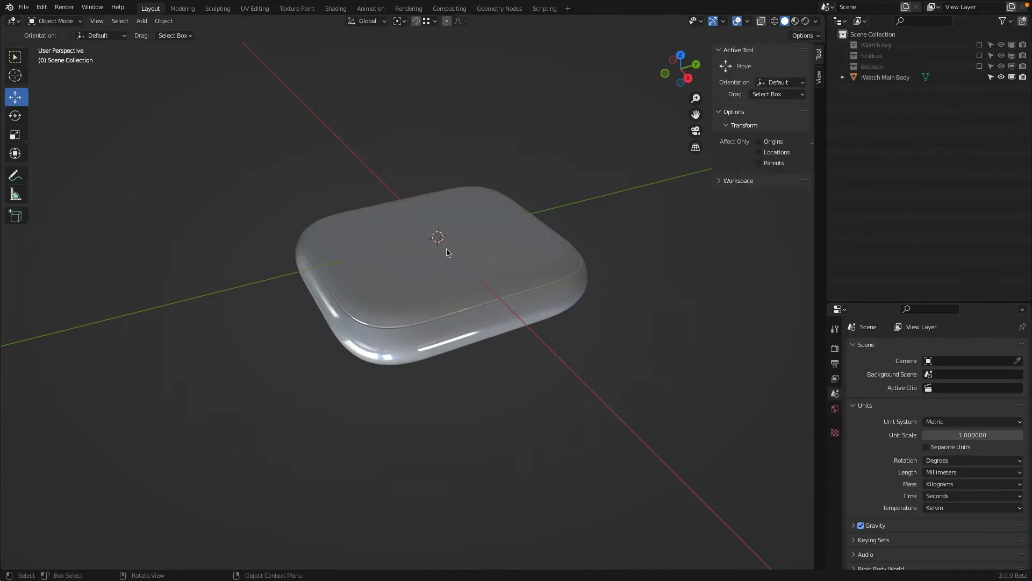
pyautogui.hotkey('ctrl', 's')
# - Add a Boolean modifier in Difference mode to iWatch Main Body, with ArmBand Socket as the cutting object
pyautogui.click(527, 277)
pyautogui.click(882, 348)
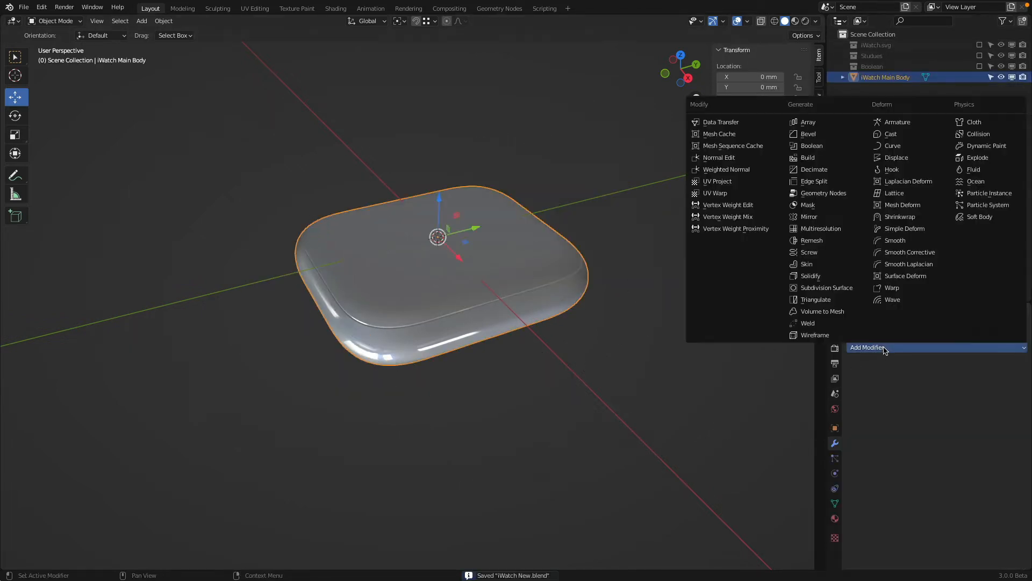
pyautogui.click(832, 148)
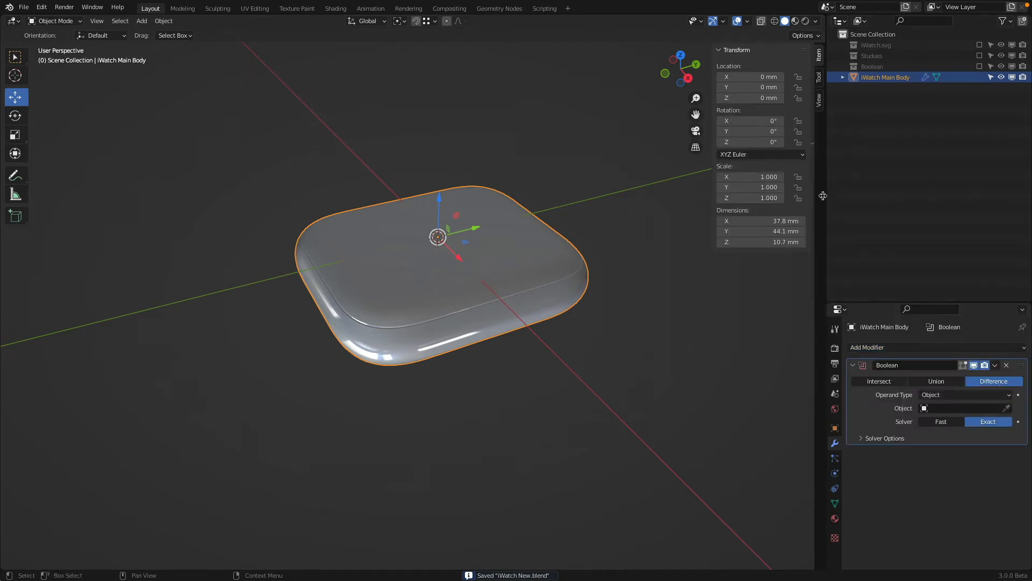
pyautogui.click(1004, 395)
pyautogui.click(997, 412)
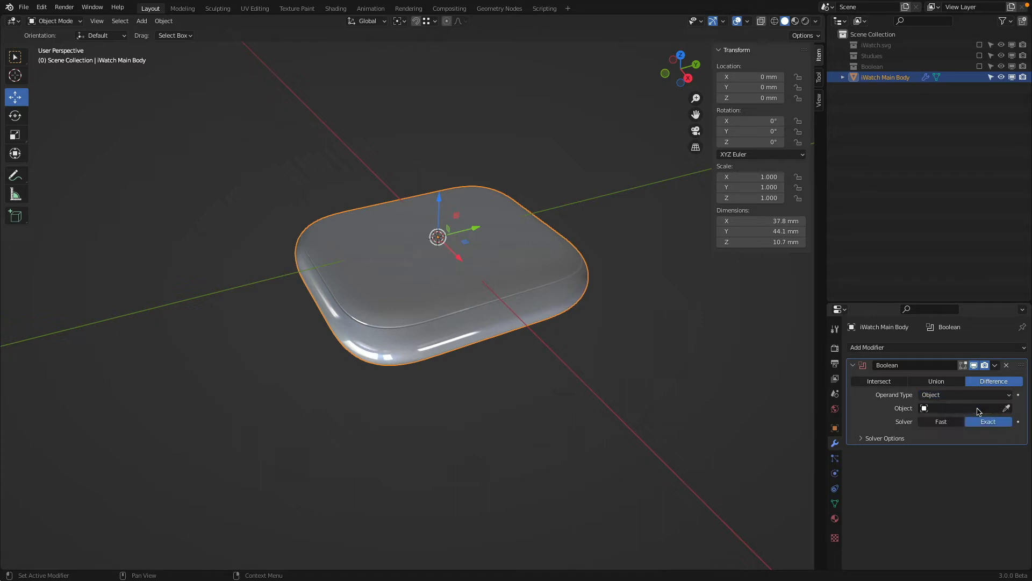
pyautogui.click(971, 408)
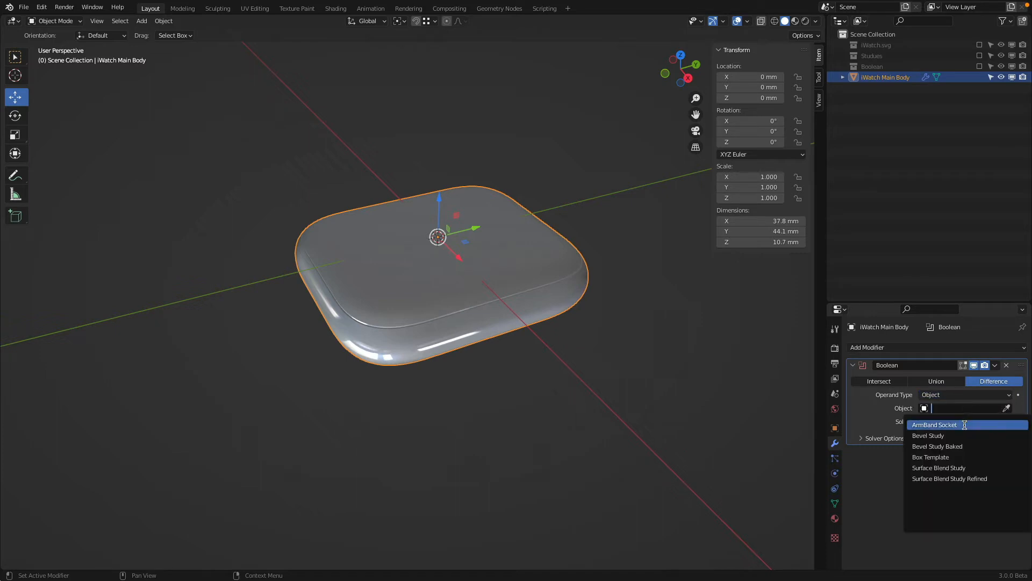
pyautogui.click(965, 424)
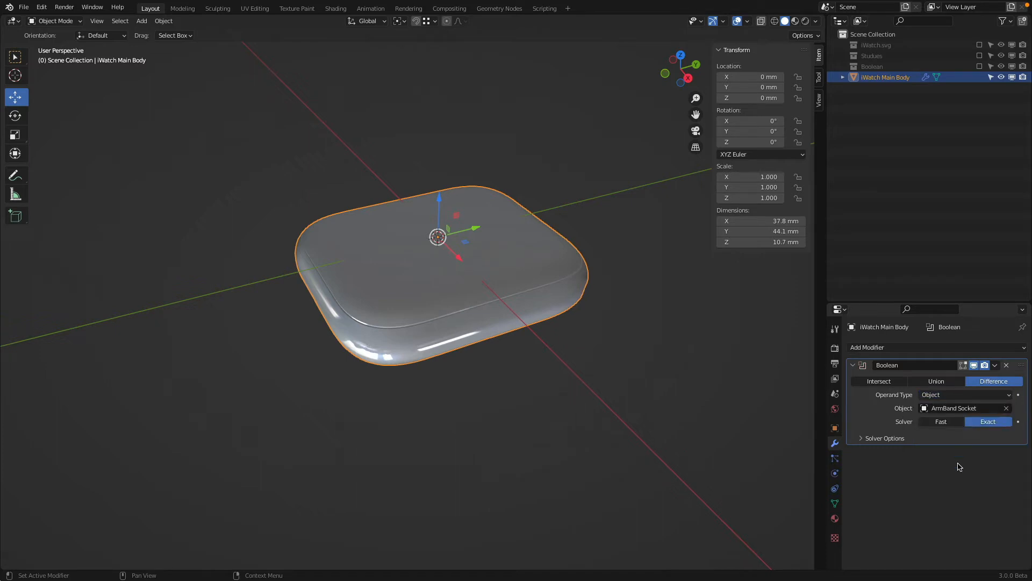
pyautogui.moveTo(698, 334); pyautogui.dragTo(344, 303, button='middle')
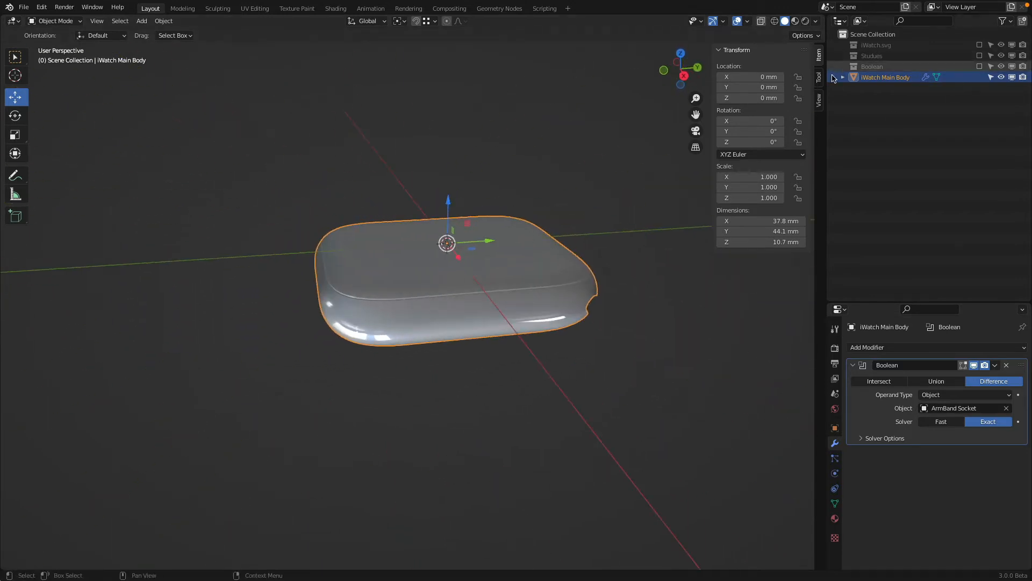
# - Re-enable the Boolean collection in the view layer and select the ArmBand Socket object
pyautogui.click(979, 66)
pyautogui.click(621, 321)
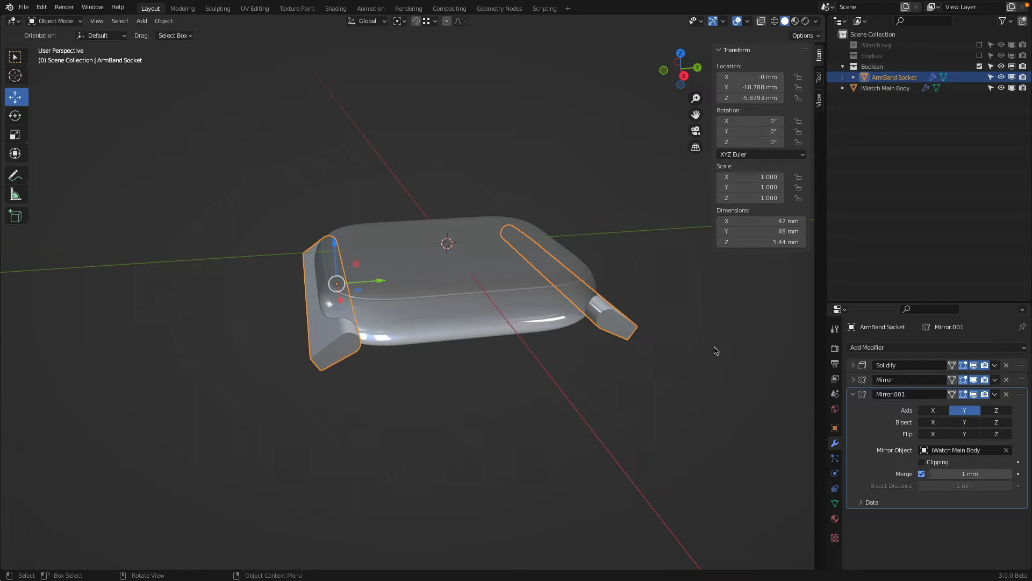
# - Try removing the second Mirror modifier, Mirror.001, from ArmBand Socket and undo the removal
pyautogui.click(1007, 395)
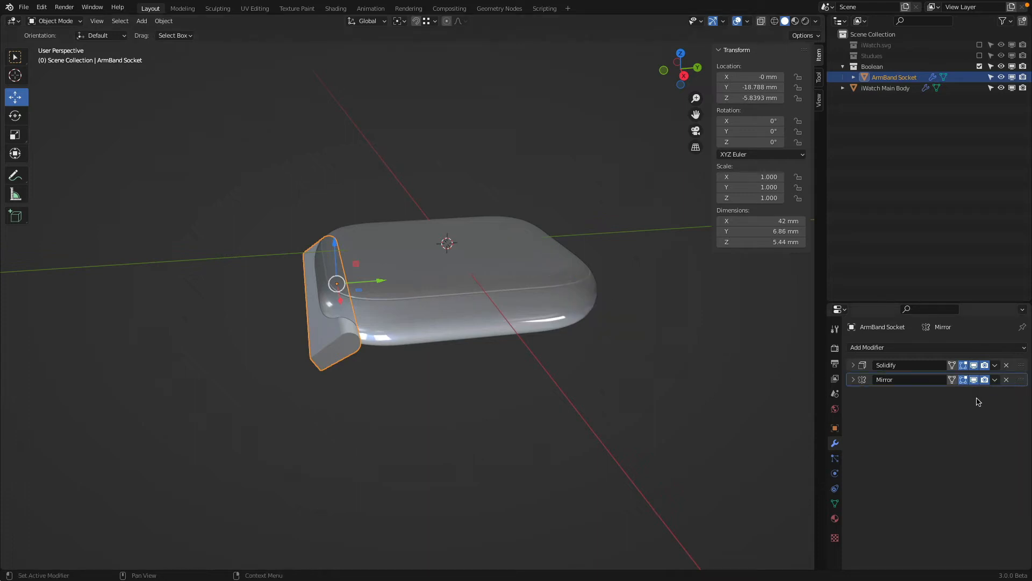
pyautogui.click(853, 380)
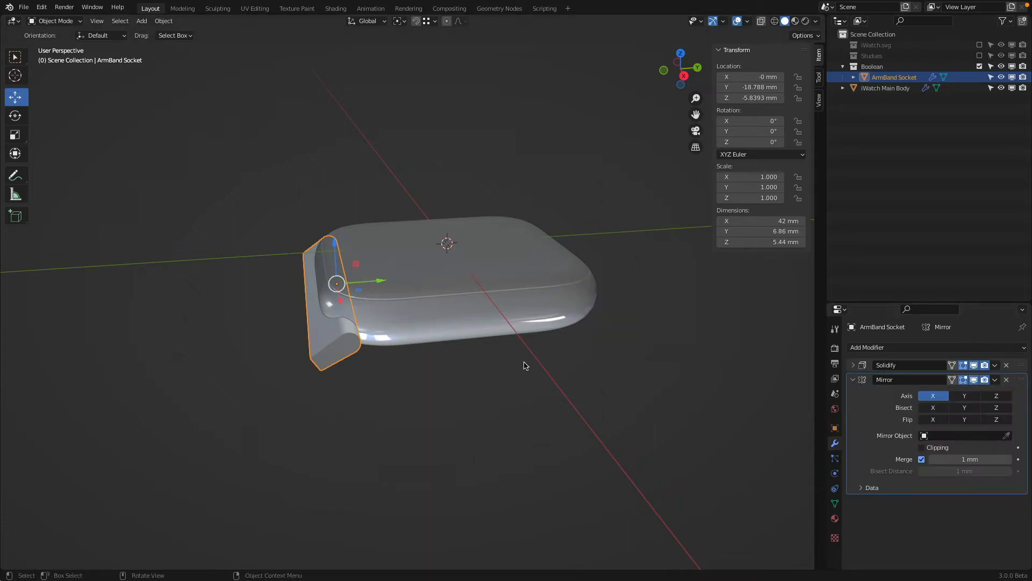
pyautogui.hotkey('ctrl', 'z')
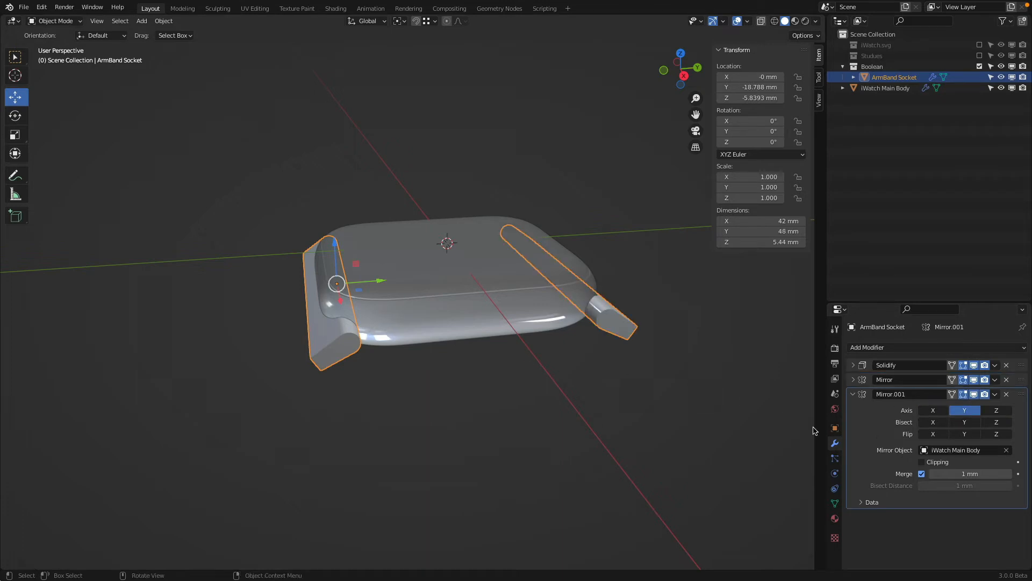
# - Check the first Mirror modifier's settings on ArmBand Socket and collapse both Mirror modifiers
pyautogui.click(851, 380)
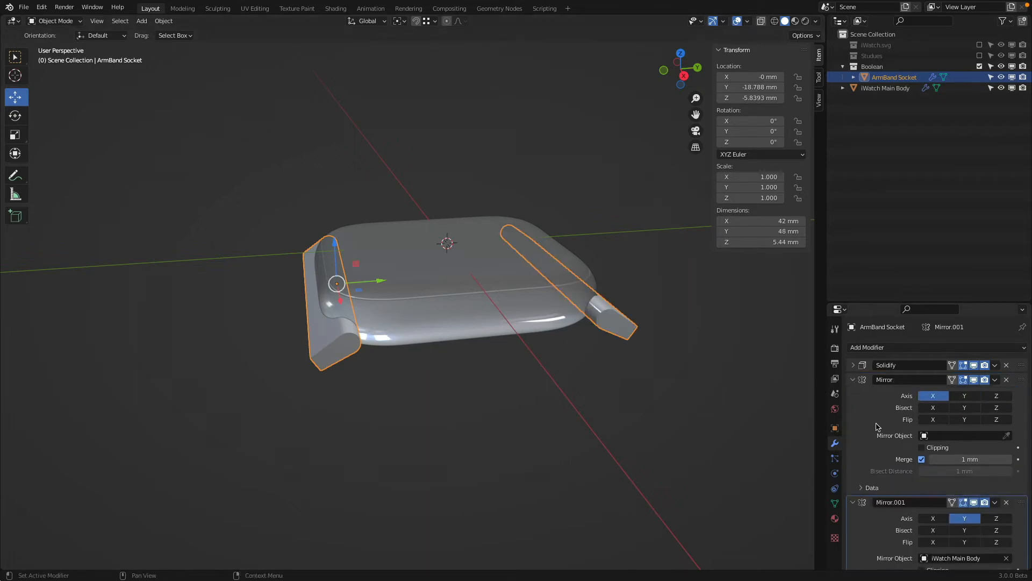
pyautogui.click(852, 380)
pyautogui.click(854, 394)
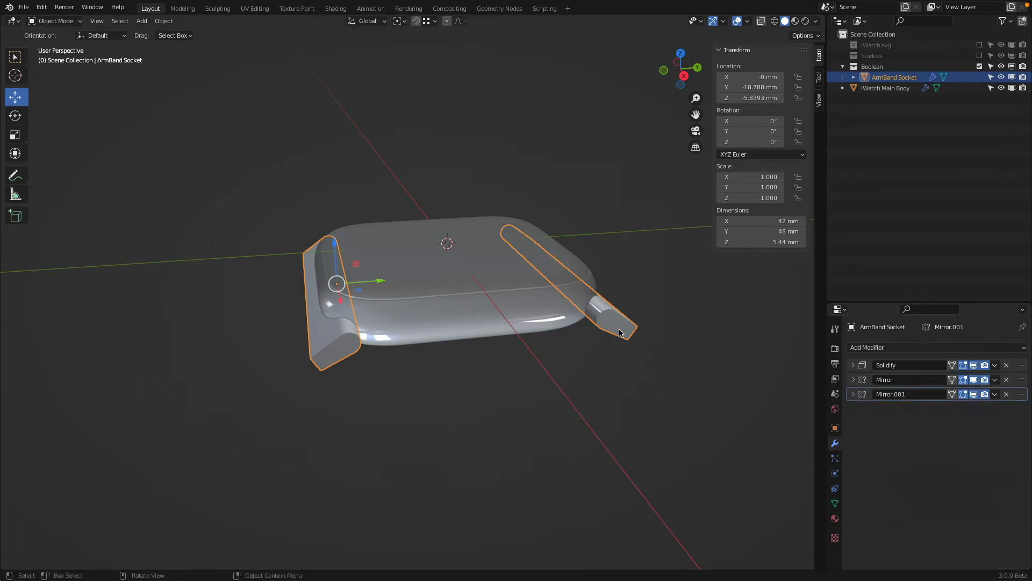
# - Rename ArmBand Socket as "Bool ArmBand Socket"
pyautogui.doubleClick(893, 77)
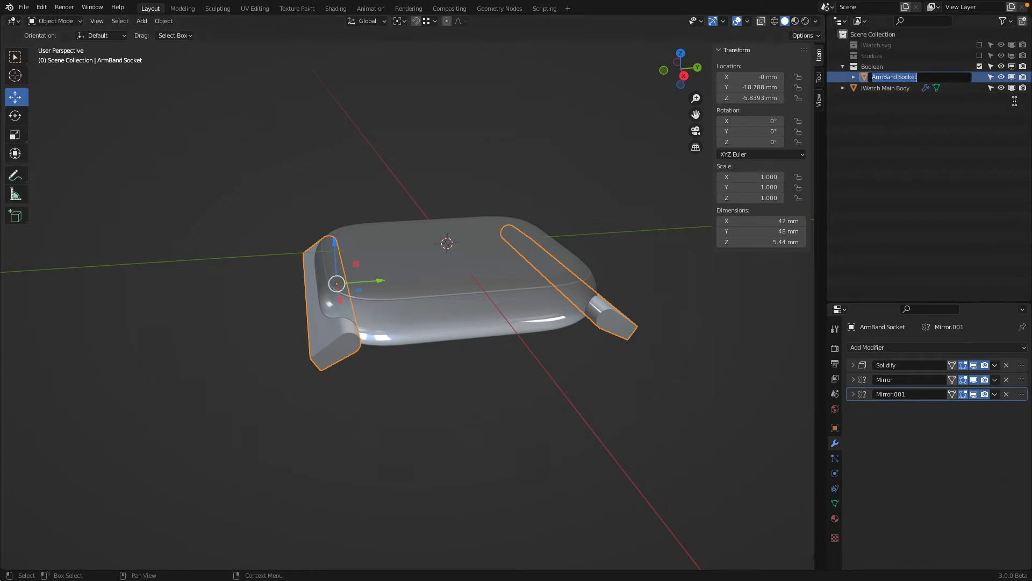
pyautogui.press('Home')
pyautogui.write('Bool')
pyautogui.press('Return')
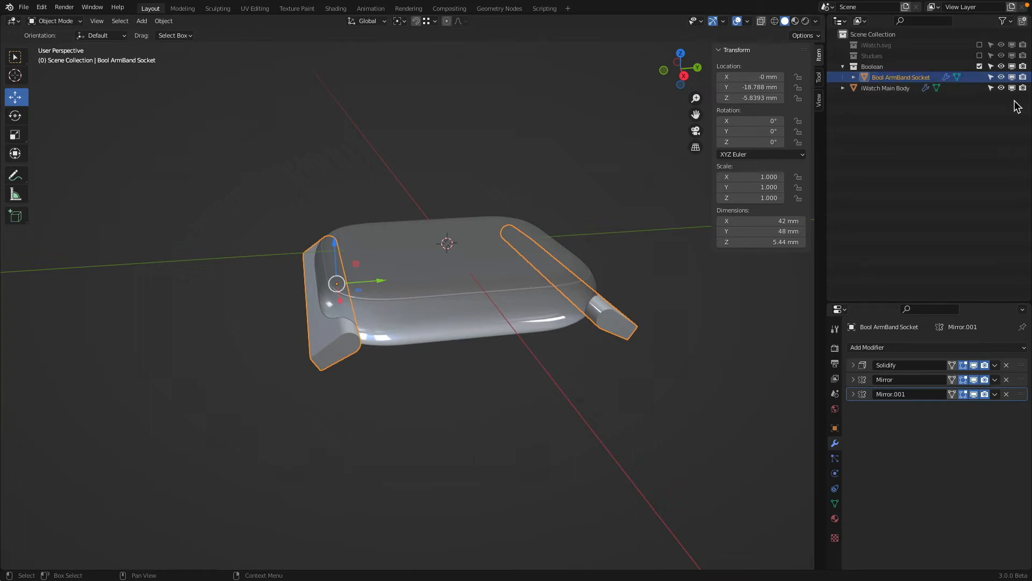
# - Move the "Bool" label to the end of the cutter's name, making it "ArmBand Socket - Bool"
pyautogui.doubleClick(882, 79)
pyautogui.click(886, 79)
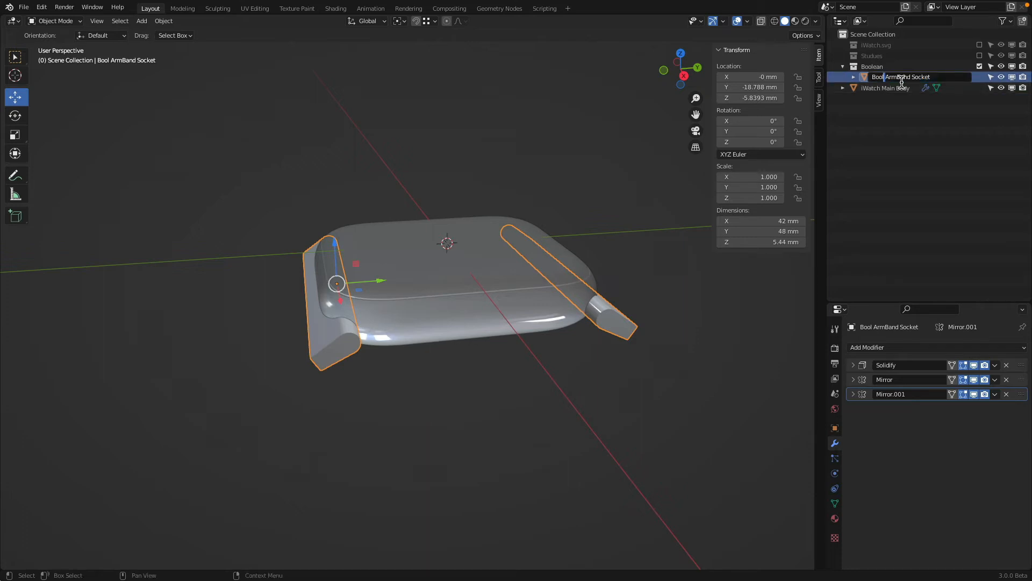
pyautogui.hotkey('shift', 'Left')
pyautogui.hotkey('shift', 'Left')
pyautogui.press('BackSpace')
pyautogui.write('B')
pyautogui.press('Return')
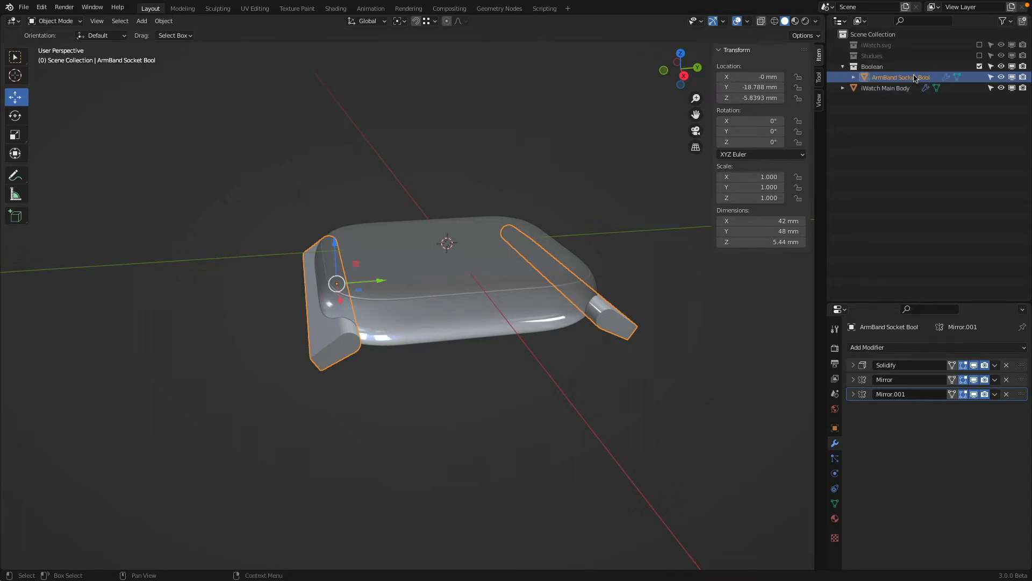
pyautogui.doubleClick(919, 77)
pyautogui.write('-')
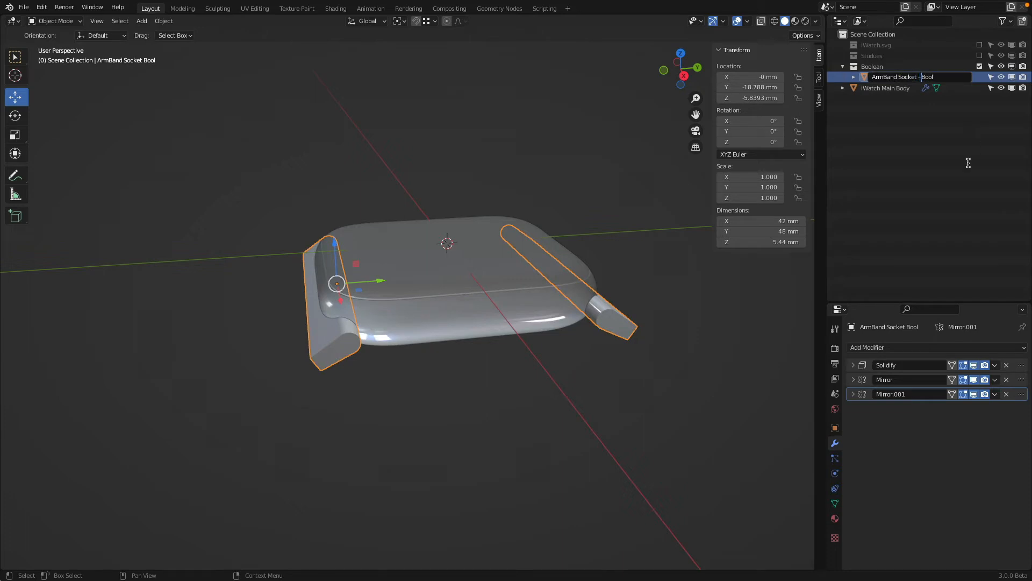
pyautogui.press('Return')
# - Choose "ArmBand Socket - Bool" as iWatch Main Body's Boolean object by filtering the available objects with "bool"
pyautogui.click(540, 290)
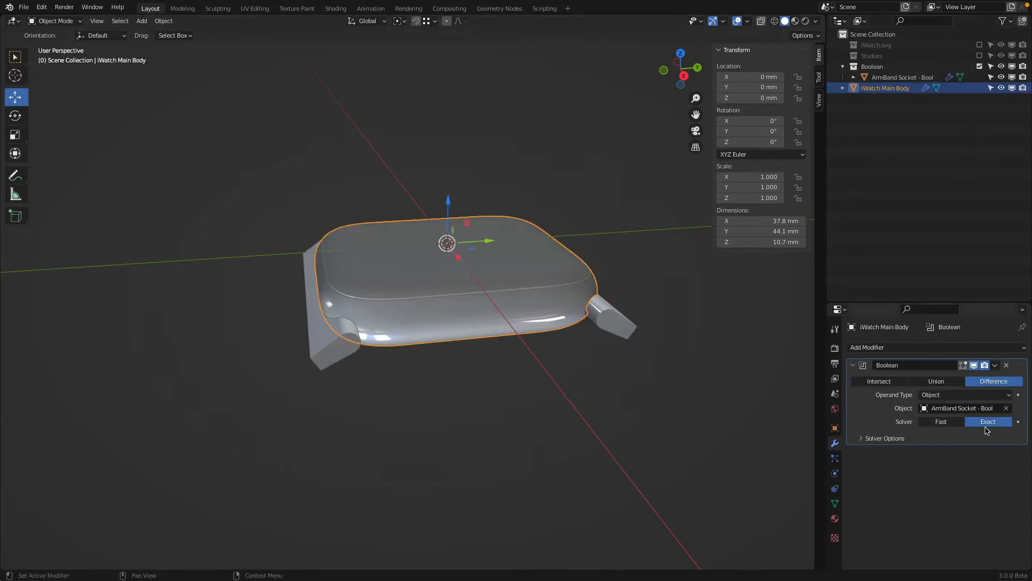
pyautogui.click(961, 408)
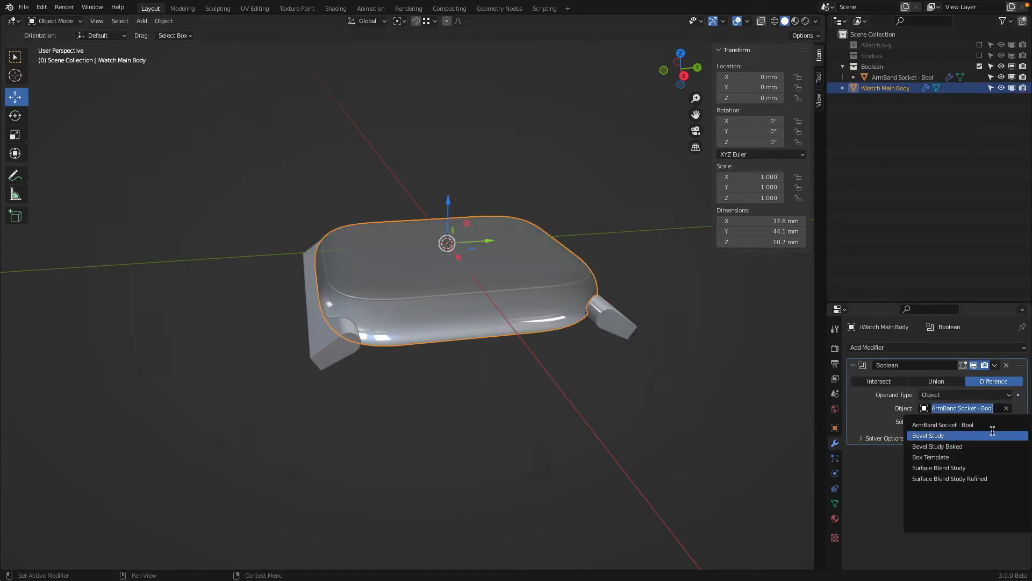
pyautogui.press('BackSpace')
pyautogui.write('bool')
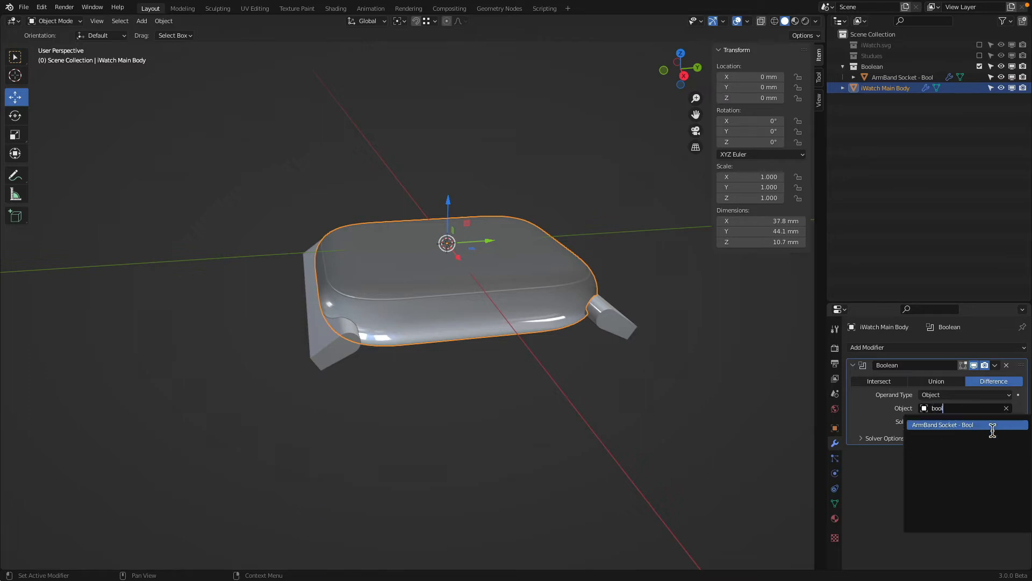
pyautogui.click(924, 425)
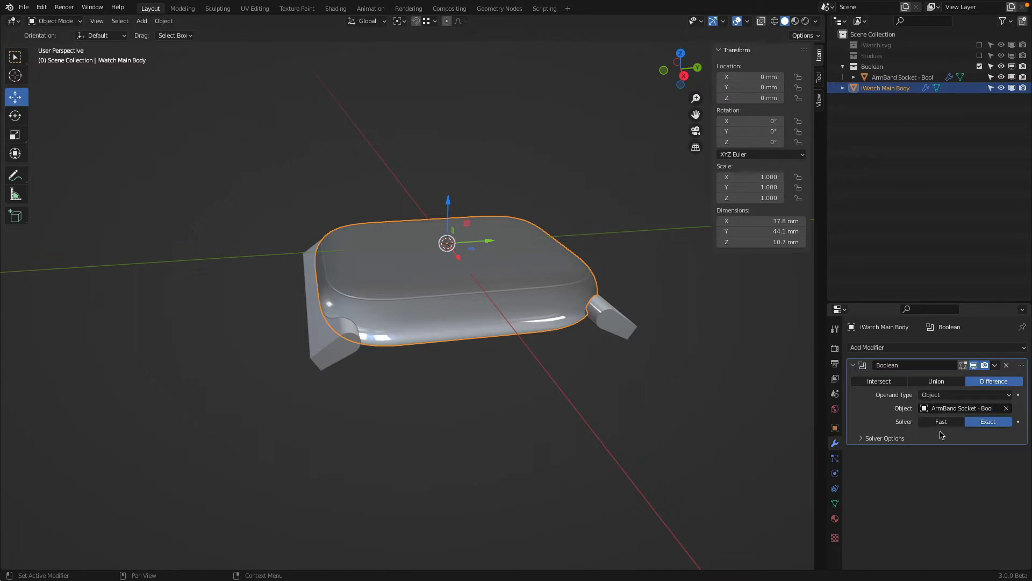
# - Hide "ArmBand Socket - Bool" and examine the socket cut in iWatch Main Body from the front
pyautogui.click(620, 327)
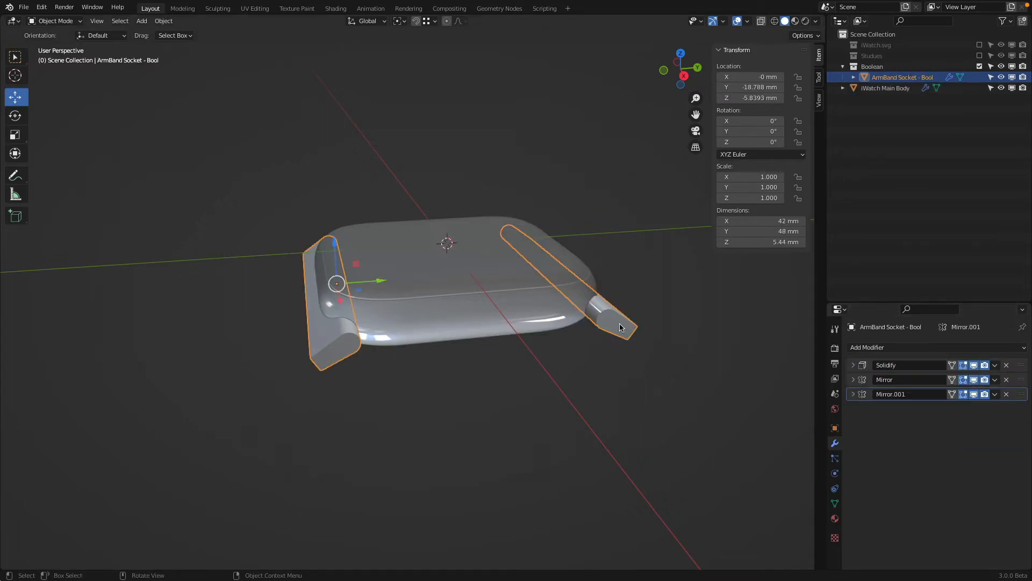
pyautogui.press('h')
pyautogui.moveTo(581, 338); pyautogui.dragTo(514, 304, button='middle')
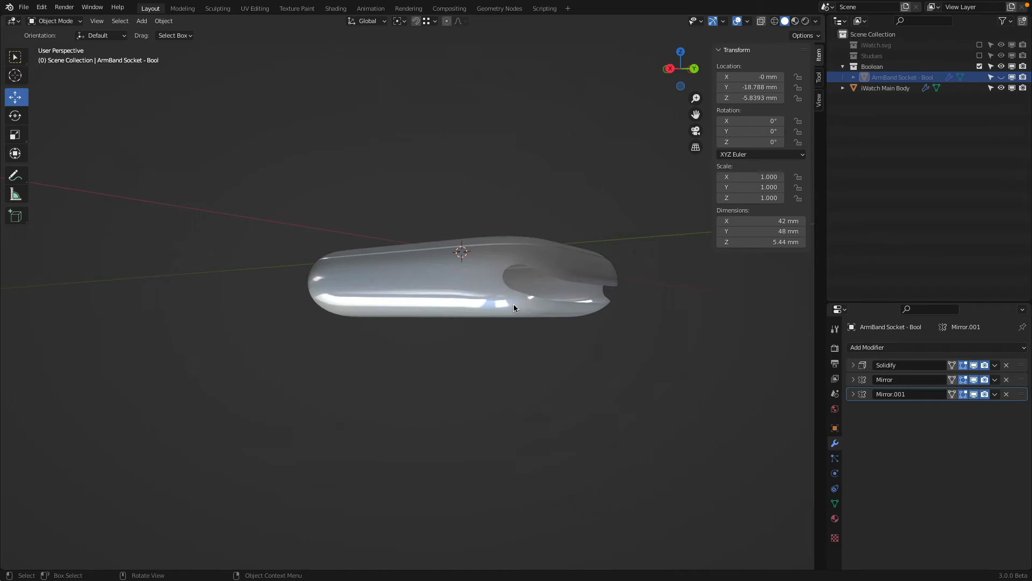
pyautogui.press('KP_1')
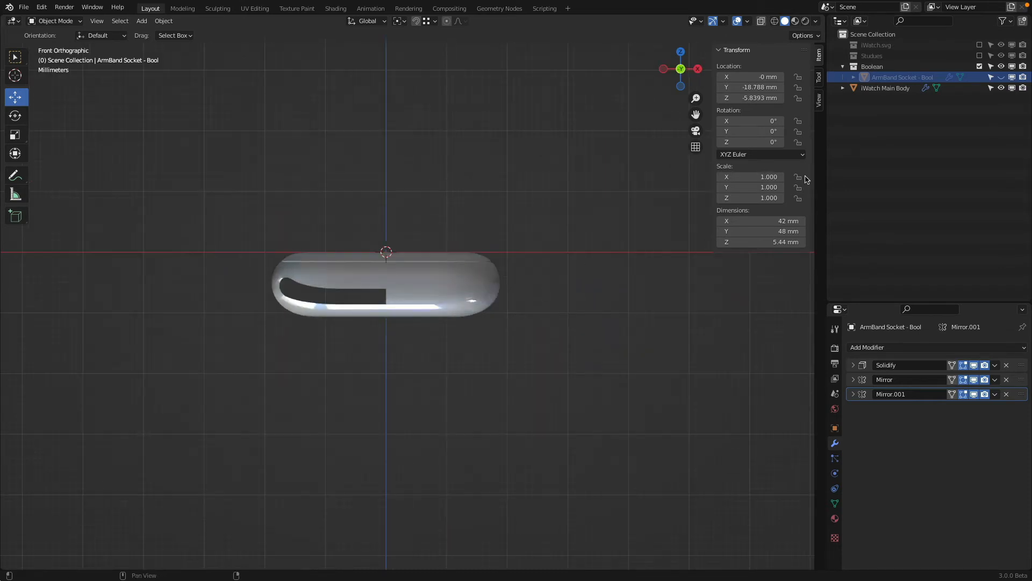
# - Unhide the cutter and examine in wireframe how it overlaps the watch body
pyautogui.click(1001, 77)
pyautogui.hotkey('shift', 'z')
pyautogui.moveTo(535, 315); pyautogui.dragTo(480, 357, button='middle')
pyautogui.click(453, 339)
pyautogui.scroll(2, 485, 316)
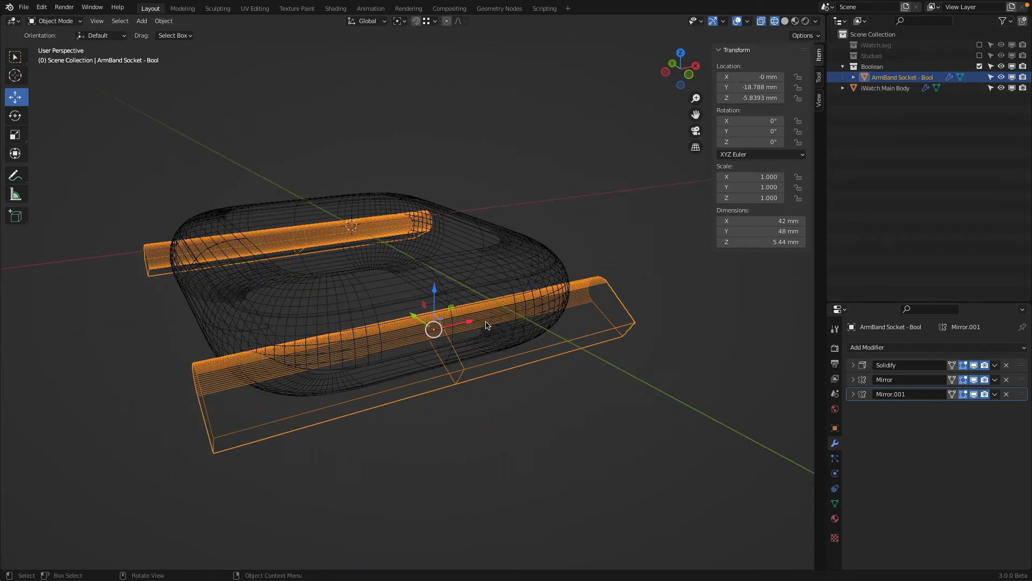
pyautogui.moveTo(472, 324); pyautogui.dragTo(453, 328, button='middle')
pyautogui.hotkey('shift', 'z')
# - Dissolve the vertical centre edge loop on the negative-Y end of iWatch Main Body
pyautogui.click(451, 326)
pyautogui.press('Tab')
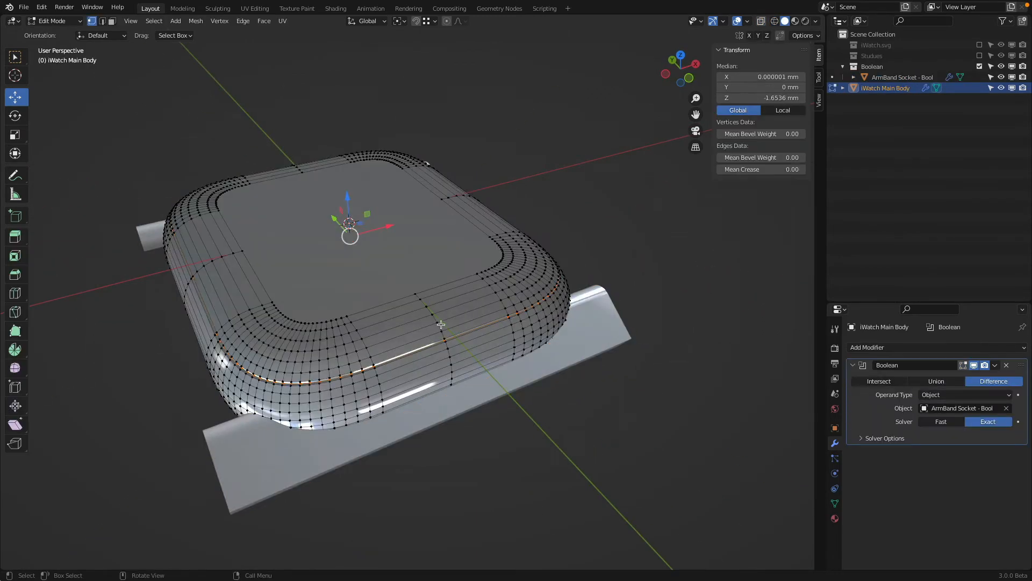
pyautogui.press('x')
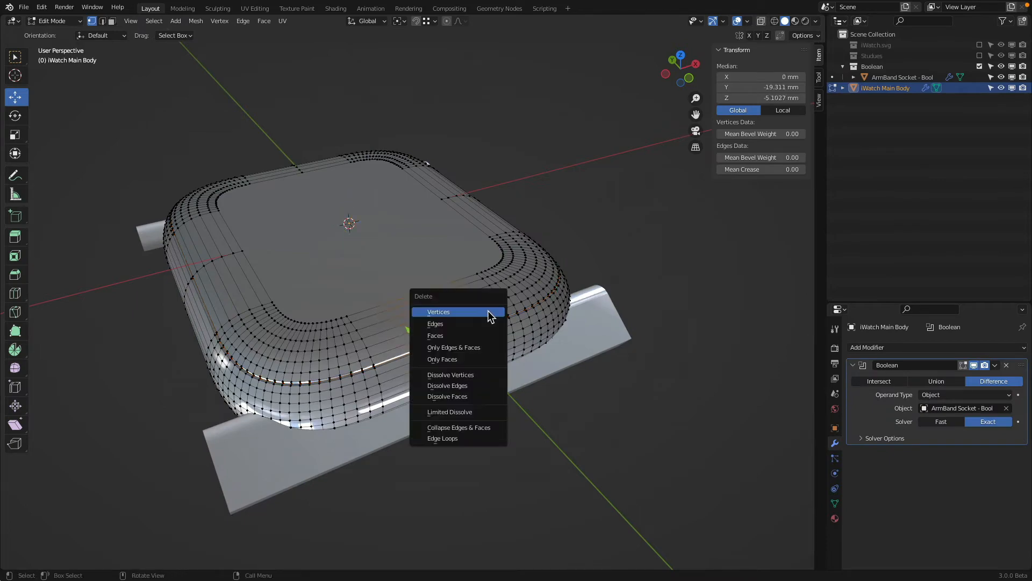
pyautogui.click(481, 386)
pyautogui.scroll(-2, 484, 376)
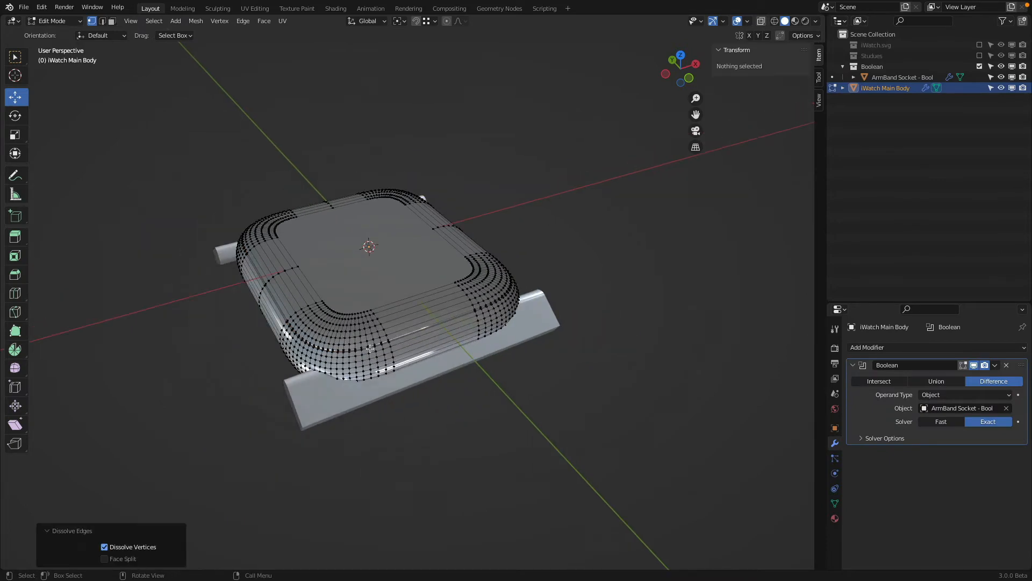
# - Dissolve the matching centre edge loop on the positive-Y end of iWatch Main Body and return to Object Mode
pyautogui.moveTo(484, 376); pyautogui.dragTo(489, 345, button='middle')
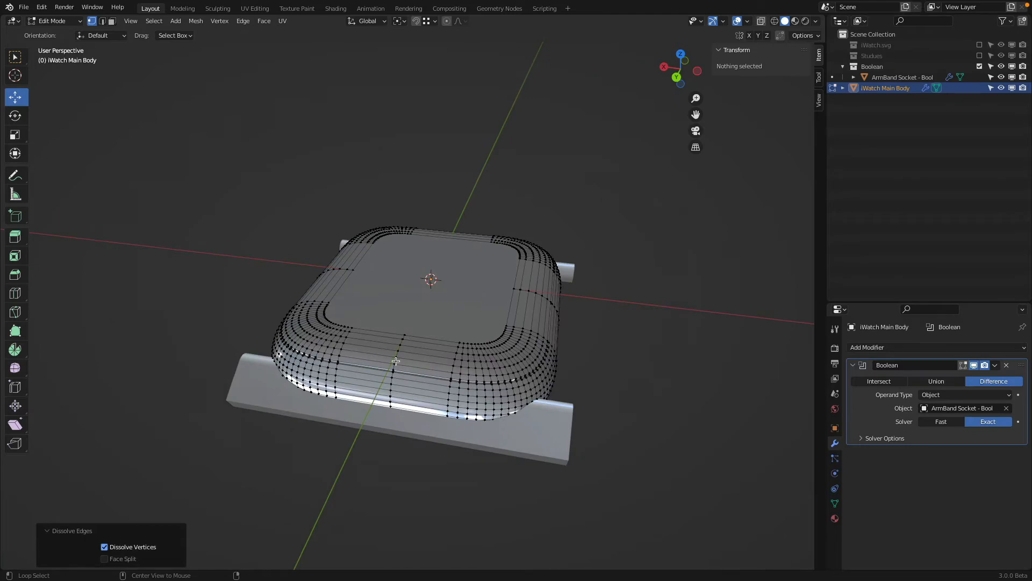
pyautogui.keyDown('alt'); pyautogui.click(396, 361); pyautogui.keyUp('alt')
pyautogui.scroll(3, 435, 354)
pyautogui.press('x')
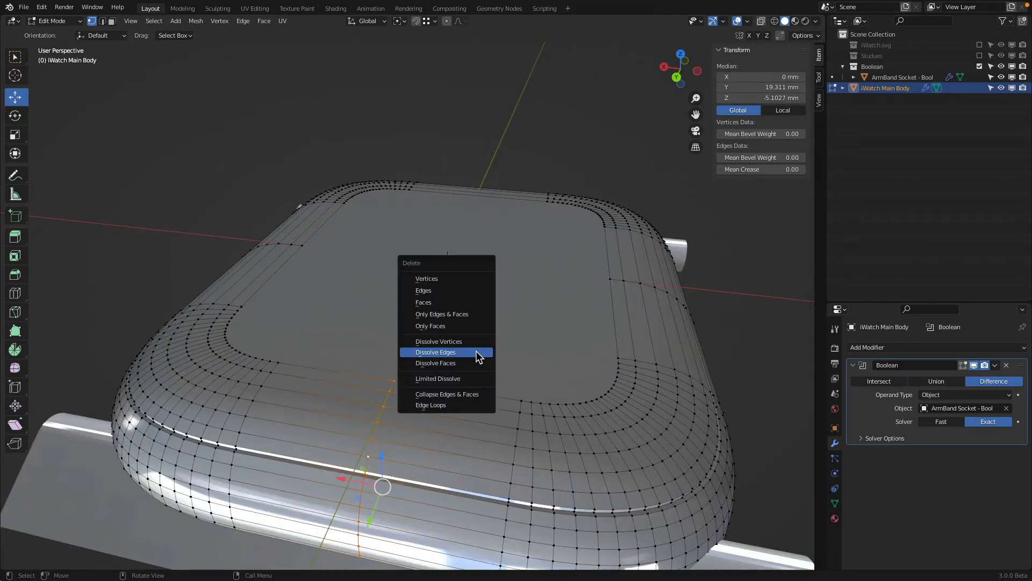
pyautogui.click(476, 350)
pyautogui.scroll(-5, 568, 345)
pyautogui.press('Tab')
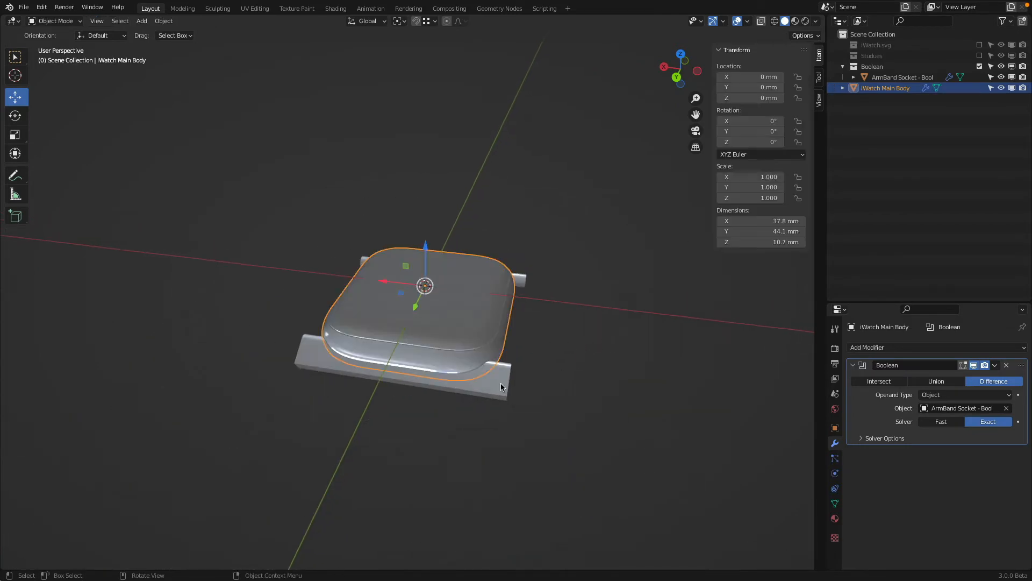
# - Hide the cutter again and examine both ends of the watch body
pyautogui.click(501, 382)
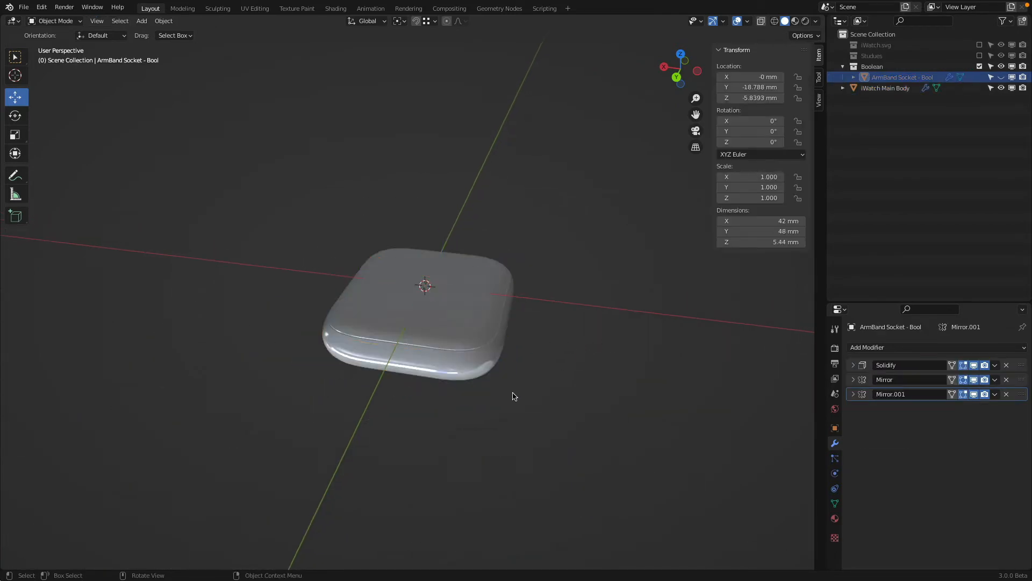
pyautogui.moveTo(512, 397); pyautogui.dragTo(358, 413, button='middle')
pyautogui.moveTo(418, 330); pyautogui.dragTo(274, 277, button='middle')
pyautogui.moveTo(430, 272); pyautogui.dragTo(456, 328, button='middle')
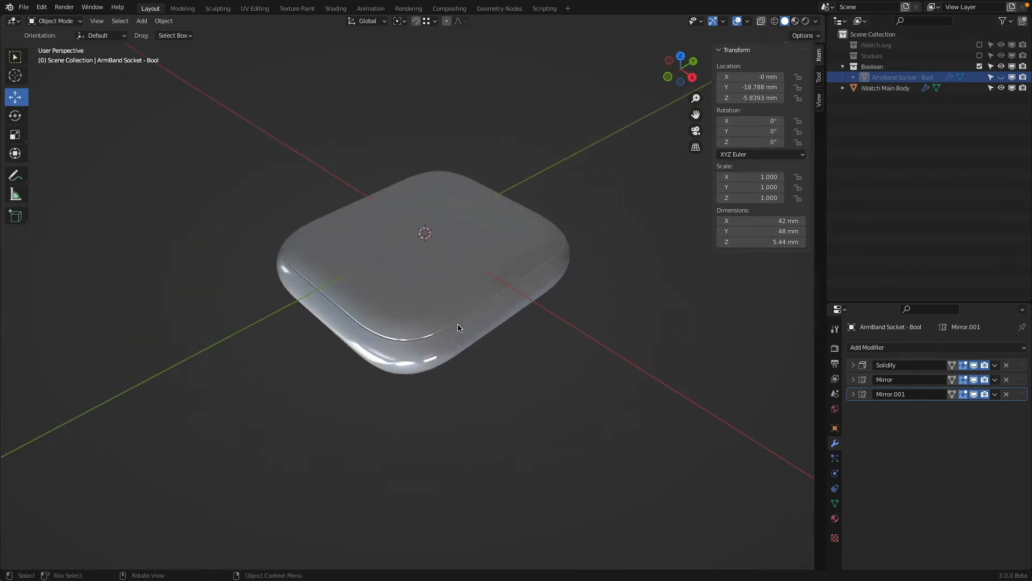
# - Examine iWatch Main Body's mesh in Edit Mode with the cutter made visible again
pyautogui.click(457, 328)
pyautogui.press('Tab')
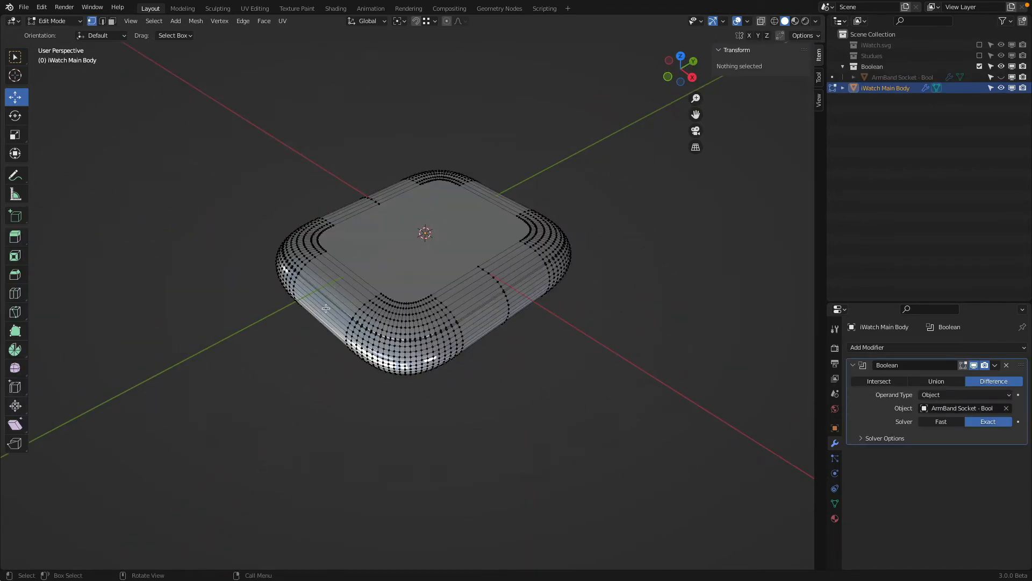
pyautogui.moveTo(573, 306); pyautogui.dragTo(569, 236, button='middle')
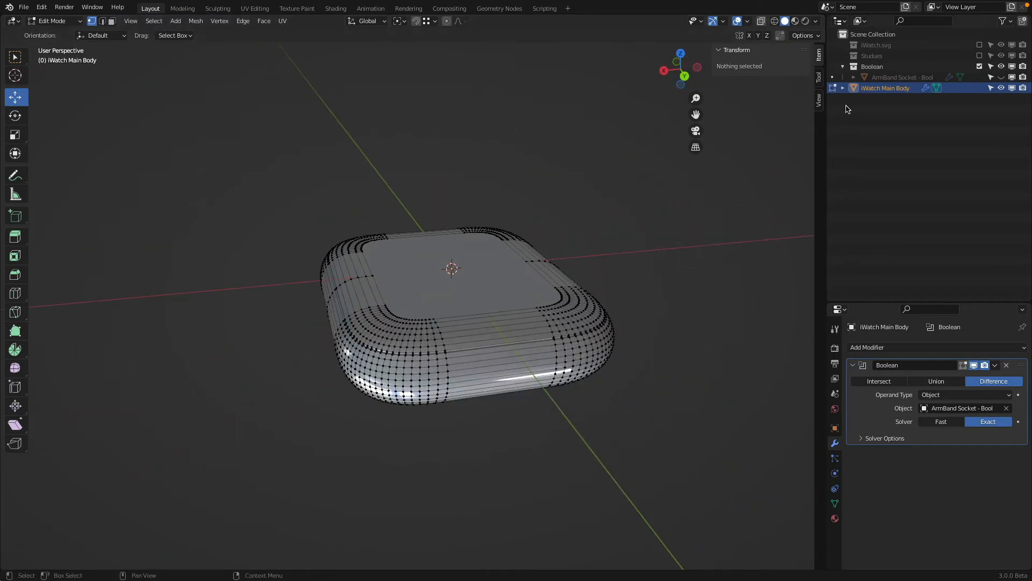
pyautogui.click(1001, 77)
pyautogui.press('Tab')
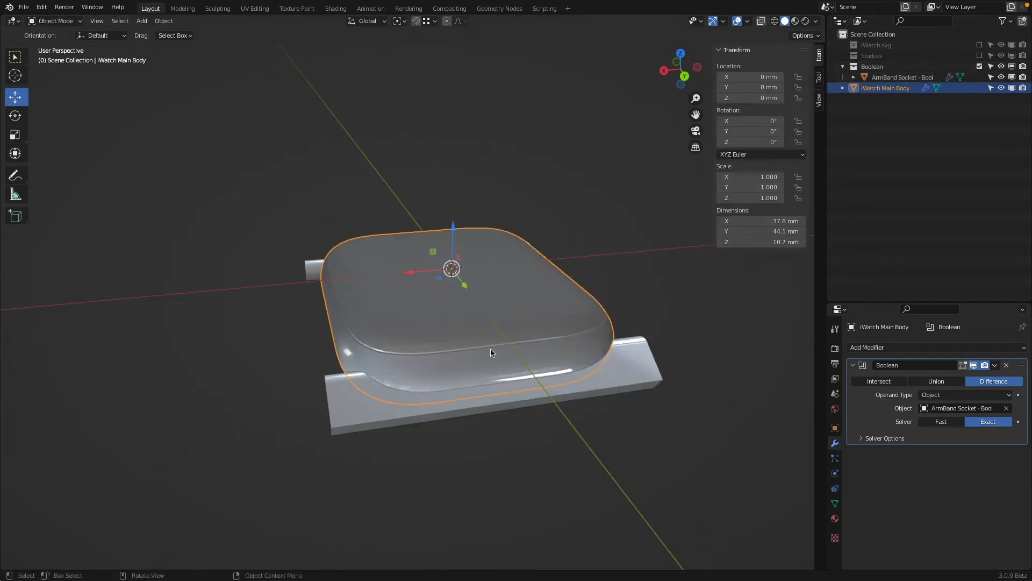
pyautogui.press('Tab')
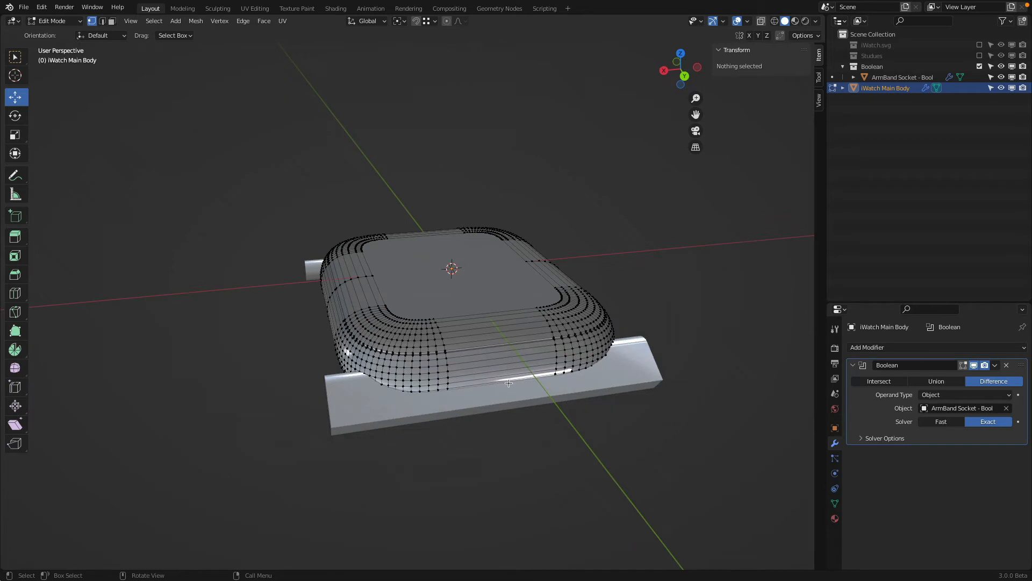
pyautogui.press('Tab')
# - Examine the cutter's original profile mesh in wireframe and return to Solid shading
pyautogui.click(560, 384)
pyautogui.press('Tab')
pyautogui.moveTo(534, 372)
pyautogui.mouseDown(button='middle')
pyautogui.moveTo(615, 246)
pyautogui.moveTo(598, 268)
pyautogui.mouseUp(button='middle')
pyautogui.hotkey('shift', 'z')
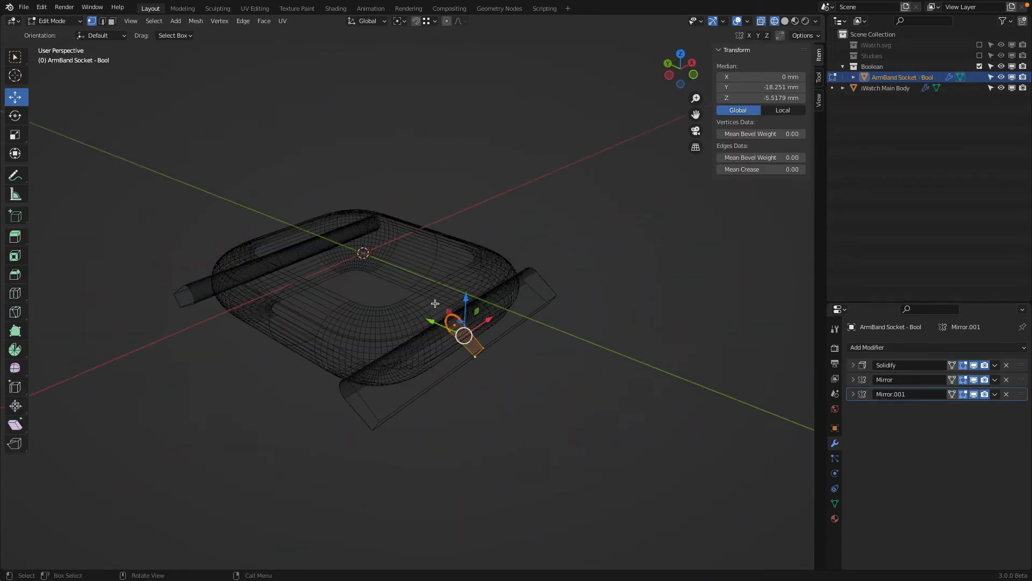
pyautogui.scroll(3, 511, 312)
pyautogui.moveTo(511, 312); pyautogui.dragTo(476, 301, button='middle')
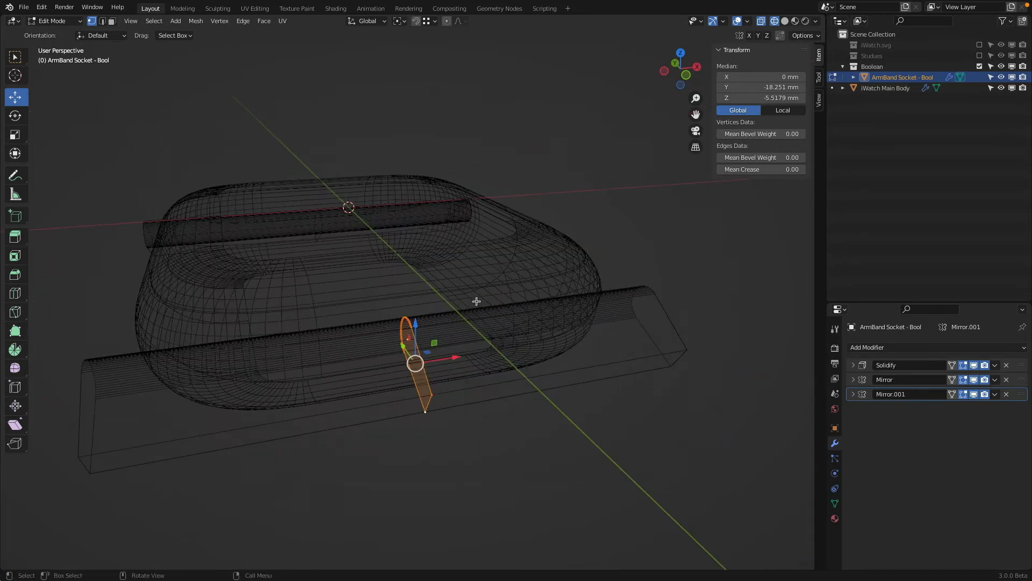
pyautogui.press('z')
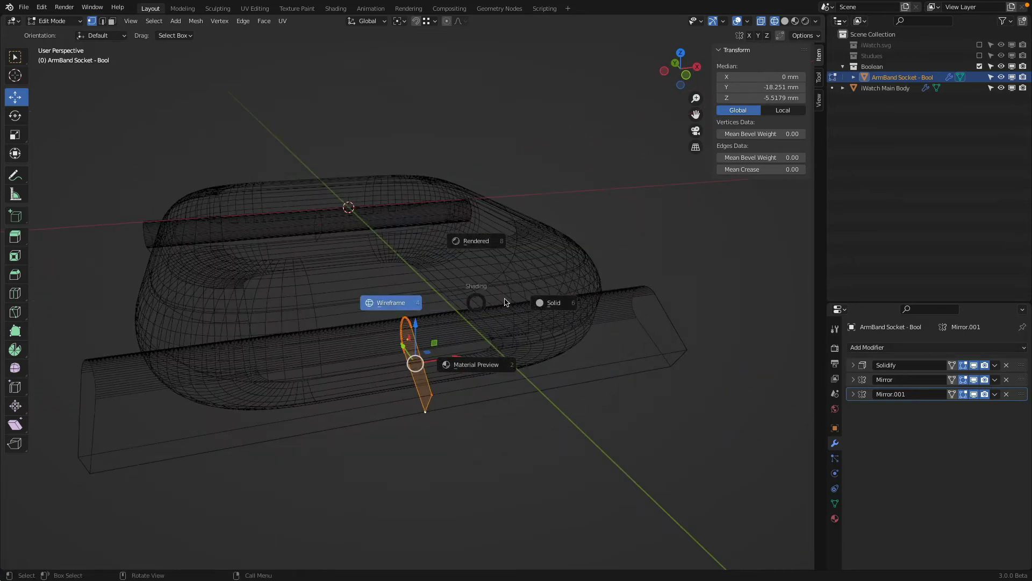
pyautogui.click(558, 305)
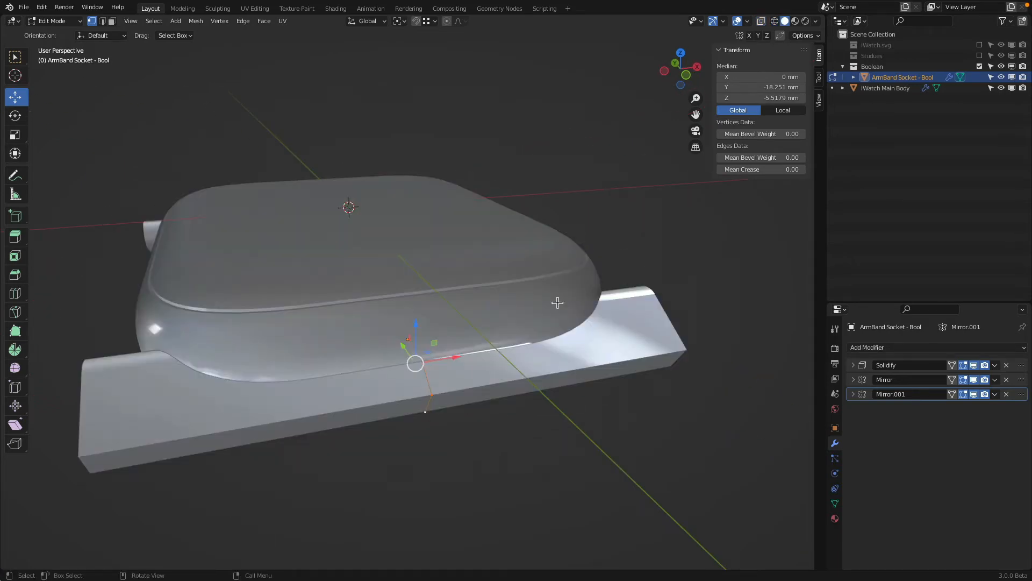
# - Enable the Face Orientation overlay to check the normals of the body and the cutter
pyautogui.click(748, 21)
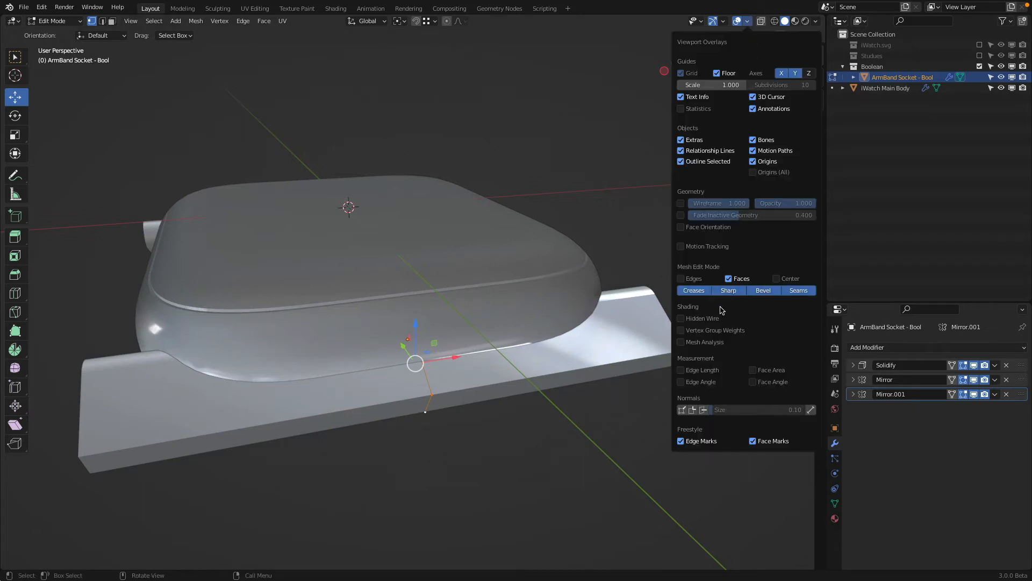
pyautogui.click(681, 227)
pyautogui.moveTo(634, 210); pyautogui.dragTo(538, 289, button='middle')
# - Recalculate all of iWatch Main Body's normals to face outside and return to Object Mode
pyautogui.press('Tab')
pyautogui.click(356, 317)
pyautogui.press('Tab')
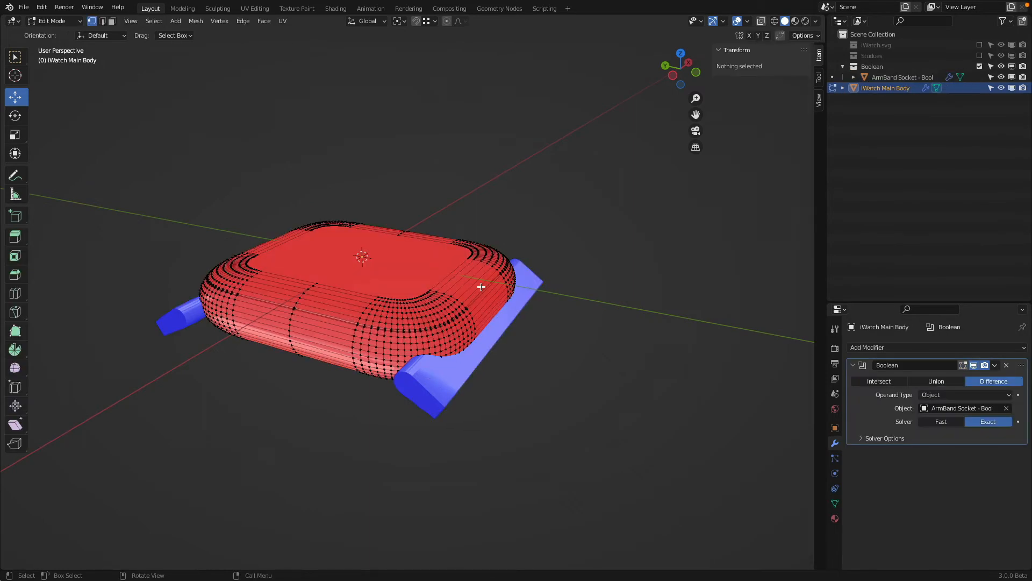
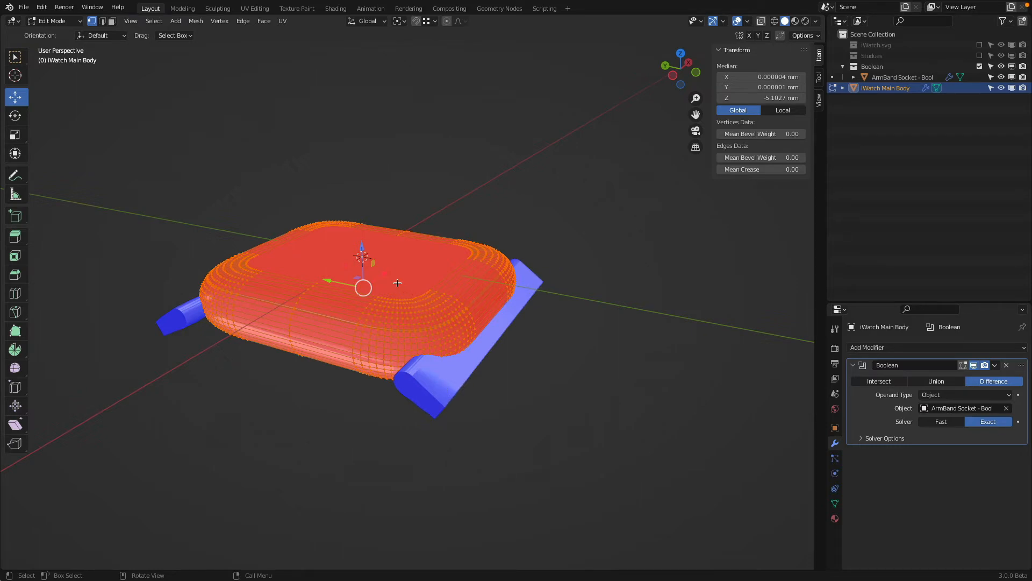
pyautogui.click(748, 22)
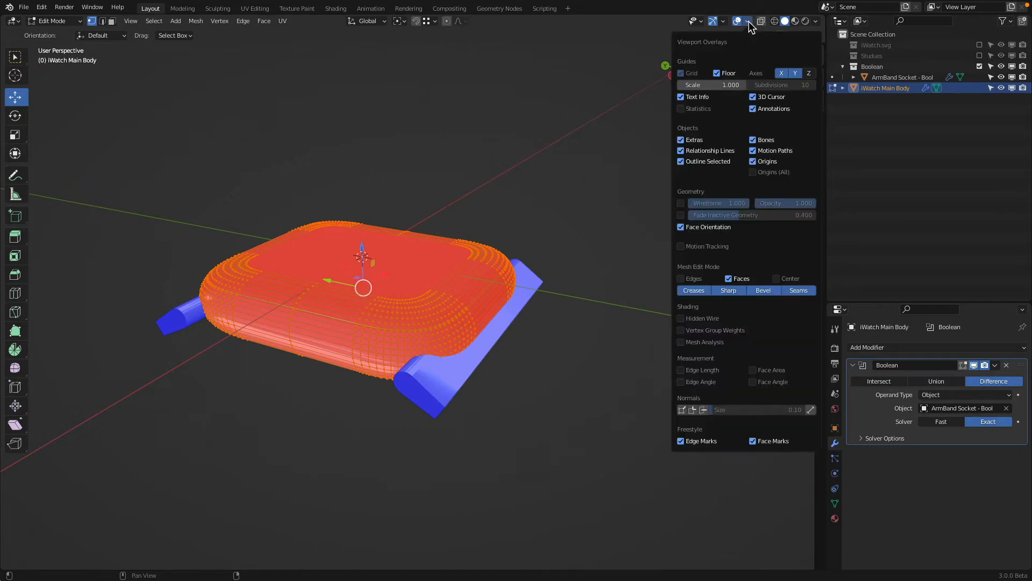
pyautogui.press('n')
pyautogui.hotkey('shift', 'n')
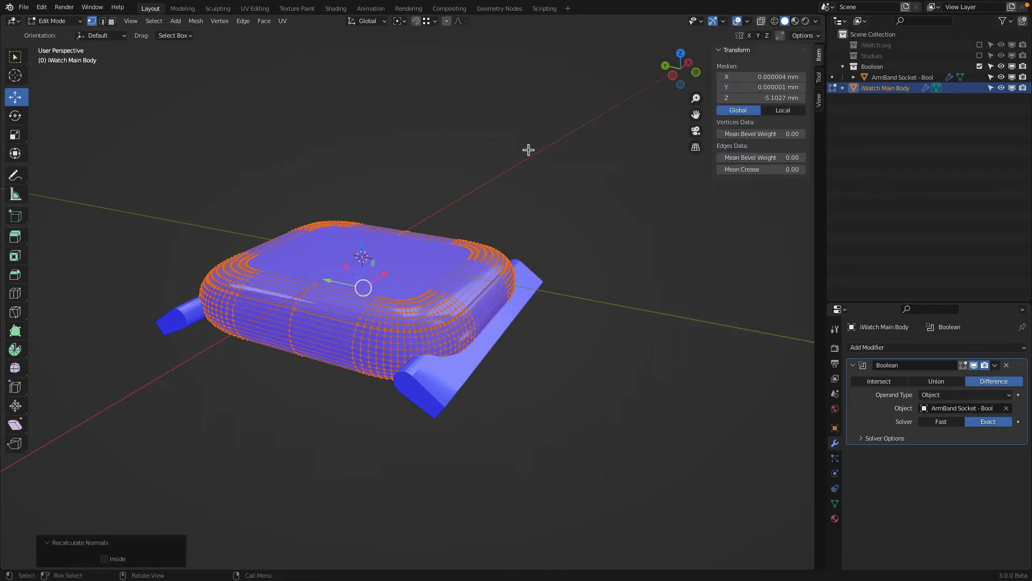
pyautogui.press('Tab')
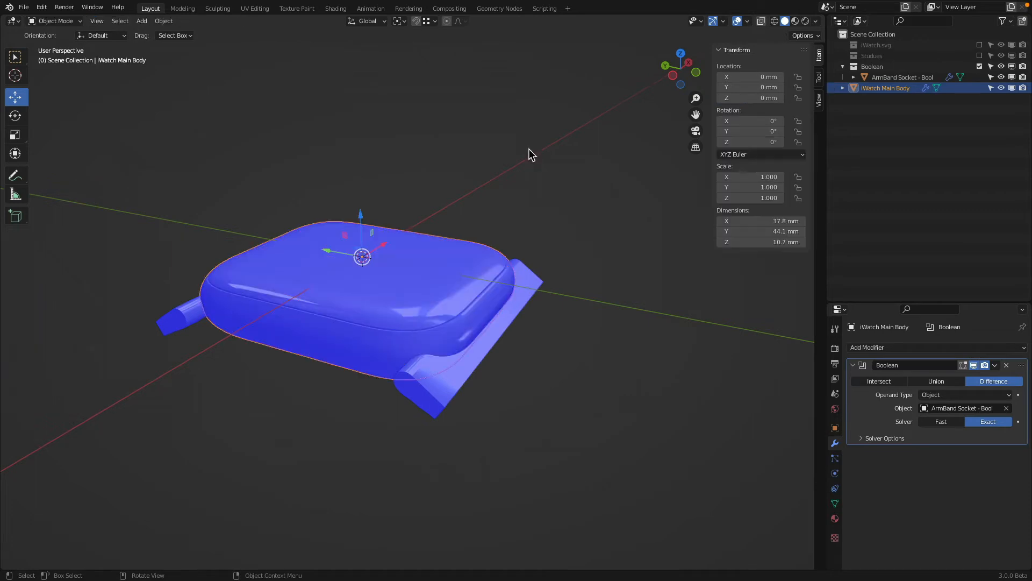
# - Hide the cutter and examine the face orientation inside both armband sockets
pyautogui.click(433, 399)
pyautogui.press('h')
pyautogui.moveTo(449, 406); pyautogui.dragTo(353, 295, button='middle')
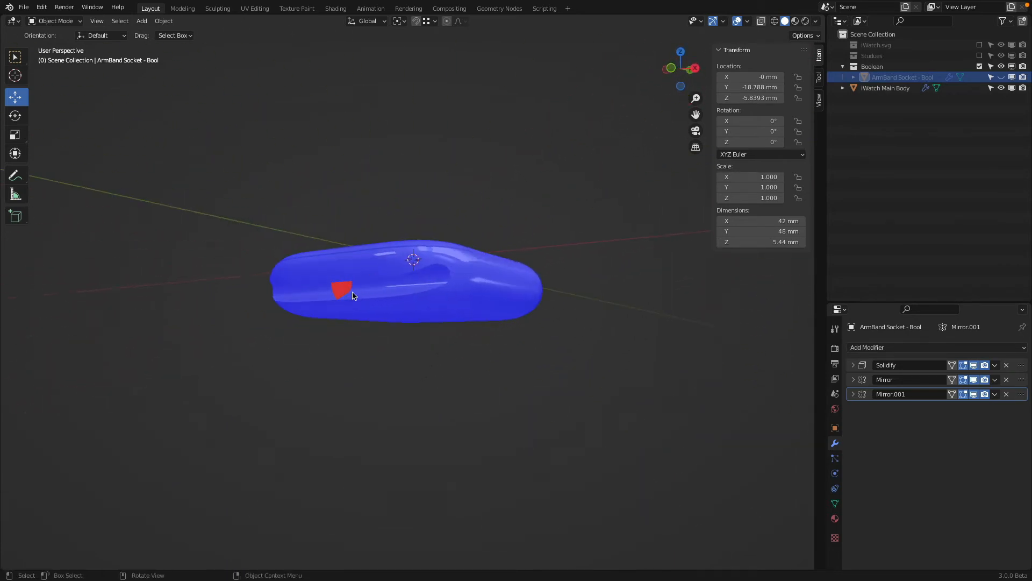
pyautogui.moveTo(594, 286); pyautogui.dragTo(498, 304, button='middle')
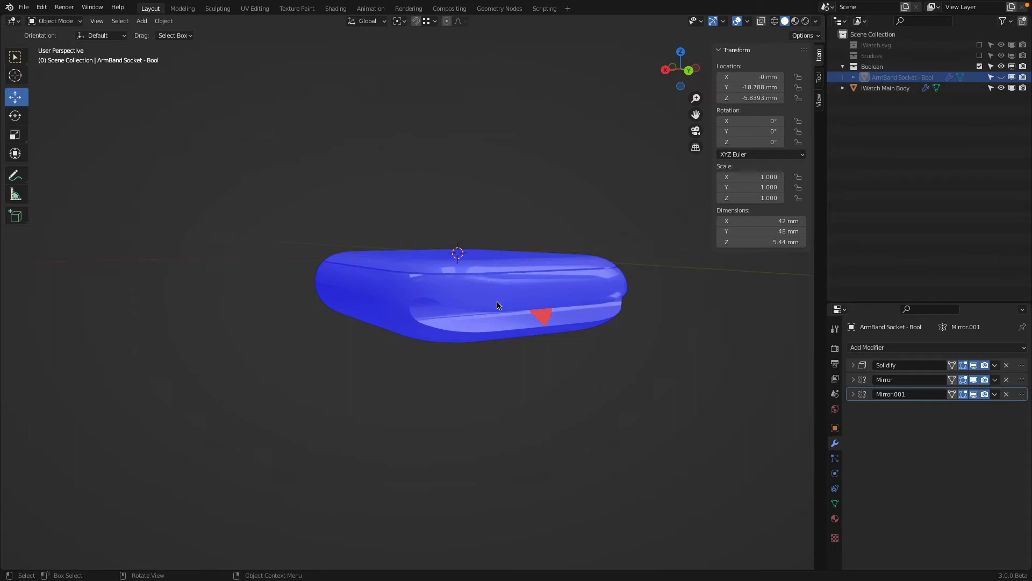
# - Apply the Solidify modifier on "ArmBand Socket - Bool"
pyautogui.click(852, 365)
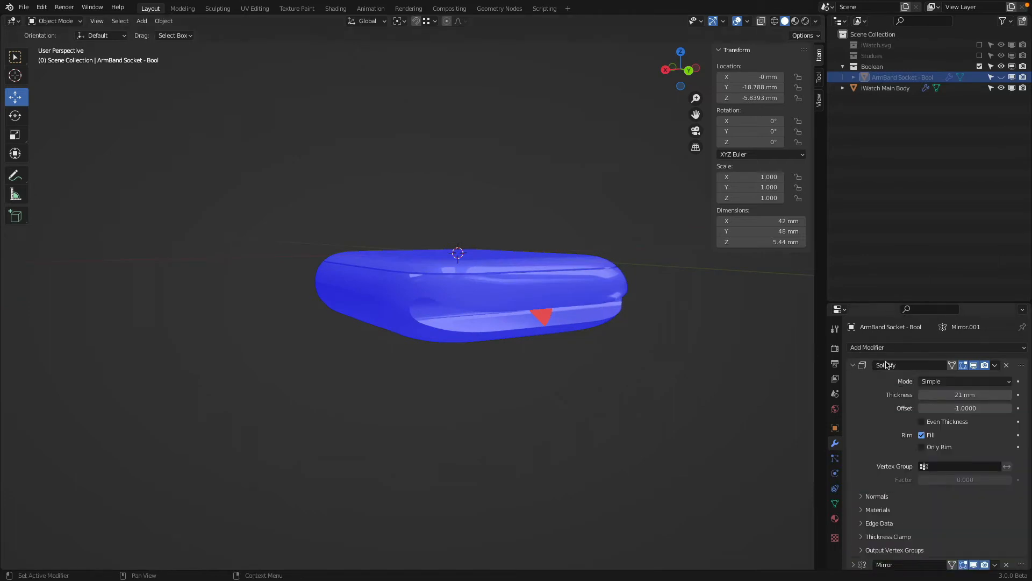
pyautogui.click(995, 365)
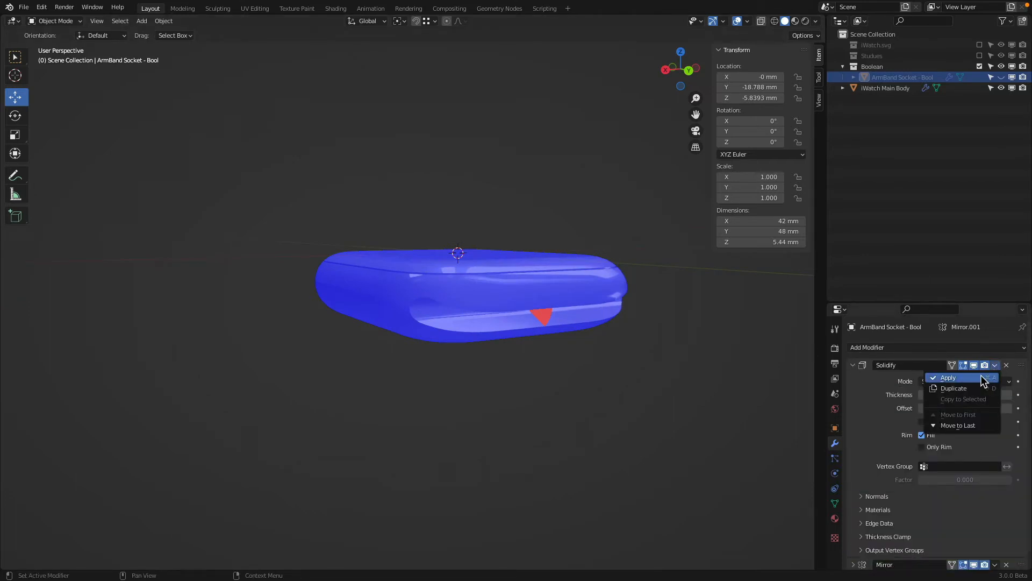
pyautogui.click(981, 378)
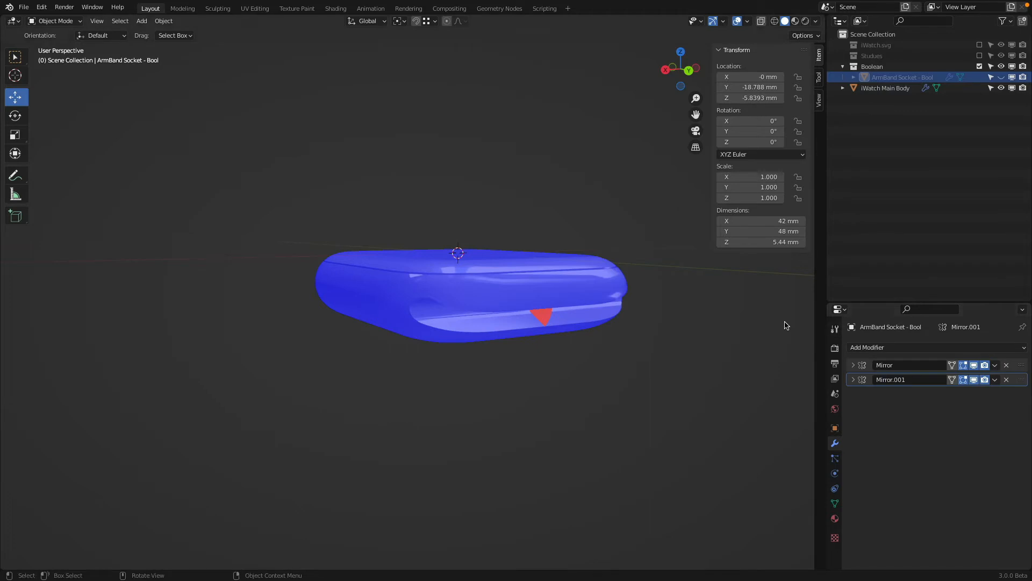
# - Unhide the "ArmBand Socket - Bool" cutter and open its mesh in Edit Mode with wireframe shading
pyautogui.click(1001, 76)
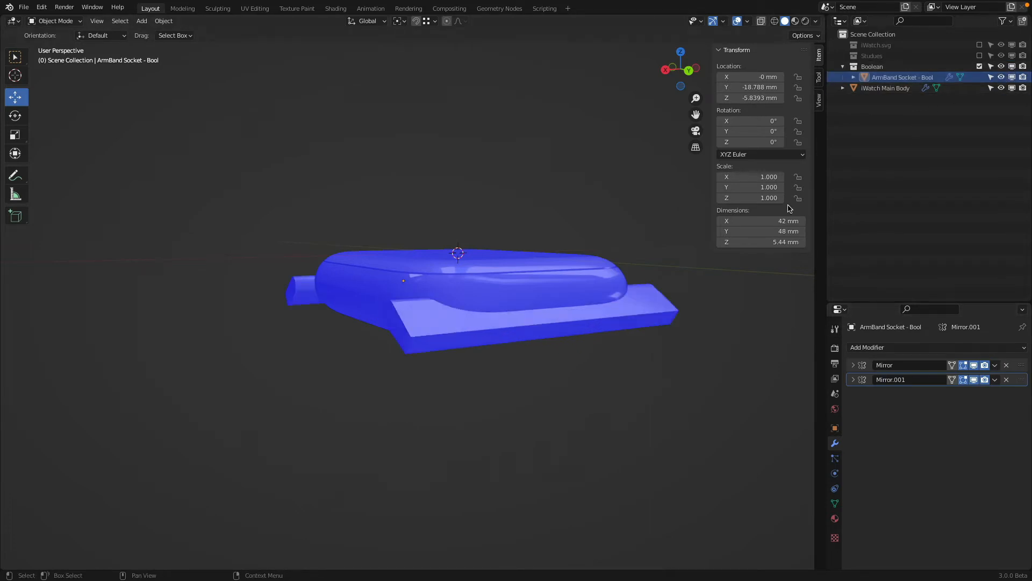
pyautogui.click(671, 304)
pyautogui.press('Tab')
pyautogui.hotkey('shift', 'z')
pyautogui.moveTo(308, 348); pyautogui.dragTo(580, 385, button='middle')
pyautogui.scroll(3, 458, 339)
pyautogui.moveTo(511, 366); pyautogui.dragTo(398, 357, button='middle')
pyautogui.click(401, 335)
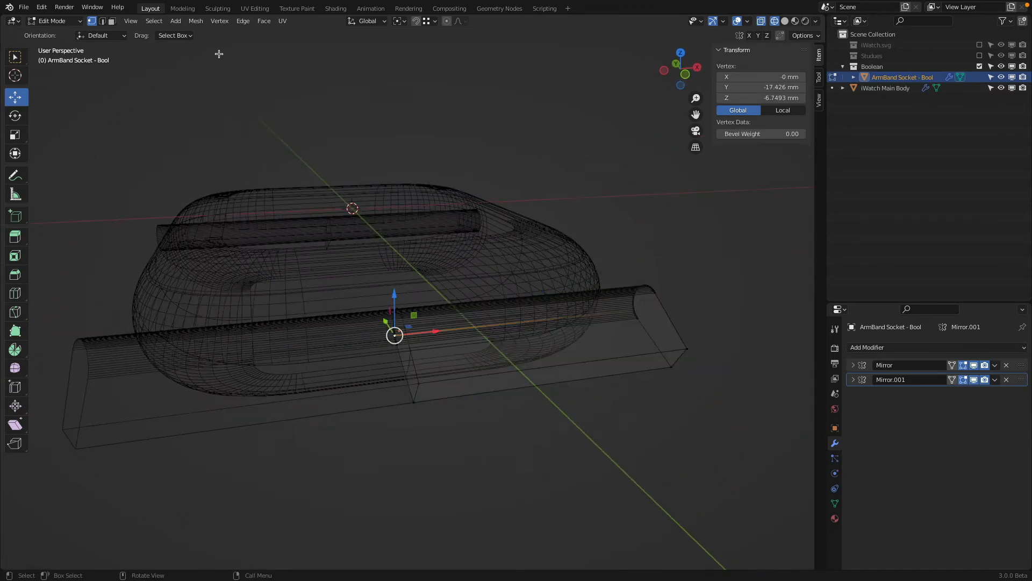
# - Delete the cutter's internal end face on the mirror plane in face select mode
pyautogui.click(112, 21)
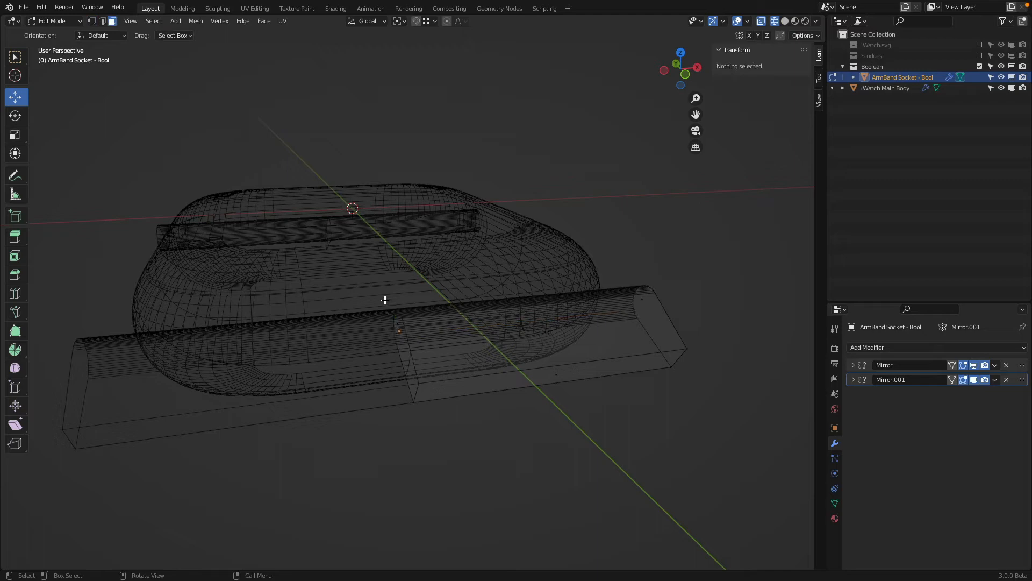
pyautogui.click(405, 344)
pyautogui.moveTo(406, 344); pyautogui.dragTo(470, 330, button='middle')
pyautogui.press('x')
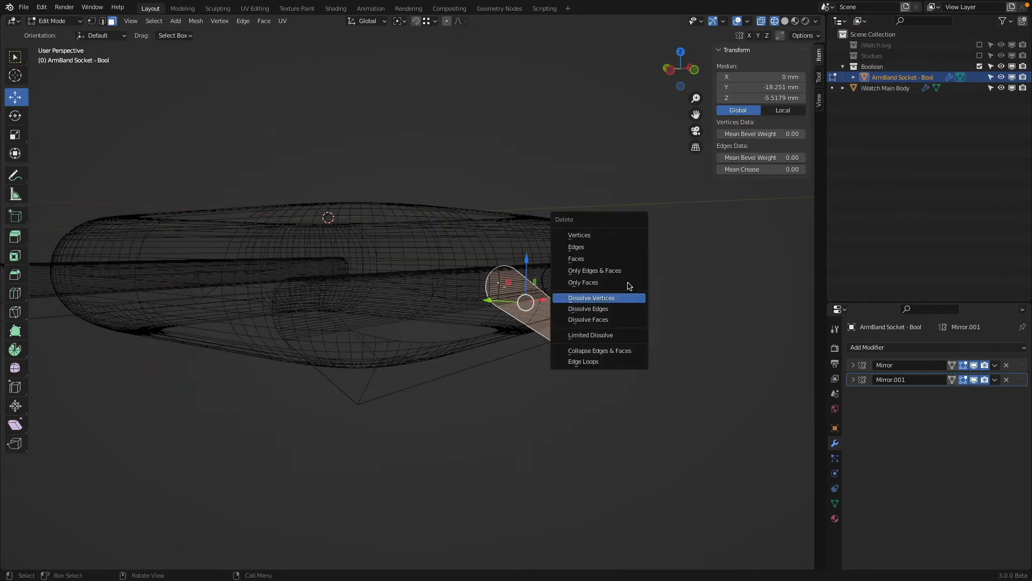
pyautogui.click(576, 259)
# - Select all linked geometry of the cutter's original half and return to solid shading
pyautogui.click(555, 318)
pyautogui.moveTo(556, 318); pyautogui.dragTo(556, 359, button='middle')
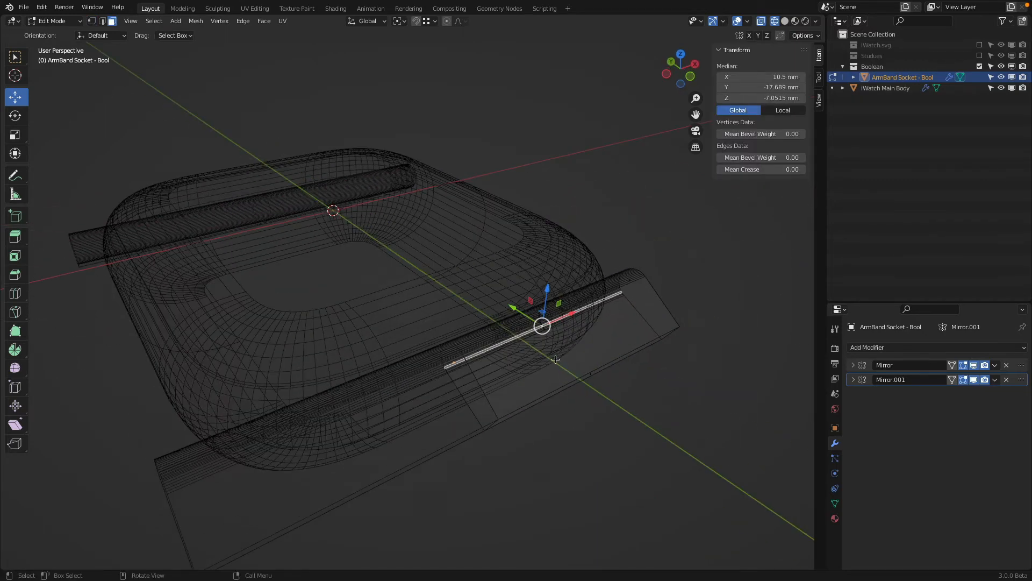
pyautogui.click(102, 21)
pyautogui.press('l')
pyautogui.moveTo(526, 386); pyautogui.dragTo(524, 375, button='middle')
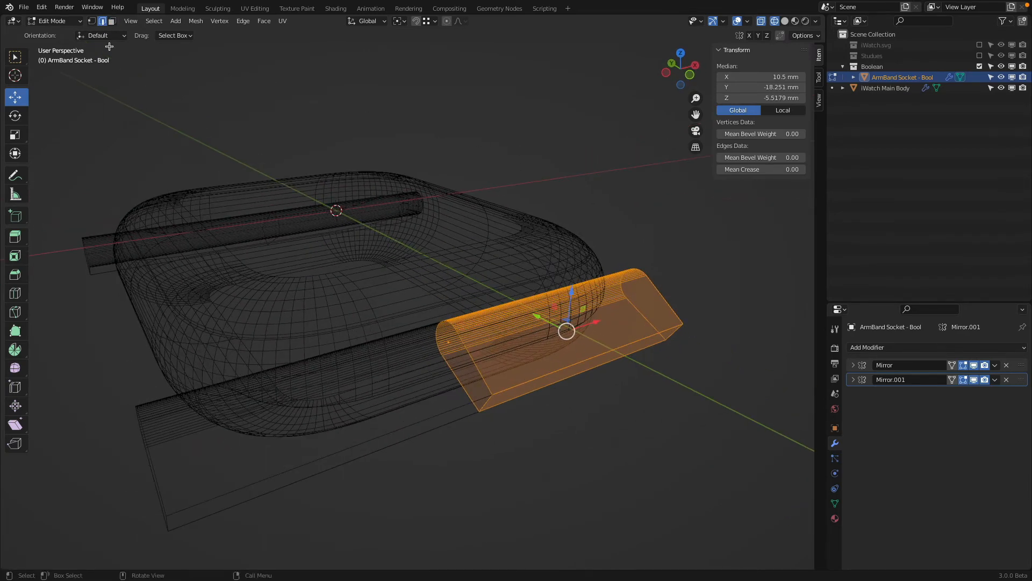
pyautogui.press('z')
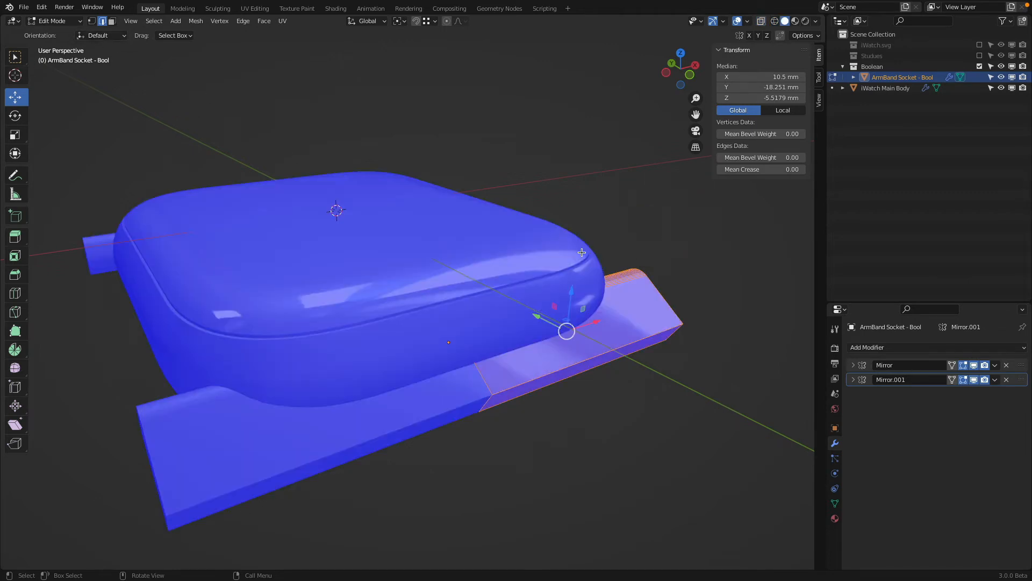
pyautogui.moveTo(694, 239); pyautogui.dragTo(691, 205, button='middle')
# - Turn off the viewport display of the cutter's Mirror and Mirror.001 modifiers
pyautogui.click(963, 380)
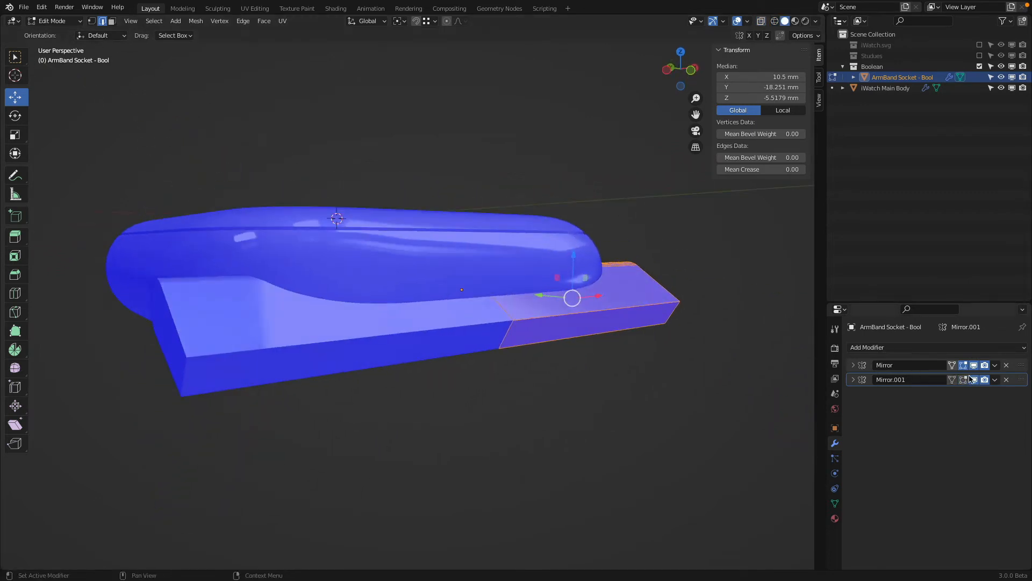
pyautogui.click(974, 380)
pyautogui.click(974, 365)
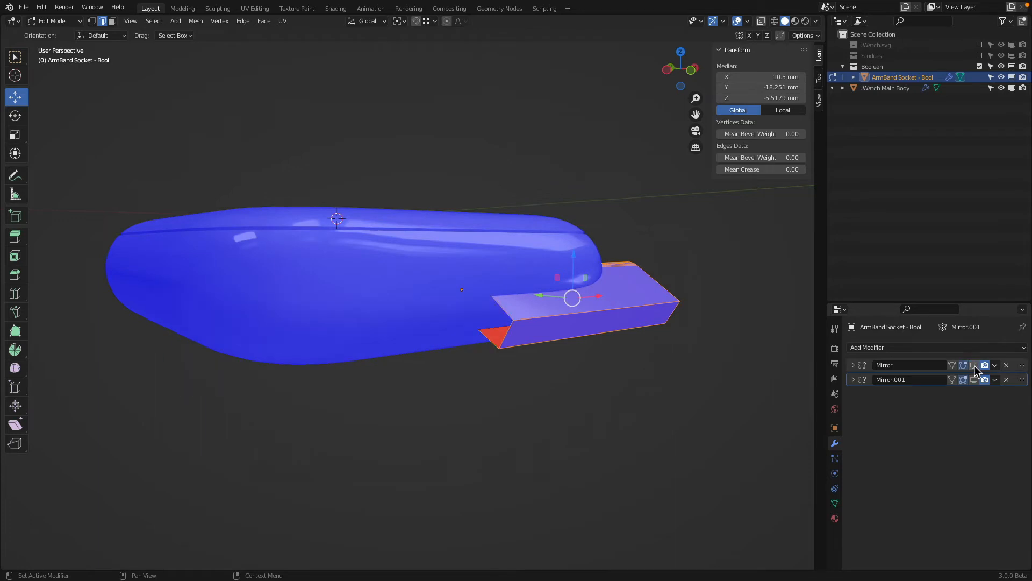
# - Switch to face selection and undo the recent selection changes and face deletion on the cutter
pyautogui.press('3')
pyautogui.hotkey('ctrl', 'z')
pyautogui.hotkey('ctrl', 'z')
pyautogui.hotkey('ctrl', 'z')
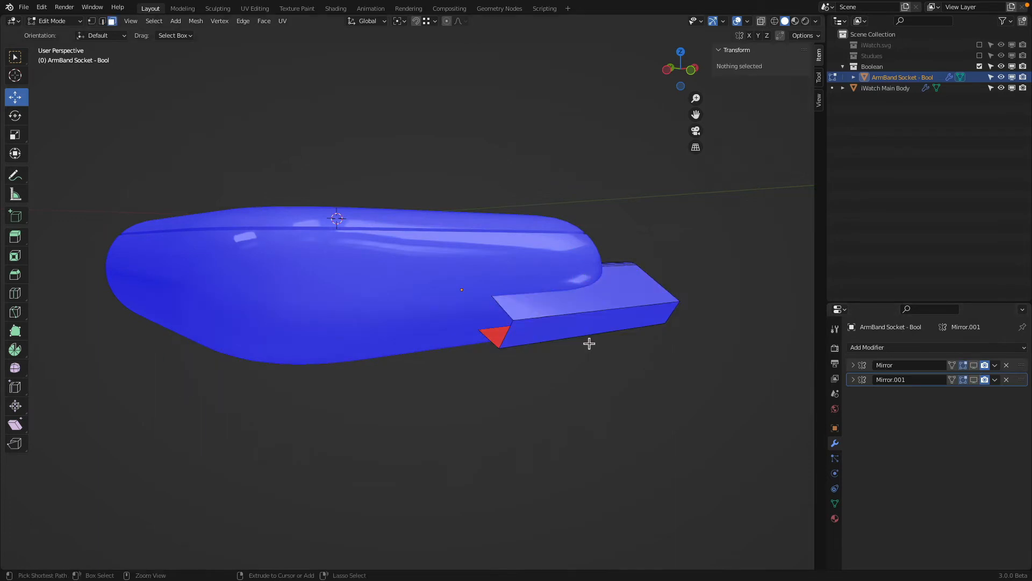
# - Delete the cutter's exposed inner end face and show both Mirror modifiers in the viewport again
pyautogui.click(500, 320)
pyautogui.press('x')
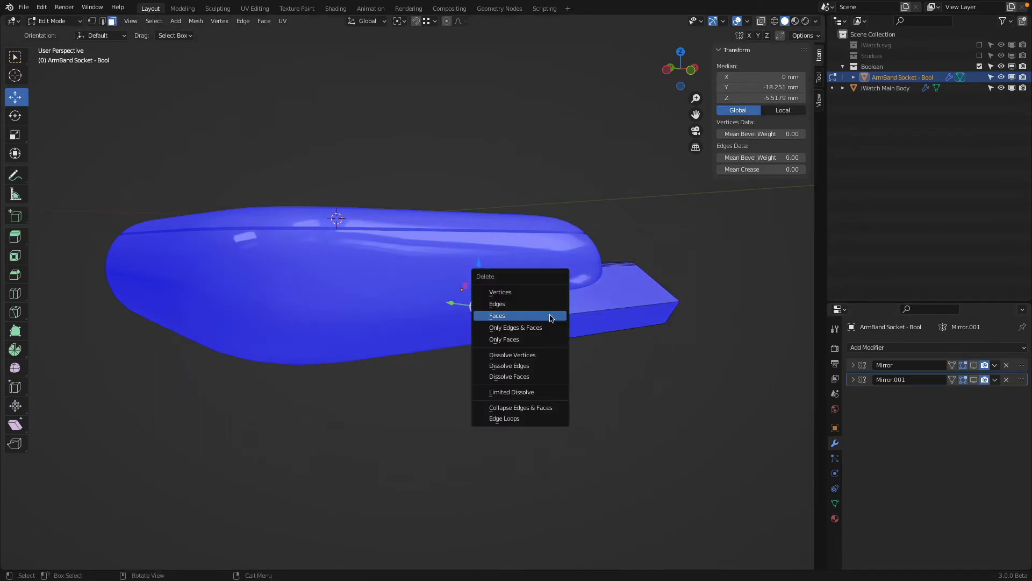
pyautogui.click(554, 318)
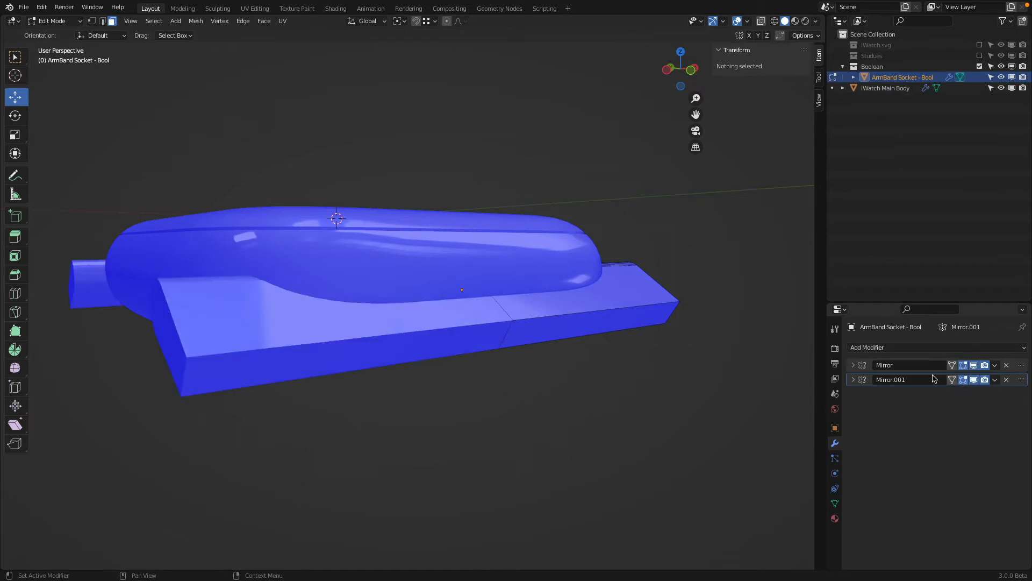
# - Return to Object Mode and hide the cutter so that only the watch body is shown in solid shading
pyautogui.press('Tab')
pyautogui.hotkey('shift', 'z')
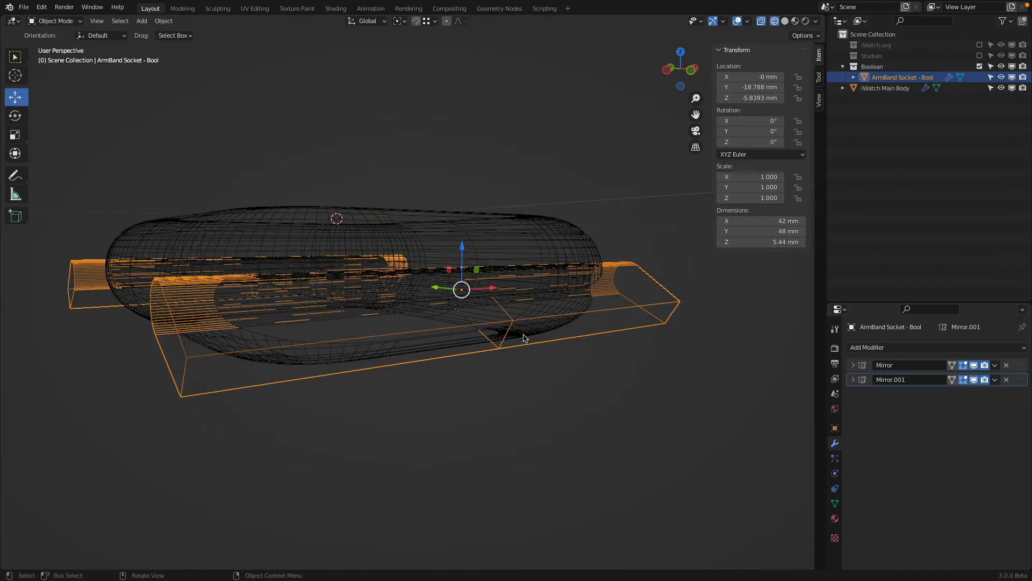
pyautogui.press('h')
pyautogui.hotkey('shift', 'z')
pyautogui.moveTo(611, 337)
pyautogui.mouseDown(button='middle')
pyautogui.moveTo(602, 297)
pyautogui.moveTo(496, 314)
pyautogui.moveTo(470, 350)
pyautogui.moveTo(210, 344)
pyautogui.mouseUp(button='middle')
# - Disable the Face Orientation overlay and show the watch body in right orthographic view
pyautogui.click(748, 21)
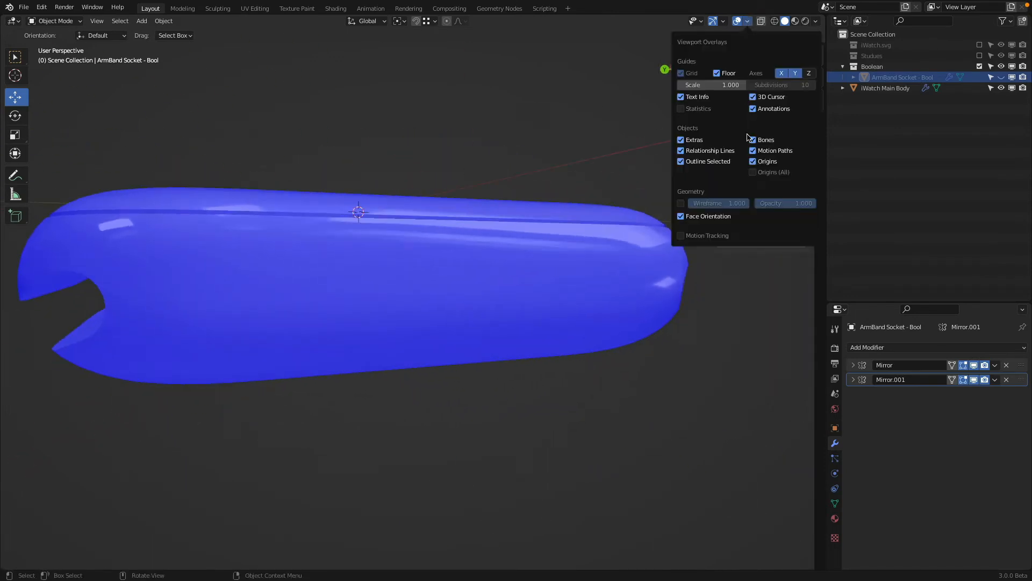
pyautogui.click(704, 220)
pyautogui.scroll(-1, 536, 212)
pyautogui.scroll(-3, 536, 211)
pyautogui.press('KP_3')
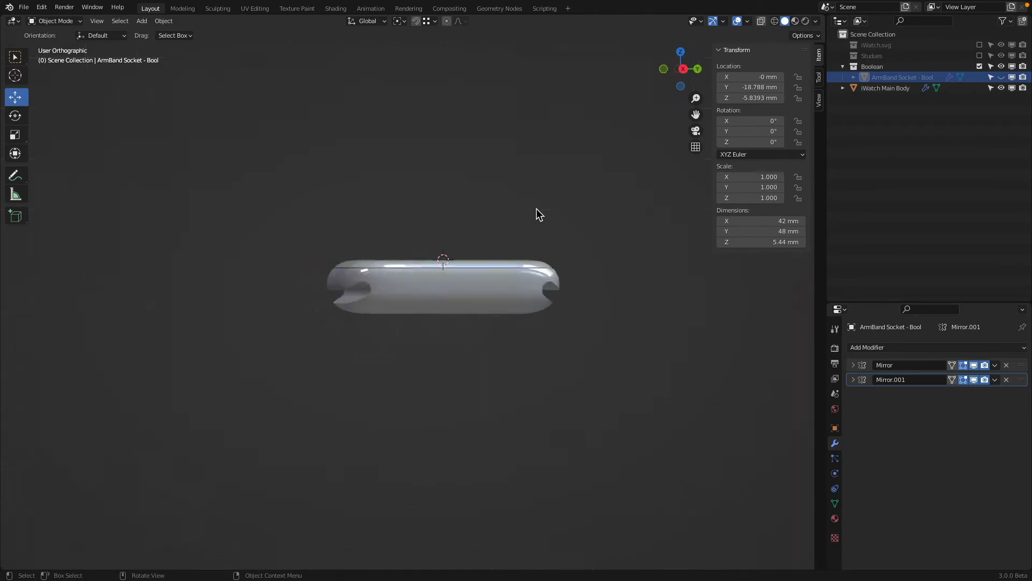
pyautogui.press('KP_7')
pyautogui.press('KP_3')
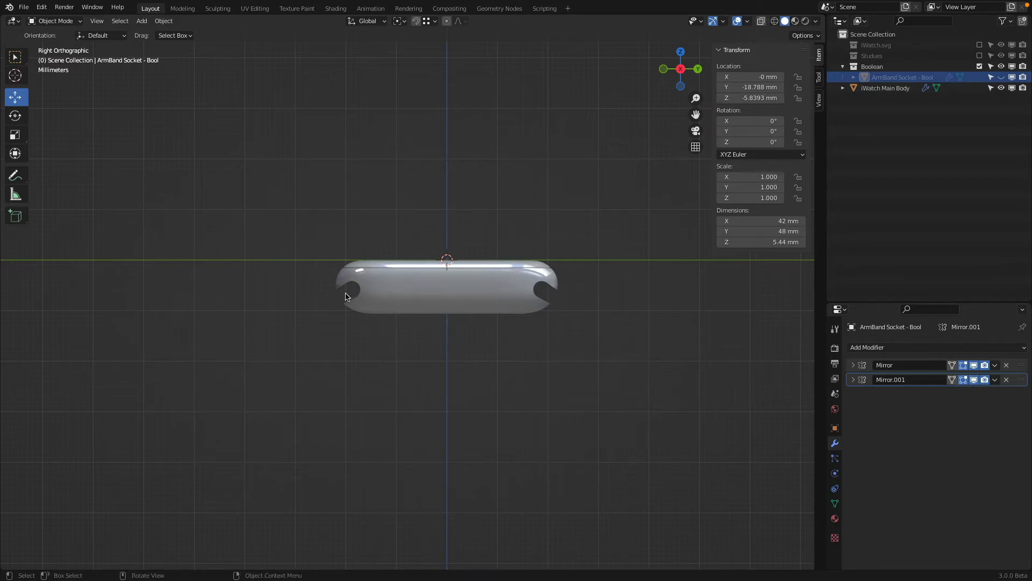
# - Create a linked duplicate of iWatch Main Body and set the copy's Boolean modifier to Intersect
pyautogui.click(385, 291)
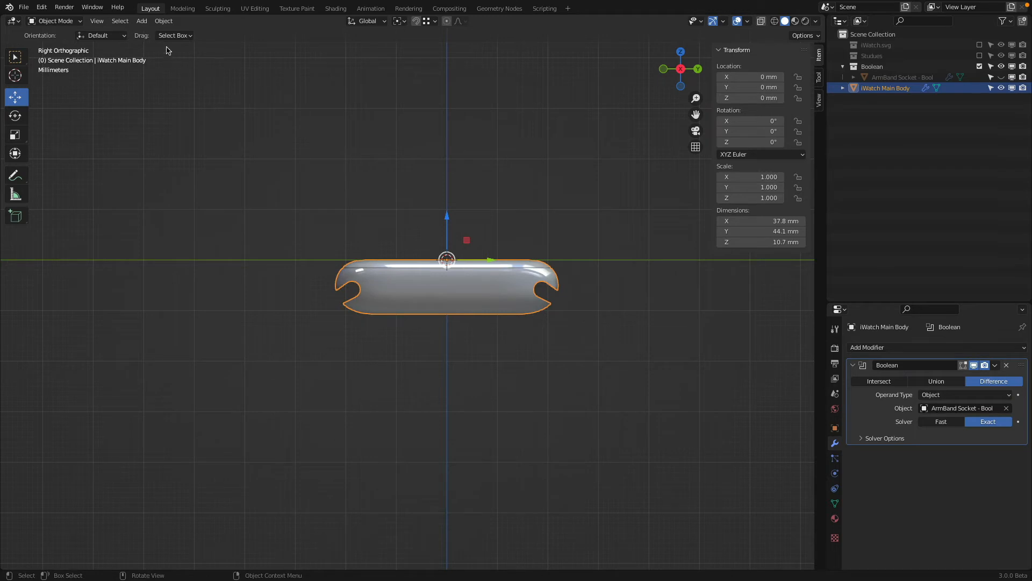
pyautogui.click(164, 21)
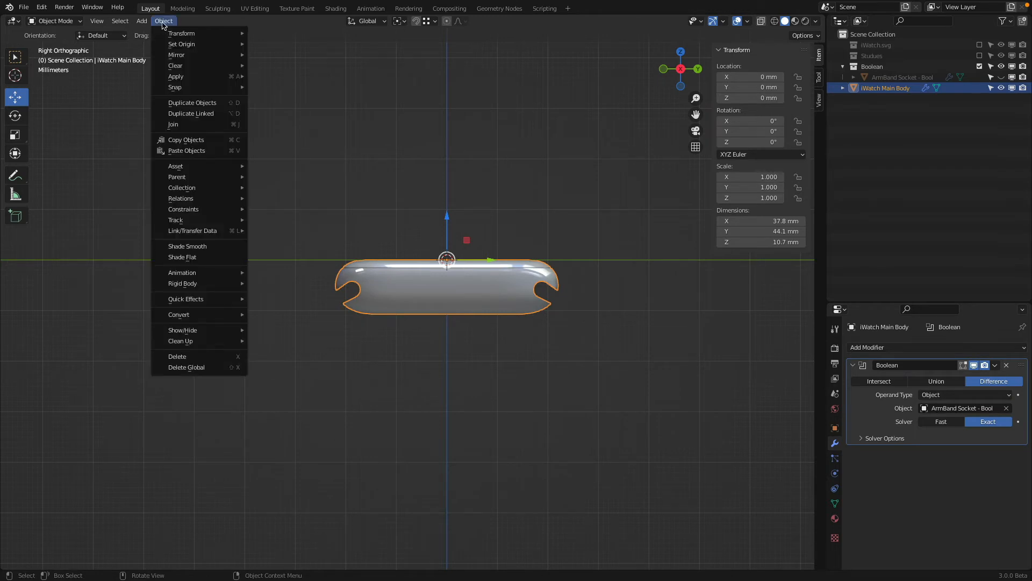
pyautogui.click(191, 113)
pyautogui.click(205, 113)
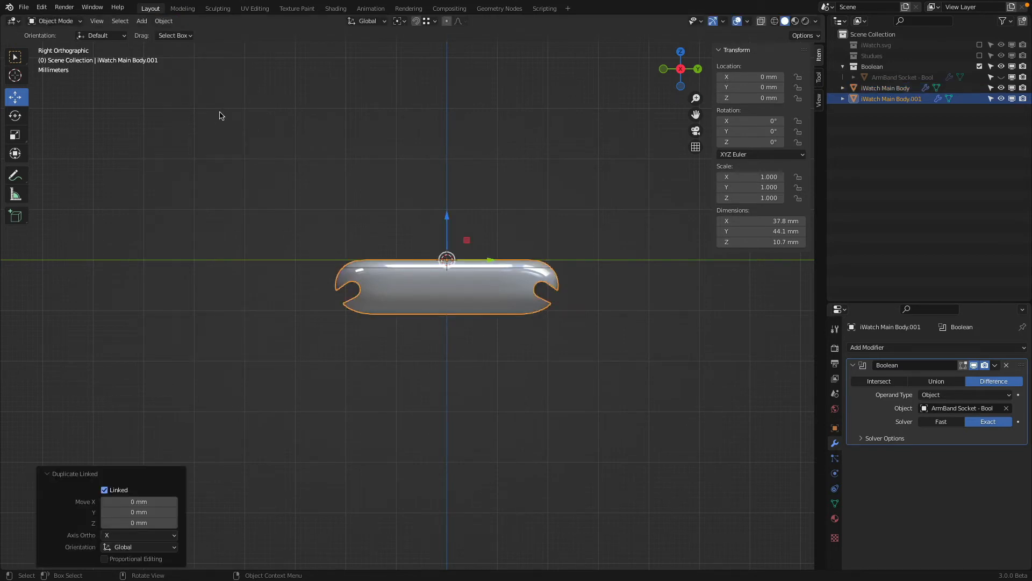
pyautogui.click(863, 382)
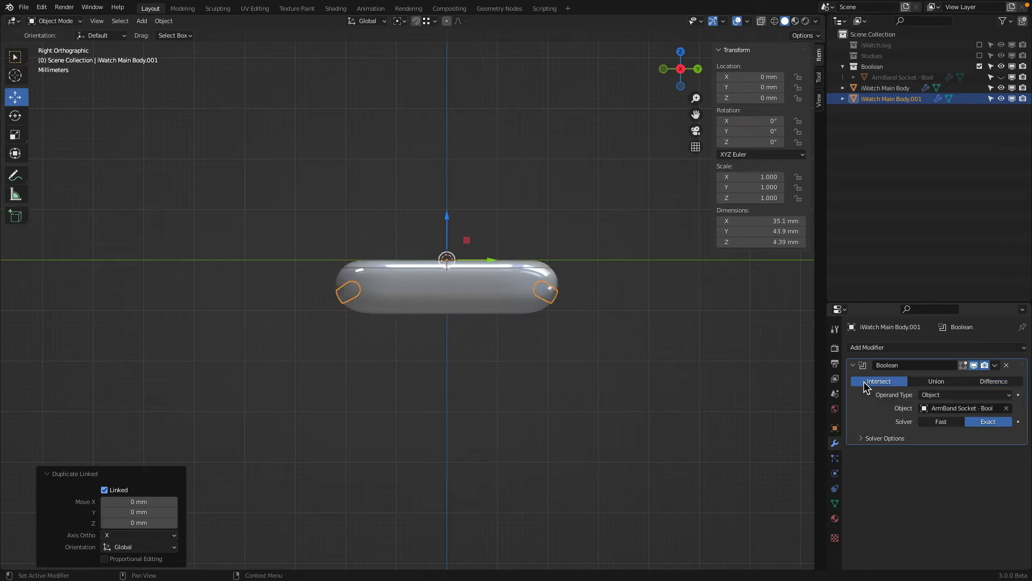
# - Hide iWatch Main Body to examine the intersected socket pieces, and show it again
pyautogui.click(1001, 88)
pyautogui.moveTo(779, 188); pyautogui.dragTo(617, 246, button='middle')
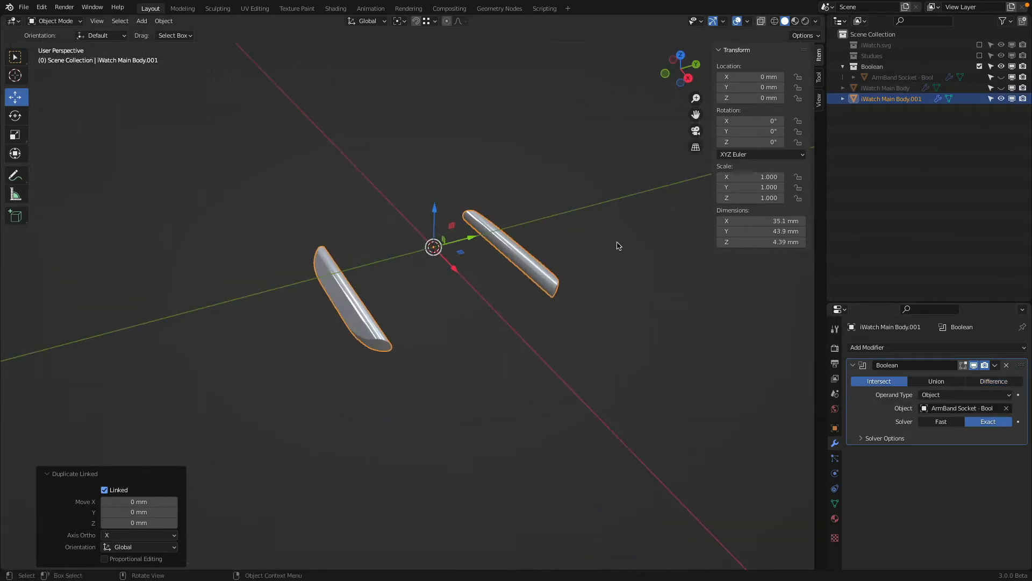
pyautogui.click(1001, 88)
pyautogui.moveTo(742, 194); pyautogui.dragTo(380, 306, button='middle')
pyautogui.click(885, 88)
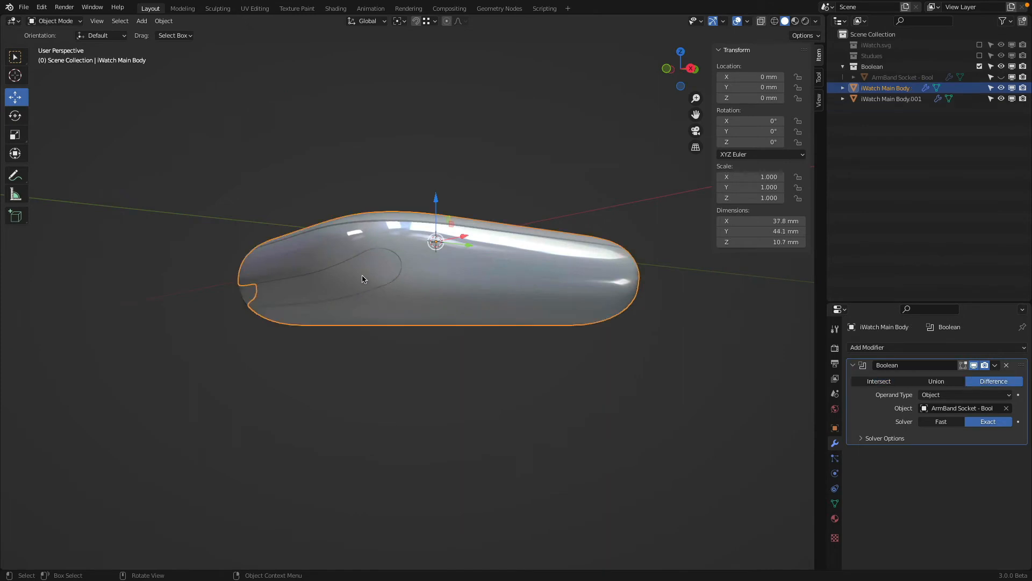
# - Rename the duplicate "iWatch Main Body.001" as "iWatch Armband Socket" and deselect it
pyautogui.click(908, 100)
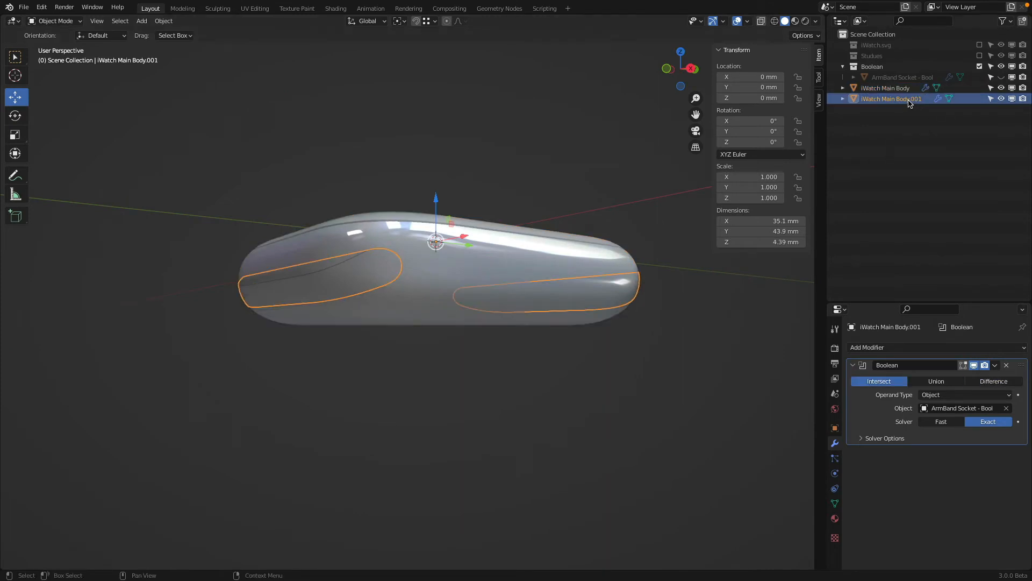
pyautogui.doubleClick(915, 100)
pyautogui.click(960, 98)
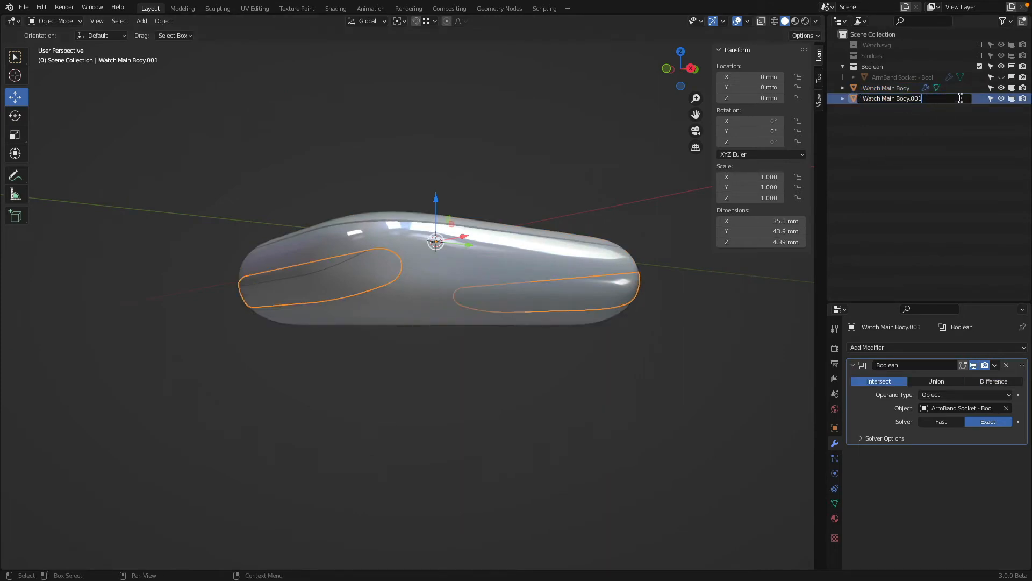
pyautogui.hotkey('shift', 'Left')
pyautogui.hotkey('shift', 'Left')
pyautogui.hotkey('shift', 'Left')
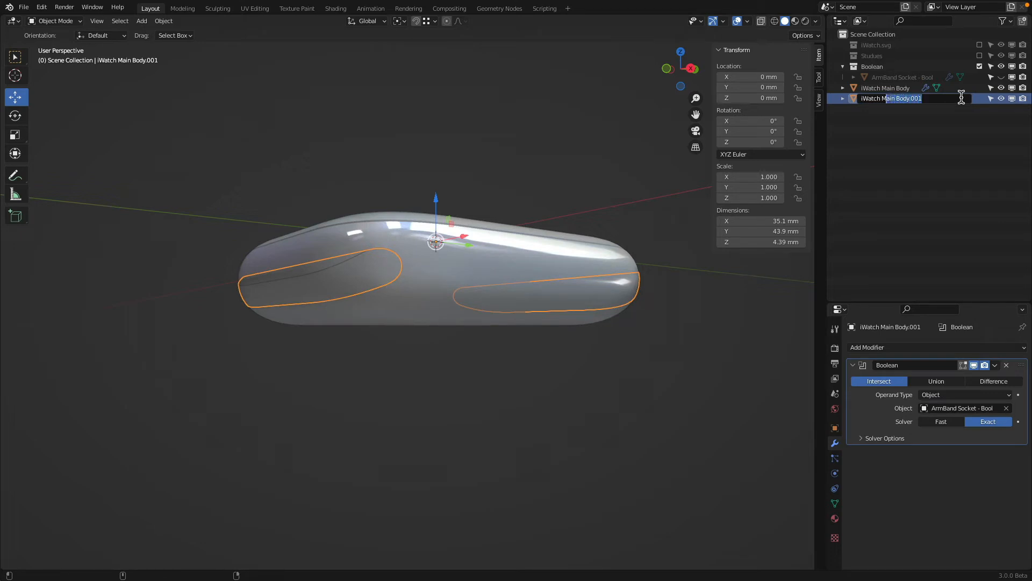
pyautogui.write('Armba')
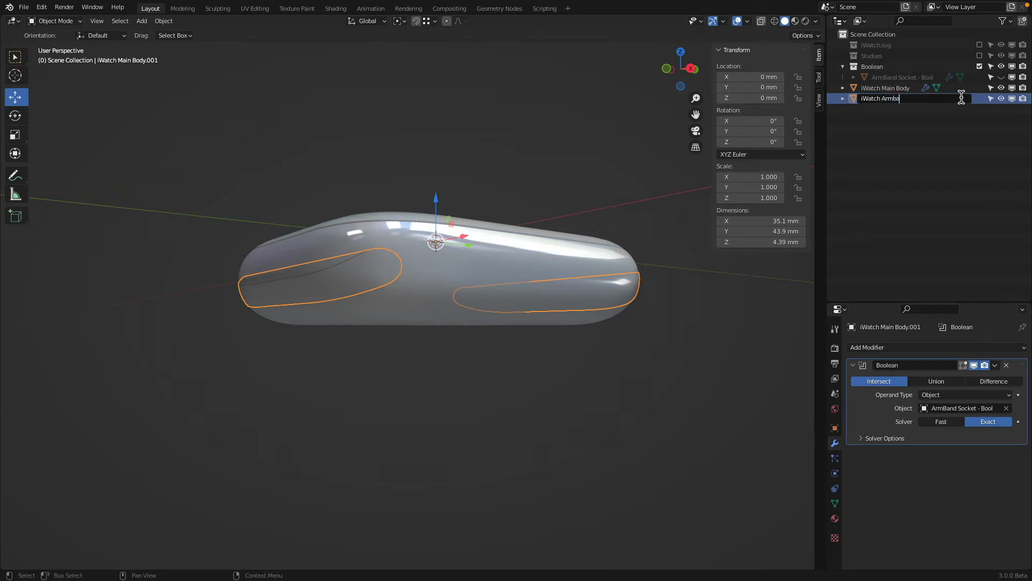
pyautogui.write('nd Socket')
pyautogui.press('Return')
pyautogui.click(638, 101)
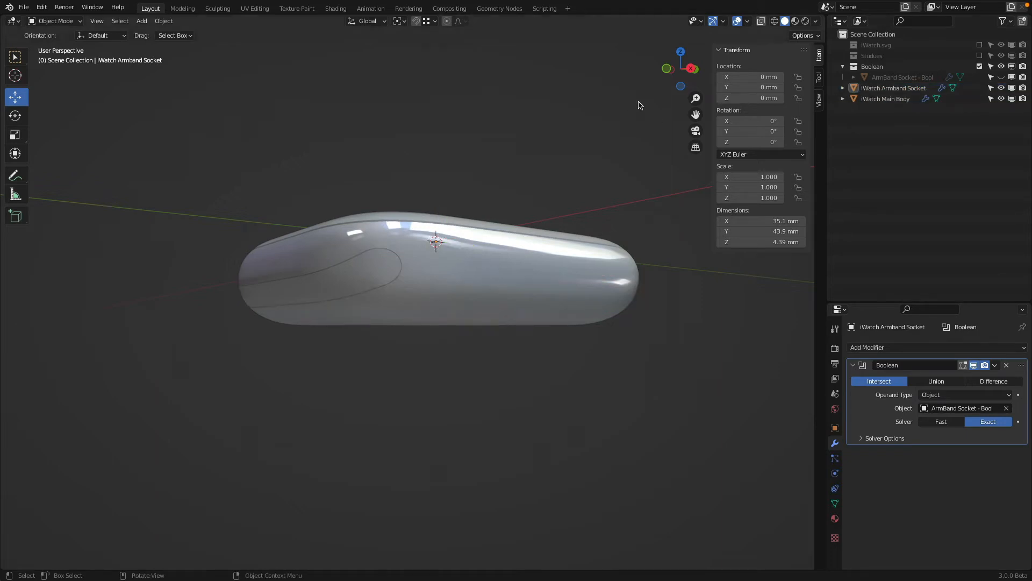
# - Switch to right orthographic view and snap the 3D cursor to the world origin
pyautogui.press('KP_1')
pyautogui.press('KP_3')
pyautogui.press('KP_1')
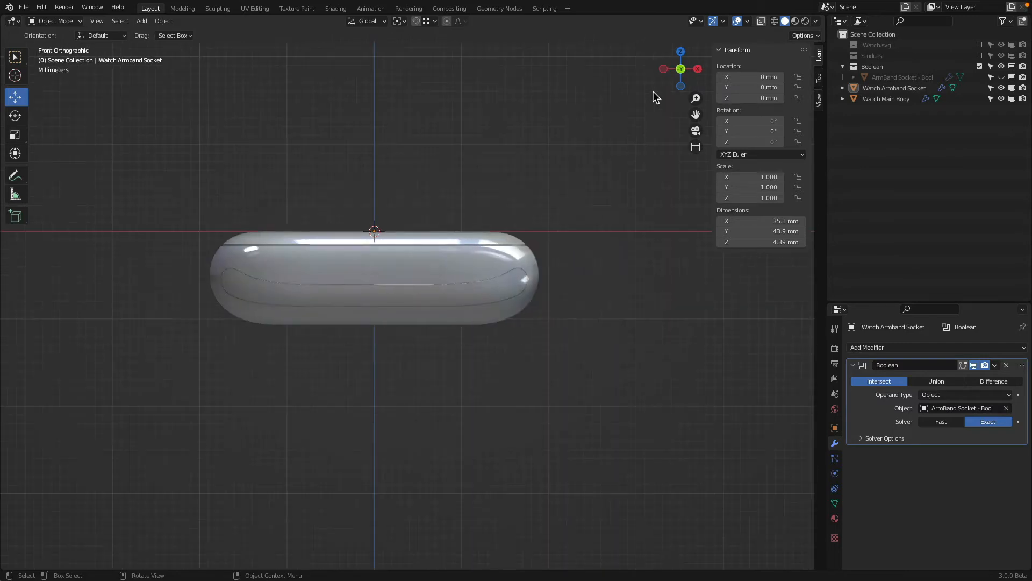
pyautogui.press('KP_3')
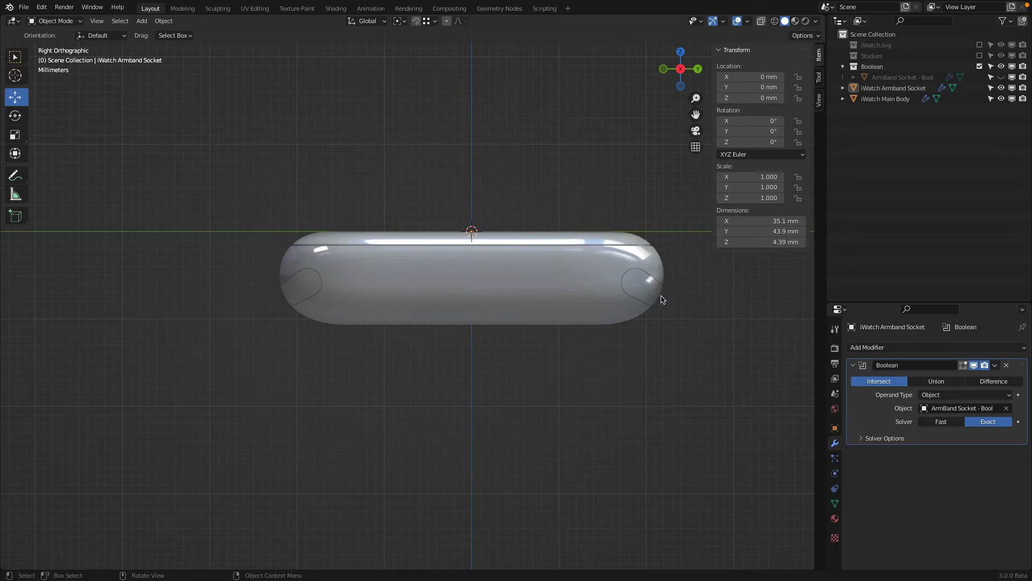
pyautogui.hotkey('shift', 'a')
pyautogui.moveTo(508, 208)
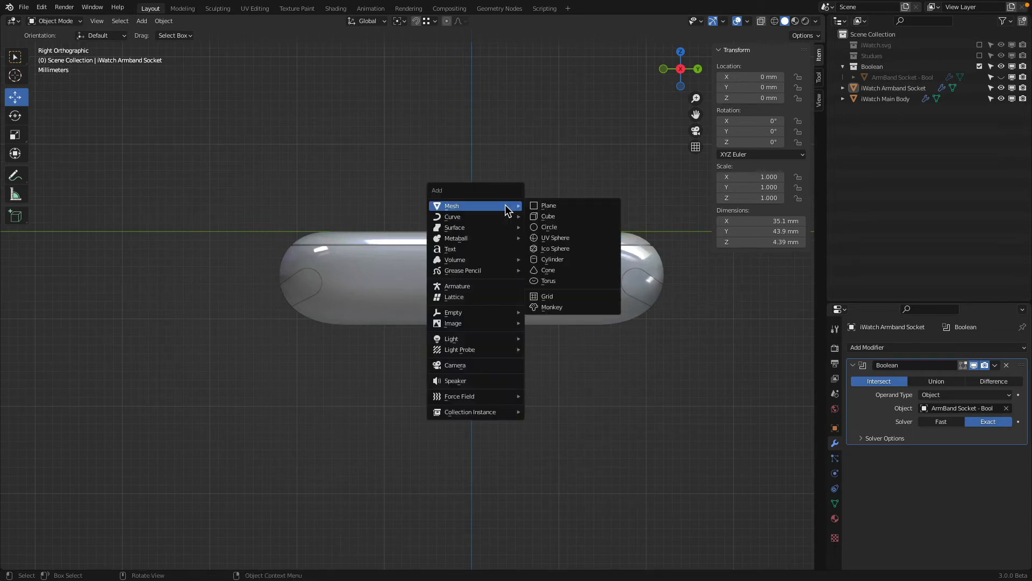
pyautogui.hotkey('shift', 'a')
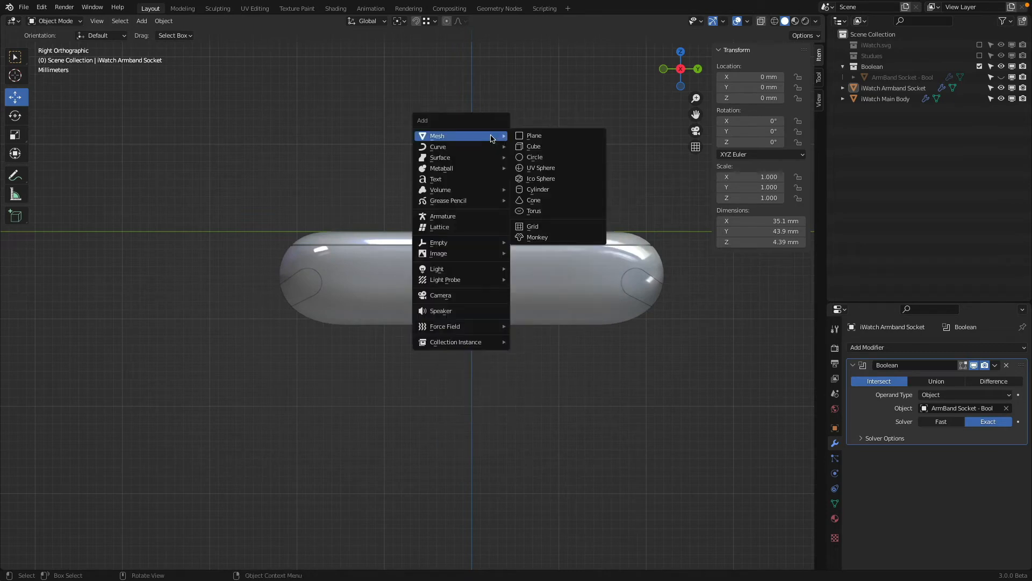
pyautogui.hotkey('shift', 's')
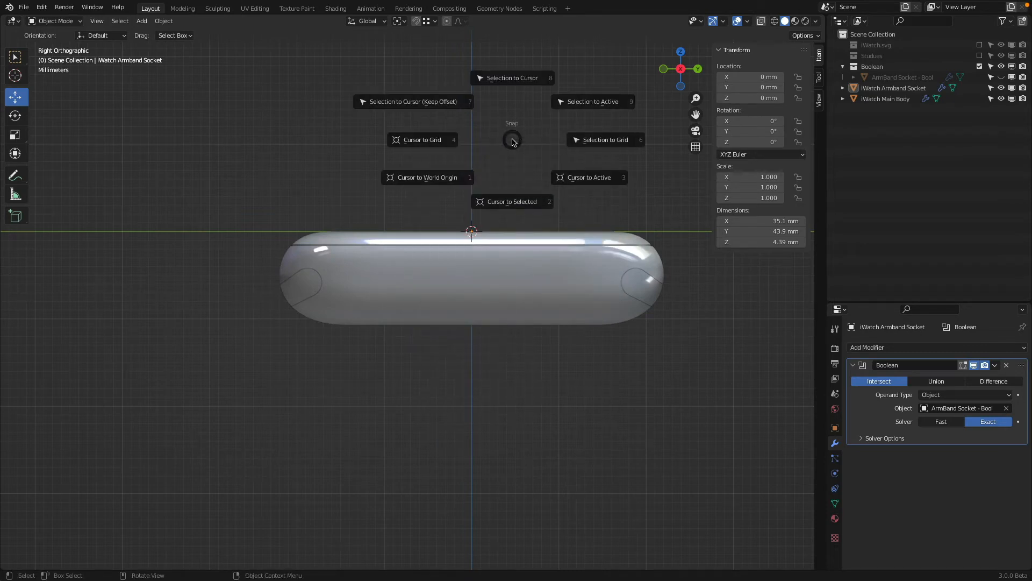
pyautogui.click(444, 179)
# - Add a mesh plane, 2000 mm in size, at the world origin
pyautogui.hotkey('shift', 'a')
pyautogui.moveTo(444, 178)
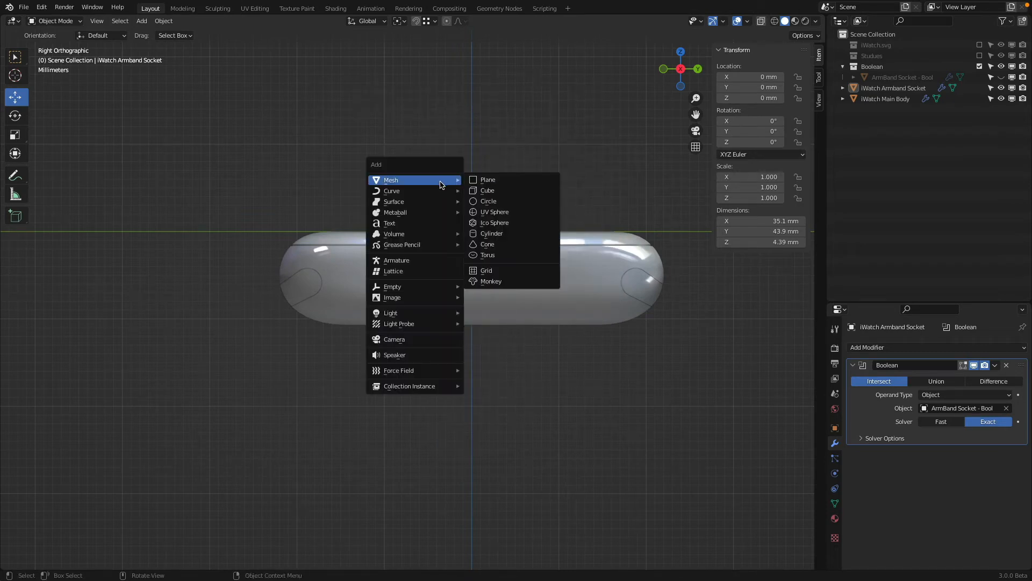
pyautogui.click(484, 181)
pyautogui.scroll(-5, 613, 214)
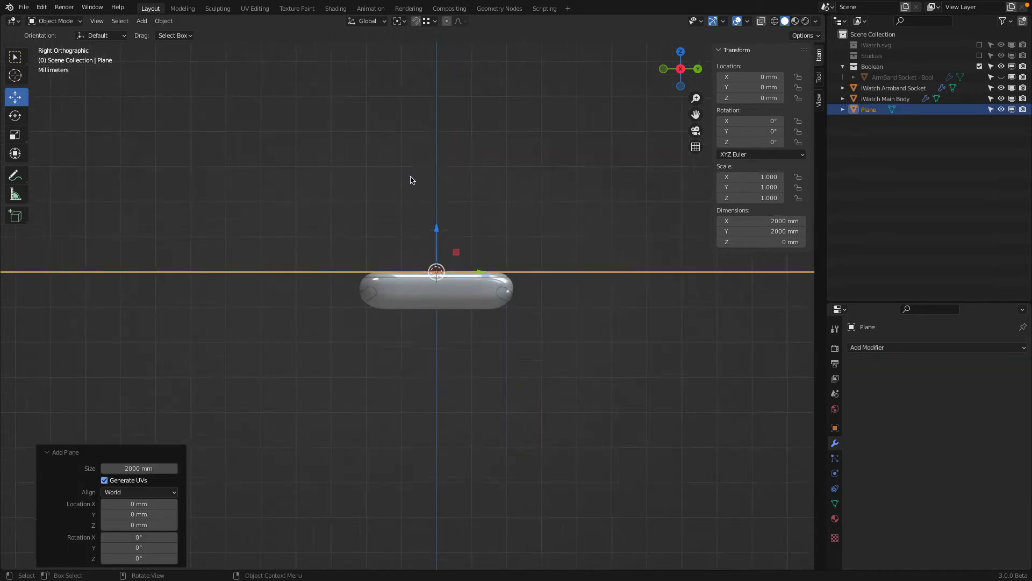
pyautogui.moveTo(413, 178); pyautogui.dragTo(504, 209, button='middle')
pyautogui.scroll(-5, 504, 204)
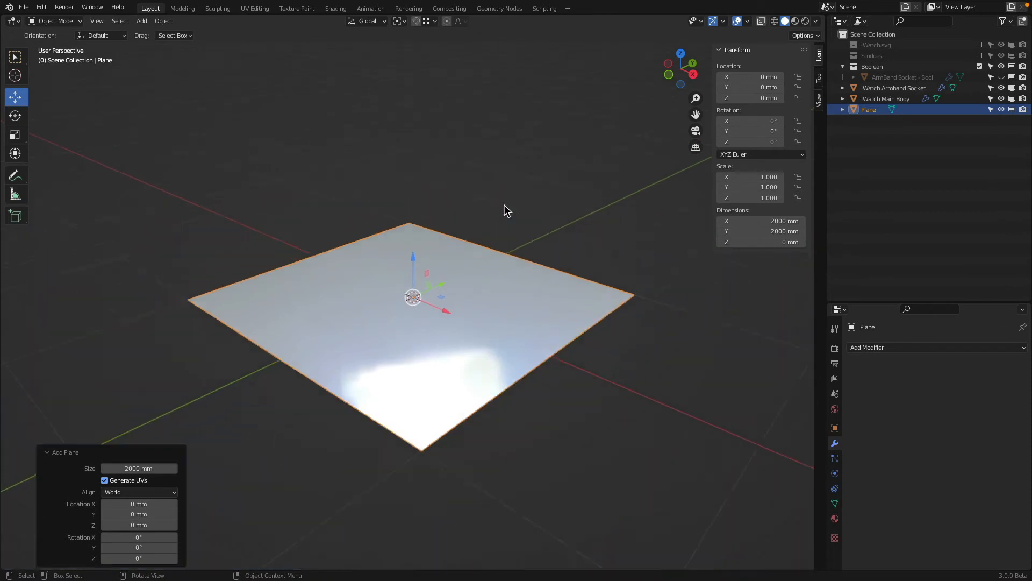
# - Scale the new plane's mesh down in Edit Mode to about 24.2 mm square, small enough to fit the watch body
pyautogui.scroll(4, 500, 217)
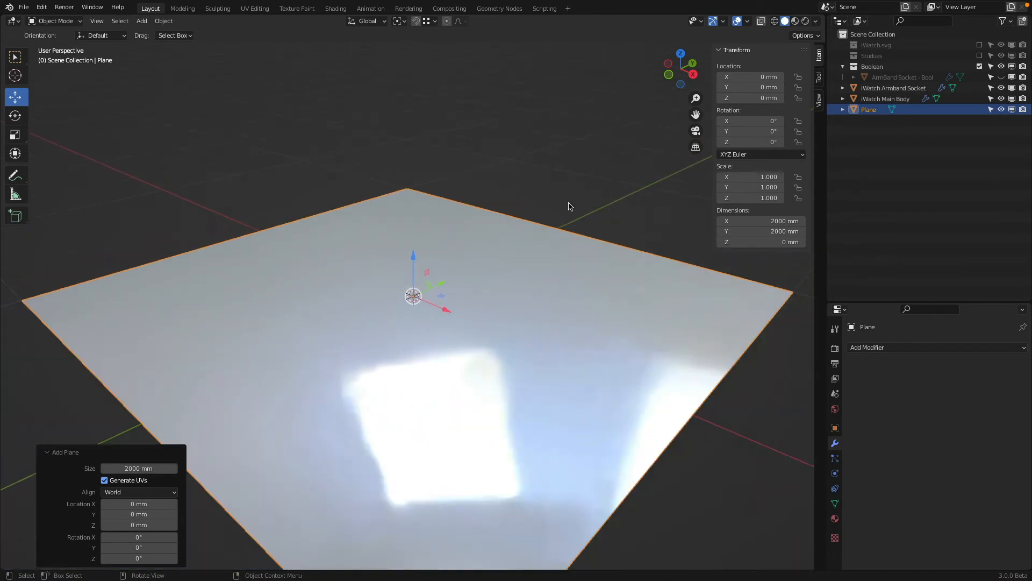
pyautogui.press('Tab')
pyautogui.press('s')
pyautogui.click(590, 251)
pyautogui.press('s')
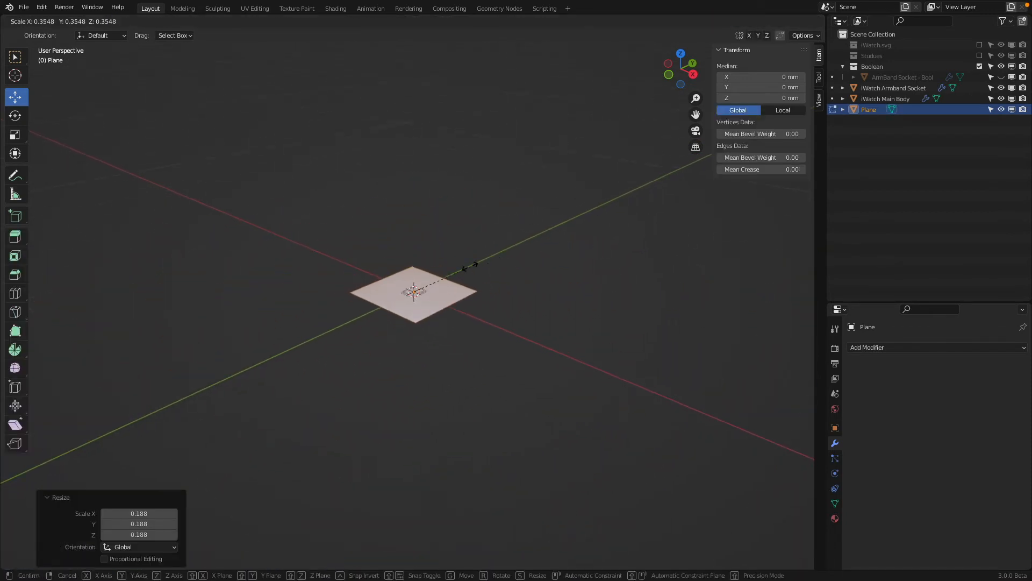
pyautogui.click(568, 247)
pyautogui.press('s')
pyautogui.click(454, 265)
pyautogui.scroll(6, 454, 265)
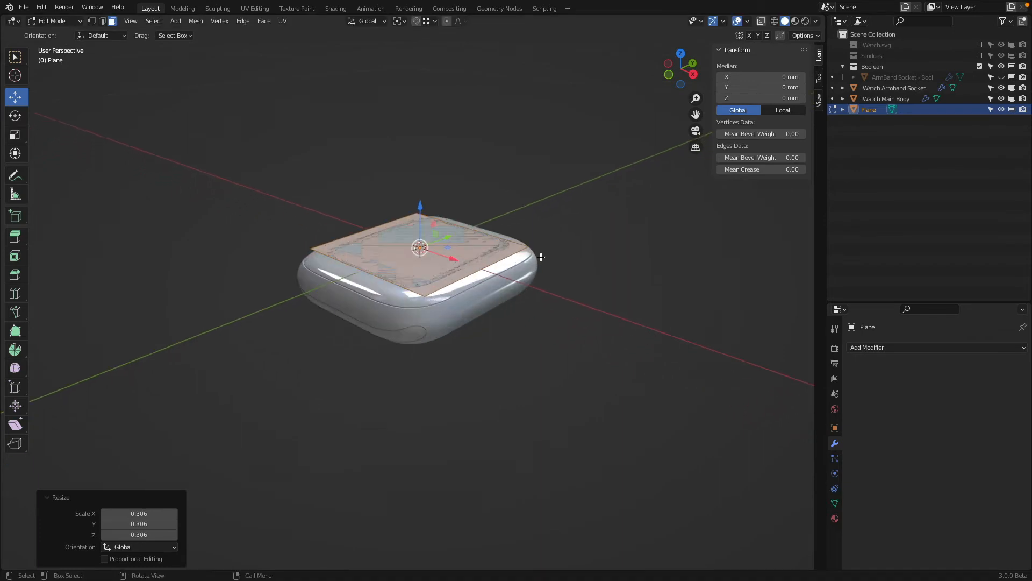
pyautogui.press('s')
pyautogui.click(511, 253)
pyautogui.moveTo(433, 255); pyautogui.dragTo(255, 161, button='middle')
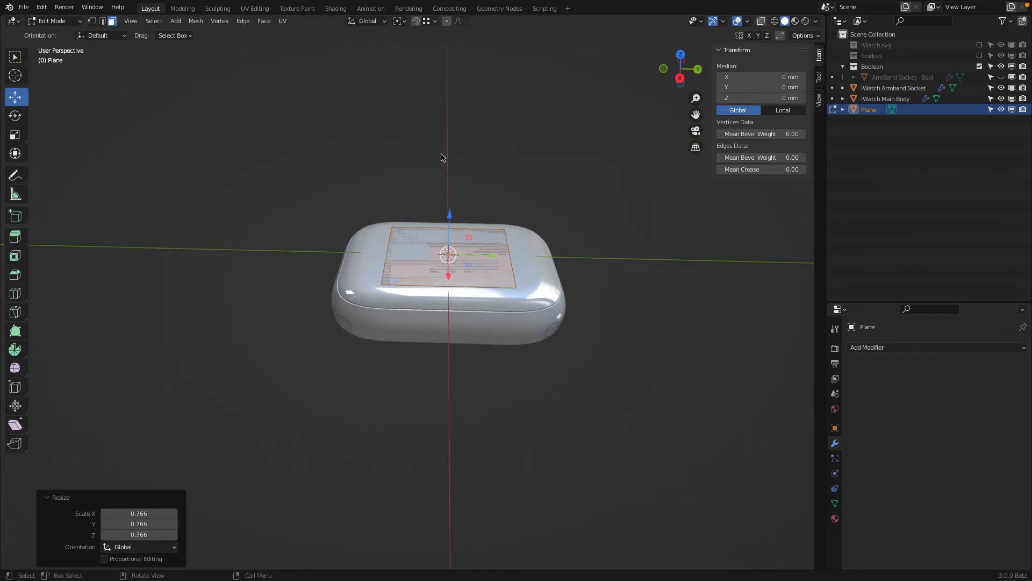
# - In Object Mode and right orthographic view, move the plane onto the armband socket at about Y -19.5 mm, Z -6.4 mm
pyautogui.press('Tab')
pyautogui.moveTo(495, 256); pyautogui.dragTo(386, 250)
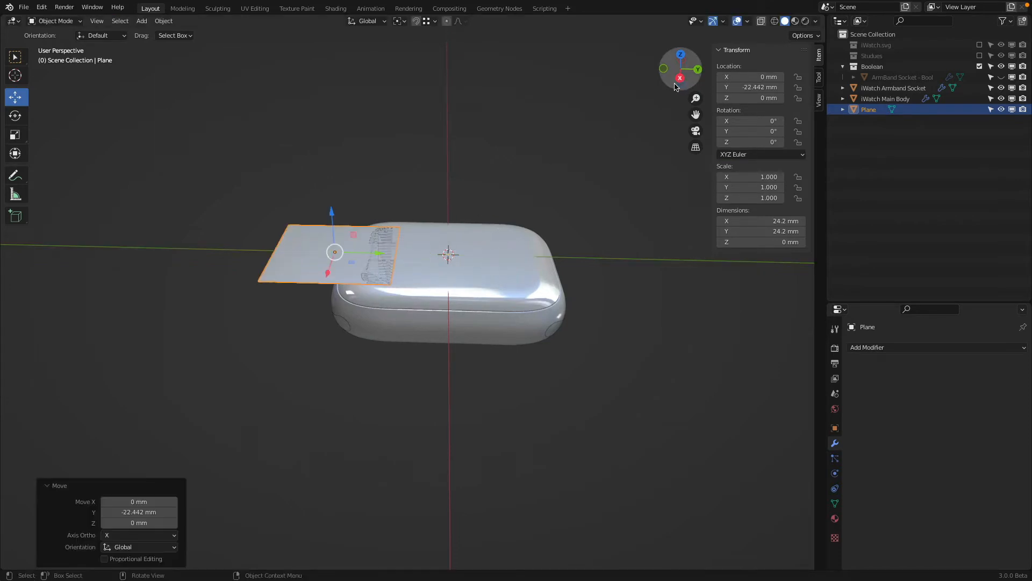
pyautogui.click(678, 80)
pyautogui.moveTo(245, 225); pyautogui.dragTo(300, 267)
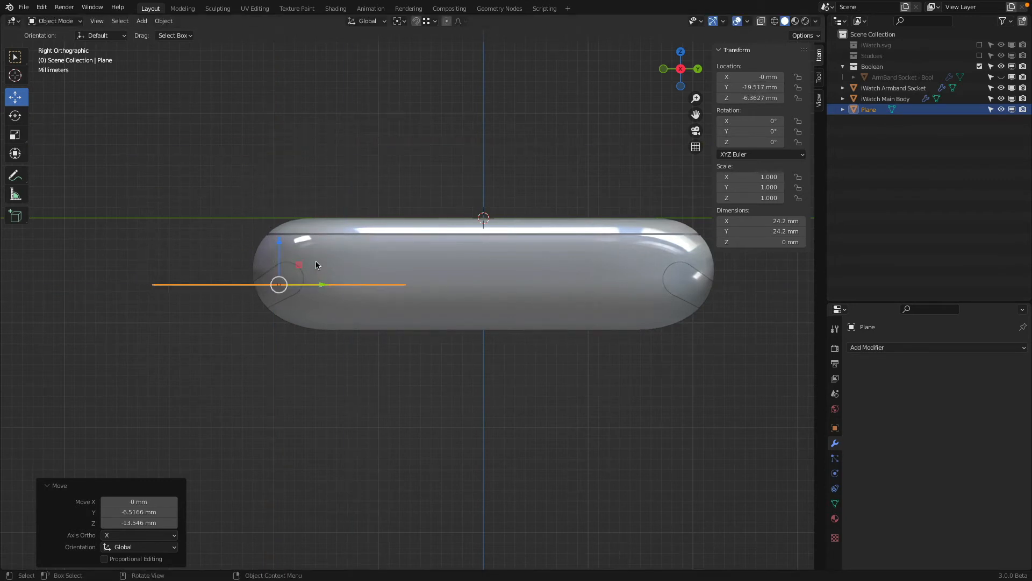
# - Rotate the plane about 31.4° around X to match the armband socket's tilt, and set the transform orientation to Local
pyautogui.press('r')
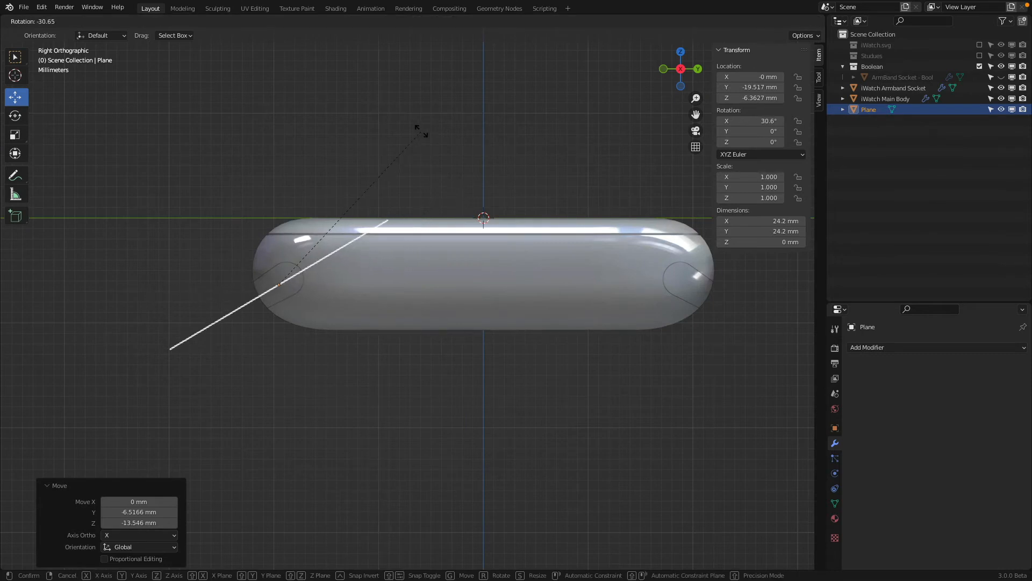
pyautogui.click(419, 129)
pyautogui.scroll(2, 254, 219)
pyautogui.keyDown('shift'); pyautogui.moveTo(254, 219); pyautogui.dragTo(461, 199, button='middle'); pyautogui.keyUp('shift')
pyautogui.scroll(3, 461, 199)
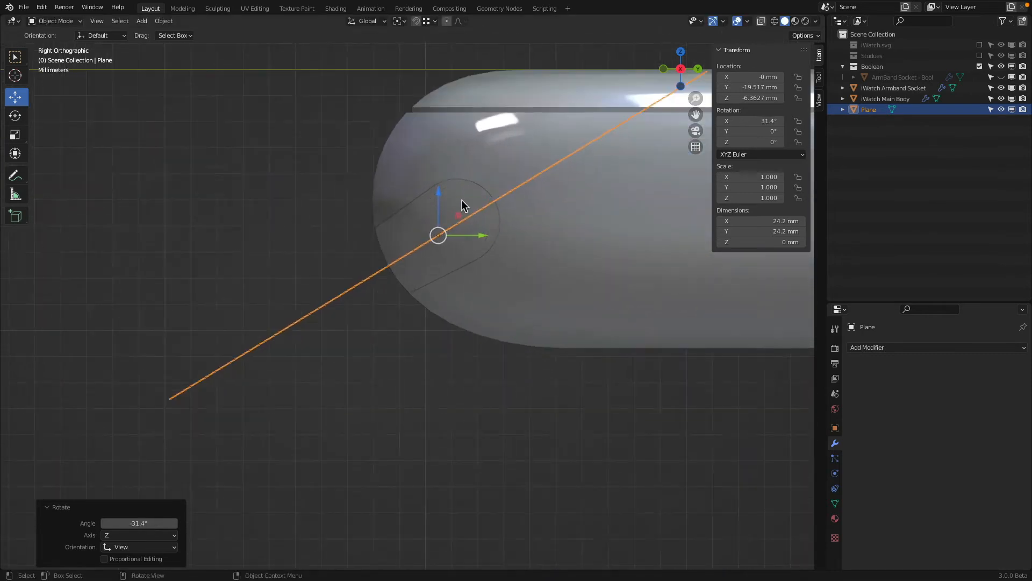
pyautogui.scroll(-4, 461, 199)
pyautogui.moveTo(354, 213); pyautogui.dragTo(275, 52, button='middle')
pyautogui.click(365, 21)
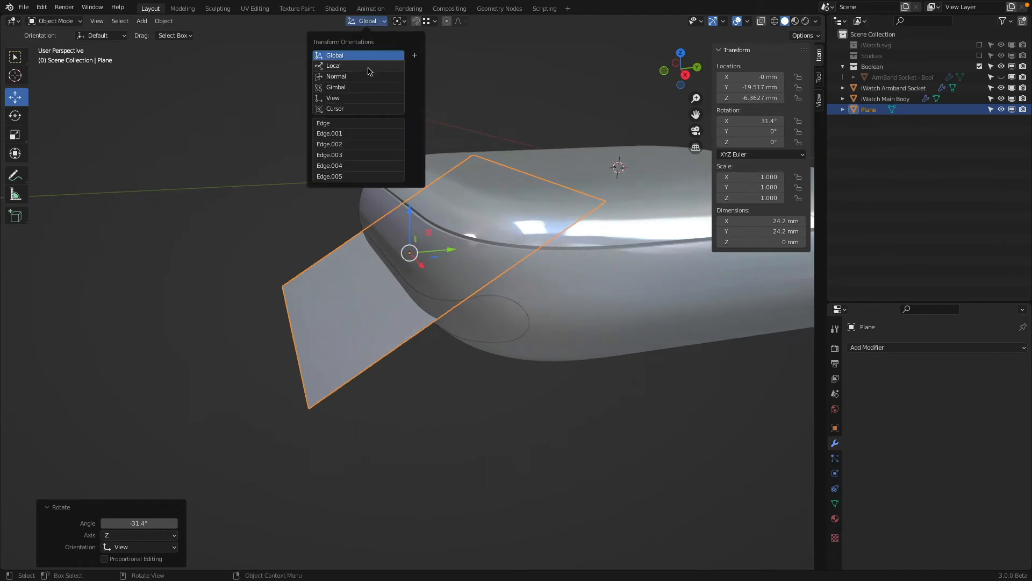
pyautogui.click(369, 67)
# - In wireframe edge-select mode, slide the plane's inner edge about 6.6 mm along local Y and delete that edge
pyautogui.press('Tab')
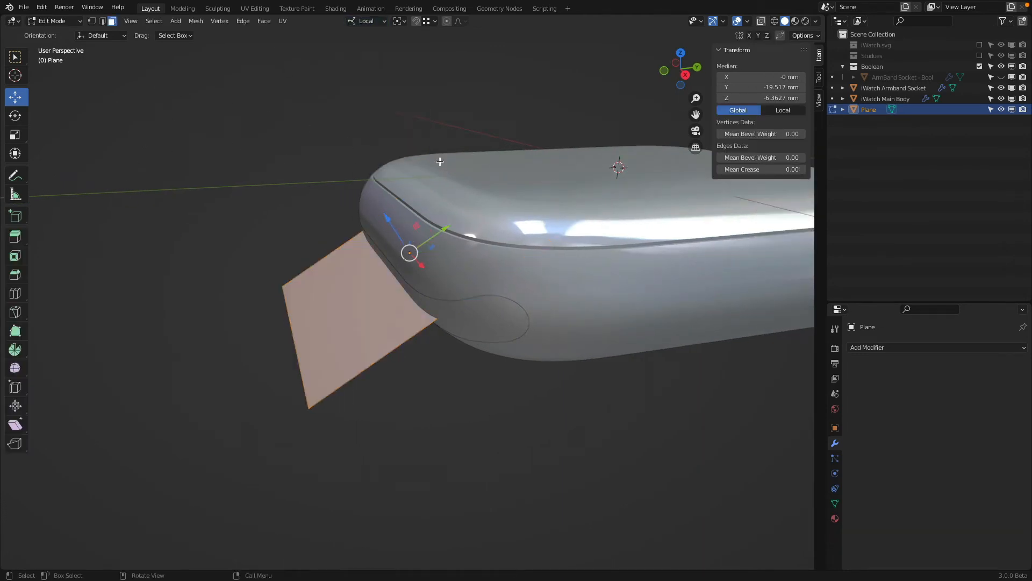
pyautogui.click(102, 22)
pyautogui.press('z')
pyautogui.click(332, 127)
pyautogui.click(544, 183)
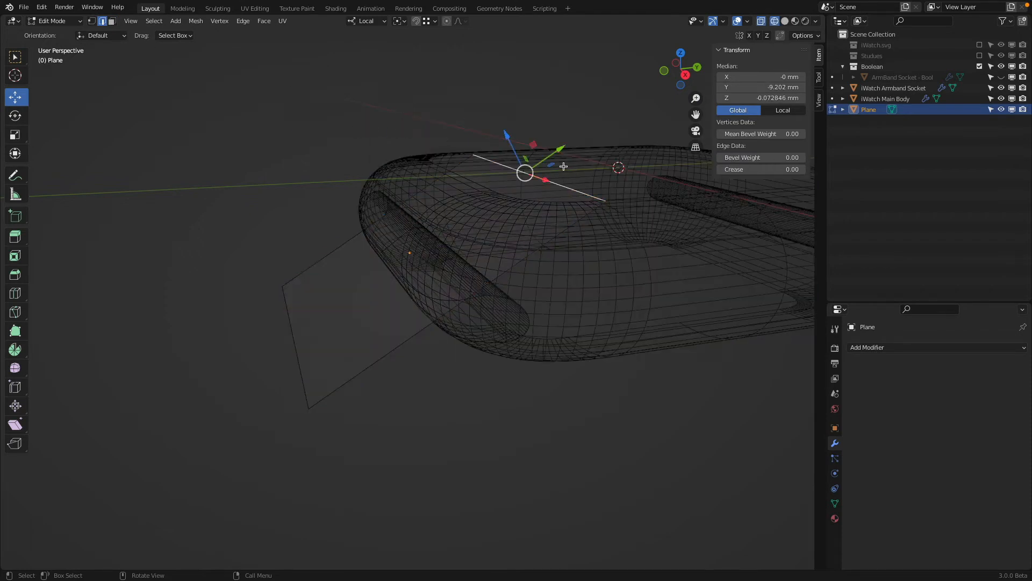
pyautogui.press('g')
pyautogui.press('y')
pyautogui.click(502, 203)
pyautogui.press('x')
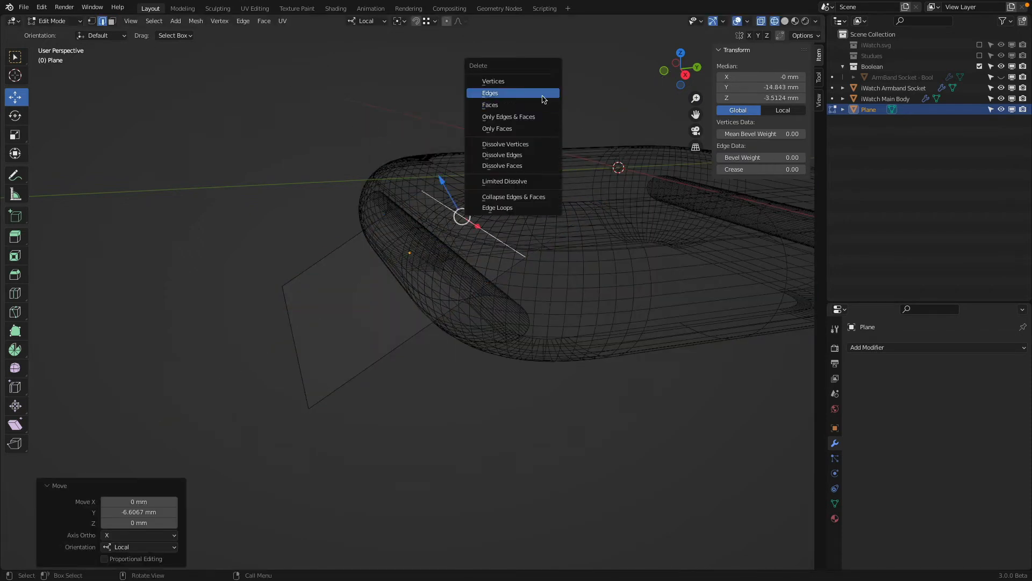
pyautogui.click(490, 93)
# - Slide the remaining outer edge along local Y toward the body, leaving the U-shaped profile about 11.6 mm deep, and restore solid shading
pyautogui.click(304, 342)
pyautogui.moveTo(326, 312); pyautogui.dragTo(415, 270)
pyautogui.moveTo(415, 270); pyautogui.dragTo(438, 301, button='middle')
pyautogui.moveTo(381, 250); pyautogui.dragTo(366, 273)
pyautogui.hotkey('shift', 'z')
pyautogui.moveTo(520, 261)
pyautogui.mouseDown(button='middle')
pyautogui.moveTo(580, 211)
pyautogui.moveTo(507, 252)
pyautogui.moveTo(532, 231)
pyautogui.mouseUp(button='middle')
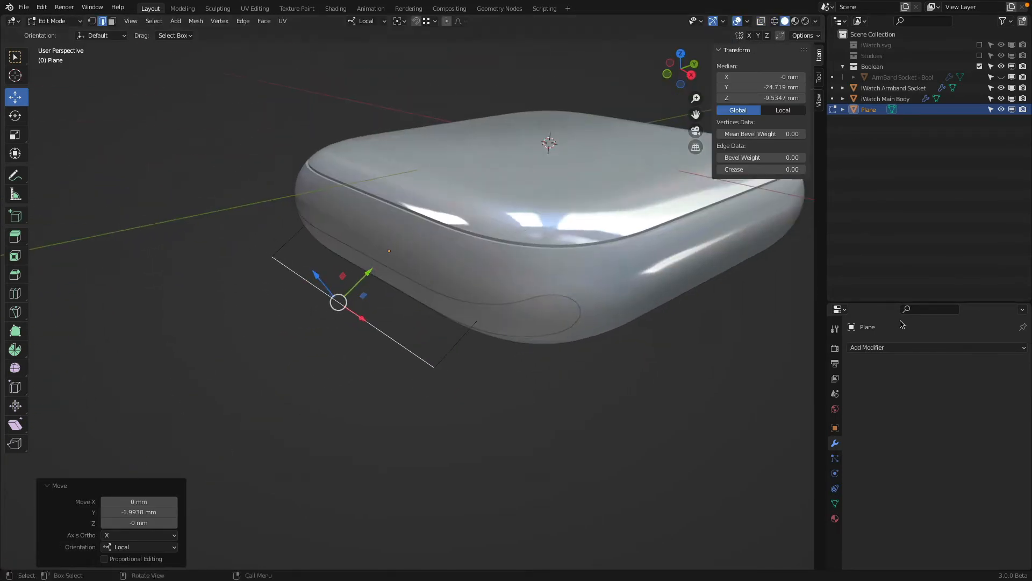
# - Add a Bevel modifier to the U-shaped profile, affecting Vertices, with an amount of 4 mm and 15 segments
pyautogui.click(938, 347)
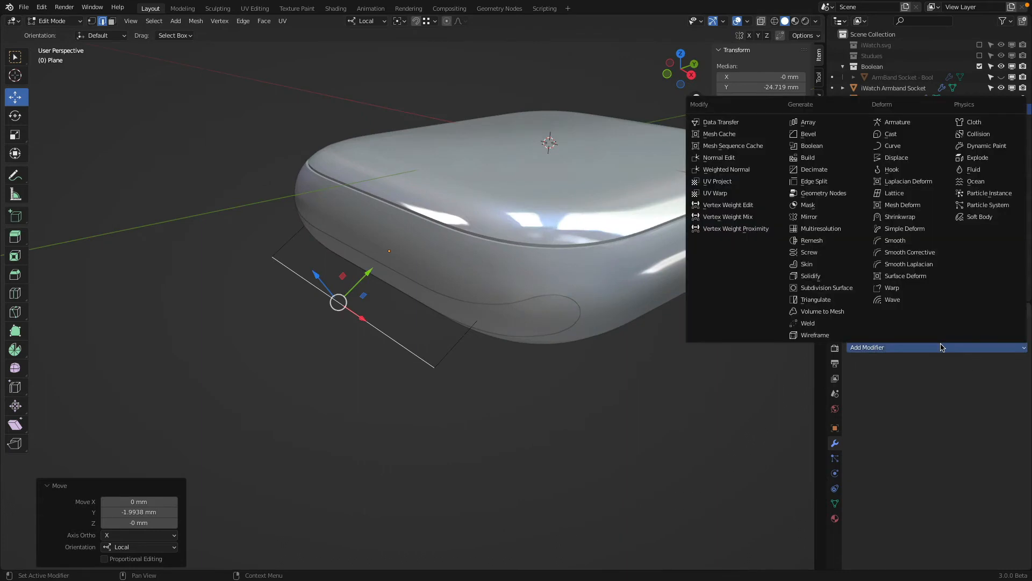
pyautogui.click(840, 134)
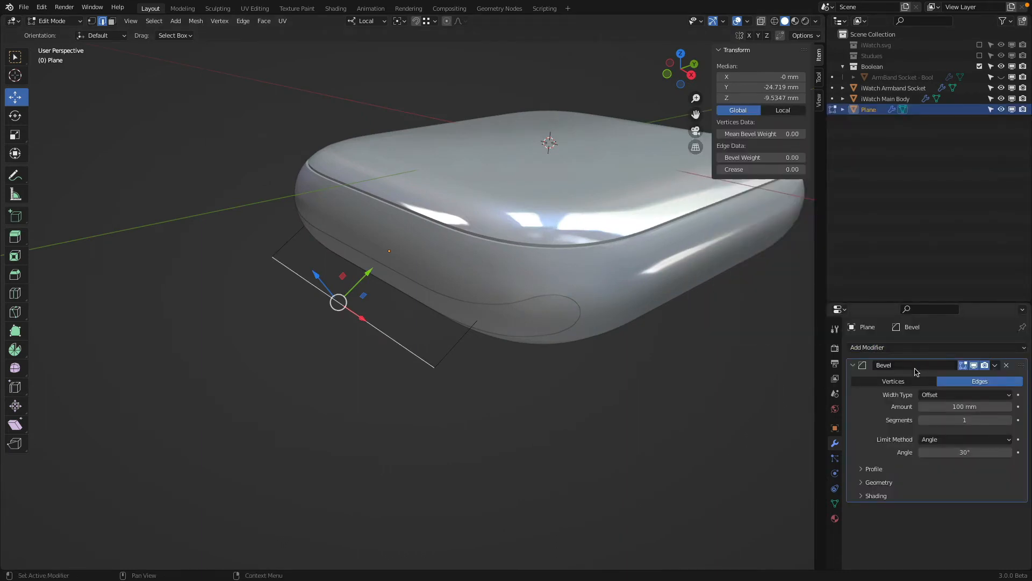
pyautogui.click(893, 380)
pyautogui.click(980, 407)
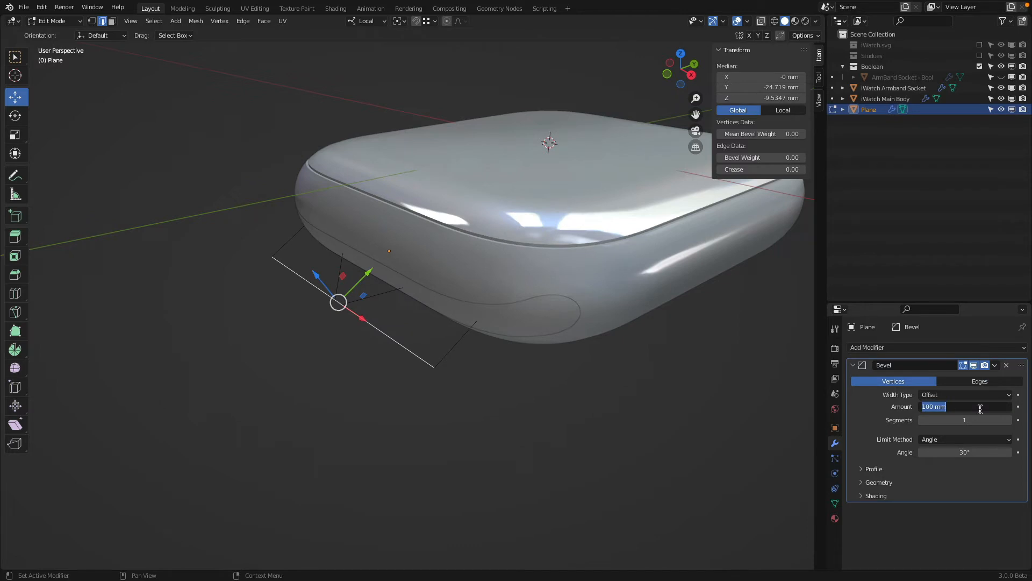
pyautogui.press('Return')
pyautogui.click(969, 421)
pyautogui.write('1')
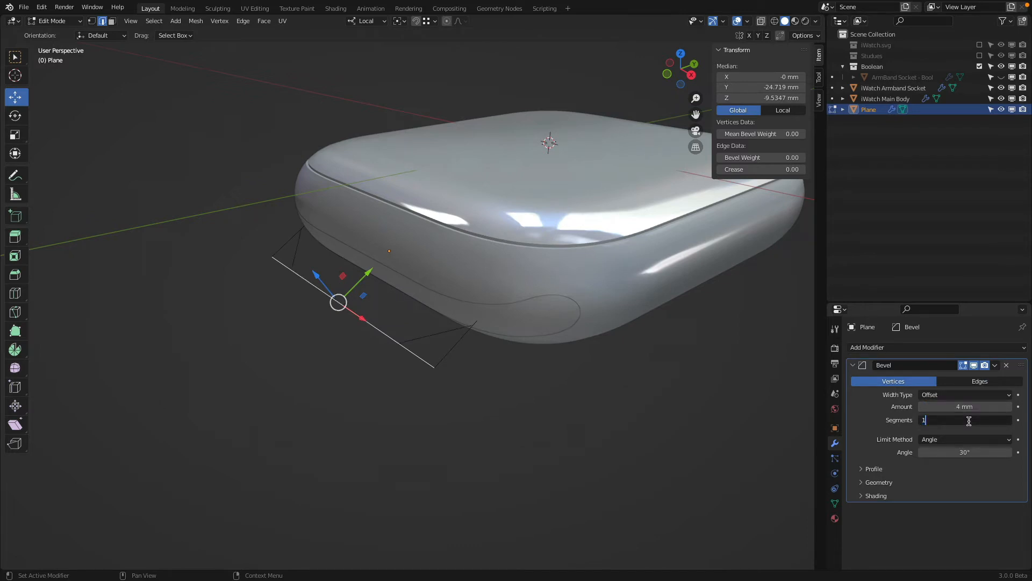
pyautogui.write('0')
pyautogui.press('Return')
pyautogui.moveTo(575, 371); pyautogui.dragTo(628, 420, button='middle')
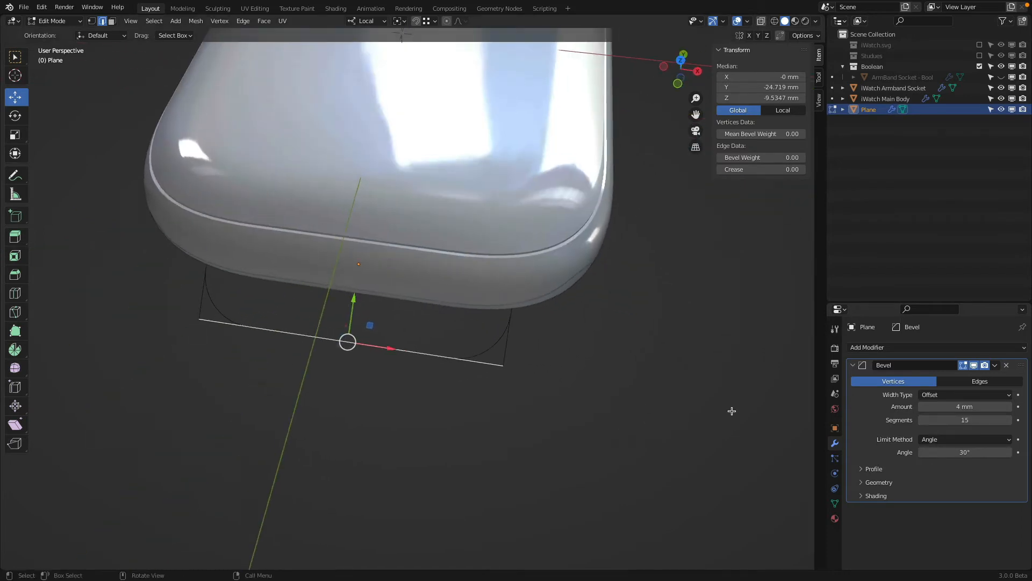
# - Reduce the Bevel amount to 3 mm and return to Object Mode
pyautogui.click(938, 409)
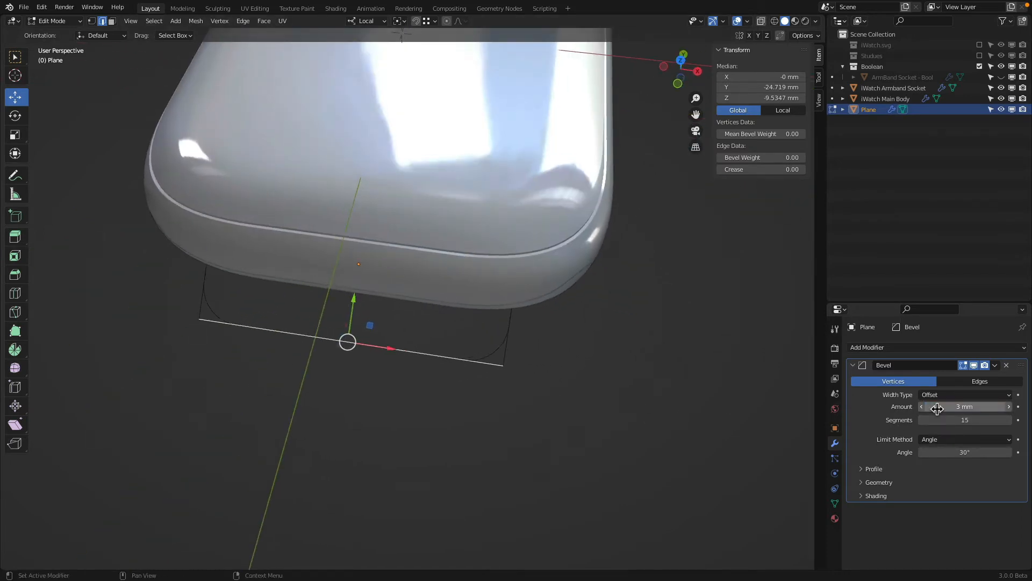
pyautogui.press('Return')
pyautogui.press('Tab')
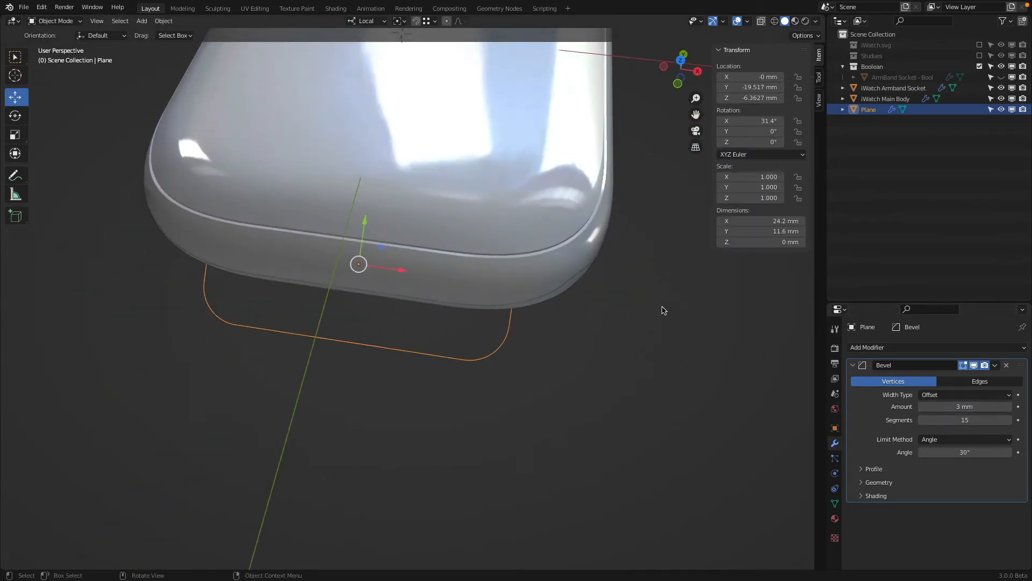
pyautogui.moveTo(664, 312); pyautogui.dragTo(605, 251, button='middle')
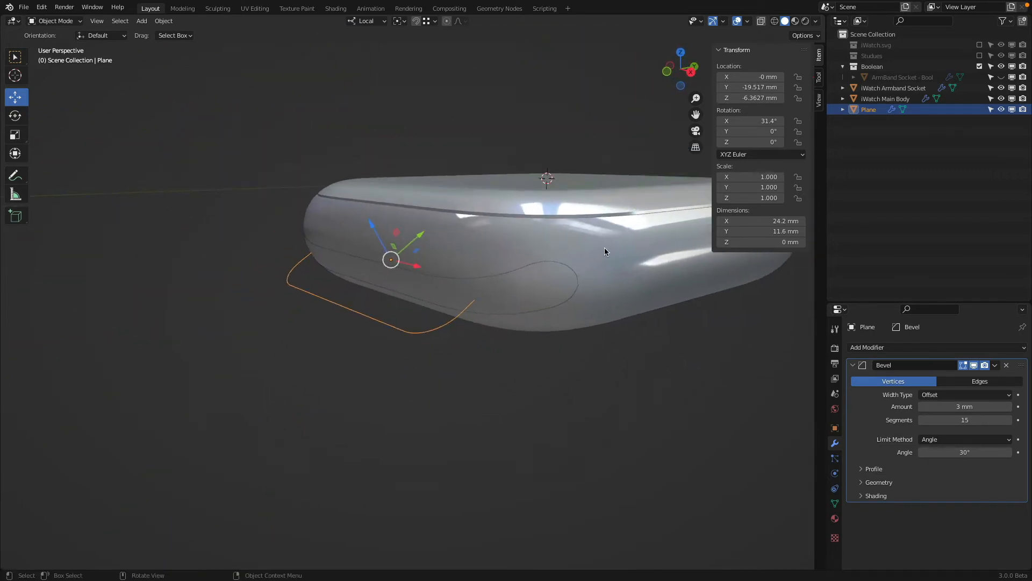
# - Add a Skin modifier to the beveled profile and enable its Smooth Shading
pyautogui.click(871, 348)
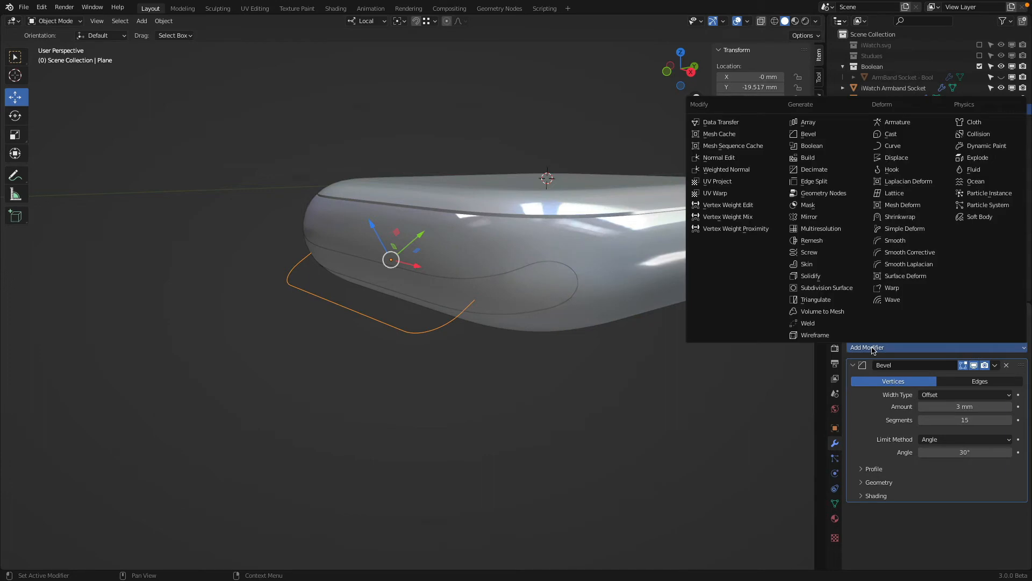
pyautogui.click(834, 263)
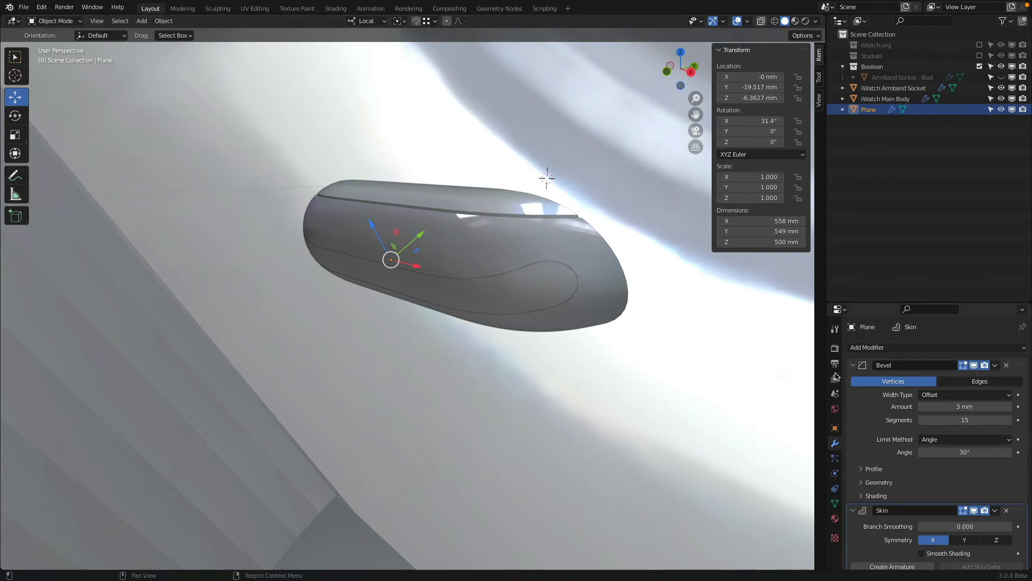
pyautogui.click(853, 365)
pyautogui.click(934, 424)
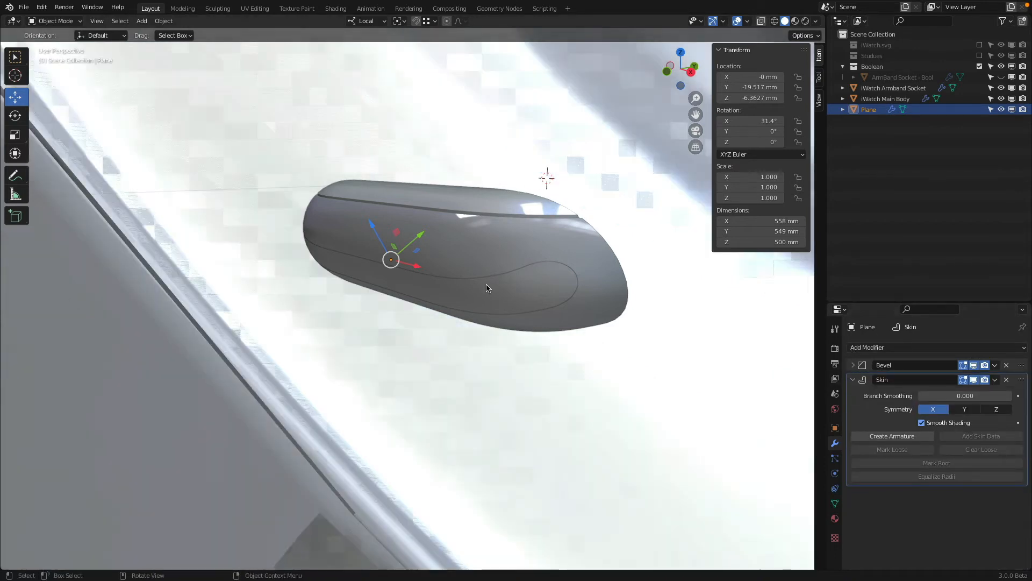
# - In Edit Mode, select all of the profile's vertices and set their mean skin radius X and Y to 0.01
pyautogui.press('Tab')
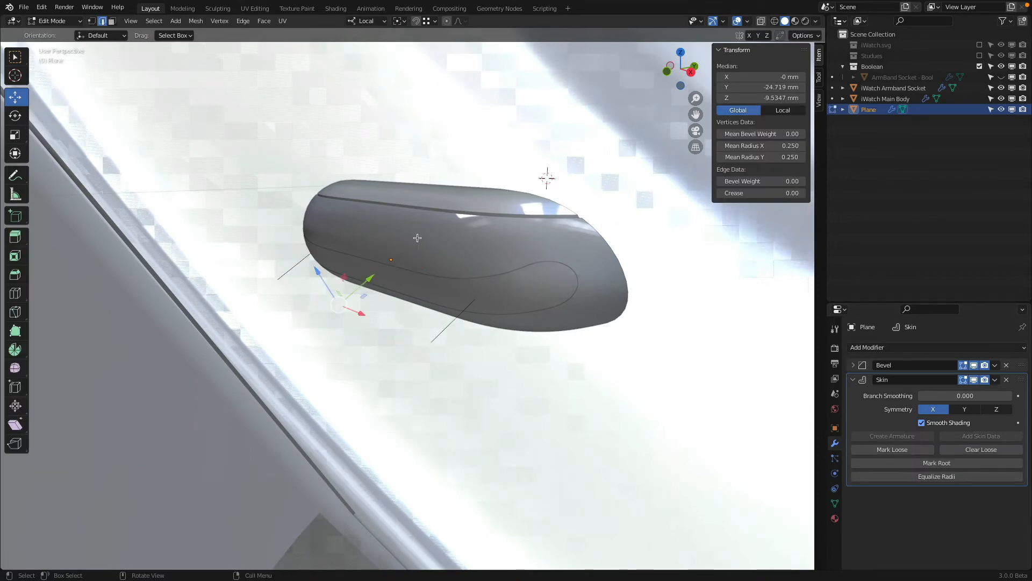
pyautogui.press('a')
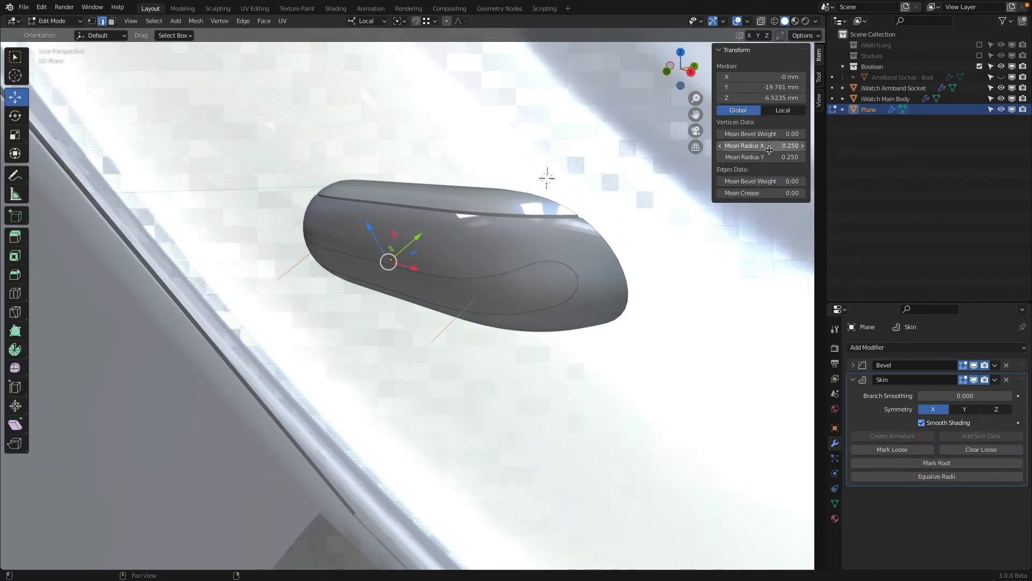
pyautogui.moveTo(769, 145); pyautogui.dragTo(769, 156)
pyautogui.press('BackSpace')
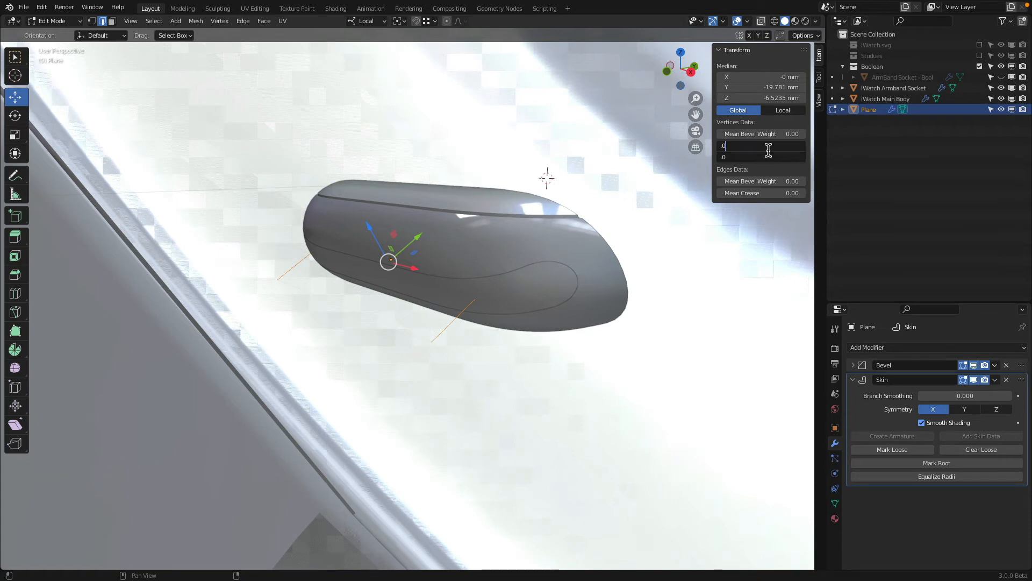
pyautogui.press('Return')
# - Set the mean skin radius X and Y of all the profile's vertices to 0.001
pyautogui.click(768, 148)
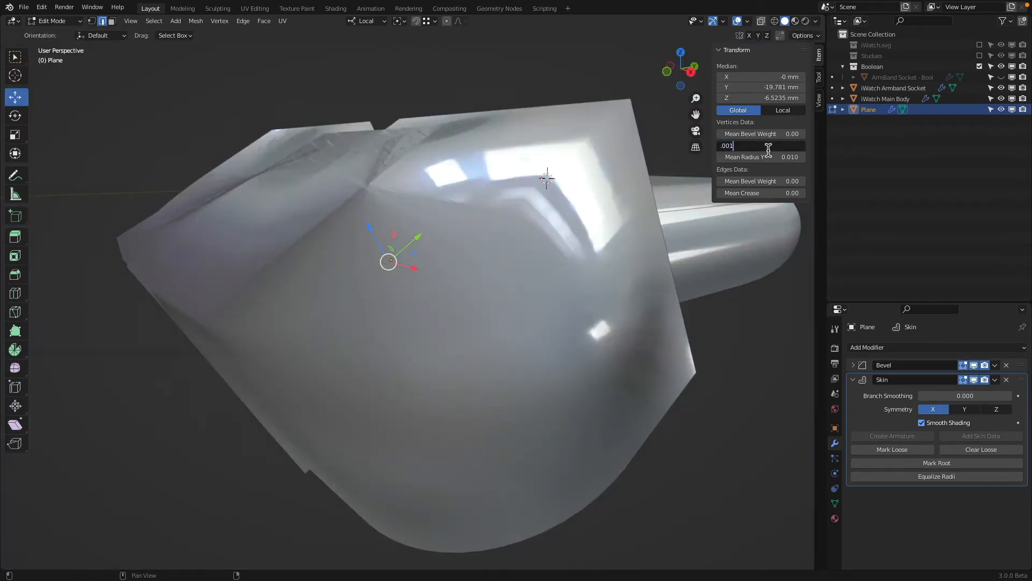
pyautogui.press('Return')
pyautogui.moveTo(705, 156); pyautogui.dragTo(538, 135, button='middle')
pyautogui.click(35, 21)
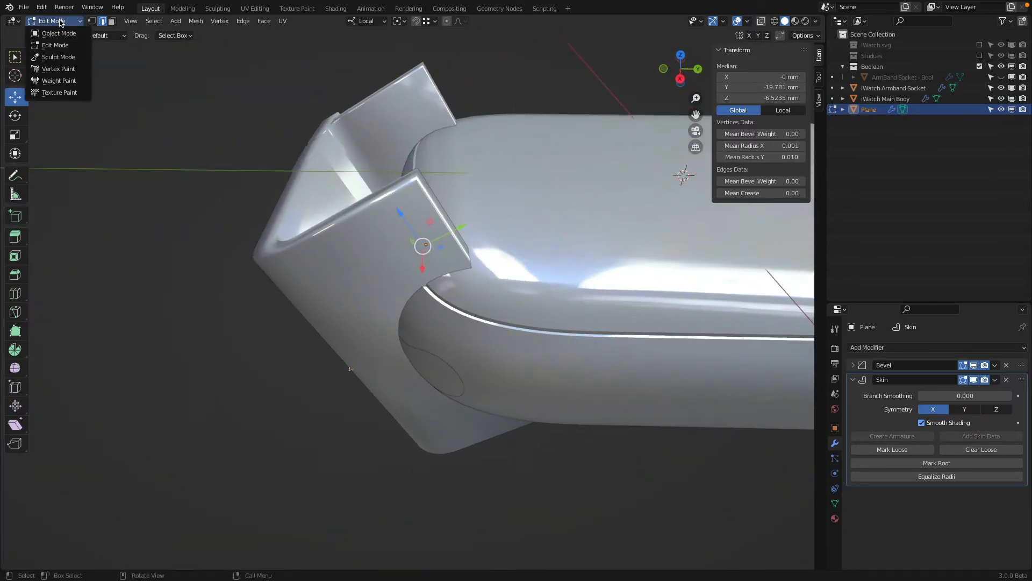
pyautogui.click(47, 32)
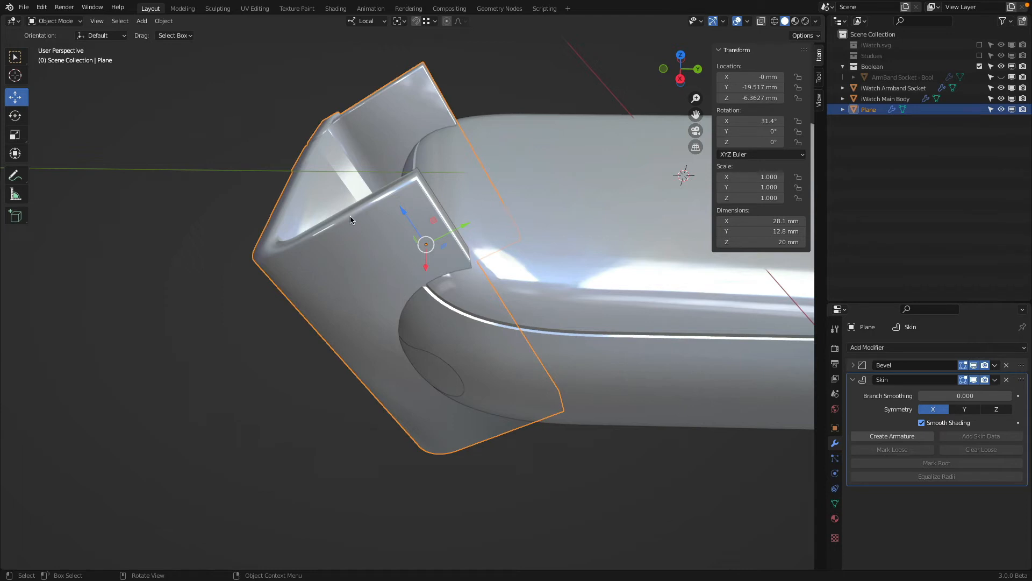
pyautogui.press('Tab')
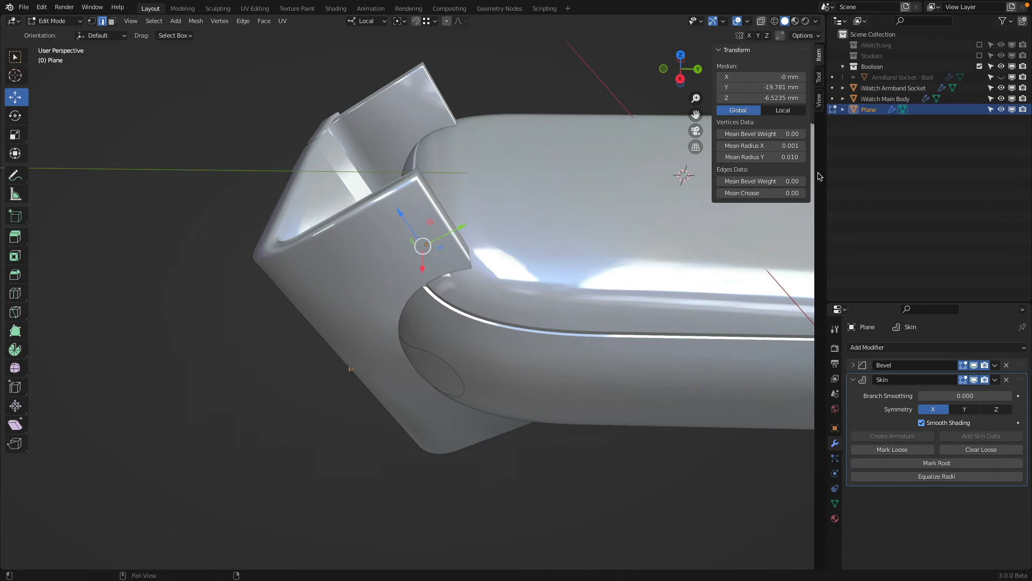
pyautogui.click(761, 157)
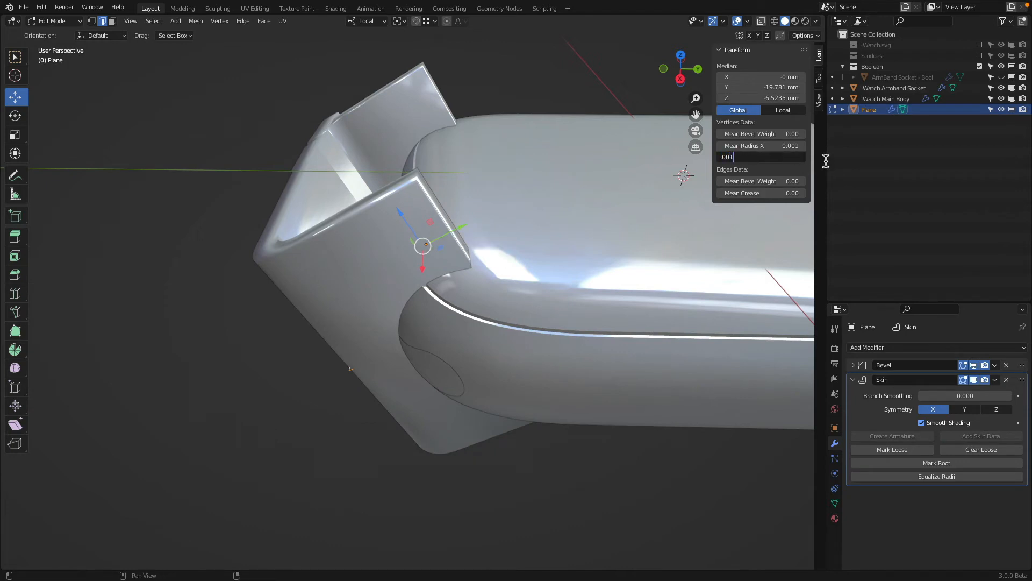
pyautogui.press('Return')
# - Add a Subdivision Surface modifier to the skinned loop and set its viewport level to 2
pyautogui.moveTo(404, 371); pyautogui.dragTo(509, 377, button='middle')
pyautogui.click(887, 347)
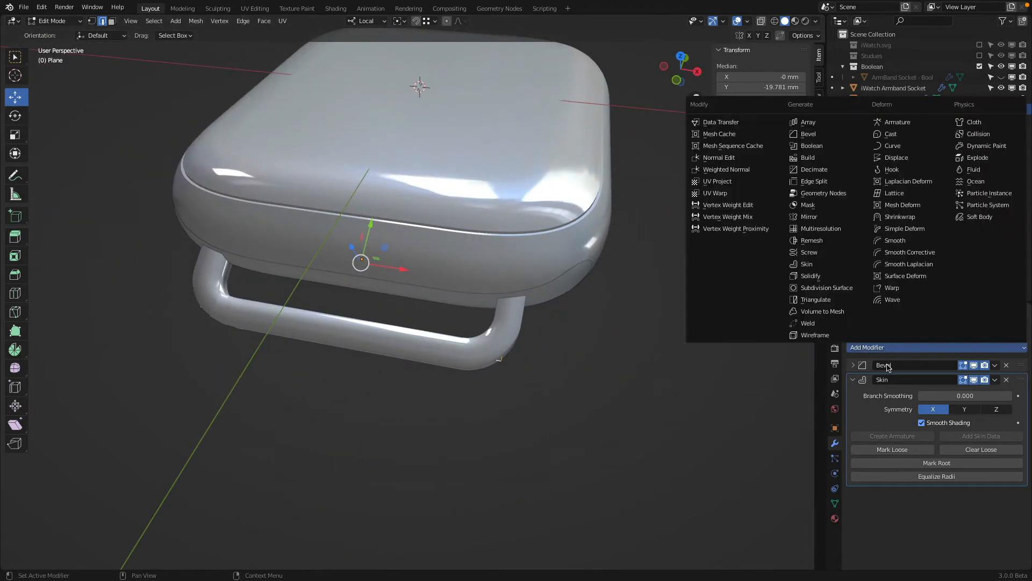
pyautogui.click(860, 289)
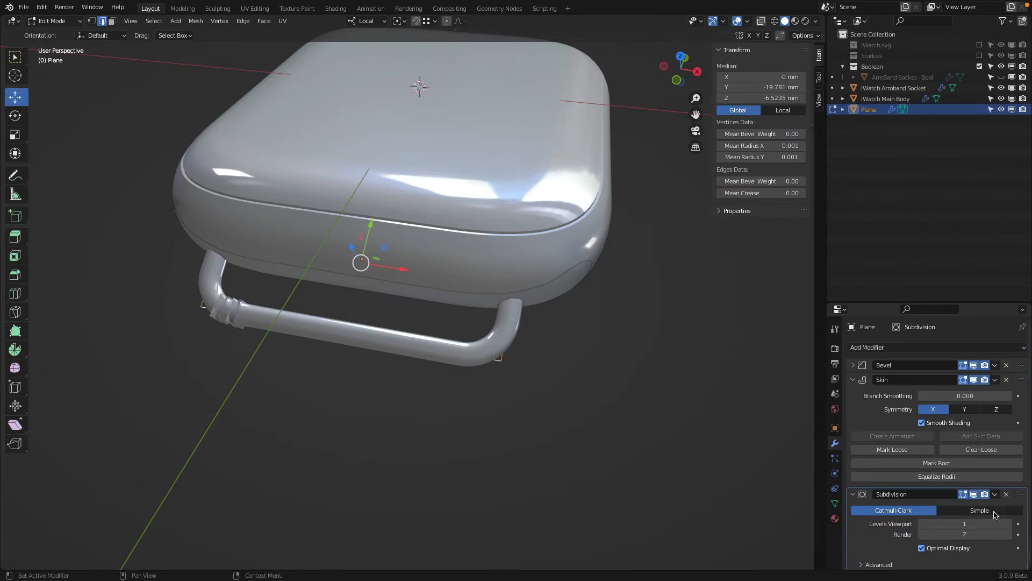
pyautogui.hotkey('ctrl', '2')
pyautogui.moveTo(646, 389); pyautogui.dragTo(678, 388, button='middle')
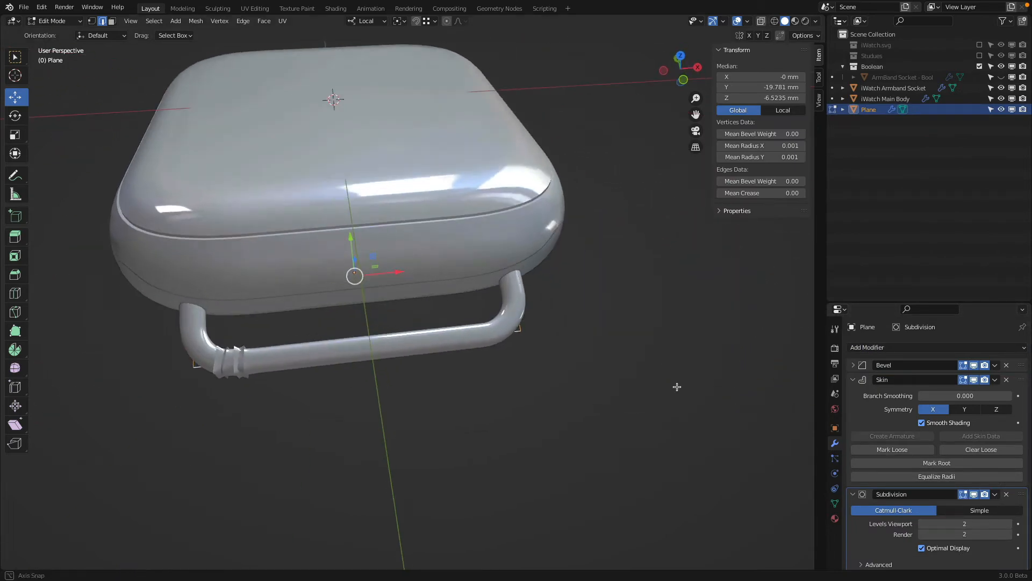
# - In wireframe, select one inner end vertex of the connector loop and mark it as the Skin modifier's root
pyautogui.keyDown('shift'); pyautogui.moveTo(375, 327); pyautogui.dragTo(489, 302, button='middle'); pyautogui.keyUp('shift')
pyautogui.scroll(3, 347, 337)
pyautogui.hotkey('shift', 'z')
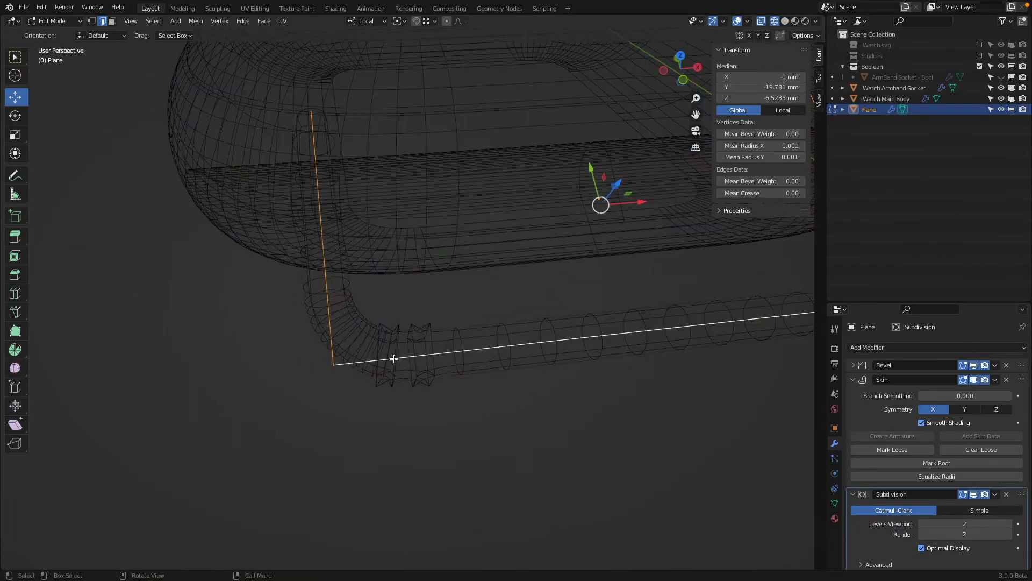
pyautogui.scroll(-2, 376, 357)
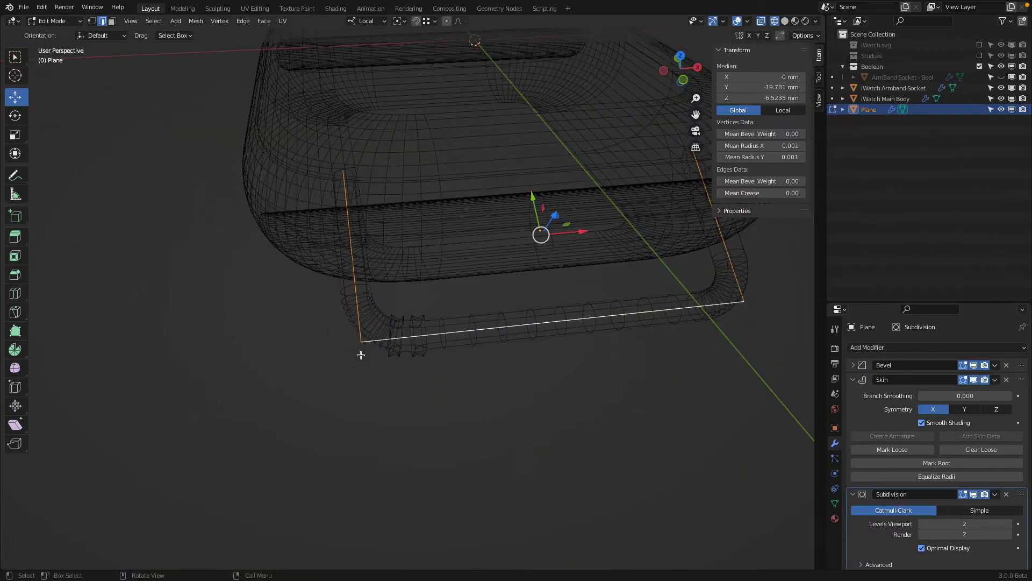
pyautogui.click(92, 22)
pyautogui.click(344, 171)
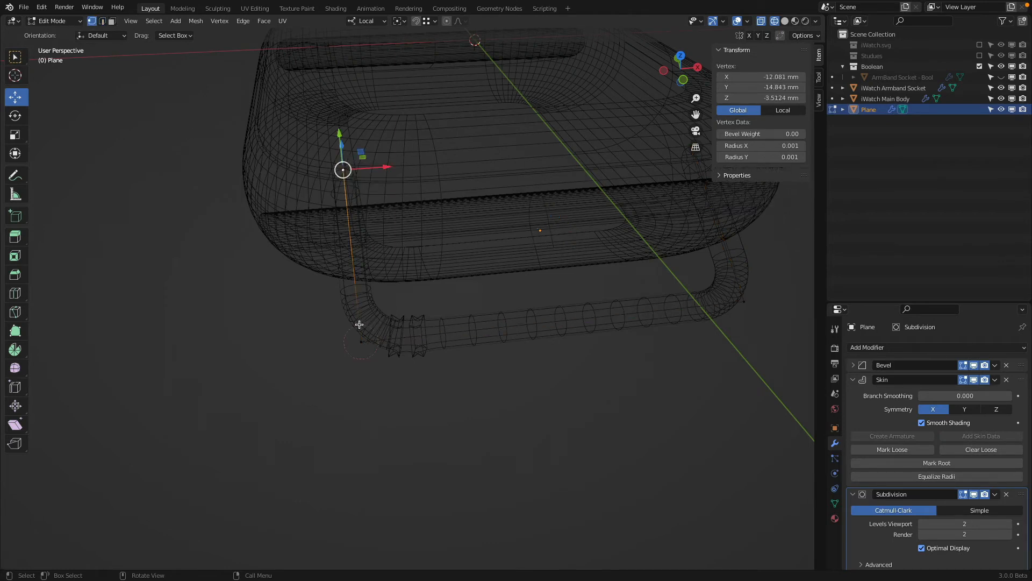
pyautogui.click(363, 341)
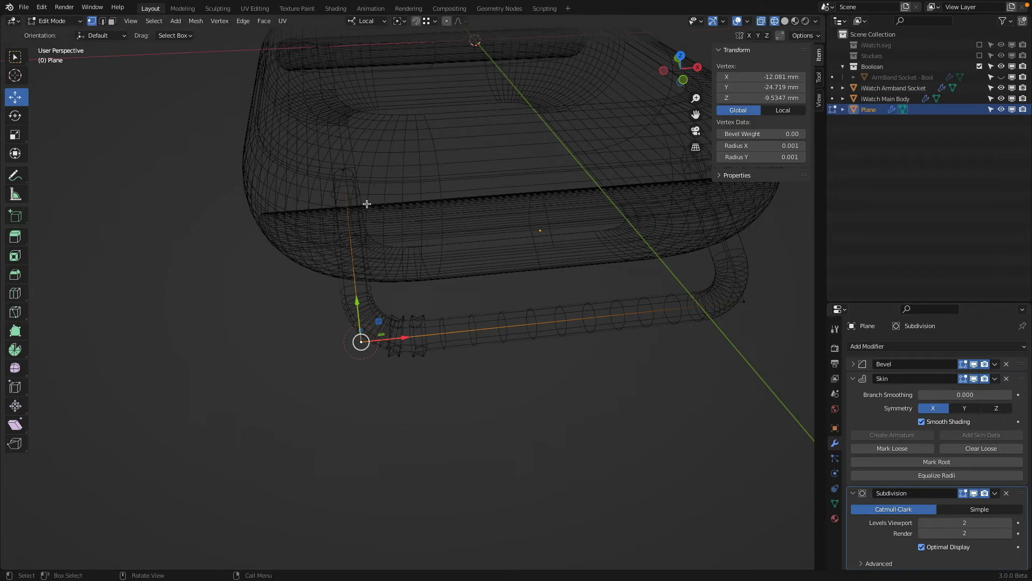
pyautogui.click(345, 169)
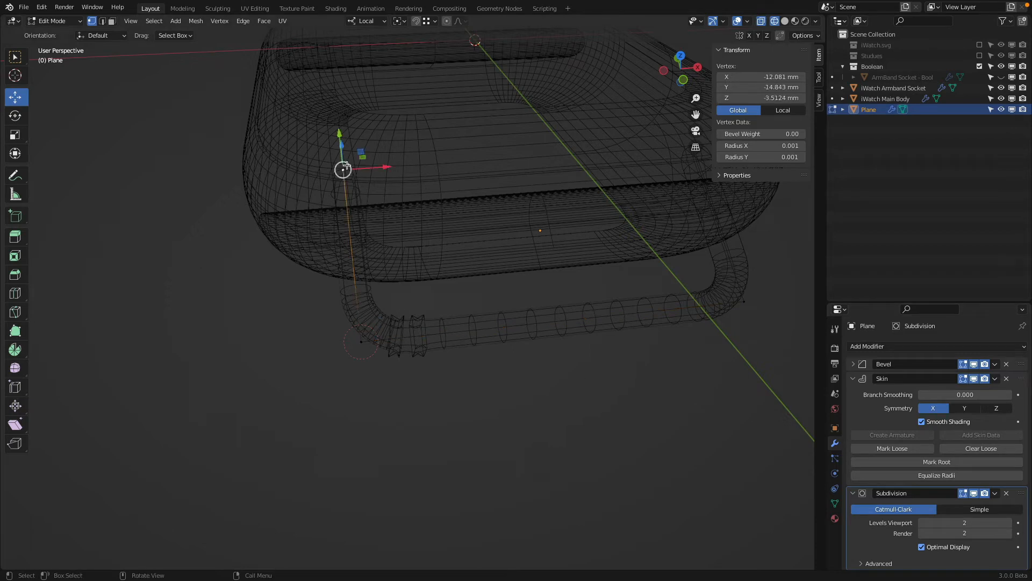
pyautogui.click(886, 462)
pyautogui.moveTo(663, 212)
pyautogui.mouseDown(button='middle')
pyautogui.moveTo(530, 266)
pyautogui.moveTo(547, 247)
pyautogui.moveTo(591, 269)
pyautogui.moveTo(593, 289)
pyautogui.moveTo(589, 245)
pyautogui.moveTo(649, 313)
pyautogui.moveTo(628, 376)
pyautogui.moveTo(576, 288)
pyautogui.moveTo(540, 292)
pyautogui.moveTo(560, 310)
pyautogui.moveTo(535, 320)
pyautogui.mouseUp(button='middle')
pyautogui.hotkey('shift', 'z')
# - Shorten the loop's two legs by moving both inner end vertices along local Y toward the crossbar
pyautogui.press('Tab')
pyautogui.press('Tab')
pyautogui.click(529, 318)
pyautogui.keyDown('shift'); pyautogui.click(457, 238); pyautogui.keyUp('shift')
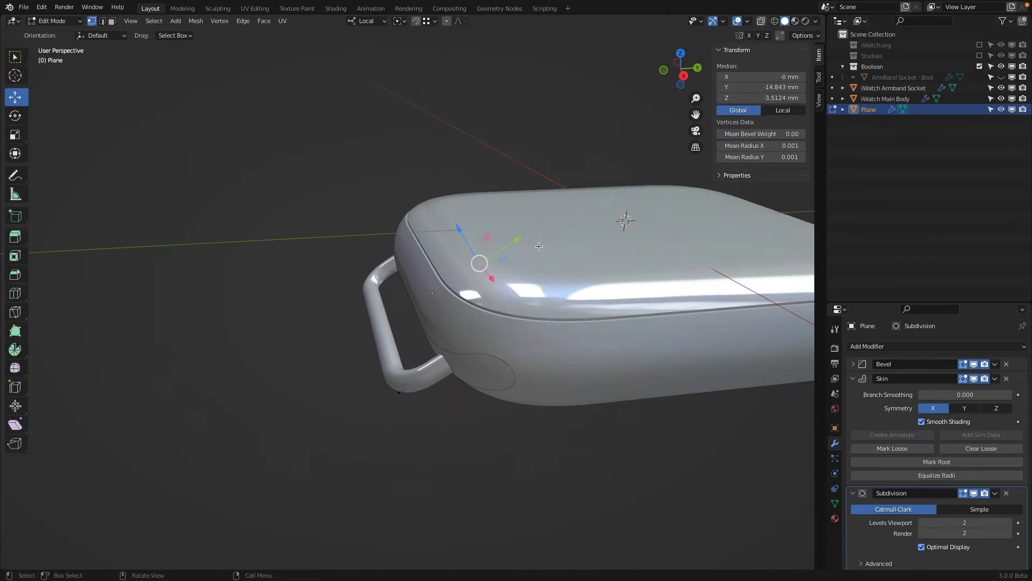
pyautogui.press('z')
pyautogui.click(453, 250)
pyautogui.moveTo(521, 243); pyautogui.dragTo(502, 266)
pyautogui.press('z')
pyautogui.click(666, 277)
pyautogui.moveTo(524, 283)
pyautogui.mouseDown(button='middle')
pyautogui.moveTo(572, 259)
pyautogui.moveTo(580, 269)
pyautogui.moveTo(682, 281)
pyautogui.moveTo(583, 300)
pyautogui.moveTo(493, 347)
pyautogui.moveTo(494, 289)
pyautogui.mouseUp(button='middle')
# - In Object Mode, move the connector loop about 0.35 mm along local Y, toward the watch body
pyautogui.press('Tab')
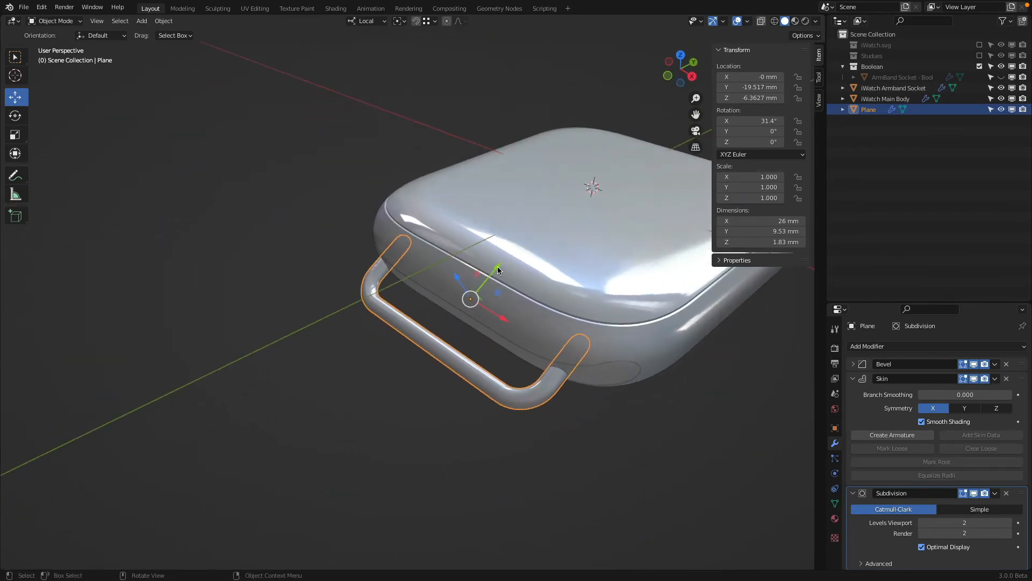
pyautogui.moveTo(498, 266); pyautogui.dragTo(526, 281)
pyautogui.moveTo(526, 281); pyautogui.dragTo(498, 293, button='middle')
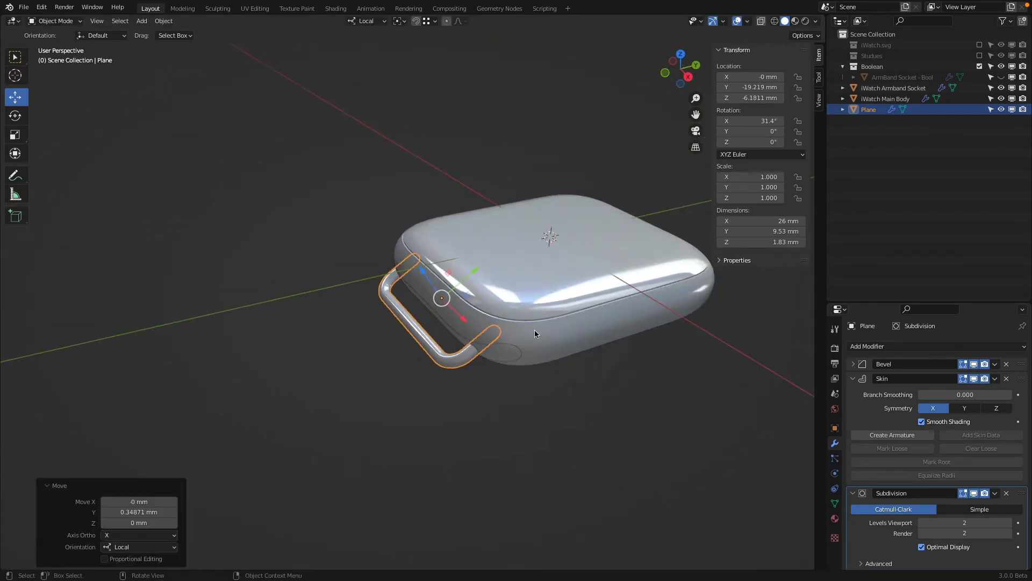
# - Add a Mirror modifier to the loop with iWatch Main Body as mirror object and only the Y axis enabled
pyautogui.click(853, 378)
pyautogui.click(870, 345)
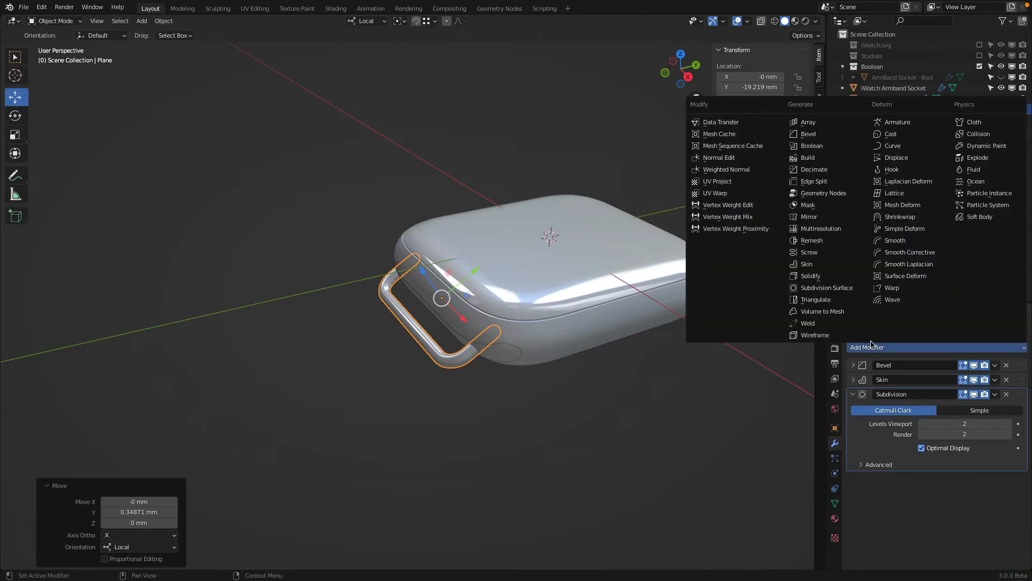
pyautogui.click(828, 218)
pyautogui.click(853, 395)
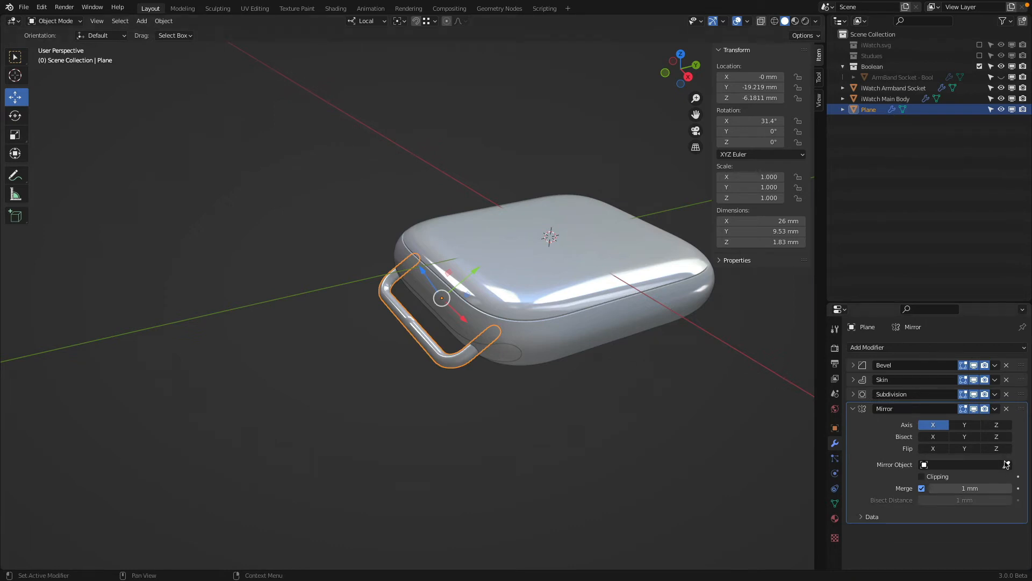
pyautogui.click(1006, 464)
pyautogui.click(607, 328)
pyautogui.click(946, 426)
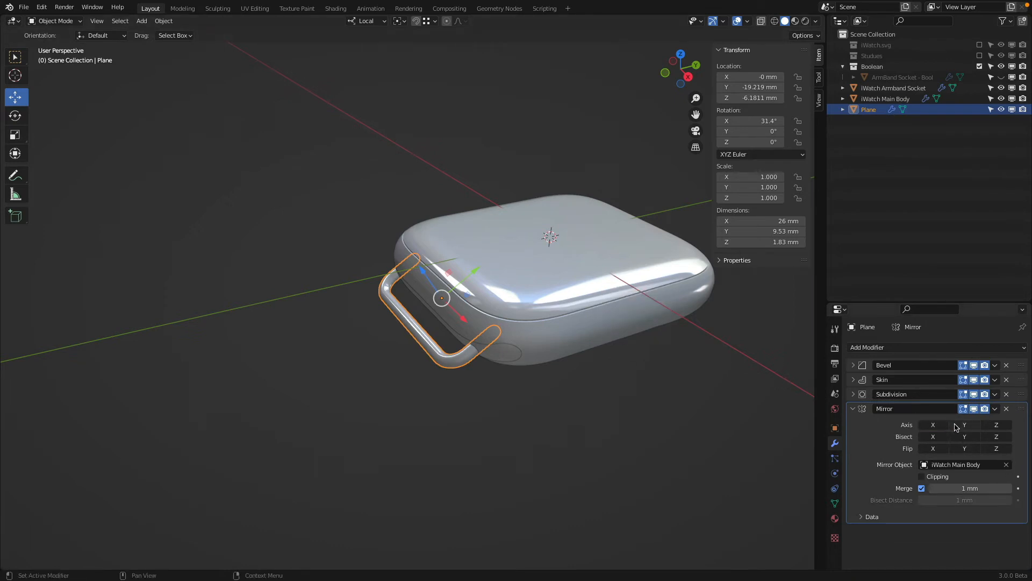
pyautogui.click(964, 424)
# - Show the deselected loops in the right orthographic view and save the file
pyautogui.moveTo(645, 341); pyautogui.dragTo(565, 295, button='middle')
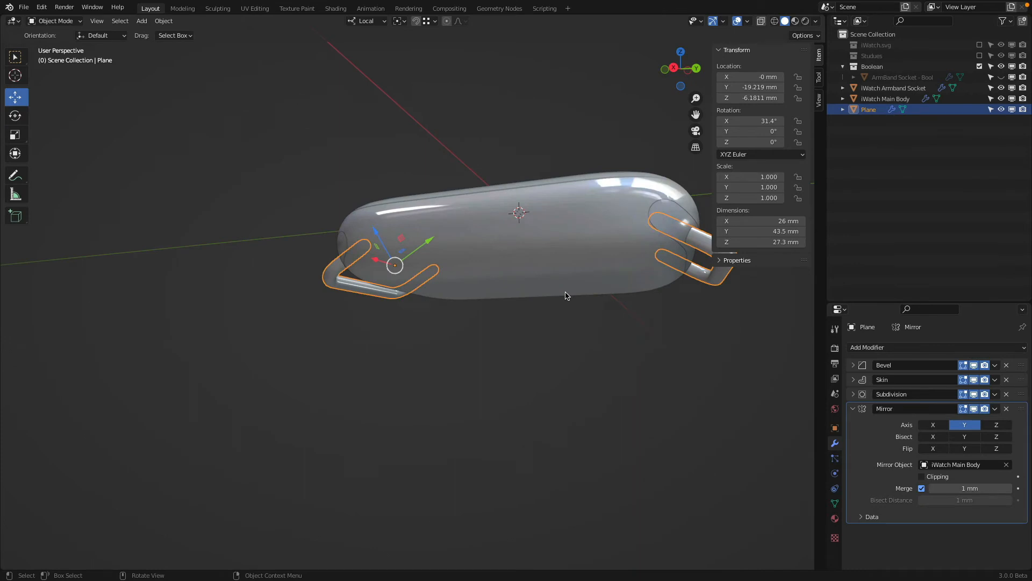
pyautogui.press('KP_3')
pyautogui.click(540, 324)
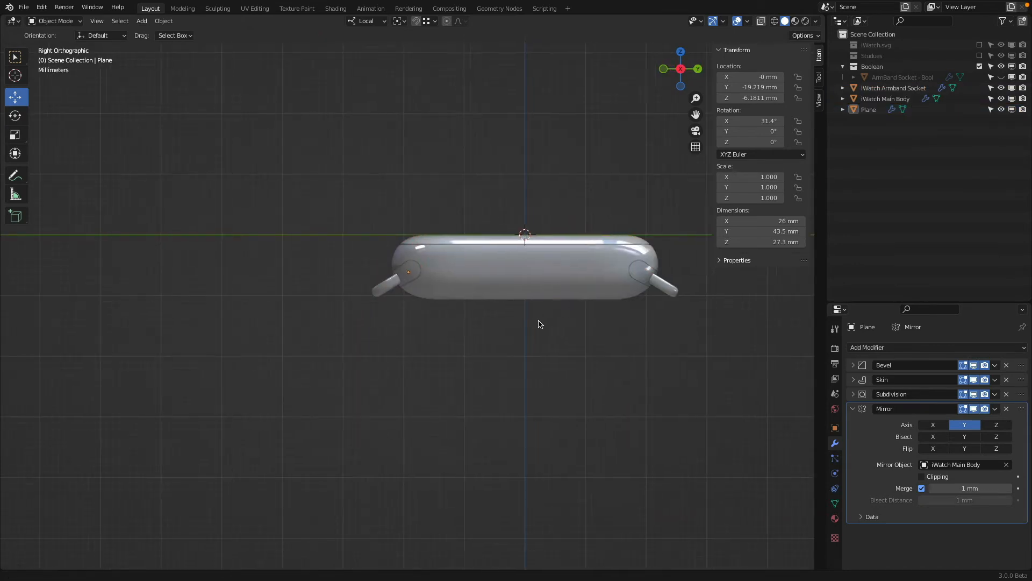
pyautogui.keyDown('shift'); pyautogui.moveTo(540, 324); pyautogui.dragTo(461, 341, button='middle'); pyautogui.keyUp('shift')
pyautogui.scroll(2, 438, 358)
pyautogui.hotkey('ctrl', 's')
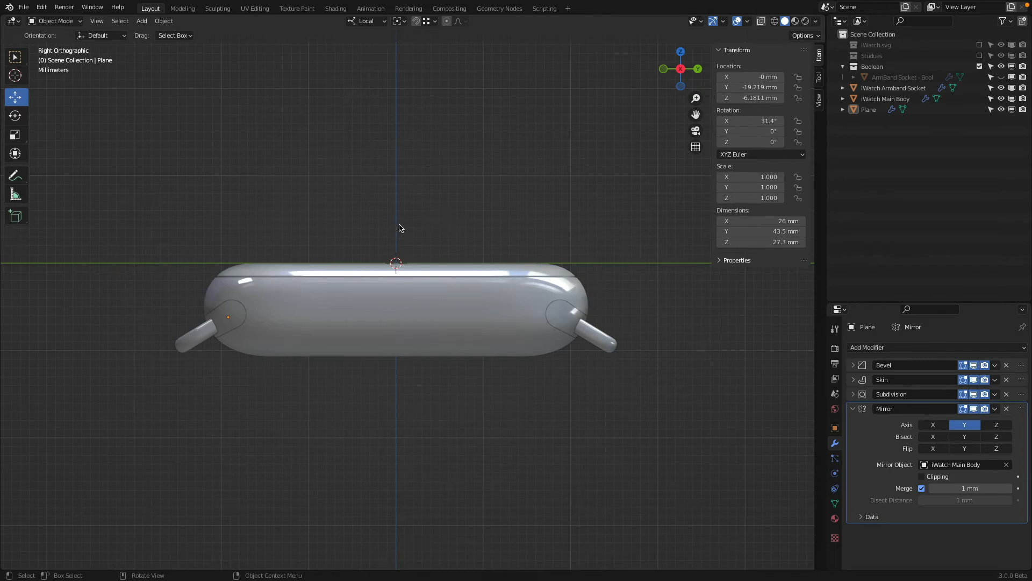
# - Rotate the connector loop by about 1.6° in the right orthographic view
pyautogui.moveTo(400, 228); pyautogui.dragTo(447, 255, button='middle')
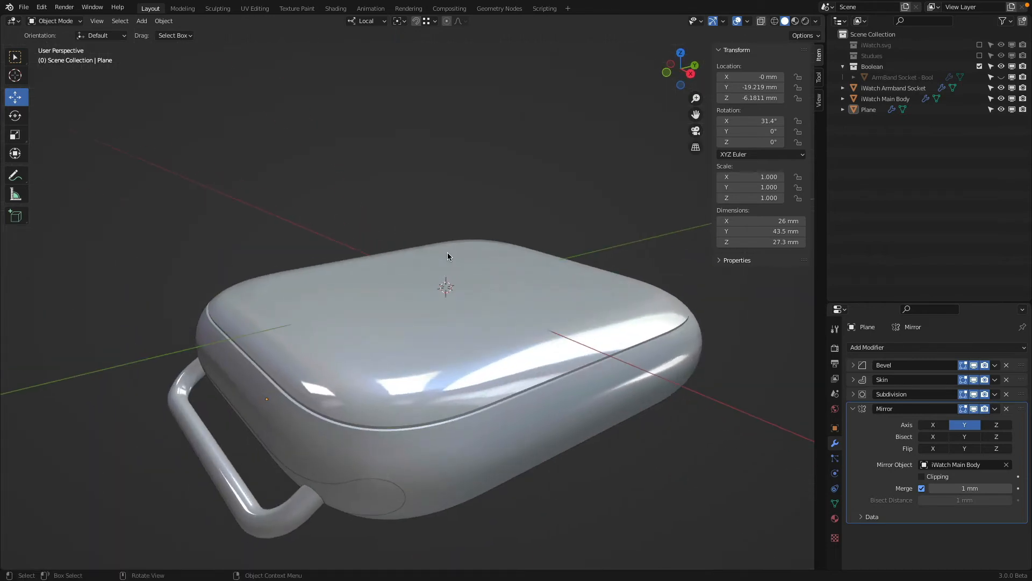
pyautogui.press('KP_7')
pyautogui.press('KP_3')
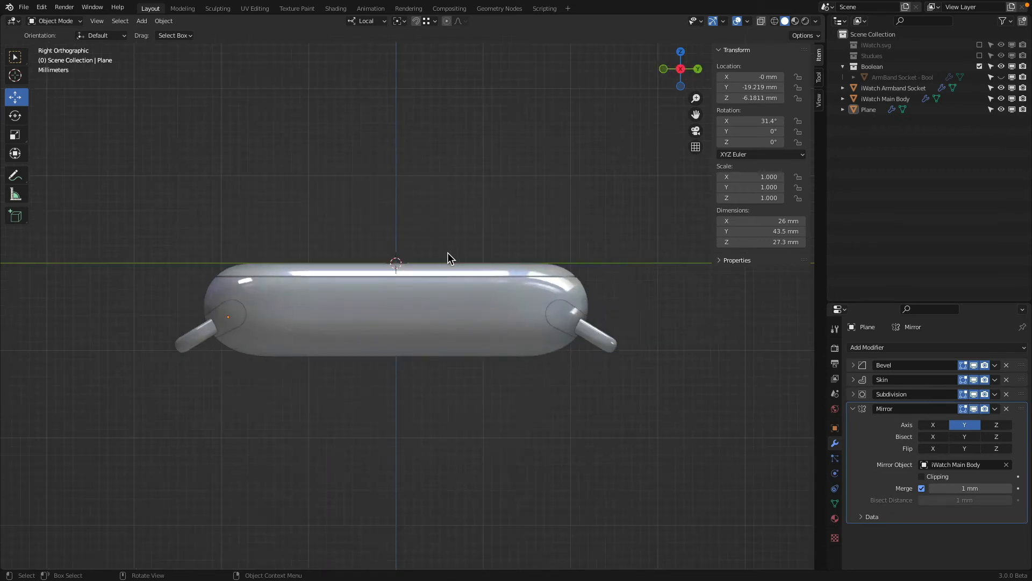
pyautogui.keyDown('shift'); pyautogui.moveTo(447, 254); pyautogui.dragTo(449, 195, button='middle'); pyautogui.keyUp('shift')
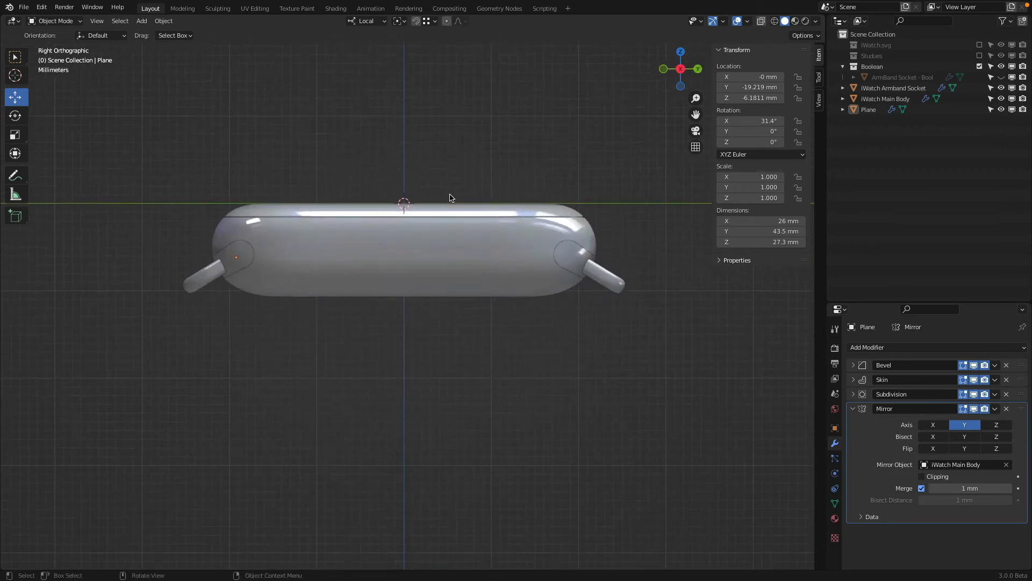
pyautogui.scroll(2, 228, 255)
pyautogui.keyDown('shift'); pyautogui.moveTo(214, 259); pyautogui.dragTo(434, 295, button='middle'); pyautogui.keyUp('shift')
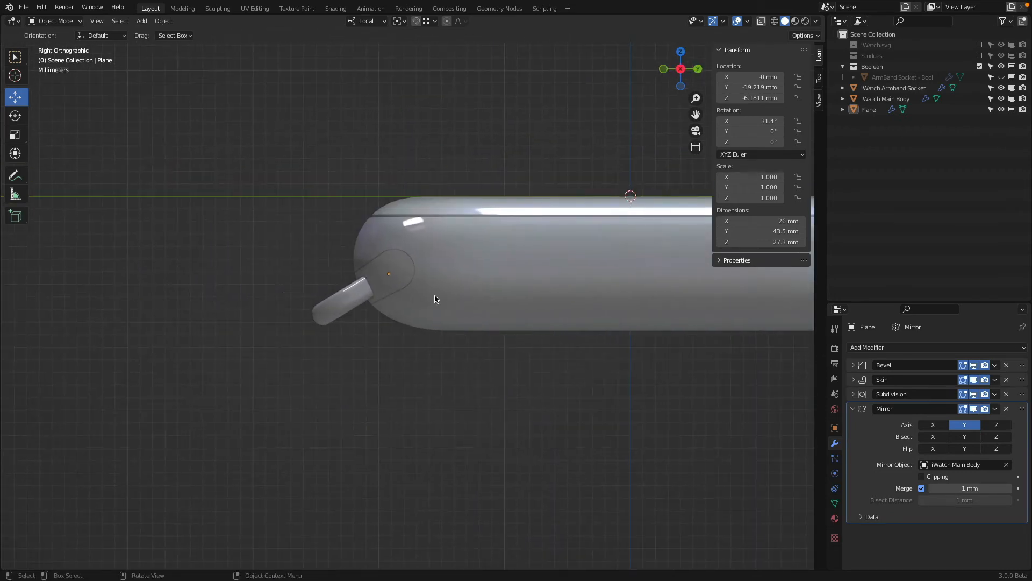
pyautogui.click(319, 308)
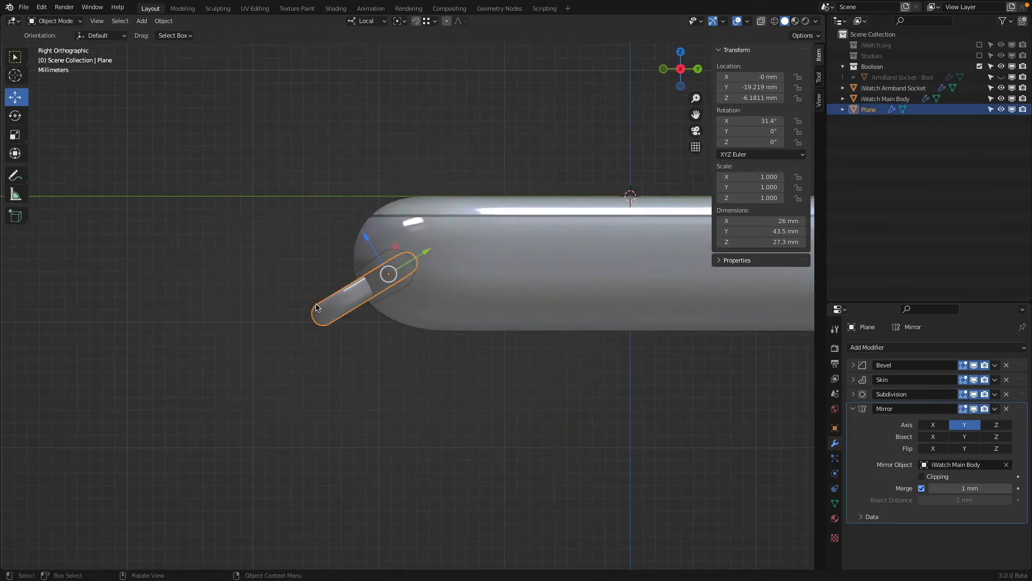
pyautogui.press('r')
pyautogui.click(251, 274)
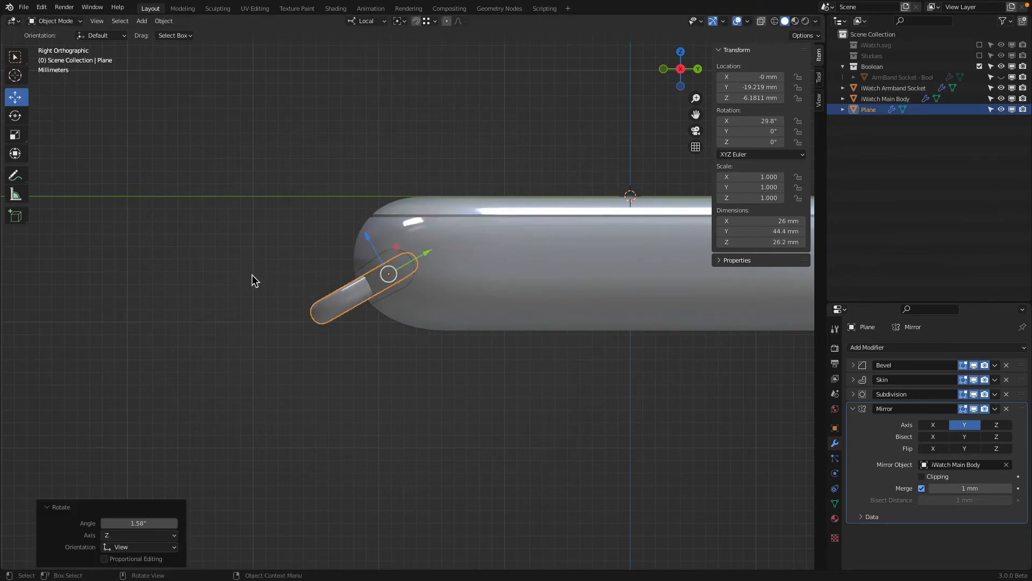
pyautogui.scroll(-3, 279, 242)
pyautogui.moveTo(280, 242); pyautogui.dragTo(341, 290, button='middle')
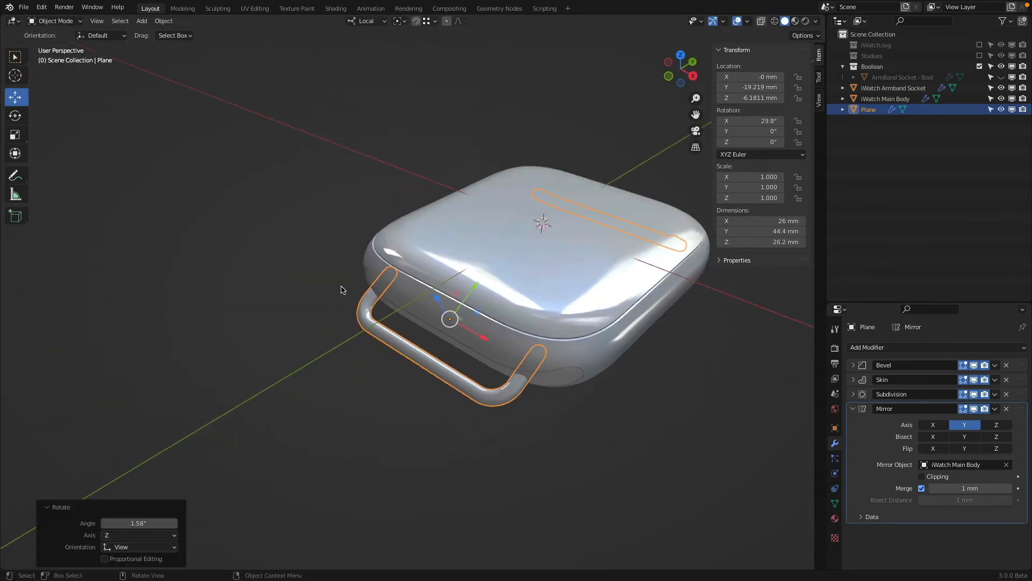
# - Try to widen the connector loop in Edit Mode by scaling its vertices along local X
pyautogui.press('KP_7')
pyautogui.click(341, 287)
pyautogui.press('KP_3')
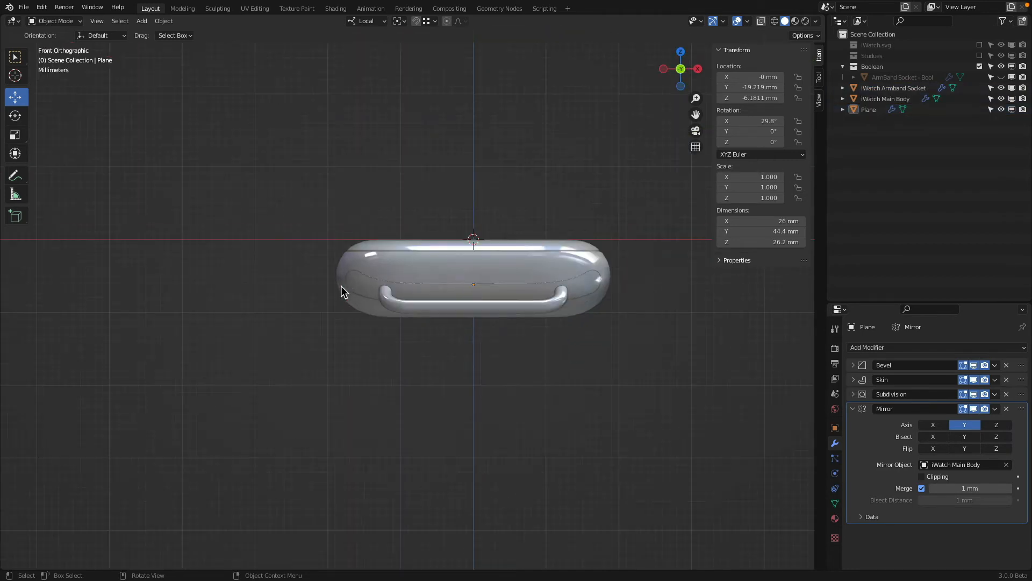
pyautogui.keyDown('shift'); pyautogui.moveTo(341, 287); pyautogui.dragTo(445, 411, button='middle'); pyautogui.keyUp('shift')
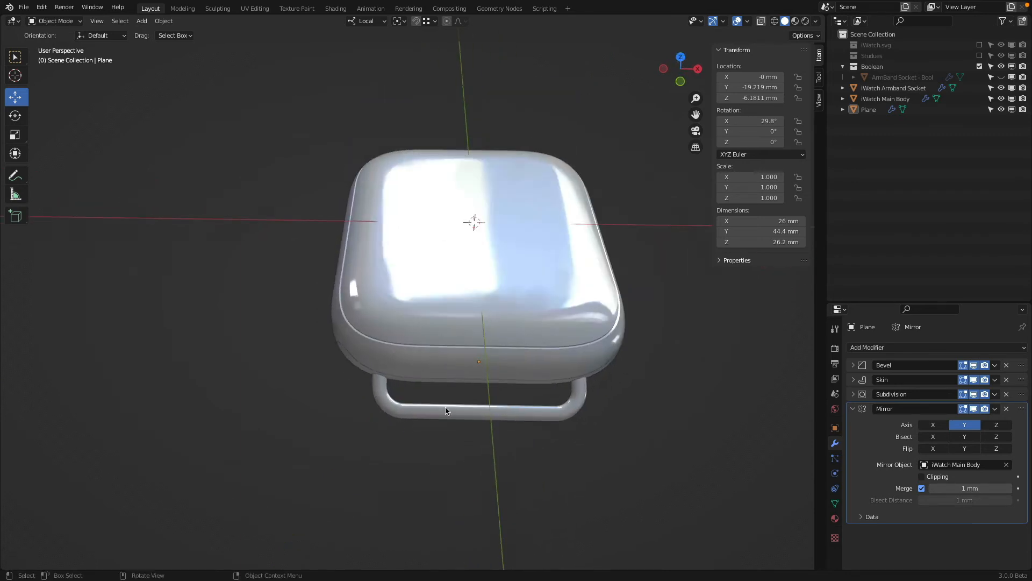
pyautogui.click(540, 419)
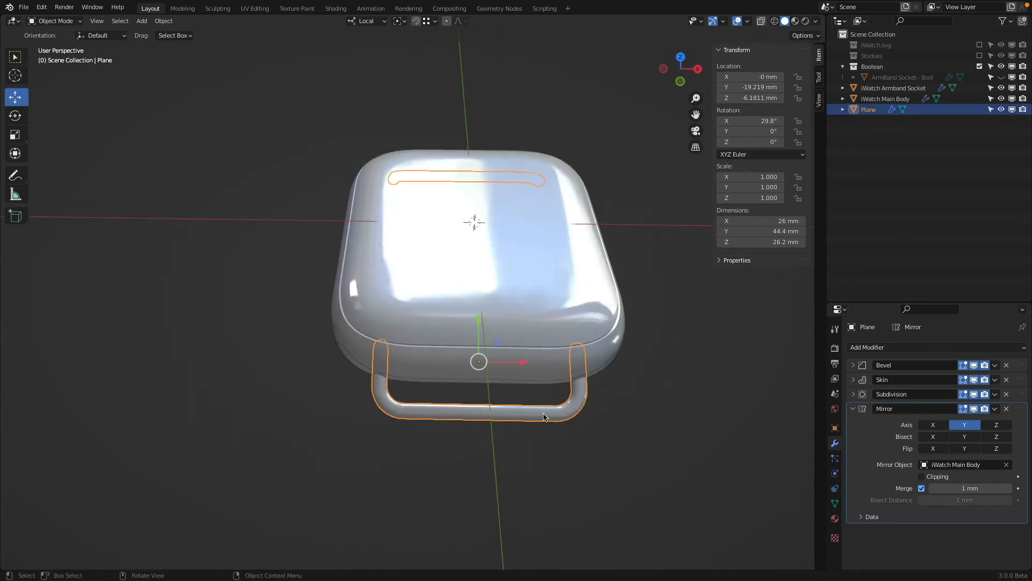
pyautogui.press('Tab')
pyautogui.press('s')
pyautogui.press('x')
pyautogui.press('x')
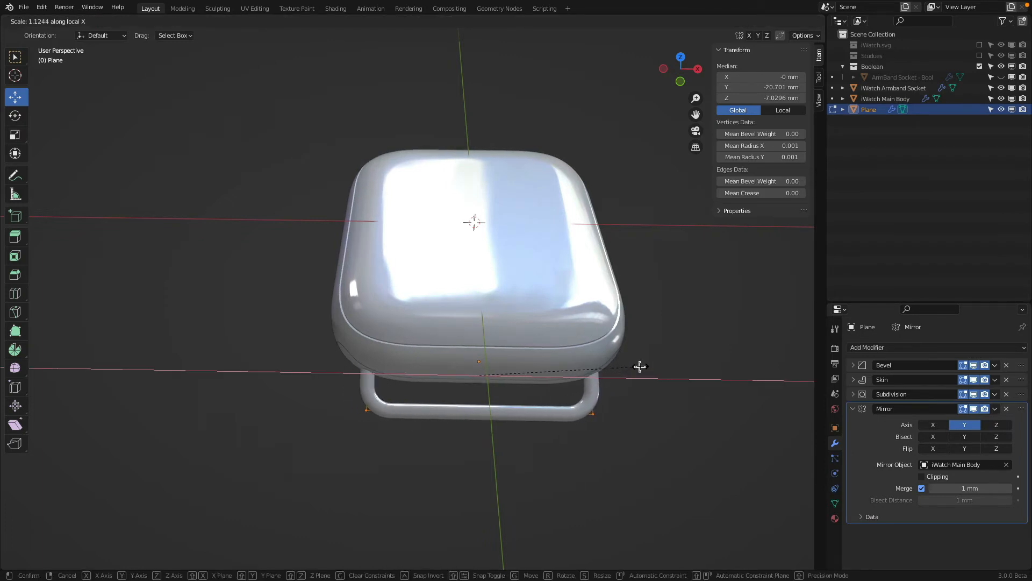
pyautogui.click(637, 364)
pyautogui.press('Tab')
pyautogui.moveTo(638, 363); pyautogui.dragTo(535, 352, button='middle')
pyautogui.scroll(-1, 535, 354)
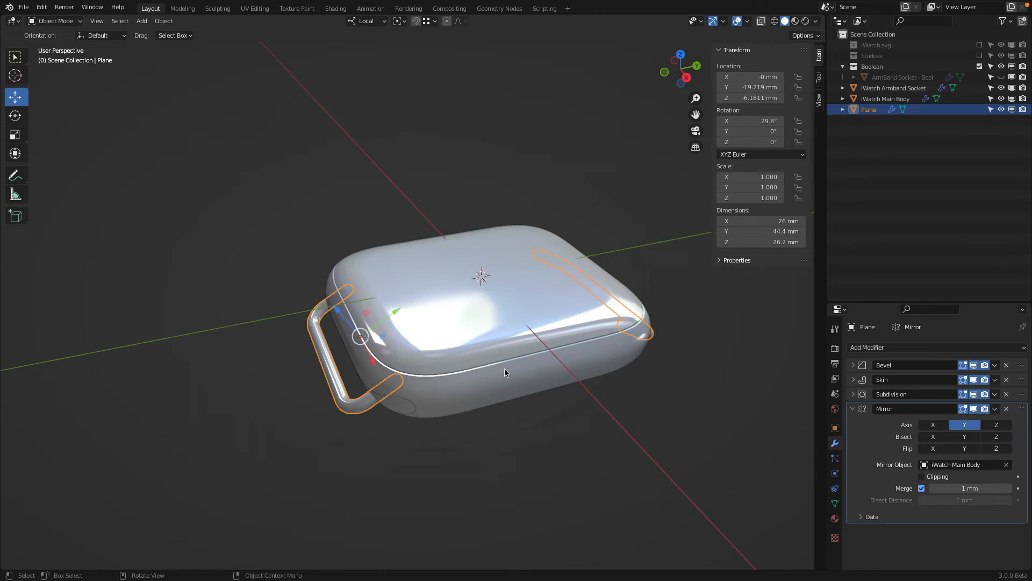
# - Exclude the Boolean collection, include the iWatch.svg collection, and display the right orthographic view in wireframe
pyautogui.hotkey('alt', 'a')
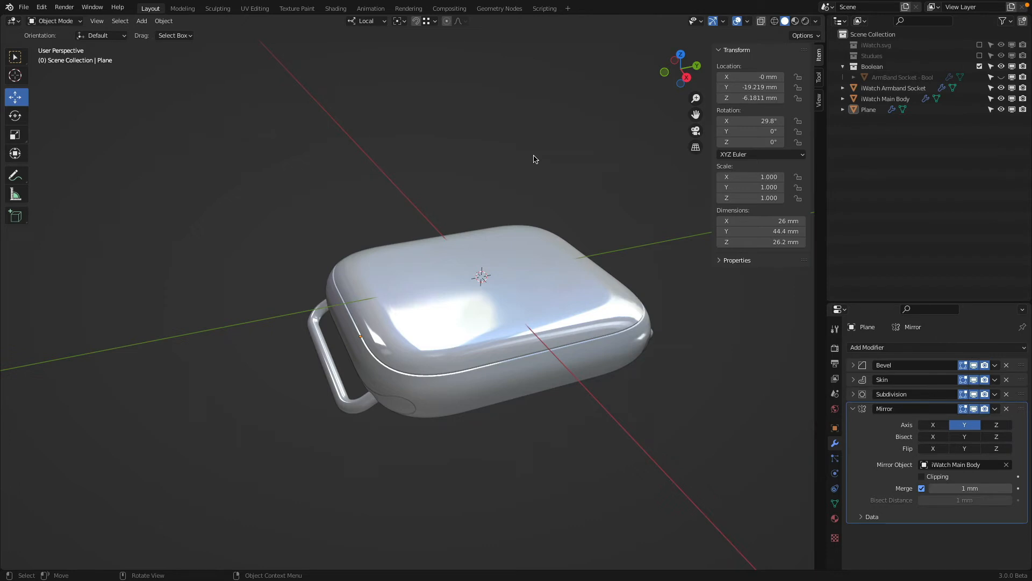
pyautogui.press('KP_3')
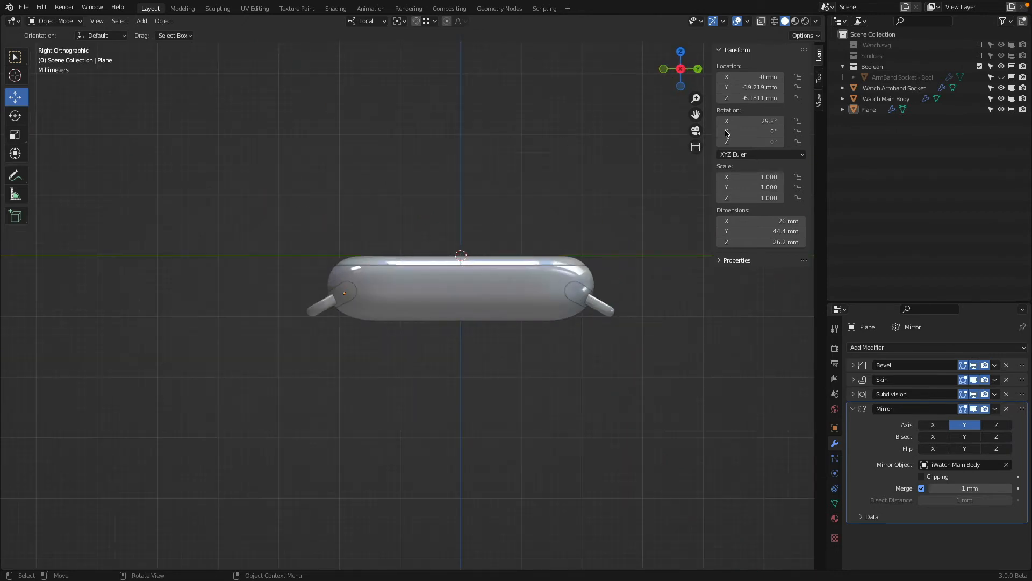
pyautogui.click(979, 67)
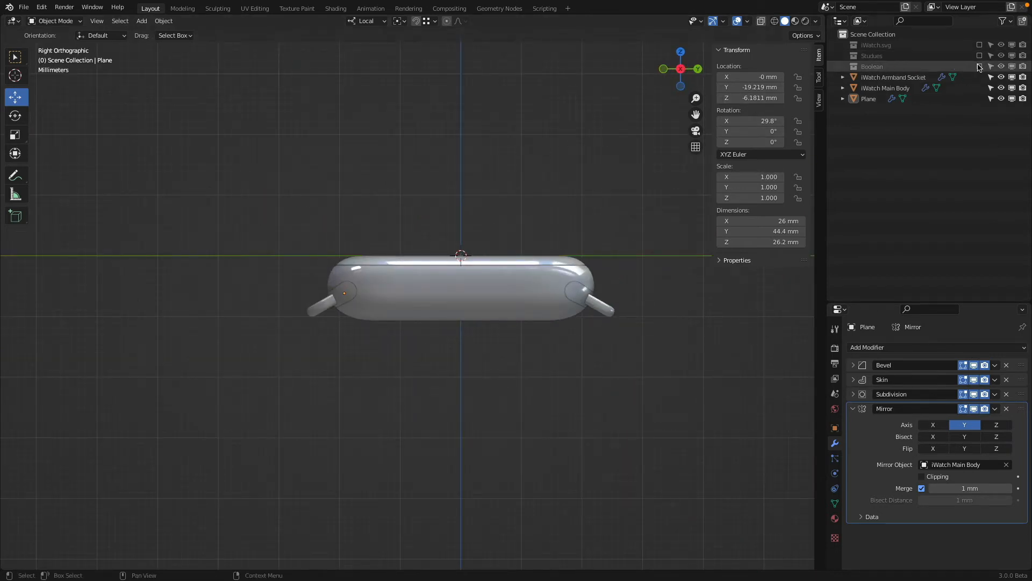
pyautogui.click(979, 45)
pyautogui.press('z')
pyautogui.click(265, 325)
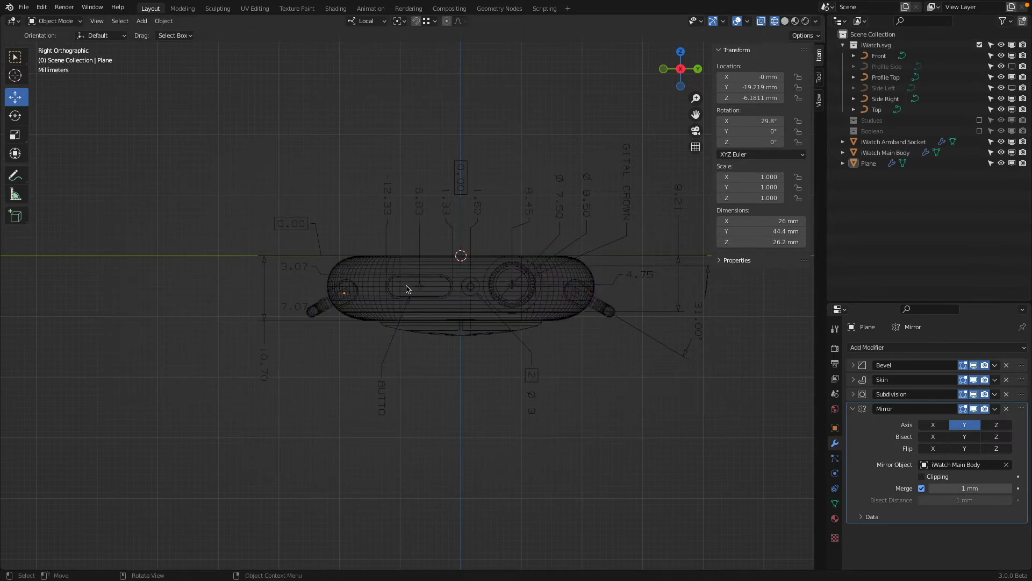
# - Add a mesh circle with 64 vertices and a 2 mm radius at the world origin
pyautogui.scroll(7, 406, 288)
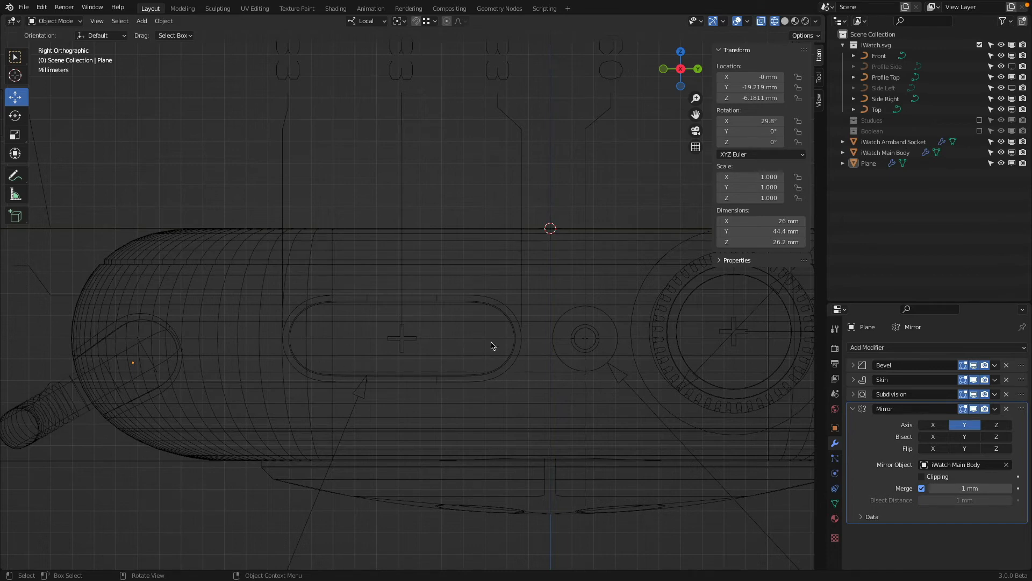
pyautogui.scroll(-3, 514, 360)
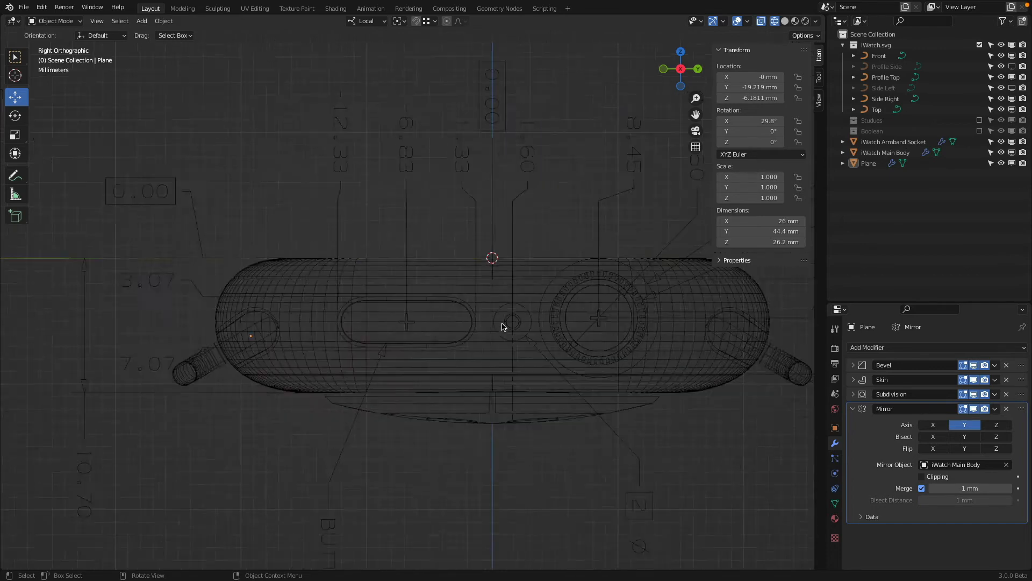
pyautogui.hotkey('shift', 'a')
pyautogui.moveTo(456, 221)
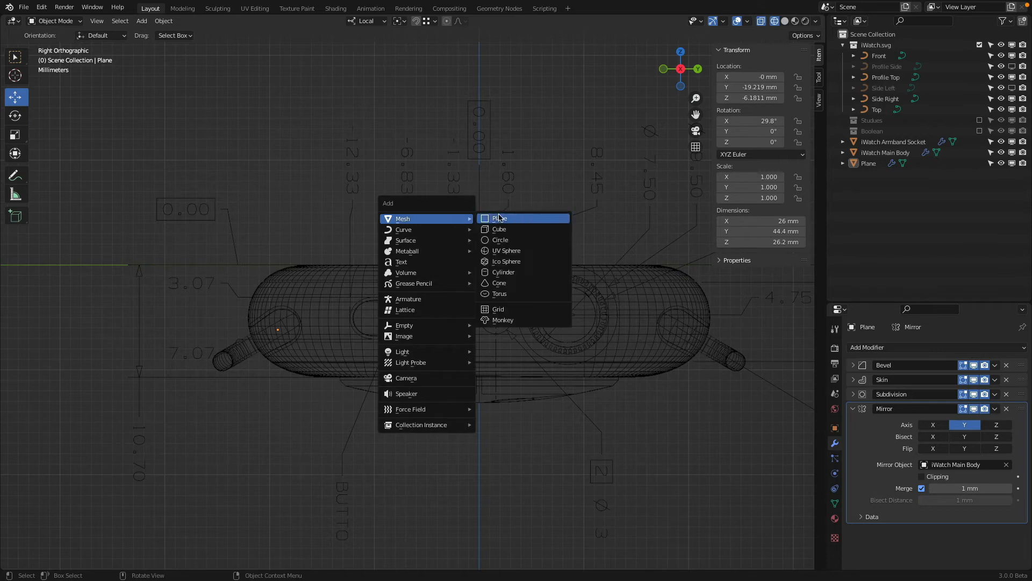
pyautogui.click(525, 240)
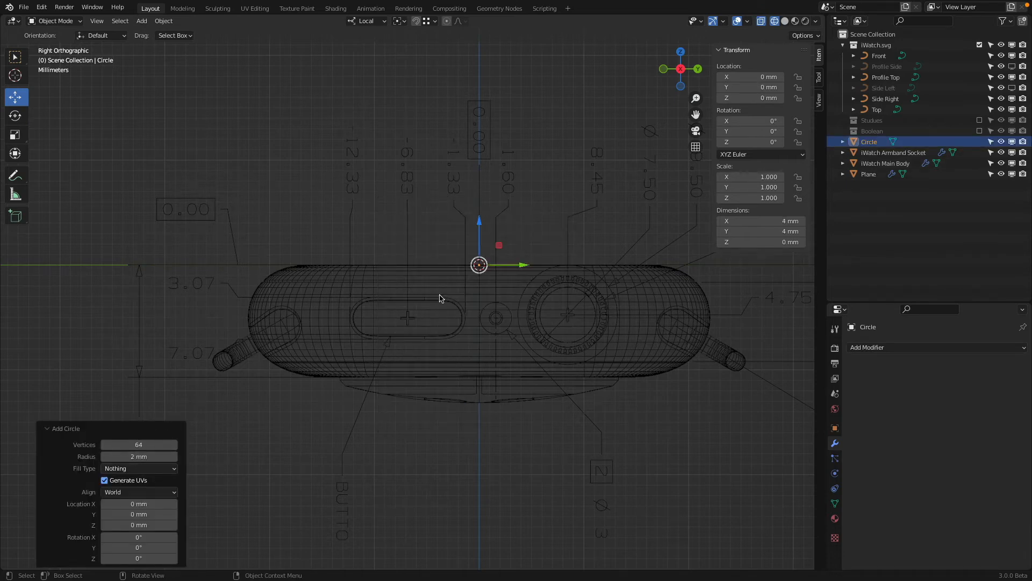
# - Rotate the new circle 90° about Y, keeping its location at the world origin
pyautogui.click(142, 514)
pyautogui.write('90')
pyautogui.press('Return')
pyautogui.click(148, 514)
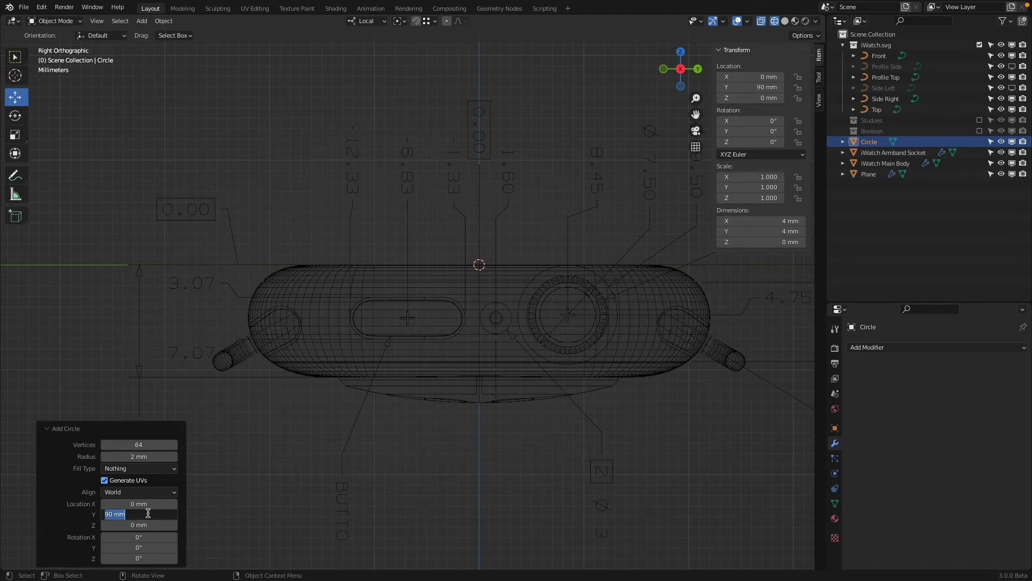
pyautogui.write('0')
pyautogui.press('Return')
pyautogui.click(121, 546)
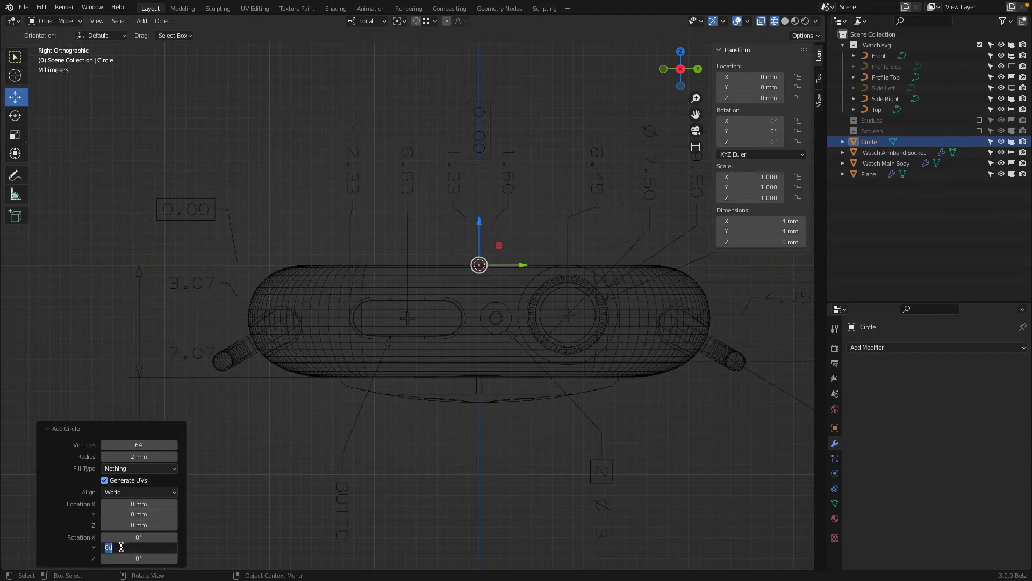
pyautogui.write('90')
pyautogui.press('Return')
# - Move the circle onto the elongated button's centre cross in the blueprint, at about Y -6.83 mm and Z -5.06 mm
pyautogui.scroll(2, 411, 300)
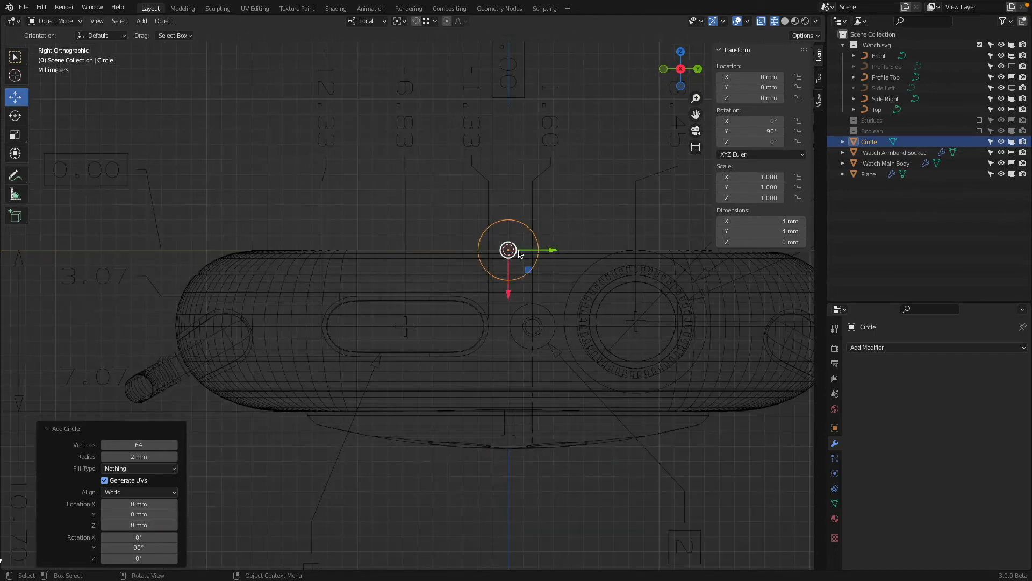
pyautogui.press('g')
pyautogui.click(432, 304)
pyautogui.scroll(5, 430, 304)
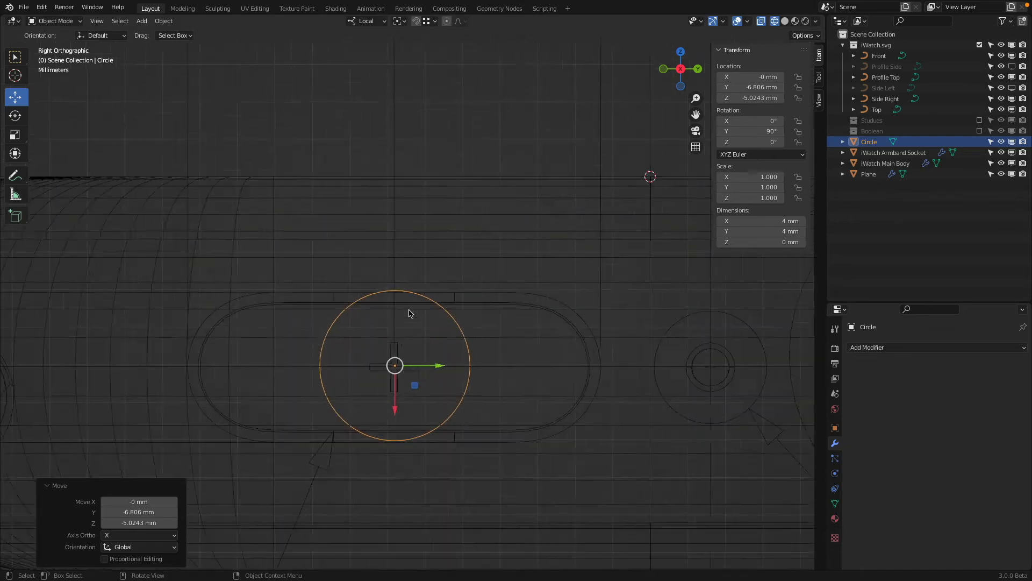
pyautogui.press('g')
pyautogui.click(443, 298)
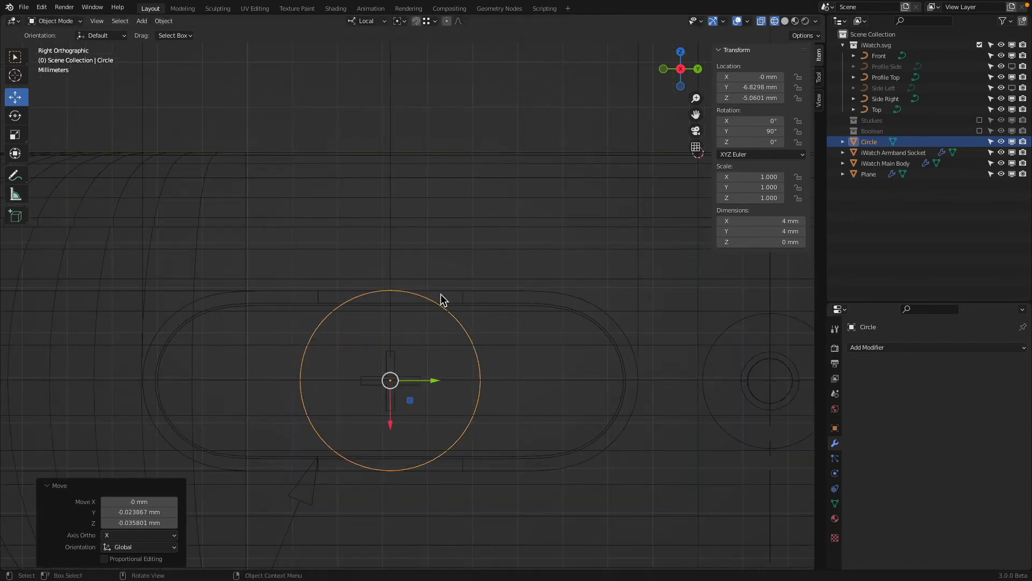
# - In Edit Mode, scale the circle's vertices by 0.848 to match the height of the button's inner outline
pyautogui.press('Tab')
pyautogui.press('s')
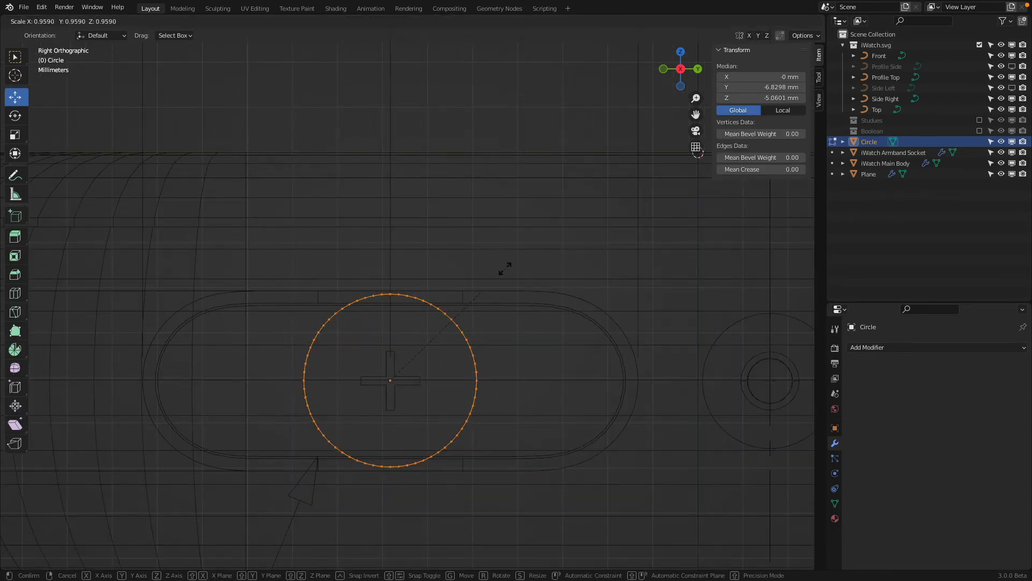
pyautogui.click(486, 277)
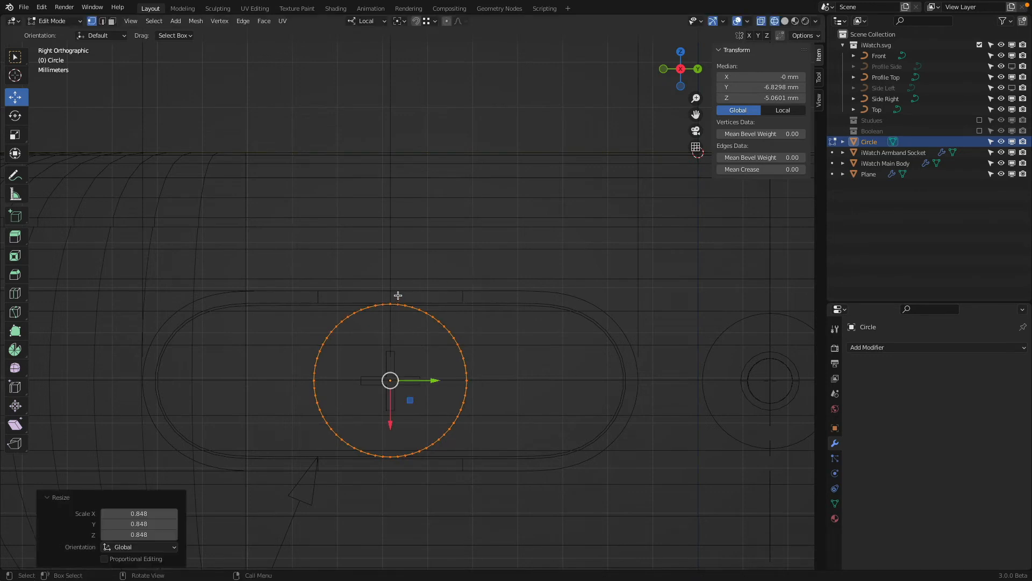
# - Delete the vertices on the +Y half of the scaled circle, leaving the centre-line vertices
pyautogui.hotkey('alt', 'a')
pyautogui.press('b')
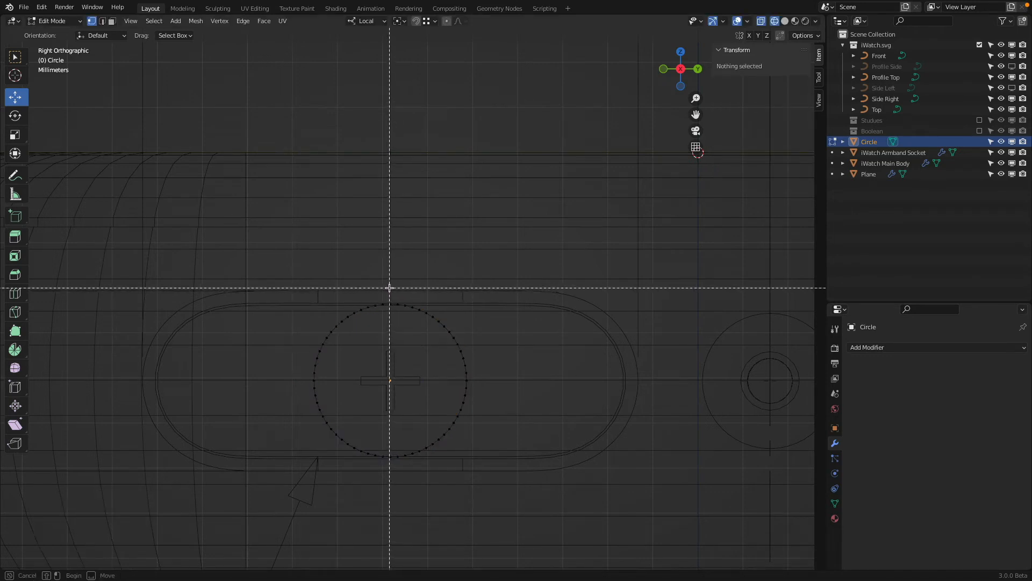
pyautogui.moveTo(394, 287); pyautogui.dragTo(518, 499)
pyautogui.press('x')
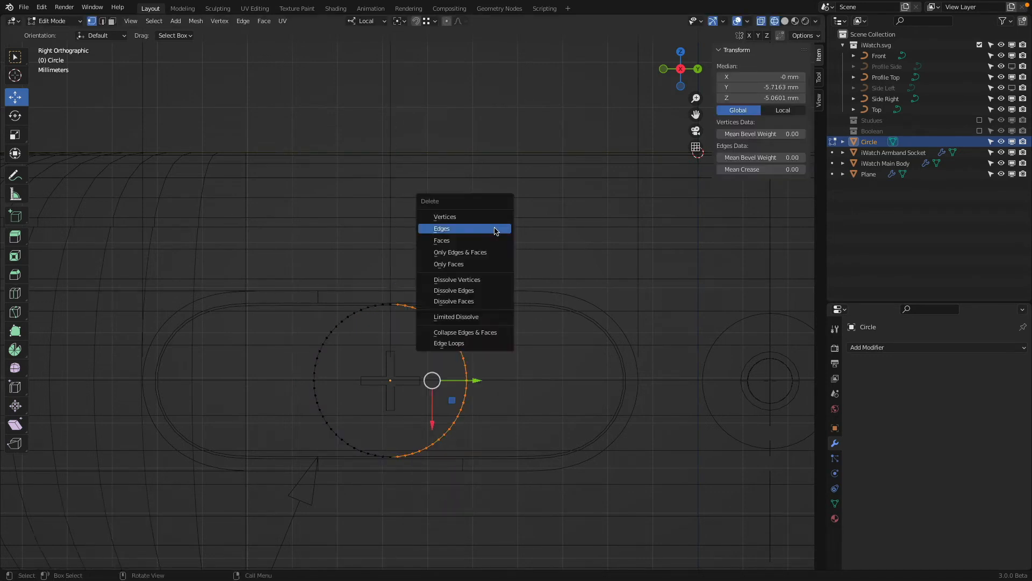
pyautogui.click(499, 216)
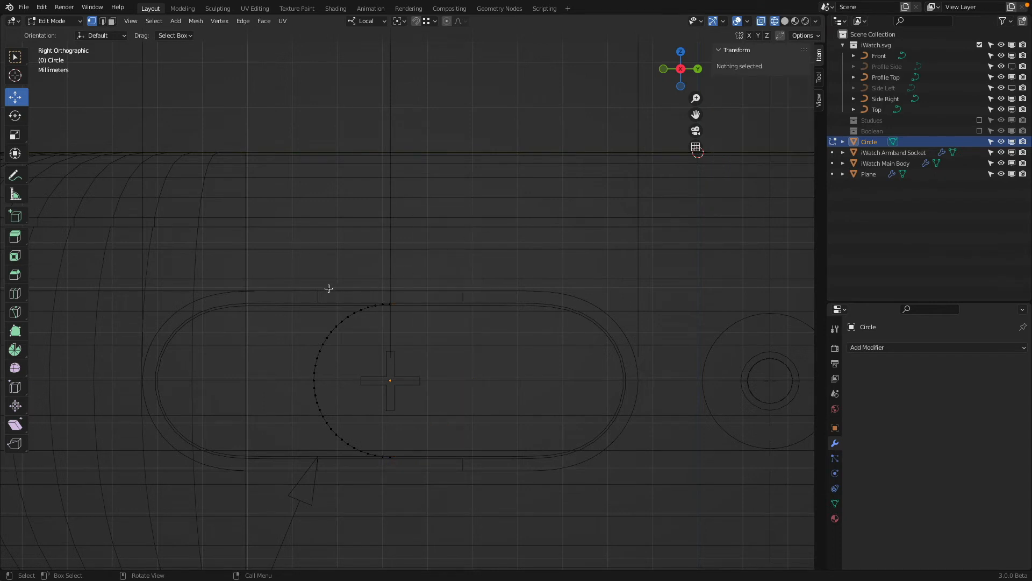
# - Try moving the remaining arc about 3.53 mm along negative Y, and undo back to the full circle
pyautogui.press('a')
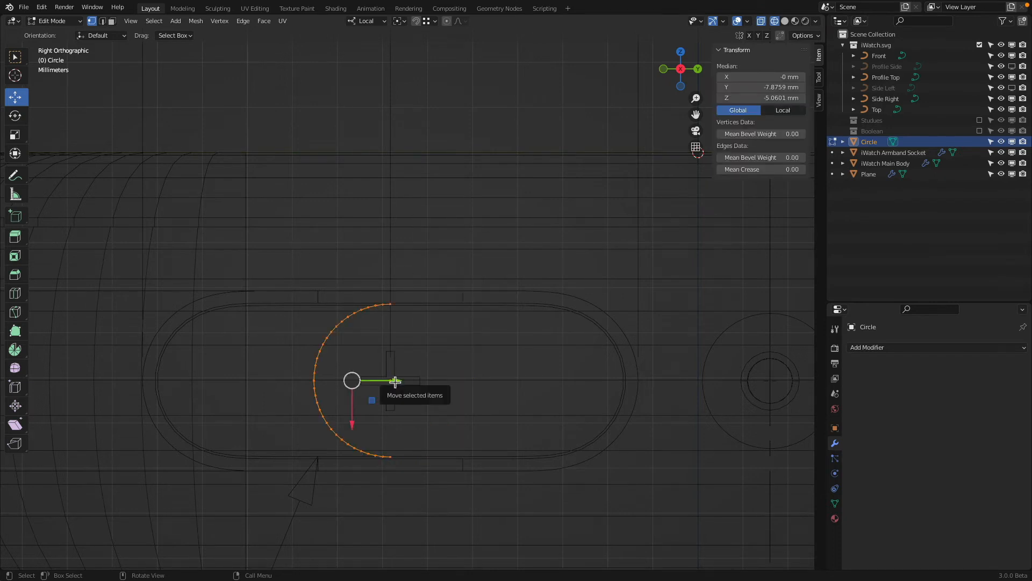
pyautogui.moveTo(395, 381); pyautogui.dragTo(238, 392)
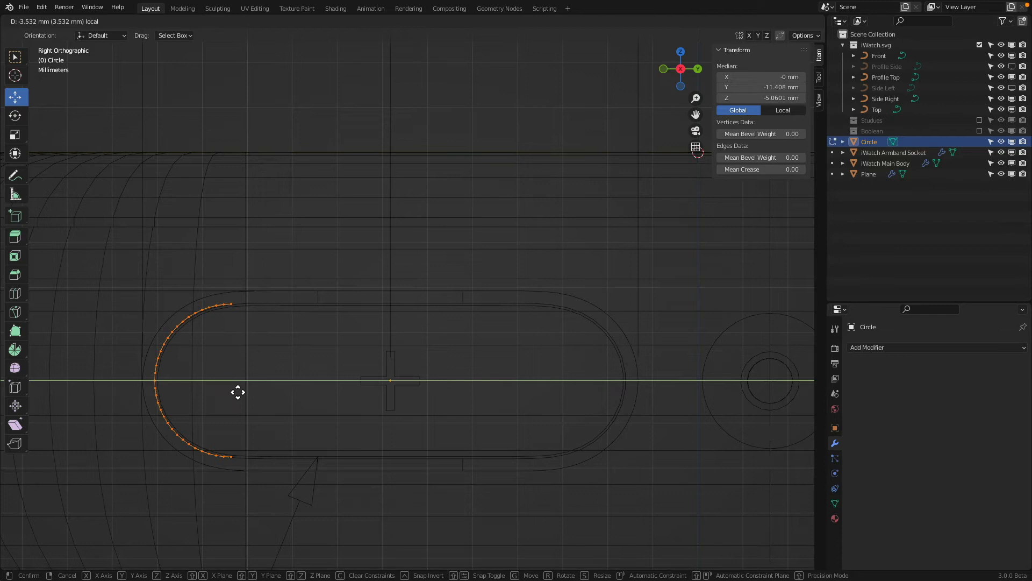
pyautogui.rightClick(238, 392)
pyautogui.hotkey('ctrl', 'z')
pyautogui.hotkey('ctrl', 'z')
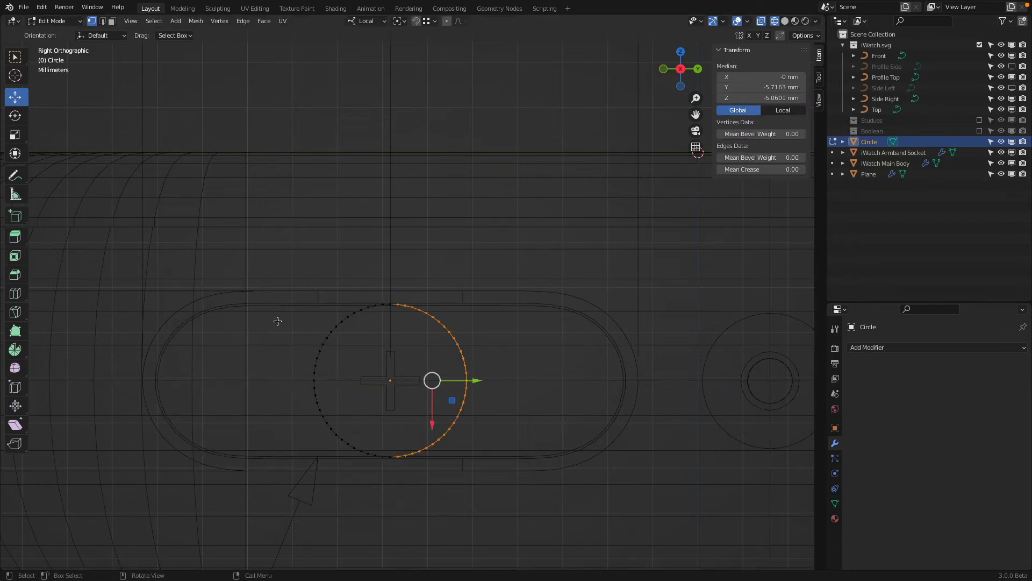
pyautogui.hotkey('ctrl', 'z')
# - Scale the circle by 1.177 to match the button's outer outline, and delete the vertices of its +Y half
pyautogui.press('s')
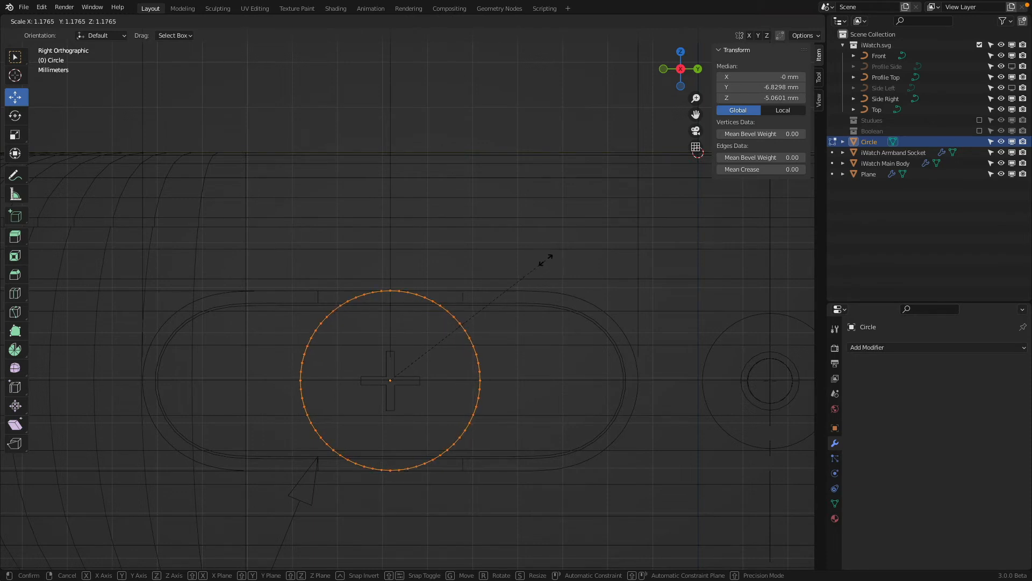
pyautogui.click(546, 259)
pyautogui.press('b')
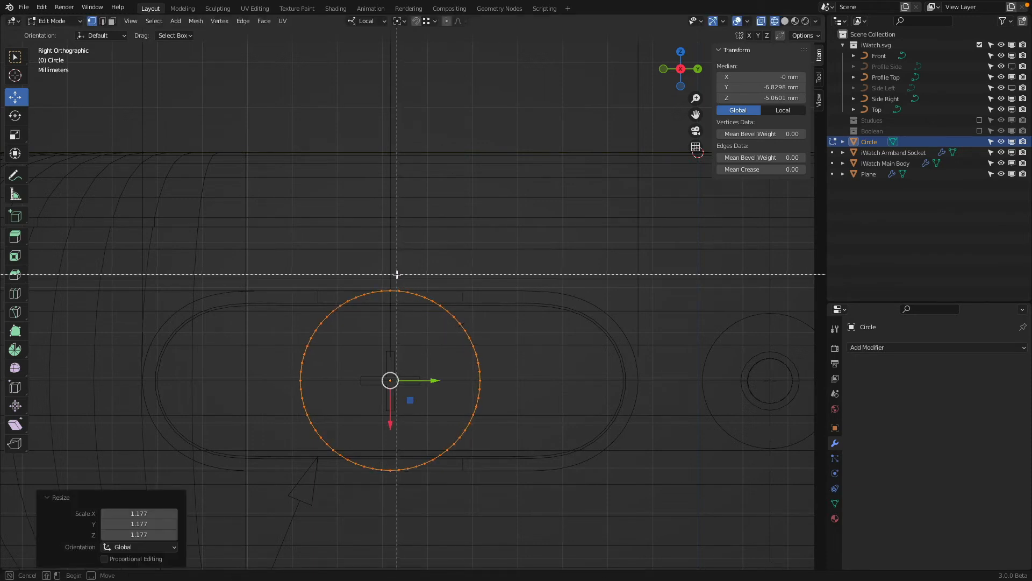
pyautogui.click(396, 274)
pyautogui.press('b')
pyautogui.moveTo(395, 265); pyautogui.dragTo(485, 513)
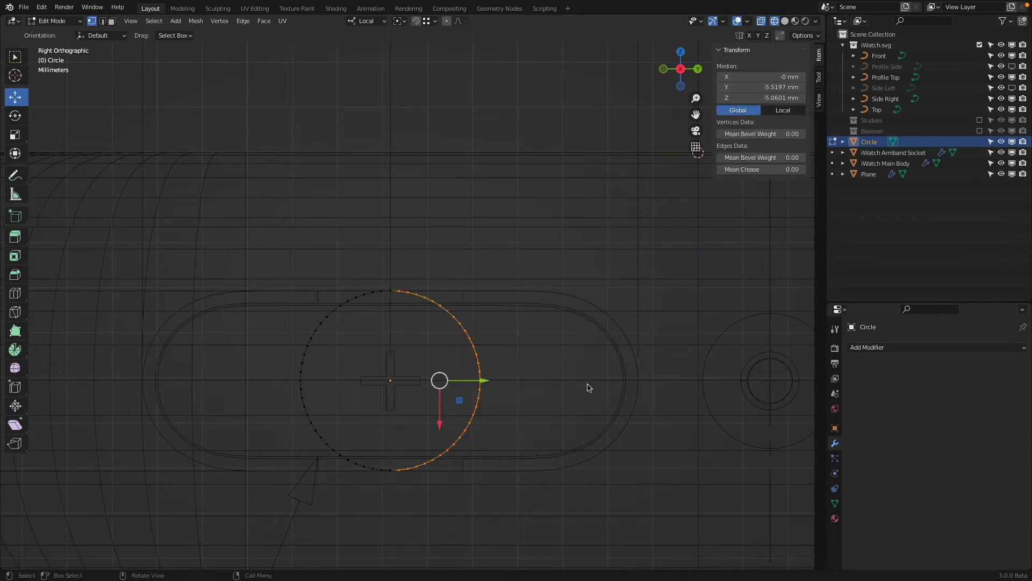
pyautogui.press('x')
pyautogui.click(531, 300)
# - Move the half circle about -3.48 mm along local Y to the outline's end, and extrude its two end vertices about 3.41 mm along local Y
pyautogui.press('a')
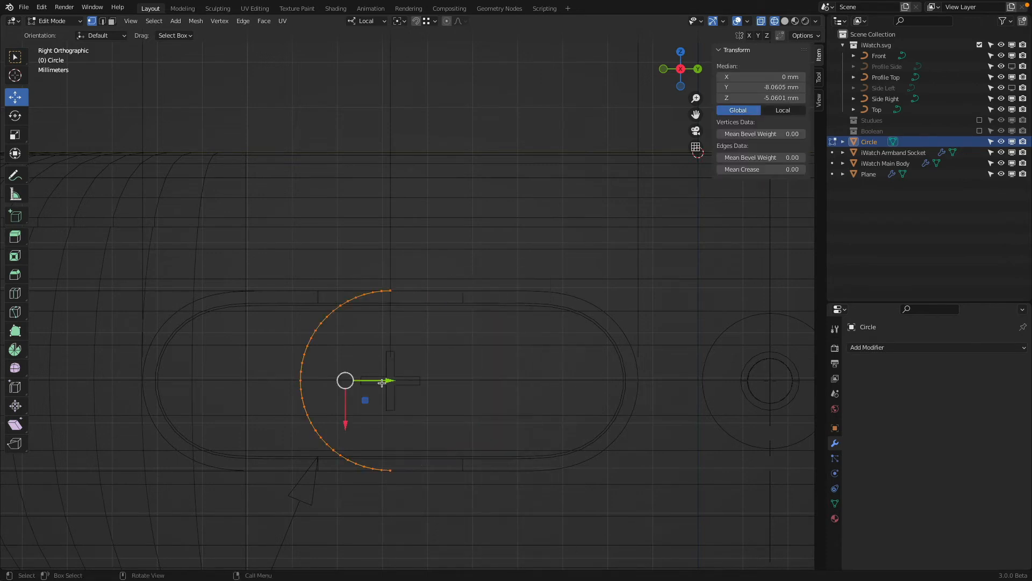
pyautogui.moveTo(388, 381); pyautogui.dragTo(240, 381)
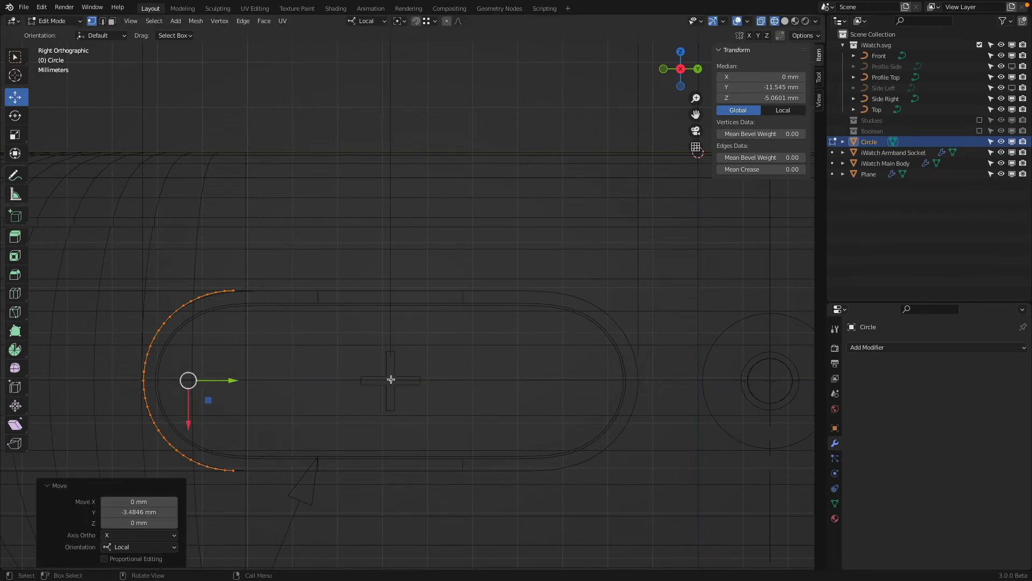
pyautogui.click(239, 291)
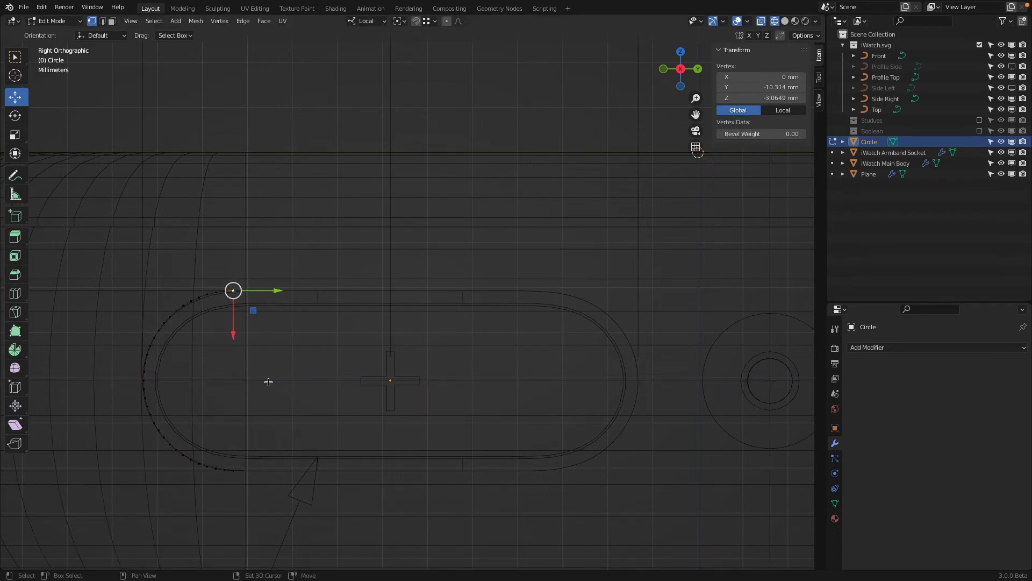
pyautogui.keyDown('shift'); pyautogui.click(245, 476); pyautogui.keyUp('shift')
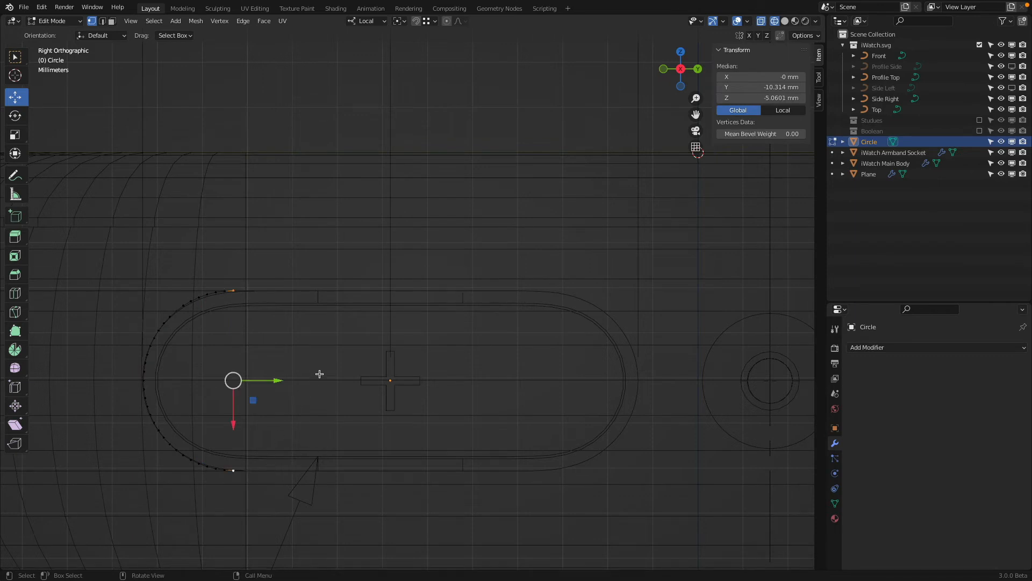
pyautogui.press('g')
pyautogui.press('y')
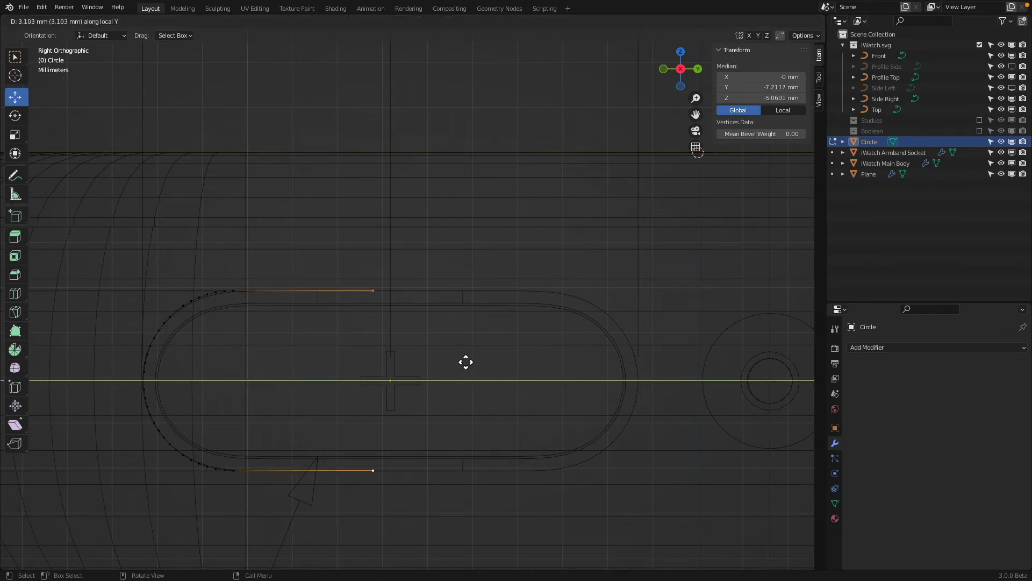
pyautogui.click(472, 355)
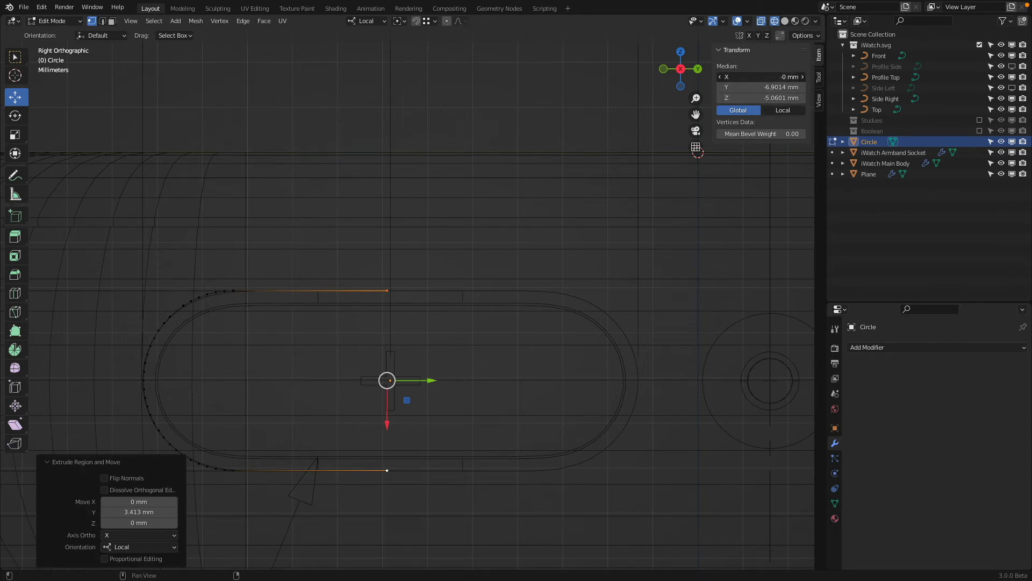
# - Try to centre the extruded end vertices by setting their global median X and Y to 0
pyautogui.click(762, 76)
pyautogui.write('0')
pyautogui.press('Return')
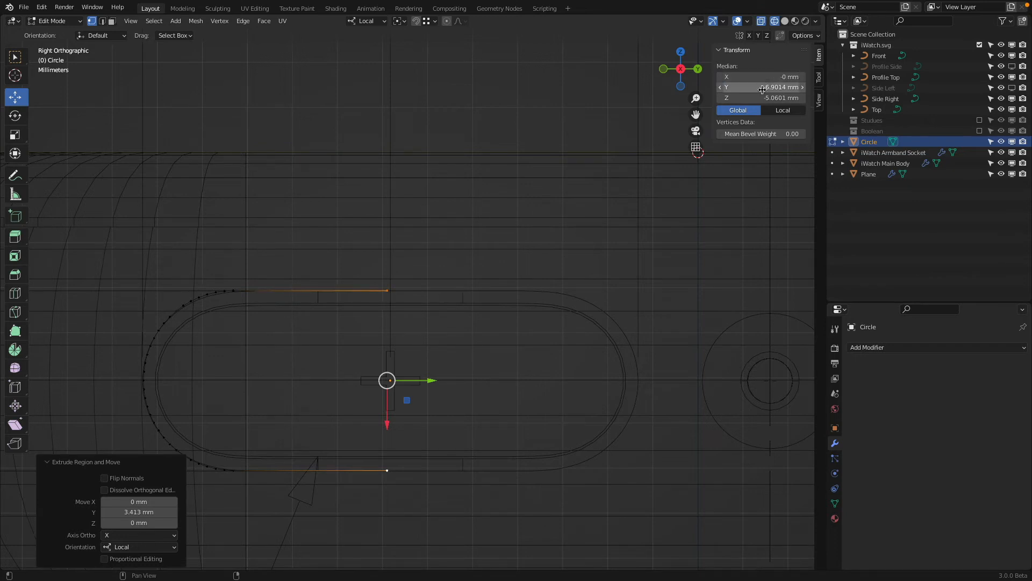
pyautogui.click(761, 88)
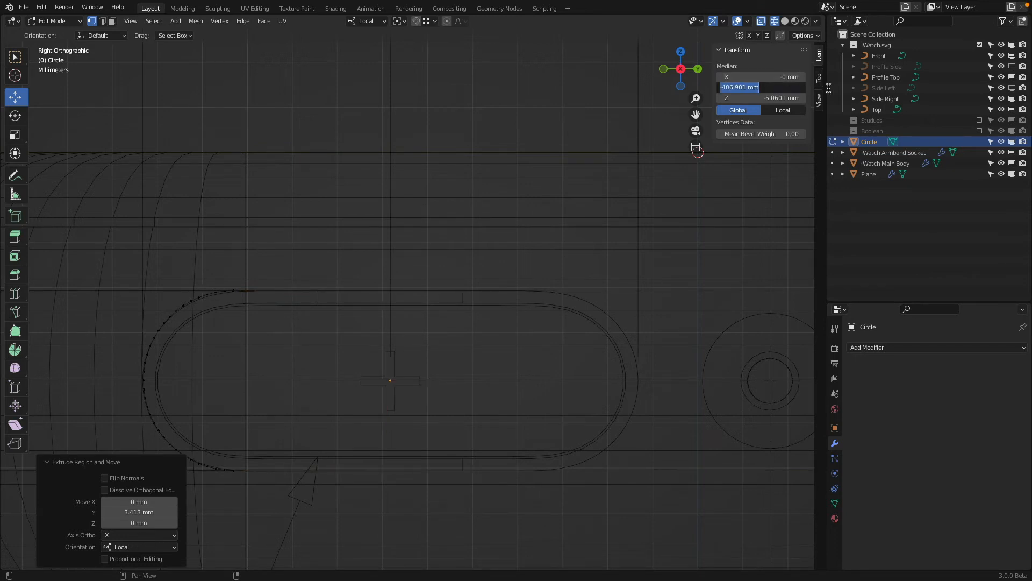
pyautogui.write('0')
pyautogui.press('Return')
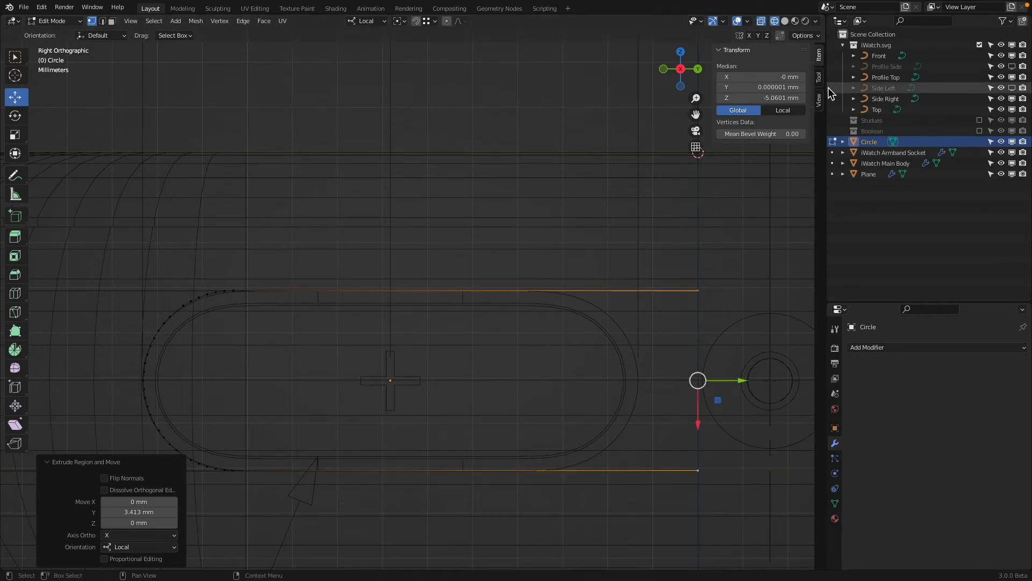
# - Switch the vertex coordinates to Local and set the end vertices' median Y to 0
pyautogui.click(783, 109)
pyautogui.click(774, 88)
pyautogui.write('0')
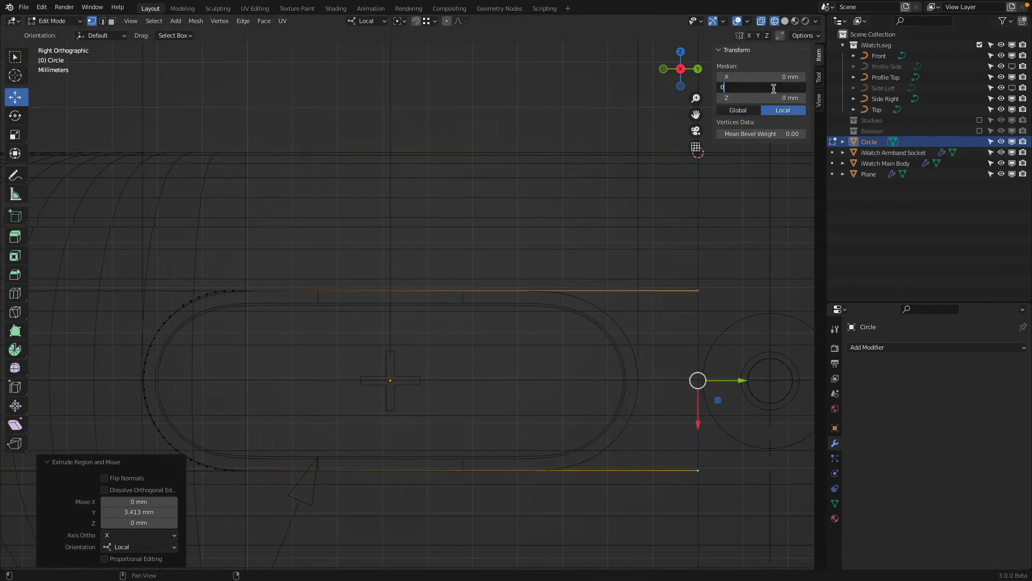
pyautogui.press('Return')
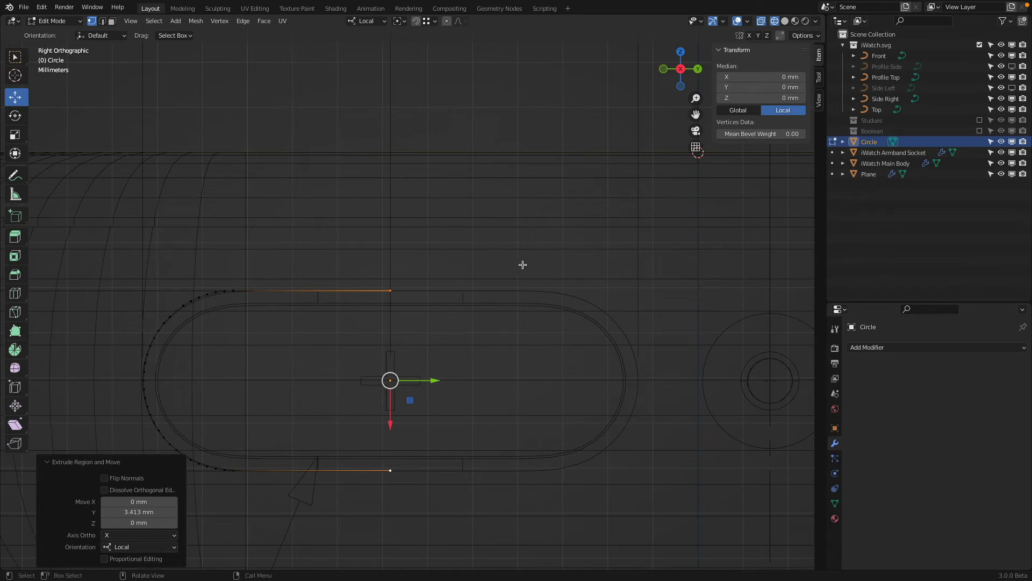
# - Fill the half outline with a face and add a Mirror modifier that mirrors it on the Y axis only
pyautogui.press('a')
pyautogui.press('f')
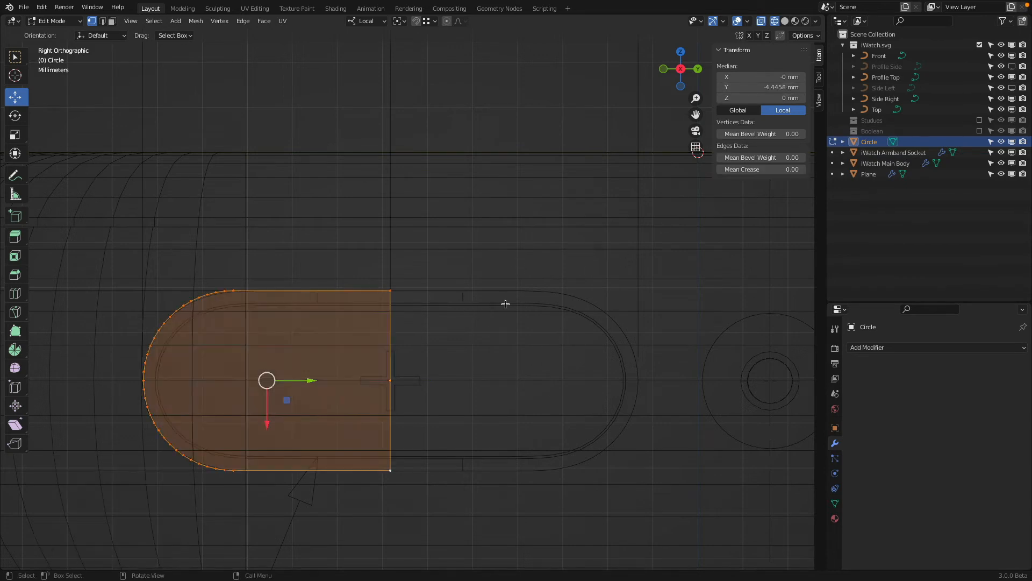
pyautogui.click(871, 348)
pyautogui.click(869, 347)
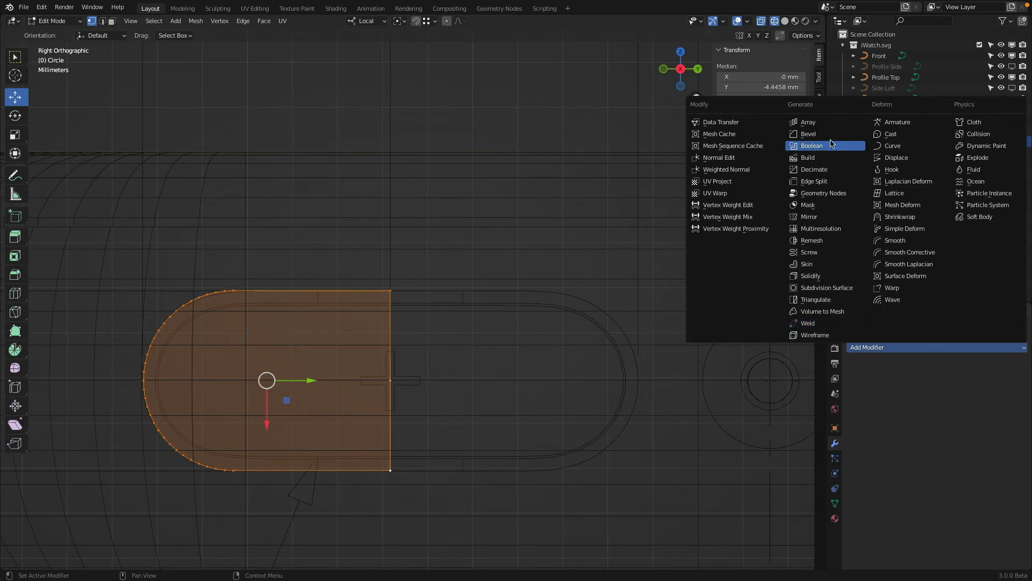
pyautogui.click(829, 217)
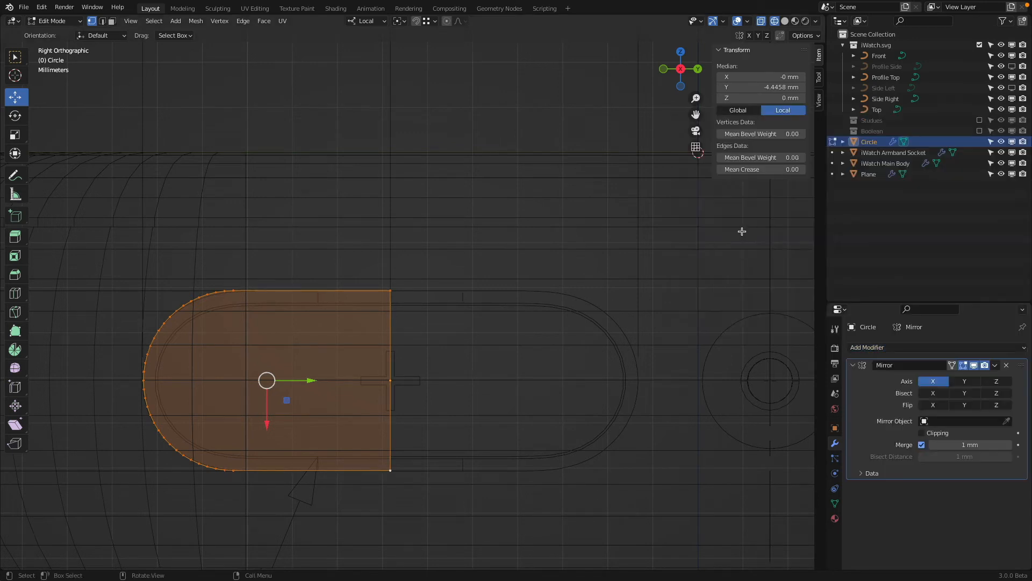
pyautogui.click(926, 382)
pyautogui.click(964, 381)
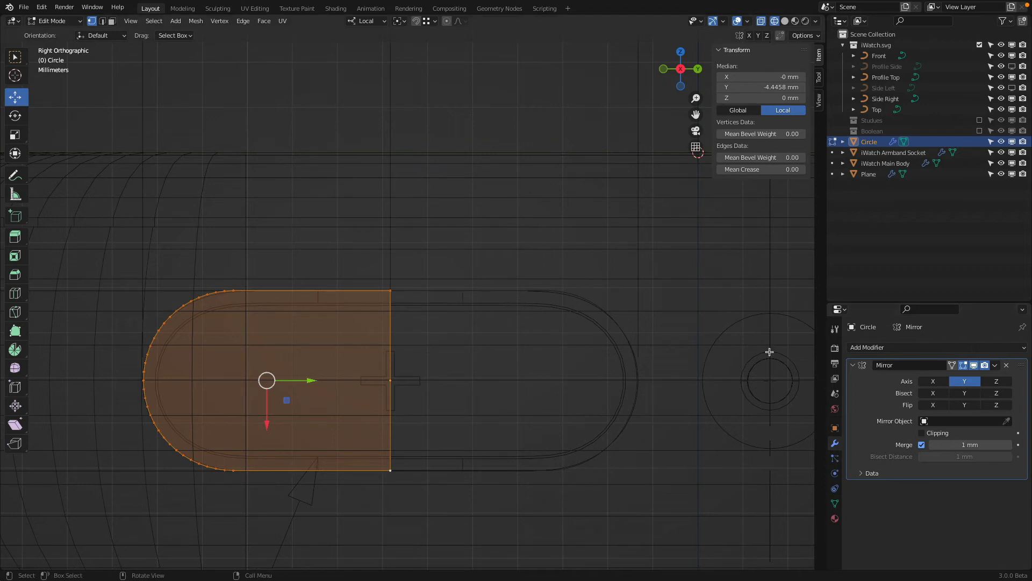
pyautogui.press('Tab')
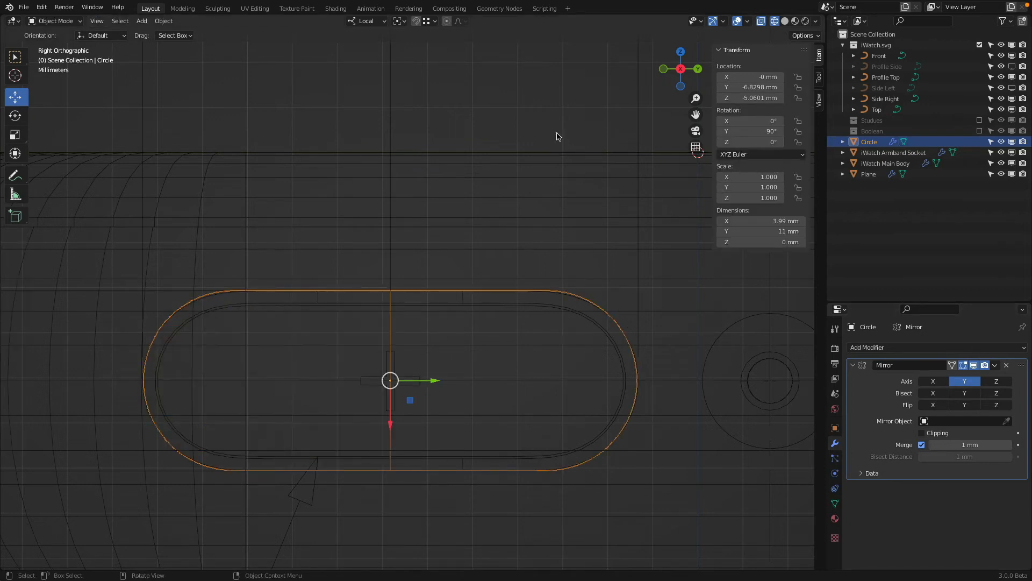
# - Apply the rotation of the mirrored button outline object
pyautogui.click(163, 21)
pyautogui.moveTo(182, 76)
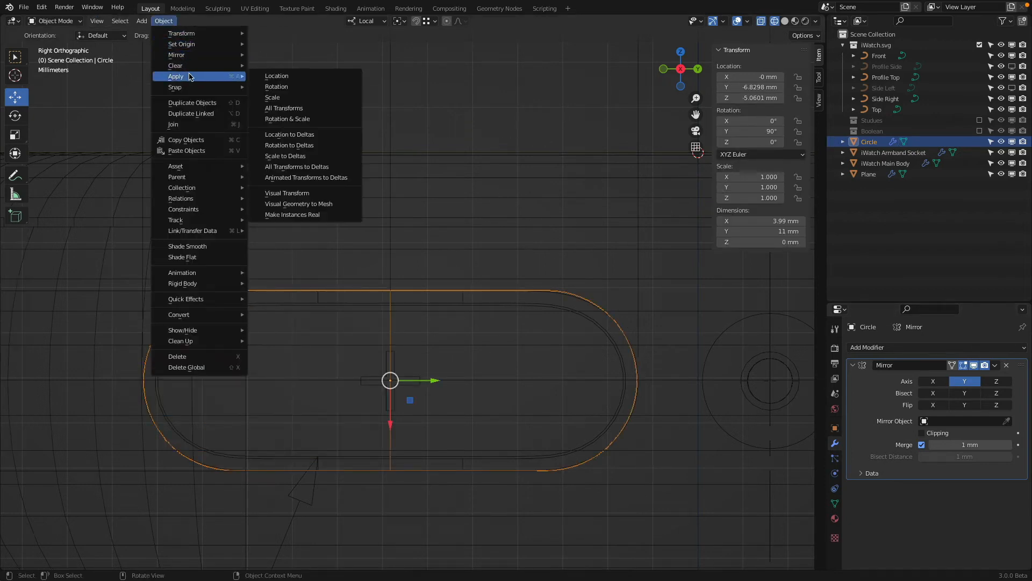
pyautogui.click(306, 92)
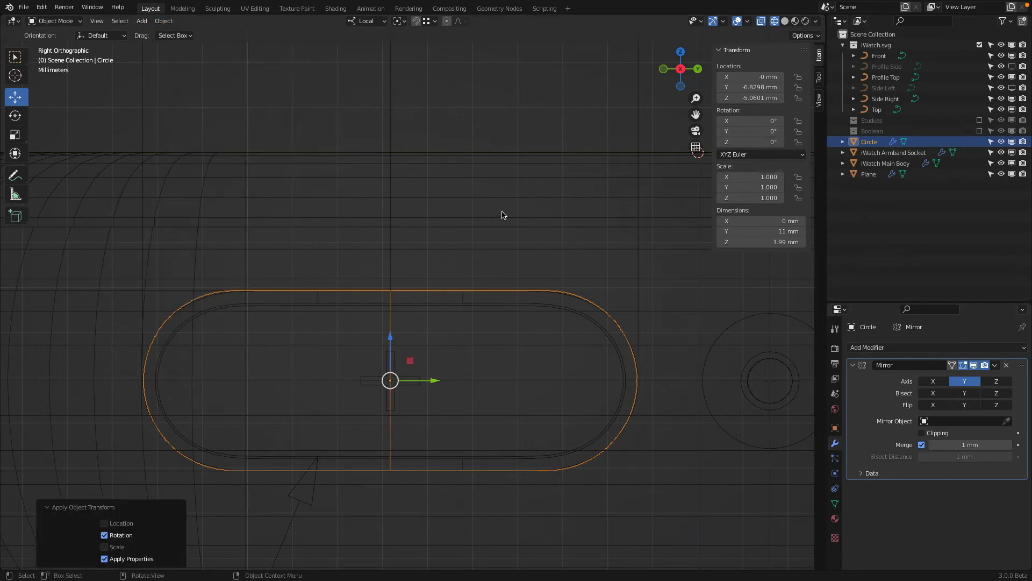
# - Apply the Mirror modifier and dissolve the middle edge joining the two halves of the button outline
pyautogui.click(995, 365)
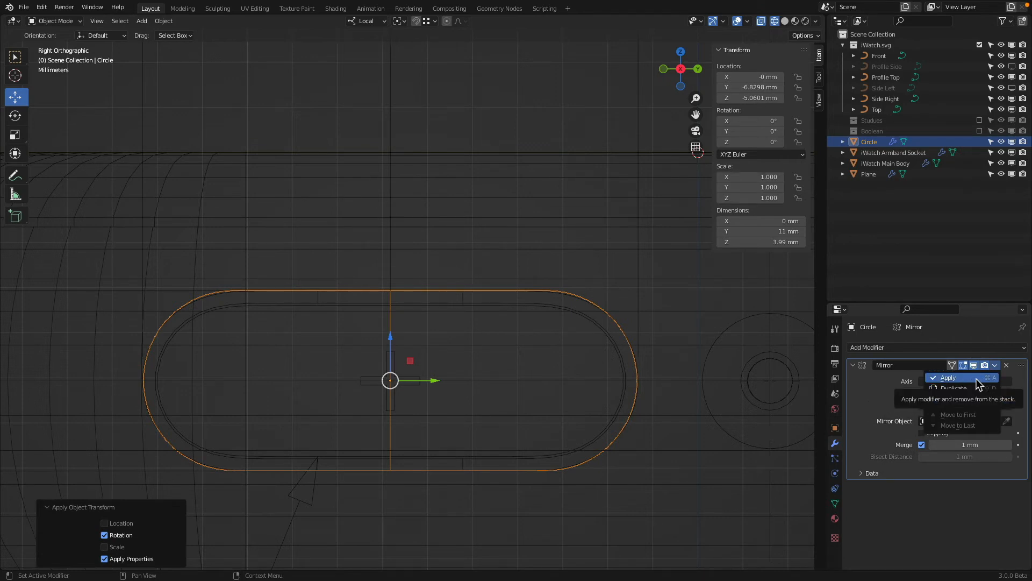
pyautogui.click(975, 379)
pyautogui.press('Tab')
pyautogui.click(383, 285)
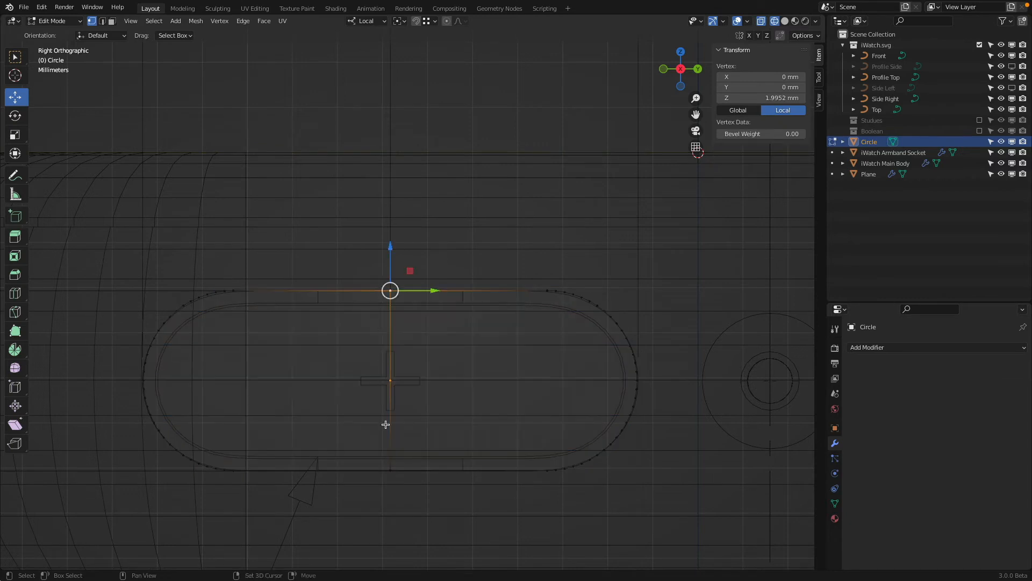
pyautogui.keyDown('shift'); pyautogui.click(388, 477); pyautogui.keyUp('shift')
pyautogui.press('x')
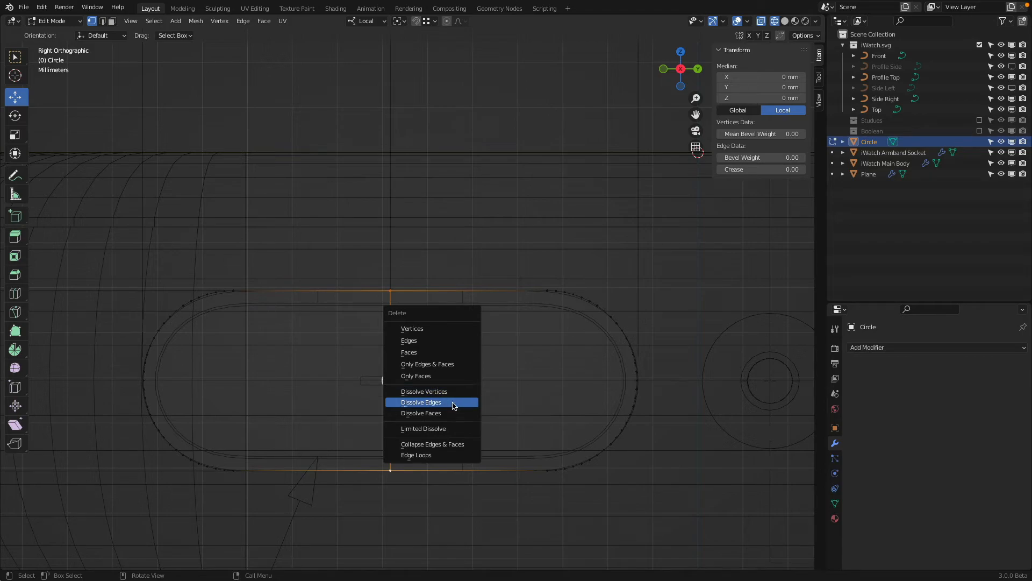
pyautogui.click(452, 403)
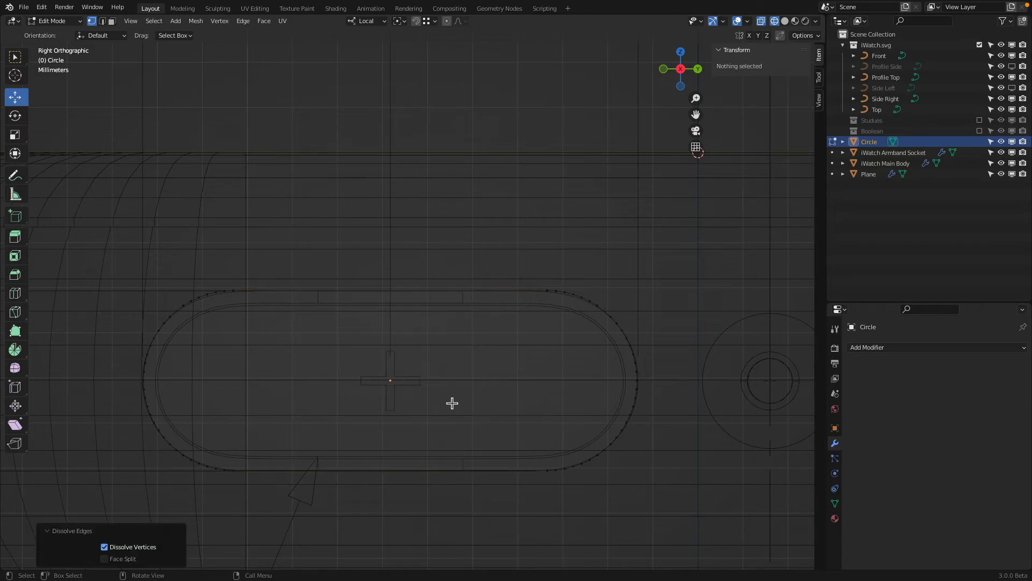
# - Switch to solid shading and move the button outline object along X out in front of the watch's side
pyautogui.press('a')
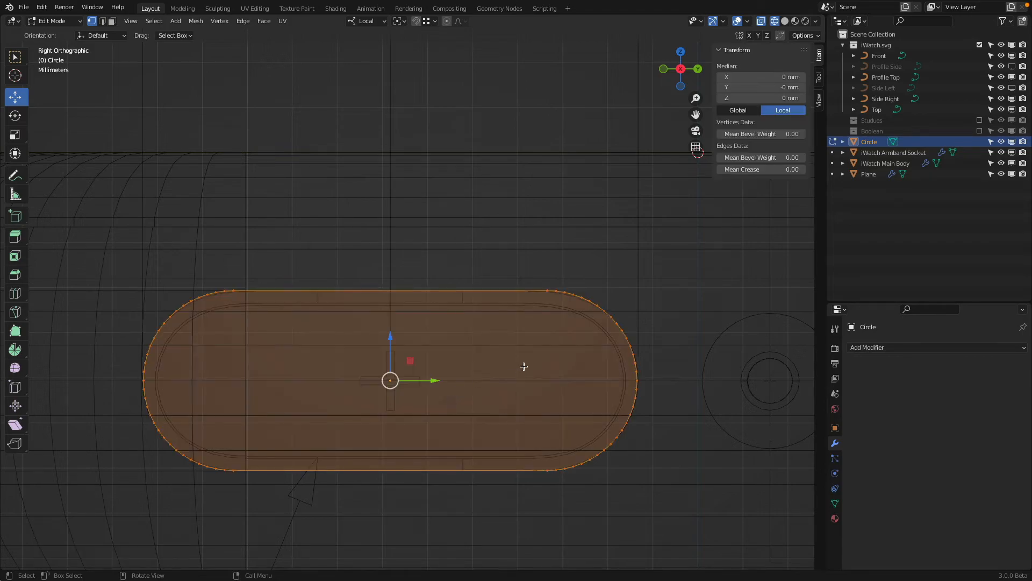
pyautogui.moveTo(524, 366)
pyautogui.mouseDown(button='middle')
pyautogui.moveTo(500, 355)
pyautogui.moveTo(532, 360)
pyautogui.mouseUp(button='middle')
pyautogui.press('z')
pyautogui.click(755, 382)
pyautogui.scroll(-5, 725, 378)
pyautogui.keyDown('shift'); pyautogui.moveTo(699, 373); pyautogui.dragTo(610, 316, button='middle'); pyautogui.keyUp('shift')
pyautogui.scroll(-5, 433, 316)
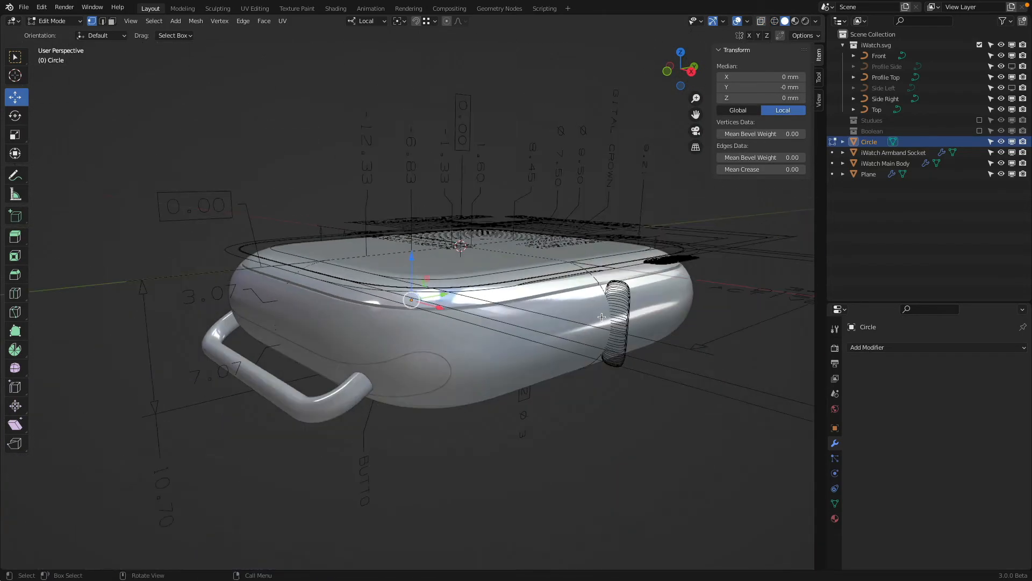
pyautogui.press('Tab')
pyautogui.moveTo(439, 310); pyautogui.dragTo(569, 350)
pyautogui.scroll(3, 544, 339)
pyautogui.keyDown('shift'); pyautogui.moveTo(544, 339); pyautogui.dragTo(458, 324, button='middle'); pyautogui.keyUp('shift')
# - Inset the button face by about 0.14 mm to form a thin rim
pyautogui.press('Tab')
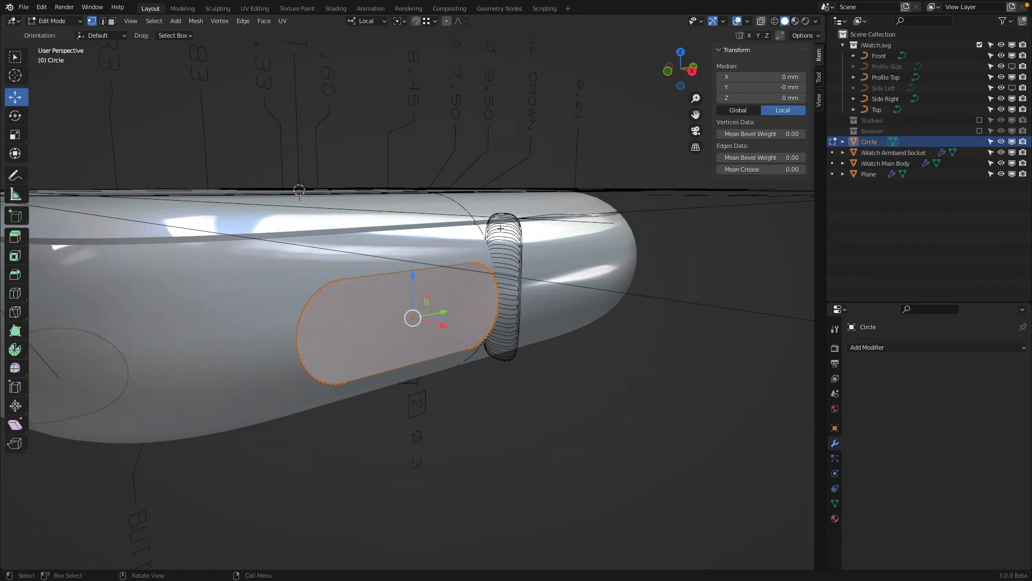
pyautogui.press('i')
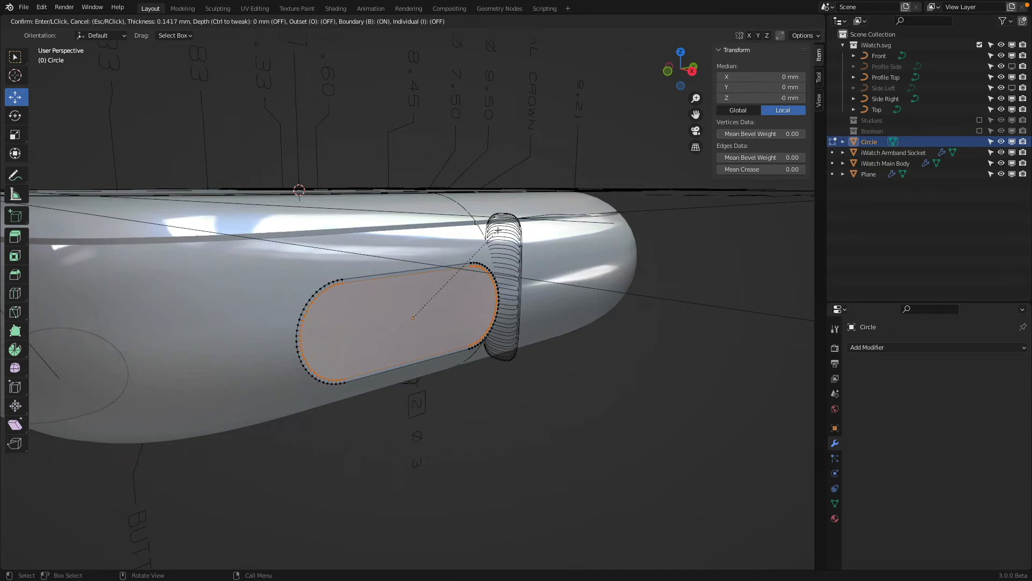
pyautogui.click(497, 228)
# - Select and frame the two vertices across the rim at the left end of its upper straight section
pyautogui.press('KP_Decimal')
pyautogui.scroll(-2, 442, 228)
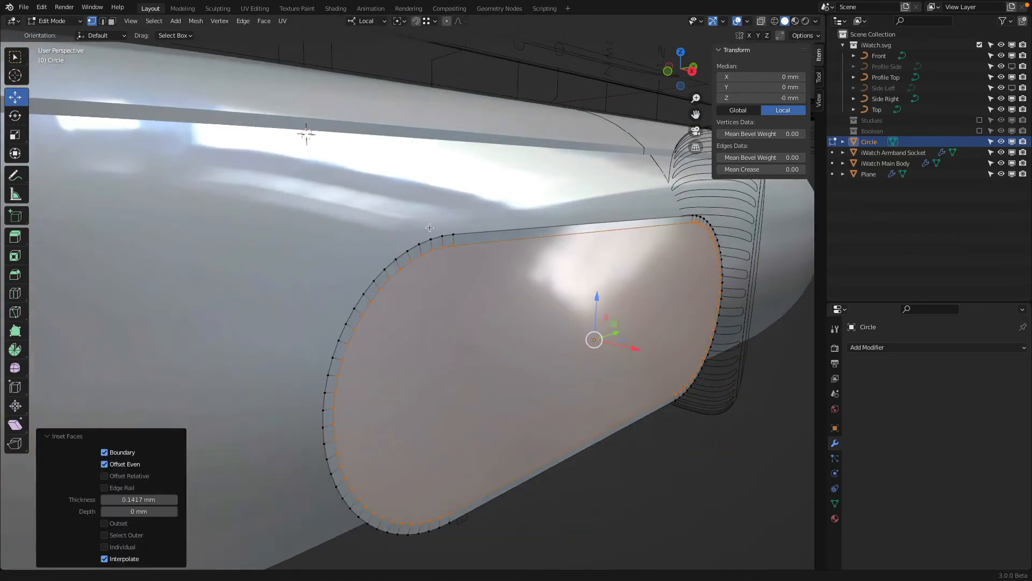
pyautogui.click(475, 232)
pyautogui.keyDown('shift'); pyautogui.click(464, 248); pyautogui.keyUp('shift')
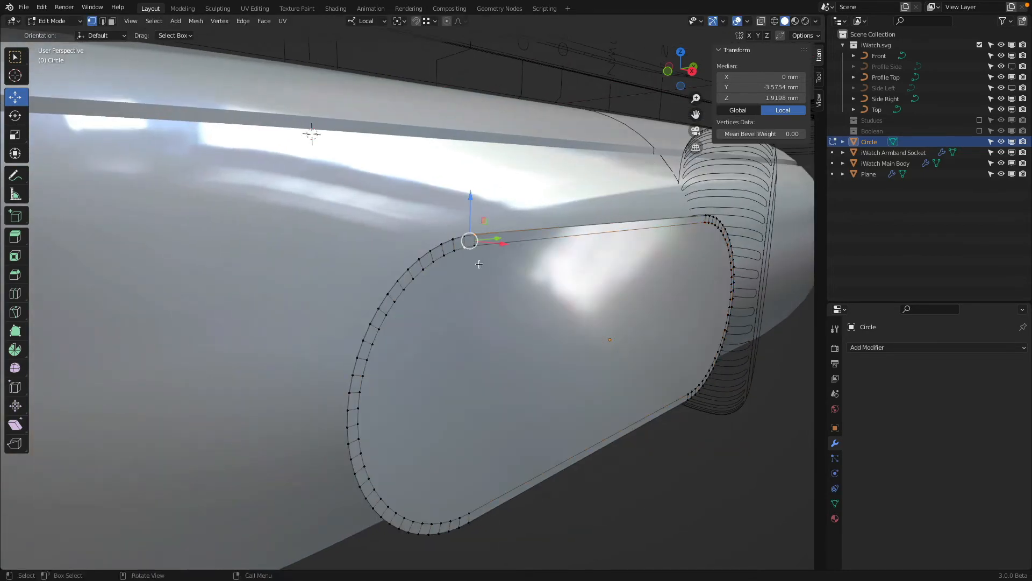
pyautogui.press('a')
pyautogui.click(486, 263)
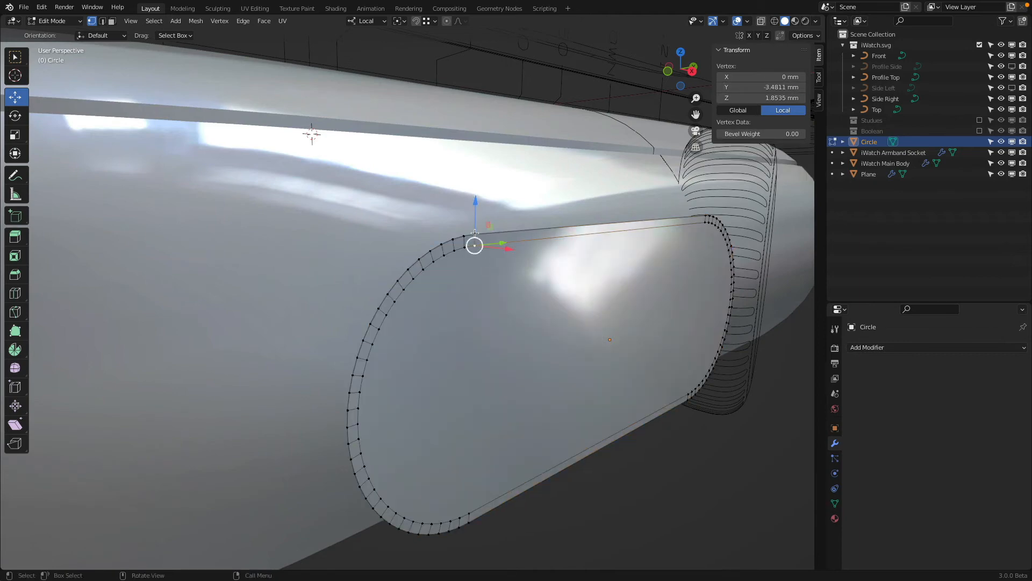
pyautogui.keyDown('shift'); pyautogui.click(472, 229); pyautogui.keyUp('shift')
pyautogui.press('KP_Decimal')
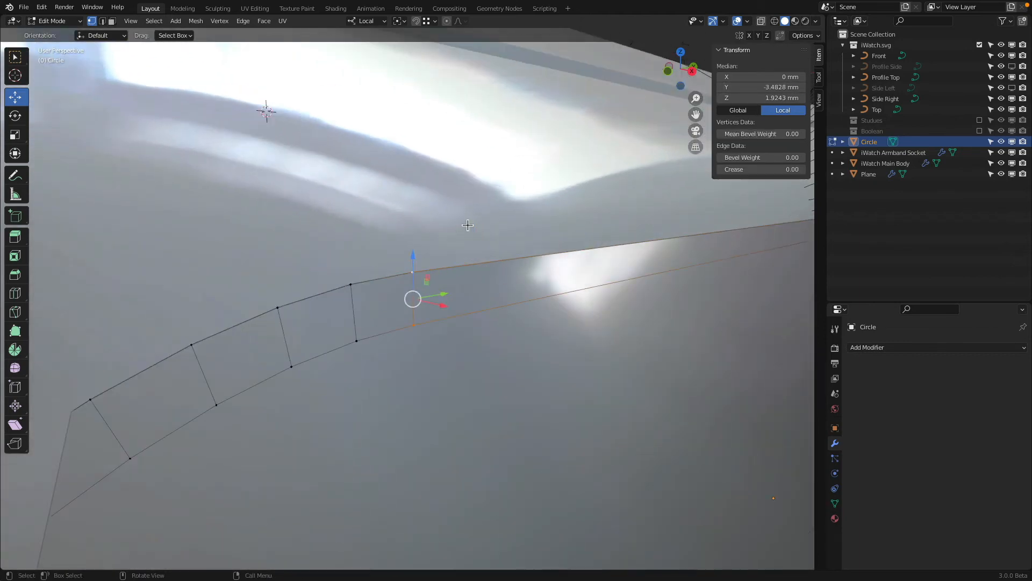
# - Set the viewport's clip start distance to 0.1 mm
pyautogui.click(819, 99)
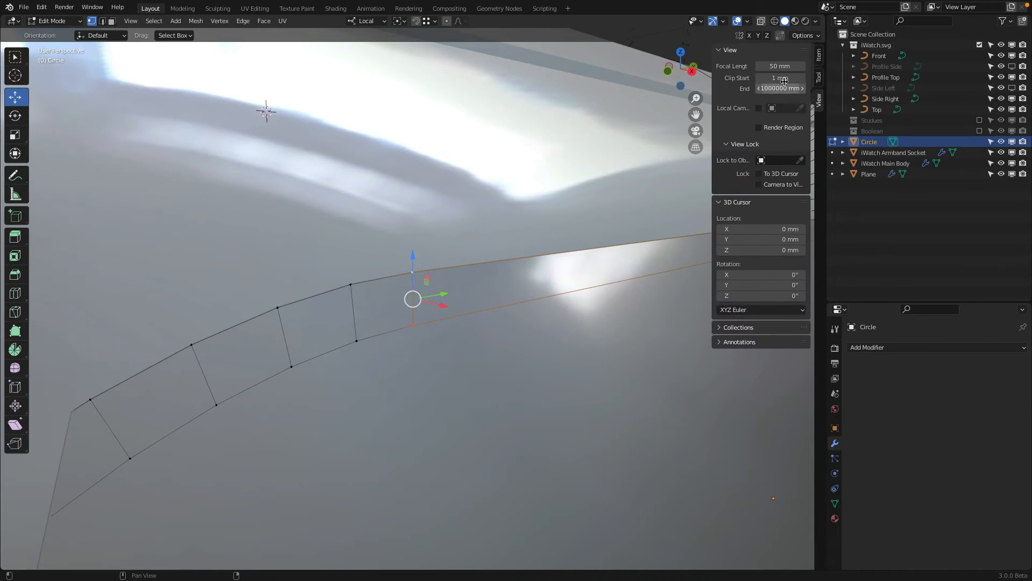
pyautogui.click(792, 78)
pyautogui.write('0.1')
pyautogui.press('Return')
pyautogui.scroll(3, 452, 302)
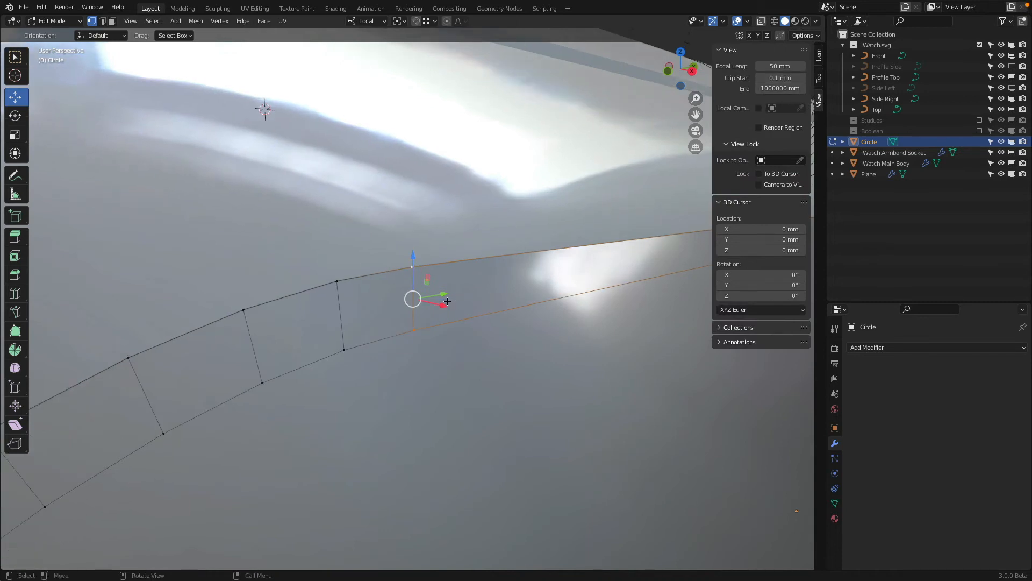
# - Show the edge length overlay to measure the rim's width
pyautogui.click(748, 21)
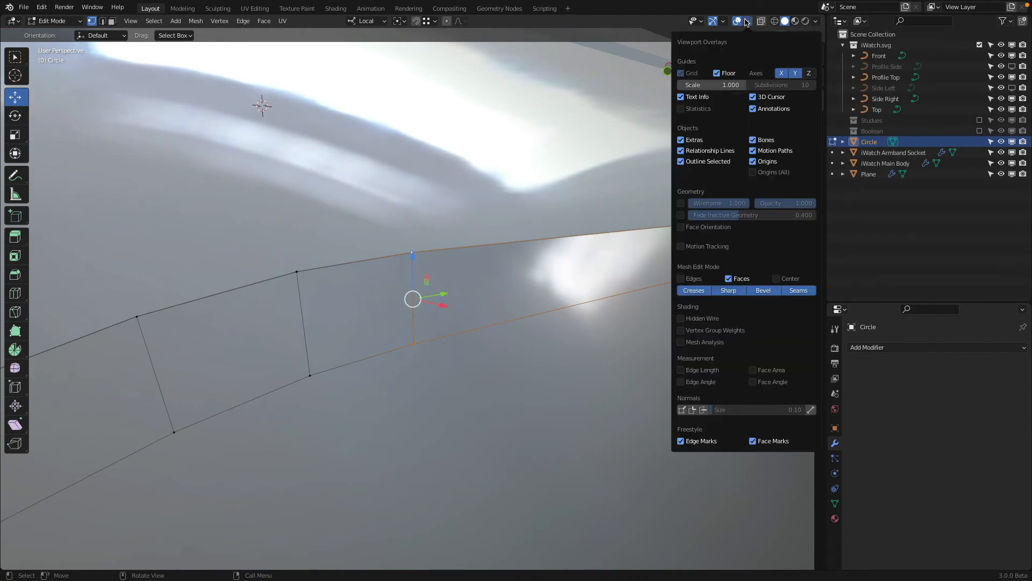
pyautogui.click(708, 372)
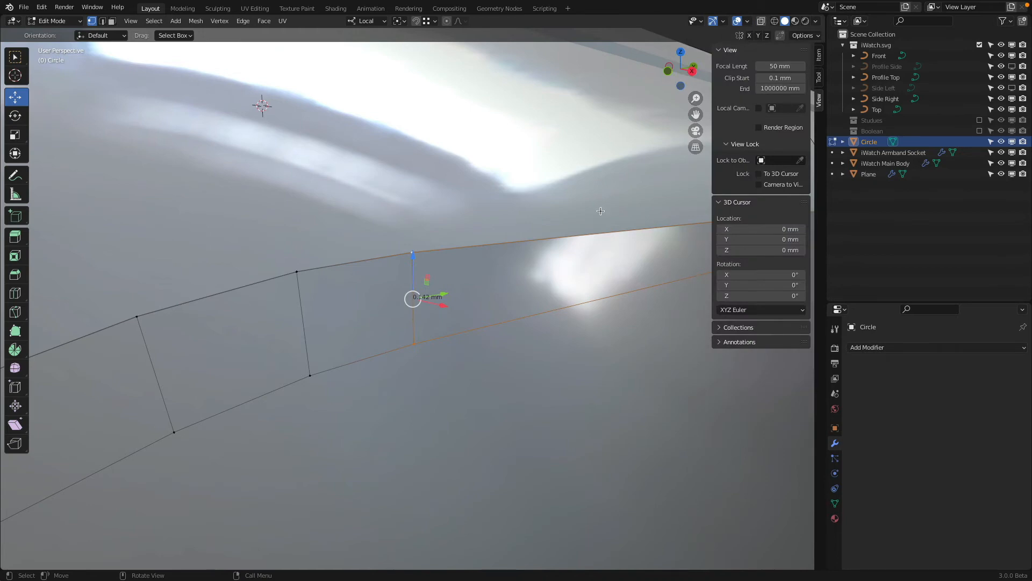
pyautogui.scroll(-6, 601, 211)
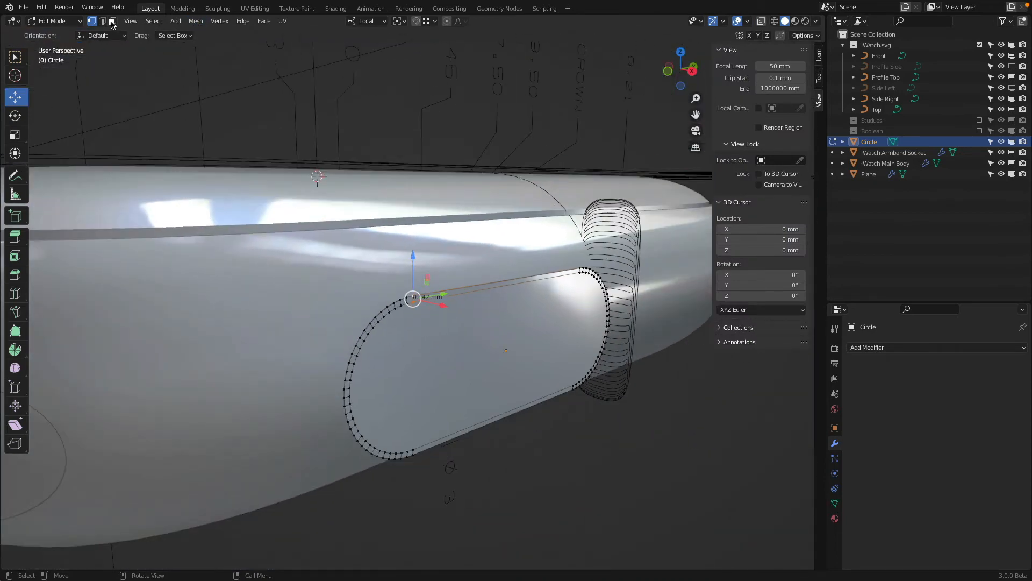
# - Delete the large inner face of the button so only the thin rim remains
pyautogui.click(111, 24)
pyautogui.click(506, 350)
pyautogui.press('x')
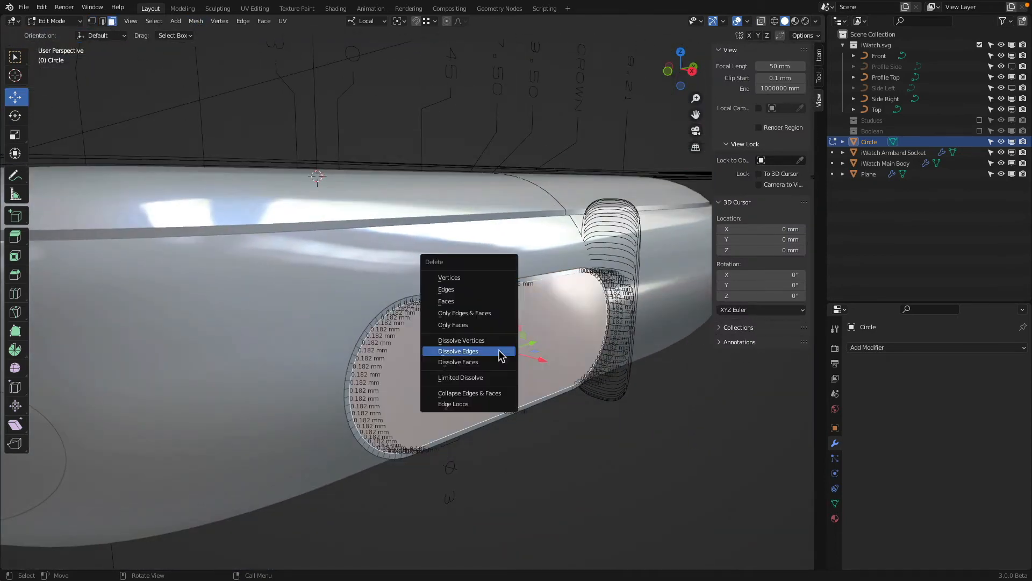
pyautogui.click(499, 301)
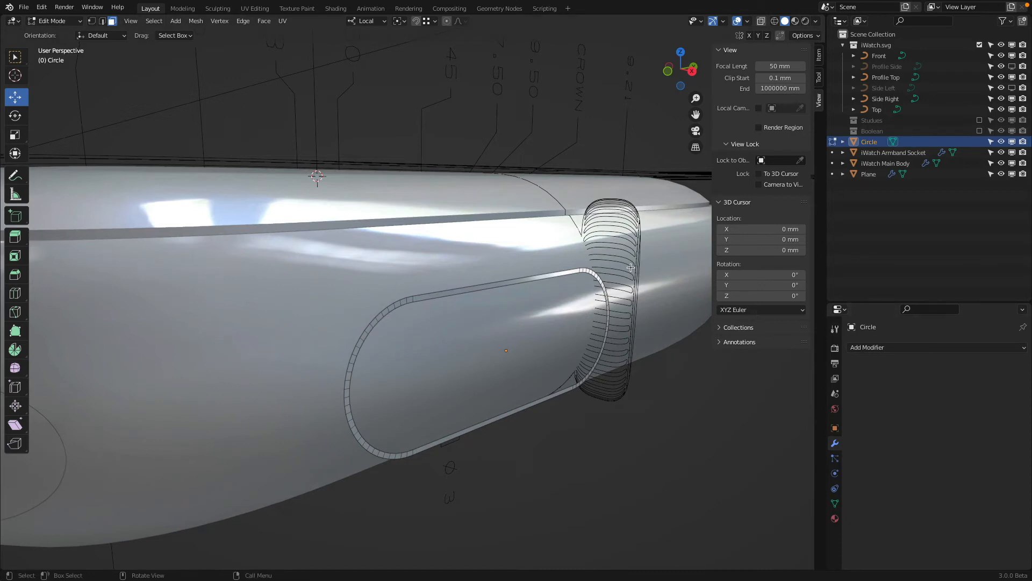
# - Select the whole rim and turn off the edge length overlay
pyautogui.press('a')
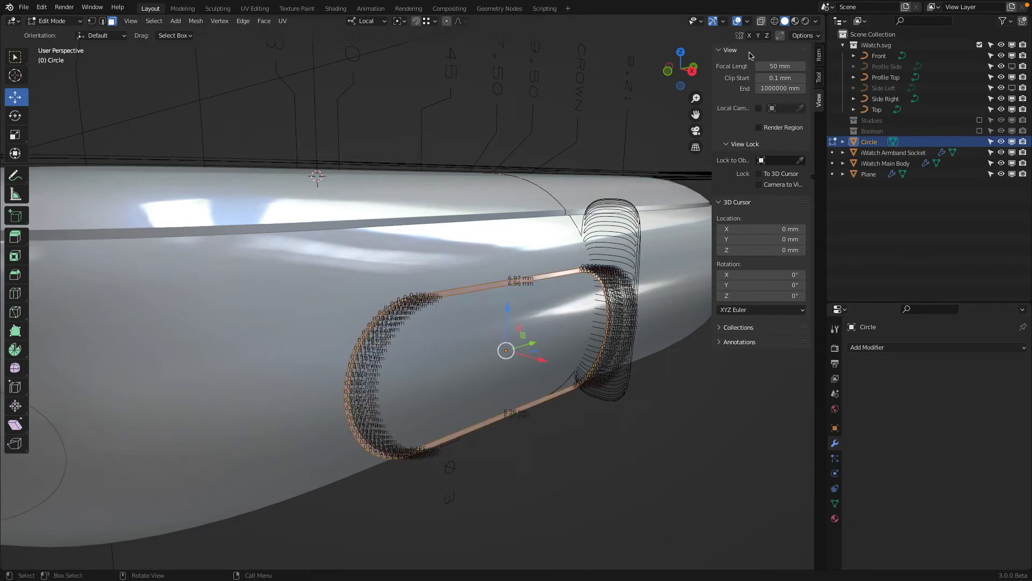
pyautogui.click(747, 21)
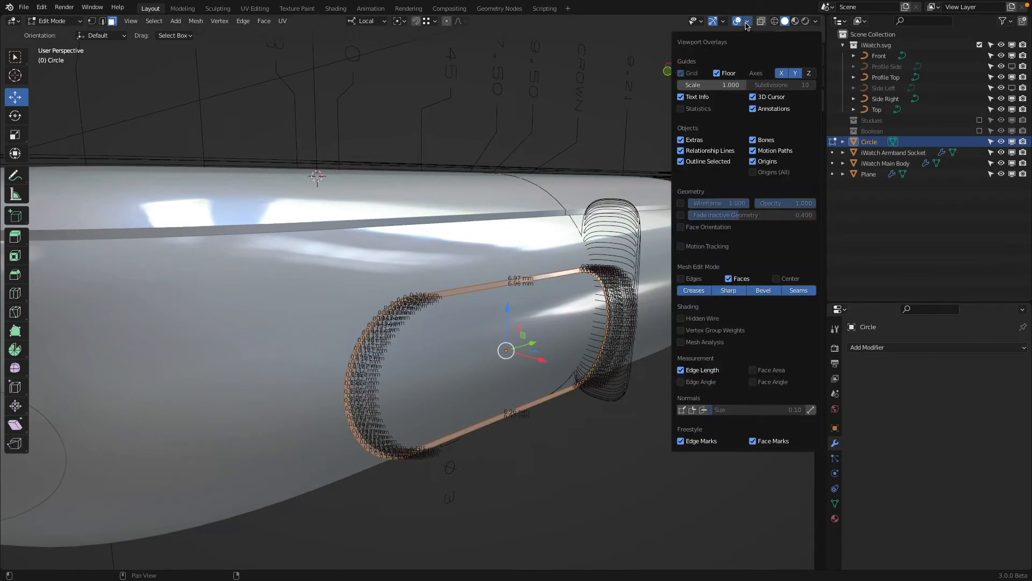
pyautogui.click(699, 370)
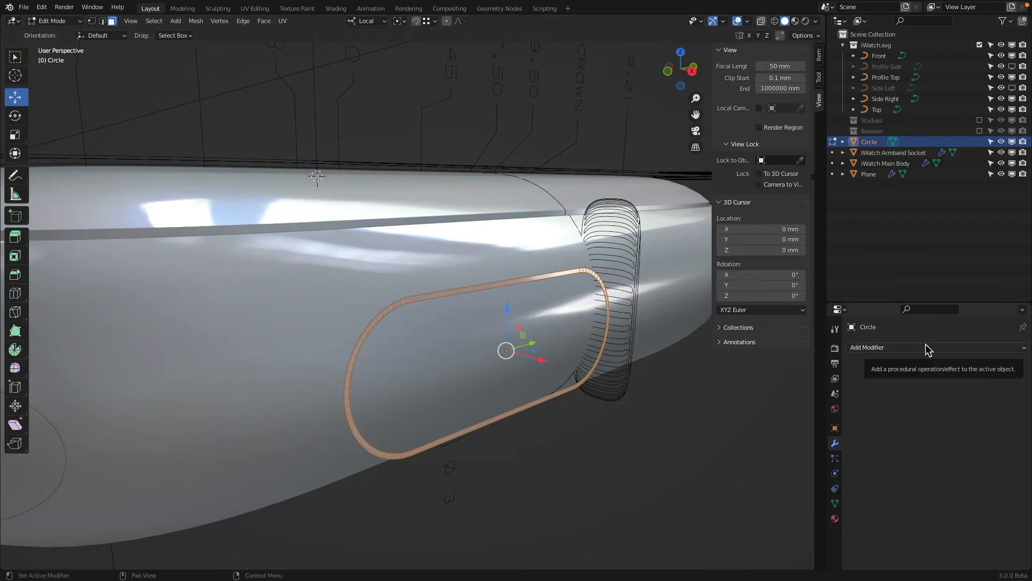
# - Add a Shrinkwrap modifier to the button rim
pyautogui.click(925, 348)
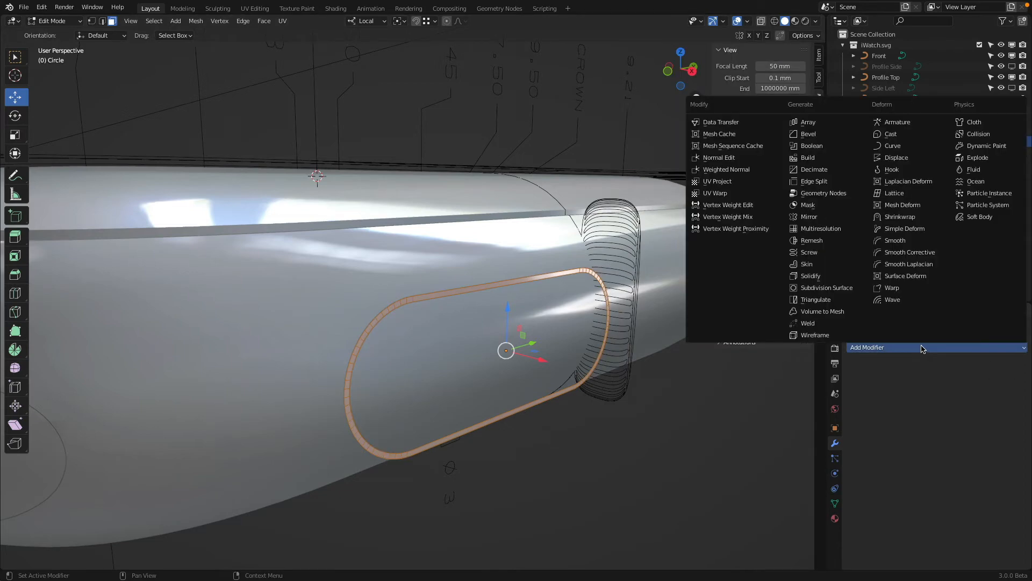
pyautogui.click(917, 218)
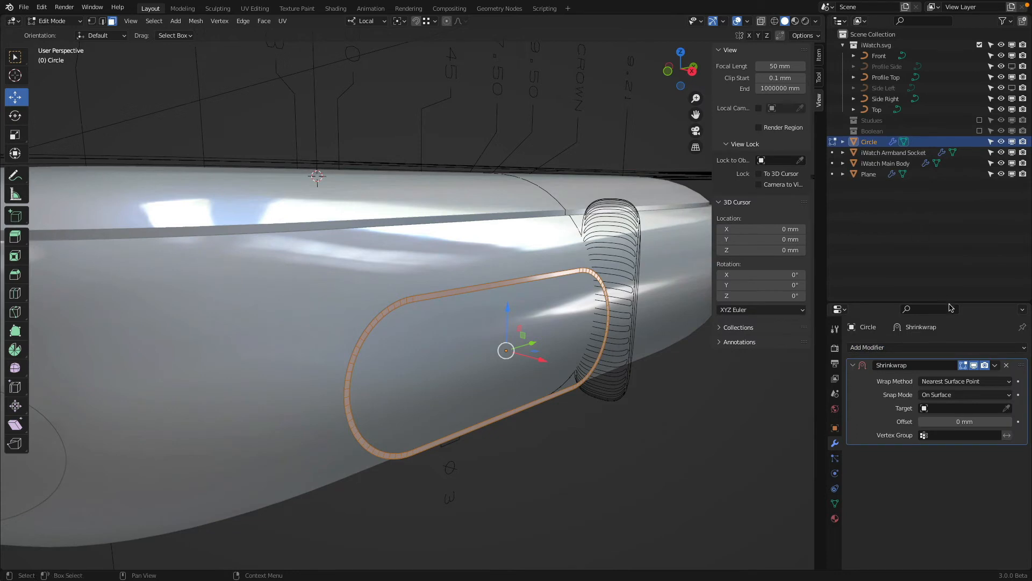
pyautogui.click(988, 394)
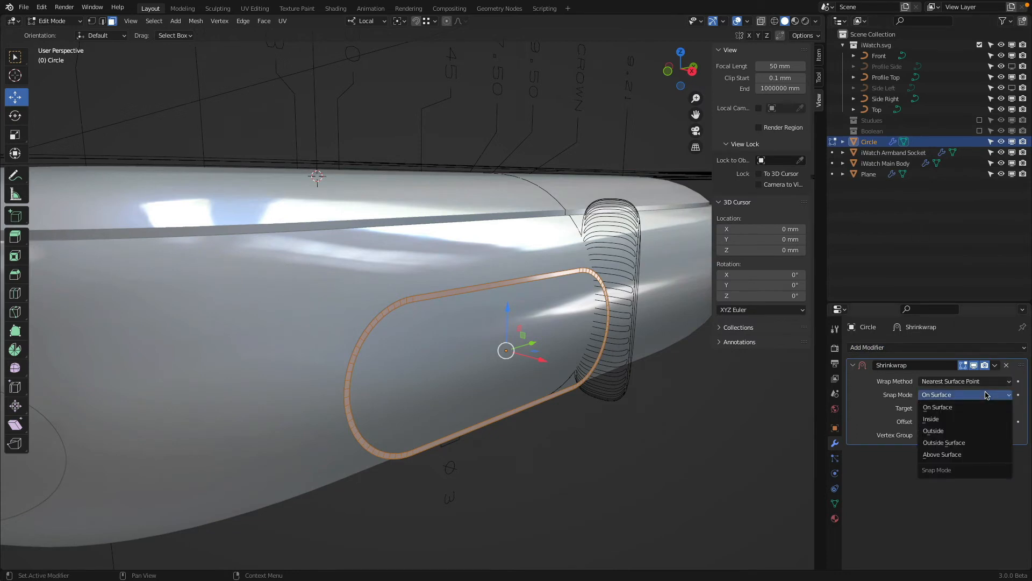
pyautogui.click(984, 433)
pyautogui.click(955, 395)
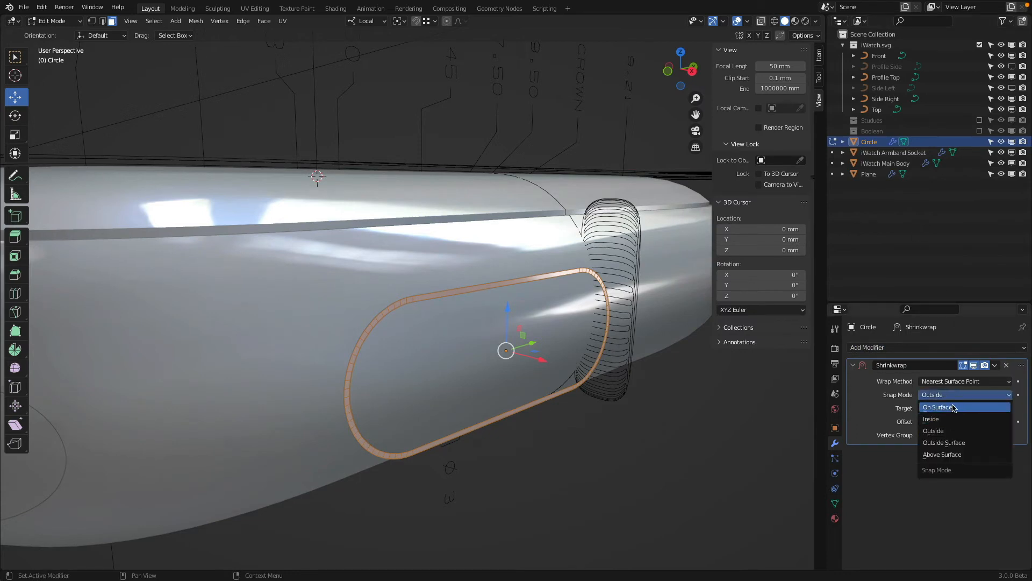
pyautogui.click(953, 408)
# - Set the Shrinkwrap to Project along the X axis in the negative direction only, with iWatch Main Body as target
pyautogui.click(959, 383)
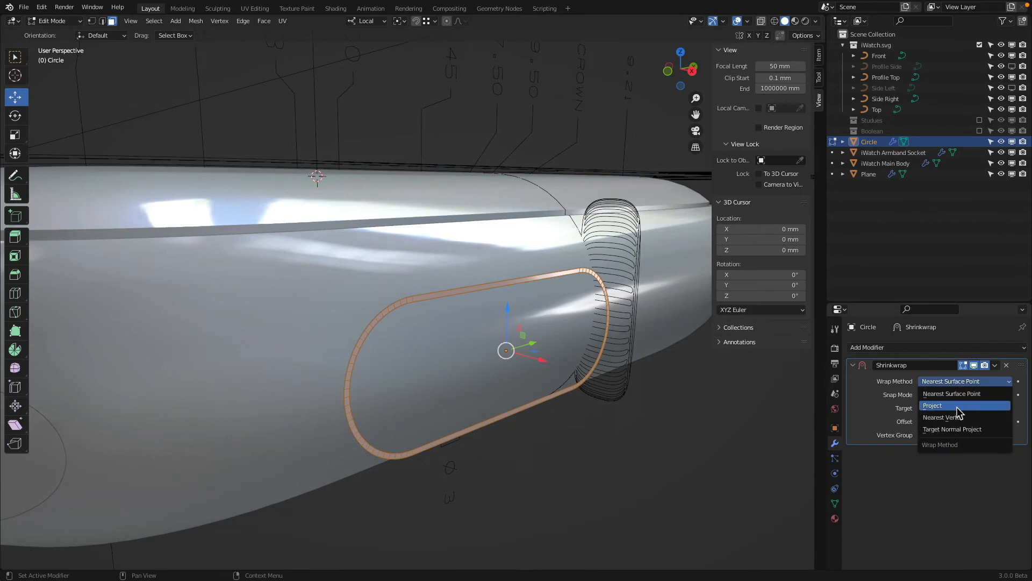
pyautogui.click(957, 408)
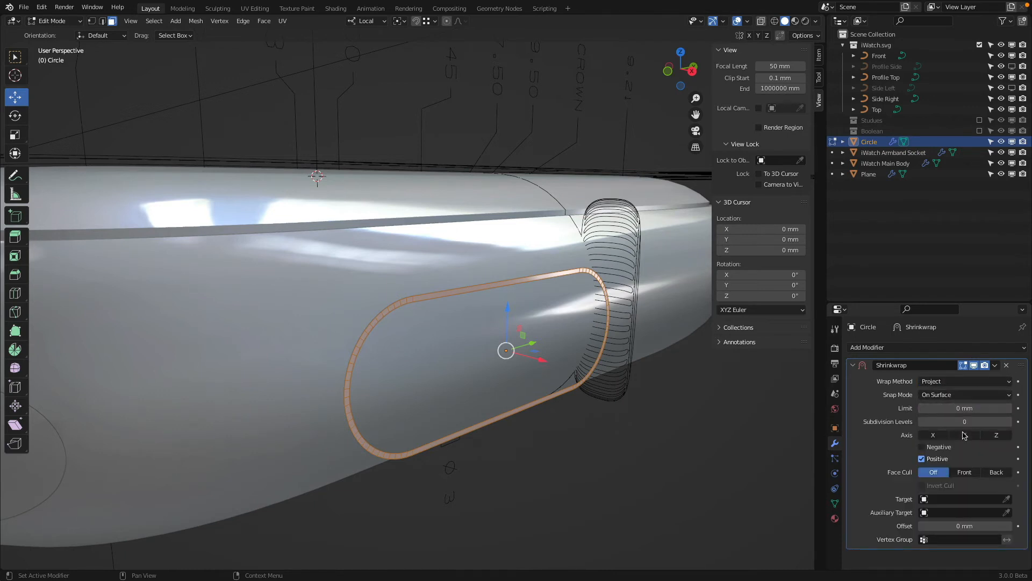
pyautogui.click(936, 436)
pyautogui.click(939, 448)
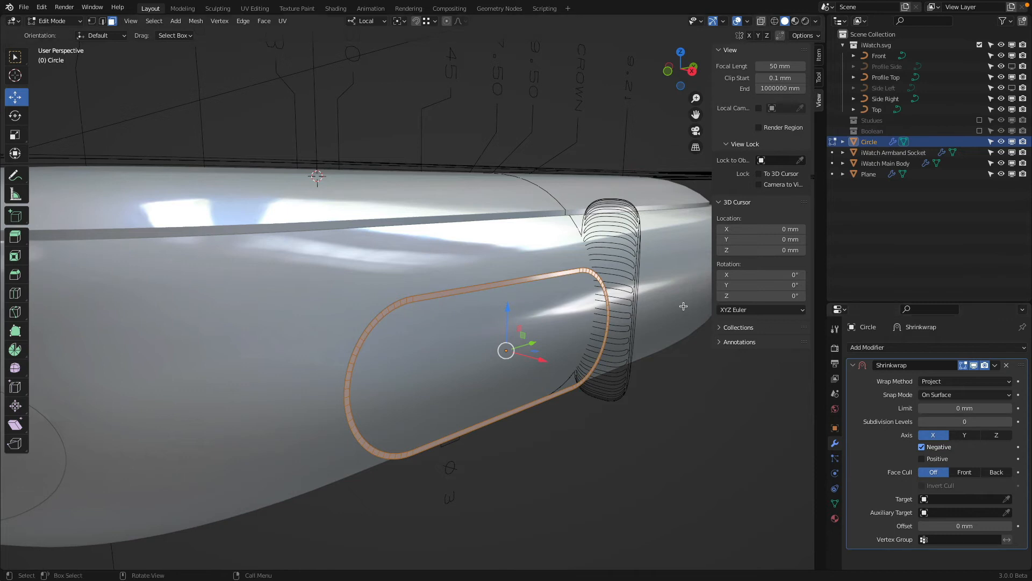
pyautogui.click(1012, 503)
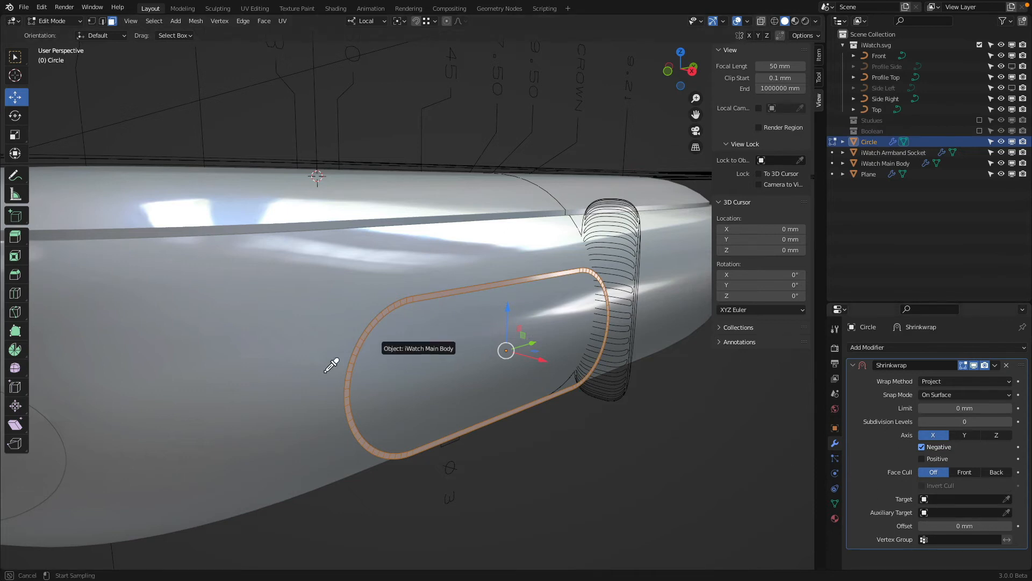
pyautogui.click(306, 367)
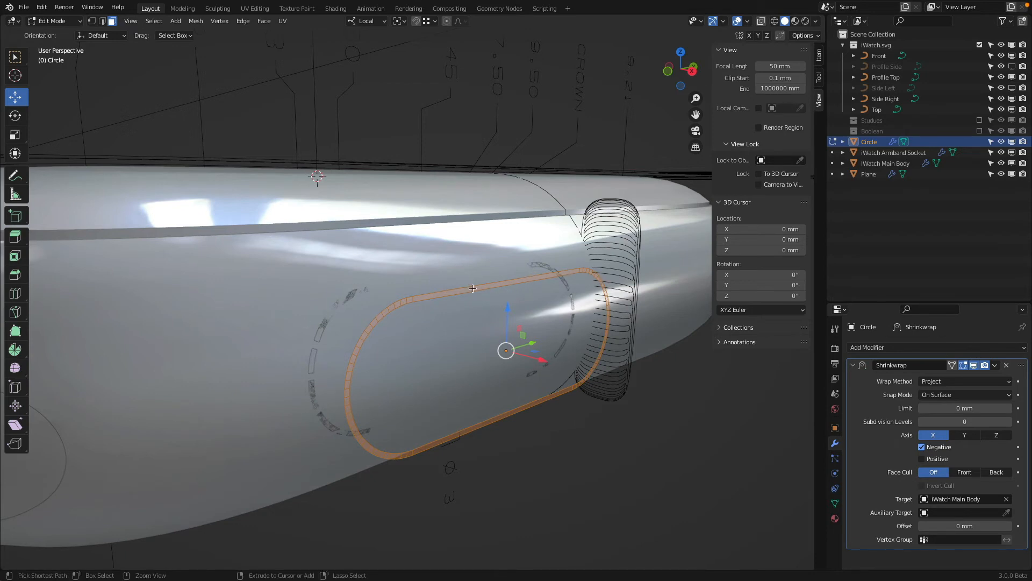
# - Add 20 evenly spaced loop cuts across the rim's upper straight section without sliding them
pyautogui.hotkey('ctrl', 'r')
pyautogui.scroll(6, 472, 288)
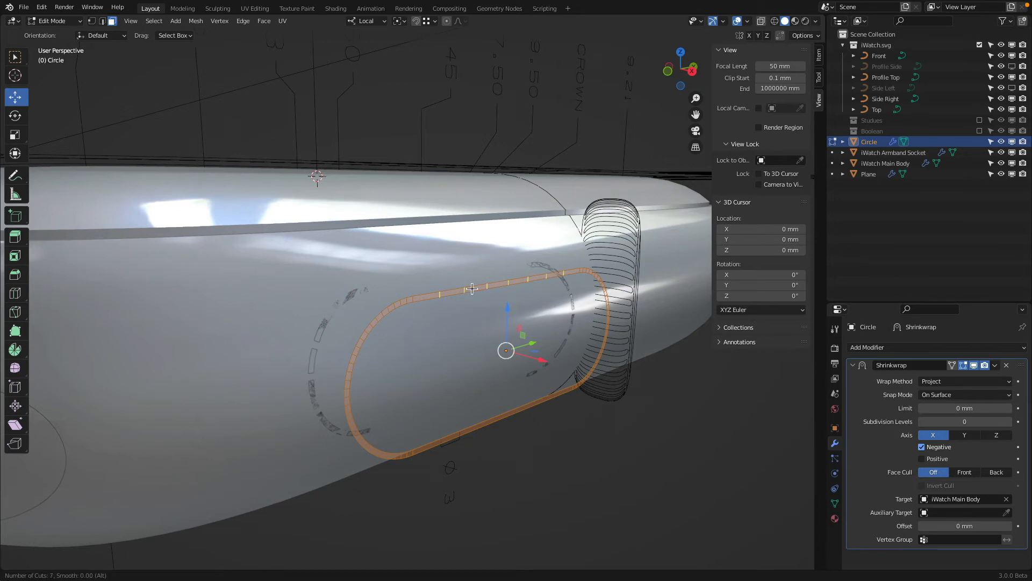
pyautogui.scroll(3, 472, 288)
pyautogui.click(472, 289)
pyautogui.rightClick(472, 289)
# - Add 20 evenly spaced loop cuts across the rim's lower straight section without sliding them
pyautogui.hotkey('ctrl', 'r')
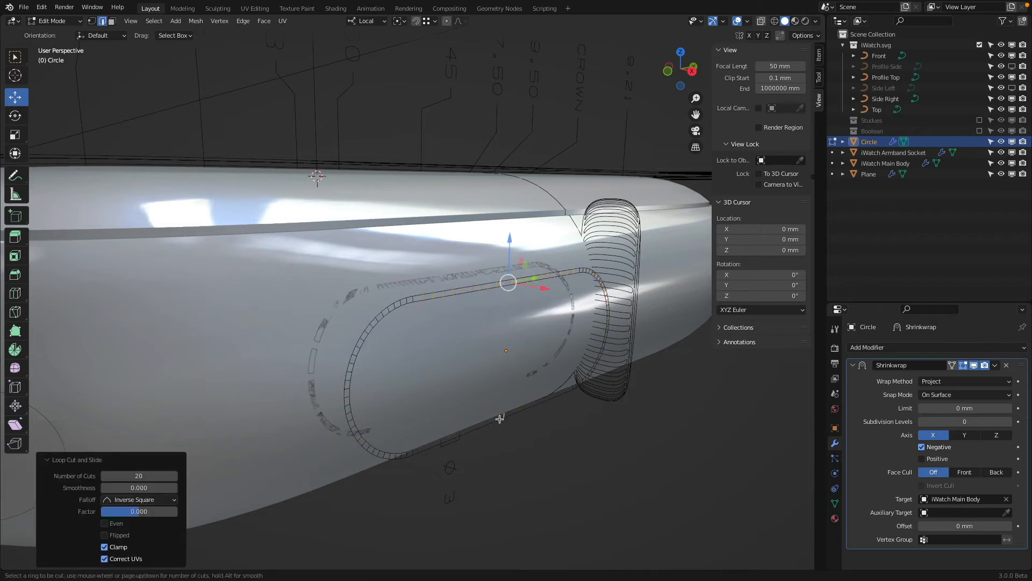
pyautogui.scroll(11, 499, 419)
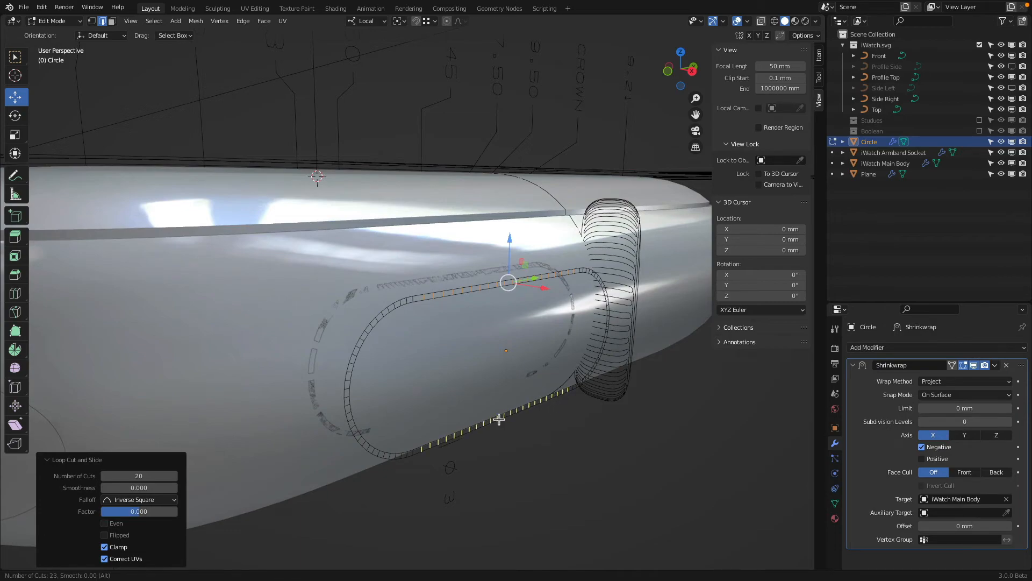
pyautogui.click(499, 419)
pyautogui.rightClick(502, 415)
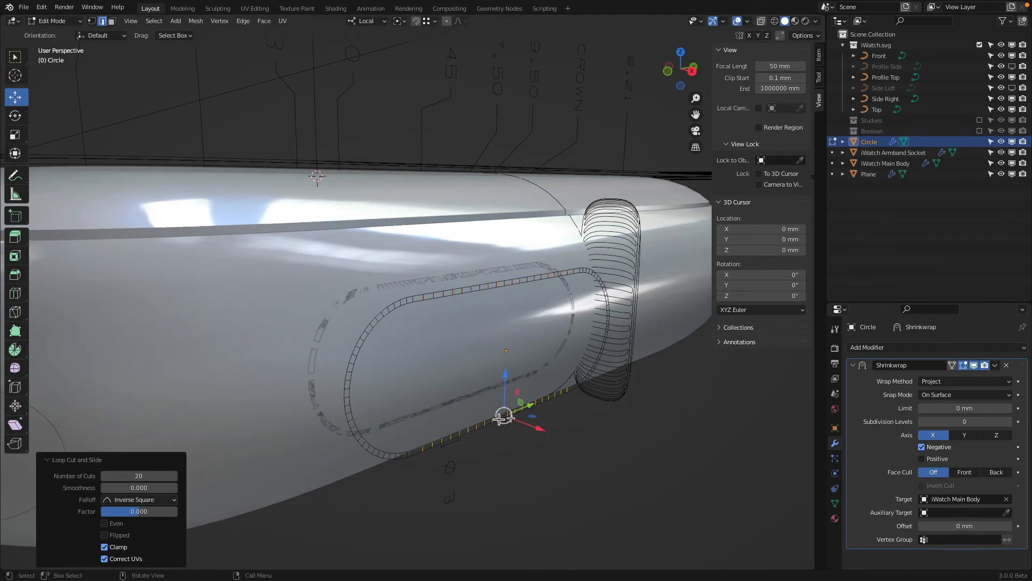
# - Leave mesh editing of the button rim and collapse its Shrinkwrap modifier settings
pyautogui.moveTo(503, 415); pyautogui.dragTo(545, 401, button='middle')
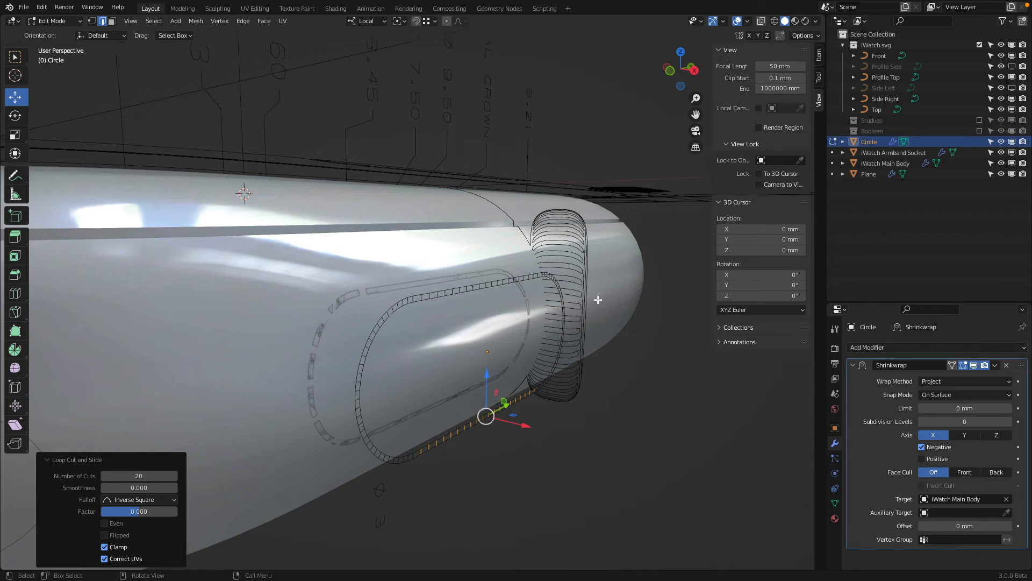
pyautogui.press('Tab')
pyautogui.press('Tab')
pyautogui.press('Tab')
pyautogui.press('Tab')
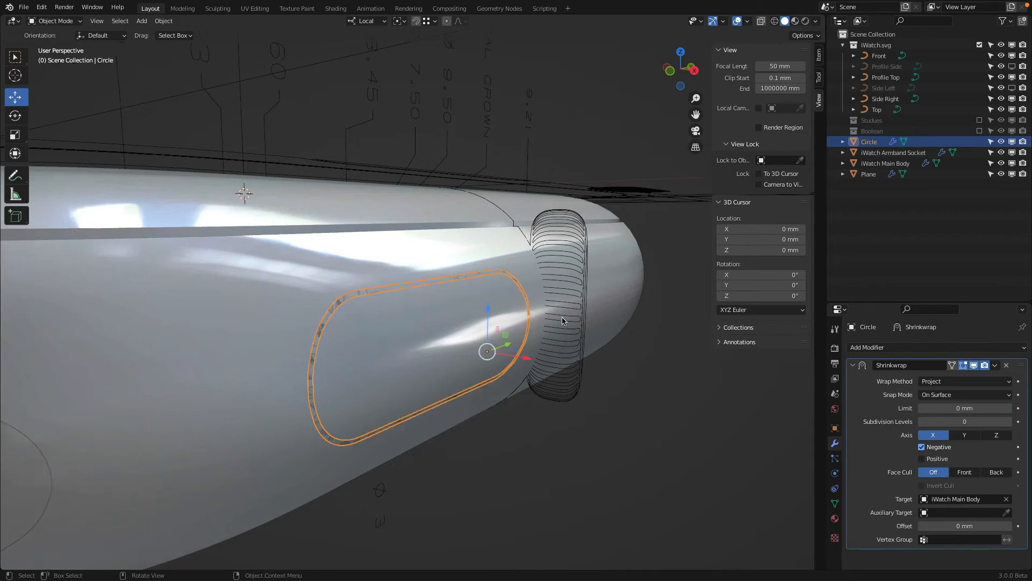
pyautogui.click(858, 365)
pyautogui.press('Tab')
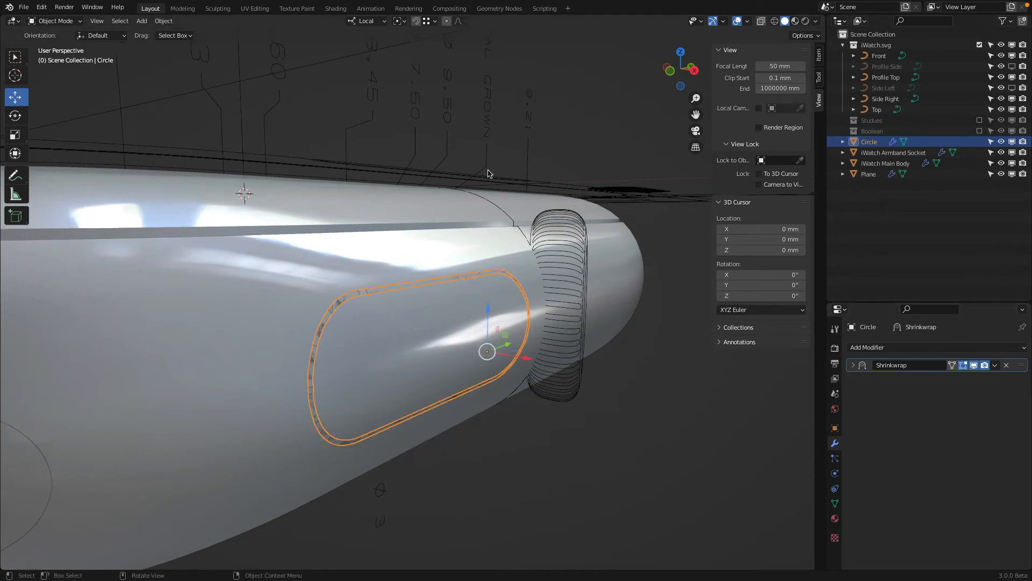
# - Rename the projected rim object as "Button Ring Template"
pyautogui.doubleClick(873, 146)
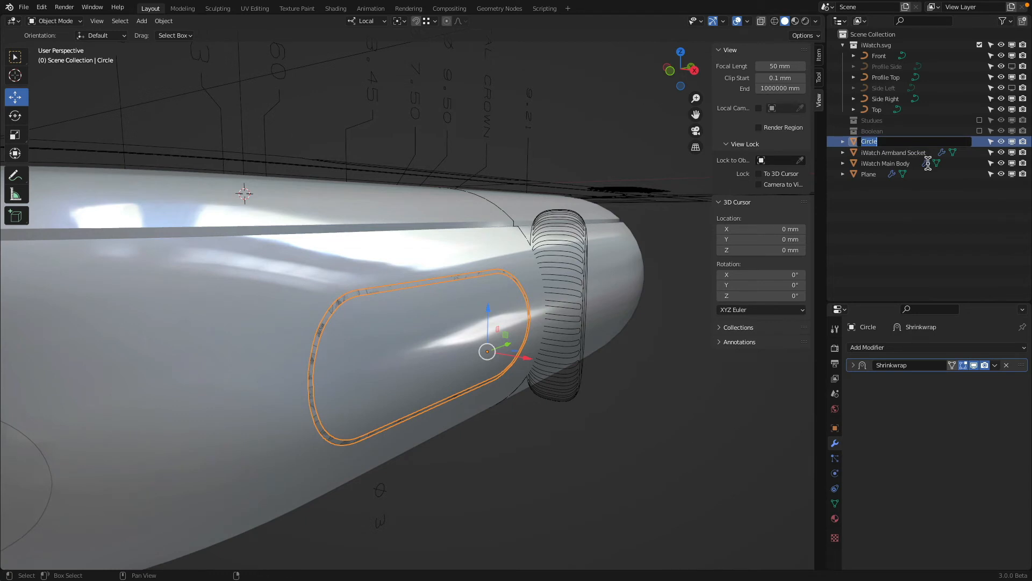
pyautogui.write('Button Ring Templat')
pyautogui.press('Return')
# - Duplicate Button Ring Template in place and apply the Shrinkwrap modifier on the copy
pyautogui.hotkey('shift', 'd')
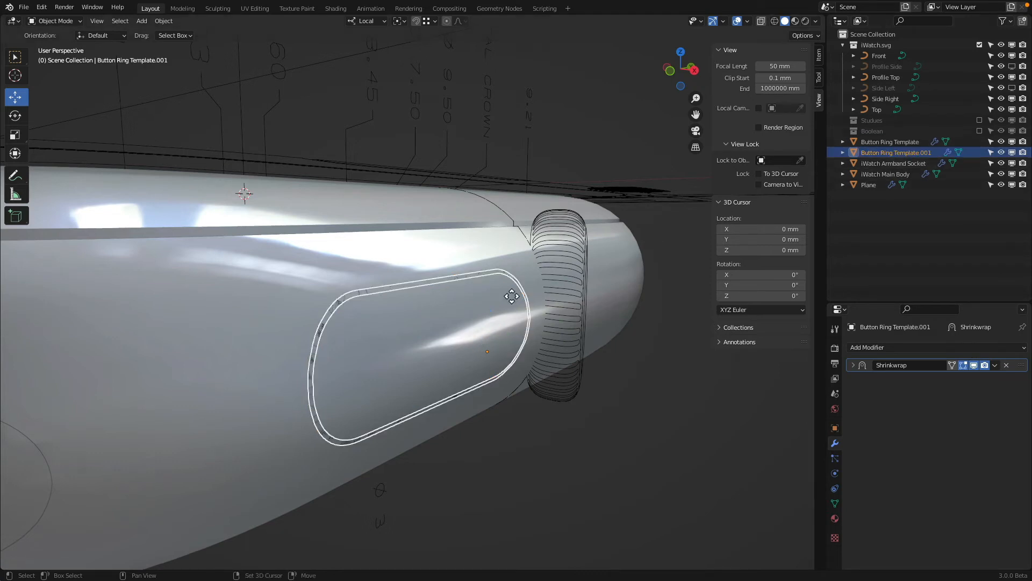
pyautogui.rightClick(512, 296)
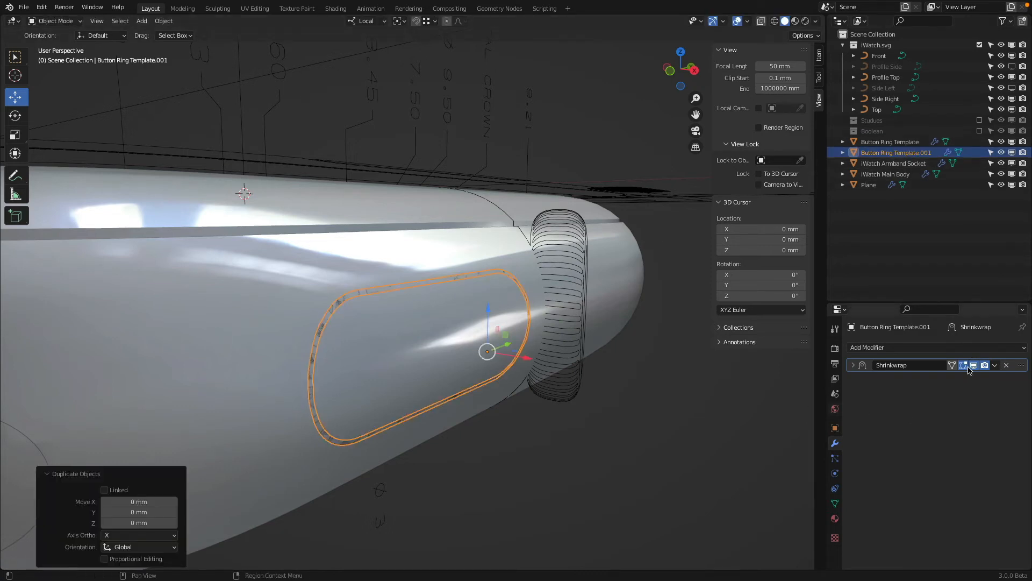
pyautogui.click(995, 365)
pyautogui.click(983, 378)
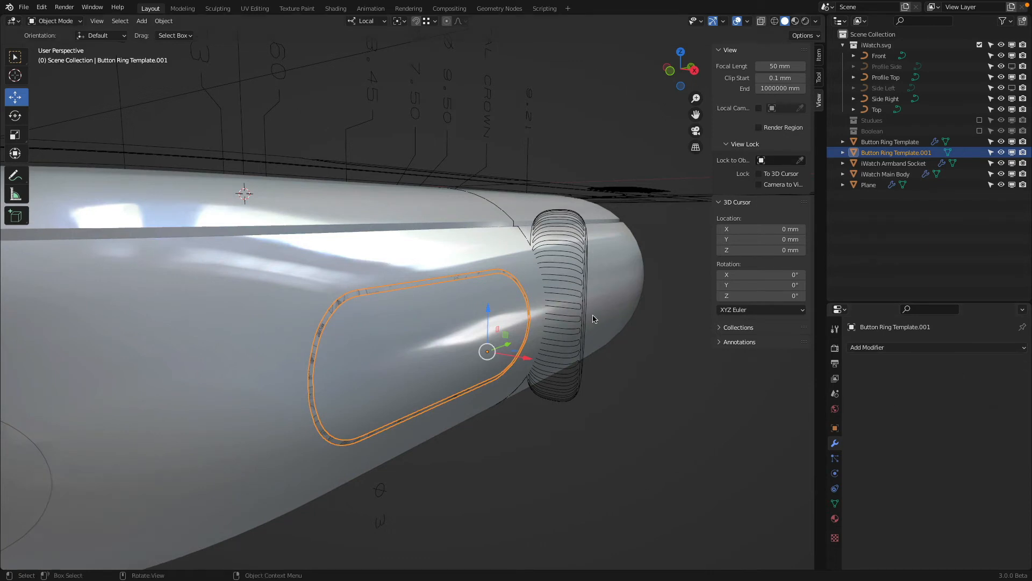
# - Rename the duplicated ring object as "Button Ring Volume"
pyautogui.press('a')
pyautogui.click(906, 153)
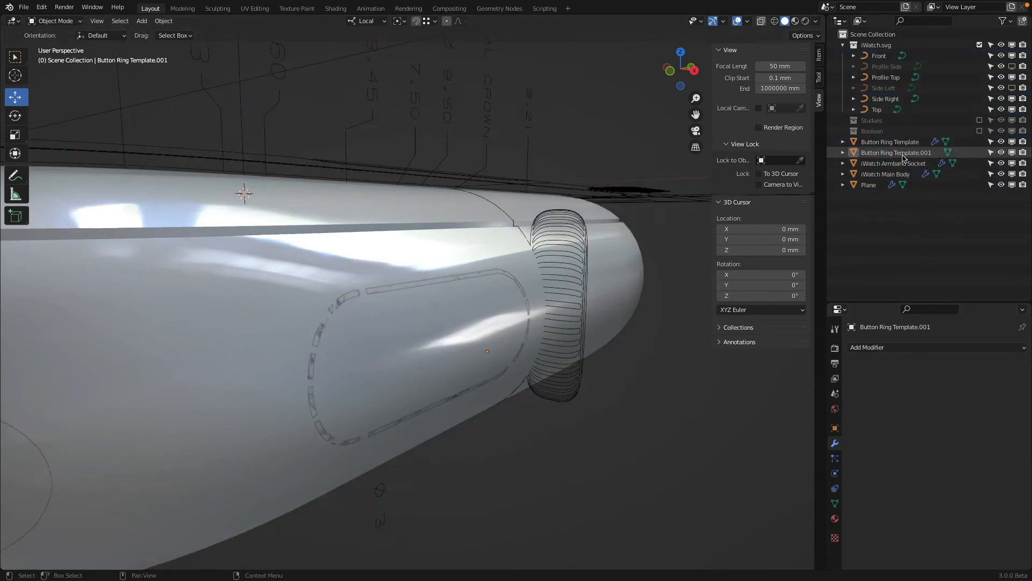
pyautogui.doubleClick(904, 153)
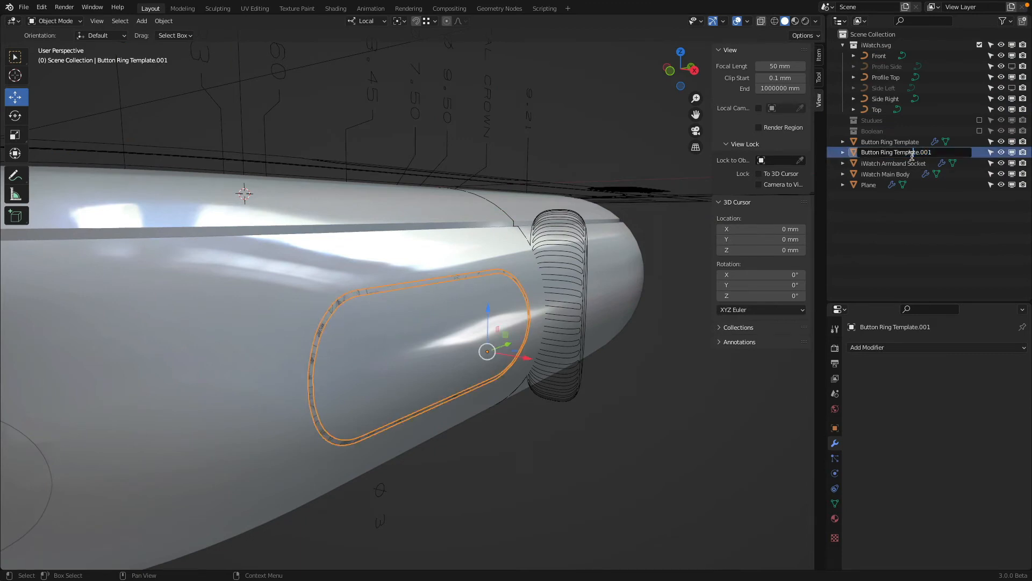
pyautogui.moveTo(894, 152); pyautogui.dragTo(995, 162)
pyautogui.write('Volum')
pyautogui.press('Return')
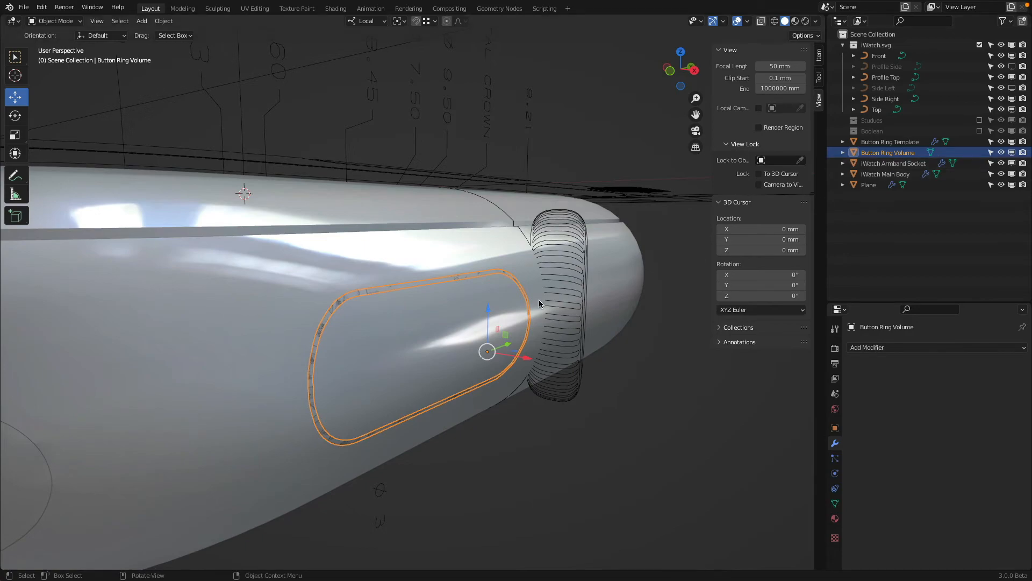
# - Extrude the whole Button Ring Volume mesh outward along its normals by about 0.92 mm, and return to solid shading
pyautogui.moveTo(460, 311)
pyautogui.mouseDown(button='middle')
pyautogui.moveTo(483, 334)
pyautogui.moveTo(462, 312)
pyautogui.mouseUp(button='middle')
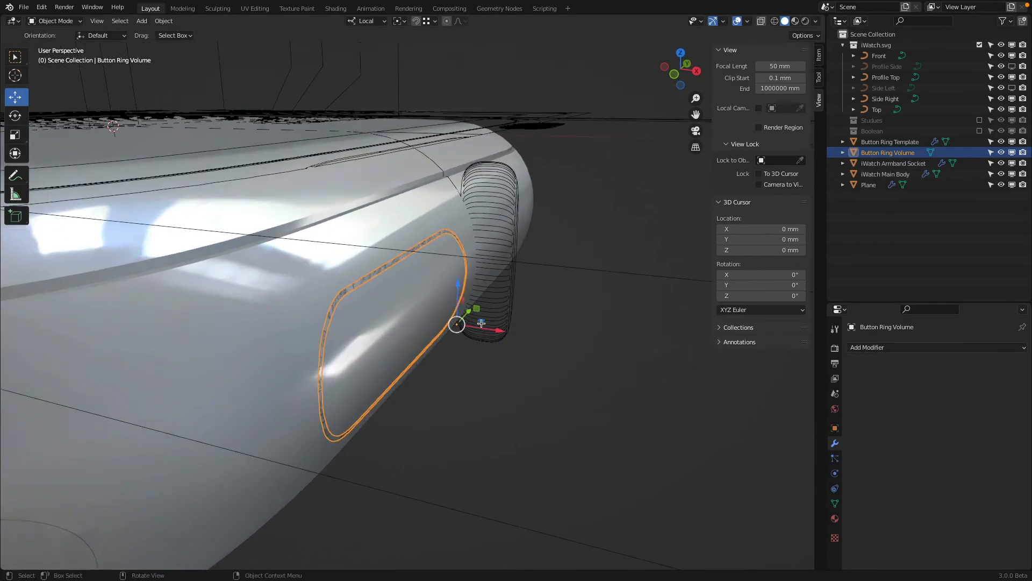
pyautogui.press('Tab')
pyautogui.press('a')
pyautogui.hotkey('shift', 'z')
pyautogui.moveTo(334, 330); pyautogui.dragTo(447, 295, button='middle')
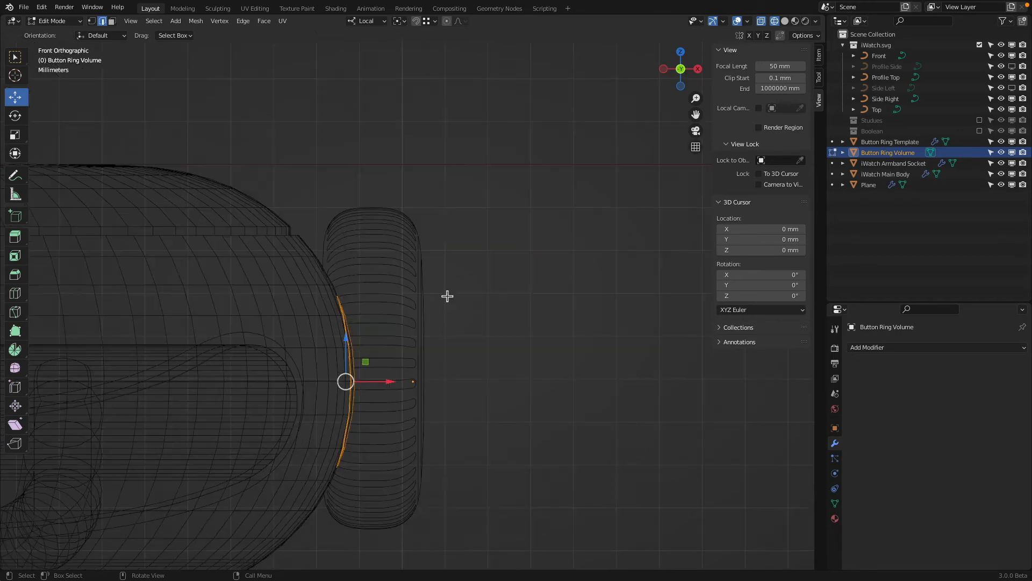
pyautogui.press('KP_3')
pyautogui.press('KP_1')
pyautogui.press('KP_7')
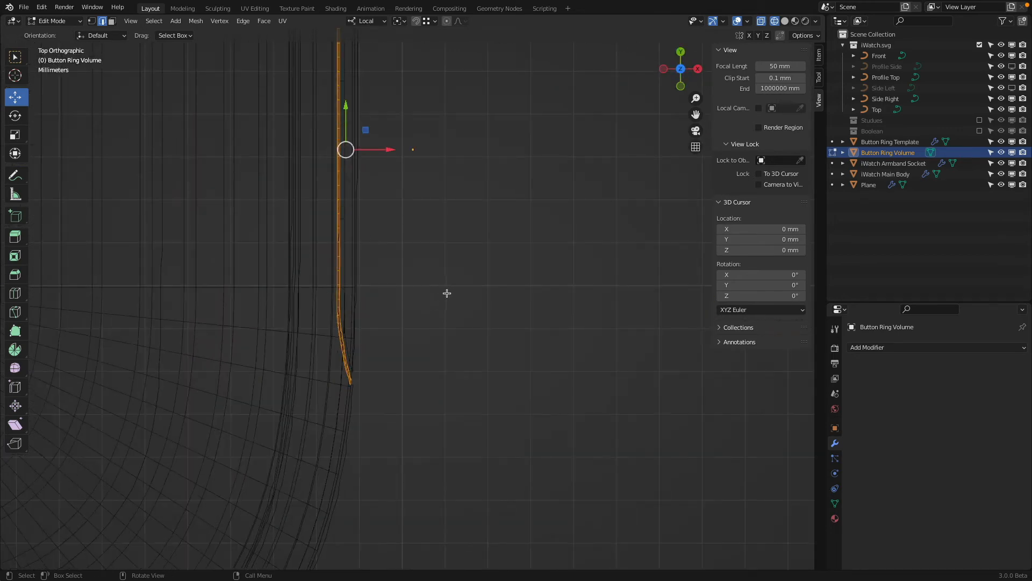
pyautogui.keyDown('shift'); pyautogui.moveTo(447, 293); pyautogui.dragTo(438, 389, button='middle'); pyautogui.keyUp('shift')
pyautogui.press('e')
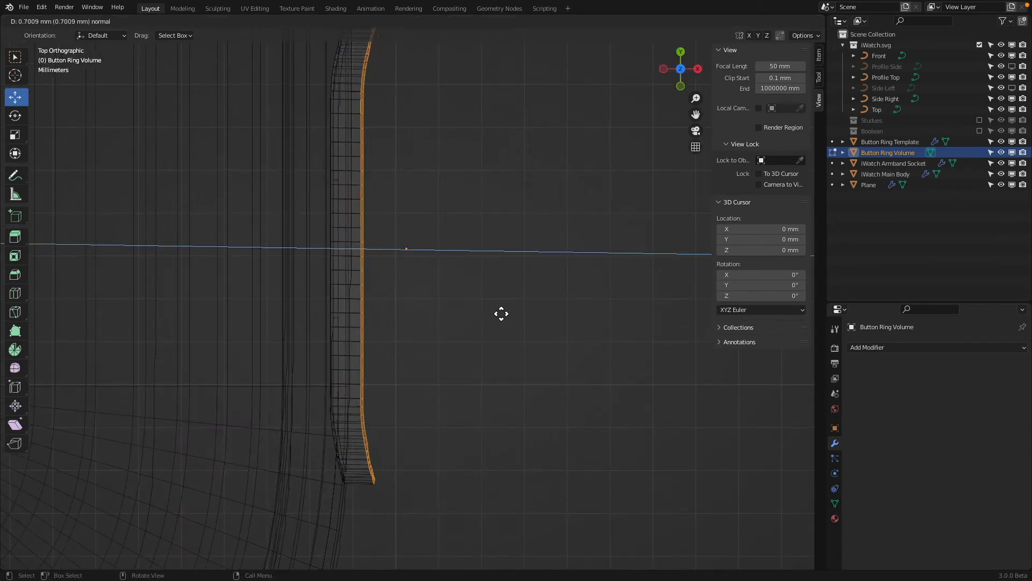
pyautogui.click(509, 300)
pyautogui.moveTo(509, 300)
pyautogui.mouseDown(button='middle')
pyautogui.moveTo(472, 361)
pyautogui.moveTo(466, 309)
pyautogui.moveTo(524, 292)
pyautogui.mouseUp(button='middle')
pyautogui.press('z')
pyautogui.click(523, 309)
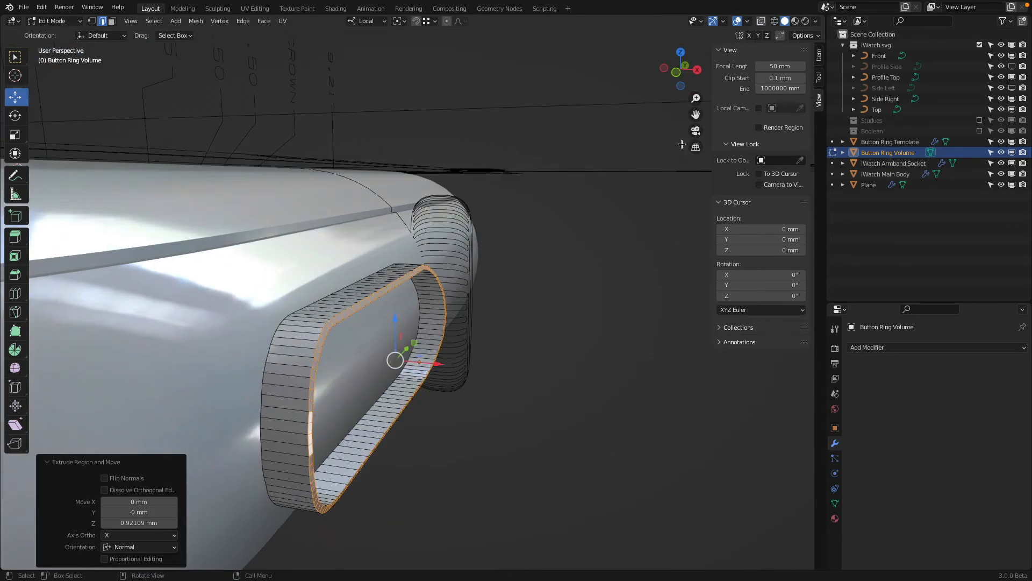
# - Check the extruded ring's normals with the Face Orientation overlay and switch the overlay off again
pyautogui.click(748, 21)
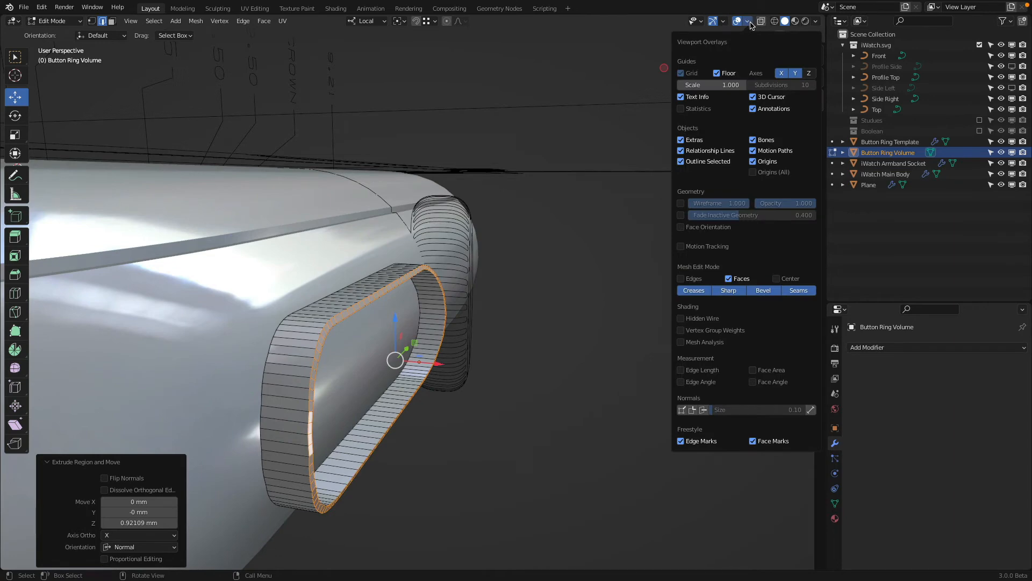
pyautogui.click(705, 227)
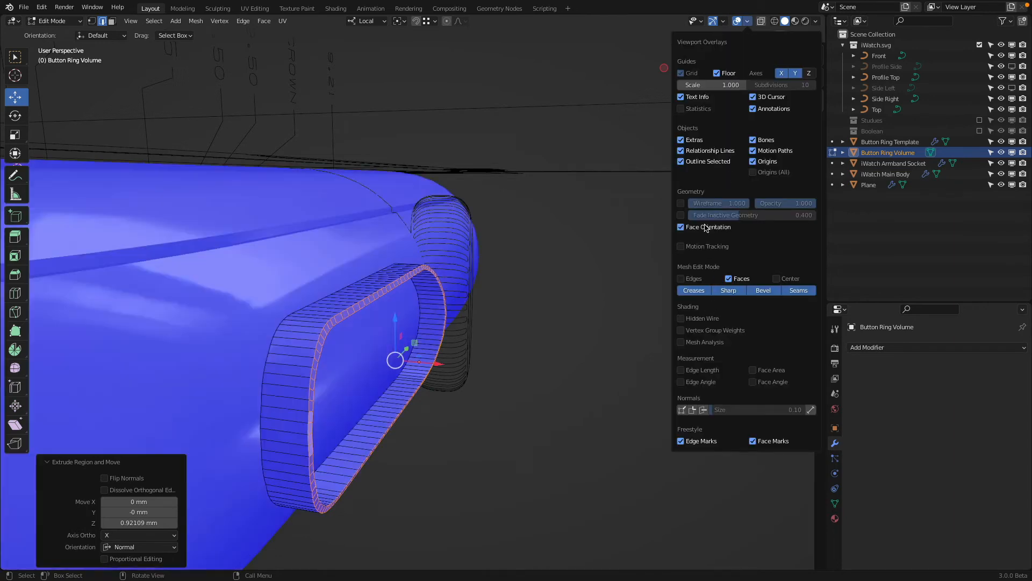
pyautogui.click(706, 228)
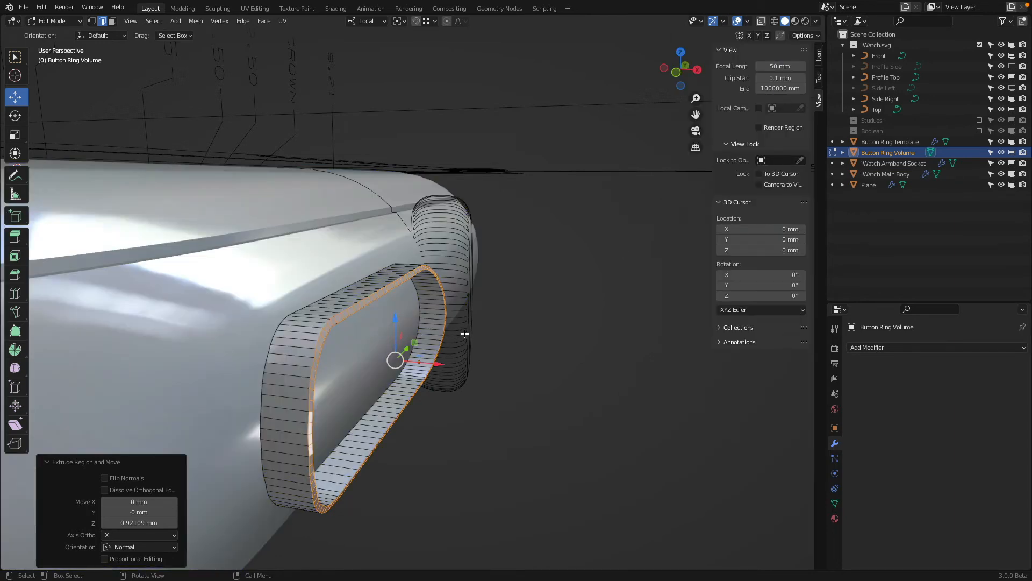
# - Move the entire ring mesh about 0.22 mm along negative local X into the main body
pyautogui.press('a')
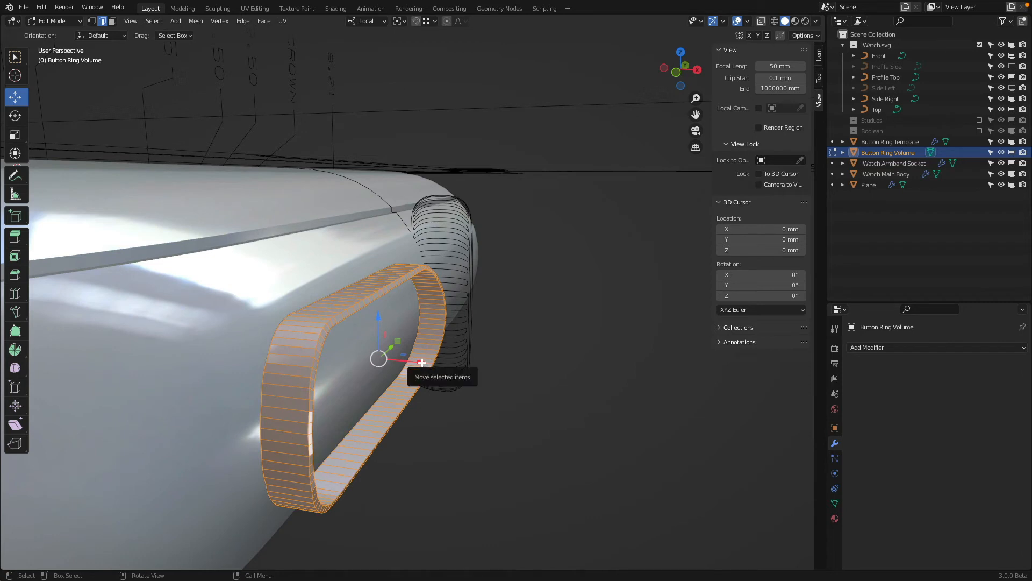
pyautogui.moveTo(420, 361); pyautogui.dragTo(414, 363)
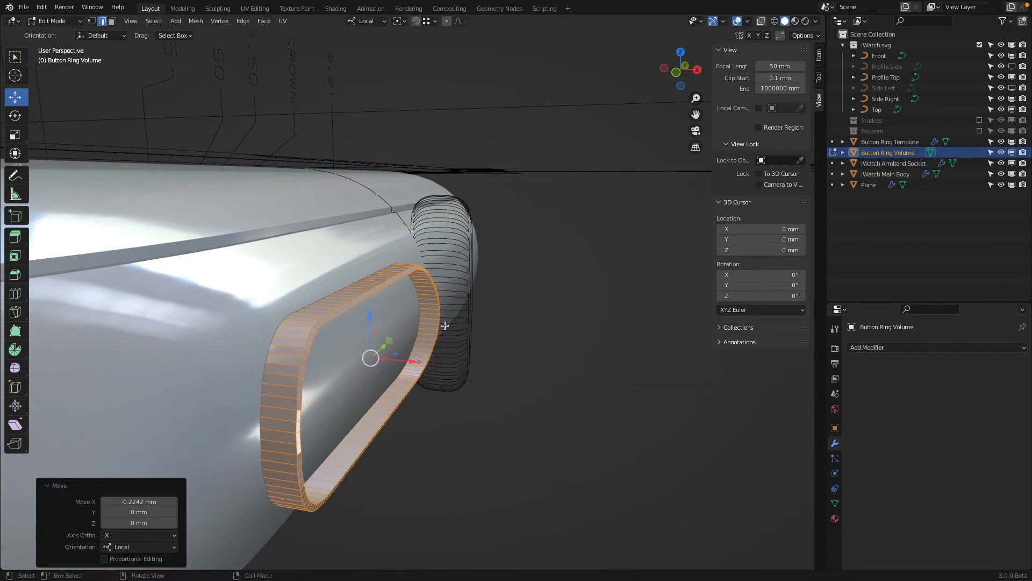
pyautogui.press('Tab')
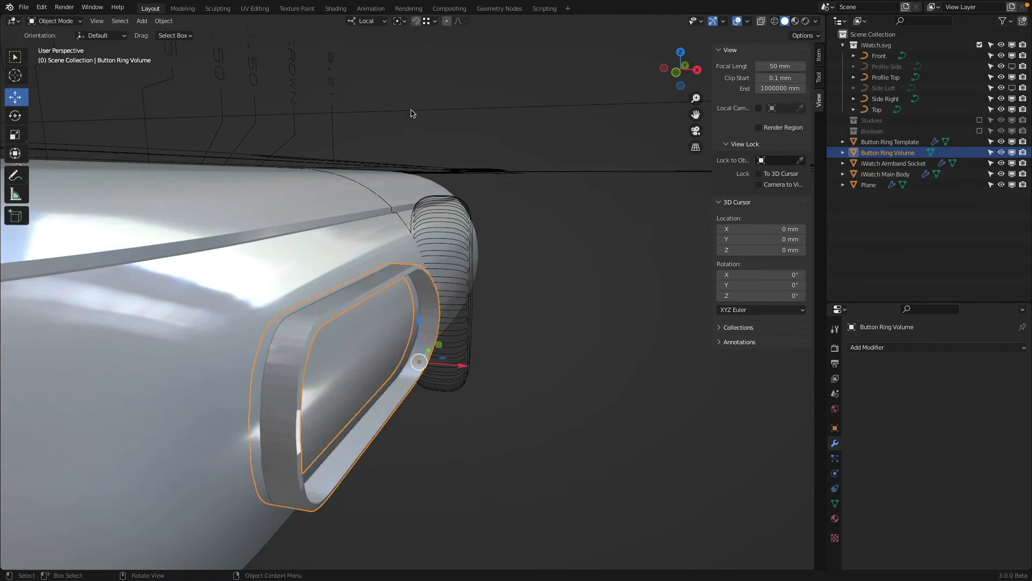
# - Shade the ring volume smooth and enable Auto Smooth at 30°
pyautogui.rightClick(301, 325)
pyautogui.click(301, 323)
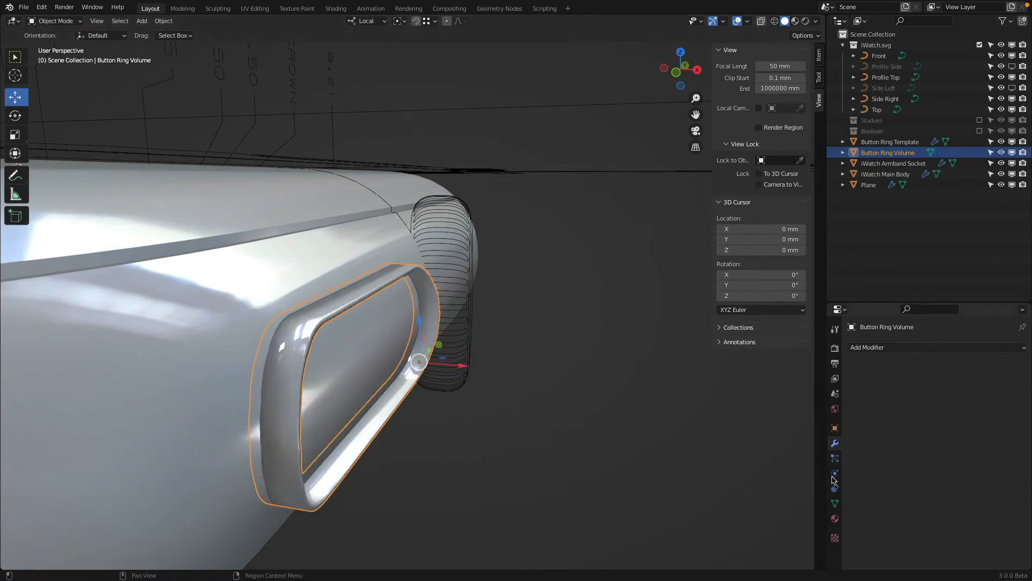
pyautogui.click(835, 503)
pyautogui.click(920, 520)
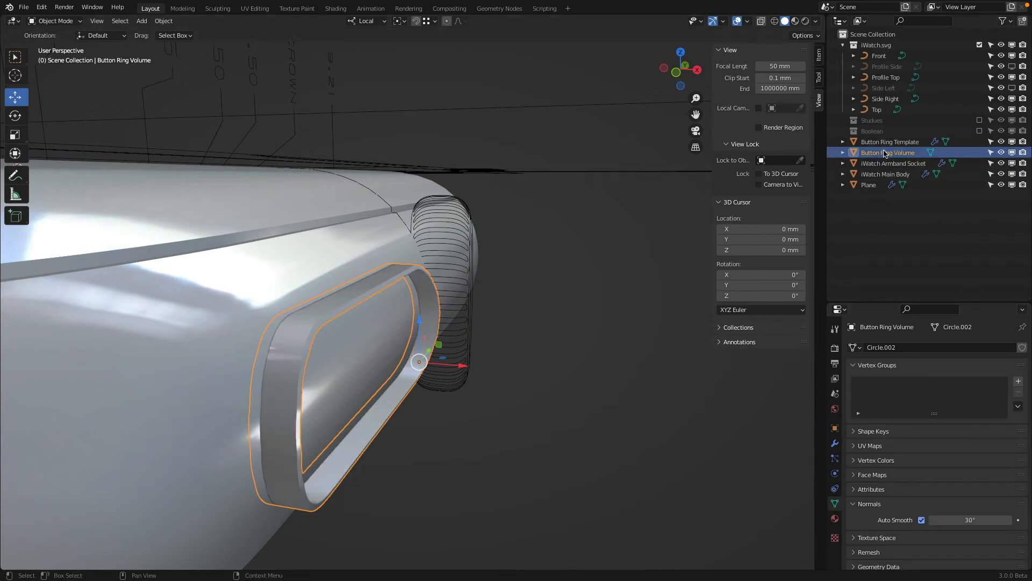
# - Rename the ring volume as "Button Ring Volume - Bool" and move it with Button Ring Template into the Boolean collection
pyautogui.keyDown('shift'); pyautogui.click(900, 142); pyautogui.keyUp('shift')
pyautogui.click(911, 154)
pyautogui.doubleClick(919, 154)
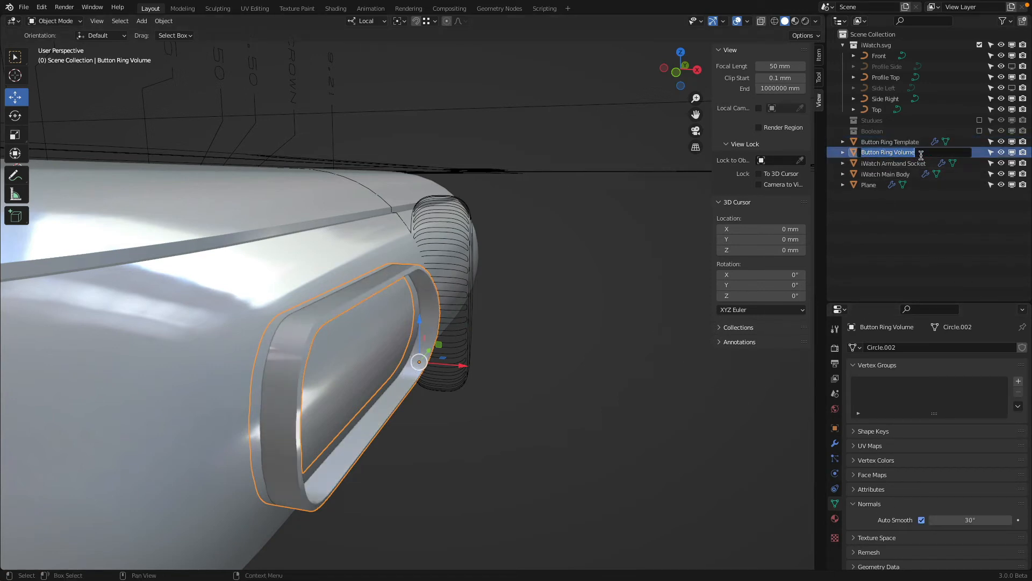
pyautogui.click(926, 153)
pyautogui.write('- Bool')
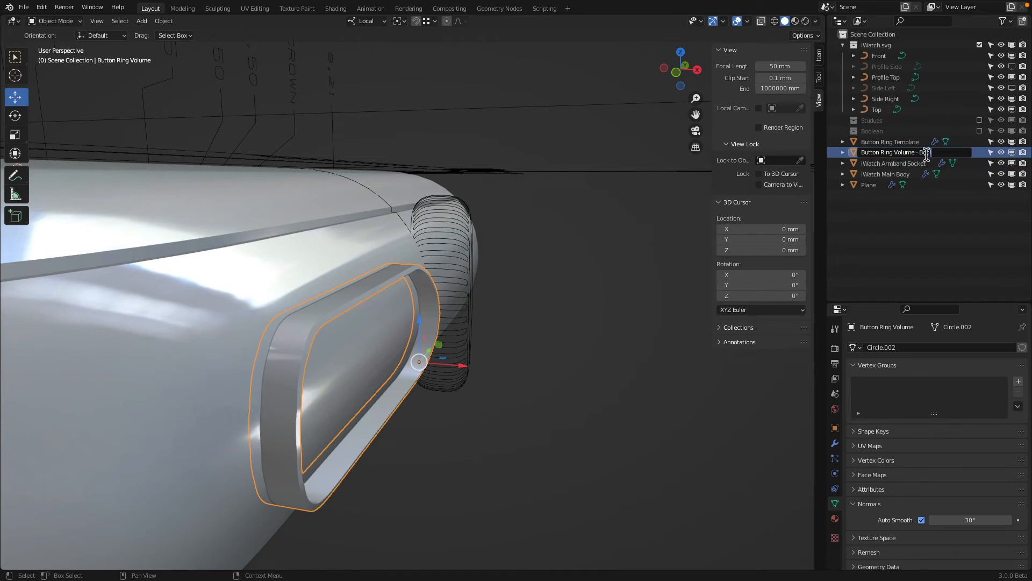
pyautogui.press('Return')
pyautogui.keyDown('shift'); pyautogui.click(895, 142); pyautogui.keyUp('shift')
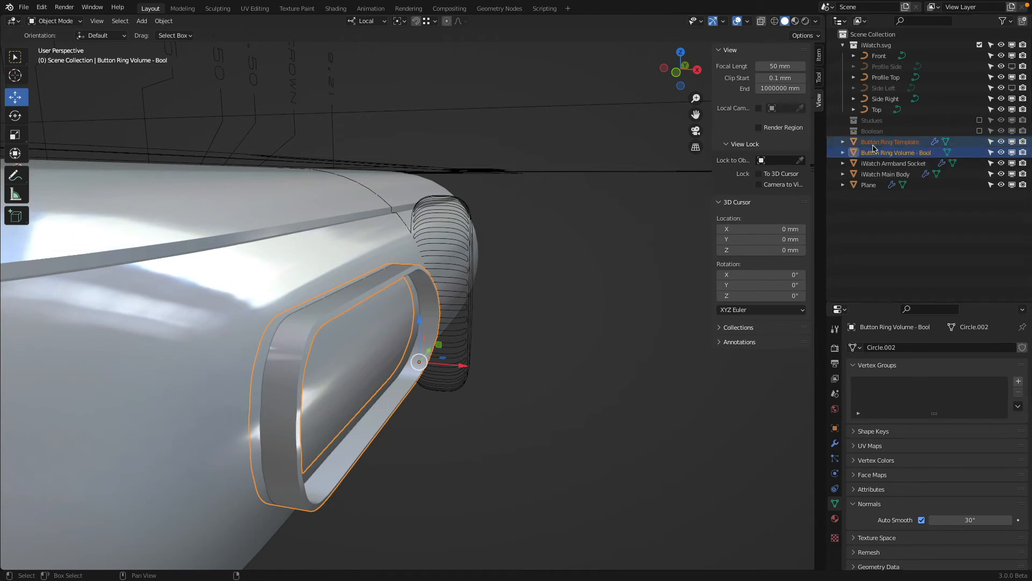
pyautogui.moveTo(895, 143); pyautogui.dragTo(877, 134)
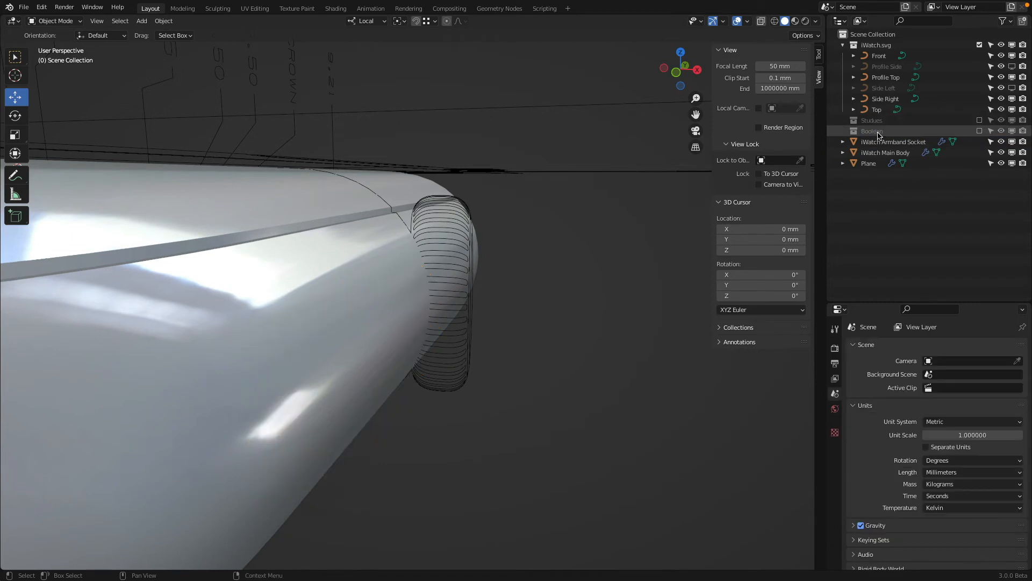
# - Add a second Boolean modifier to iWatch Main Body, set to Difference with Button Ring Volume - Bool as its object
pyautogui.click(390, 304)
pyautogui.click(835, 443)
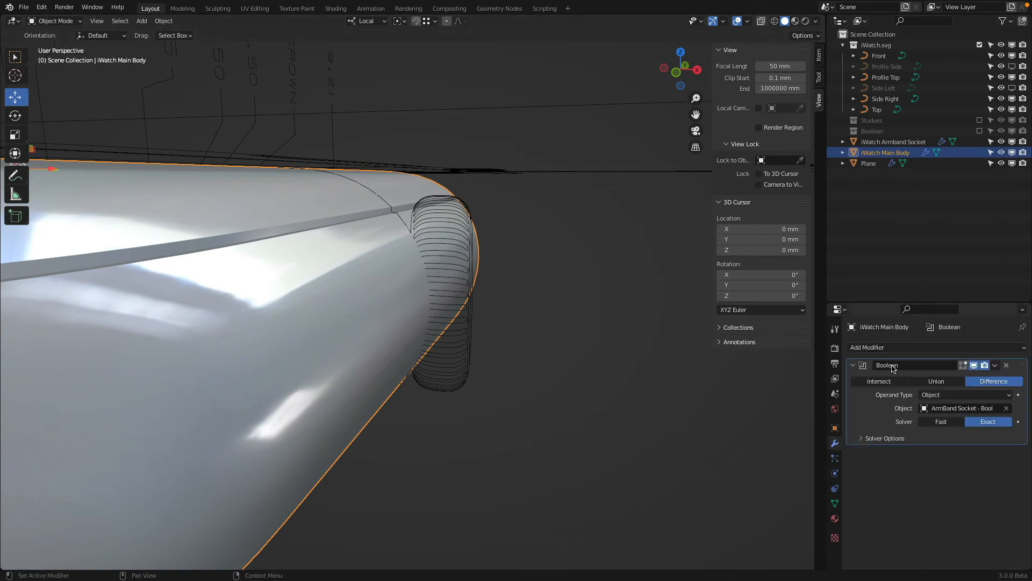
pyautogui.click(892, 347)
pyautogui.click(812, 146)
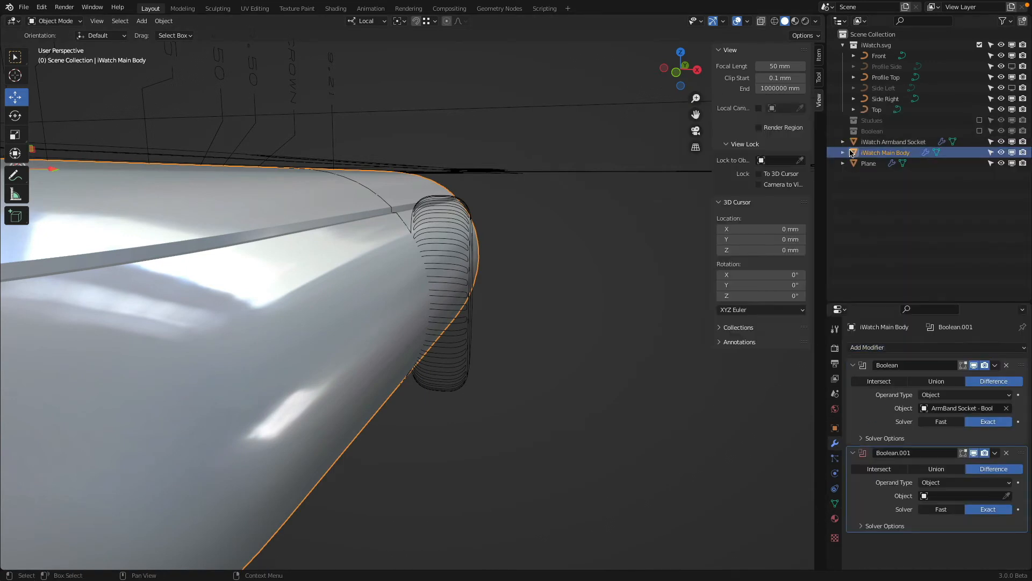
pyautogui.click(960, 496)
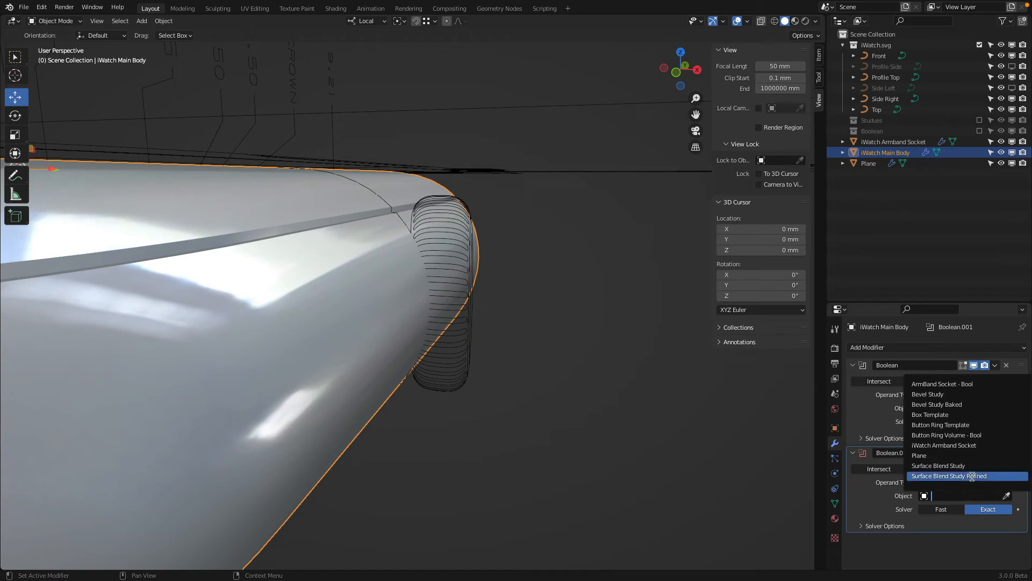
pyautogui.write('boo')
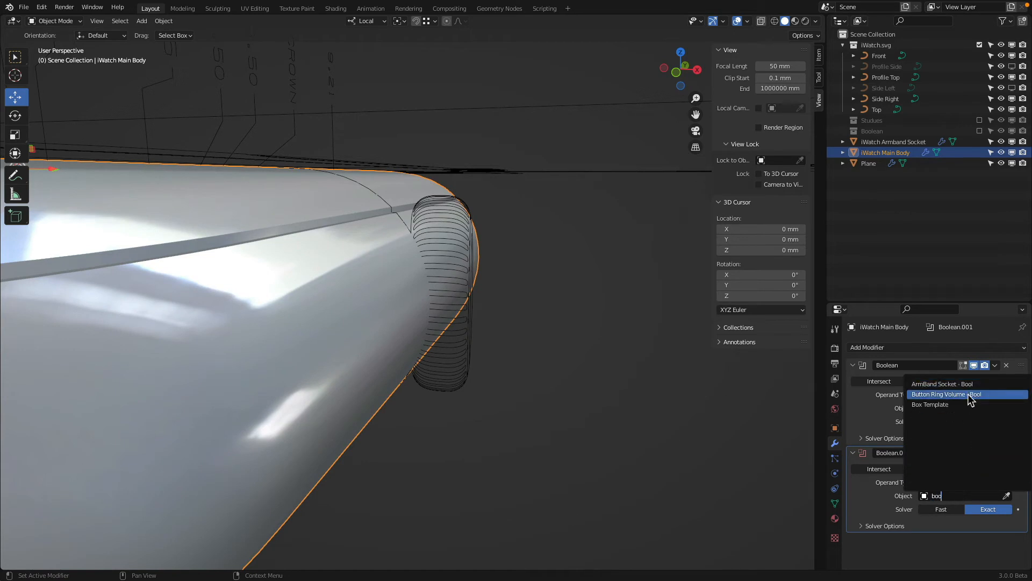
pyautogui.click(968, 394)
# - Add 10 evenly spaced vertical loop cuts across the main body's side around the button, without sliding them
pyautogui.moveTo(576, 339); pyautogui.dragTo(520, 442, button='middle')
pyautogui.press('Tab')
pyautogui.press('Tab')
pyautogui.press('Tab')
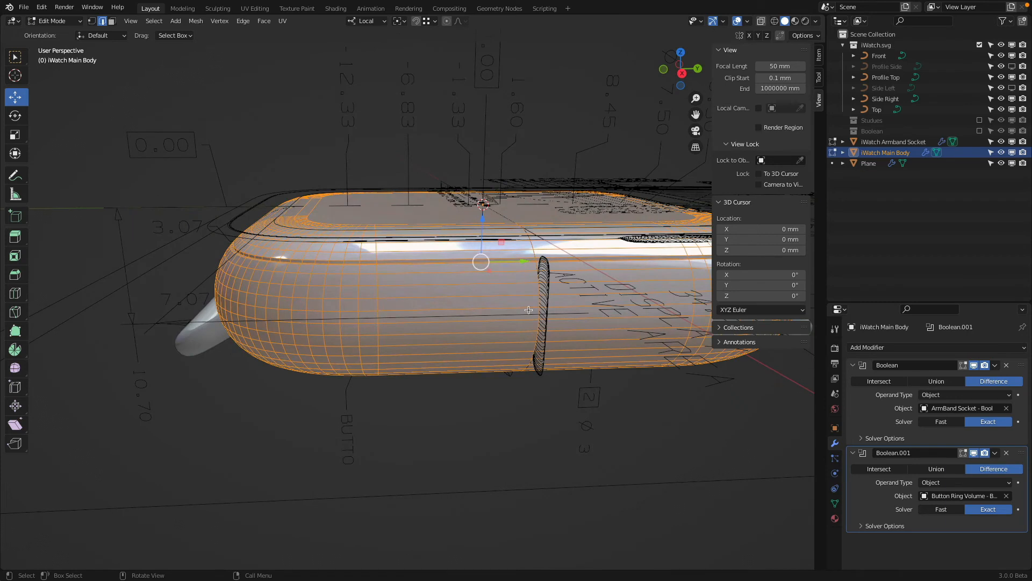
pyautogui.hotkey('ctrl', 'r')
pyautogui.scroll(9, 473, 276)
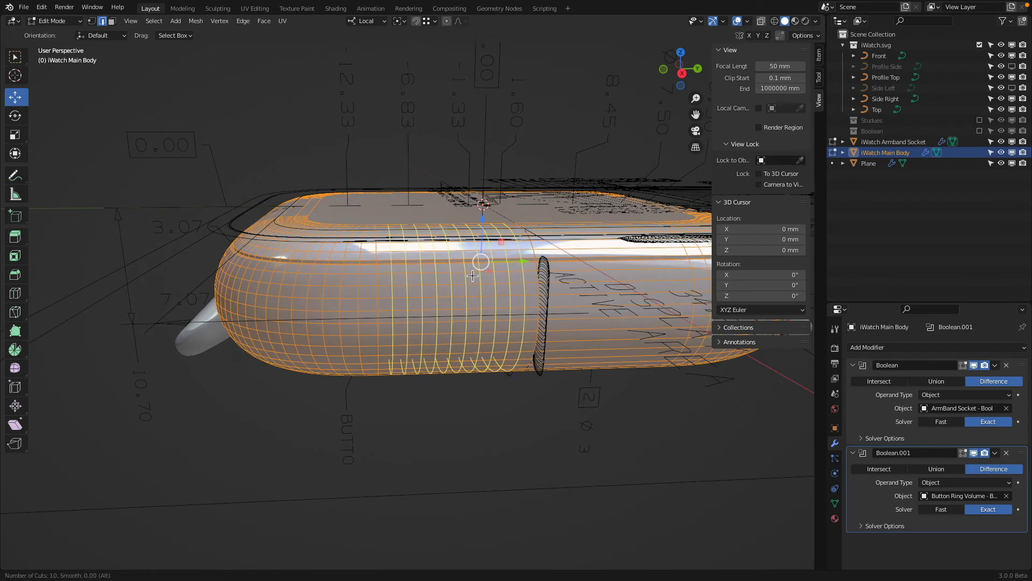
pyautogui.click(472, 275)
pyautogui.rightClick(472, 275)
pyautogui.press('Tab')
# - Collapse both Boolean modifiers of iWatch Main Body and examine the button groove cut into its side
pyautogui.moveTo(473, 277); pyautogui.dragTo(554, 349, button='middle')
pyautogui.click(853, 365)
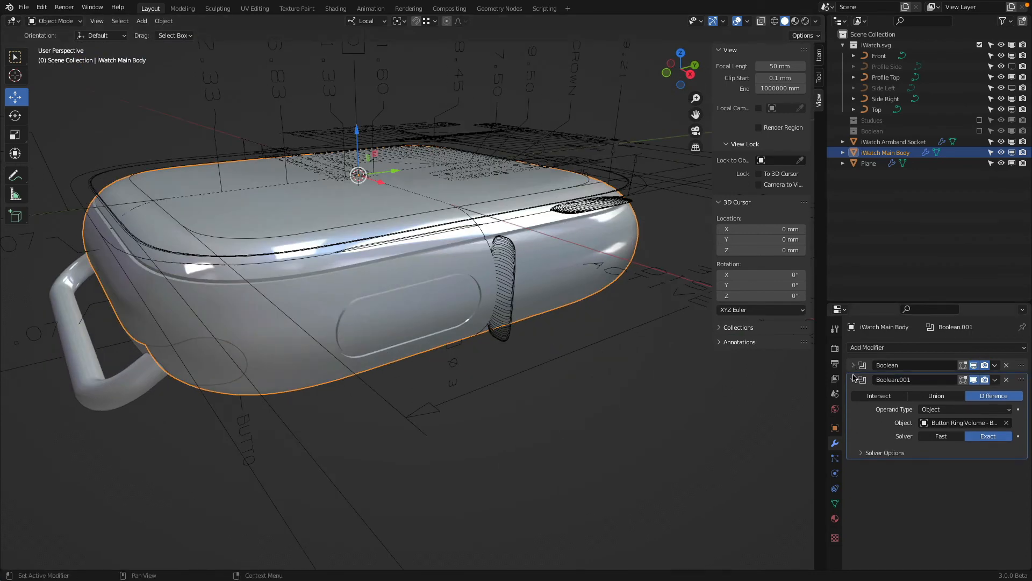
pyautogui.click(854, 379)
pyautogui.scroll(-2, 499, 330)
pyautogui.moveTo(499, 331); pyautogui.dragTo(524, 374, button='middle')
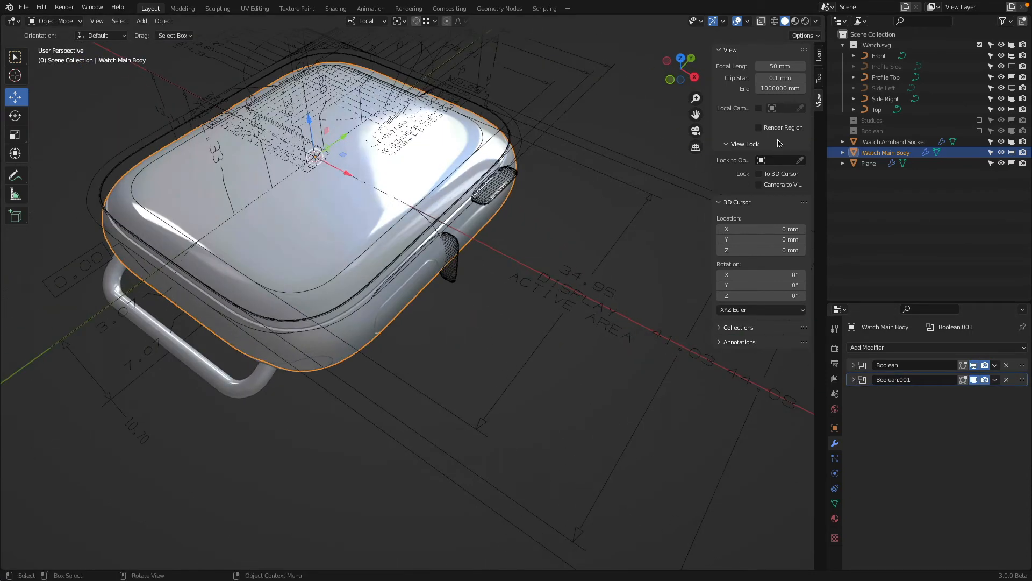
# - Hide the iWatch.svg drawings, check the main body in wireframe and solid shading, and save the file
pyautogui.click(1001, 45)
pyautogui.moveTo(579, 309); pyautogui.dragTo(485, 316, button='middle')
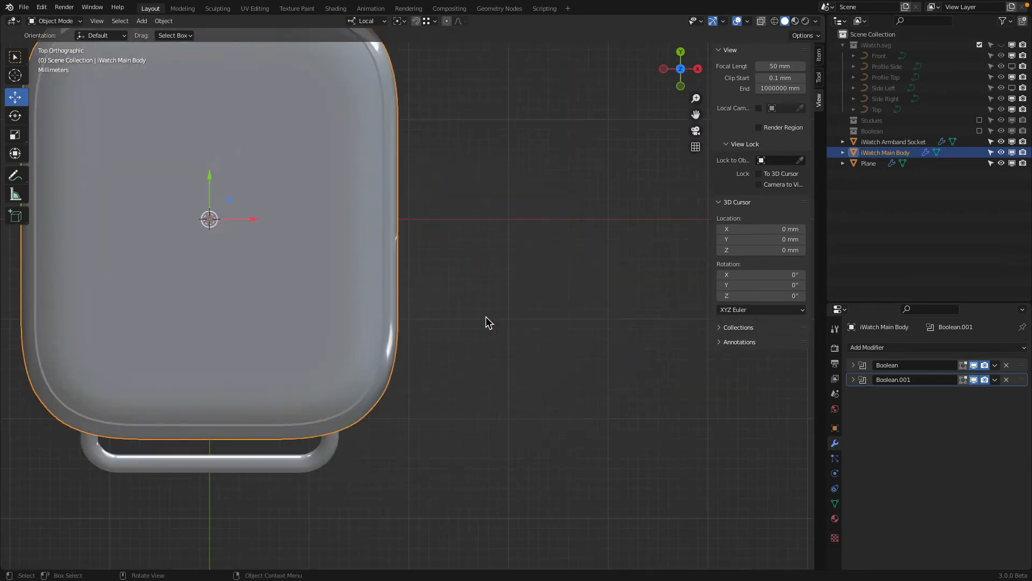
pyautogui.press('z')
pyautogui.keyDown('shift'); pyautogui.moveTo(405, 274); pyautogui.dragTo(473, 383, button='middle'); pyautogui.keyUp('shift')
pyautogui.press('z')
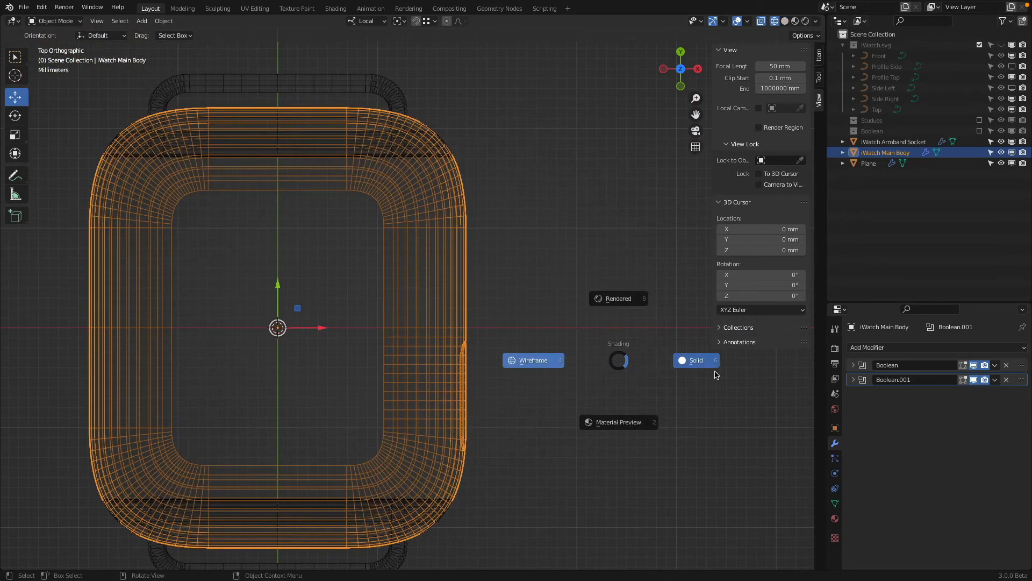
pyautogui.click(715, 375)
pyautogui.moveTo(715, 374); pyautogui.dragTo(484, 263, button='middle')
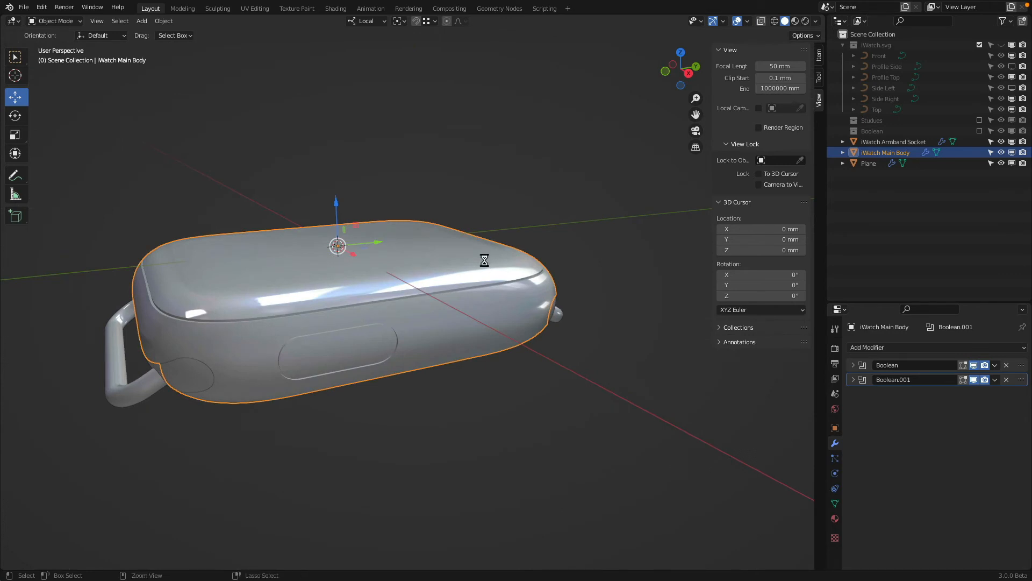
pyautogui.hotkey('ctrl', 's')
# - Show the iWatch.svg drawings again and examine the digital crown's outline from the top and in wireframe from the right side
pyautogui.press('KP_7')
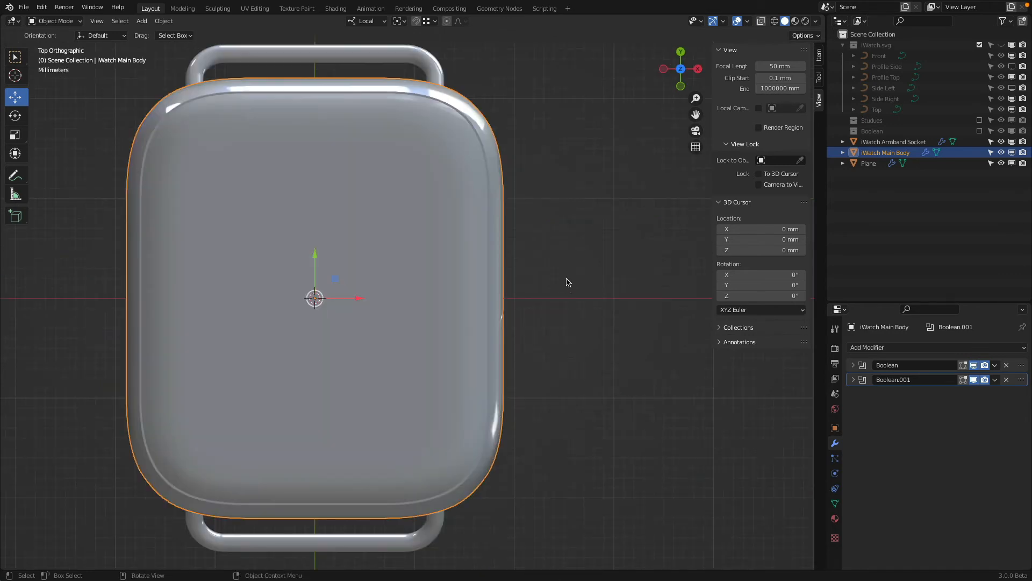
pyautogui.click(1002, 45)
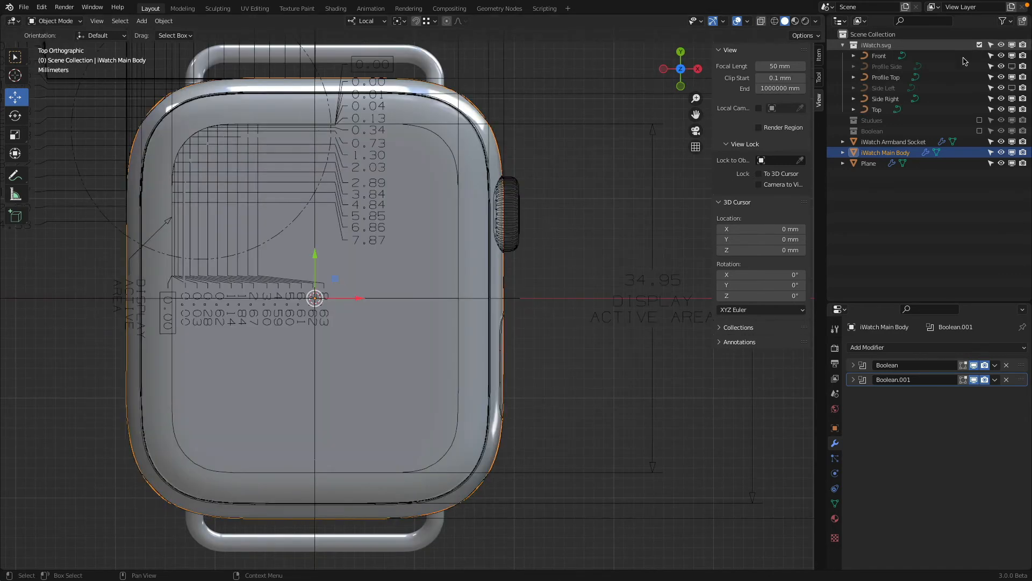
pyautogui.scroll(5, 438, 292)
pyautogui.scroll(3, 438, 294)
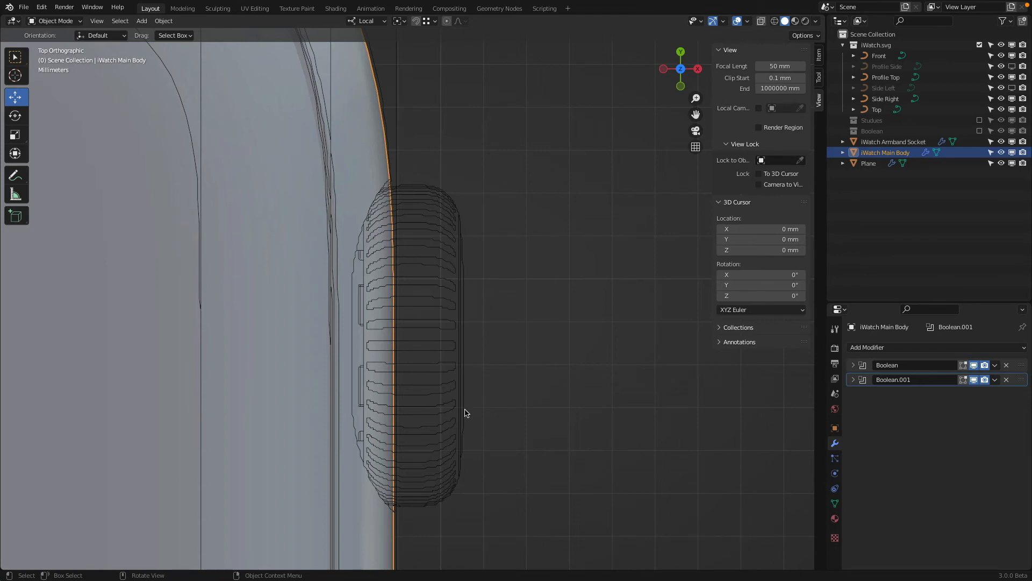
pyautogui.scroll(2, 446, 317)
pyautogui.scroll(-4, 446, 306)
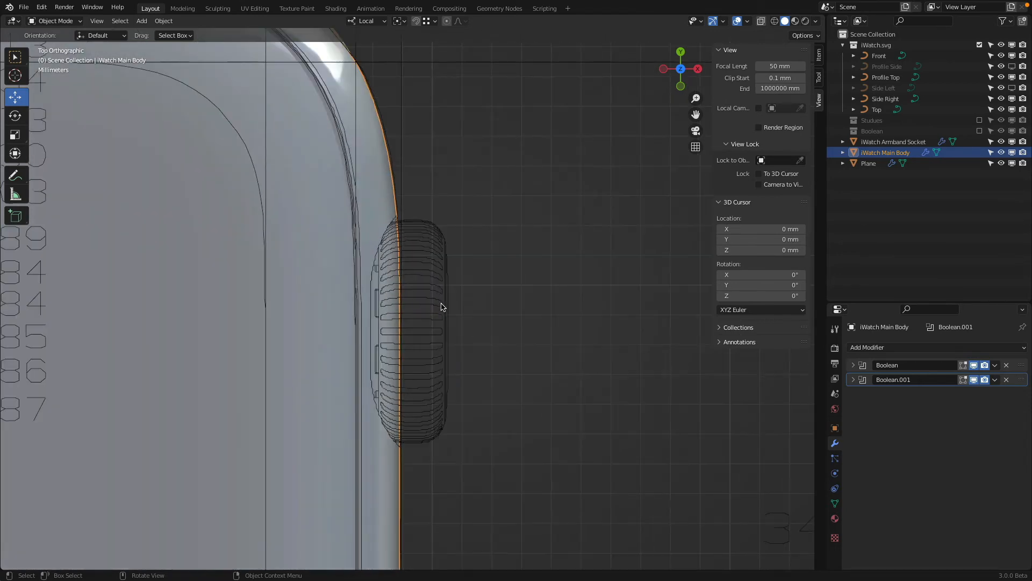
pyautogui.press('KP_3')
pyautogui.scroll(-3, 449, 286)
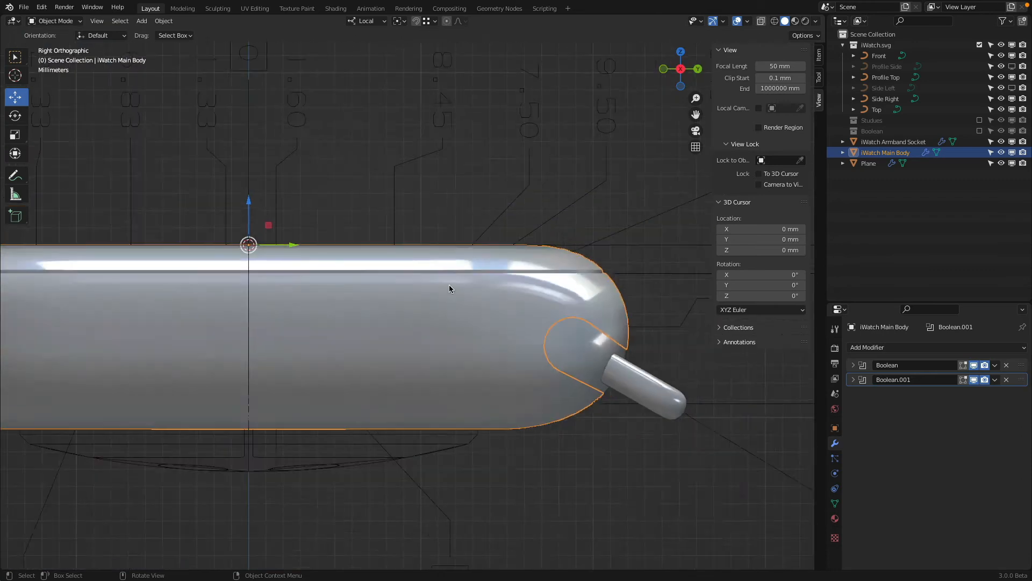
pyautogui.press('z')
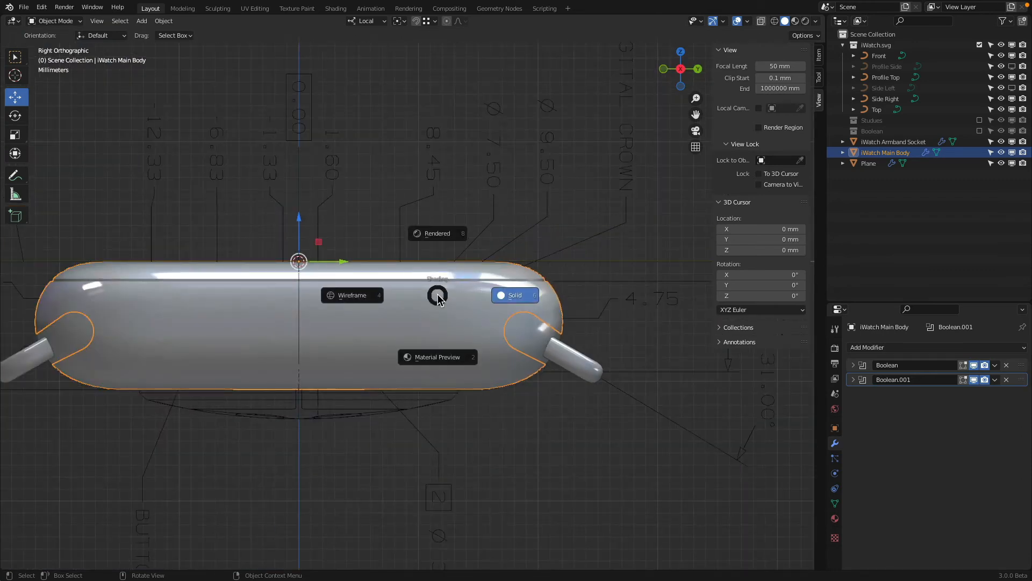
pyautogui.click(360, 302)
pyautogui.scroll(4, 582, 303)
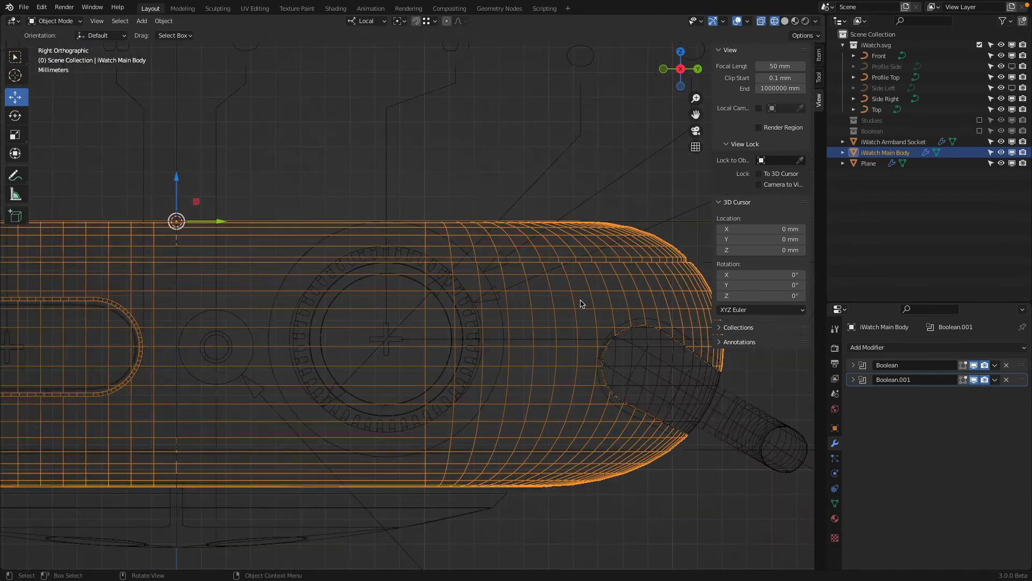
pyautogui.hotkey('alt', 'a')
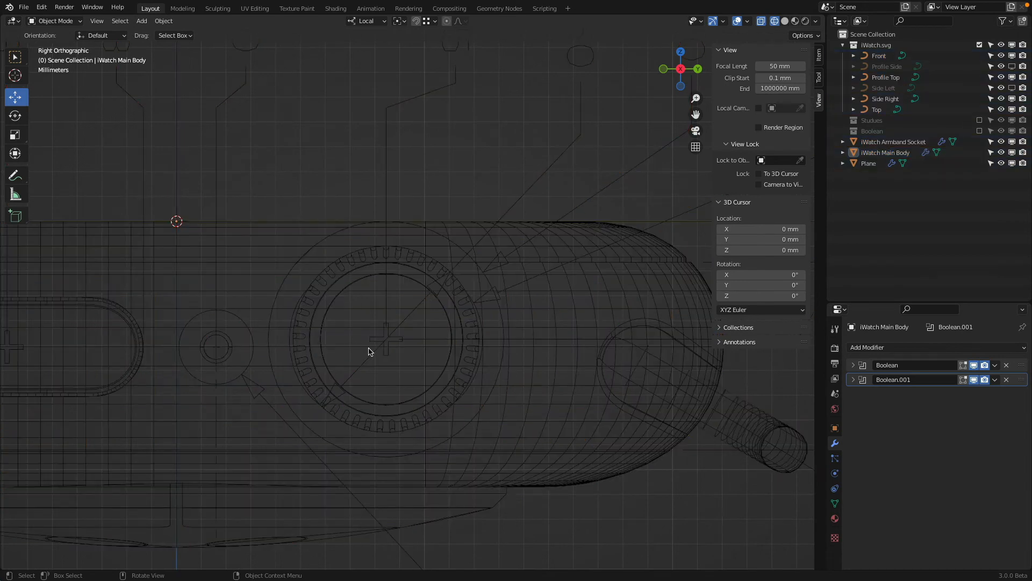
pyautogui.scroll(-4, 374, 300)
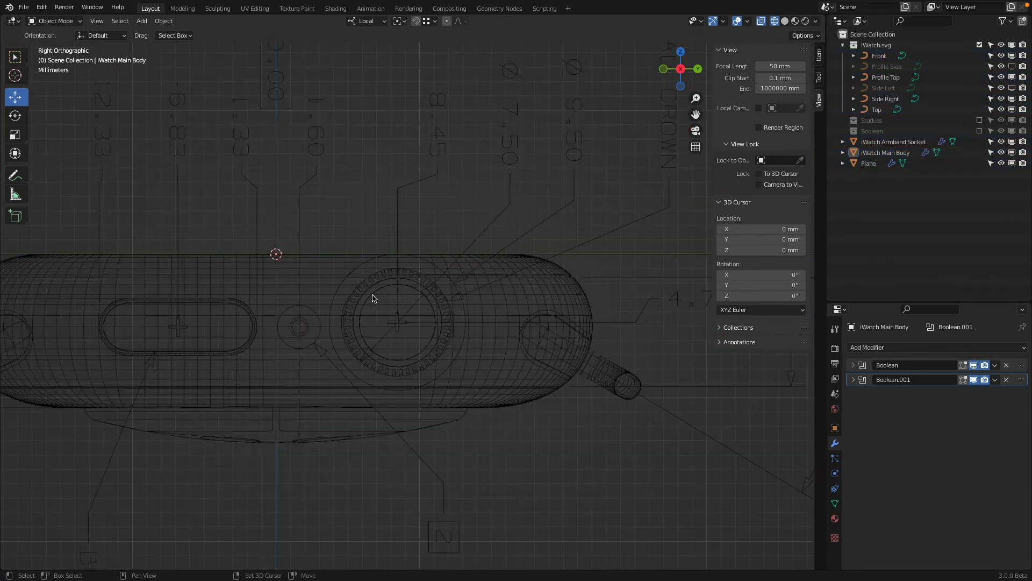
# - Add a cylinder mesh with 64 vertices at the world origin
pyautogui.hotkey('shift', 'a')
pyautogui.moveTo(374, 299)
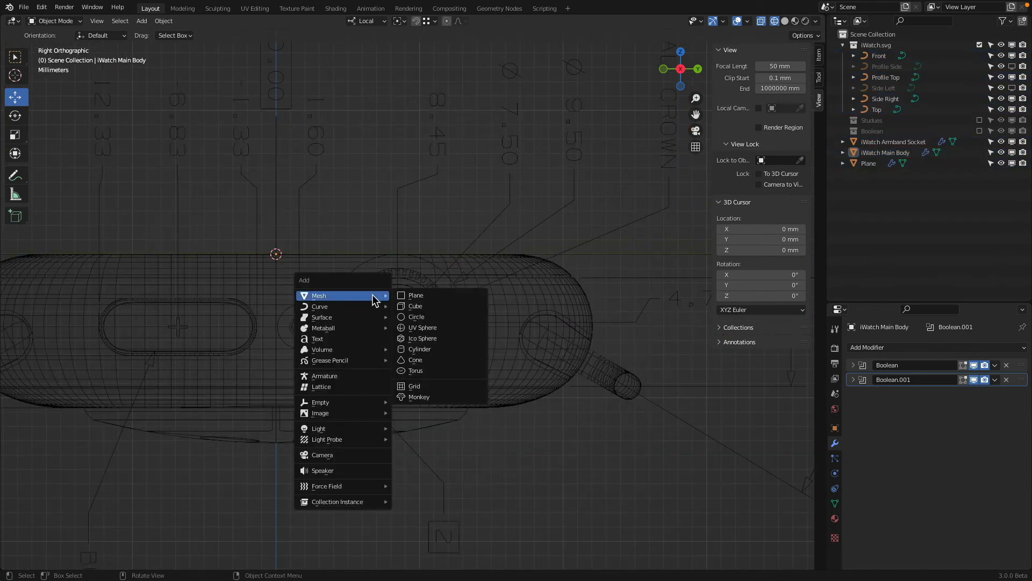
pyautogui.click(439, 349)
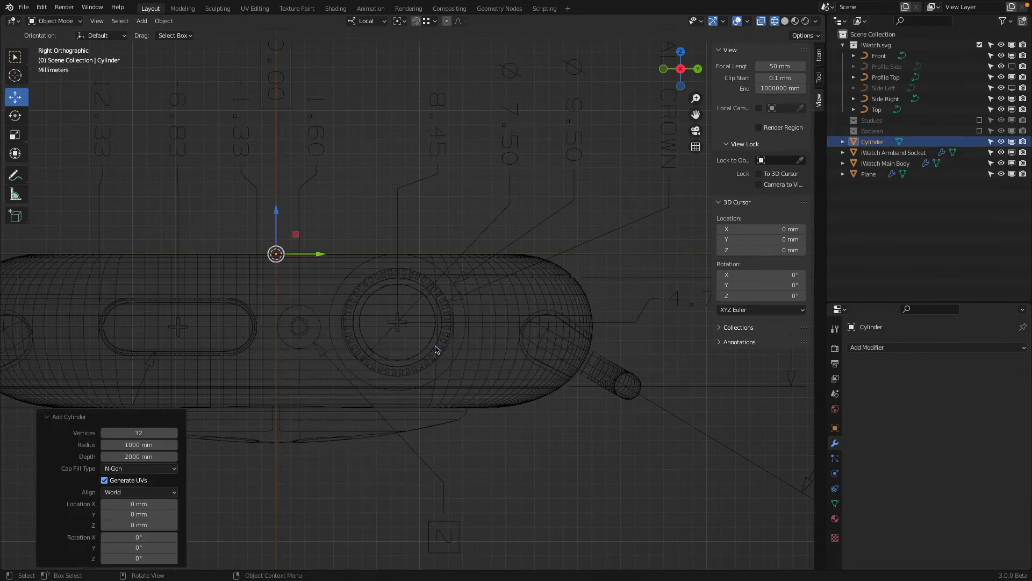
pyautogui.click(138, 432)
pyautogui.write('64')
pyautogui.press('Return')
# - Scale the cylinder's mesh down in Edit Mode until it is only slightly larger than the digital crown
pyautogui.press('Tab')
pyautogui.press('s')
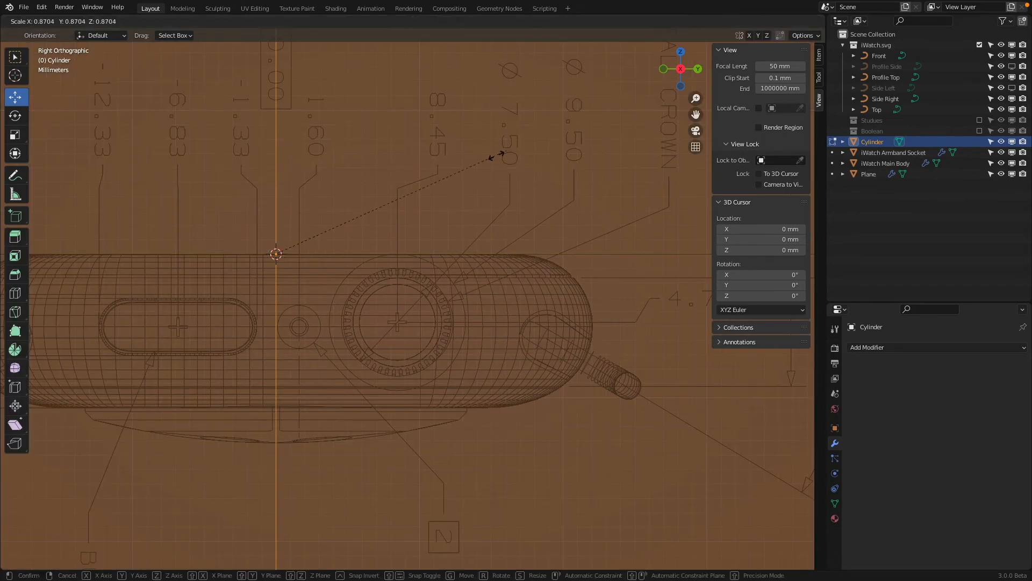
pyautogui.click(374, 213)
pyautogui.press('s')
pyautogui.click(332, 236)
pyautogui.press('s')
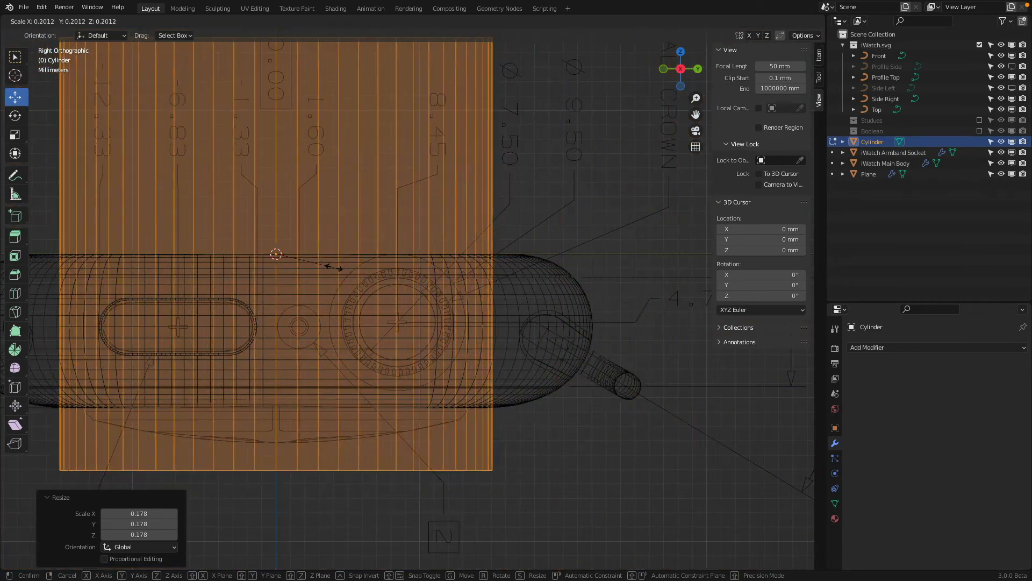
pyautogui.click(346, 232)
# - Rotate the cylinder's mesh 90° about Y so its axis points out of the watch's side, and return to Object Mode
pyautogui.moveTo(347, 232); pyautogui.dragTo(464, 249, button='middle')
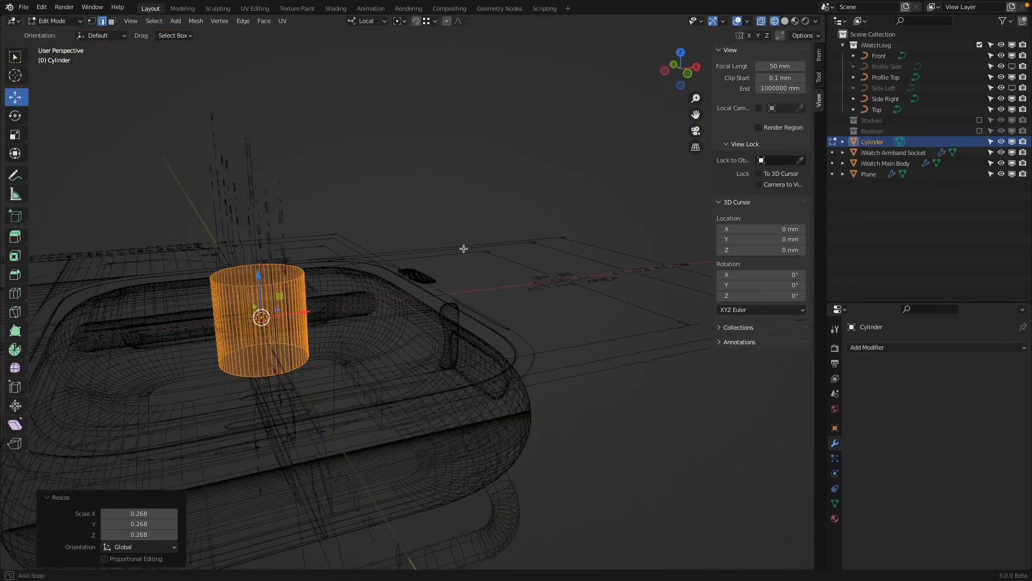
pyautogui.press('r')
pyautogui.press('y')
pyautogui.press('9')
pyautogui.press('0')
pyautogui.press('Return')
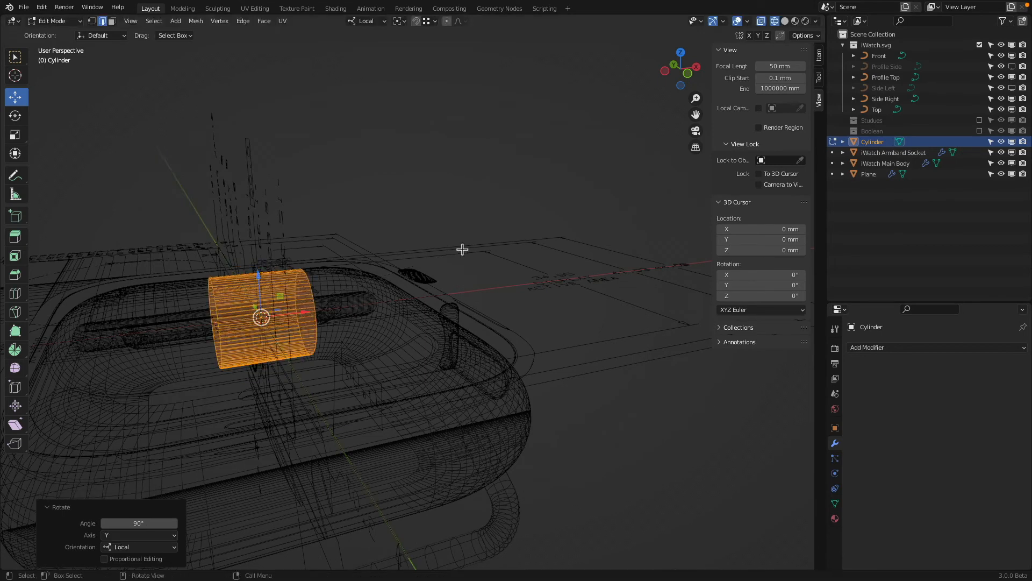
pyautogui.press('Tab')
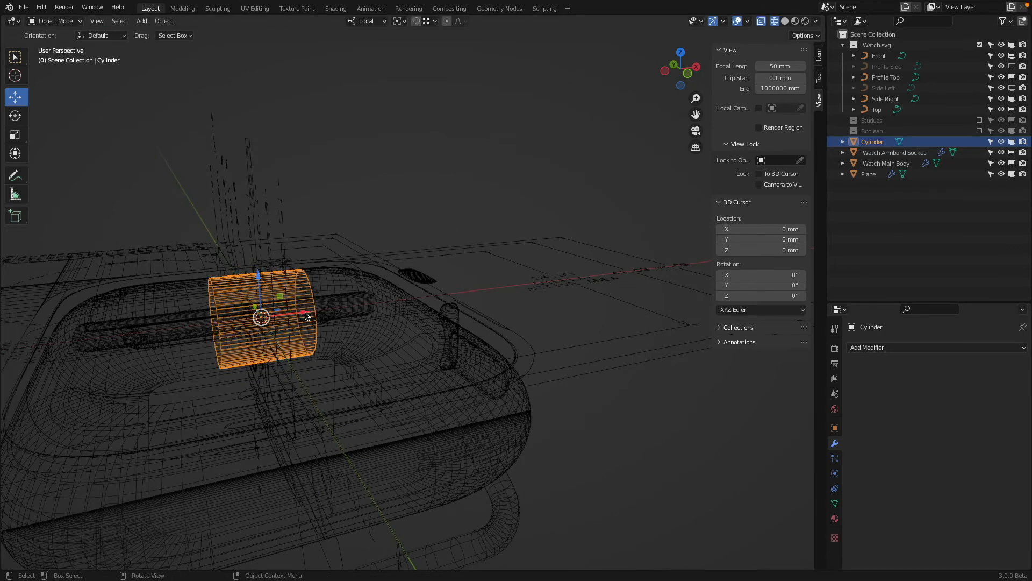
# - Move the cylinder about 16.9 mm along X and centre it on the crown drawing at about Y 8.45 mm, Z -4.75 mm
pyautogui.moveTo(305, 316); pyautogui.dragTo(458, 301)
pyautogui.press('KP_3')
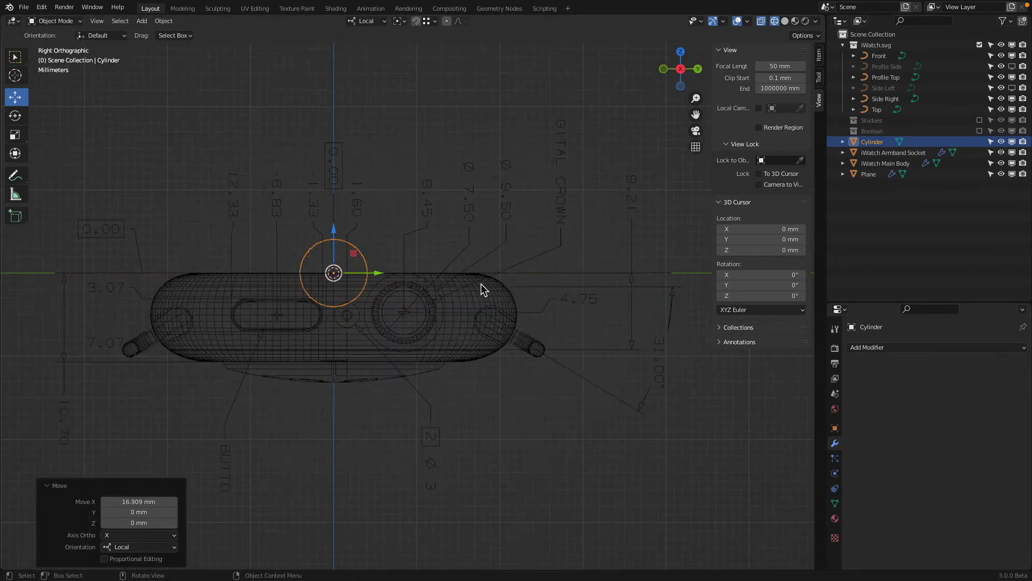
pyautogui.scroll(4, 481, 284)
pyautogui.press('g')
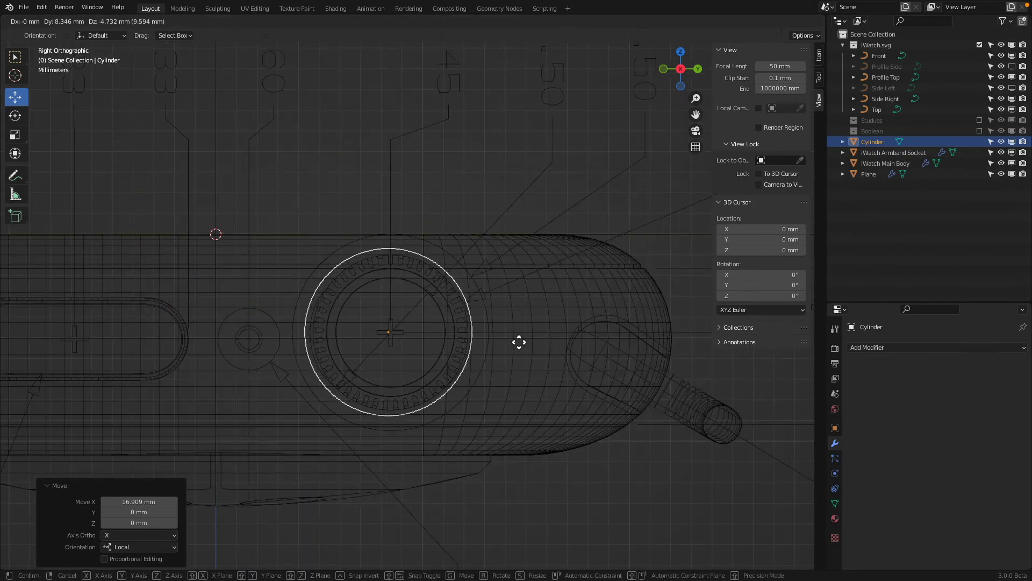
pyautogui.click(519, 342)
pyautogui.scroll(8, 455, 307)
pyautogui.press('g')
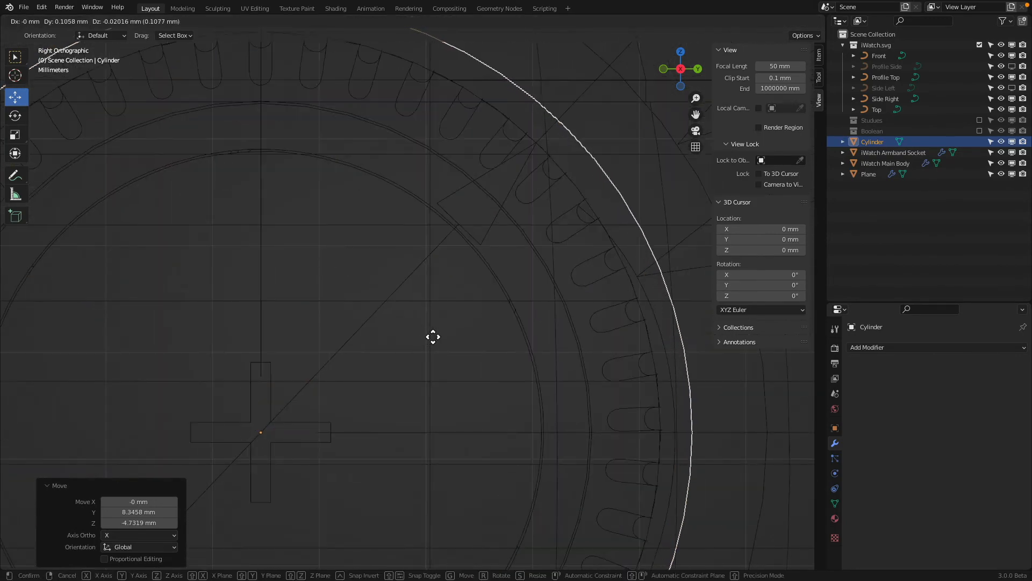
pyautogui.rightClick(432, 337)
pyautogui.press('KP_Decimal')
# - Scale the cylinder's mesh by 0.932 in Edit Mode to match the outer outline of the digital crown
pyautogui.press('Tab')
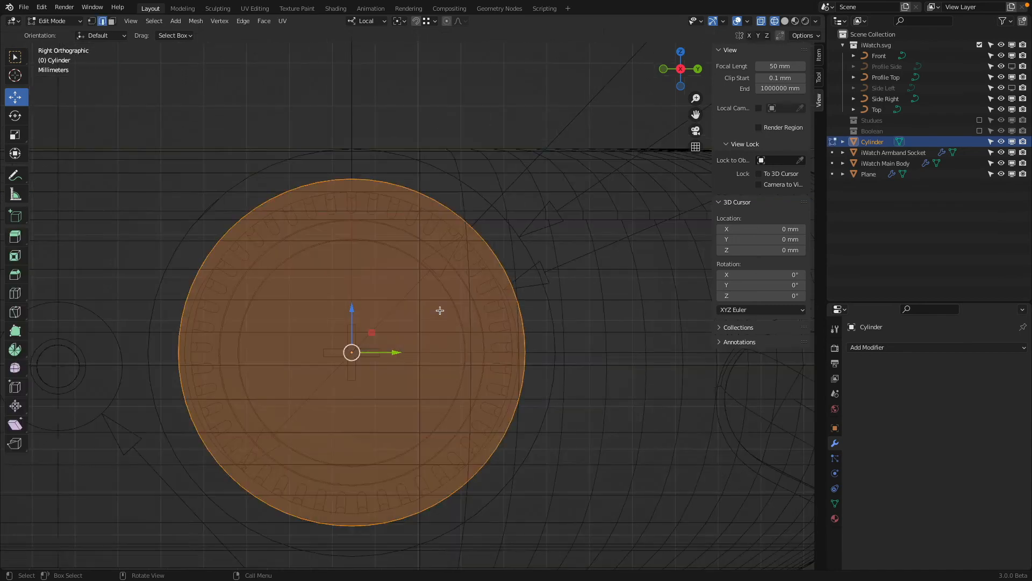
pyautogui.press('s')
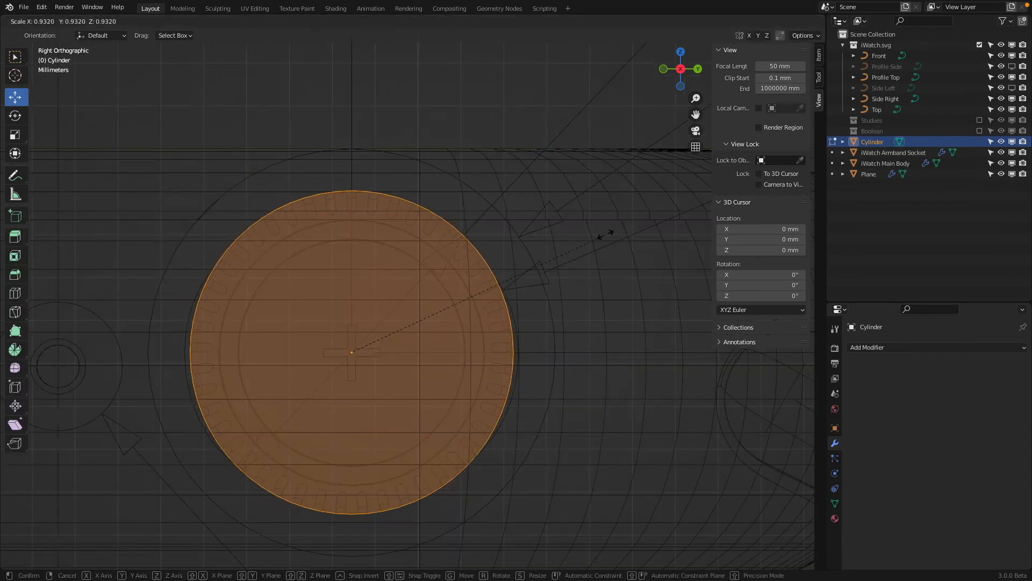
pyautogui.click(605, 235)
pyautogui.scroll(-3, 605, 235)
# - Move the cylinder outward along X in the top view until it is roughly centred on the crown's side profile
pyautogui.press('KP_7')
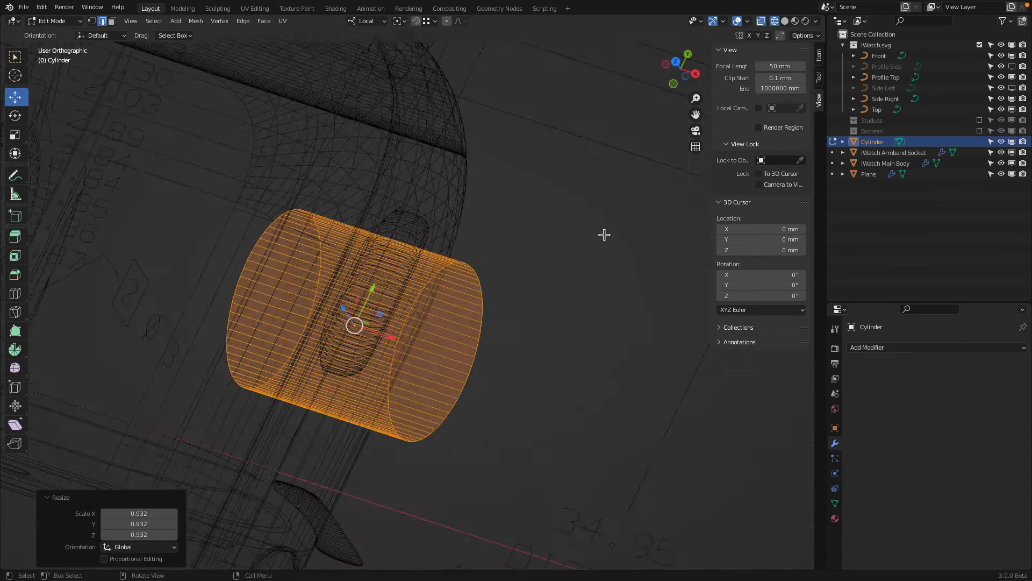
pyautogui.scroll(2, 587, 249)
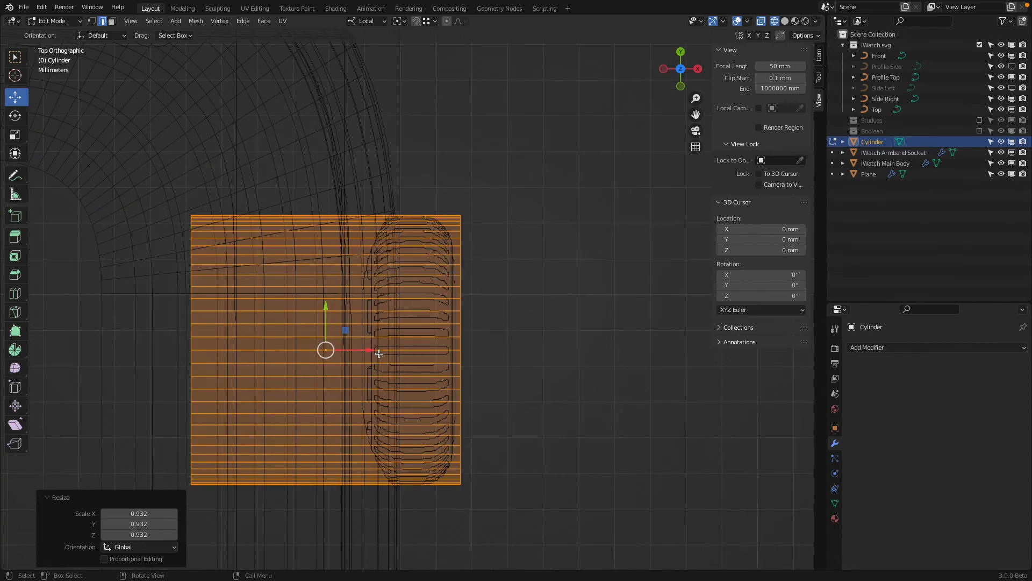
pyautogui.press('Tab')
pyautogui.moveTo(370, 352); pyautogui.dragTo(463, 346)
# - Move the cylinder's outer end about -2.65 mm and its inner end about 2.56 mm along X to match the crown's width
pyautogui.press('Tab')
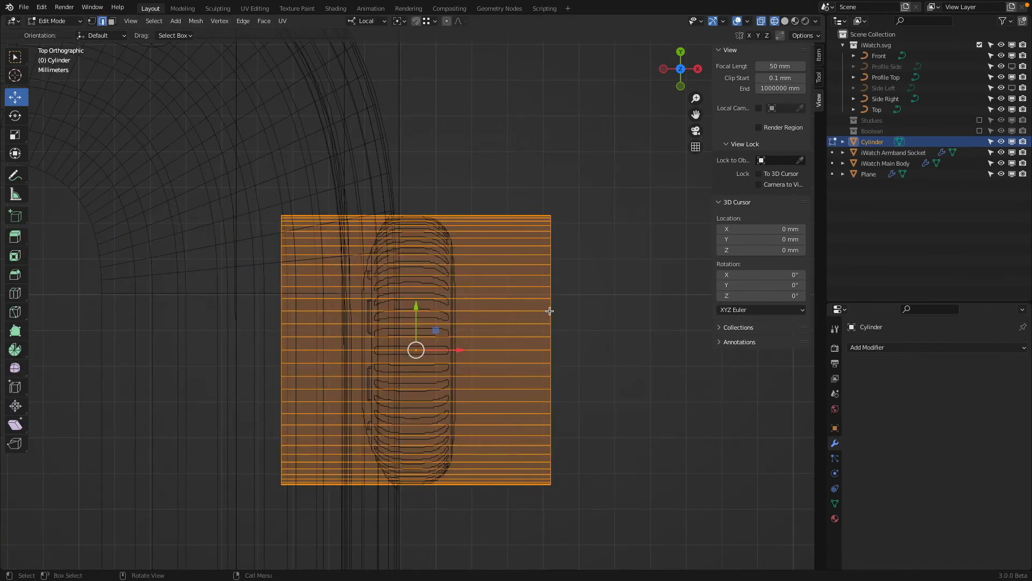
pyautogui.click(535, 159)
pyautogui.moveTo(534, 159); pyautogui.dragTo(579, 511)
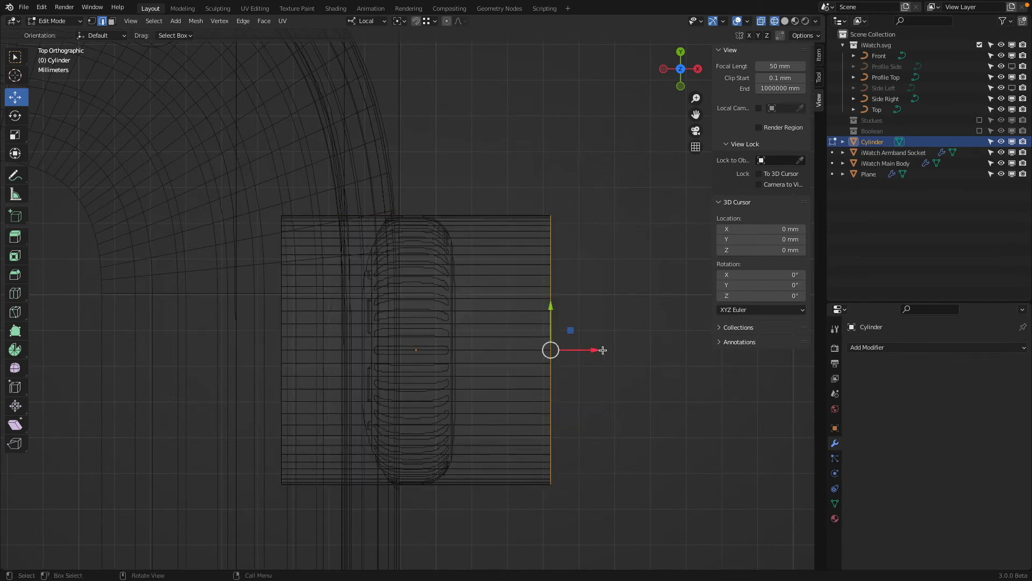
pyautogui.moveTo(600, 349); pyautogui.dragTo(502, 351)
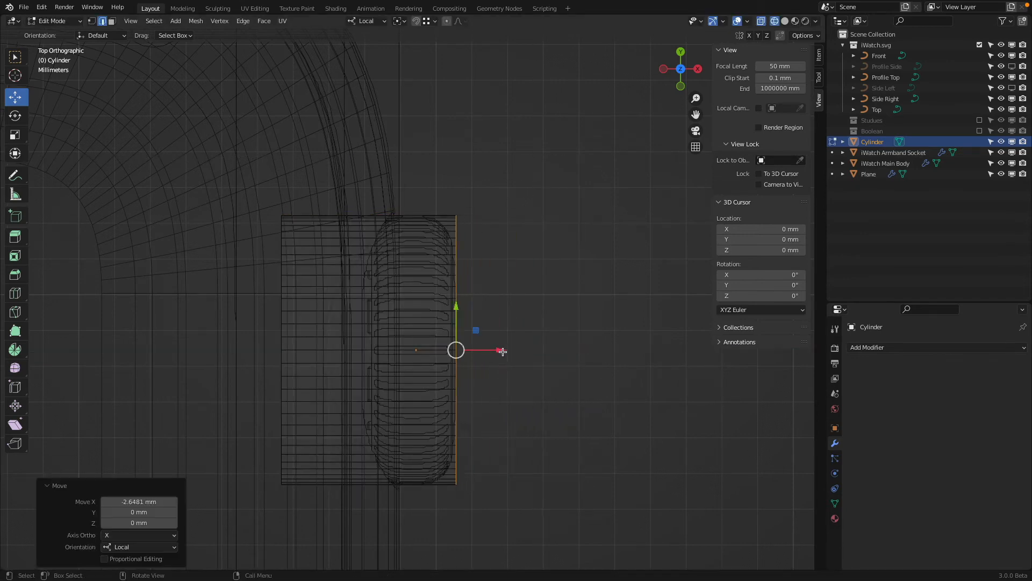
pyautogui.click(280, 343)
pyautogui.moveTo(327, 349); pyautogui.dragTo(421, 311)
# - Snap the 3D cursor to the centre of the whole cylinder mesh and set the cylinder's origin to the 3D cursor
pyautogui.press('b')
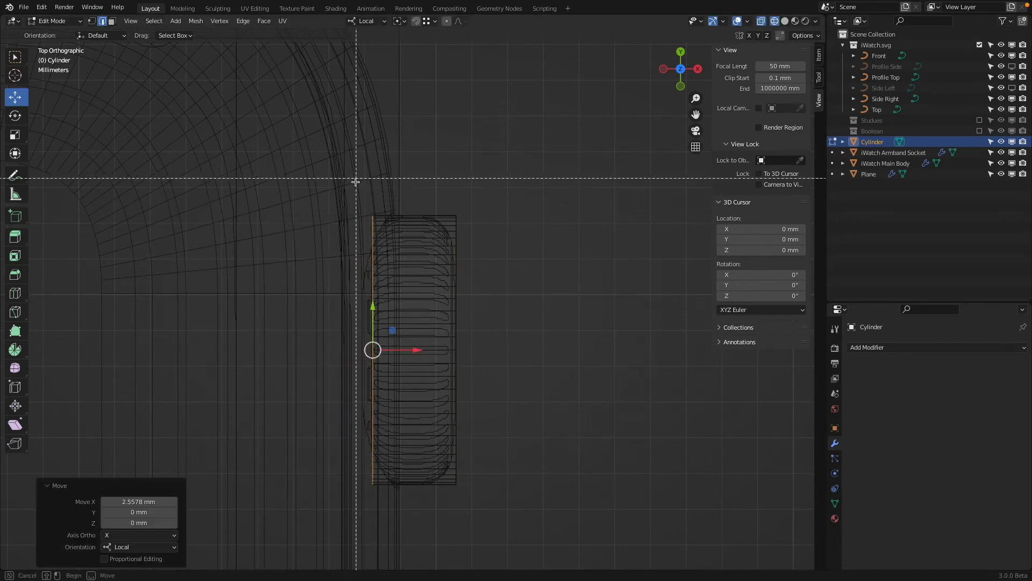
pyautogui.moveTo(357, 179); pyautogui.dragTo(521, 461)
pyautogui.hotkey('shift', 's')
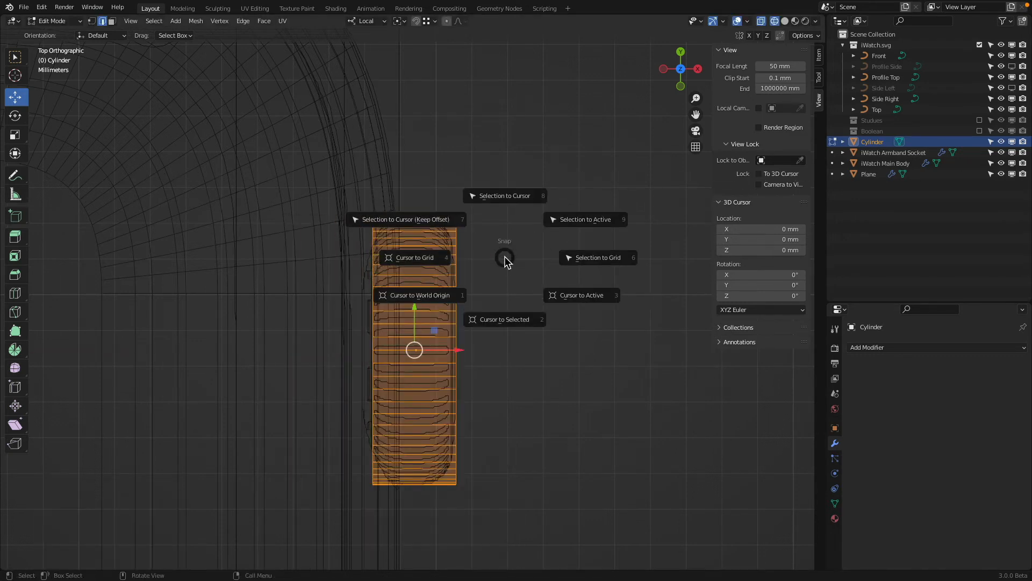
pyautogui.click(504, 319)
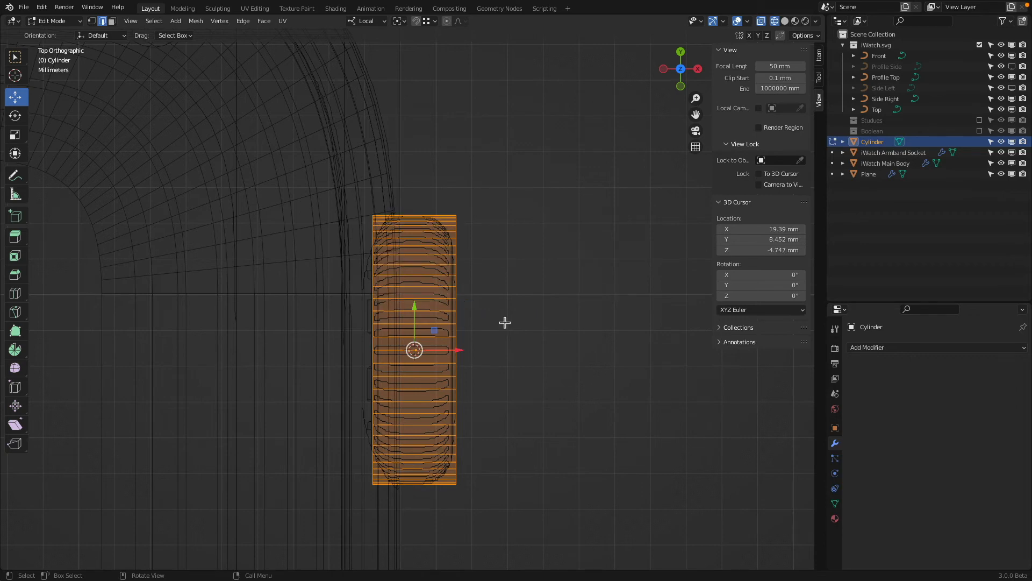
pyautogui.press('Tab')
pyautogui.rightClick(524, 342)
pyautogui.moveTo(517, 376)
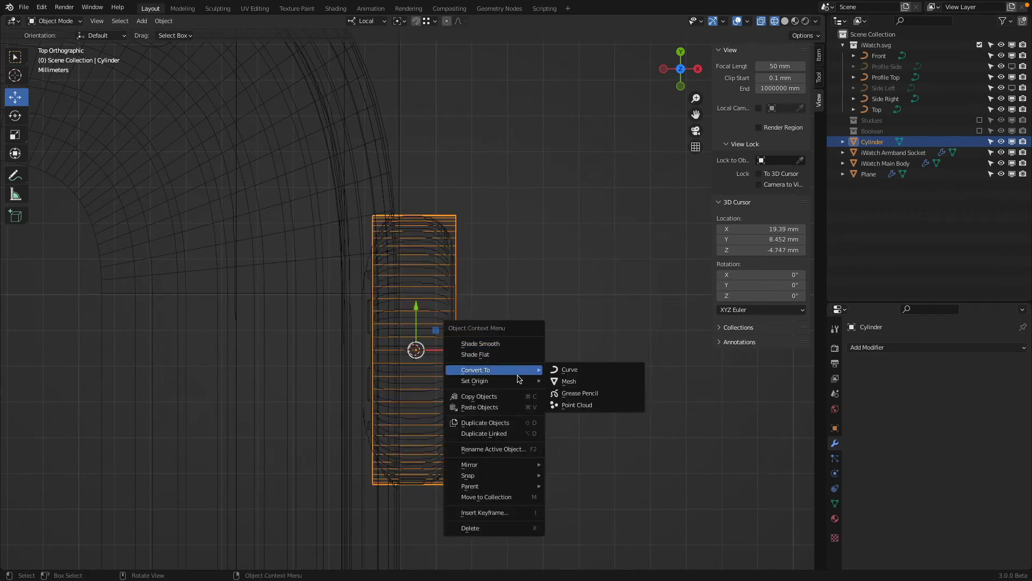
pyautogui.click(615, 405)
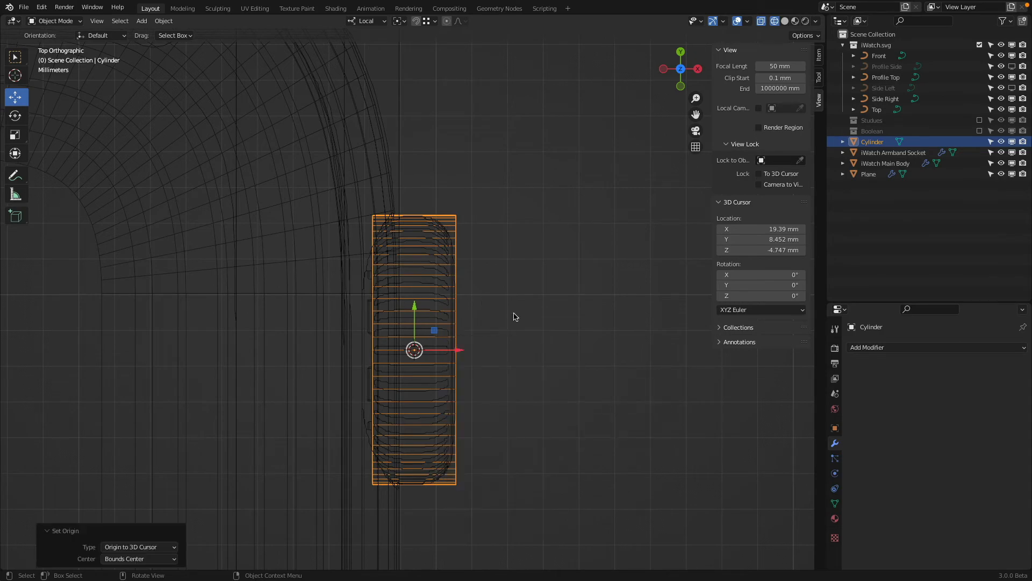
# - Return to solid shading and shade the crown cylinder smooth
pyautogui.moveTo(514, 316)
pyautogui.mouseDown(button='middle')
pyautogui.moveTo(497, 285)
pyautogui.moveTo(553, 242)
pyautogui.moveTo(516, 300)
pyautogui.moveTo(413, 277)
pyautogui.mouseUp(button='middle')
pyautogui.hotkey('shift', 'z')
pyautogui.rightClick(376, 262)
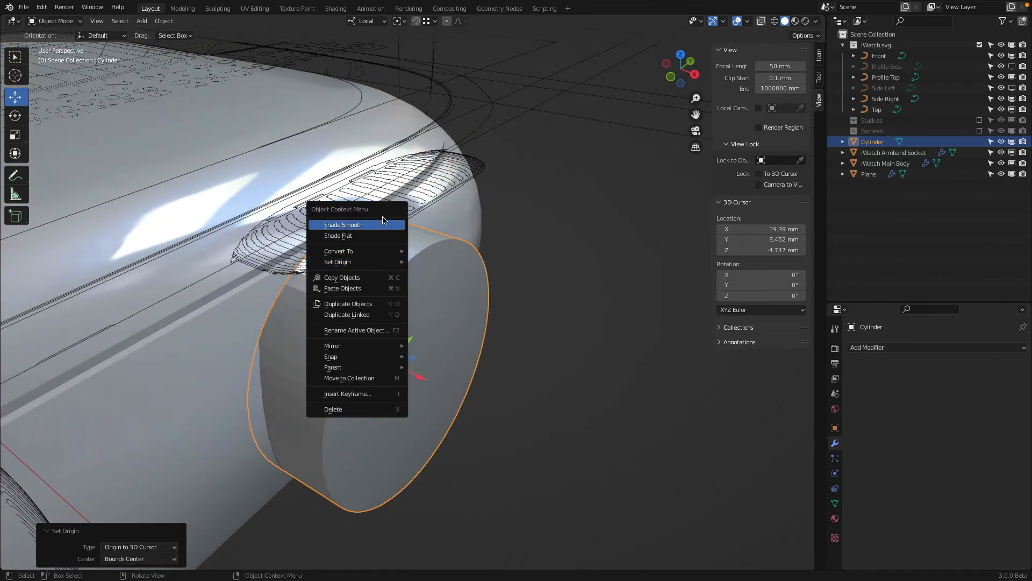
pyautogui.click(383, 228)
# - Try a 0.837 mm bevel with 4 segments on the cylinder's outer rim and compare it with the top-view drawing
pyautogui.press('Tab')
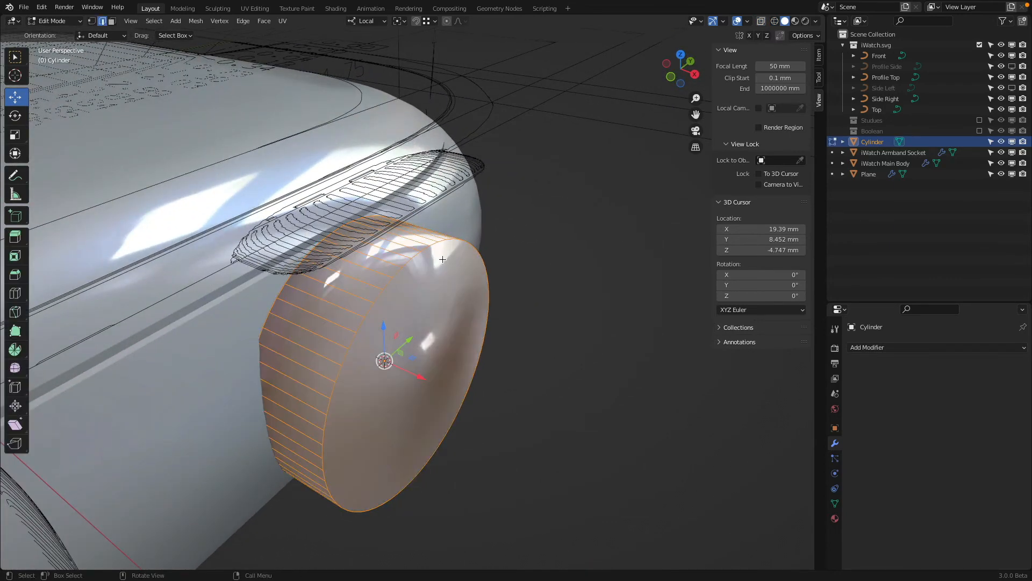
pyautogui.keyDown('alt'); pyautogui.click(416, 257); pyautogui.keyUp('alt')
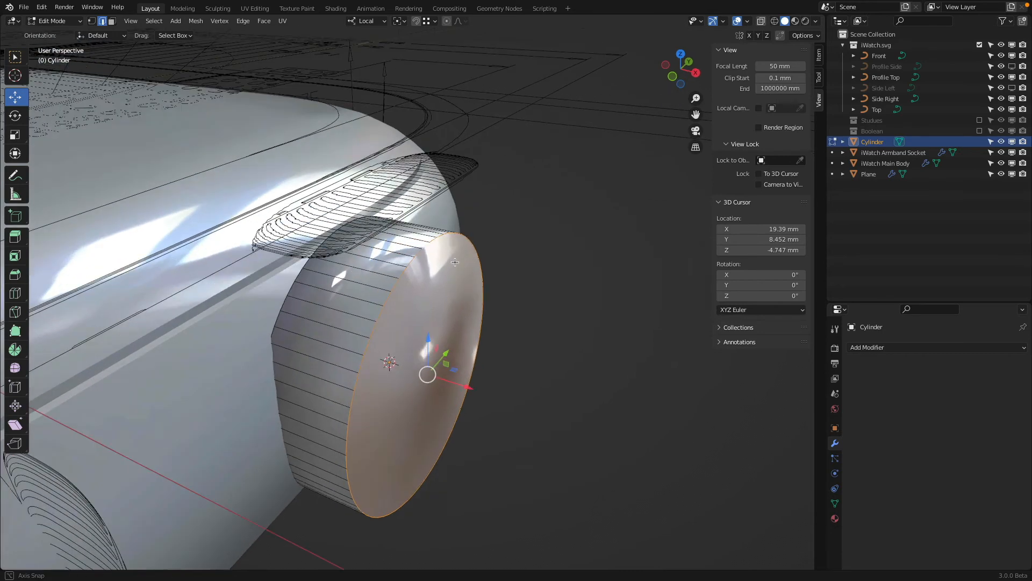
pyautogui.moveTo(443, 268); pyautogui.dragTo(497, 263, button='middle')
pyautogui.hotkey('ctrl', 'b')
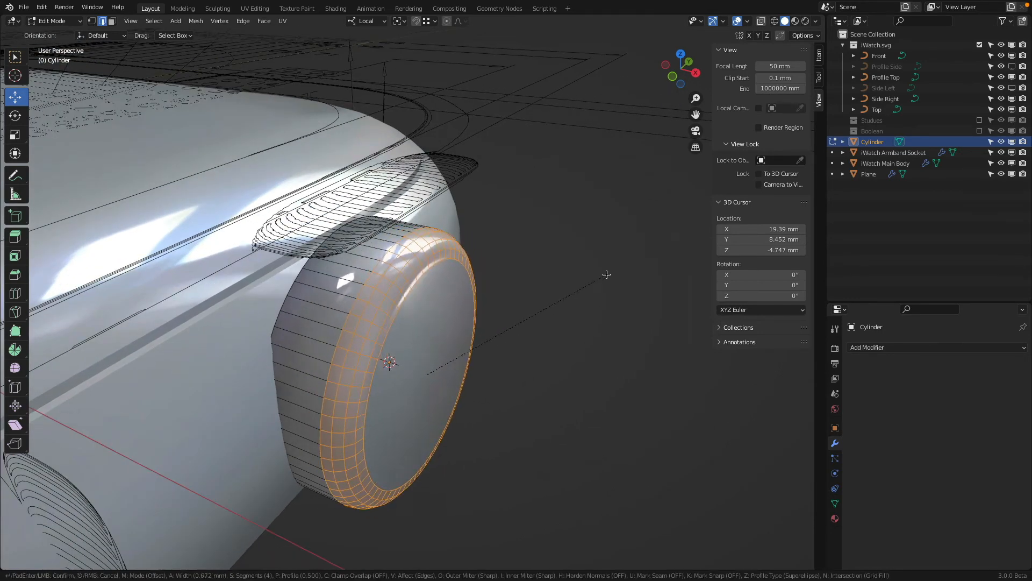
pyautogui.click(613, 270)
pyautogui.moveTo(613, 270); pyautogui.dragTo(638, 251, button='middle')
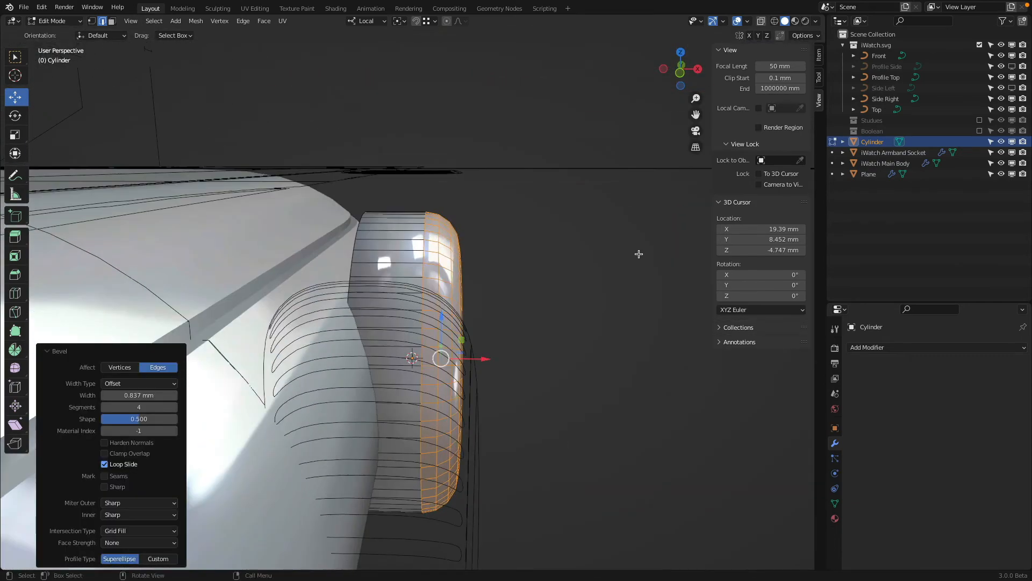
pyautogui.press('Tab')
pyautogui.press('KP_7')
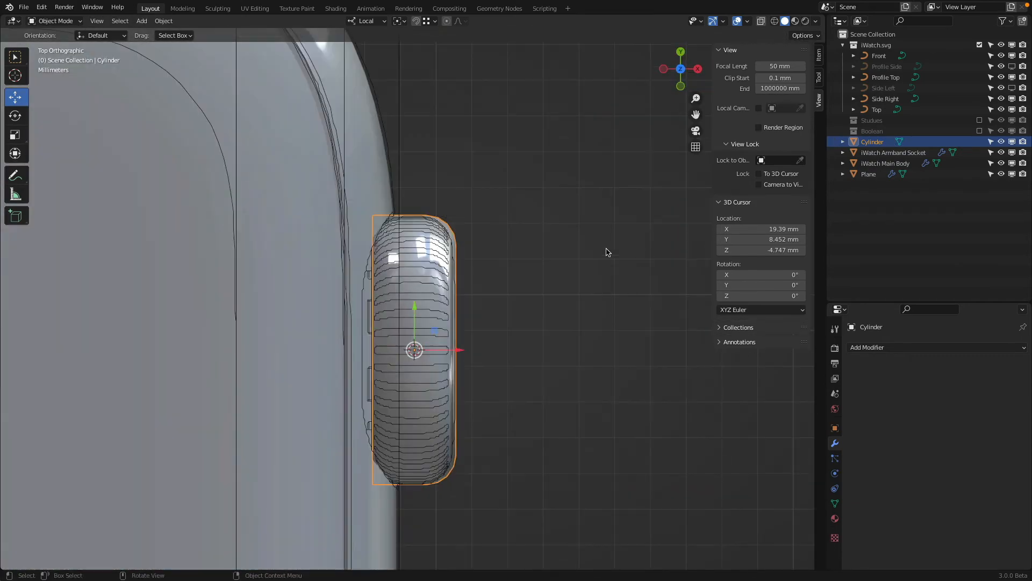
pyautogui.scroll(2, 599, 251)
# - Undo the four-segment bevel on the cylinder's outer rim
pyautogui.press('Tab')
pyautogui.hotkey('ctrl', 'z')
pyautogui.hotkey('ctrl', 'z')
pyautogui.hotkey('ctrl', 'z')
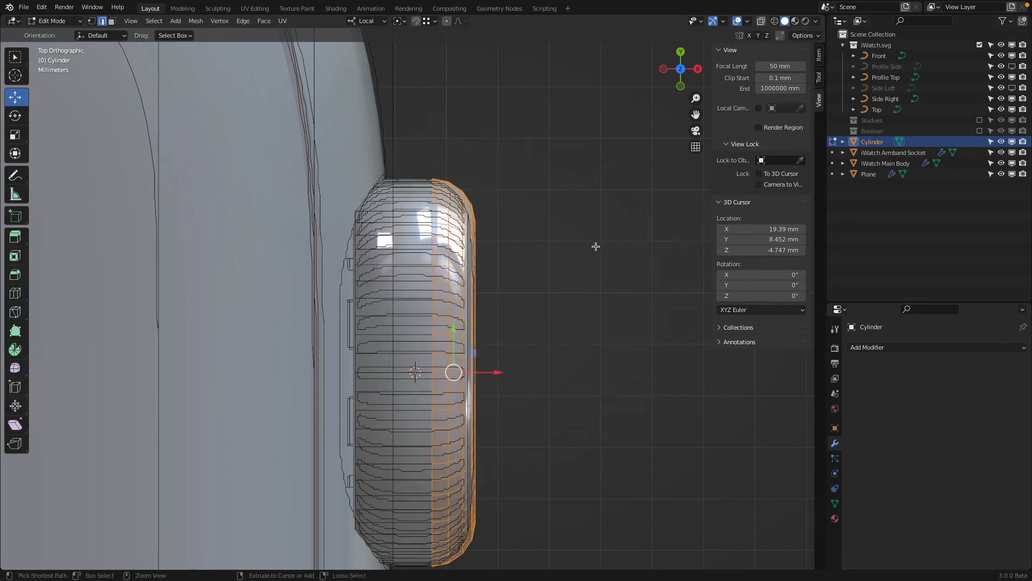
# - Try a 0.863 mm bevel with 6 segments on the cylinder's outer rim and inspect the rounding in Object Mode
pyautogui.hotkey('ctrl', 'b')
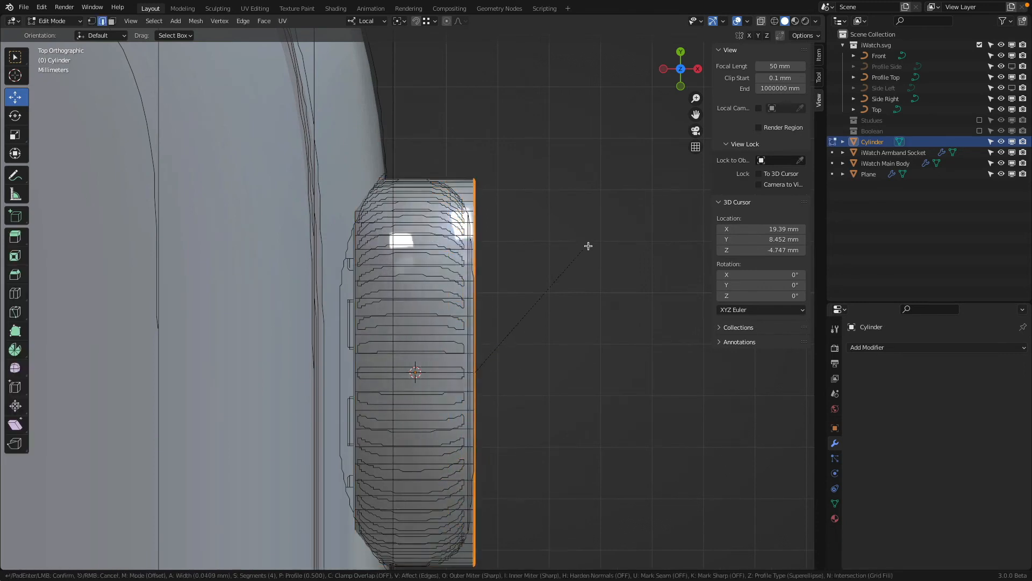
pyautogui.scroll(2, 629, 229)
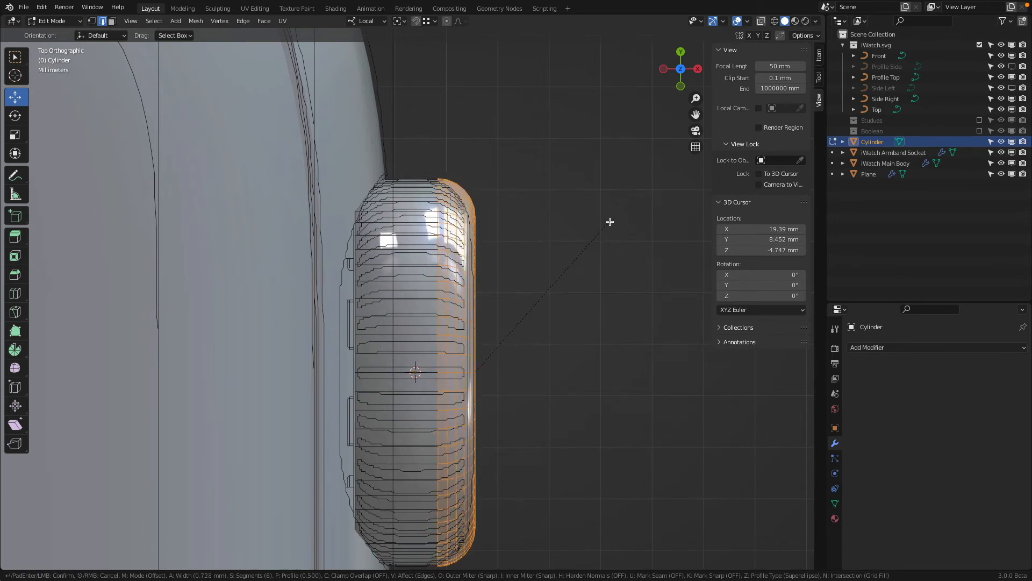
pyautogui.click(619, 220)
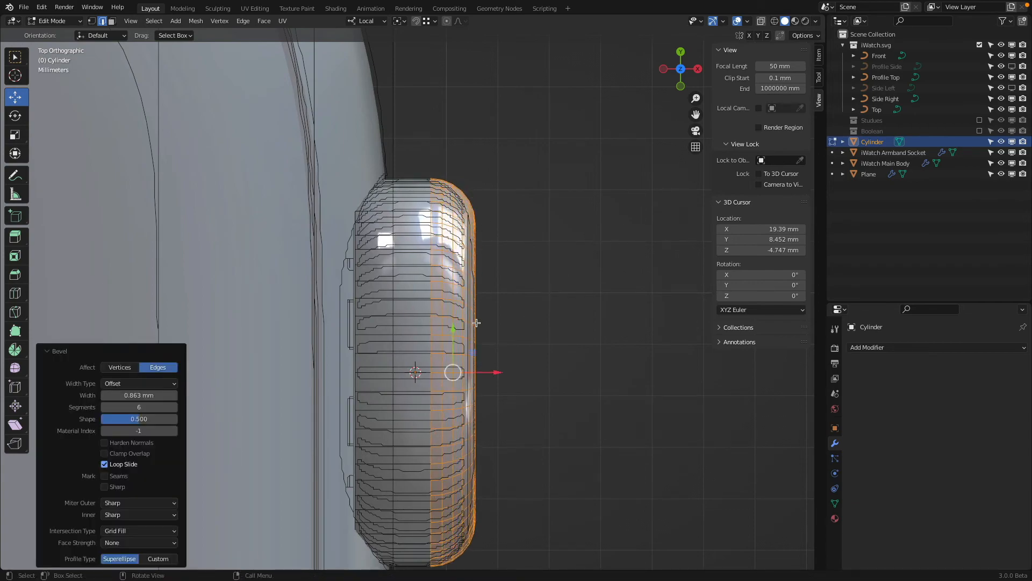
pyautogui.moveTo(526, 303); pyautogui.dragTo(500, 255, button='middle')
pyautogui.press('Tab')
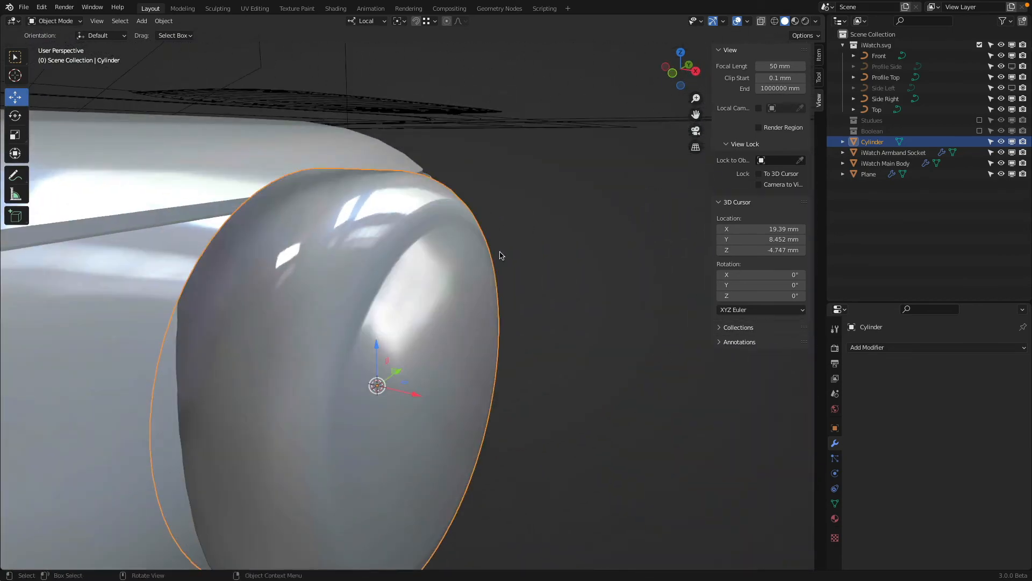
# - Remove the six-segment bevel so the cylinder's outer rim is sharp, staying in Edit Mode
pyautogui.press('KP_7')
pyautogui.press('Tab')
pyautogui.press('Tab')
pyautogui.press('Tab')
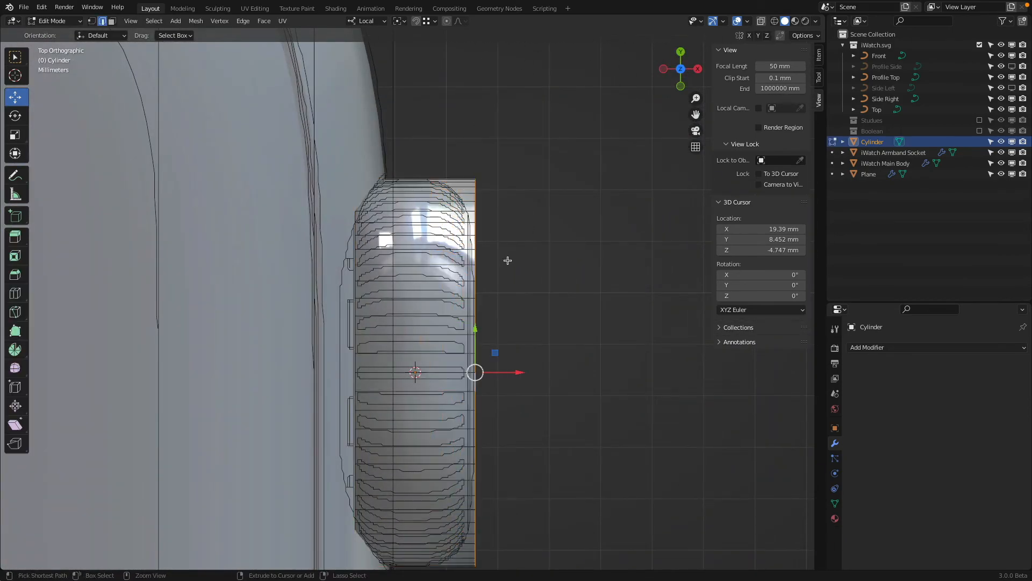
# - Snap the 3D cursor to the centre of the cylinder's outer end face
pyautogui.press('a')
pyautogui.moveTo(507, 260); pyautogui.dragTo(531, 289, button='middle')
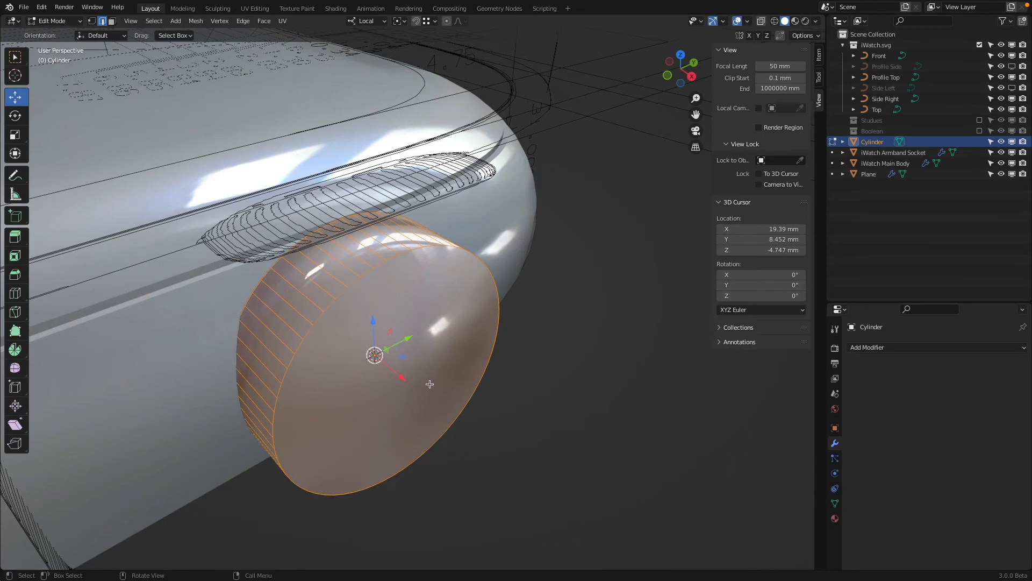
pyautogui.click(305, 208)
pyautogui.click(112, 21)
pyautogui.click(384, 346)
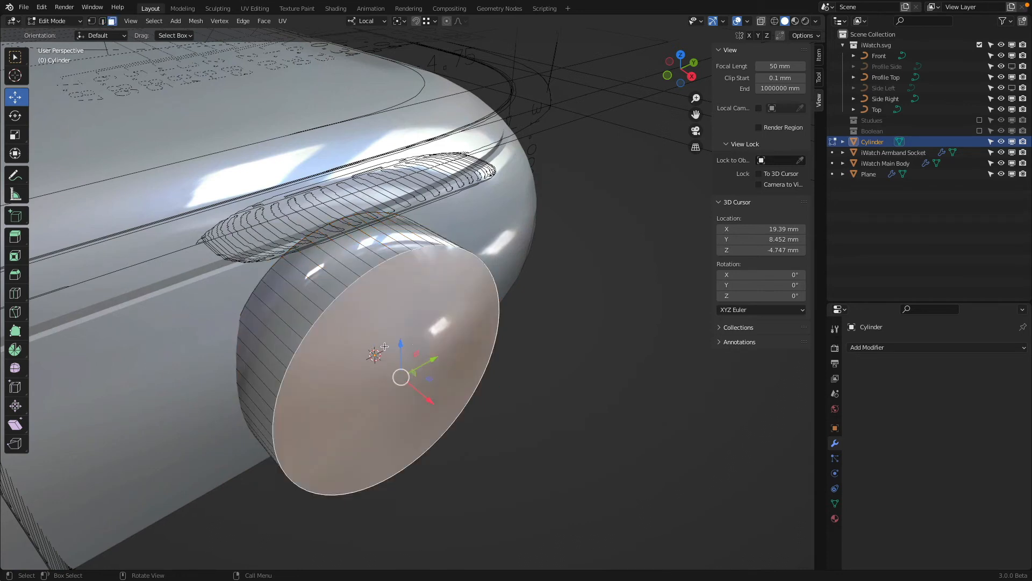
pyautogui.hotkey('shift', 's')
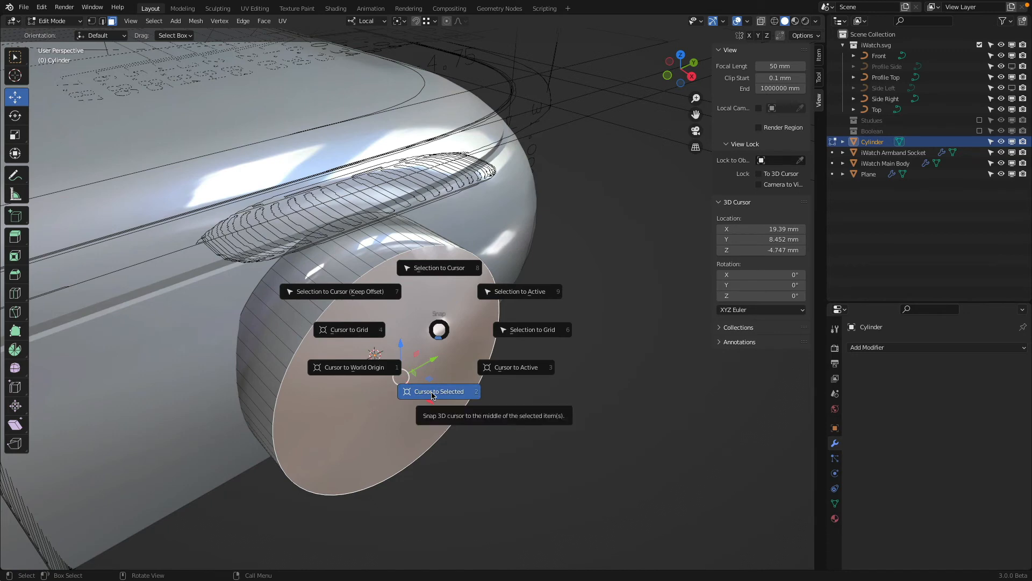
pyautogui.click(433, 395)
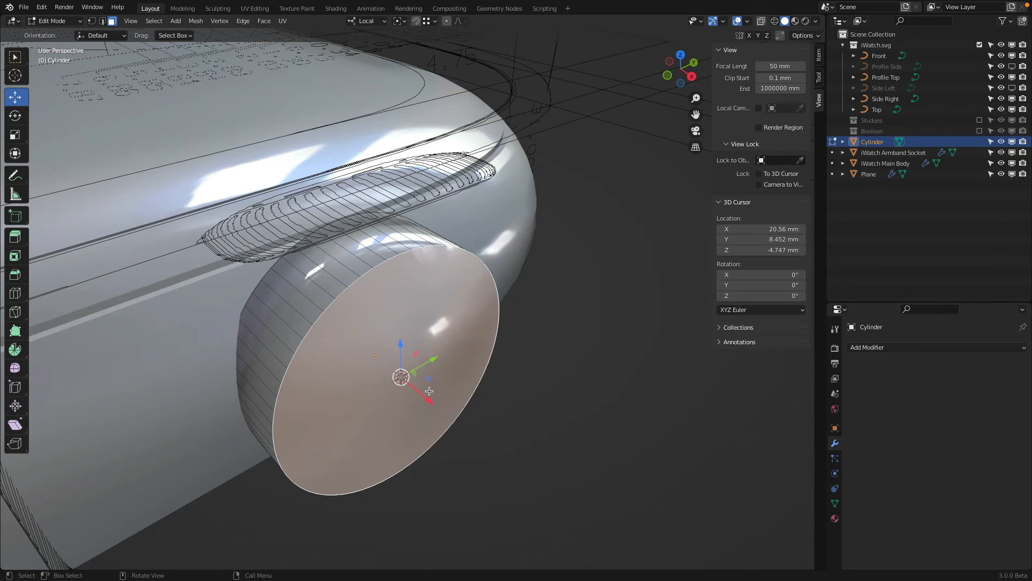
# - Add a UV sphere at the 3D cursor with 64 segments, 64 rings and a 4 mm radius
pyautogui.moveTo(429, 391); pyautogui.dragTo(449, 370, button='middle')
pyautogui.hotkey('shift', 'a')
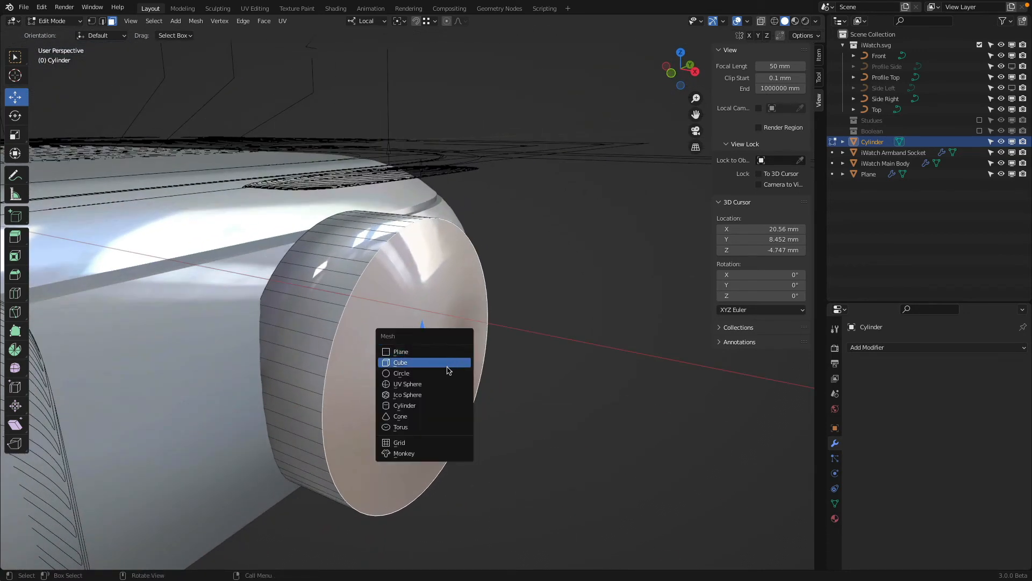
pyautogui.click(440, 384)
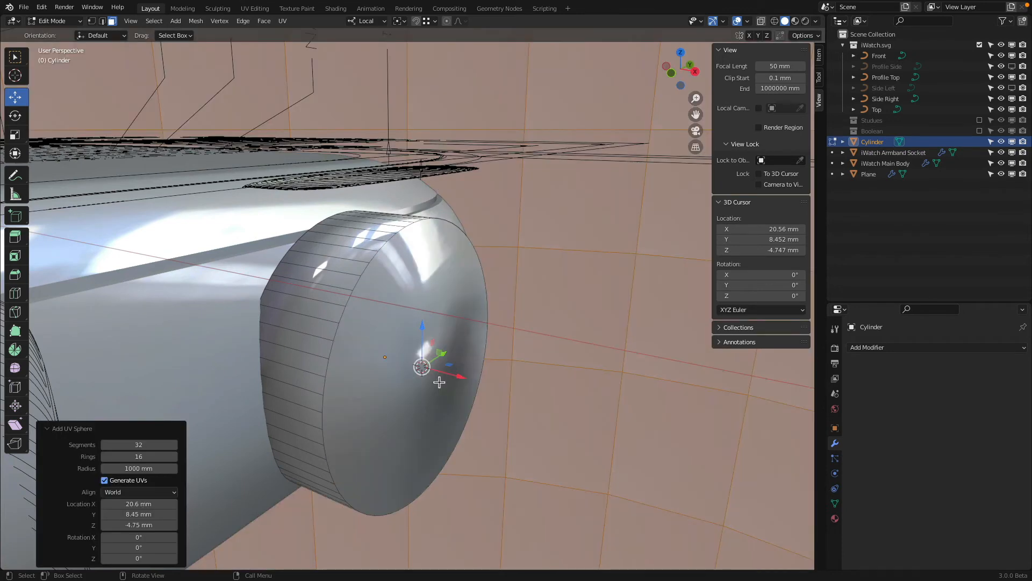
pyautogui.click(173, 441)
pyautogui.write('64')
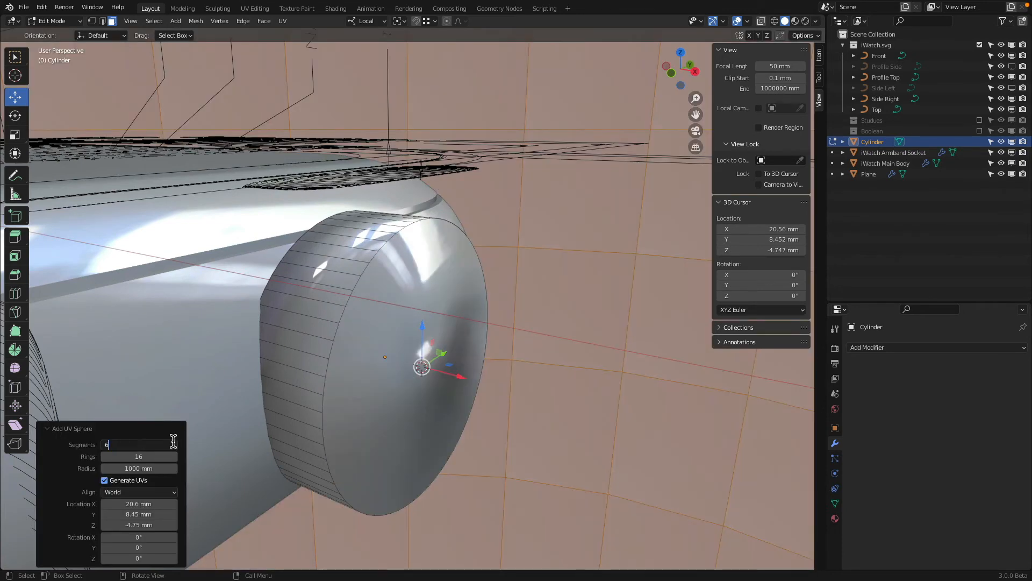
pyautogui.press('Tab')
pyautogui.write('64')
pyautogui.press('Tab')
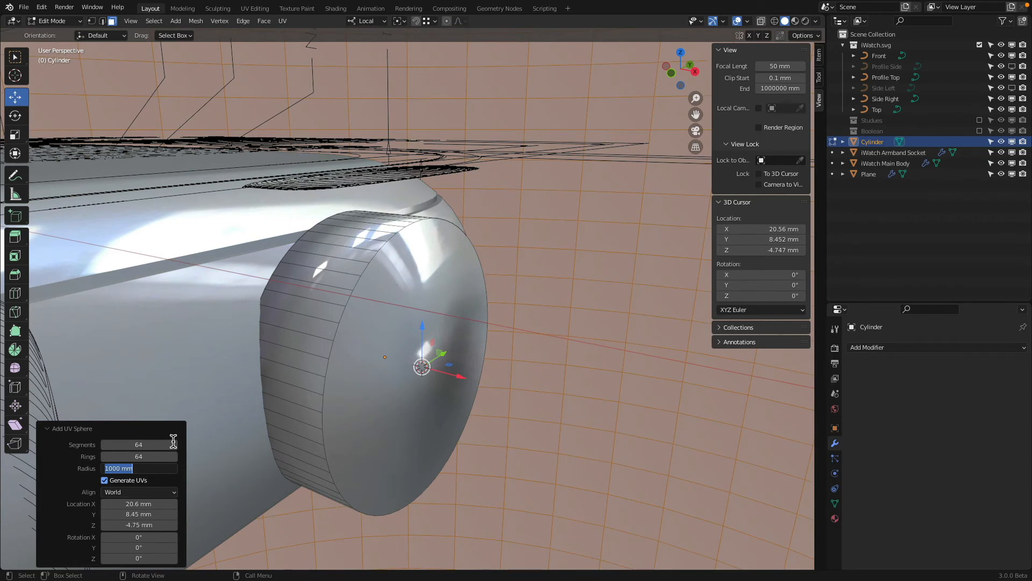
pyautogui.write('4')
pyautogui.press('Tab')
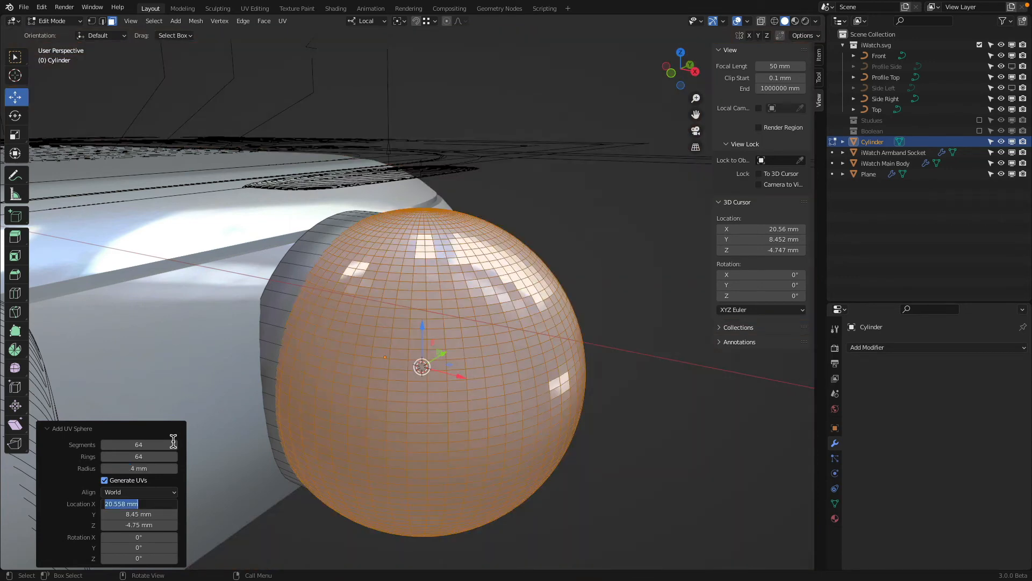
pyautogui.press('Return')
# - Set the new sphere's Y rotation to 90° so its poles lie along the crown's axis
pyautogui.click(144, 547)
pyautogui.write('90')
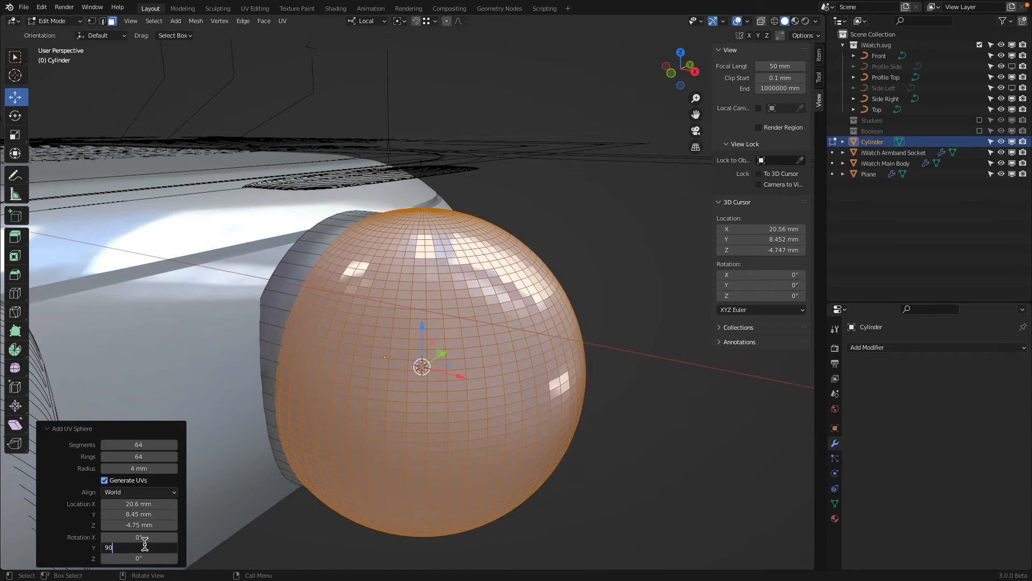
pyautogui.press('Return')
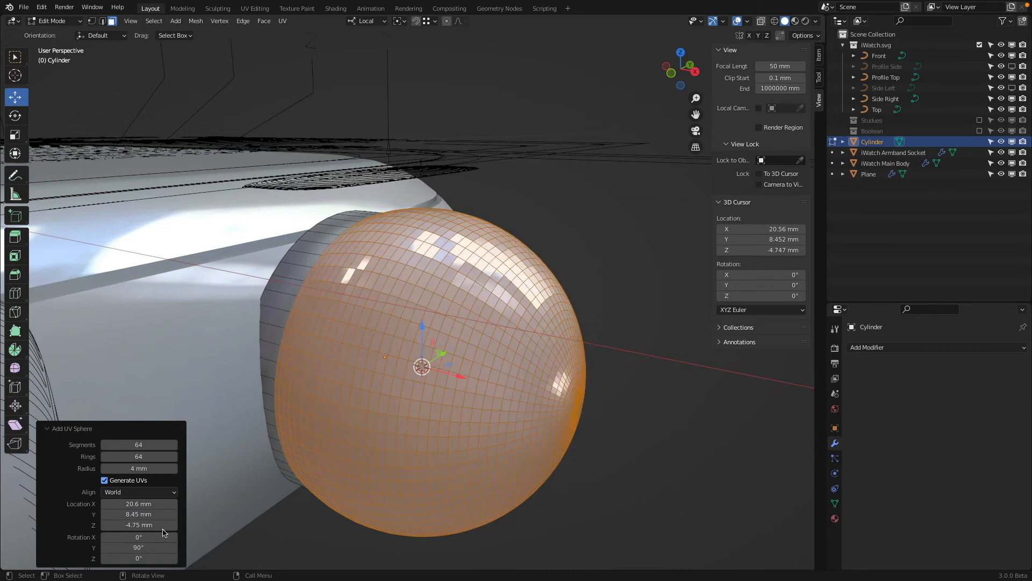
# - Move the sphere about 4.71 mm outward along X, clear of the cylinder, and switch to wireframe shading
pyautogui.press('KP_7')
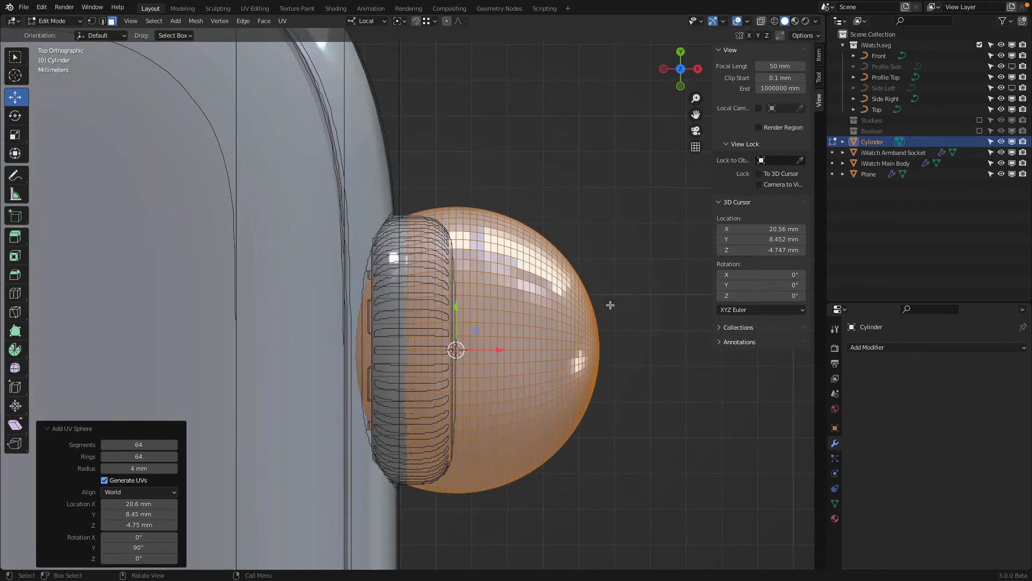
pyautogui.moveTo(498, 351); pyautogui.dragTo(674, 348)
pyautogui.keyDown('shift'); pyautogui.moveTo(674, 342); pyautogui.dragTo(568, 331, button='middle'); pyautogui.keyUp('shift')
pyautogui.press('z')
pyautogui.click(482, 333)
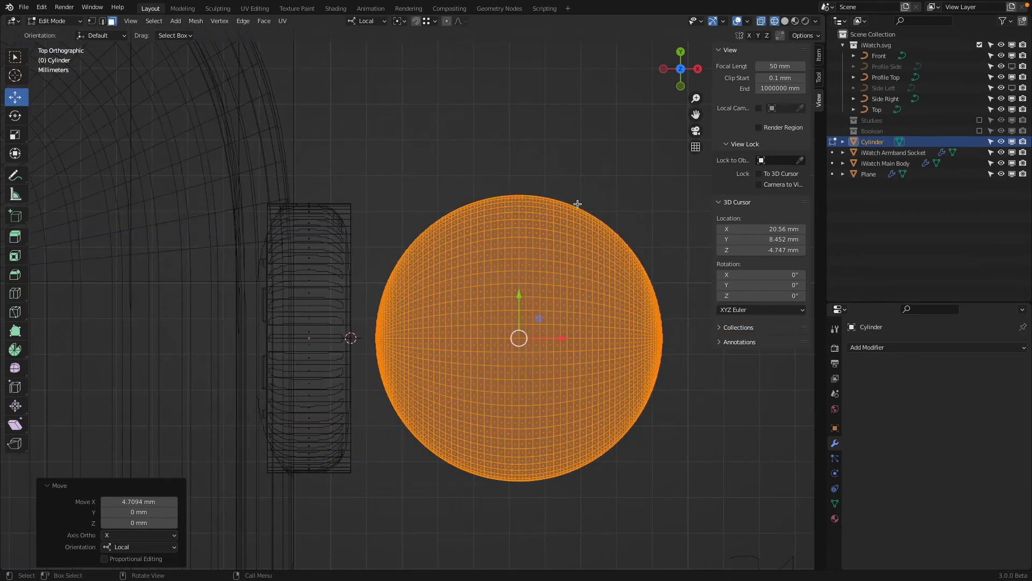
# - Delete the sphere's vertices except for the cap on its outer side, using a box selection in the top view
pyautogui.press('1')
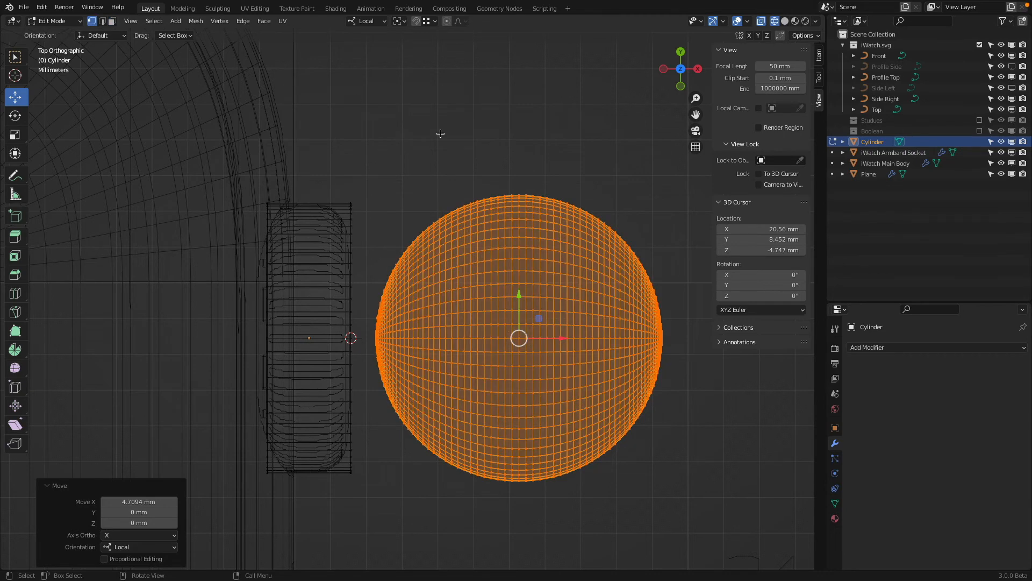
pyautogui.press('a')
pyautogui.hotkey('alt', 'a')
pyautogui.press('b')
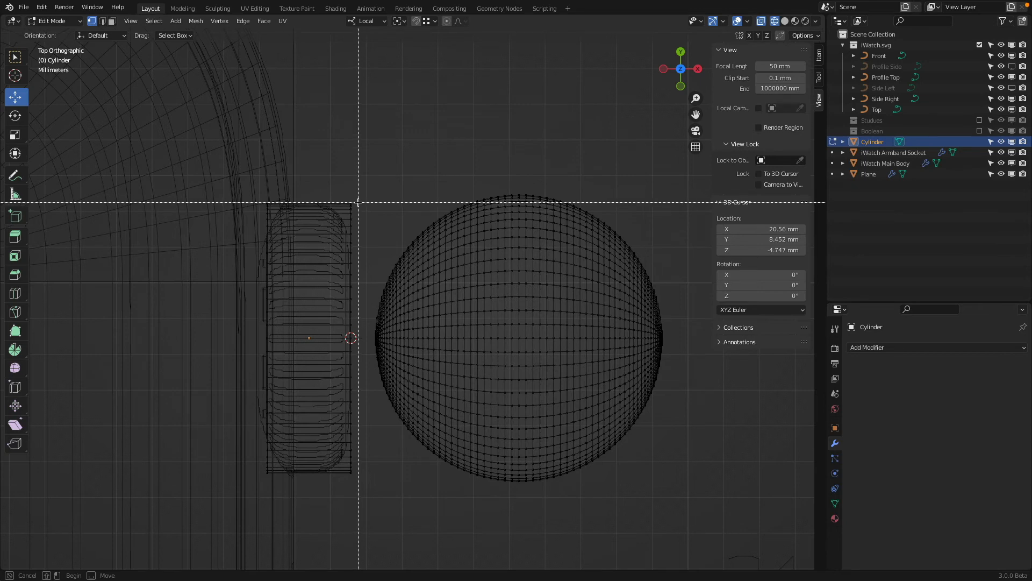
pyautogui.moveTo(358, 202); pyautogui.dragTo(702, 486)
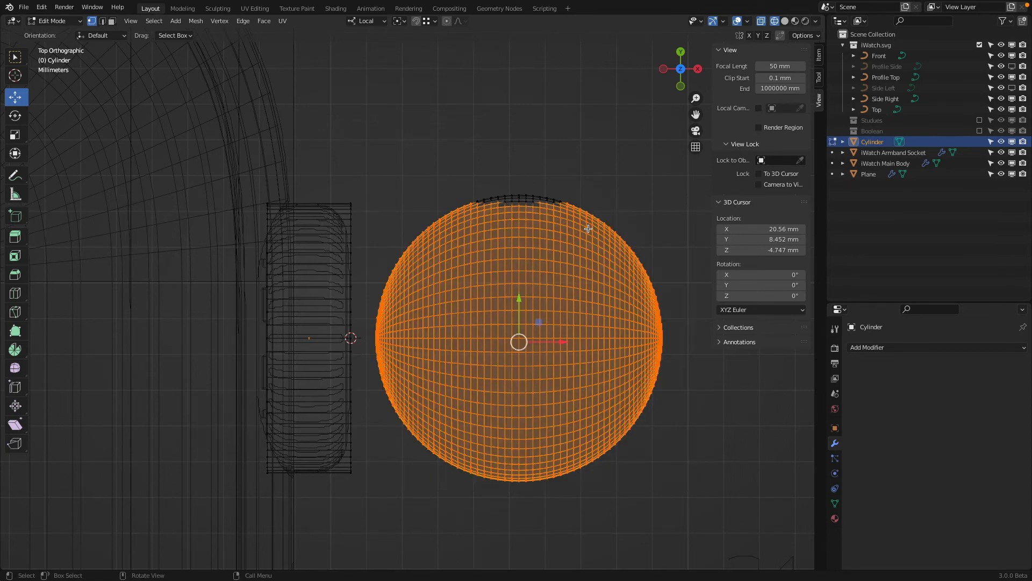
pyautogui.click(577, 195)
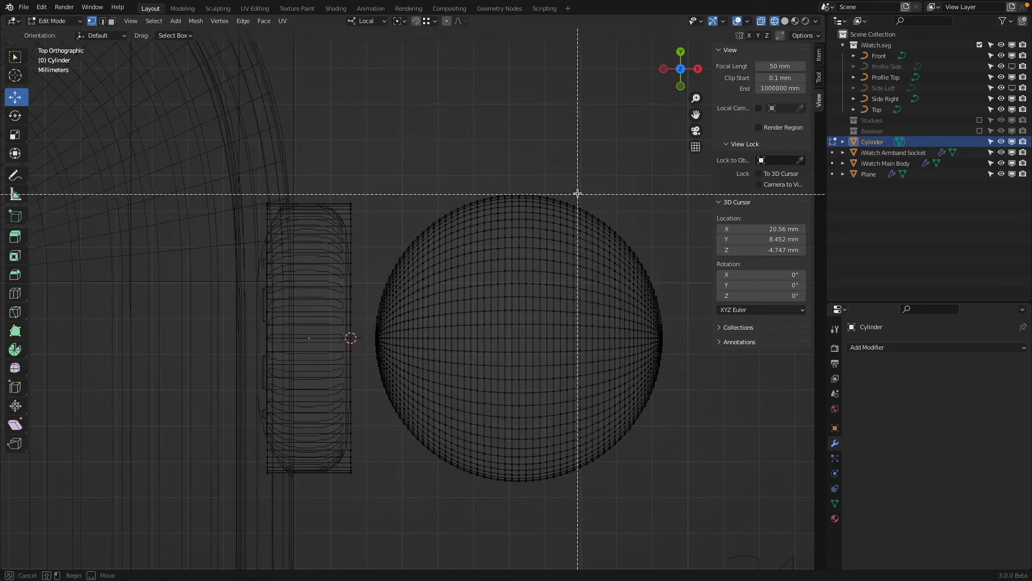
pyautogui.moveTo(578, 195); pyautogui.dragTo(704, 506)
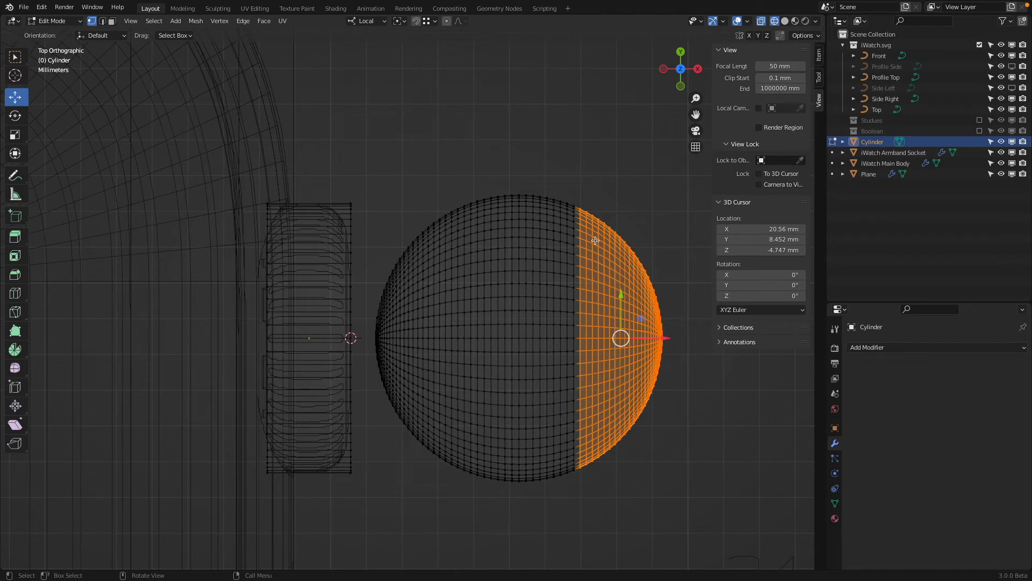
pyautogui.click(571, 201)
pyautogui.press('b')
pyautogui.moveTo(577, 186); pyautogui.dragTo(374, 525)
pyautogui.press('x')
pyautogui.click(546, 110)
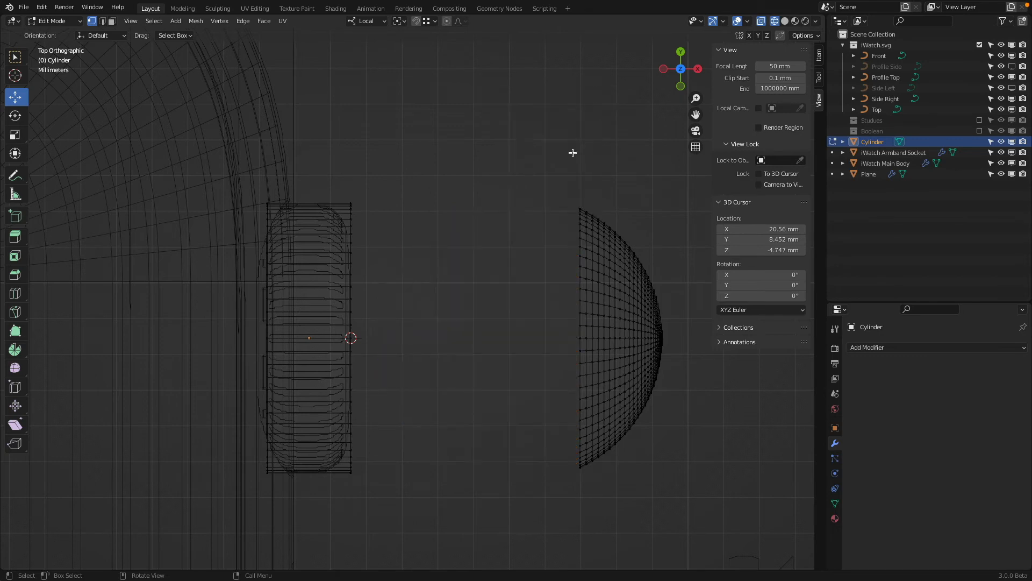
# - Select the whole remaining sphere cap and move it about -6.18 mm along X towards the cylinder
pyautogui.press('b')
pyautogui.moveTo(563, 178); pyautogui.dragTo(687, 549)
pyautogui.press('g')
pyautogui.press('x')
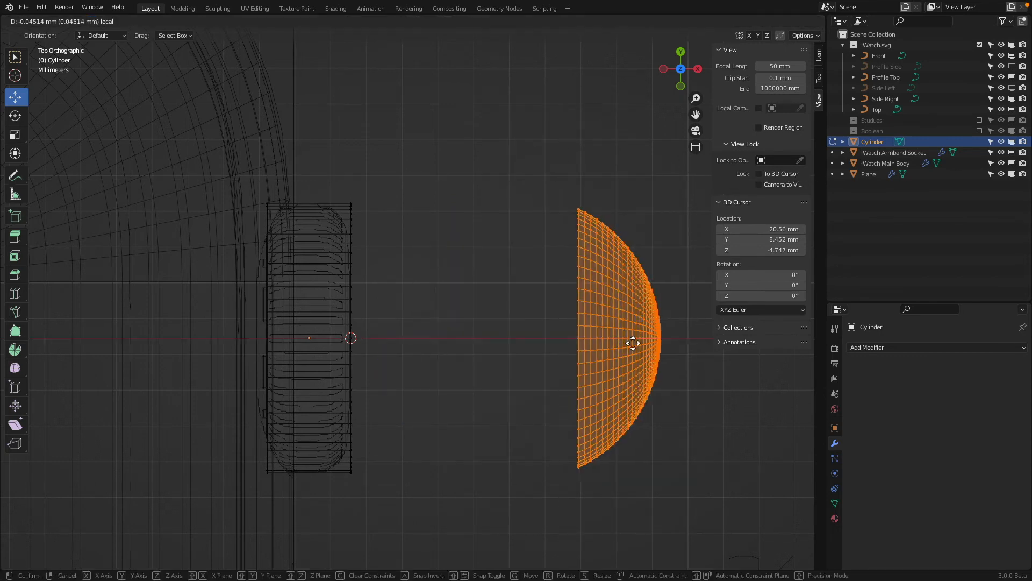
pyautogui.click(449, 339)
# - Flatten the cap along X by scaling it to about 0.12 and again by 0.780
pyautogui.press('s')
pyautogui.press('x')
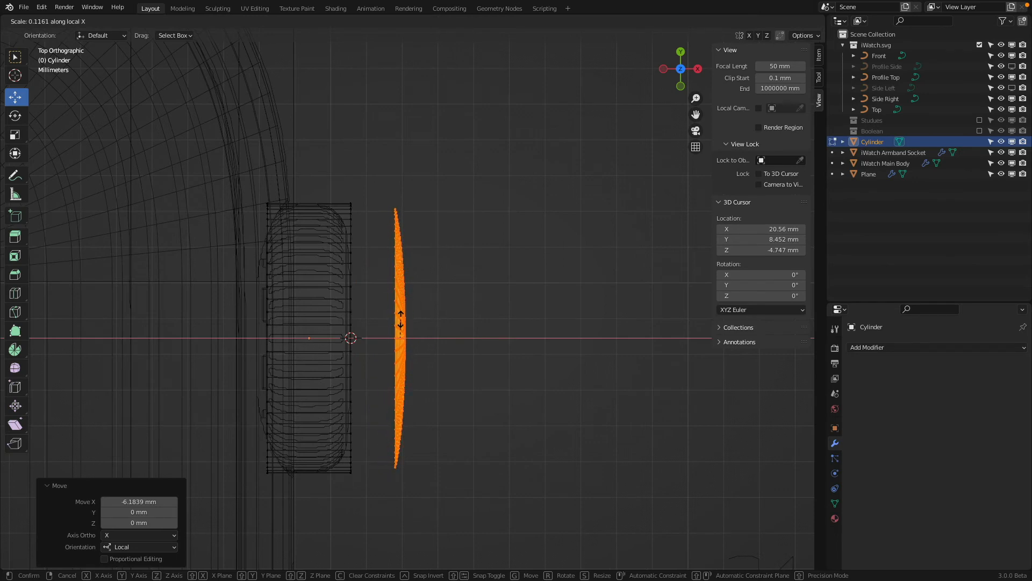
pyautogui.click(401, 310)
pyautogui.scroll(3, 548, 346)
pyautogui.press('s')
pyautogui.press('x')
pyautogui.click(592, 364)
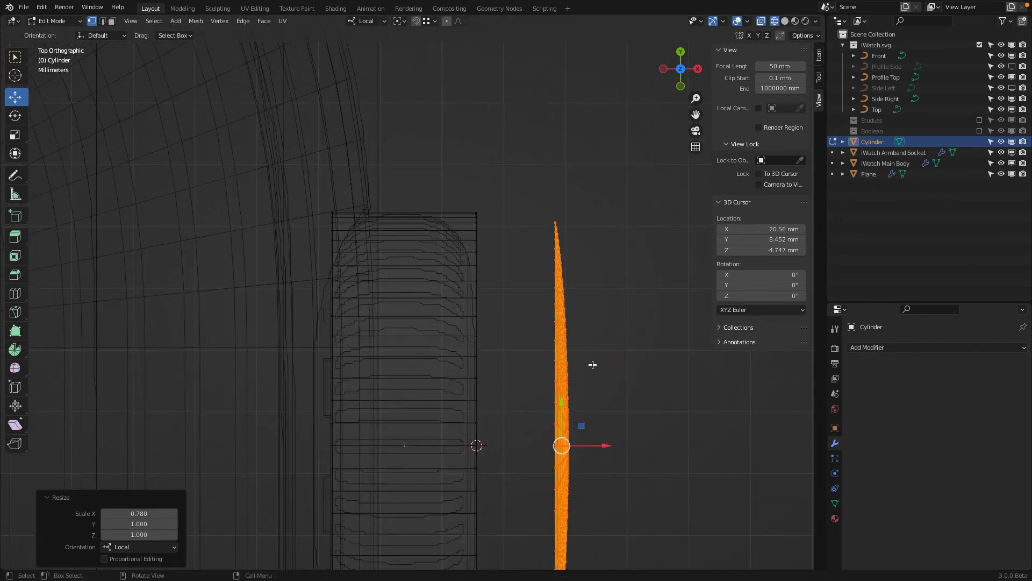
pyautogui.keyDown('shift'); pyautogui.moveTo(611, 385); pyautogui.dragTo(623, 317, button='middle'); pyautogui.keyUp('shift')
pyautogui.press('Tab')
pyautogui.press('Tab')
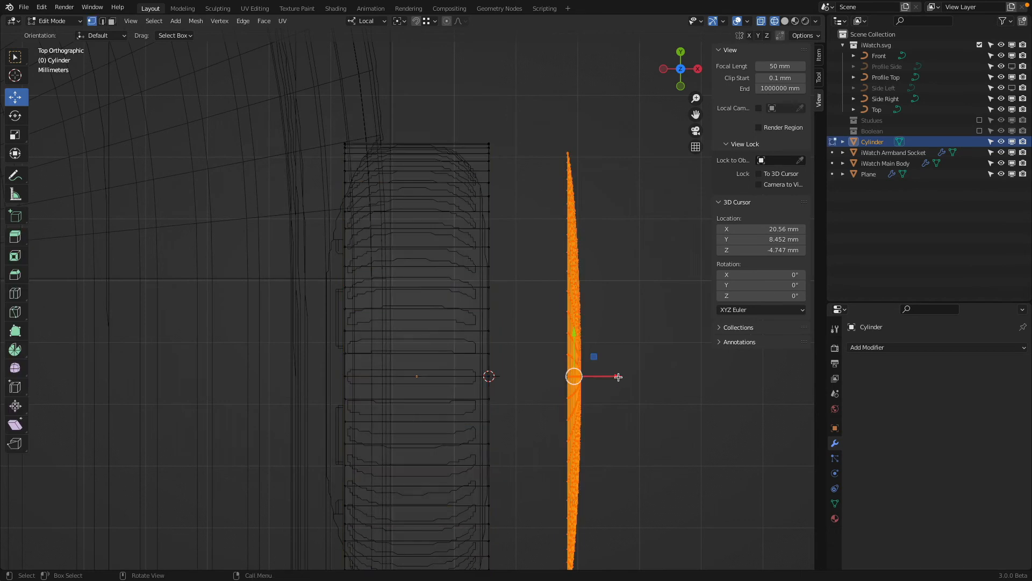
# - Move the flattened cap about -1.00 mm along X towards the cylinder's outer end
pyautogui.press('g')
pyautogui.press('x')
pyautogui.click(557, 355)
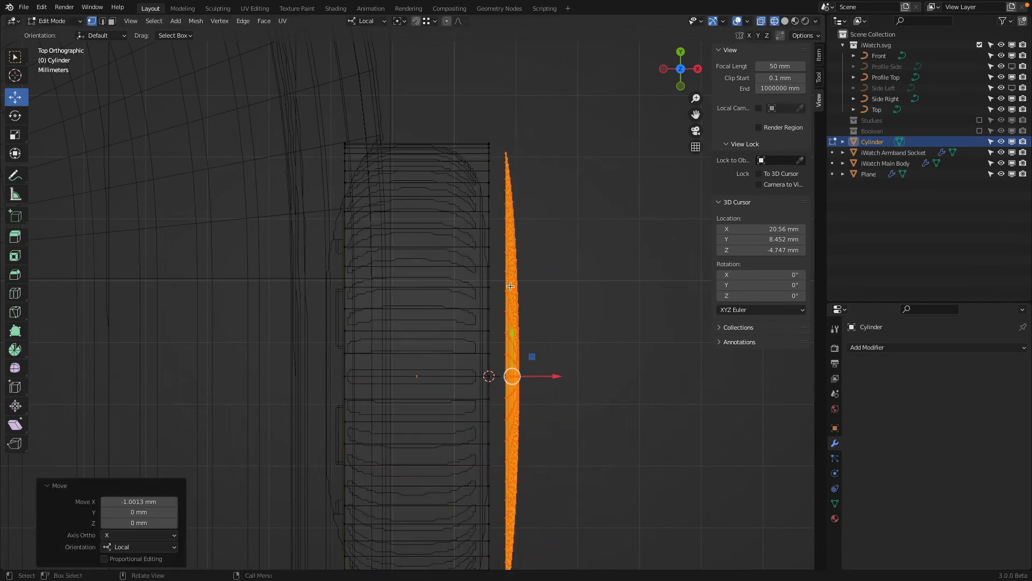
# - Add a single centred loop cut around the cylinder's side, halfway between its two ends
pyautogui.keyDown('alt'); pyautogui.click(491, 281); pyautogui.keyUp('alt')
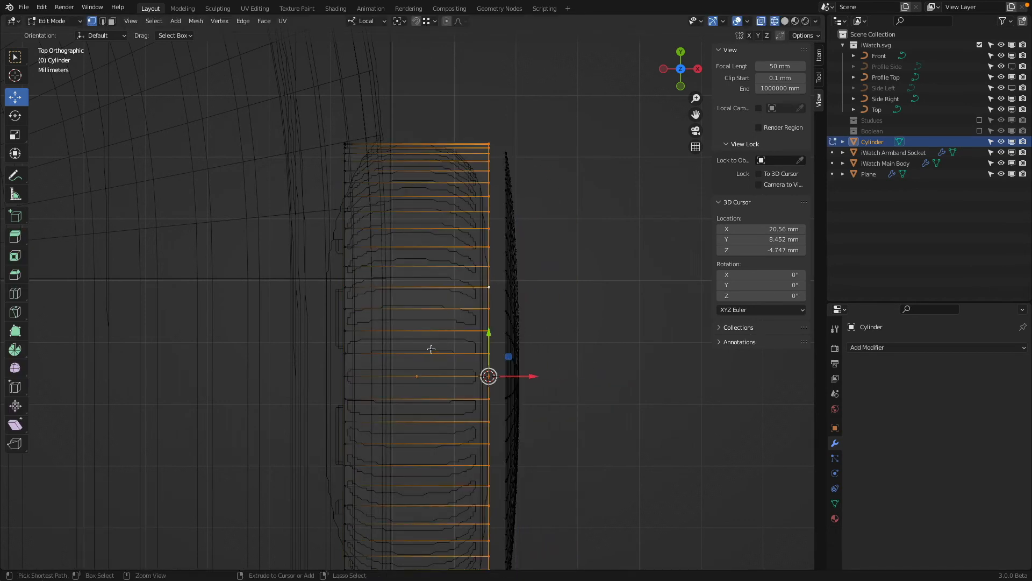
pyautogui.hotkey('ctrl', 'r')
pyautogui.click(425, 128)
pyautogui.rightClick(424, 129)
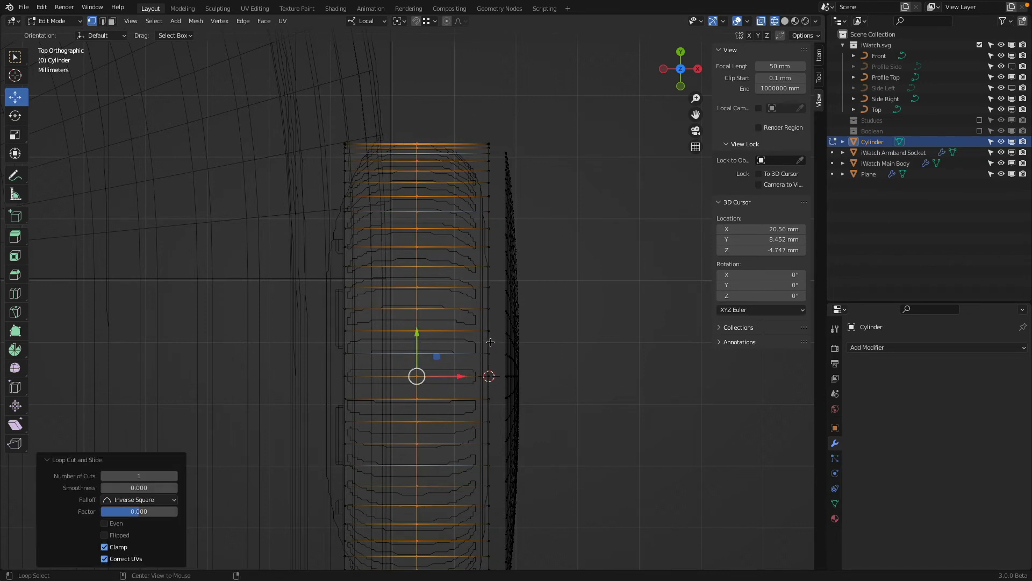
# - Shorten the cylinder by moving its outer end edge loop about -0.68 mm along X
pyautogui.press('g')
pyautogui.press('x')
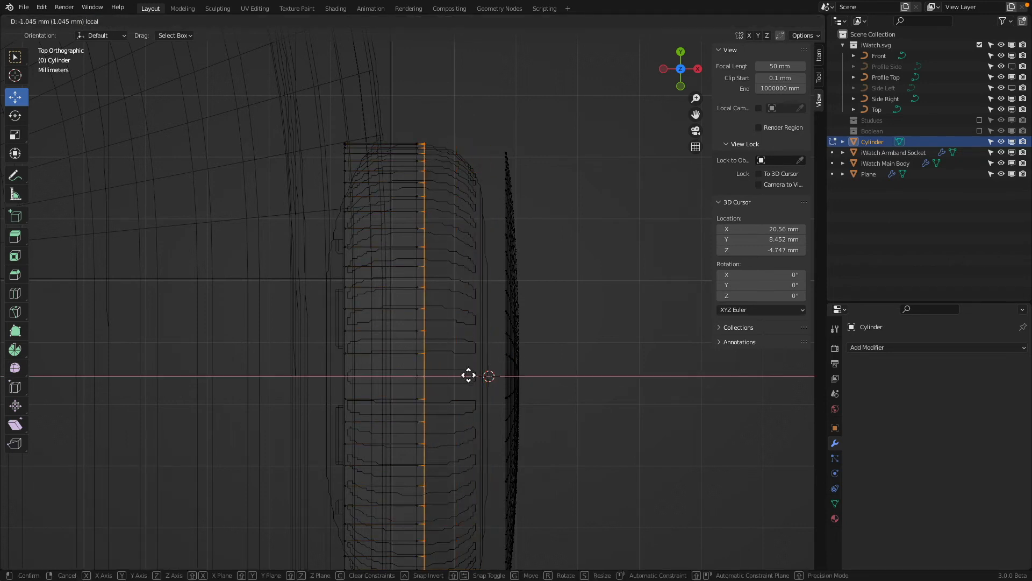
pyautogui.click(491, 376)
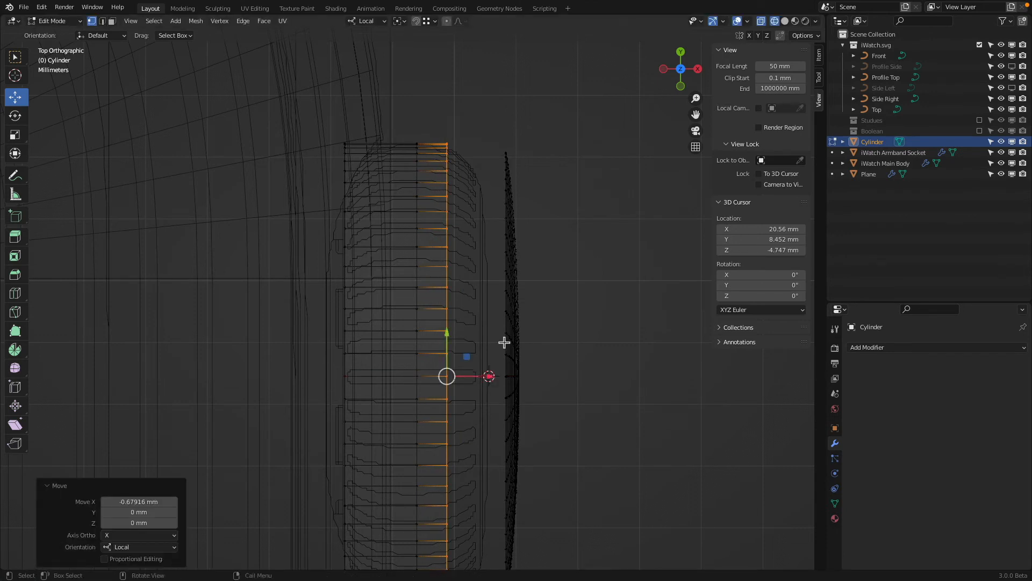
# - Select the whole linked cap, move it about -0.505 mm along X towards the shortened cylinder, and turn off wireframe shading
pyautogui.press('l')
pyautogui.click(529, 340)
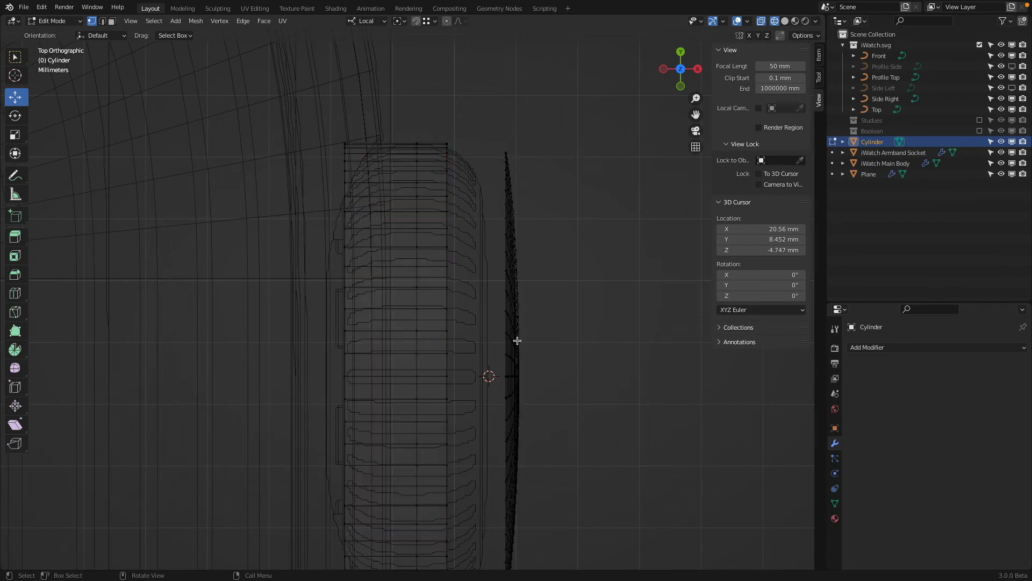
pyautogui.hotkey('ctrl', 'l')
pyautogui.moveTo(547, 377); pyautogui.dragTo(518, 379)
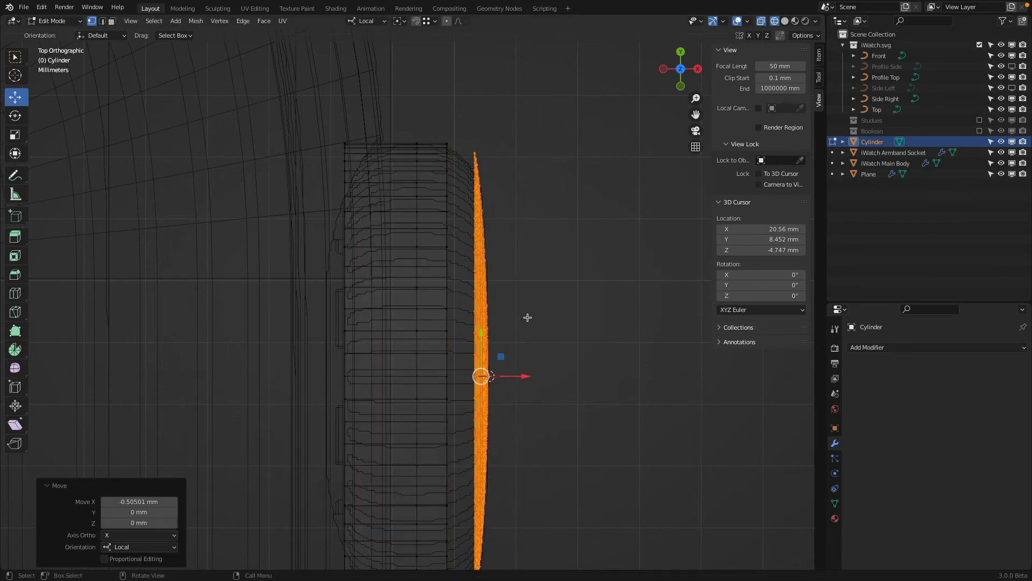
pyautogui.moveTo(530, 318)
pyautogui.mouseDown(button='middle')
pyautogui.moveTo(512, 281)
pyautogui.moveTo(505, 221)
pyautogui.moveTo(532, 205)
pyautogui.mouseUp(button='middle')
pyautogui.hotkey('shift', 'z')
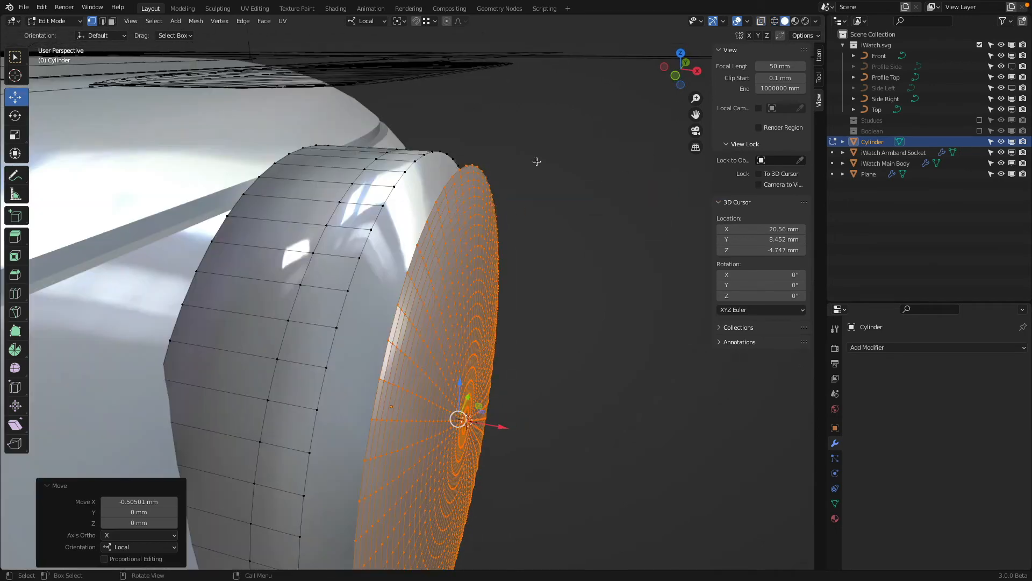
# - Delete the ring of faces joining the crown cylinder's side to its domed cap
pyautogui.scroll(2, 469, 157)
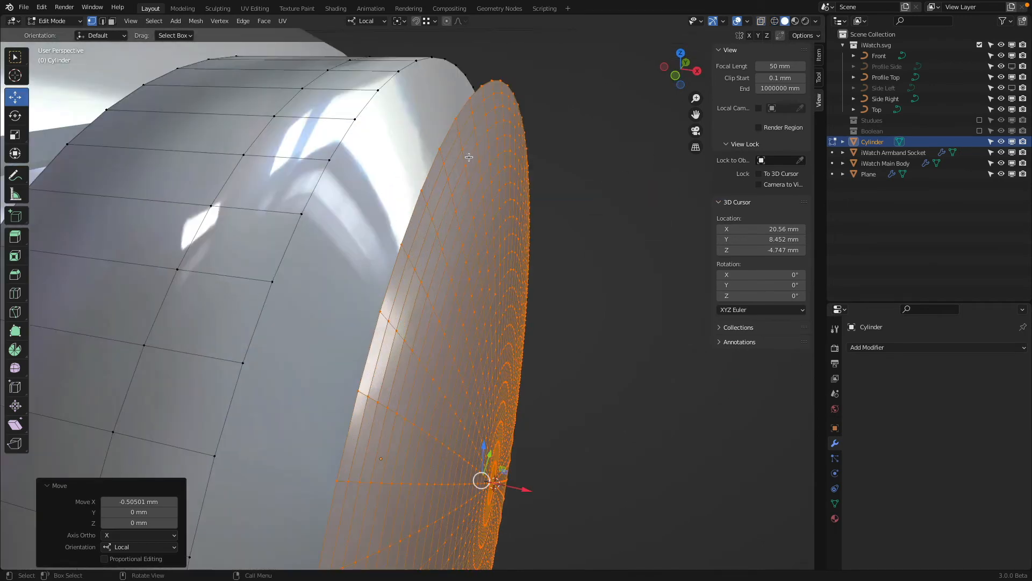
pyautogui.keyDown('alt'); pyautogui.click(426, 175); pyautogui.keyUp('alt')
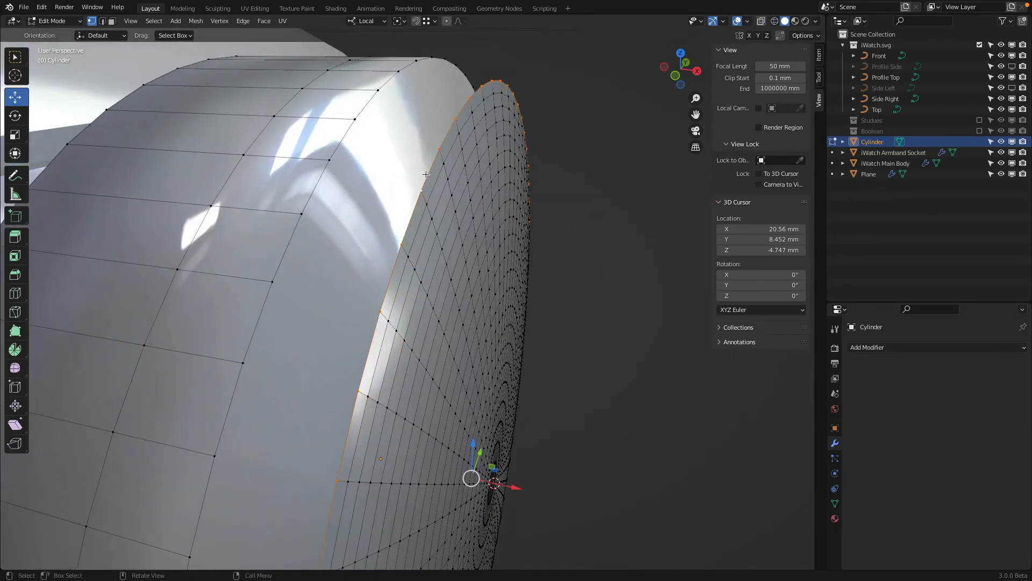
pyautogui.keyDown('alt'); pyautogui.keyDown('shift'); pyautogui.click(339, 138); pyautogui.keyUp('shift'); pyautogui.keyUp('alt')
pyautogui.moveTo(342, 139); pyautogui.dragTo(355, 127, button='middle')
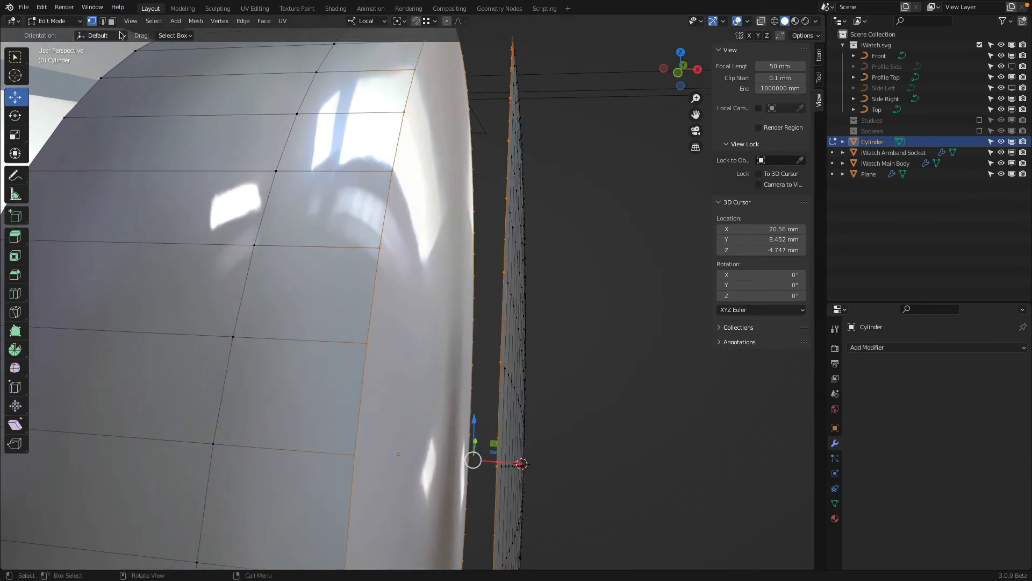
pyautogui.keyDown('alt'); pyautogui.click(423, 297); pyautogui.keyUp('alt')
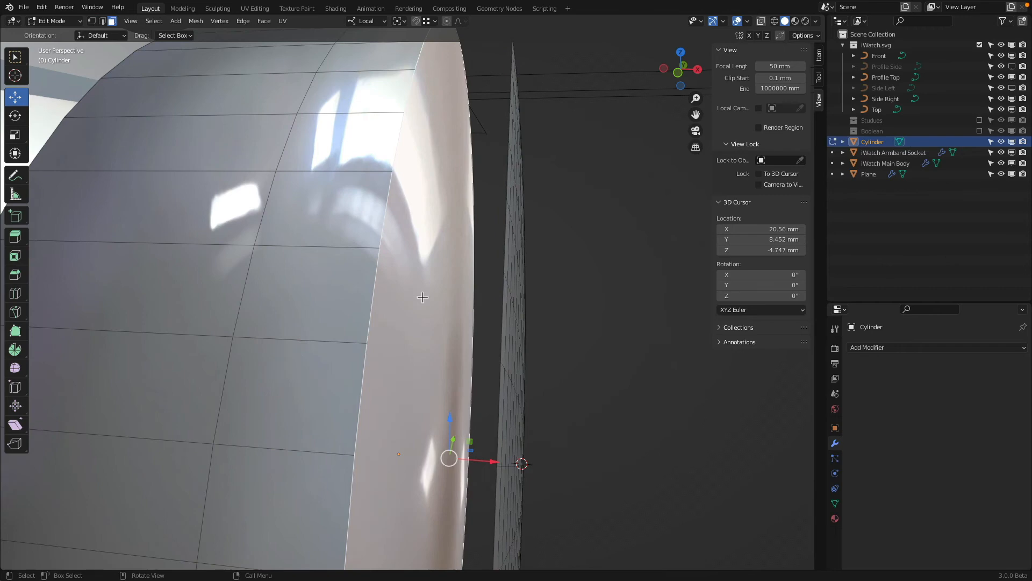
pyautogui.scroll(-5, 423, 297)
pyautogui.press('x')
pyautogui.click(422, 323)
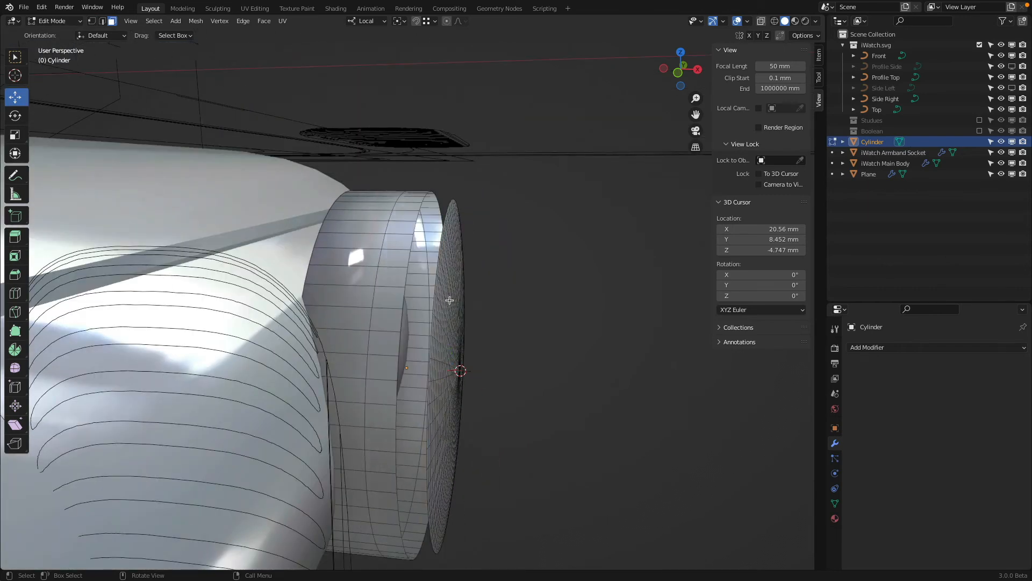
# - Bridge the open rim edge loop of the cylinder's side with the outer edge loop of the domed cap
pyautogui.click(102, 21)
pyautogui.scroll(2, 410, 247)
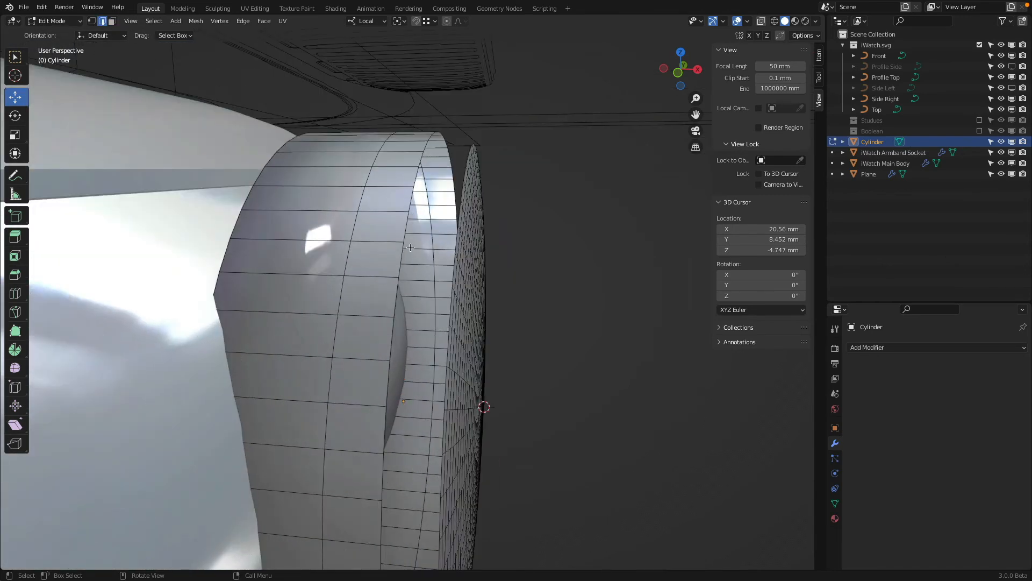
pyautogui.keyDown('alt'); pyautogui.click(406, 228); pyautogui.keyUp('alt')
pyautogui.moveTo(421, 253); pyautogui.dragTo(407, 261, button='middle')
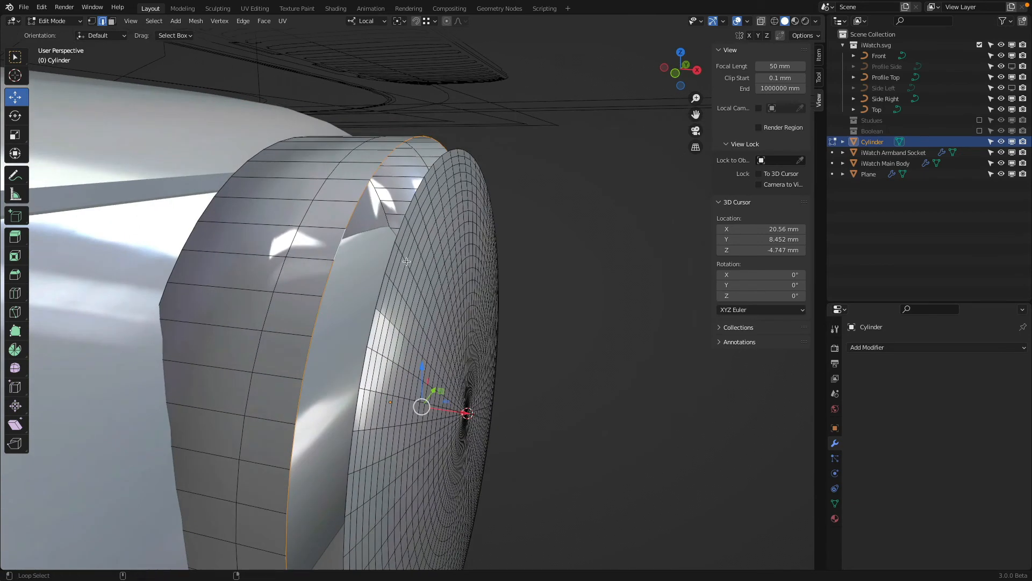
pyautogui.keyDown('alt'); pyautogui.keyDown('shift'); pyautogui.click(380, 288); pyautogui.keyUp('shift'); pyautogui.keyUp('alt')
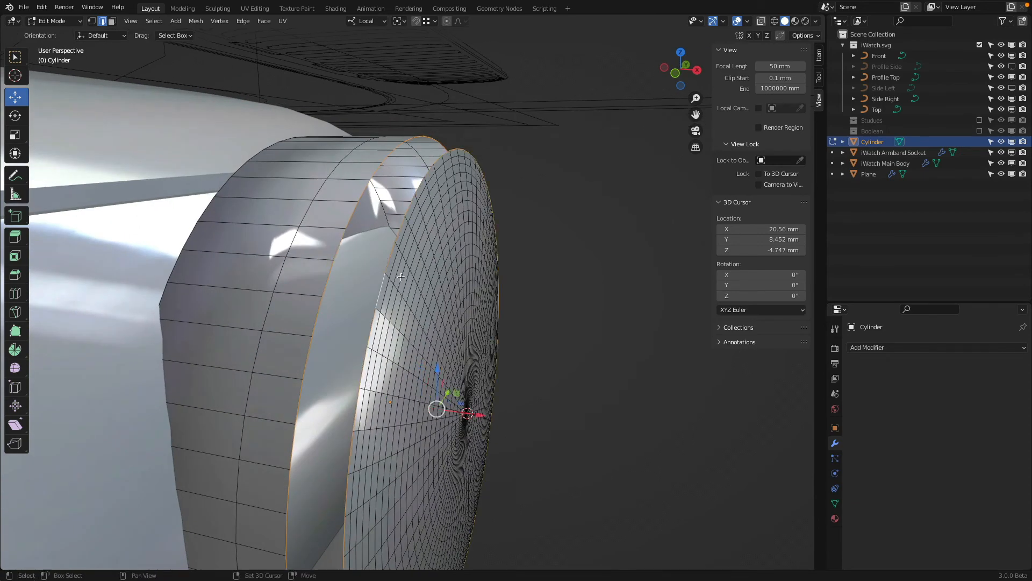
pyautogui.click(243, 21)
pyautogui.click(271, 42)
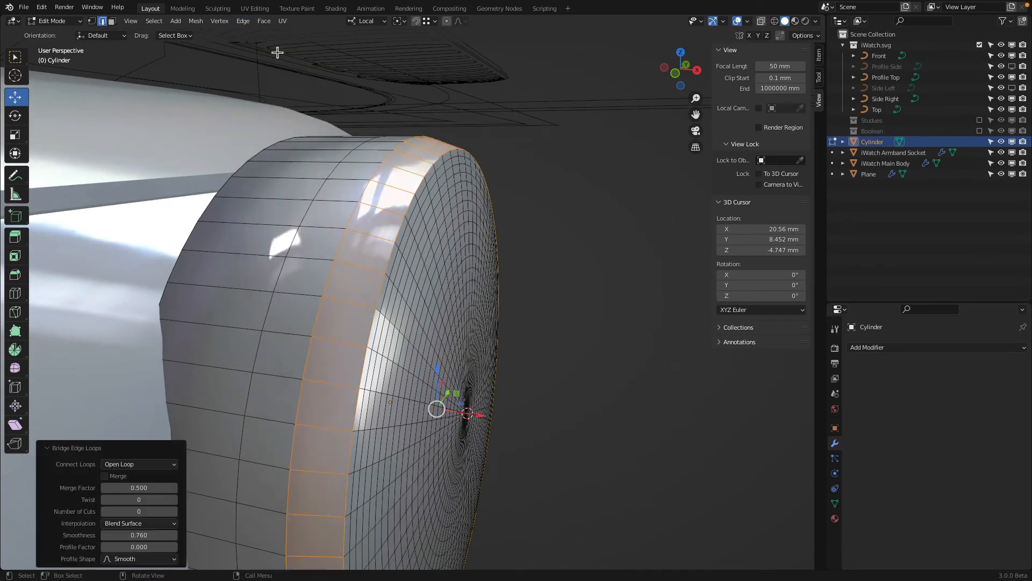
# - Move the side's front rim edge loop outward along local X by about 0.41 mm, plus about 0.02 mm more
pyautogui.keyDown('alt'); pyautogui.click(363, 192); pyautogui.keyUp('alt')
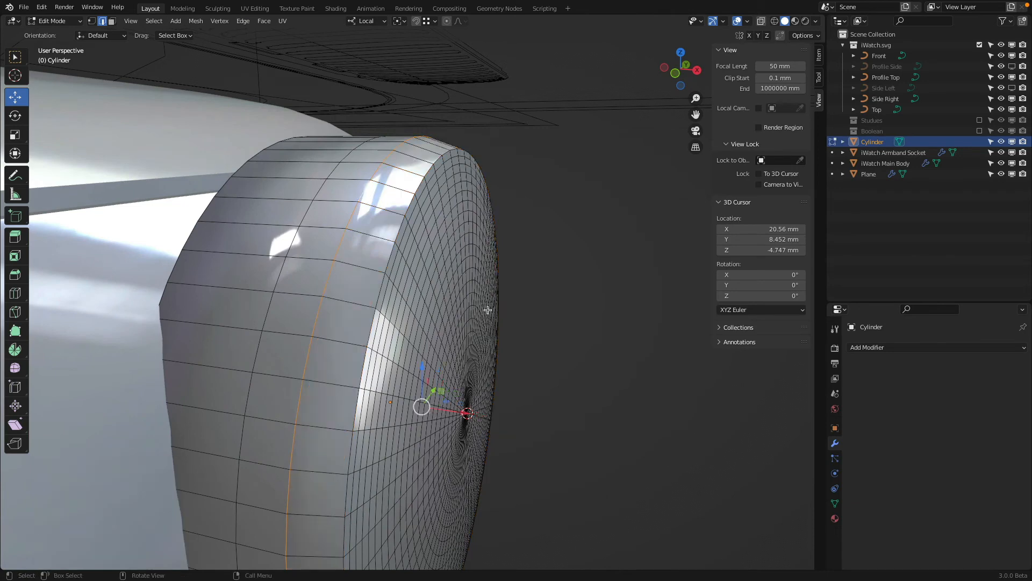
pyautogui.click(675, 74)
pyautogui.moveTo(490, 375); pyautogui.dragTo(523, 377)
pyautogui.moveTo(523, 378); pyautogui.dragTo(503, 407, button='middle')
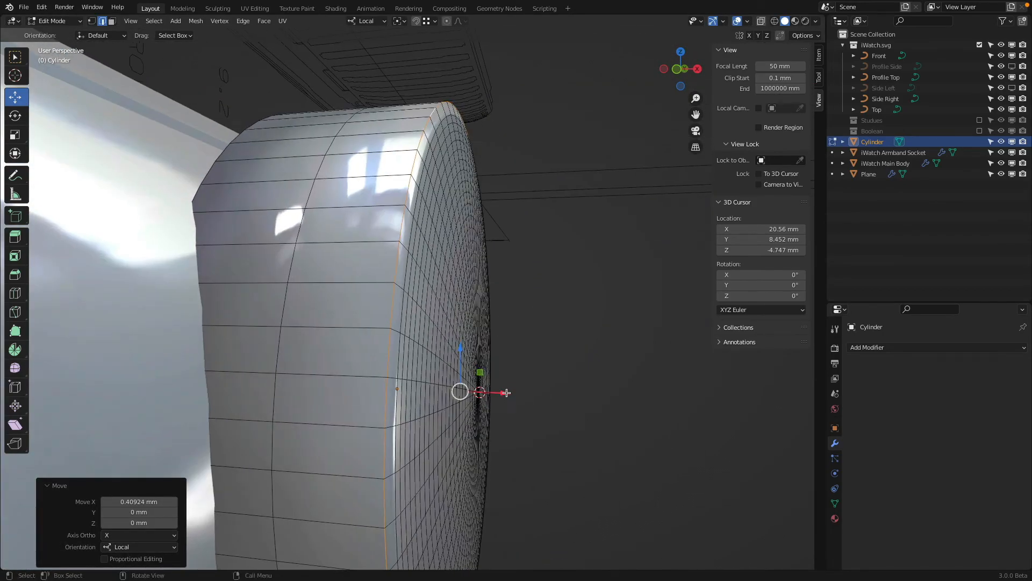
pyautogui.moveTo(507, 393); pyautogui.dragTo(507, 393)
pyautogui.moveTo(526, 215); pyautogui.dragTo(503, 236, button='middle')
pyautogui.scroll(2, 500, 234)
pyautogui.scroll(-1, 497, 231)
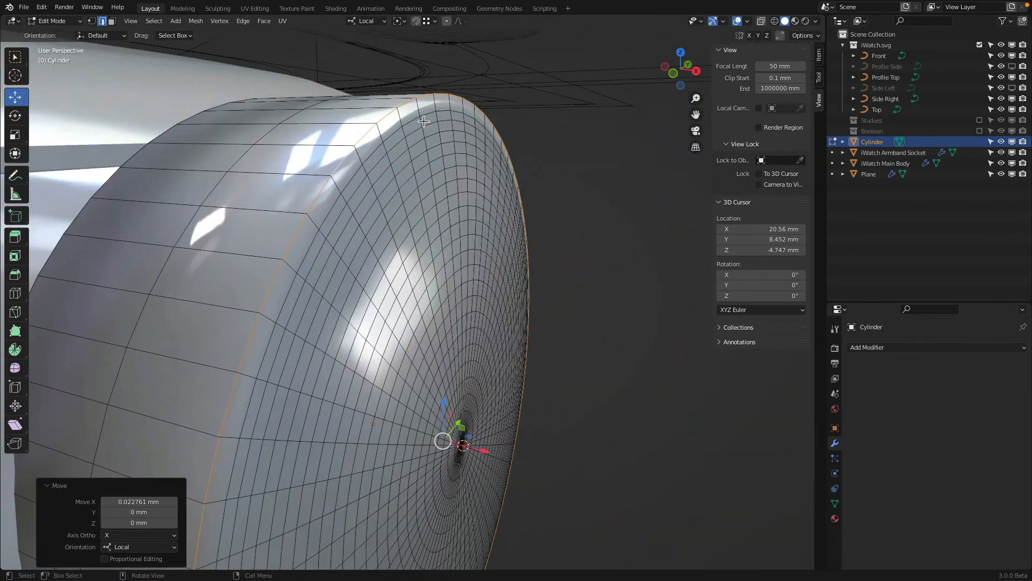
# - Try to bevel the front rim edge loop with 6 segments
pyautogui.moveTo(423, 122); pyautogui.dragTo(466, 108, button='middle')
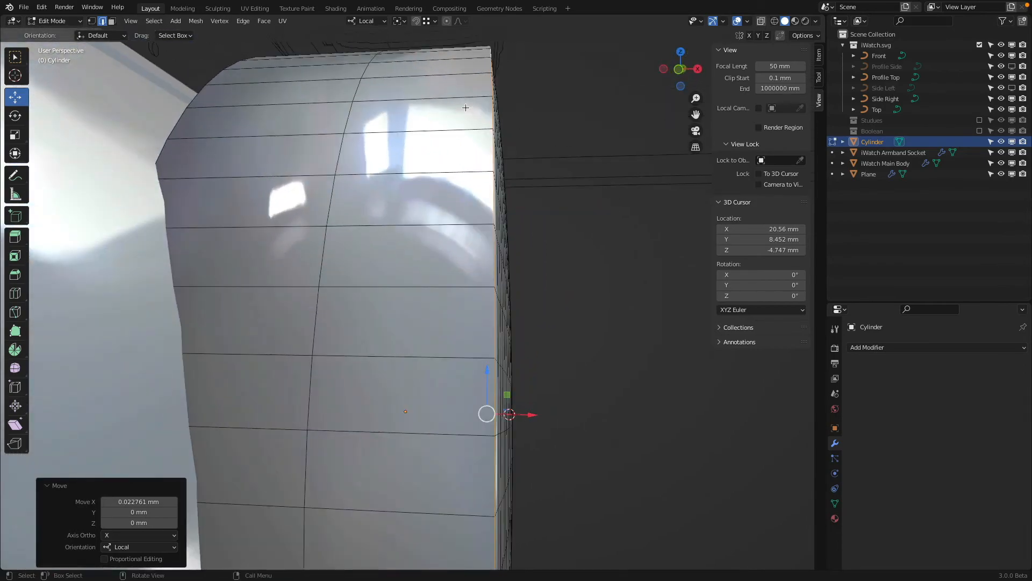
pyautogui.press('KP_1')
pyautogui.press('z')
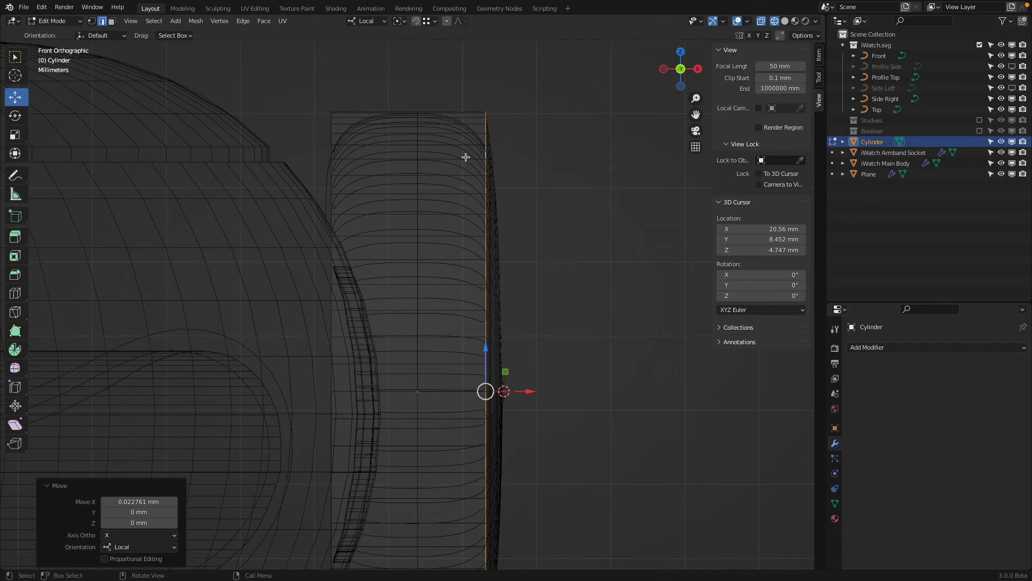
pyautogui.press('z')
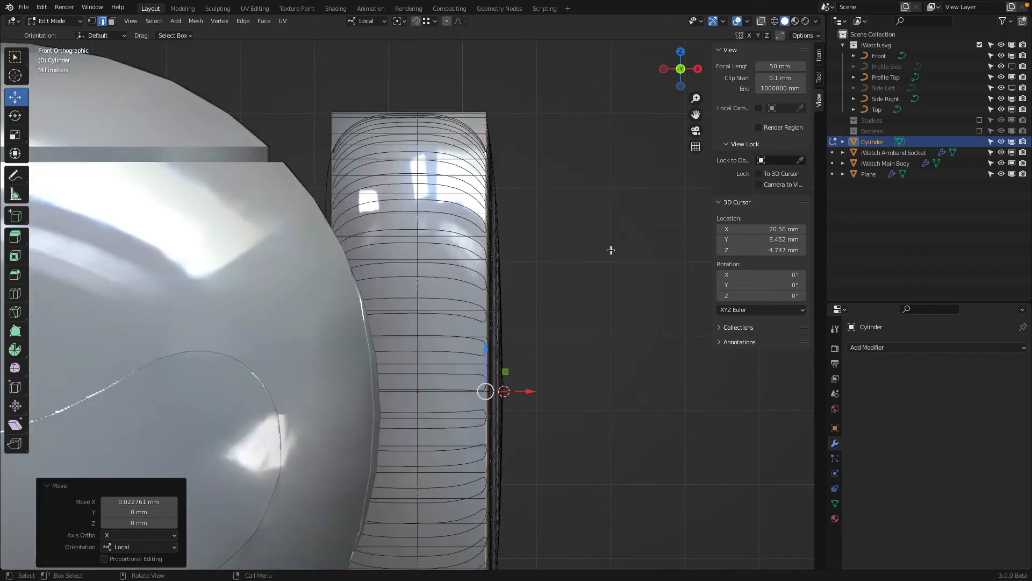
pyautogui.moveTo(608, 247)
pyautogui.mouseDown(button='middle')
pyautogui.moveTo(553, 214)
pyautogui.moveTo(336, 178)
pyautogui.mouseUp(button='middle')
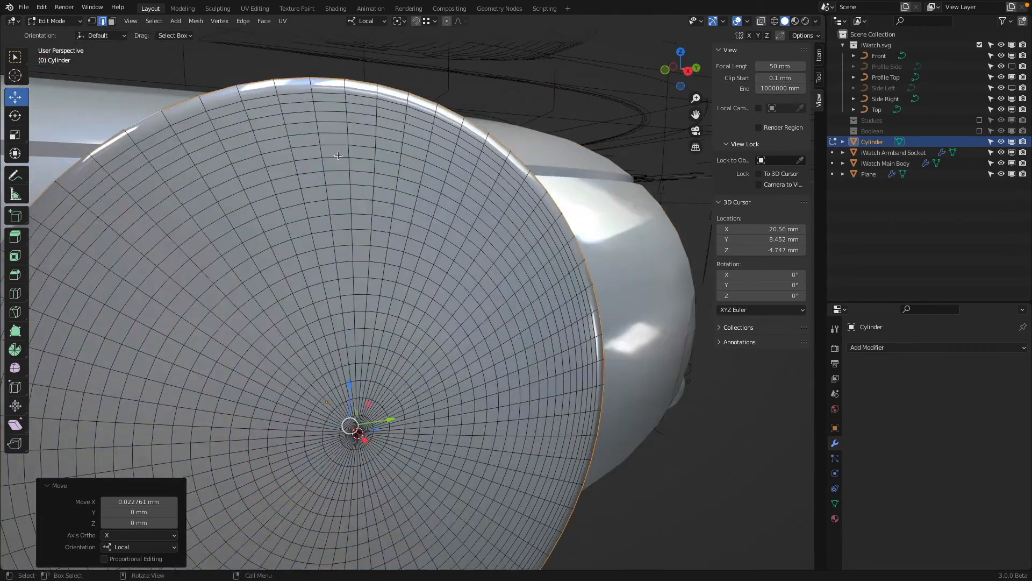
pyautogui.moveTo(363, 359); pyautogui.dragTo(402, 111, button='middle')
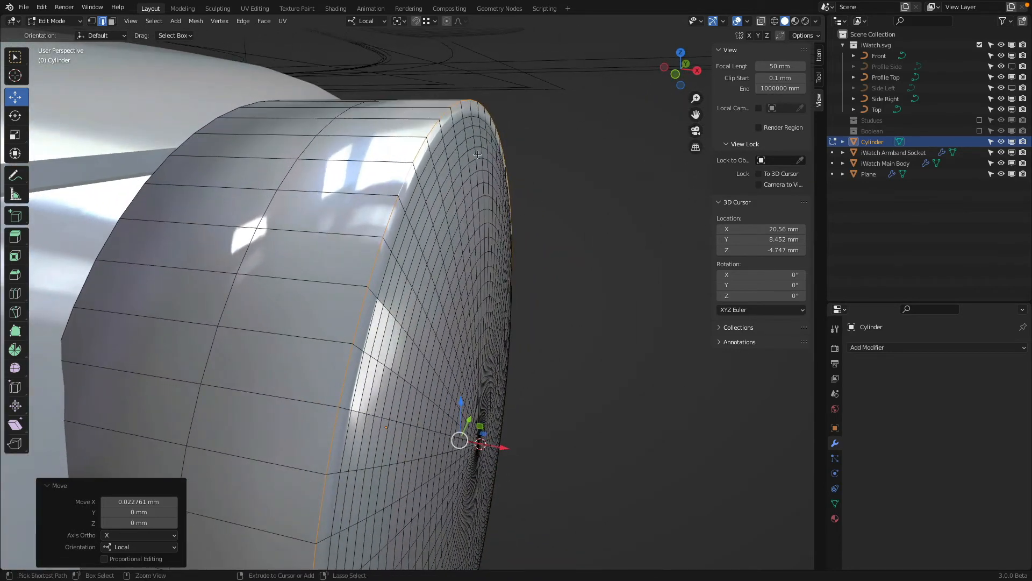
pyautogui.hotkey('ctrl', 'b')
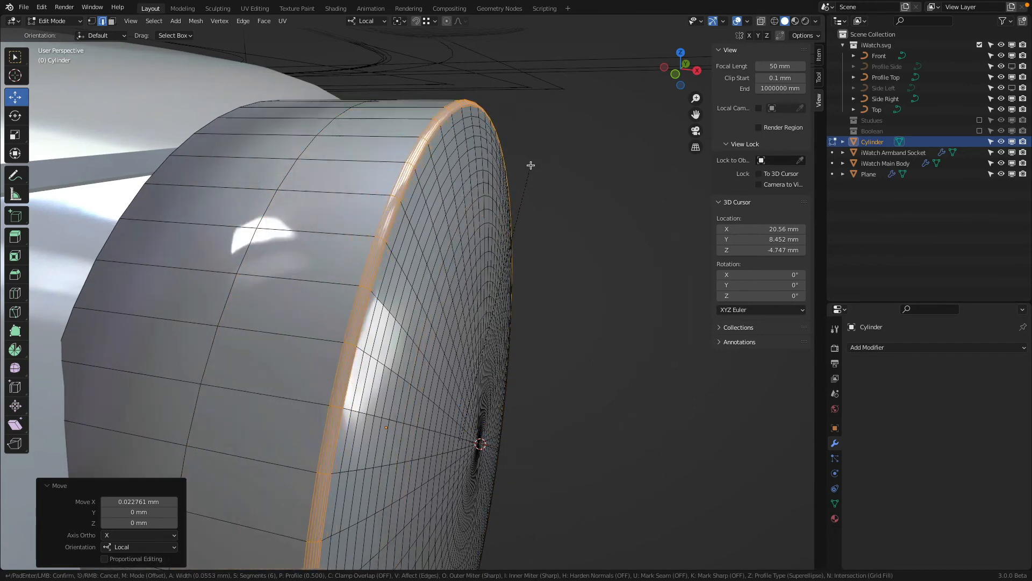
pyautogui.press('Escape')
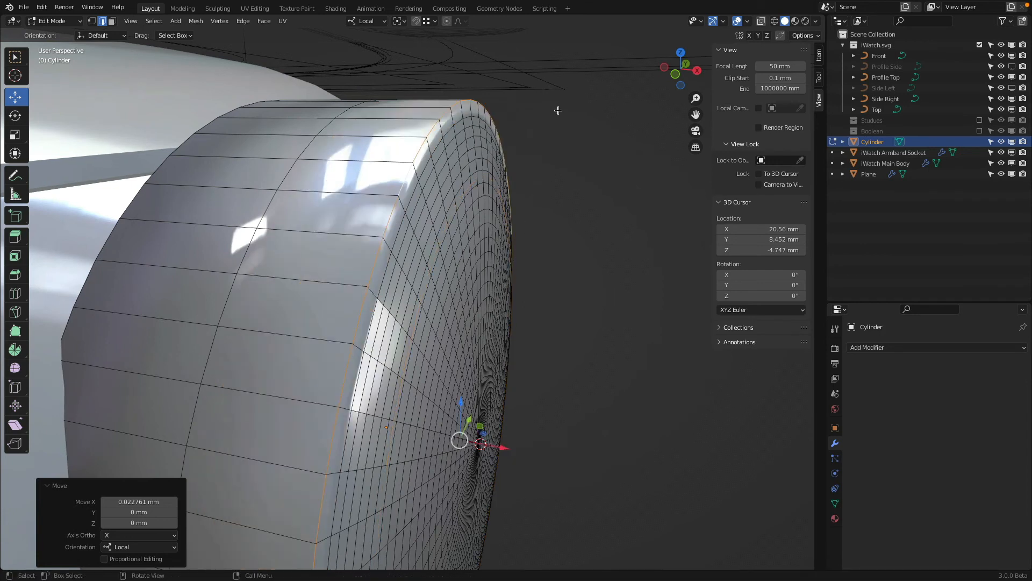
# - Select the front rim edge loop and move it back from the cap by about 0.33 mm along local X
pyautogui.keyDown('alt'); pyautogui.click(455, 154); pyautogui.keyUp('alt')
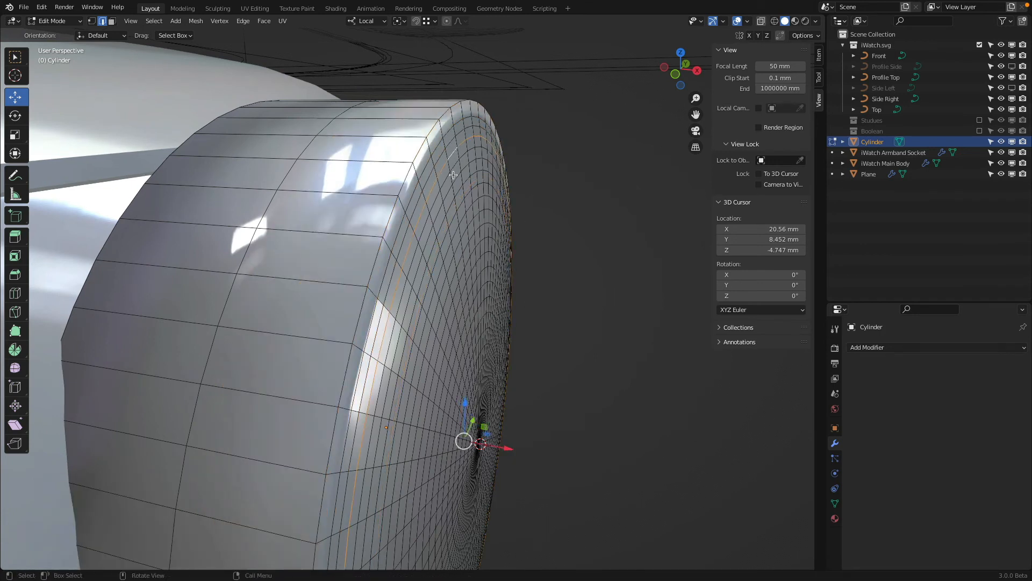
pyautogui.keyDown('alt'); pyautogui.click(513, 220); pyautogui.keyUp('alt')
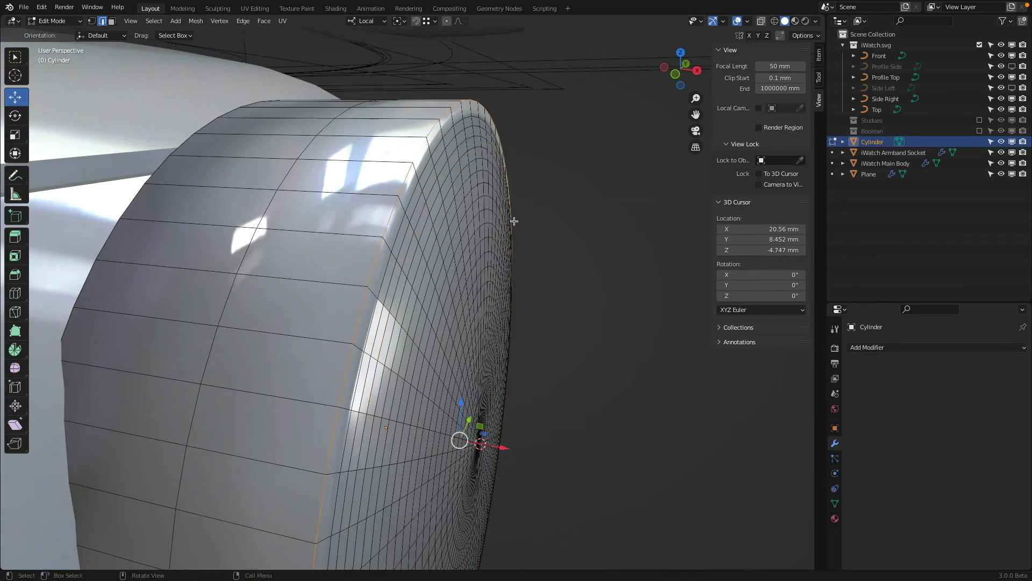
pyautogui.hotkey('shift', 'z')
pyautogui.press('KP_7')
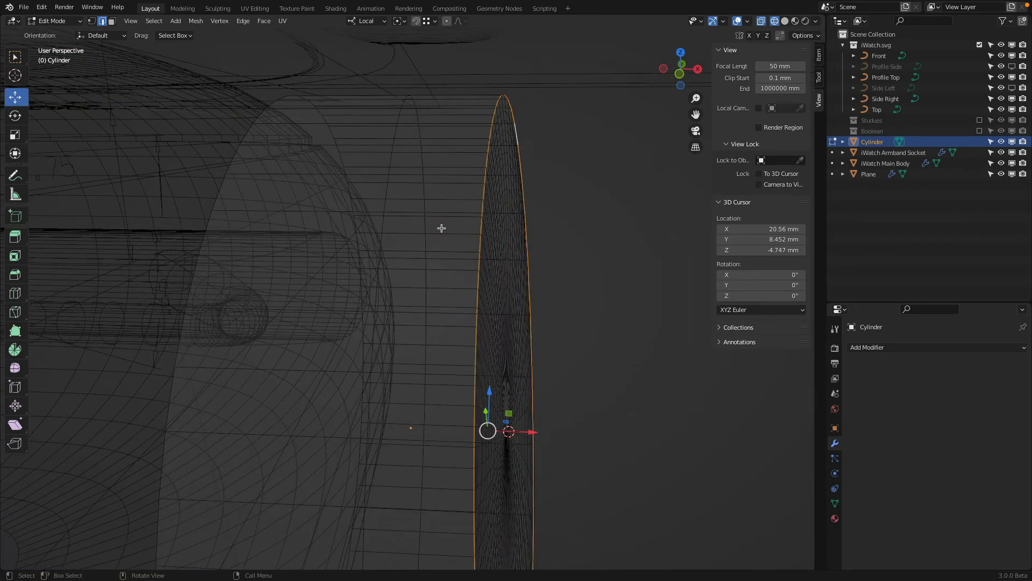
pyautogui.moveTo(531, 394); pyautogui.dragTo(509, 394)
pyautogui.scroll(5, 424, 267)
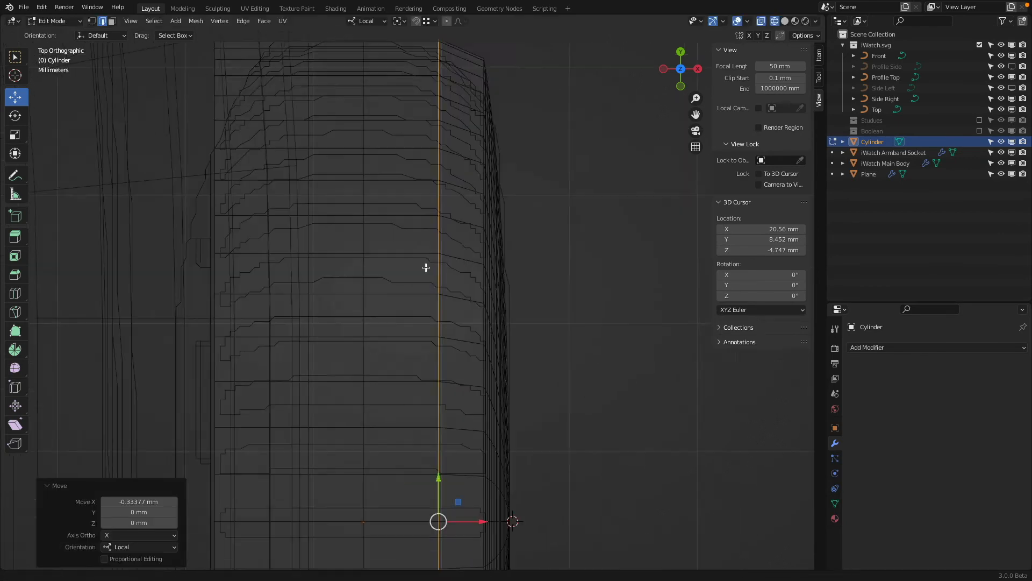
pyautogui.scroll(-1, 371, 176)
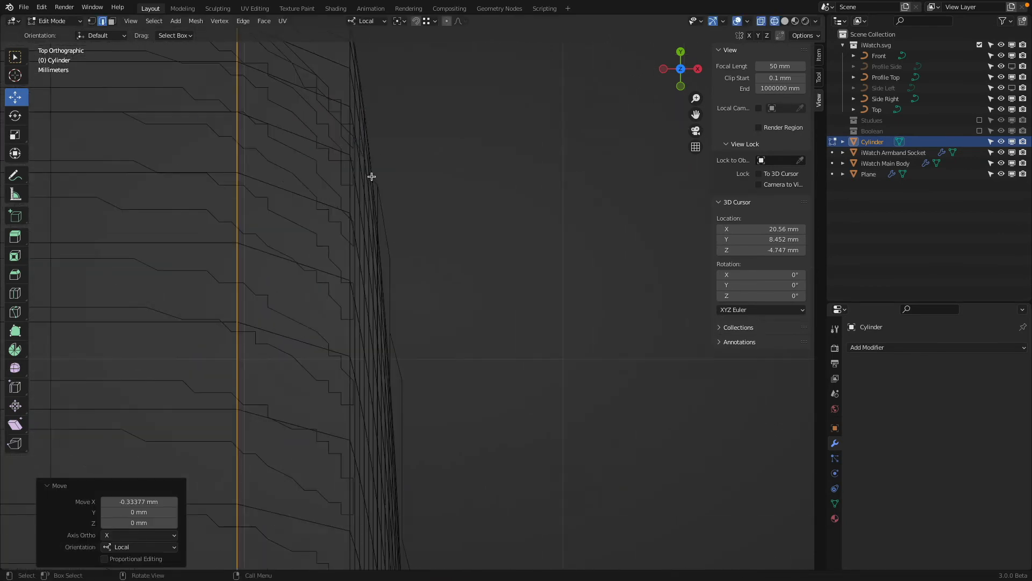
# - Delete the four outermost concentric edge loops of the domed cap
pyautogui.moveTo(366, 169)
pyautogui.mouseDown(button='middle')
pyautogui.moveTo(381, 200)
pyautogui.moveTo(516, 354)
pyautogui.moveTo(488, 338)
pyautogui.moveTo(519, 325)
pyautogui.moveTo(455, 333)
pyautogui.moveTo(521, 357)
pyautogui.moveTo(430, 323)
pyautogui.moveTo(420, 287)
pyautogui.mouseUp(button='middle')
pyautogui.hotkey('shift', 'z')
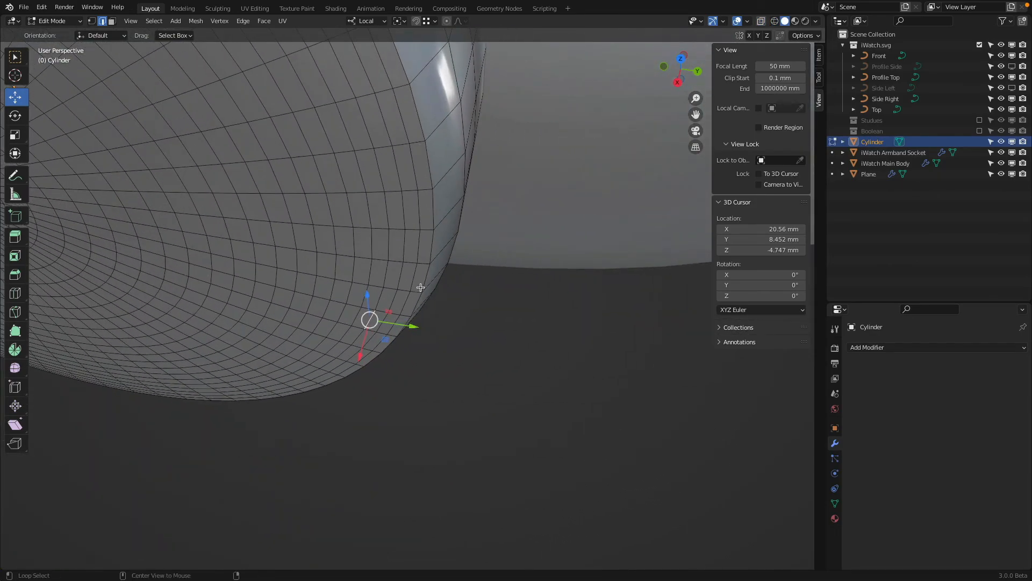
pyautogui.keyDown('alt'); pyautogui.click(384, 277); pyautogui.keyUp('alt')
pyautogui.keyDown('alt'); pyautogui.keyDown('shift'); pyautogui.click(396, 279); pyautogui.keyUp('shift'); pyautogui.keyUp('alt')
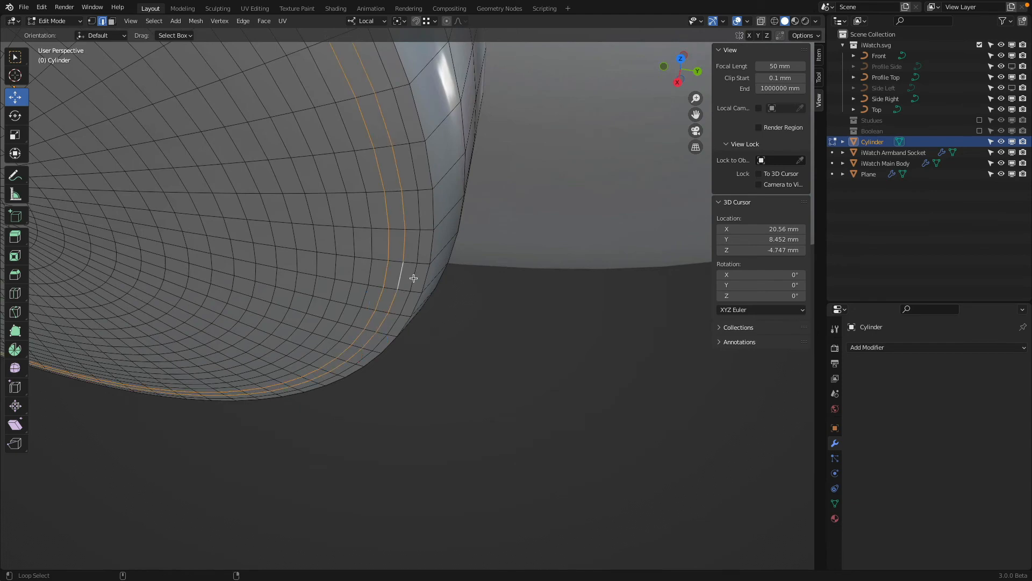
pyautogui.keyDown('alt'); pyautogui.keyDown('shift'); pyautogui.click(415, 279); pyautogui.keyUp('shift'); pyautogui.keyUp('alt')
pyautogui.keyDown('alt'); pyautogui.keyDown('shift'); pyautogui.click(424, 272); pyautogui.keyUp('shift'); pyautogui.keyUp('alt')
pyautogui.press('x')
pyautogui.click(442, 246)
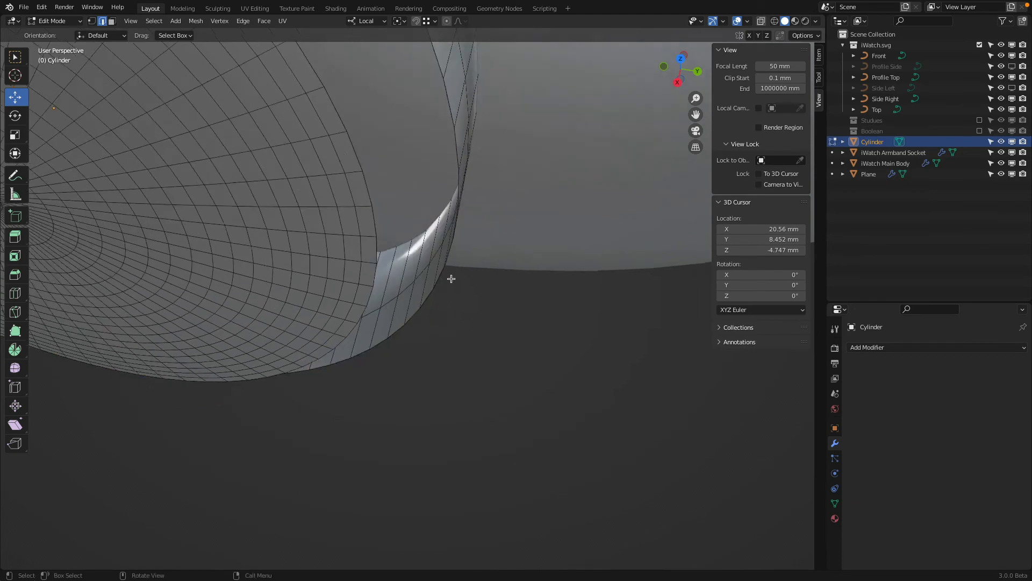
# - Delete the leftover edge loop between the cylinder's rim and the domed cap
pyautogui.moveTo(452, 279); pyautogui.dragTo(538, 308, button='middle')
pyautogui.press('KP_7')
pyautogui.scroll(5, 378, 380)
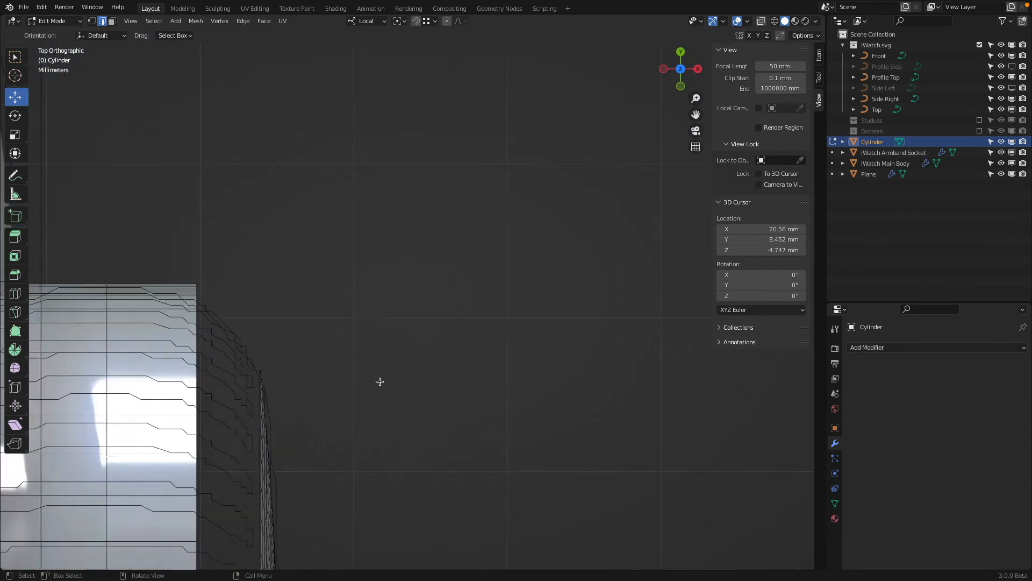
pyautogui.moveTo(355, 405); pyautogui.dragTo(281, 350, button='middle')
pyautogui.keyDown('alt'); pyautogui.click(248, 344); pyautogui.keyUp('alt')
pyautogui.press('x')
pyautogui.click(250, 347)
# - Bridge the reduced cap's outer edge loop with the rim edge loop of the cylinder's side
pyautogui.keyDown('alt'); pyautogui.click(299, 330); pyautogui.keyUp('alt')
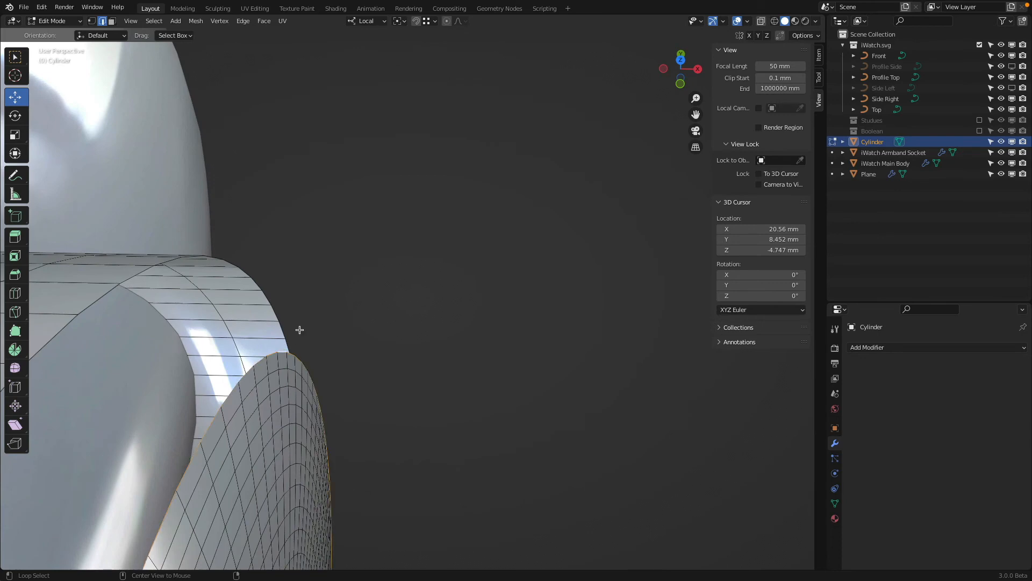
pyautogui.keyDown('alt'); pyautogui.keyDown('shift'); pyautogui.click(263, 282); pyautogui.keyUp('shift'); pyautogui.keyUp('alt')
pyautogui.moveTo(374, 238); pyautogui.dragTo(532, 192, button='middle')
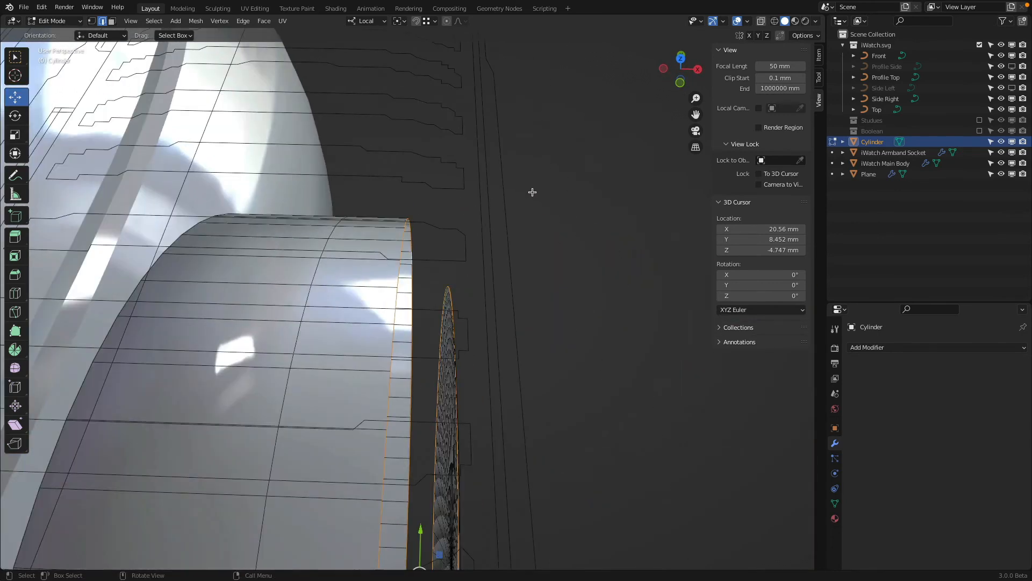
pyautogui.click(251, 22)
pyautogui.click(258, 56)
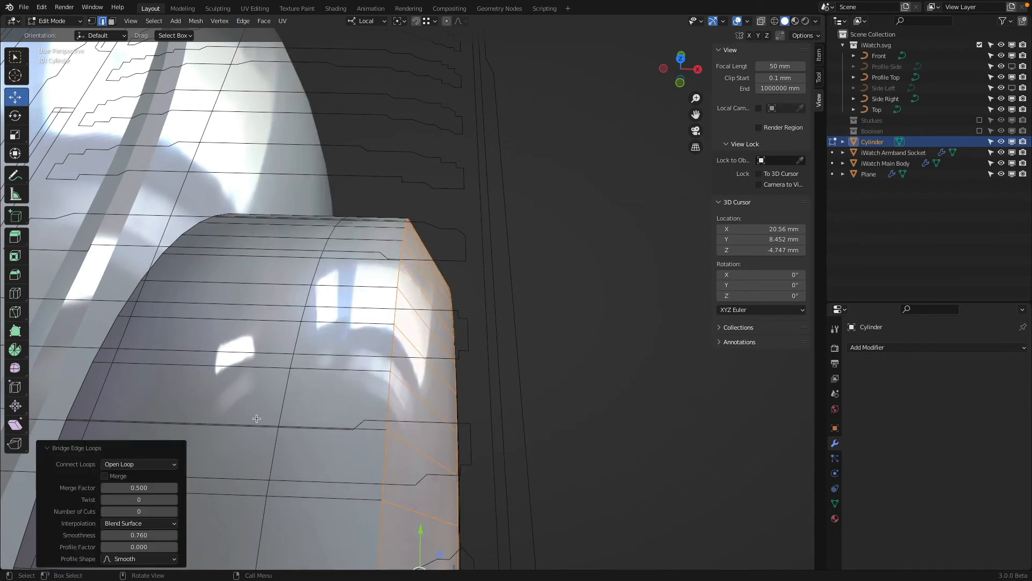
# - Set the bridge between the rim and the cap to 10 cuts with a smoothness of 0.5
pyautogui.click(139, 511)
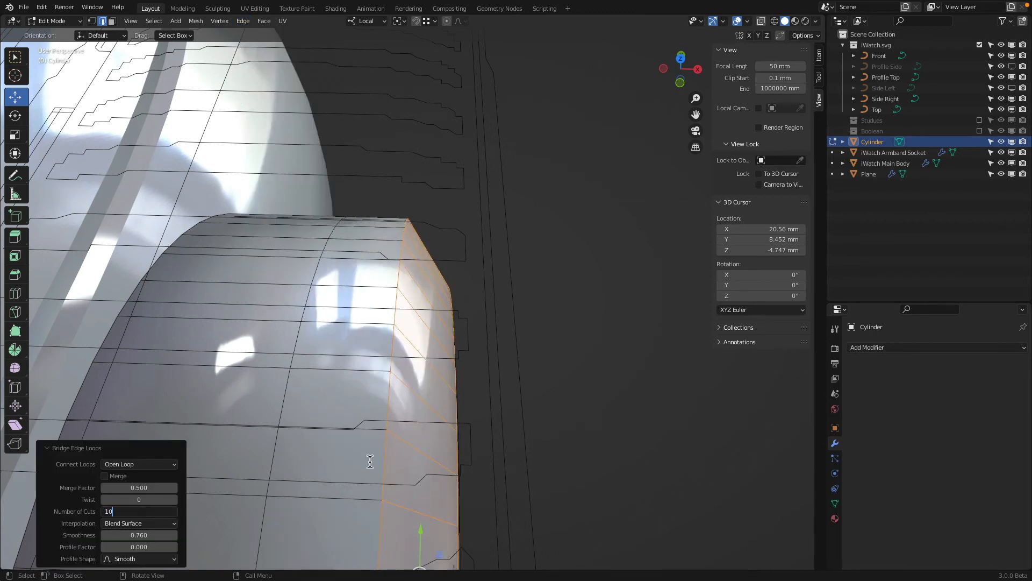
pyautogui.press('Tab')
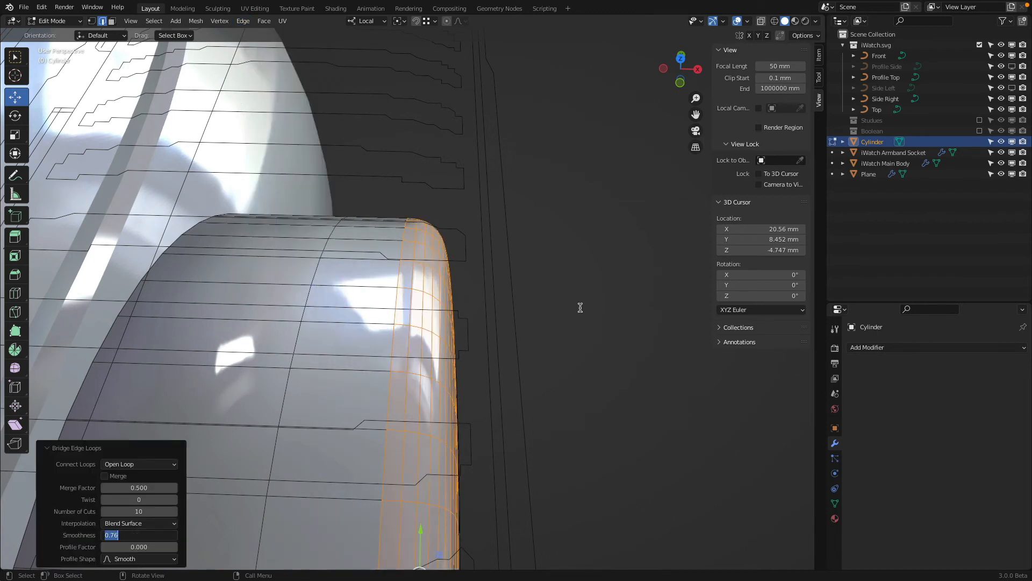
pyautogui.press('Return')
pyautogui.moveTo(558, 312); pyautogui.dragTo(532, 295, button='middle')
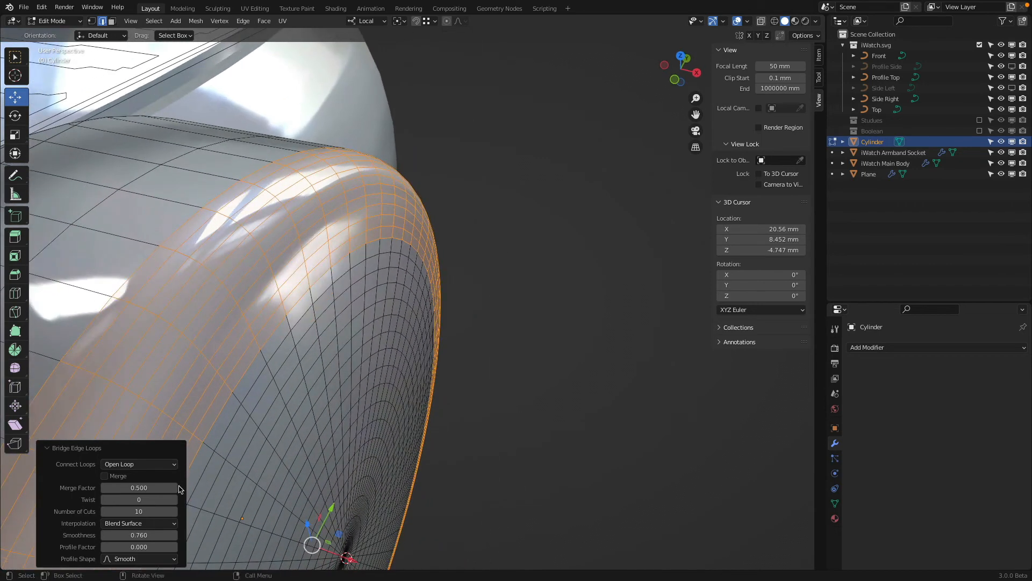
pyautogui.moveTo(153, 535); pyautogui.dragTo(132, 534)
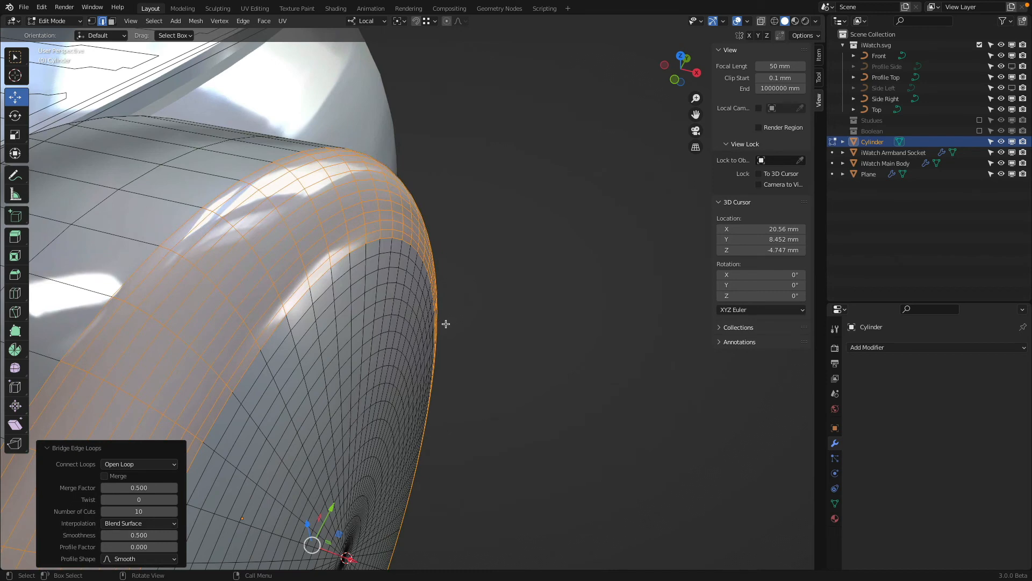
# - Undo the last bridge between the cylinder's rim and the domed cap
pyautogui.press('KP_7')
pyautogui.scroll(3, 478, 314)
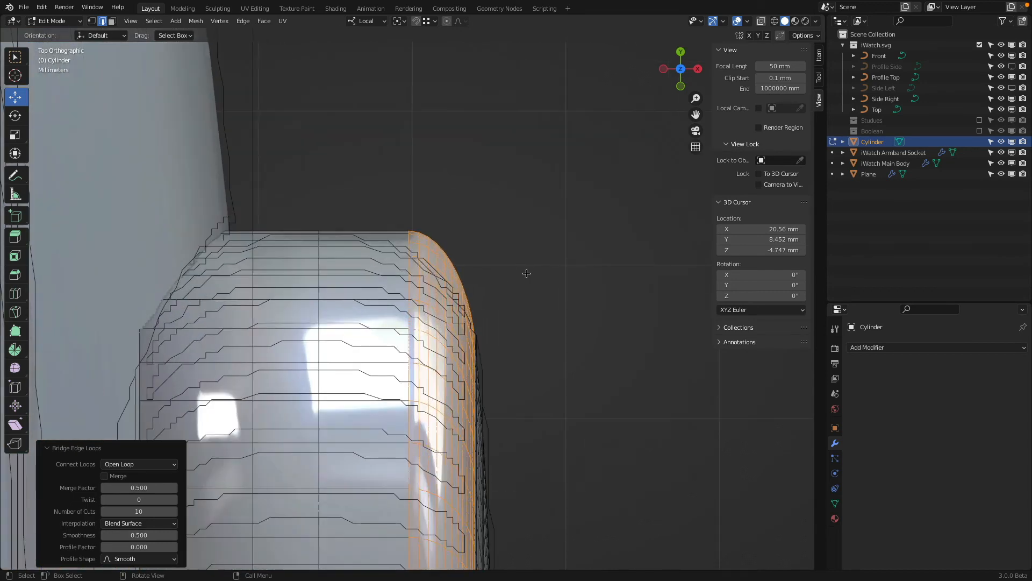
pyautogui.hotkey('ctrl', 'z')
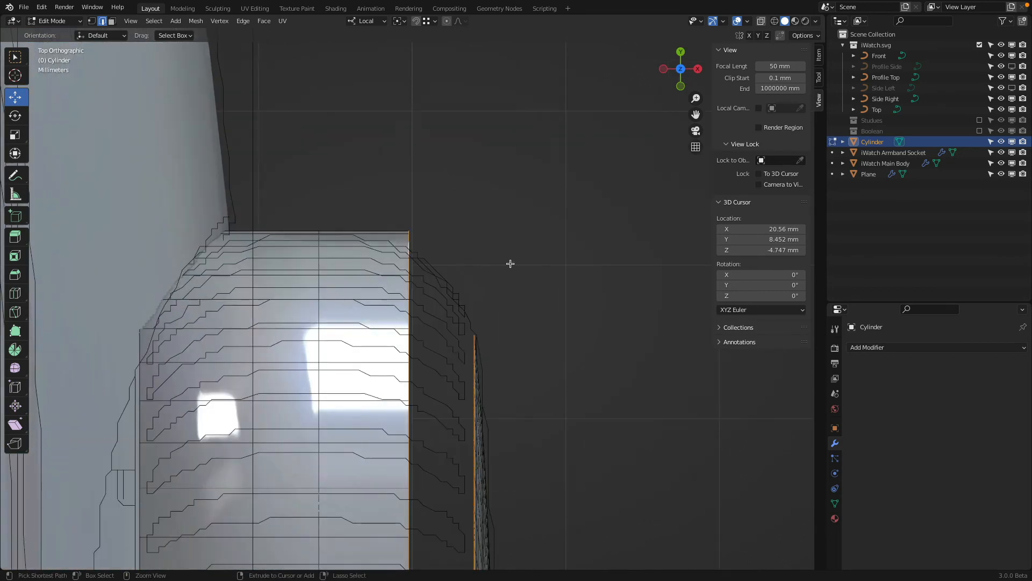
# - Move the cylinder's outer rim edge loop along the X axis, away from the domed cap
pyautogui.keyDown('alt'); pyautogui.click(412, 290); pyautogui.keyUp('alt')
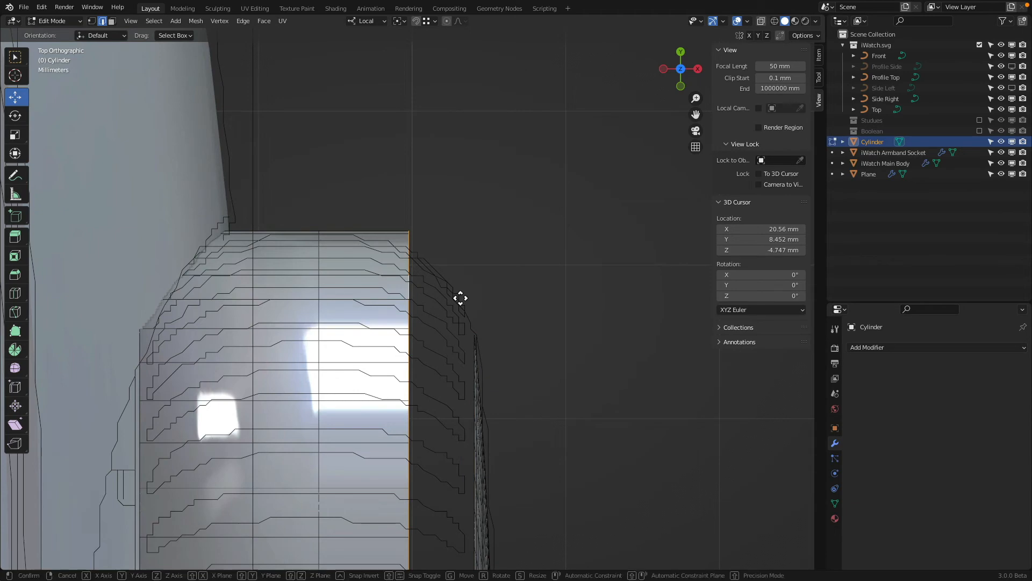
pyautogui.press('g')
pyautogui.press('x')
pyautogui.click(412, 293)
# - Bridge the shifted rim edge loop with the cap's outer edge loop using 10 cuts
pyautogui.moveTo(412, 293); pyautogui.dragTo(437, 327, button='middle')
pyautogui.scroll(-1, 437, 326)
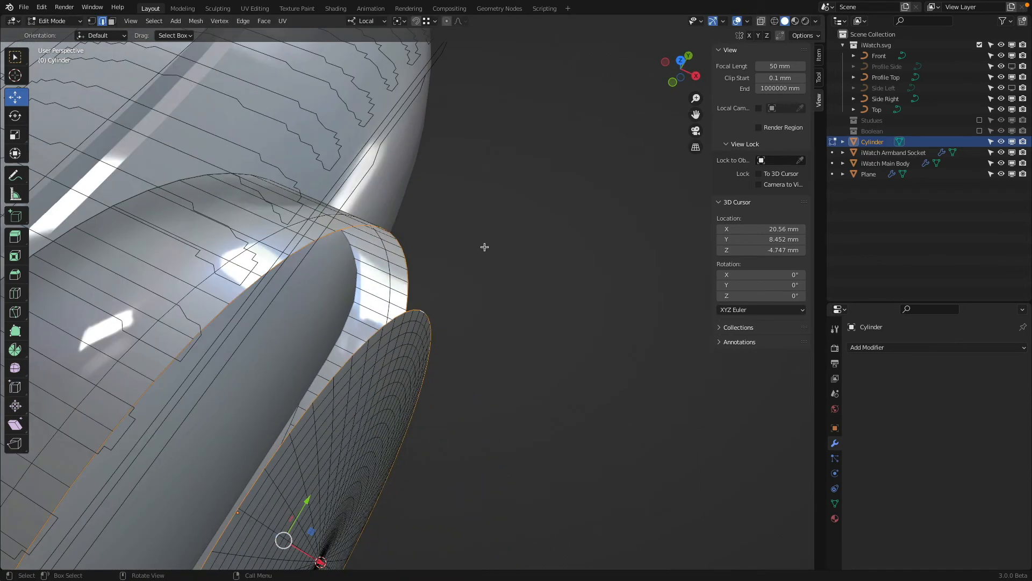
pyautogui.press('KP_7')
pyautogui.scroll(2, 472, 166)
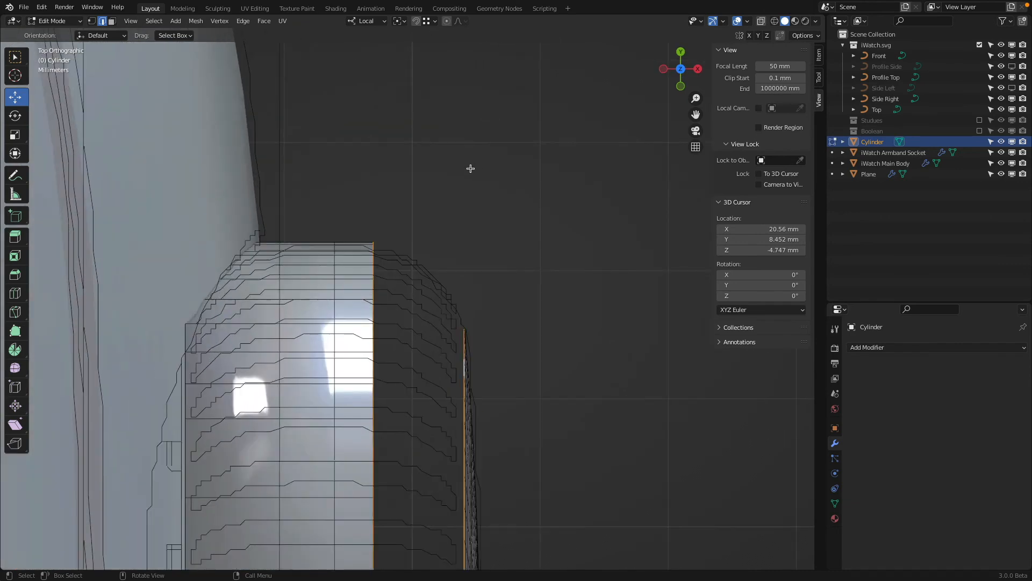
pyautogui.click(243, 21)
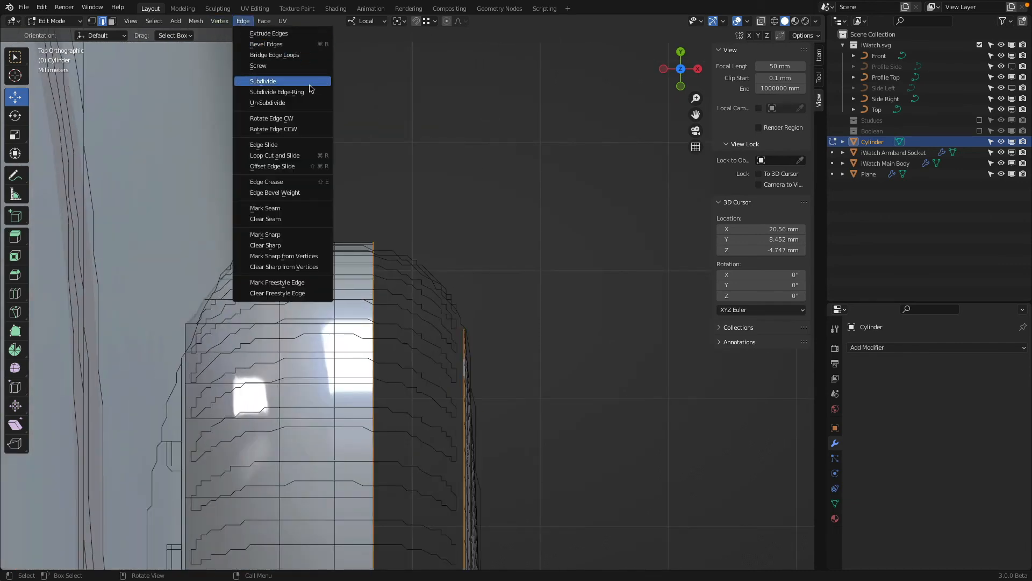
pyautogui.click(306, 56)
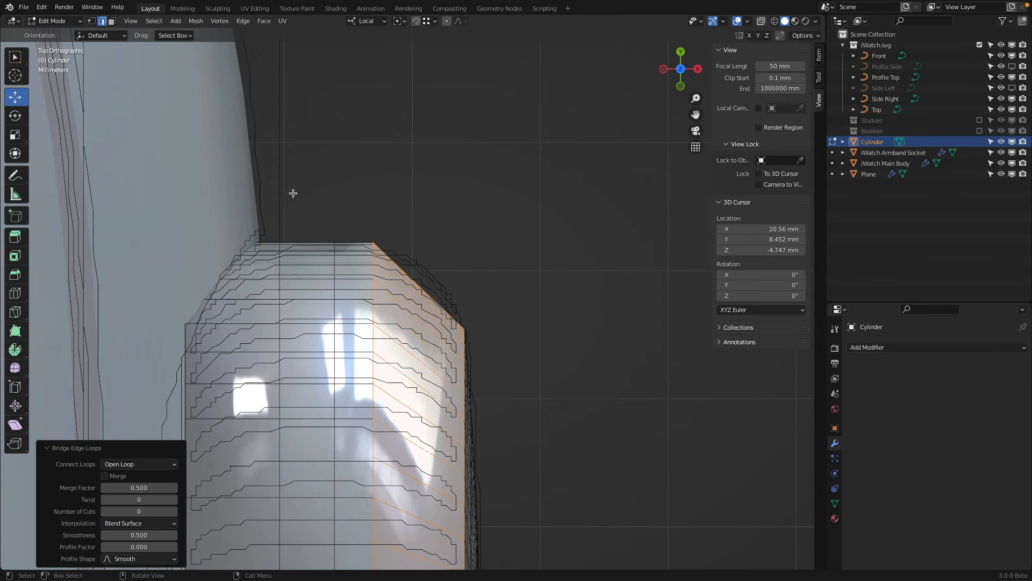
pyautogui.click(147, 512)
pyautogui.press('Tab')
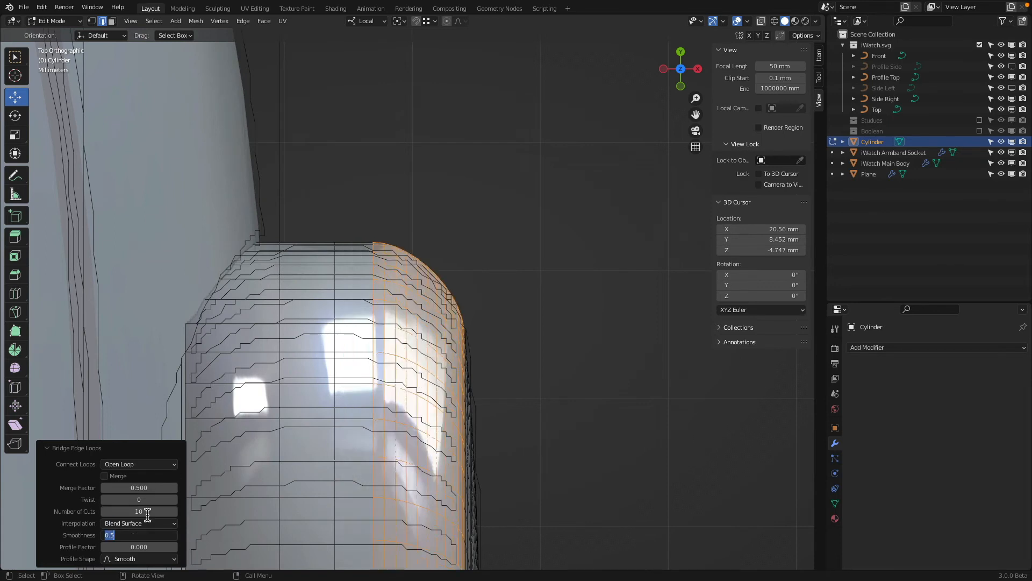
# - Set the smoothness of the rim-to-cap bridge to 0.6
pyautogui.press('Return')
pyautogui.press('Tab')
pyautogui.press('Return')
pyautogui.click(150, 535)
pyautogui.press('Tab')
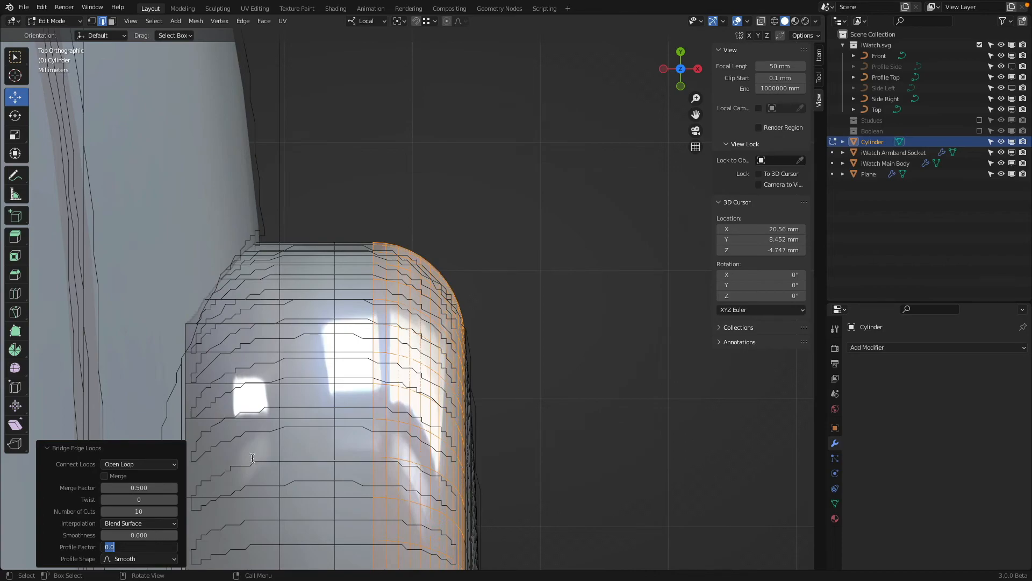
pyautogui.press('Return')
# - Shade the crown smooth in Object Mode and inspect its rounded edge
pyautogui.moveTo(537, 286)
pyautogui.mouseDown(button='middle')
pyautogui.moveTo(521, 295)
pyautogui.moveTo(586, 212)
pyautogui.moveTo(625, 202)
pyautogui.moveTo(524, 205)
pyautogui.moveTo(544, 143)
pyautogui.moveTo(541, 154)
pyautogui.moveTo(399, 189)
pyautogui.mouseUp(button='middle')
pyautogui.press('z')
pyautogui.click(608, 241)
pyautogui.press('Tab')
pyautogui.rightClick(318, 177)
pyautogui.click(320, 178)
pyautogui.moveTo(320, 178); pyautogui.dragTo(354, 194, button='middle')
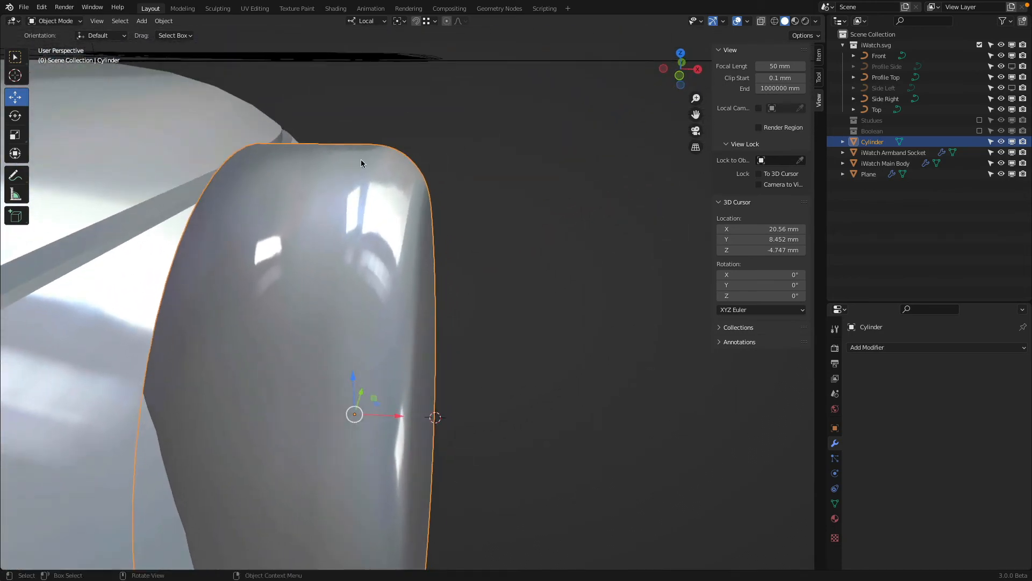
pyautogui.moveTo(417, 217); pyautogui.dragTo(360, 289, button='middle')
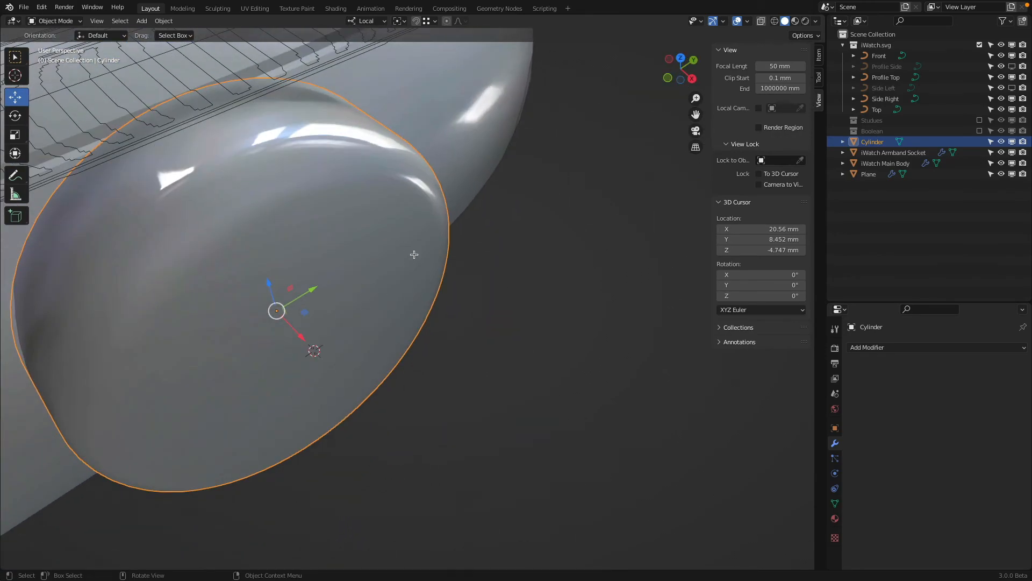
# - Delete the bridge geometry between the cylinder's rim and the domed cap in Edit Mode
pyautogui.press('Tab')
pyautogui.moveTo(414, 254)
pyautogui.mouseDown(button='middle')
pyautogui.moveTo(429, 245)
pyautogui.moveTo(431, 261)
pyautogui.mouseUp(button='middle')
pyautogui.scroll(2, 376, 200)
pyautogui.keyDown('shift'); pyautogui.moveTo(357, 147); pyautogui.dragTo(351, 206, button='middle'); pyautogui.keyUp('shift')
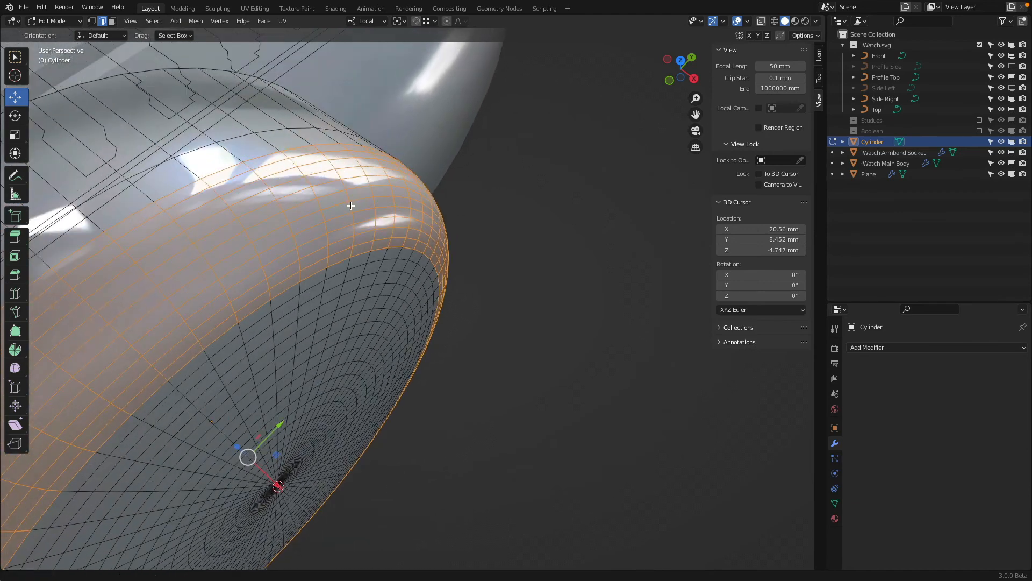
pyautogui.press('x')
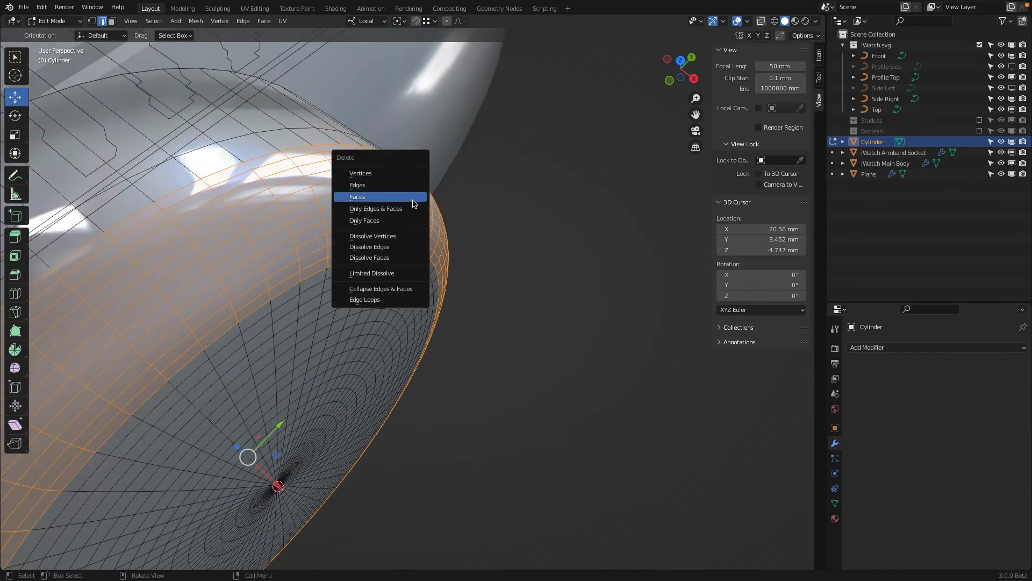
pyautogui.click(414, 191)
# - Delete the outer concentric rings of the domed cap, keeping only a smaller central disc
pyautogui.moveTo(380, 352); pyautogui.dragTo(344, 245, button='middle')
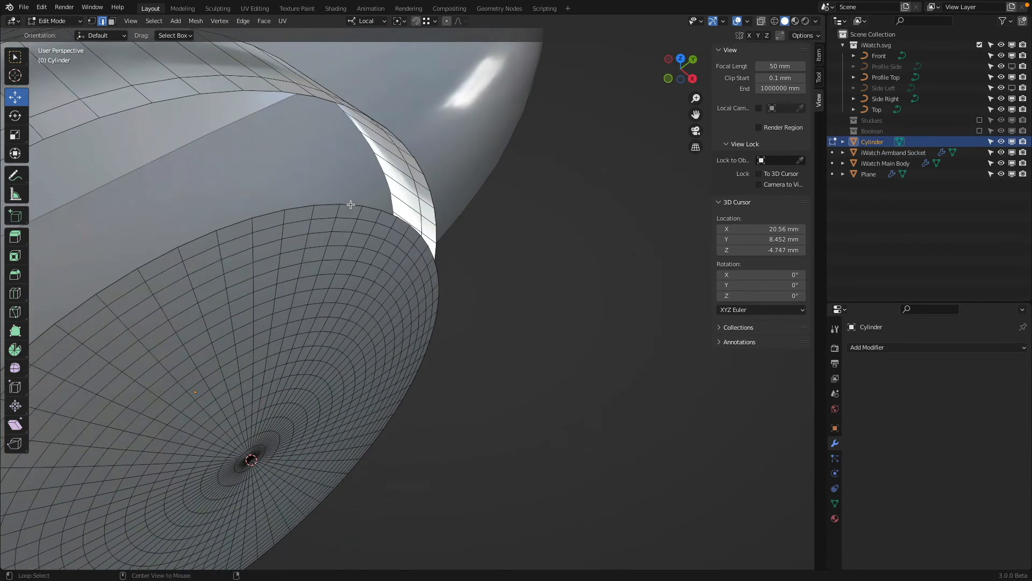
pyautogui.keyDown('alt'); pyautogui.click(350, 205); pyautogui.keyUp('alt')
pyautogui.keyDown('alt'); pyautogui.keyDown('shift'); pyautogui.click(347, 220); pyautogui.keyUp('shift'); pyautogui.keyUp('alt')
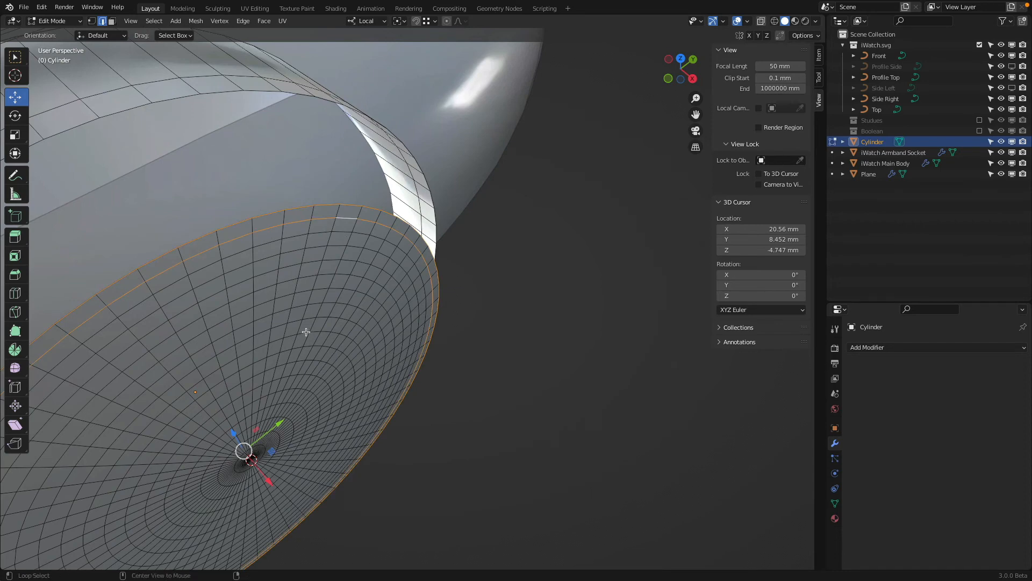
pyautogui.press('x')
pyautogui.click(316, 306)
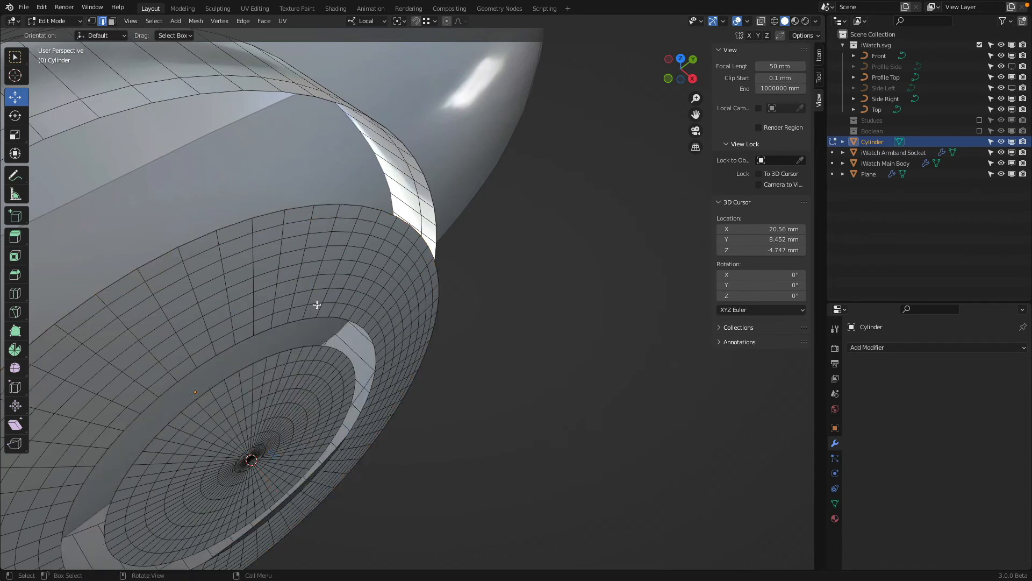
pyautogui.press('l')
pyautogui.press('x')
pyautogui.click(316, 305)
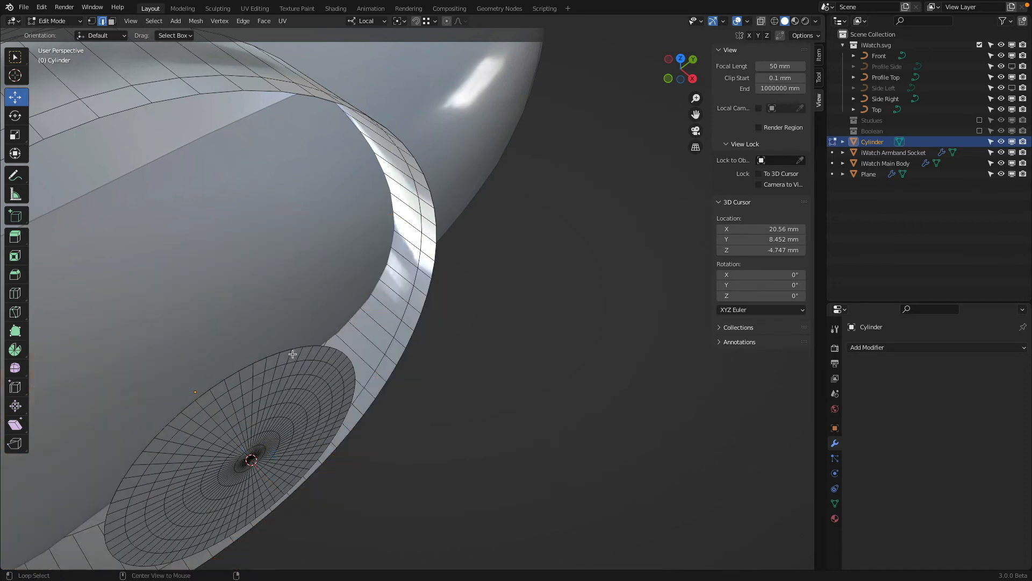
# - Bridge the small central disc's outer edge loop with the cylinder's rim loop using 10 cuts
pyautogui.keyDown('alt'); pyautogui.click(295, 348); pyautogui.keyUp('alt')
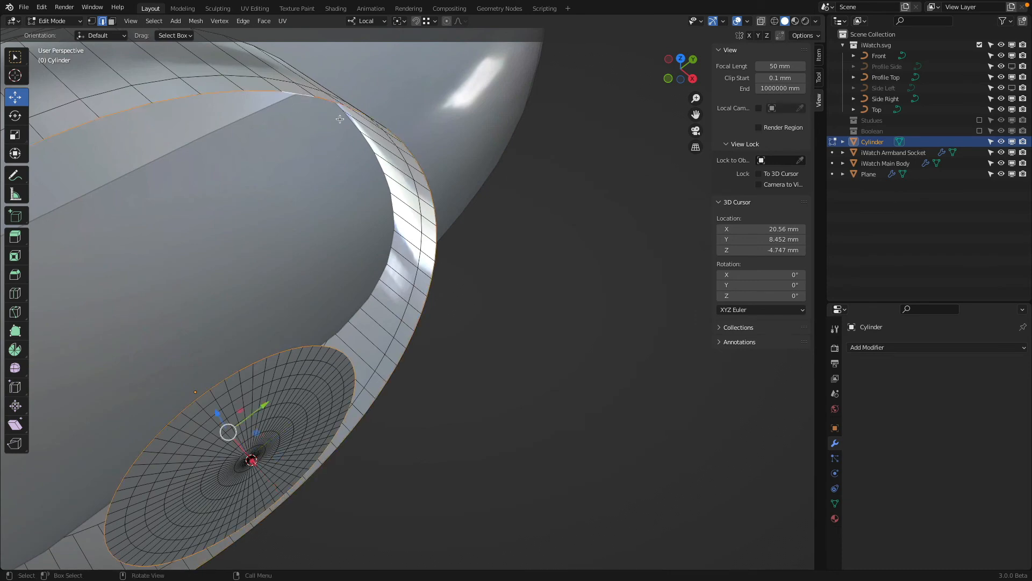
pyautogui.press('KP_7')
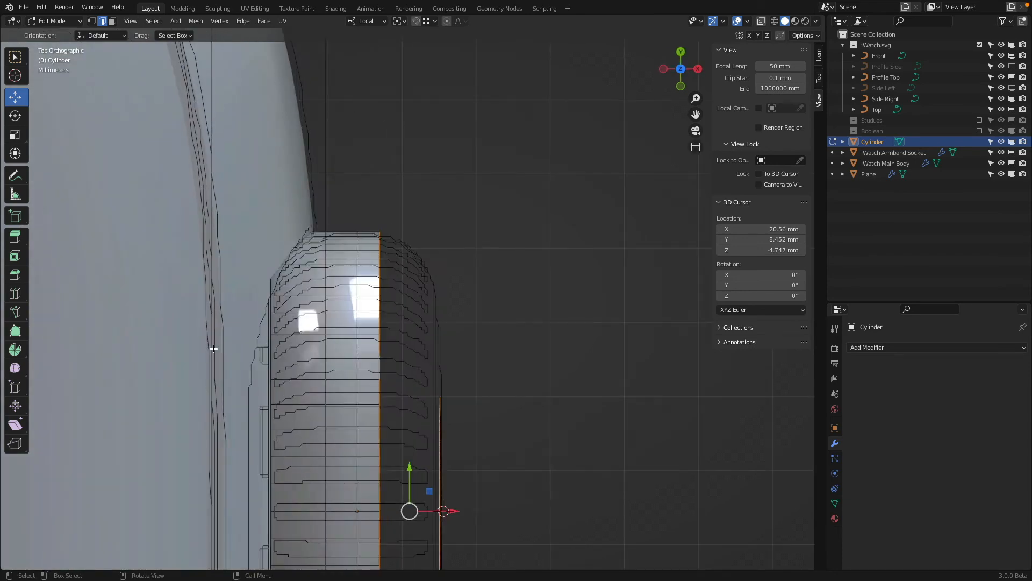
pyautogui.click(243, 25)
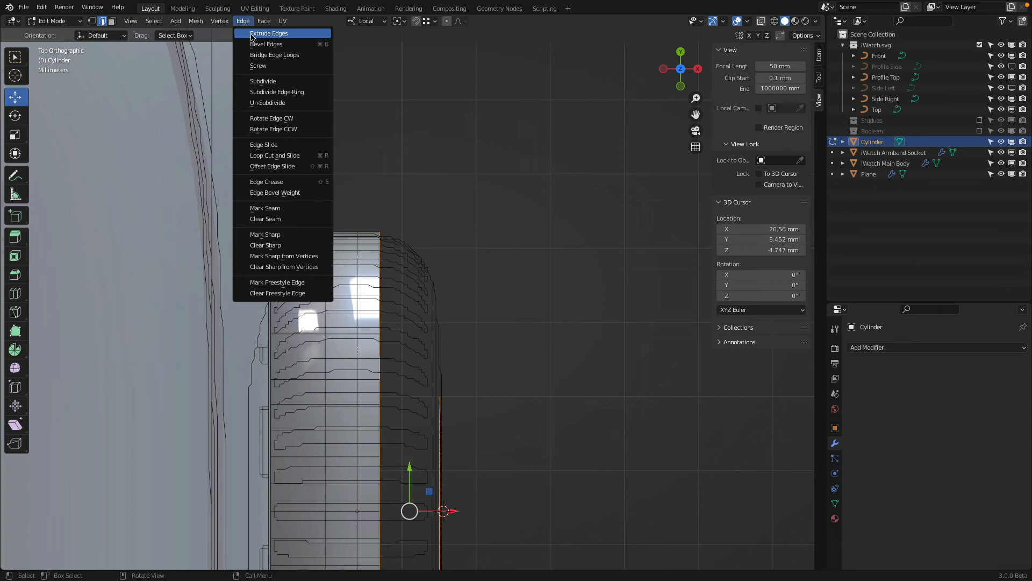
pyautogui.click(287, 52)
pyautogui.click(142, 511)
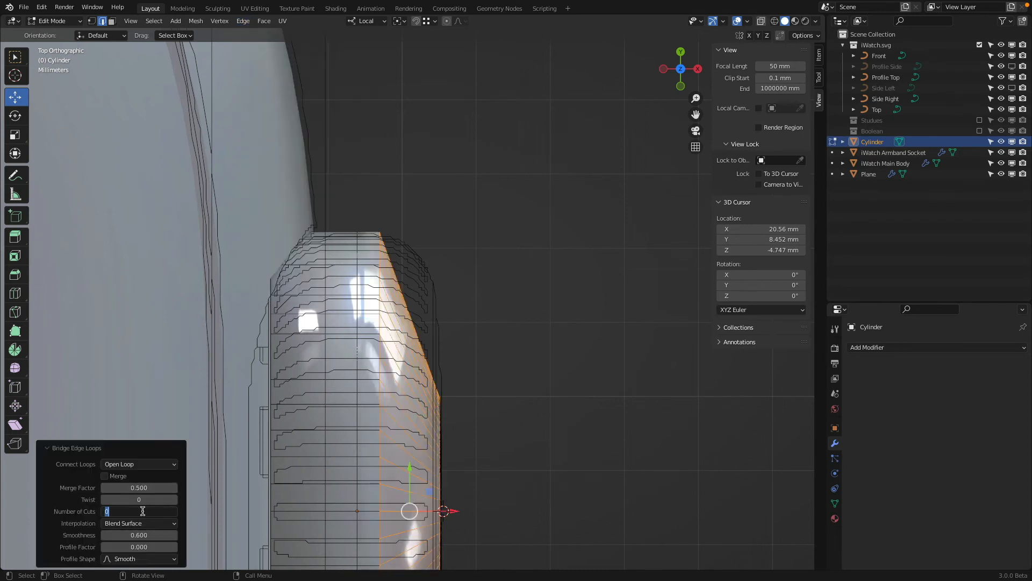
pyautogui.write('10')
pyautogui.press('Tab')
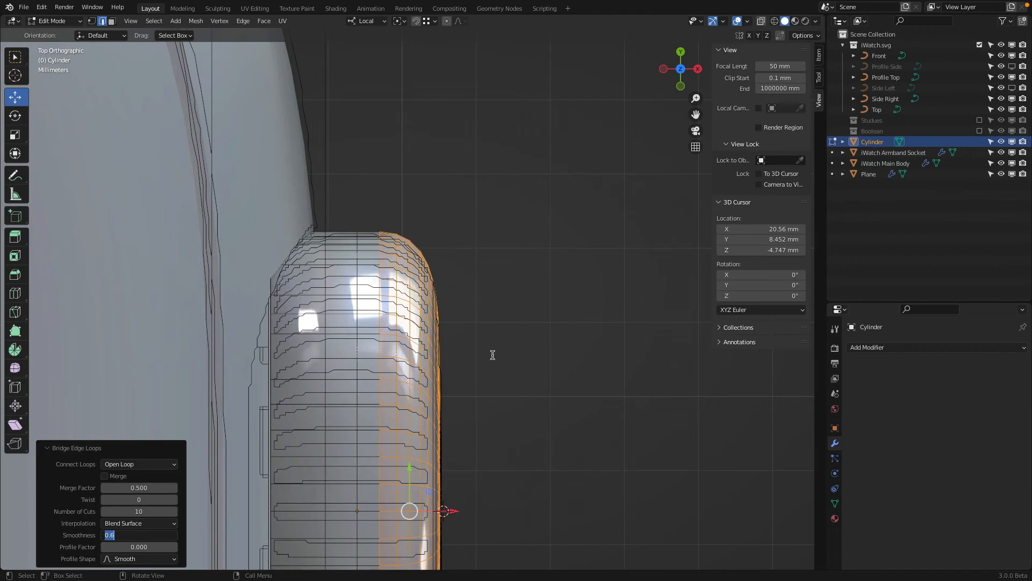
pyautogui.press('Return')
# - Check the crown's curvature in Object Mode and delete the bridge between the rim and the central disc
pyautogui.moveTo(492, 355); pyautogui.dragTo(348, 137, button='middle')
pyautogui.press('Tab')
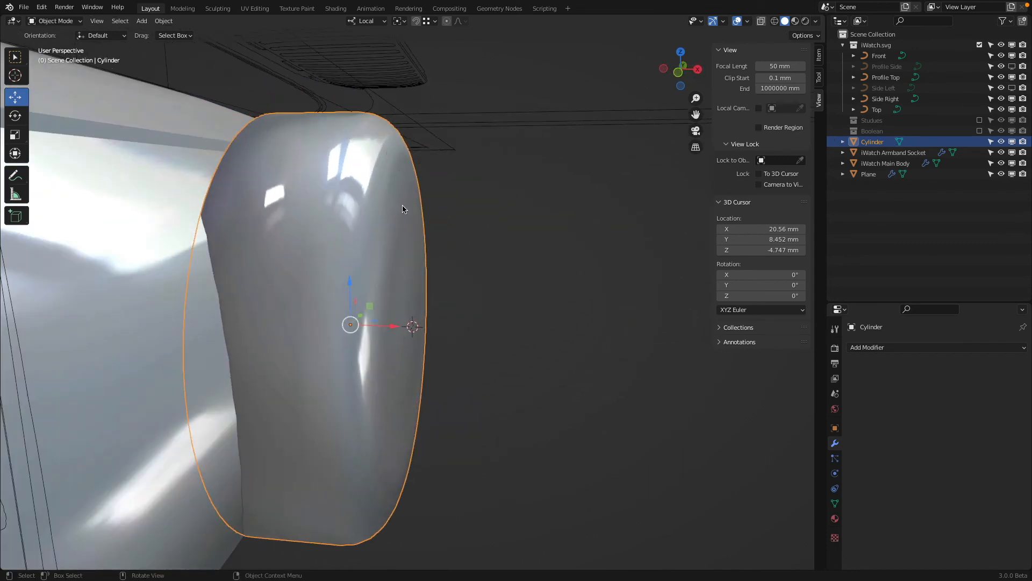
pyautogui.moveTo(340, 139); pyautogui.dragTo(373, 204, button='middle')
pyautogui.press('KP_7')
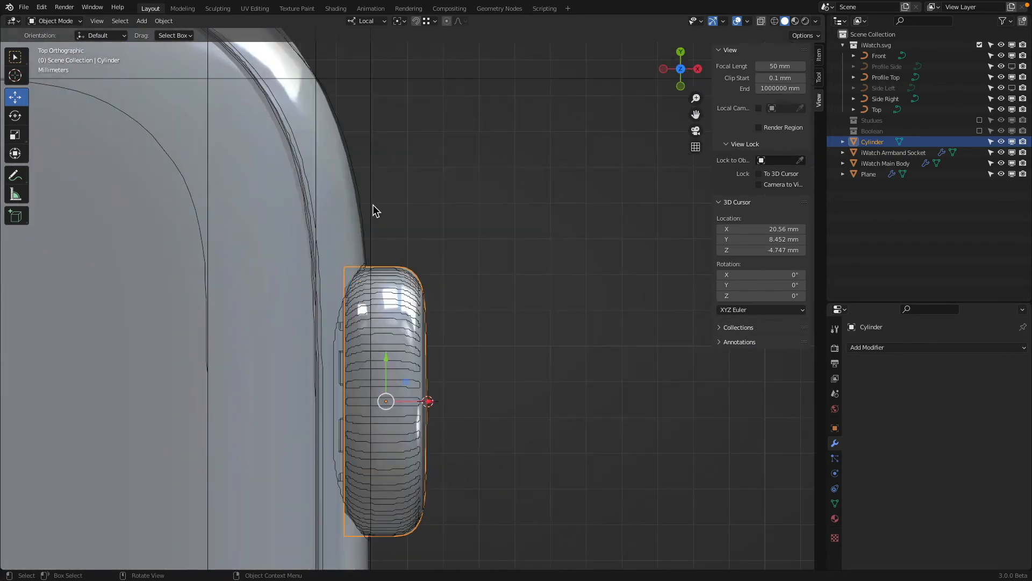
pyautogui.press('Tab')
pyautogui.scroll(6, 457, 304)
pyautogui.moveTo(458, 305); pyautogui.dragTo(404, 257, button='middle')
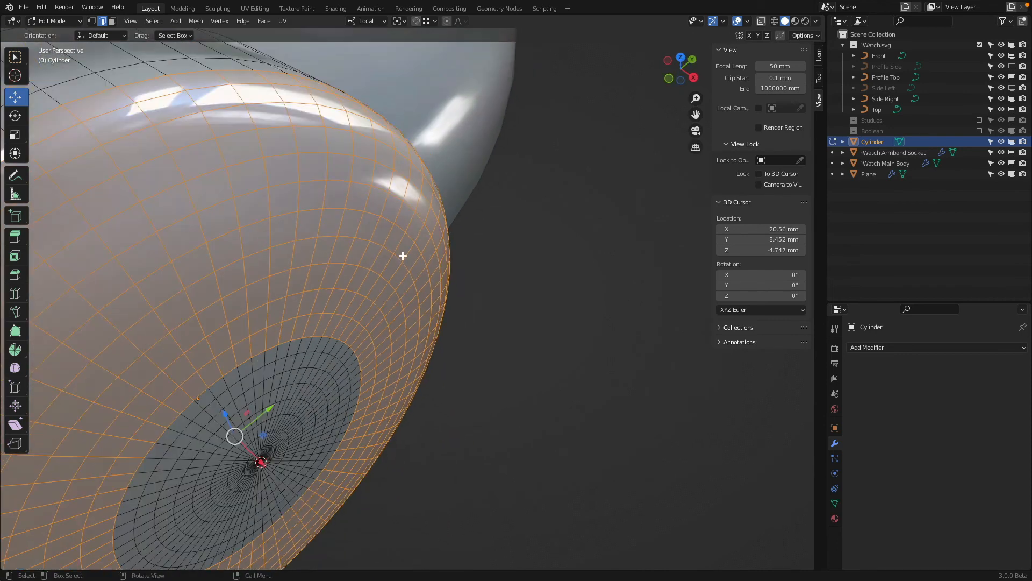
pyautogui.press('x')
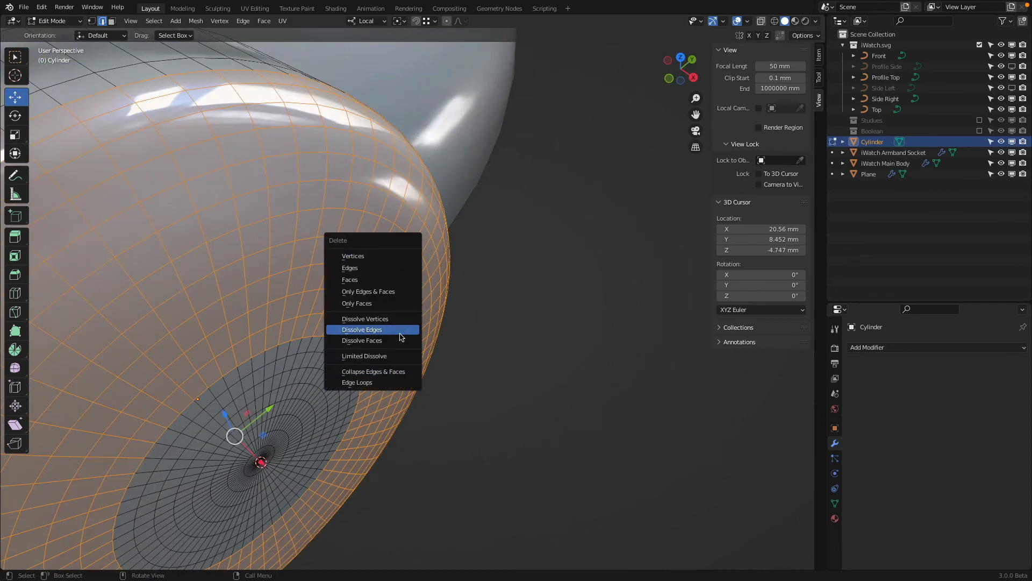
pyautogui.click(397, 279)
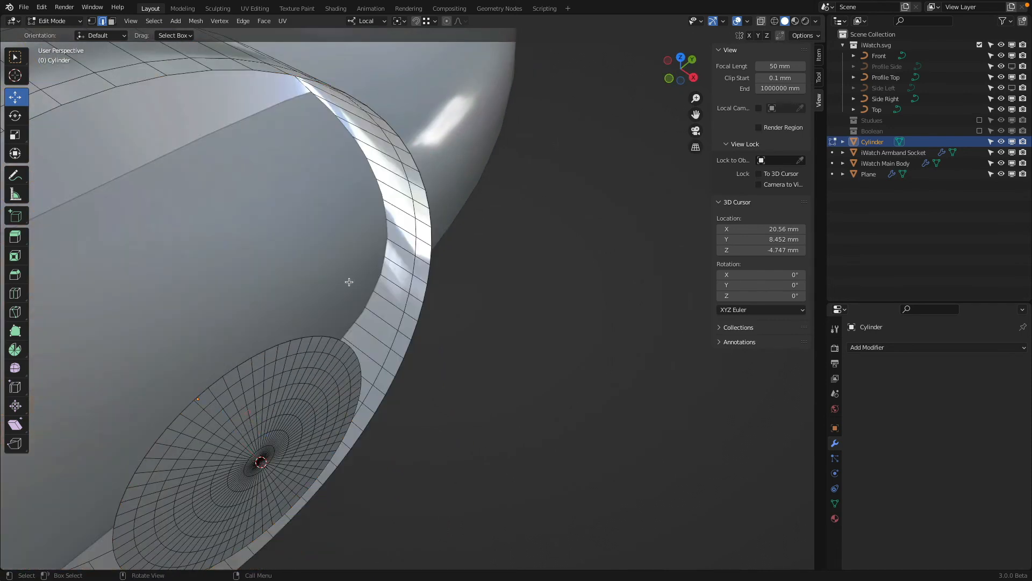
# - Bridge the central disc's outer edge loop with the cylinder's rim loop again using 15 cuts
pyautogui.keyDown('alt'); pyautogui.click(311, 332); pyautogui.keyUp('alt')
pyautogui.keyDown('alt'); pyautogui.keyDown('shift'); pyautogui.click(231, 73); pyautogui.keyUp('shift'); pyautogui.keyUp('alt')
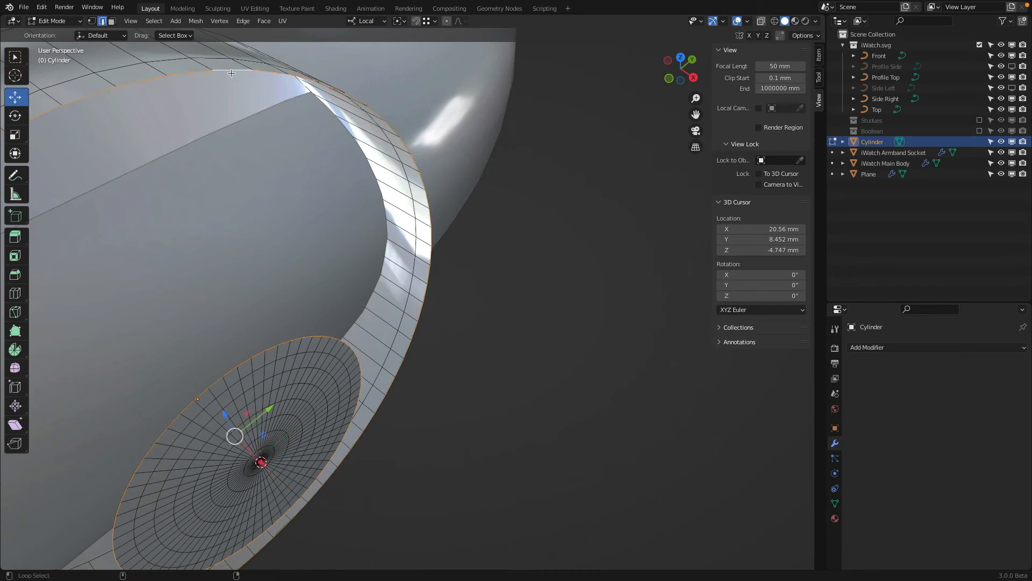
pyautogui.click(245, 21)
pyautogui.click(257, 56)
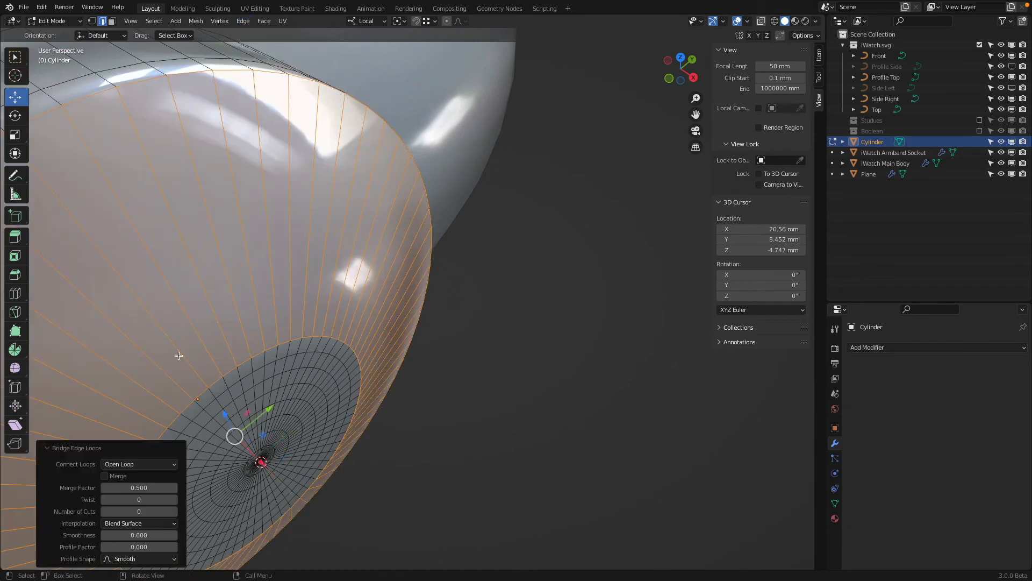
pyautogui.click(137, 511)
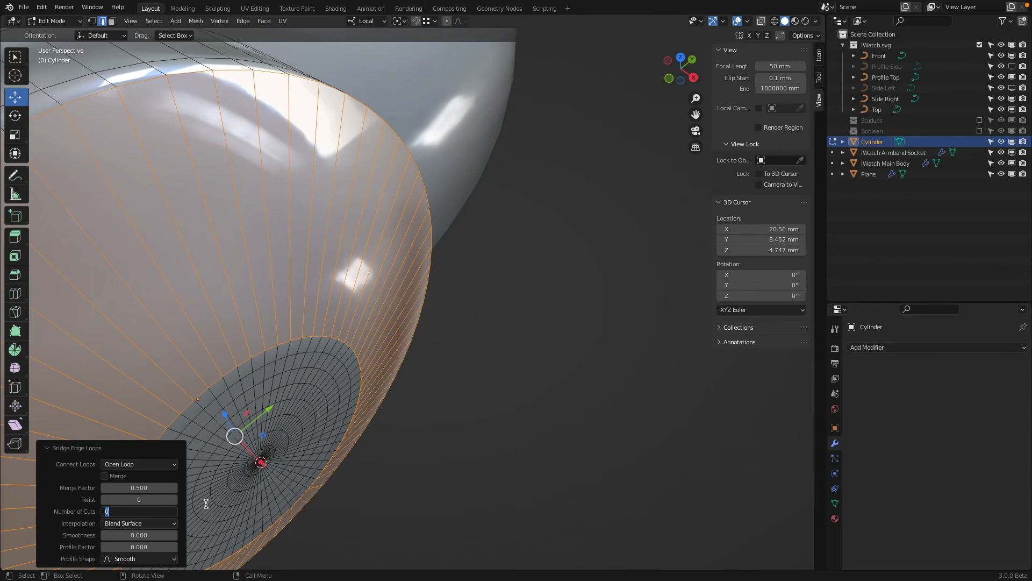
pyautogui.write('15')
pyautogui.press('Tab')
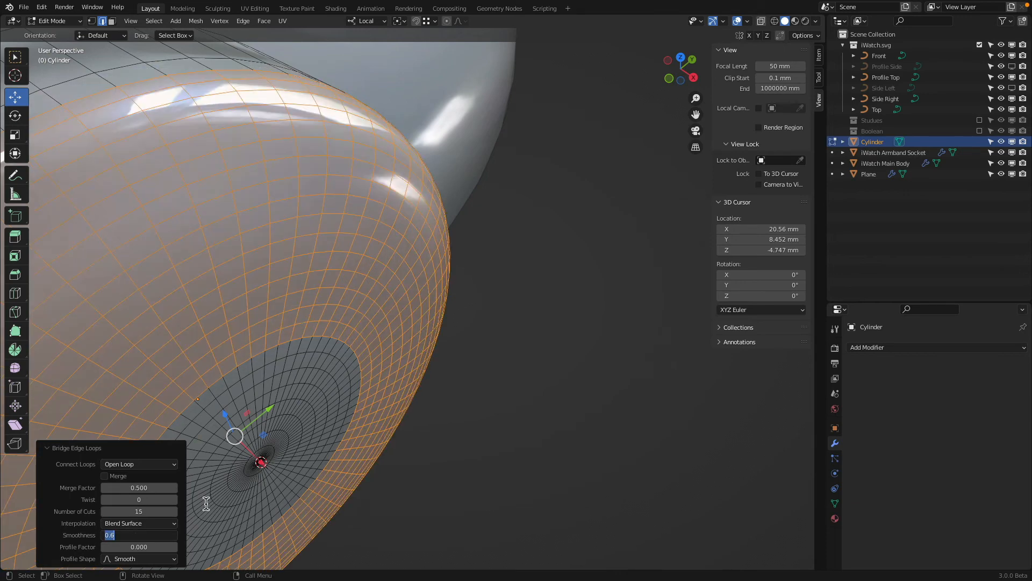
pyautogui.press('Return')
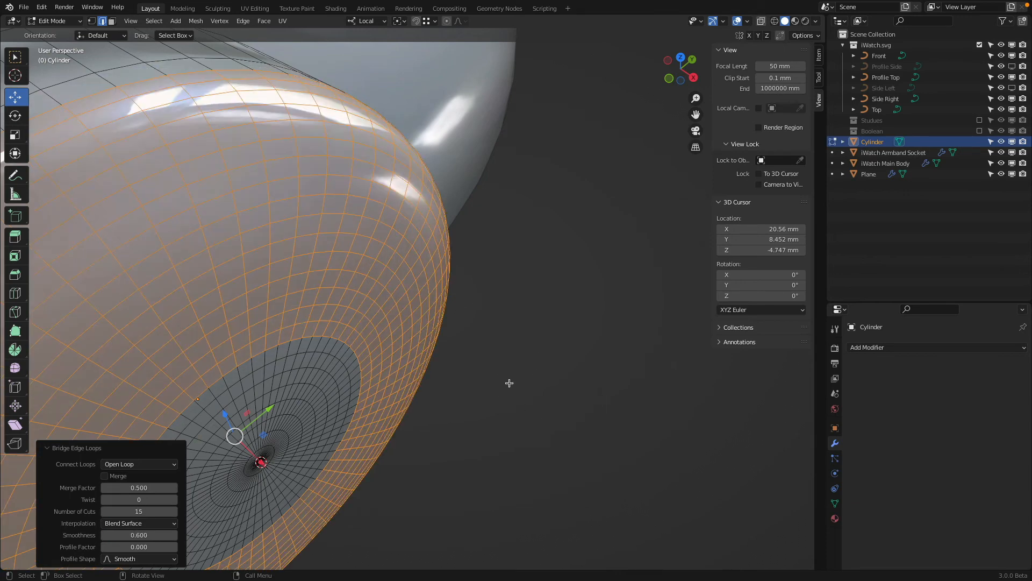
# - Select the edge loop around the cylinder's hidden back face and delete its vertices to open the back
pyautogui.moveTo(503, 392); pyautogui.dragTo(569, 417, button='middle')
pyautogui.scroll(-6, 570, 416)
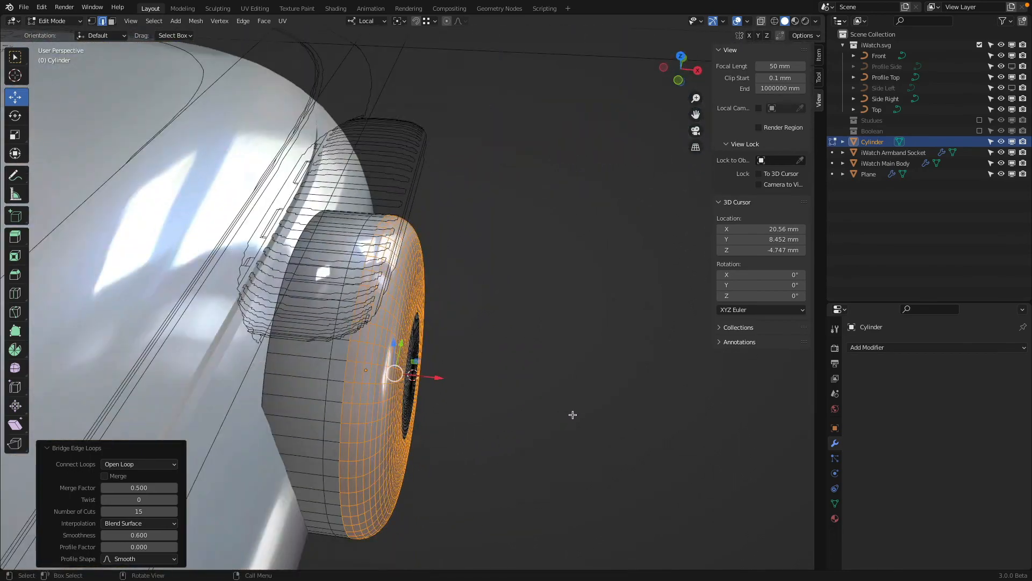
pyautogui.press('KP_7')
pyautogui.hotkey('shift', 'z')
pyautogui.press('a')
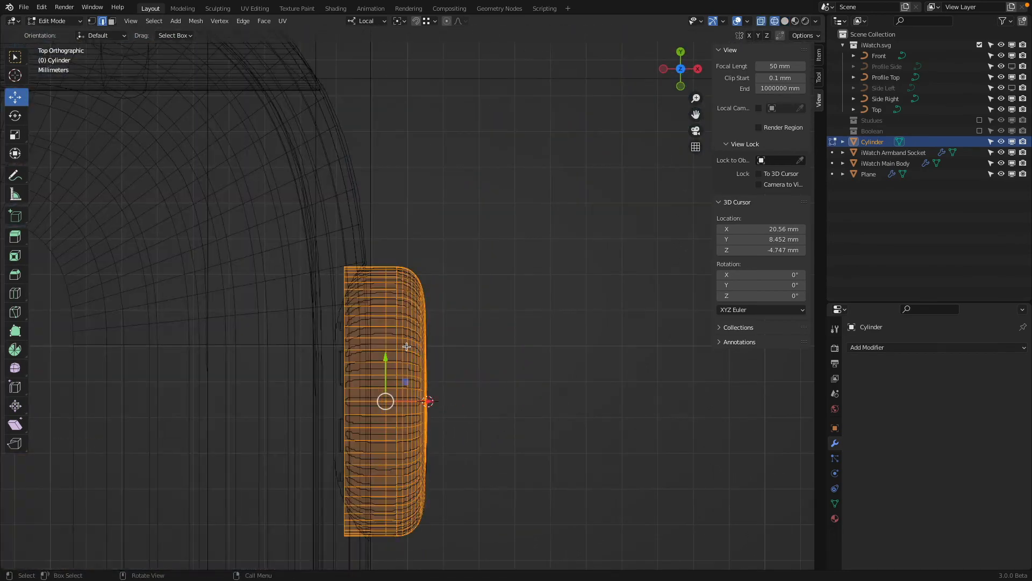
pyautogui.keyDown('alt'); pyautogui.click(347, 335); pyautogui.keyUp('alt')
pyautogui.moveTo(347, 336); pyautogui.dragTo(375, 254, button='middle')
pyautogui.press('x')
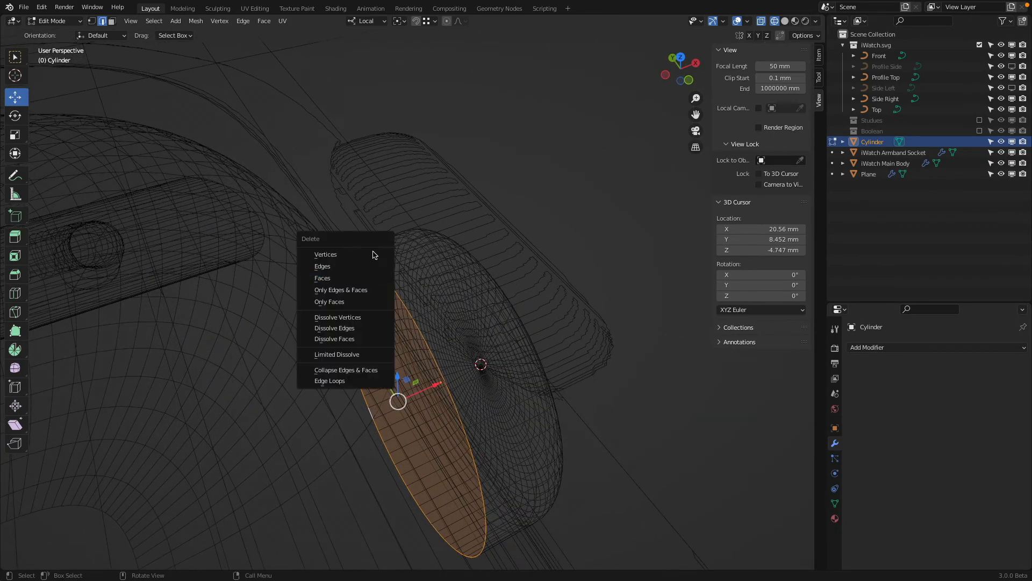
pyautogui.click(374, 255)
# - Add a Mirror modifier on the X axis to the cylinder and return to Object Mode in Solid shading
pyautogui.click(878, 348)
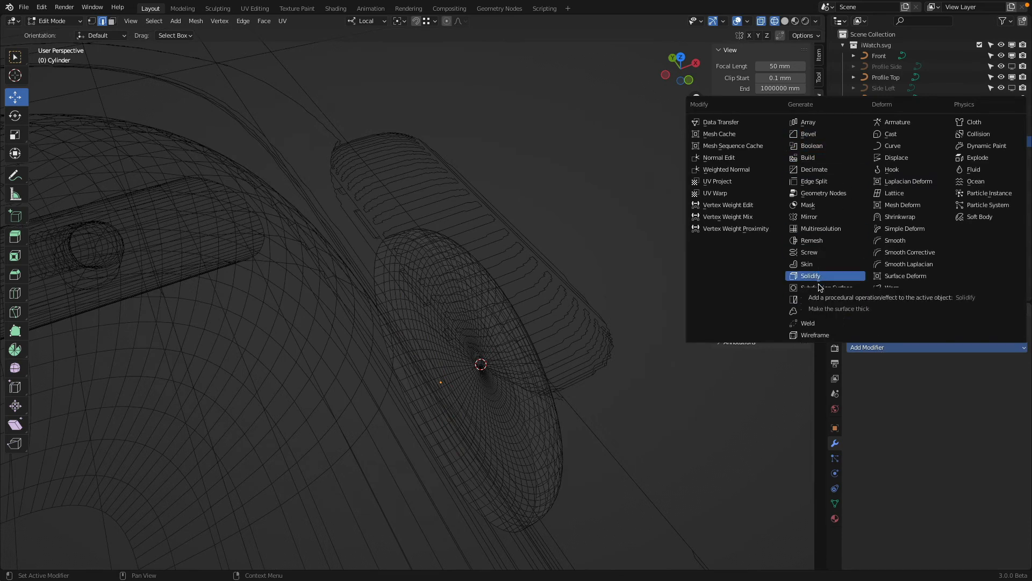
pyautogui.click(821, 223)
pyautogui.moveTo(457, 317)
pyautogui.mouseDown(button='middle')
pyautogui.moveTo(543, 313)
pyautogui.moveTo(537, 297)
pyautogui.moveTo(477, 293)
pyautogui.moveTo(468, 184)
pyautogui.moveTo(693, 126)
pyautogui.mouseUp(button='middle')
pyautogui.hotkey('shift', 'z')
pyautogui.press('Tab')
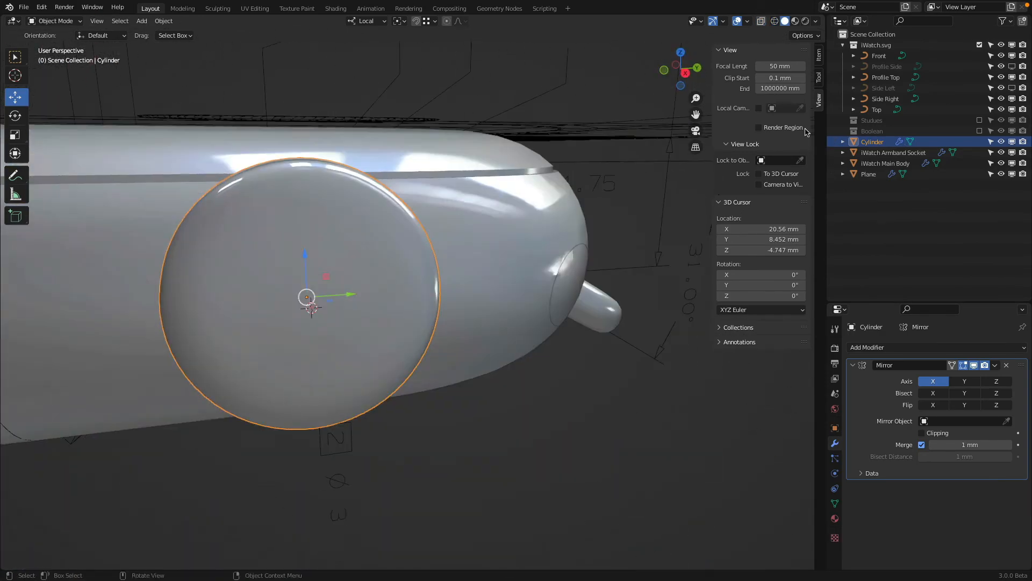
# - Rename the Cylinder object as Crown and save the file
pyautogui.doubleClick(862, 140)
pyautogui.write('C')
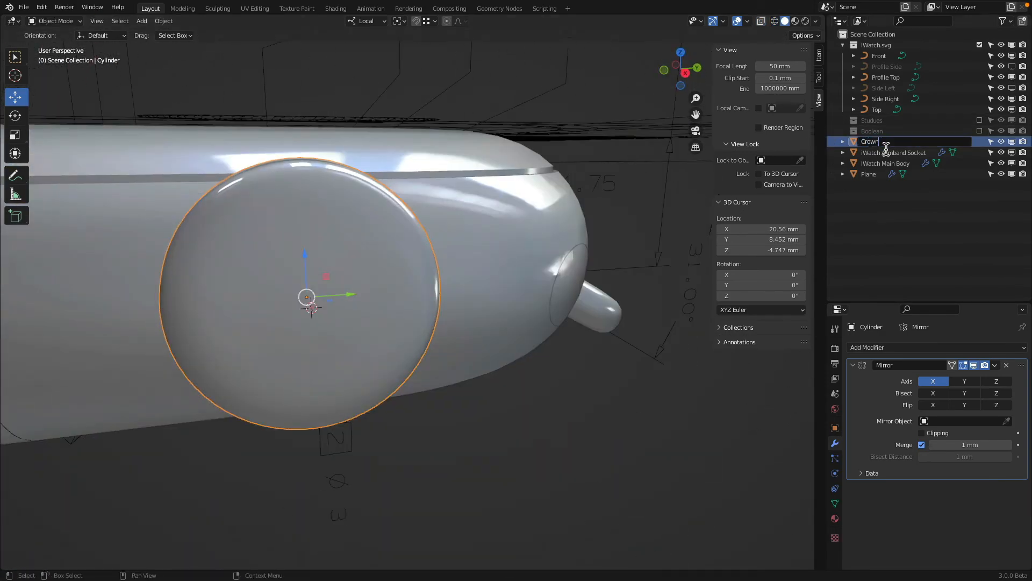
pyautogui.write('rown')
pyautogui.press('Return')
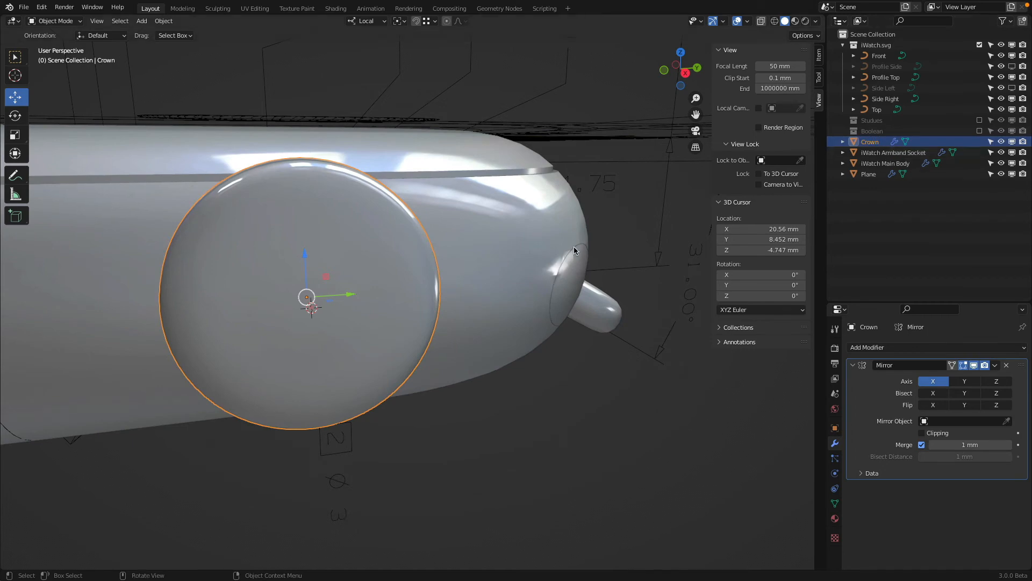
pyautogui.hotkey('ctrl', 's')
# - Check the crown's mirrored profile from the front and top, and set the Mirror modifier's merge distance to 0.1 mm
pyautogui.press('KP_1')
pyautogui.scroll(8, 488, 161)
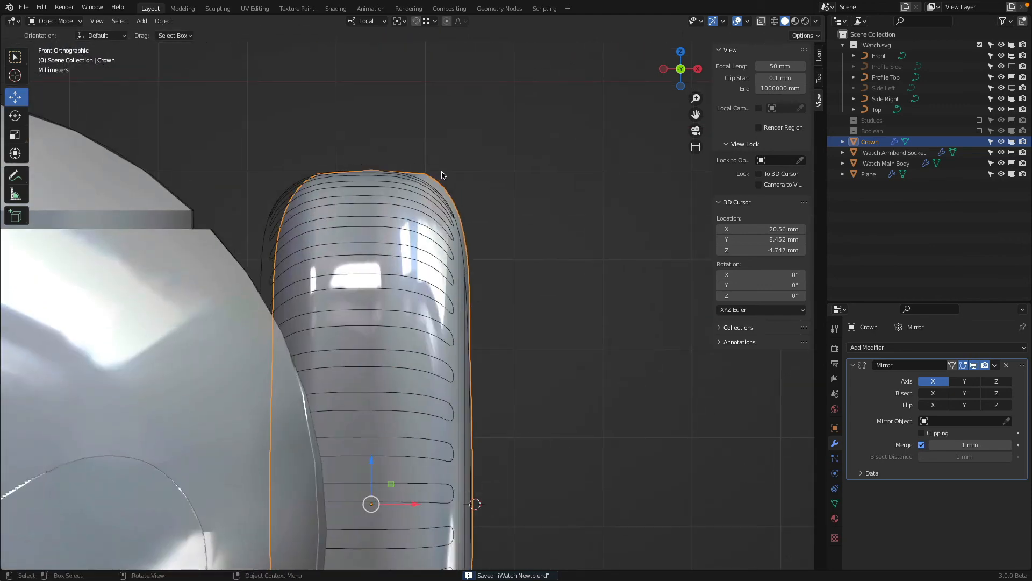
pyautogui.scroll(-4, 445, 193)
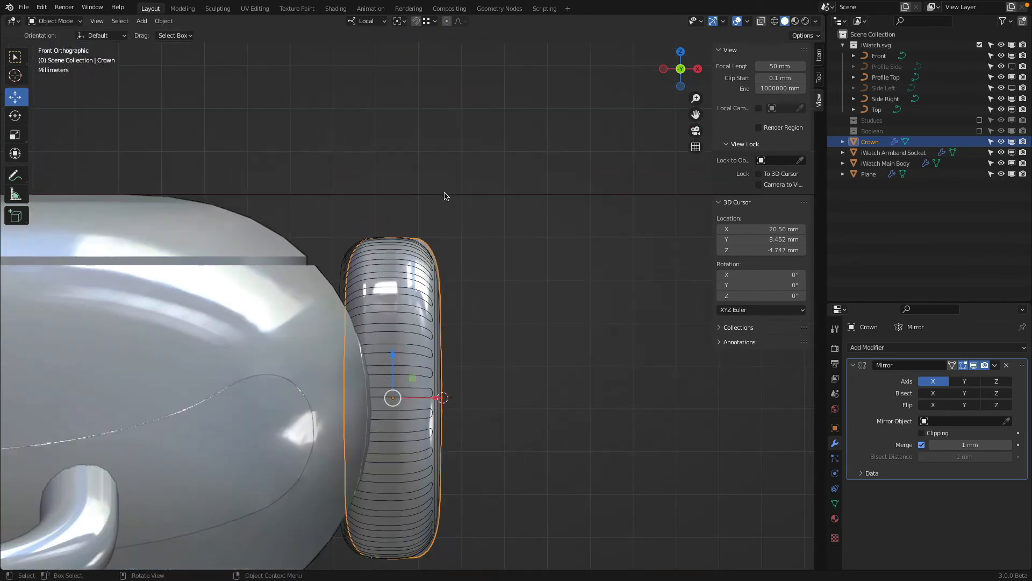
pyautogui.scroll(4, 445, 193)
pyautogui.press('KP_7')
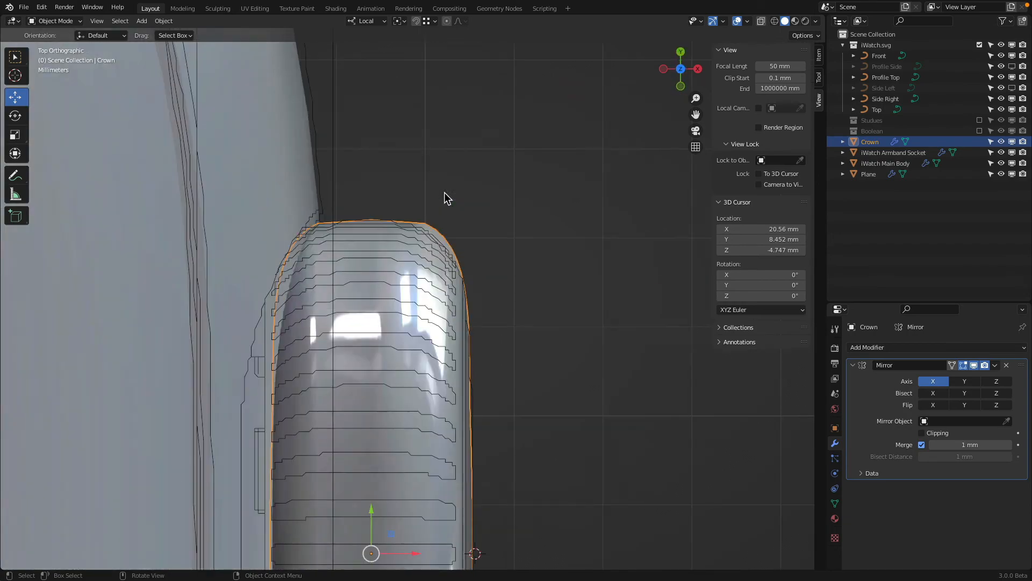
pyautogui.moveTo(444, 193); pyautogui.dragTo(457, 230, button='middle')
pyautogui.press('Tab')
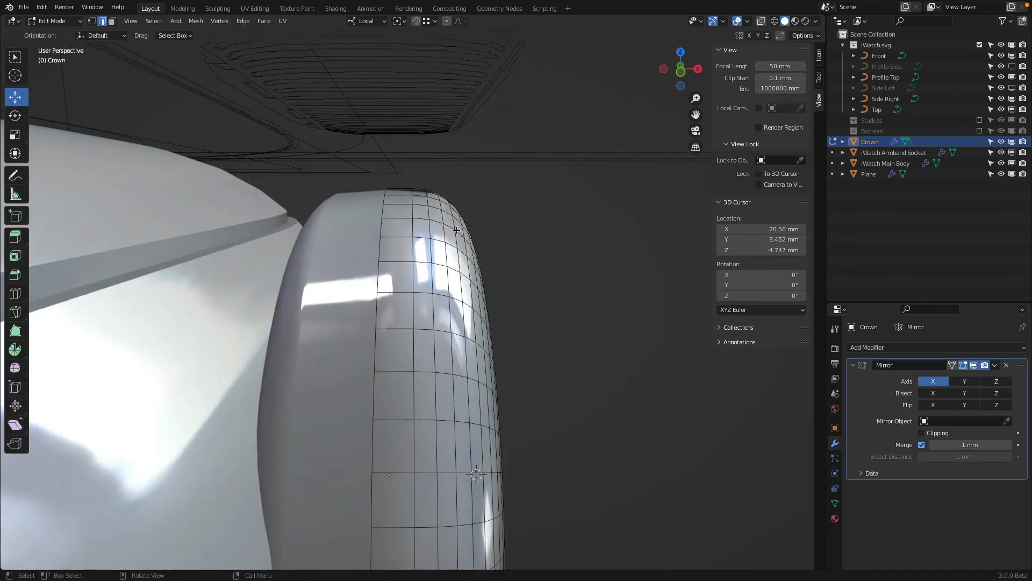
pyautogui.click(963, 444)
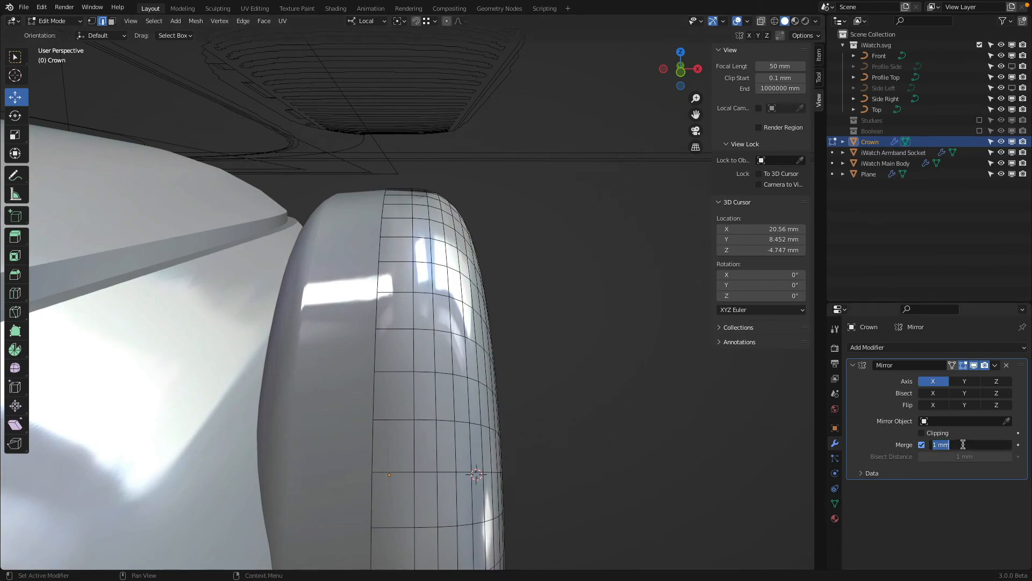
pyautogui.write('0.1')
pyautogui.press('Return')
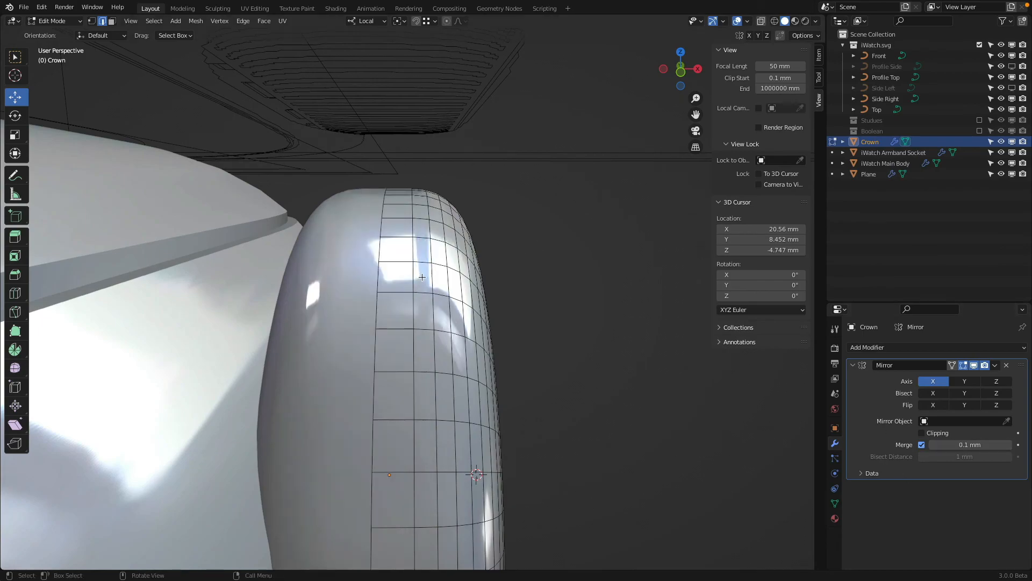
# - Select a short run of connected edges across the top of the crown, from the cap's outer area over the rounded rim to the side
pyautogui.moveTo(422, 277); pyautogui.dragTo(361, 258, button='middle')
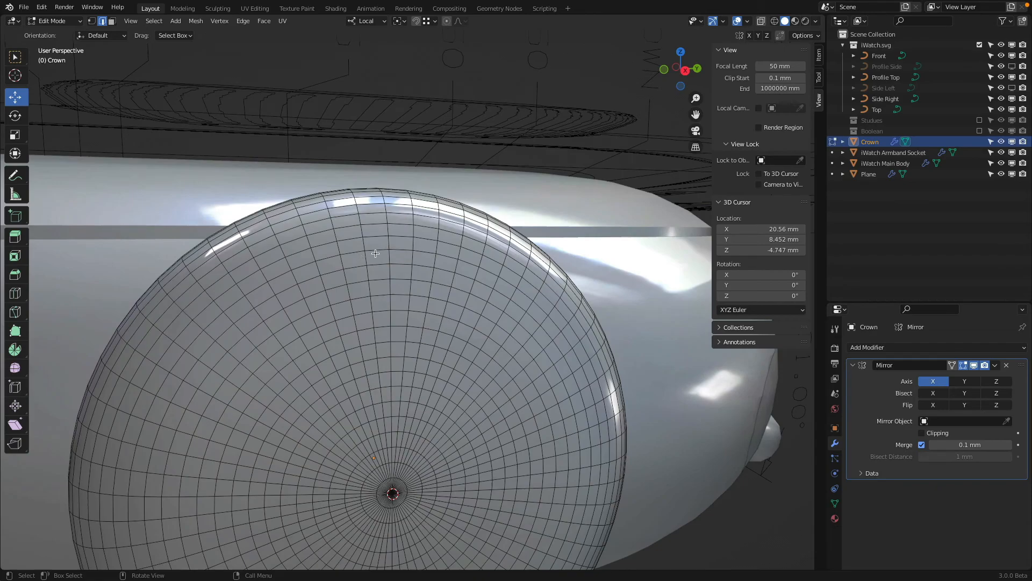
pyautogui.press('KP_3')
pyautogui.keyDown('alt'); pyautogui.click(375, 254); pyautogui.keyUp('alt')
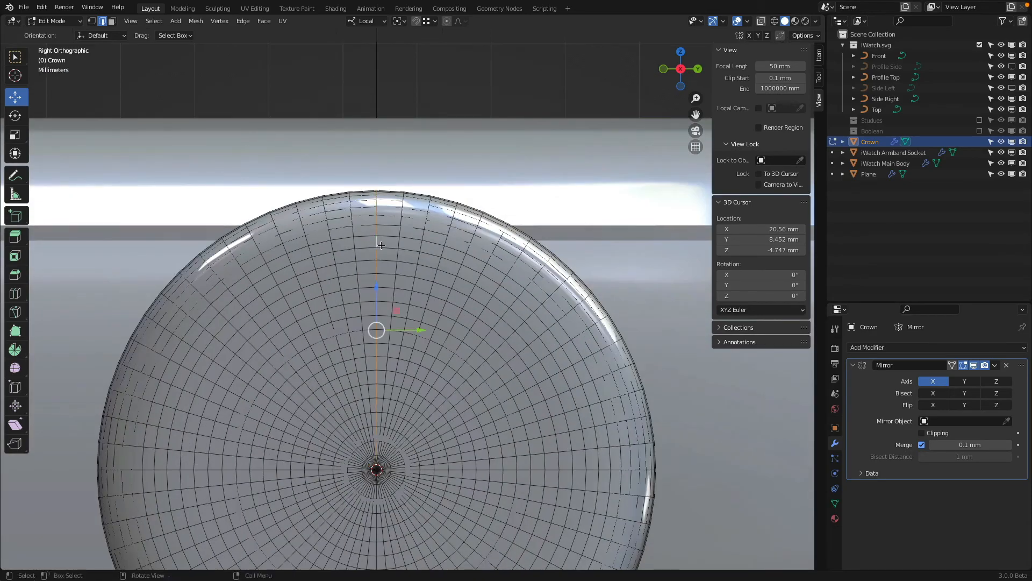
pyautogui.moveTo(375, 253)
pyautogui.mouseDown(button='middle')
pyautogui.moveTo(525, 231)
pyautogui.moveTo(479, 230)
pyautogui.moveTo(465, 290)
pyautogui.moveTo(465, 257)
pyautogui.moveTo(449, 256)
pyautogui.mouseUp(button='middle')
pyautogui.hotkey('shift', 'z')
pyautogui.scroll(3, 449, 255)
pyautogui.hotkey('shift', 'z')
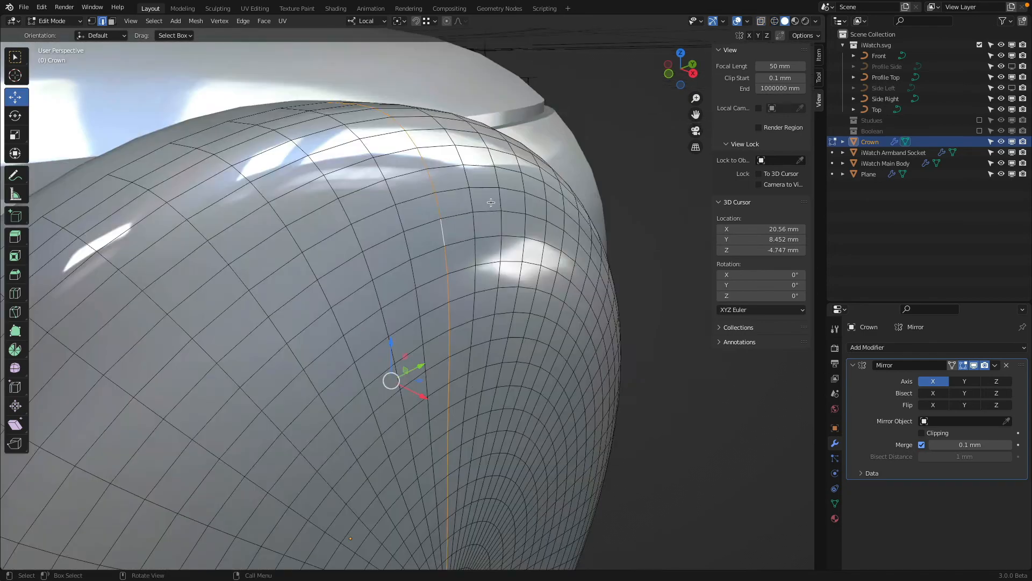
pyautogui.keyDown('shift'); pyautogui.moveTo(465, 204); pyautogui.dragTo(467, 239, button='middle'); pyautogui.keyUp('shift')
pyautogui.click(434, 226)
pyautogui.keyDown('shift'); pyautogui.click(424, 202); pyautogui.keyUp('shift')
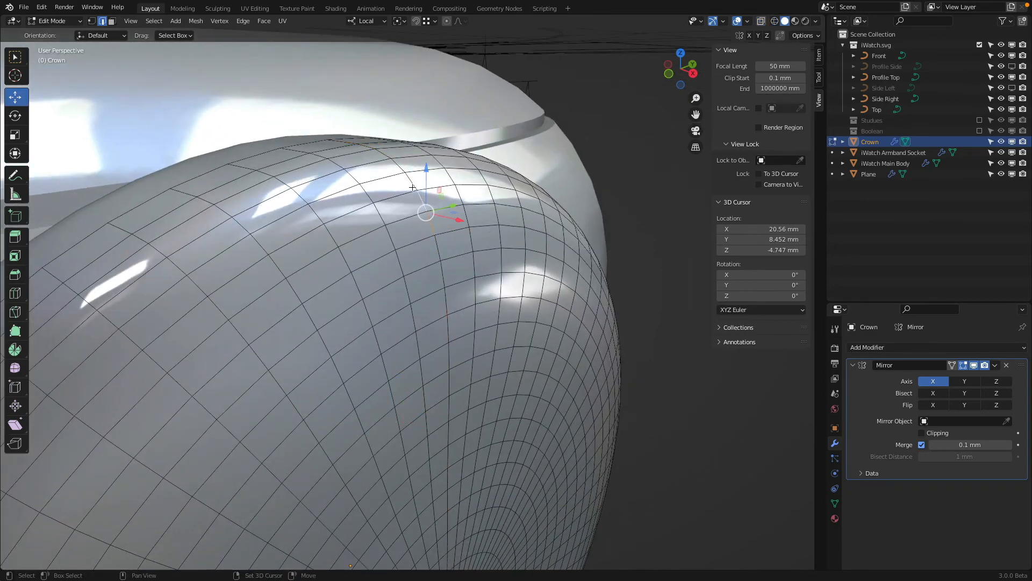
pyautogui.keyDown('shift'); pyautogui.click(411, 186); pyautogui.keyUp('shift')
pyautogui.keyDown('shift'); pyautogui.click(398, 167); pyautogui.keyUp('shift')
pyautogui.keyDown('shift'); pyautogui.click(384, 155); pyautogui.keyUp('shift')
pyautogui.keyDown('shift'); pyautogui.click(350, 143); pyautogui.keyUp('shift')
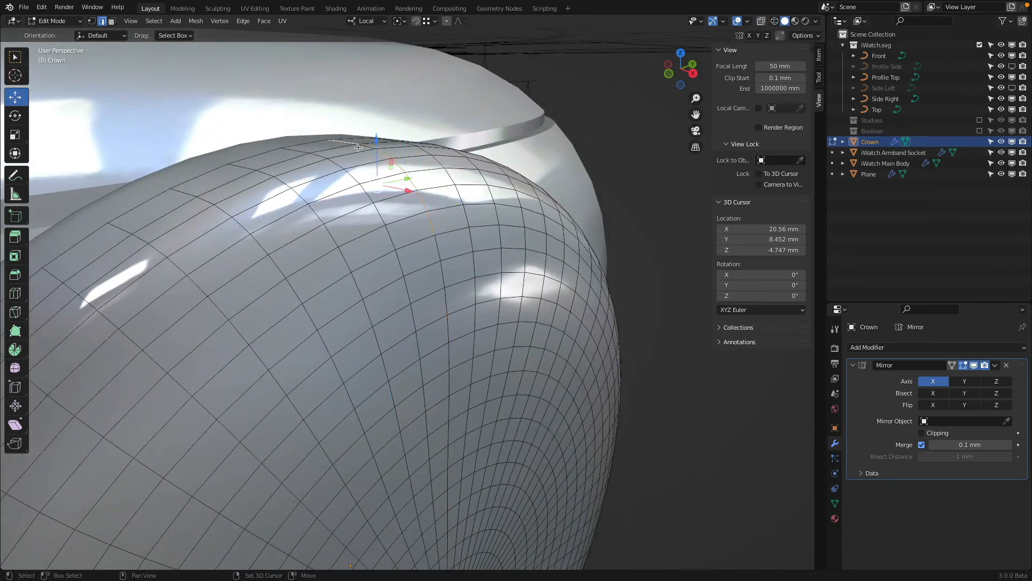
# - Preview the selected edge run in Material Preview shading and return to Solid shading
pyautogui.moveTo(358, 148); pyautogui.dragTo(355, 151, button='middle')
pyautogui.press('z')
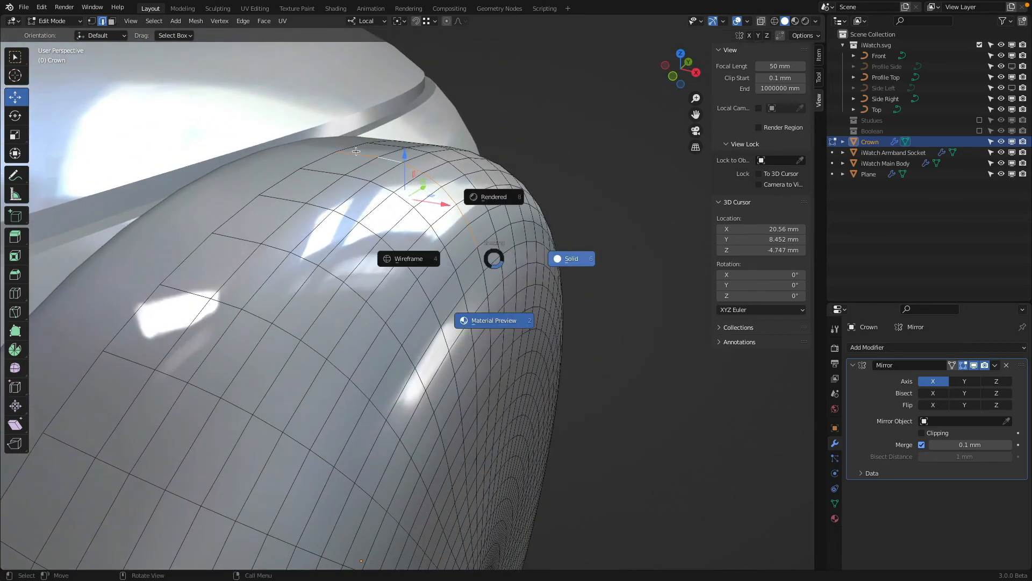
pyautogui.press('2')
pyautogui.press('z')
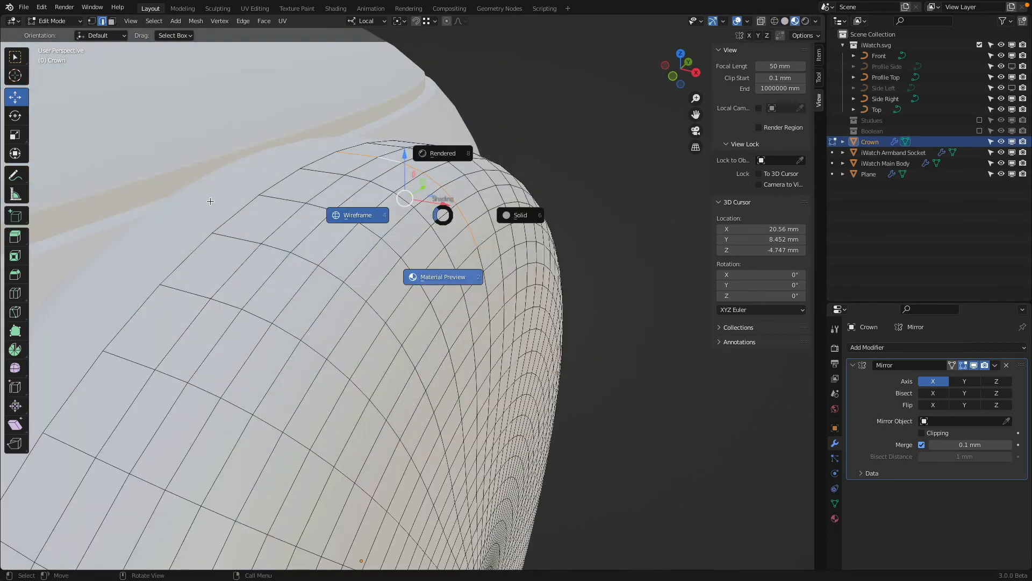
pyautogui.press('z')
# - Duplicate the Crown object in Object Mode, keeping the copy in its original position
pyautogui.click(63, 24)
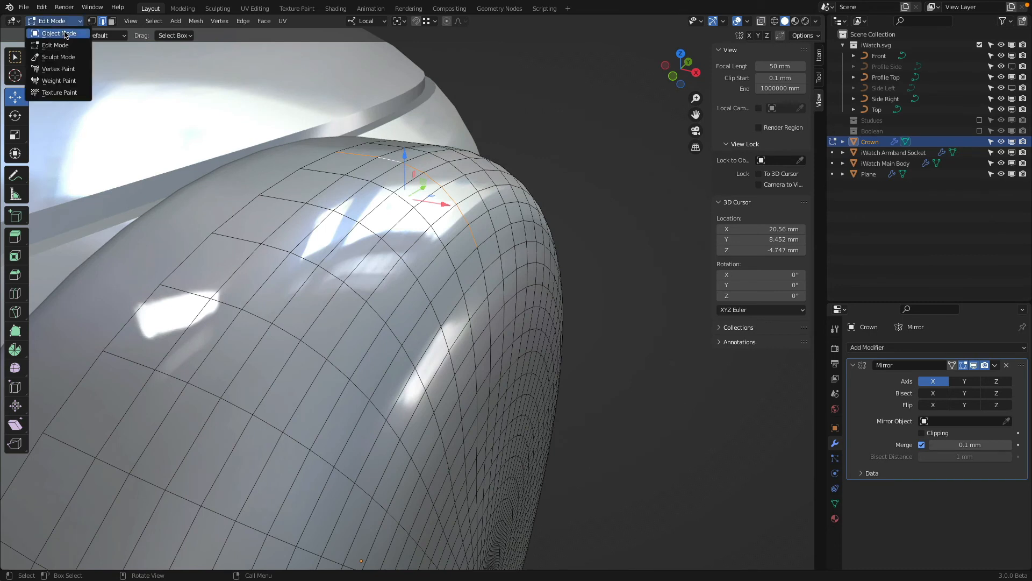
pyautogui.click(53, 32)
pyautogui.hotkey('shift', 'd')
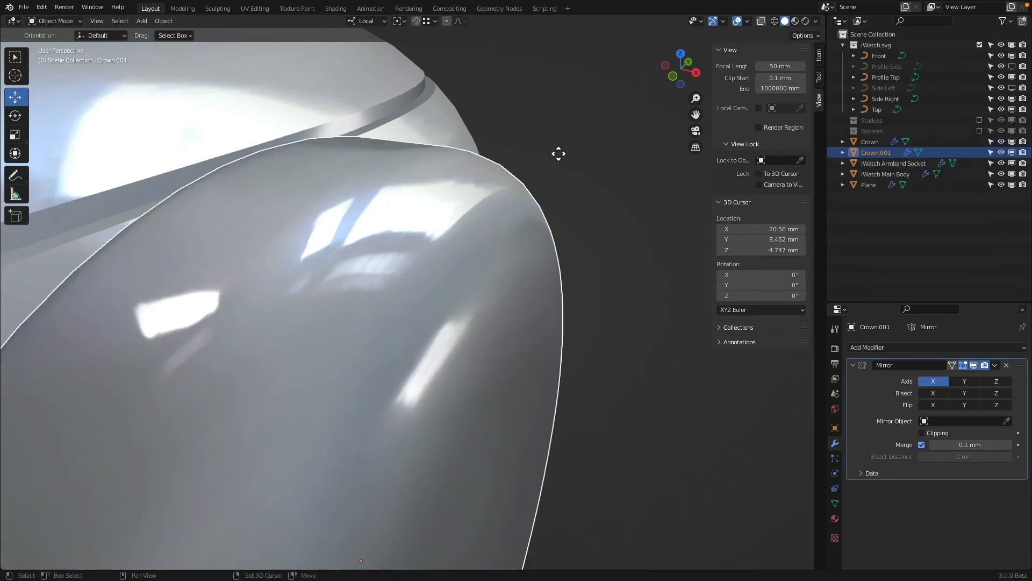
pyautogui.rightClick(559, 157)
# - Rename the duplicated crown as Crown Groove Bool
pyautogui.doubleClick(921, 156)
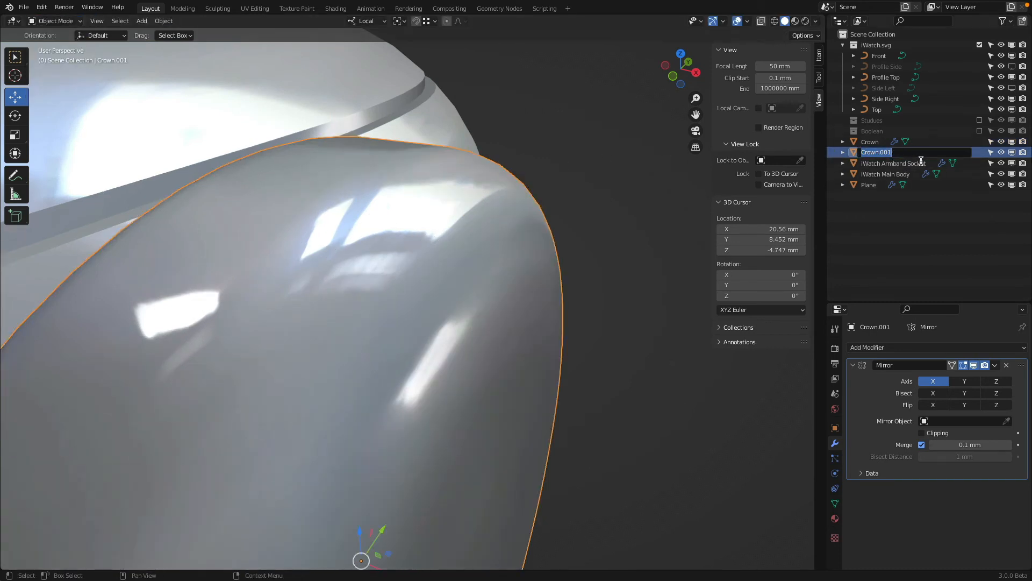
pyautogui.click(921, 157)
pyautogui.write('Path')
pyautogui.press('Left')
pyautogui.press('Left')
pyautogui.write('Gr')
pyautogui.write('Gr')
pyautogui.hotkey('shift', 'End')
pyautogui.press('Delete')
pyautogui.press('Return')
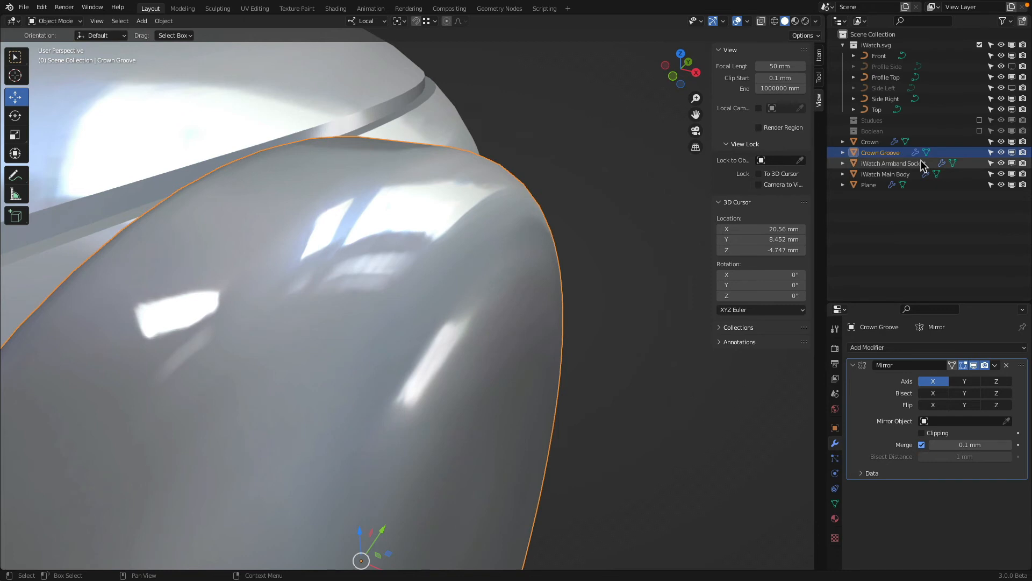
pyautogui.press('F2')
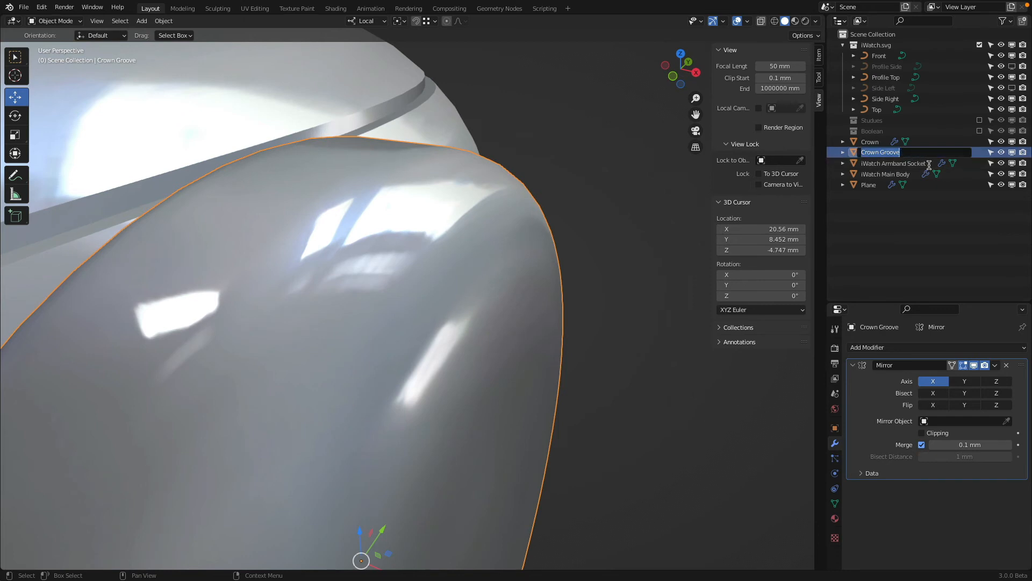
pyautogui.press('End')
pyautogui.write('Bool')
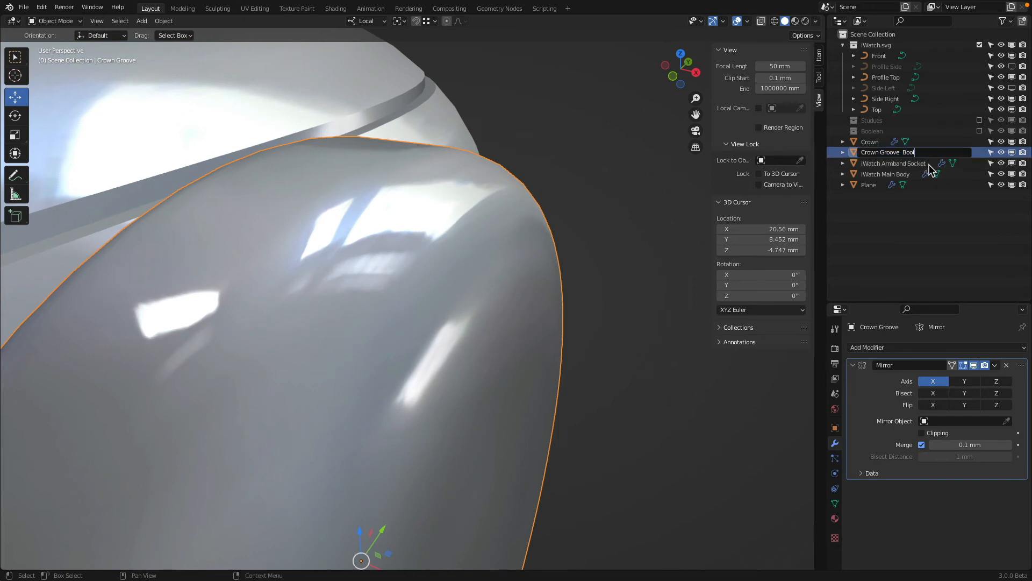
pyautogui.press('Return')
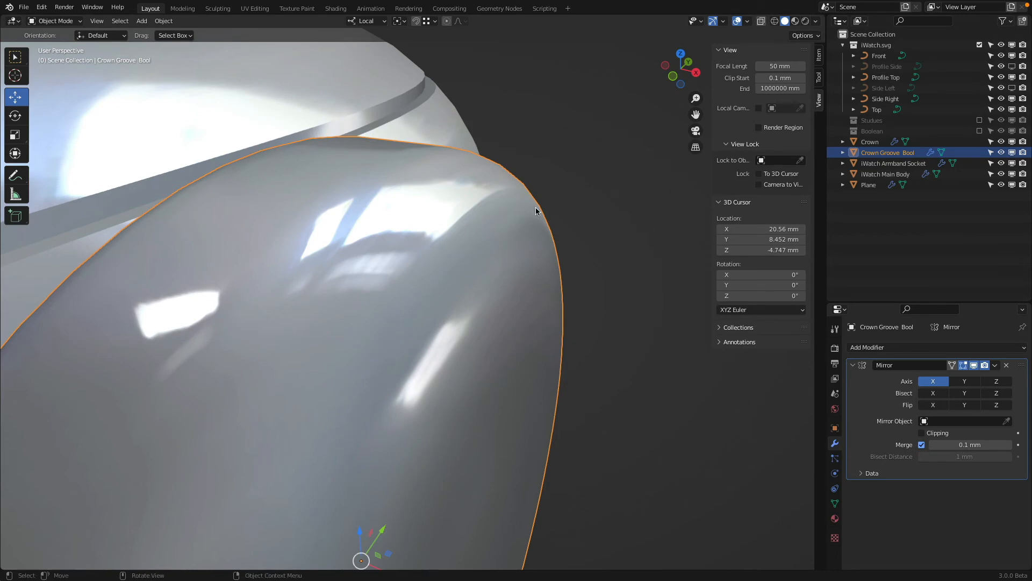
# - Invert the edge selection in the duplicate and delete the rest of its edges, keeping only the short profile run
pyautogui.press('Tab')
pyautogui.scroll(-2, 531, 209)
pyautogui.moveTo(425, 187); pyautogui.dragTo(382, 172, button='middle')
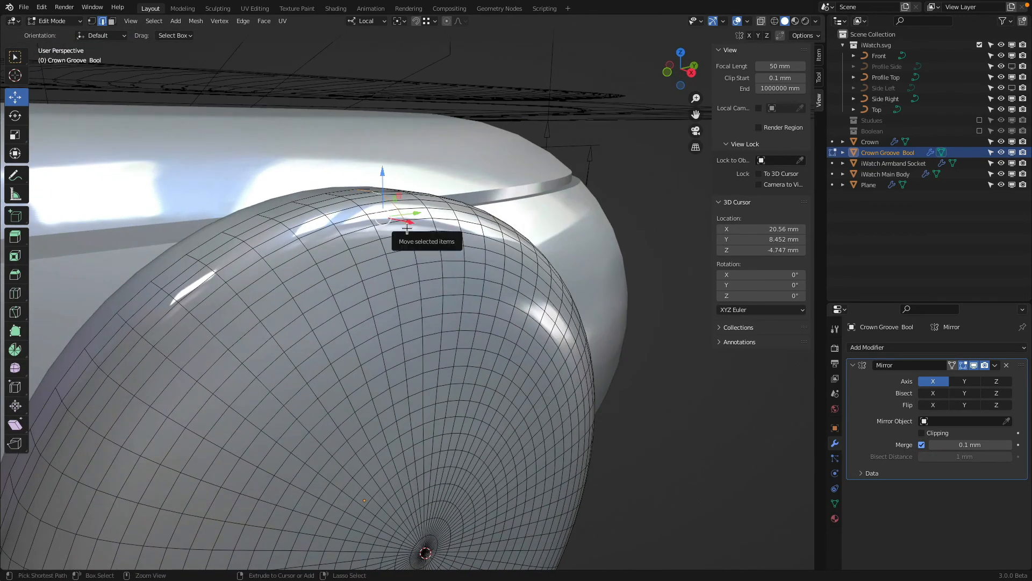
pyautogui.hotkey('ctrl', 'l')
pyautogui.press('x')
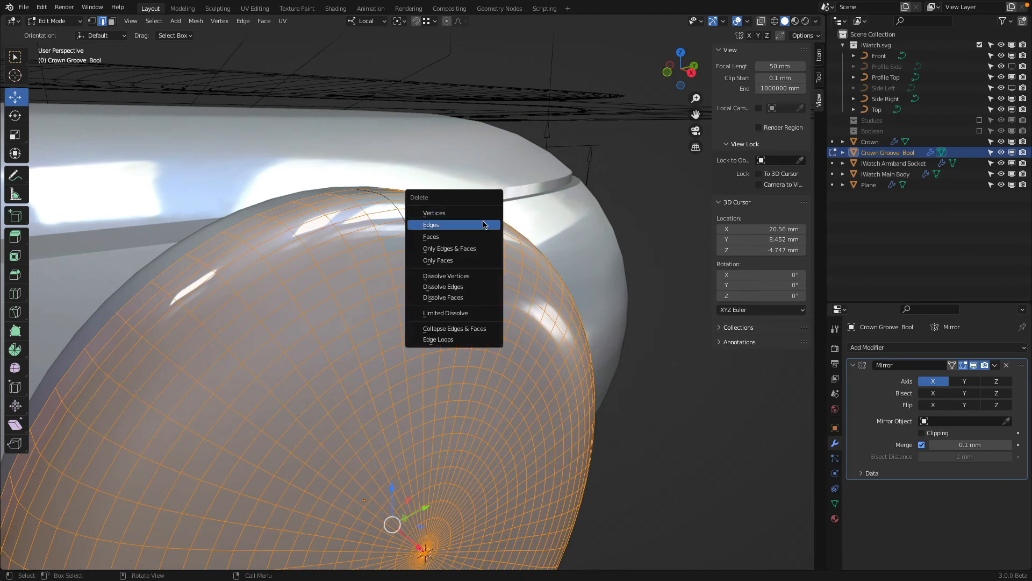
pyautogui.click(484, 223)
pyautogui.moveTo(522, 220); pyautogui.dragTo(509, 224, button='middle')
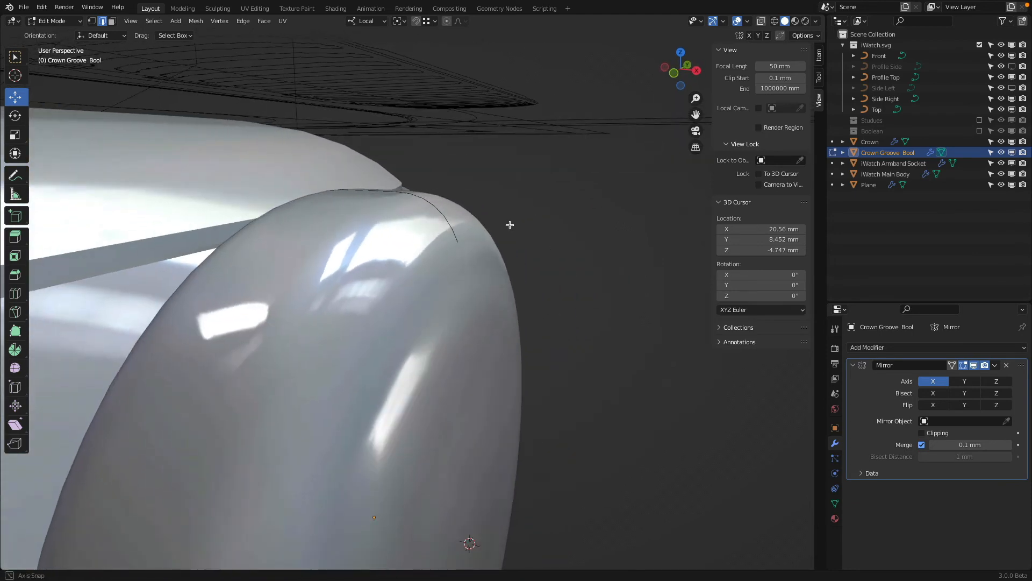
# - Add a Skin modifier to the groove profile below its Mirror modifier and check it in Object Mode
pyautogui.click(929, 349)
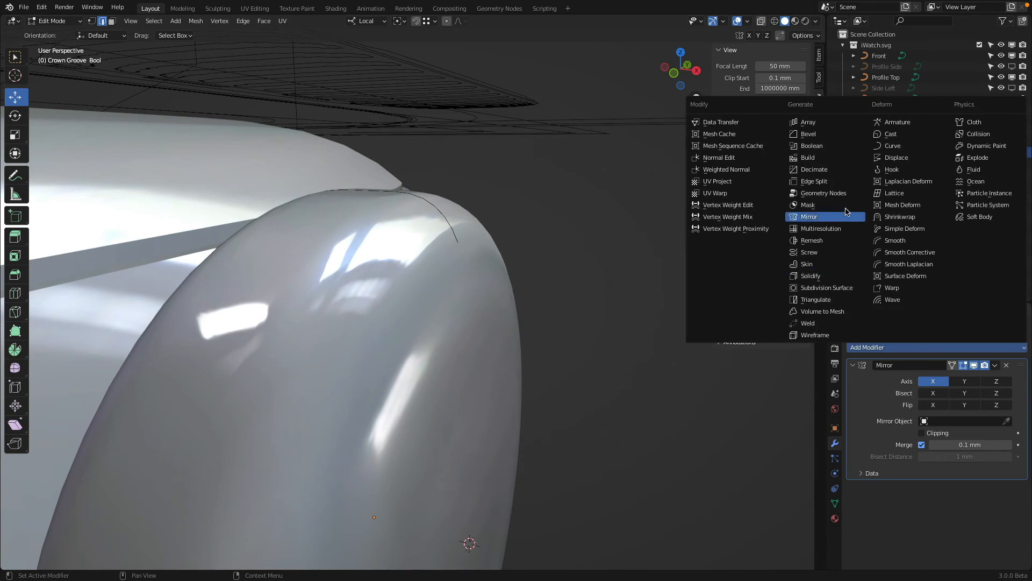
pyautogui.click(836, 263)
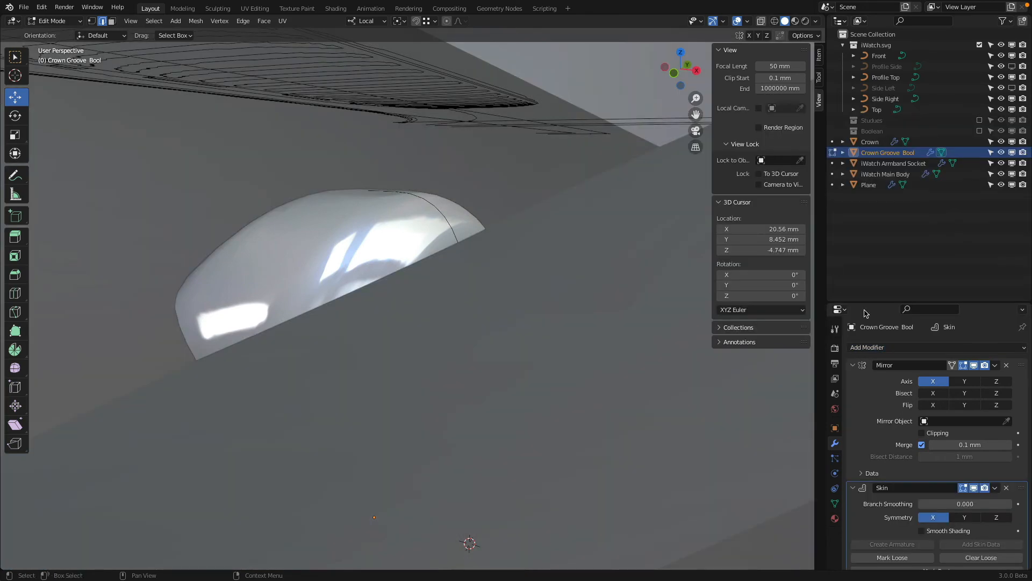
pyautogui.press('Tab')
pyautogui.press('Tab')
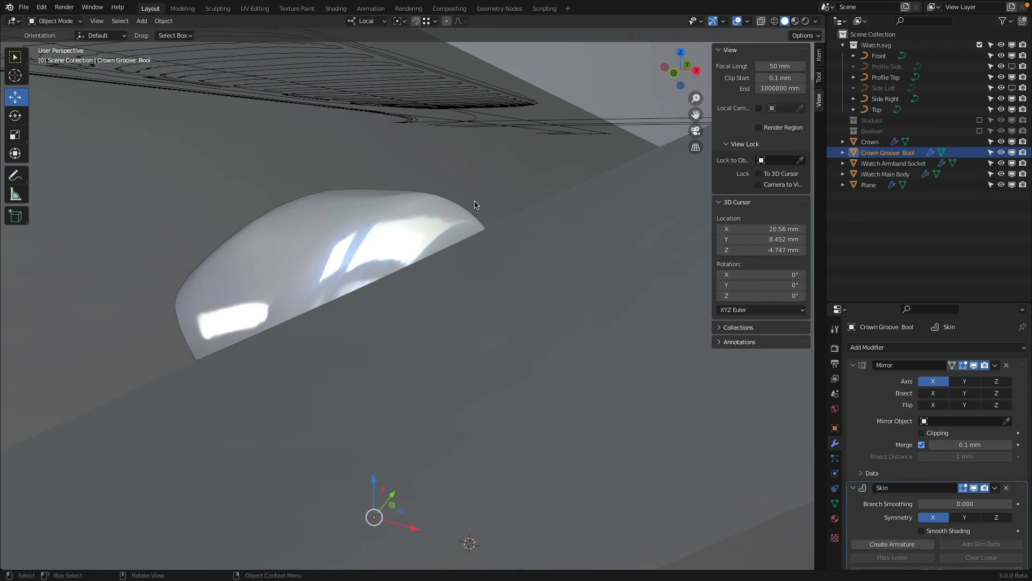
# - Set the mean skin radius X and Y of all groove profile vertices to 0.01 in Edit Mode
pyautogui.click(93, 22)
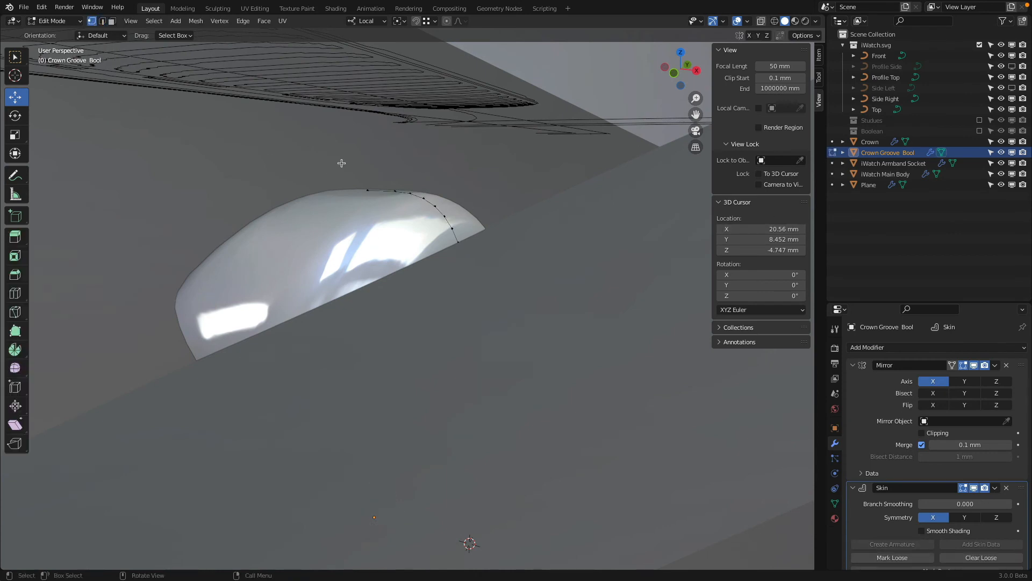
pyautogui.press('a')
pyautogui.click(820, 58)
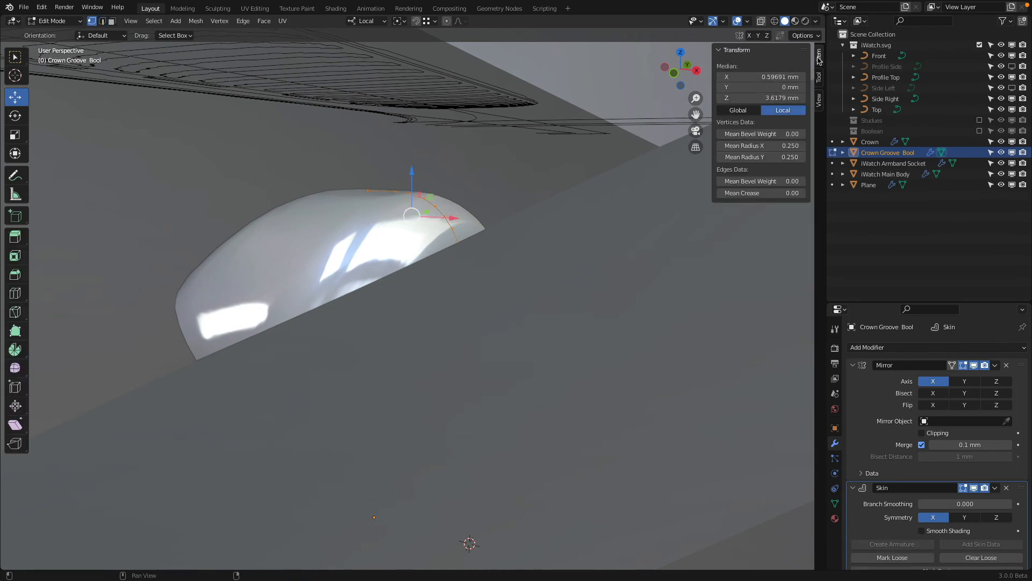
pyautogui.click(763, 146)
pyautogui.write('0.01')
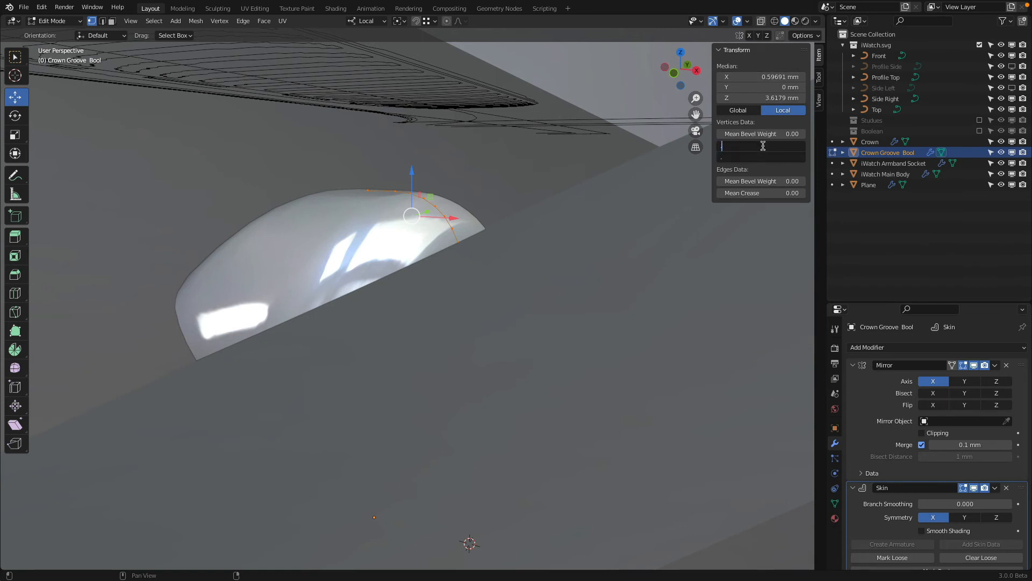
pyautogui.press('Return')
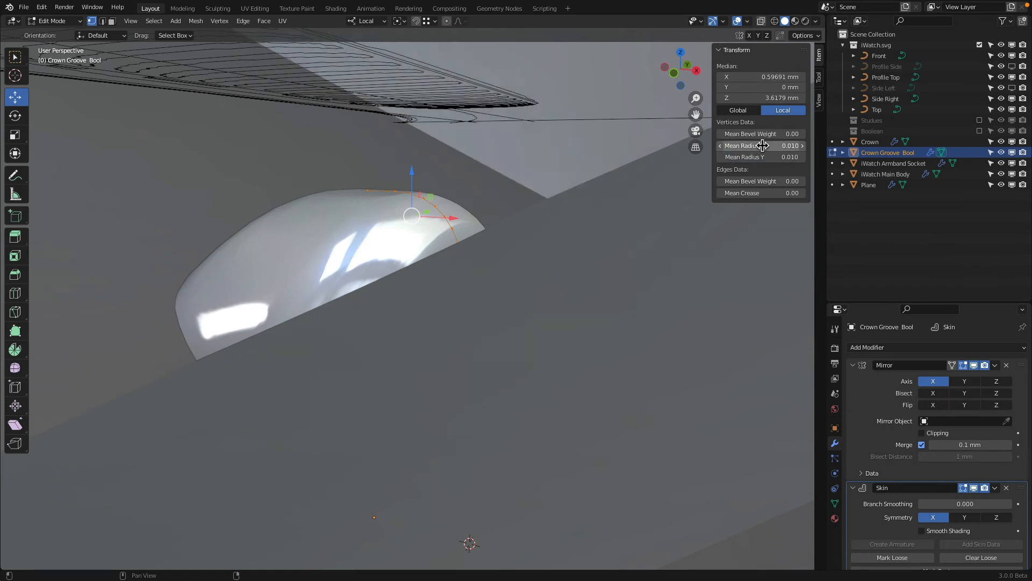
# - Reduce the groove profile's mean skin radius X and Y to 0.001 and check it in Object Mode
pyautogui.click(763, 146)
pyautogui.write('.0')
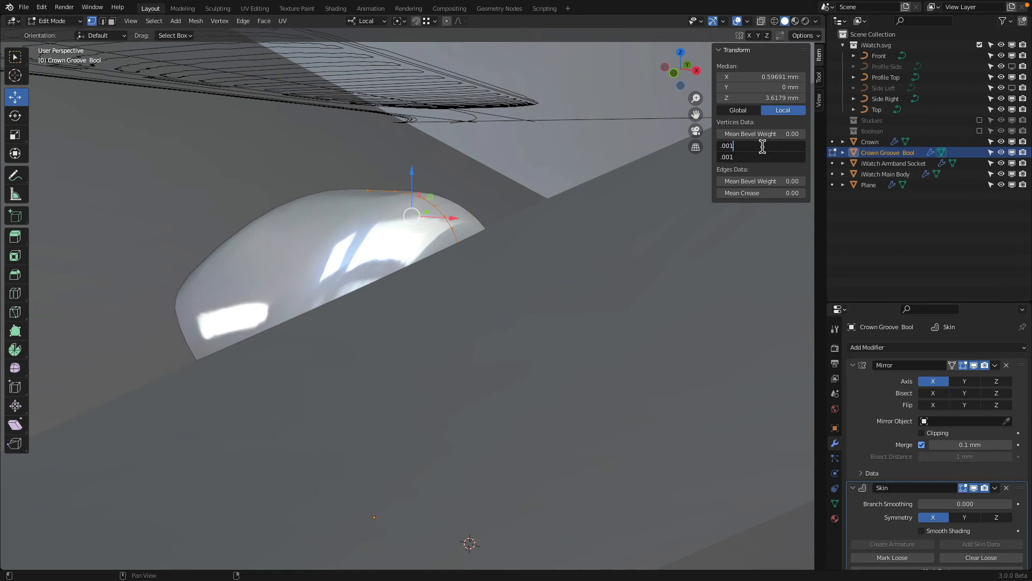
pyautogui.press('Return')
pyautogui.press('Tab')
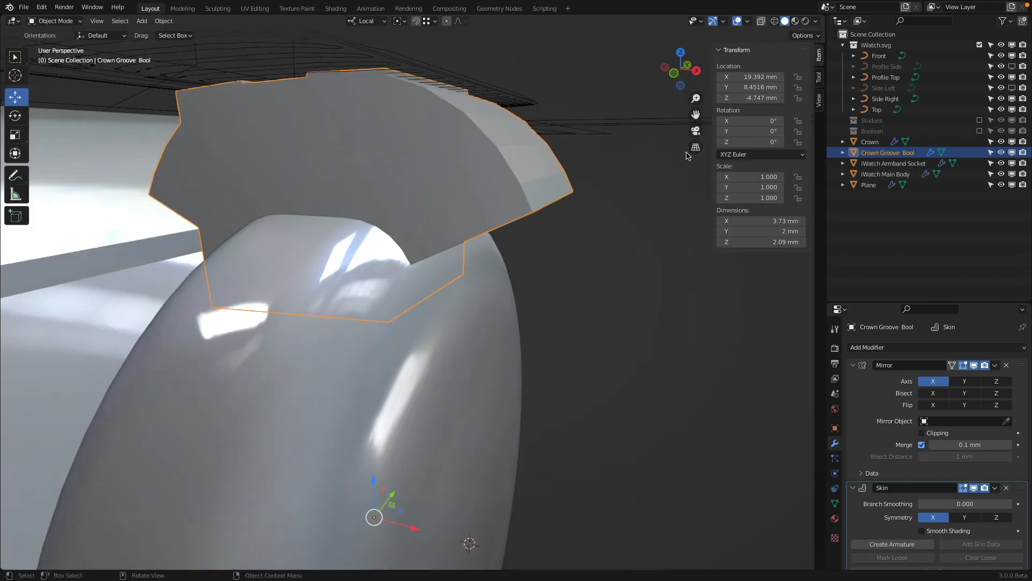
# - Return to Edit Mode and set the groove profile's mean skin radius X and Y to 0.0001
pyautogui.press('Tab')
pyautogui.moveTo(783, 147); pyautogui.dragTo(783, 157)
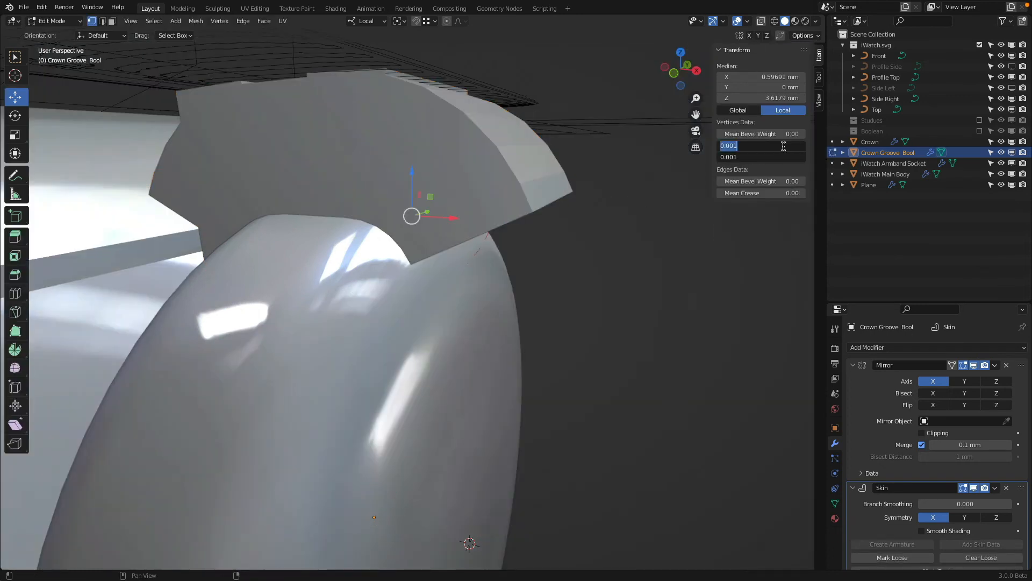
pyautogui.write('.000')
pyautogui.press('Return')
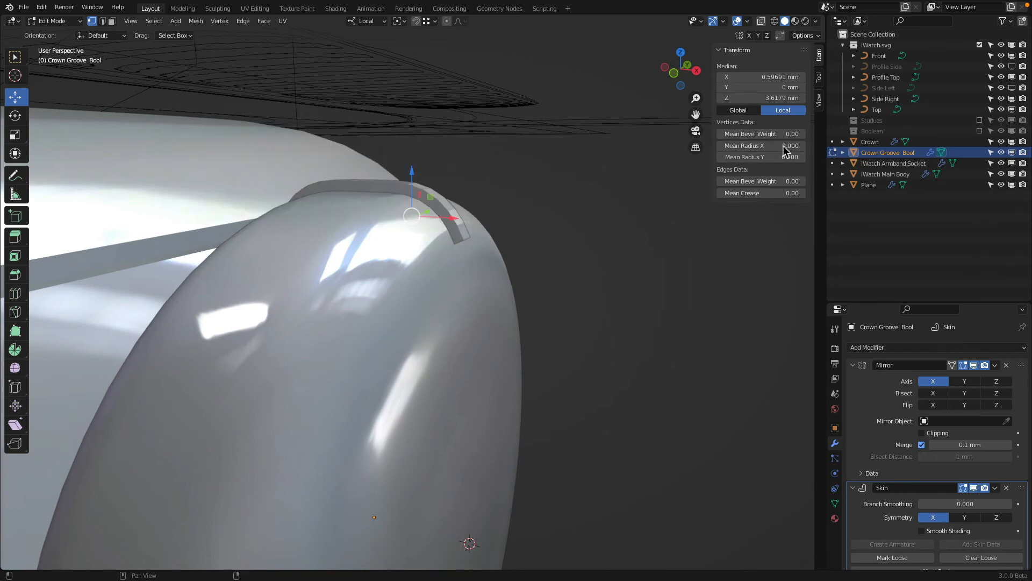
# - Enable Smooth Shading on the Skin modifier and add a Subdivision Surface modifier to the groove object
pyautogui.click(923, 531)
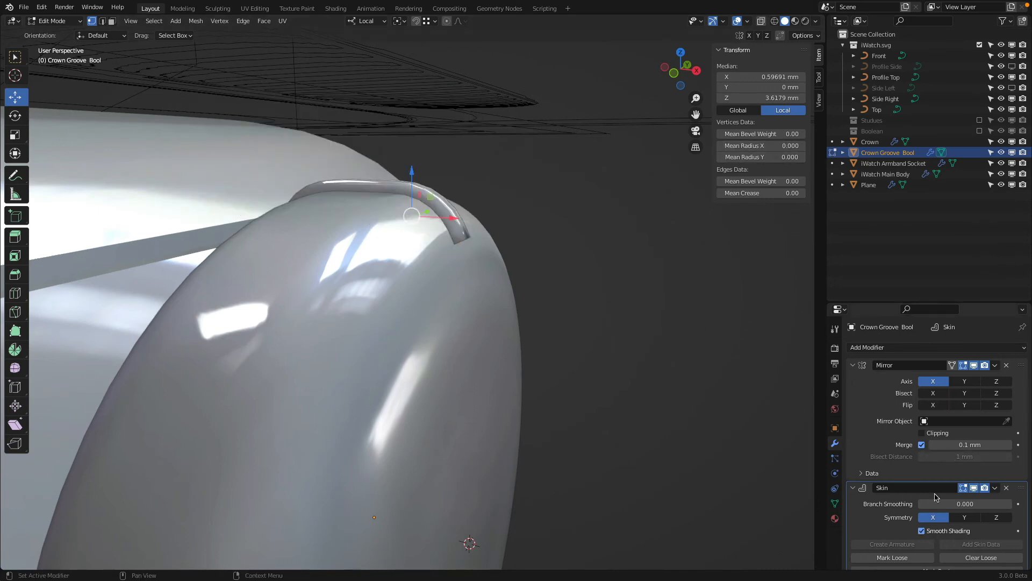
pyautogui.click(919, 349)
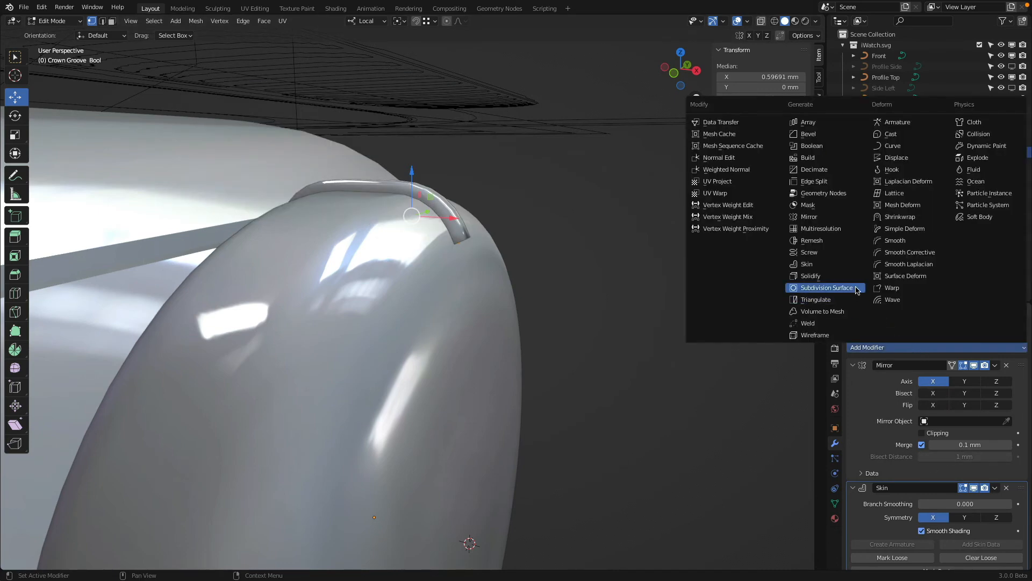
pyautogui.click(817, 305)
# - In front wireframe view, move the groove profile's lower end vertex about 0.27 mm outward and 0.27 mm down
pyautogui.press('KP_1')
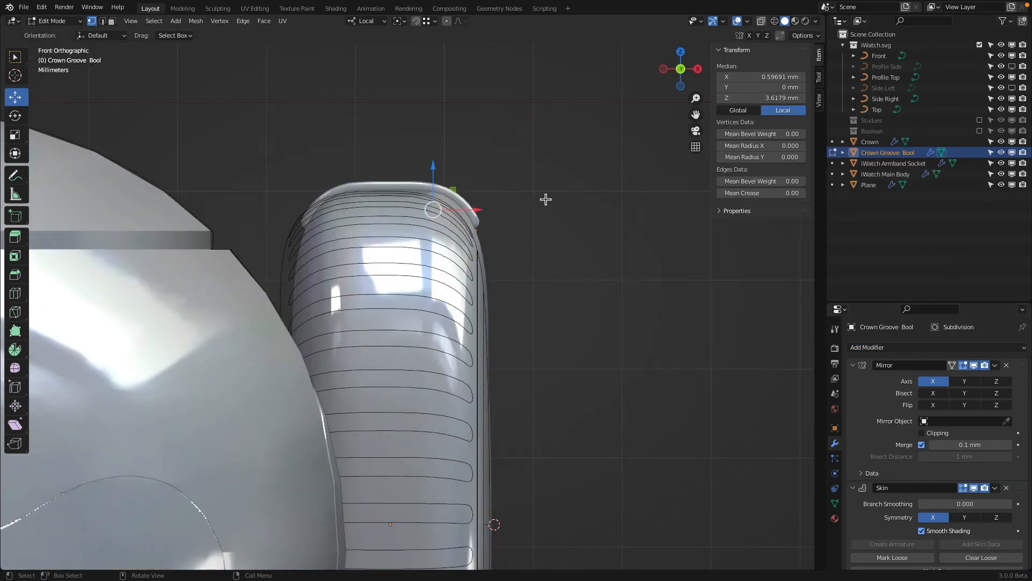
pyautogui.scroll(5, 546, 198)
pyautogui.hotkey('shift', 'z')
pyautogui.keyDown('shift'); pyautogui.moveTo(587, 129); pyautogui.dragTo(520, 268, button='middle'); pyautogui.keyUp('shift')
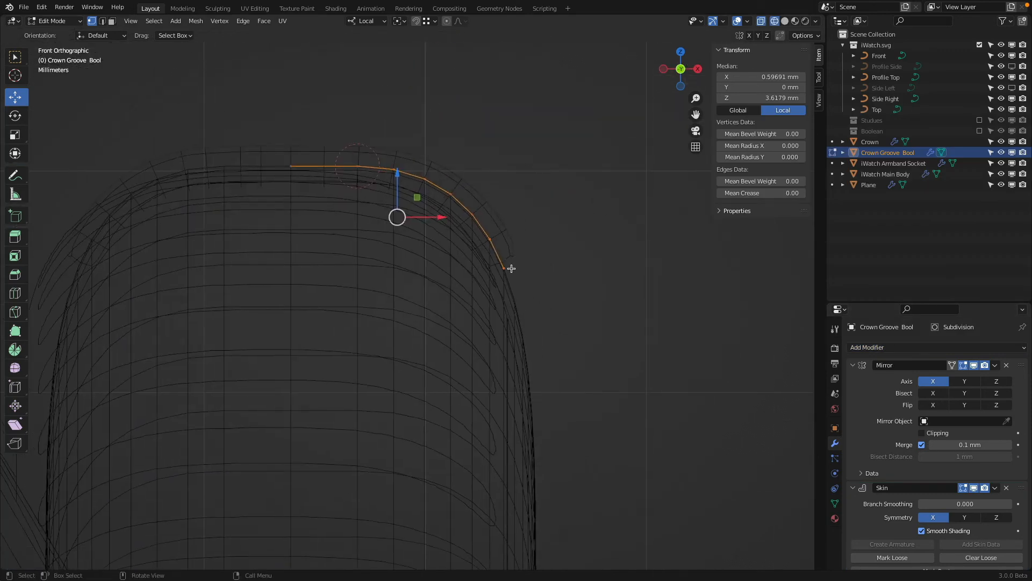
pyautogui.click(504, 268)
pyautogui.moveTo(503, 268); pyautogui.dragTo(578, 329)
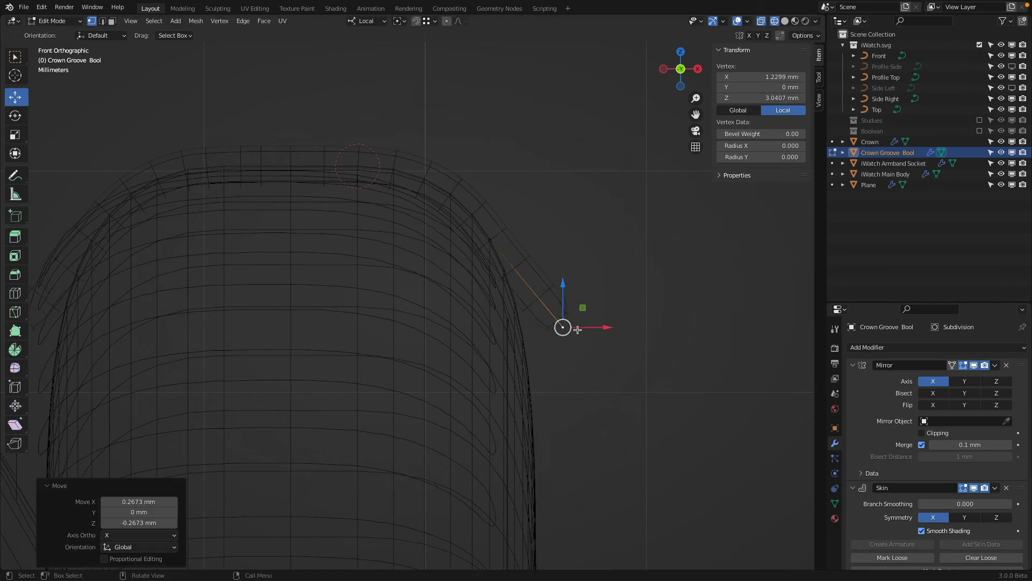
# - Nudge the two vertices above the groove profile's lower end slightly outward to smooth the bend
pyautogui.click(500, 239)
pyautogui.press('g')
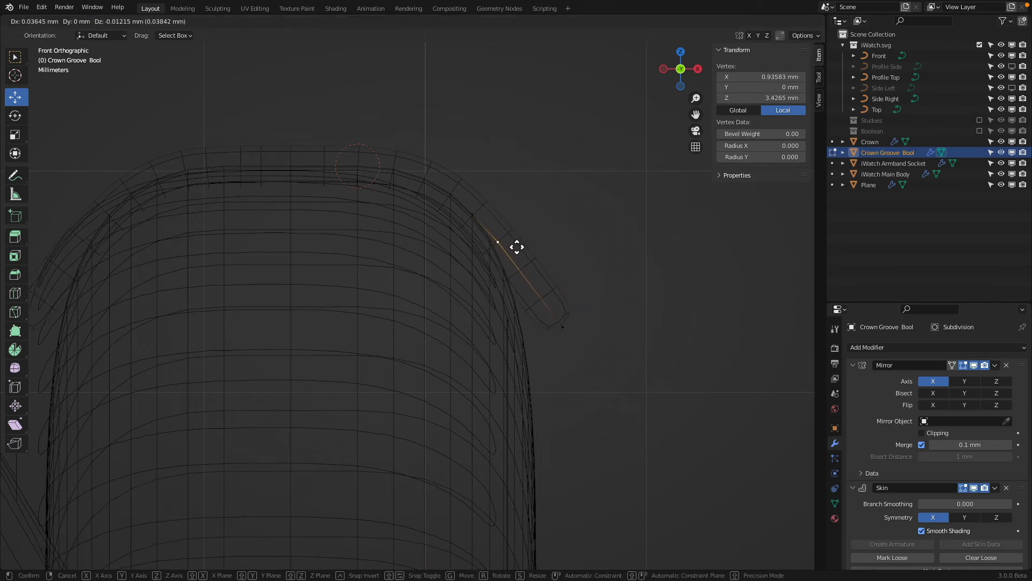
pyautogui.click(511, 242)
pyautogui.click(475, 214)
pyautogui.press('g')
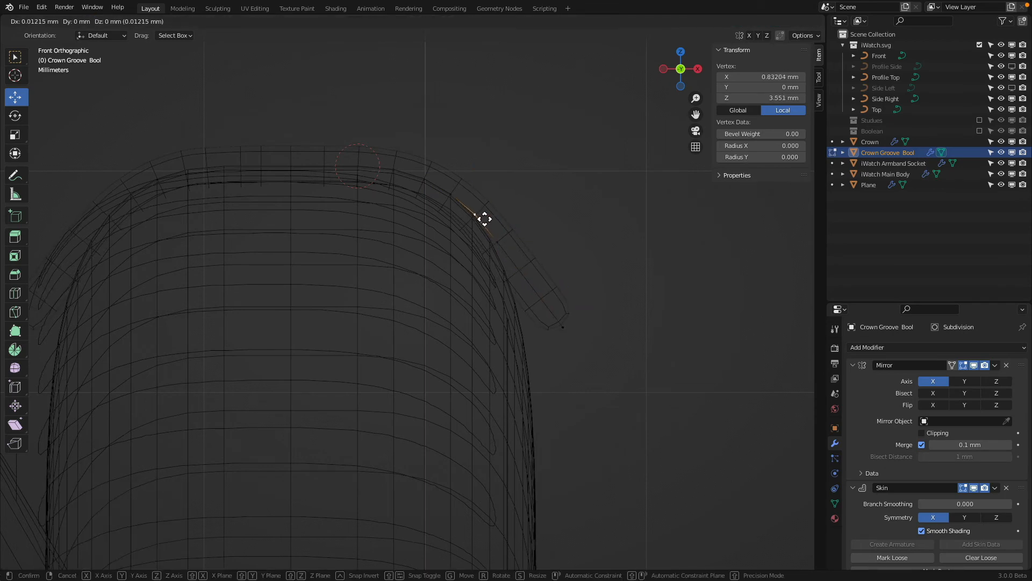
pyautogui.click(480, 215)
# - Move the vertex next to the profile's lower end about 0.06 mm outward and down, and fine-tune the end vertex
pyautogui.click(498, 239)
pyautogui.press('g')
pyautogui.click(527, 264)
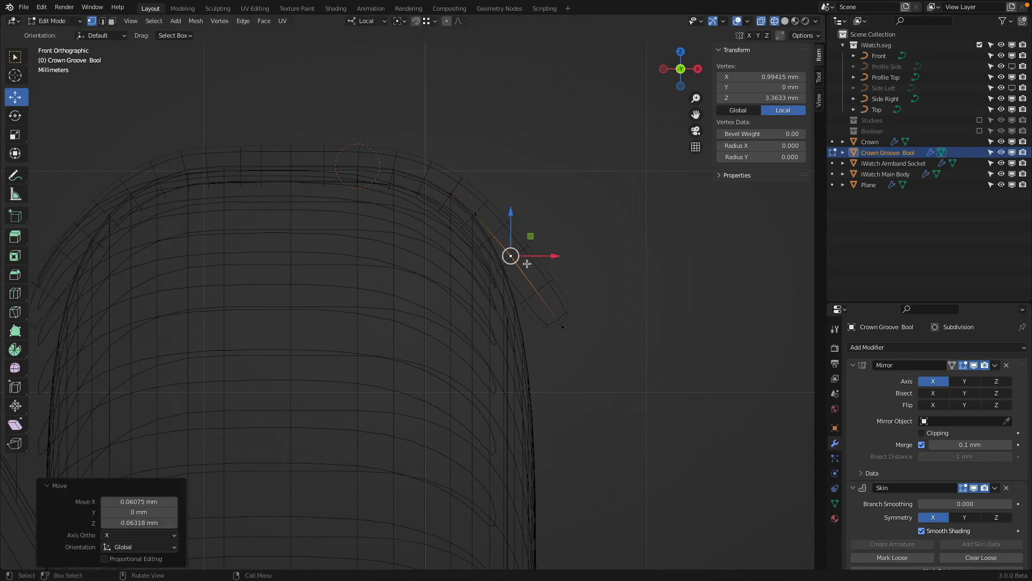
pyautogui.press('g')
pyautogui.click(565, 325)
# - Examine the reshaped groove profile against the crown from an angle in different viewport shading modes
pyautogui.scroll(-3, 634, 293)
pyautogui.press('z')
pyautogui.click(639, 258)
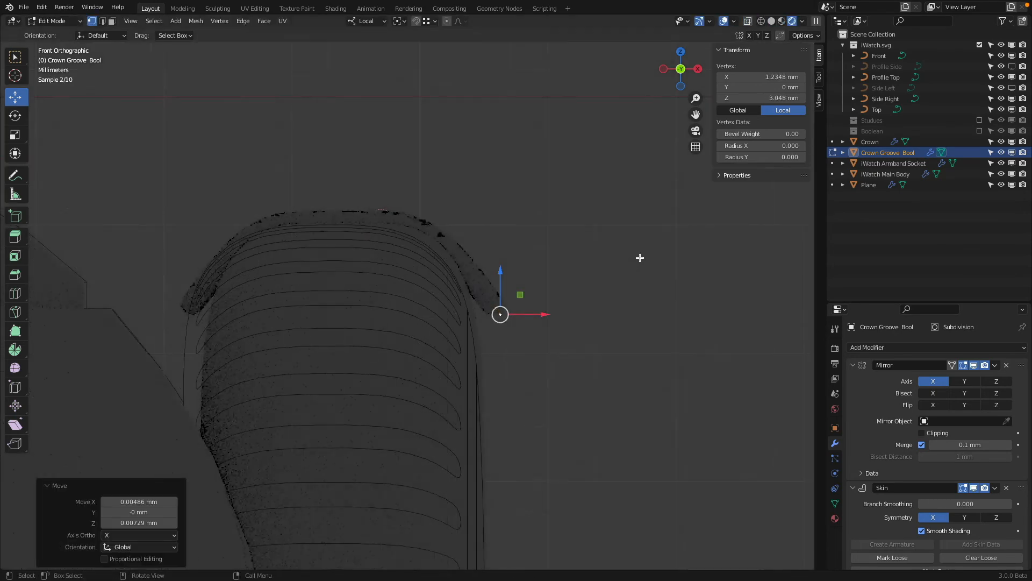
pyautogui.moveTo(640, 259)
pyautogui.mouseDown(button='middle')
pyautogui.moveTo(437, 255)
pyautogui.moveTo(406, 285)
pyautogui.moveTo(392, 243)
pyautogui.mouseUp(button='middle')
pyautogui.press('z')
pyautogui.click(608, 263)
pyautogui.press('z')
pyautogui.click(287, 249)
# - In right wireframe view, set the mean skin radius X and Y of all profile vertices to 0.0002
pyautogui.press('KP_1')
pyautogui.press('KP_3')
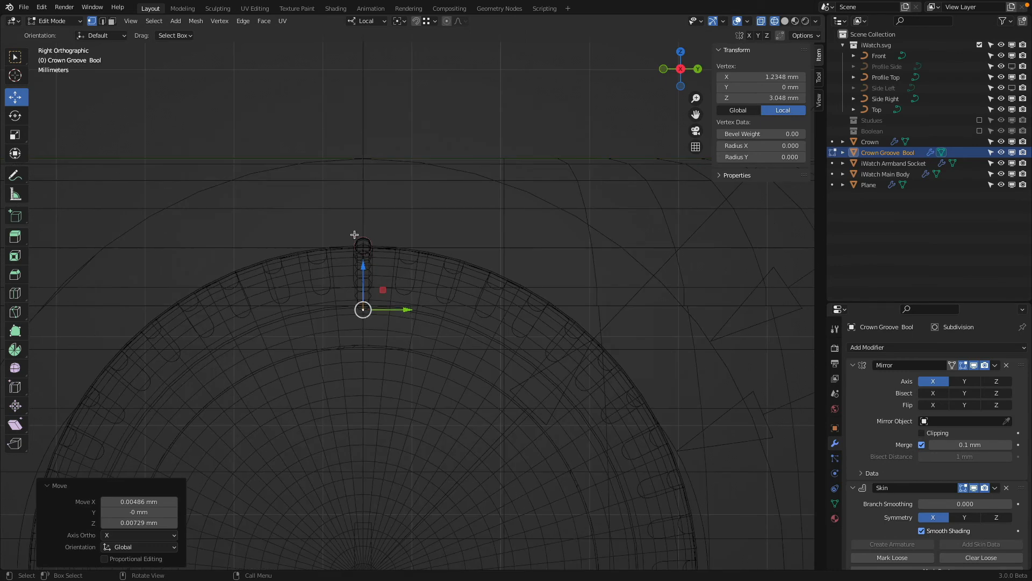
pyautogui.scroll(6, 356, 242)
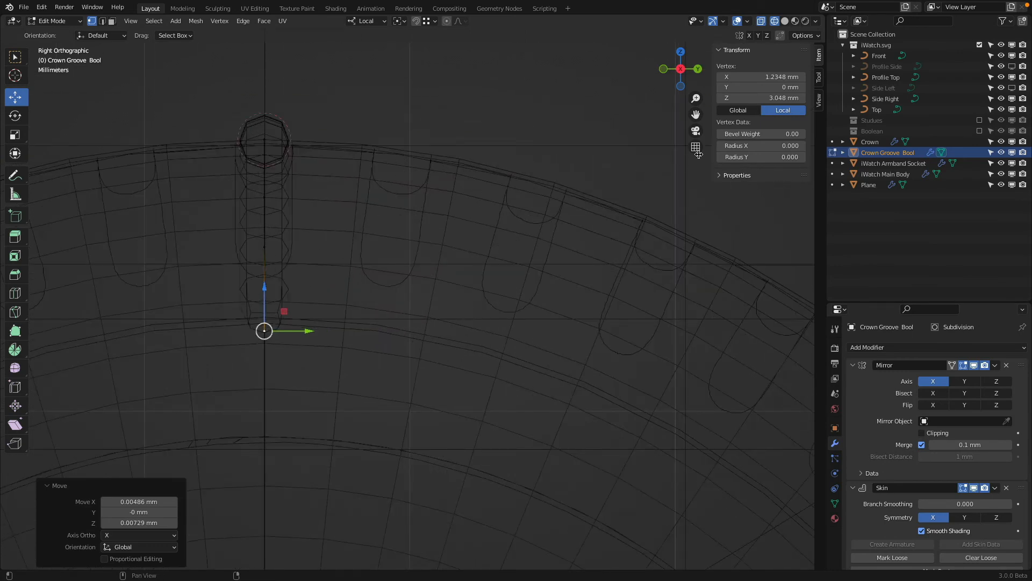
pyautogui.press('a')
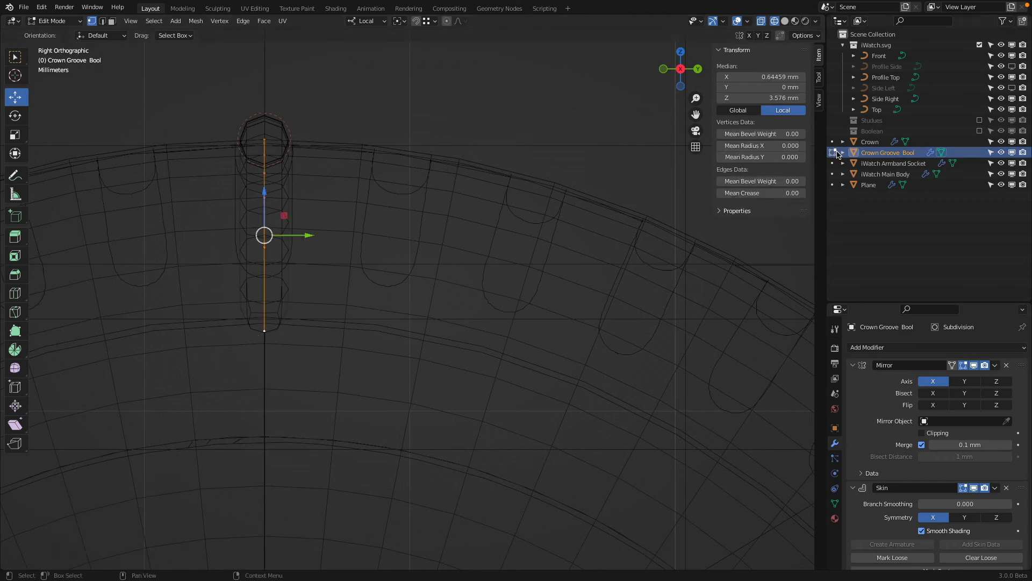
pyautogui.moveTo(790, 146); pyautogui.dragTo(791, 157)
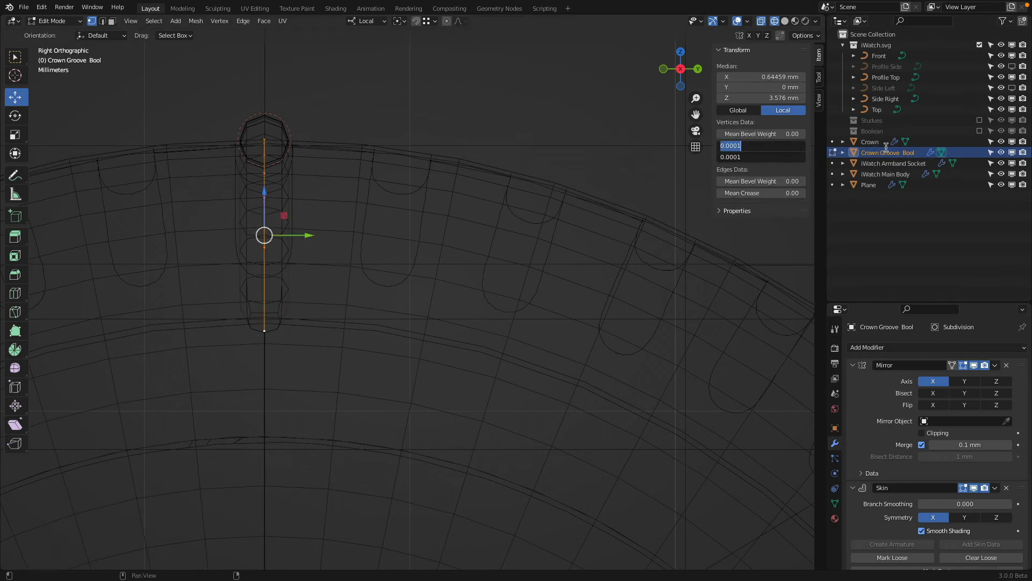
pyautogui.press('Right')
pyautogui.write('2')
pyautogui.press('Return')
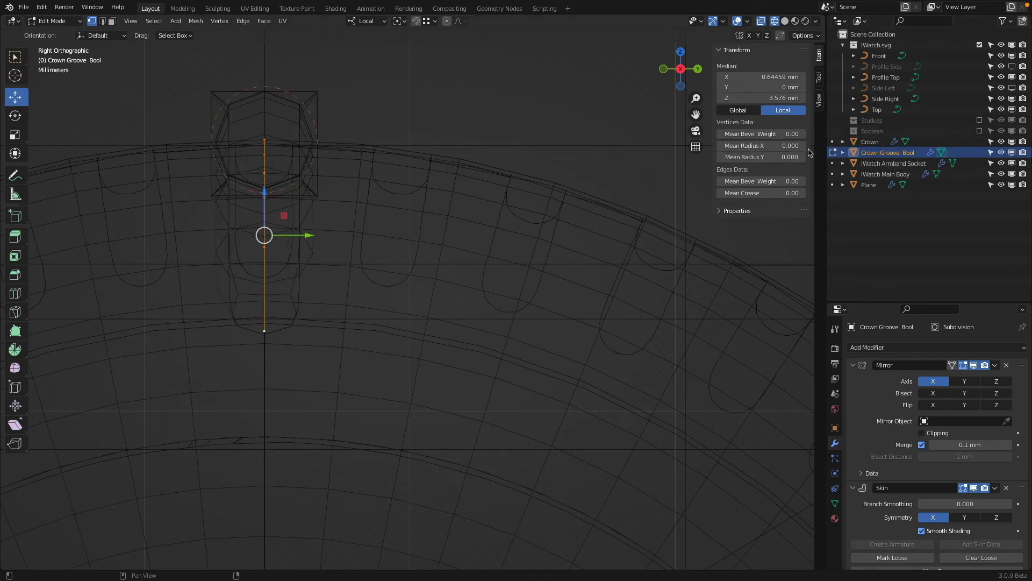
# - Set the profile's mean skin radius X and Y and its edges' mean bevel weight to 0.00015, and check it in solid shading
pyautogui.moveTo(786, 145); pyautogui.dragTo(786, 178)
pyautogui.press('Right')
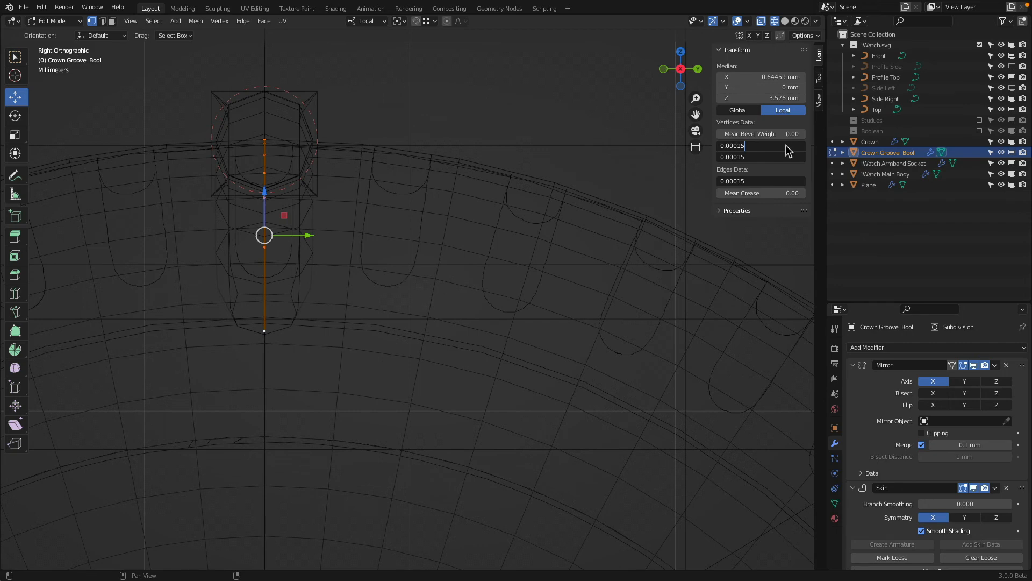
pyautogui.press('Return')
pyautogui.scroll(-6, 486, 247)
pyautogui.hotkey('shift', 'z')
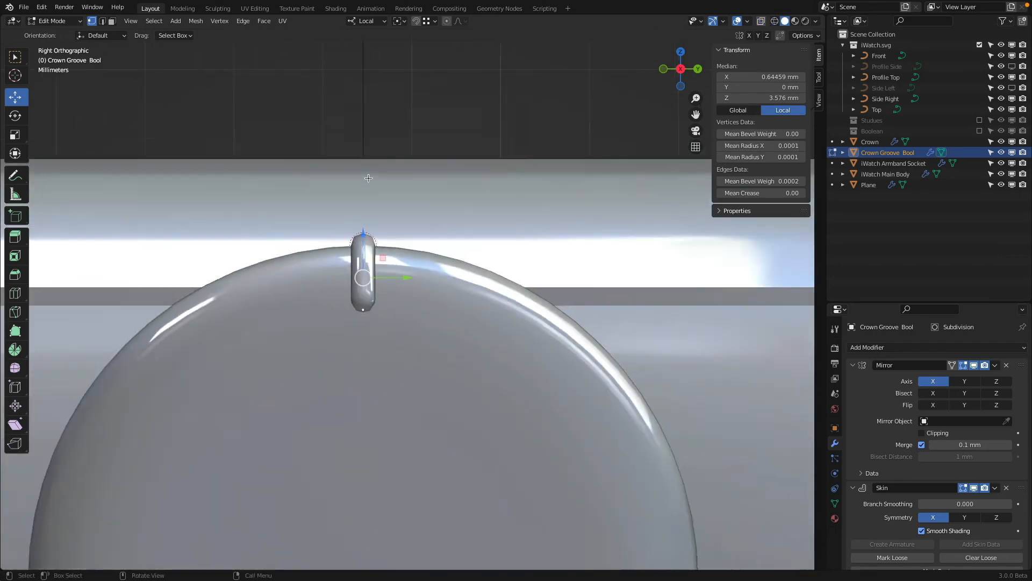
# - Return the groove object to Object Mode and save the file
pyautogui.moveTo(370, 177); pyautogui.dragTo(434, 199, button='middle')
pyautogui.press('Tab')
pyautogui.hotkey('ctrl', 's')
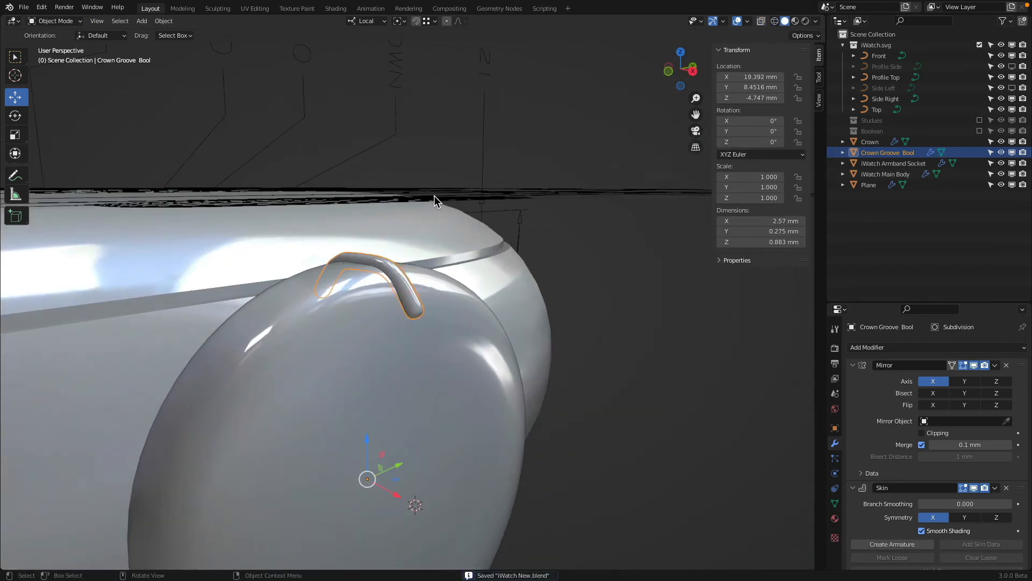
pyautogui.keyDown('shift'); pyautogui.moveTo(445, 265); pyautogui.dragTo(463, 201, button='middle'); pyautogui.keyUp('shift')
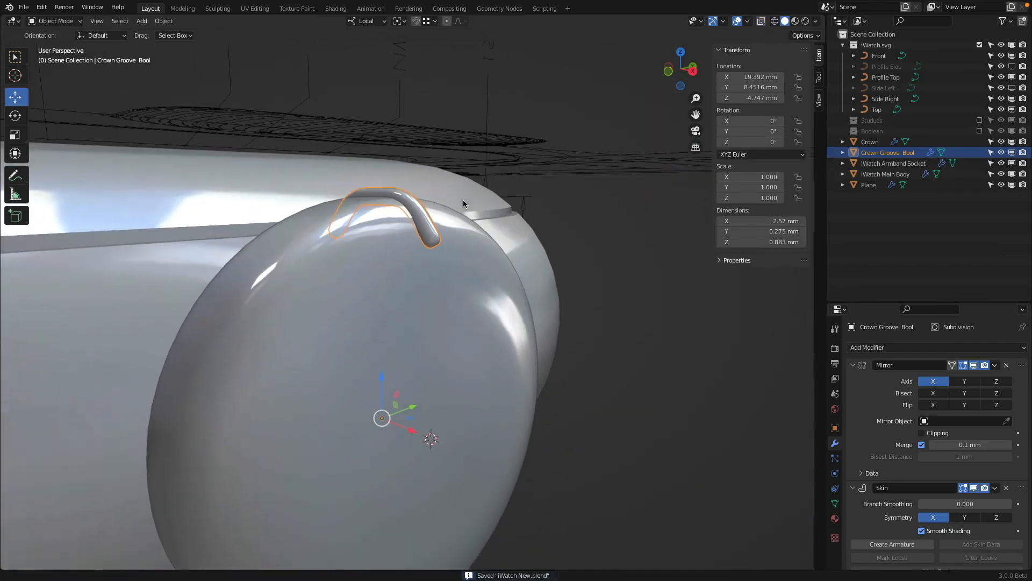
pyautogui.click(424, 221)
pyautogui.click(424, 220)
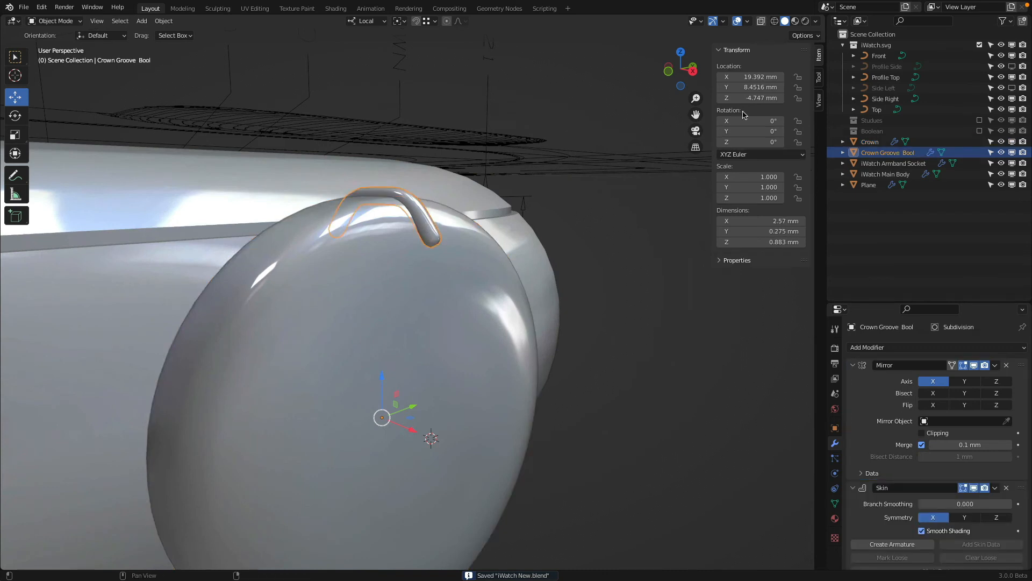
pyautogui.click(489, 286)
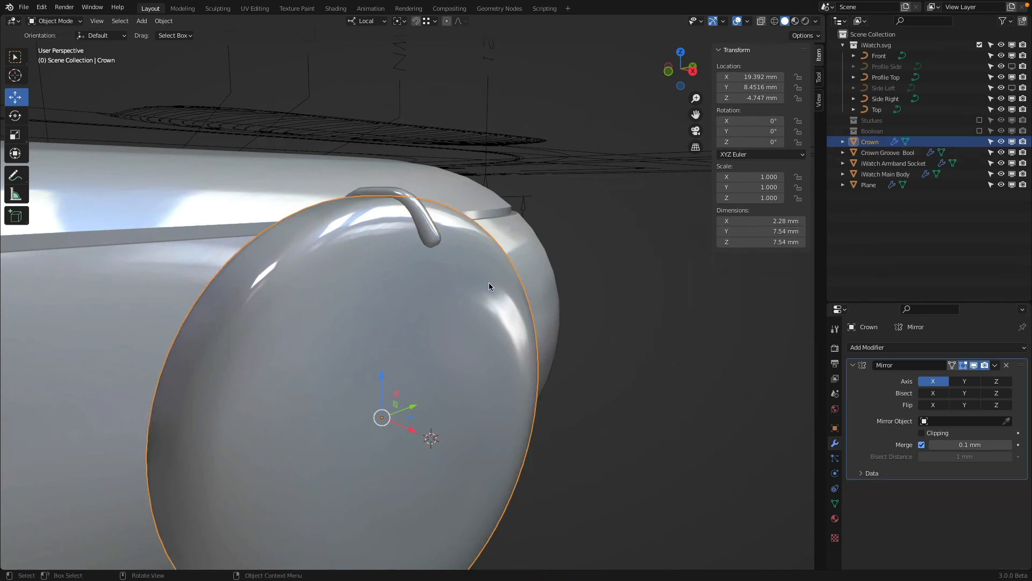
pyautogui.click(422, 224)
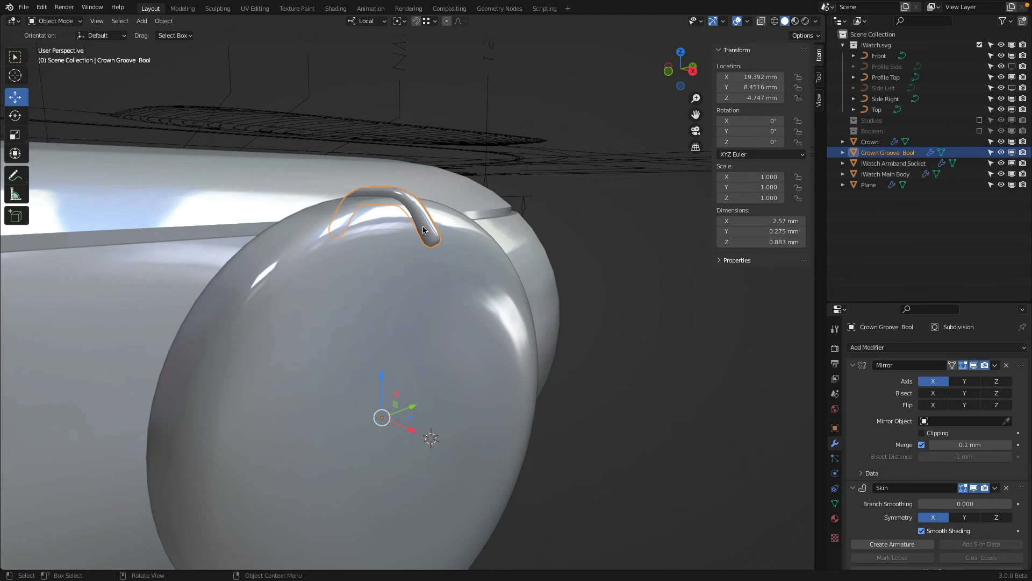
# - Add an Array modifier to Crown Groove Bool in right view and collapse its Mirror, Skin and Subdivision modifiers
pyautogui.press('KP_3')
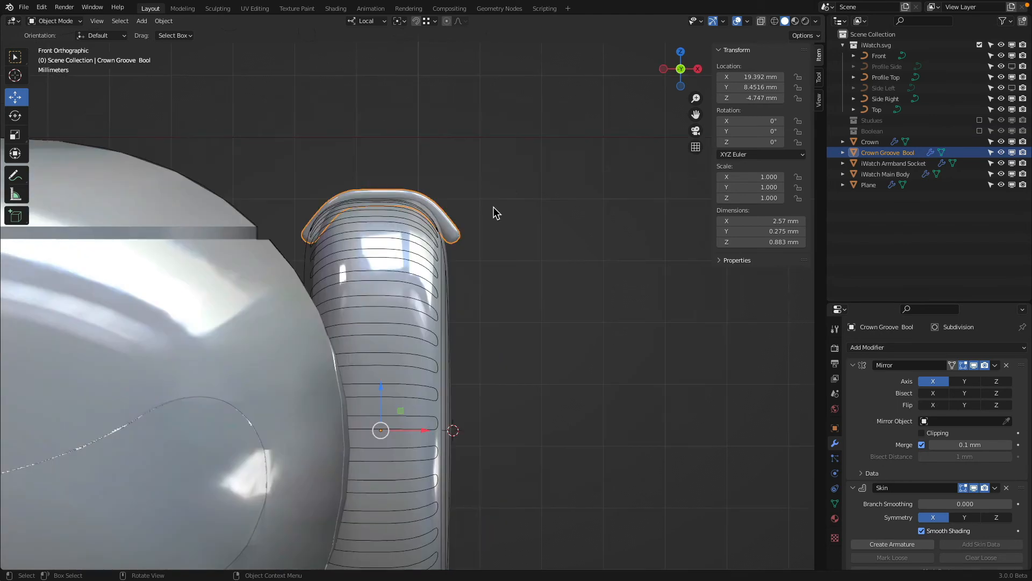
pyautogui.click(852, 365)
pyautogui.click(867, 348)
pyautogui.click(834, 123)
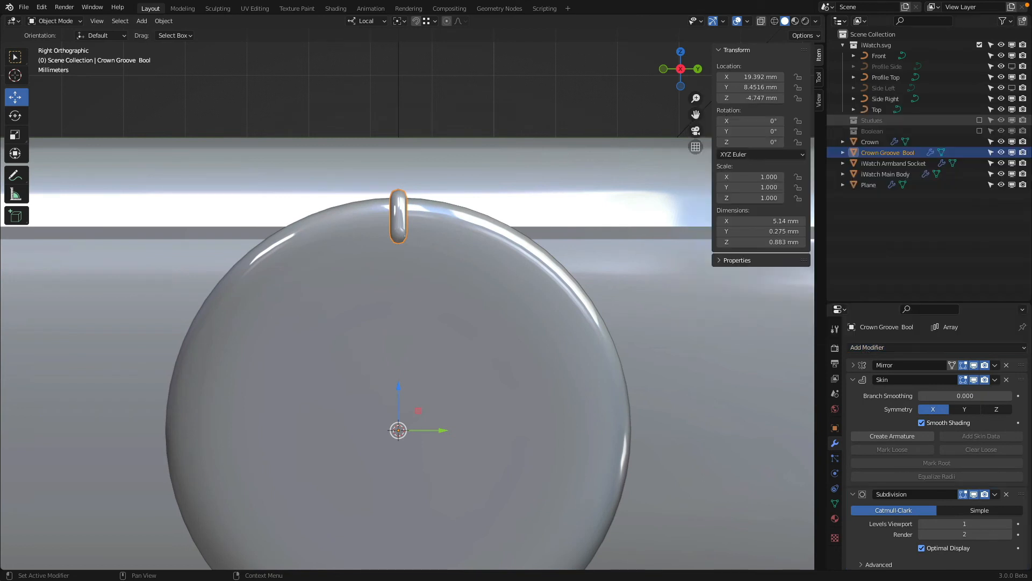
pyautogui.click(852, 380)
pyautogui.click(853, 394)
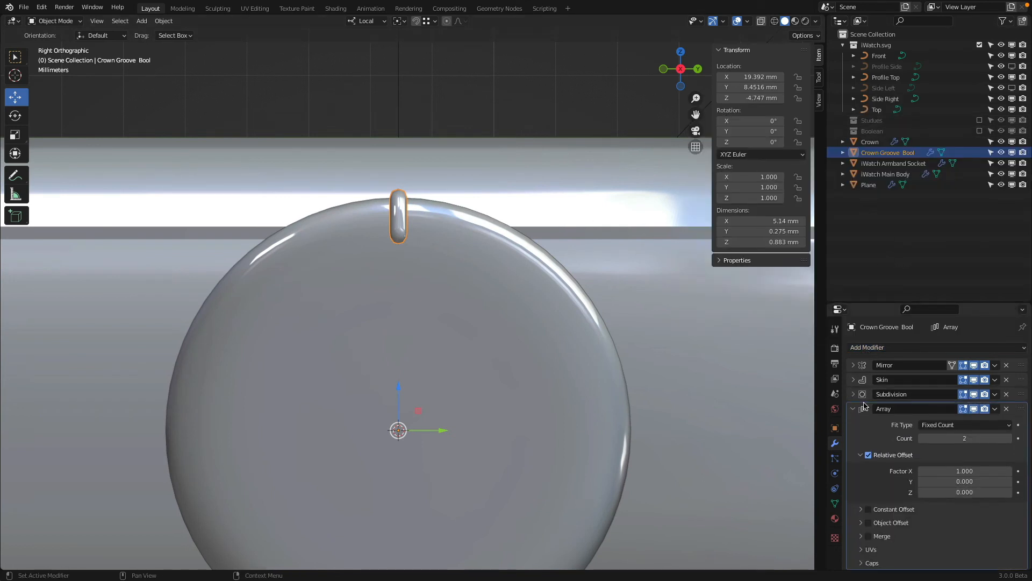
# - Set the Array count to 40 and replace the Relative Offset with an Object Offset using Crown
pyautogui.click(951, 434)
pyautogui.write('40')
pyautogui.press('Return')
pyautogui.click(869, 455)
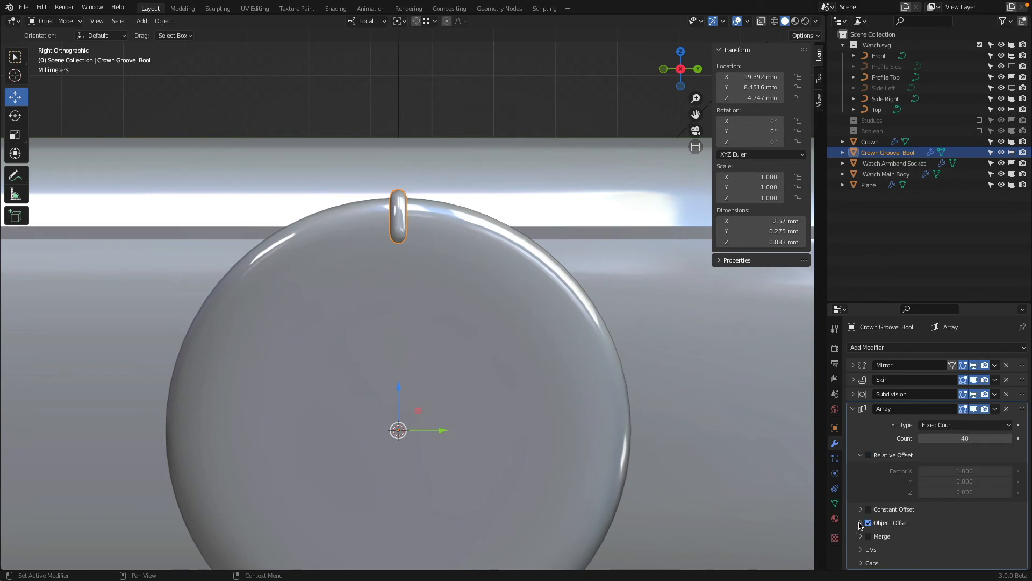
pyautogui.click(861, 524)
pyautogui.click(498, 346)
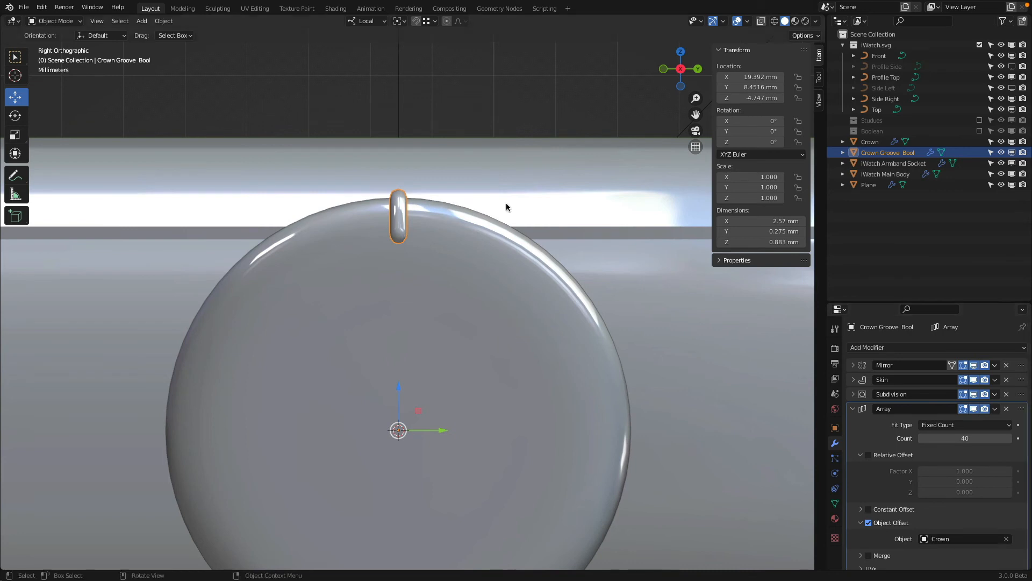
# - Work out 360/40 with the system search calculator and set the Crown Groove Bool object's X rotation to 9°
pyautogui.press('super+space')
pyautogui.write('36')
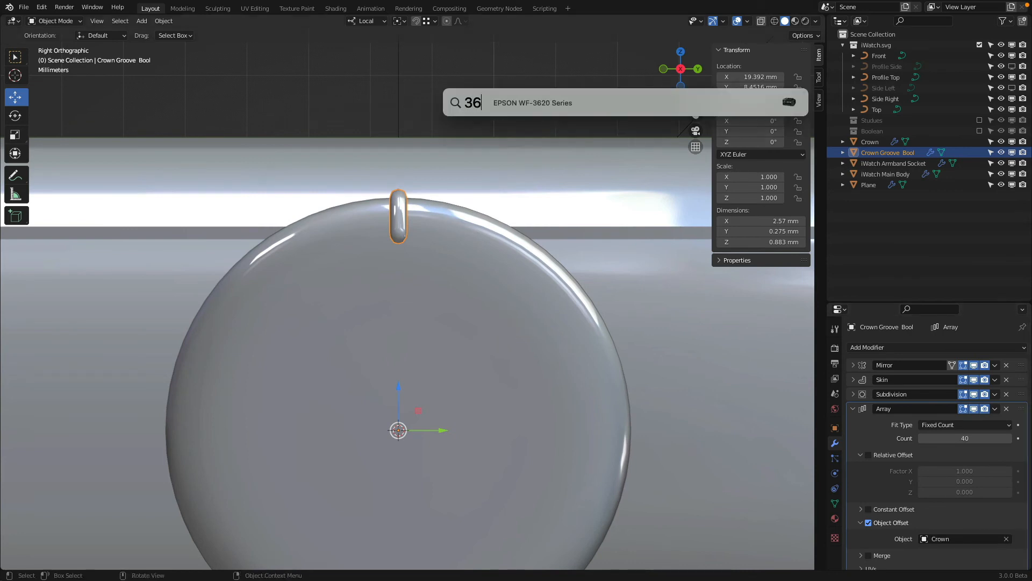
pyautogui.write('0/40')
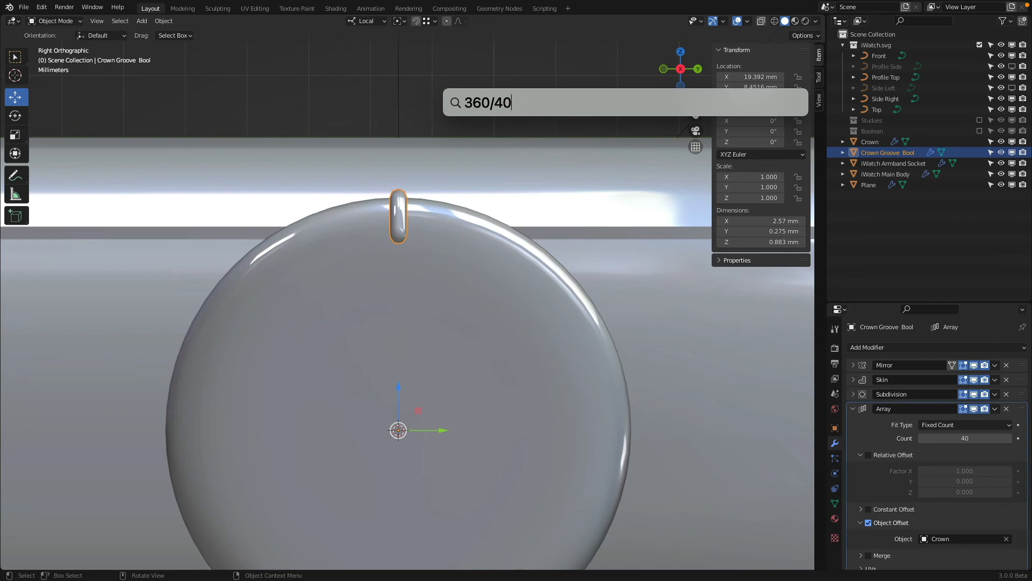
pyautogui.press('Escape')
pyautogui.press('Escape')
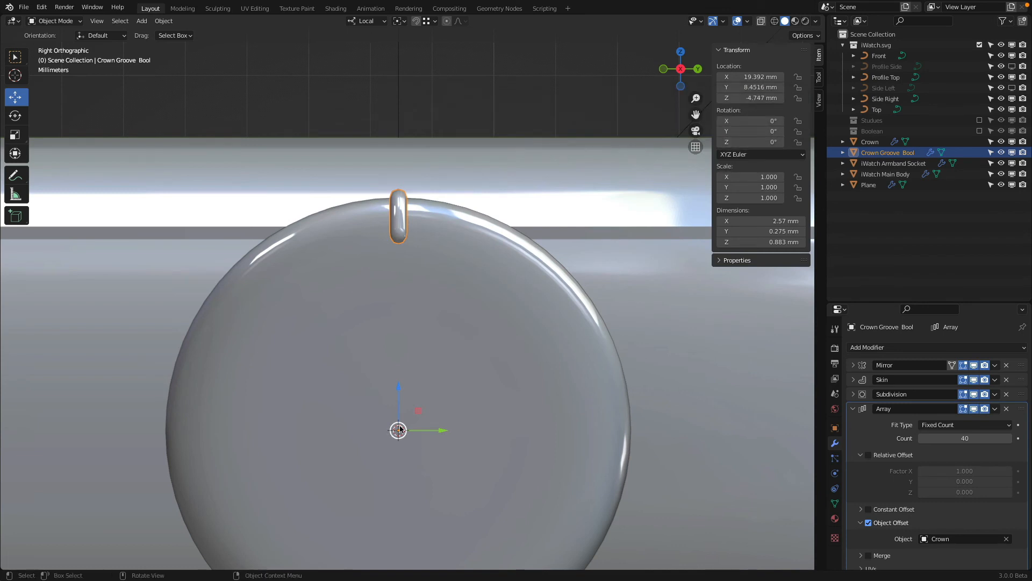
pyautogui.click(741, 121)
pyautogui.write('9')
pyautogui.press('Return')
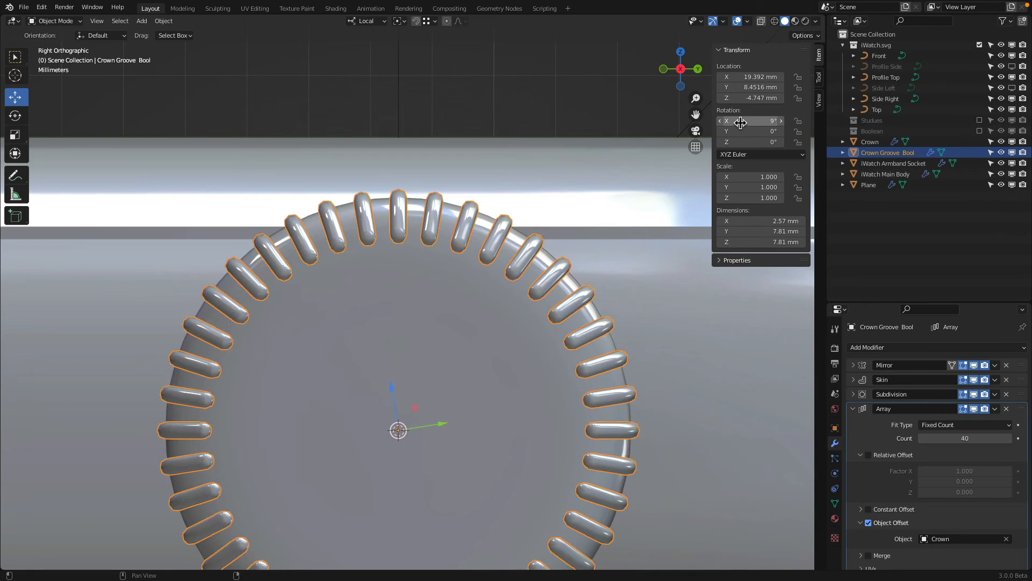
# - Hide the Crown Groove Bool object, select the Crown, and save the file
pyautogui.moveTo(470, 160); pyautogui.dragTo(397, 204, button='middle')
pyautogui.click(1001, 152)
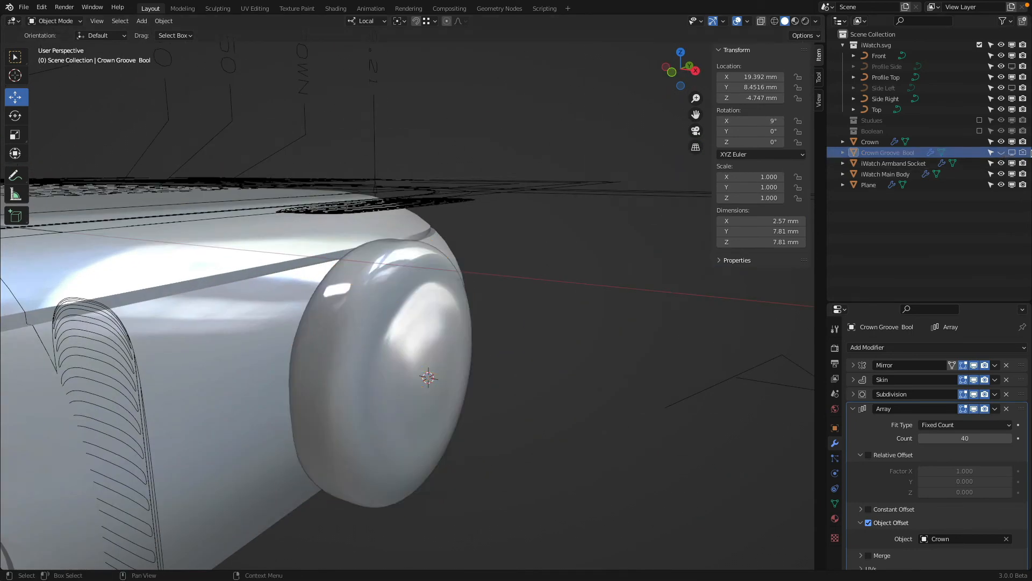
pyautogui.click(391, 273)
pyautogui.hotkey('ctrl', 's')
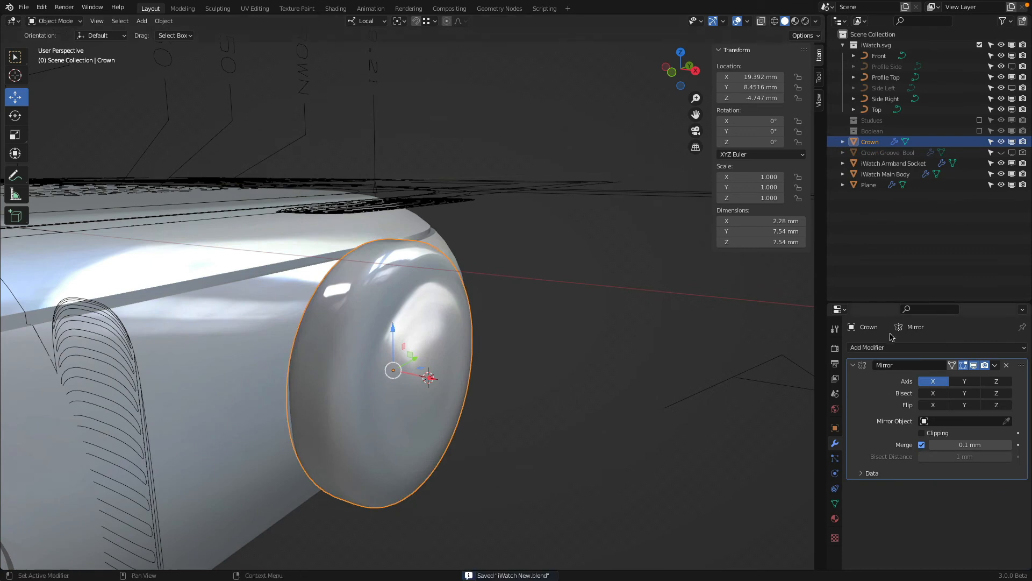
# - Add a Boolean Difference modifier to the Crown with Crown Groove Bool as its object
pyautogui.click(887, 346)
pyautogui.click(812, 145)
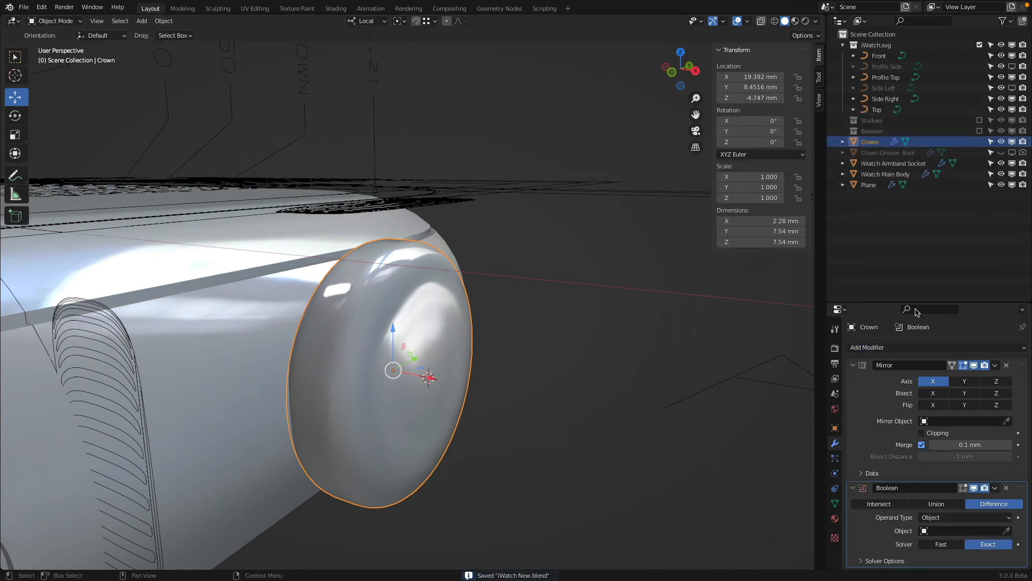
pyautogui.click(958, 530)
pyautogui.write('bool')
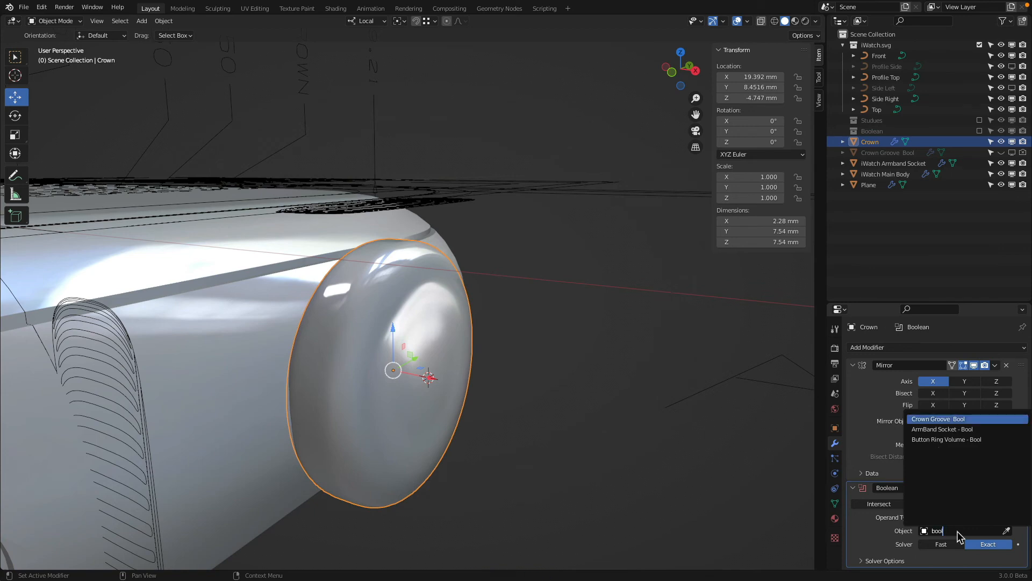
pyautogui.press('Return')
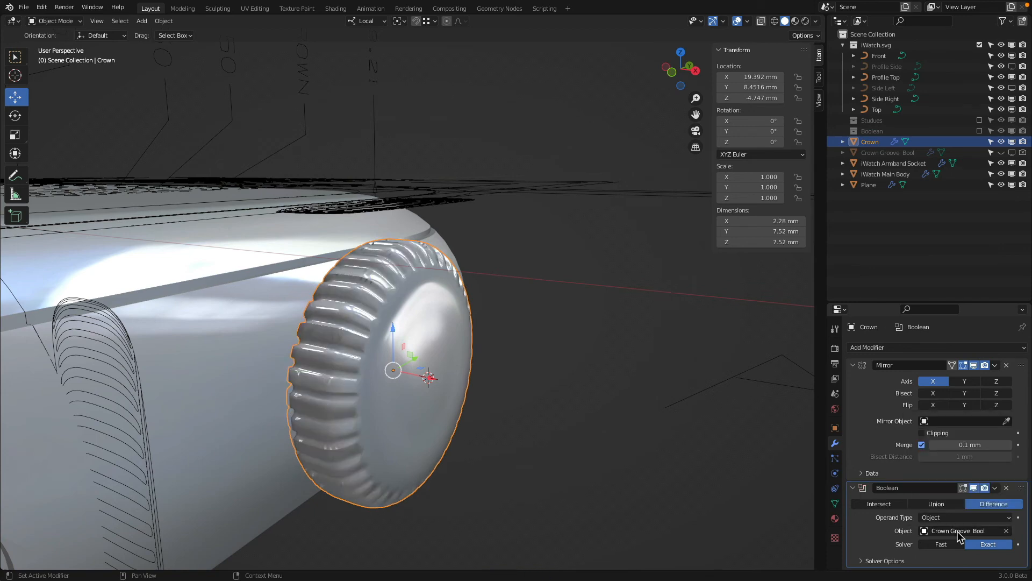
# - Enable Auto Smooth at 30° in the Crown's normals and check the shading of the cut grooves
pyautogui.click(835, 504)
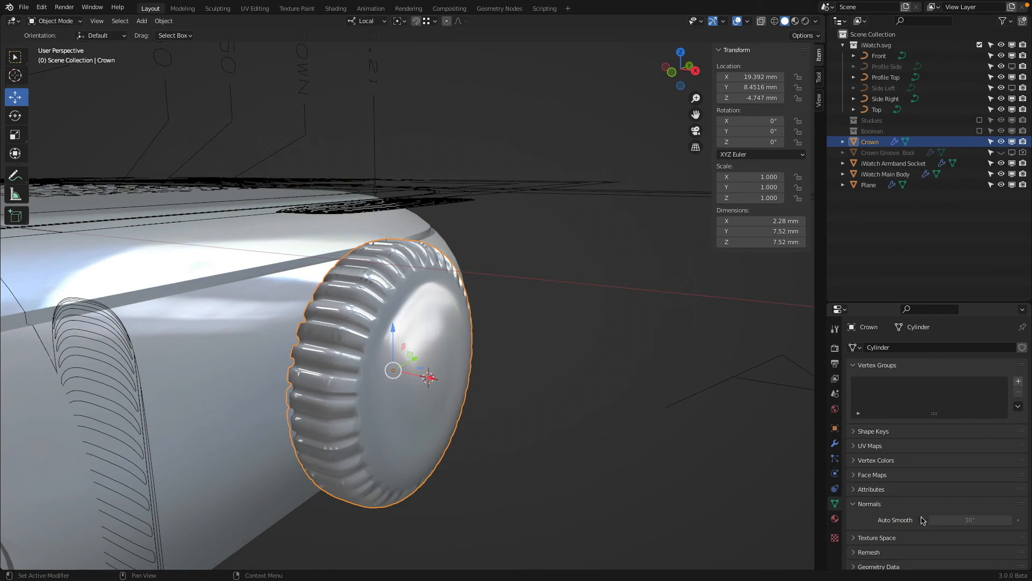
pyautogui.moveTo(411, 333); pyautogui.dragTo(517, 339, button='middle')
pyautogui.scroll(5, 369, 235)
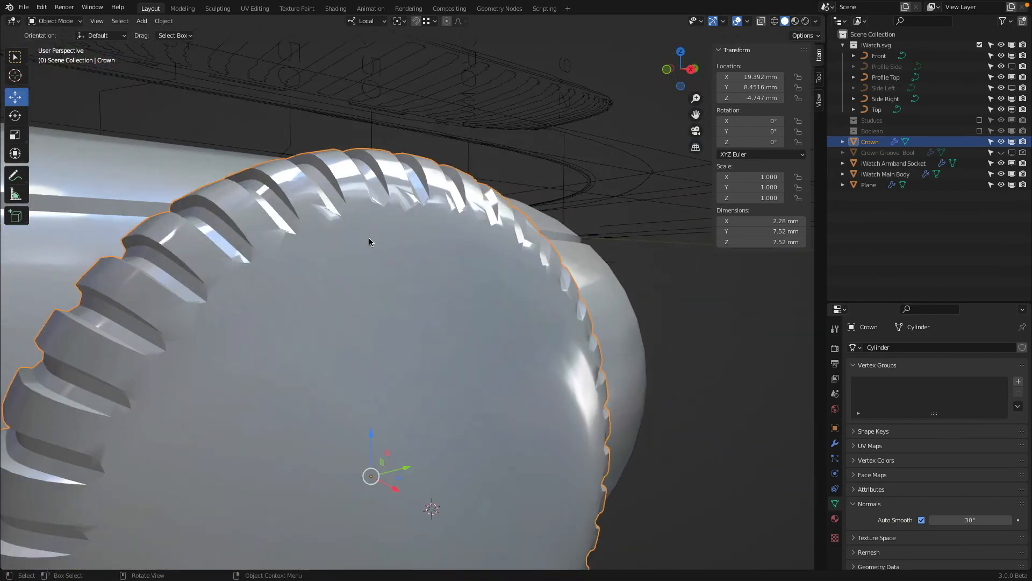
pyautogui.moveTo(369, 239)
pyautogui.mouseDown(button='middle')
pyautogui.moveTo(360, 264)
pyautogui.moveTo(361, 252)
pyautogui.mouseUp(button='middle')
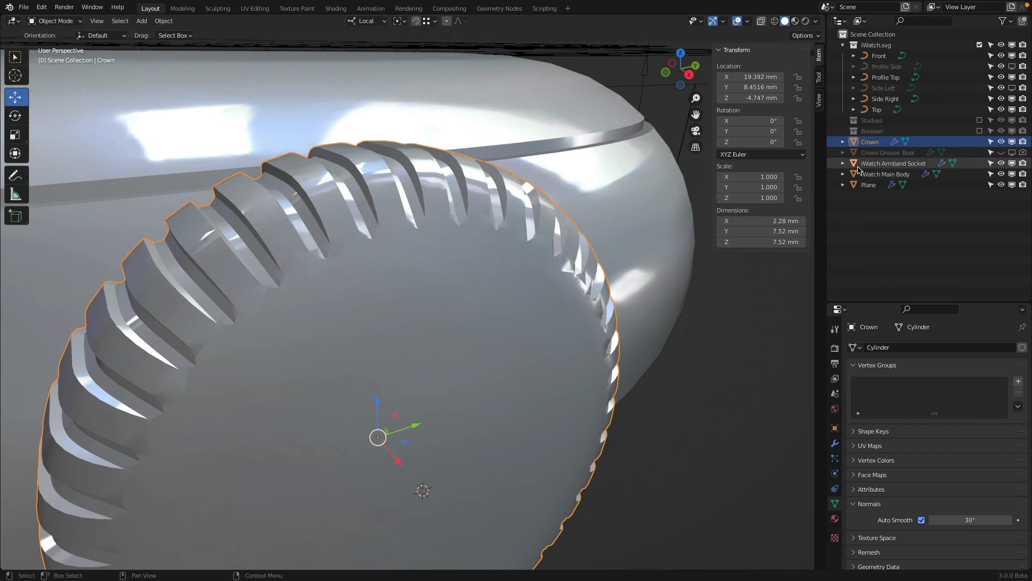
# - Unhide the Crown Groove Bool object and select it in front view
pyautogui.click(1001, 152)
pyautogui.press('KP_1')
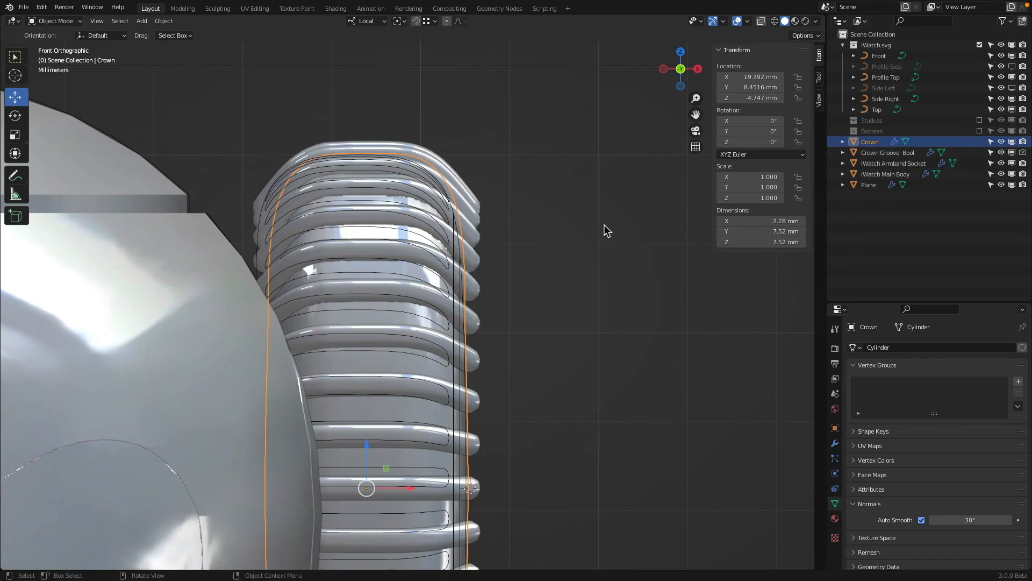
pyautogui.click(480, 204)
pyautogui.scroll(2, 490, 211)
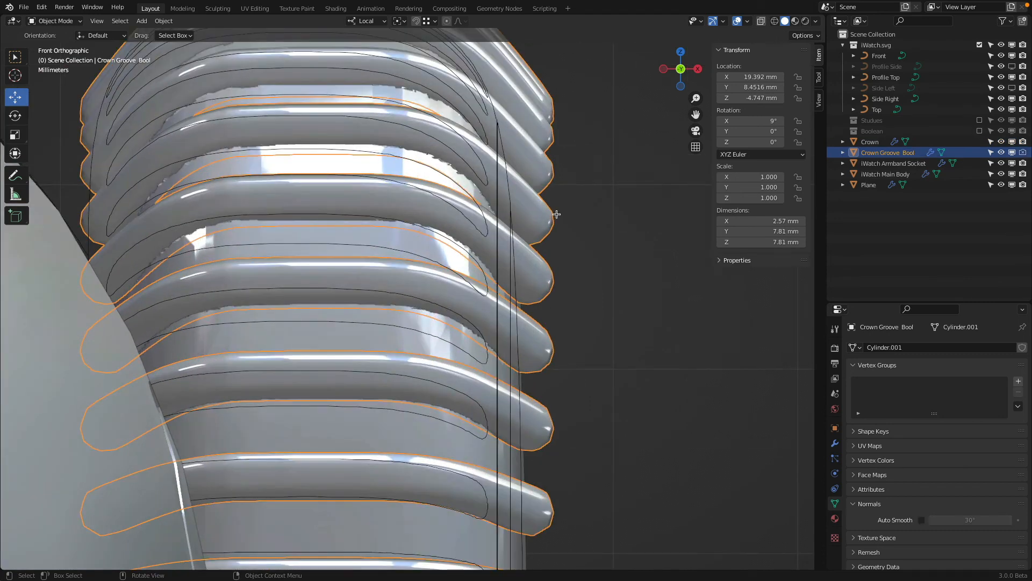
# - Examine the groove profile's outer end vertex in Edit Mode with wireframe shading, and return to Object Mode
pyautogui.scroll(-5, 556, 191)
pyautogui.press('Tab')
pyautogui.press('z')
pyautogui.click(517, 208)
pyautogui.scroll(2, 504, 207)
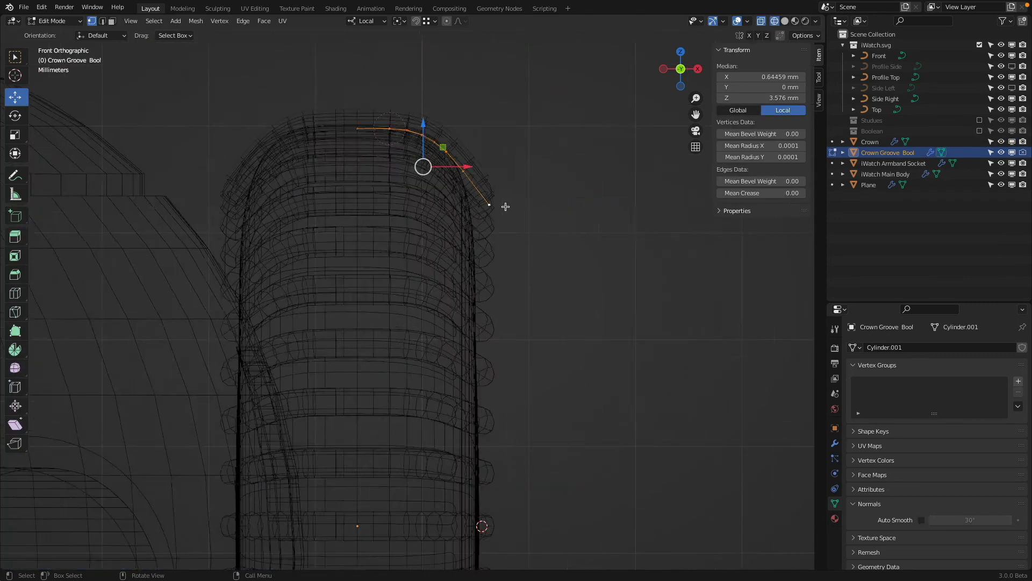
pyautogui.scroll(2, 505, 207)
pyautogui.click(489, 250)
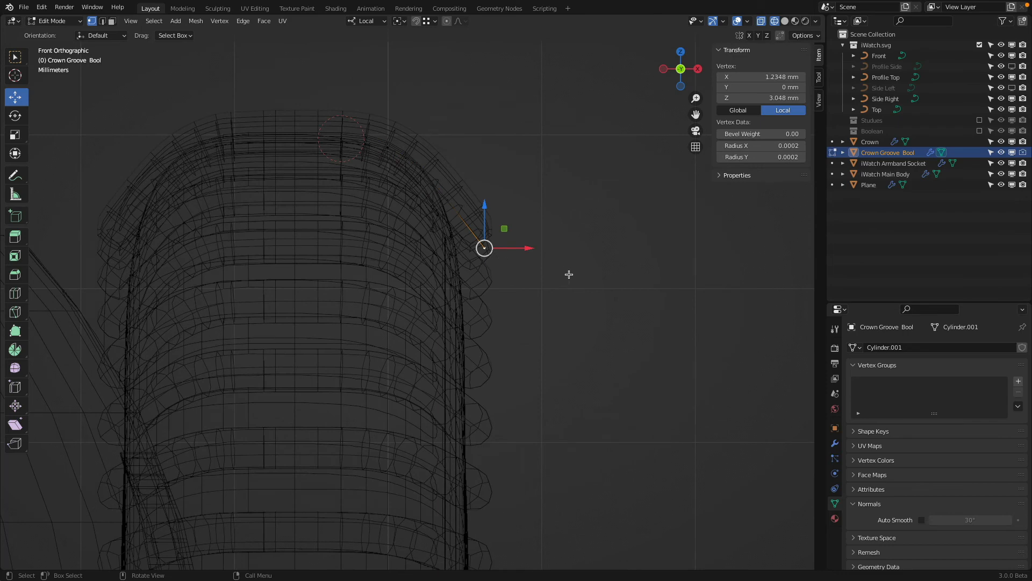
pyautogui.press('Tab')
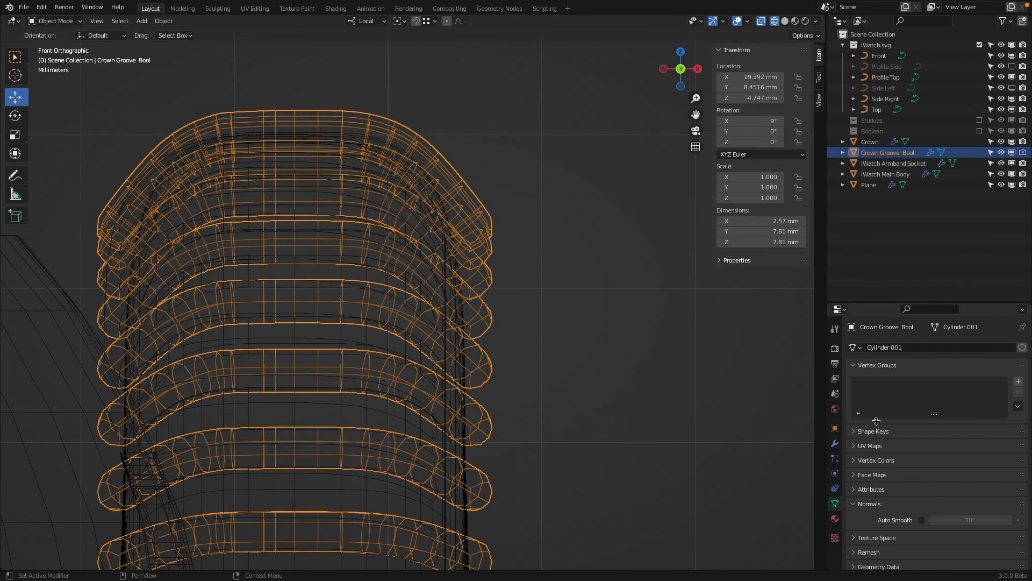
# - Set the groove object's Subdivision viewport levels to 2
pyautogui.click(835, 443)
pyautogui.click(877, 399)
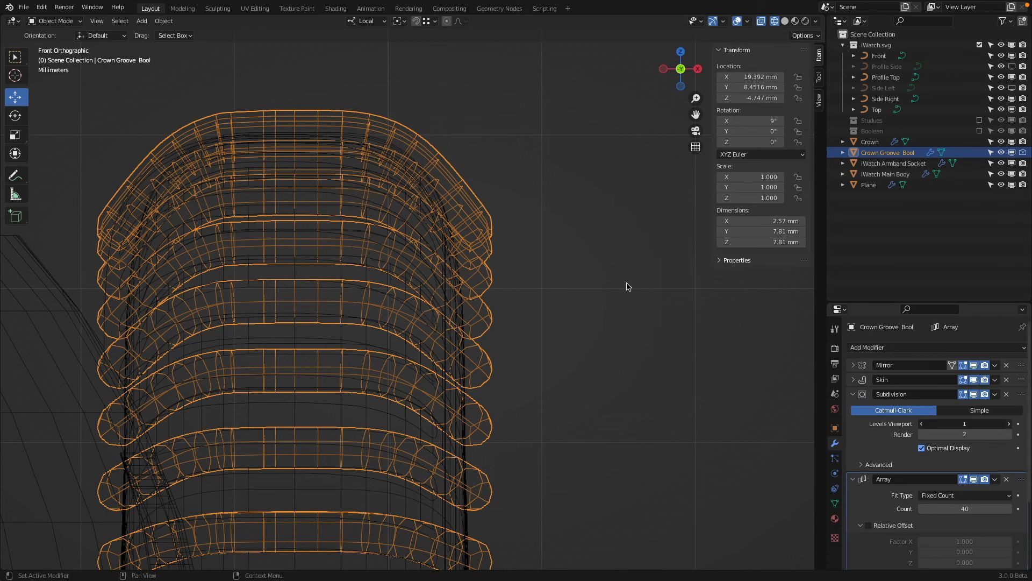
pyautogui.hotkey('ctrl', '2')
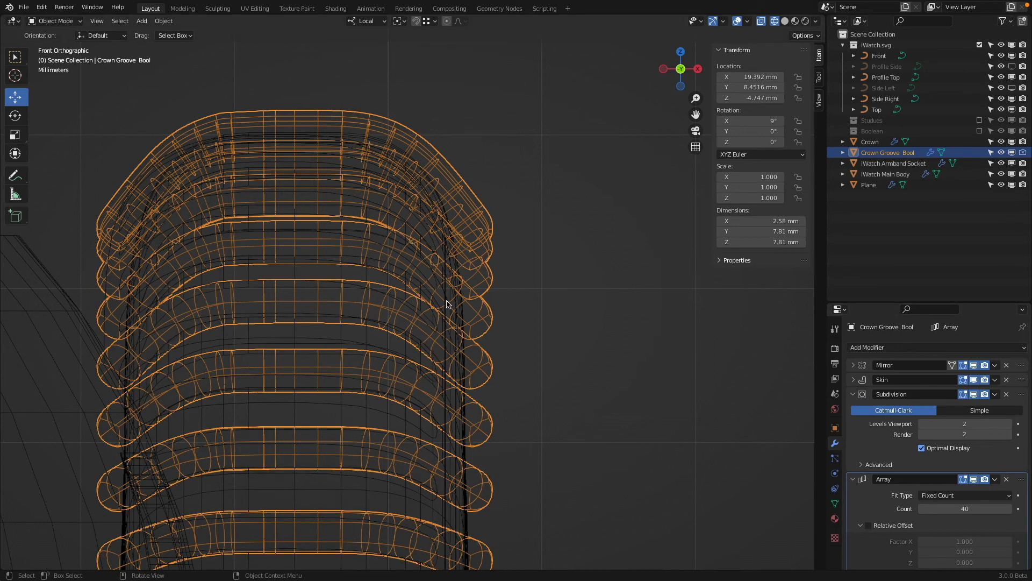
# - Hide the groove cutter again, return to solid shading and check the grooved crown from the right view
pyautogui.scroll(-6, 446, 304)
pyautogui.press('h')
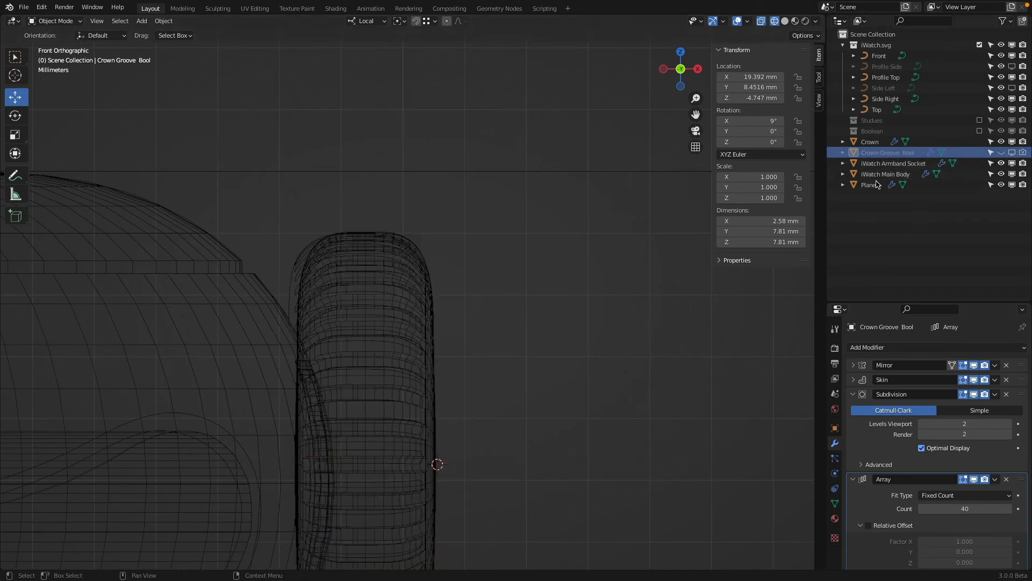
pyautogui.hotkey('shift', 'z')
pyautogui.moveTo(598, 293)
pyautogui.mouseDown(button='middle')
pyautogui.moveTo(524, 296)
pyautogui.moveTo(526, 349)
pyautogui.moveTo(527, 233)
pyautogui.moveTo(514, 308)
pyautogui.mouseUp(button='middle')
pyautogui.press('KP_3')
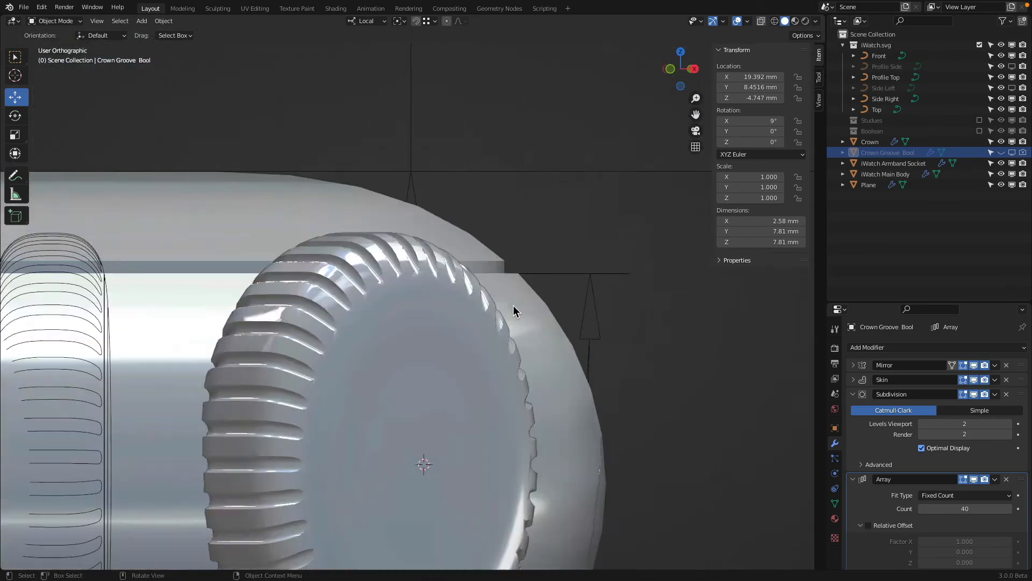
pyautogui.scroll(-6, 485, 283)
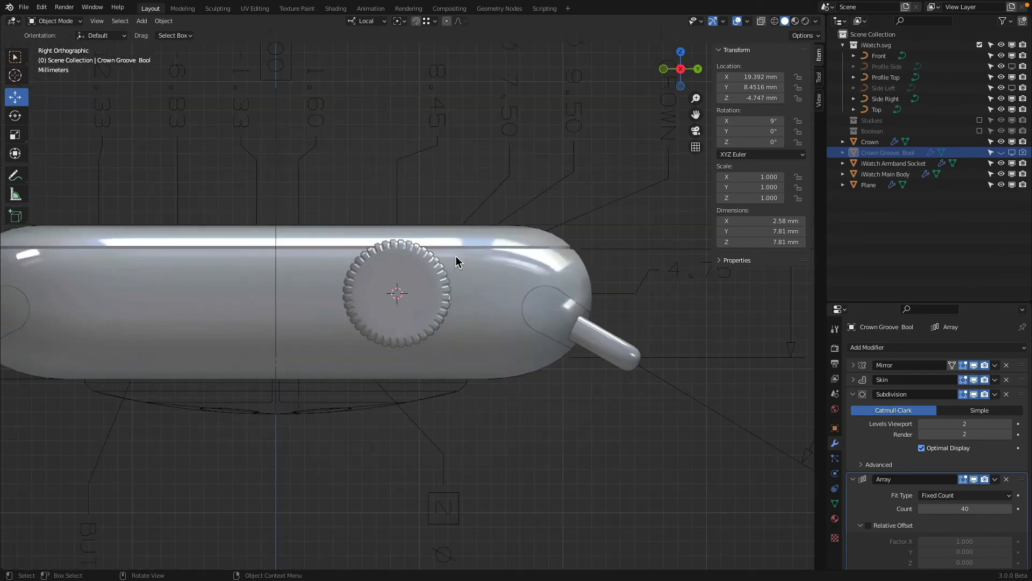
pyautogui.scroll(-3, 456, 256)
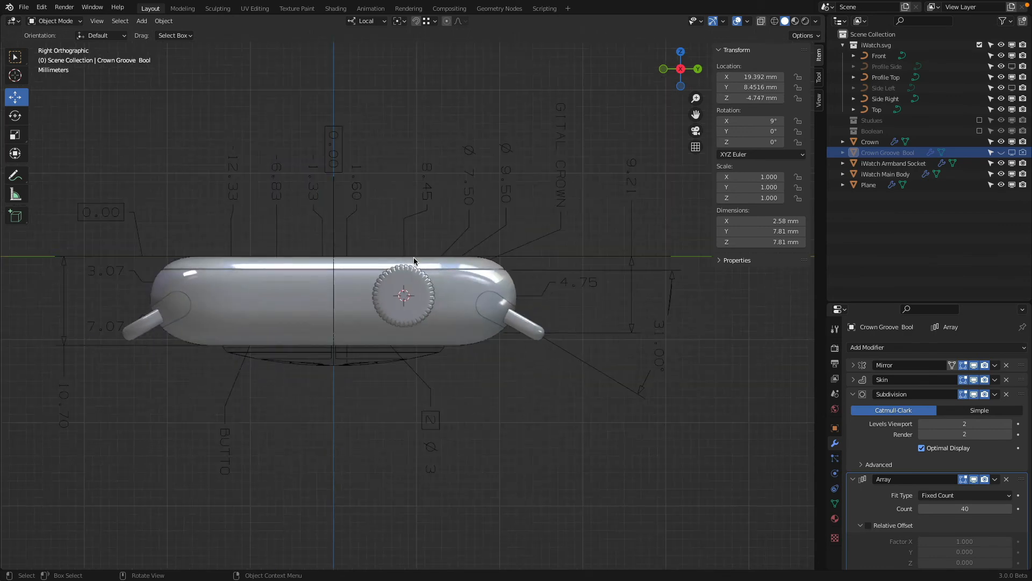
# - Collapse the iWatch.svg collection and exclude it from the view layer to hide the reference drawings
pyautogui.keyDown('shift'); pyautogui.moveTo(276, 247); pyautogui.dragTo(478, 296, button='middle'); pyautogui.keyUp('shift')
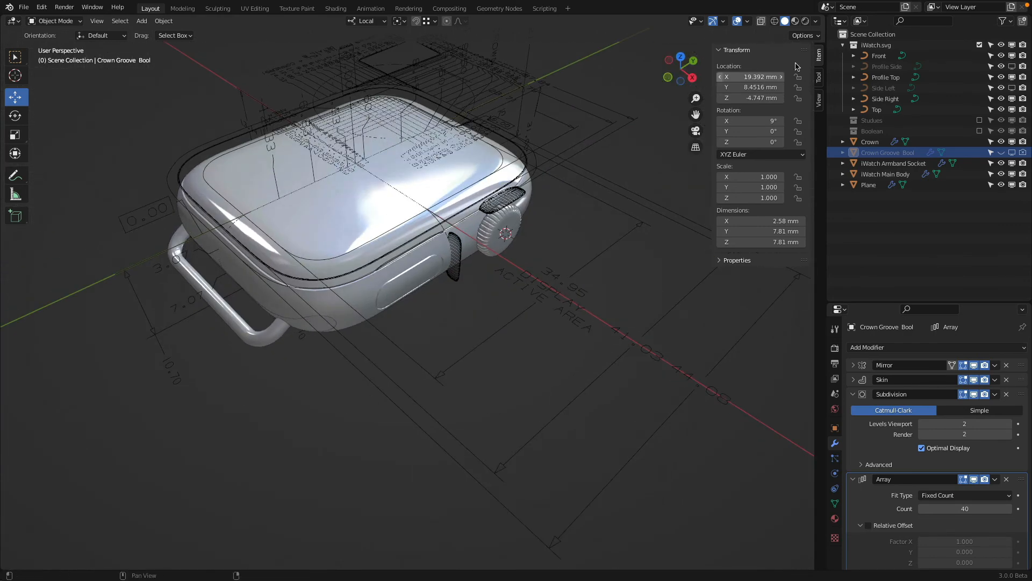
pyautogui.click(843, 45)
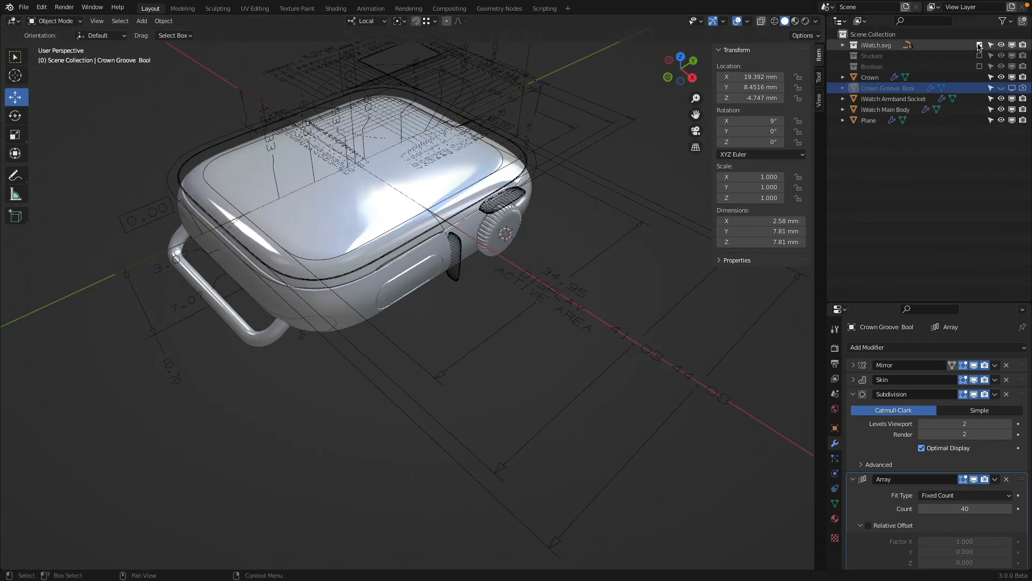
pyautogui.click(978, 45)
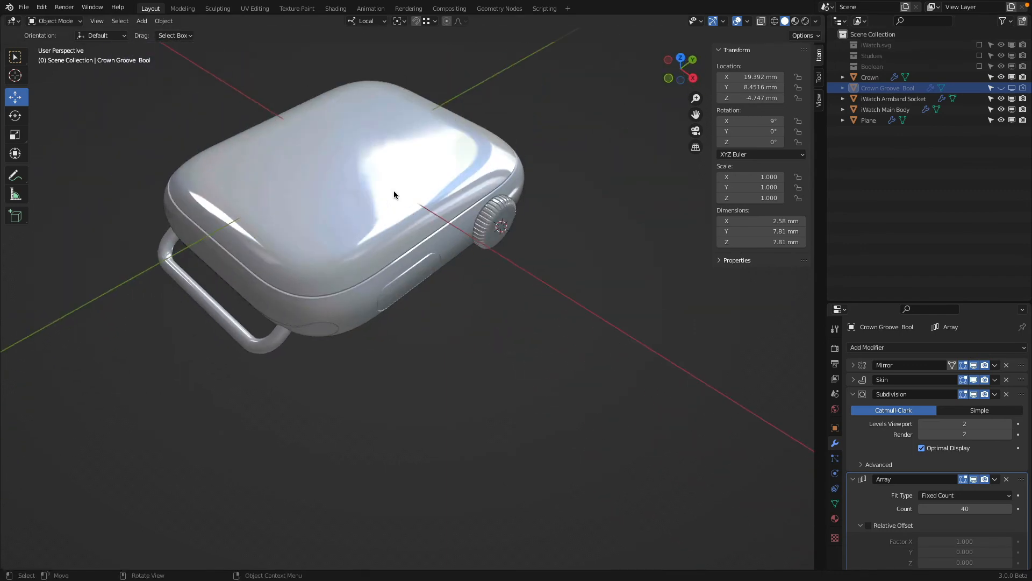
# - Examine the whole watch model without the reference drawings in top, right and front orthographic views
pyautogui.press('KP_7')
pyautogui.keyDown('shift'); pyautogui.moveTo(394, 195); pyautogui.dragTo(543, 241, button='middle'); pyautogui.keyUp('shift')
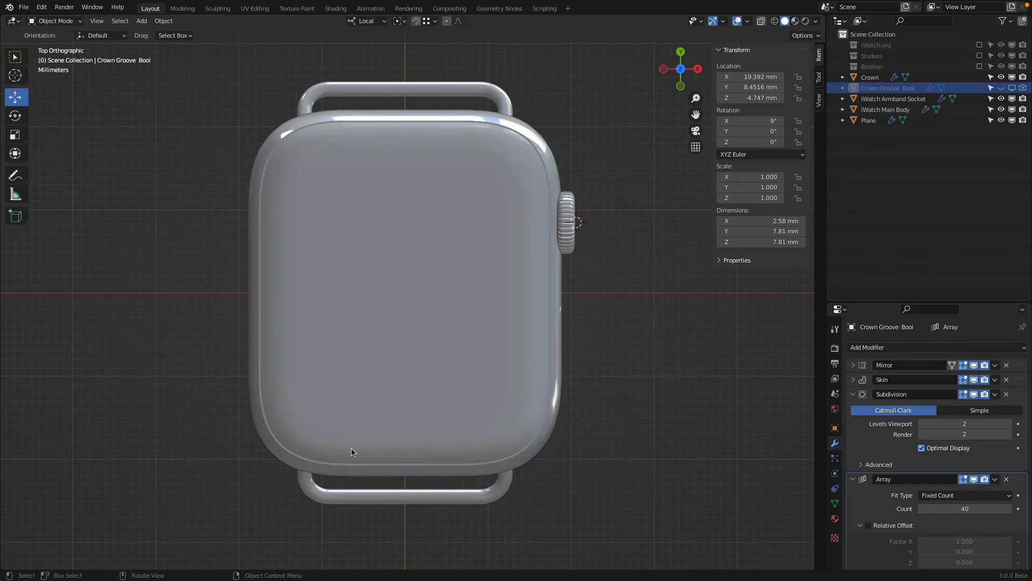
pyautogui.press('KP_3')
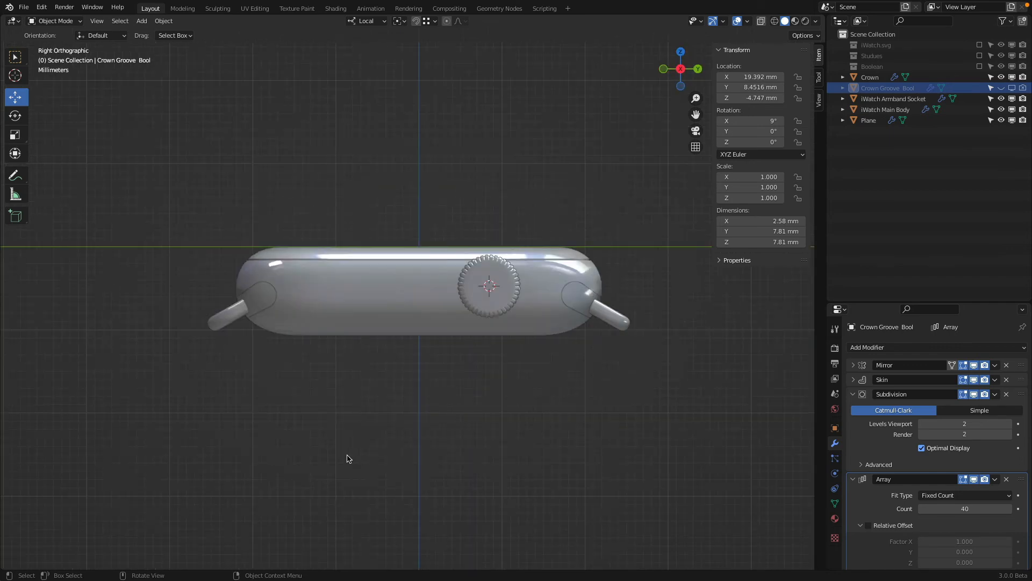
pyautogui.moveTo(345, 456)
pyautogui.mouseDown(button='middle')
pyautogui.moveTo(401, 335)
pyautogui.moveTo(403, 357)
pyautogui.moveTo(401, 284)
pyautogui.moveTo(376, 430)
pyautogui.moveTo(394, 380)
pyautogui.moveTo(387, 341)
pyautogui.moveTo(353, 459)
pyautogui.mouseUp(button='middle')
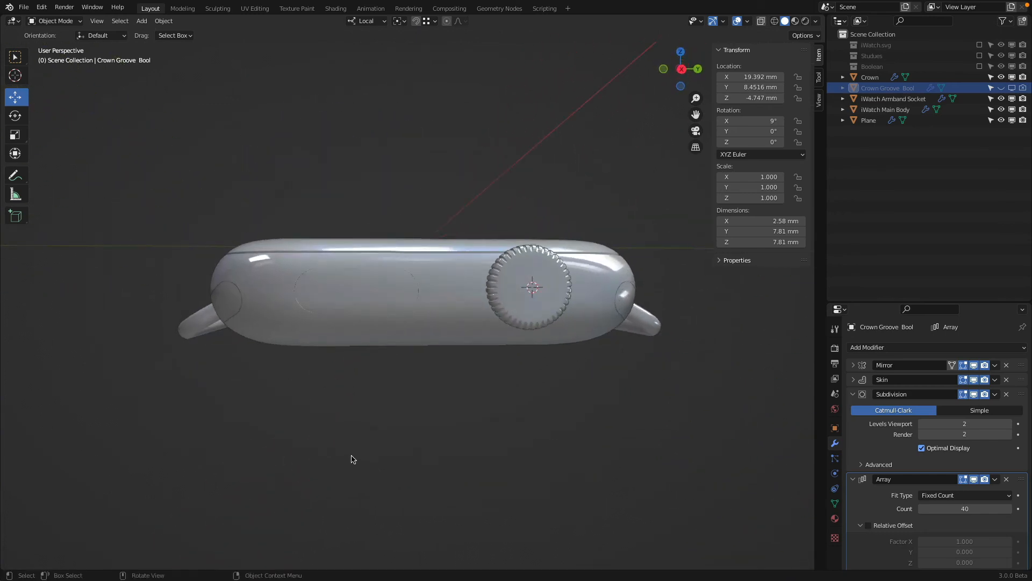
pyautogui.press('KP_1')
pyautogui.press('KP_3')
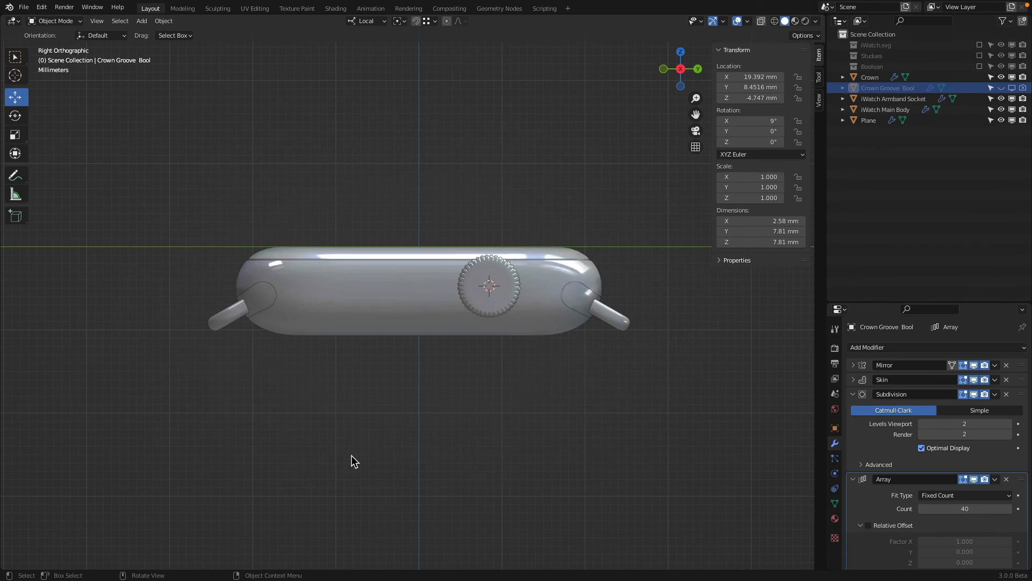
pyautogui.press('KP_7')
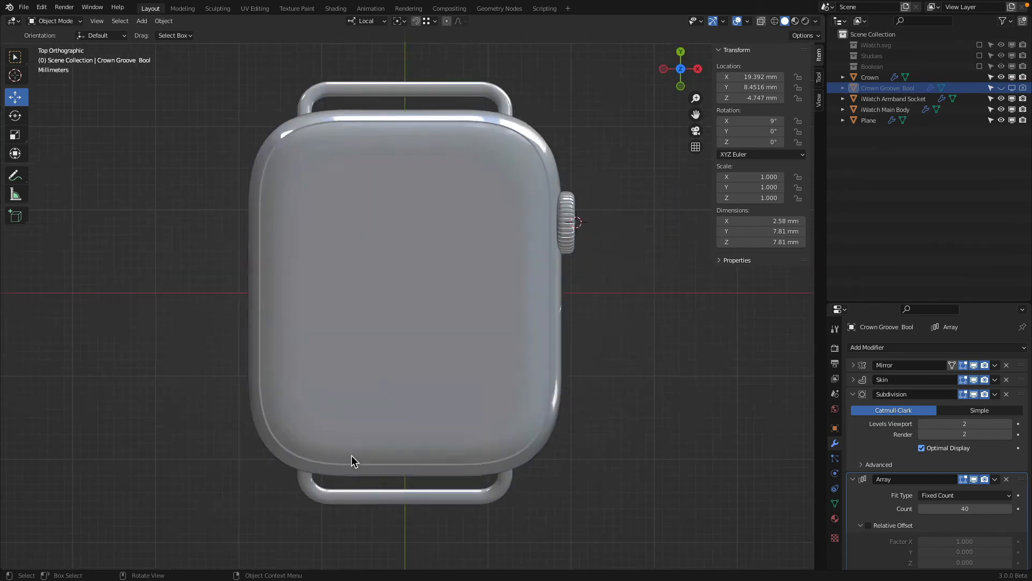
pyautogui.press('KP_1')
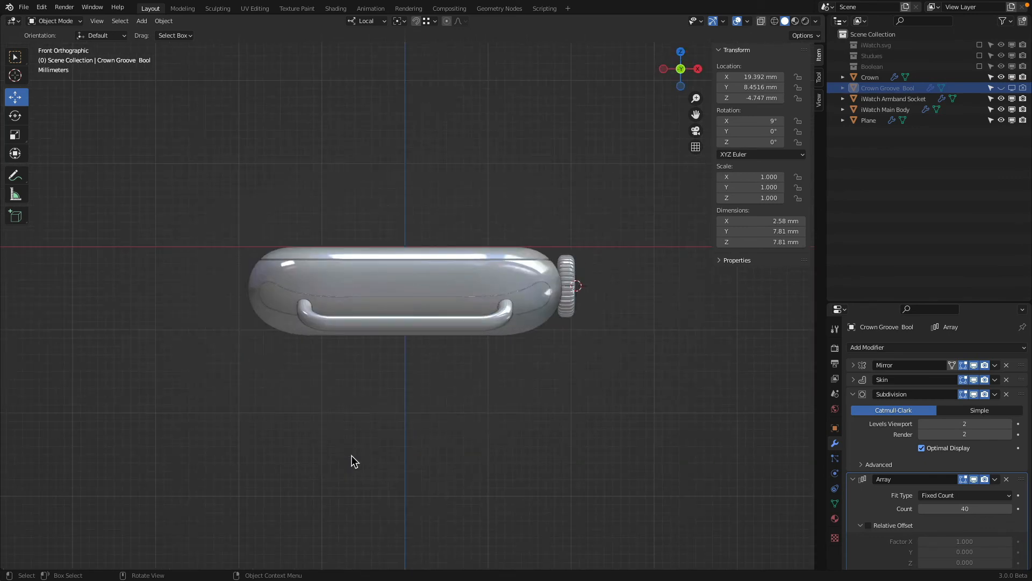
pyautogui.scroll(3, 245, 221)
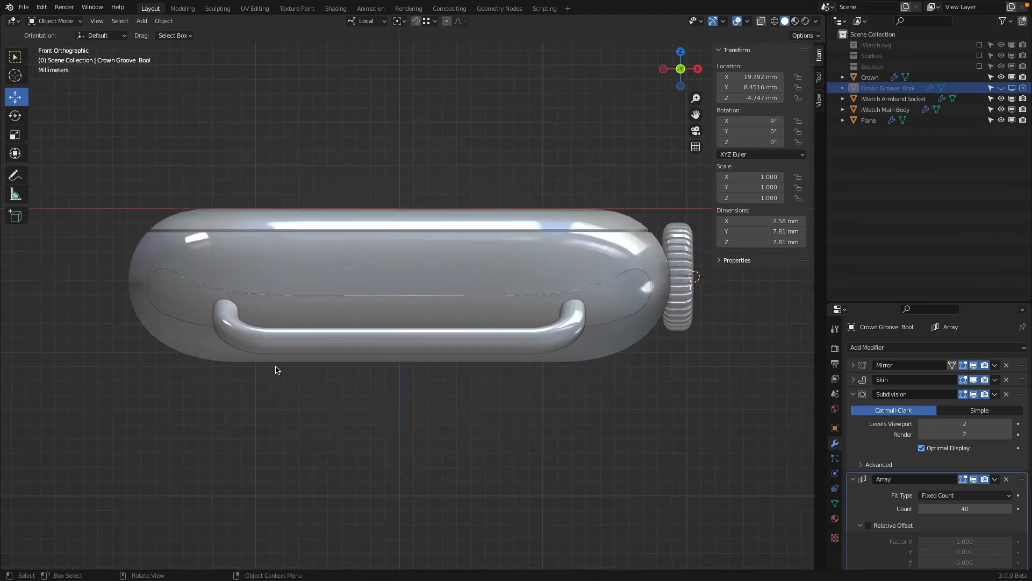
pyautogui.press('KP_7')
pyautogui.scroll(-3, 276, 365)
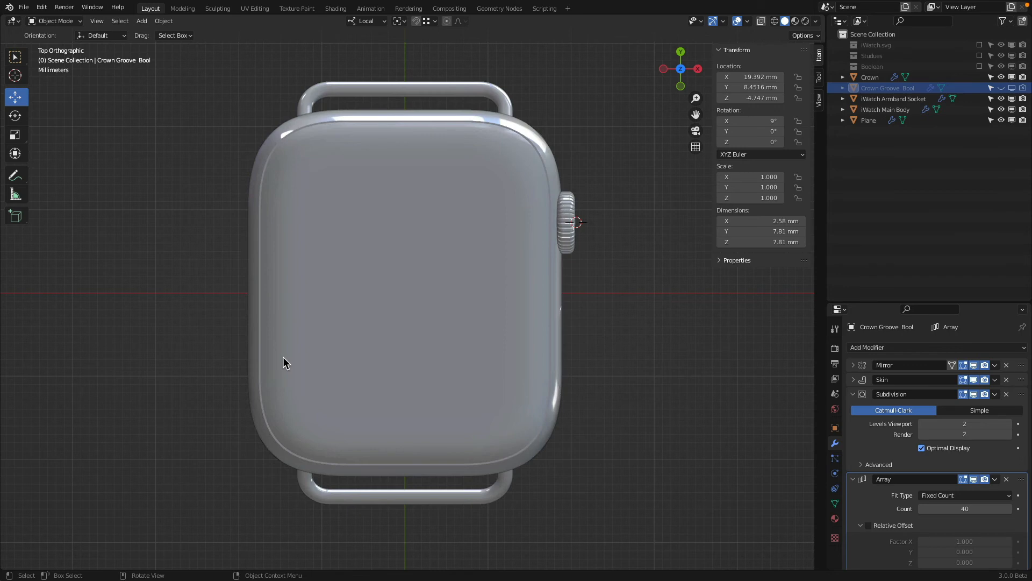
# - Apply the glossy red MatCap to the viewport and inspect the highlights on the grooved crown up close
pyautogui.click(816, 21)
pyautogui.click(825, 91)
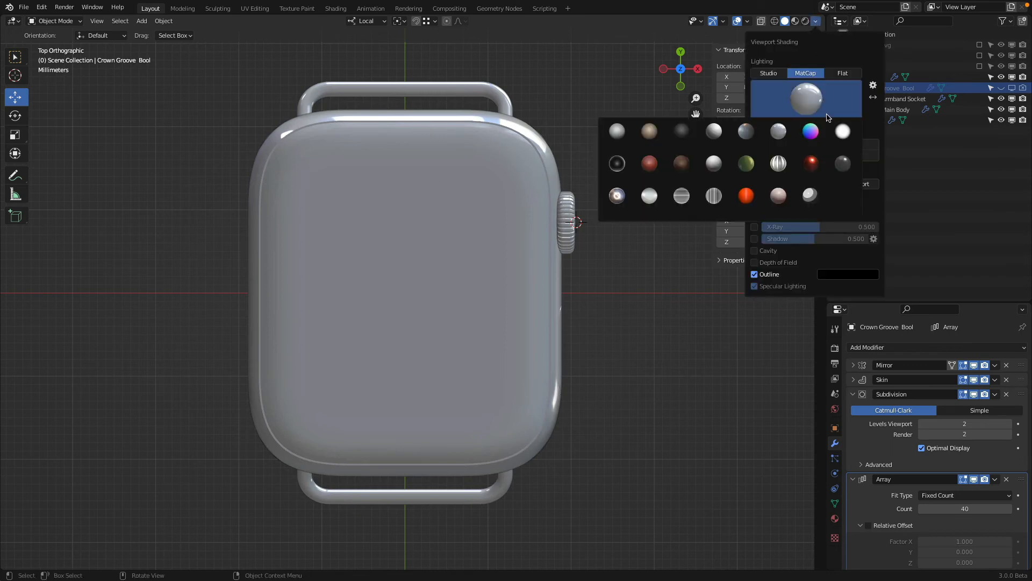
pyautogui.click(811, 156)
pyautogui.moveTo(517, 269); pyautogui.dragTo(454, 205, button='middle')
pyautogui.scroll(2, 538, 220)
pyautogui.keyDown('shift'); pyautogui.moveTo(665, 244); pyautogui.dragTo(407, 202, button='middle'); pyautogui.keyUp('shift')
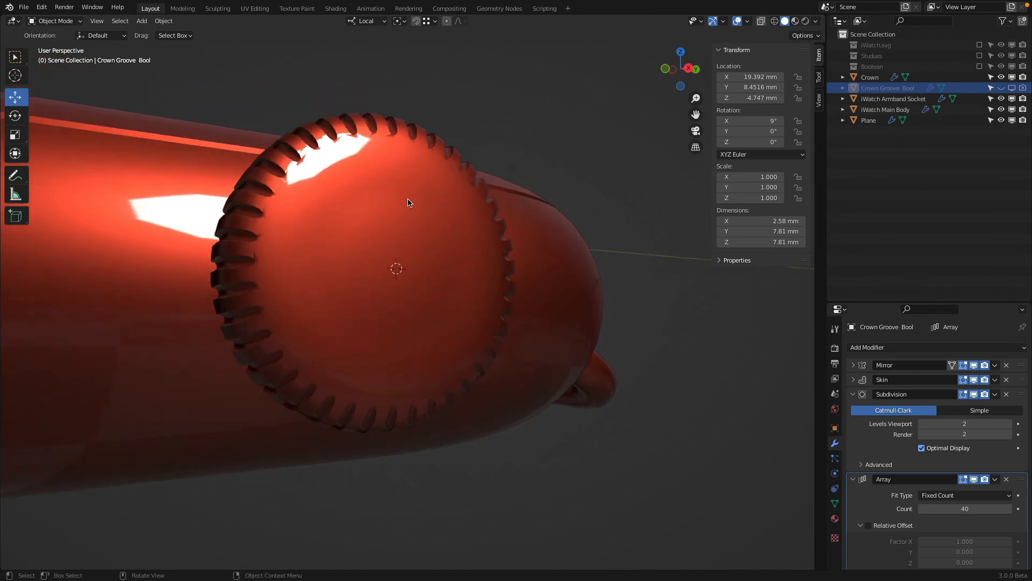
# - Change the viewport lighting to Studio and open the Crown mesh in Edit Mode, seen from the top
pyautogui.click(816, 21)
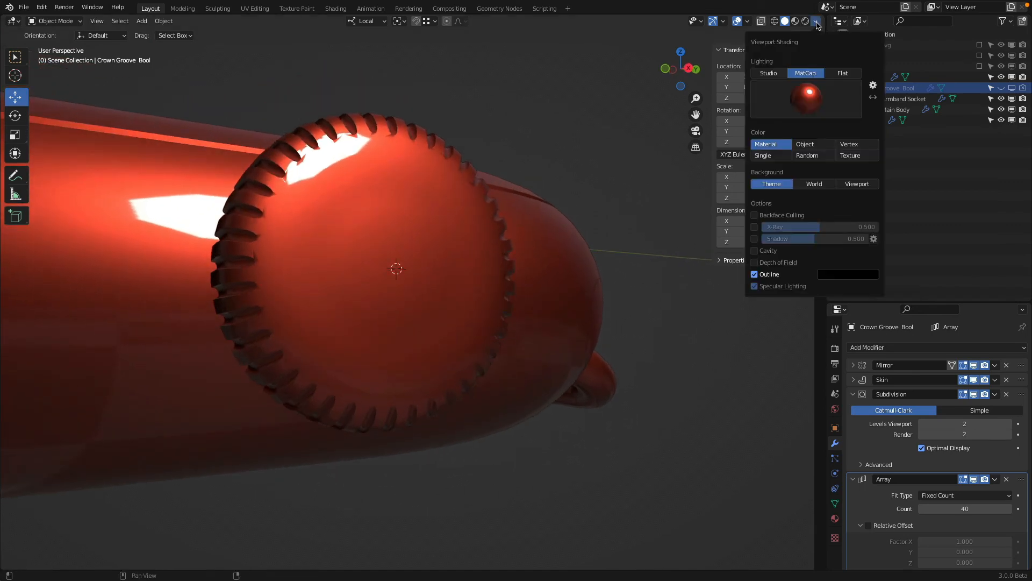
pyautogui.click(770, 73)
pyautogui.click(419, 227)
pyautogui.press('Tab')
pyautogui.moveTo(452, 219); pyautogui.dragTo(483, 222, button='middle')
pyautogui.press('KP_1')
pyautogui.press('KP_7')
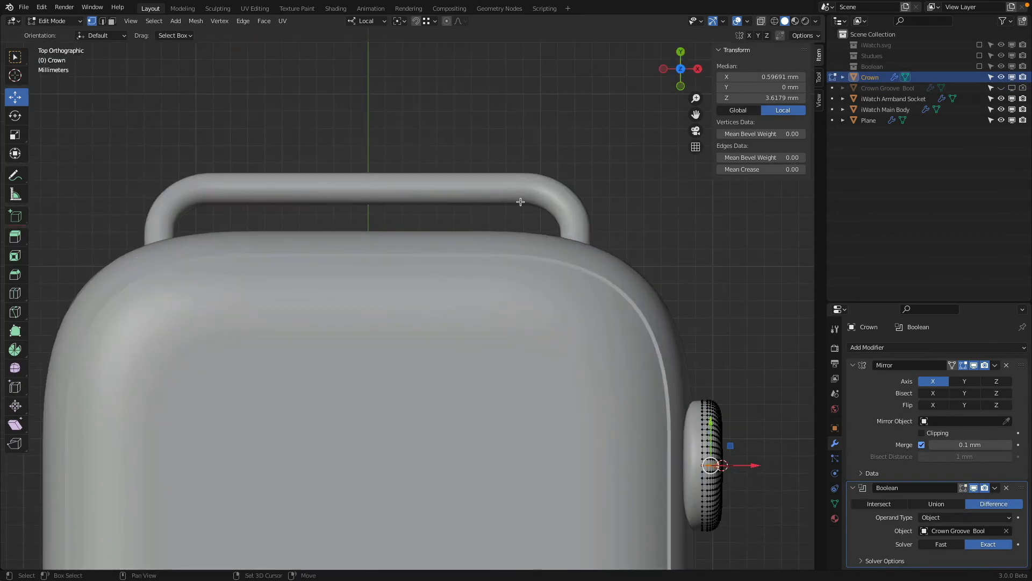
# - Display the Crown in wireframe and select all of its vertices
pyautogui.keyDown('shift'); pyautogui.moveTo(673, 417); pyautogui.dragTo(435, 281, button='middle'); pyautogui.keyUp('shift')
pyautogui.moveTo(516, 419)
pyautogui.keyDown('ctrl'); pyautogui.mouseDown(button='middle')
pyautogui.moveTo(532, 311)
pyautogui.moveTo(341, 257)
pyautogui.mouseUp(button='middle'); pyautogui.keyUp('ctrl')
pyautogui.scroll(4, 477, 304)
pyautogui.hotkey('shift', 'z')
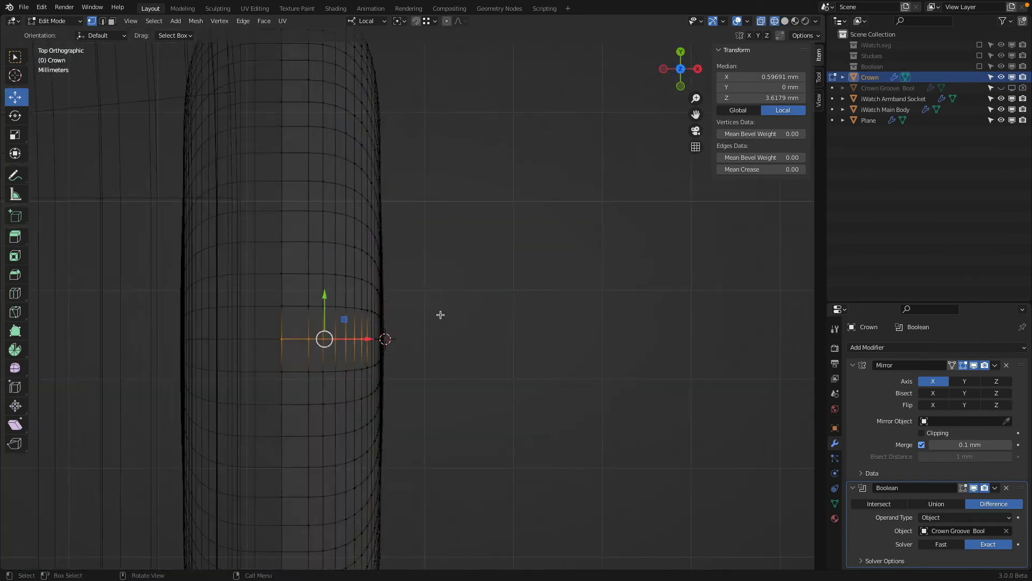
pyautogui.scroll(5, 441, 315)
pyautogui.press('a')
pyautogui.scroll(-4, 424, 335)
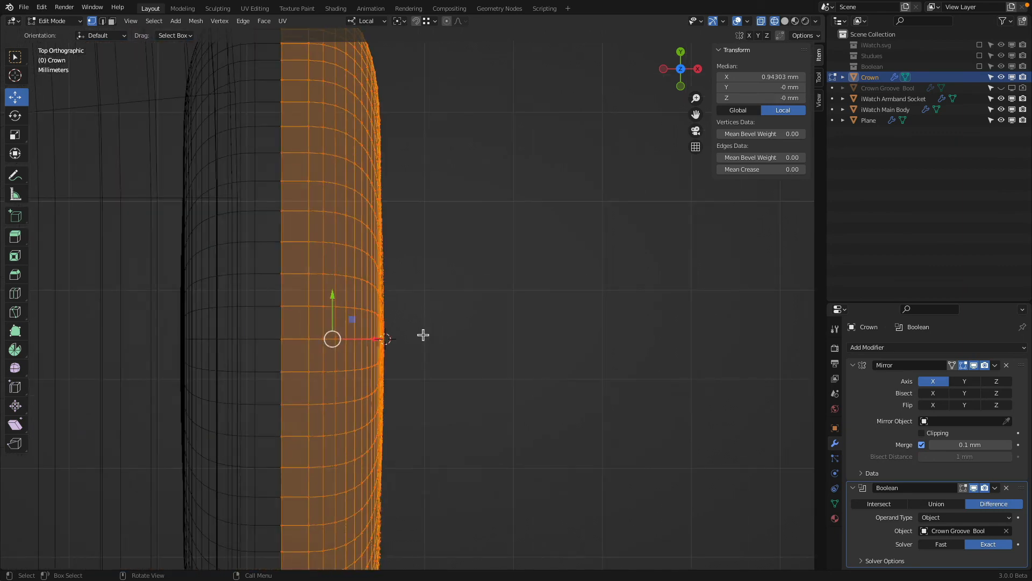
pyautogui.scroll(-4, 472, 333)
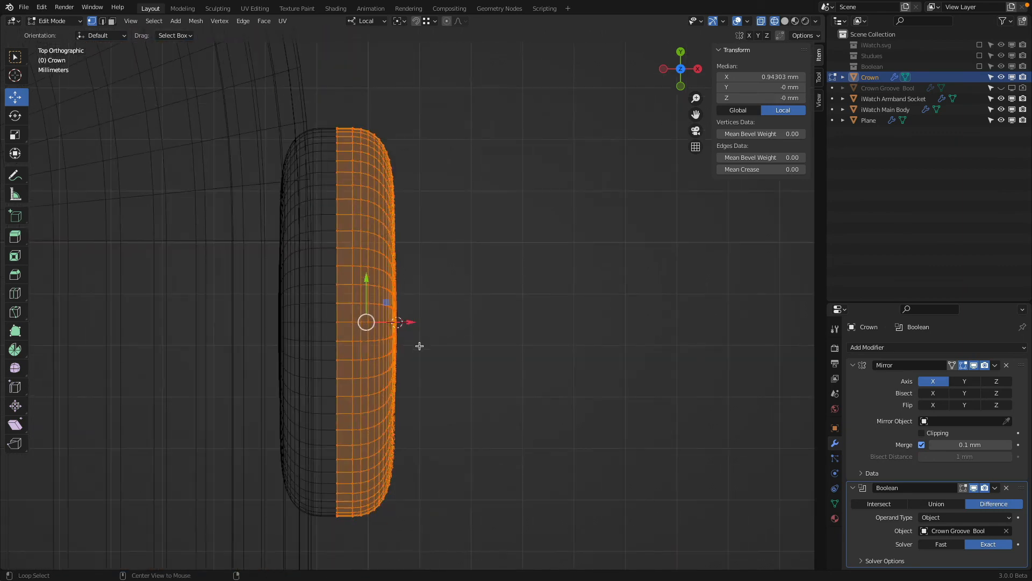
# - Clip the view to a thin horizontal band through the crown's middle and look at it from the front
pyautogui.press('b')
pyautogui.moveTo(310, 317); pyautogui.dragTo(419, 326)
pyautogui.press('KP_1')
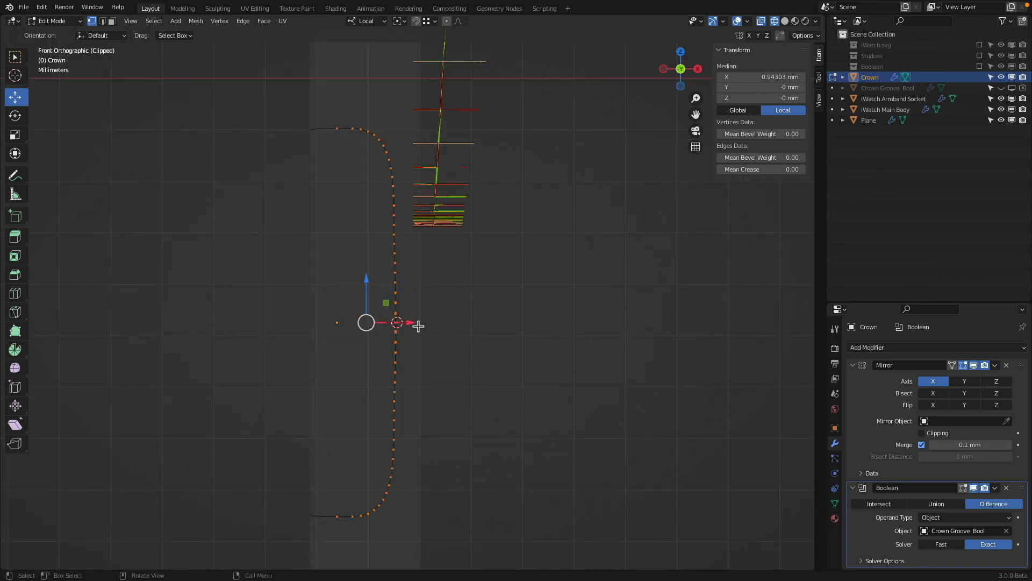
# - Select the vertical edge loop through the crown's centre and examine the curvature of its profile in front view
pyautogui.scroll(10, 418, 322)
pyautogui.moveTo(363, 372); pyautogui.dragTo(319, 361, button='middle')
pyautogui.keyDown('alt'); pyautogui.click(347, 224); pyautogui.keyUp('alt')
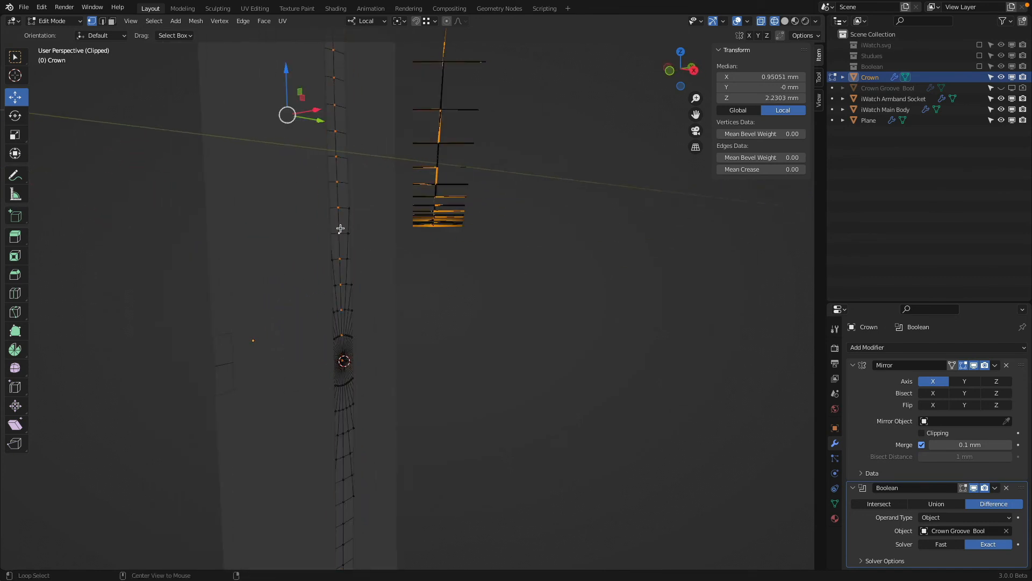
pyautogui.press('KP_1')
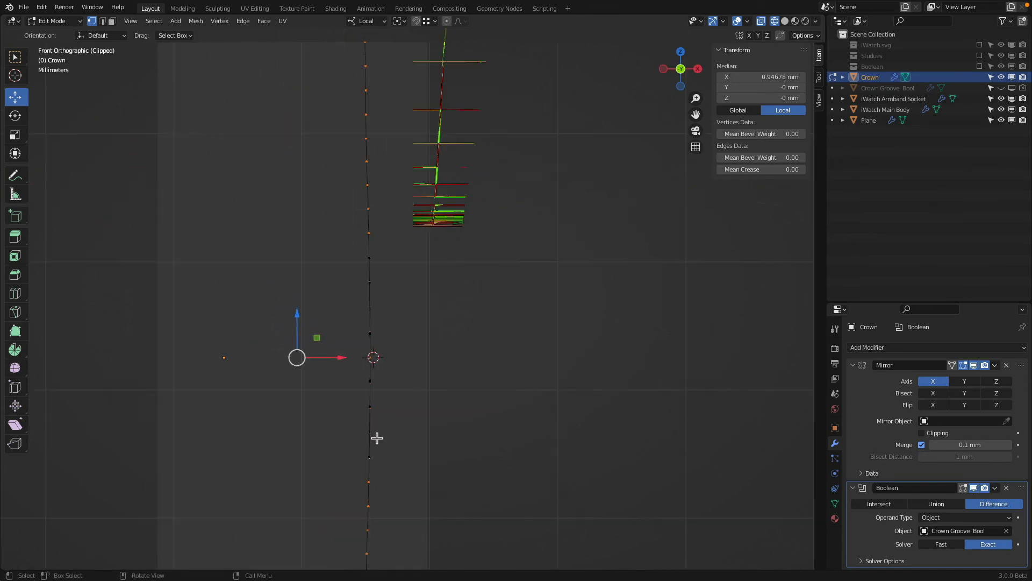
pyautogui.scroll(-4, 351, 418)
pyautogui.scroll(6, 403, 248)
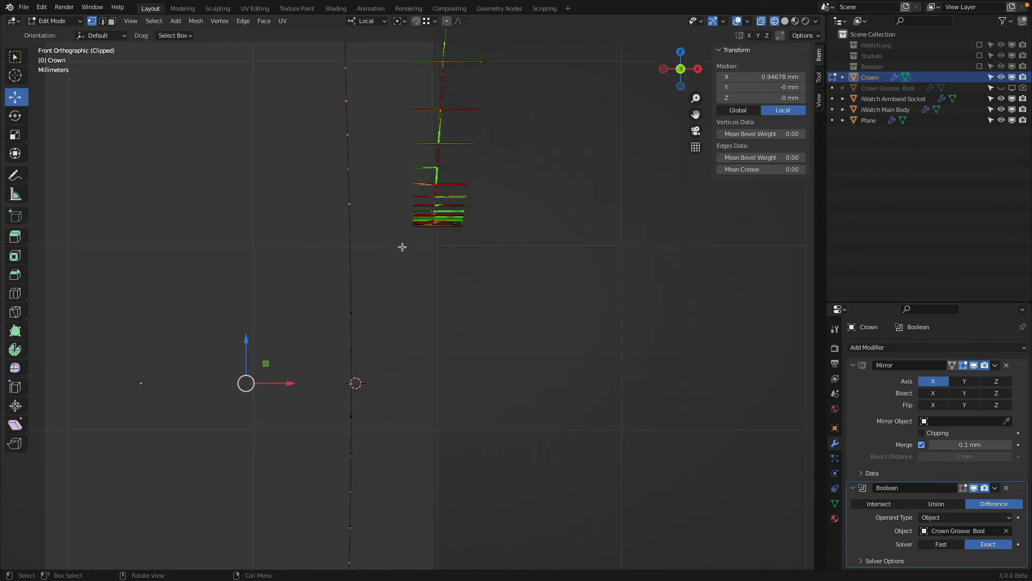
pyautogui.scroll(-2, 362, 136)
pyautogui.scroll(-3, 398, 338)
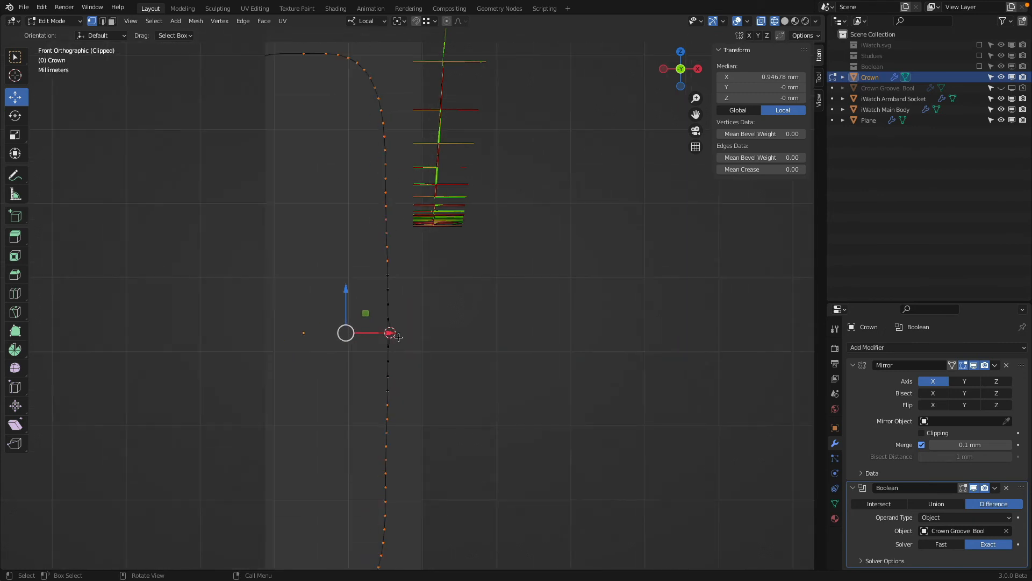
# - Return to Object Mode with solid shading and clear the clipping region around the crown
pyautogui.press('Tab')
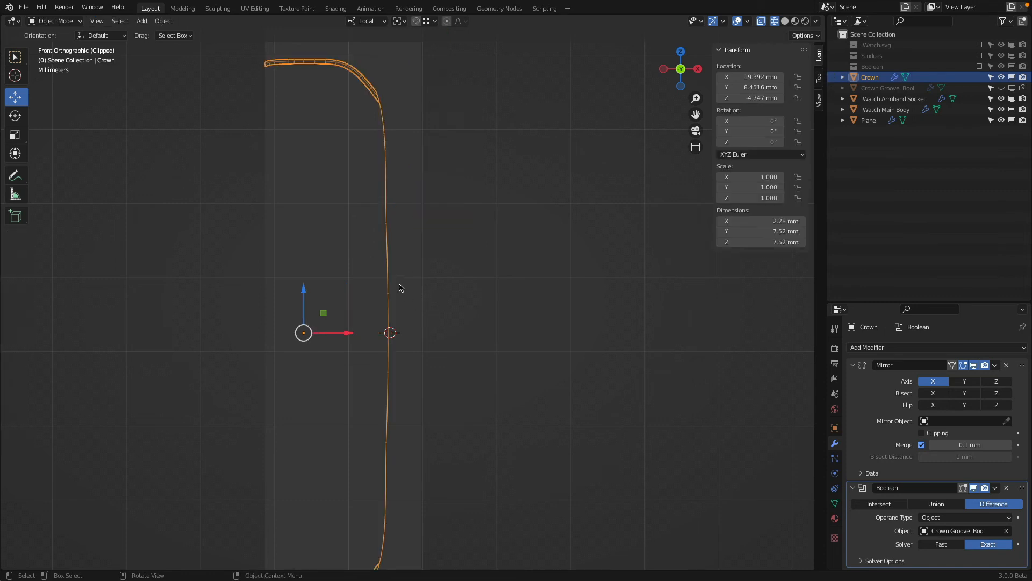
pyautogui.moveTo(399, 288); pyautogui.dragTo(478, 242, button='middle')
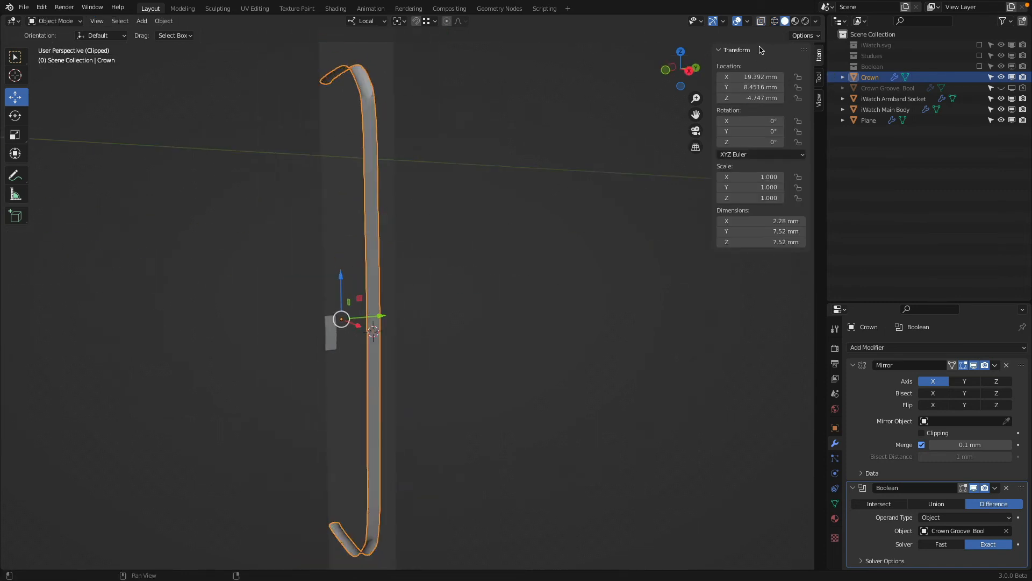
pyautogui.hotkey('alt', 'b')
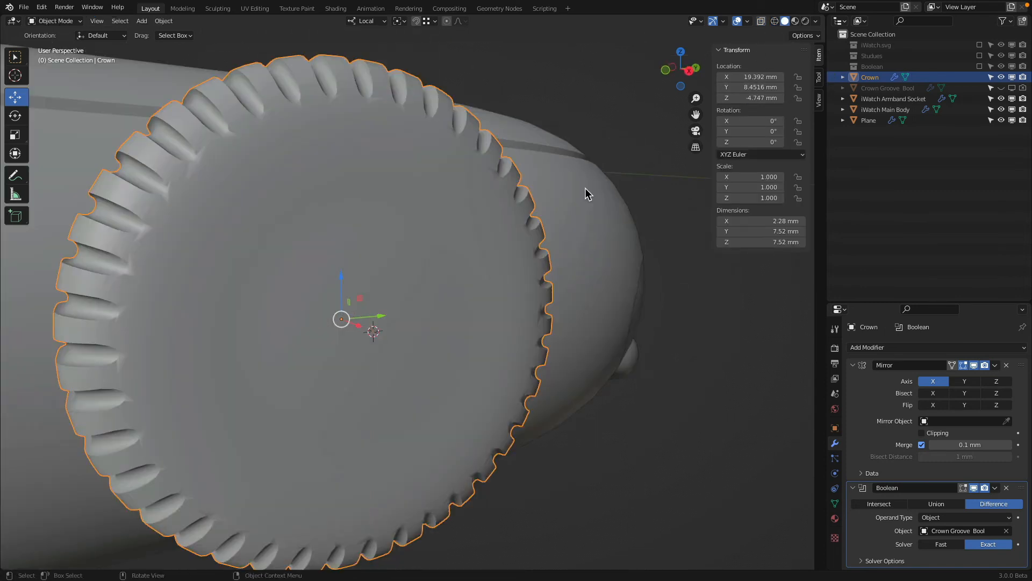
# - Turn on the Face Orientation overlay and check the normals of the crown and watch body
pyautogui.click(748, 21)
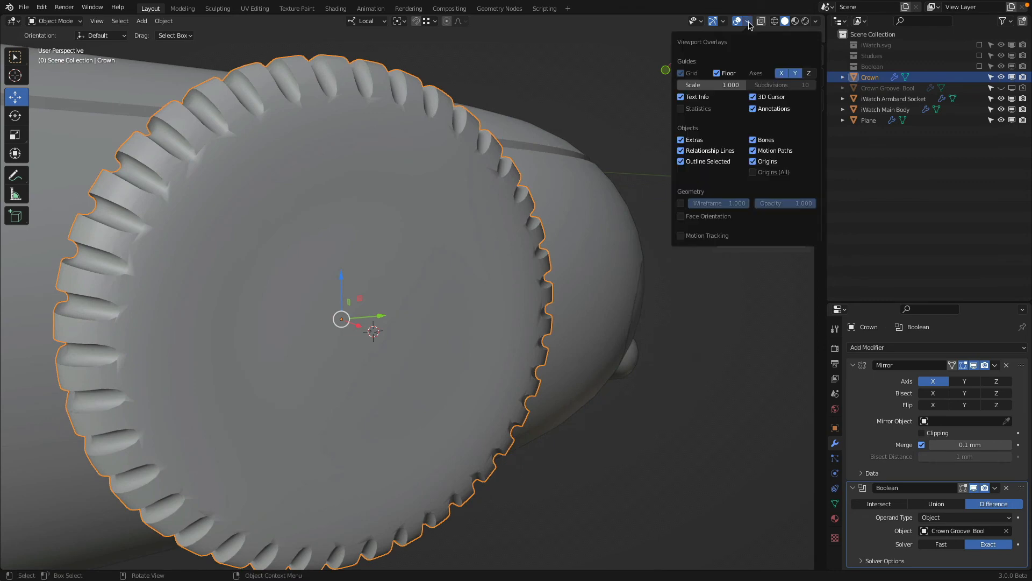
pyautogui.click(685, 217)
pyautogui.scroll(-3, 451, 303)
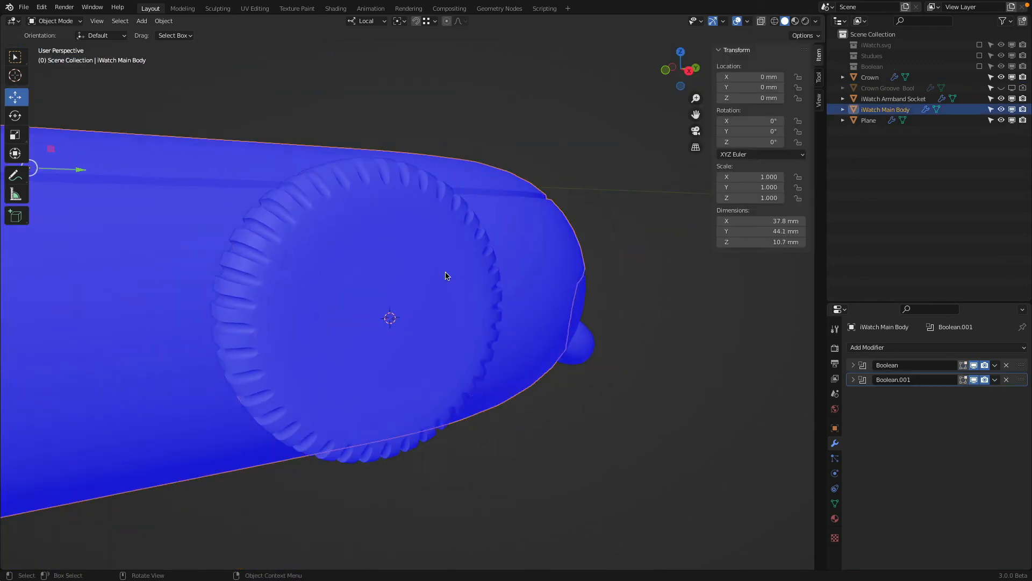
pyautogui.moveTo(447, 274); pyautogui.dragTo(385, 274, button='middle')
pyautogui.press('Tab')
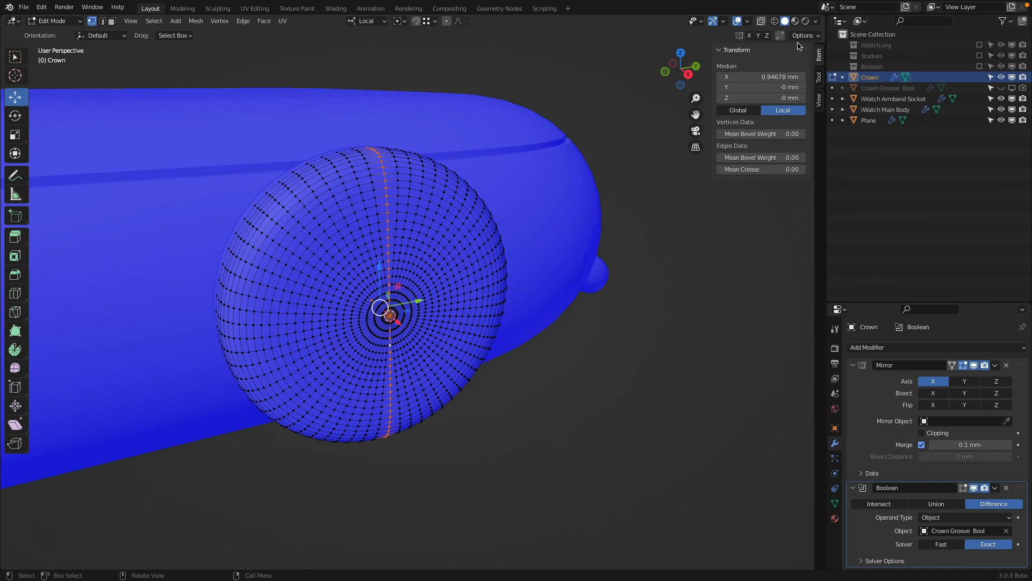
pyautogui.press('Tab')
# - Switch the lighting to MatCap with the vertical zebra-stripe sphere and inspect the reflections across the crown
pyautogui.click(816, 21)
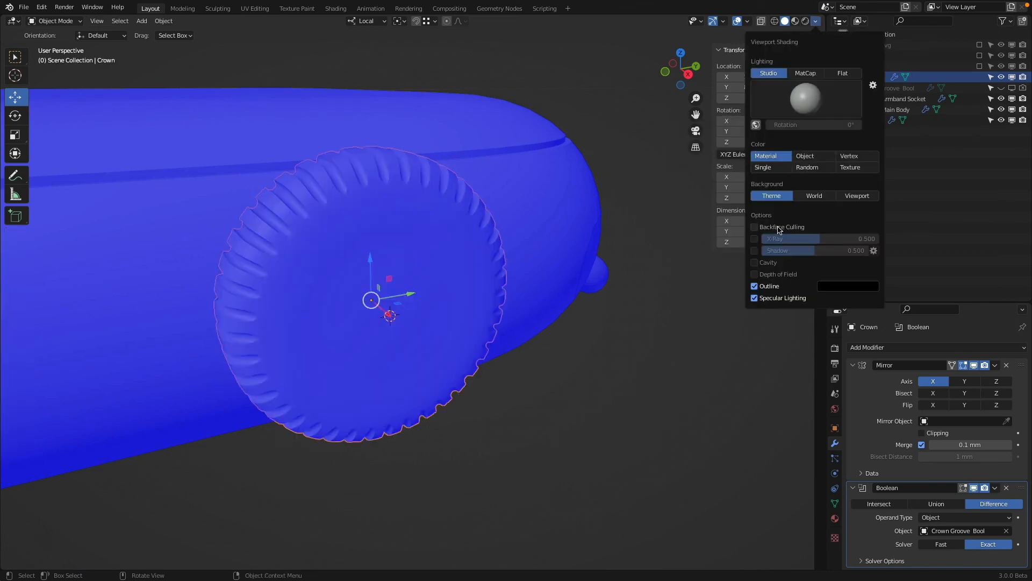
pyautogui.click(799, 100)
pyautogui.click(805, 74)
pyautogui.click(807, 98)
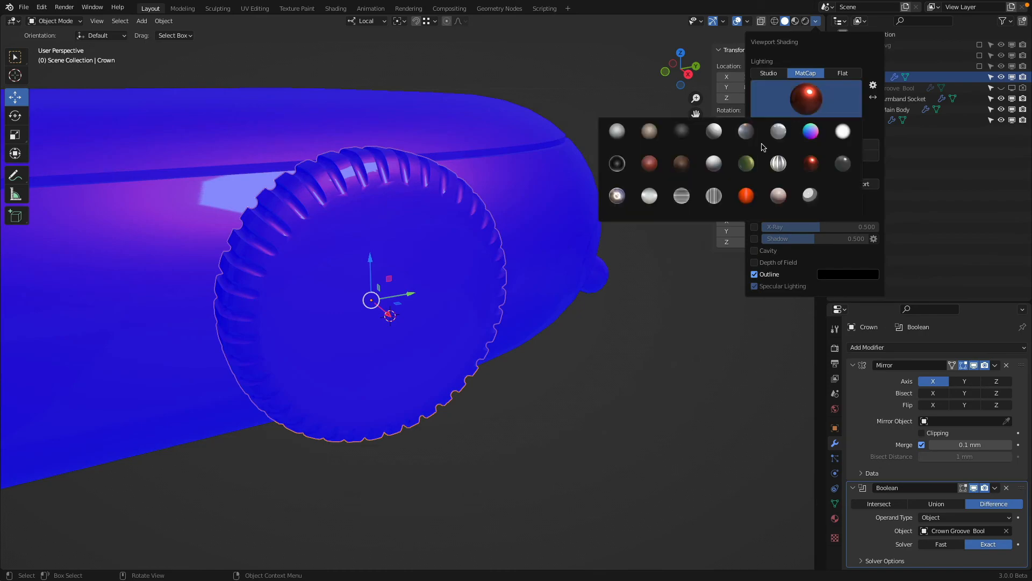
pyautogui.click(710, 199)
pyautogui.moveTo(693, 207)
pyautogui.mouseDown(button='middle')
pyautogui.moveTo(537, 231)
pyautogui.moveTo(643, 223)
pyautogui.mouseUp(button='middle')
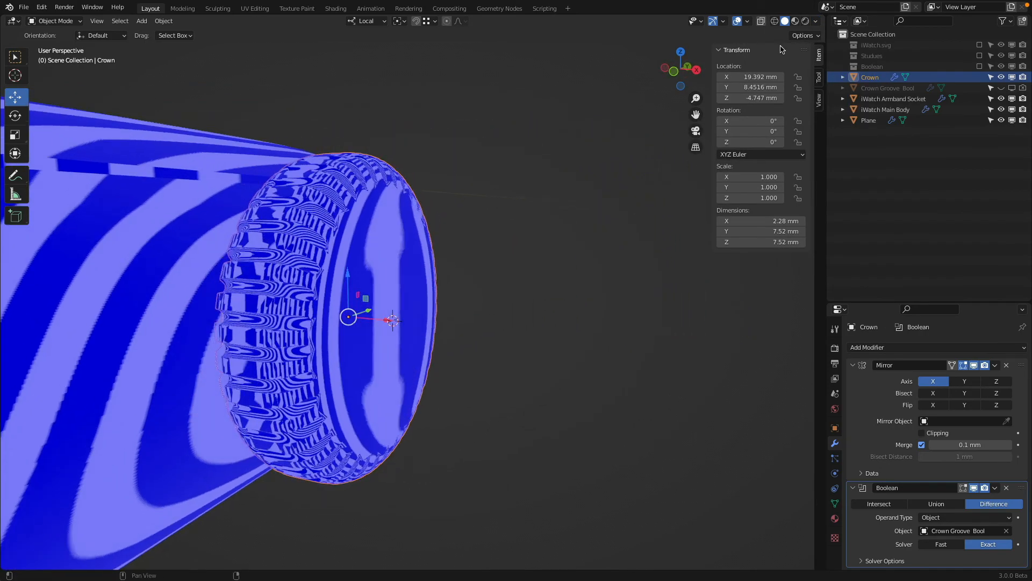
# - Turn off the Face Orientation overlay and apply the green MatCap to view the crown's surface
pyautogui.click(816, 21)
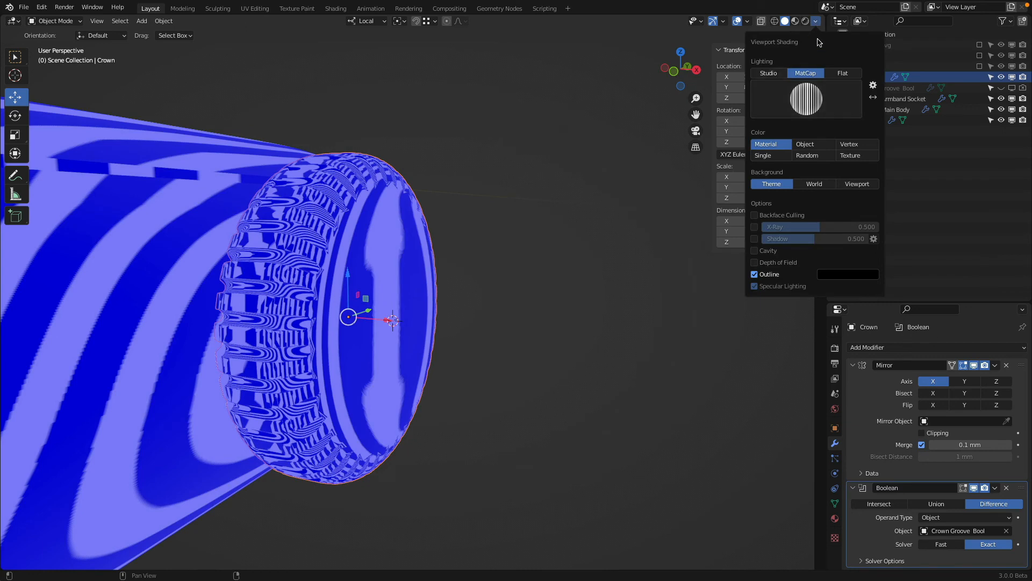
pyautogui.click(747, 21)
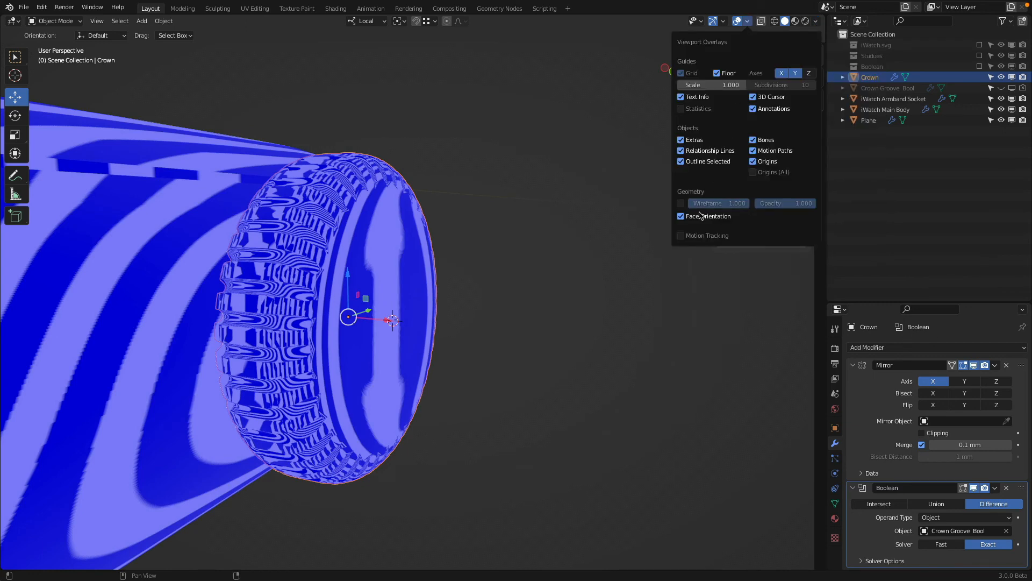
pyautogui.click(681, 216)
pyautogui.click(816, 21)
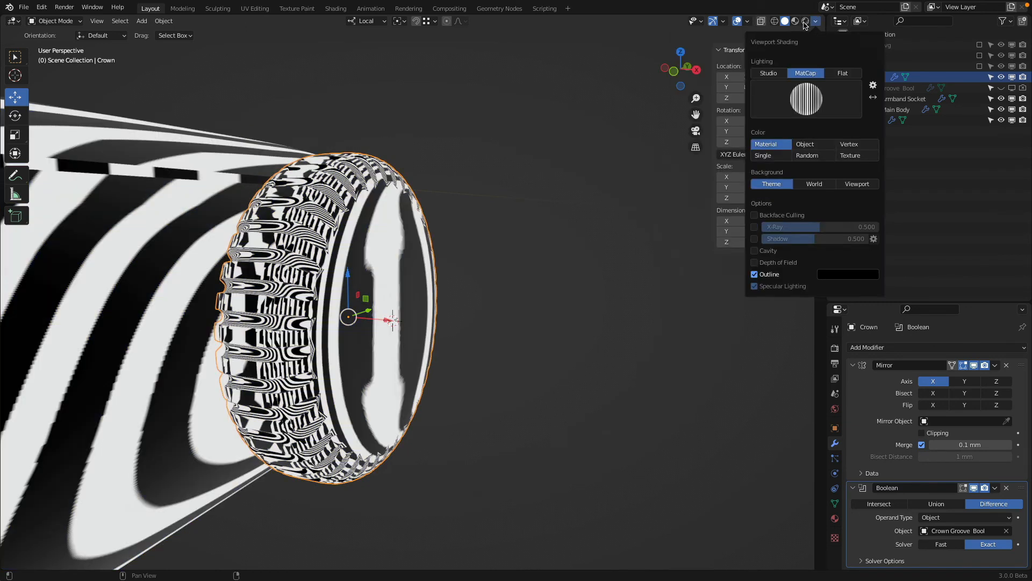
pyautogui.click(801, 93)
pyautogui.click(746, 163)
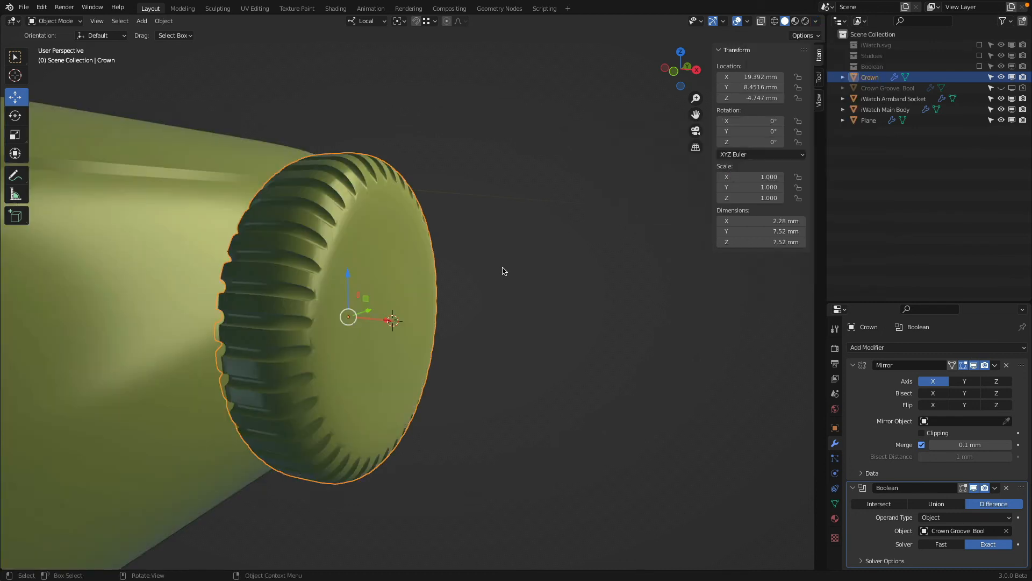
pyautogui.moveTo(502, 269); pyautogui.dragTo(367, 252, button='middle')
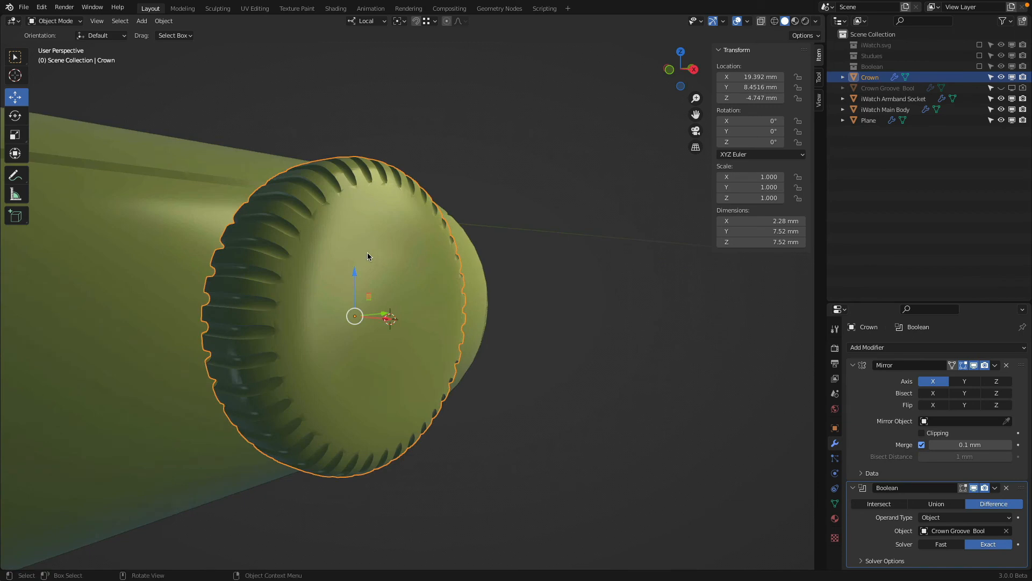
# - In Edit Mode, select the circular edge loop around the centre of the crown's front face, then return to Object Mode
pyautogui.press('Tab')
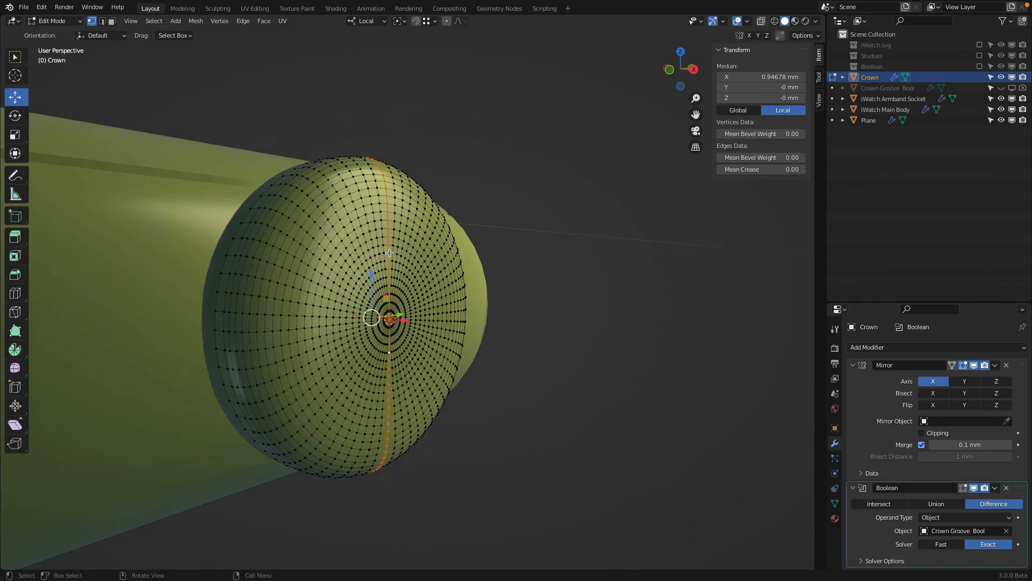
pyautogui.keyDown('alt'); pyautogui.click(389, 253); pyautogui.keyUp('alt')
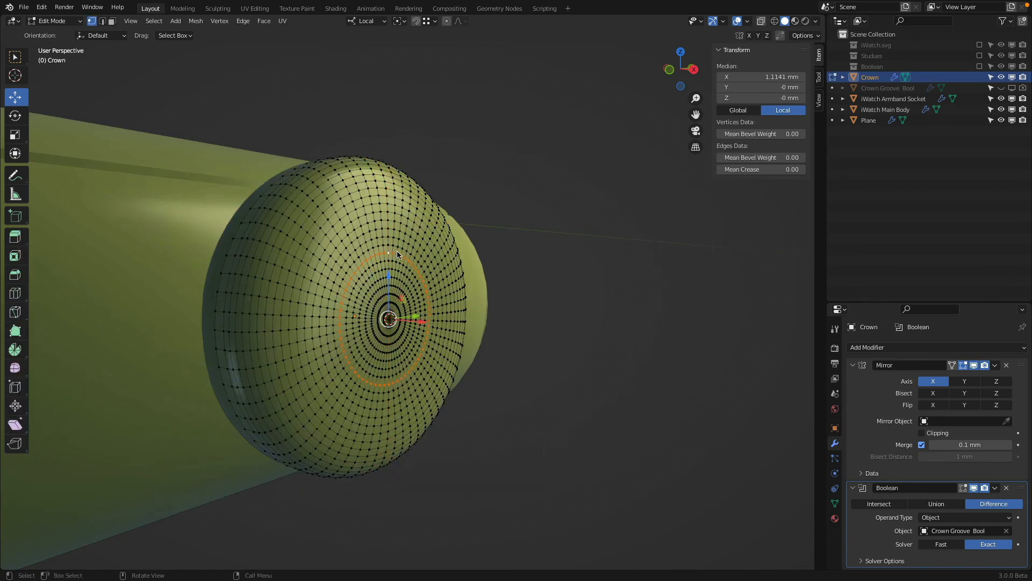
pyautogui.press('Tab')
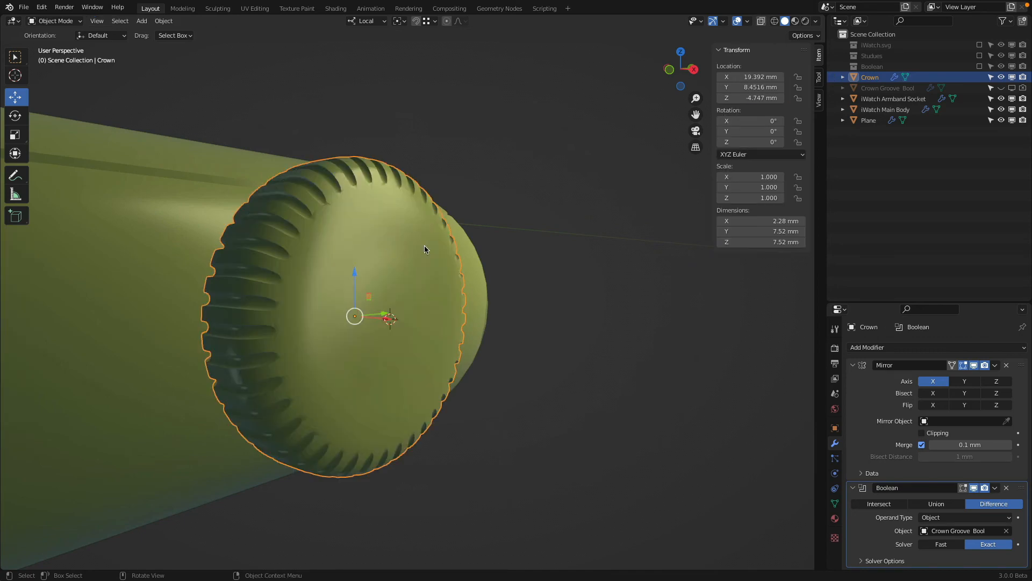
# - Collapse the Crown's Mirror and Boolean modifiers and disable the Boolean in the viewport and render
pyautogui.click(853, 365)
pyautogui.click(853, 380)
pyautogui.click(975, 381)
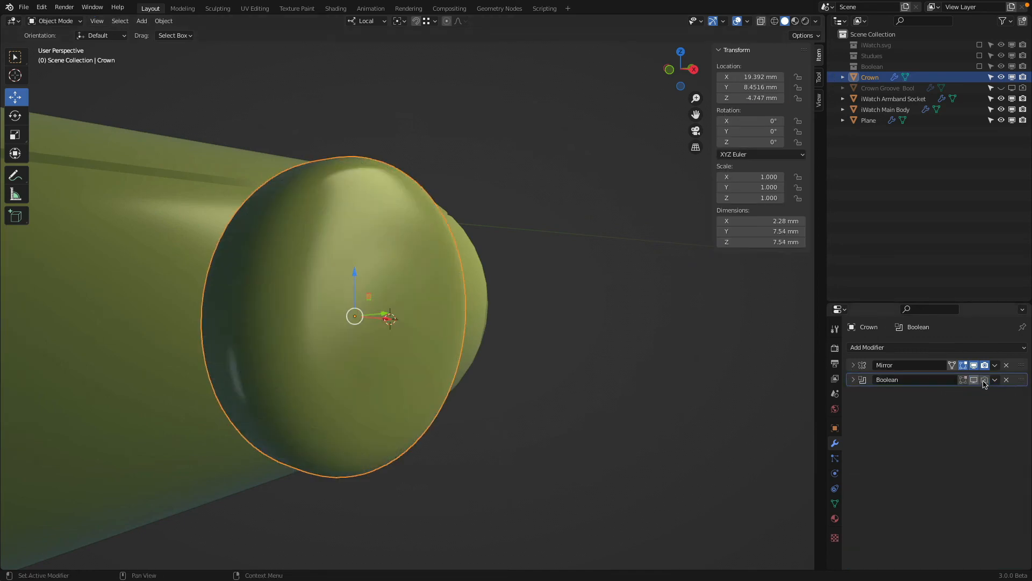
# - Dissolve the selected circular edge loop on the crown's front face and check the smoothed surface in Object Mode
pyautogui.moveTo(530, 281); pyautogui.dragTo(496, 252, button='middle')
pyautogui.press('Tab')
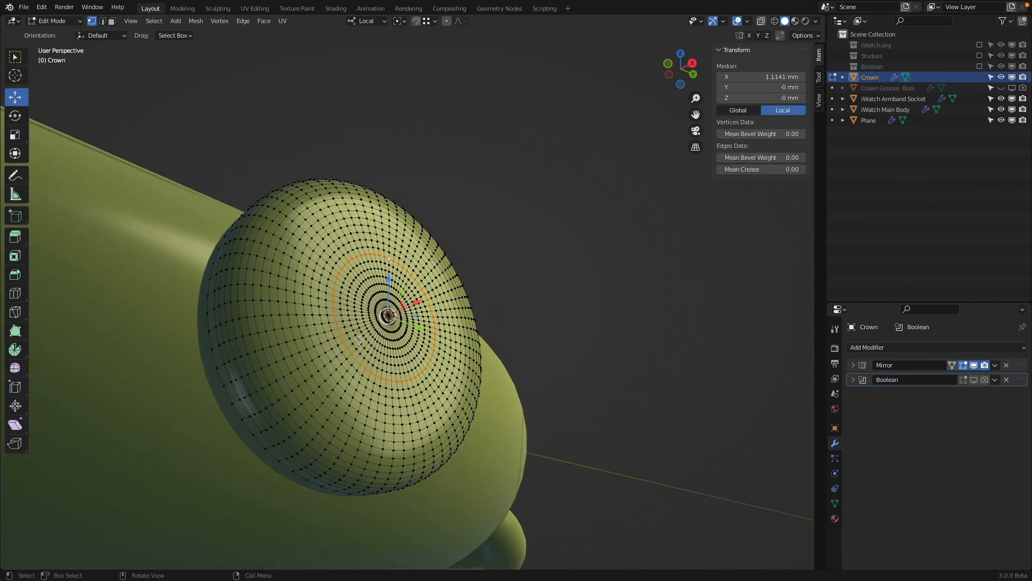
pyautogui.press('x')
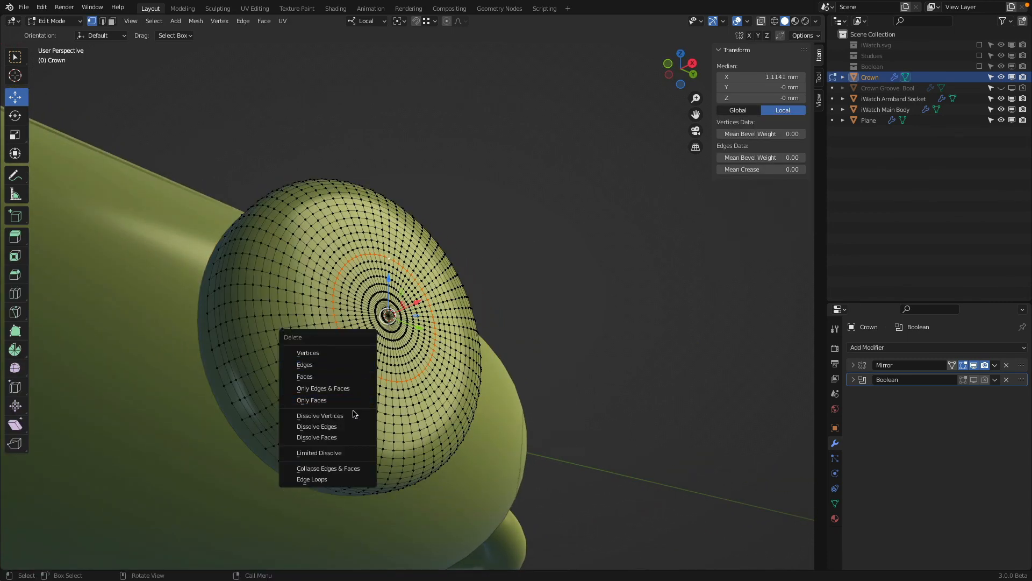
pyautogui.click(357, 424)
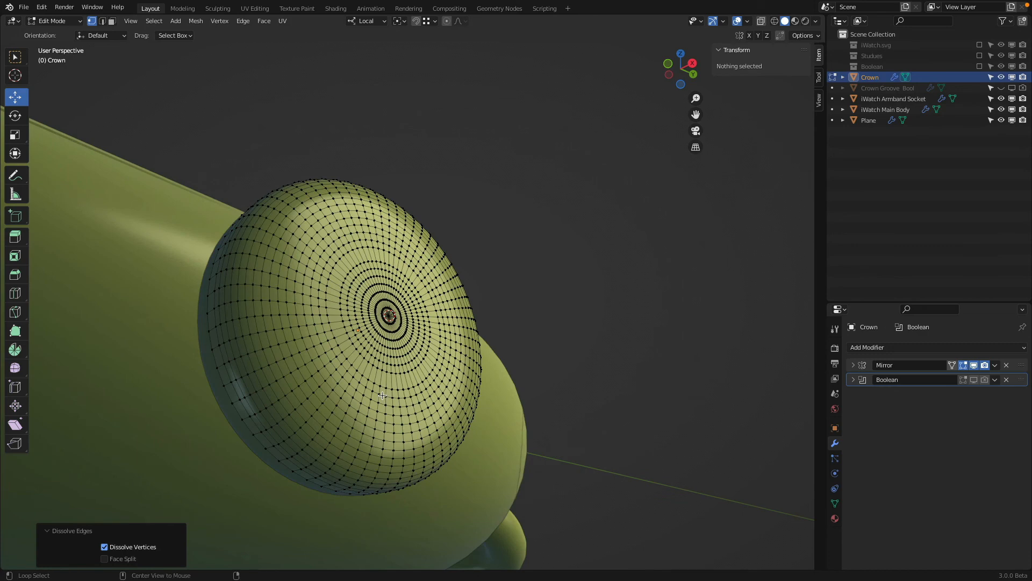
pyautogui.hotkey('ctrl', 'z')
pyautogui.hotkey('ctrl', 'shift', 'z')
pyautogui.press('Tab')
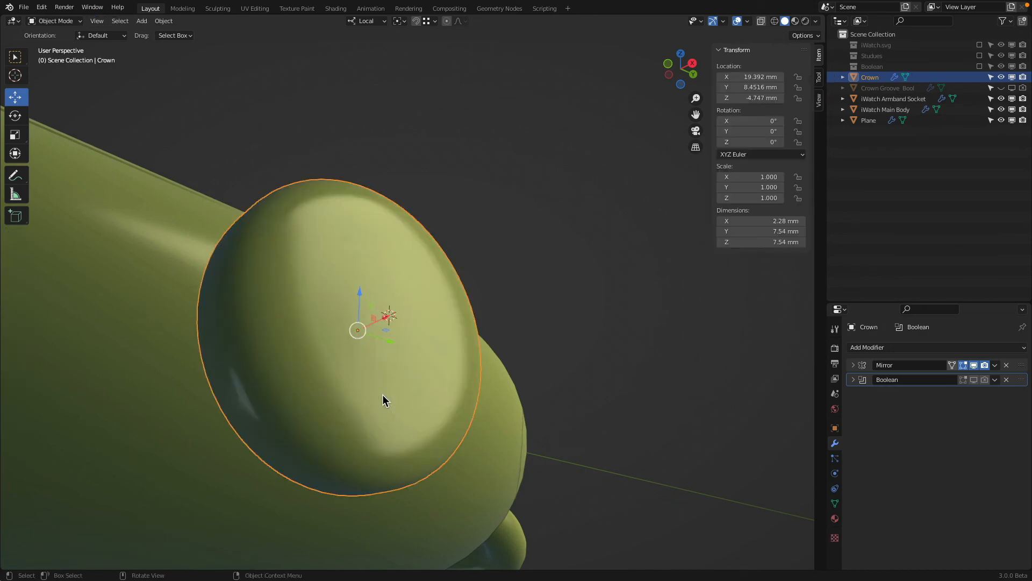
pyautogui.moveTo(382, 395)
pyautogui.mouseDown(button='middle')
pyautogui.moveTo(362, 415)
pyautogui.moveTo(406, 408)
pyautogui.moveTo(386, 404)
pyautogui.mouseUp(button='middle')
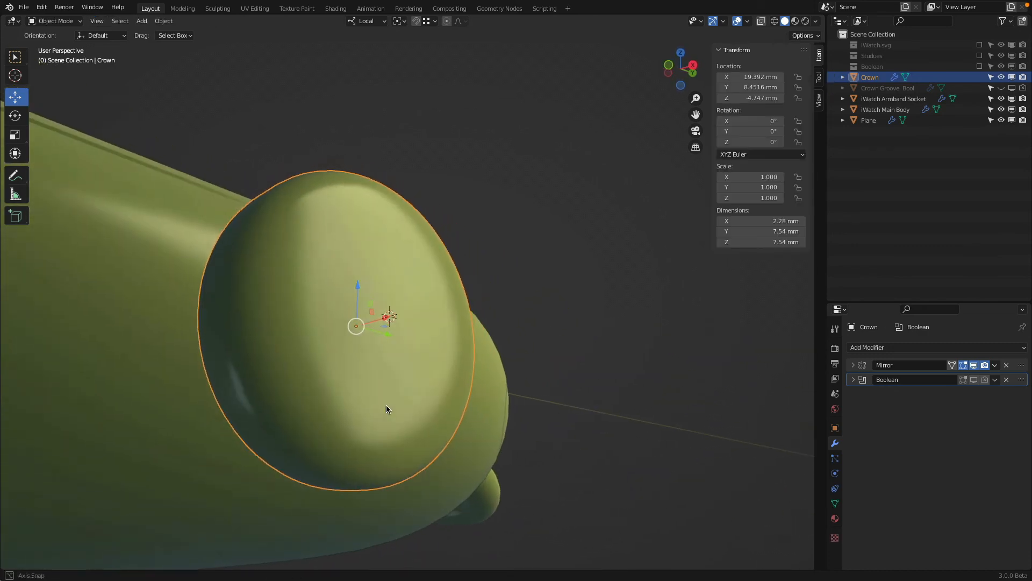
# - Examine the crown's rounded side profile from the top in Object Mode and as a wireframe in Edit Mode
pyautogui.press('KP_7')
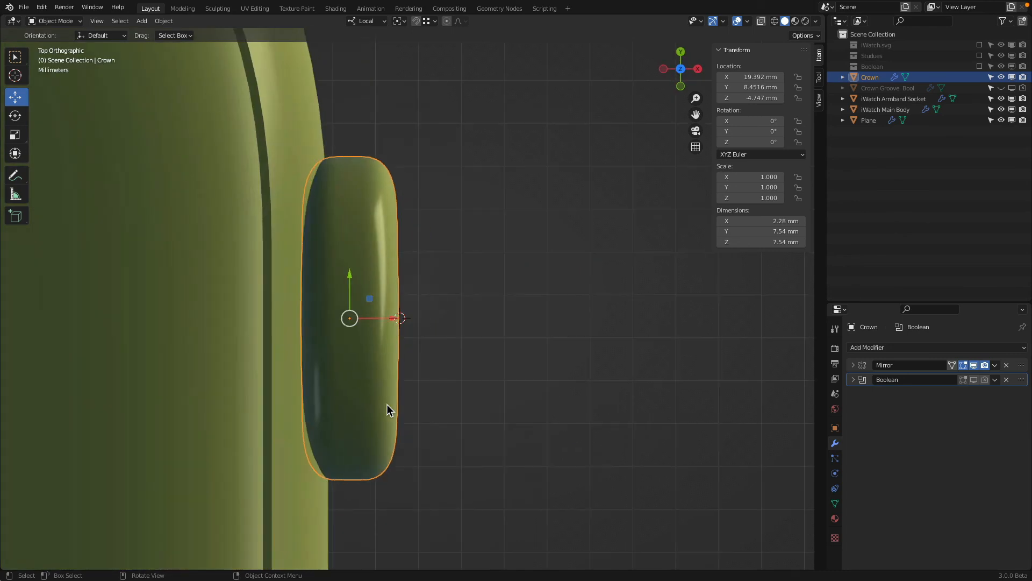
pyautogui.scroll(5, 399, 363)
pyautogui.scroll(-3, 398, 363)
pyautogui.scroll(1, 427, 217)
pyautogui.scroll(2, 463, 295)
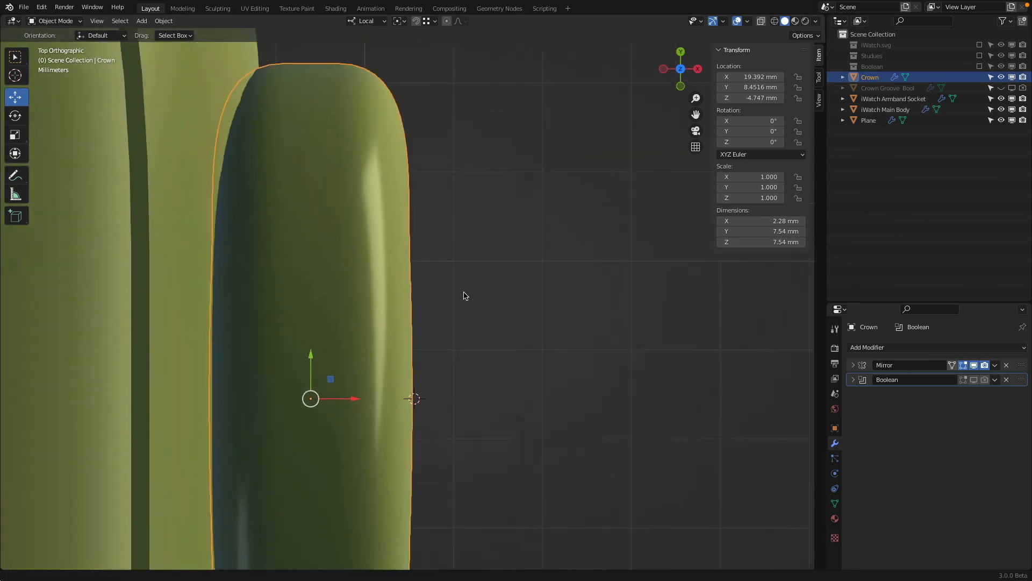
pyautogui.scroll(1, 452, 226)
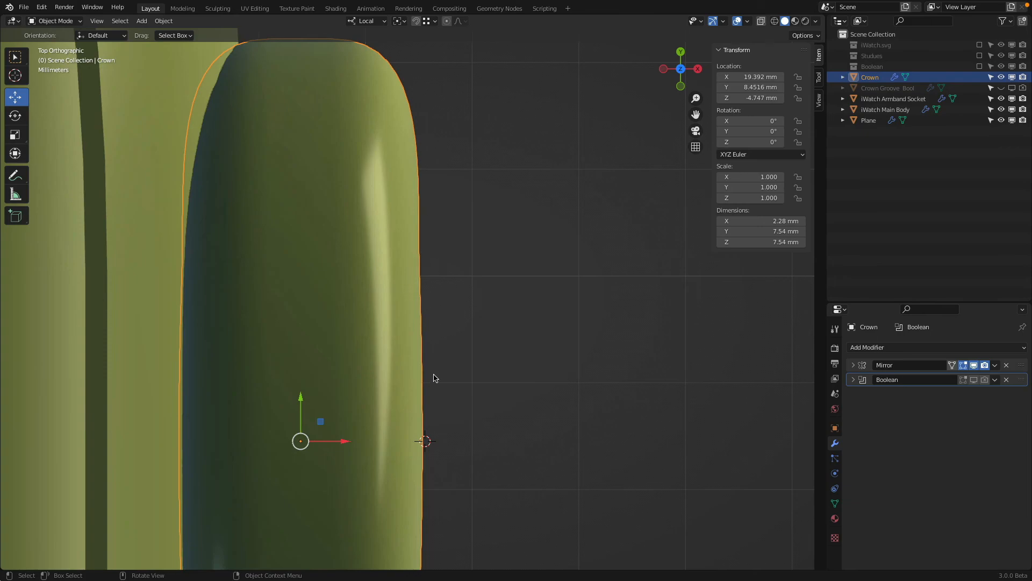
pyautogui.scroll(-3, 434, 376)
pyautogui.press('Tab')
pyautogui.press('z')
pyautogui.click(345, 348)
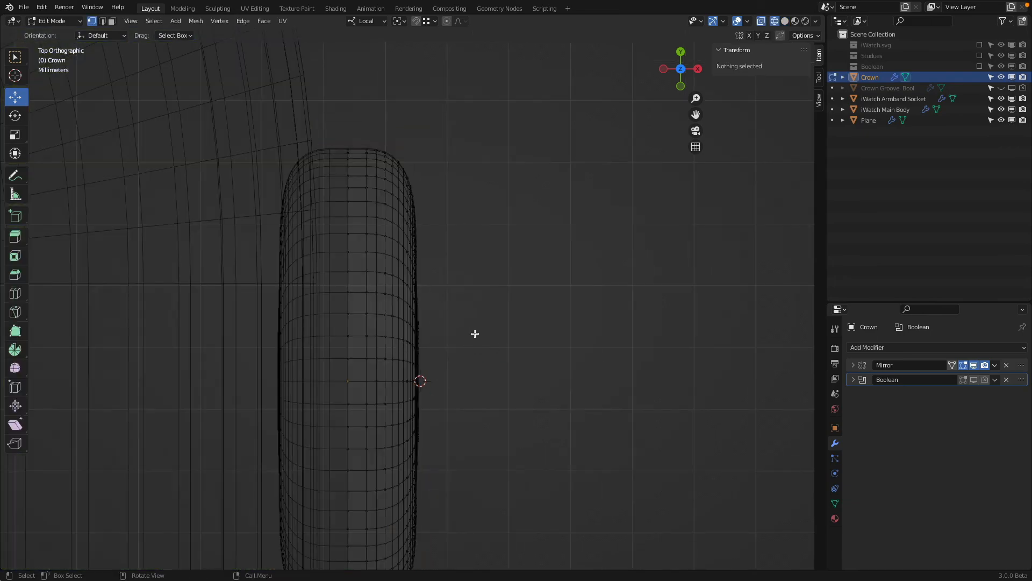
pyautogui.scroll(3, 475, 333)
pyautogui.scroll(-3, 475, 333)
# - Examine the mesh and shading of the crown's front face in solid view, comparing Edit Mode with Object Mode
pyautogui.moveTo(474, 334); pyautogui.dragTo(421, 275, button='middle')
pyautogui.press('z')
pyautogui.click(508, 264)
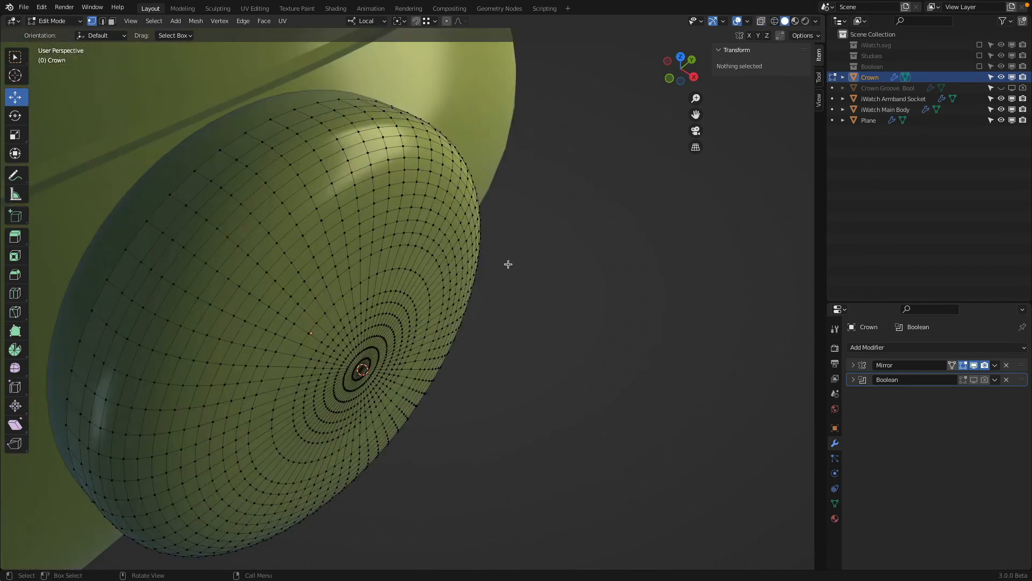
pyautogui.moveTo(508, 263); pyautogui.dragTo(503, 267, button='middle')
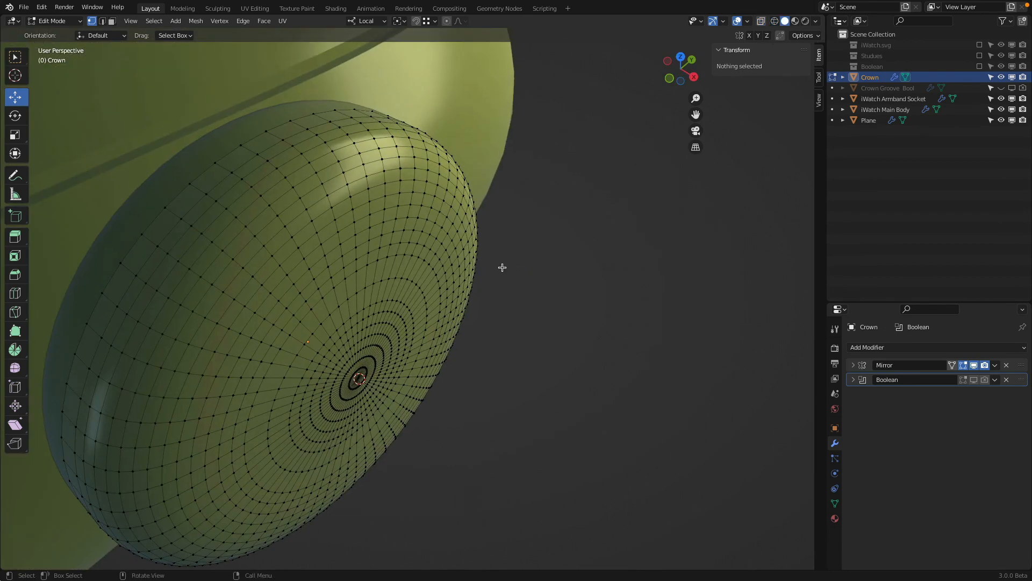
pyautogui.press('Tab')
pyautogui.press('Tab')
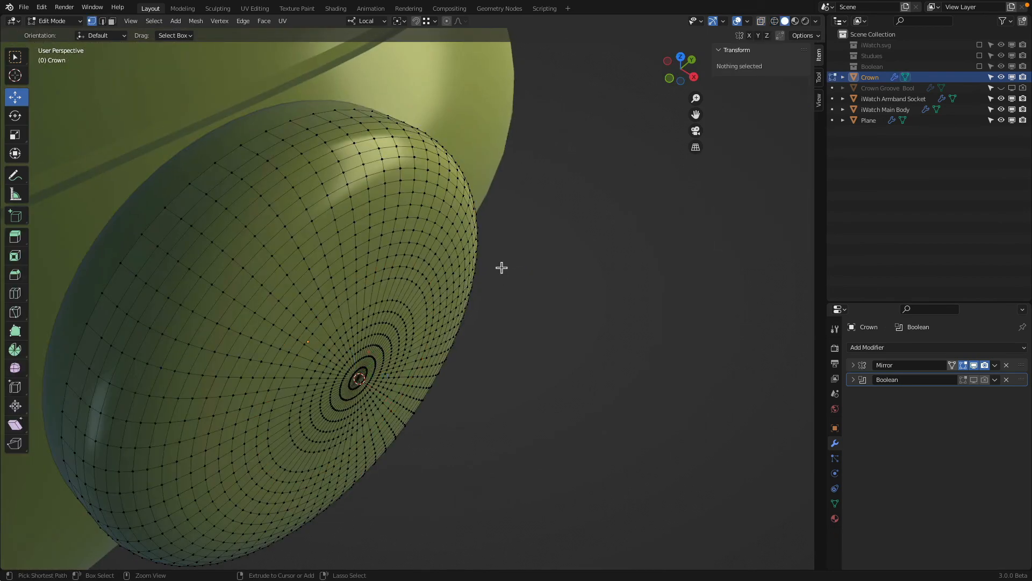
pyautogui.press('Tab')
pyautogui.press('z')
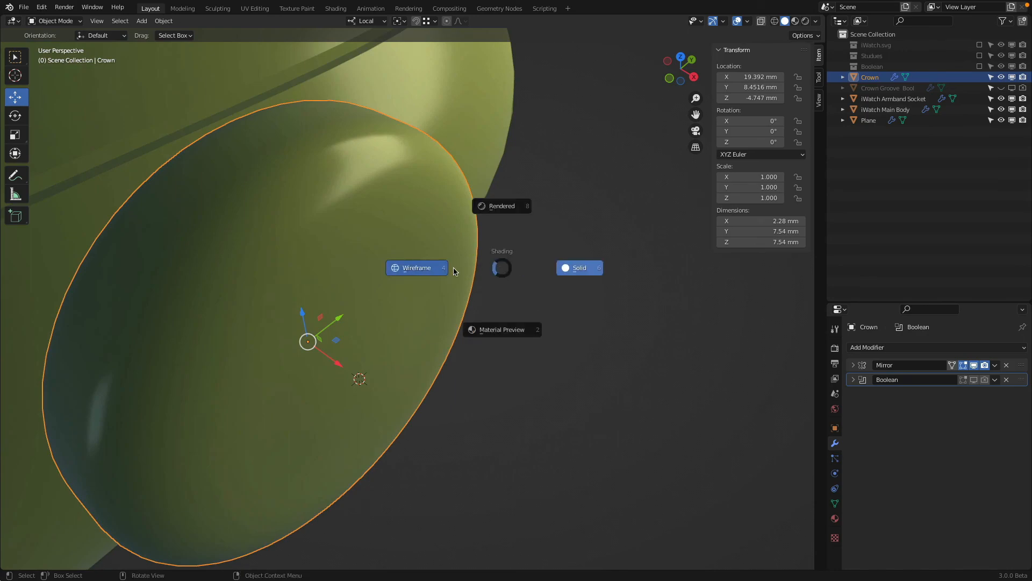
pyautogui.click(439, 271)
pyautogui.moveTo(507, 282); pyautogui.dragTo(514, 216, button='middle')
pyautogui.hotkey('shift', 'z')
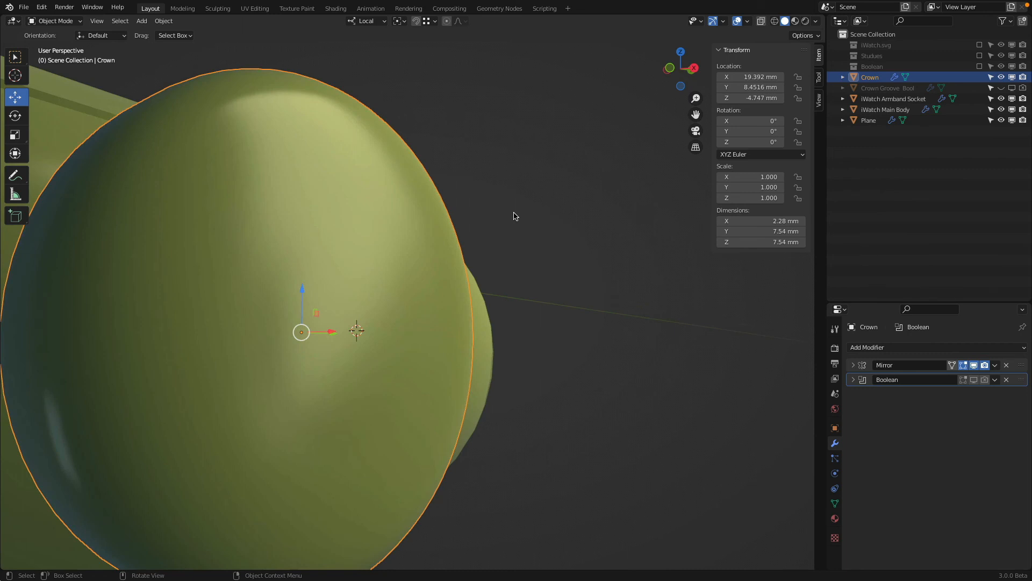
# - Change the viewport's MatCap to the glossy dark red one
pyautogui.moveTo(556, 202); pyautogui.dragTo(476, 215, button='middle')
pyautogui.click(816, 21)
pyautogui.click(805, 96)
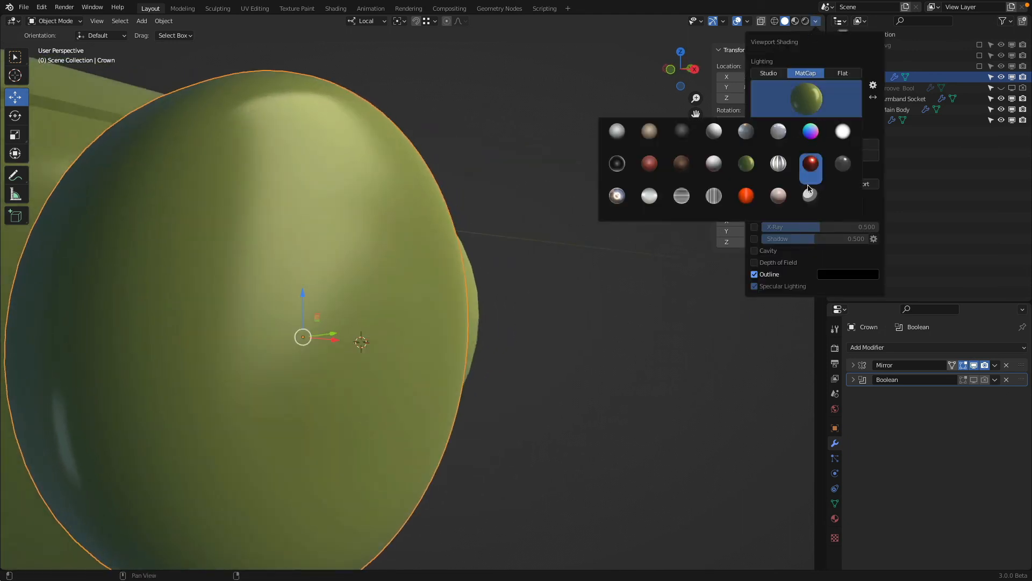
pyautogui.click(810, 190)
# - Delete the vertices of a circular edge loop on the crown's front face to isolate the central disc
pyautogui.moveTo(687, 179)
pyautogui.mouseDown(button='middle')
pyautogui.moveTo(428, 170)
pyautogui.moveTo(417, 176)
pyautogui.moveTo(452, 208)
pyautogui.moveTo(459, 191)
pyautogui.moveTo(382, 198)
pyautogui.moveTo(376, 214)
pyautogui.moveTo(326, 236)
pyautogui.mouseUp(button='middle')
pyautogui.press('Tab')
pyautogui.keyDown('alt'); pyautogui.click(326, 235); pyautogui.keyUp('alt')
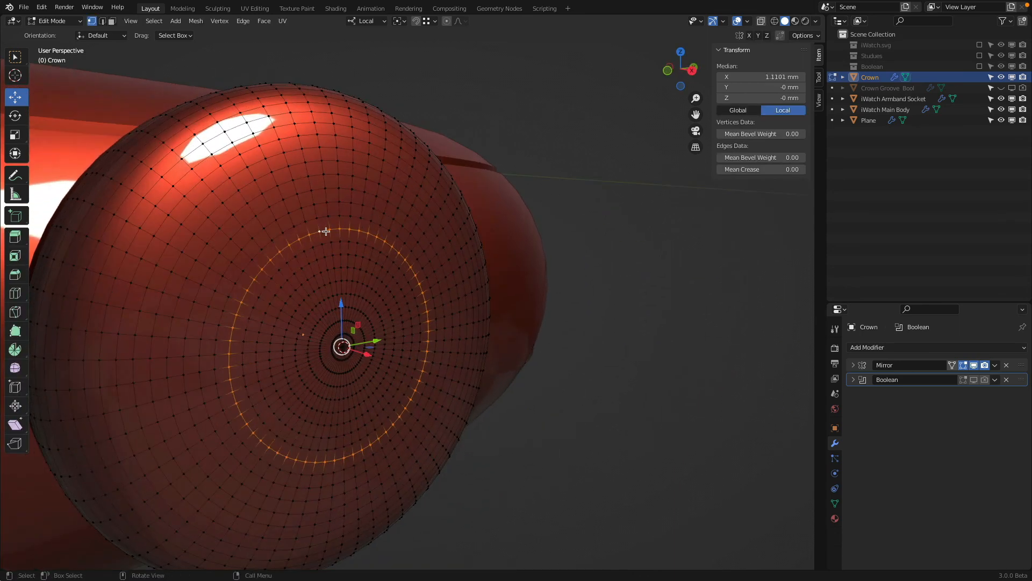
pyautogui.press('x')
pyautogui.click(326, 162)
# - Delete the vertices of an edge loop near the crown's rim and the linked curved surface between it and the central disc
pyautogui.moveTo(326, 162); pyautogui.dragTo(378, 163, button='middle')
pyautogui.keyDown('alt'); pyautogui.click(362, 173); pyautogui.keyUp('alt')
pyautogui.press('x')
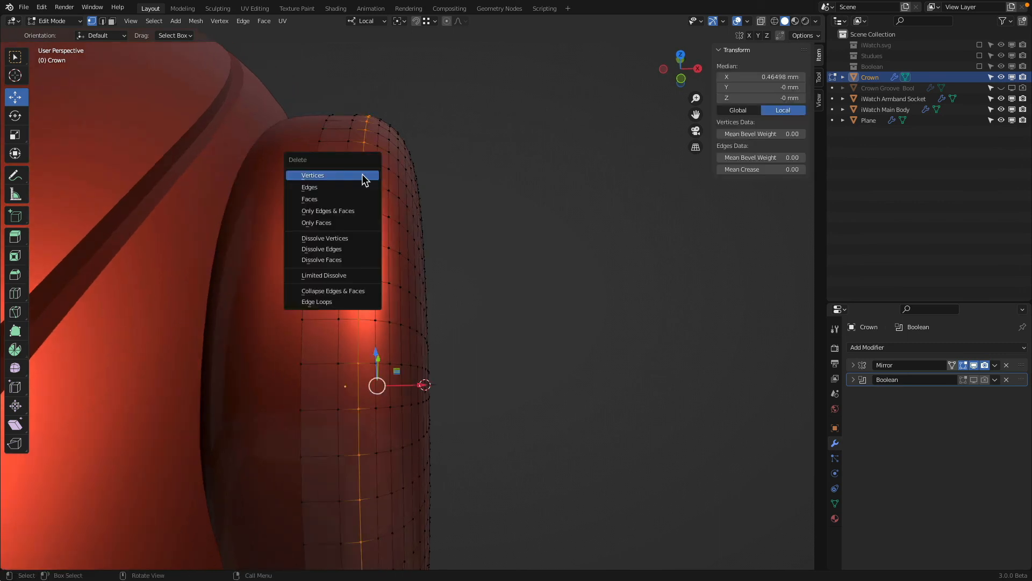
pyautogui.click(365, 176)
pyautogui.press('l')
pyautogui.press('x')
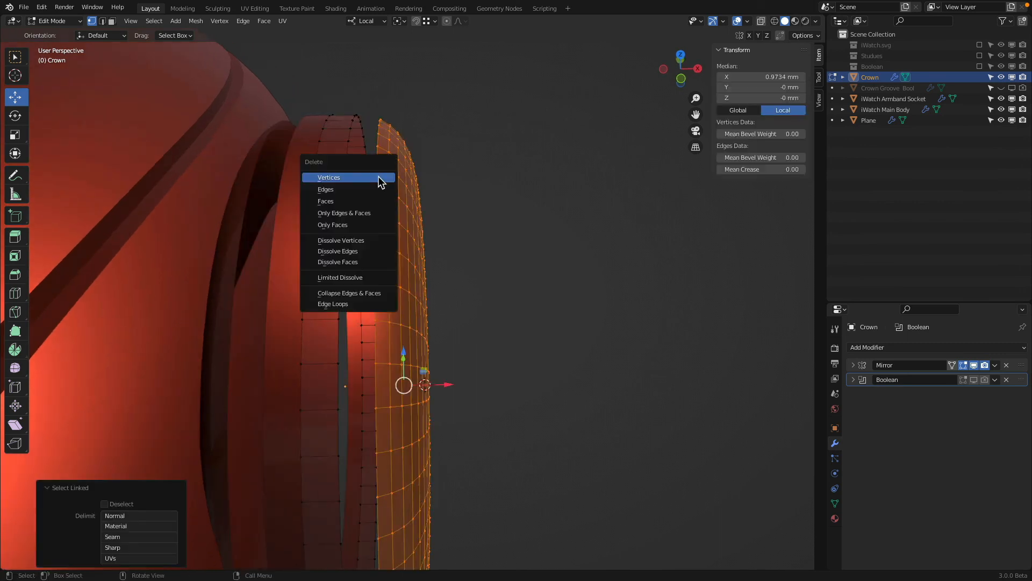
pyautogui.click(378, 176)
# - Bridge the rim's open edge loop with the outer edge loop of the central disc
pyautogui.keyDown('alt'); pyautogui.click(376, 176); pyautogui.keyUp('alt')
pyautogui.moveTo(431, 176); pyautogui.dragTo(393, 240, button='middle')
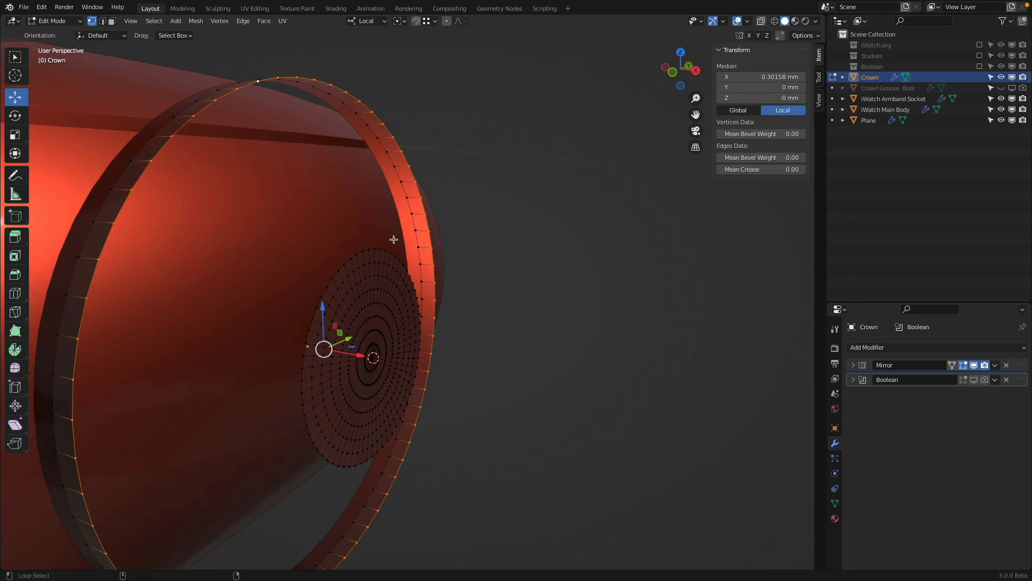
pyautogui.keyDown('alt'); pyautogui.keyDown('shift'); pyautogui.click(379, 247); pyautogui.keyUp('shift'); pyautogui.keyUp('alt')
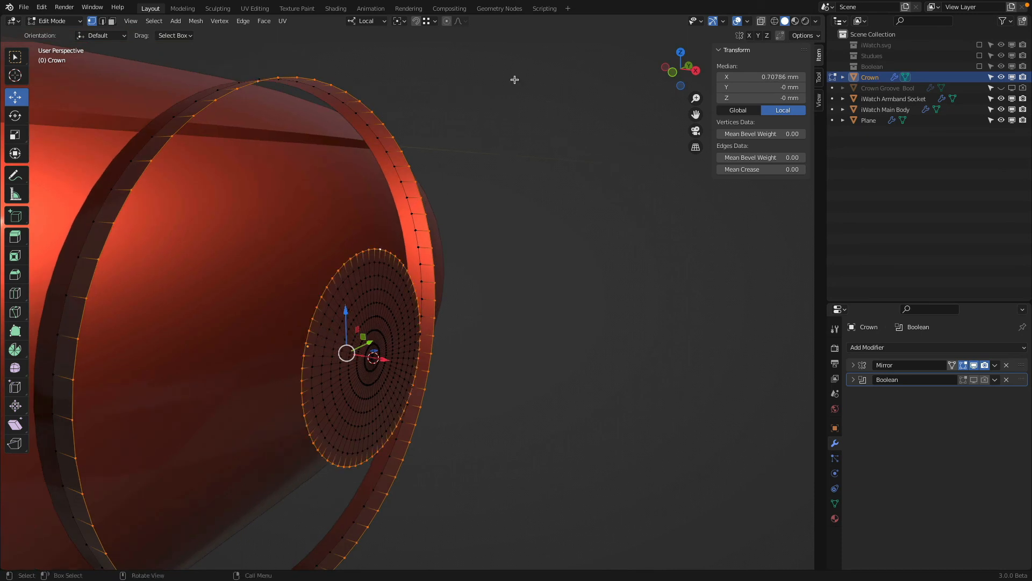
pyautogui.click(264, 21)
pyautogui.moveTo(243, 21)
pyautogui.click(280, 53)
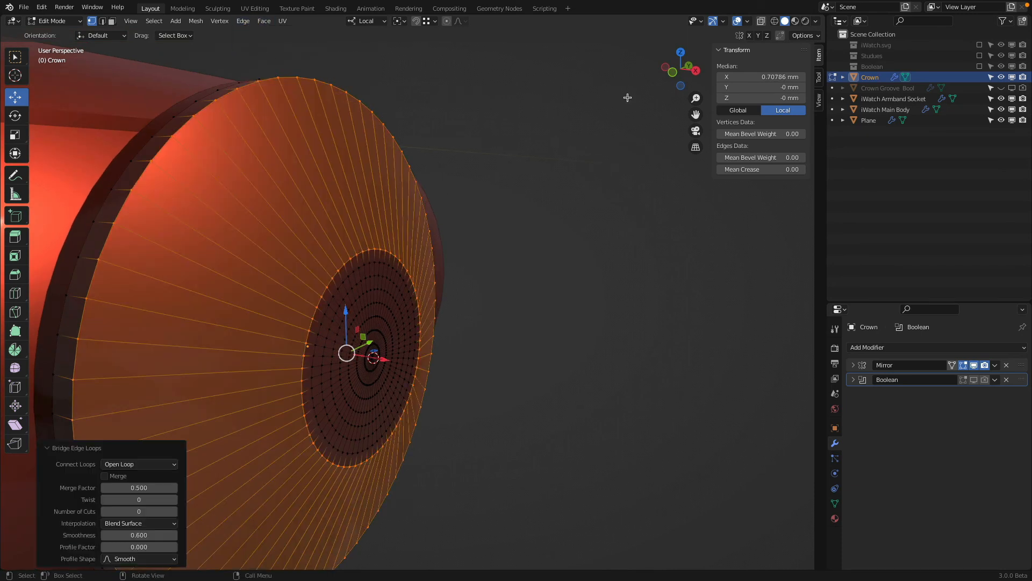
# - Set the bridge to 15 cuts with a smoothness of 0.409
pyautogui.click(673, 72)
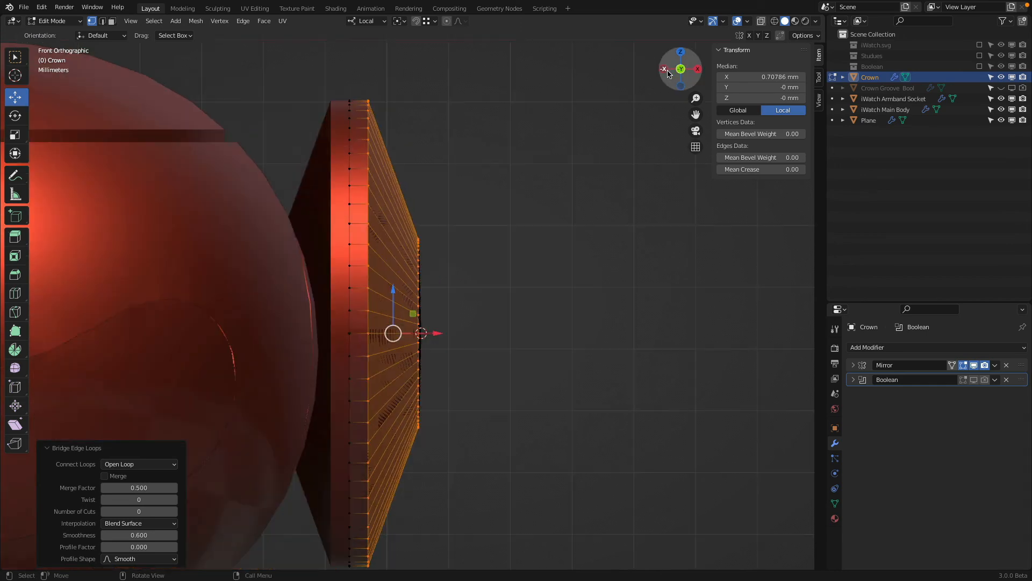
pyautogui.click(139, 511)
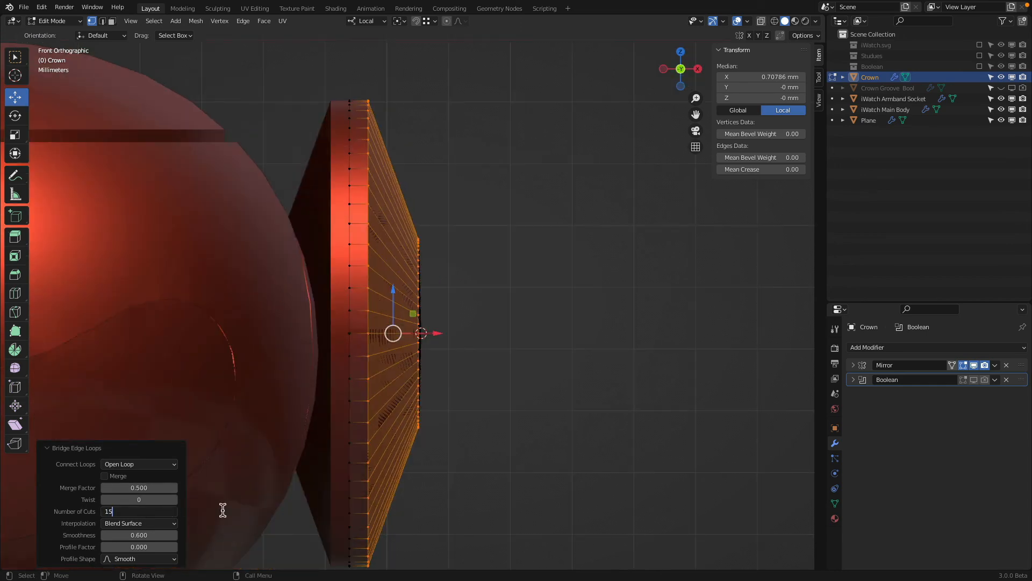
pyautogui.press('Return')
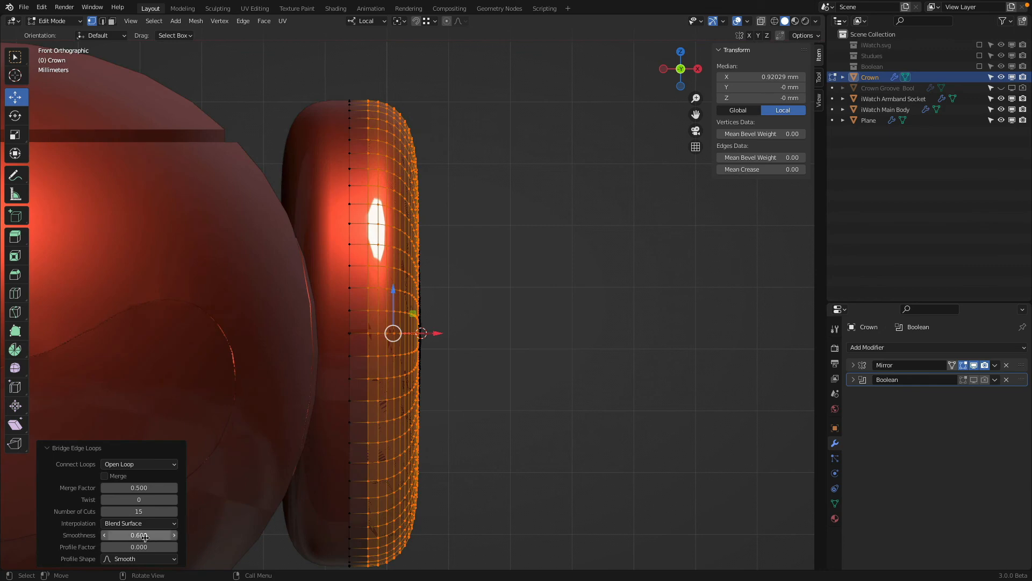
pyautogui.moveTo(139, 535); pyautogui.dragTo(110, 535)
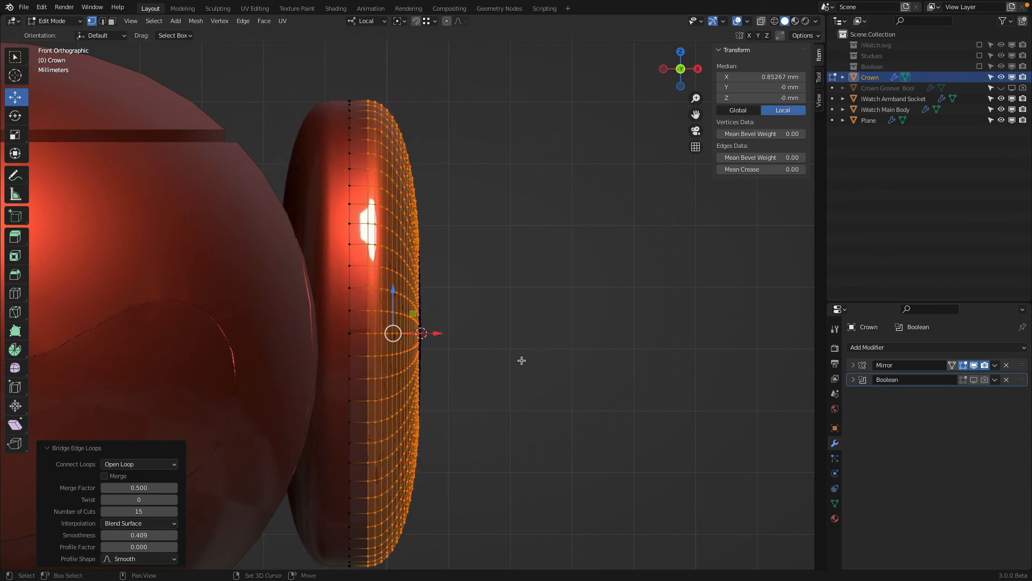
pyautogui.keyDown('shift'); pyautogui.moveTo(521, 360); pyautogui.dragTo(482, 356, button='middle'); pyautogui.keyUp('shift')
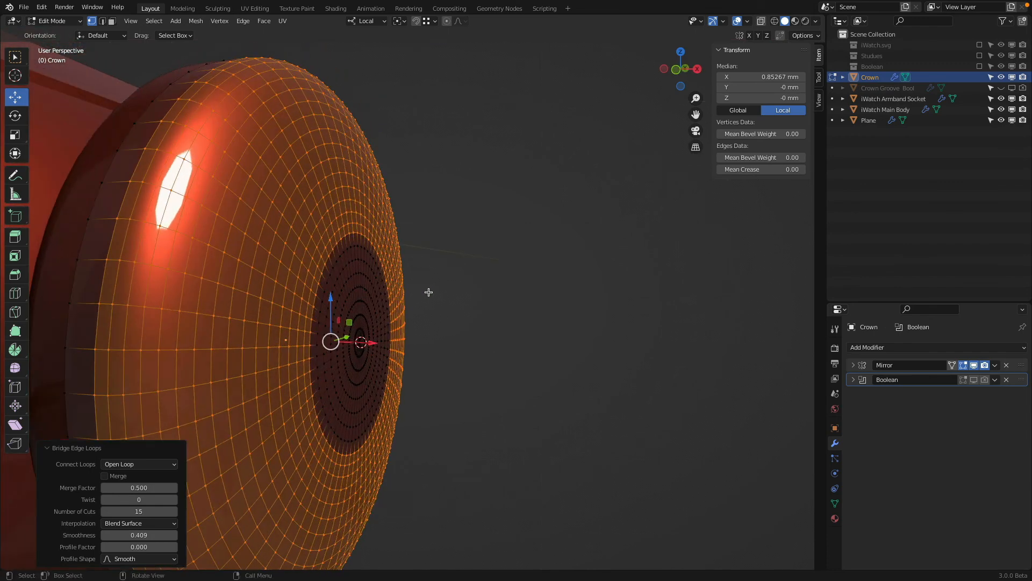
# - Set the bridge's smoothness to 0.559 and check the crown's surface in Object Mode
pyautogui.click(676, 69)
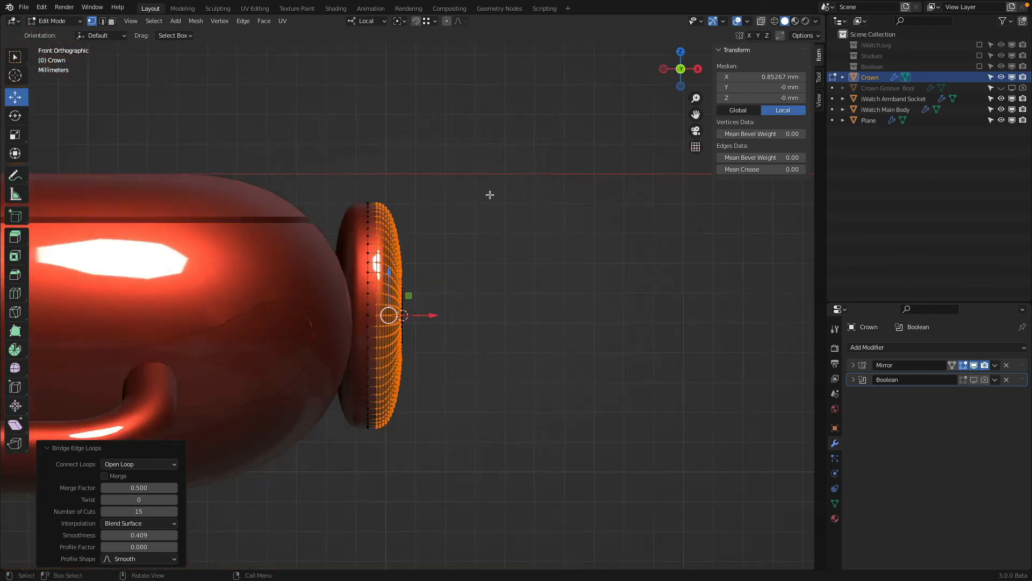
pyautogui.scroll(5, 430, 219)
pyautogui.keyDown('shift'); pyautogui.moveTo(444, 202); pyautogui.dragTo(465, 344, button='middle'); pyautogui.keyUp('shift')
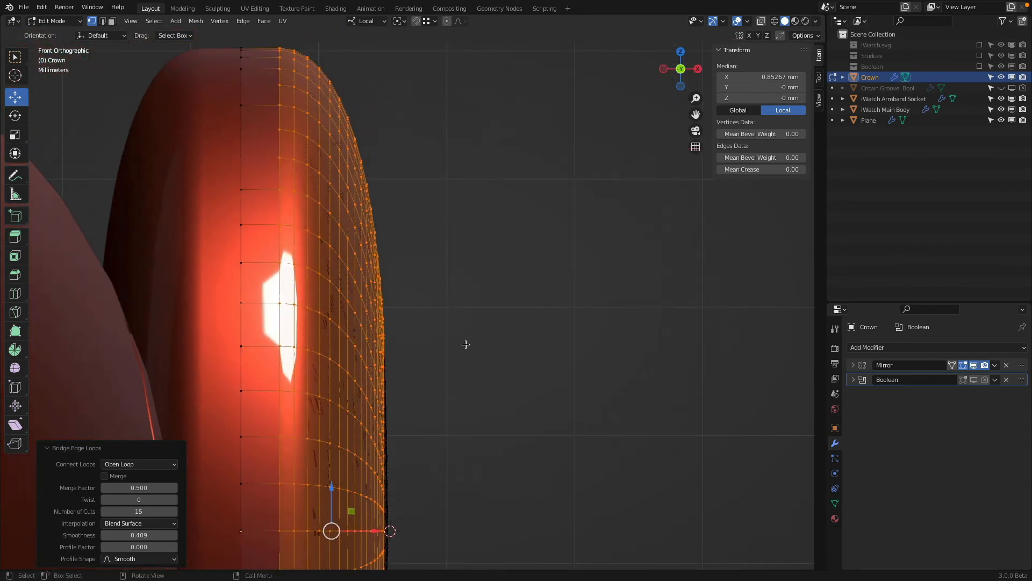
pyautogui.moveTo(134, 535); pyautogui.dragTo(156, 535)
pyautogui.scroll(3, 430, 270)
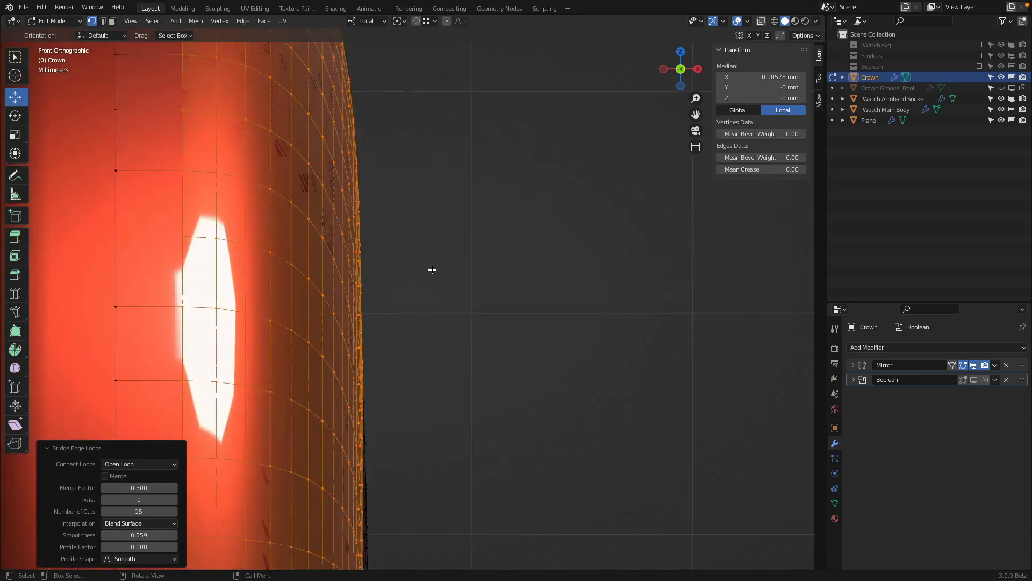
pyautogui.press('Tab')
pyautogui.scroll(-5, 431, 270)
pyautogui.moveTo(505, 283); pyautogui.dragTo(369, 338, button='middle')
pyautogui.scroll(-4, 429, 290)
pyautogui.scroll(3, 413, 293)
# - Delete the bridged faces between the crown's rim and the central disc in Edit Mode
pyautogui.press('Tab')
pyautogui.scroll(2, 358, 325)
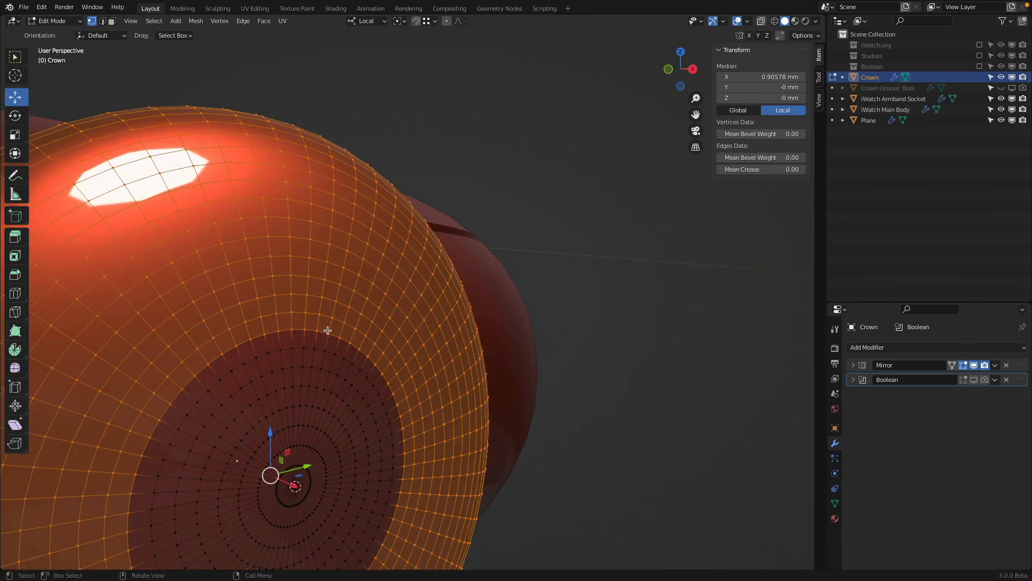
pyautogui.press('x')
pyautogui.click(466, 245)
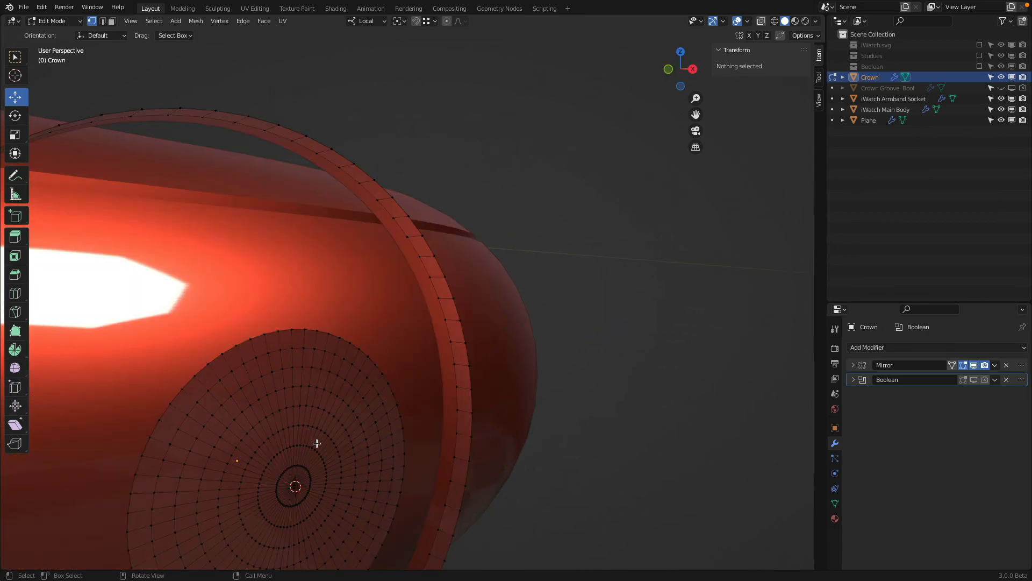
# - Select the whole central disc of the crown's front face and scale it up evenly
pyautogui.press('l')
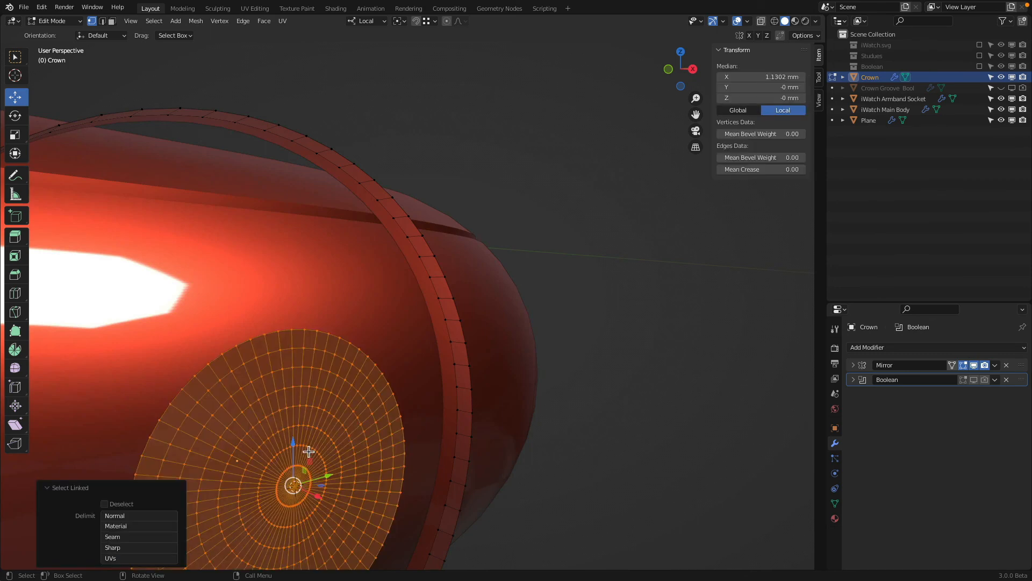
pyautogui.press('KP_1')
pyautogui.keyDown('shift'); pyautogui.moveTo(459, 375); pyautogui.dragTo(432, 285, button='middle'); pyautogui.keyUp('shift')
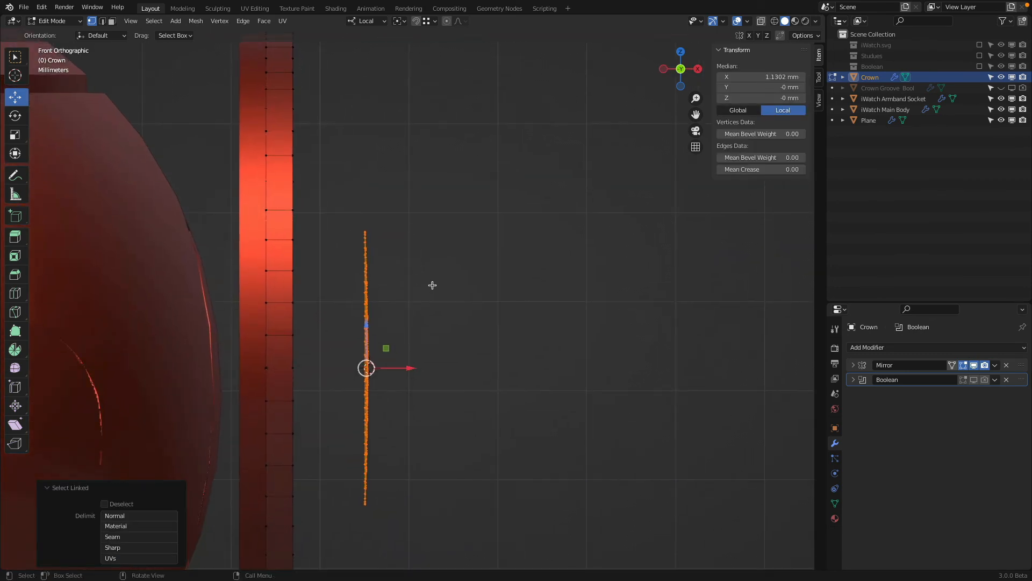
pyautogui.press('s')
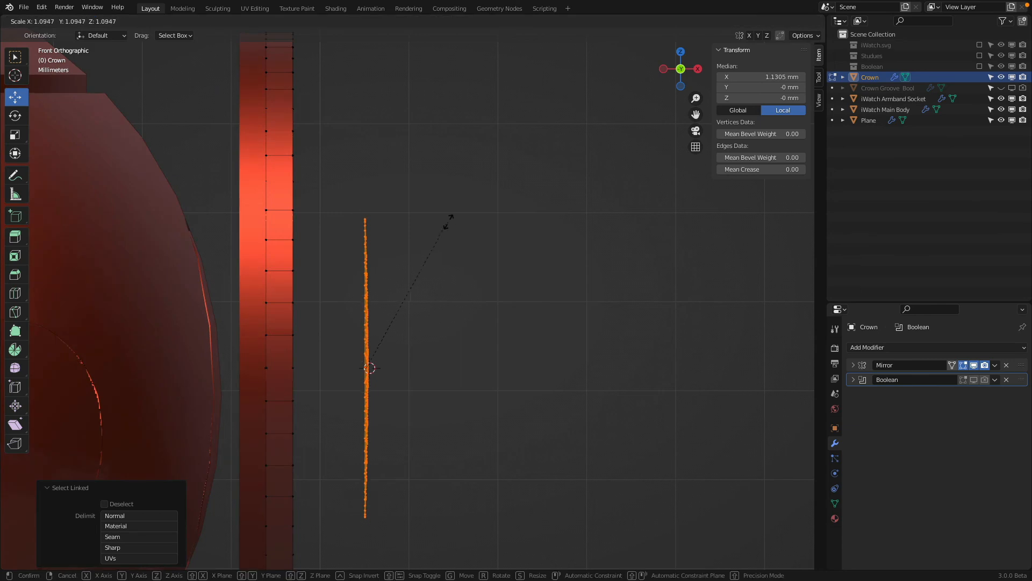
pyautogui.click(512, 171)
# - Bridge the enlarged disc's outer edge loop with the open edge loop of the crown's rim
pyautogui.moveTo(512, 171); pyautogui.dragTo(427, 306, button='middle')
pyautogui.keyDown('alt'); pyautogui.click(426, 306); pyautogui.keyUp('alt')
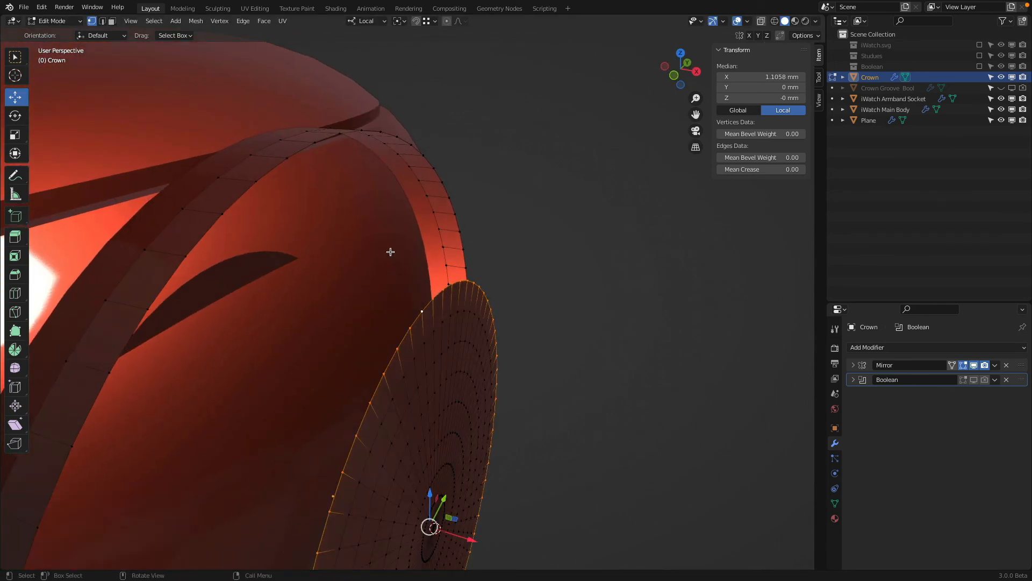
pyautogui.keyDown('alt'); pyautogui.keyDown('shift'); pyautogui.click(241, 196); pyautogui.keyUp('shift'); pyautogui.keyUp('alt')
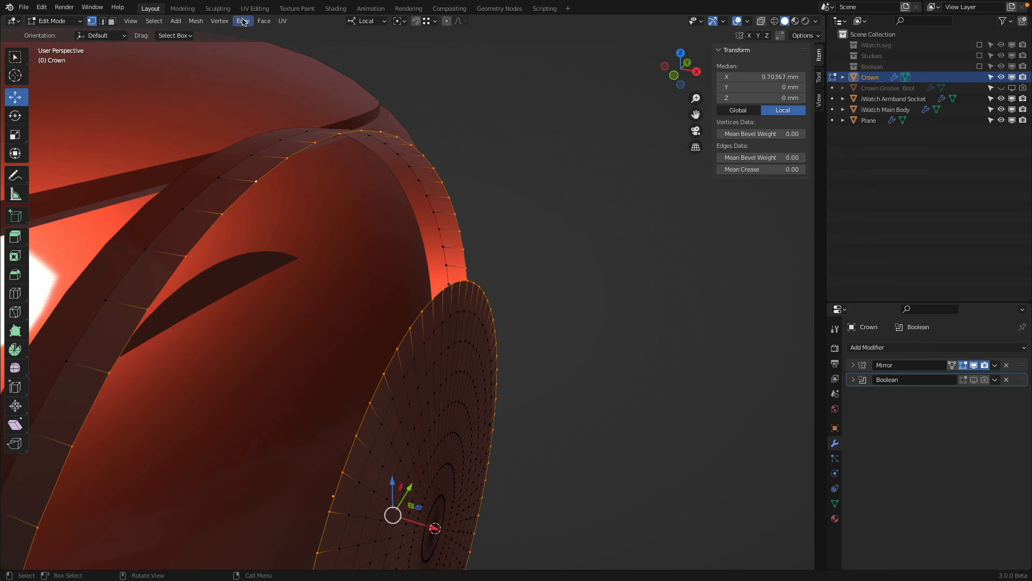
pyautogui.click(243, 21)
pyautogui.click(256, 57)
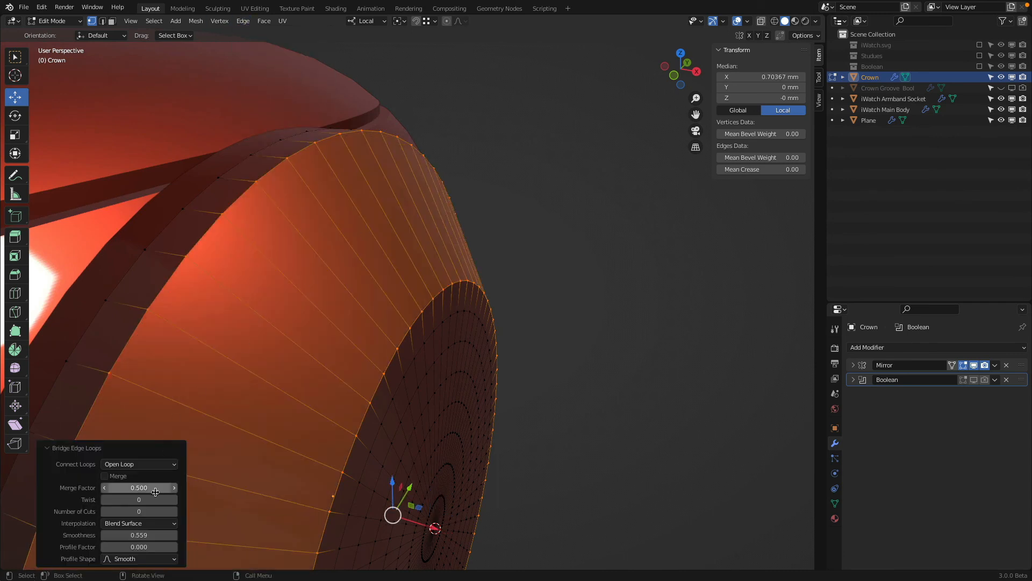
# - Give the new bridge 15 cuts and a smoothness of 0.719
pyautogui.press('Return')
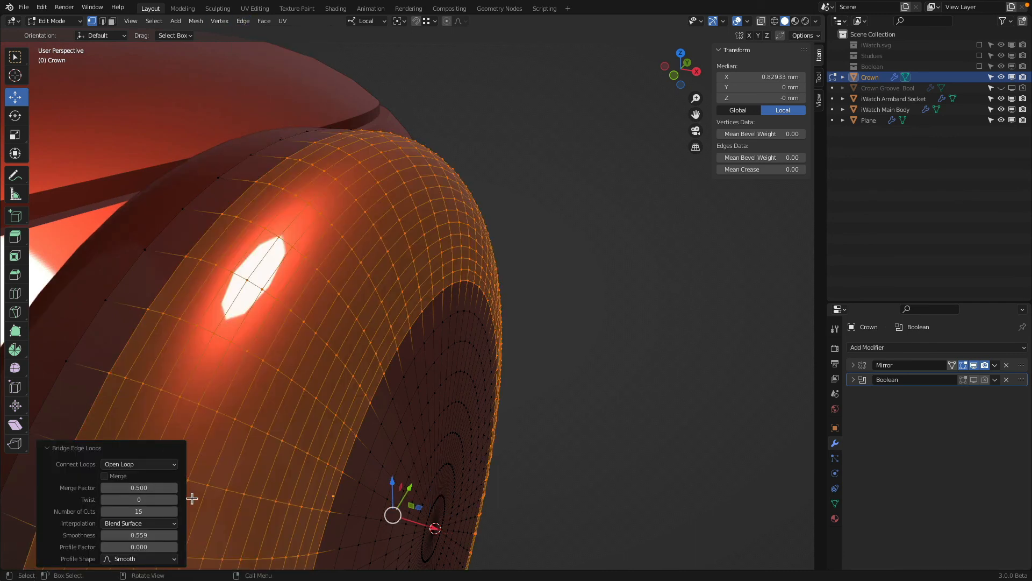
pyautogui.press('KP_1')
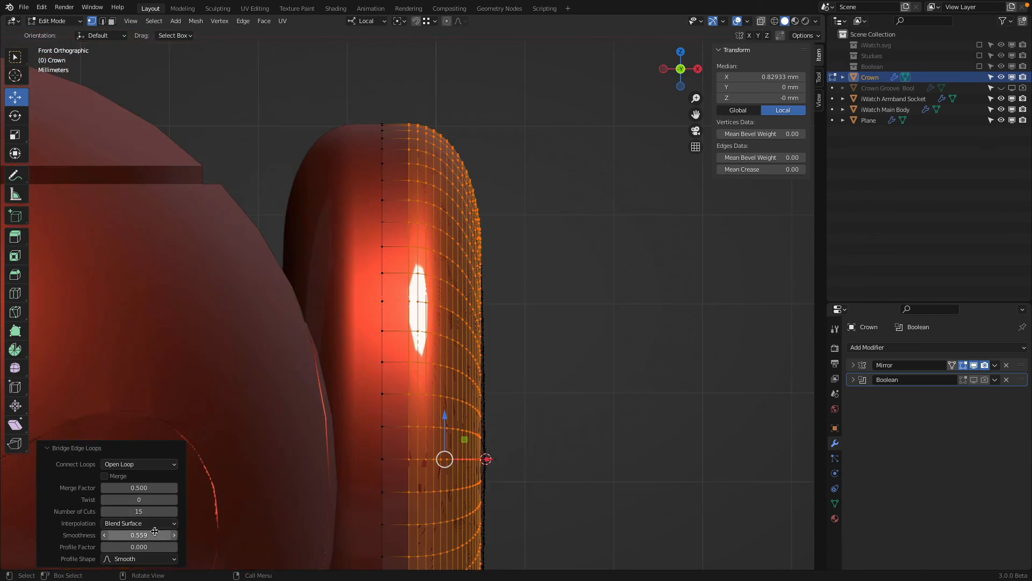
pyautogui.moveTo(139, 534); pyautogui.dragTo(207, 534)
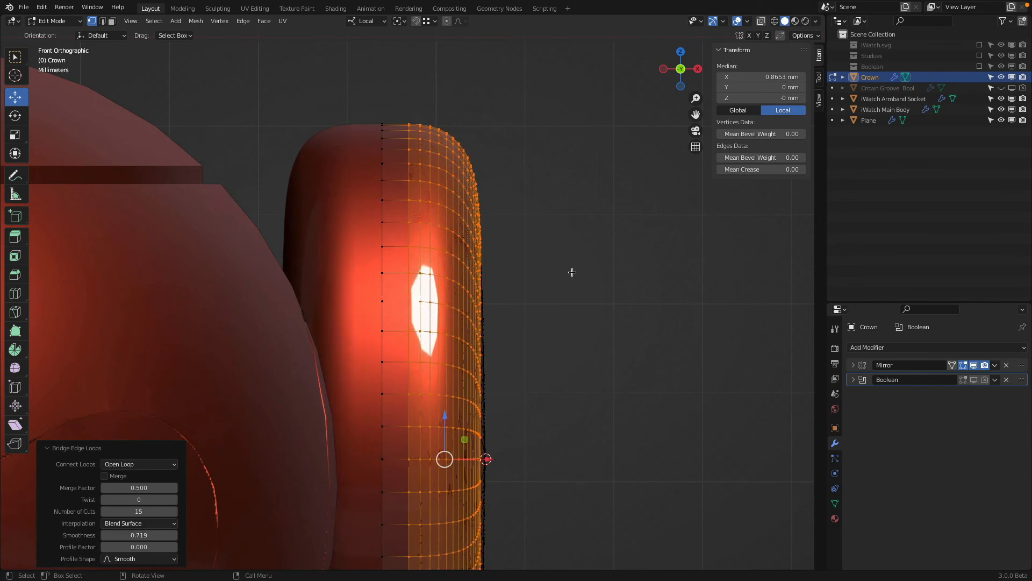
# - Examine the rebuilt crown surface and its edge profile in Object Mode and Edit Mode from front and perspective views
pyautogui.moveTo(572, 272); pyautogui.dragTo(547, 290, button='middle')
pyautogui.press('Tab')
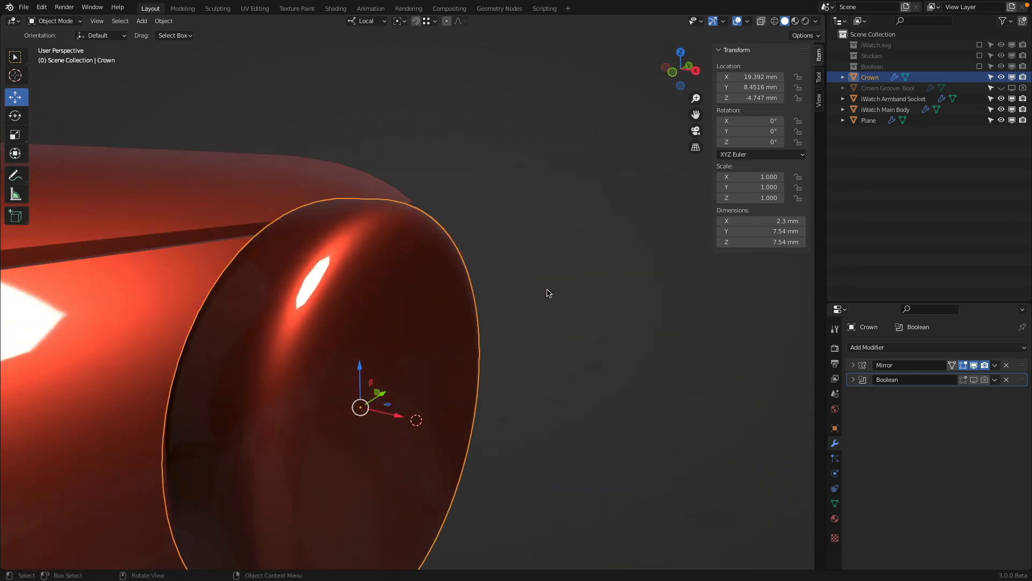
pyautogui.press('KP_1')
pyautogui.scroll(5, 546, 289)
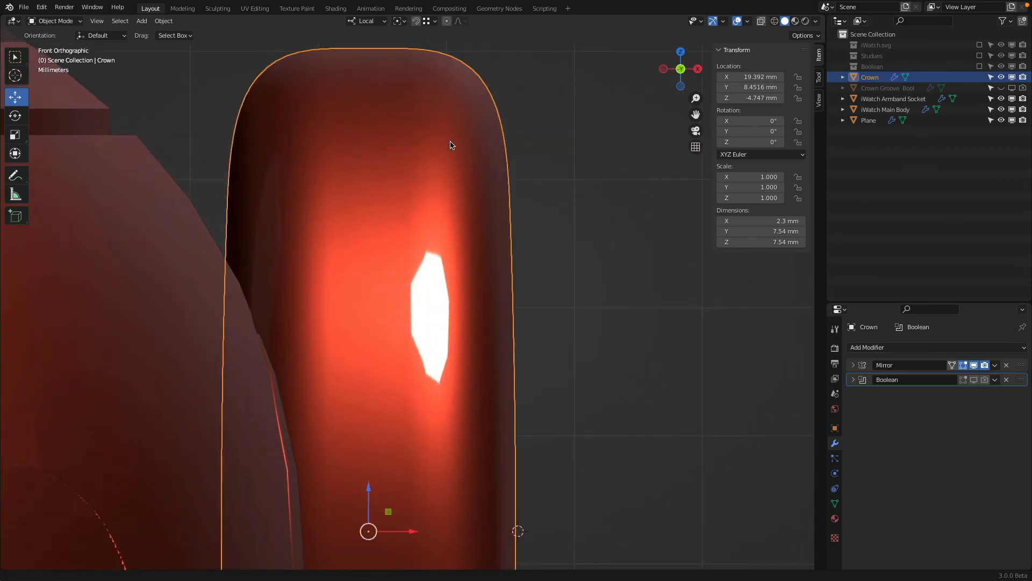
pyautogui.keyDown('shift'); pyautogui.moveTo(452, 145); pyautogui.dragTo(455, 289, button='middle'); pyautogui.keyUp('shift')
pyautogui.scroll(2, 452, 203)
pyautogui.press('Tab')
pyautogui.scroll(4, 423, 162)
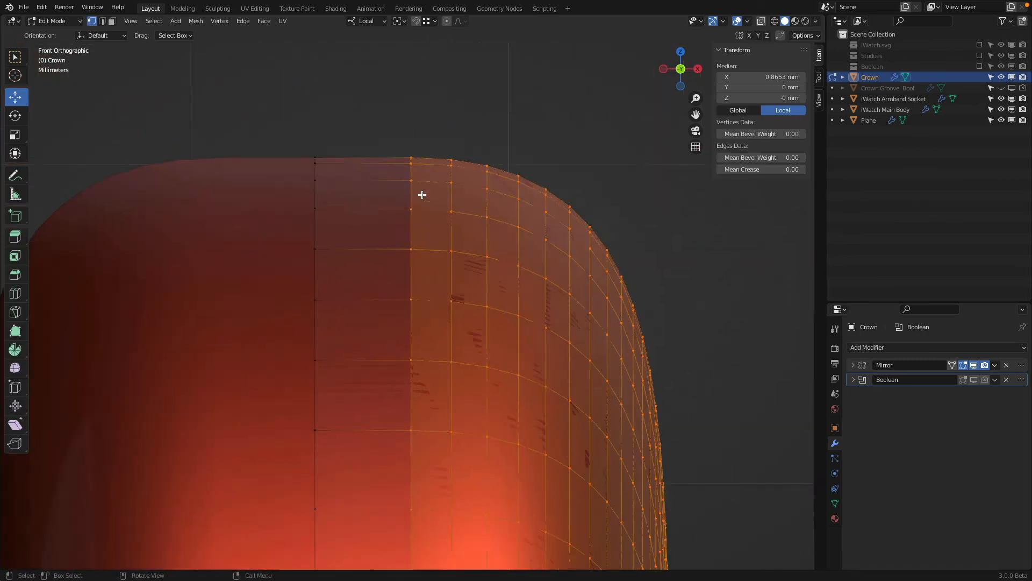
pyautogui.press('Tab')
pyautogui.scroll(-9, 419, 172)
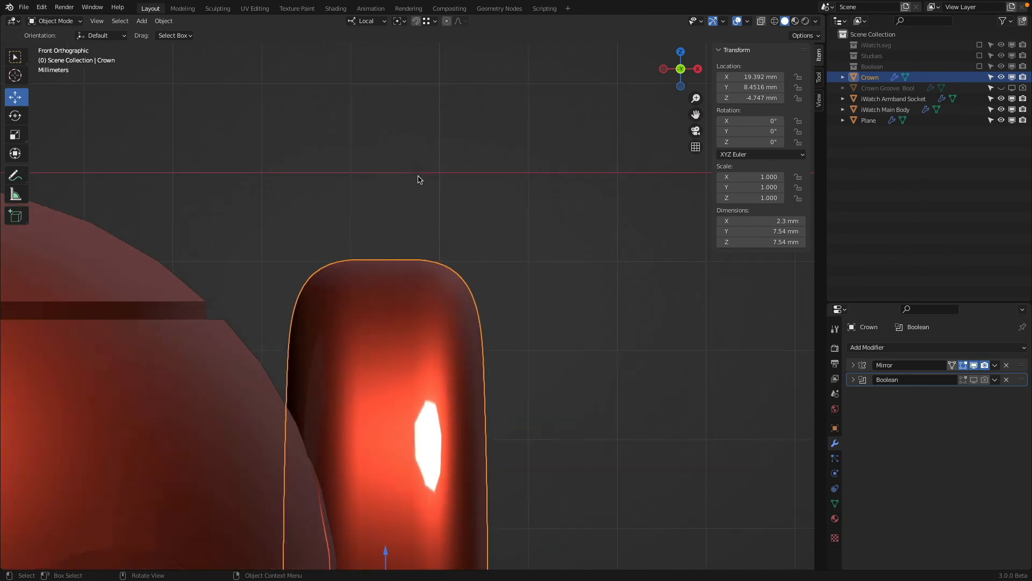
pyautogui.moveTo(420, 180)
pyautogui.mouseDown(button='middle')
pyautogui.moveTo(451, 209)
pyautogui.moveTo(414, 201)
pyautogui.moveTo(418, 191)
pyautogui.mouseUp(button='middle')
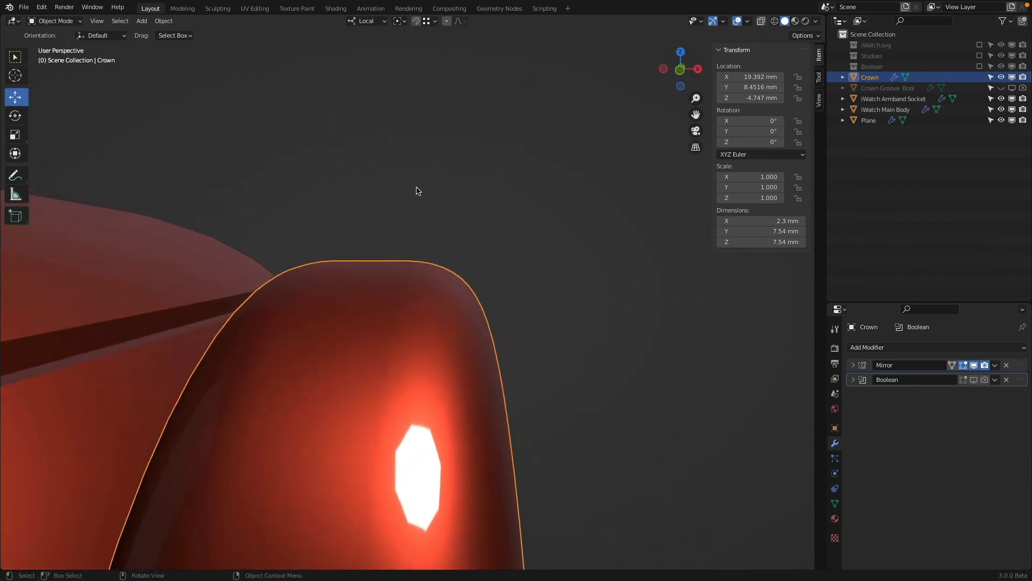
# - Add one centred edge loop to the flat band of the crown's rim in Edit Mode
pyautogui.press('Tab')
pyautogui.press('KP_1')
pyautogui.scroll(8, 416, 188)
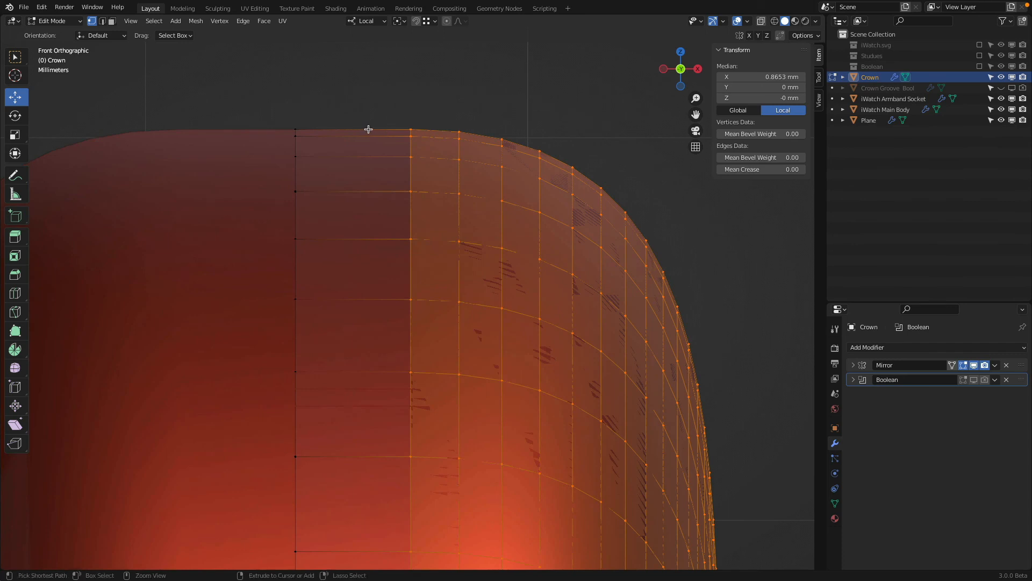
pyautogui.hotkey('ctrl', 'r')
pyautogui.click(362, 125)
pyautogui.rightClick(362, 126)
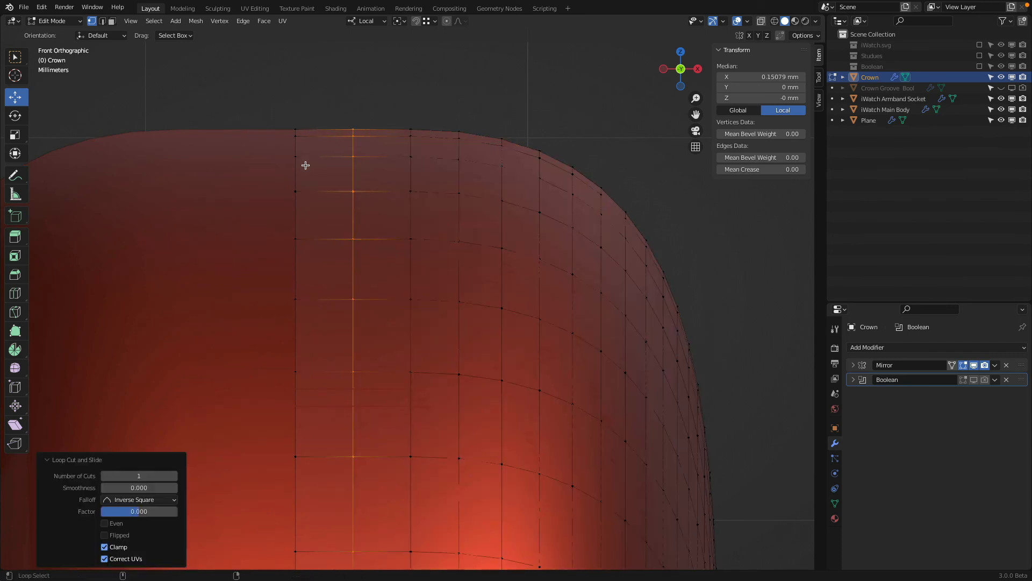
# - Try to enlarge the crown's new edge loop and the adjacent mirror-side loop slightly outward with the local X axis locked
pyautogui.keyDown('alt'); pyautogui.keyDown('shift'); pyautogui.click(298, 171); pyautogui.keyUp('shift'); pyautogui.keyUp('alt')
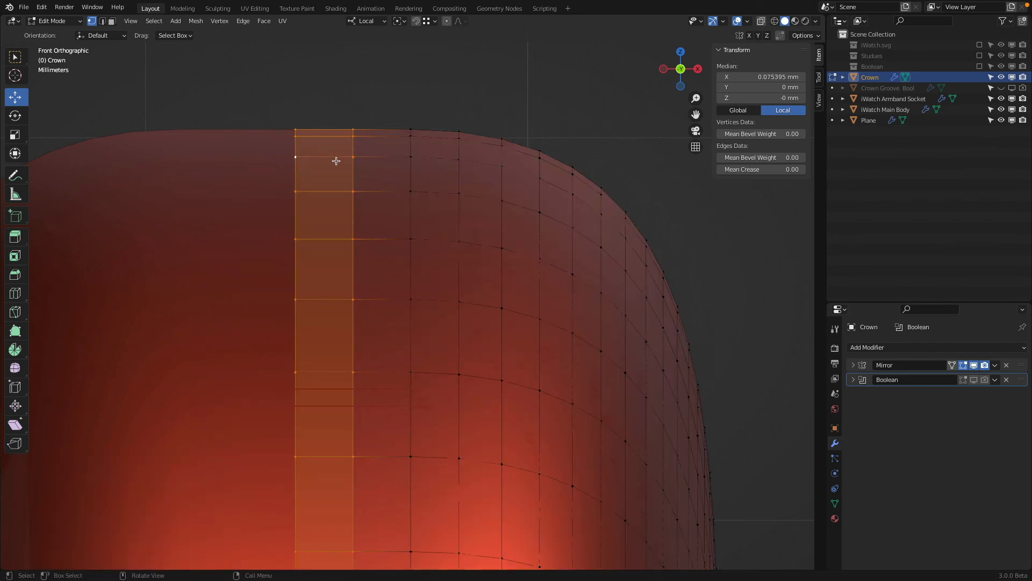
pyautogui.press('g')
pyautogui.press('z')
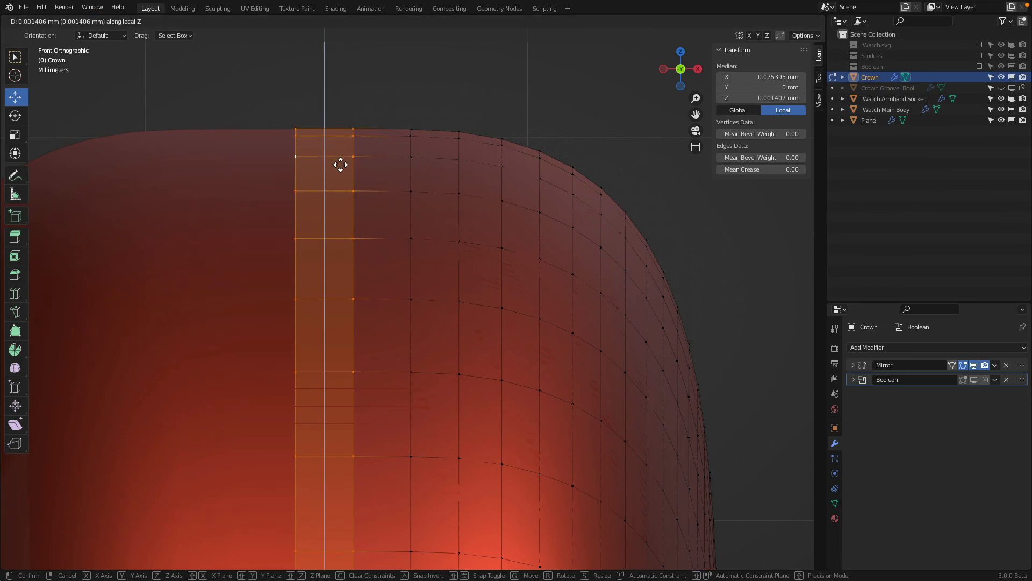
pyautogui.rightClick(336, 161)
pyautogui.press('s')
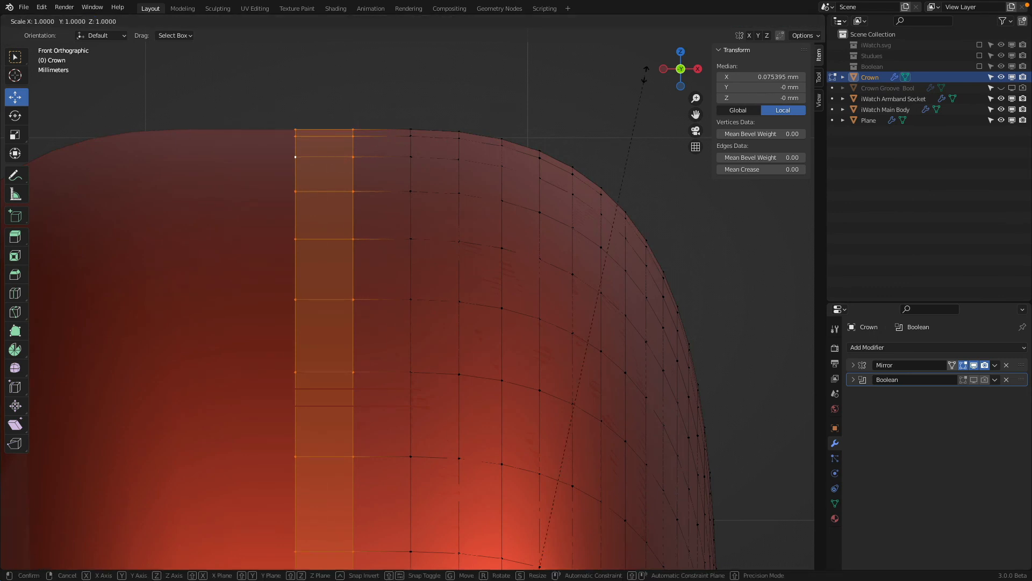
pyautogui.hotkey('shift', 'x')
pyautogui.hotkey('shift', 'x')
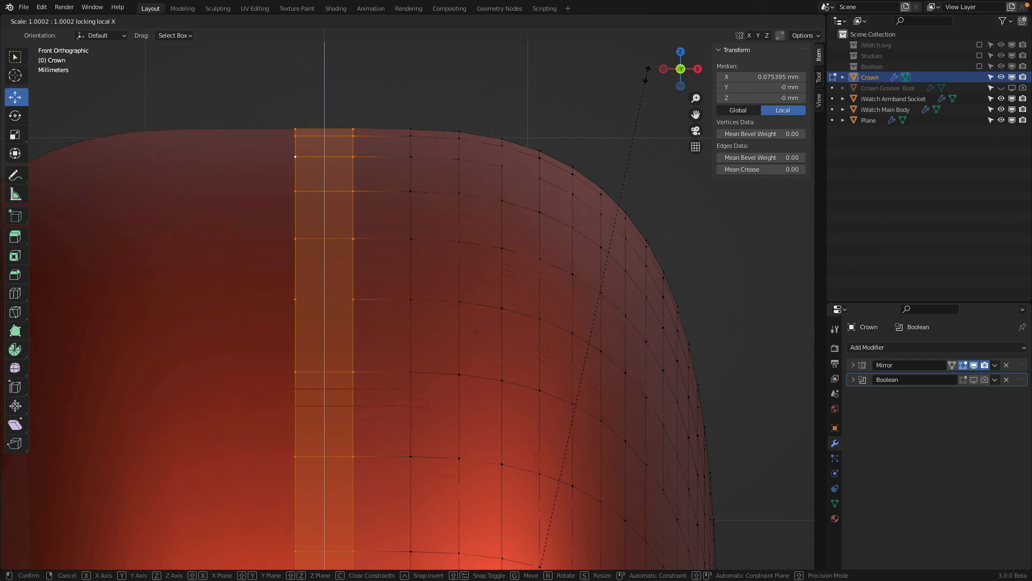
pyautogui.rightClick(648, 75)
# - Examine the crown's smoothed rim and front face in Object Mode from perspective, top, front and right views
pyautogui.press('Tab')
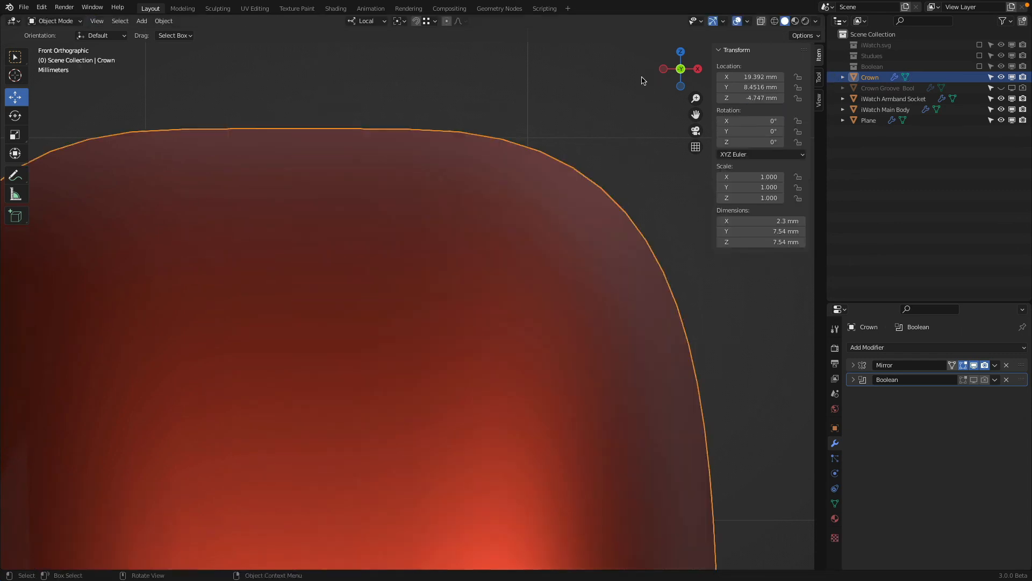
pyautogui.moveTo(473, 141); pyautogui.dragTo(474, 172, button='middle')
pyautogui.scroll(-12, 474, 173)
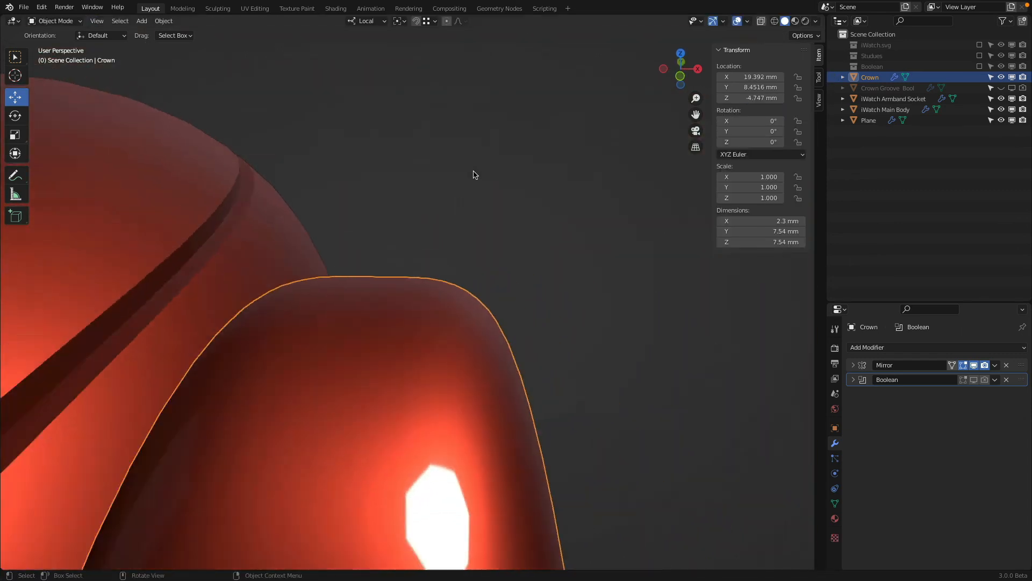
pyautogui.press('KP_7')
pyautogui.press('KP_1')
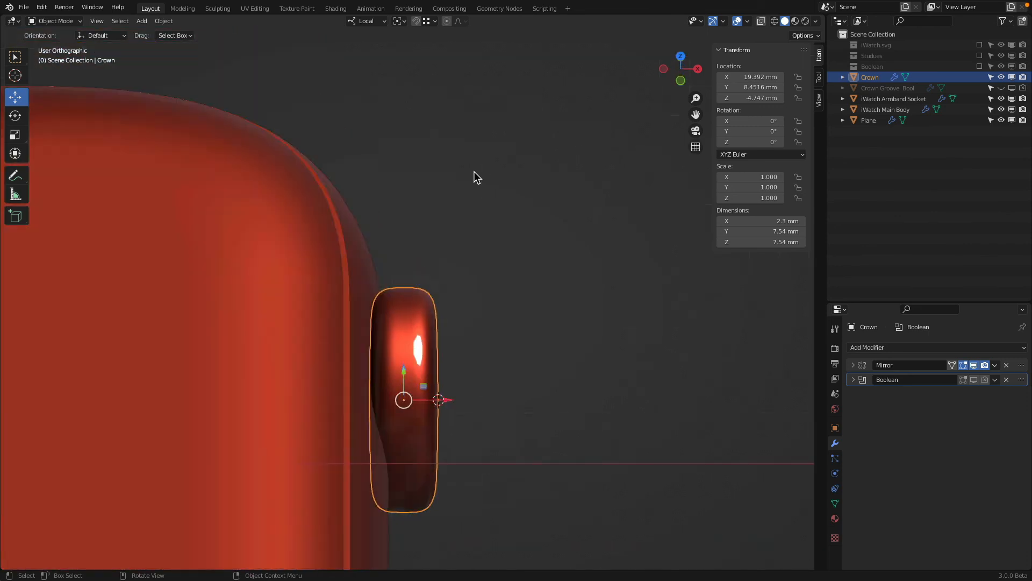
pyautogui.press('KP_3')
pyautogui.scroll(4, 438, 306)
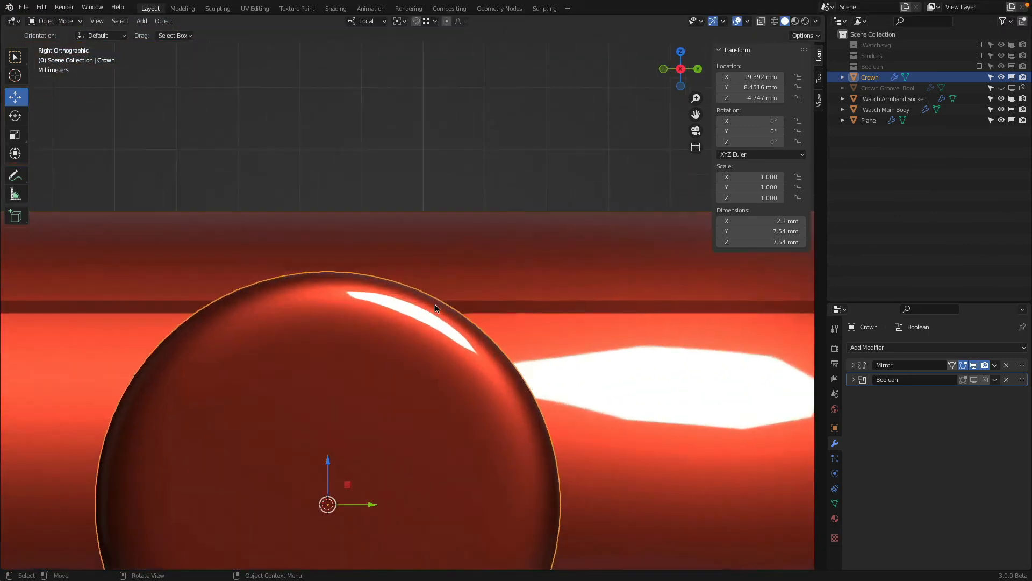
pyautogui.keyDown('shift'); pyautogui.moveTo(438, 307); pyautogui.dragTo(539, 165, button='middle'); pyautogui.keyUp('shift')
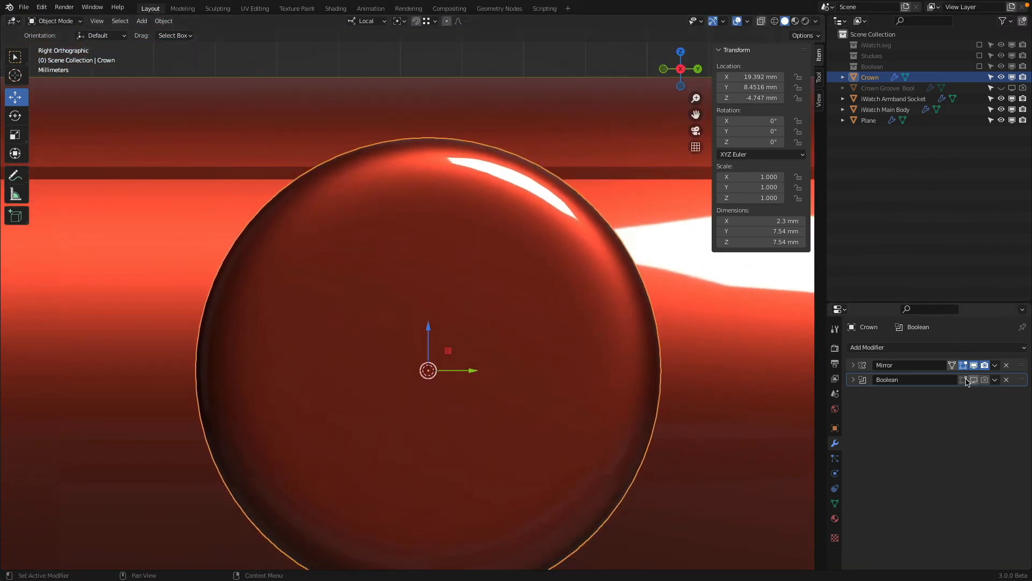
# - Re-enable the crown's Boolean modifier for viewport and render and check the cut grooves
pyautogui.click(985, 381)
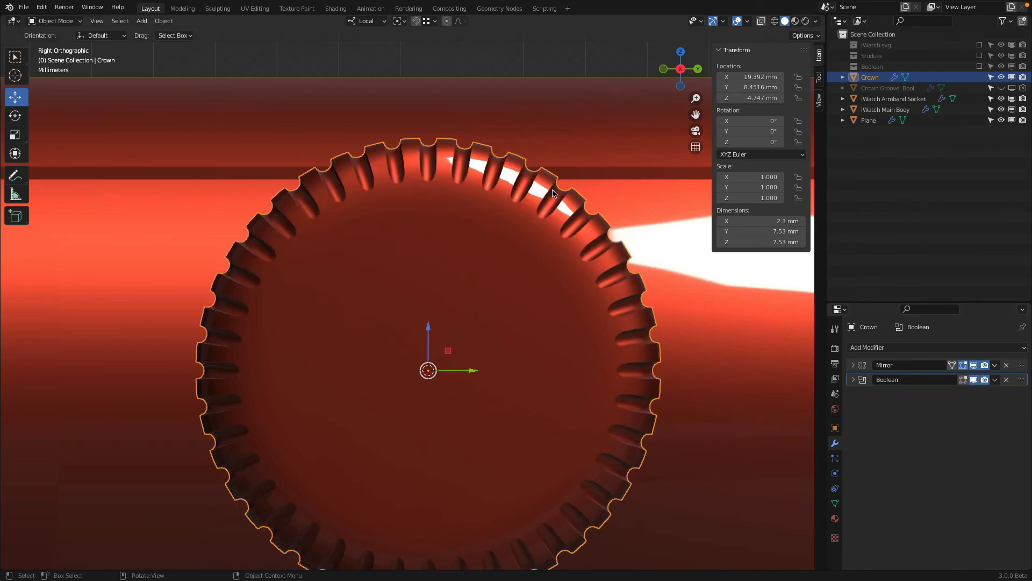
pyautogui.scroll(-4, 526, 223)
pyautogui.moveTo(525, 224)
pyautogui.mouseDown(button='middle')
pyautogui.moveTo(525, 166)
pyautogui.moveTo(524, 224)
pyautogui.moveTo(534, 170)
pyautogui.moveTo(610, 217)
pyautogui.moveTo(639, 269)
pyautogui.moveTo(479, 176)
pyautogui.moveTo(527, 226)
pyautogui.moveTo(565, 204)
pyautogui.mouseUp(button='middle')
pyautogui.press('KP_3')
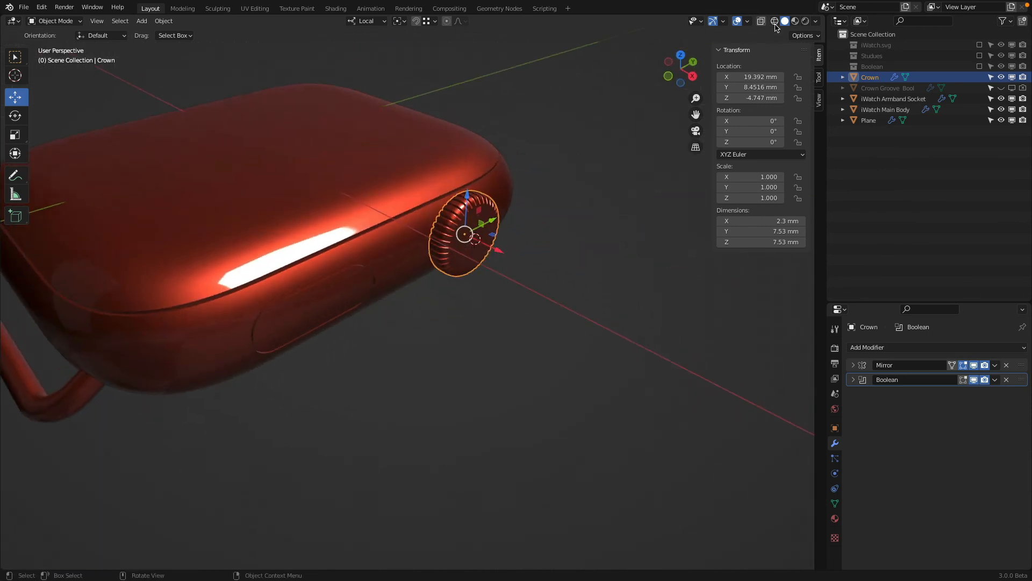
# - Switch the solid viewport lighting to Studio
pyautogui.click(816, 22)
pyautogui.click(769, 73)
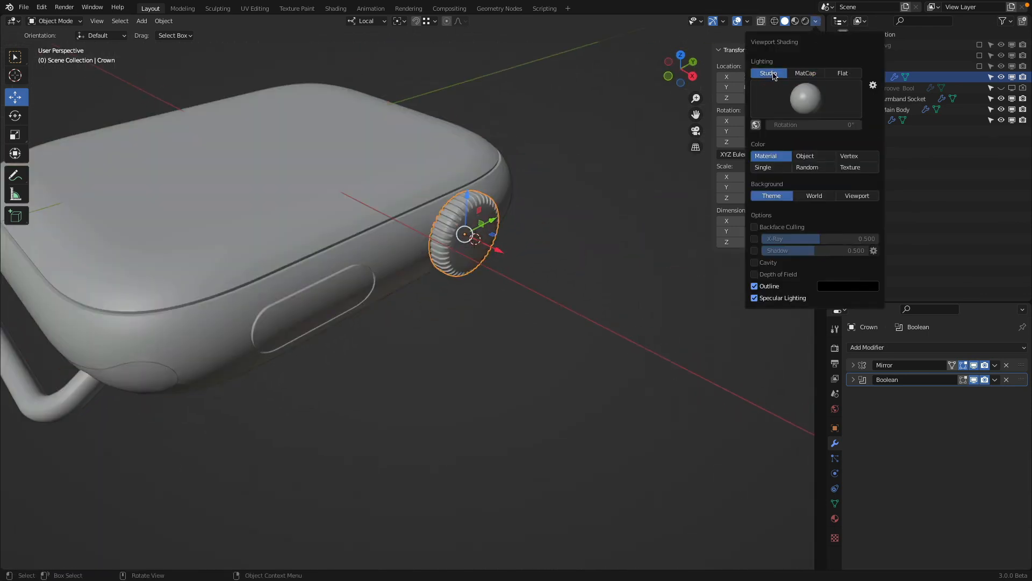
pyautogui.moveTo(472, 184); pyautogui.dragTo(509, 272, button='middle')
pyautogui.scroll(-2, 478, 234)
# - Deselect all objects and save the file
pyautogui.press('a')
pyautogui.hotkey('alt', 'a')
pyautogui.hotkey('ctrl', 's')
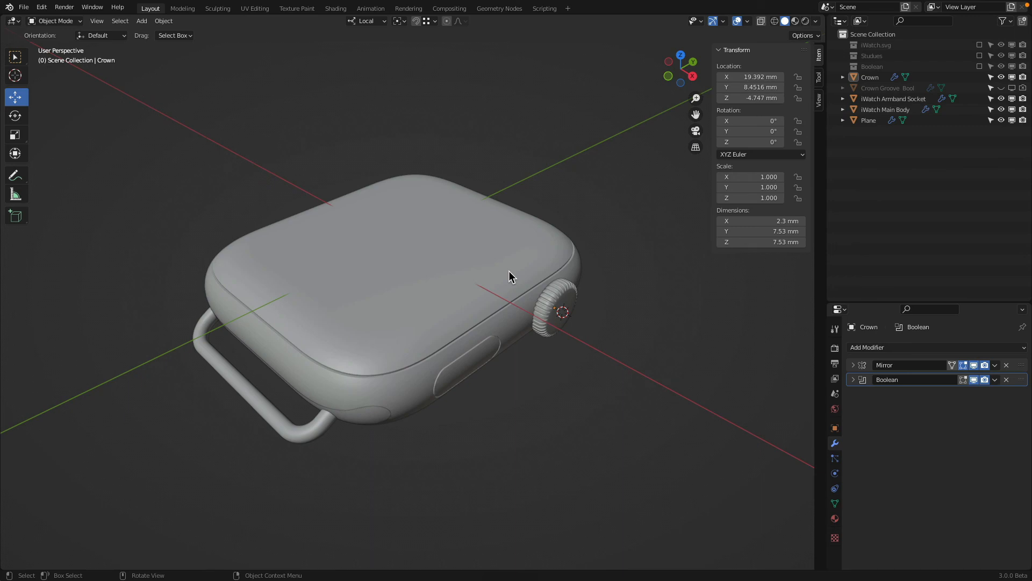
# - Delete the Button Ring object around the side button of the watch body
pyautogui.press('KP_3')
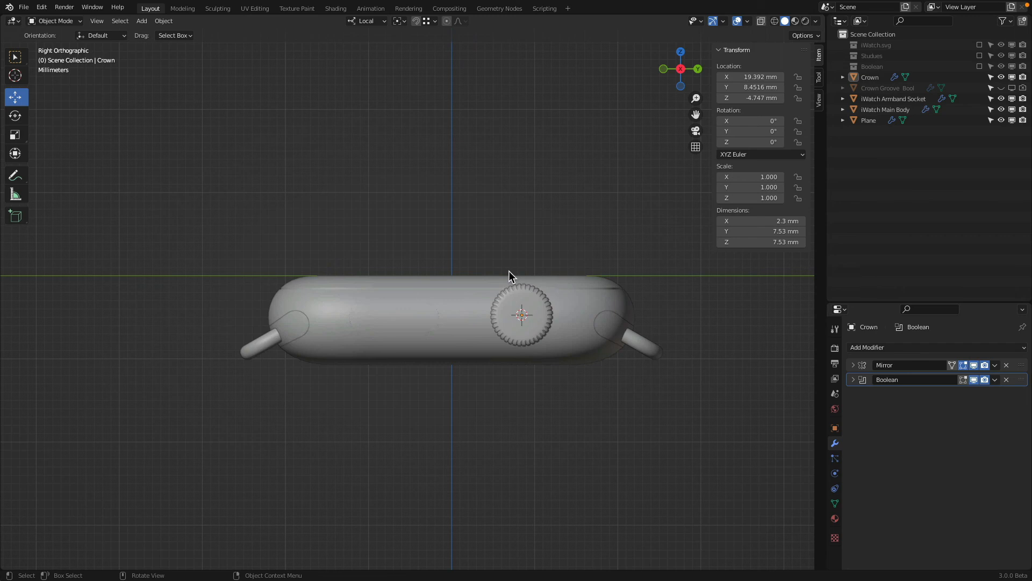
pyautogui.press('KP_7')
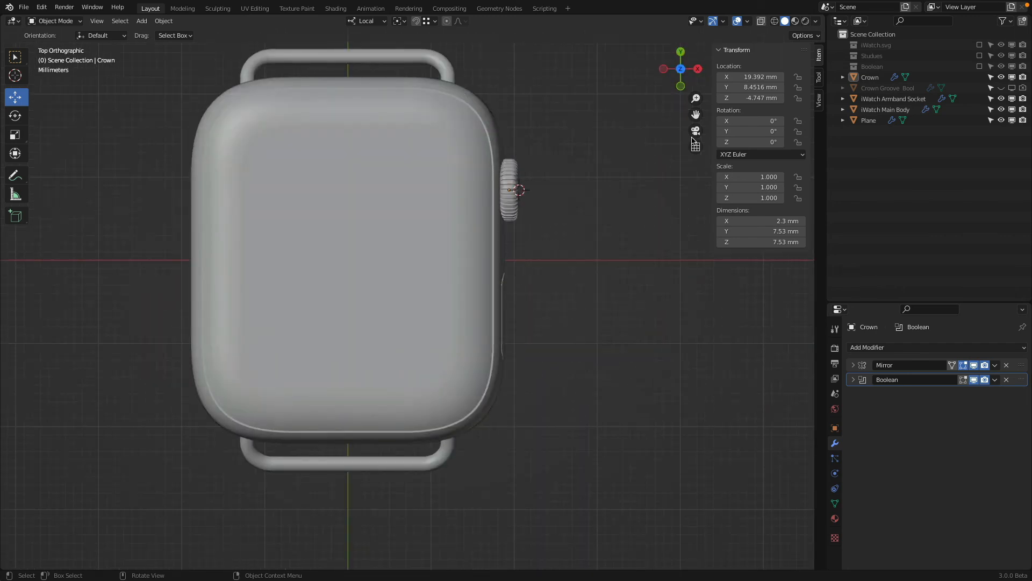
pyautogui.keyDown('shift'); pyautogui.moveTo(492, 216); pyautogui.dragTo(553, 241, button='middle'); pyautogui.keyUp('shift')
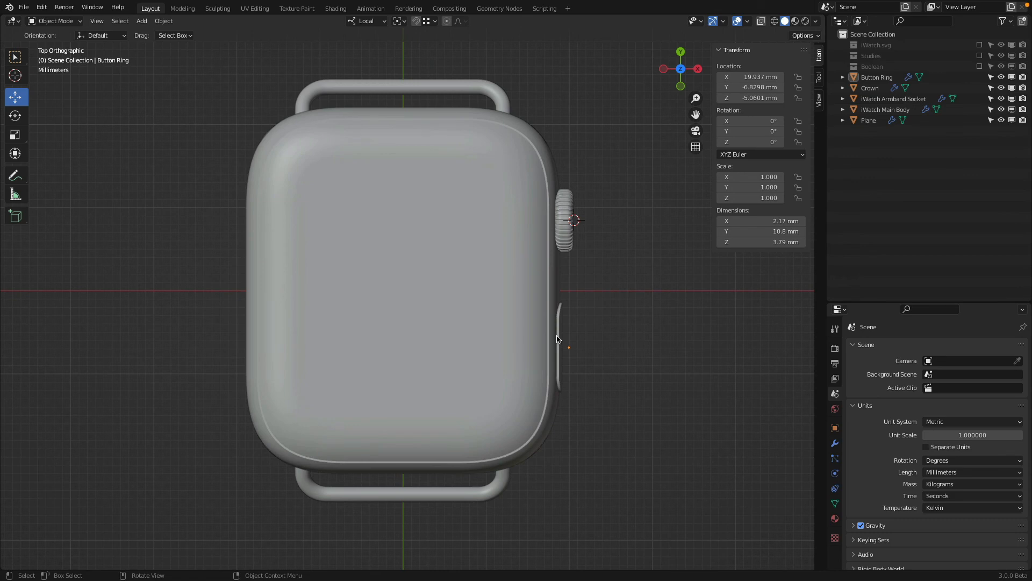
pyautogui.moveTo(558, 339); pyautogui.dragTo(494, 315, button='middle')
pyautogui.scroll(4, 481, 309)
pyautogui.click(481, 309)
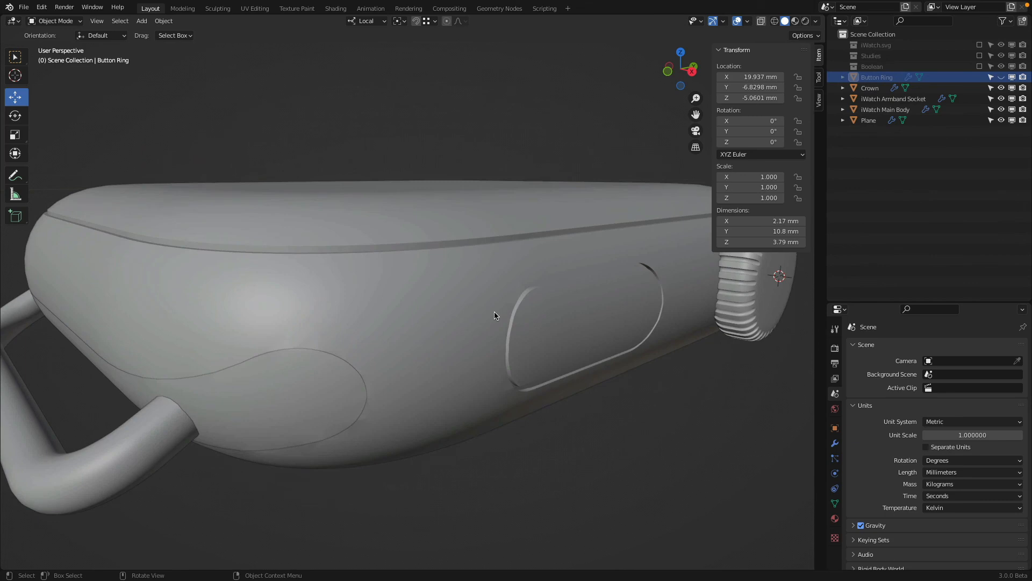
pyautogui.click(495, 317)
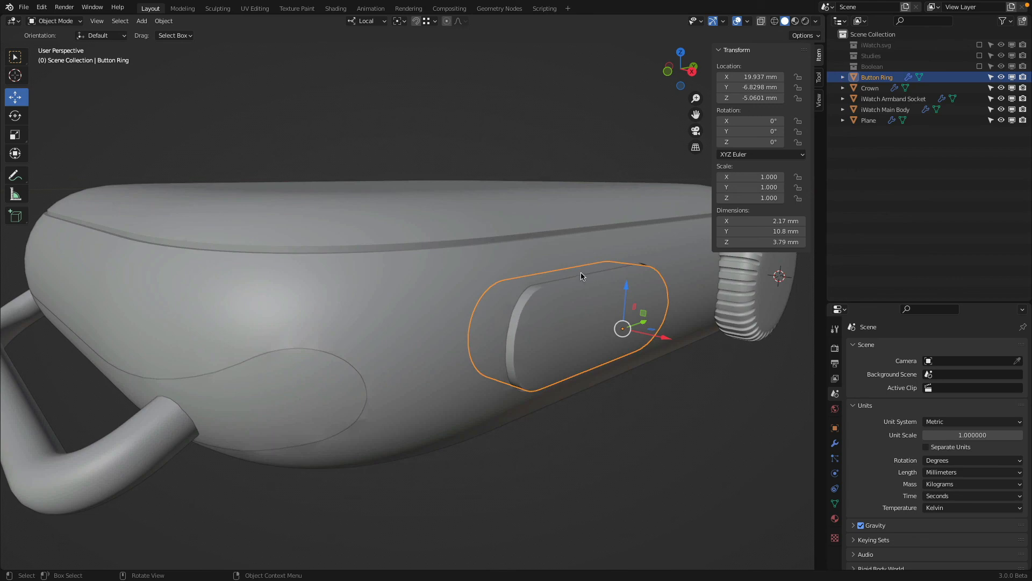
pyautogui.press('x')
pyautogui.click(583, 317)
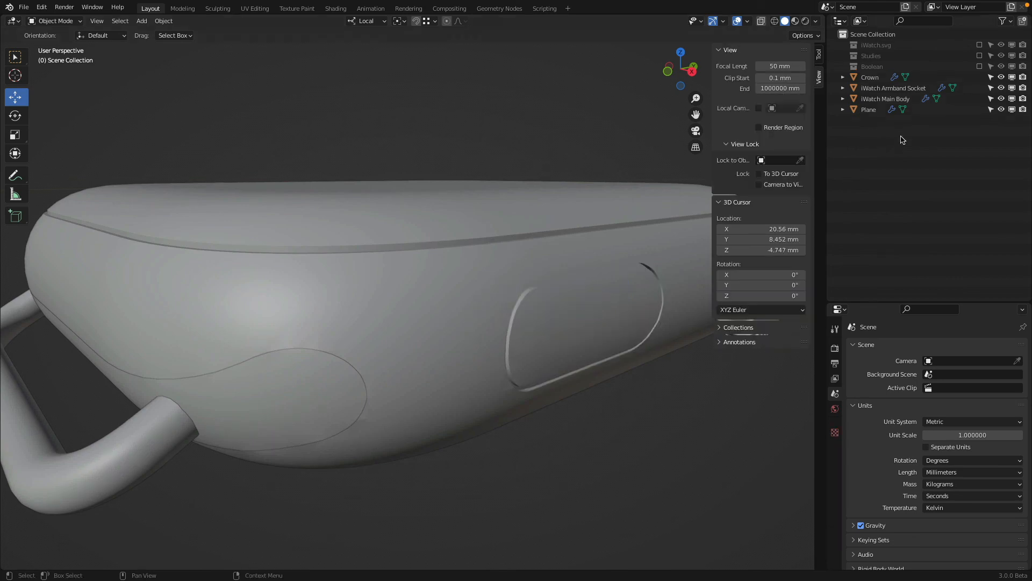
# - Enable the Boolean collection and delete its iWatch Main Body Offset object
pyautogui.click(979, 66)
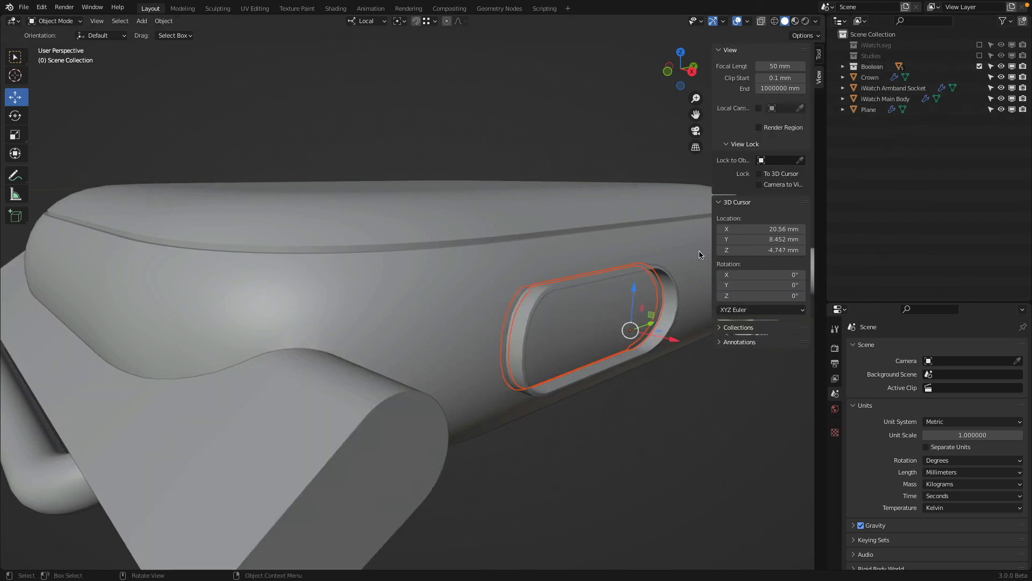
pyautogui.click(843, 67)
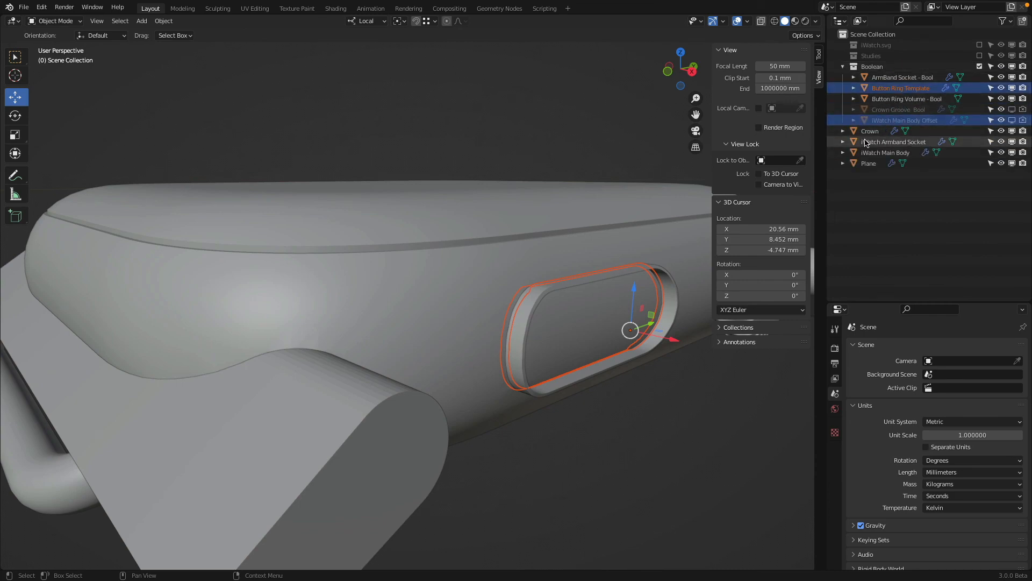
pyautogui.click(882, 120)
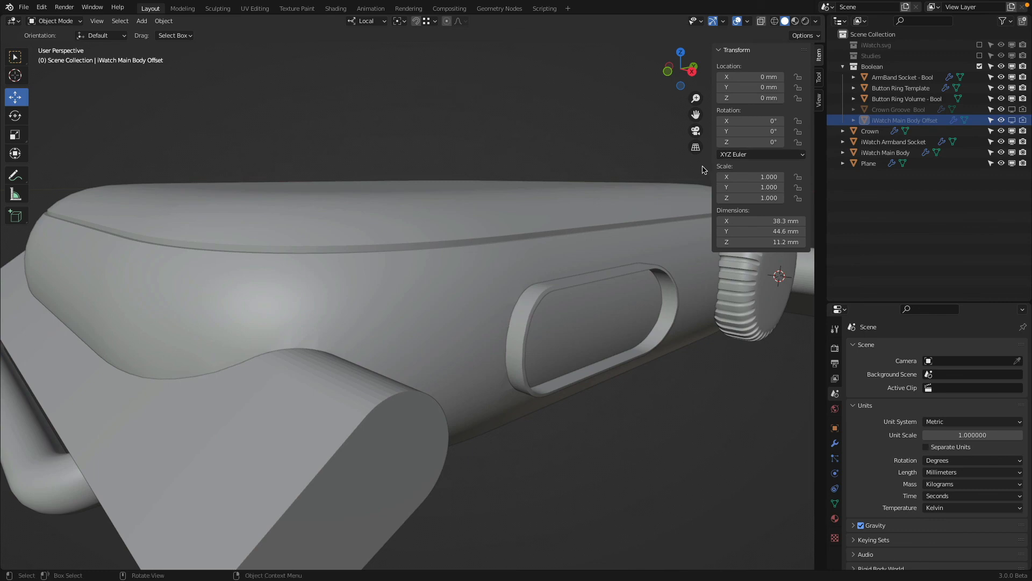
pyautogui.press('Delete')
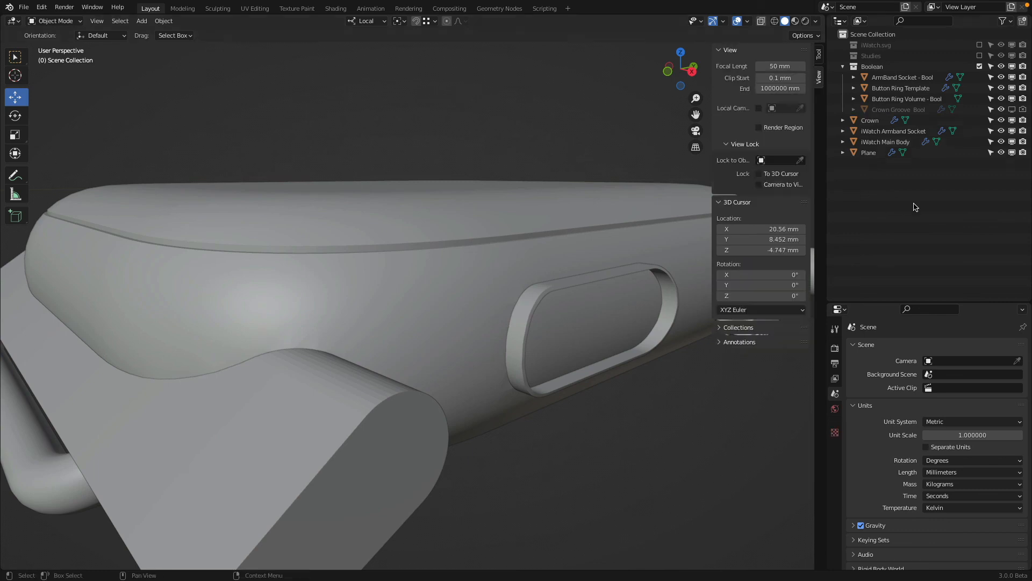
# - Duplicate the Button Ring Template in place and move the copy out of the Boolean collection into the Scene Collection
pyautogui.moveTo(577, 238); pyautogui.dragTo(553, 232, button='middle')
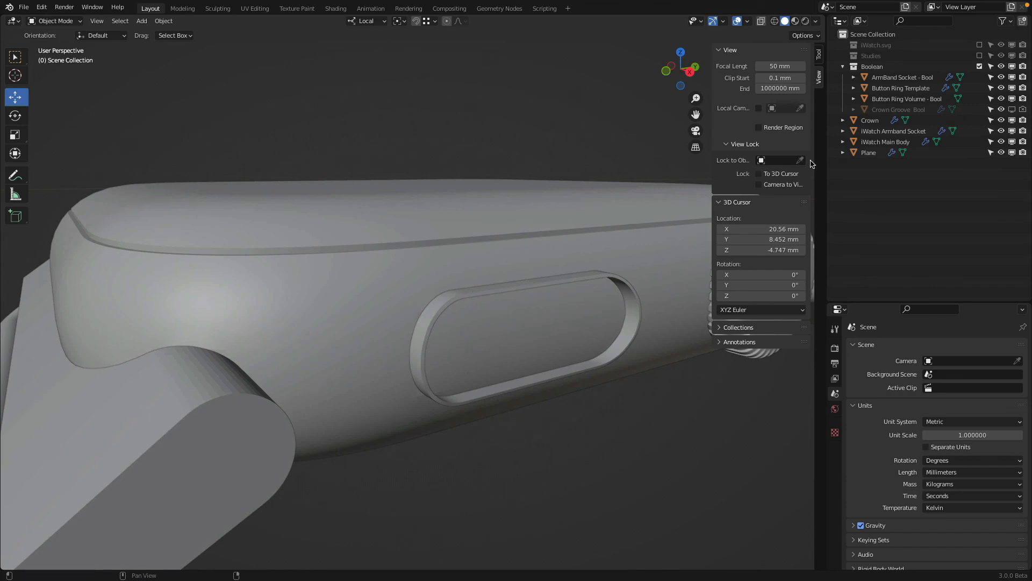
pyautogui.click(914, 89)
pyautogui.moveTo(561, 237); pyautogui.dragTo(464, 286, button='middle')
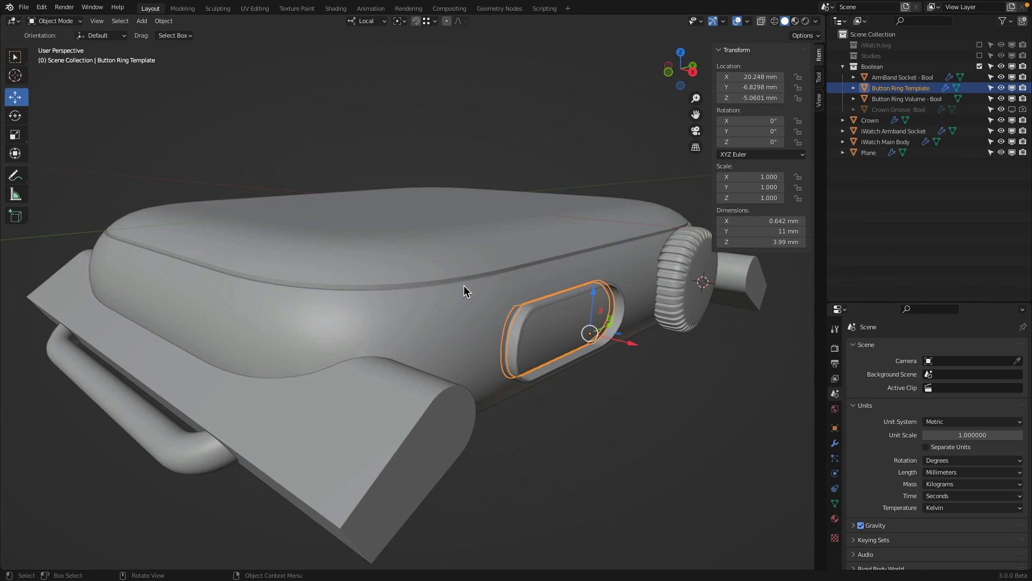
pyautogui.hotkey('shift', 'd')
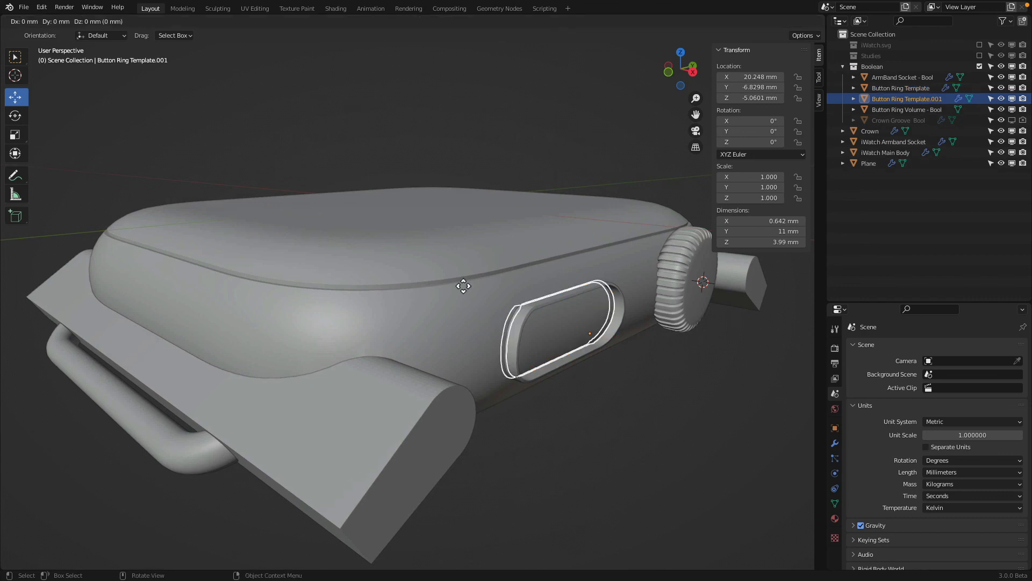
pyautogui.press('Escape')
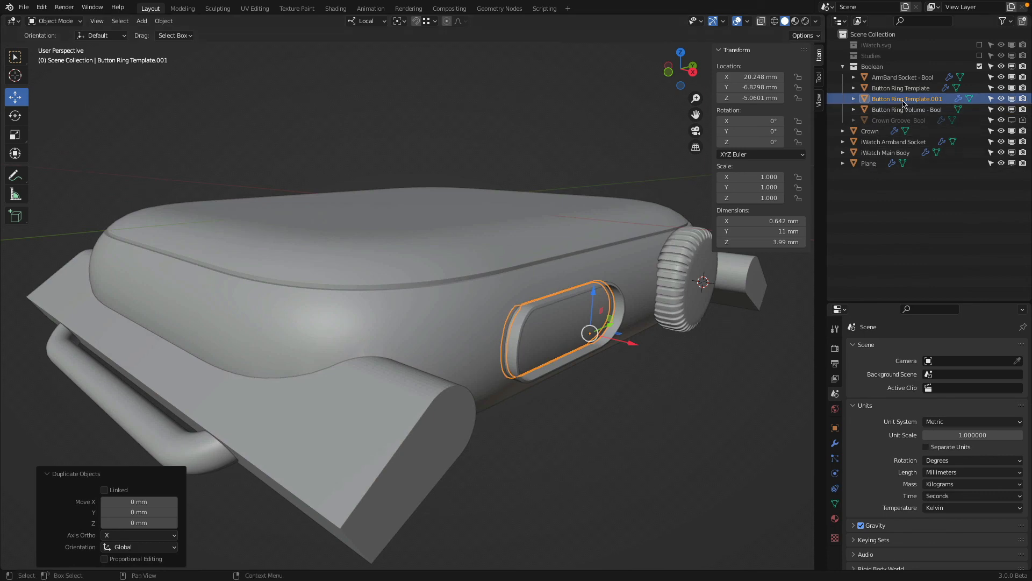
pyautogui.moveTo(903, 98); pyautogui.dragTo(872, 223)
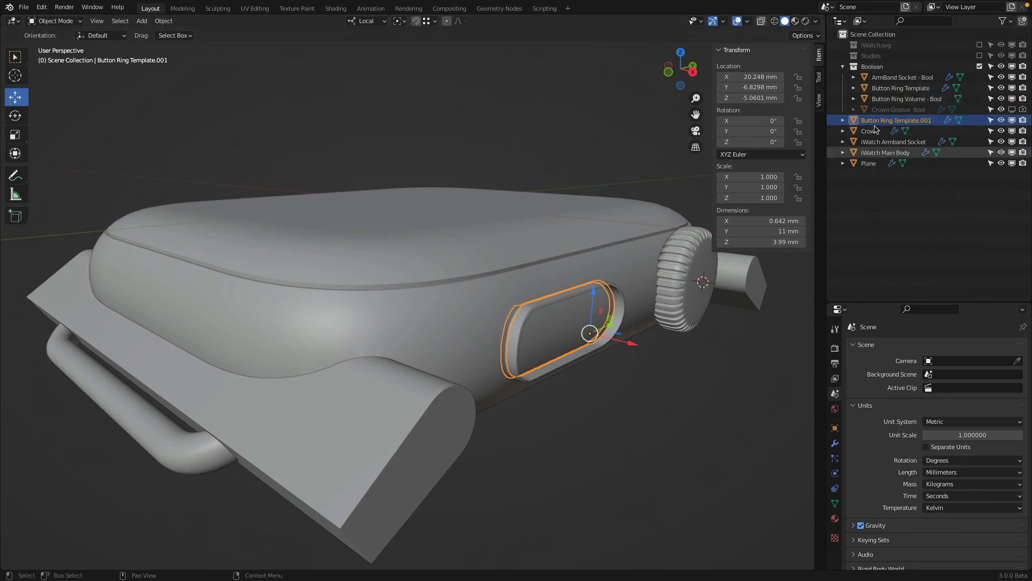
# - Collapse the Boolean collection and exclude it from the view layer
pyautogui.click(842, 66)
pyautogui.click(978, 67)
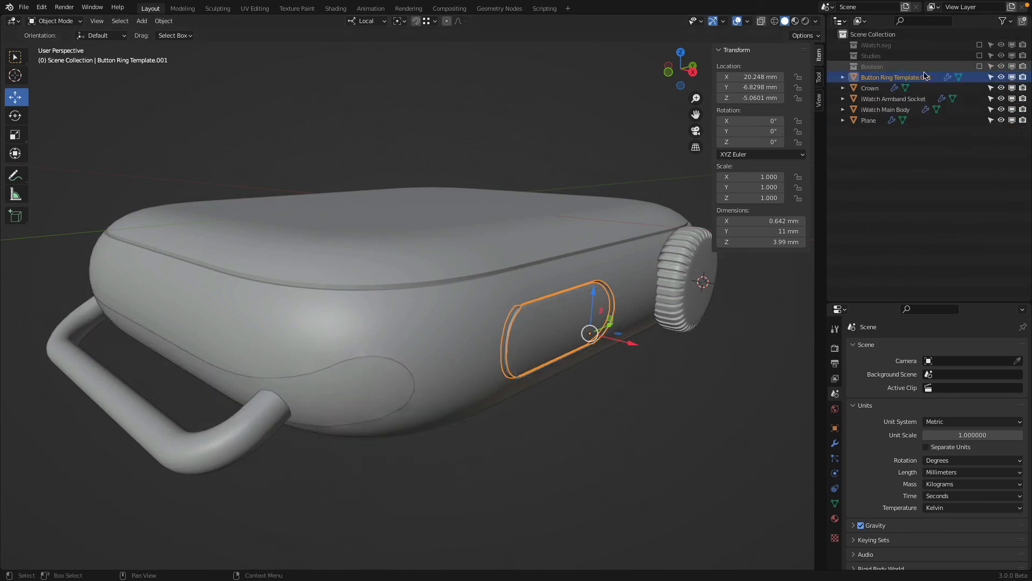
pyautogui.moveTo(598, 261); pyautogui.dragTo(548, 249, button='middle')
pyautogui.scroll(4, 394, 250)
pyautogui.moveTo(394, 251); pyautogui.dragTo(400, 253, button='middle')
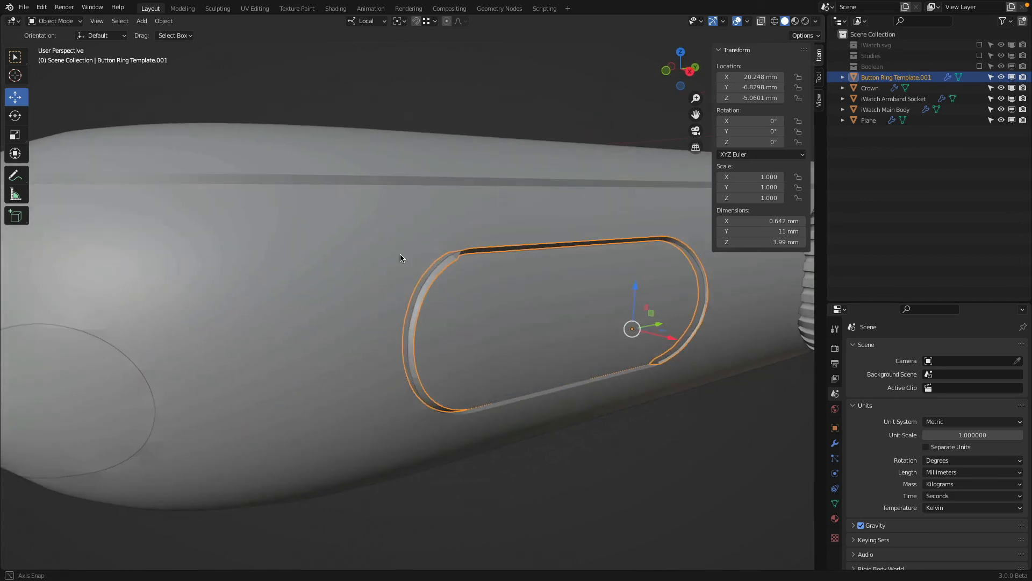
# - Remove the Shrinkwrap modifier from Button Ring Template.001
pyautogui.click(834, 443)
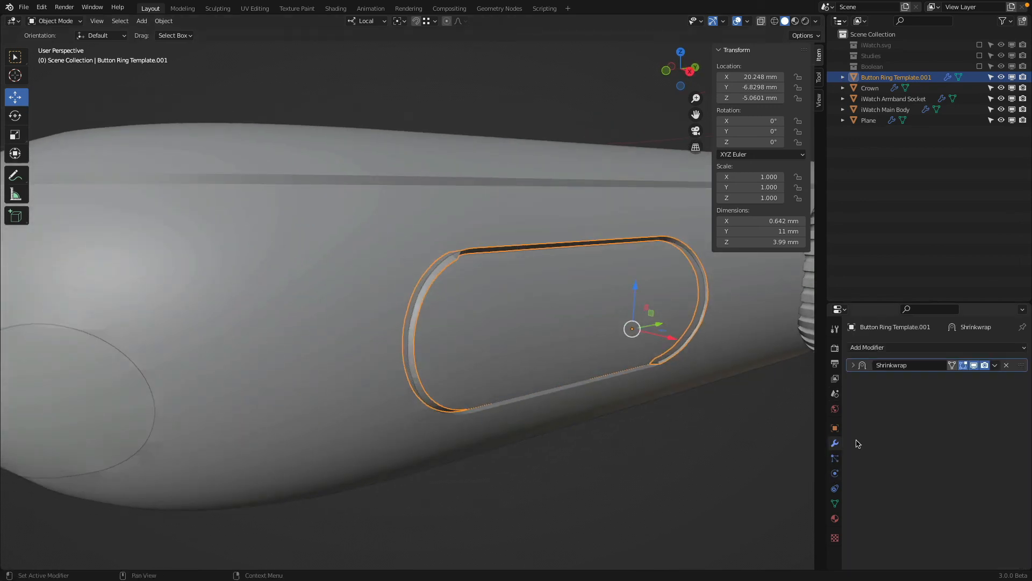
pyautogui.click(1006, 366)
pyautogui.scroll(-4, 509, 299)
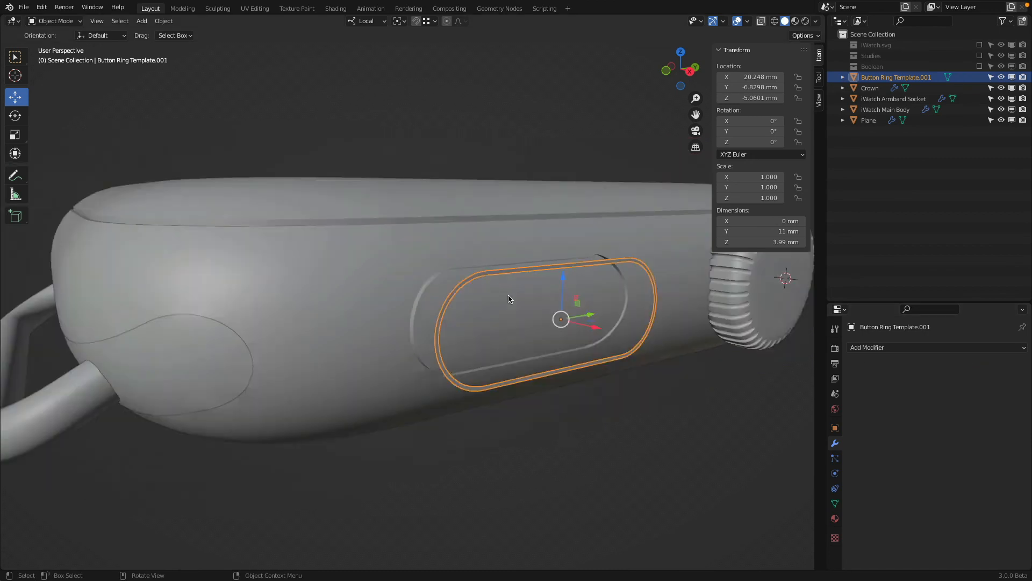
pyautogui.moveTo(509, 299); pyautogui.dragTo(530, 264, button='middle')
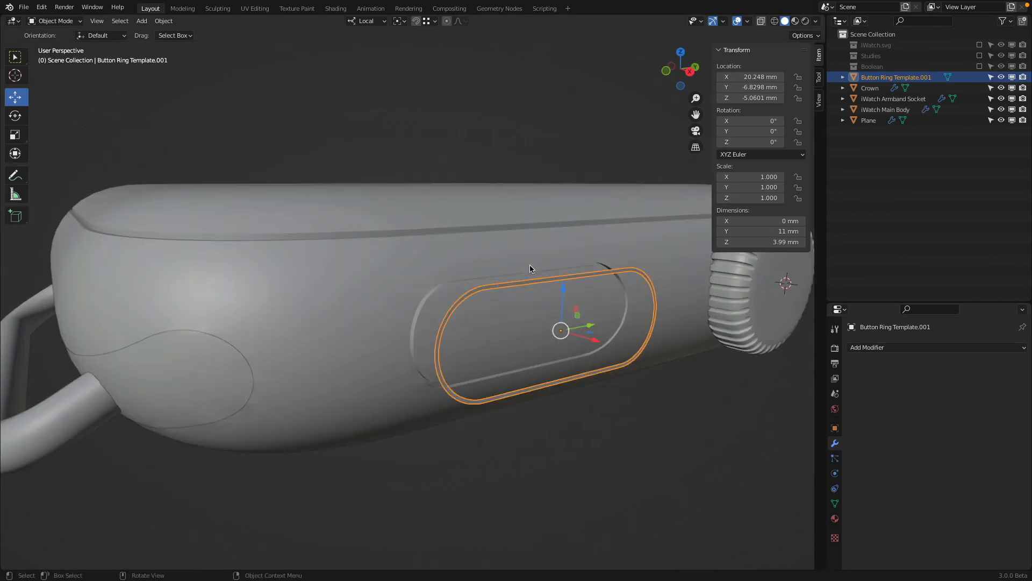
# - Delete the vertices of the outer edge loop of the button ring copy in Edit Mode
pyautogui.press('Tab')
pyautogui.scroll(2, 540, 272)
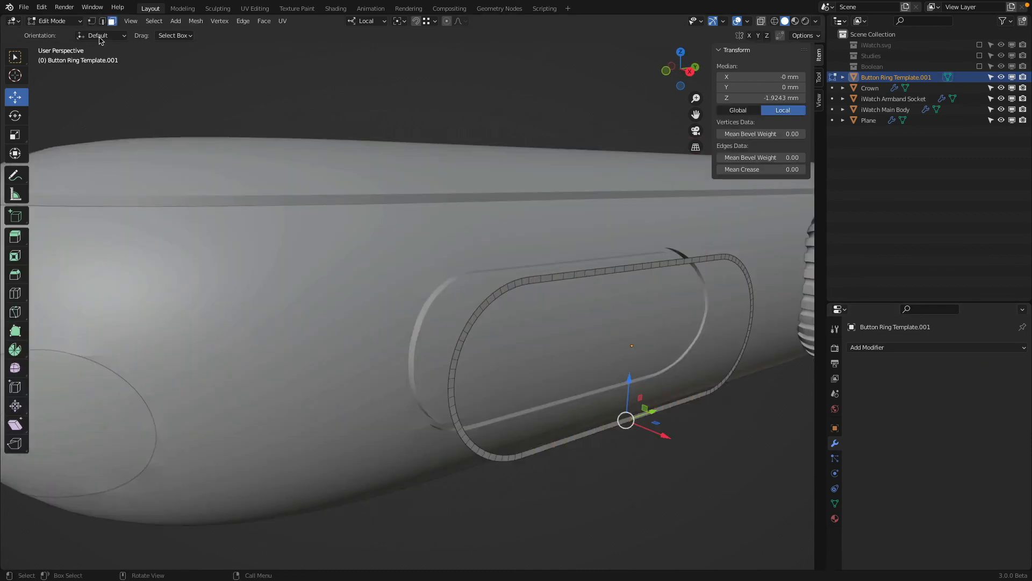
pyautogui.click(103, 21)
pyautogui.keyDown('alt'); pyautogui.click(556, 275); pyautogui.keyUp('alt')
pyautogui.press('x')
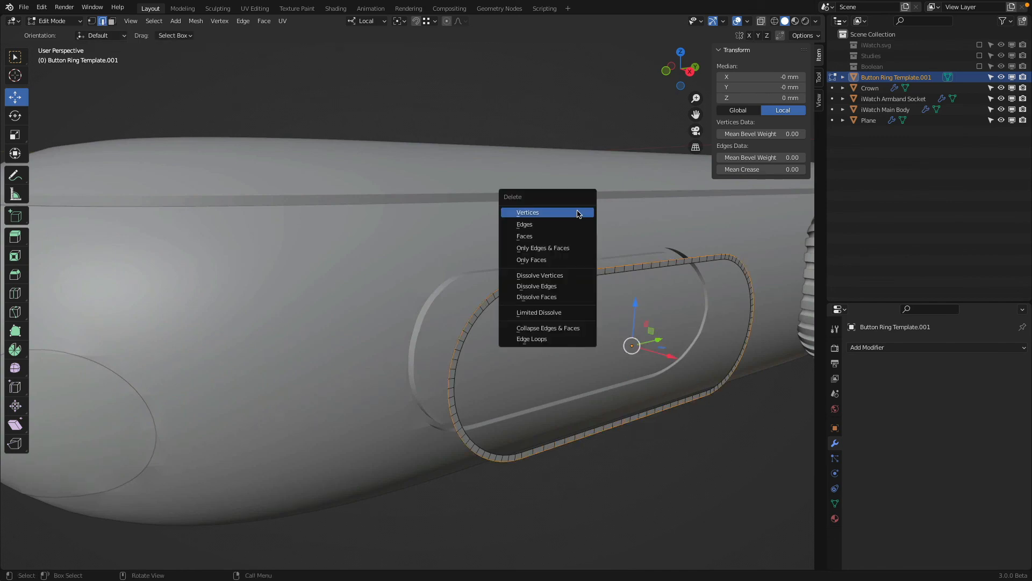
pyautogui.click(578, 214)
# - Fill the remaining inner edge loop of the button ring copy with a face
pyautogui.keyDown('alt'); pyautogui.click(549, 285); pyautogui.keyUp('alt')
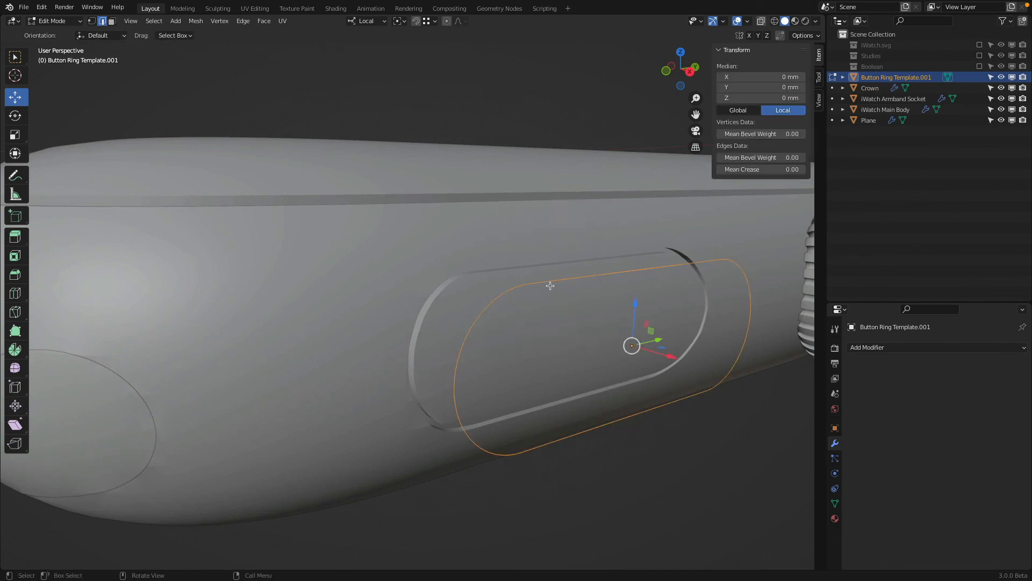
pyautogui.press('f')
pyautogui.scroll(-5, 550, 285)
pyautogui.moveTo(553, 288); pyautogui.dragTo(663, 314, button='middle')
pyautogui.scroll(3, 688, 316)
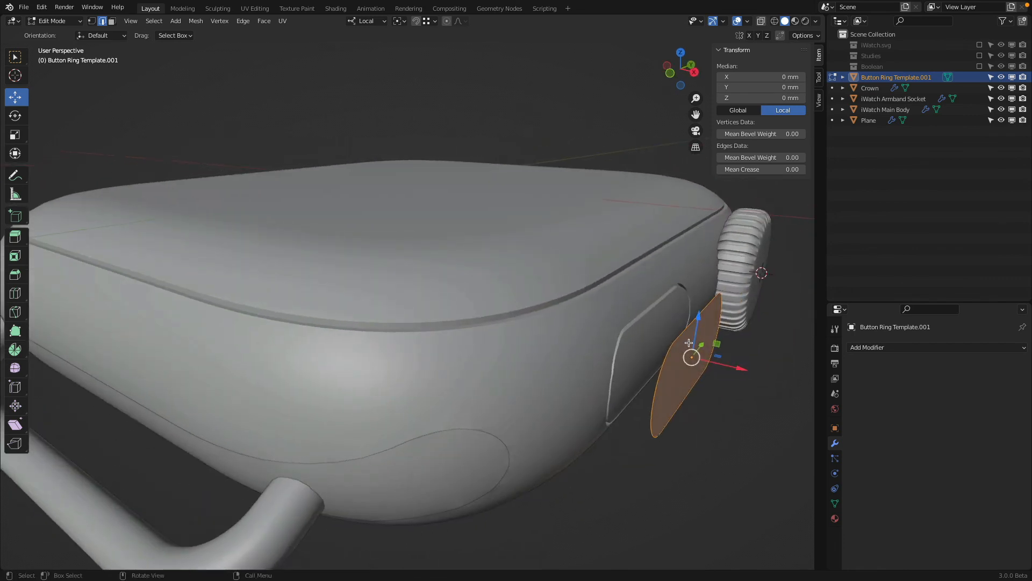
# - Extrude the filled button face about 3.12 mm into the watch body and return to Object Mode
pyautogui.press('e')
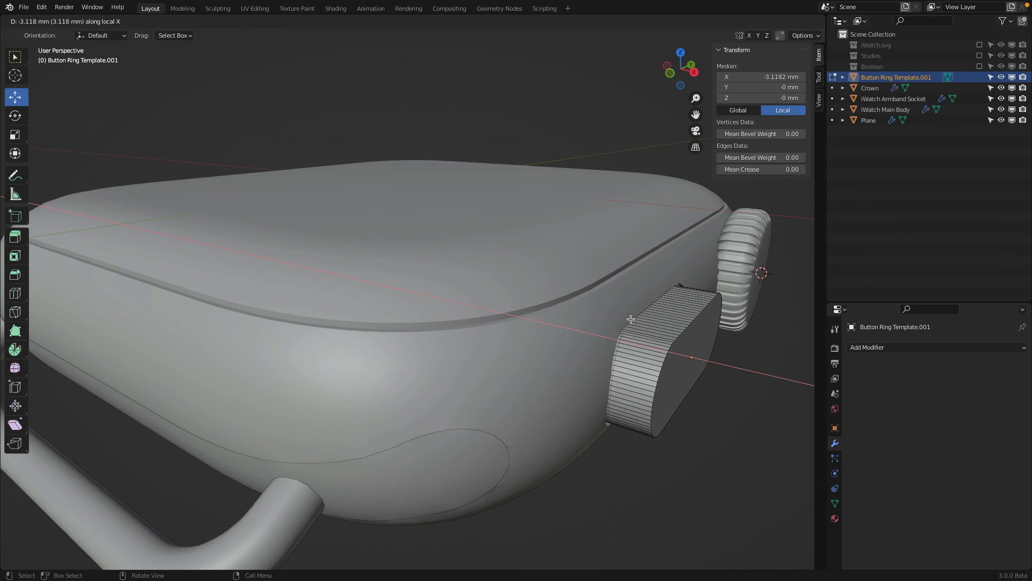
pyautogui.click(631, 318)
pyautogui.scroll(-3, 630, 319)
pyautogui.press('Tab')
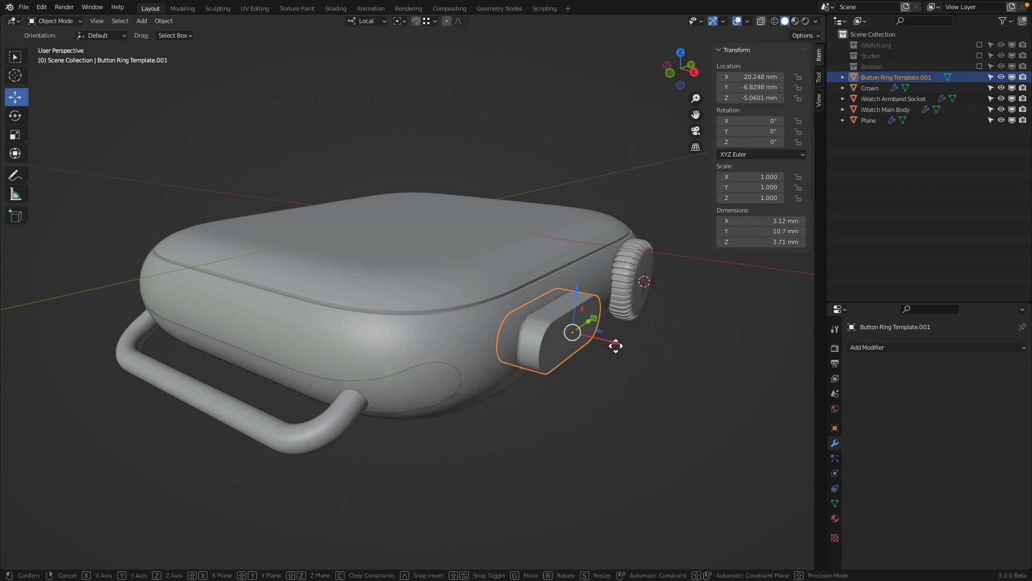
# - Move the extruded button shape about 0.53 mm along its local X axis toward the watch body
pyautogui.moveTo(616, 345); pyautogui.dragTo(610, 344)
pyautogui.moveTo(610, 344); pyautogui.dragTo(396, 285, button='middle')
pyautogui.scroll(5, 594, 322)
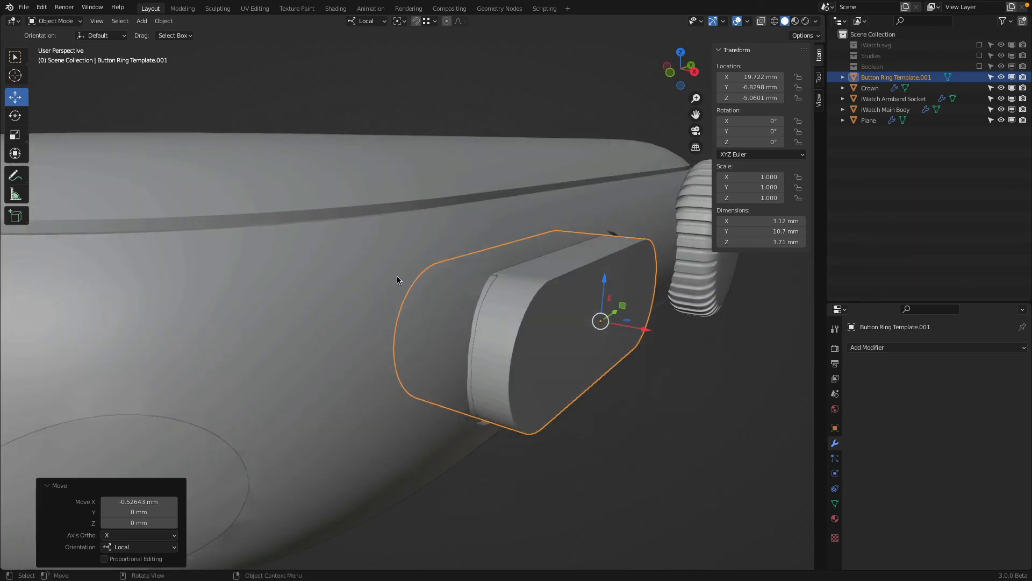
# - Shade the extruded button shape smooth and enable Auto Smooth at 30°
pyautogui.rightClick(504, 294)
pyautogui.click(503, 294)
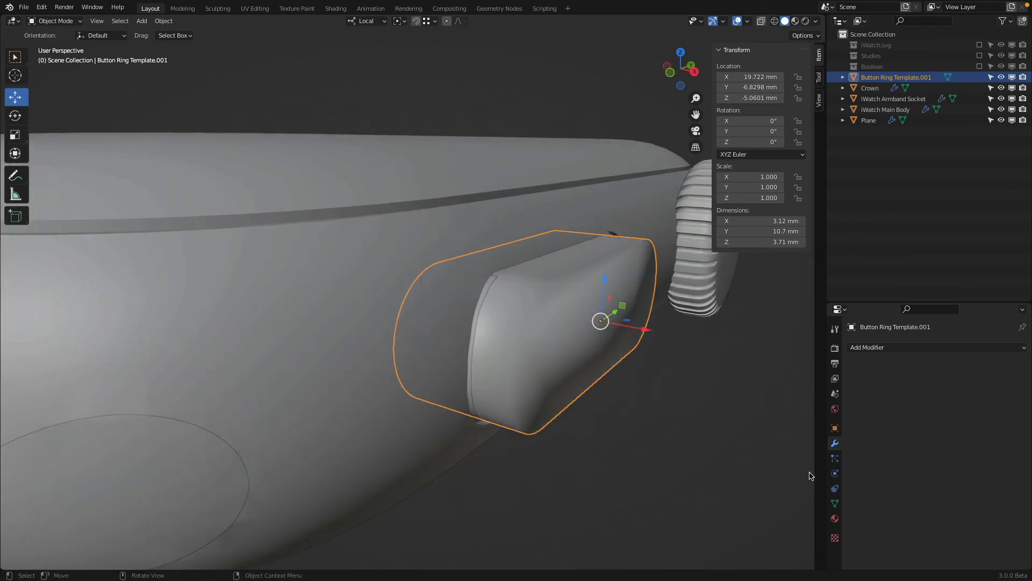
pyautogui.click(835, 503)
pyautogui.click(921, 520)
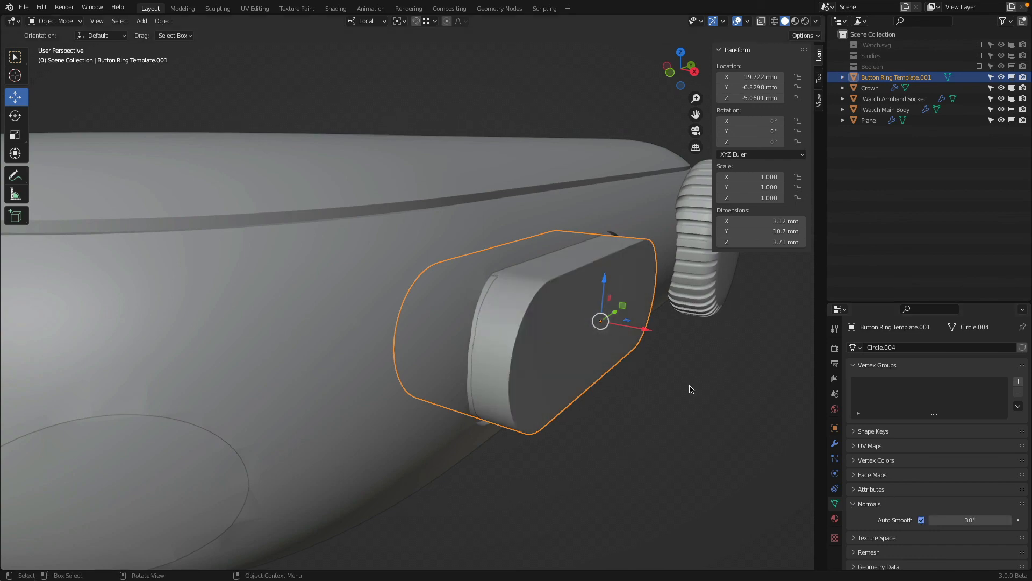
pyautogui.scroll(4, 508, 328)
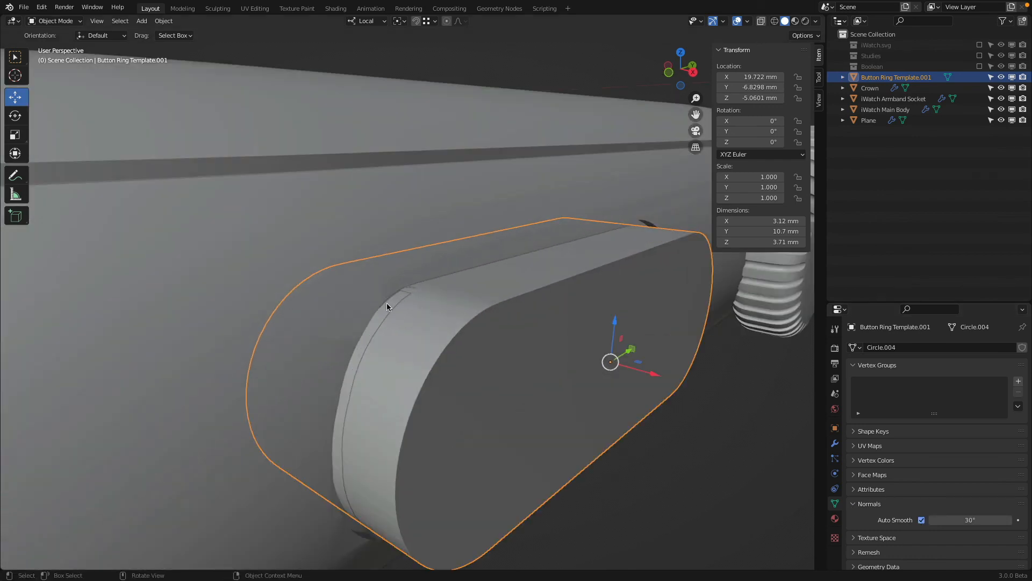
# - Expand the button shape's side face loop outward with a Shrink/Fatten offset of about -0.04 mm, and return to Object Mode
pyautogui.moveTo(369, 331); pyautogui.dragTo(309, 283, button='middle')
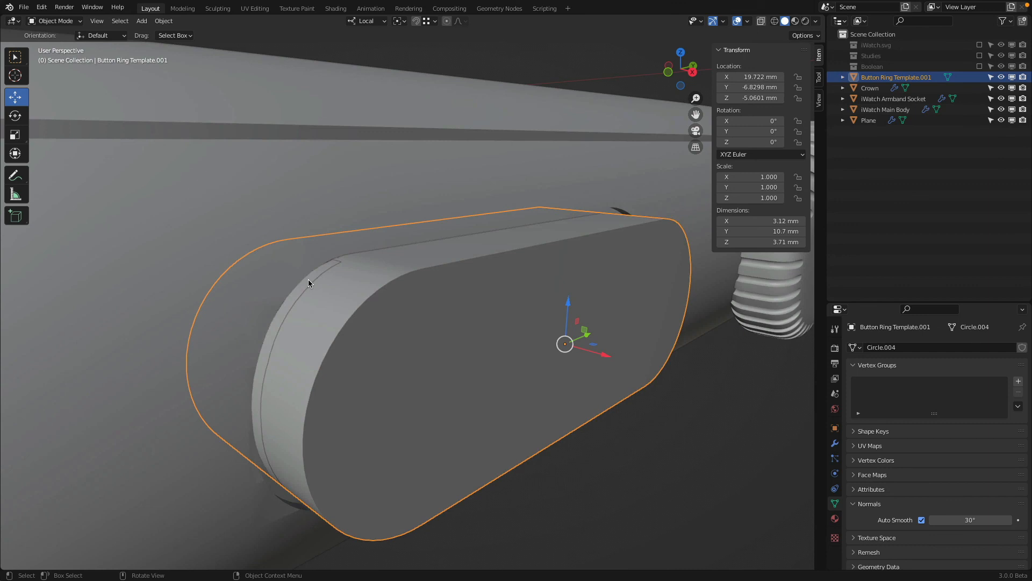
pyautogui.press('Tab')
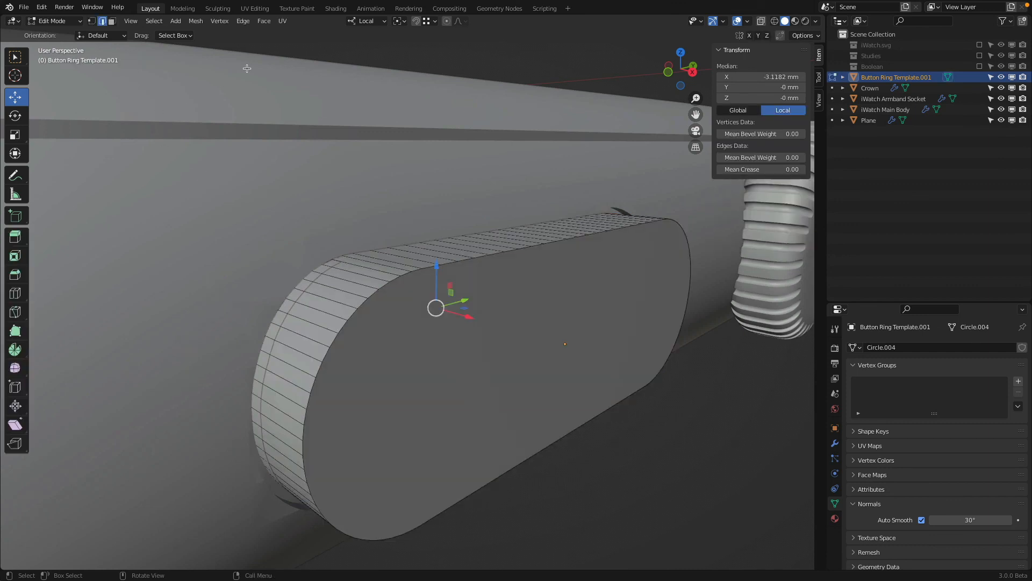
pyautogui.click(112, 21)
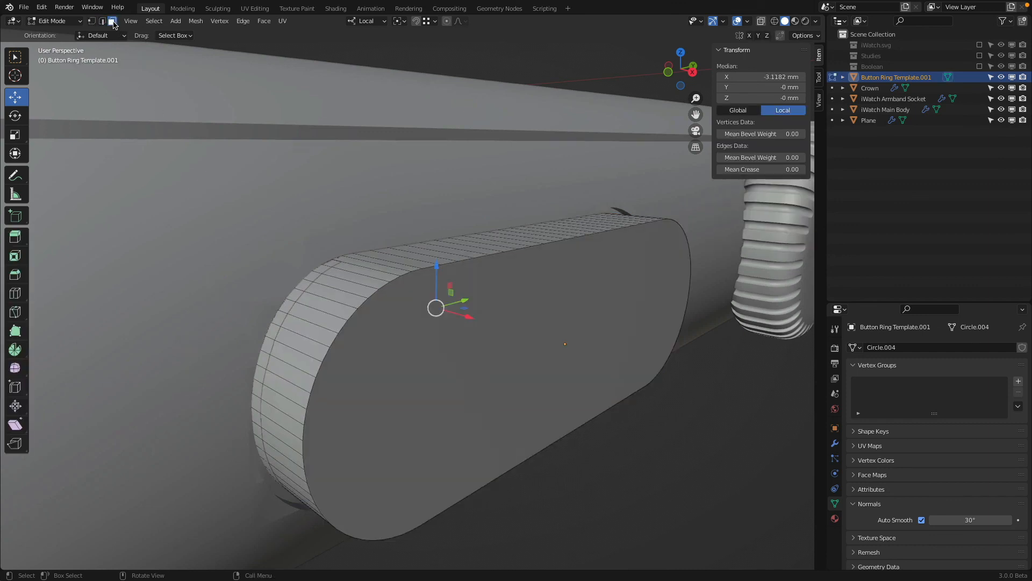
pyautogui.keyDown('alt'); pyautogui.click(344, 280); pyautogui.keyUp('alt')
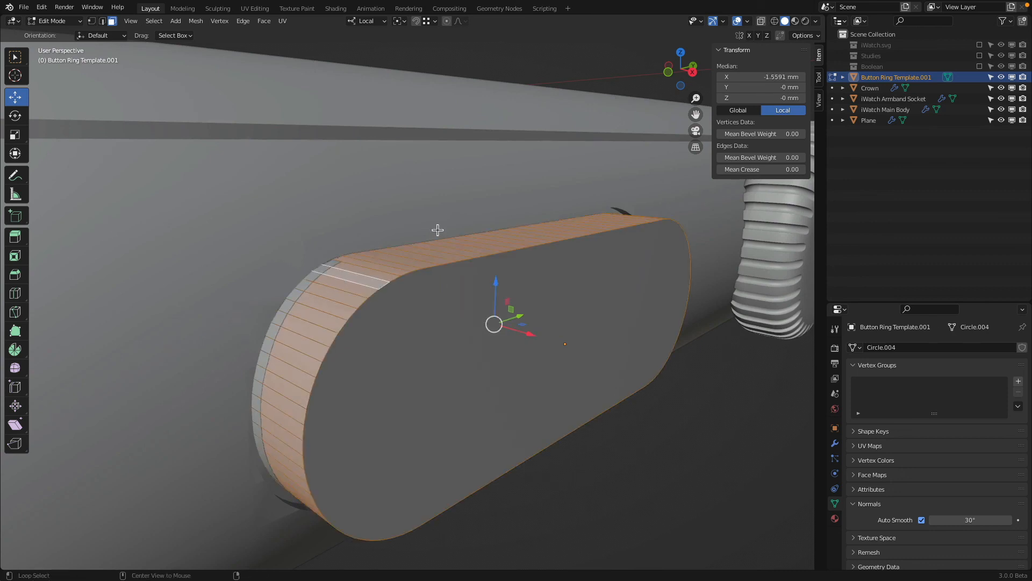
pyautogui.hotkey('alt', 's')
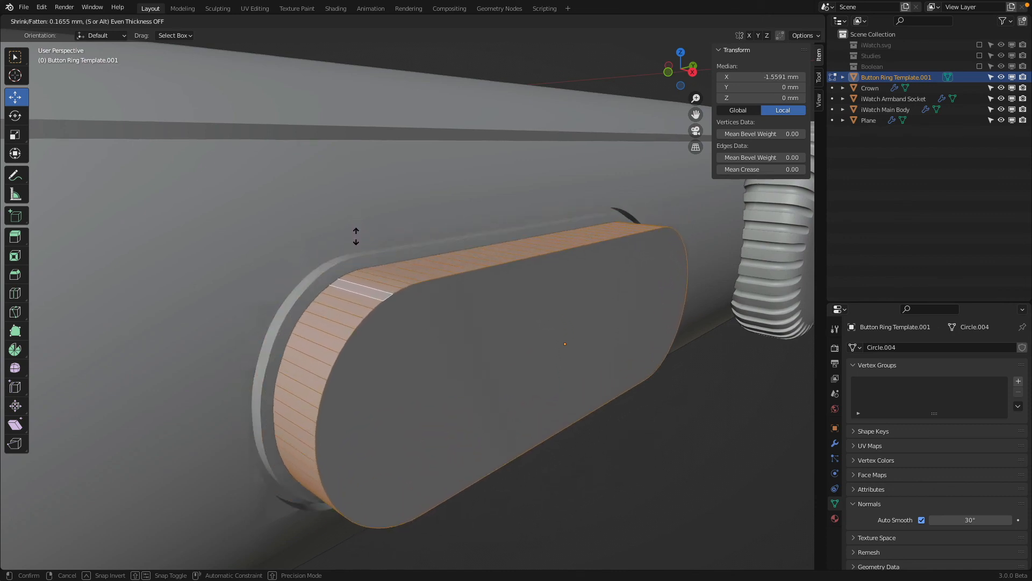
pyautogui.click(357, 242)
pyautogui.moveTo(357, 241); pyautogui.dragTo(329, 266, button='middle')
pyautogui.hotkey('alt', 's')
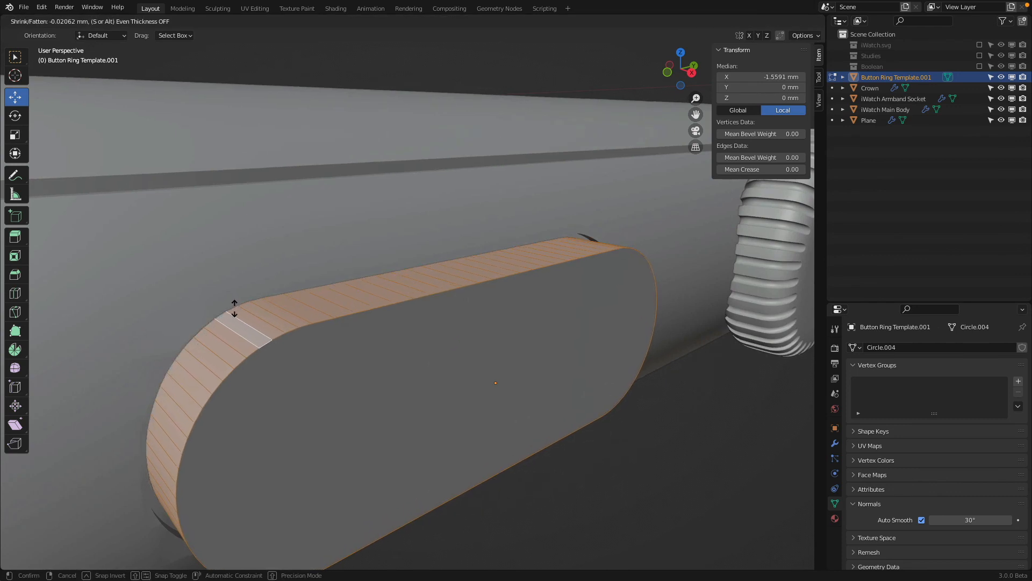
pyautogui.click(234, 309)
pyautogui.scroll(-3, 235, 309)
pyautogui.moveTo(237, 309); pyautogui.dragTo(240, 286, button='middle')
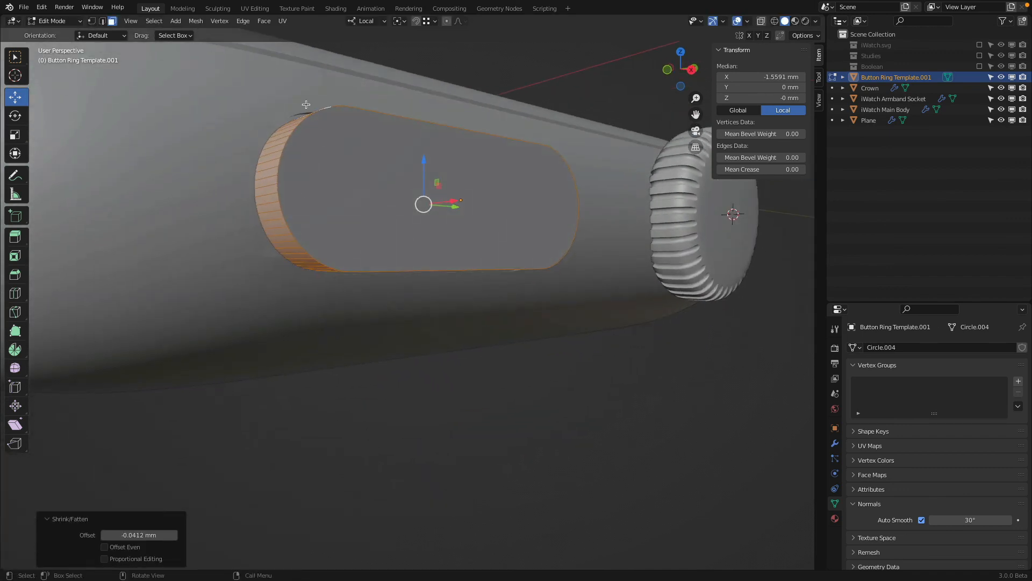
pyautogui.press('Tab')
# - Rename Button Ring Template.001 to Button Ring
pyautogui.moveTo(319, 104); pyautogui.dragTo(330, 129, button='middle')
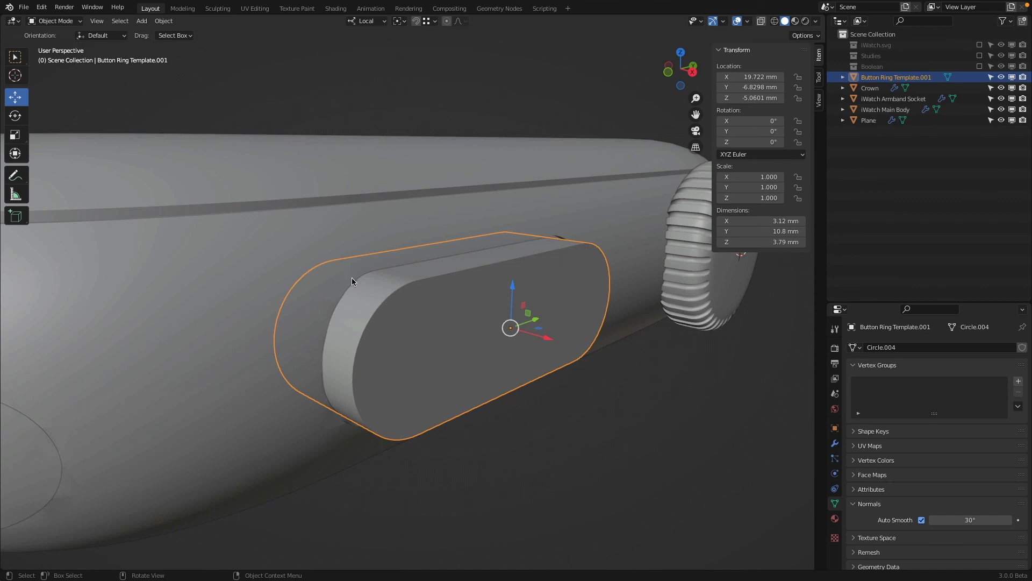
pyautogui.moveTo(397, 270); pyautogui.dragTo(414, 241, button='middle')
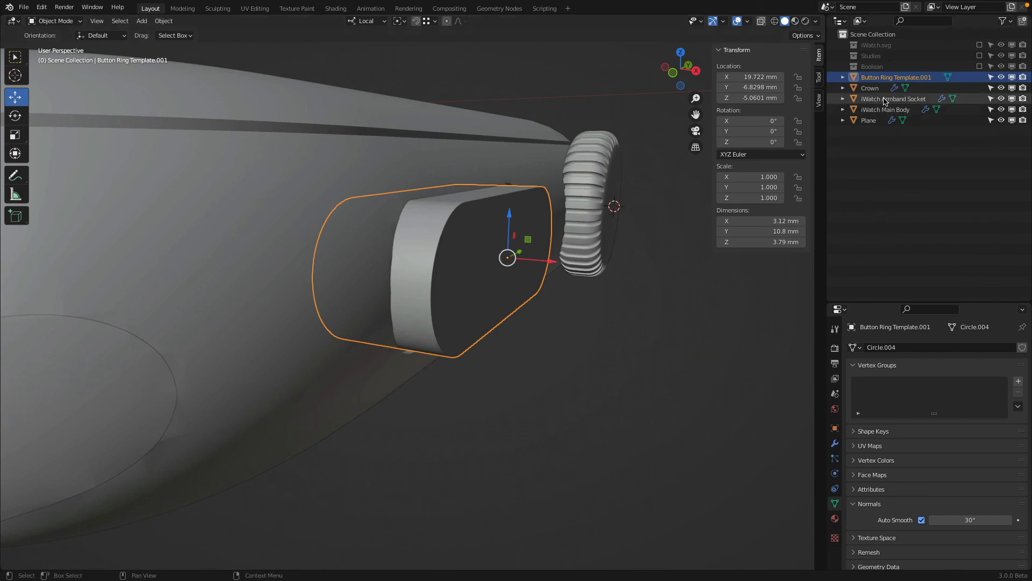
pyautogui.doubleClick(895, 77)
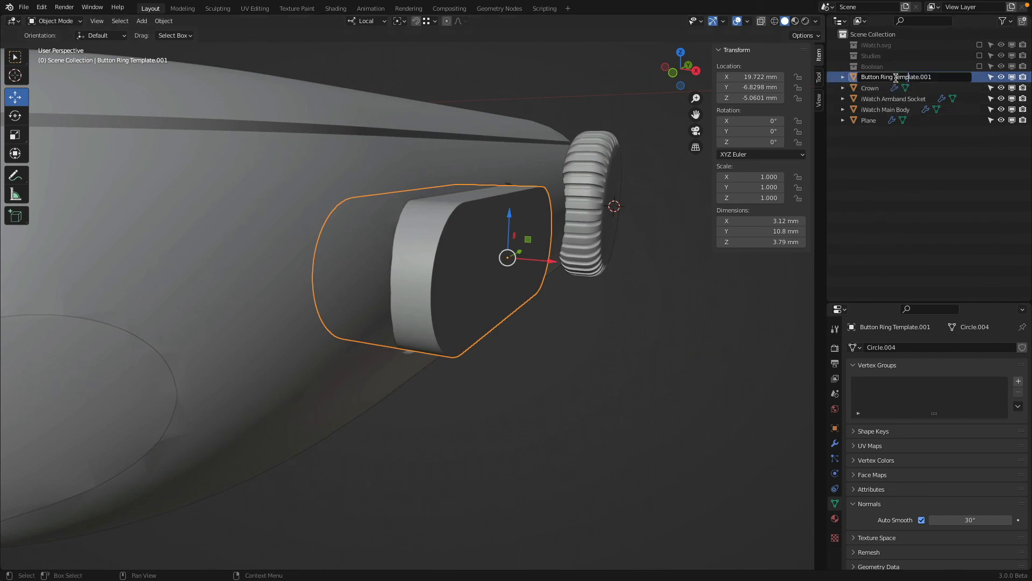
pyautogui.moveTo(894, 78); pyautogui.dragTo(974, 79)
pyautogui.press('BackSpace')
pyautogui.press('Return')
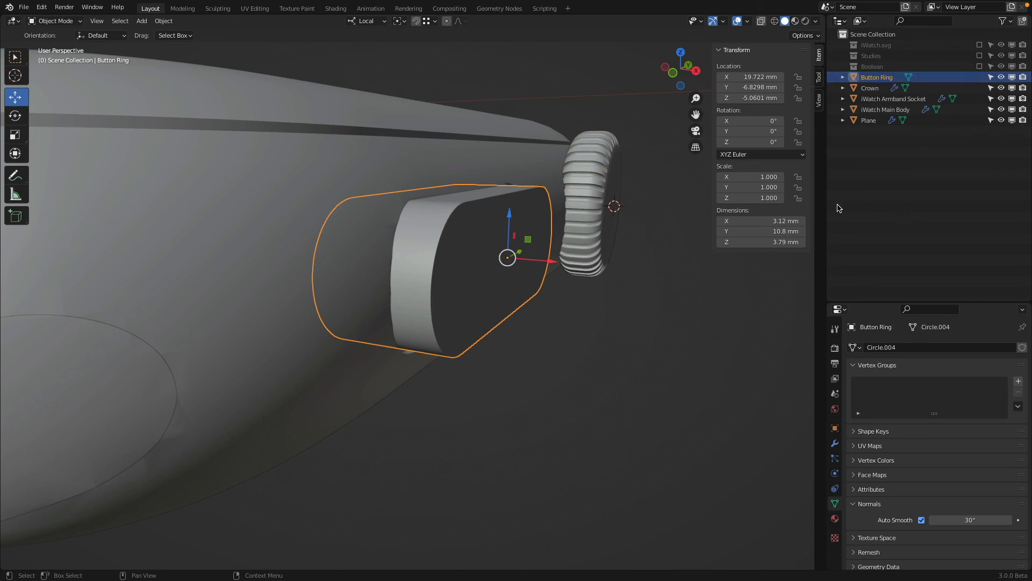
# - Duplicate the iWatch Main Body object in place
pyautogui.moveTo(455, 204); pyautogui.dragTo(487, 200, button='middle')
pyautogui.click(519, 192)
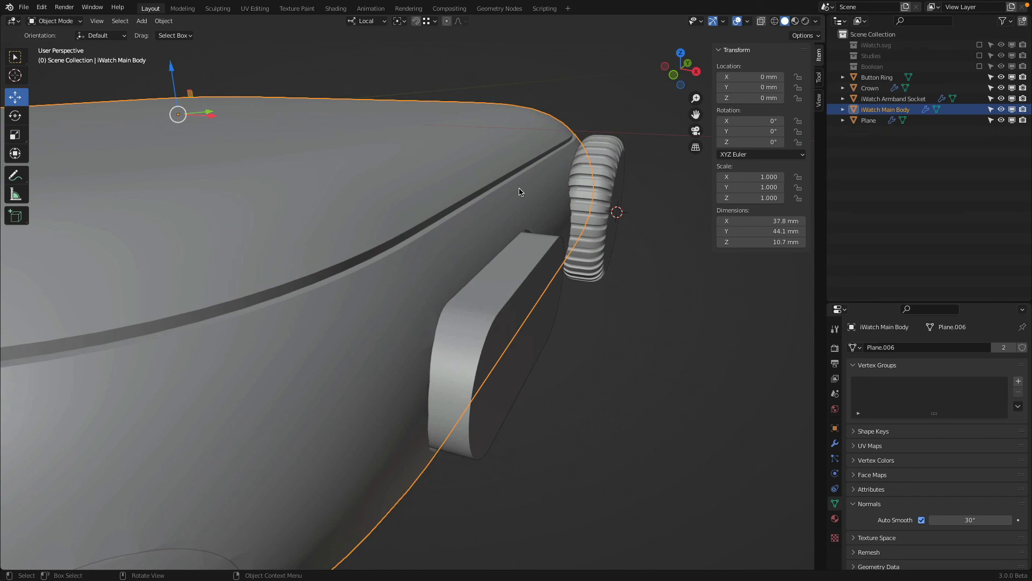
pyautogui.hotkey('shift', 'd')
pyautogui.rightClick(520, 189)
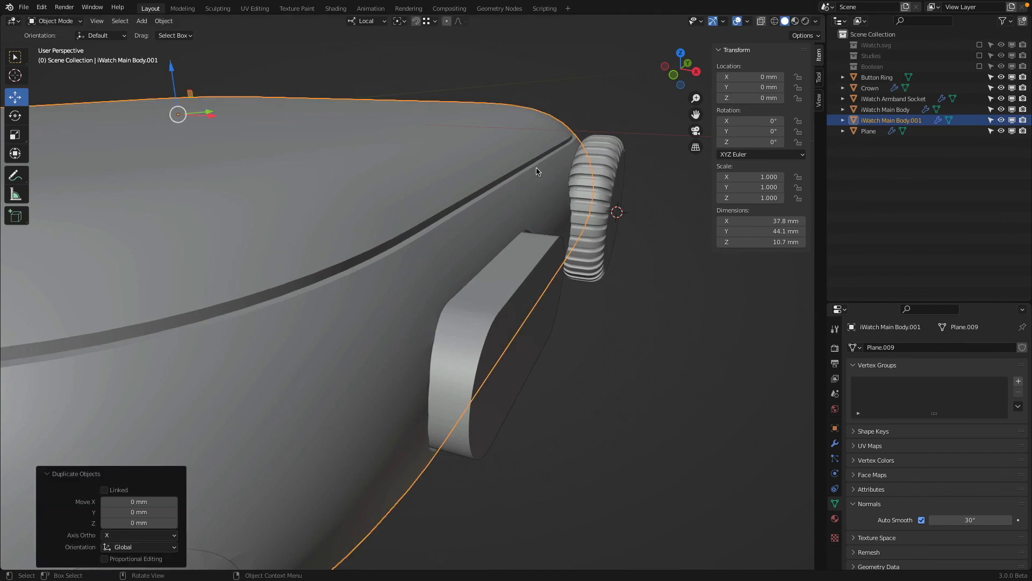
# - Remove both Boolean modifiers from iWatch Main Body.001
pyautogui.click(834, 443)
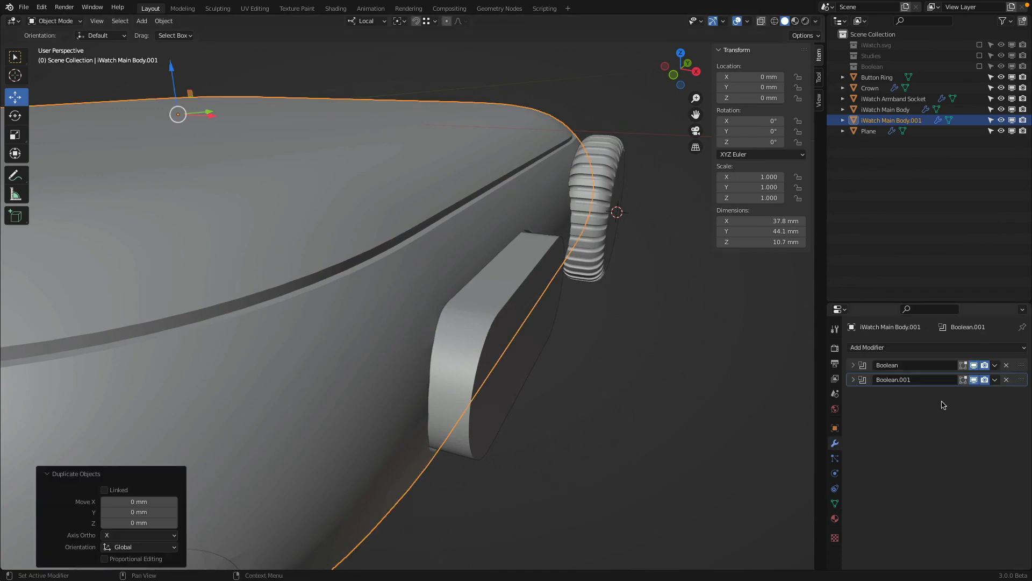
pyautogui.click(1006, 365)
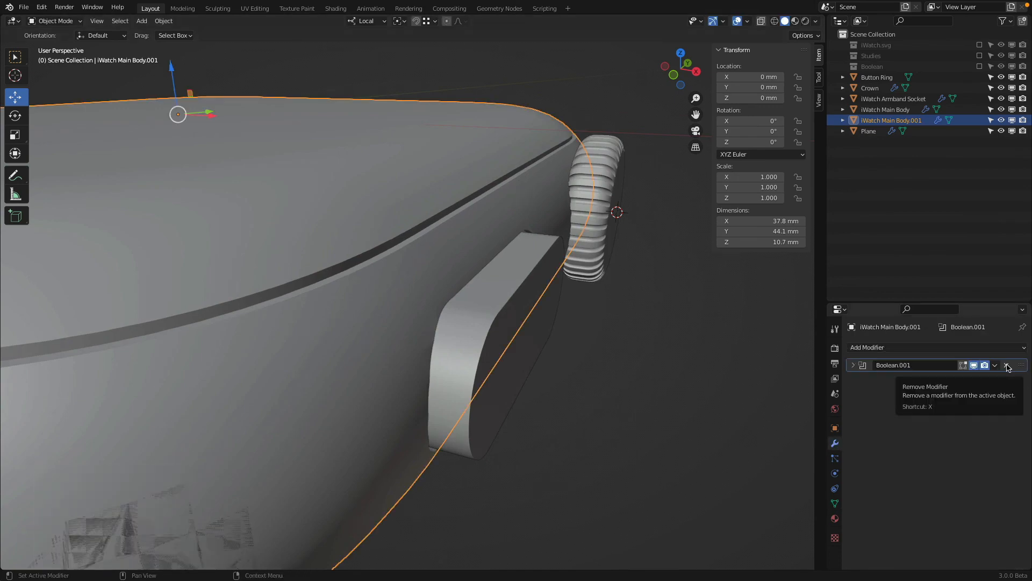
pyautogui.click(1006, 365)
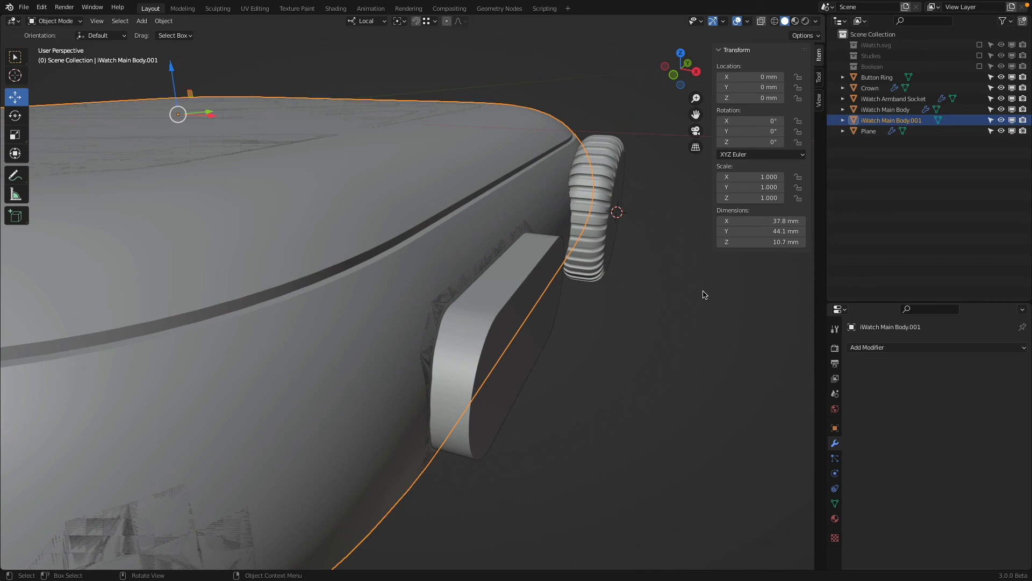
# - Dissolve the edge loop along the lower rim of the groove around iWatch Main Body.001
pyautogui.press('Tab')
pyautogui.scroll(2, 451, 189)
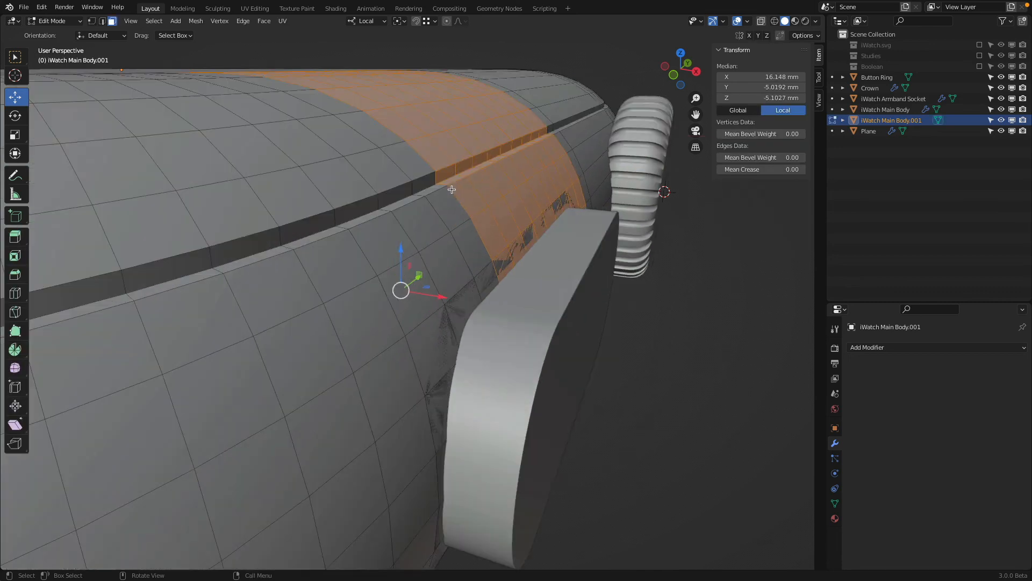
pyautogui.click(102, 21)
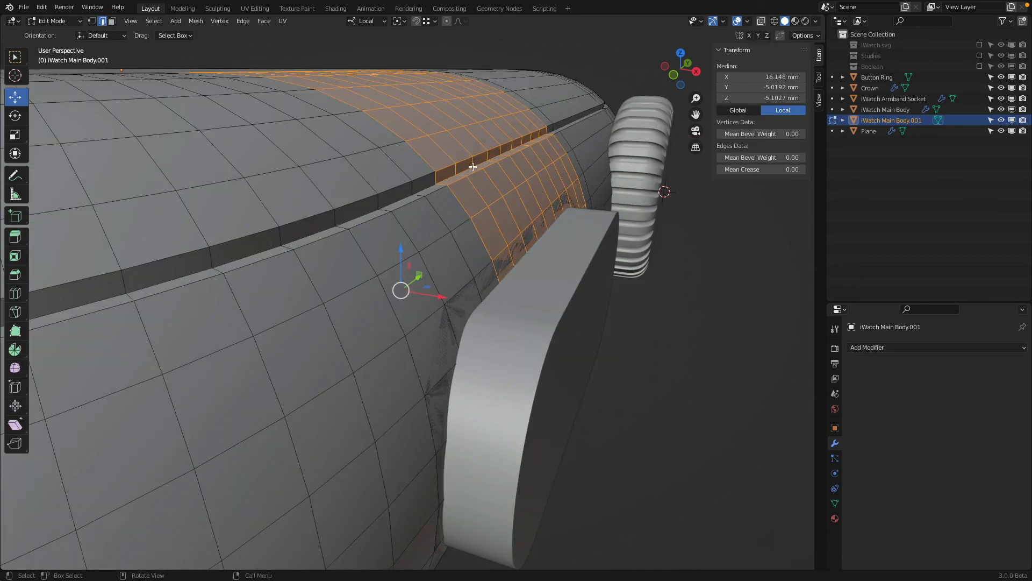
pyautogui.keyDown('alt'); pyautogui.click(444, 178); pyautogui.keyUp('alt')
pyautogui.press('x')
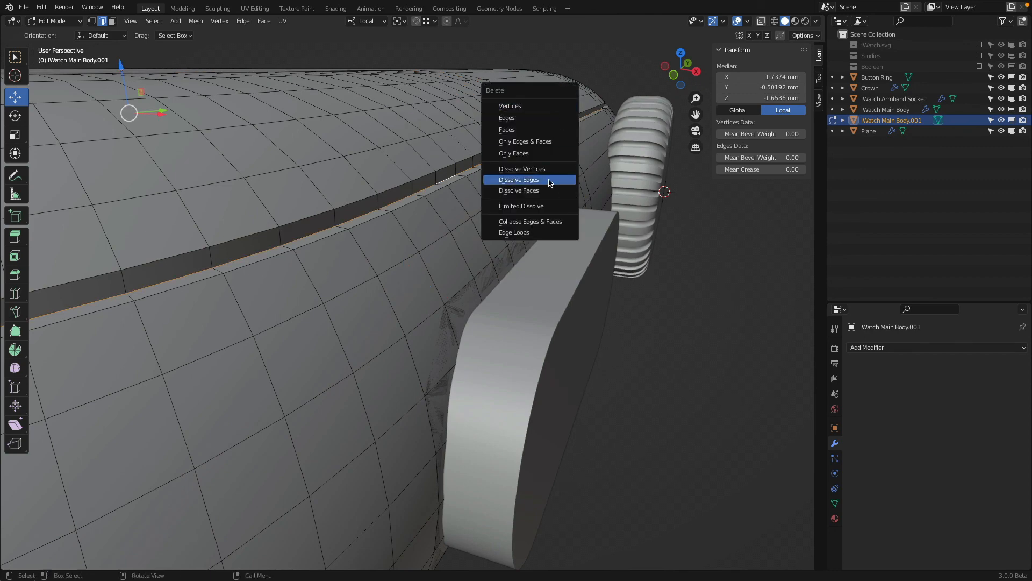
pyautogui.click(548, 180)
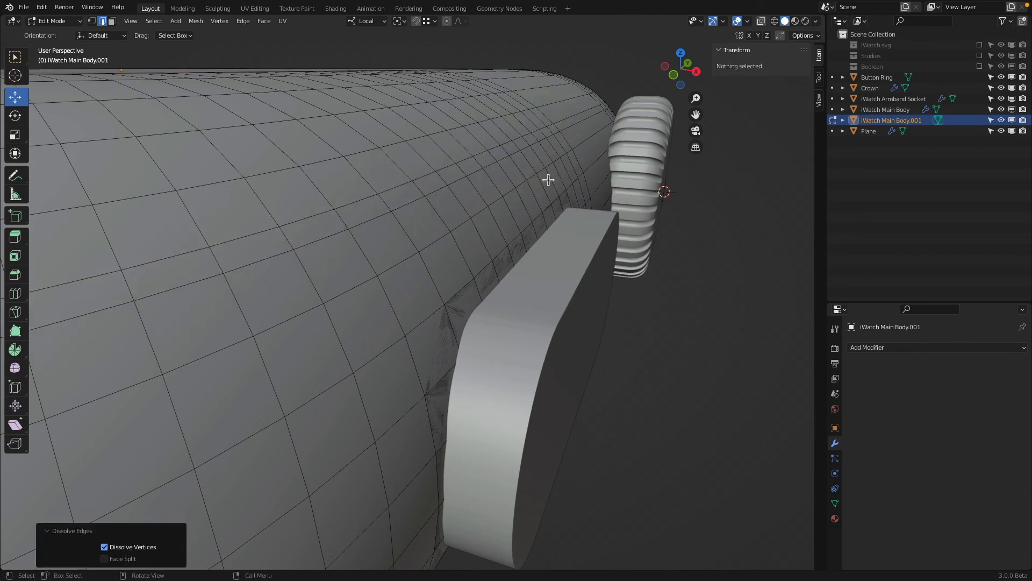
pyautogui.press('Tab')
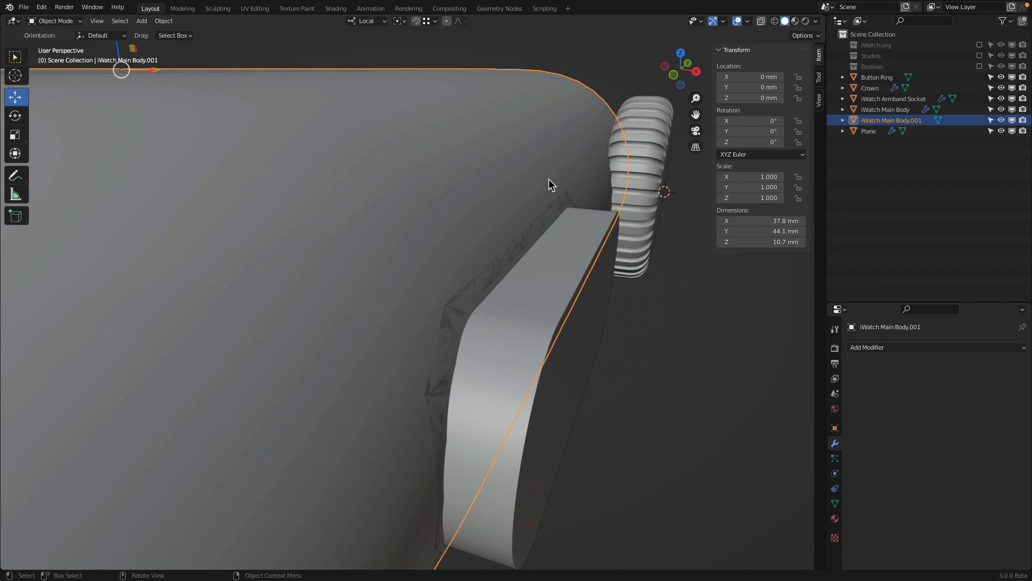
pyautogui.press('Tab')
pyautogui.press('a')
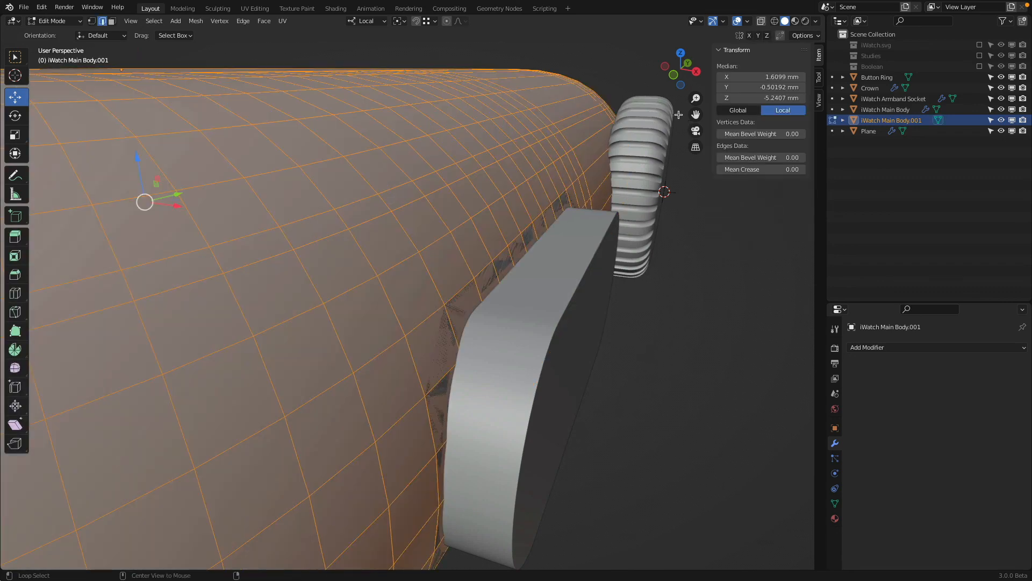
pyautogui.hotkey('alt', 's')
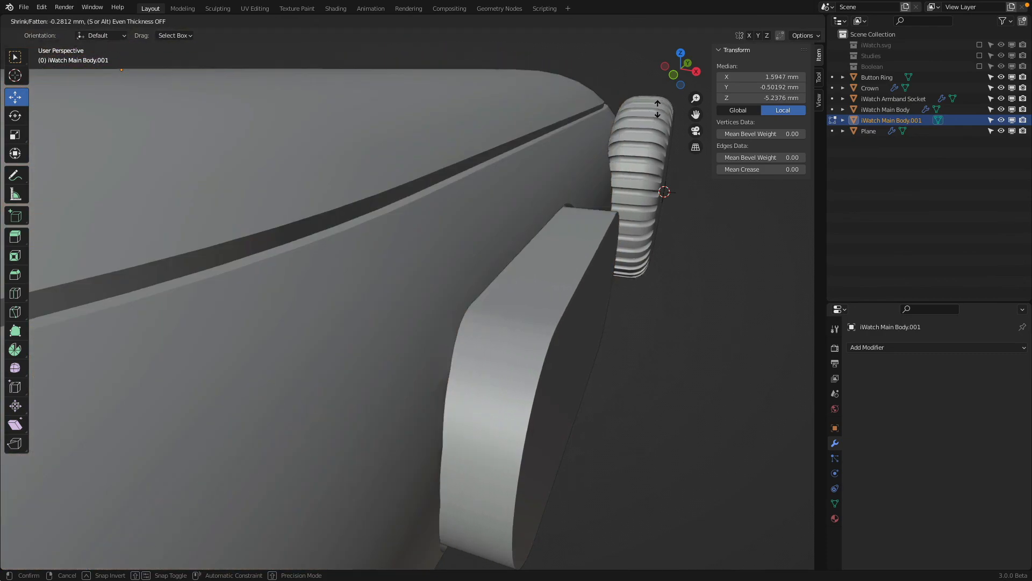
pyautogui.click(641, 120)
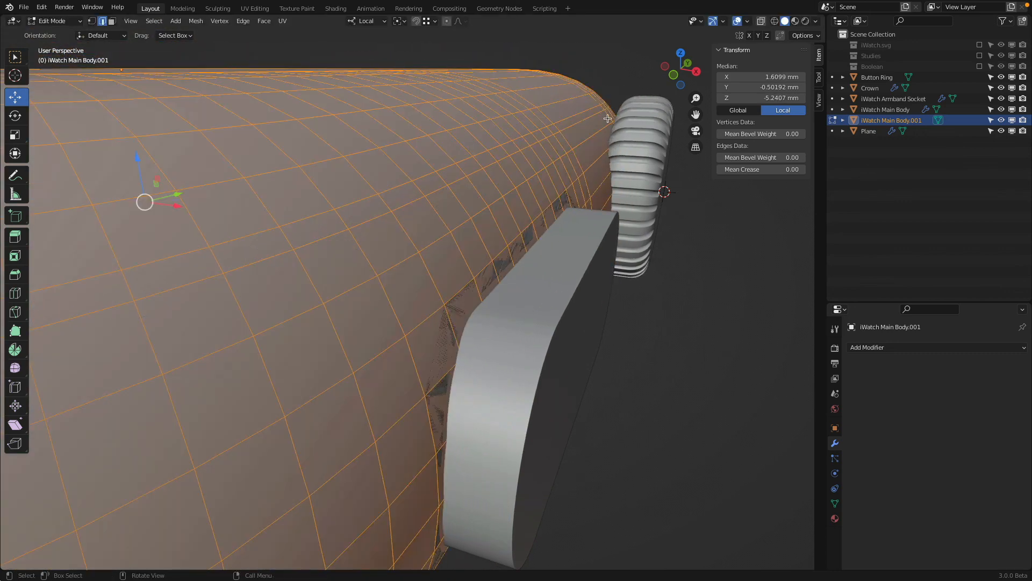
pyautogui.press('Tab')
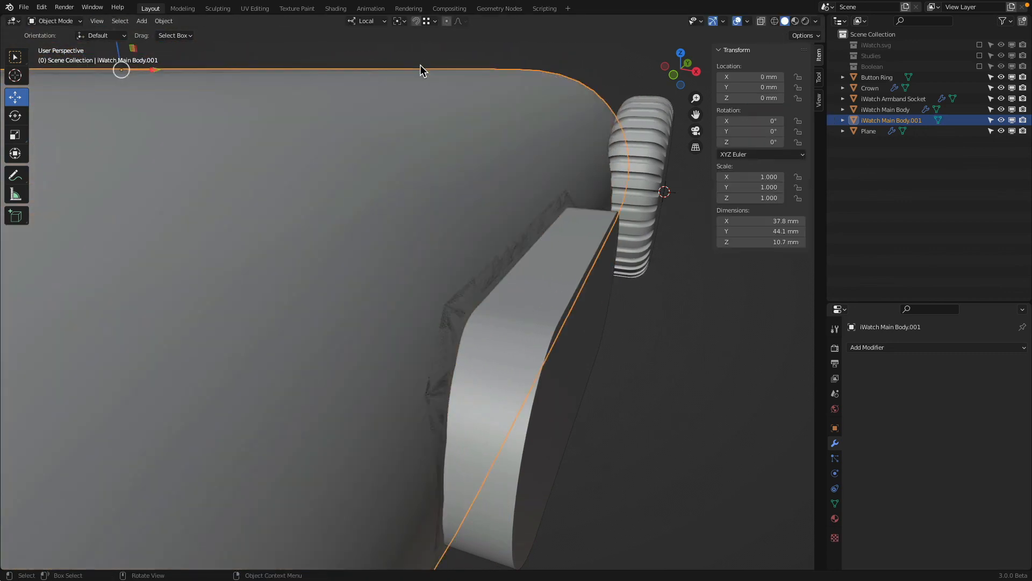
# - Add a Displace modifier to iWatch Main Body.001
pyautogui.click(892, 347)
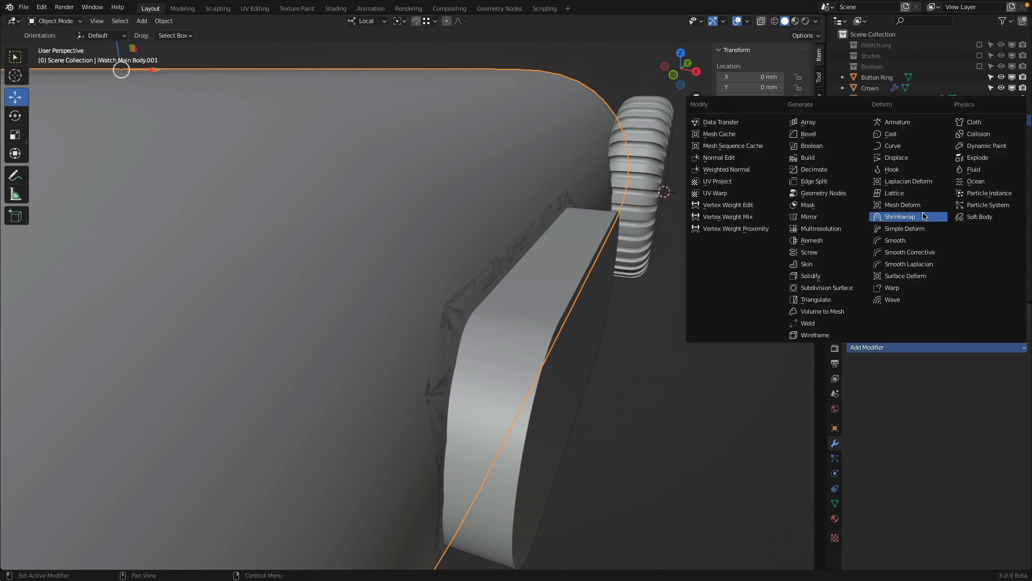
pyautogui.click(914, 159)
pyautogui.scroll(-8, 647, 214)
pyautogui.scroll(-5, 564, 226)
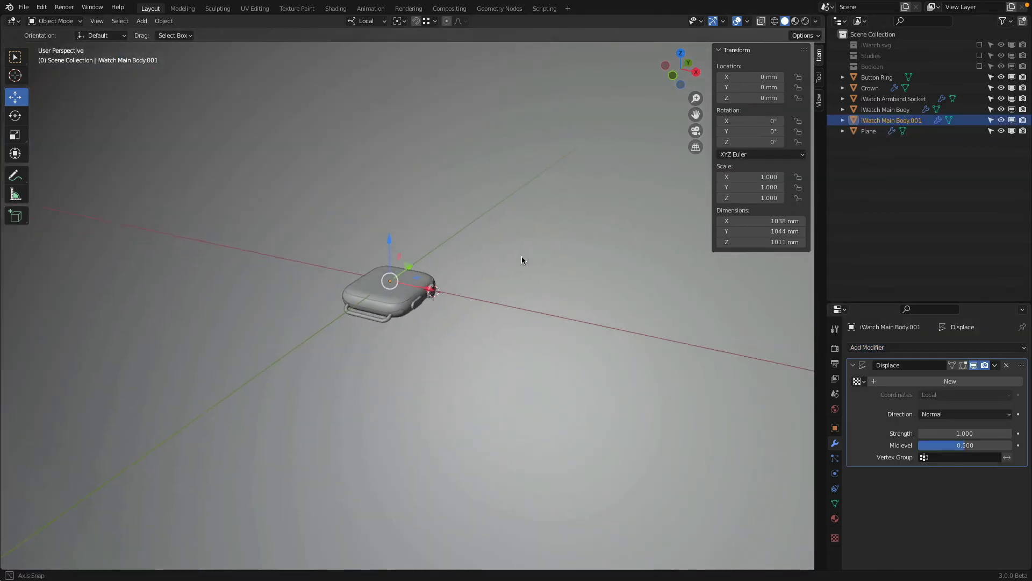
pyautogui.moveTo(523, 261); pyautogui.dragTo(411, 268, button='middle')
pyautogui.scroll(6, 380, 269)
pyautogui.scroll(-2, 411, 268)
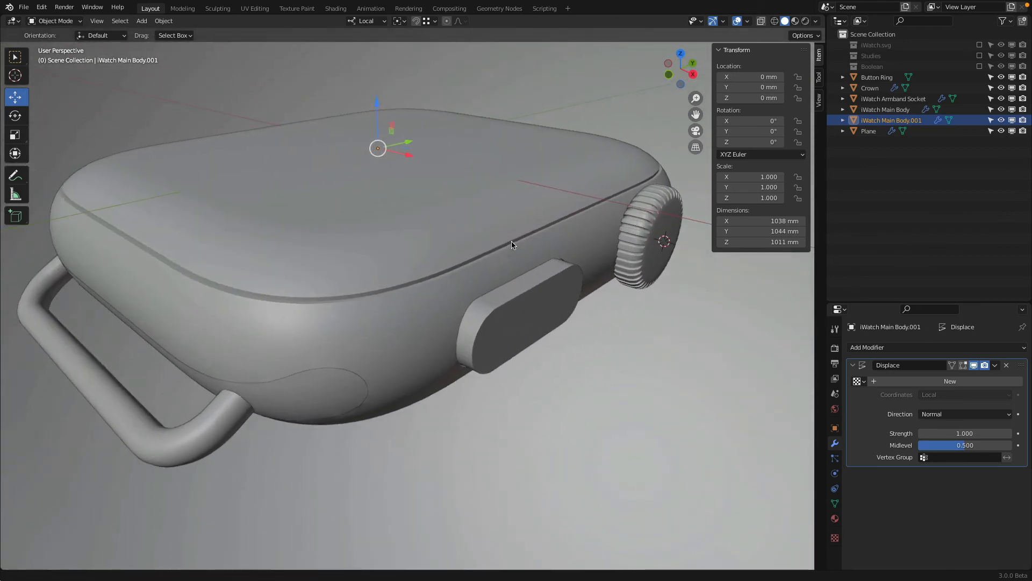
# - Set the Displace modifier's strength on iWatch Main Body.001 to 0.0005
pyautogui.click(956, 432)
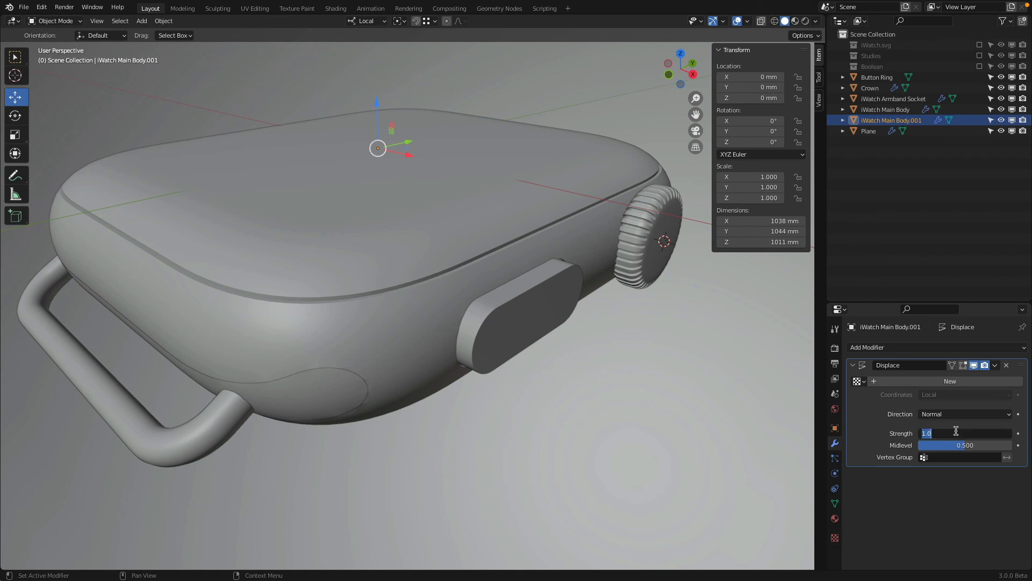
pyautogui.write('0.001')
pyautogui.press('Return')
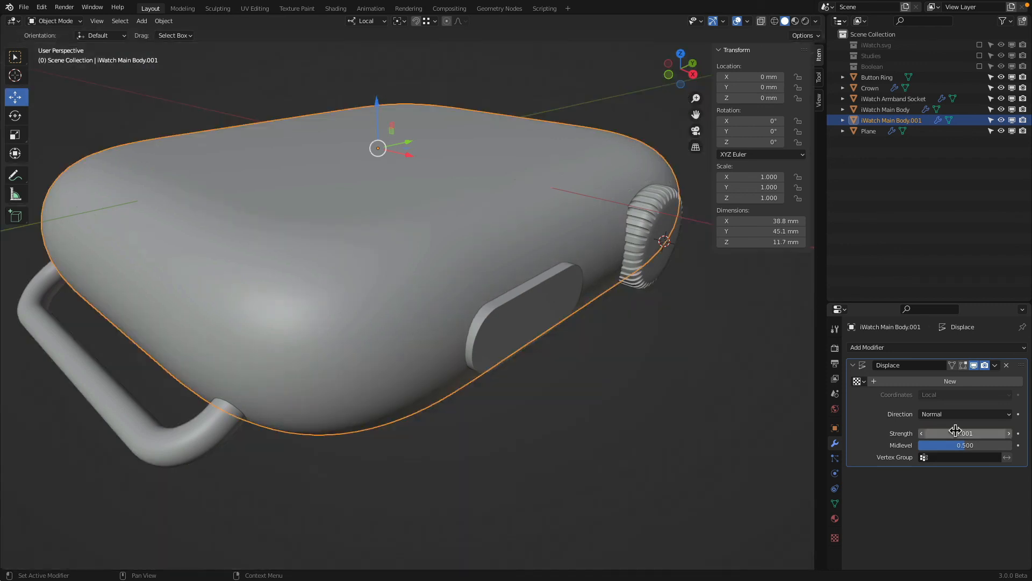
pyautogui.click(955, 432)
pyautogui.click(956, 432)
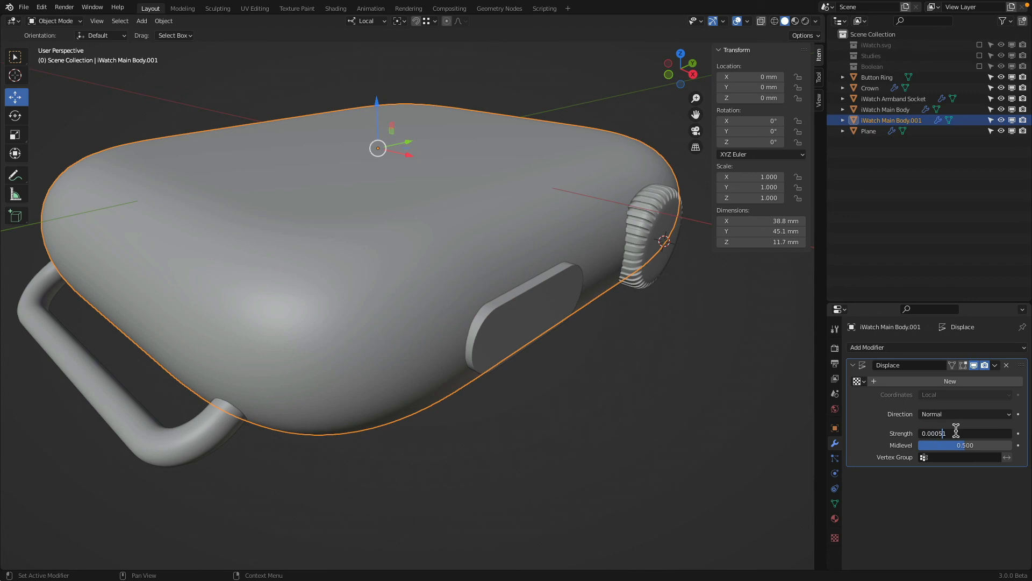
pyautogui.press('Return')
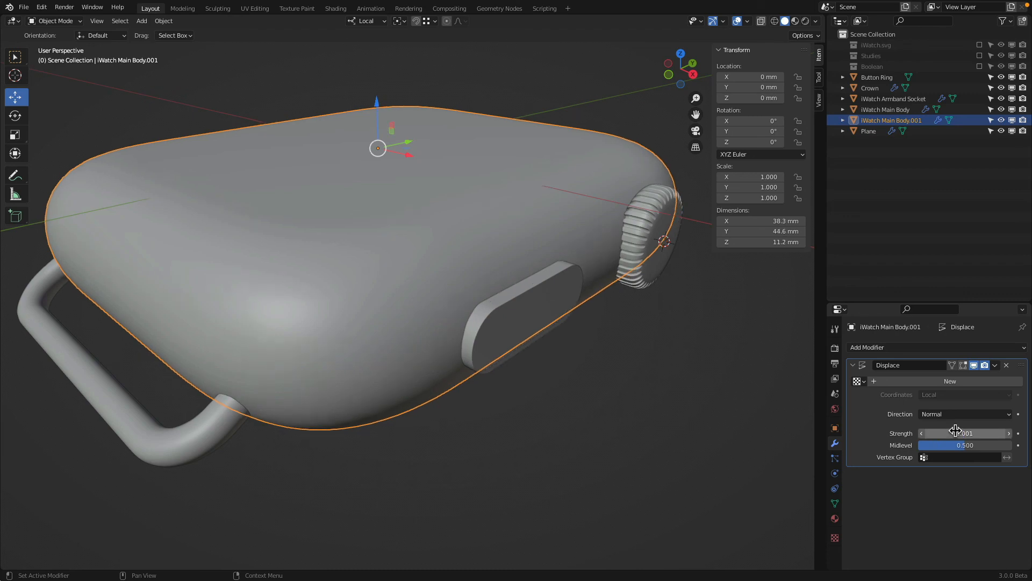
pyautogui.doubleClick(904, 120)
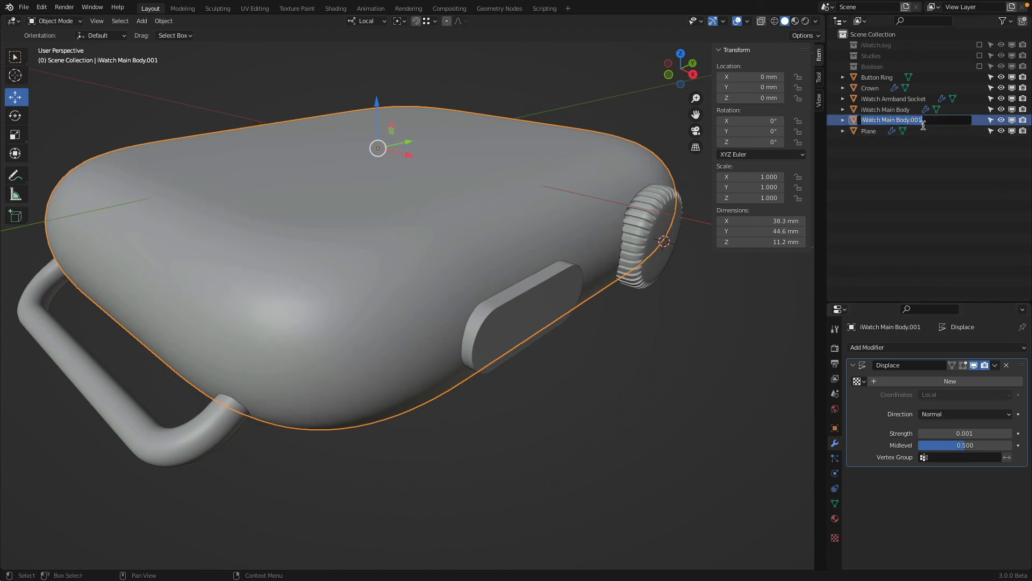
pyautogui.press('Escape')
# - Delete the displaced duplicate iWatch Main Body.001, keeping the original grooved iWatch Main Body
pyautogui.click(622, 164)
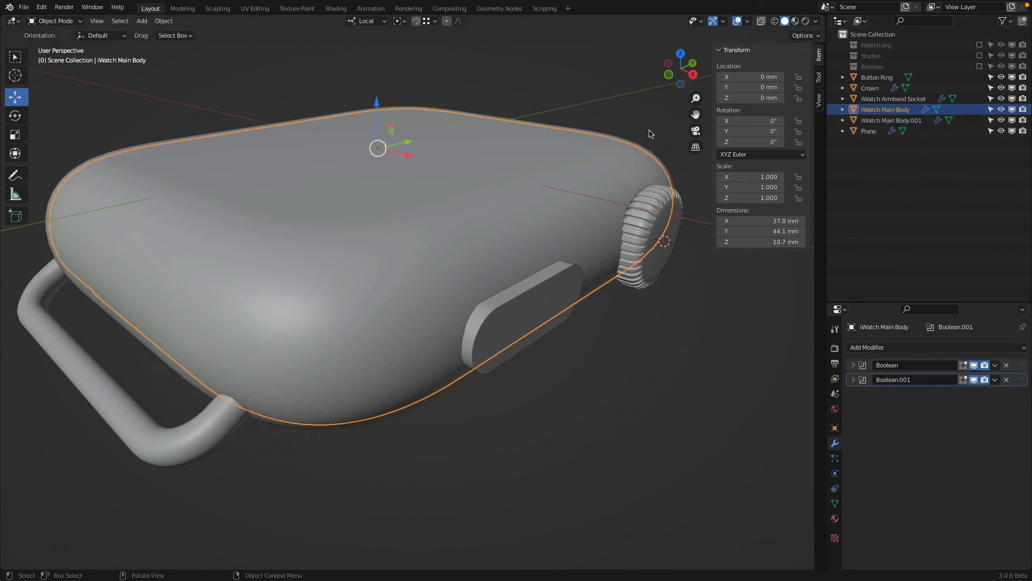
pyautogui.press('x')
pyautogui.click(624, 140)
pyautogui.press('x')
pyautogui.click(625, 140)
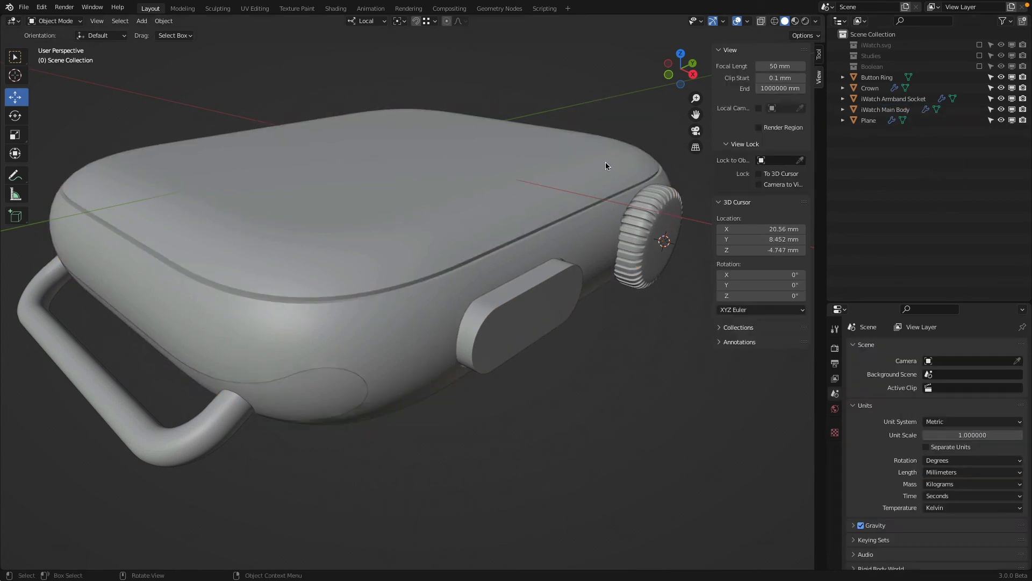
# - Make a linked duplicate of iWatch Main Body in place and remove both Boolean modifiers from the copy
pyautogui.click(603, 159)
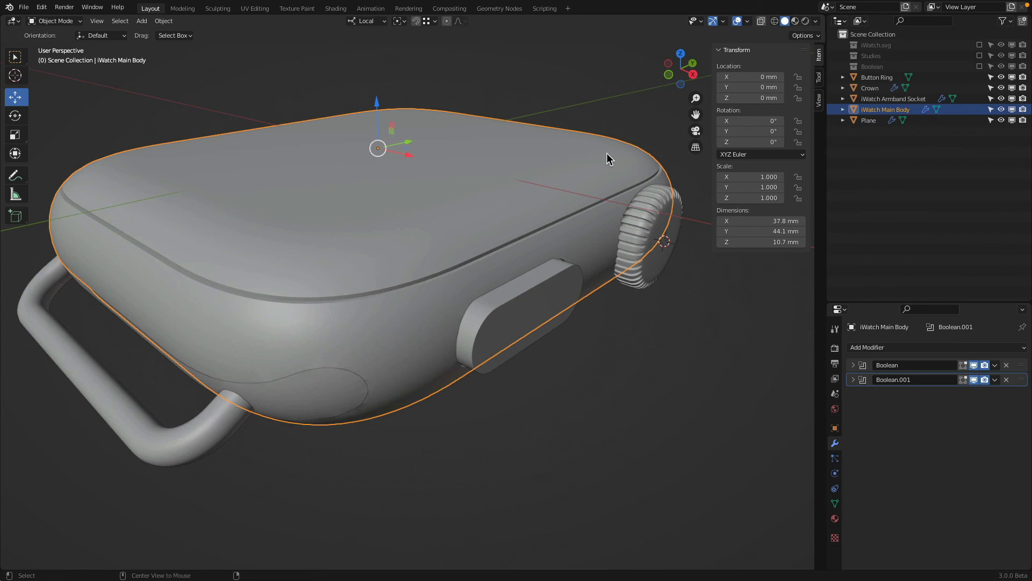
pyautogui.hotkey('alt', 'd')
pyautogui.rightClick(606, 153)
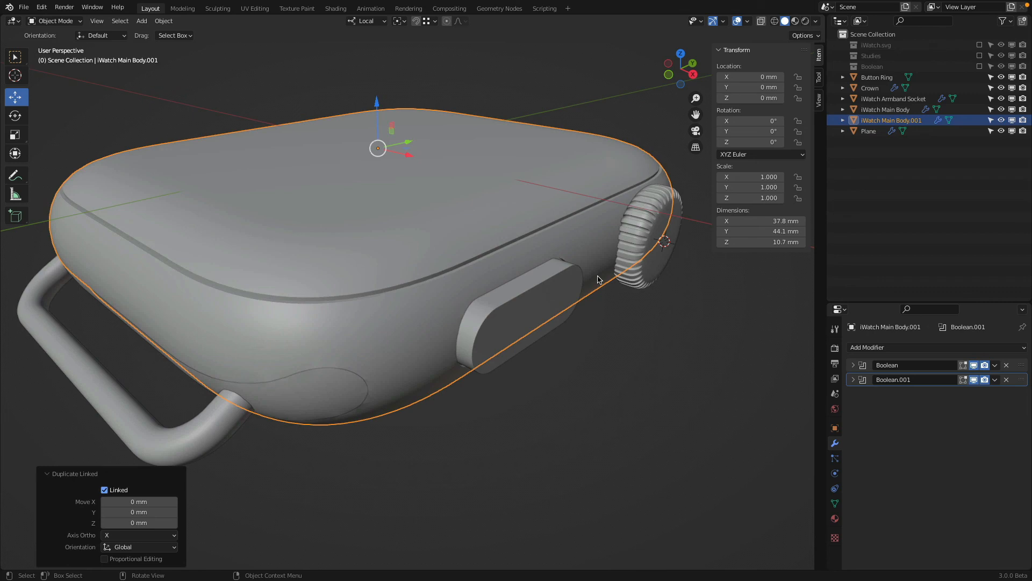
pyautogui.click(1006, 365)
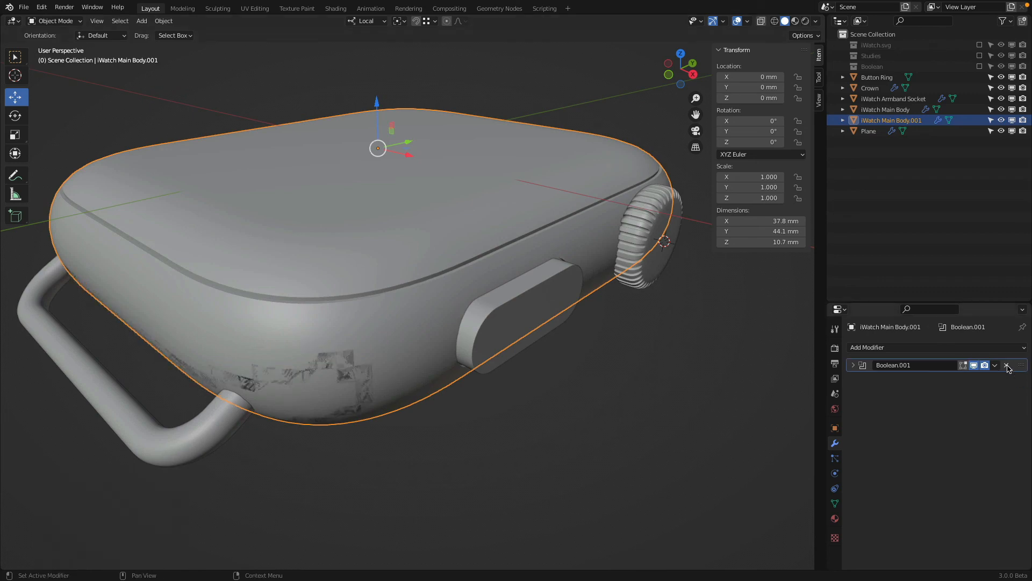
pyautogui.click(1006, 366)
# - Dissolve the edge loop along the lower rim of the groove in the linked duplicate's mesh
pyautogui.scroll(3, 547, 247)
pyautogui.press('Tab')
pyautogui.scroll(3, 530, 231)
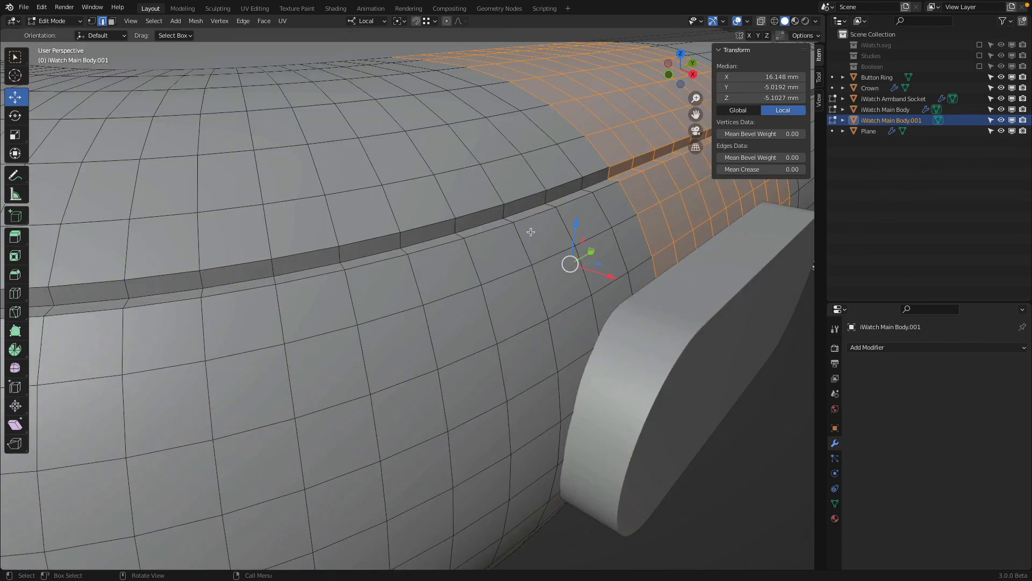
pyautogui.keyDown('alt'); pyautogui.click(525, 211); pyautogui.keyUp('alt')
pyautogui.press('x')
pyautogui.click(524, 211)
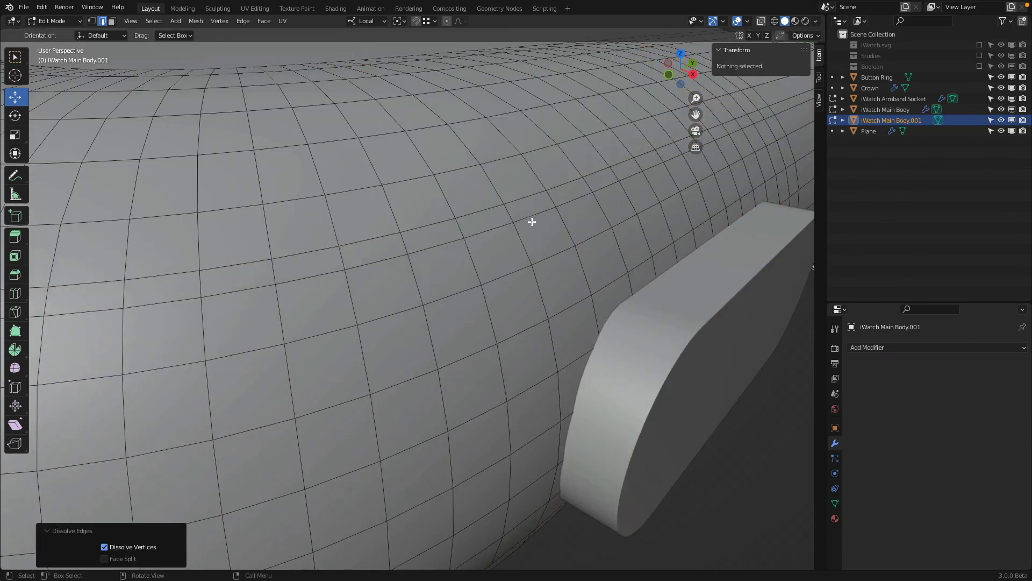
pyautogui.scroll(-7, 533, 223)
pyautogui.press('Tab')
# - Add a Displace modifier to the linked duplicate of the main body and reduce its strength to nearly zero
pyautogui.click(909, 348)
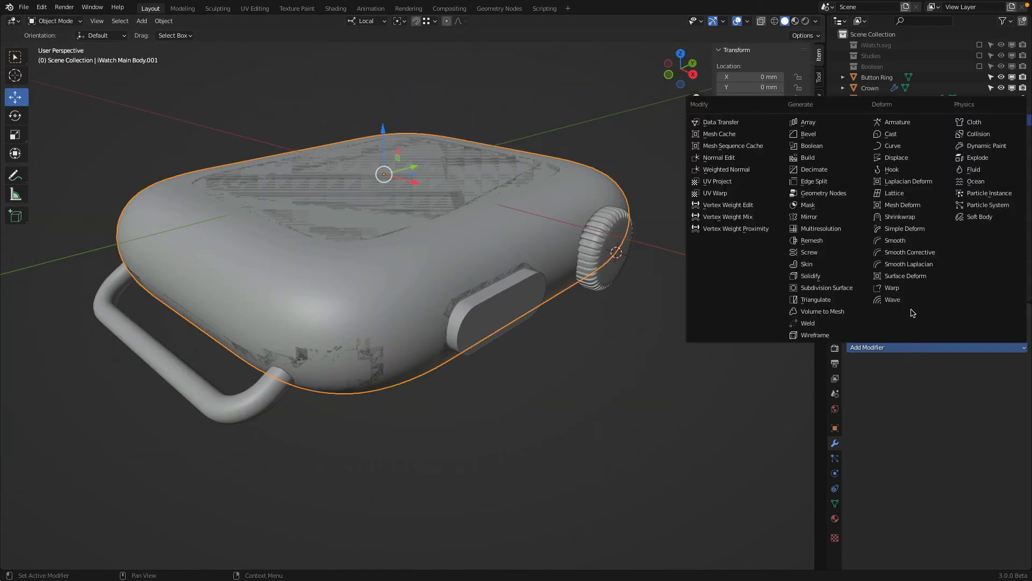
pyautogui.click(919, 157)
pyautogui.doubleClick(952, 433)
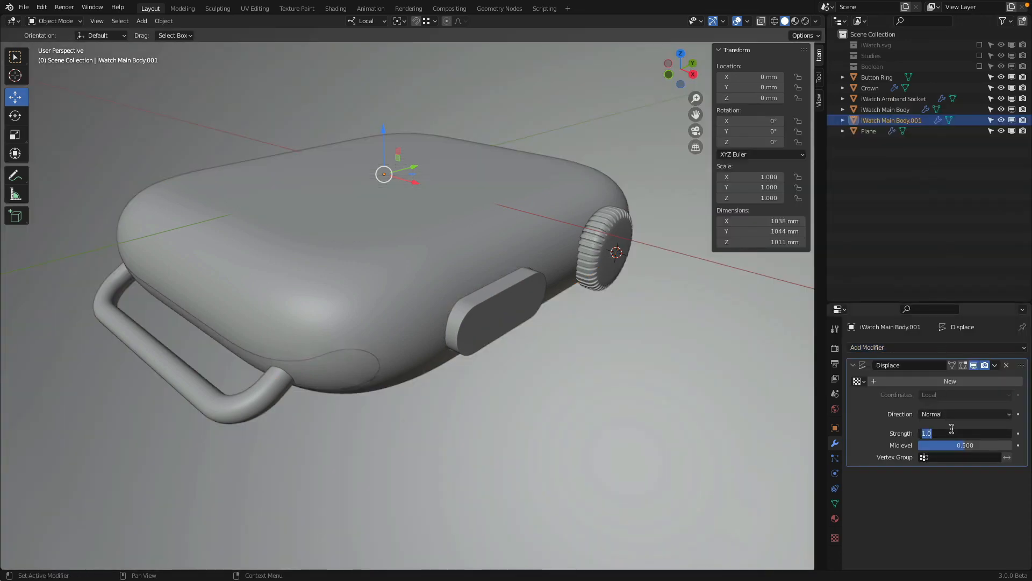
pyautogui.press('BackSpace')
pyautogui.press('Return')
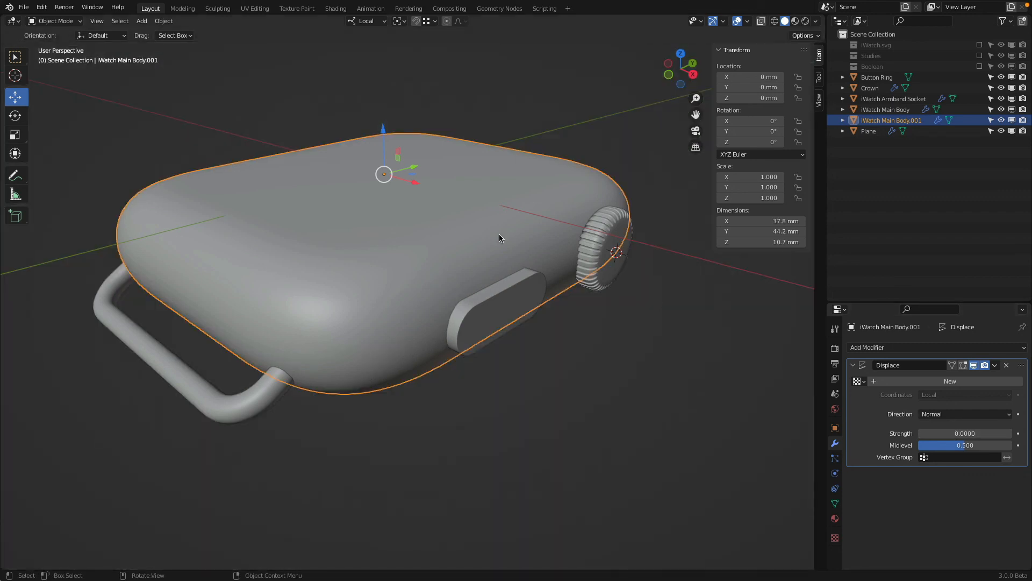
# - Clip the view to a region around the side button and examine the offset between the duplicate and the main body
pyautogui.press('KP_7')
pyautogui.press('b')
pyautogui.moveTo(495, 262); pyautogui.dragTo(582, 316)
pyautogui.moveTo(604, 382); pyautogui.dragTo(545, 229, button='middle')
pyautogui.keyDown('shift'); pyautogui.moveTo(545, 229); pyautogui.dragTo(441, 263, button='middle'); pyautogui.keyUp('shift')
pyautogui.scroll(3, 579, 228)
pyautogui.keyDown('shift'); pyautogui.moveTo(564, 237); pyautogui.dragTo(528, 263, button='middle'); pyautogui.keyUp('shift')
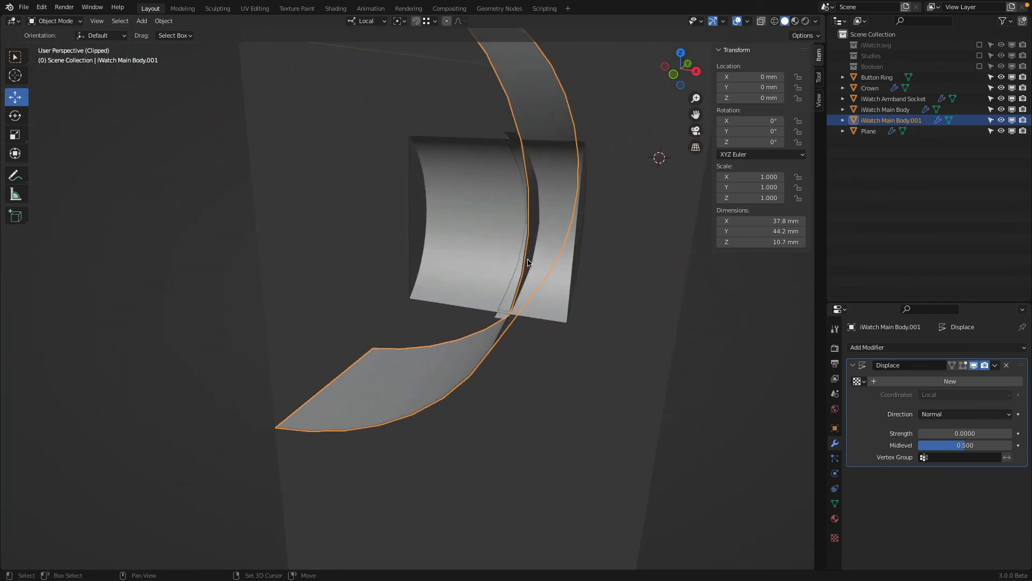
pyautogui.moveTo(610, 304); pyautogui.dragTo(622, 302, button='middle')
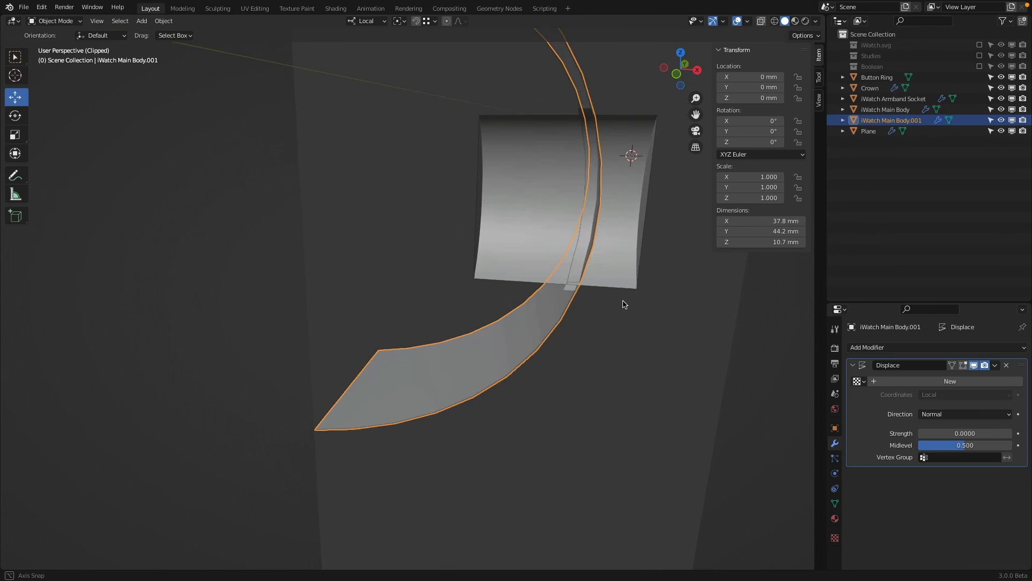
# - Set the duplicate's Displace strength to 0.0005 and clear the view clipping
pyautogui.click(973, 434)
pyautogui.press('End')
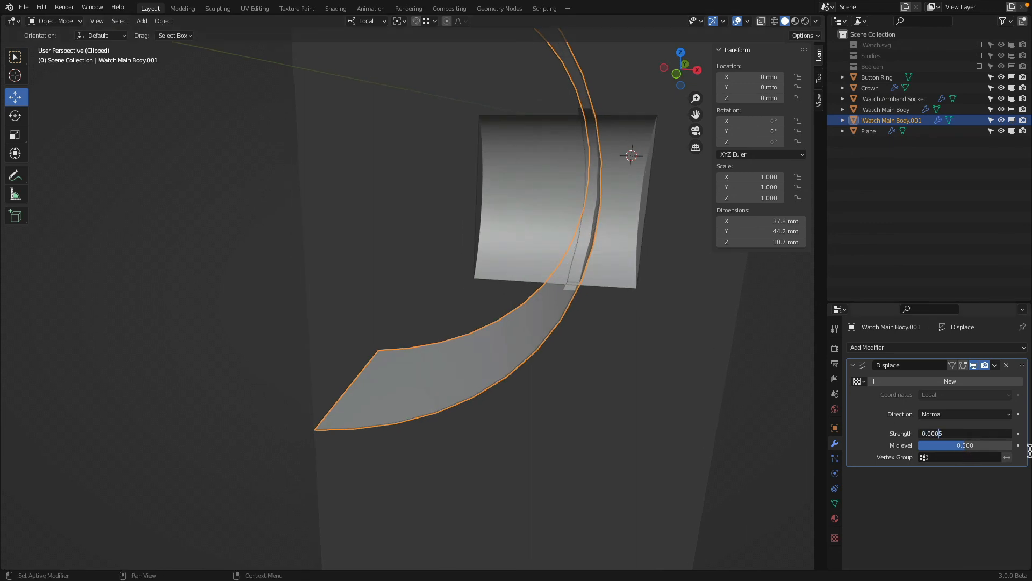
pyautogui.press('Return')
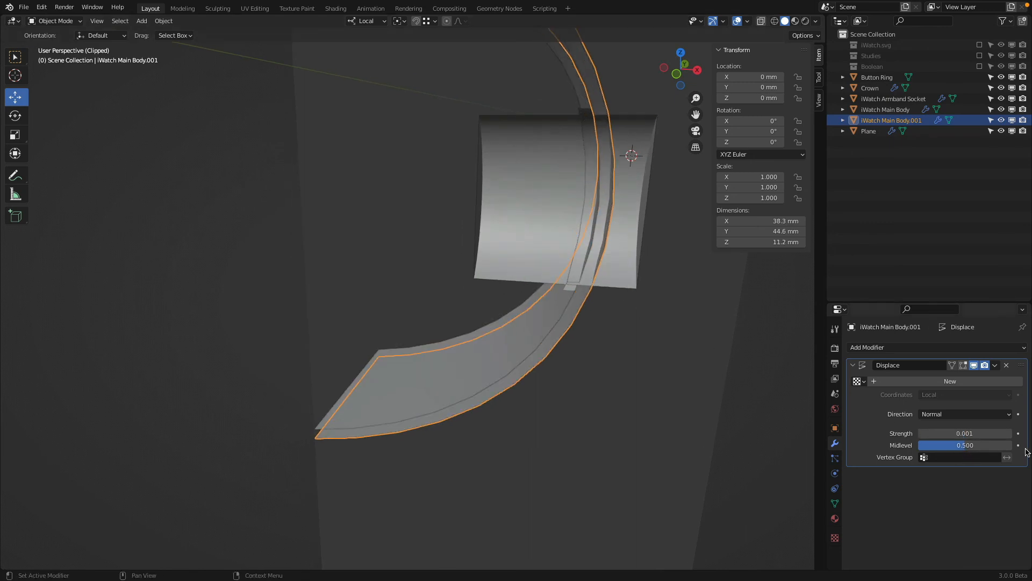
pyautogui.moveTo(728, 452); pyautogui.dragTo(639, 297, button='middle')
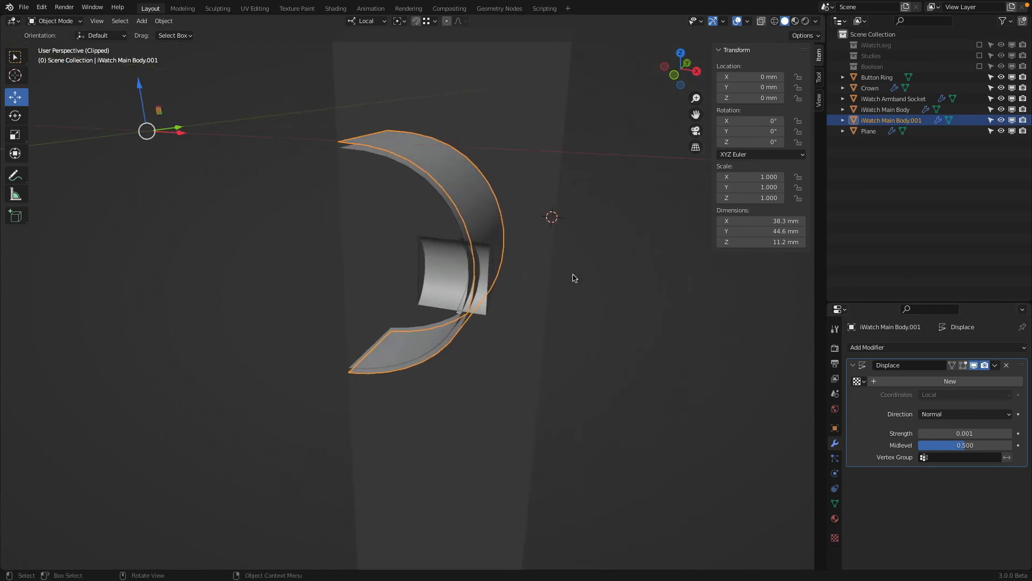
pyautogui.hotkey('alt', 'b')
pyautogui.moveTo(574, 278); pyautogui.dragTo(595, 268, button='middle')
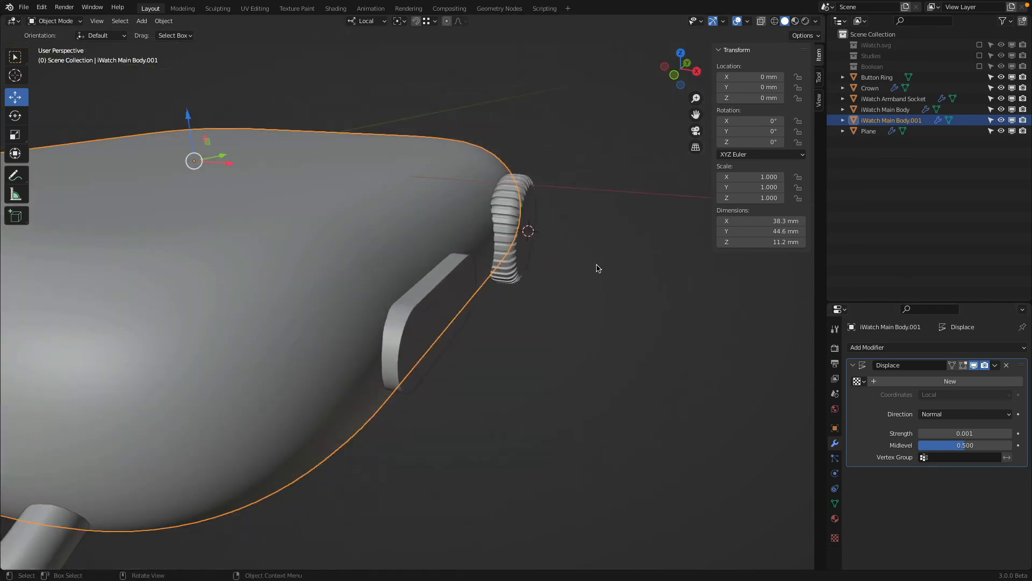
# - Rename the displaced duplicate iWatch Main Body Offset and move it into the Boolean collection
pyautogui.doubleClick(907, 121)
pyautogui.click(919, 119)
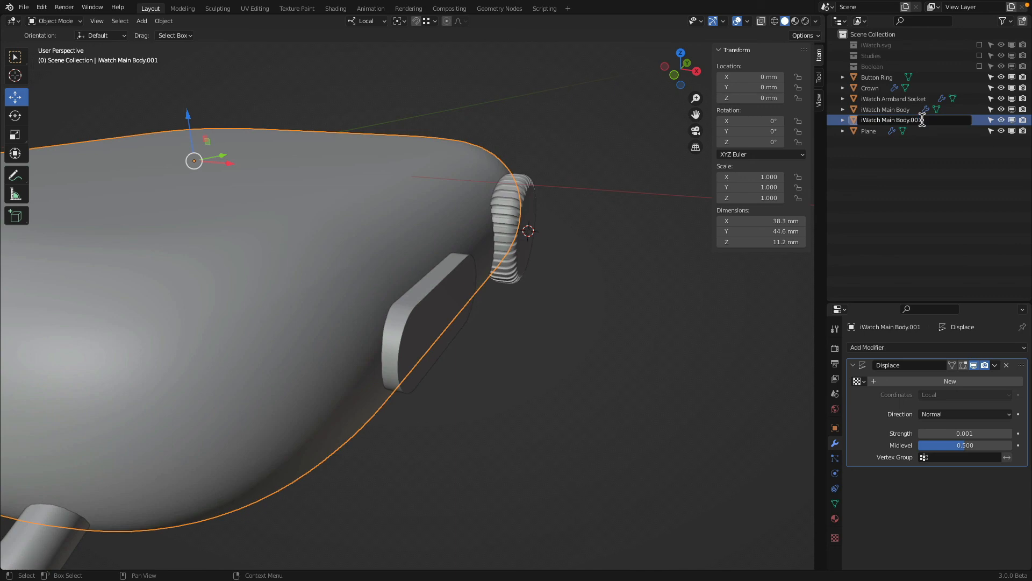
pyautogui.press('BackSpace')
pyautogui.press('BackSpace')
pyautogui.press('BackSpace')
pyautogui.press('BackSpace')
pyautogui.write('O')
pyautogui.press('Return')
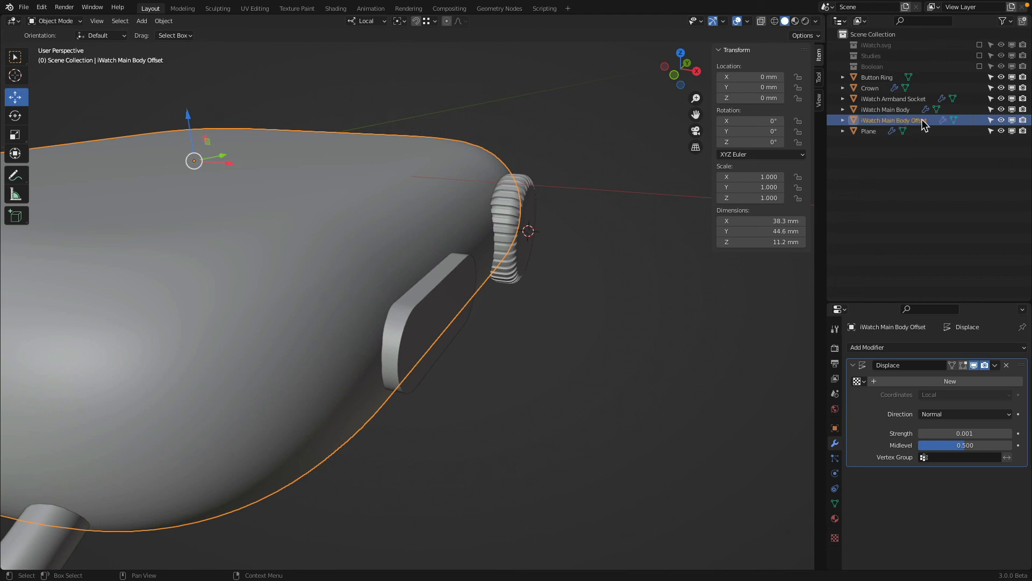
pyautogui.press('Delete')
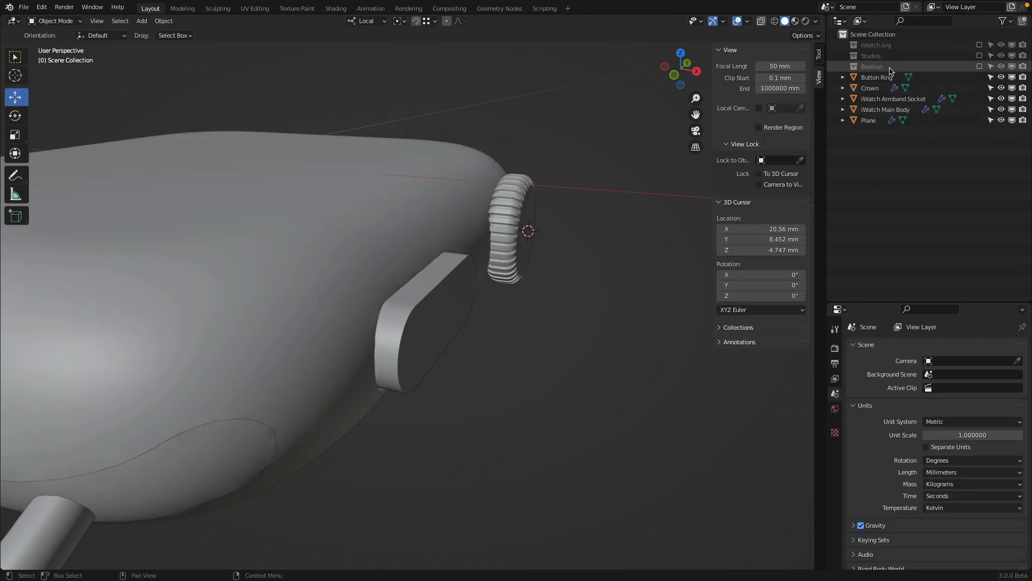
# - Add a Boolean modifier to the Button Ring with iWatch Main Body Offset as its object
pyautogui.click(475, 300)
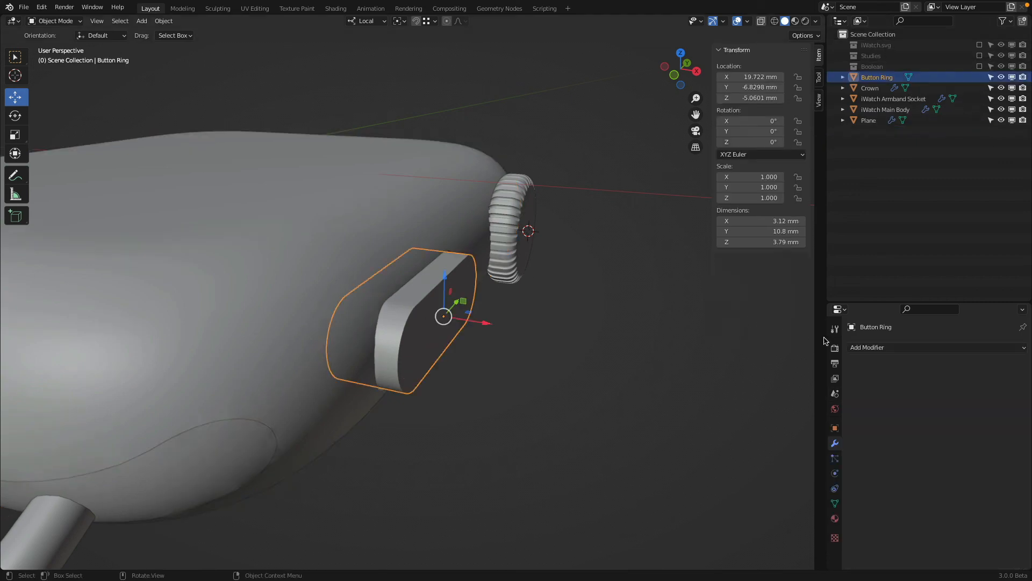
pyautogui.click(914, 348)
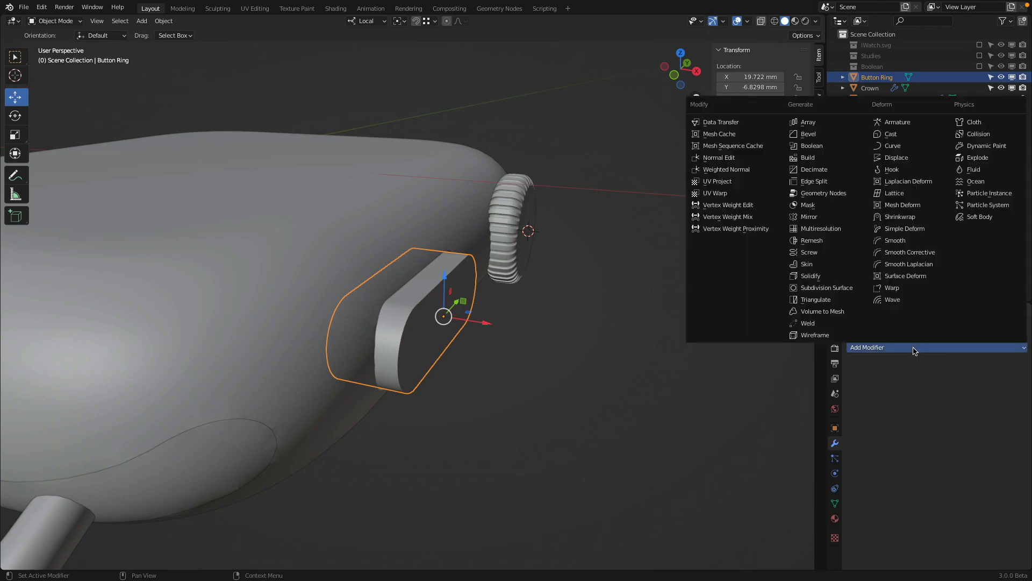
pyautogui.click(854, 145)
pyautogui.click(956, 407)
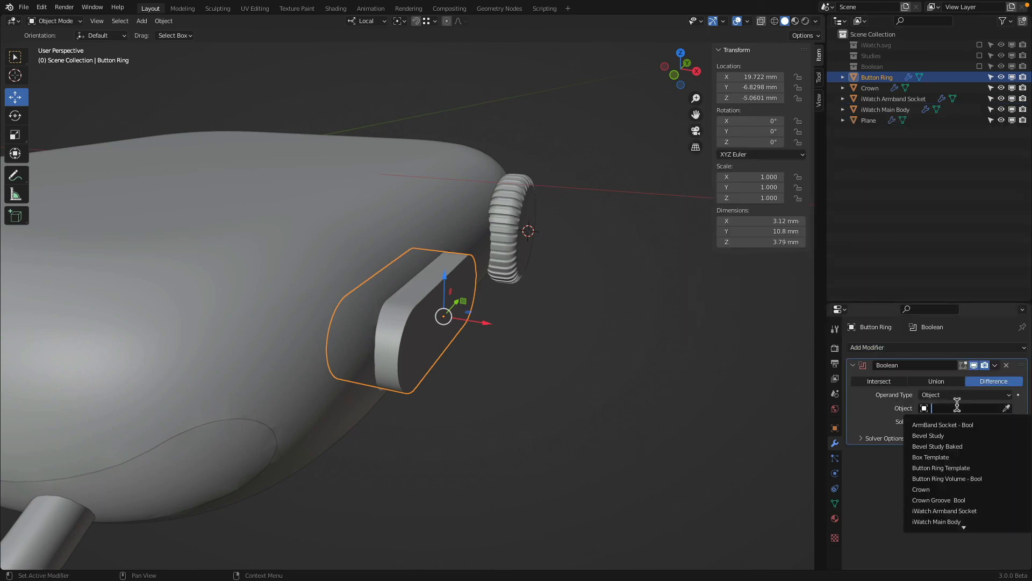
pyautogui.write('off')
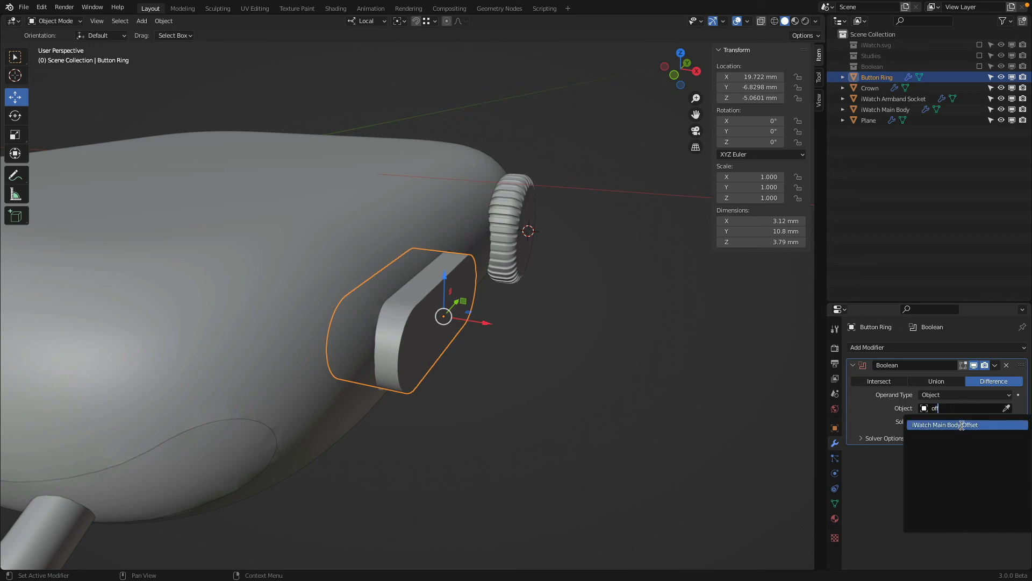
pyautogui.click(961, 424)
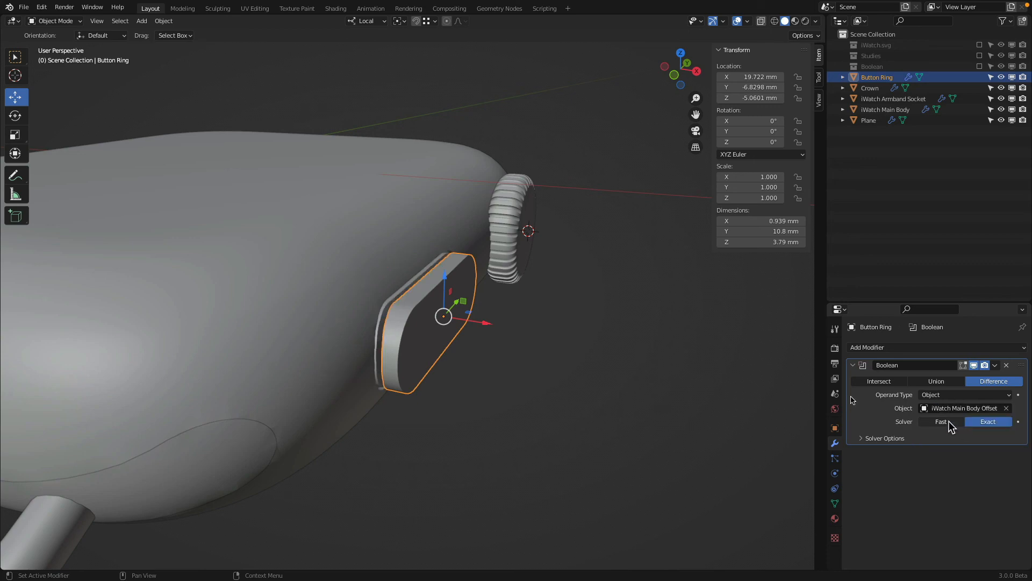
# - Switch the Button Ring's Boolean operation to Intersect, deselect it and inspect how the button follows the body's side
pyautogui.moveTo(570, 345); pyautogui.dragTo(545, 329, button='middle')
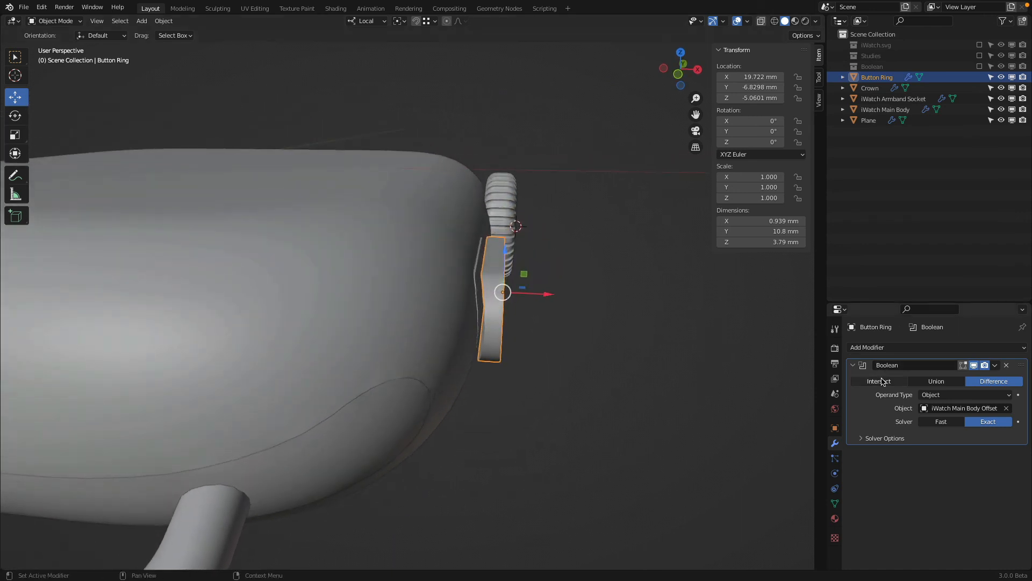
pyautogui.click(881, 383)
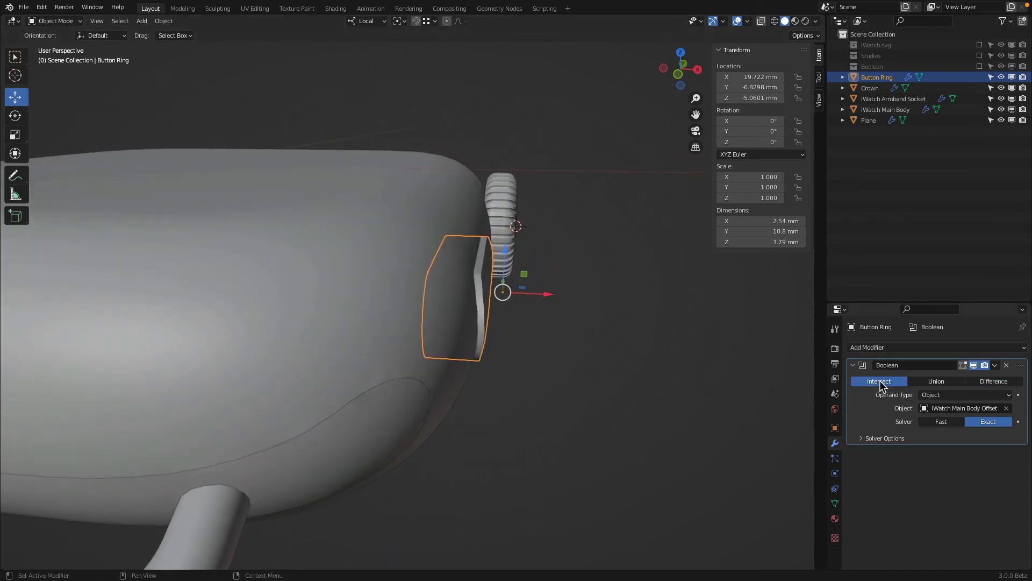
pyautogui.moveTo(544, 325); pyautogui.dragTo(488, 326, button='middle')
pyautogui.click(437, 346)
pyautogui.scroll(3, 407, 188)
pyautogui.moveTo(407, 189); pyautogui.dragTo(433, 206, button='middle')
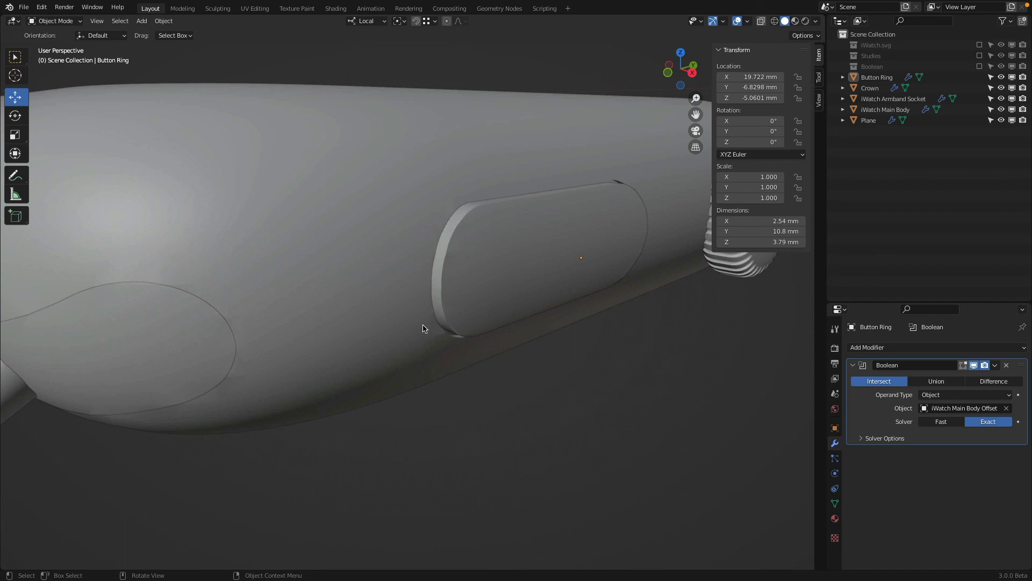
# - Check the button's protrusion against the watch outline from the top view and save the file
pyautogui.scroll(-7, 422, 325)
pyautogui.moveTo(430, 305); pyautogui.dragTo(472, 356, button='middle')
pyautogui.scroll(-4, 473, 357)
pyautogui.press('KP_7')
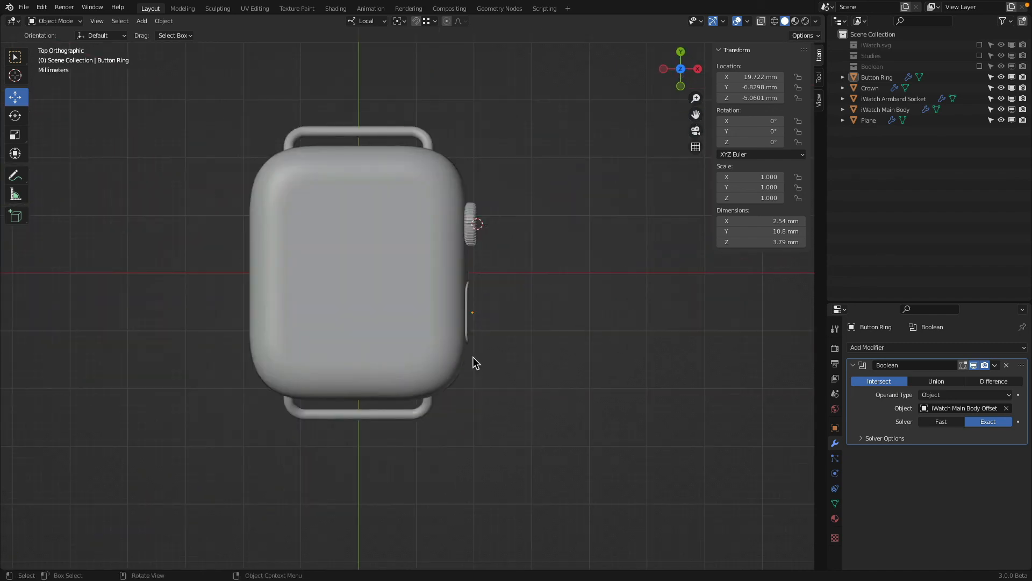
pyautogui.scroll(2, 500, 302)
pyautogui.keyDown('shift'); pyautogui.moveTo(511, 302); pyautogui.dragTo(565, 323, button='middle'); pyautogui.keyUp('shift')
pyautogui.scroll(1, 563, 328)
pyautogui.hotkey('ctrl', 's')
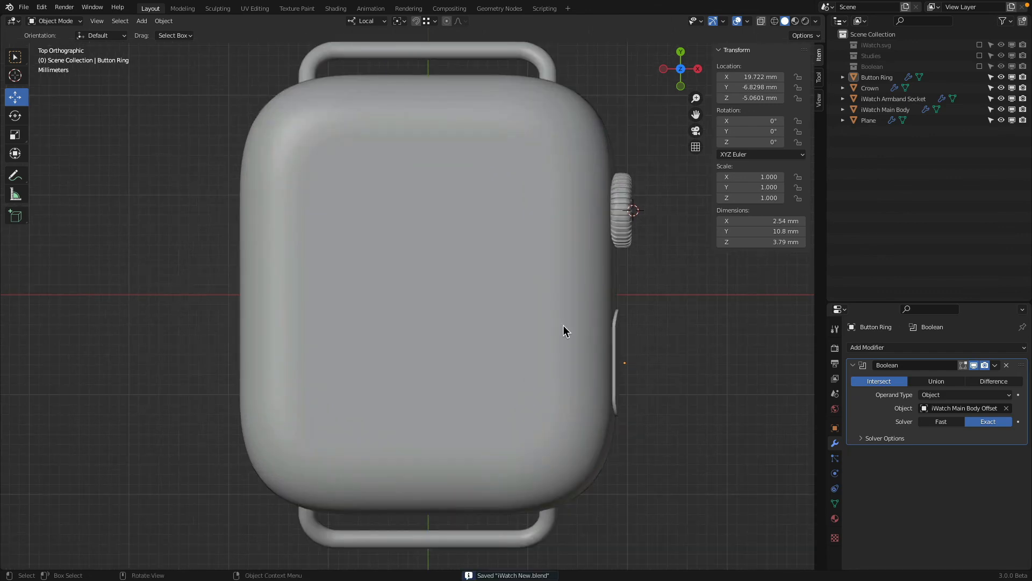